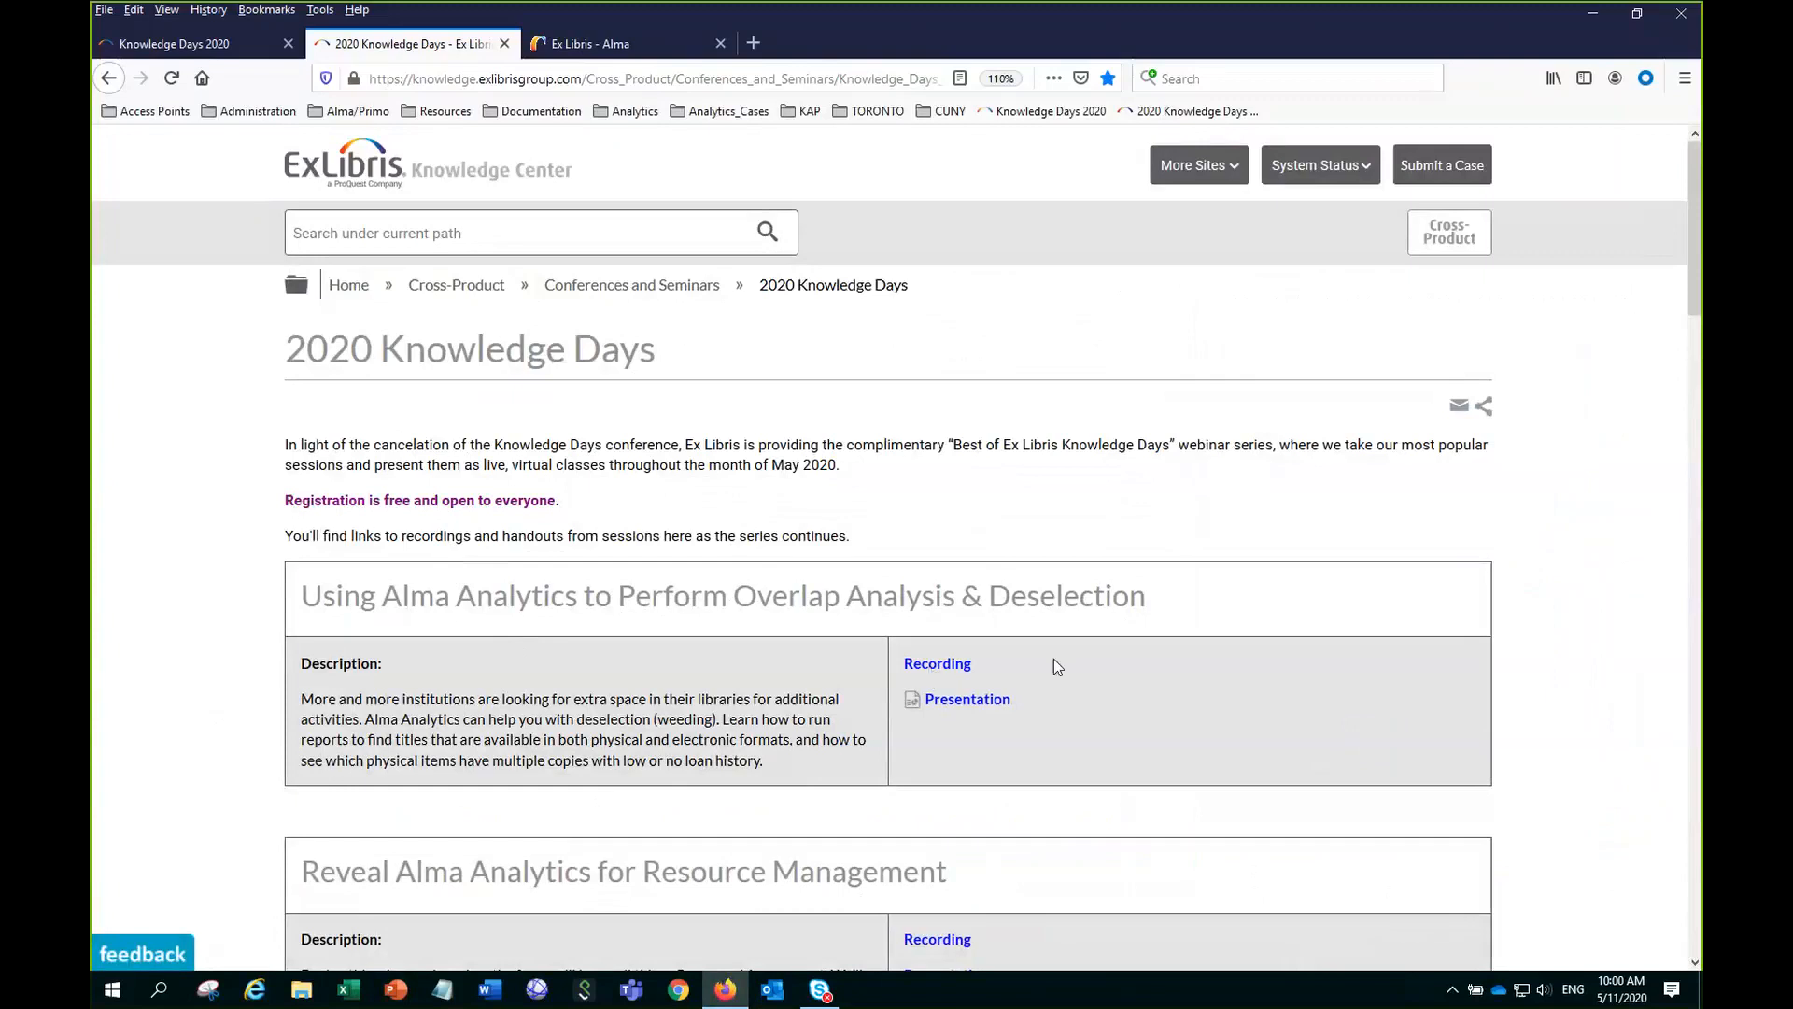
# Look over the session recordings and presentations listed on the 2020 Knowledge Days page and close that page.
pyautogui.scroll(-3, 1054, 659)
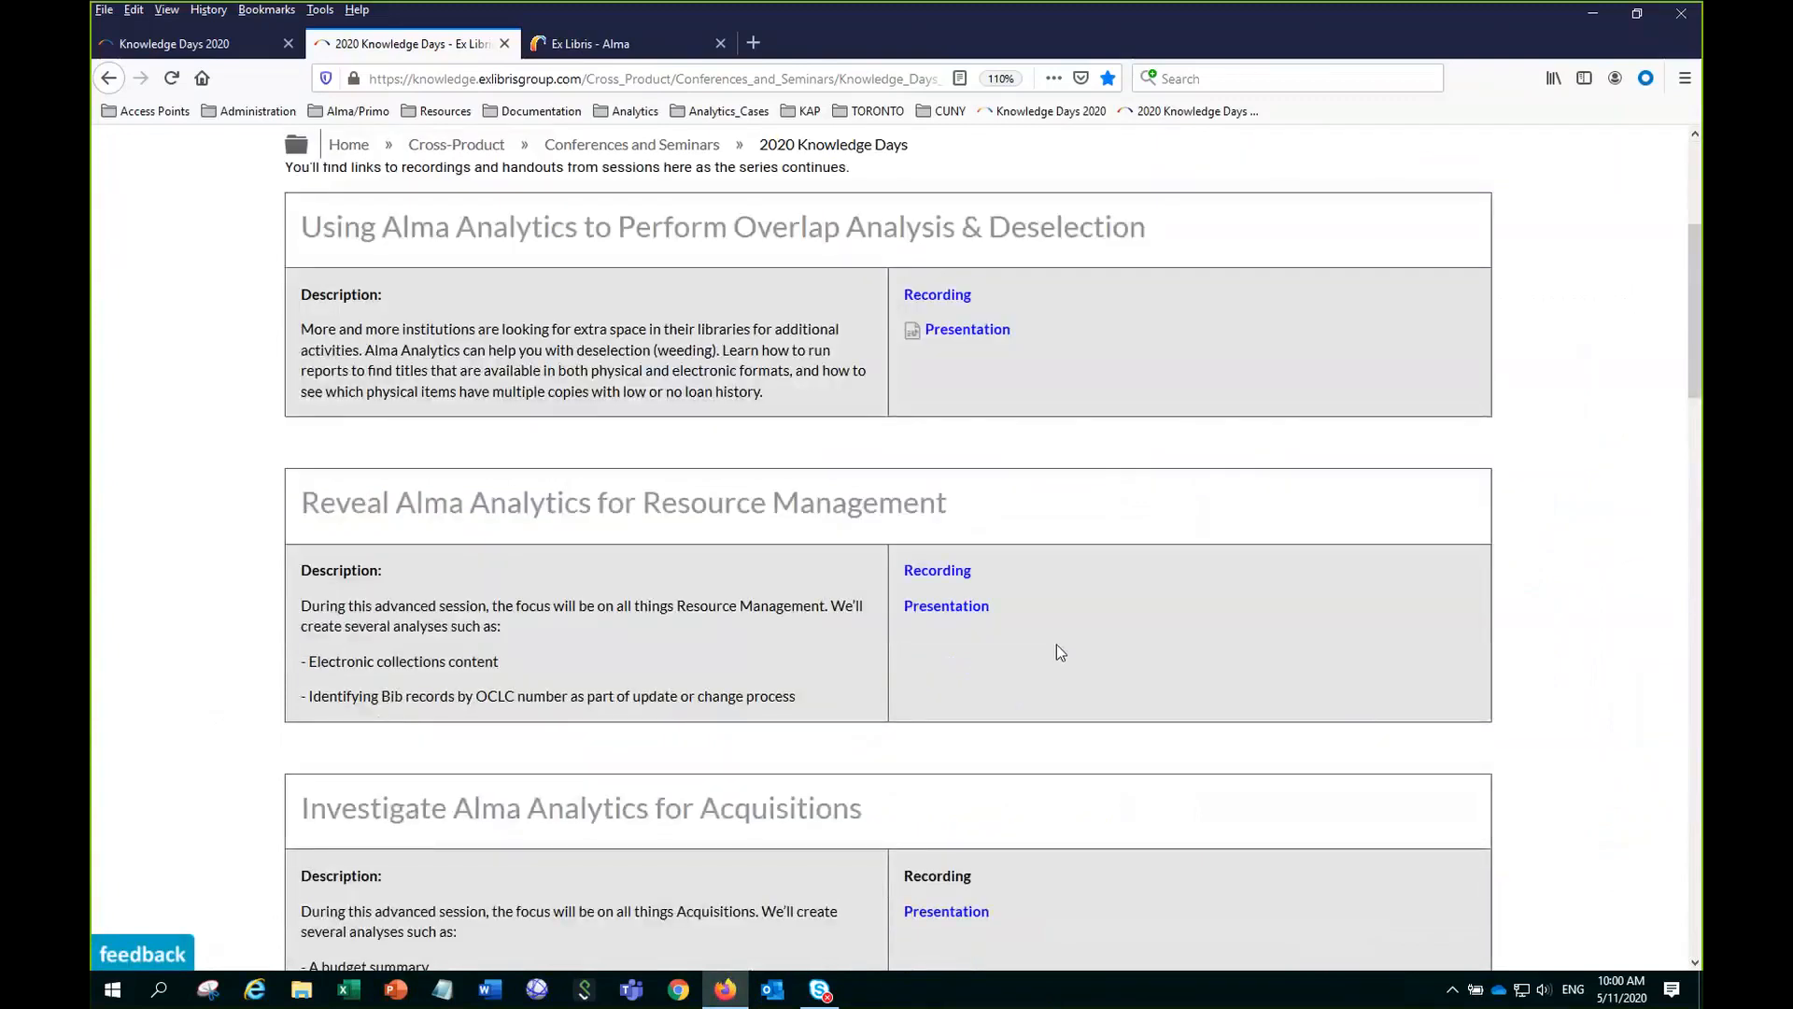
pyautogui.scroll(-2, 981, 668)
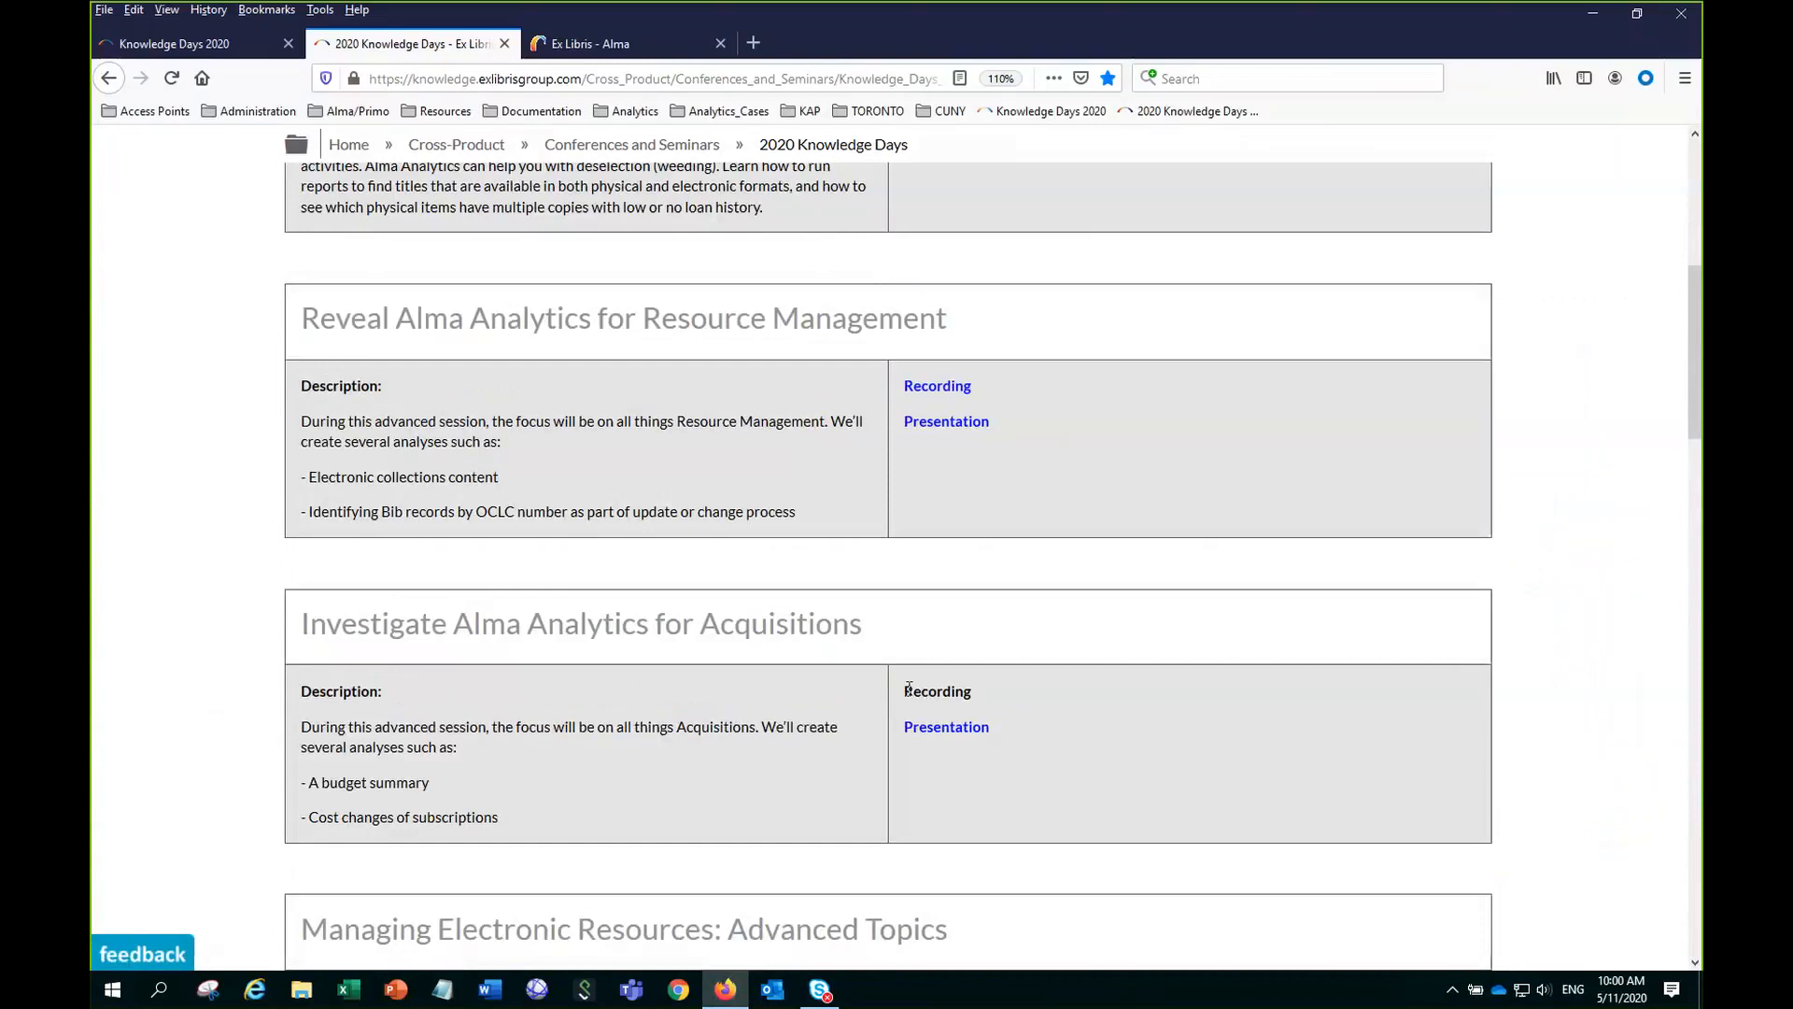
pyautogui.moveTo(909, 687); pyautogui.dragTo(1031, 693)
pyautogui.click(564, 277)
pyautogui.scroll(3, 547, 266)
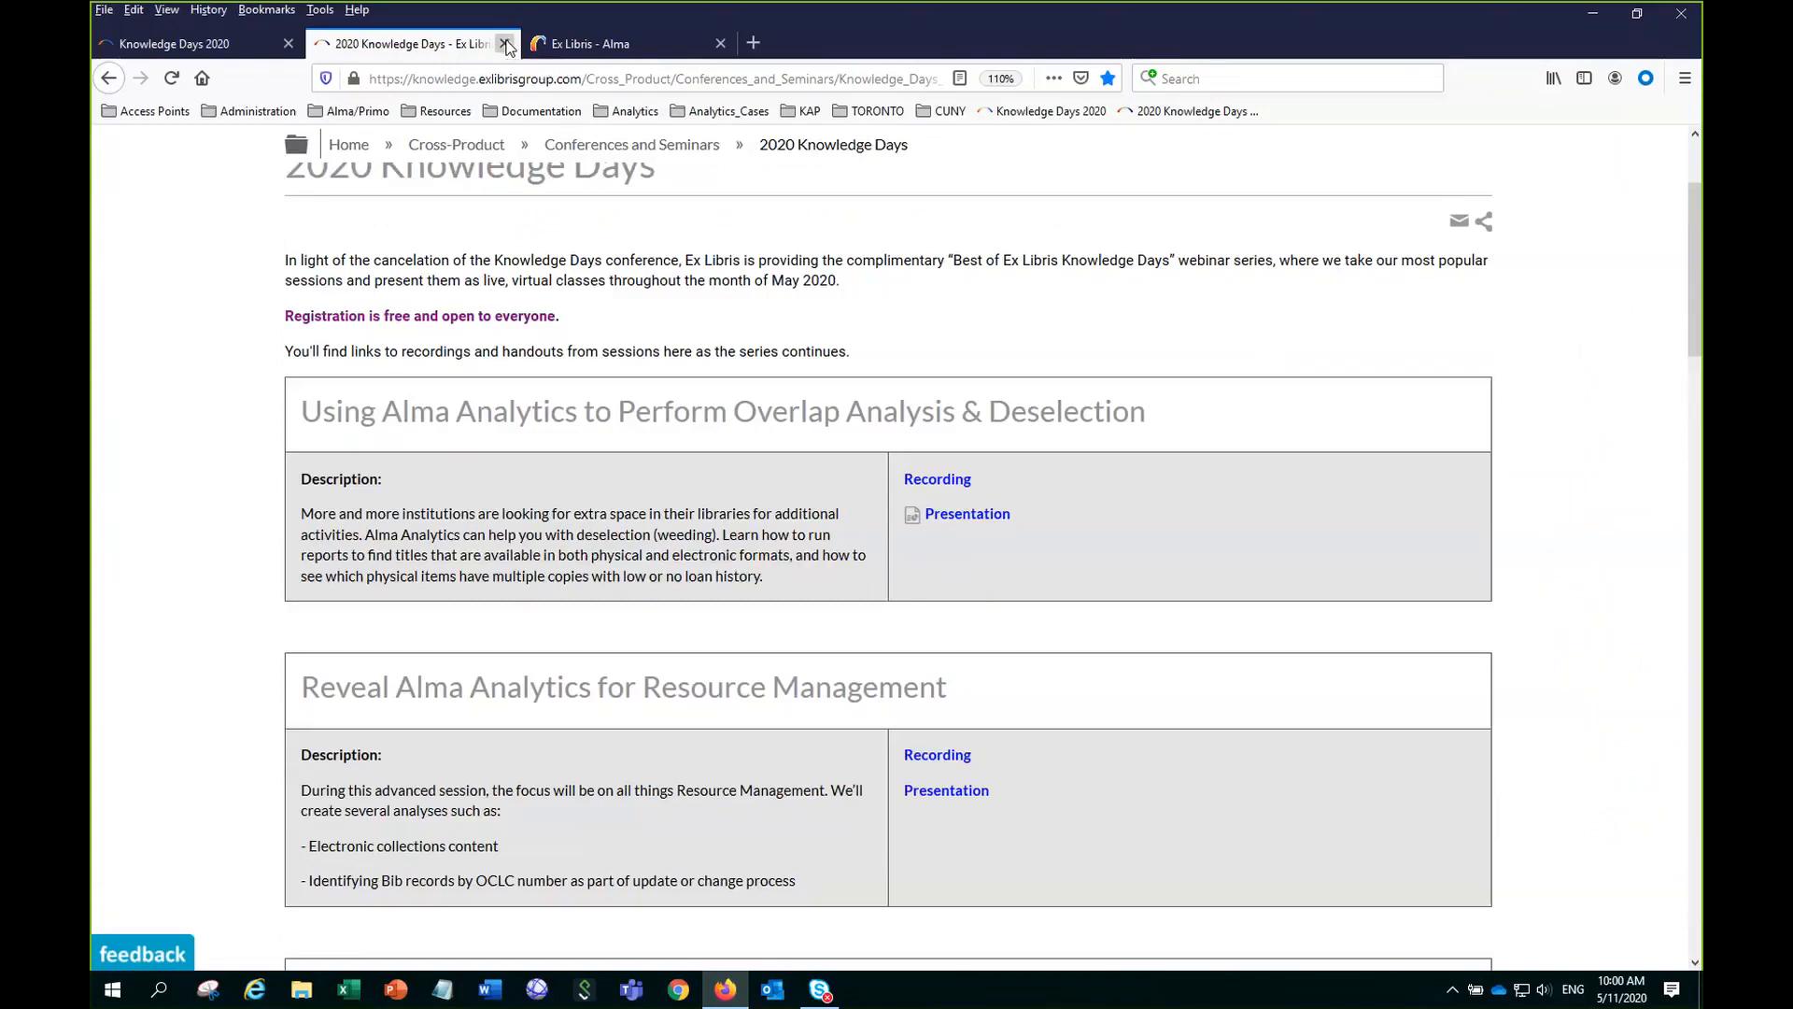
pyautogui.click(505, 44)
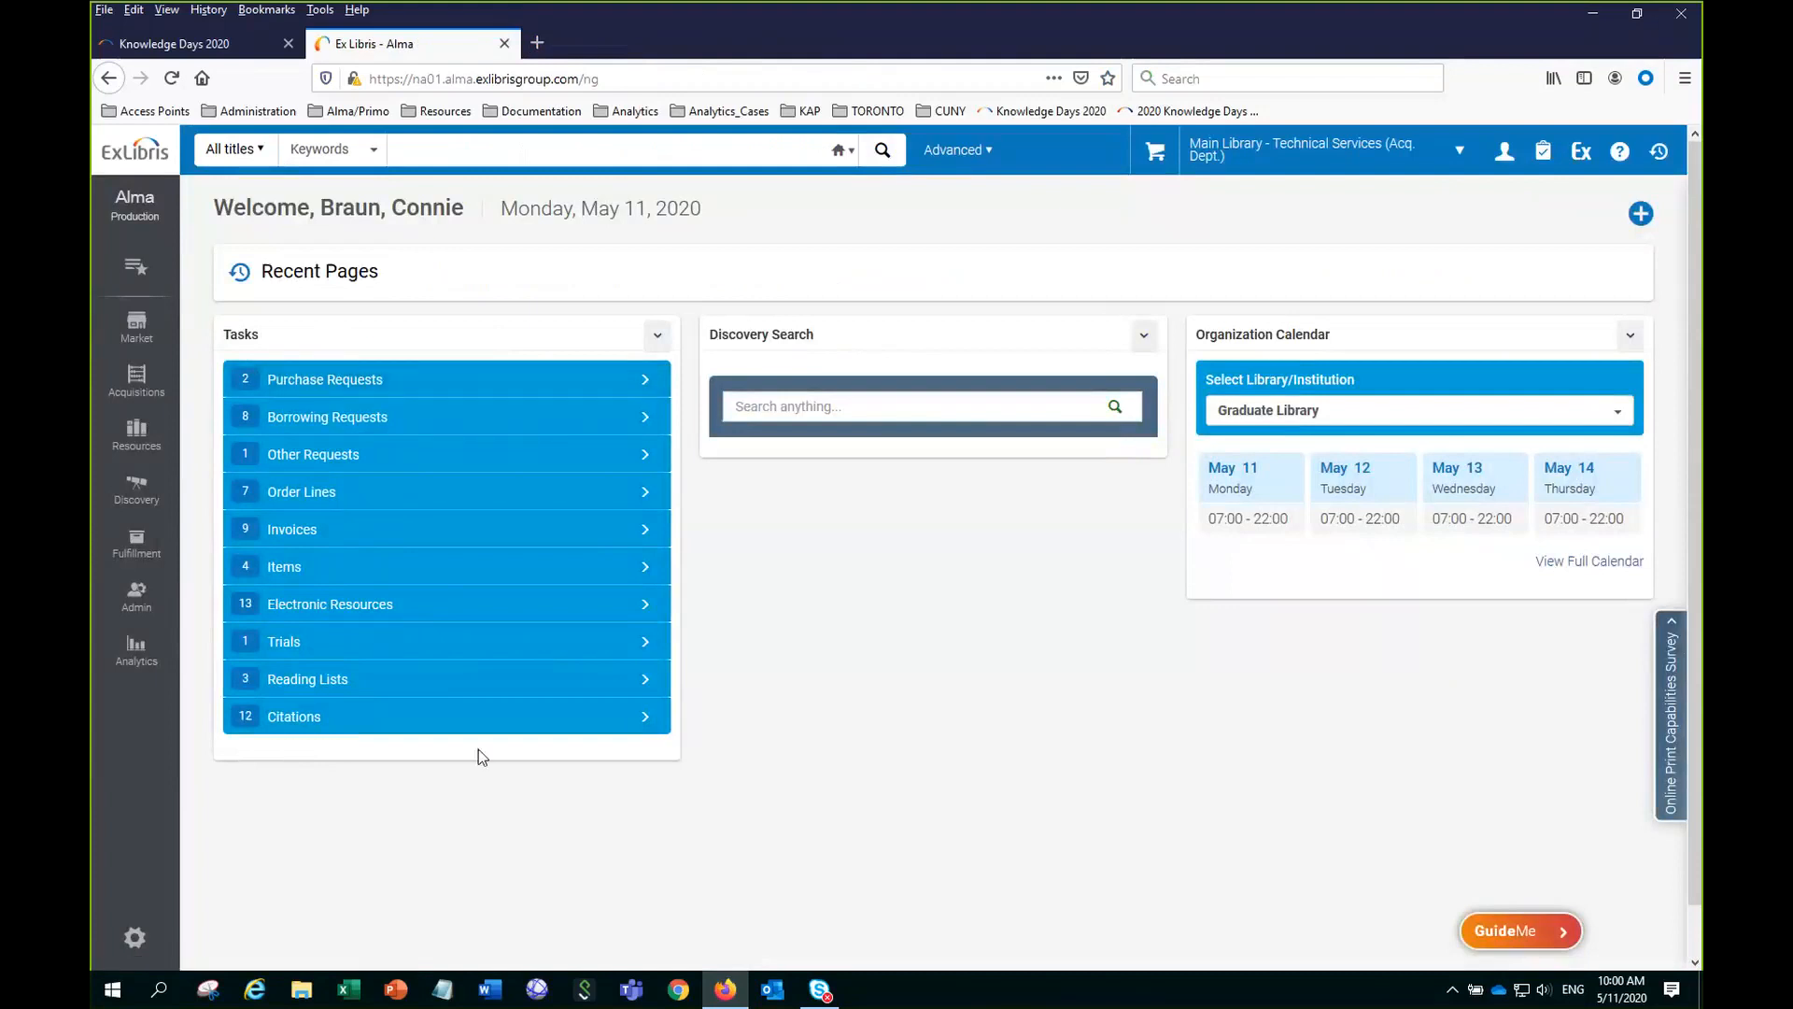
# Open Design Analytics from Alma and display the analytics catalog.
pyautogui.hotkey('ctrl', '+')
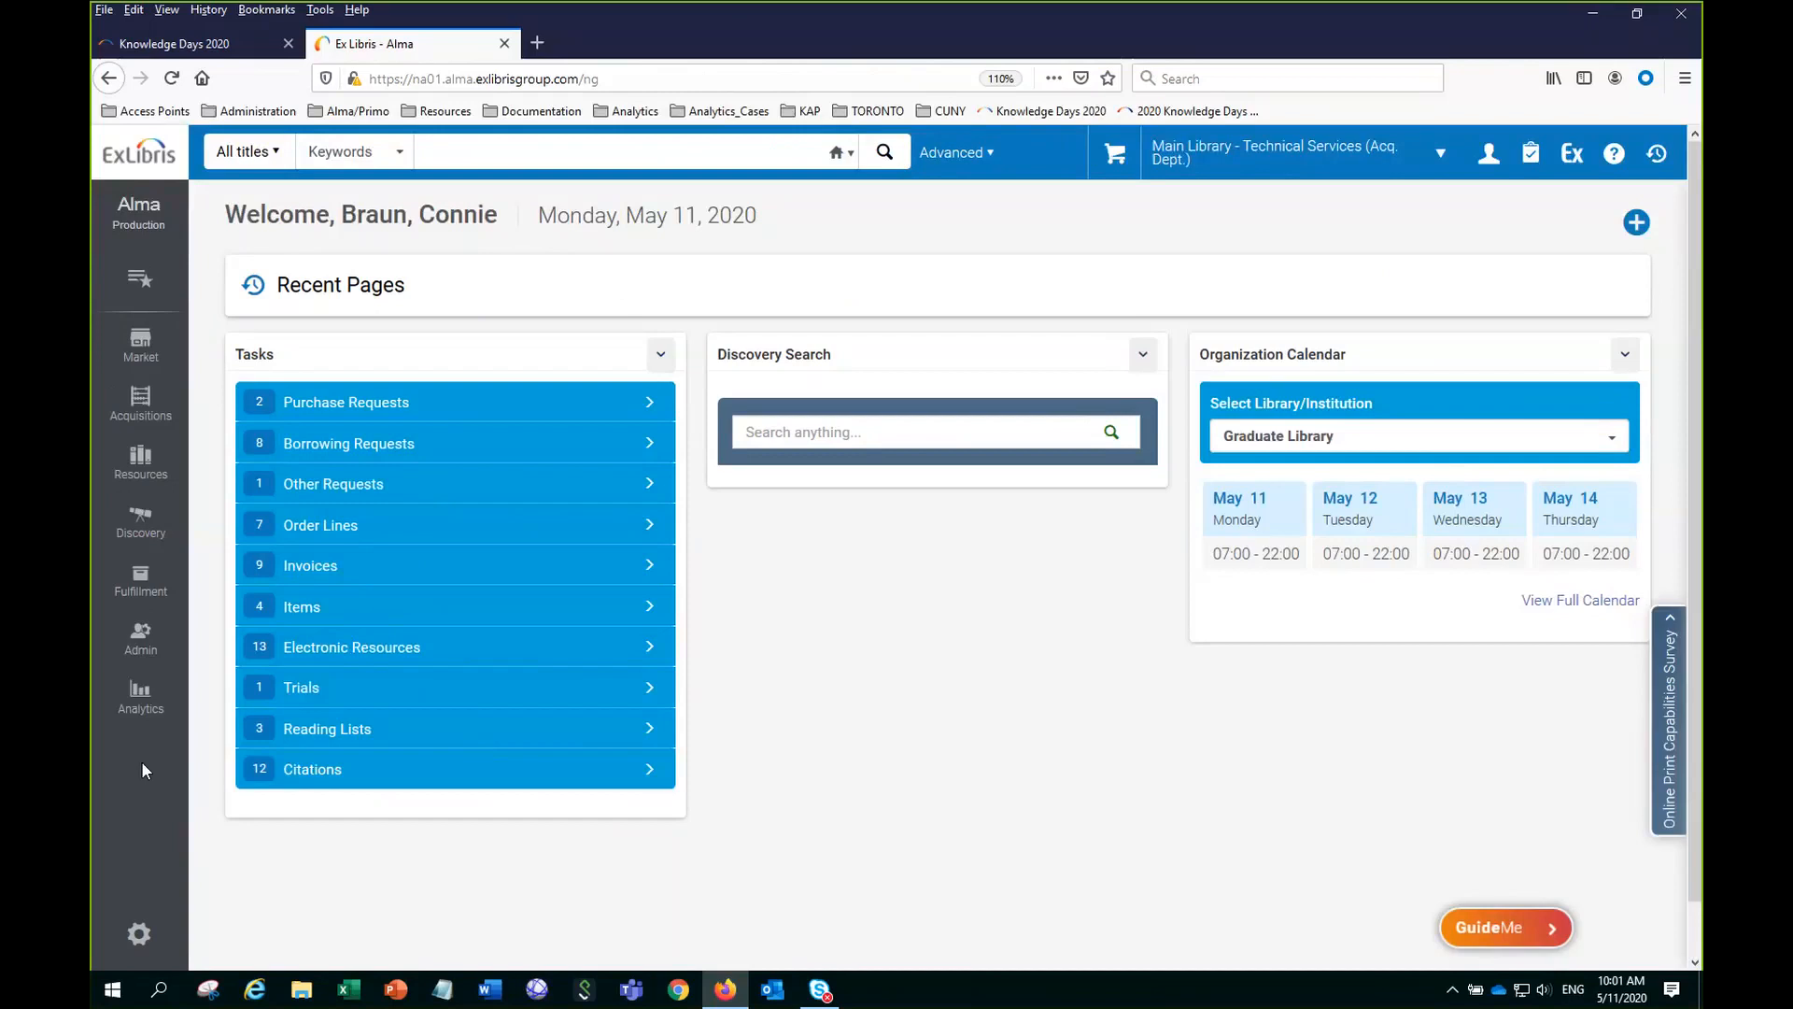
pyautogui.click(139, 700)
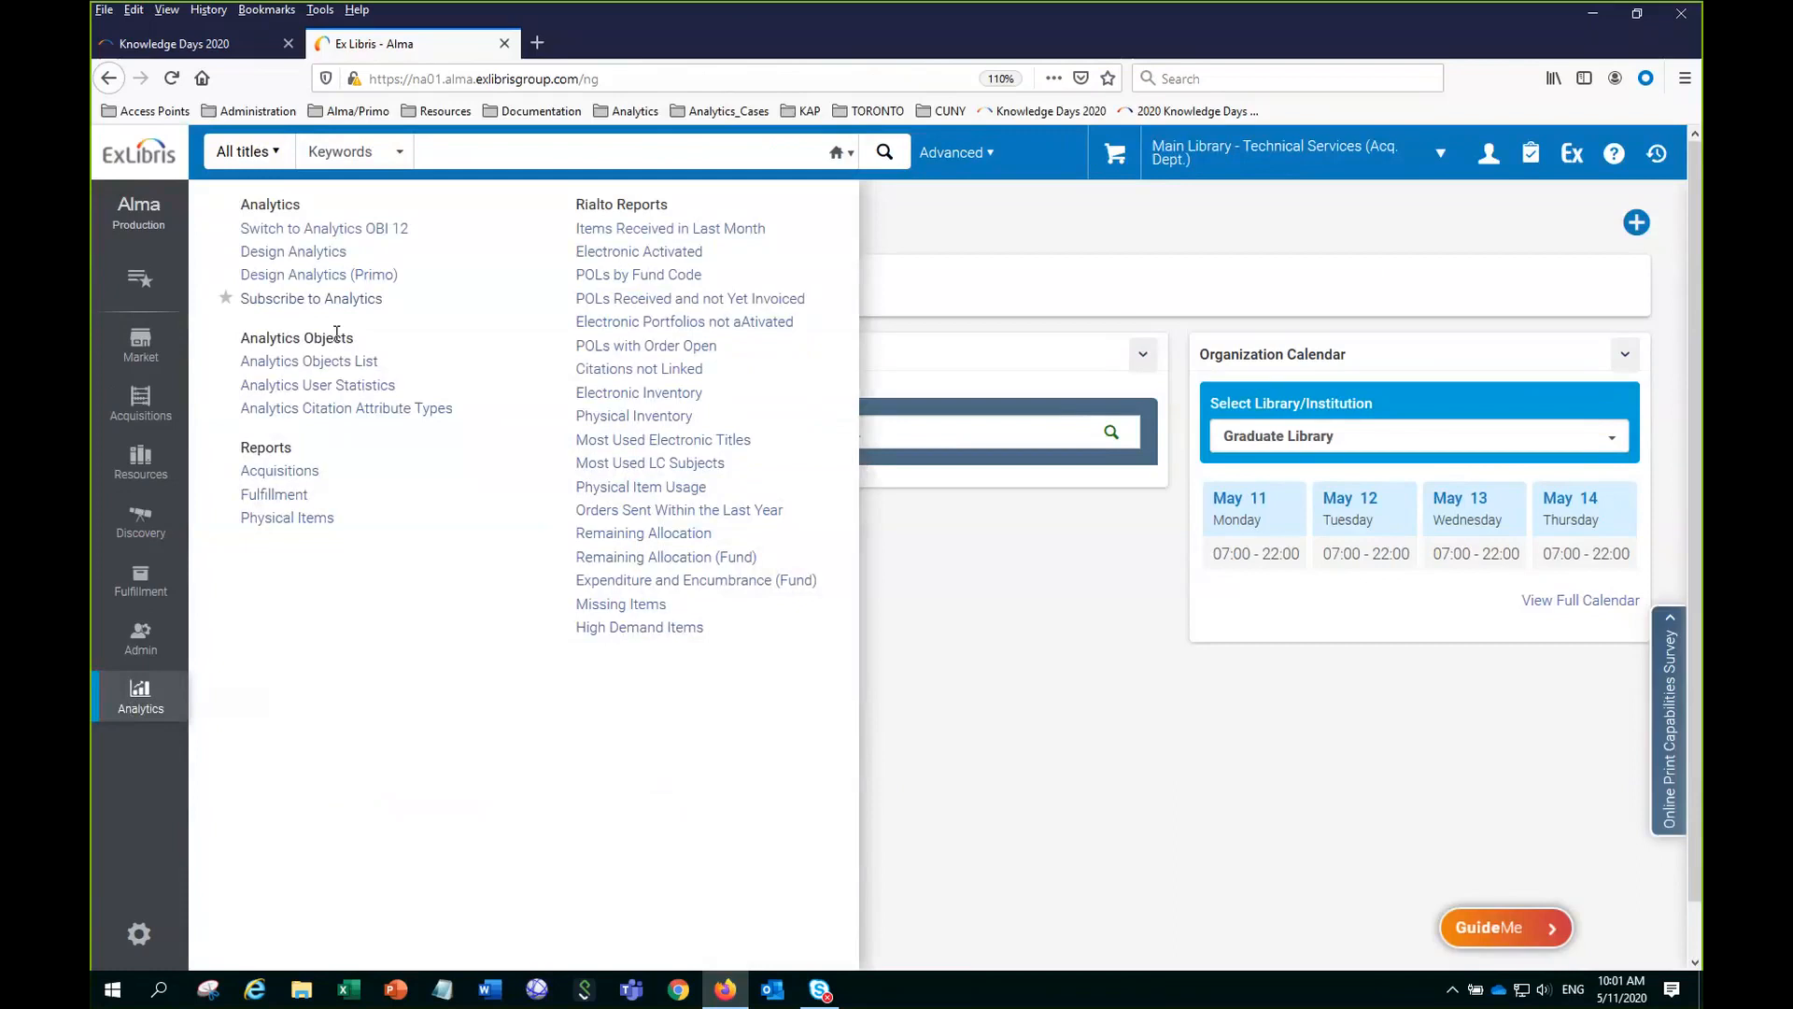
pyautogui.click(313, 252)
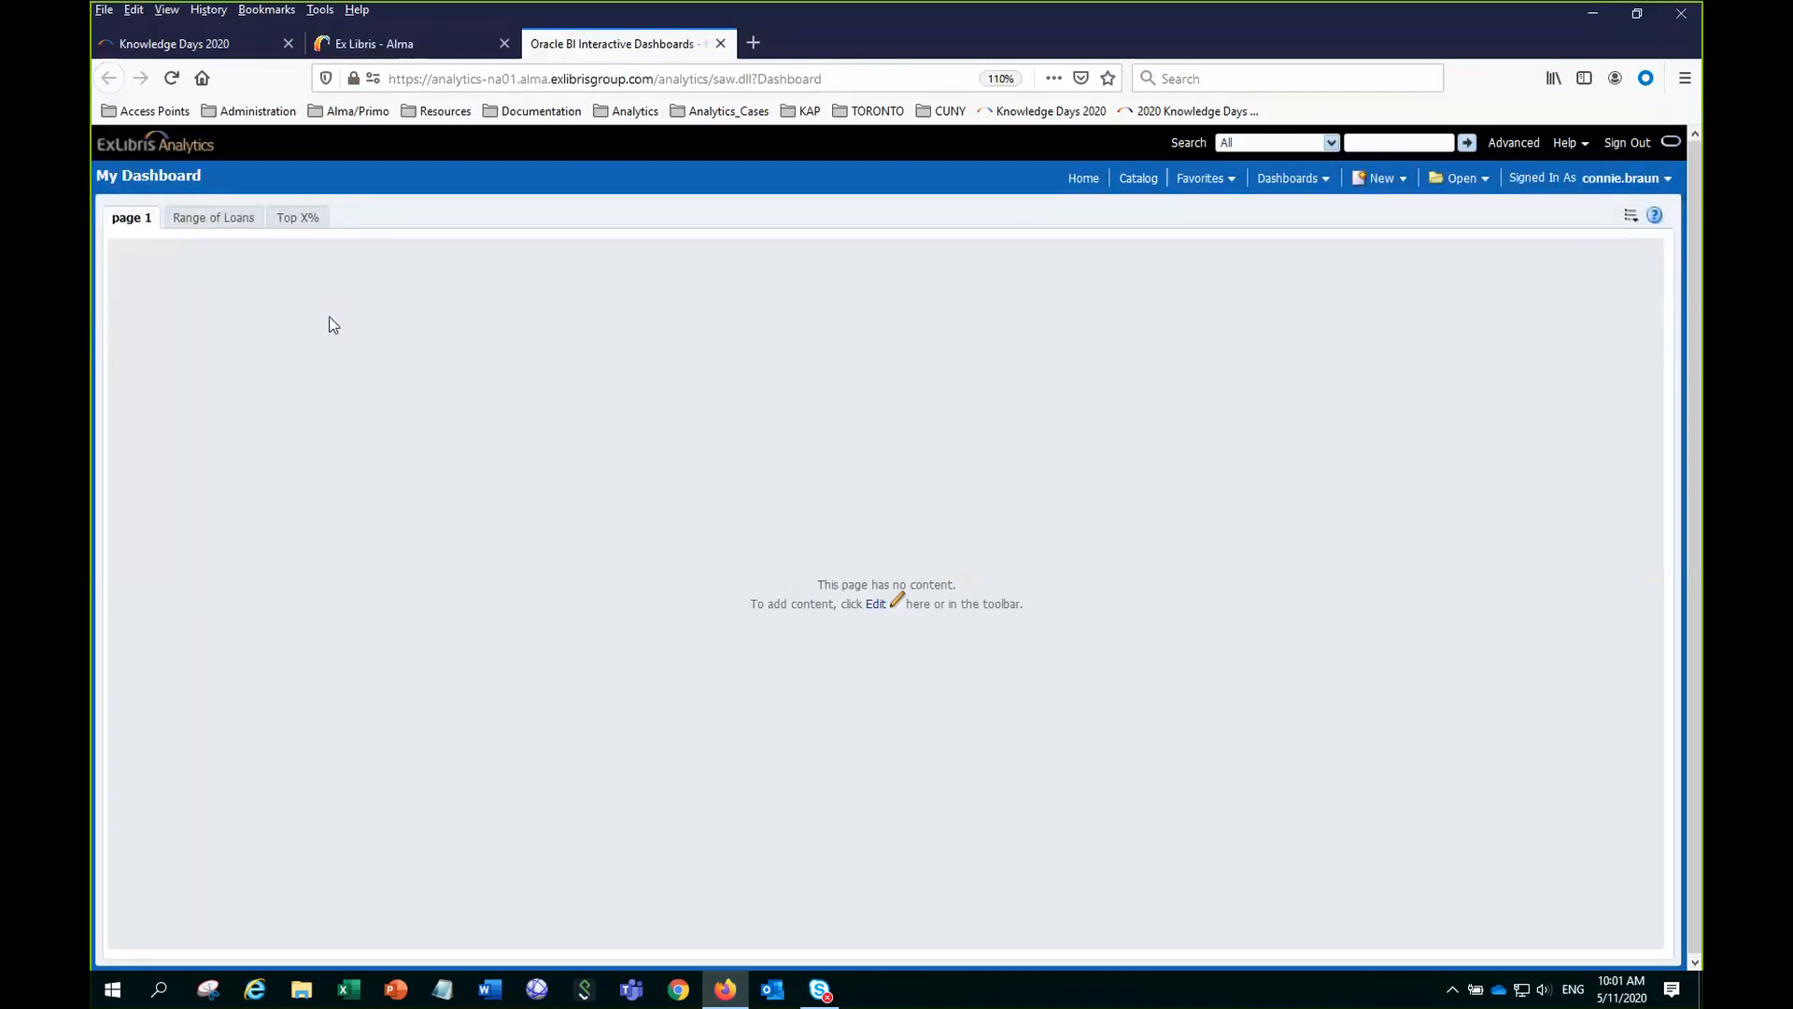
pyautogui.click(1137, 179)
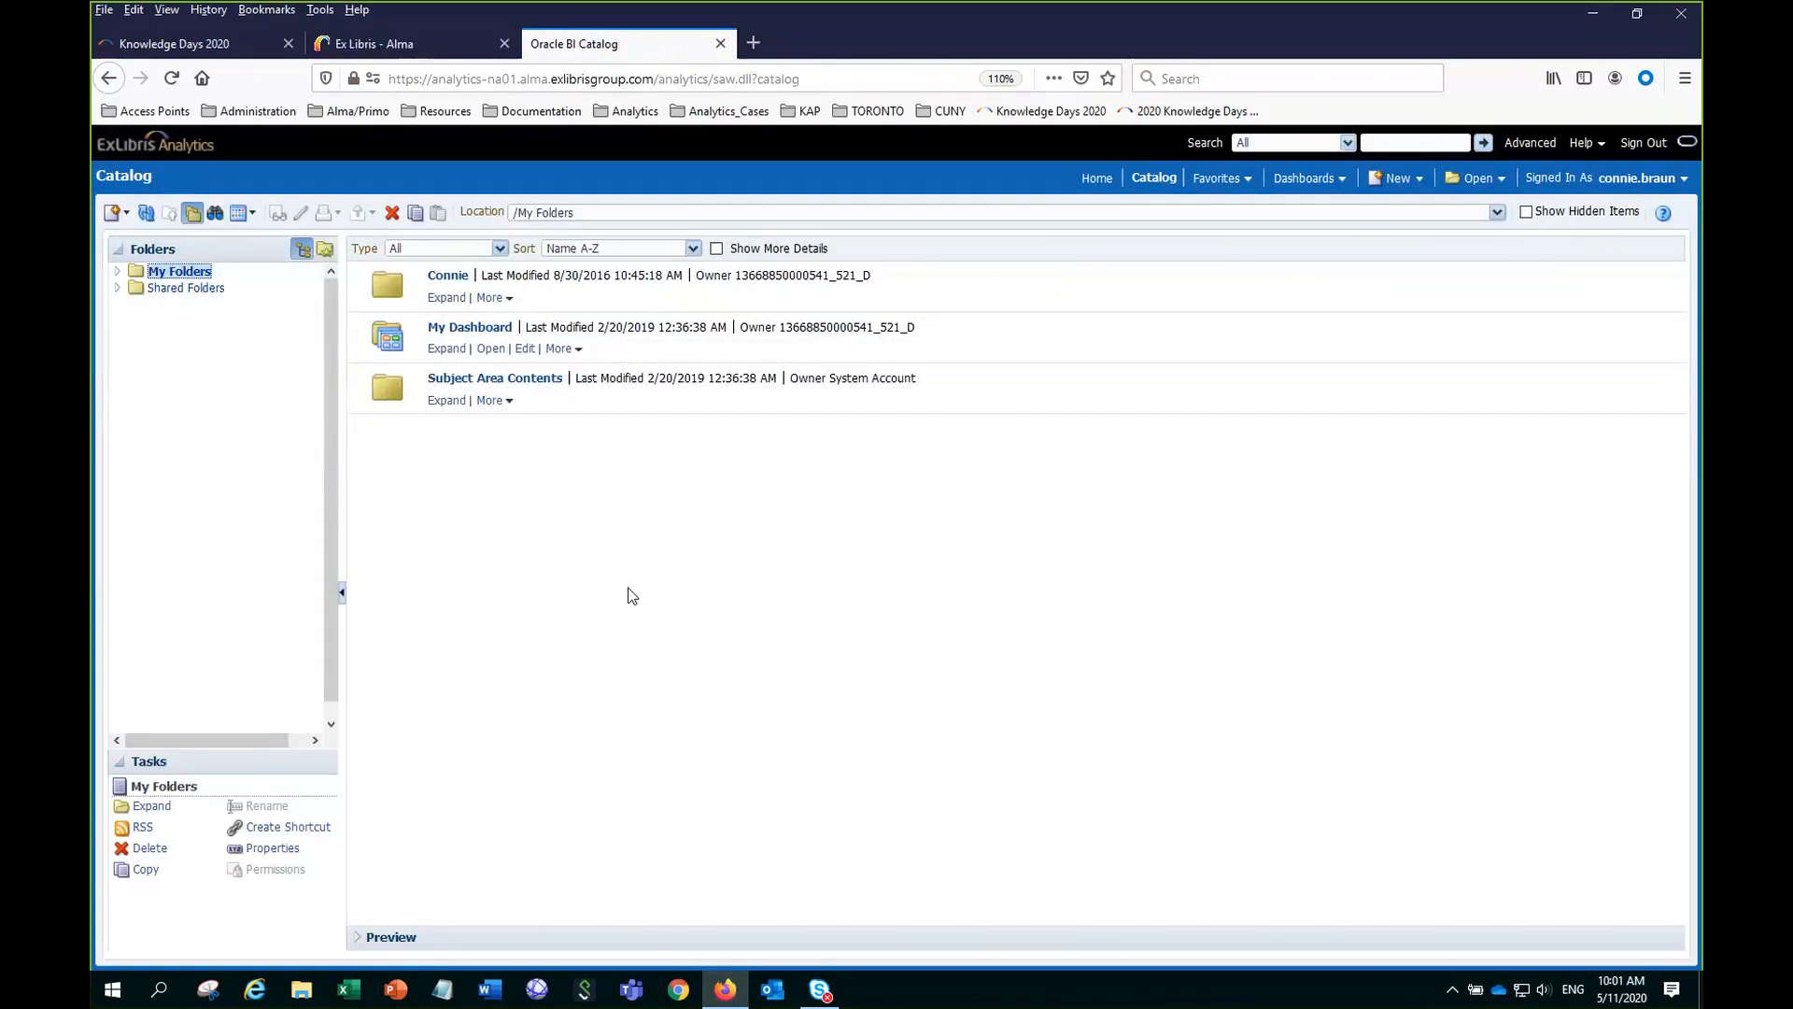
# View the example reports in Shared Folders/Community/Reports/Shared Reports/Knowledge Days 2020/Acquisitions, and collapse the Community folder.
pyautogui.click(118, 290)
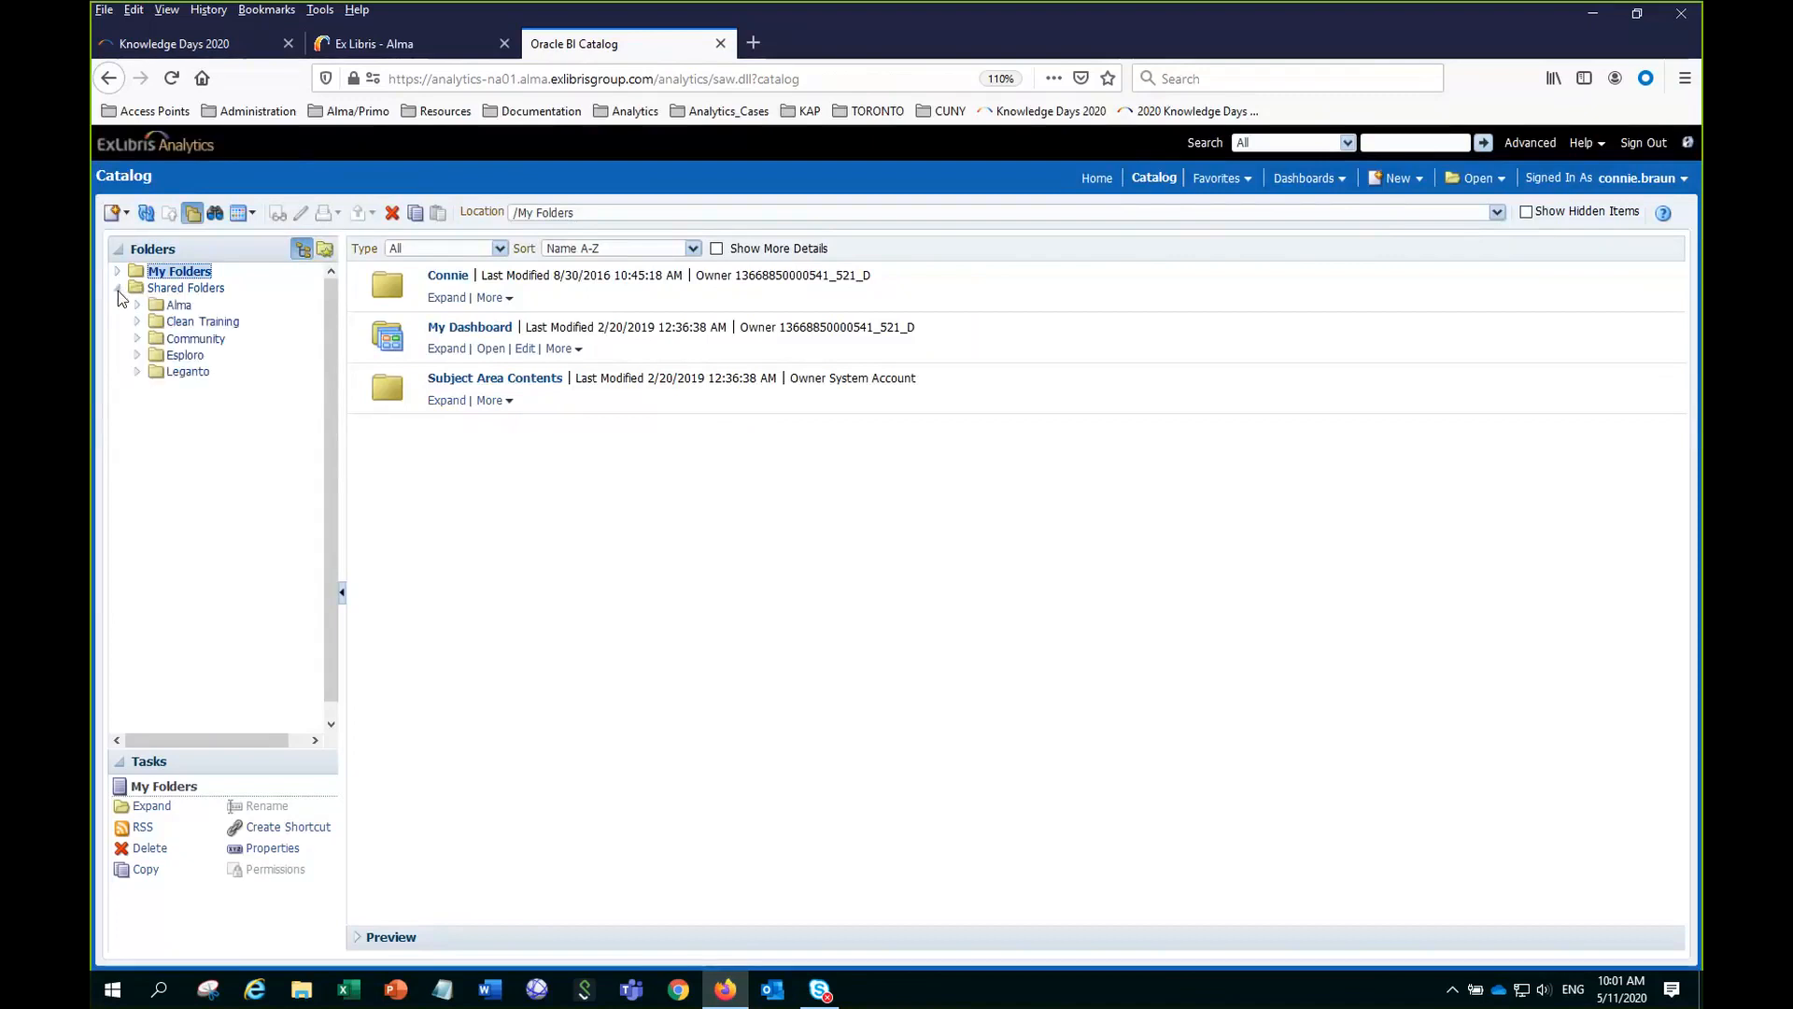
pyautogui.click(138, 339)
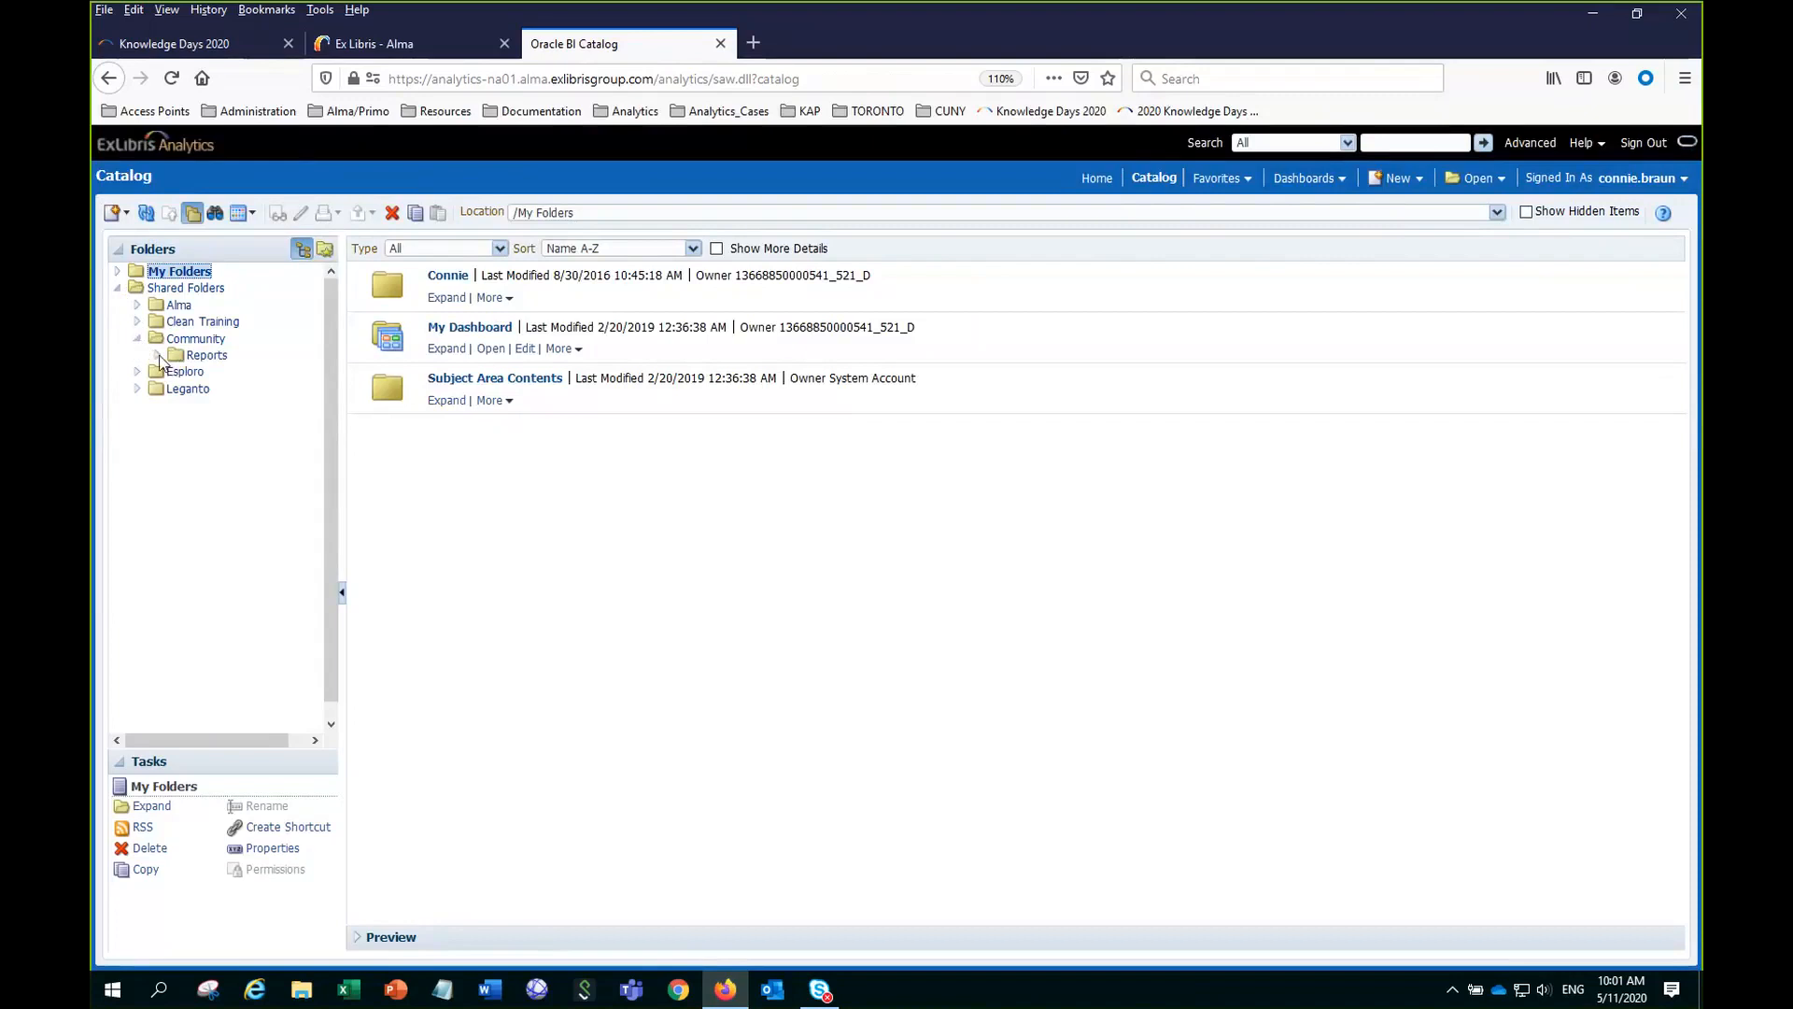
pyautogui.click(158, 356)
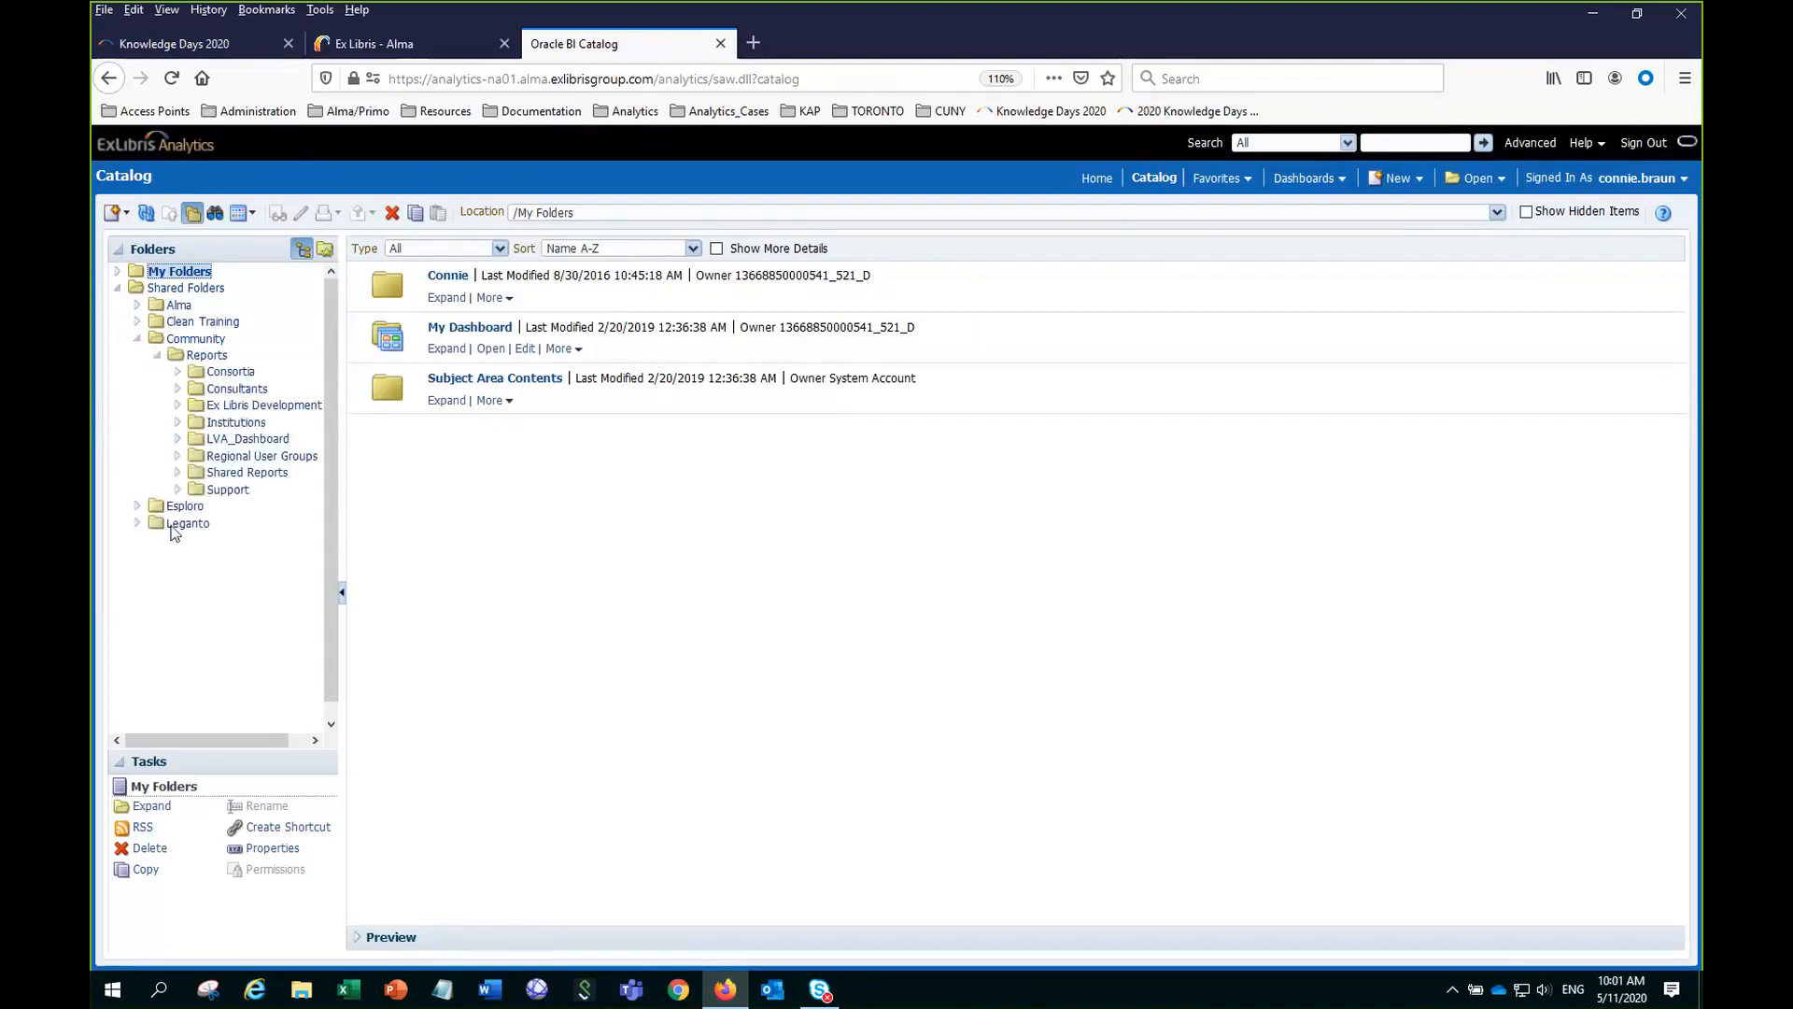
pyautogui.click(178, 473)
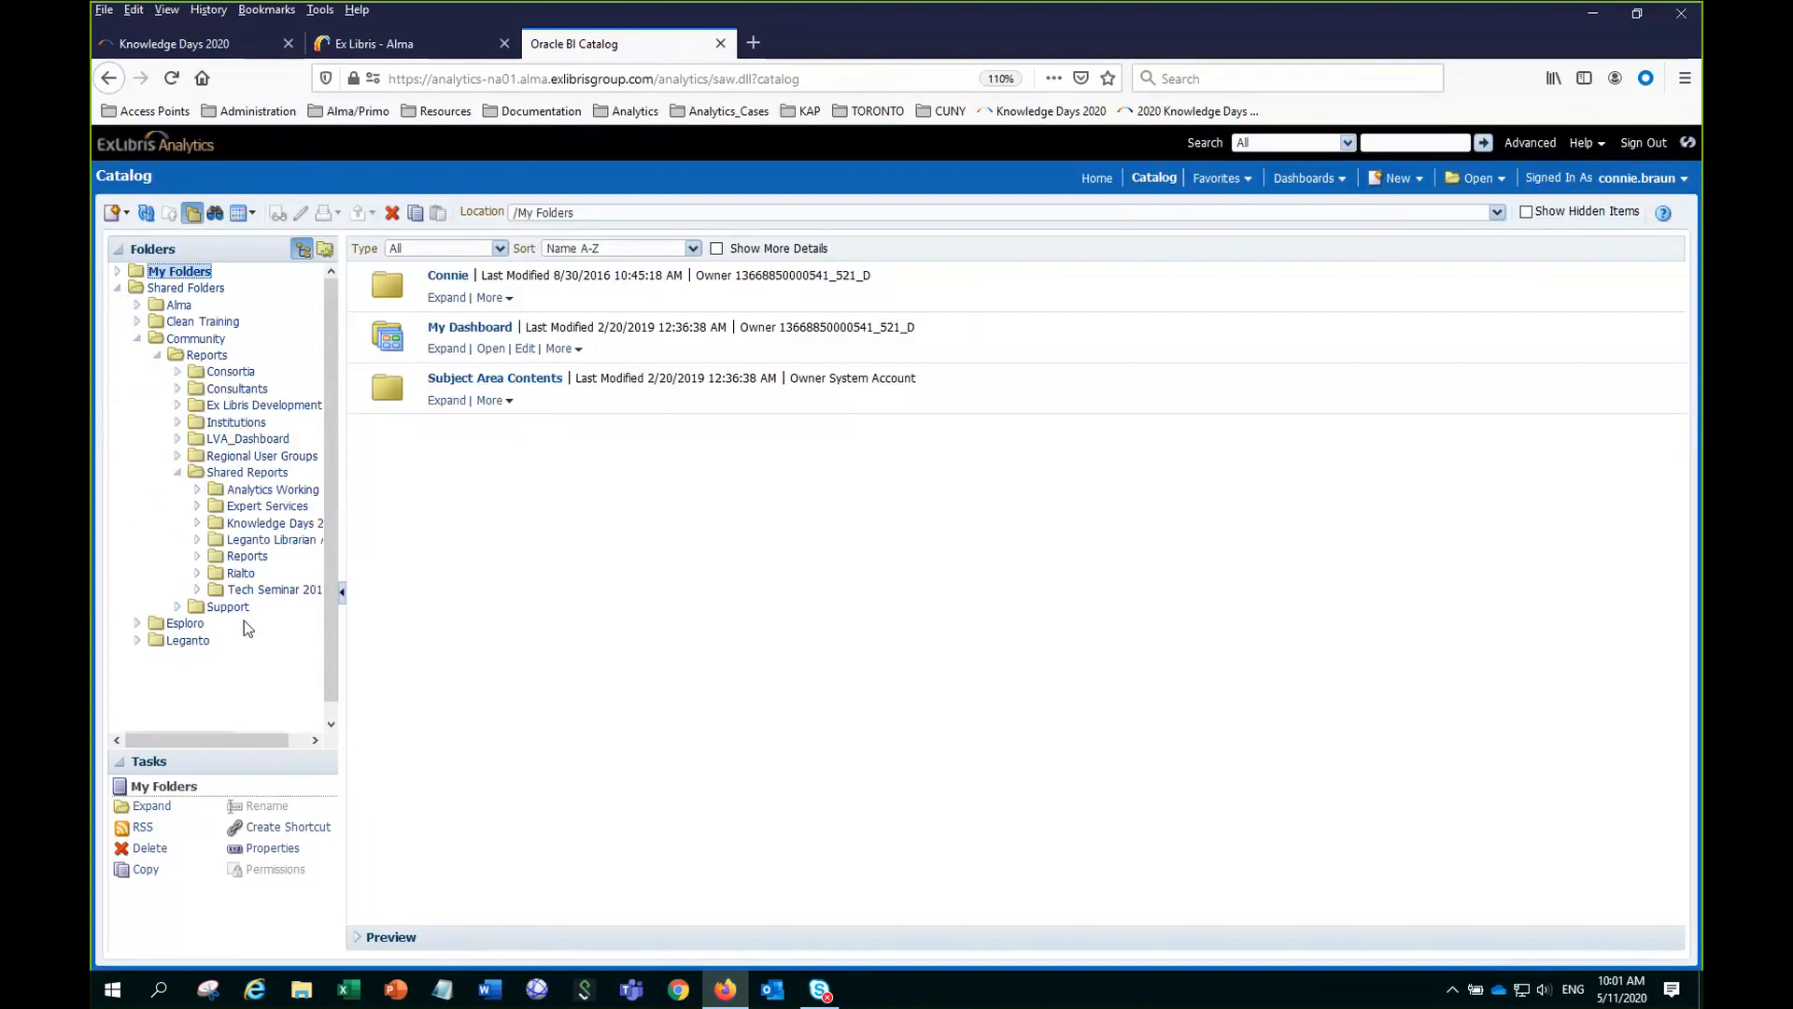
pyautogui.click(274, 523)
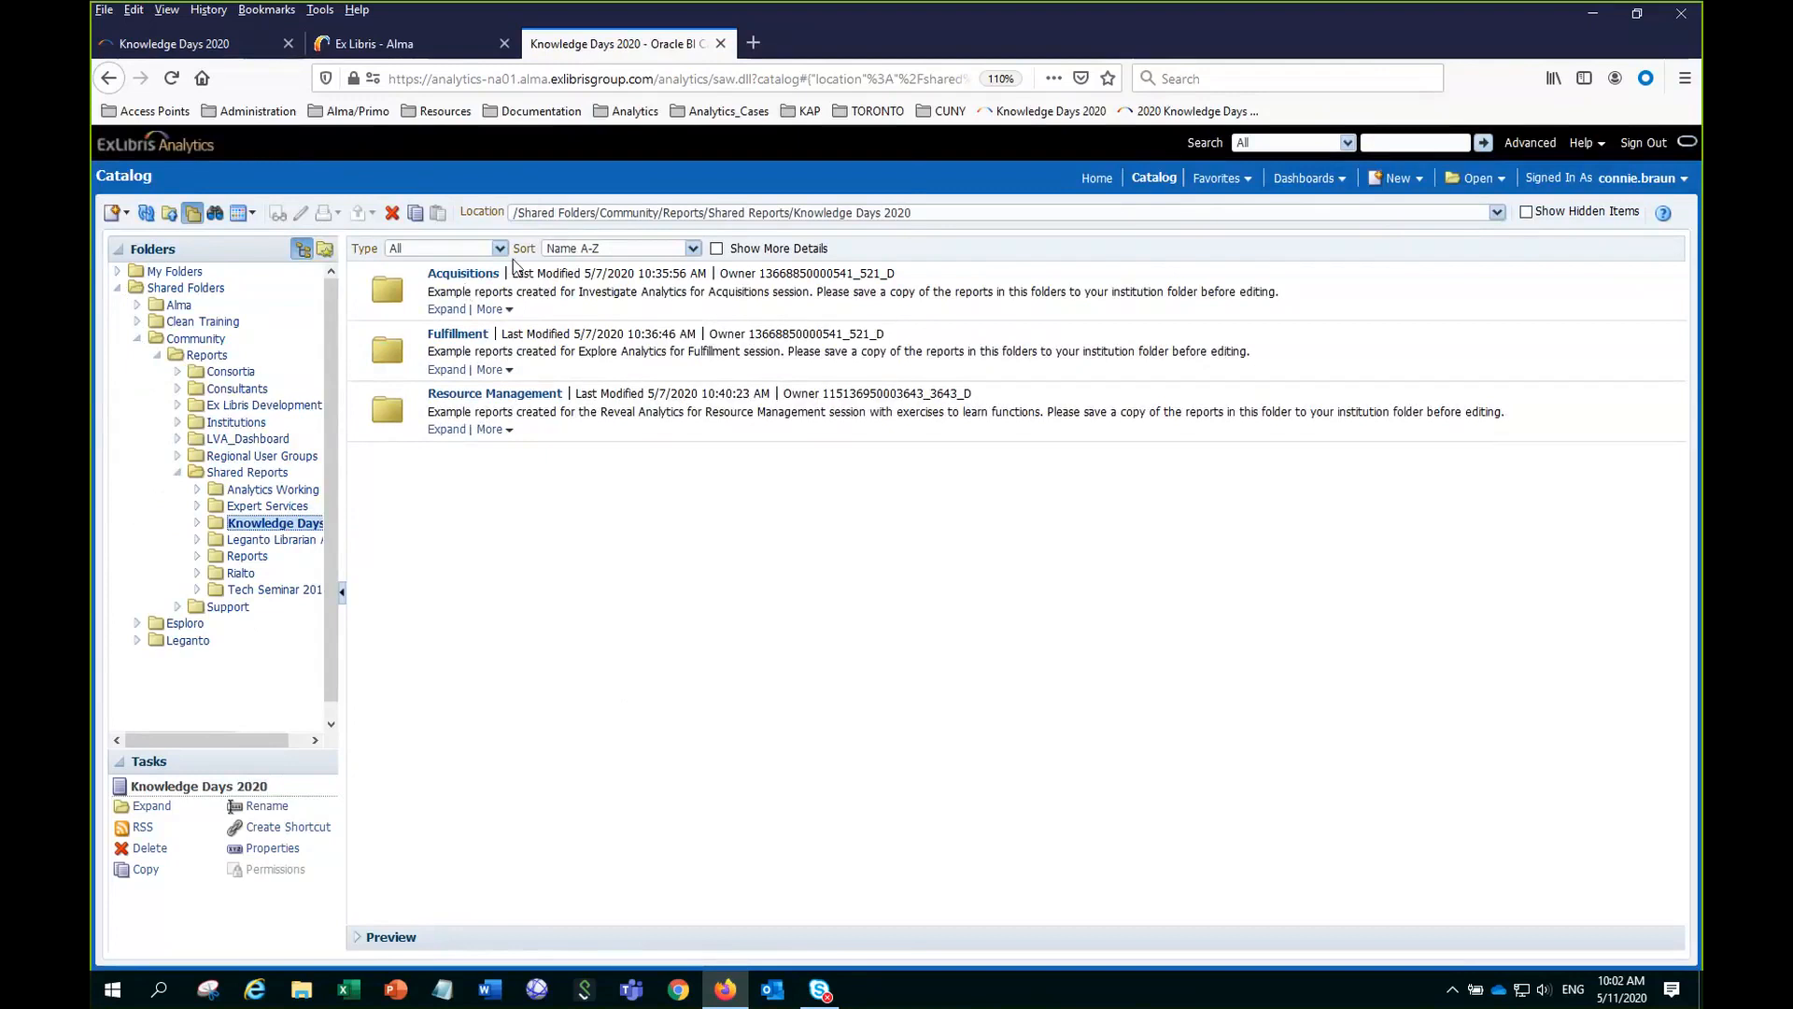
pyautogui.click(455, 310)
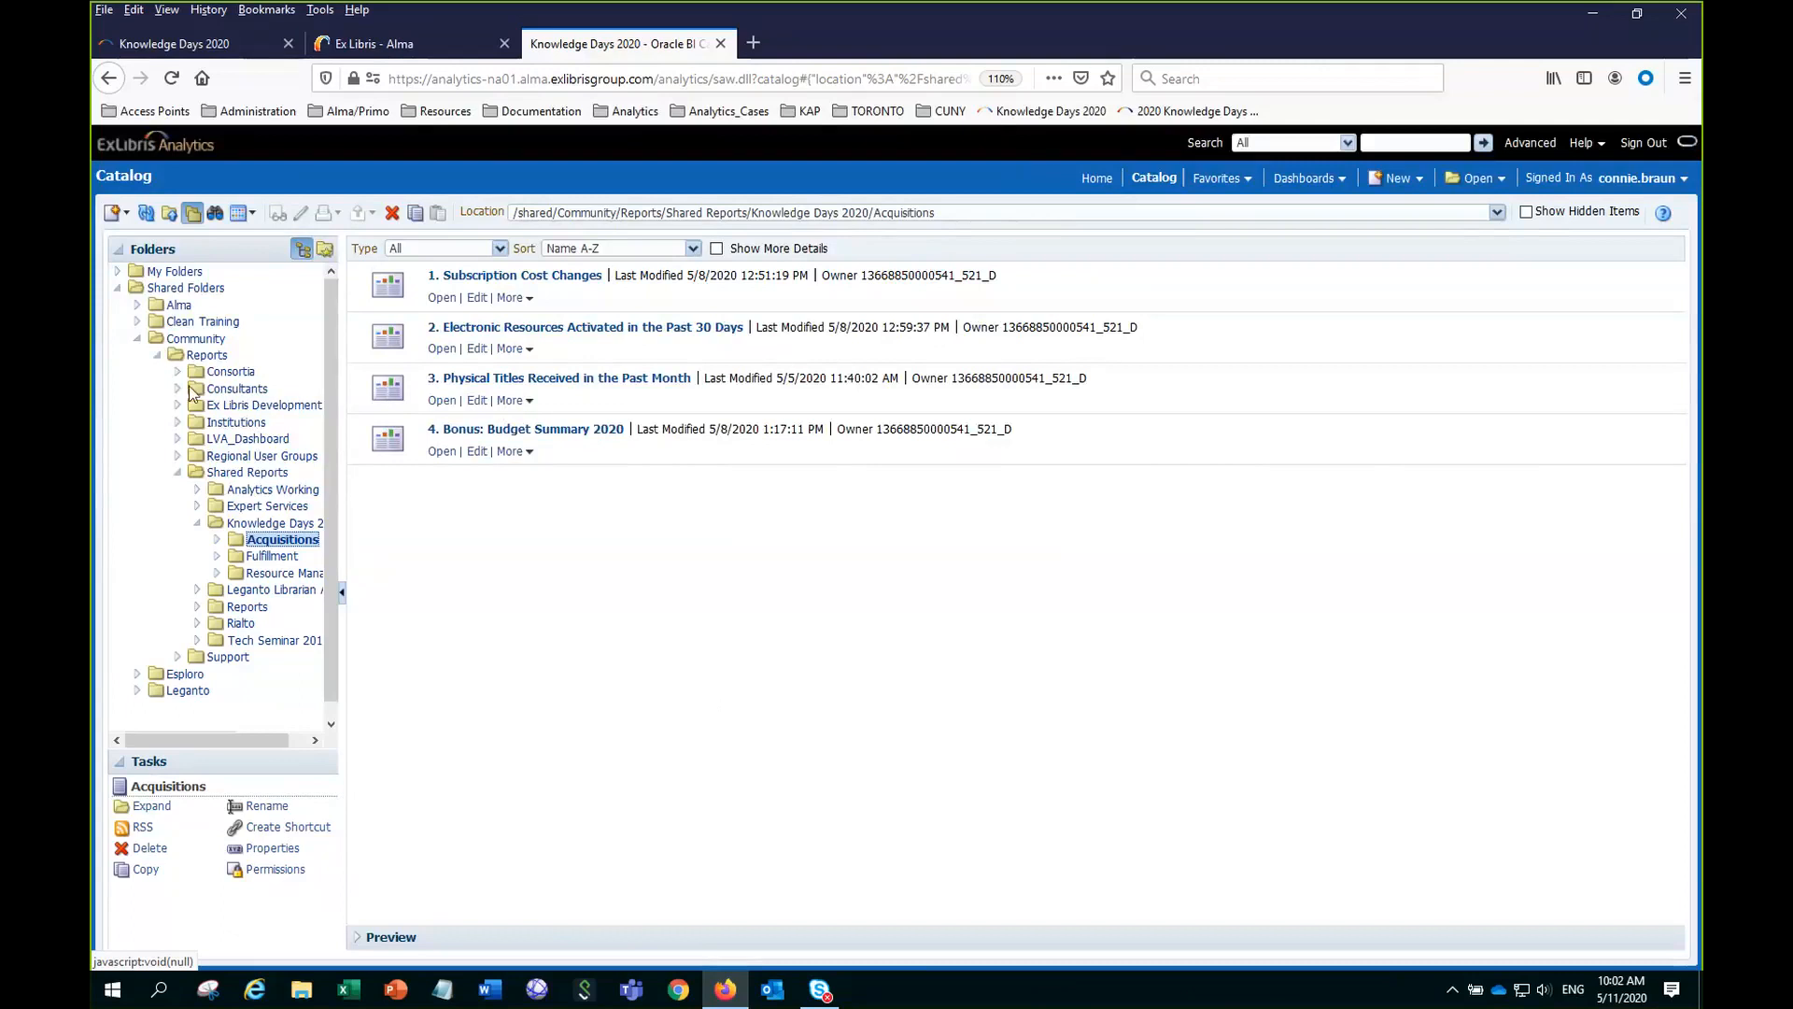
pyautogui.click(138, 339)
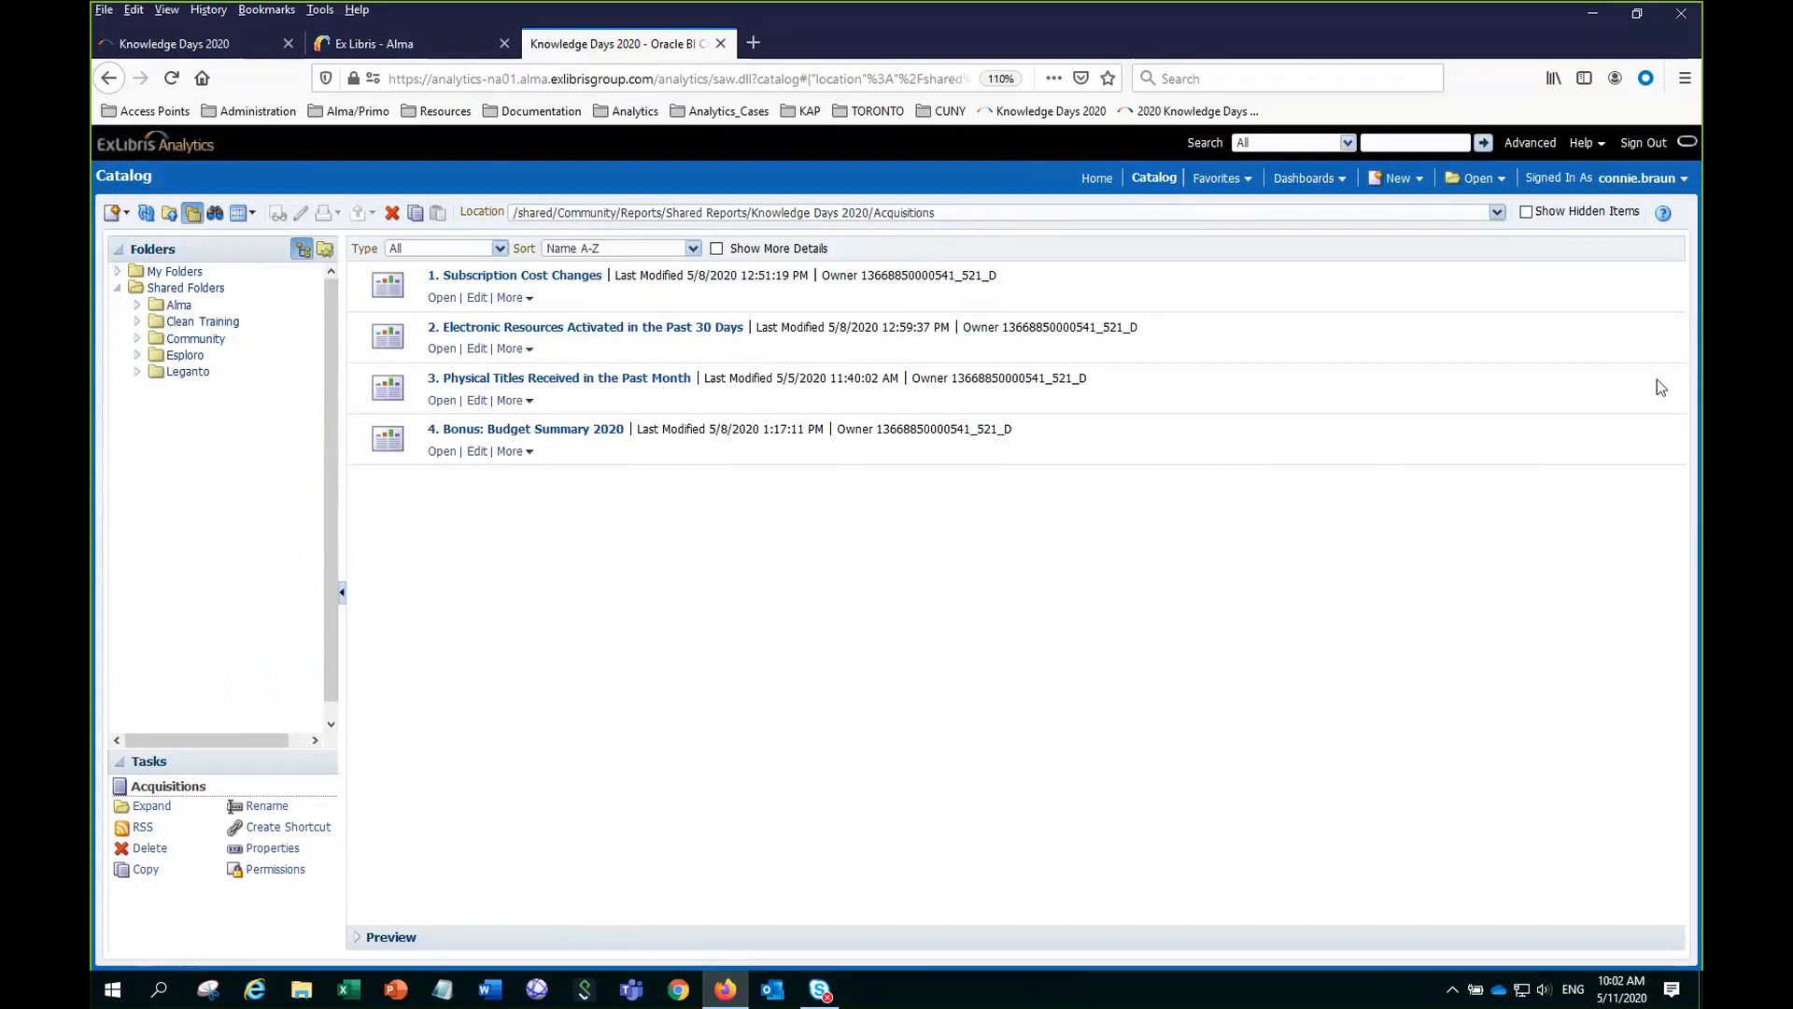
# Create a new analysis on the Funds Expenditure subject area and enlarge the page to 133%.
pyautogui.click(1401, 180)
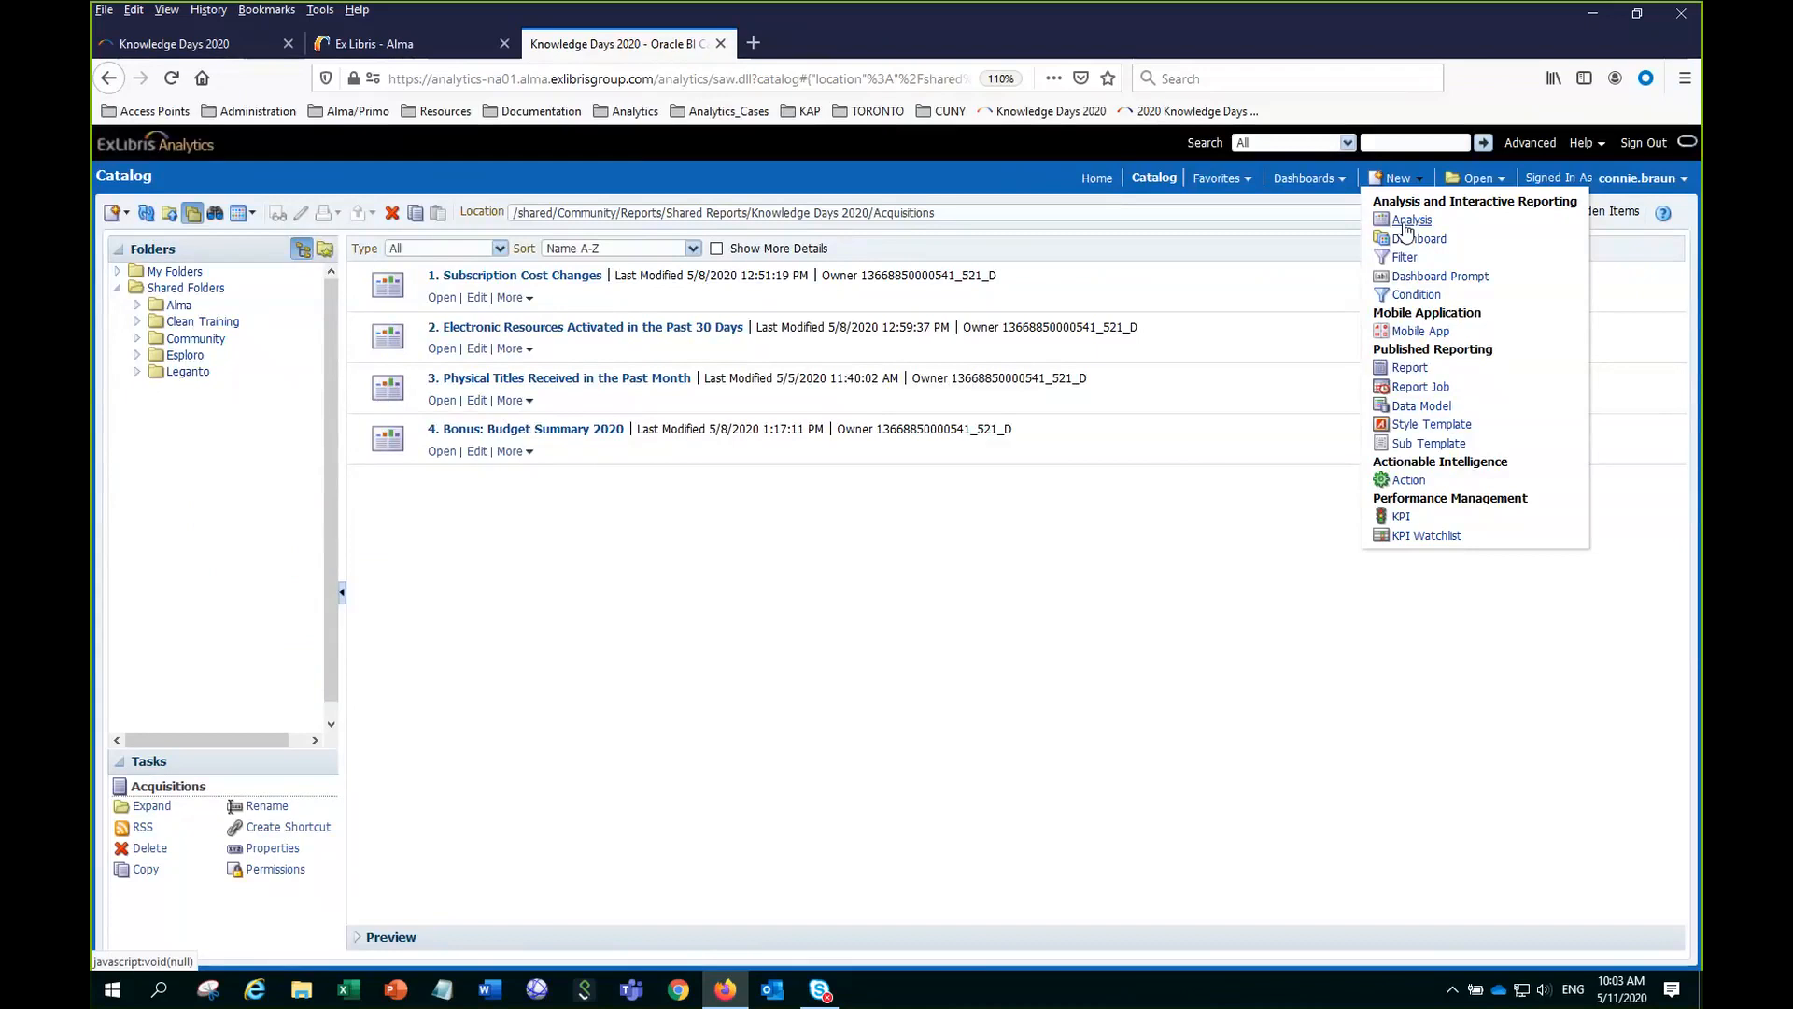
pyautogui.click(1406, 224)
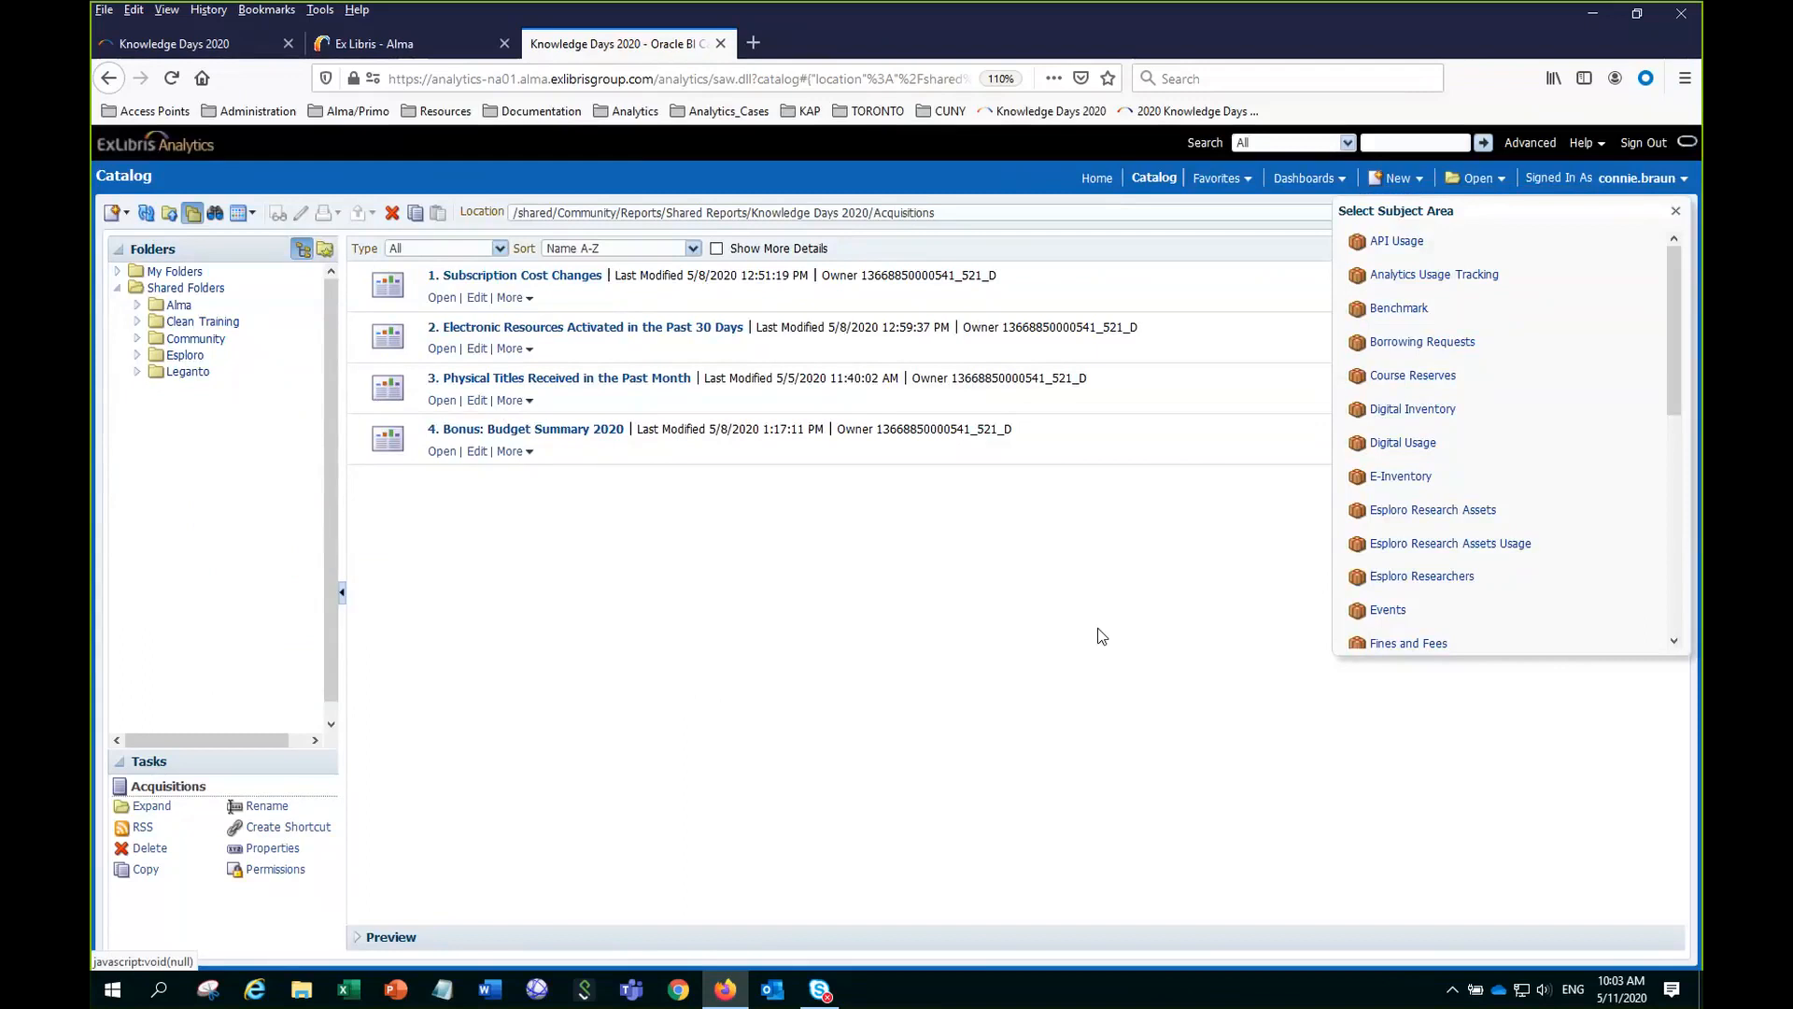
pyautogui.scroll(-2, 1414, 573)
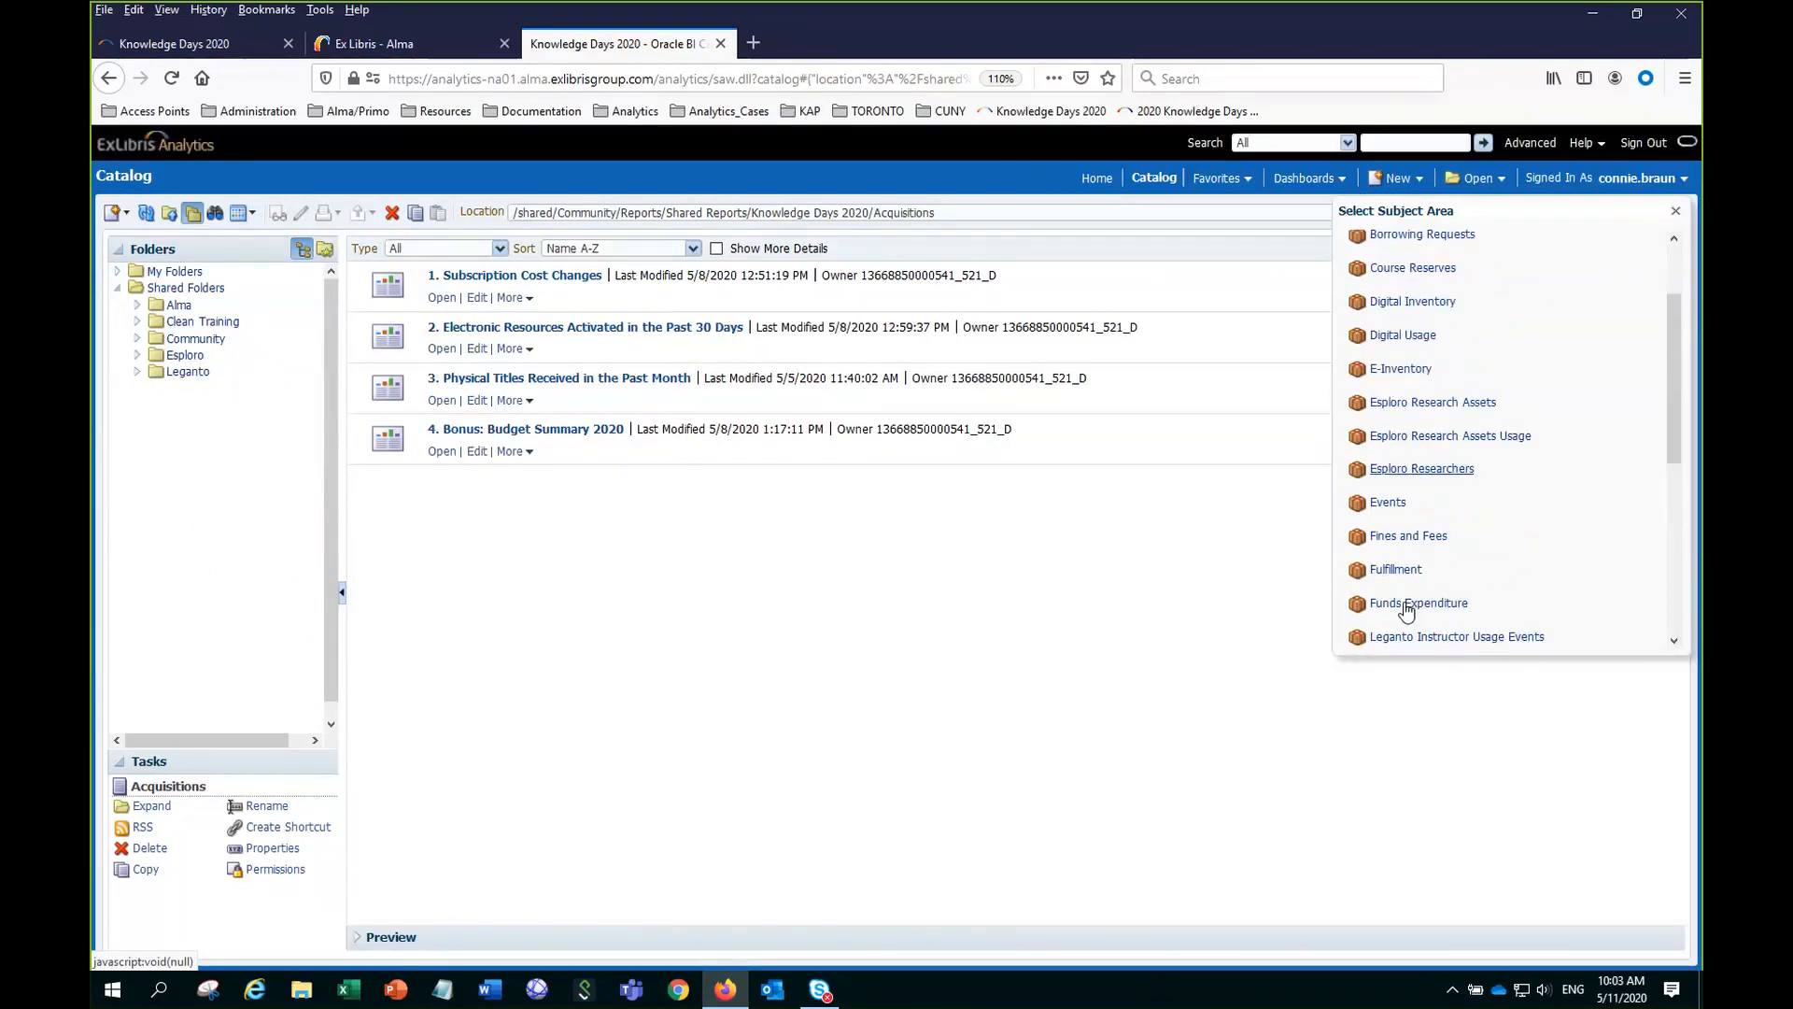
pyautogui.click(1407, 604)
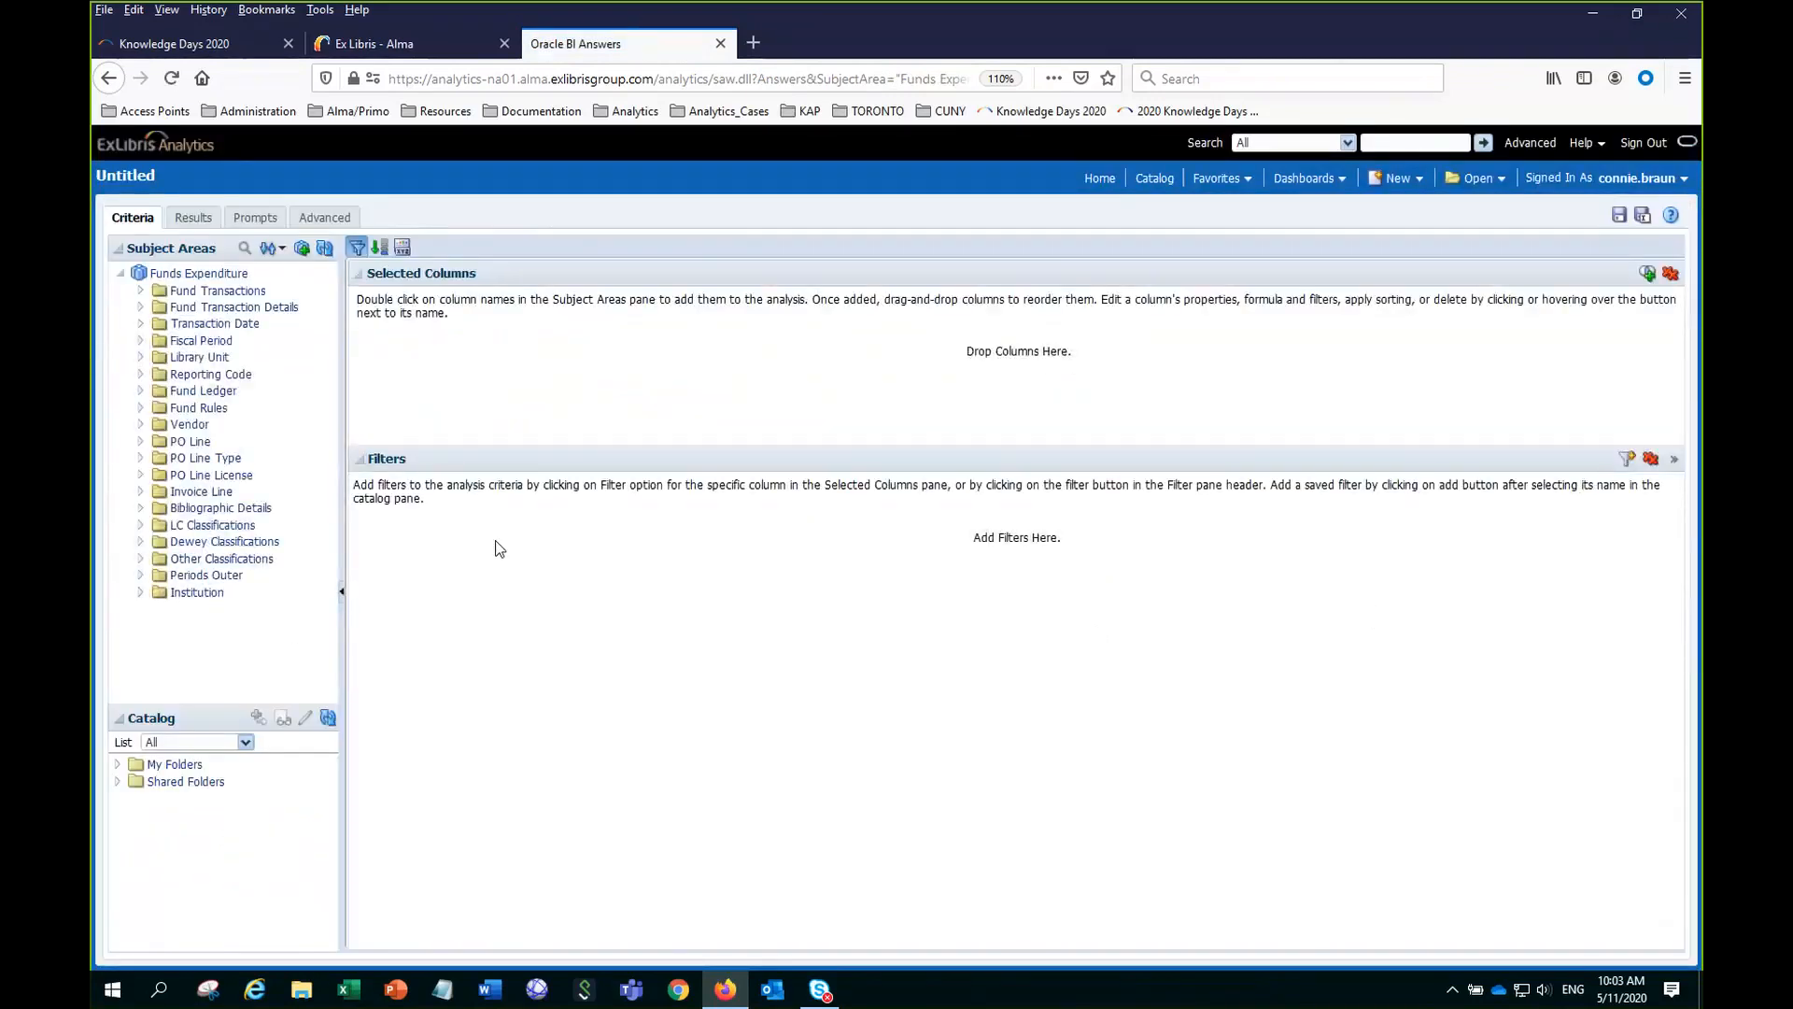
pyautogui.hotkey('ctrl', '+')
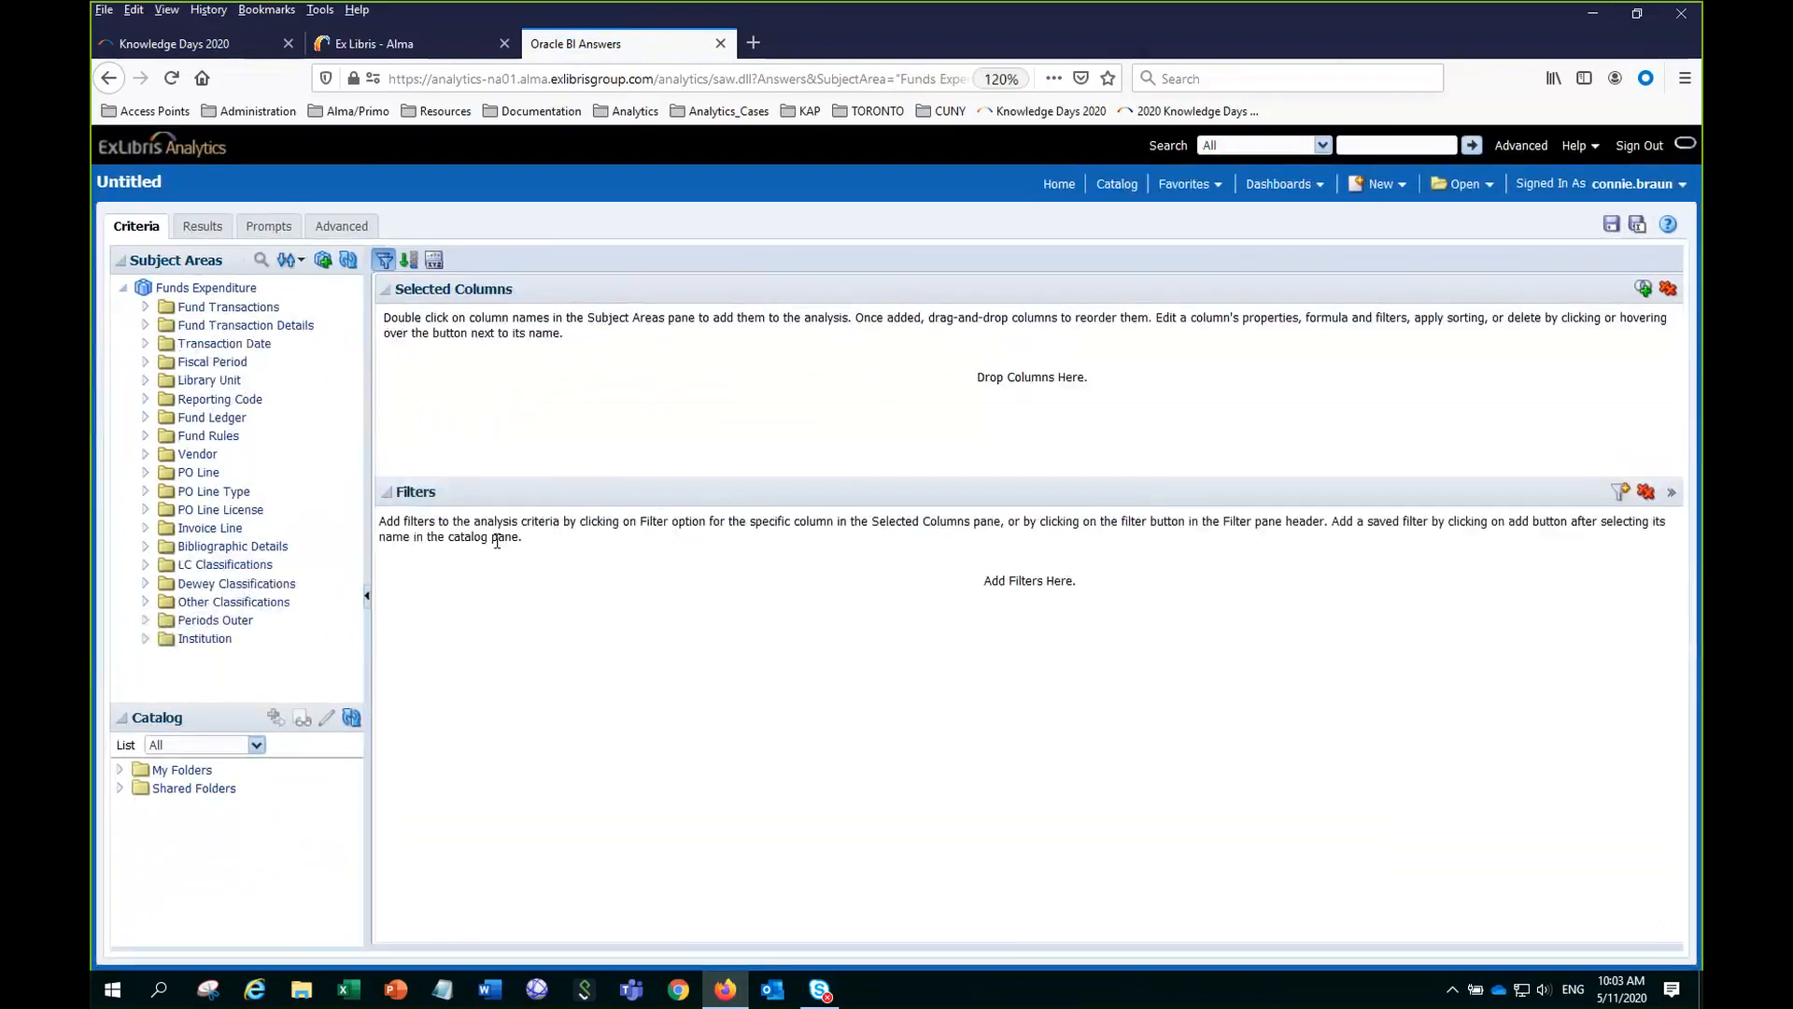
pyautogui.hotkey('ctrl', '+')
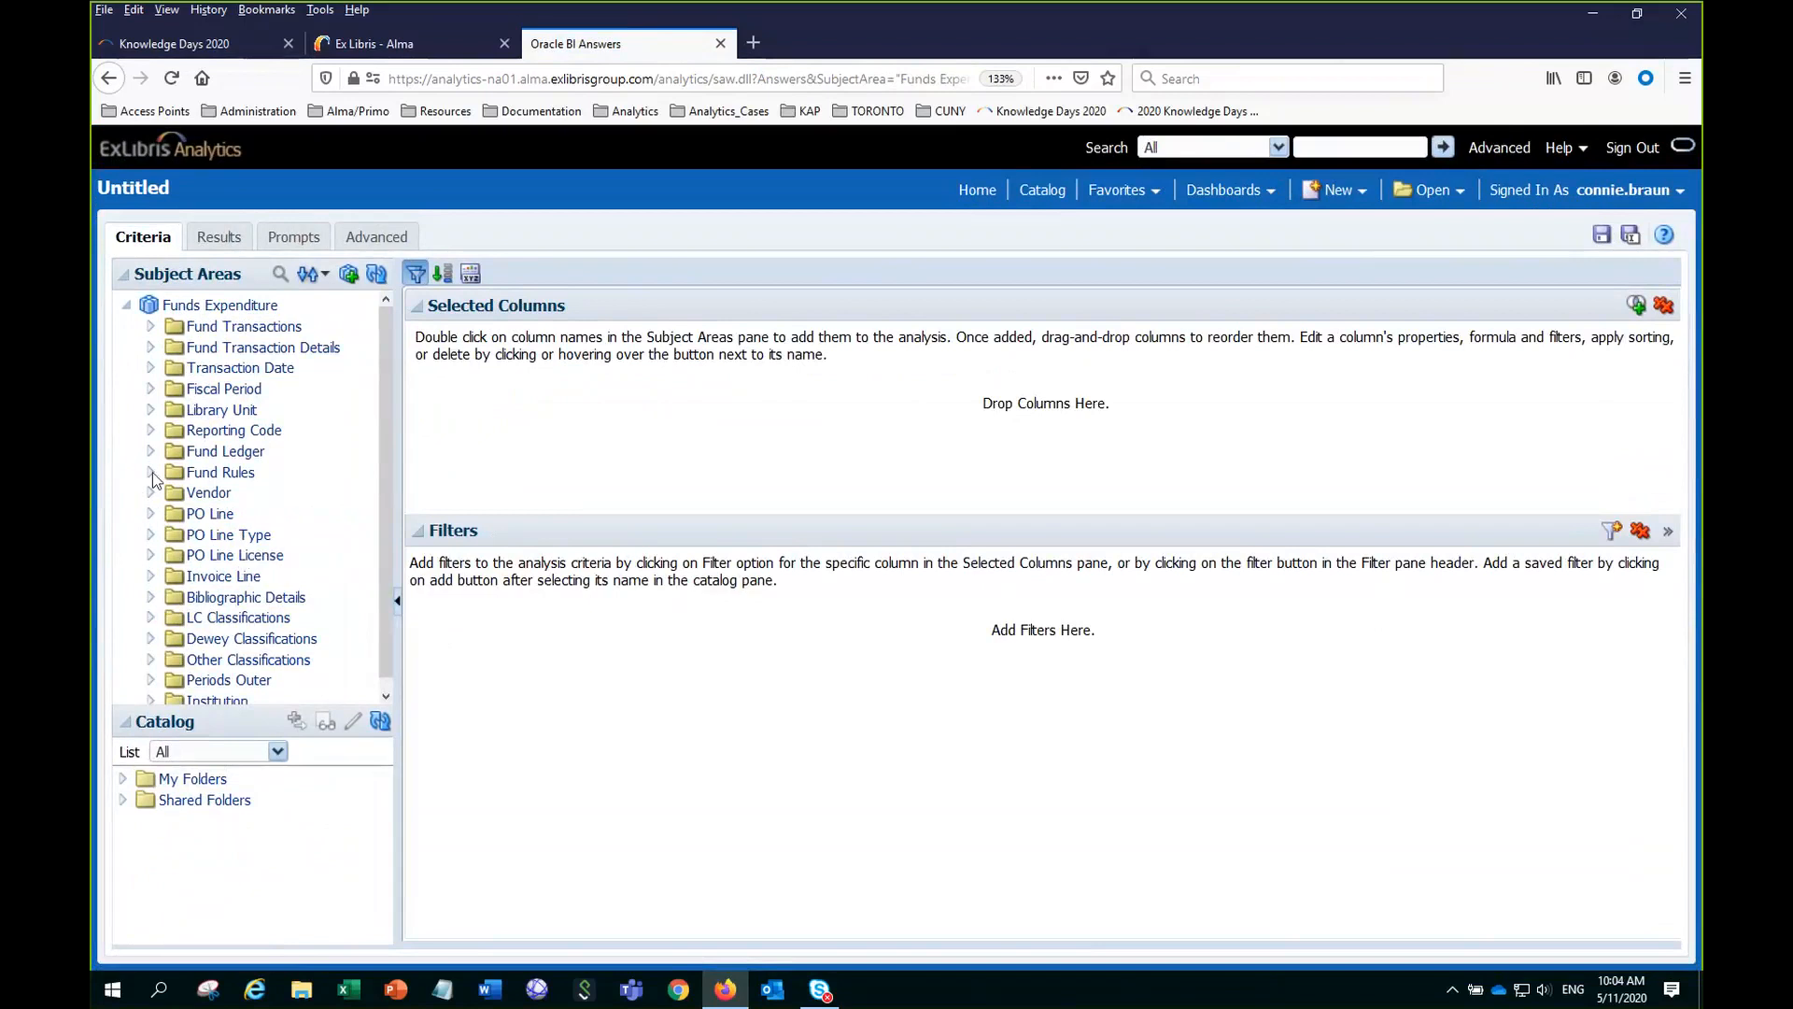
# Add the Fiscal Period Description column from the Fiscal Period folder to the analysis.
pyautogui.click(151, 389)
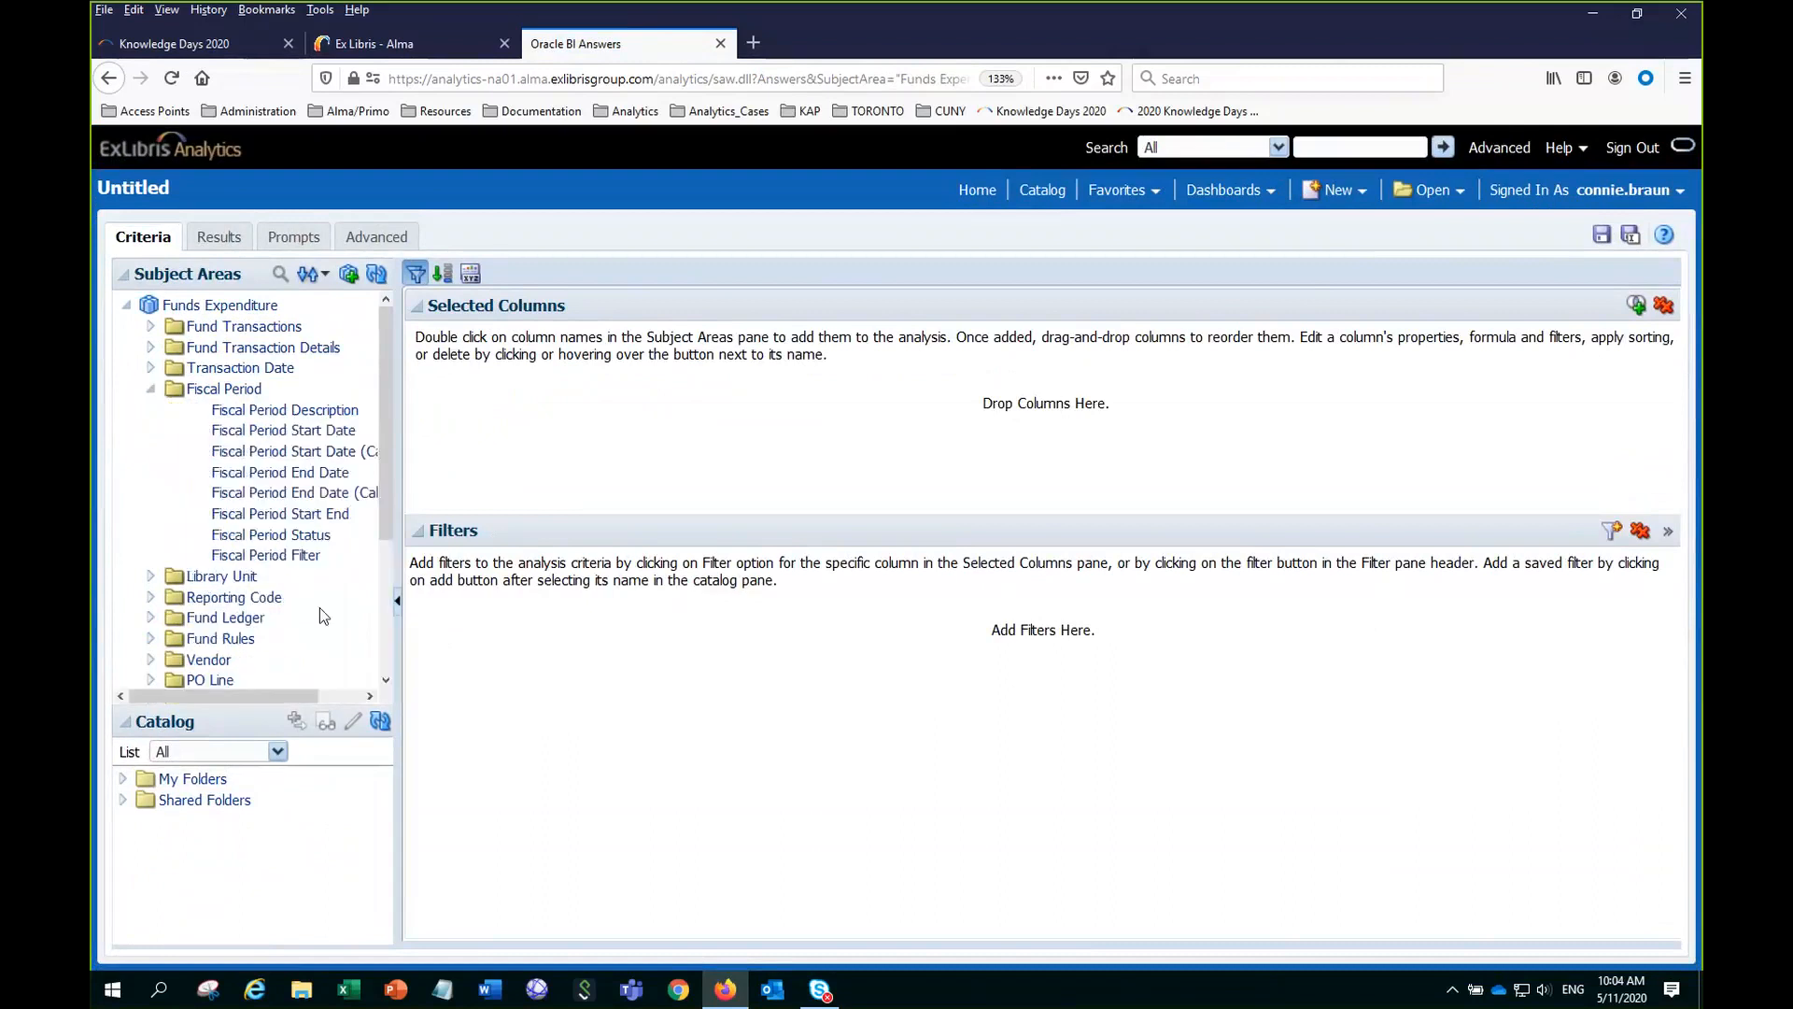
pyautogui.doubleClick(268, 412)
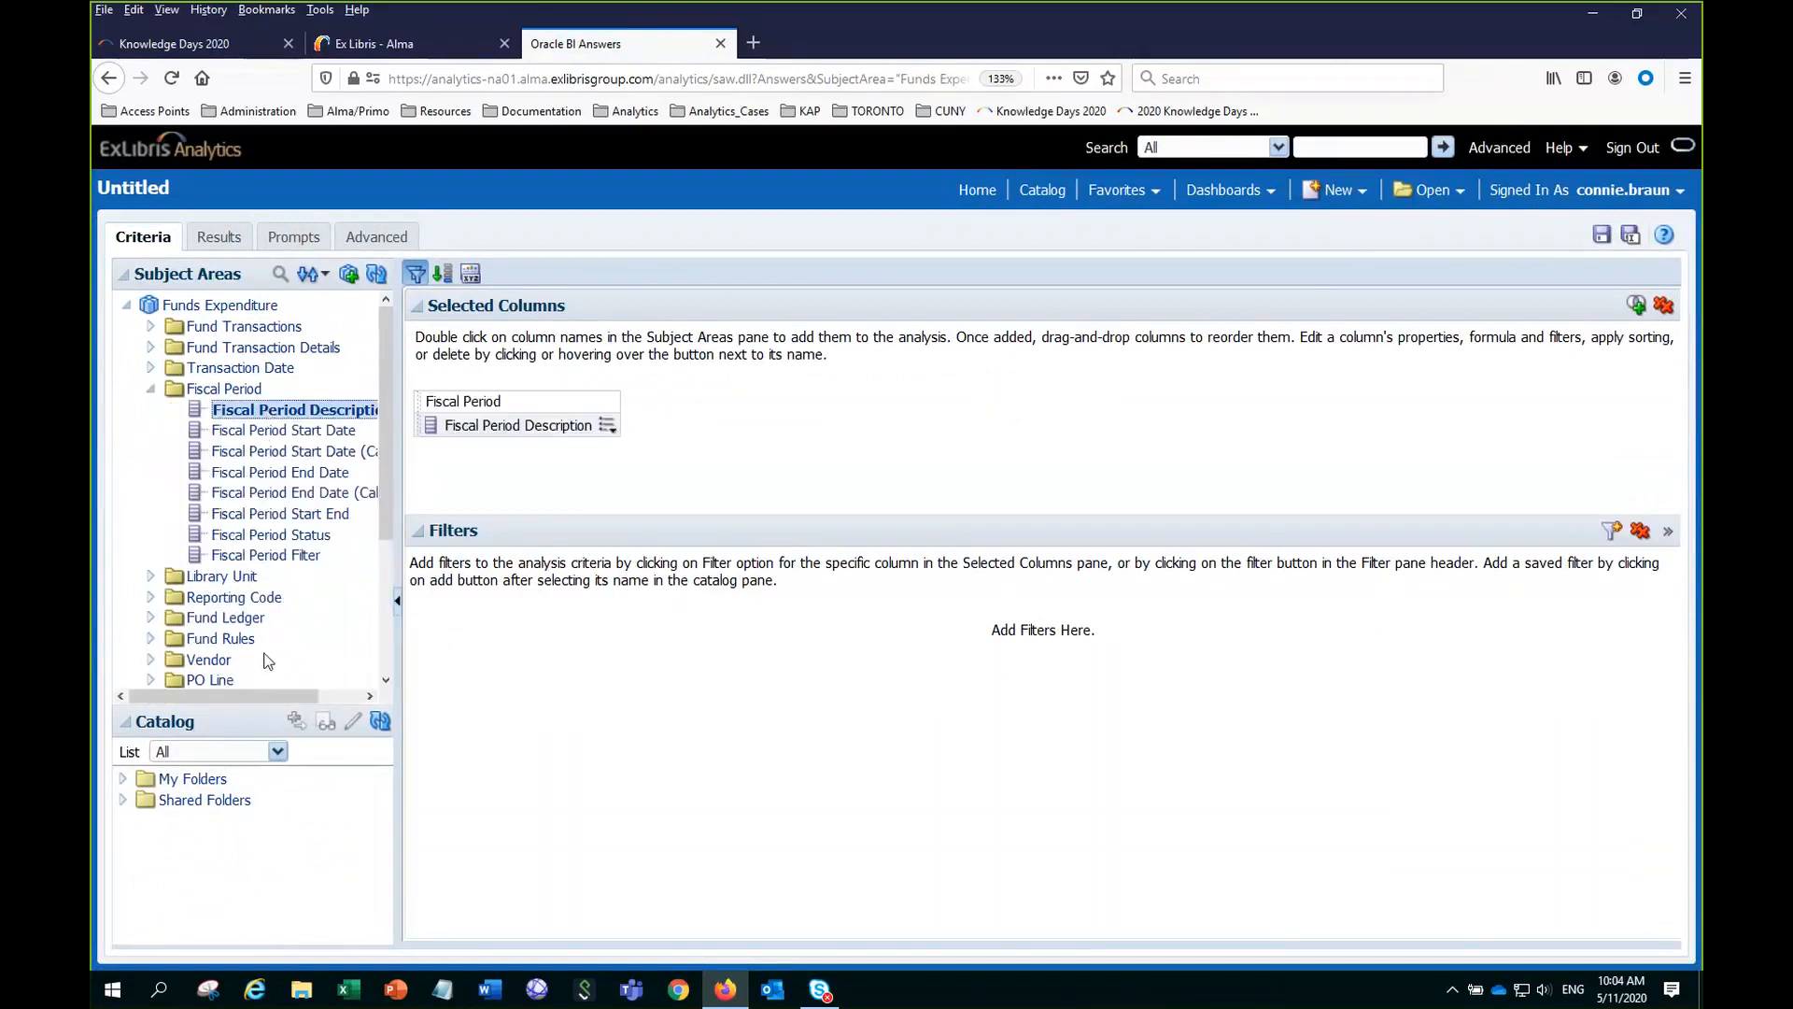
pyautogui.click(151, 389)
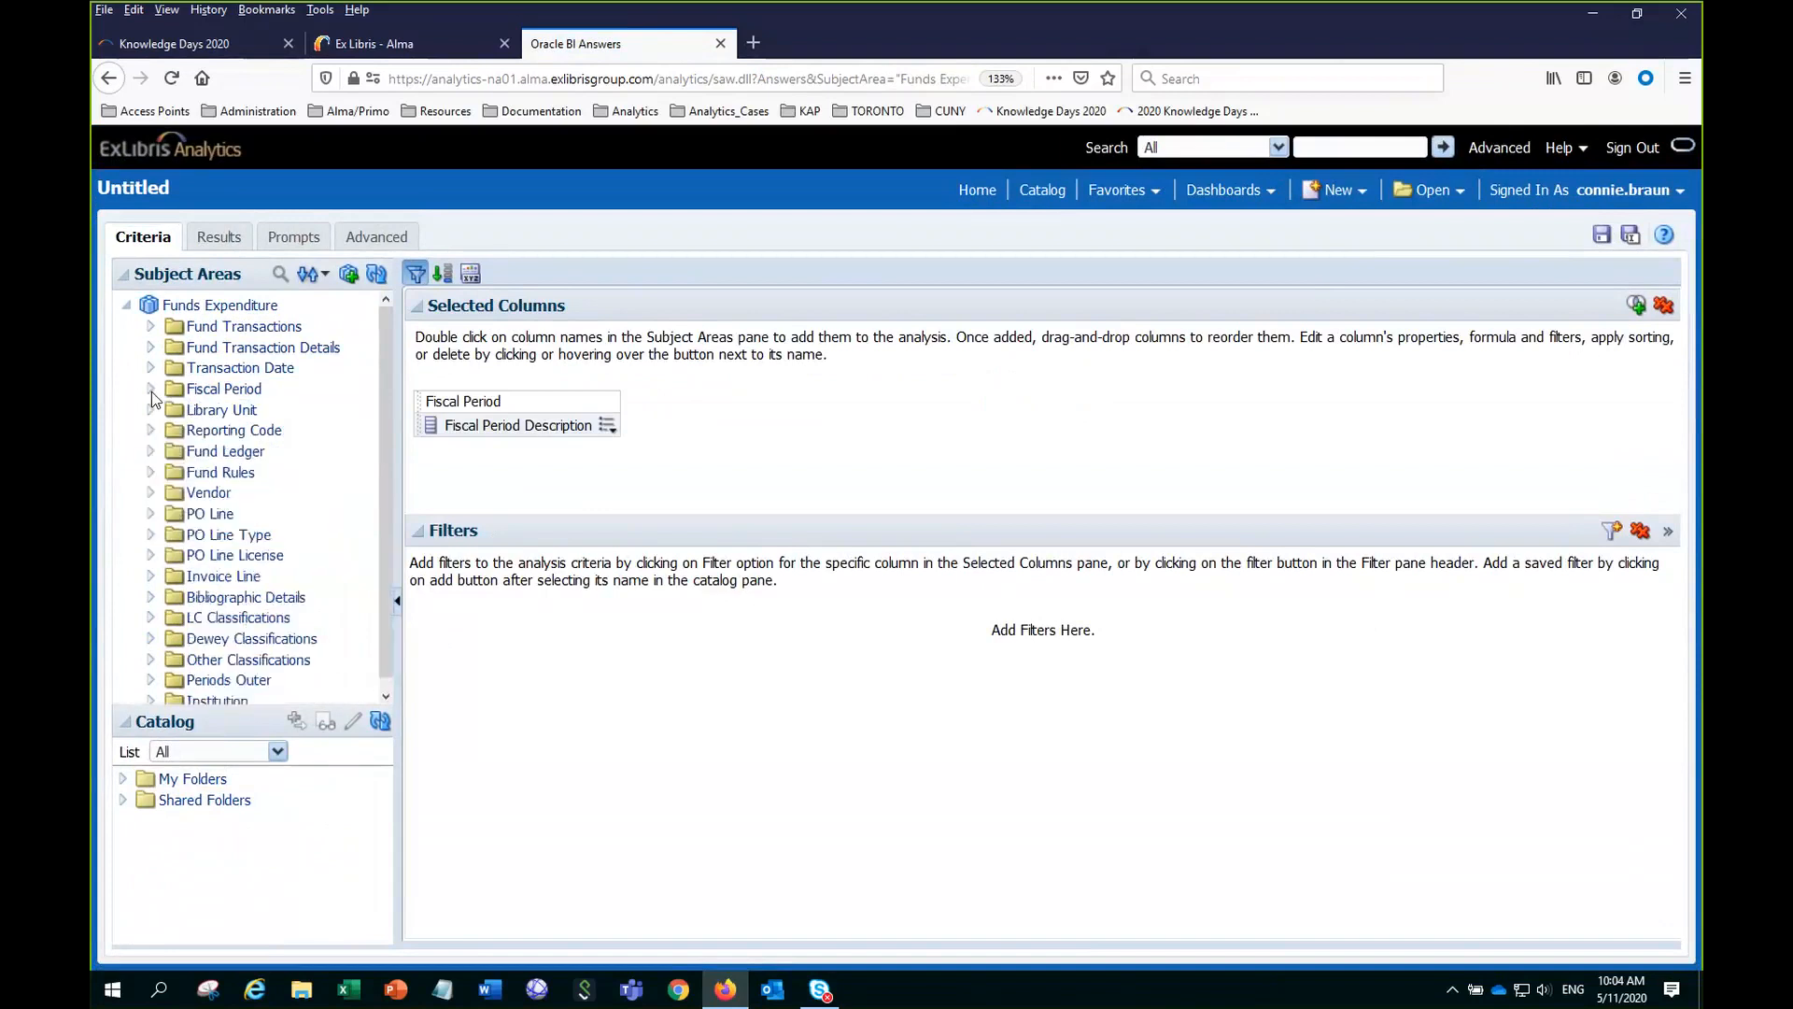
# Add the Title column from the Bibliographic Details folder to the analysis and collapse the folder.
pyautogui.click(151, 597)
pyautogui.scroll(-8, 273, 504)
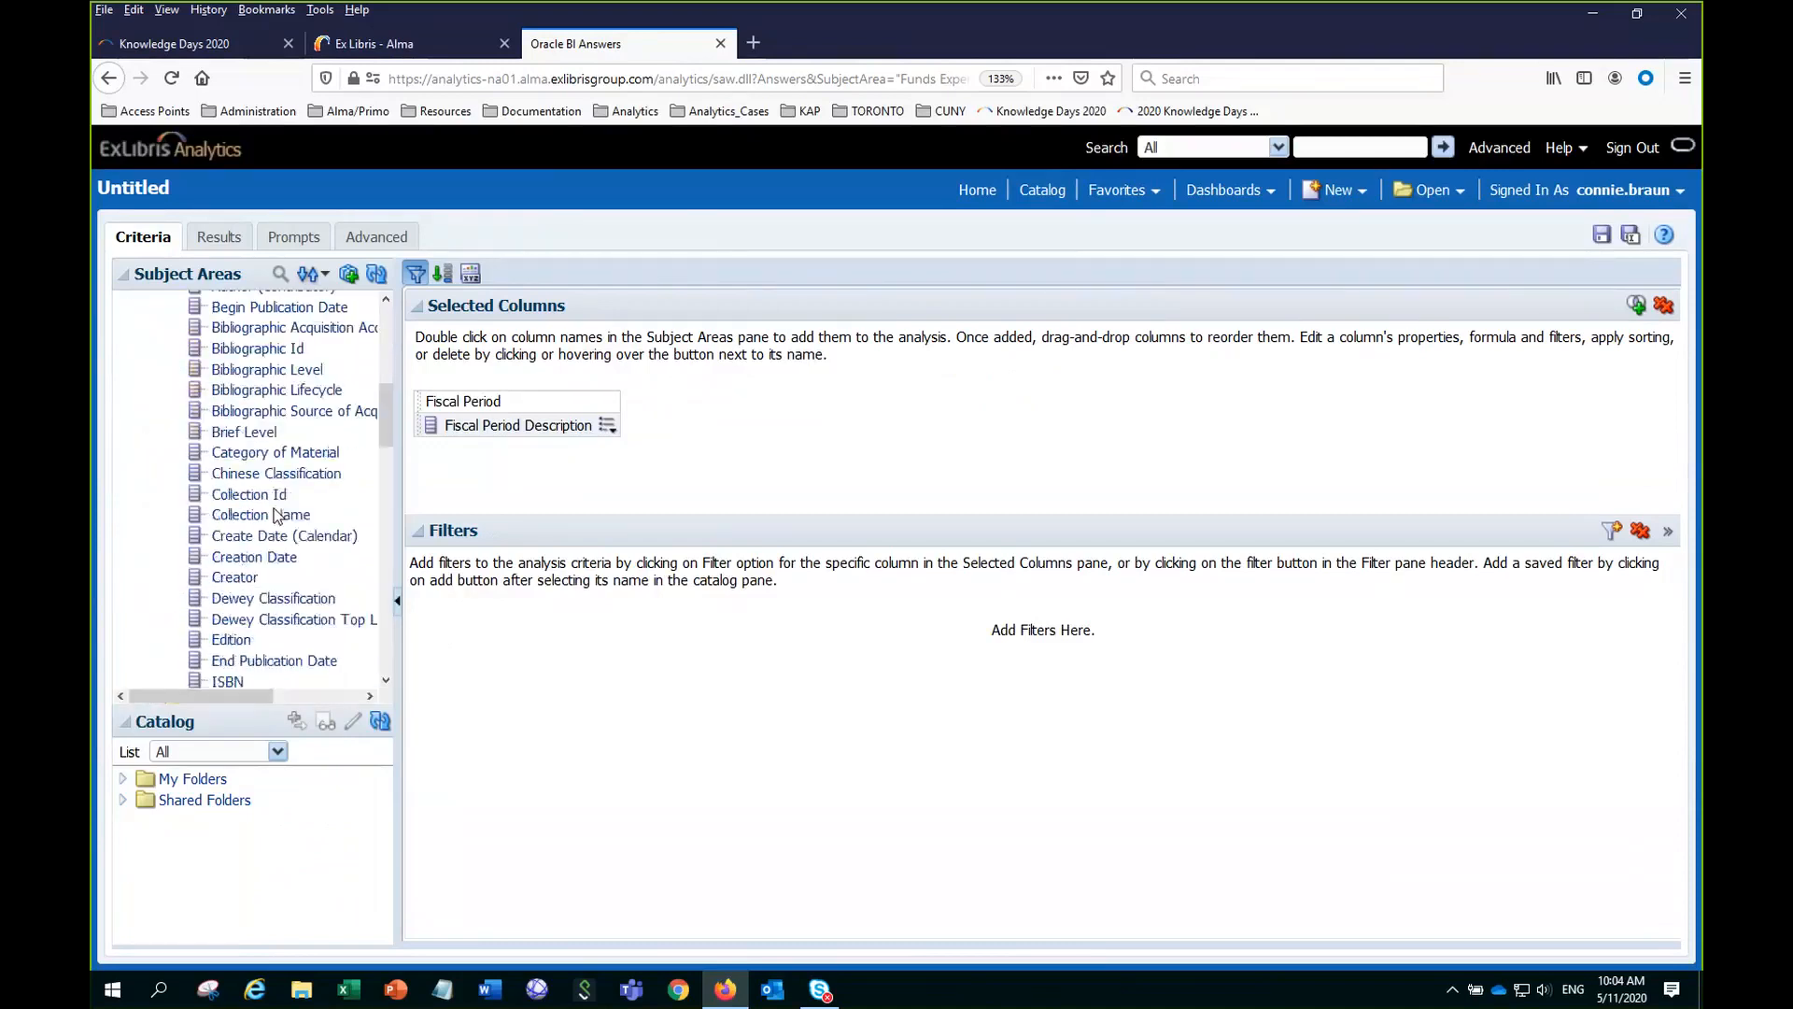
pyautogui.scroll(-15, 273, 522)
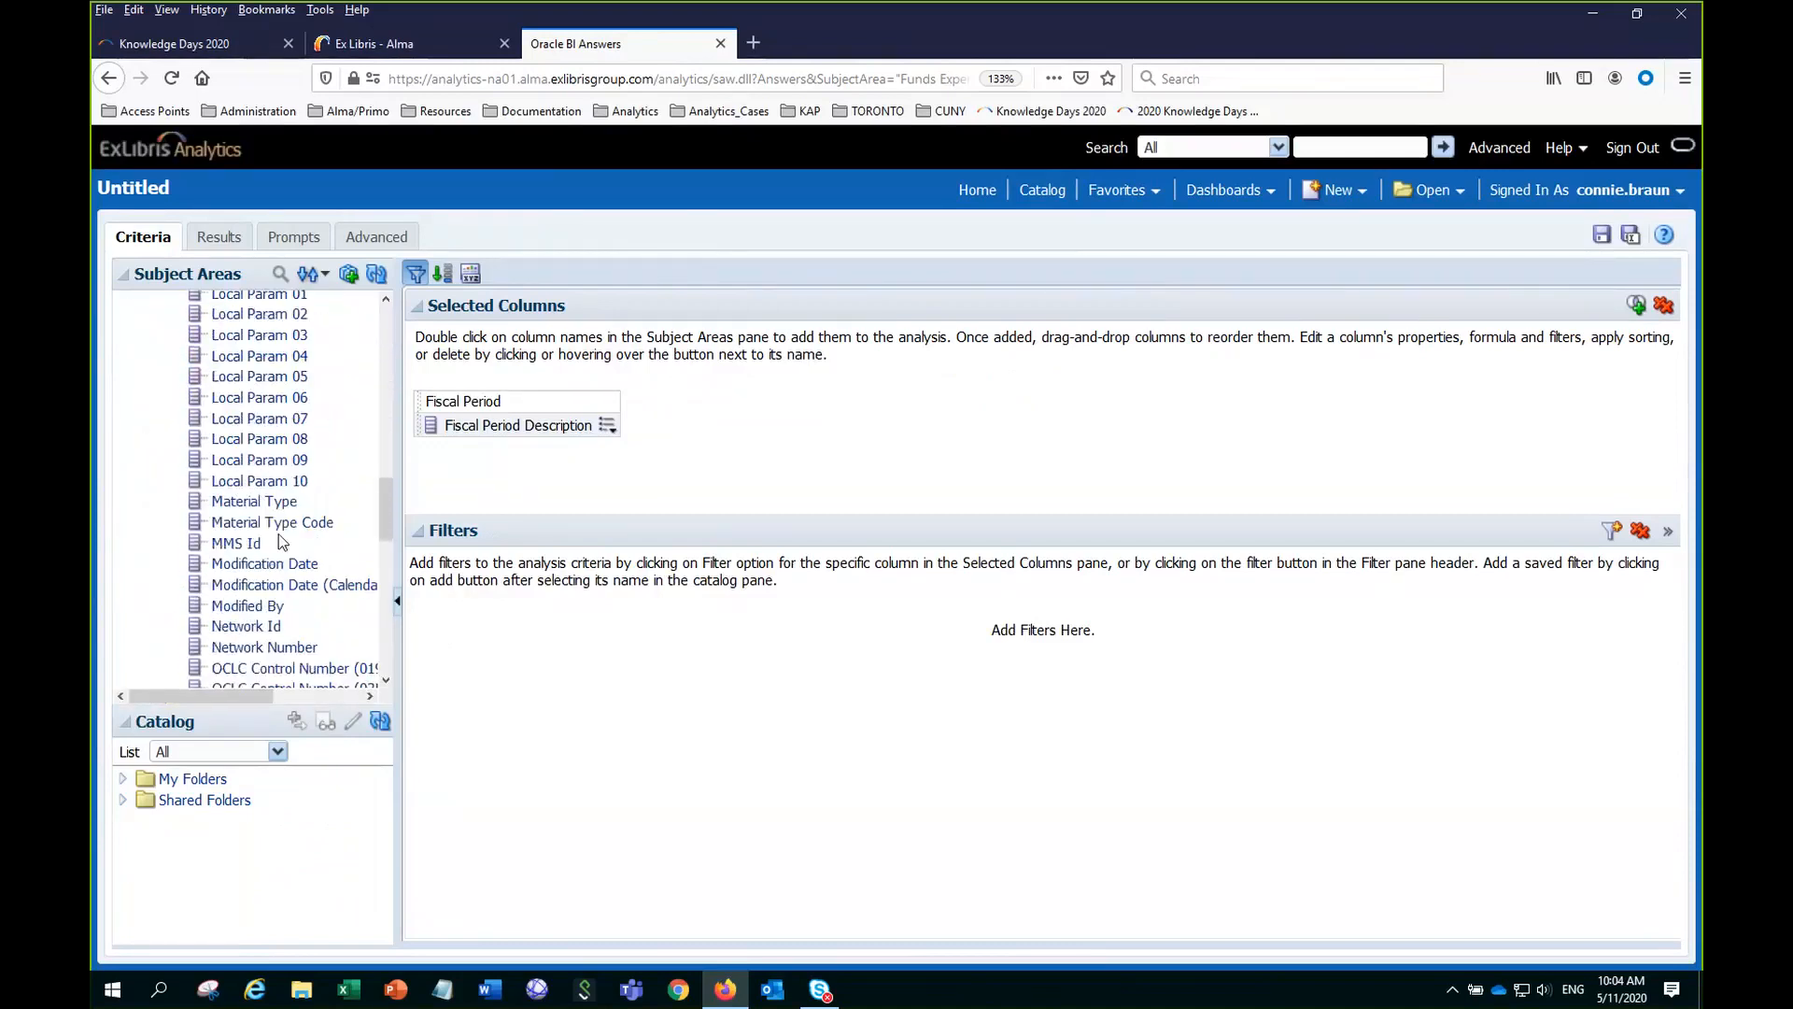
pyautogui.scroll(-3, 282, 548)
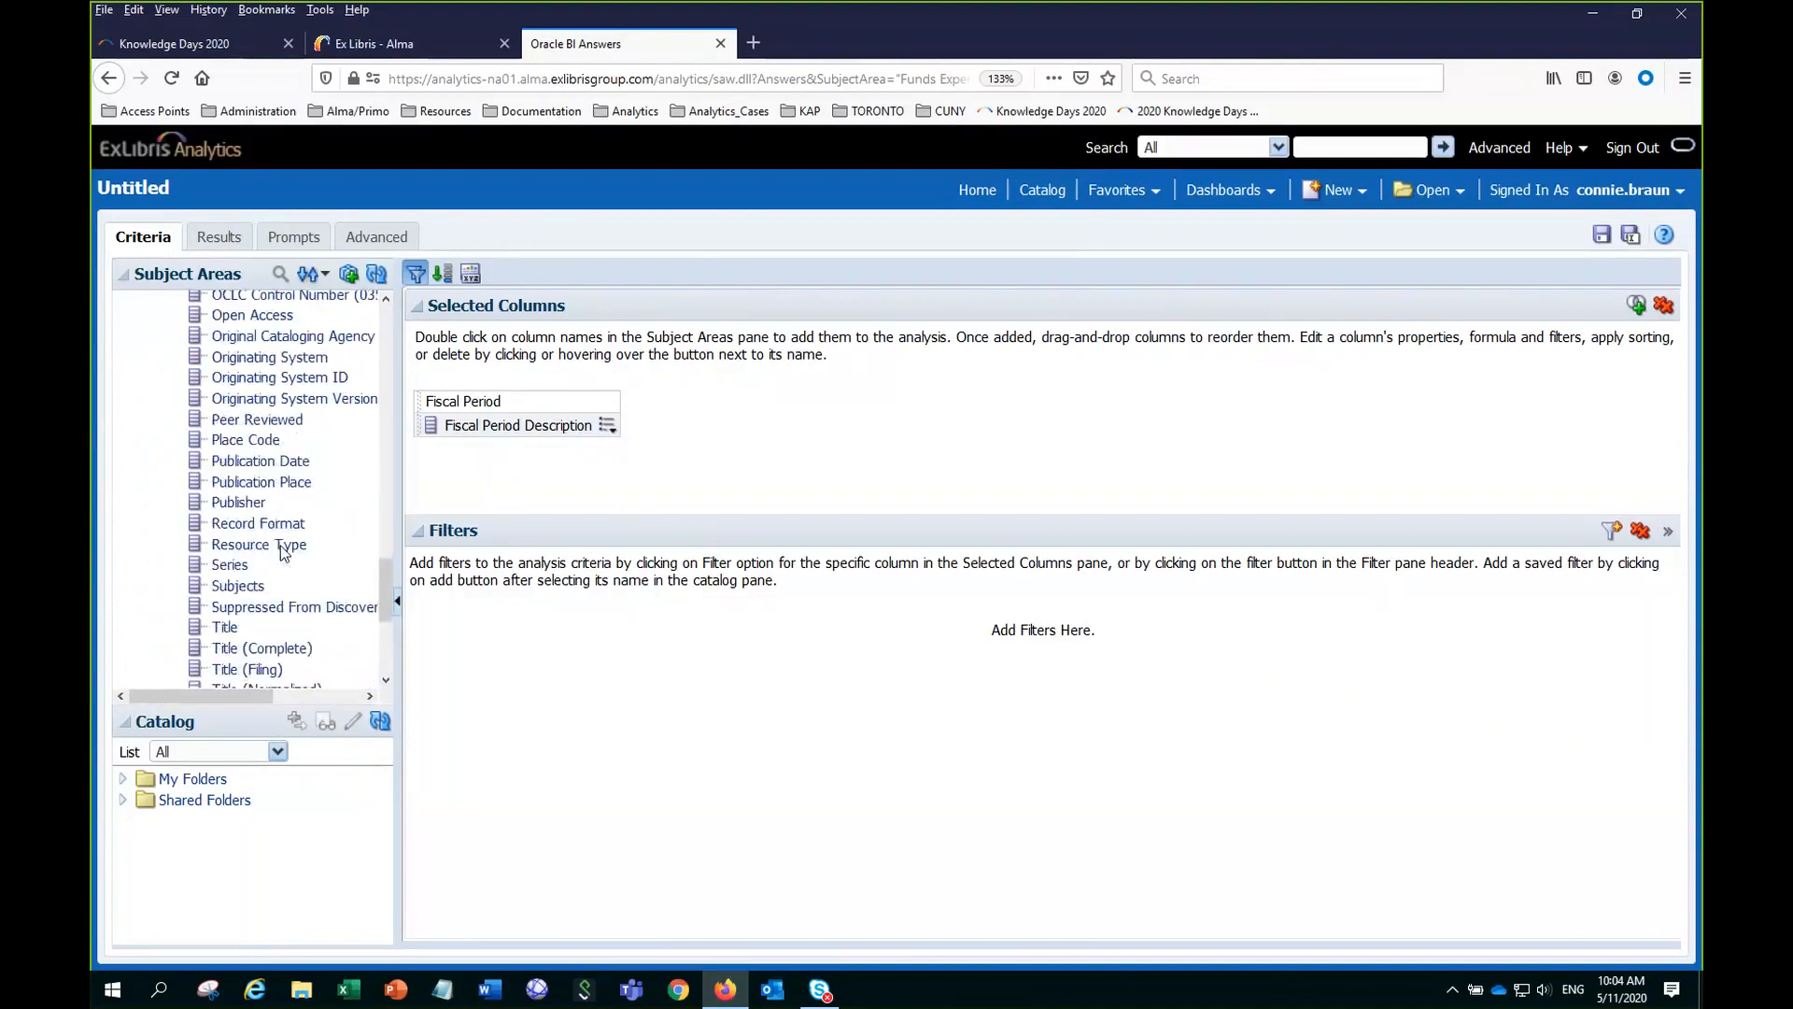
pyautogui.scroll(-1, 283, 553)
pyautogui.click(225, 608)
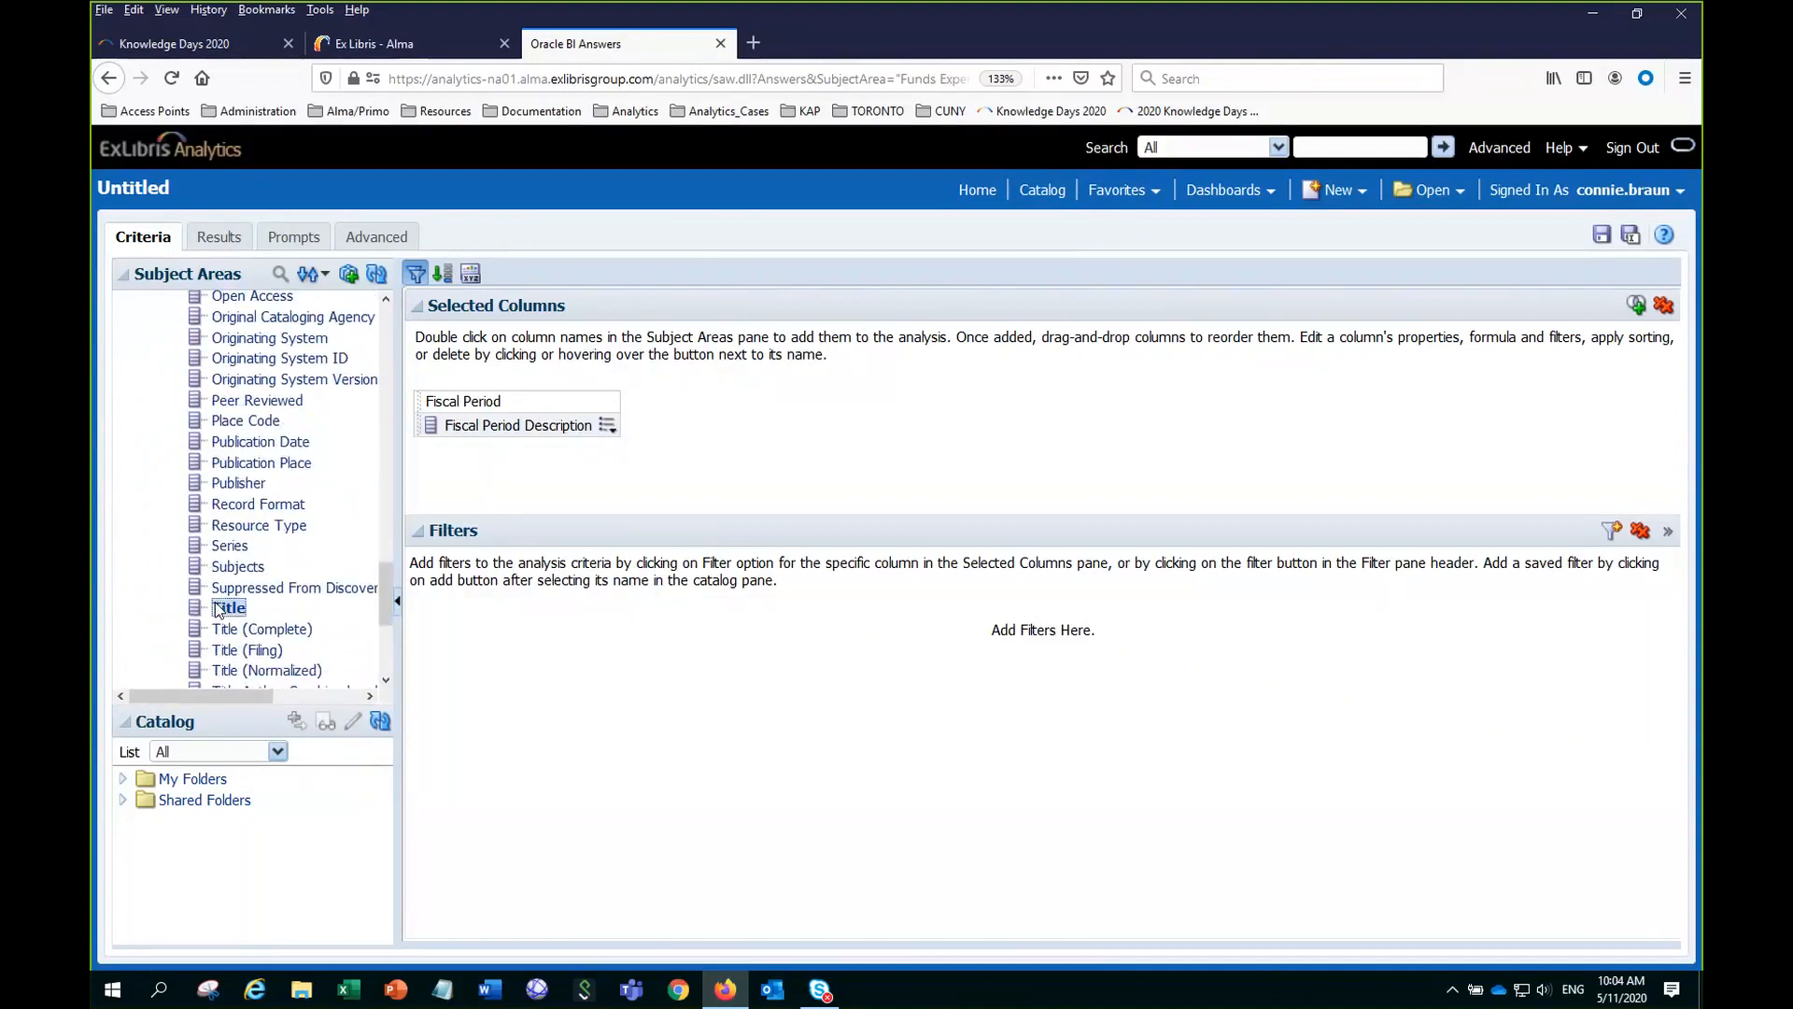
pyautogui.doubleClick(224, 608)
pyautogui.scroll(15, 264, 517)
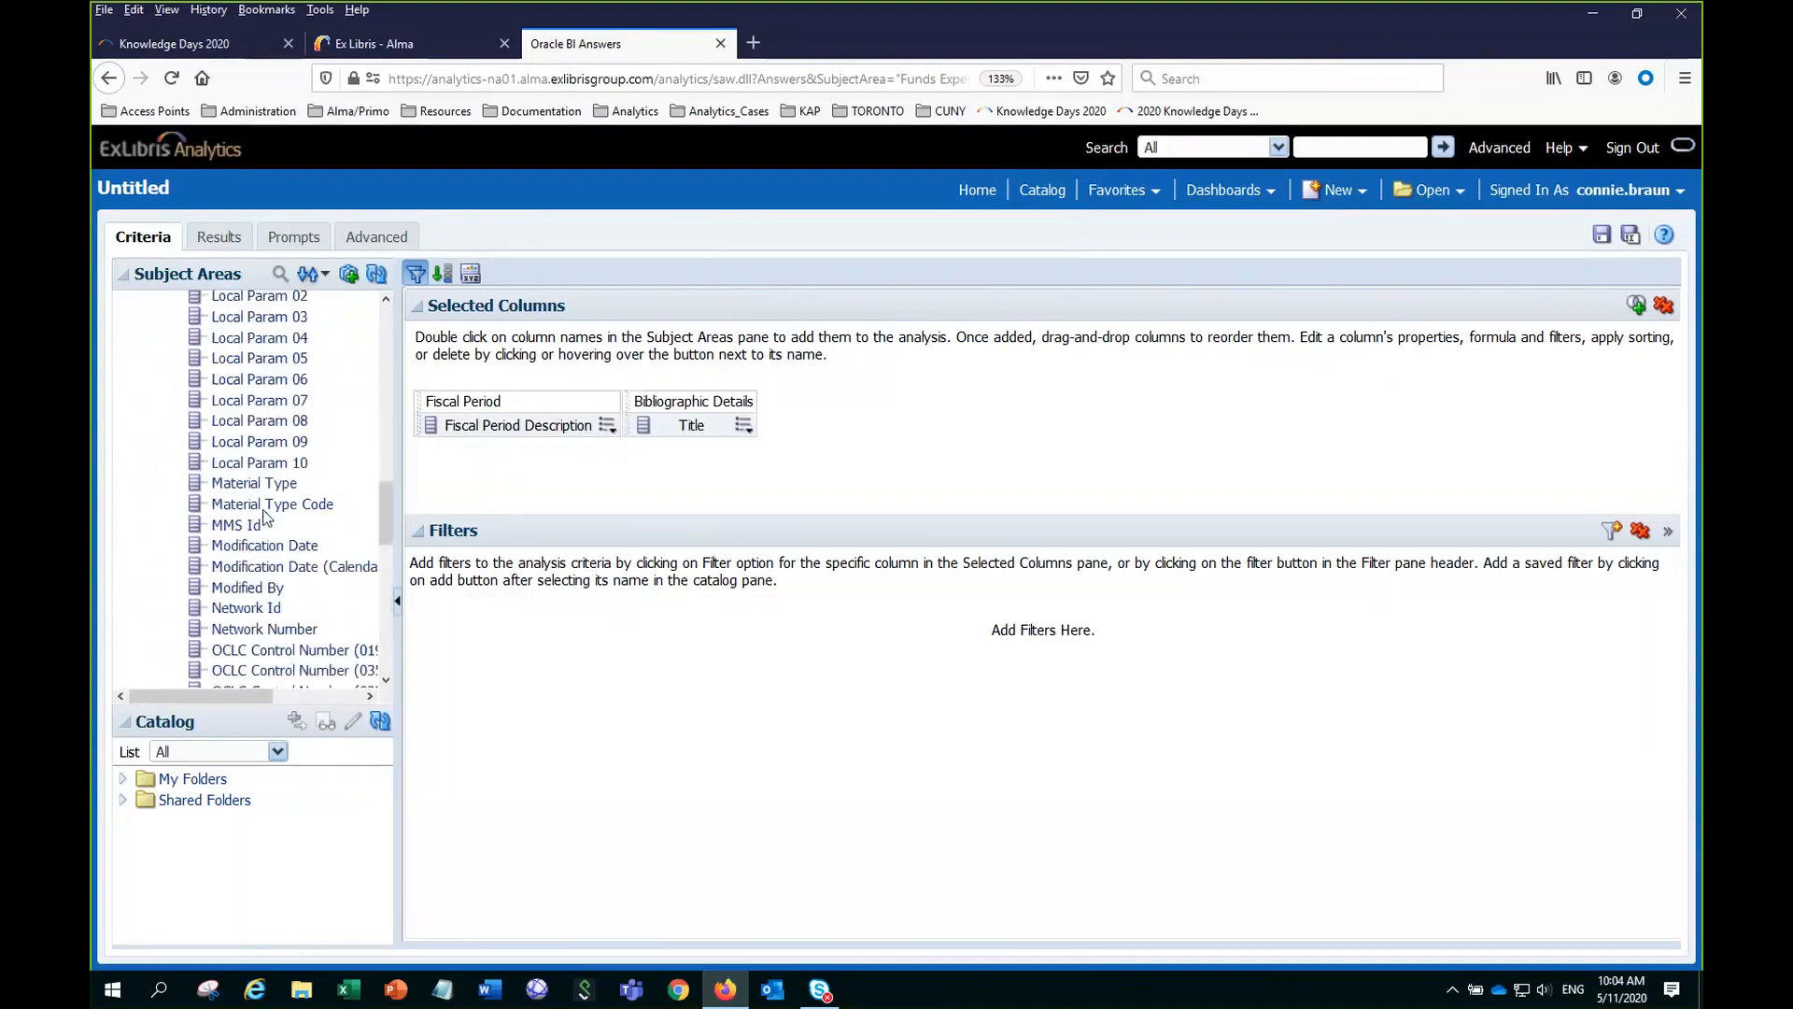
pyautogui.scroll(8, 265, 516)
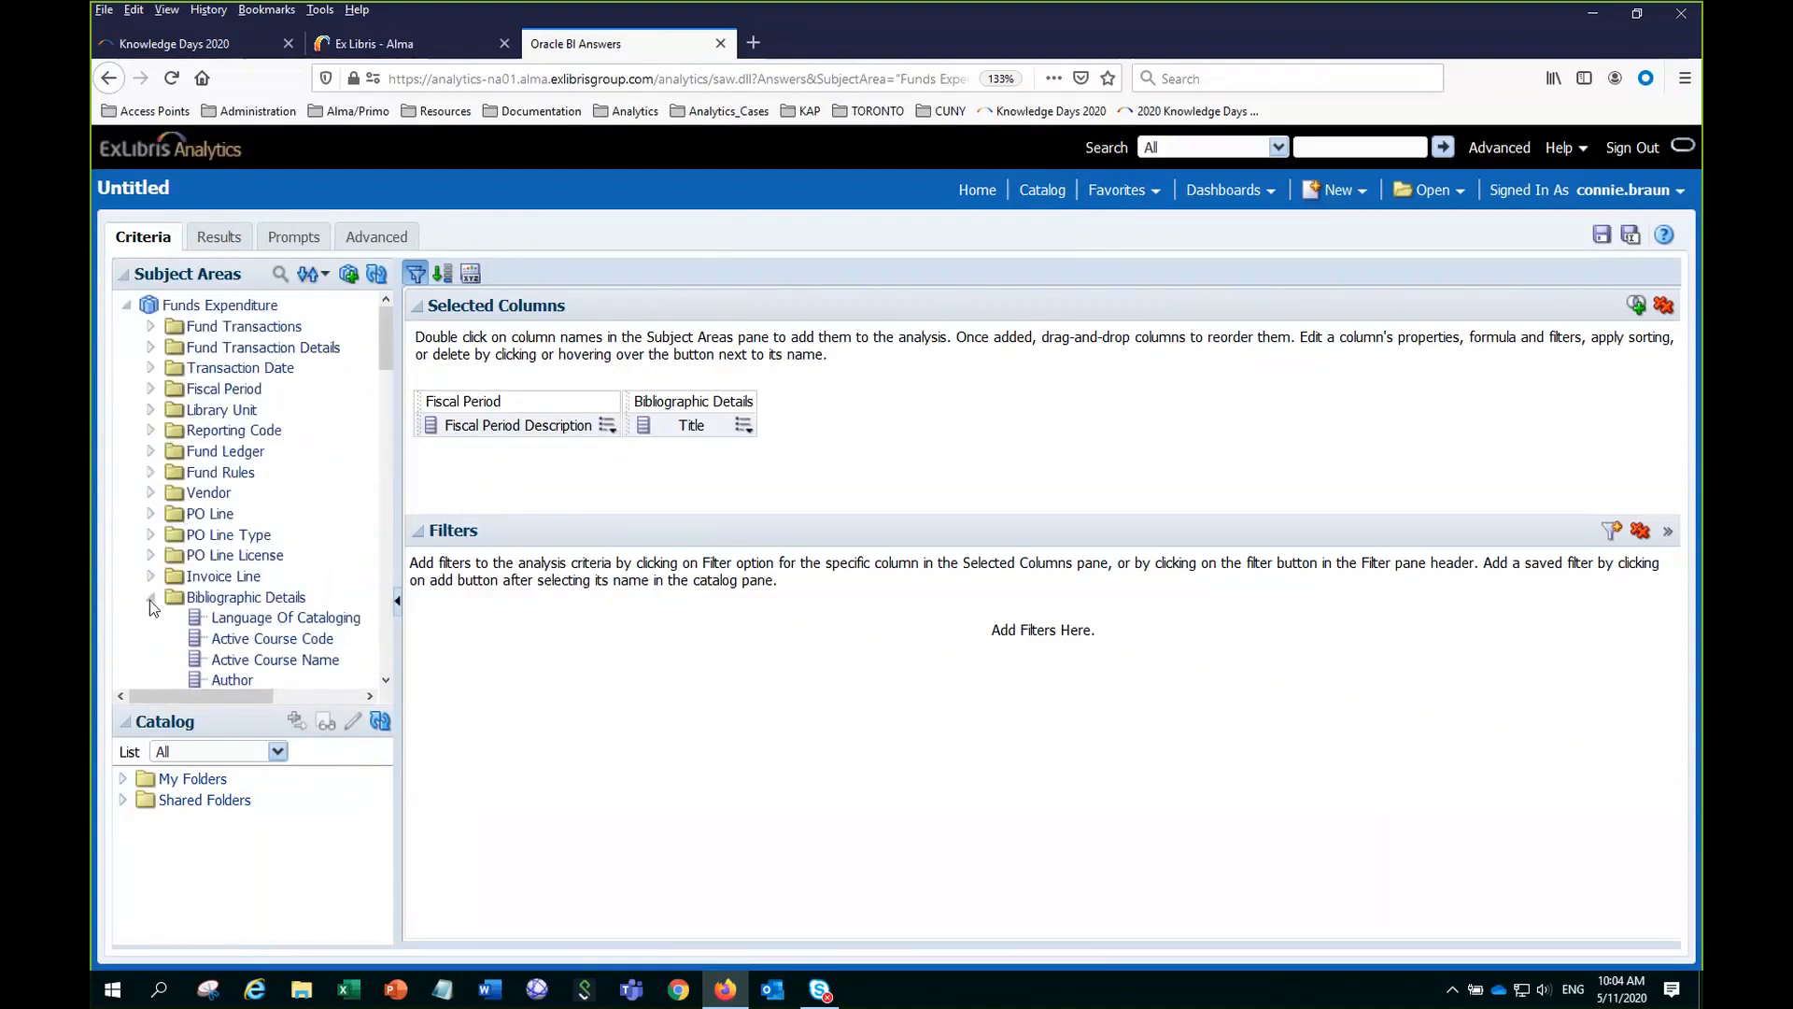
pyautogui.click(150, 598)
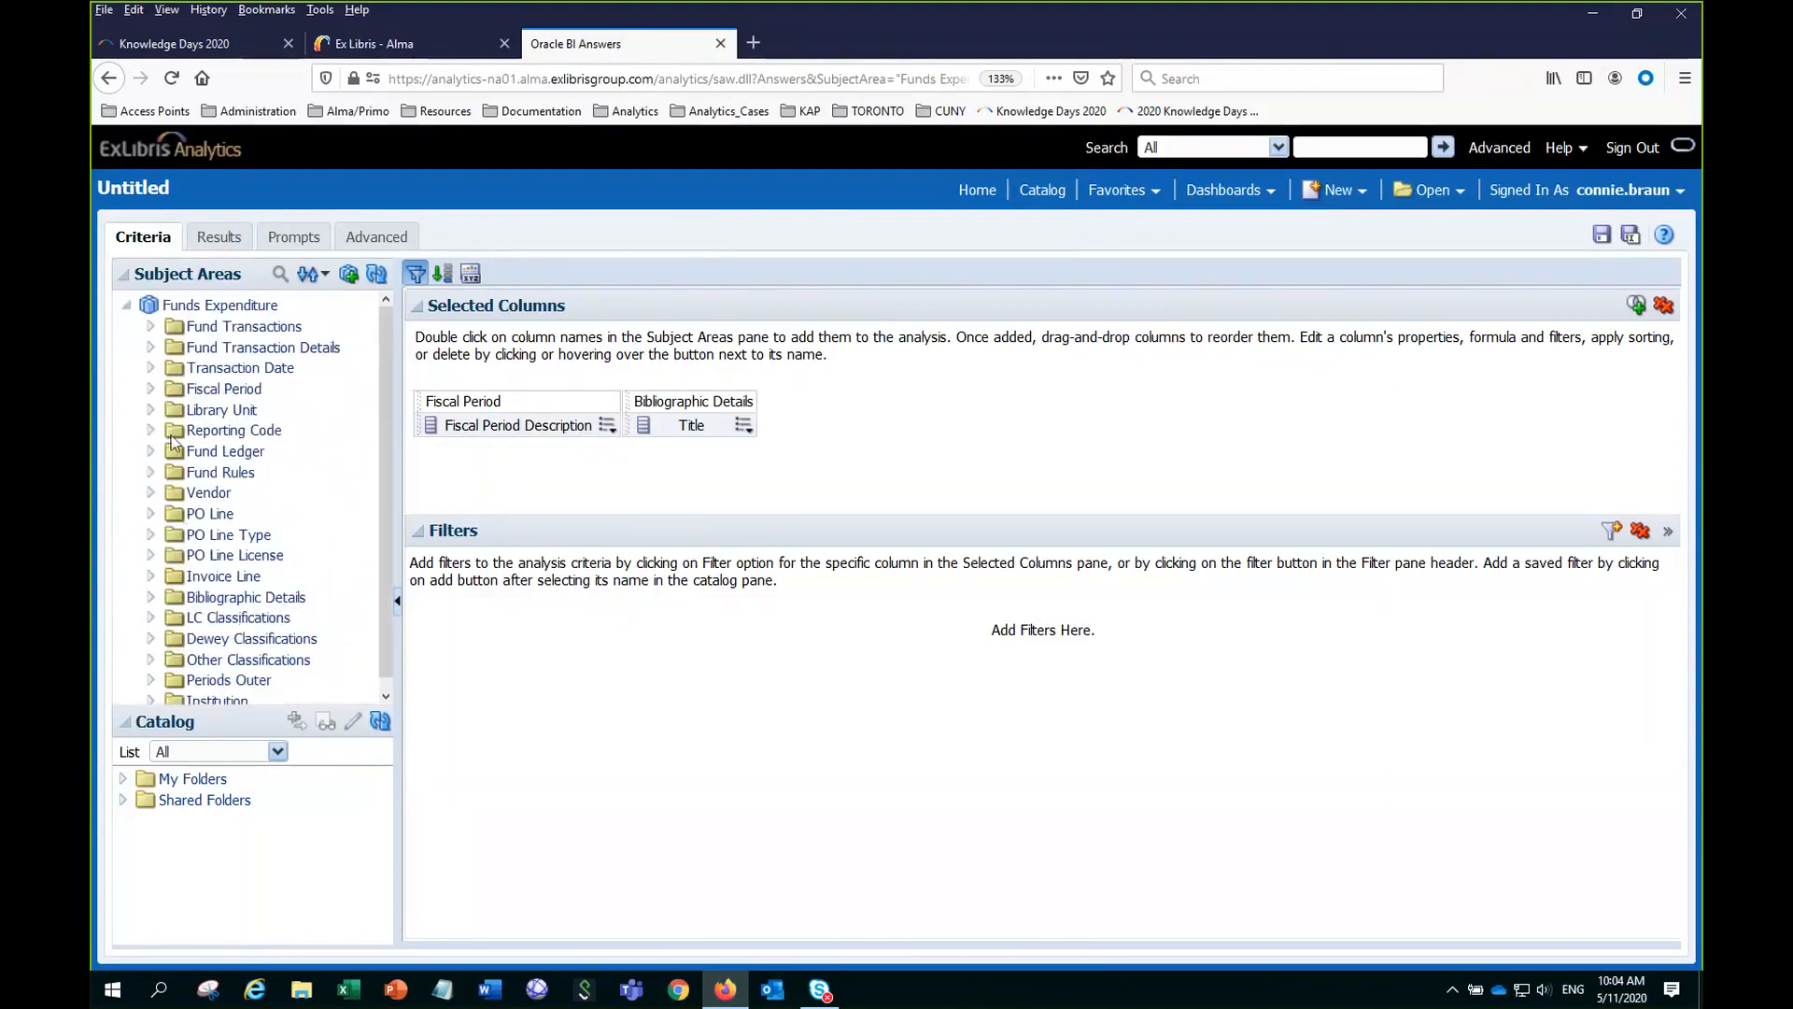
# Add the Transaction Expenditure Amount column from the Fund Transactions folder to the analysis.
pyautogui.click(151, 327)
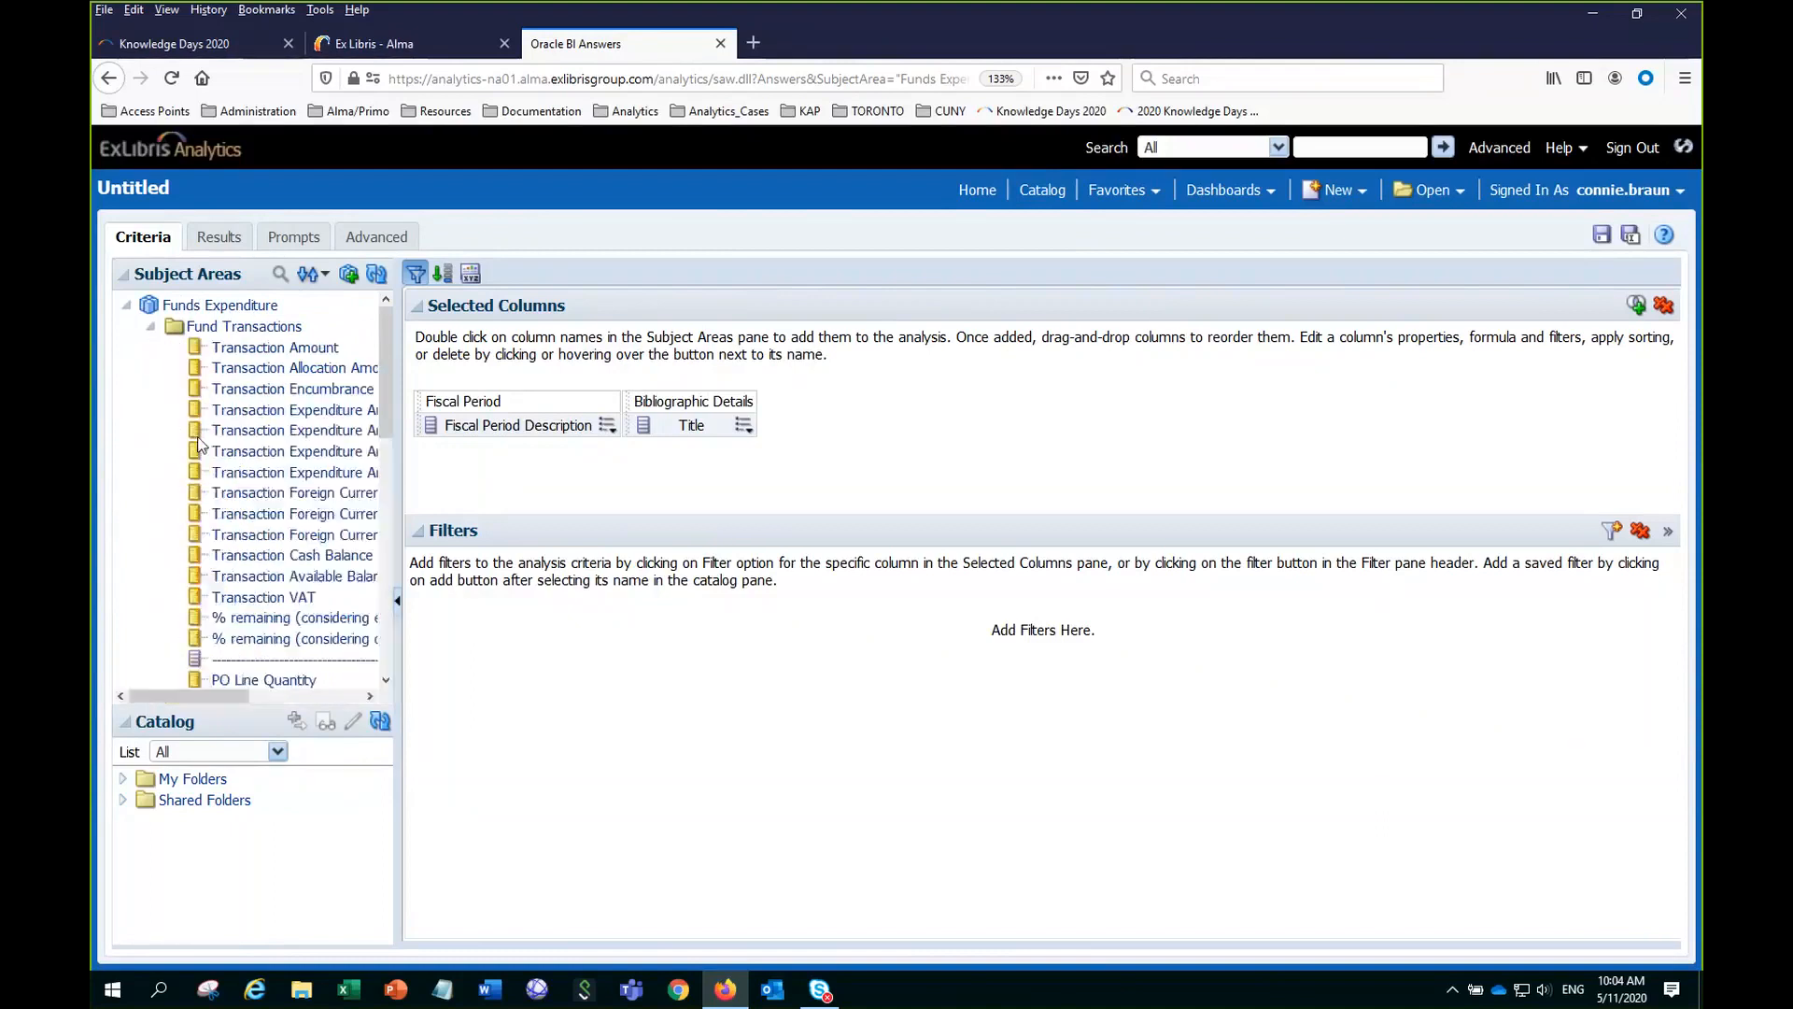
pyautogui.moveTo(211, 700); pyautogui.dragTo(245, 714)
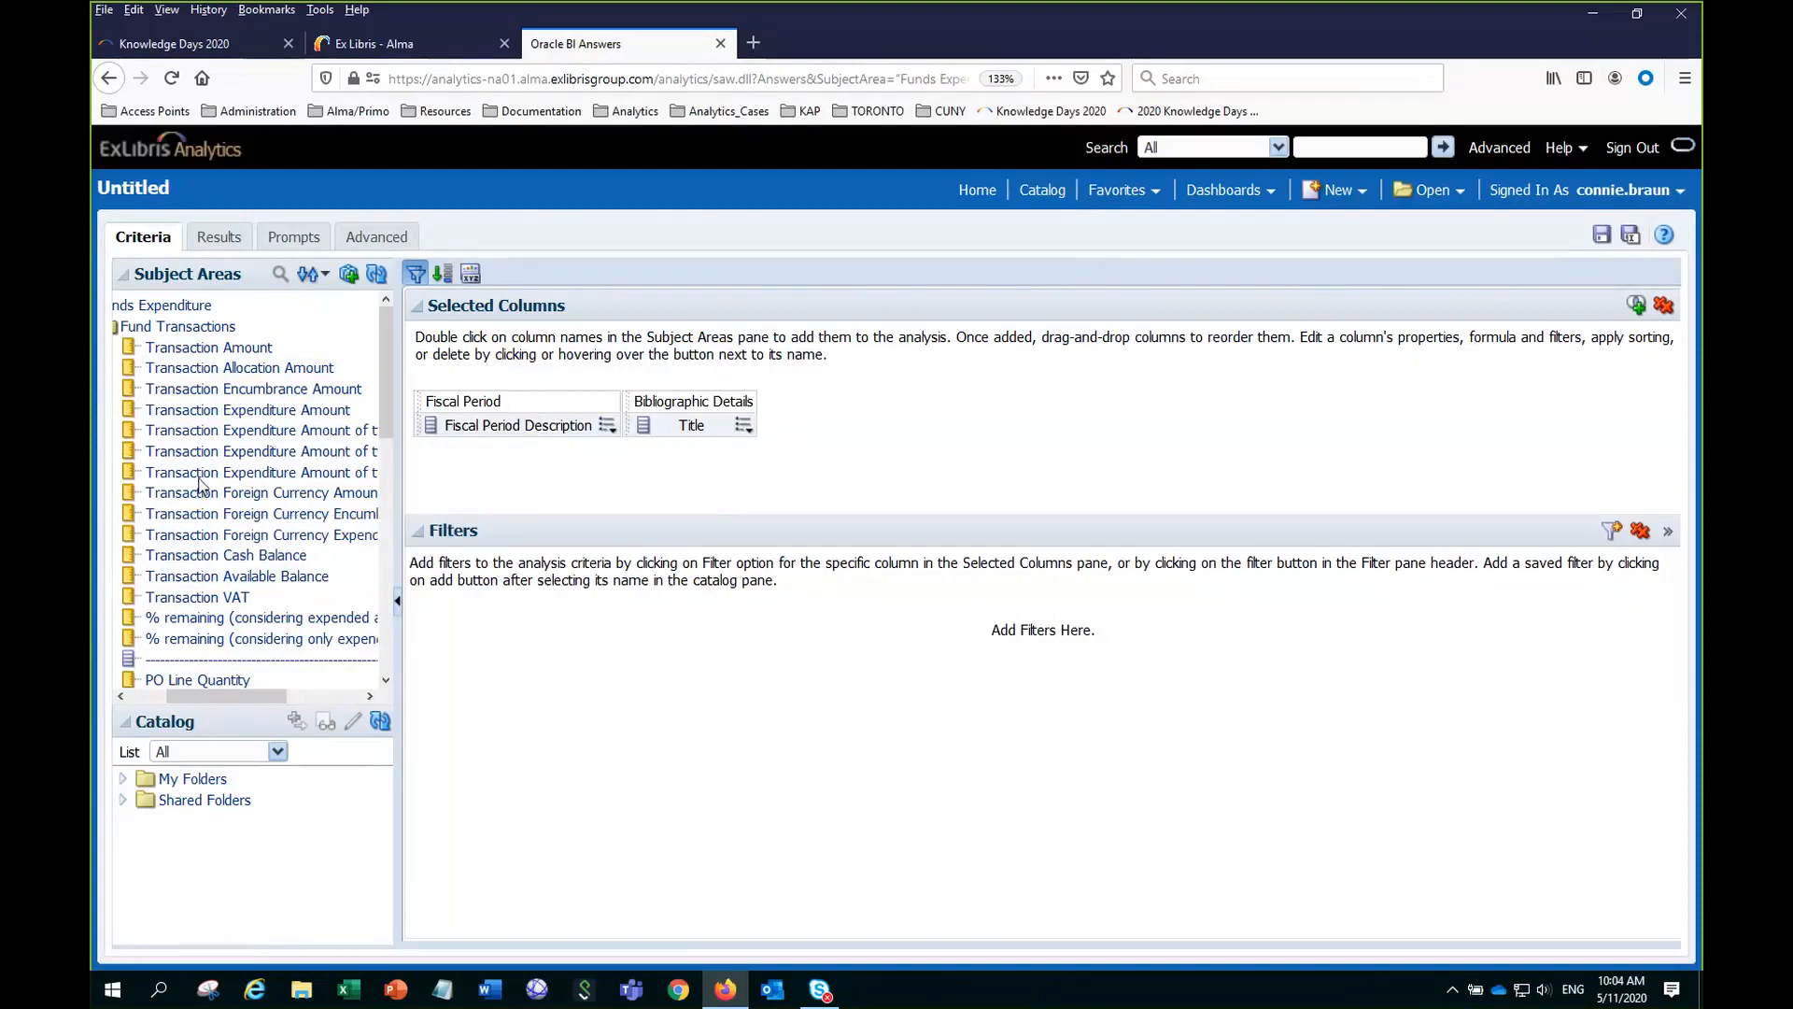
pyautogui.click(240, 410)
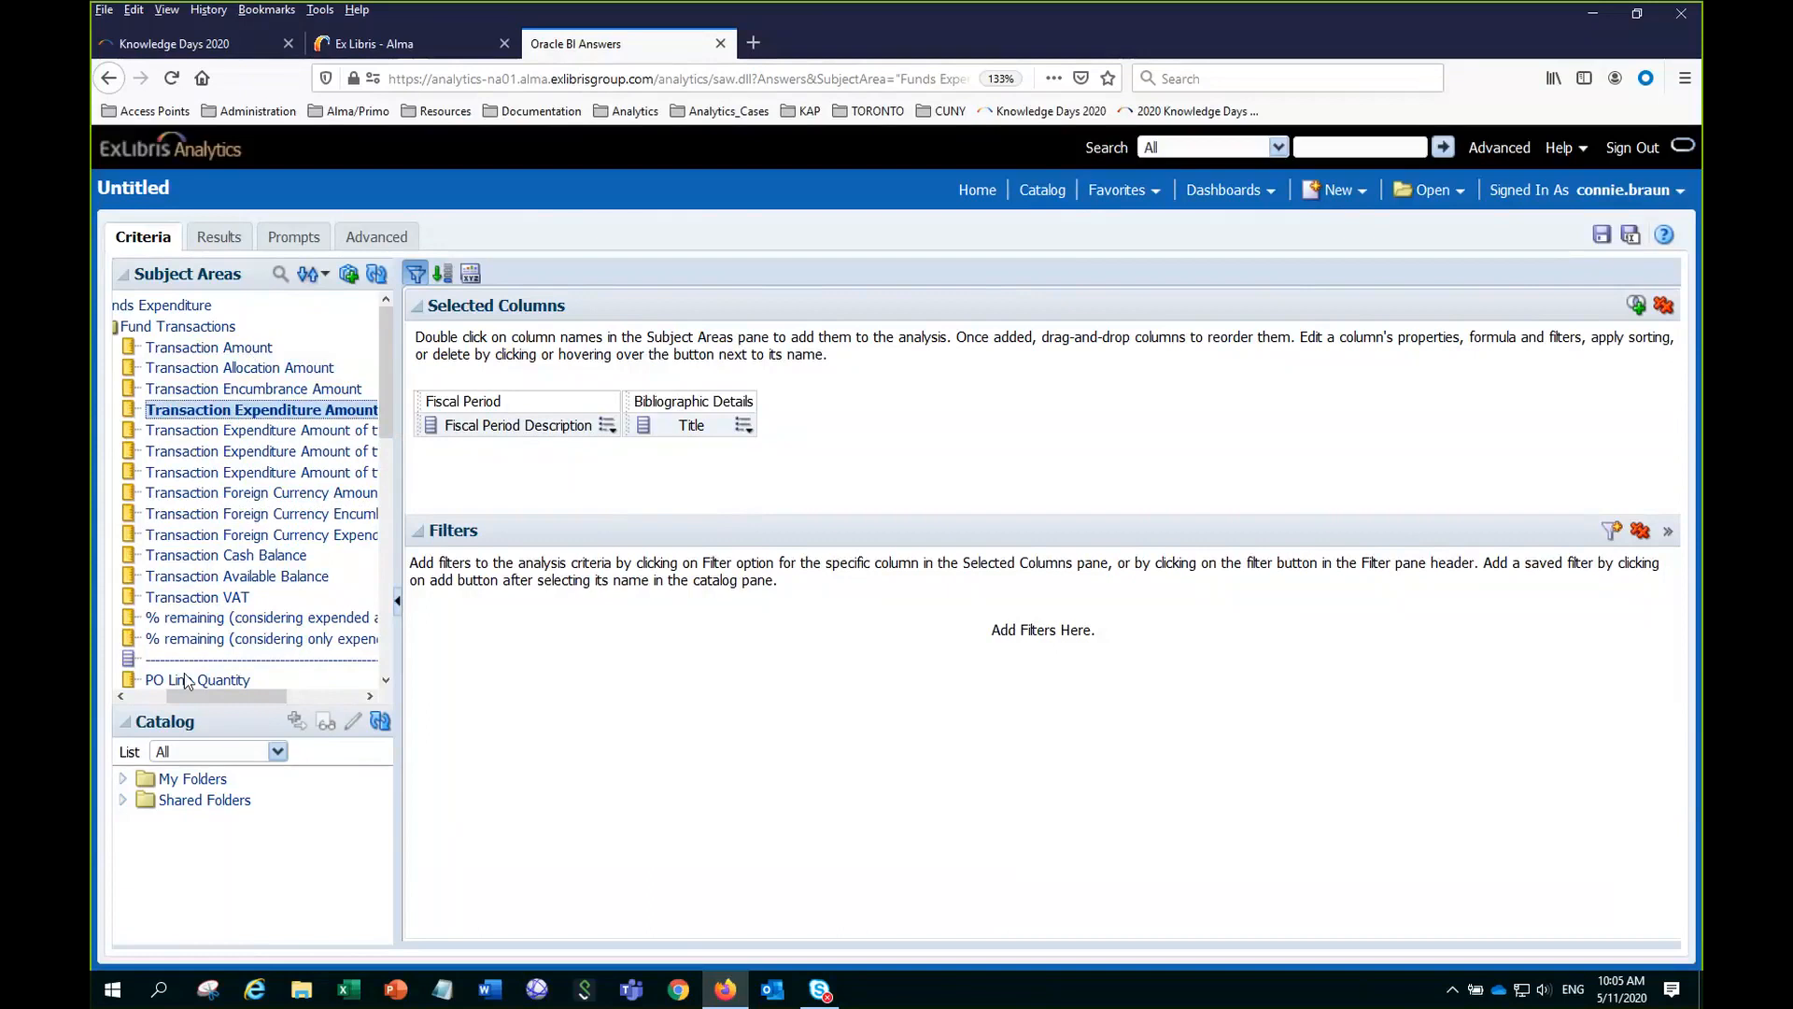
pyautogui.moveTo(200, 697); pyautogui.dragTo(293, 740)
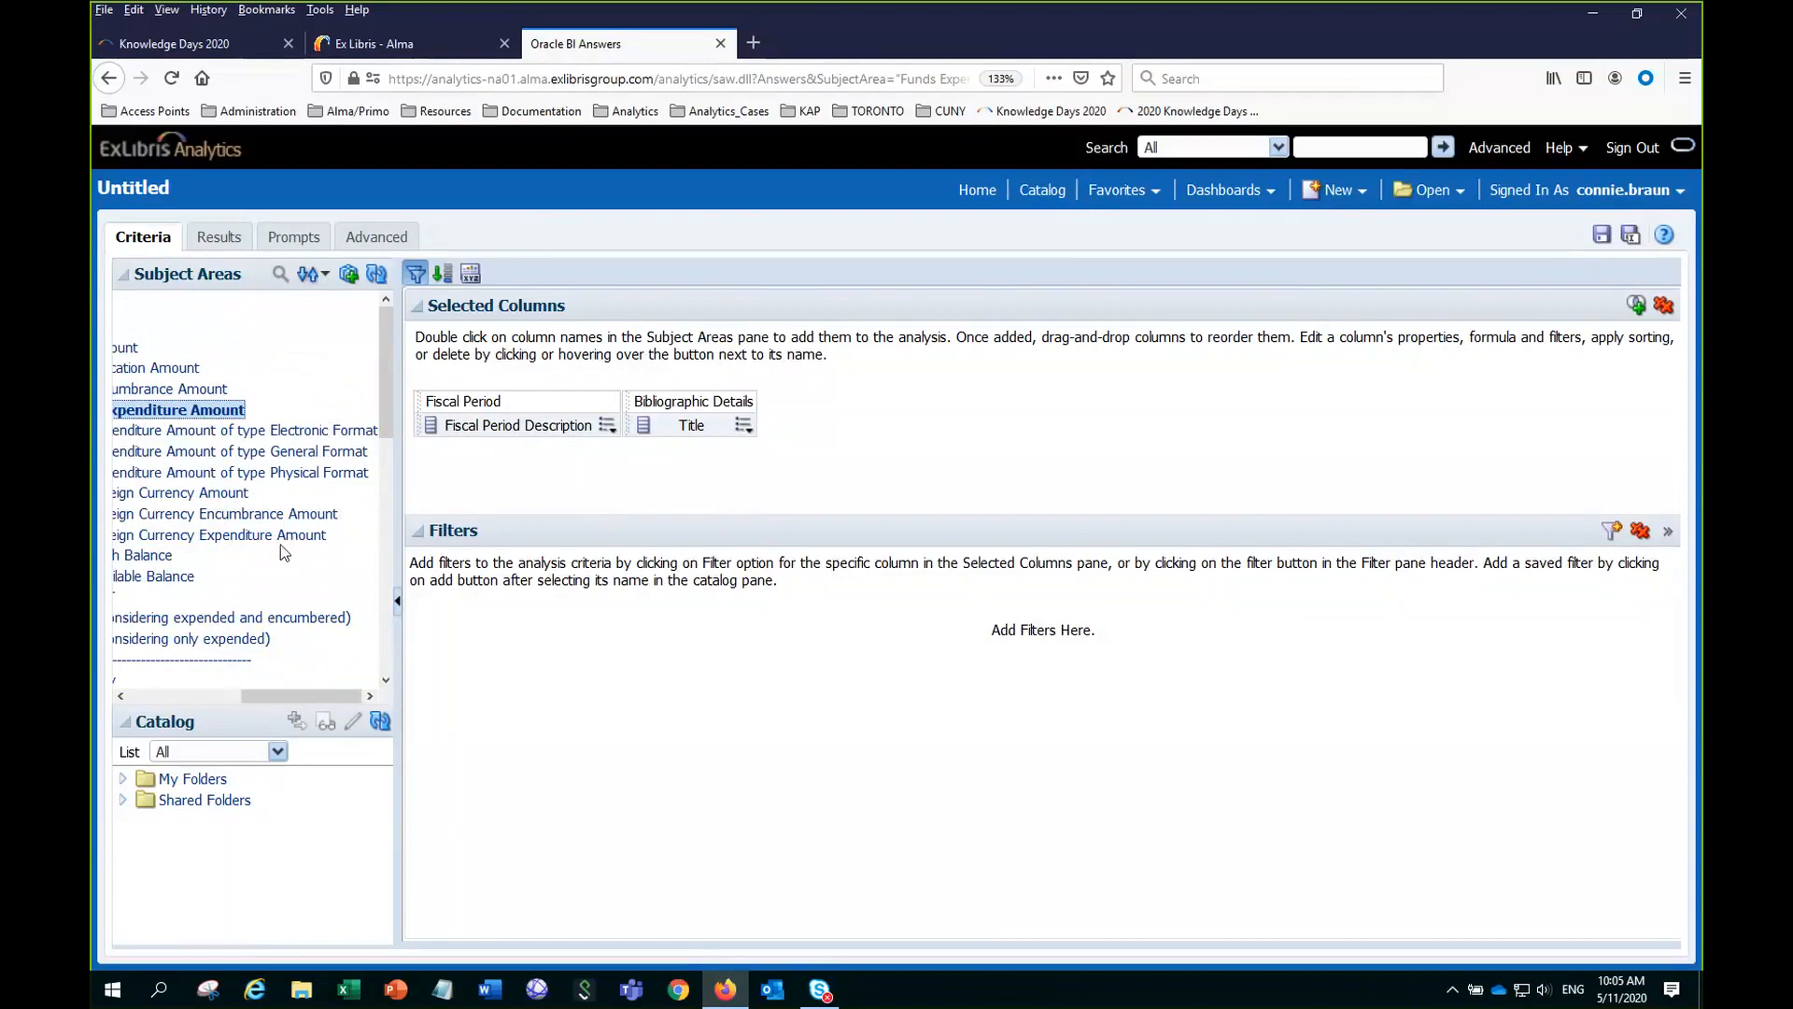
pyautogui.moveTo(284, 701); pyautogui.dragTo(224, 703)
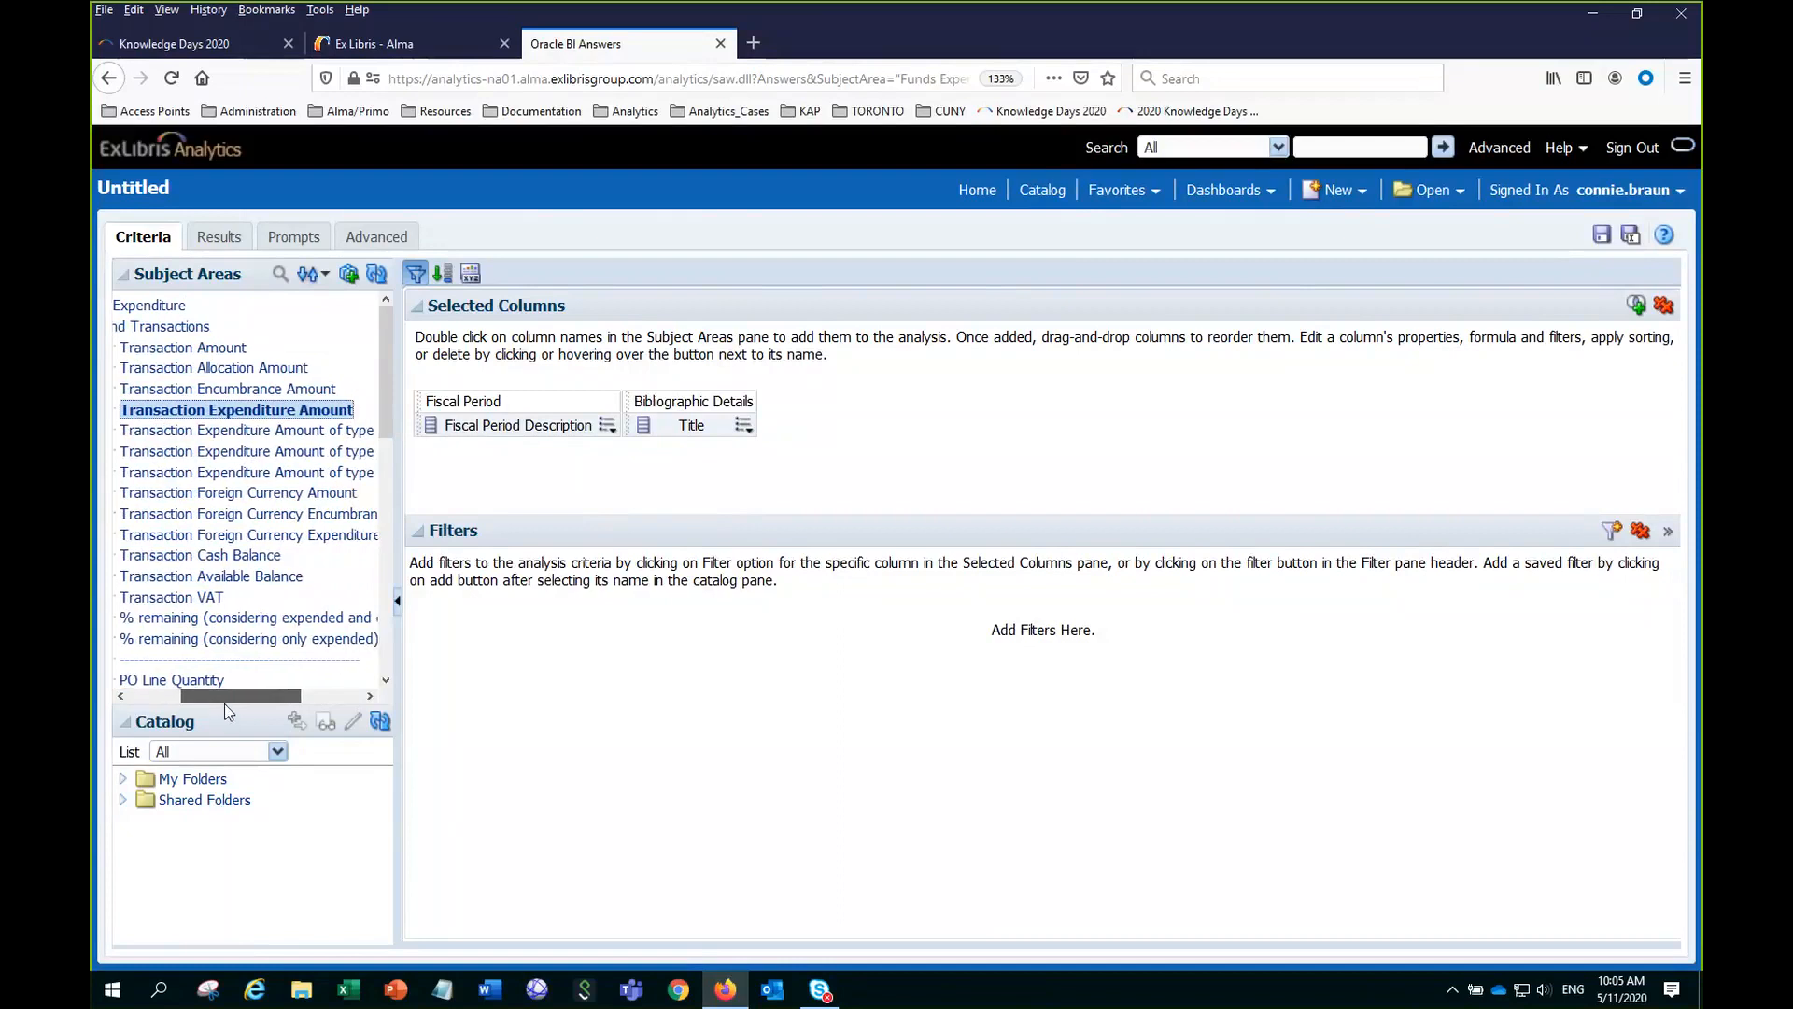
pyautogui.doubleClick(221, 418)
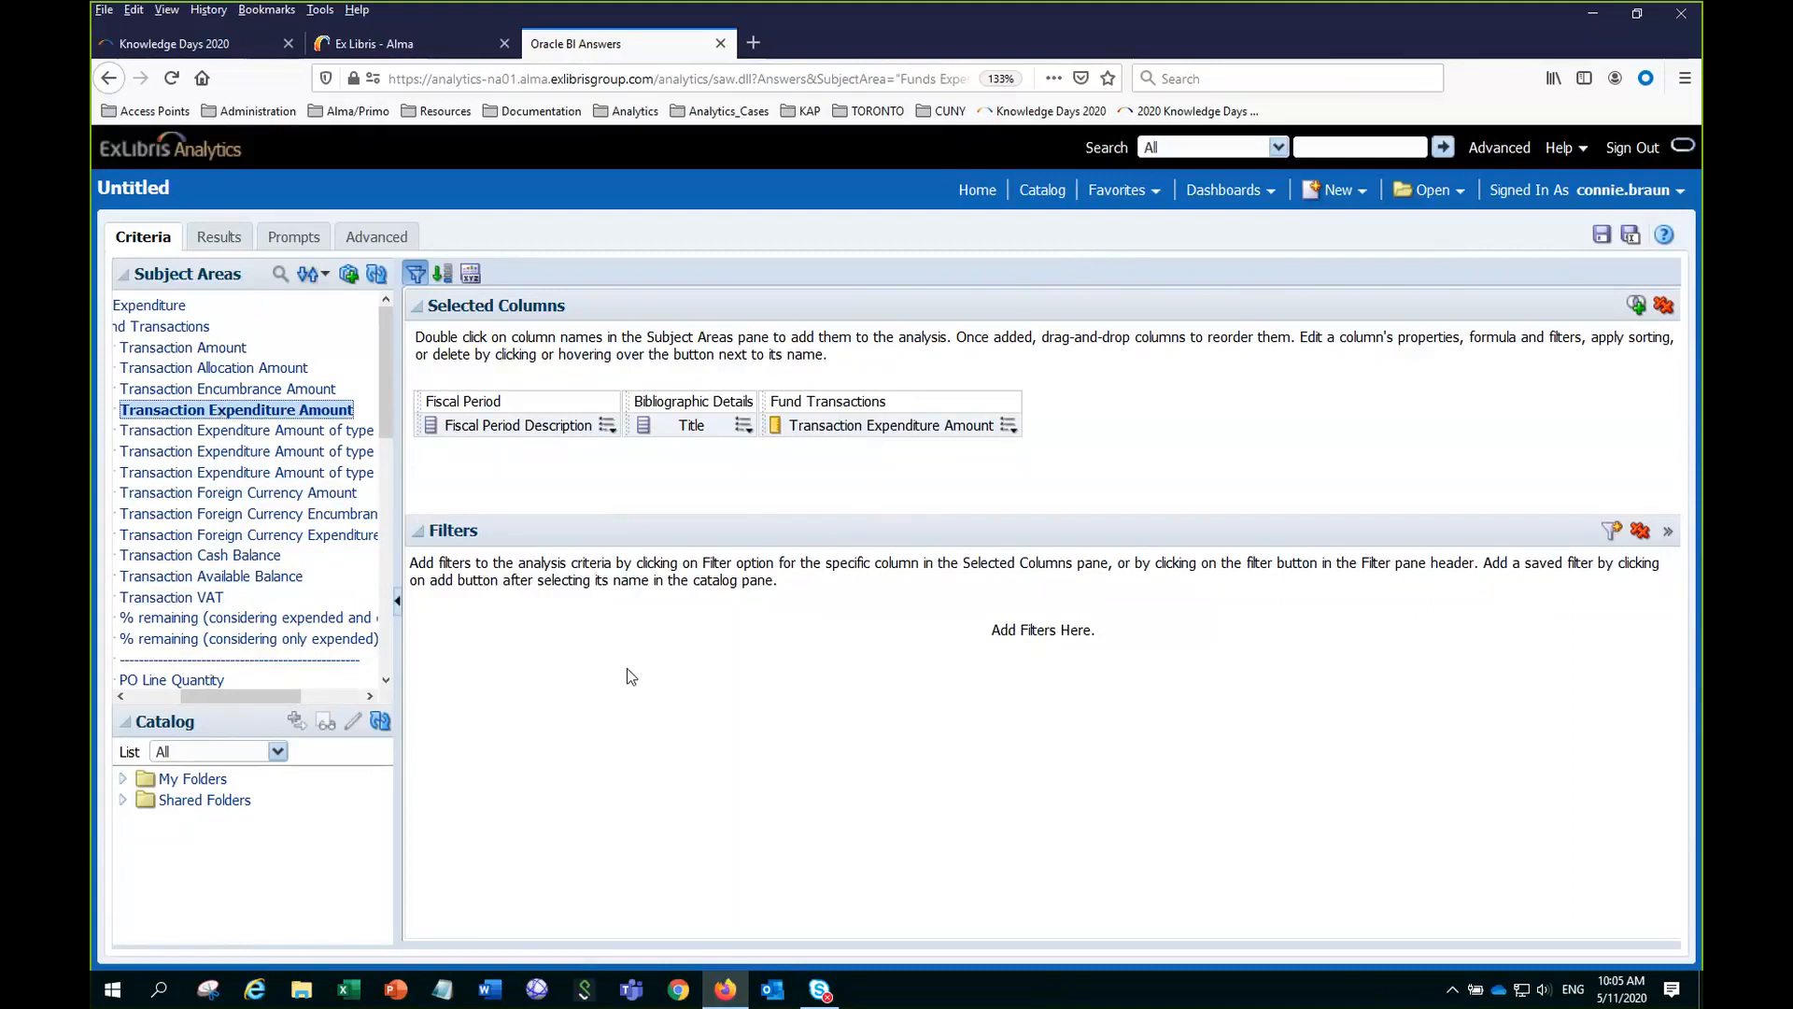
# Show the results and save the analysis as 1. Subscription Cost Changes in Shared Folders/Clean Training/Reports/Knowledge Days 2020/Acquisitions, replacing the existing report.
pyautogui.click(230, 241)
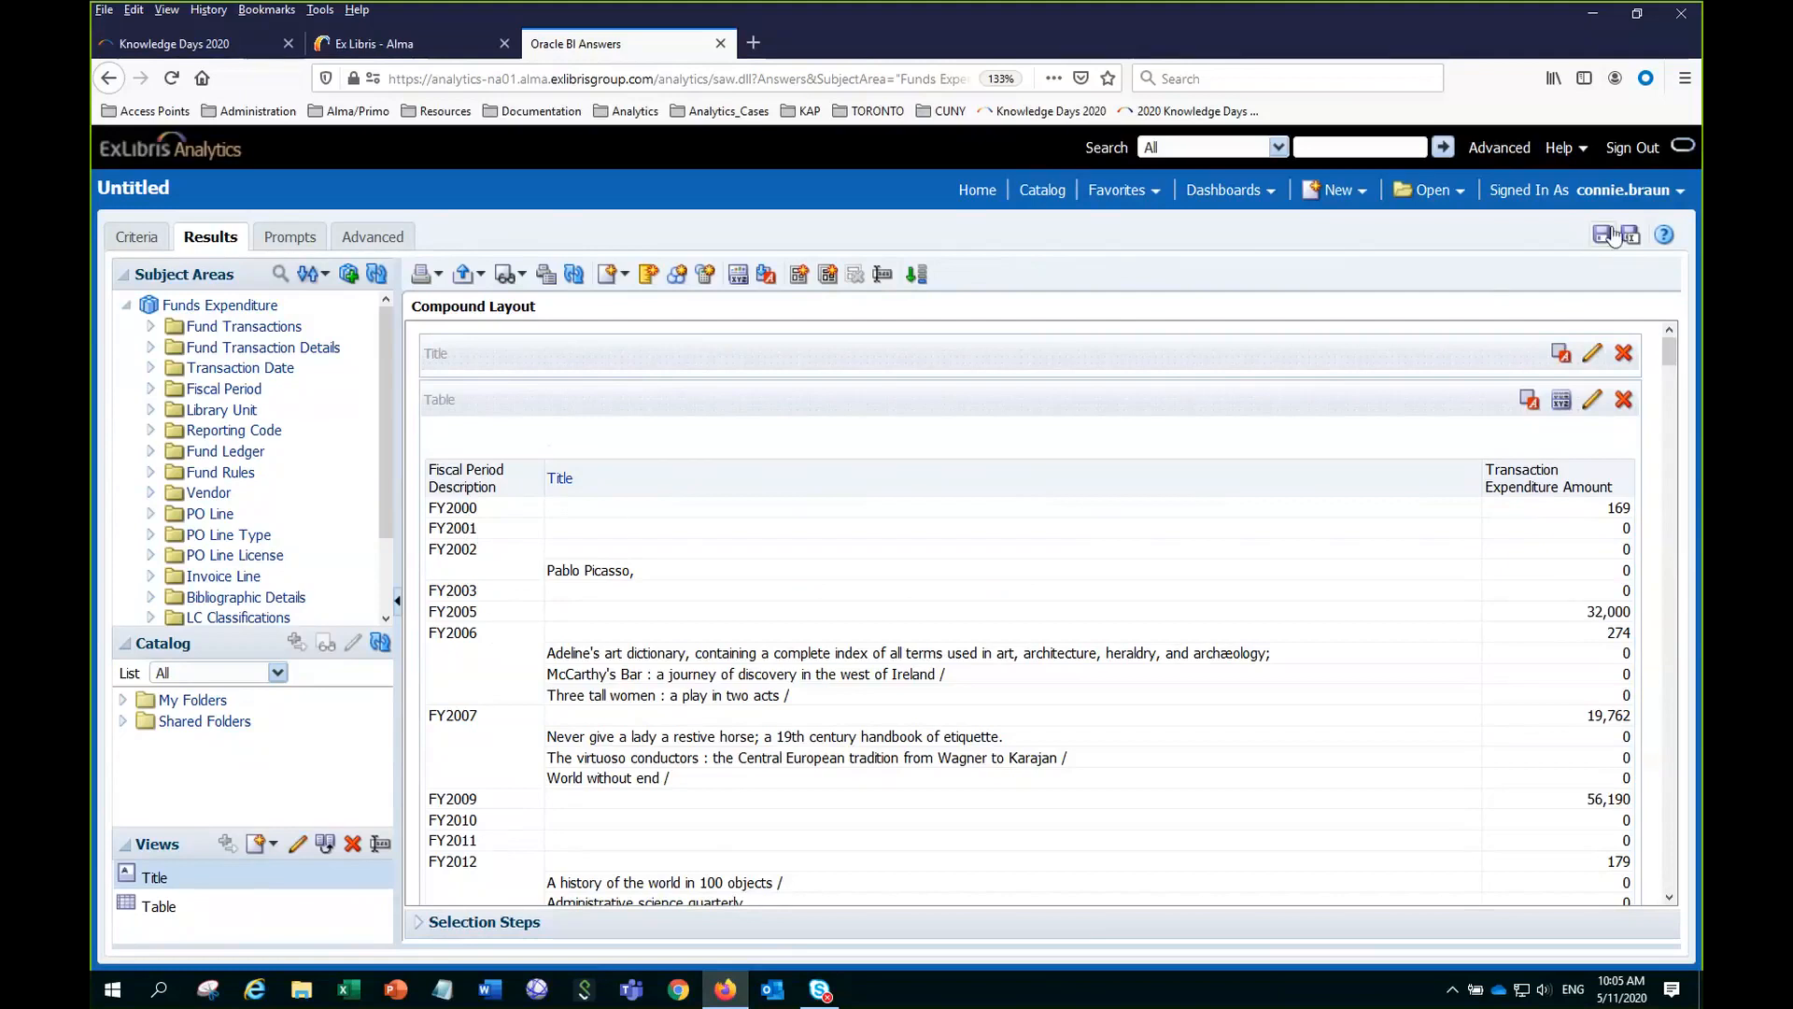
pyautogui.click(1604, 238)
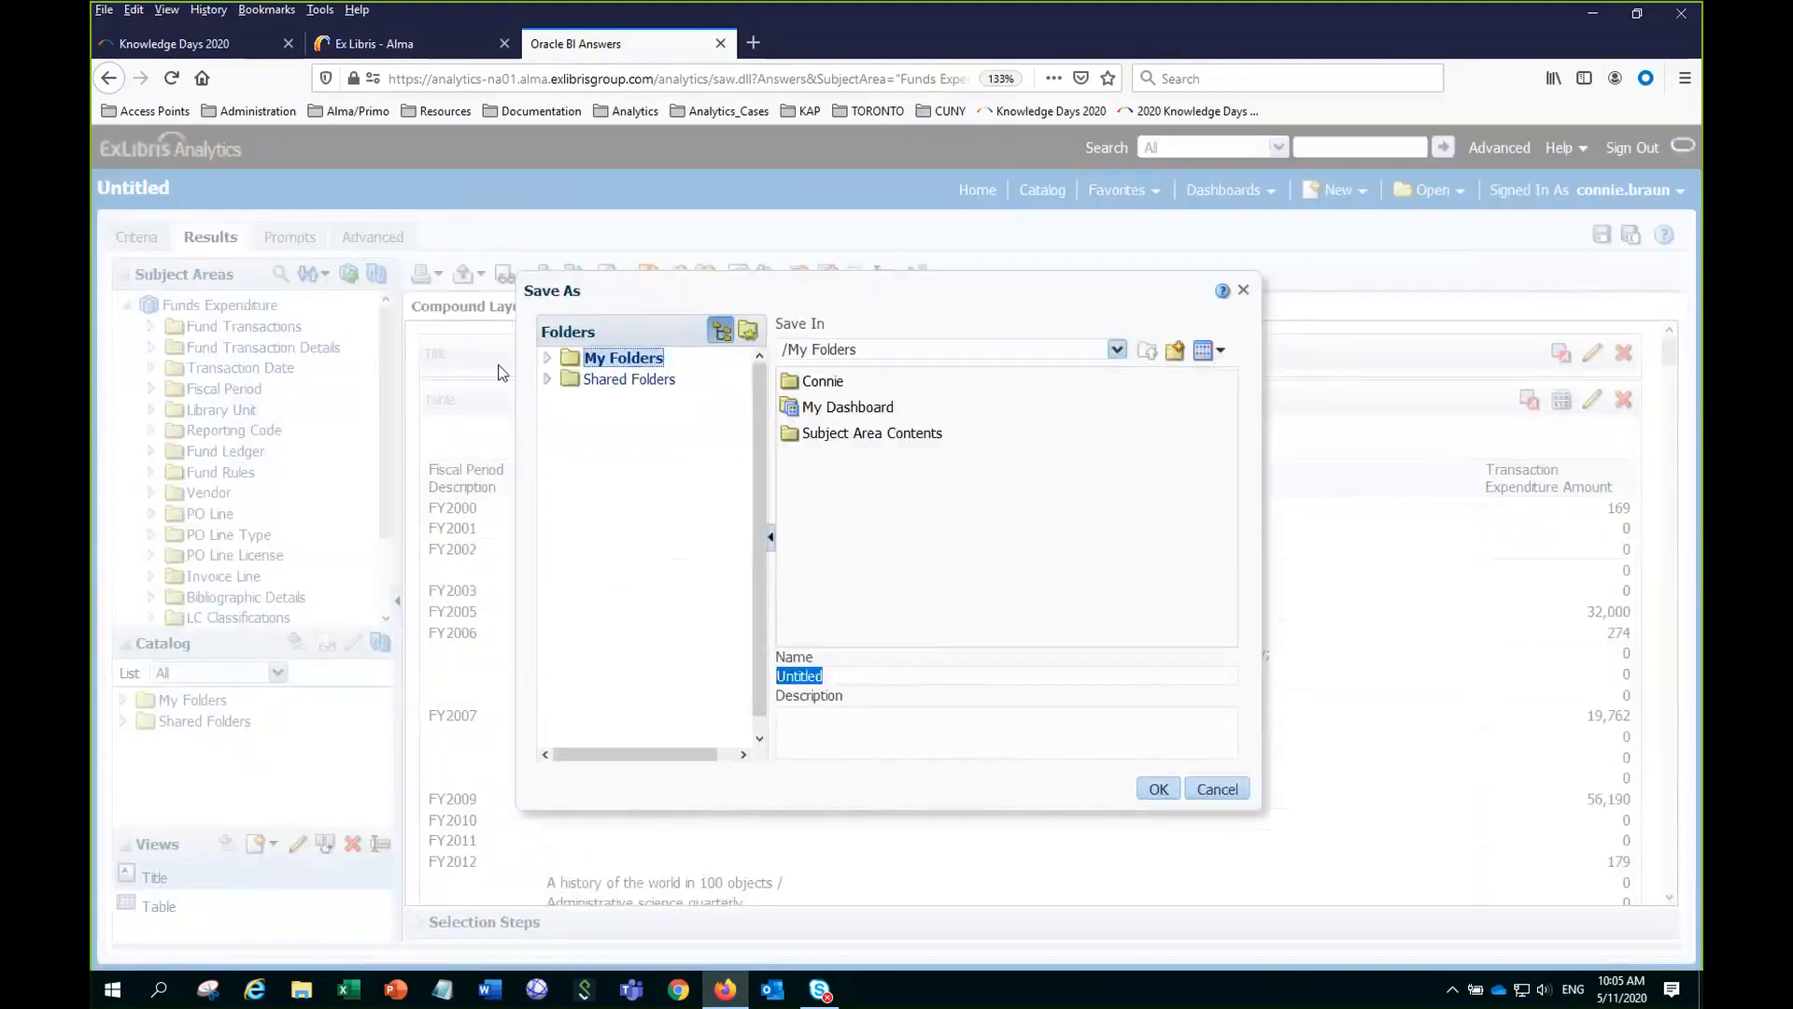
pyautogui.click(548, 381)
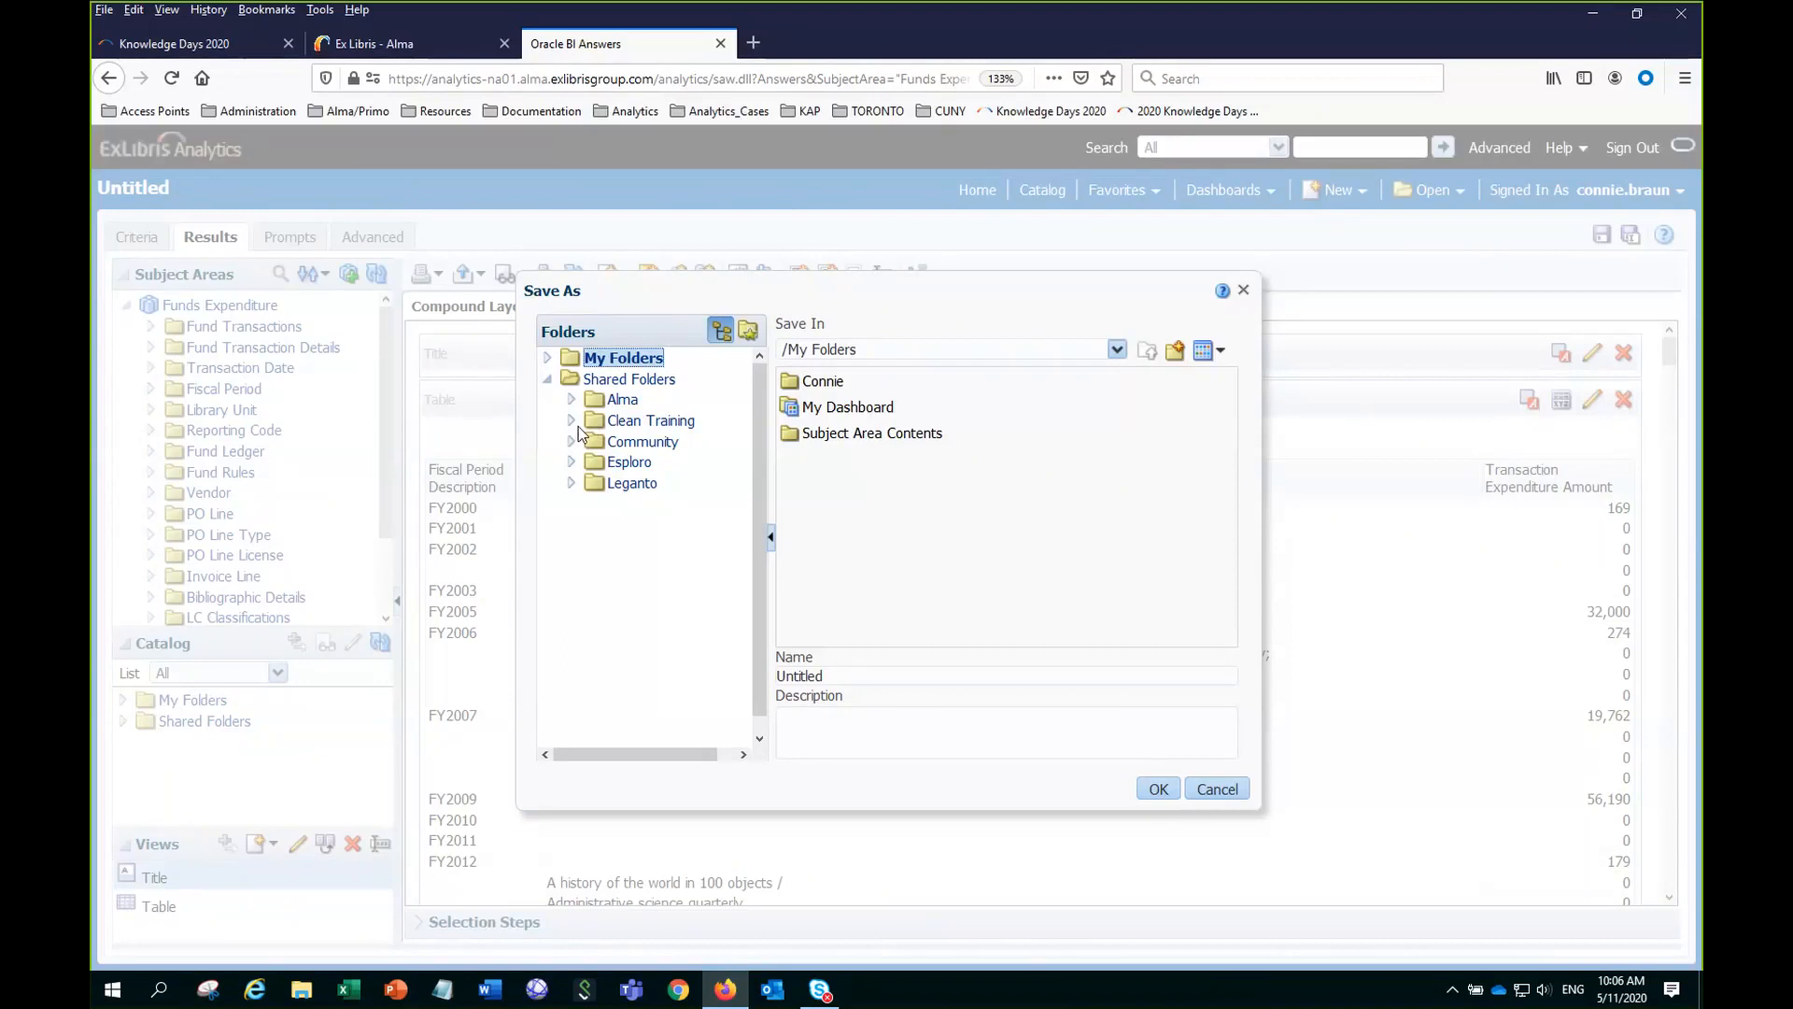
pyautogui.click(570, 421)
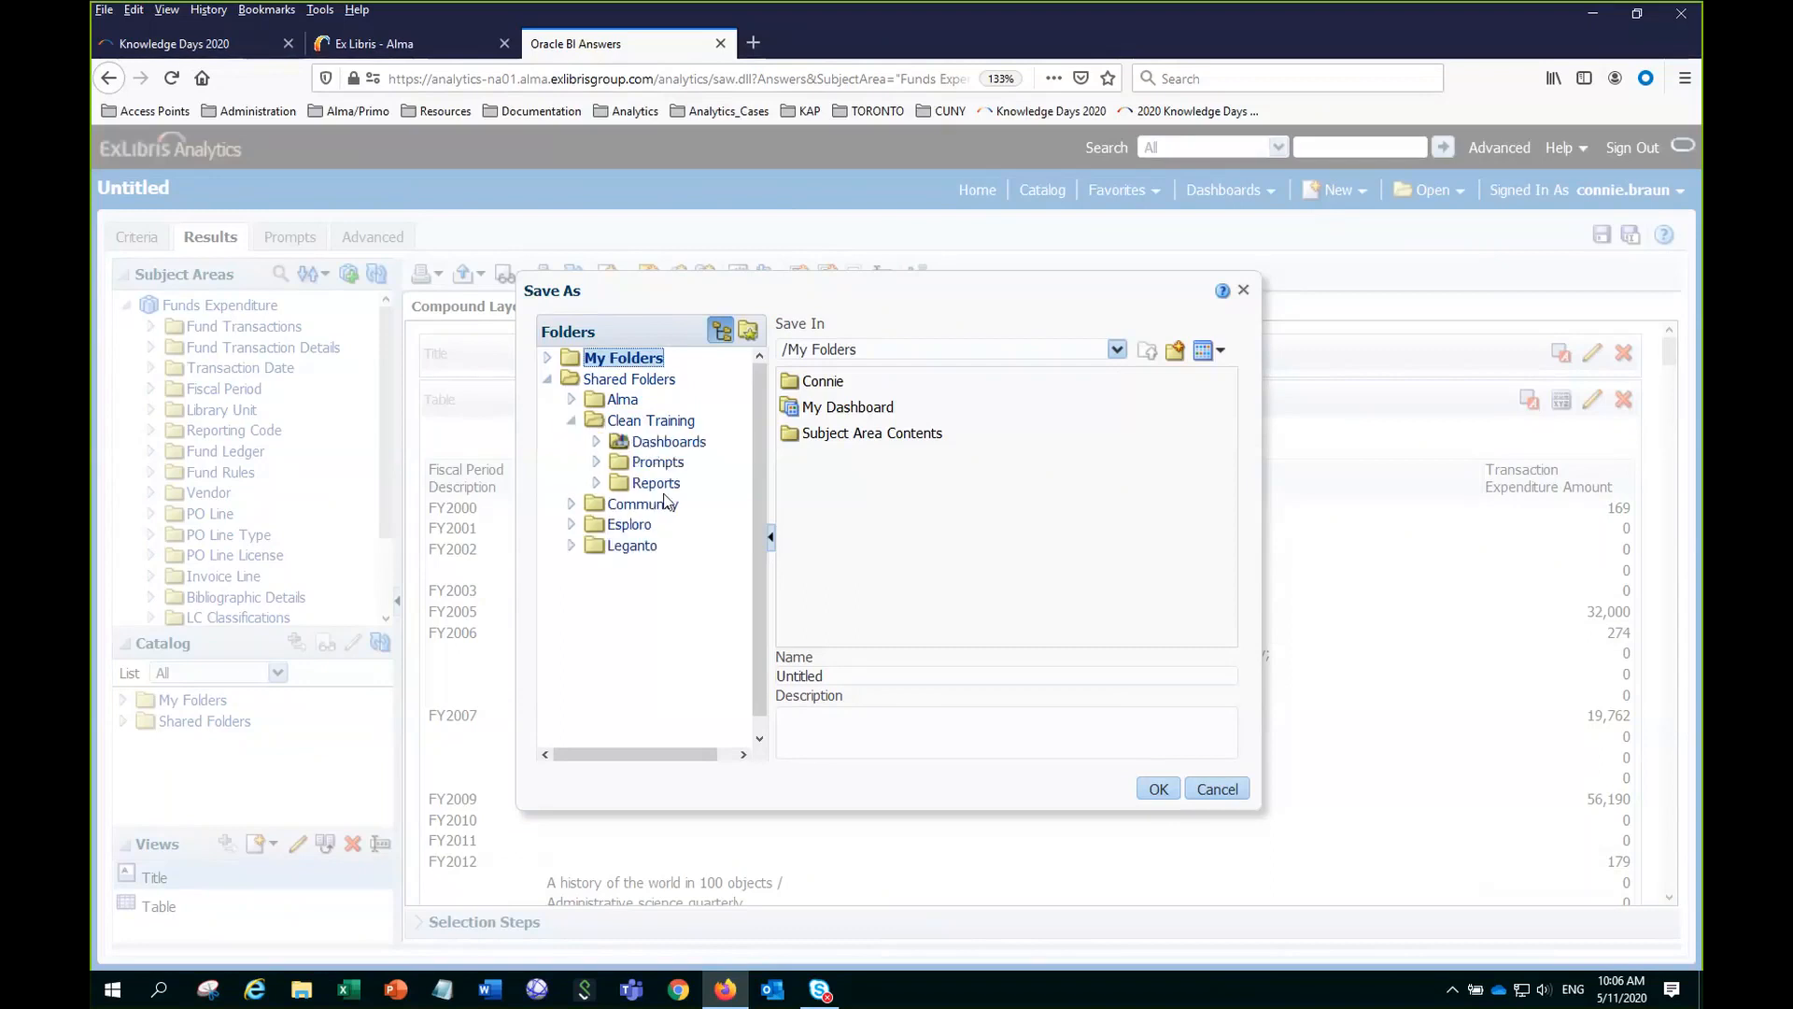
pyautogui.click(659, 485)
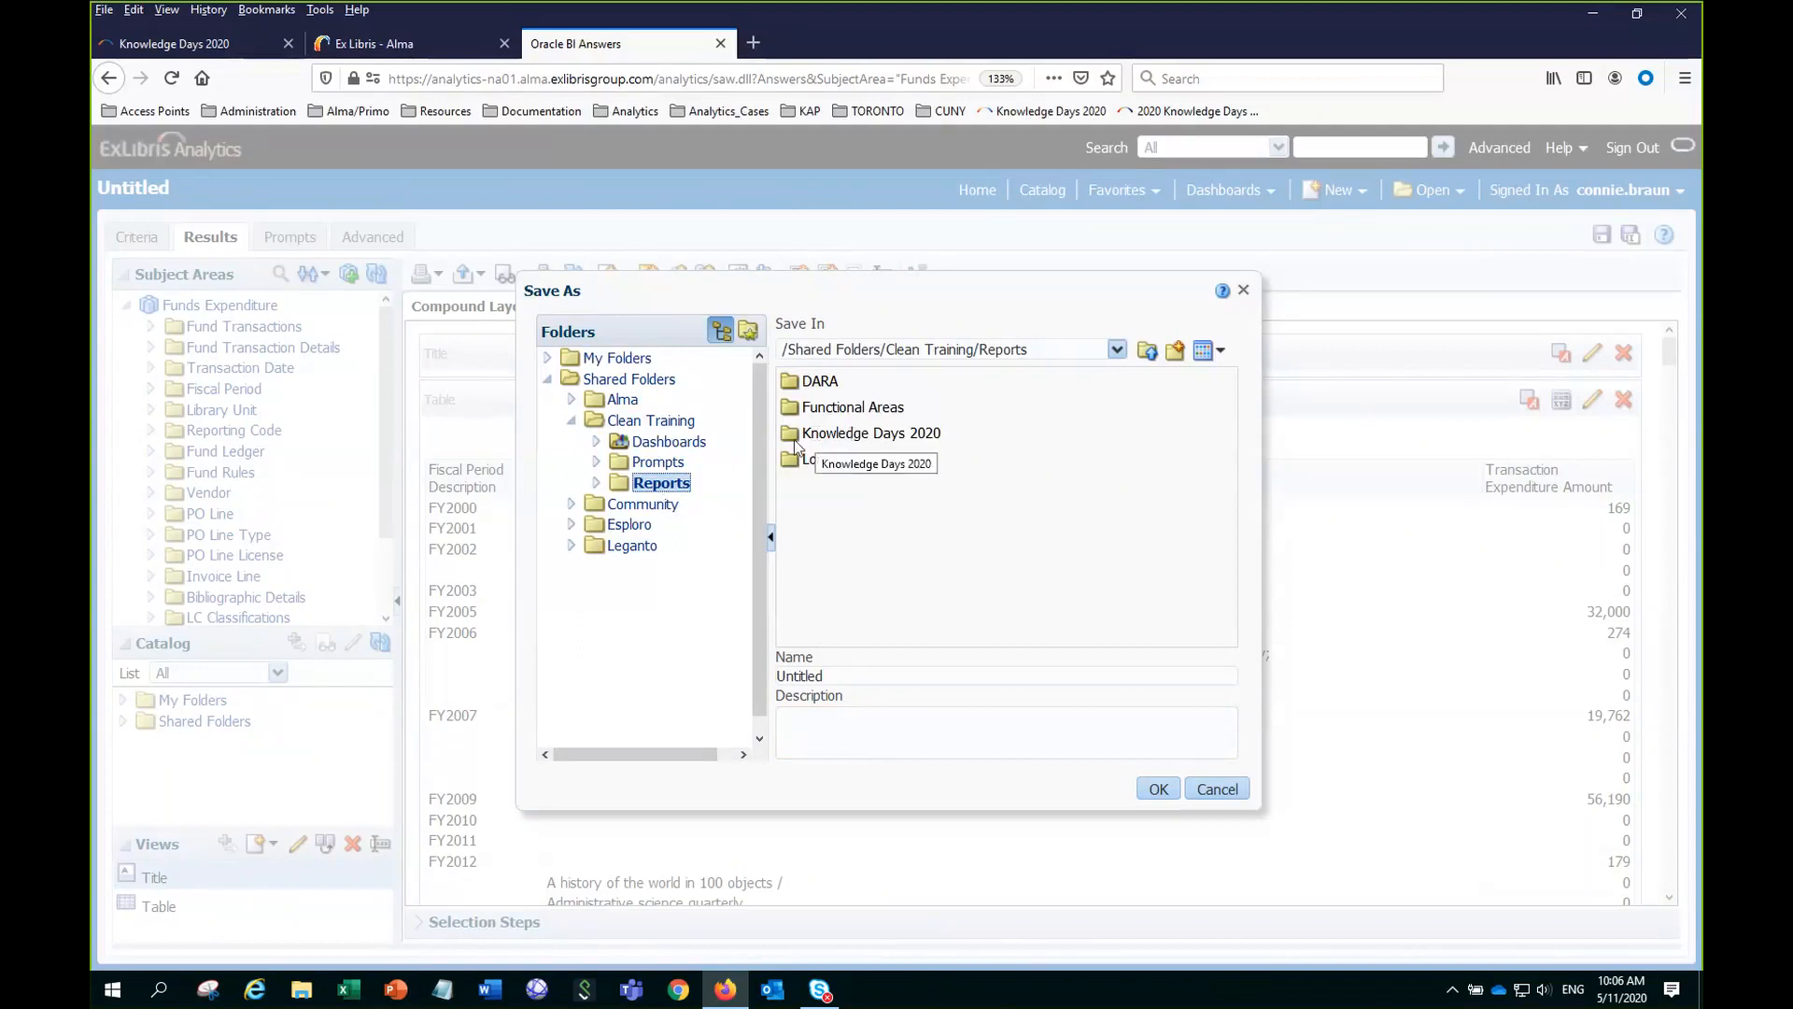
pyautogui.click(596, 482)
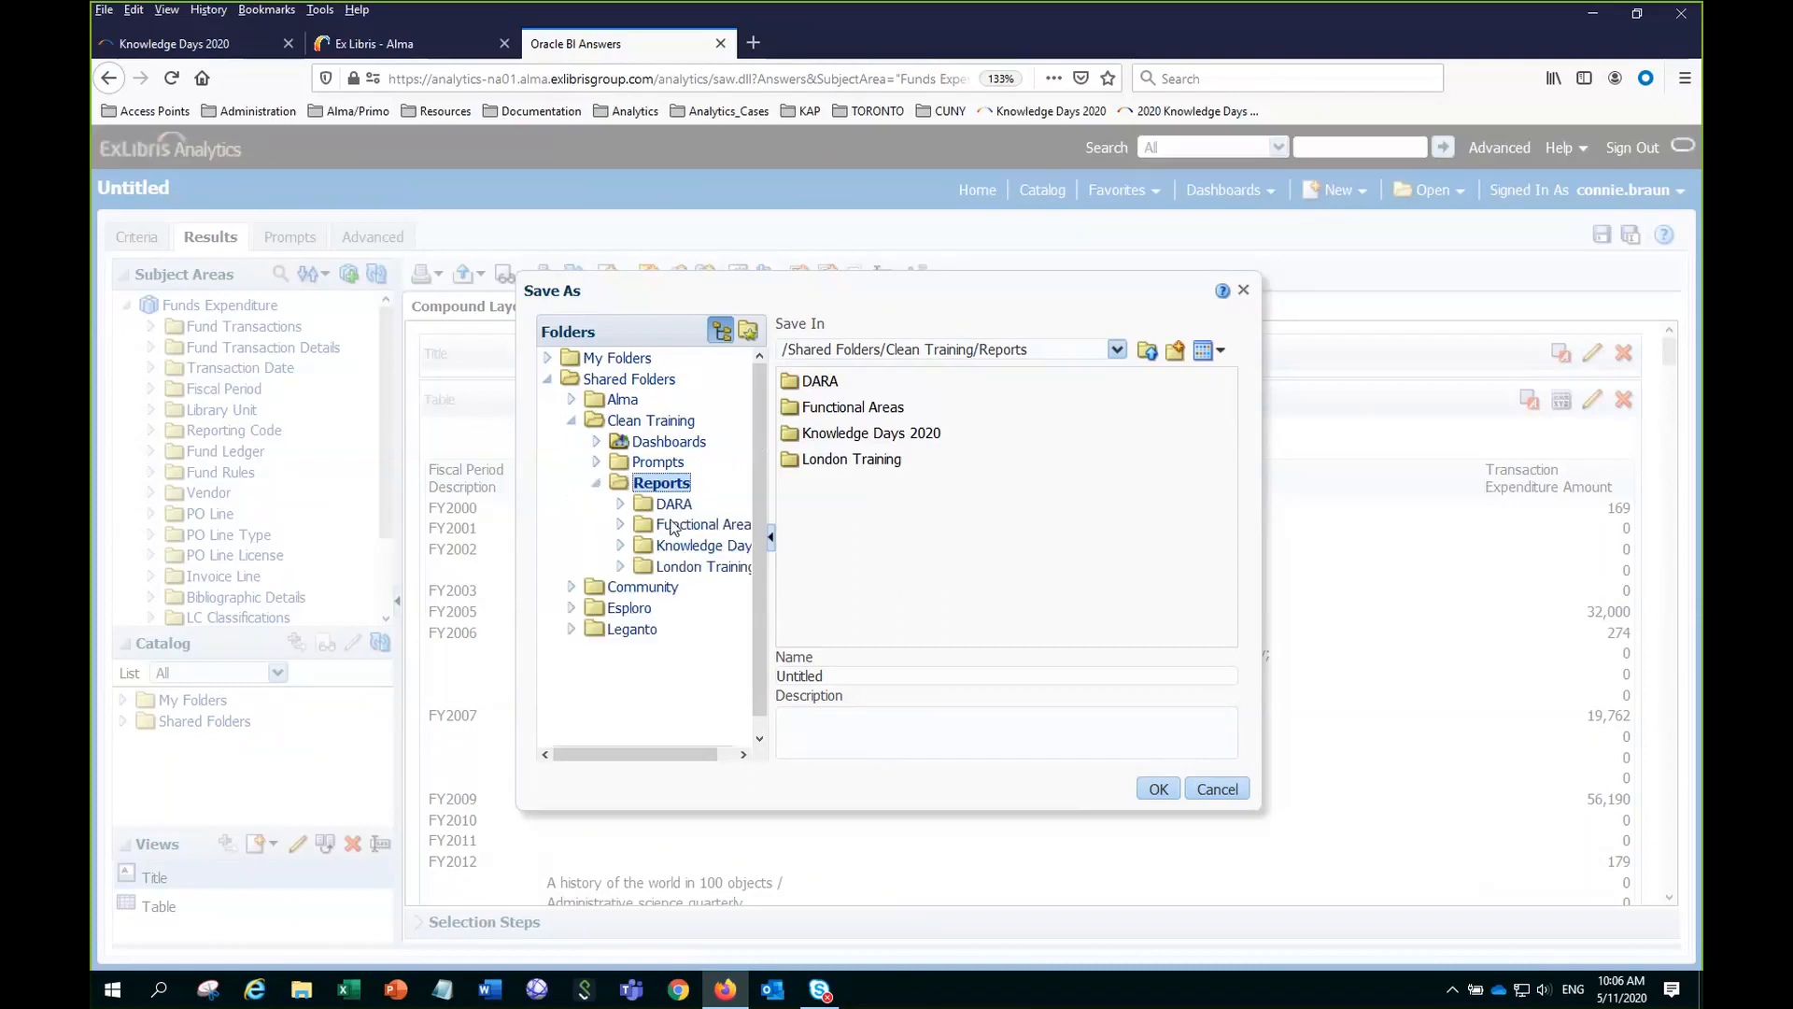
pyautogui.click(691, 546)
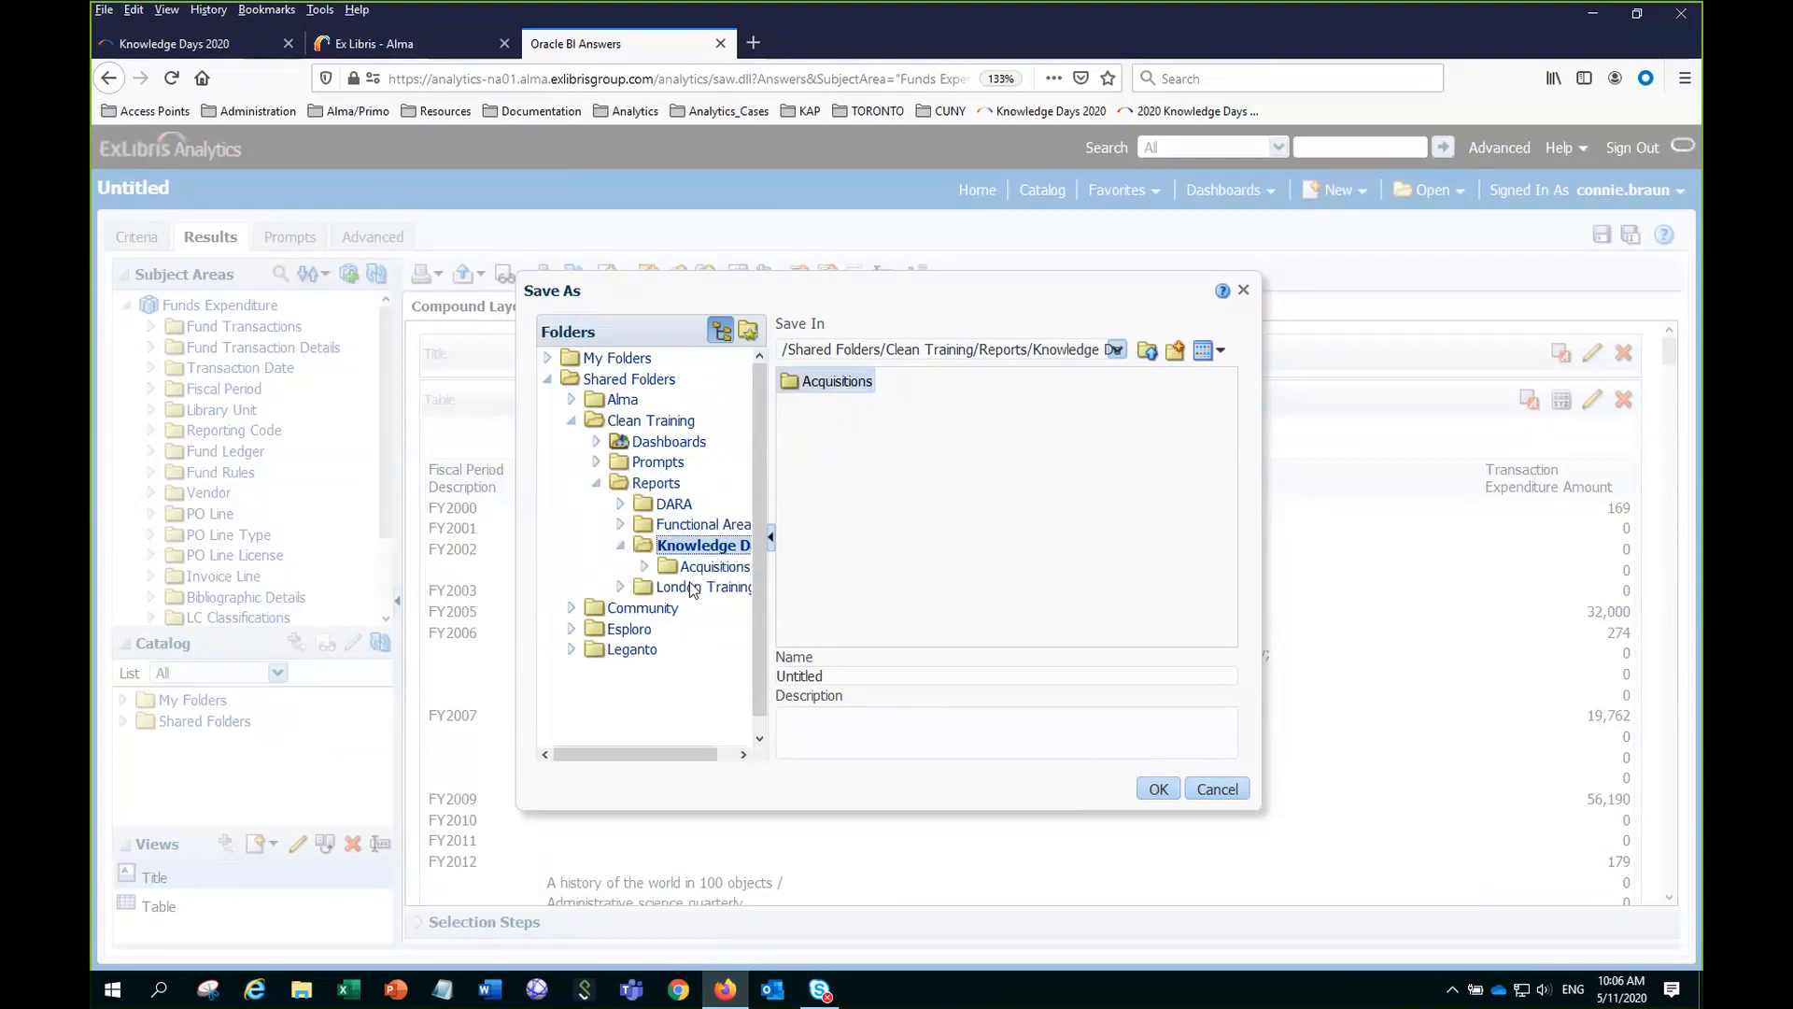
pyautogui.click(712, 566)
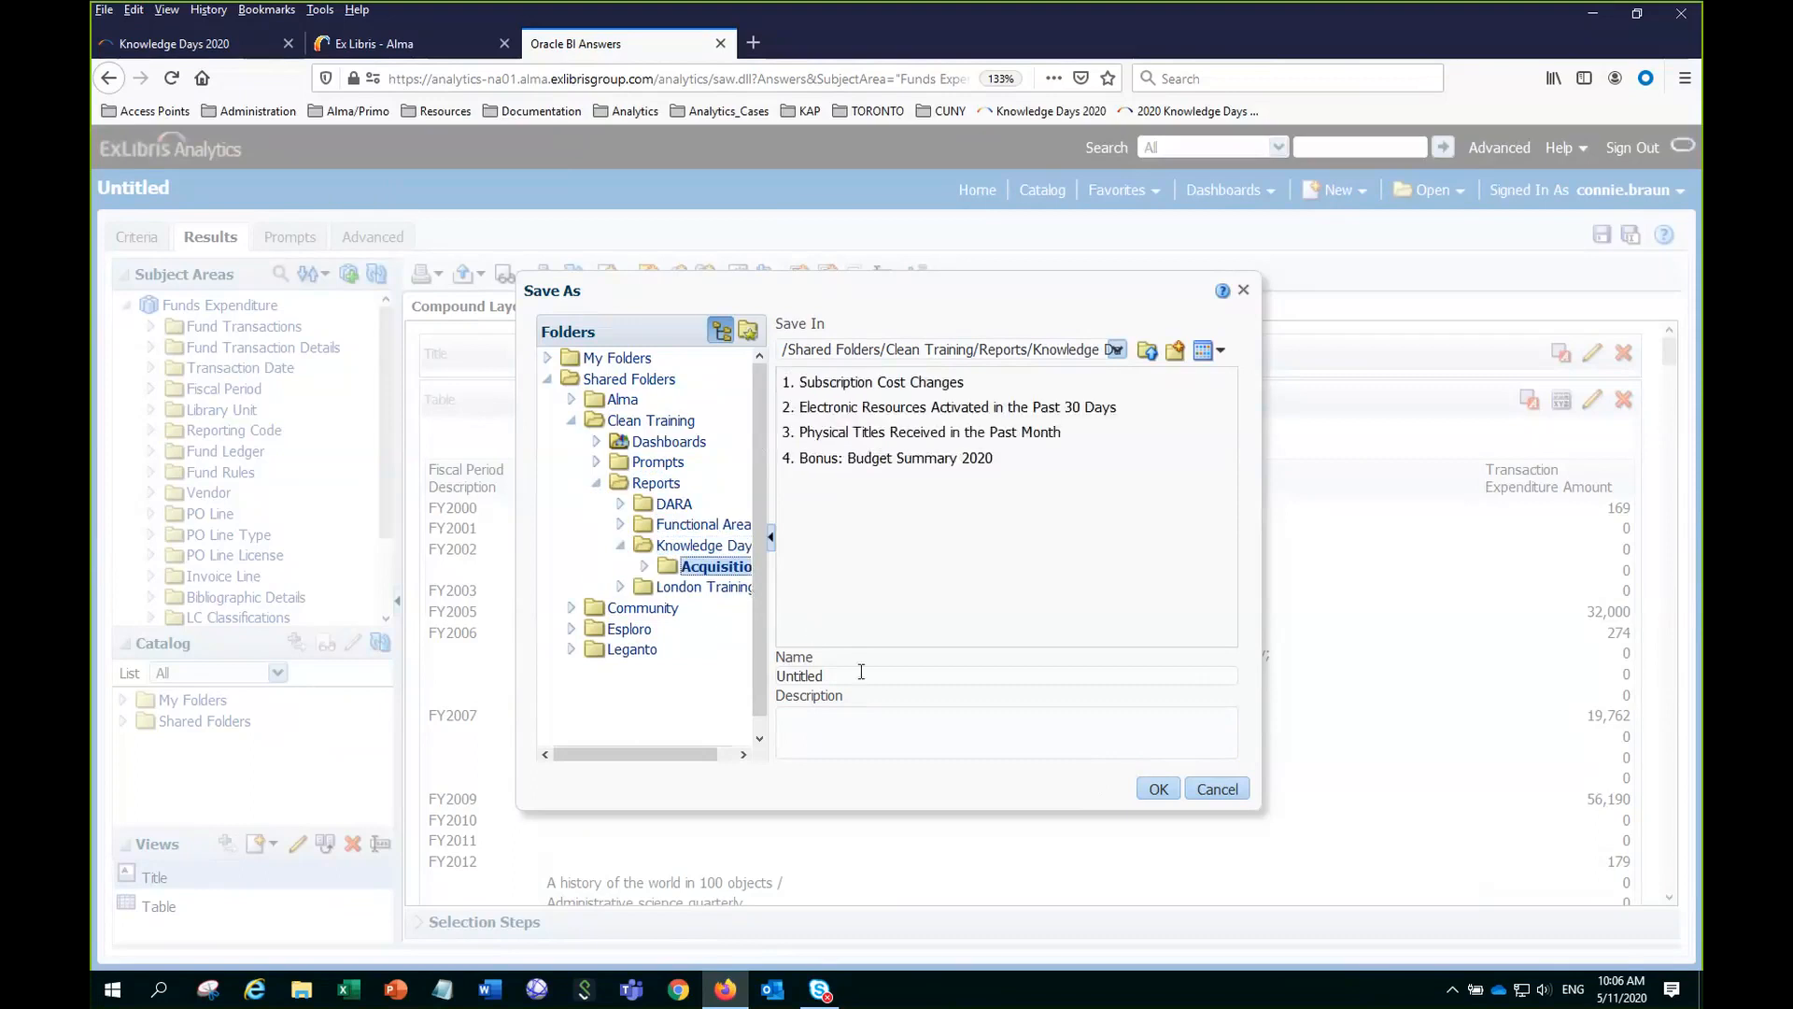
pyautogui.click(845, 382)
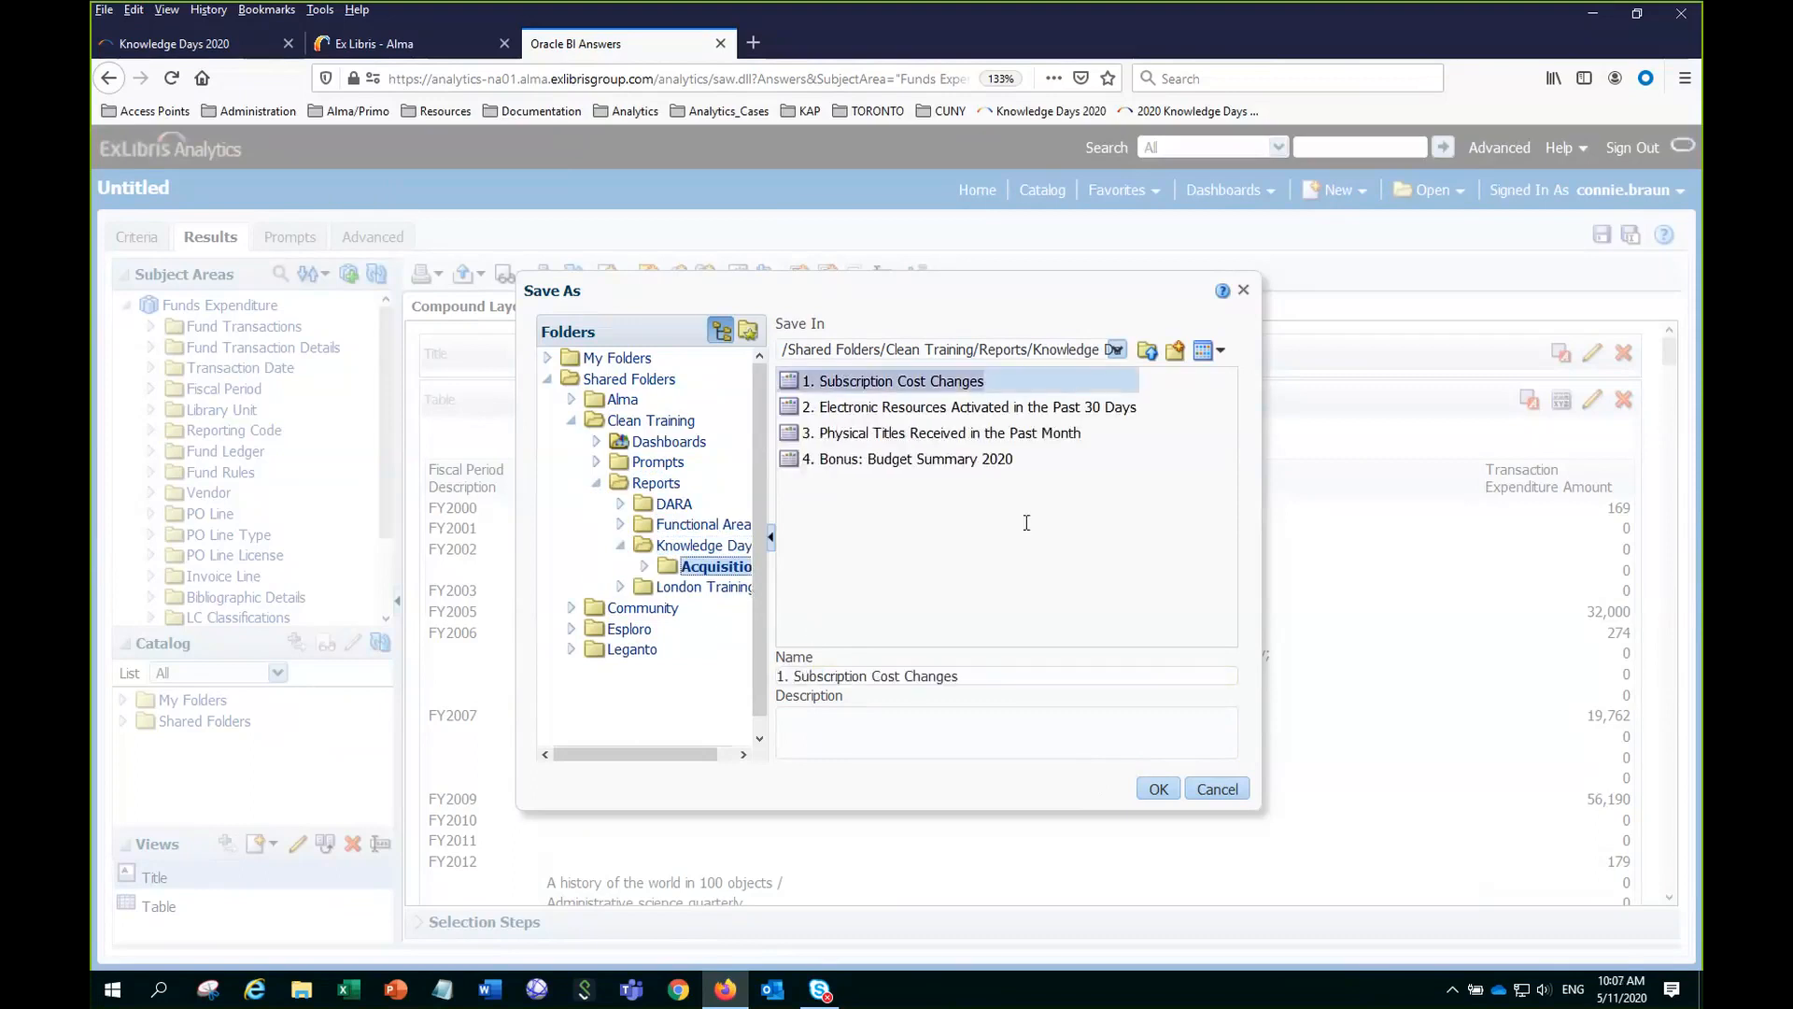
pyautogui.click(1157, 790)
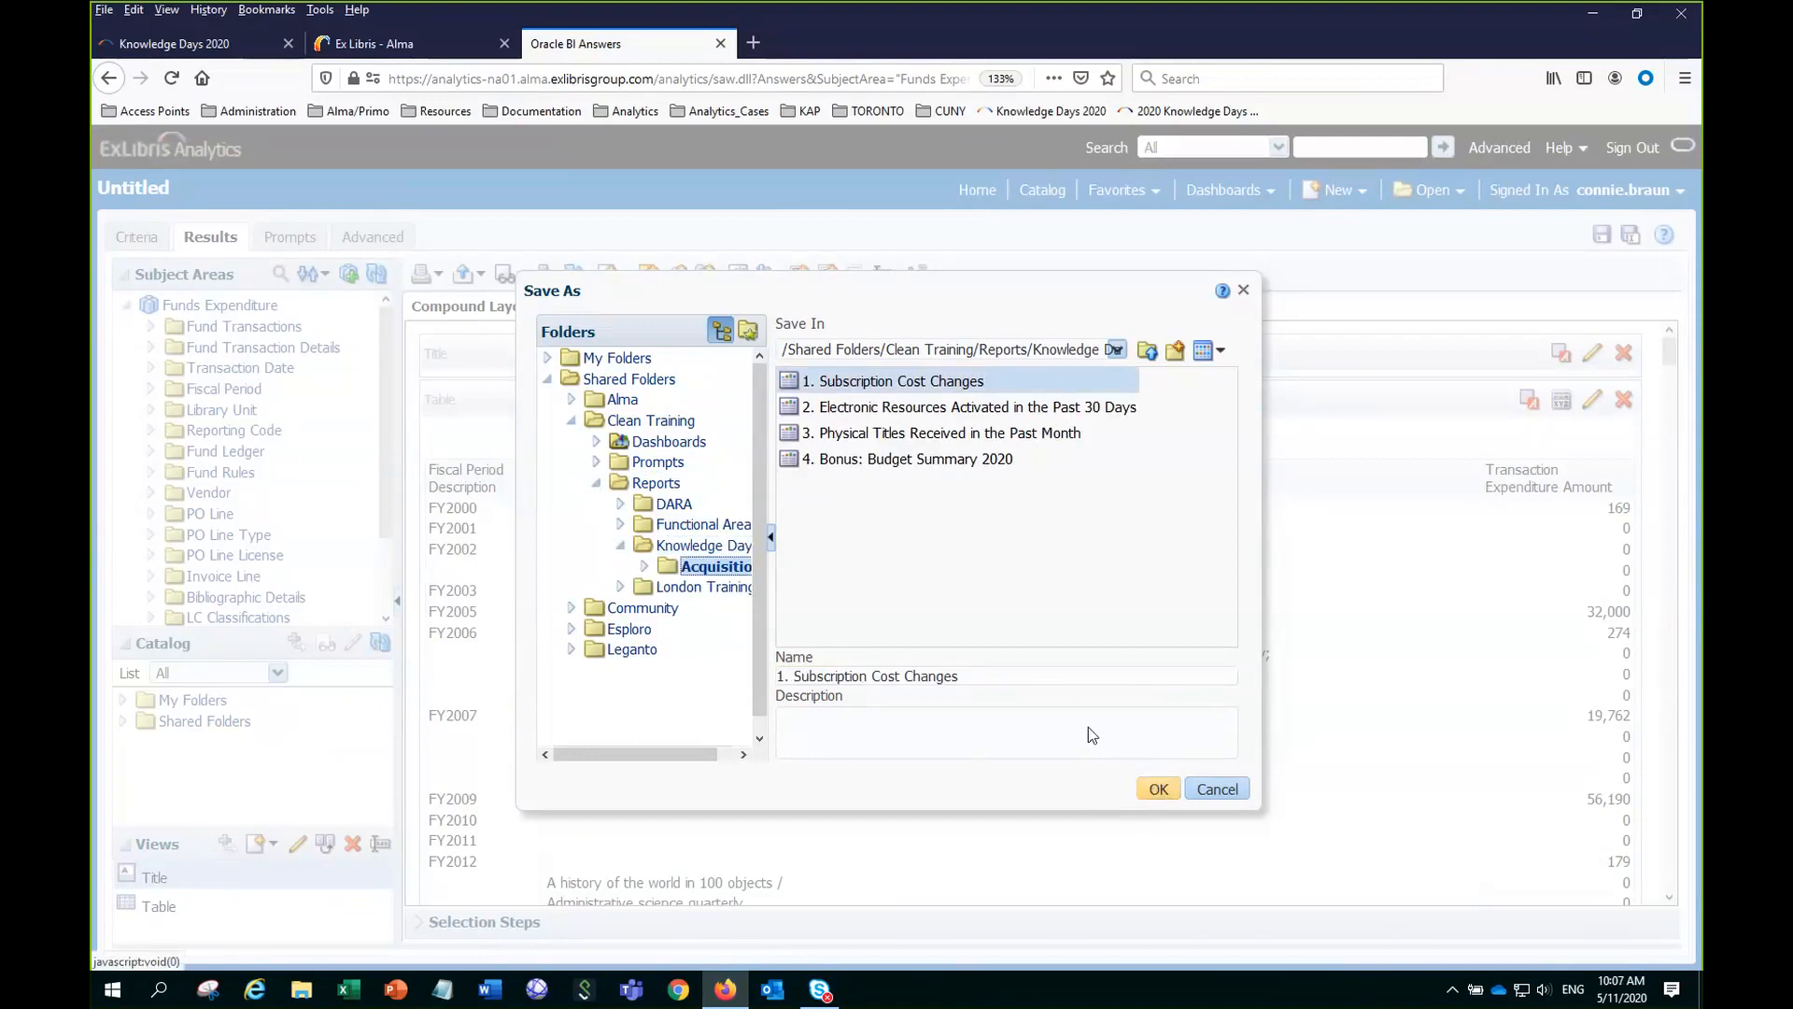
pyautogui.click(1130, 600)
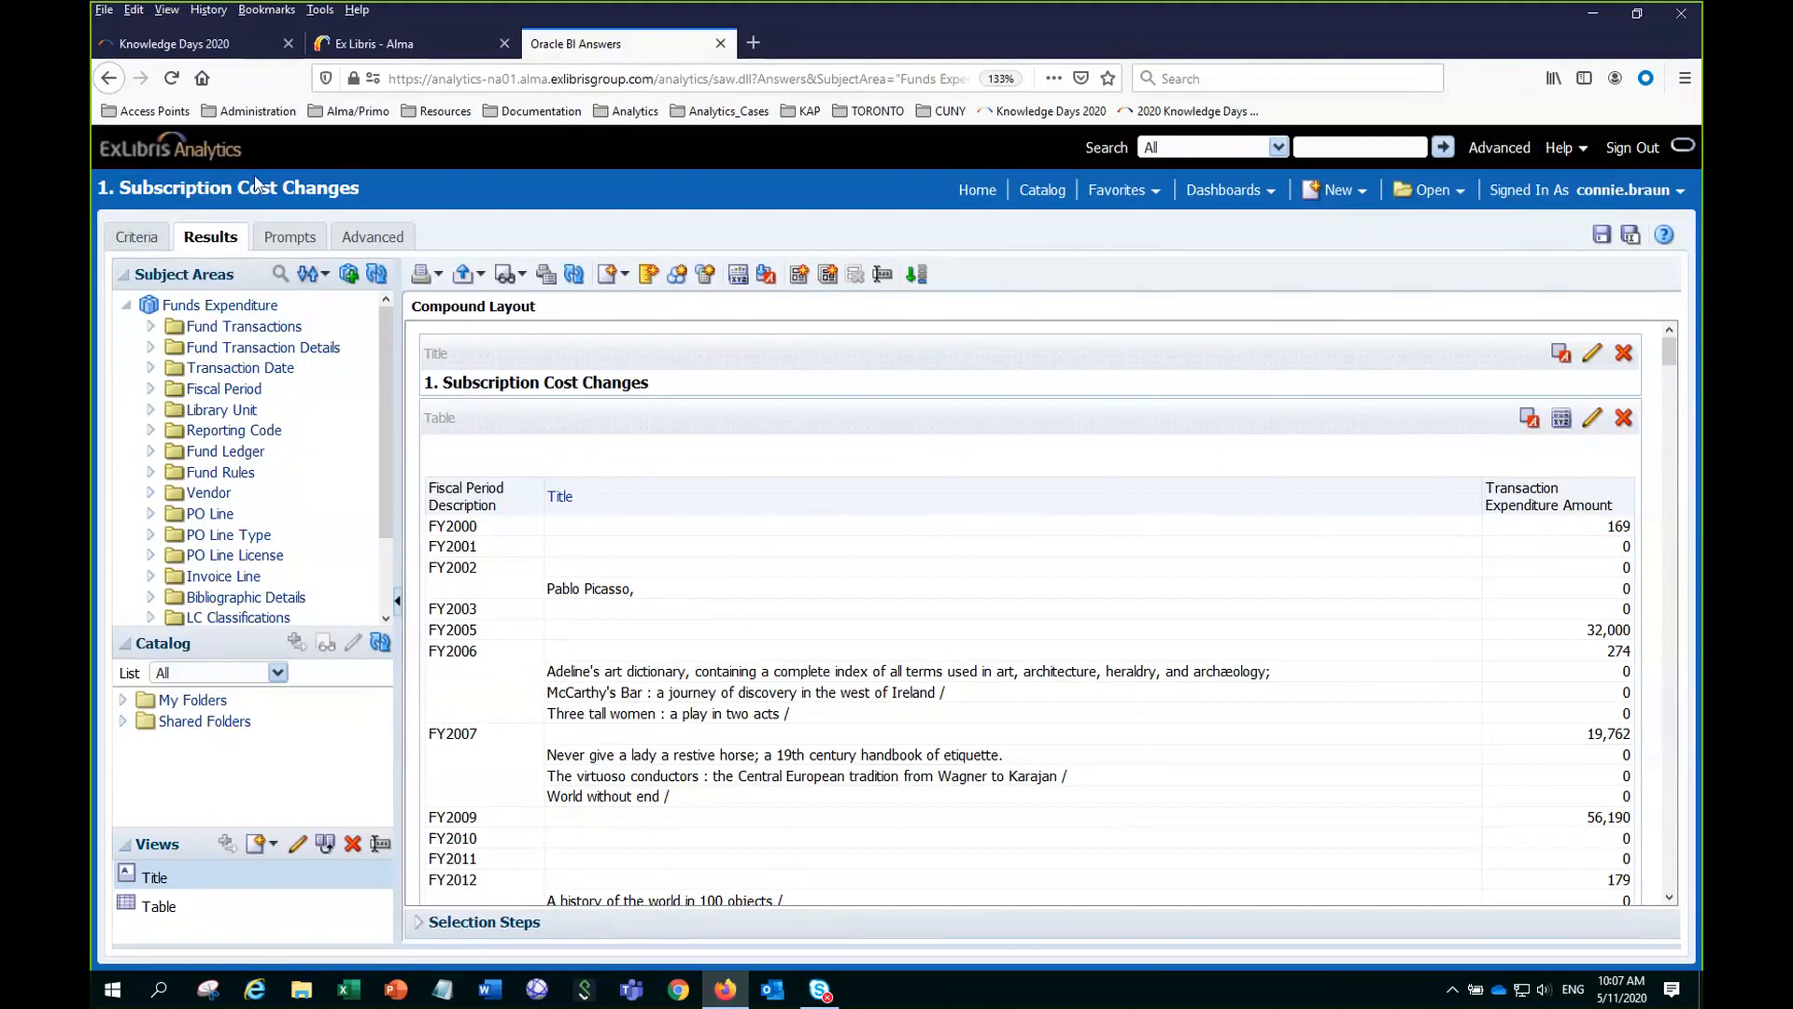
# Return to the criteria and add a filter on Continuity from the PO Line Type folder, equal to CONTINUOUS.
pyautogui.click(147, 245)
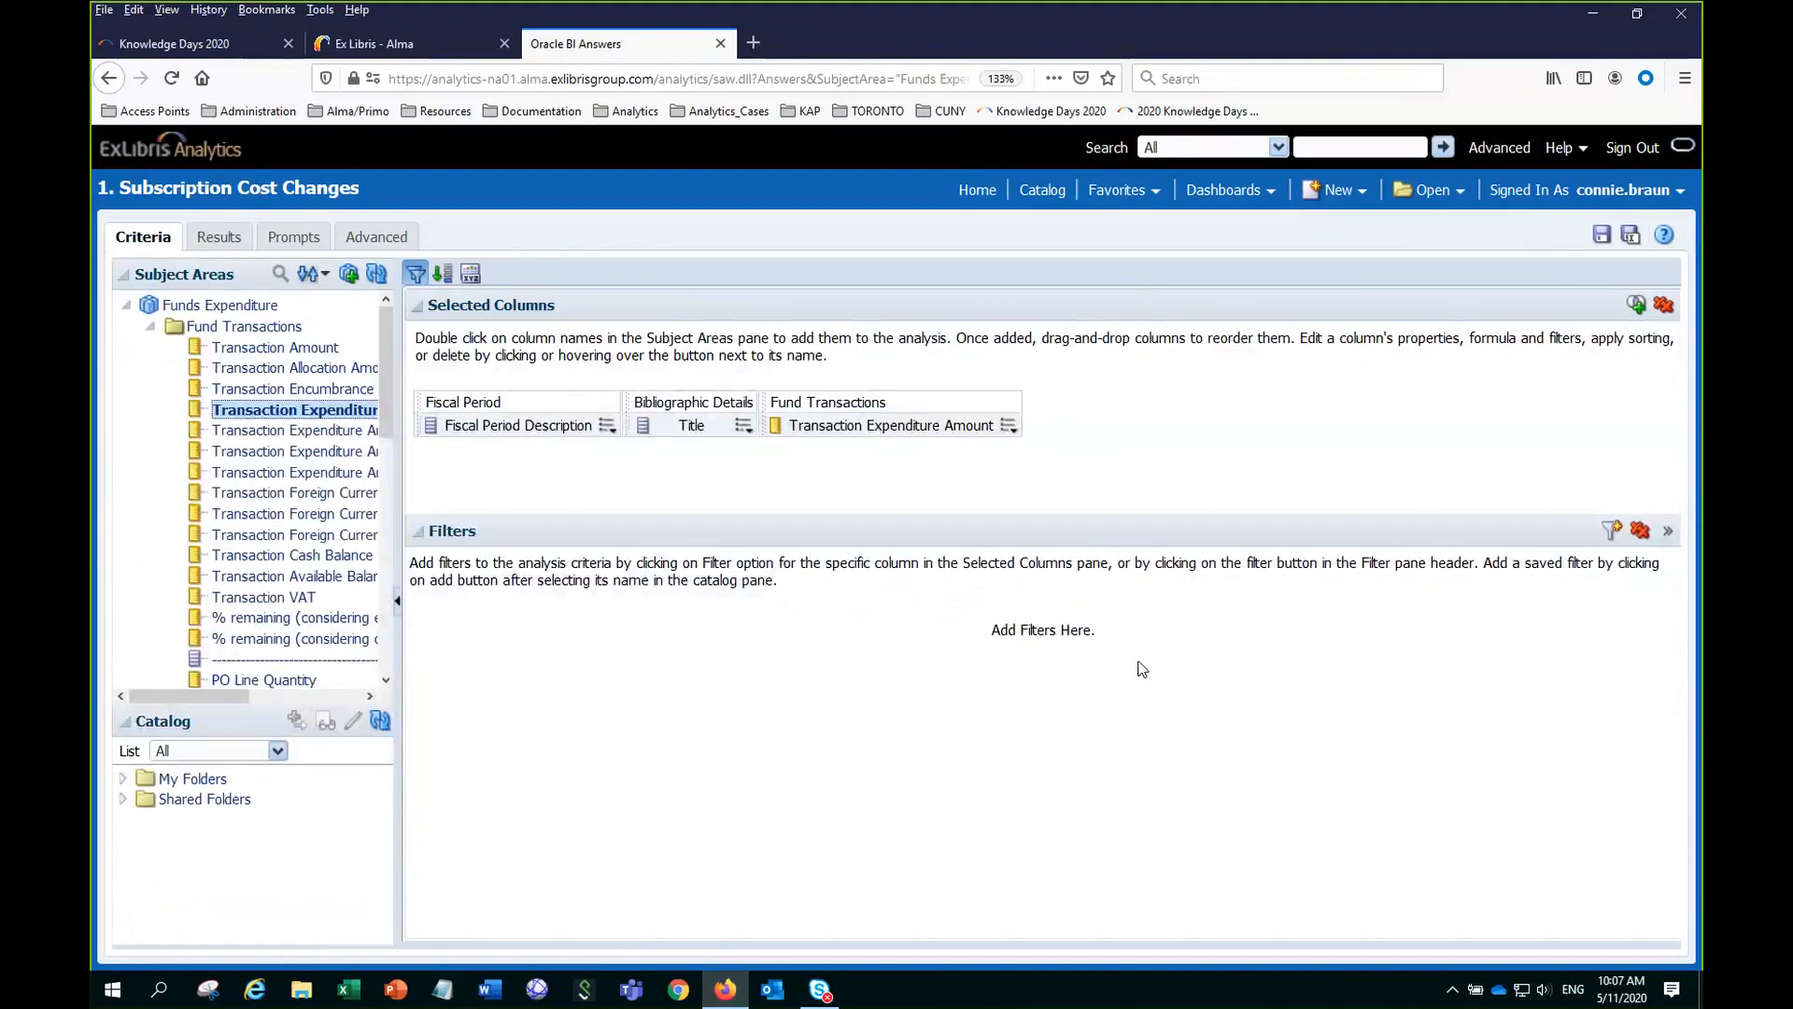
pyautogui.click(1613, 531)
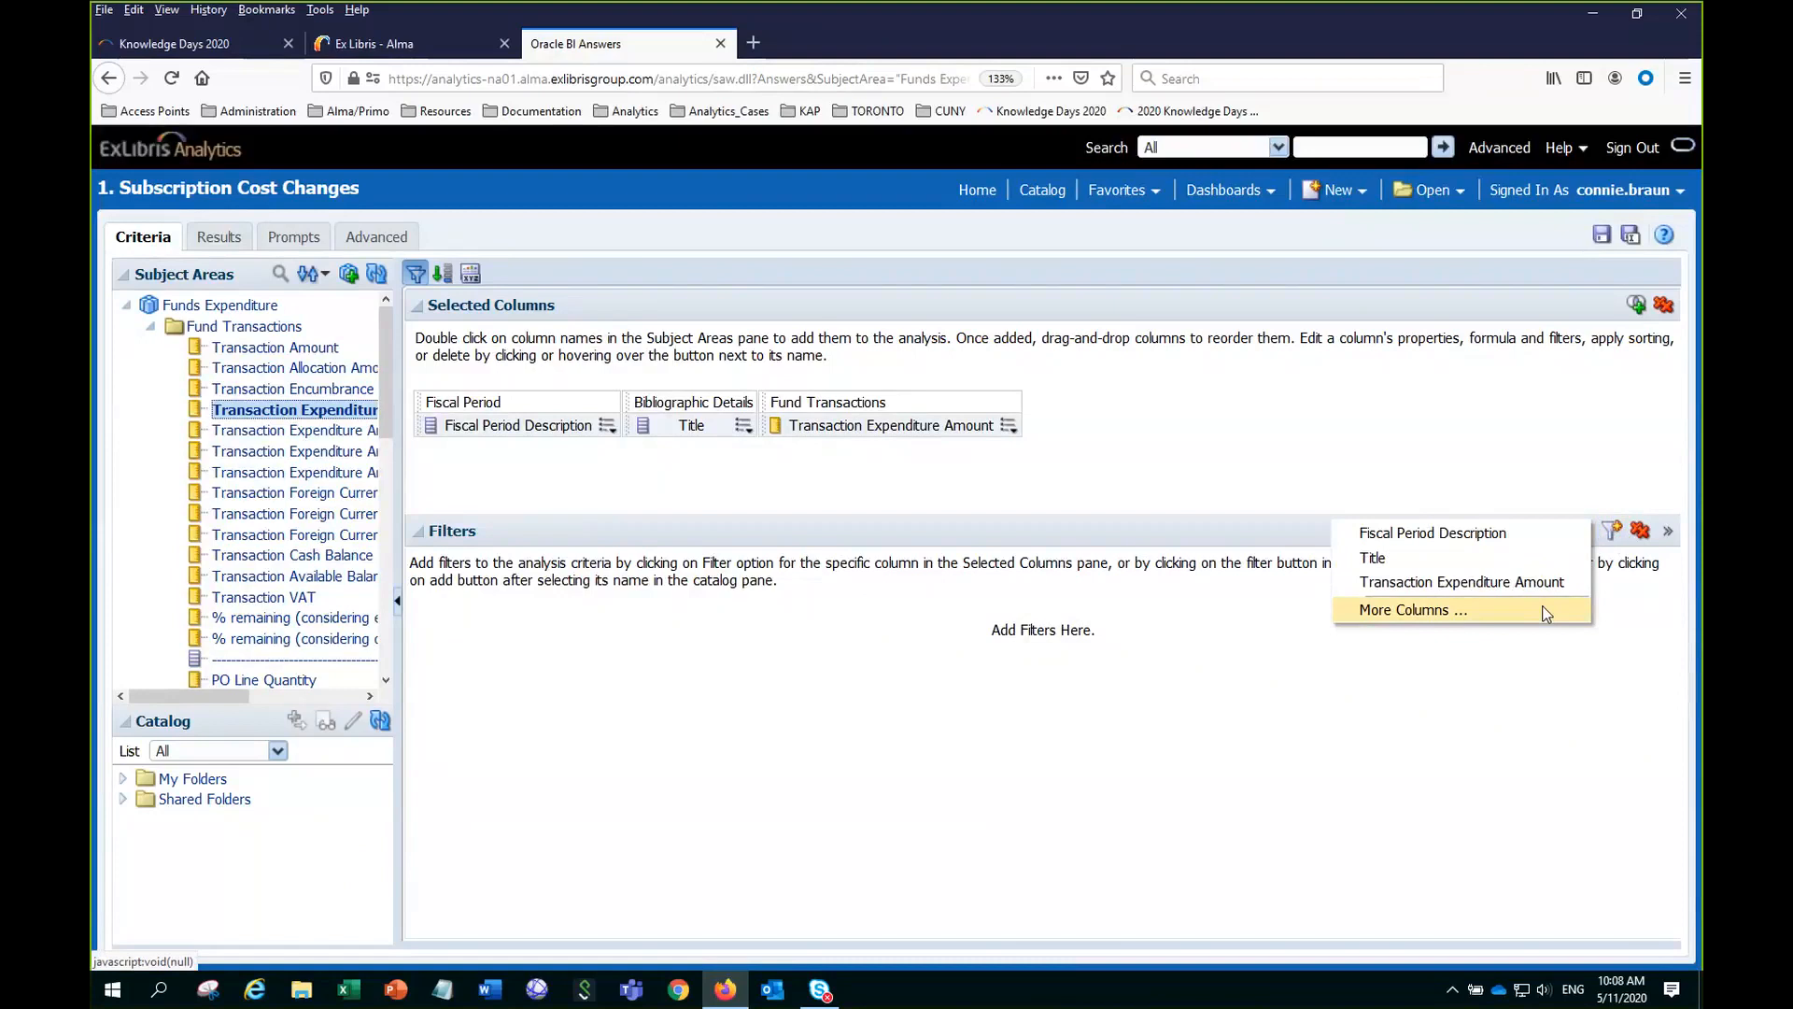
pyautogui.click(1396, 610)
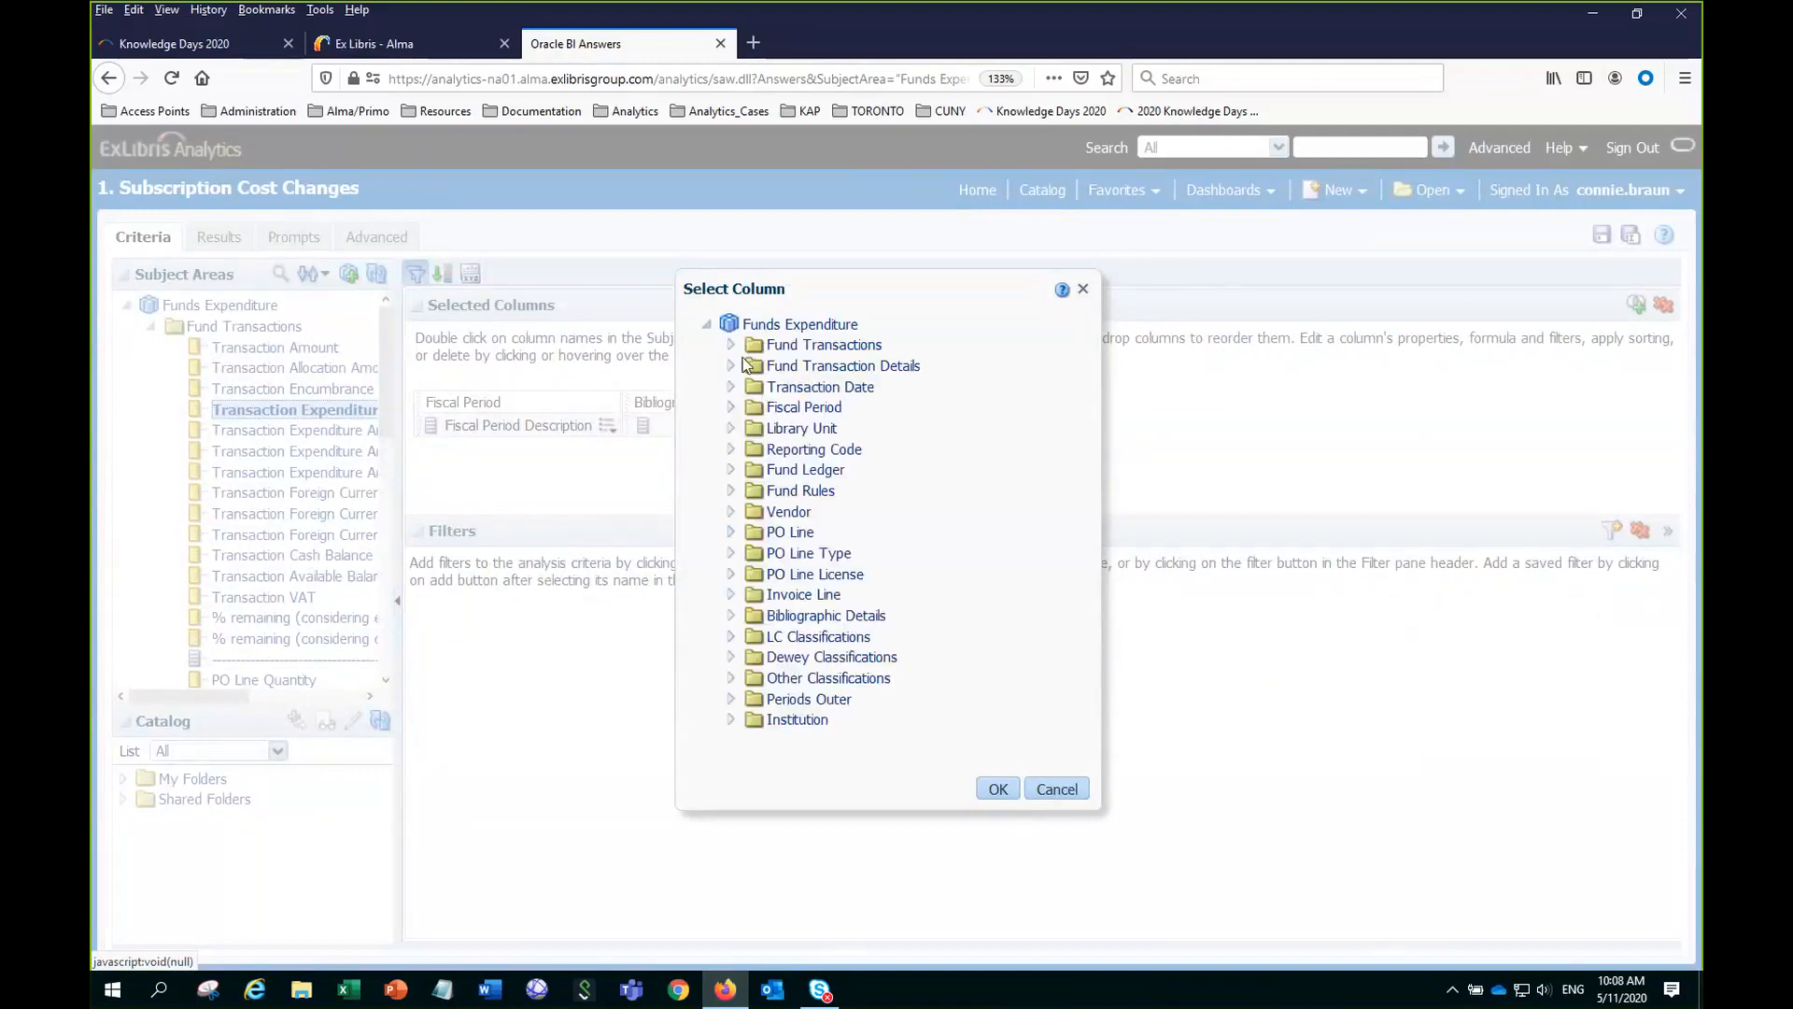
pyautogui.click(731, 557)
pyautogui.click(838, 619)
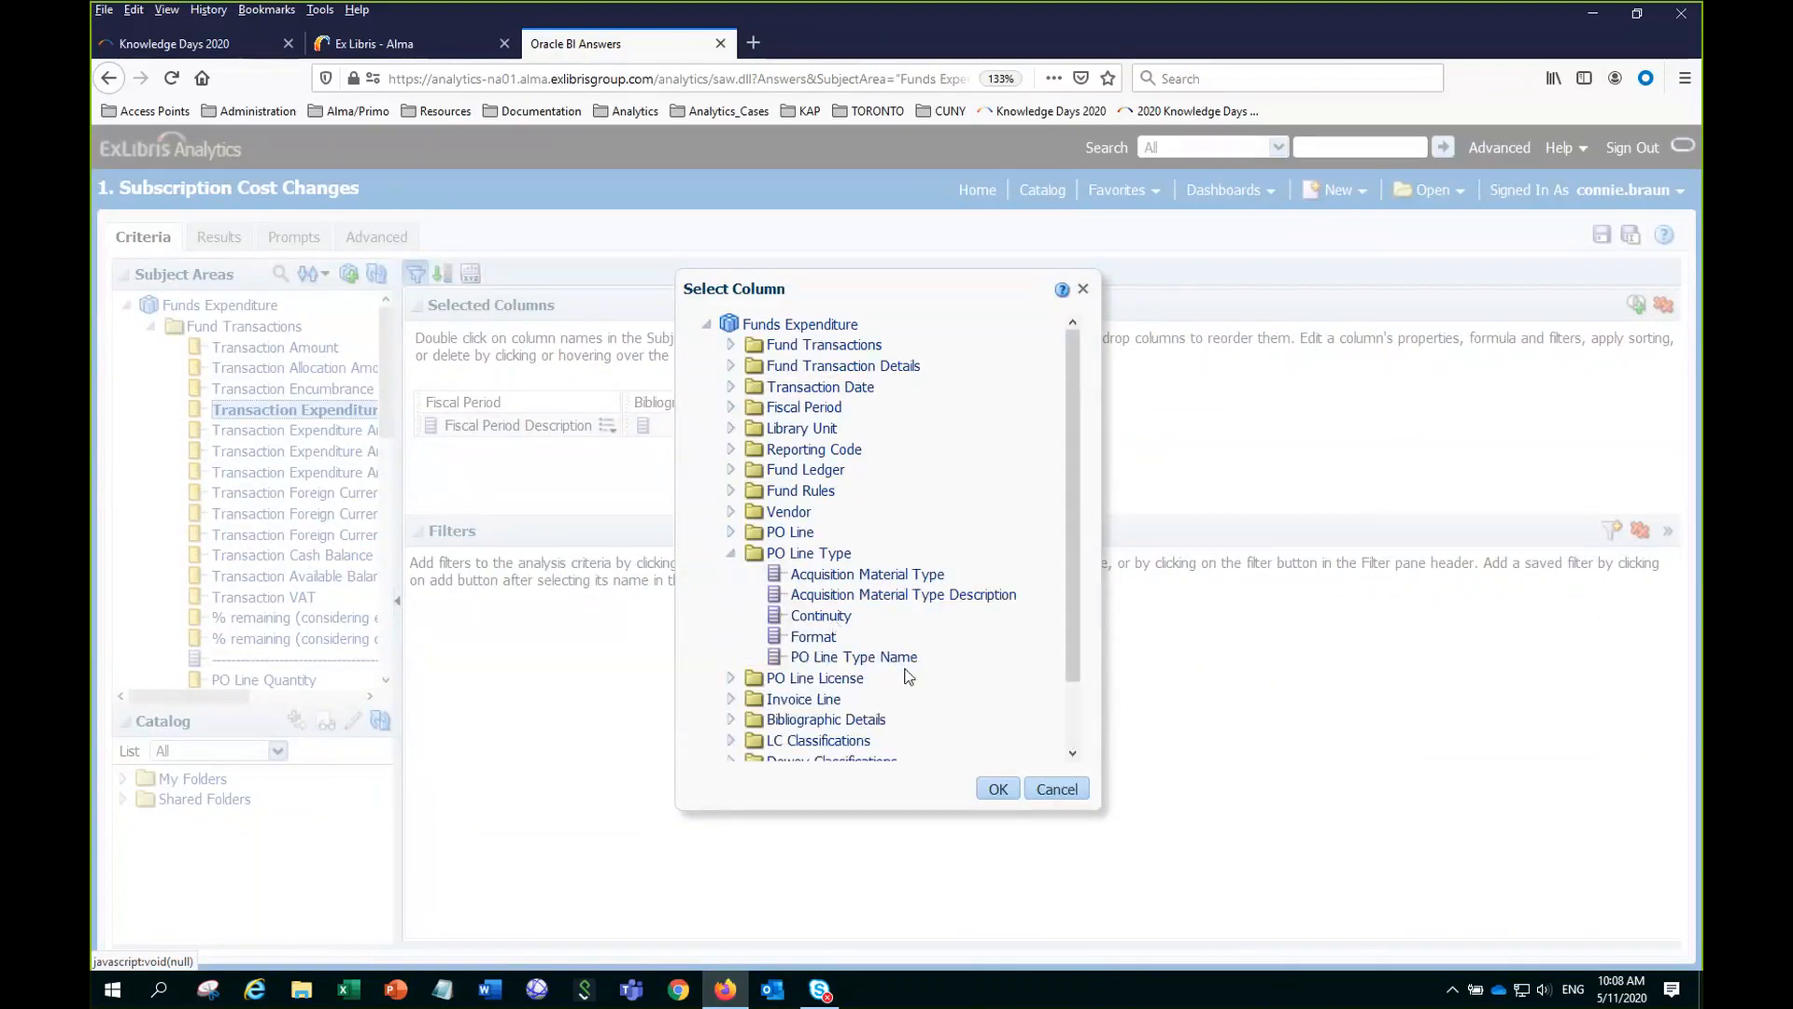
pyautogui.click(1007, 792)
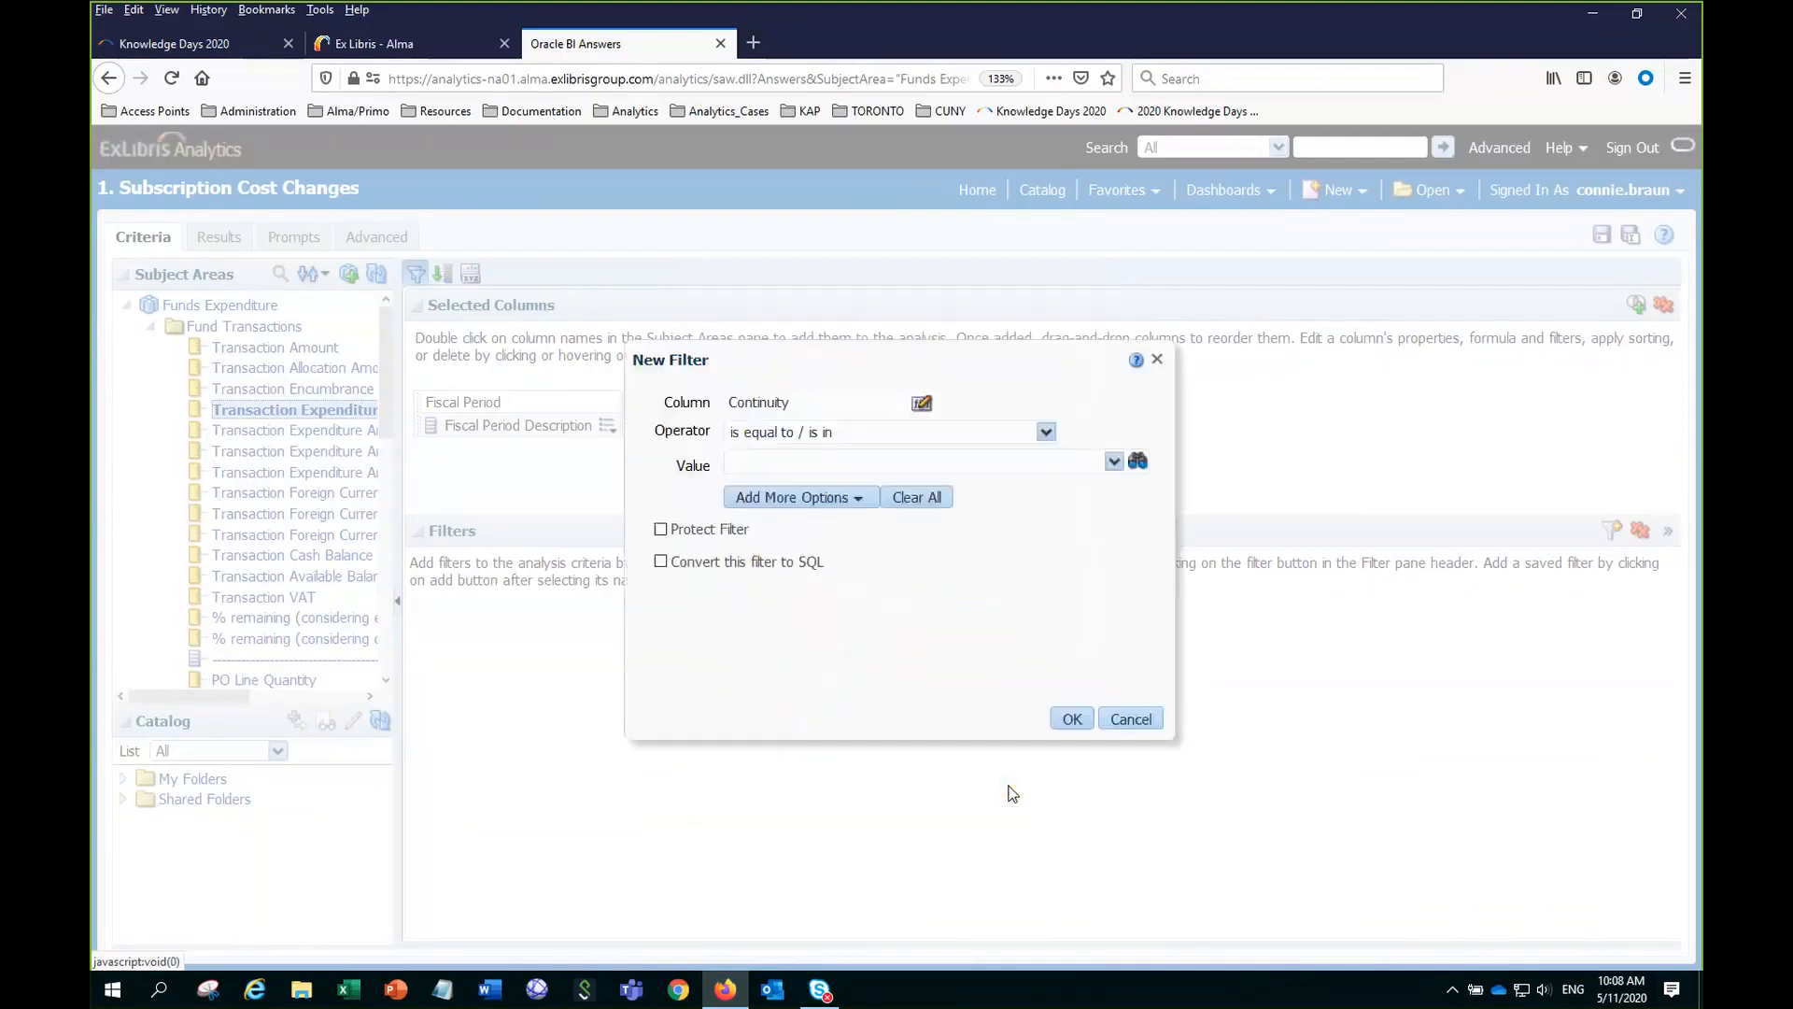
pyautogui.click(1114, 463)
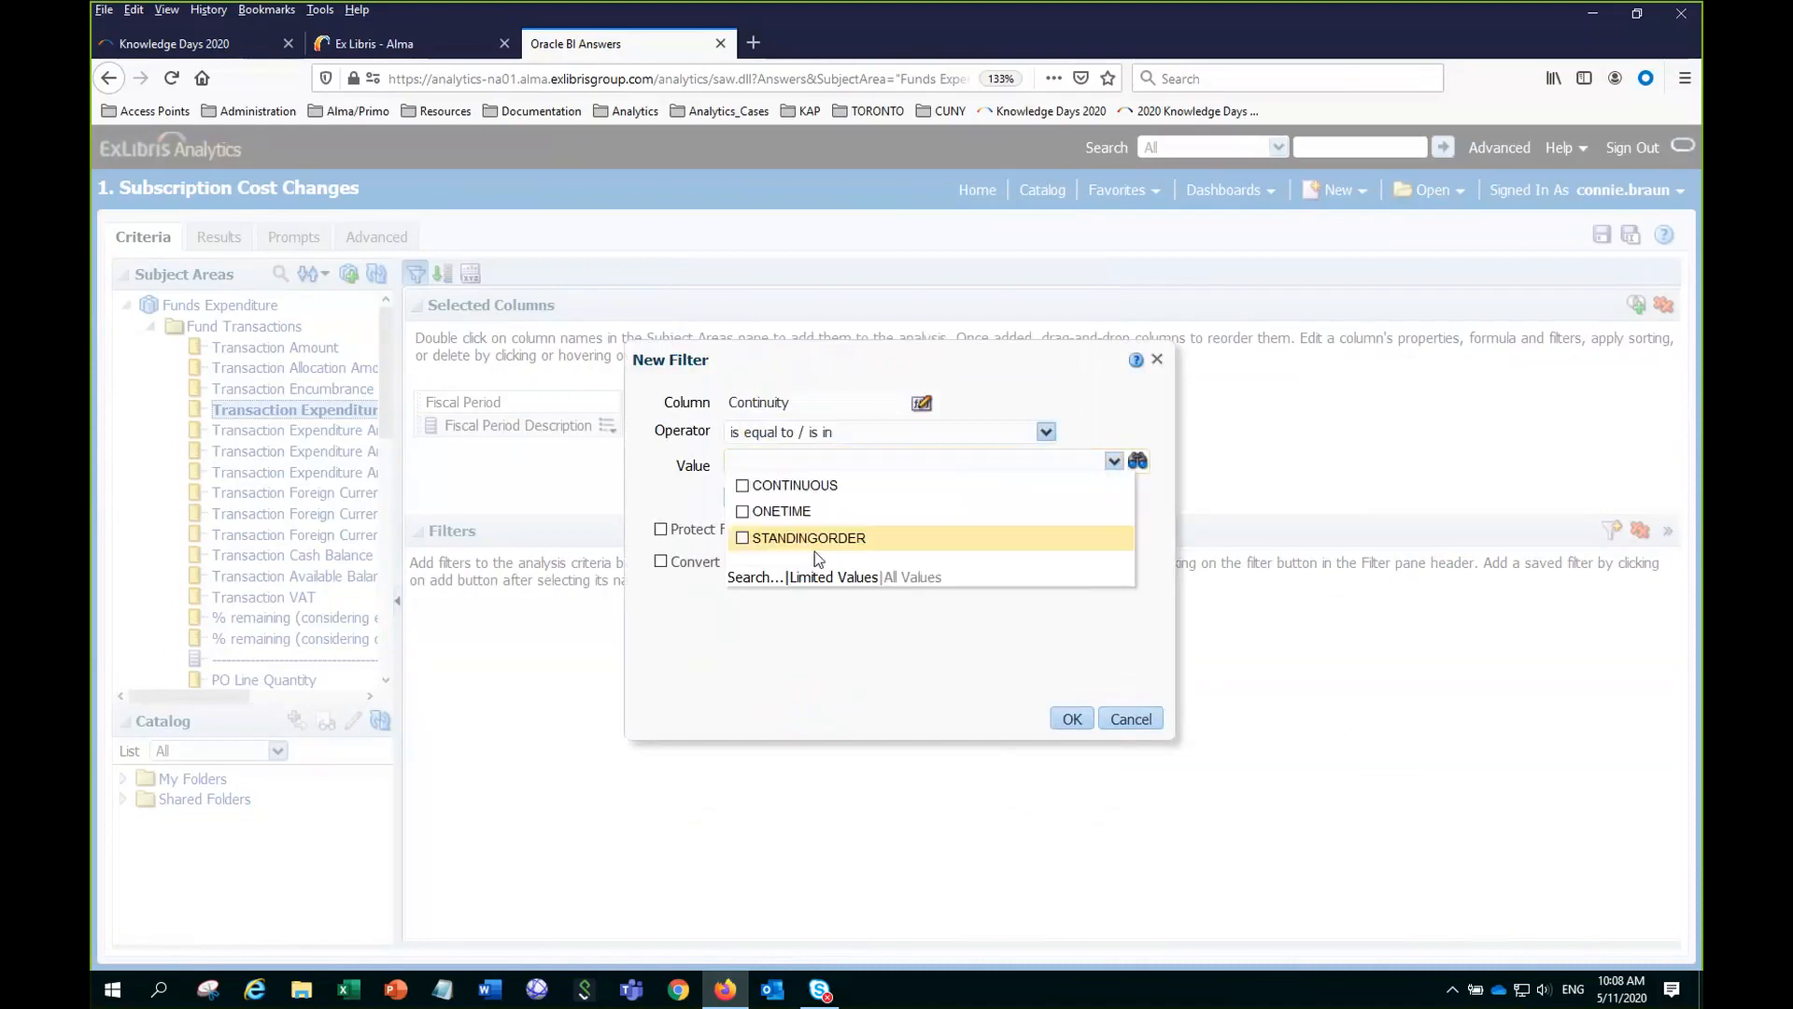
pyautogui.click(742, 487)
pyautogui.click(1034, 665)
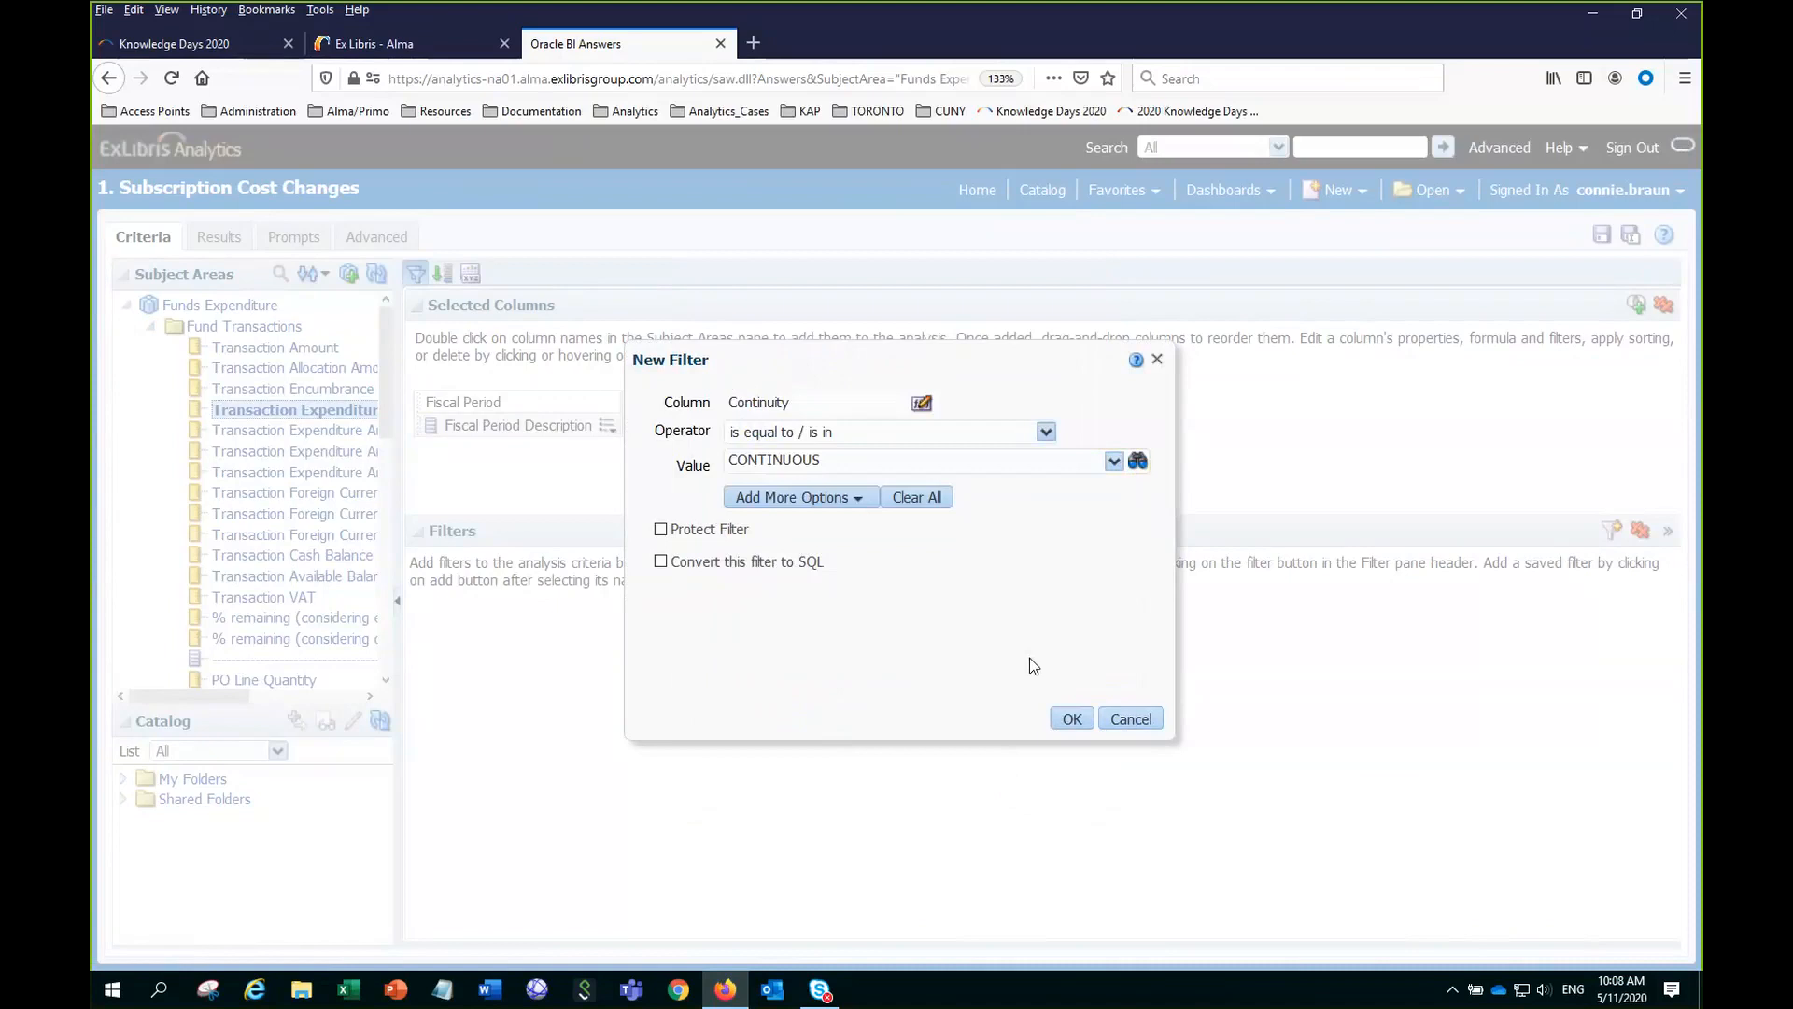
pyautogui.click(1071, 719)
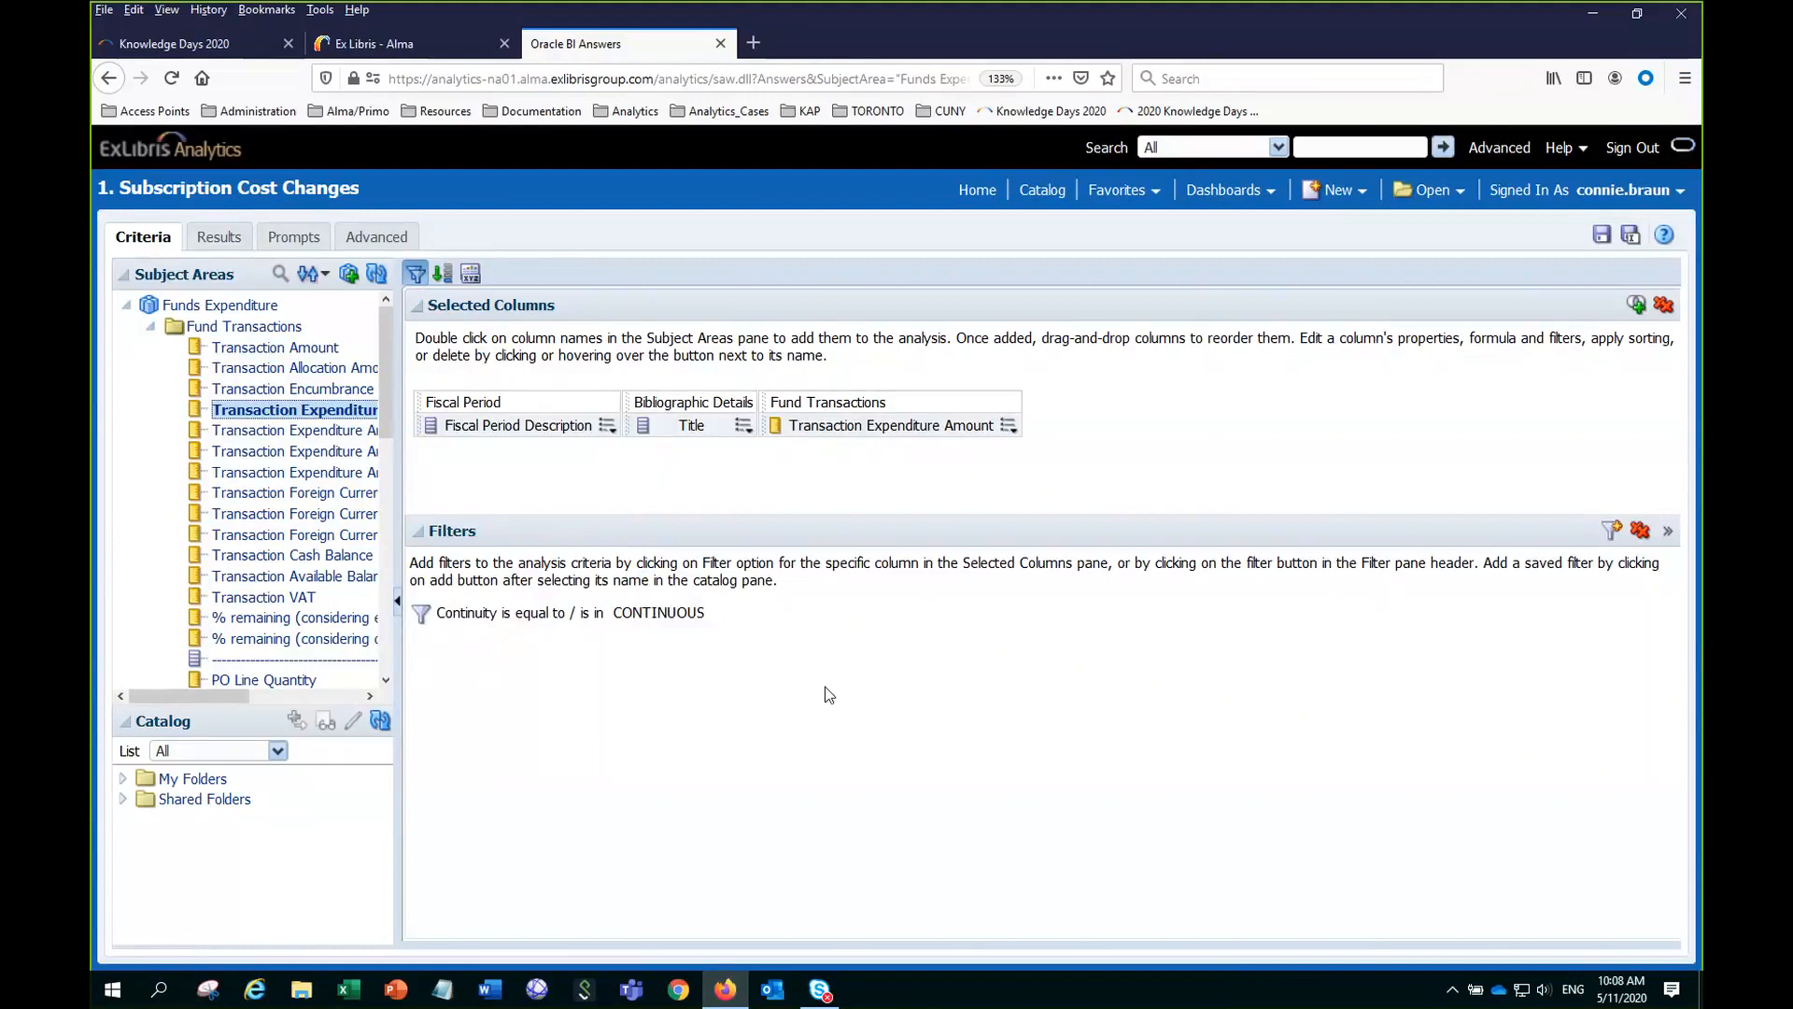
# Filter the Fiscal Period Description column to FY2019 and FY2020 with the is equal to / is in operator.
pyautogui.click(608, 426)
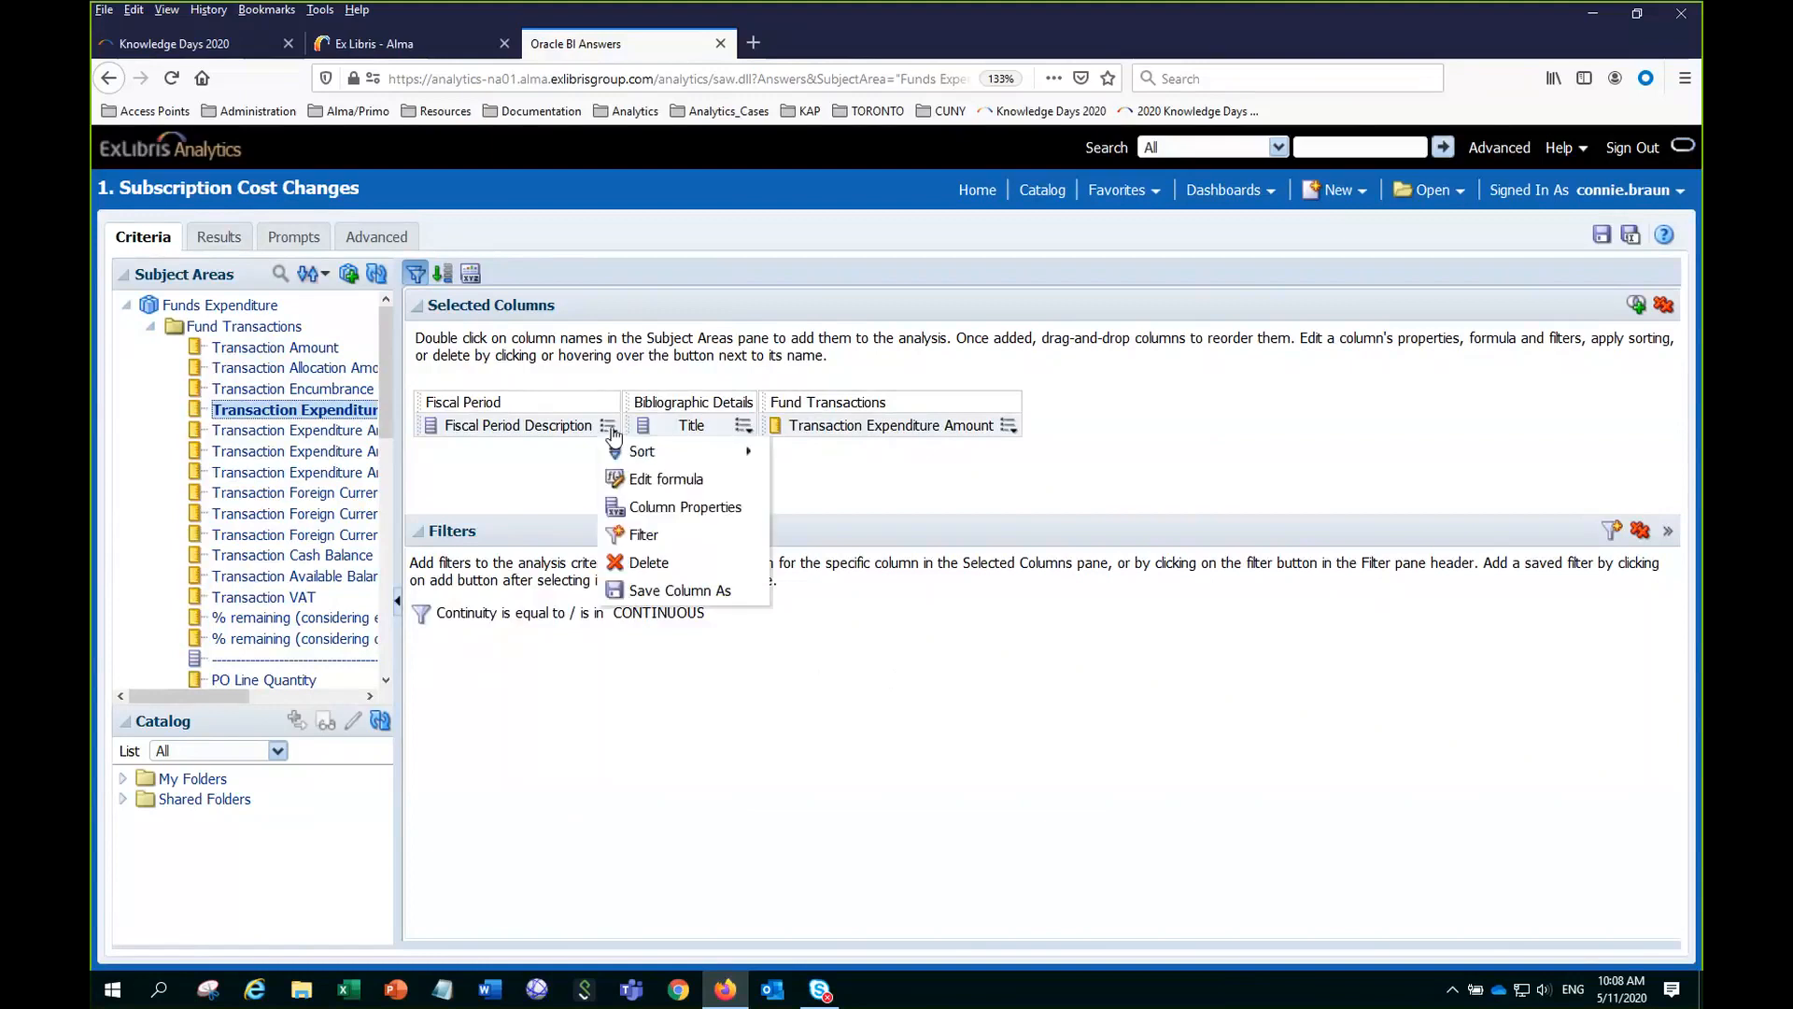
pyautogui.click(658, 541)
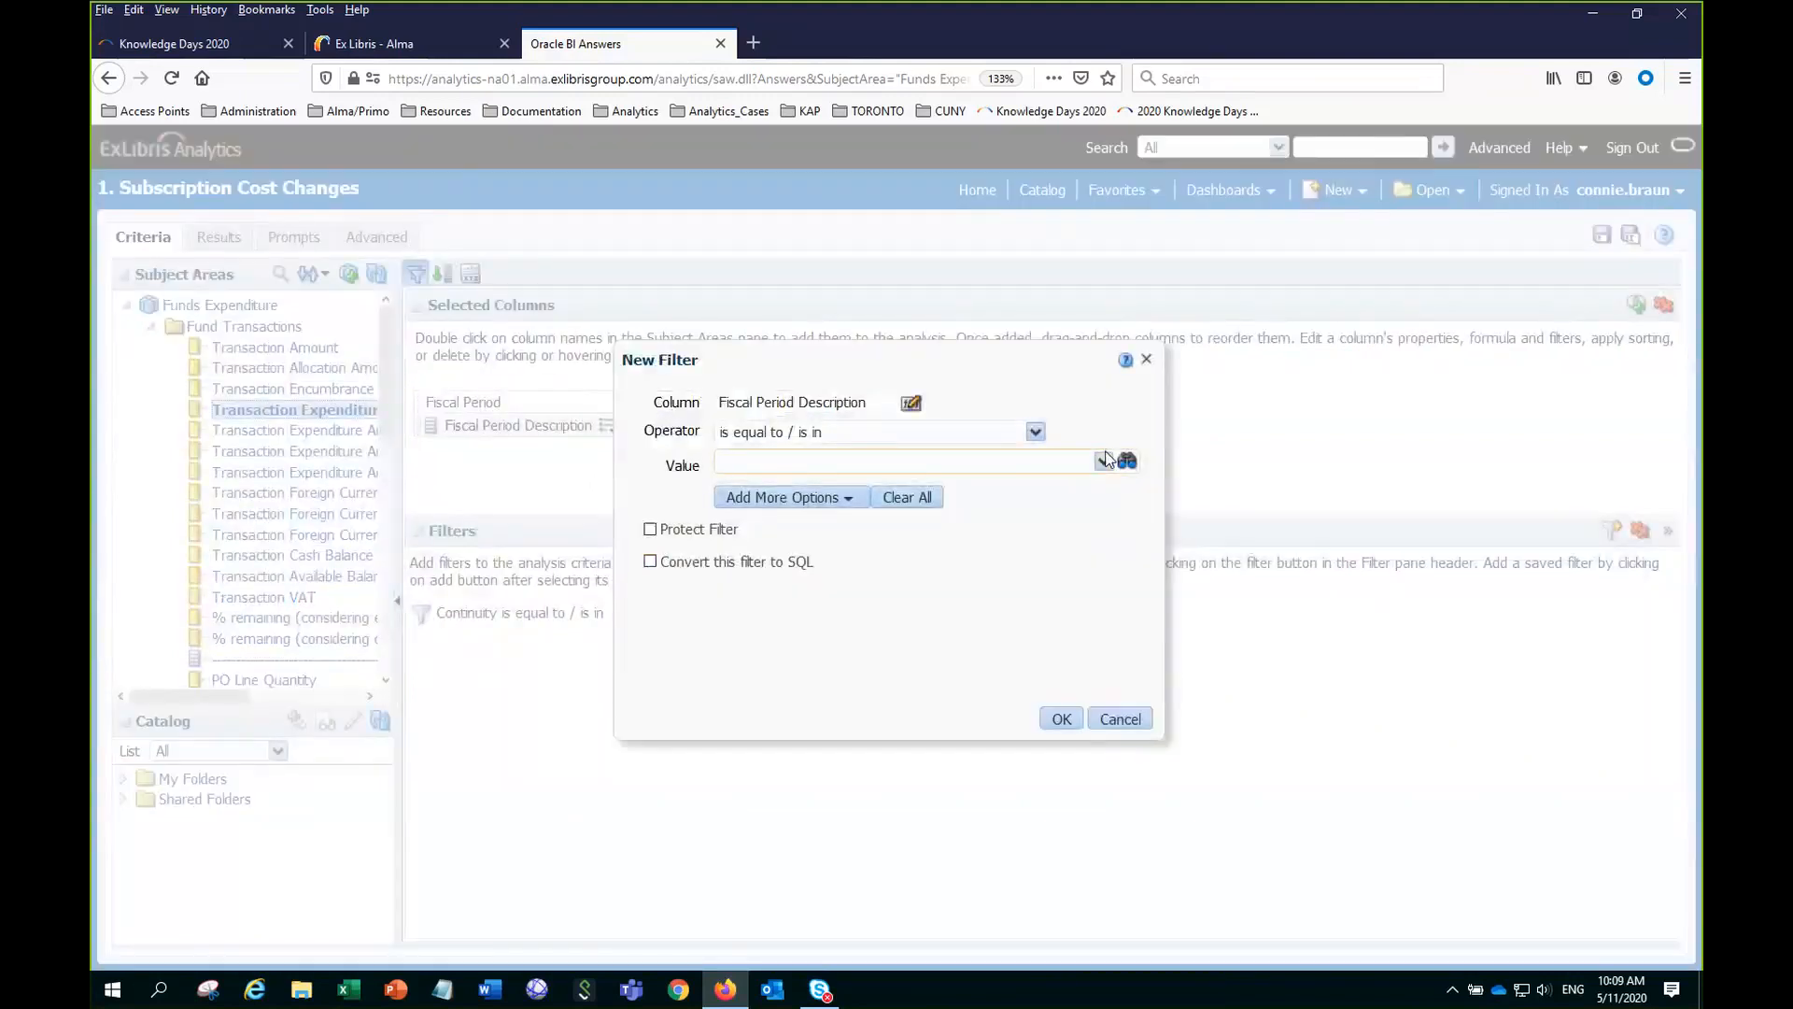
pyautogui.click(1106, 465)
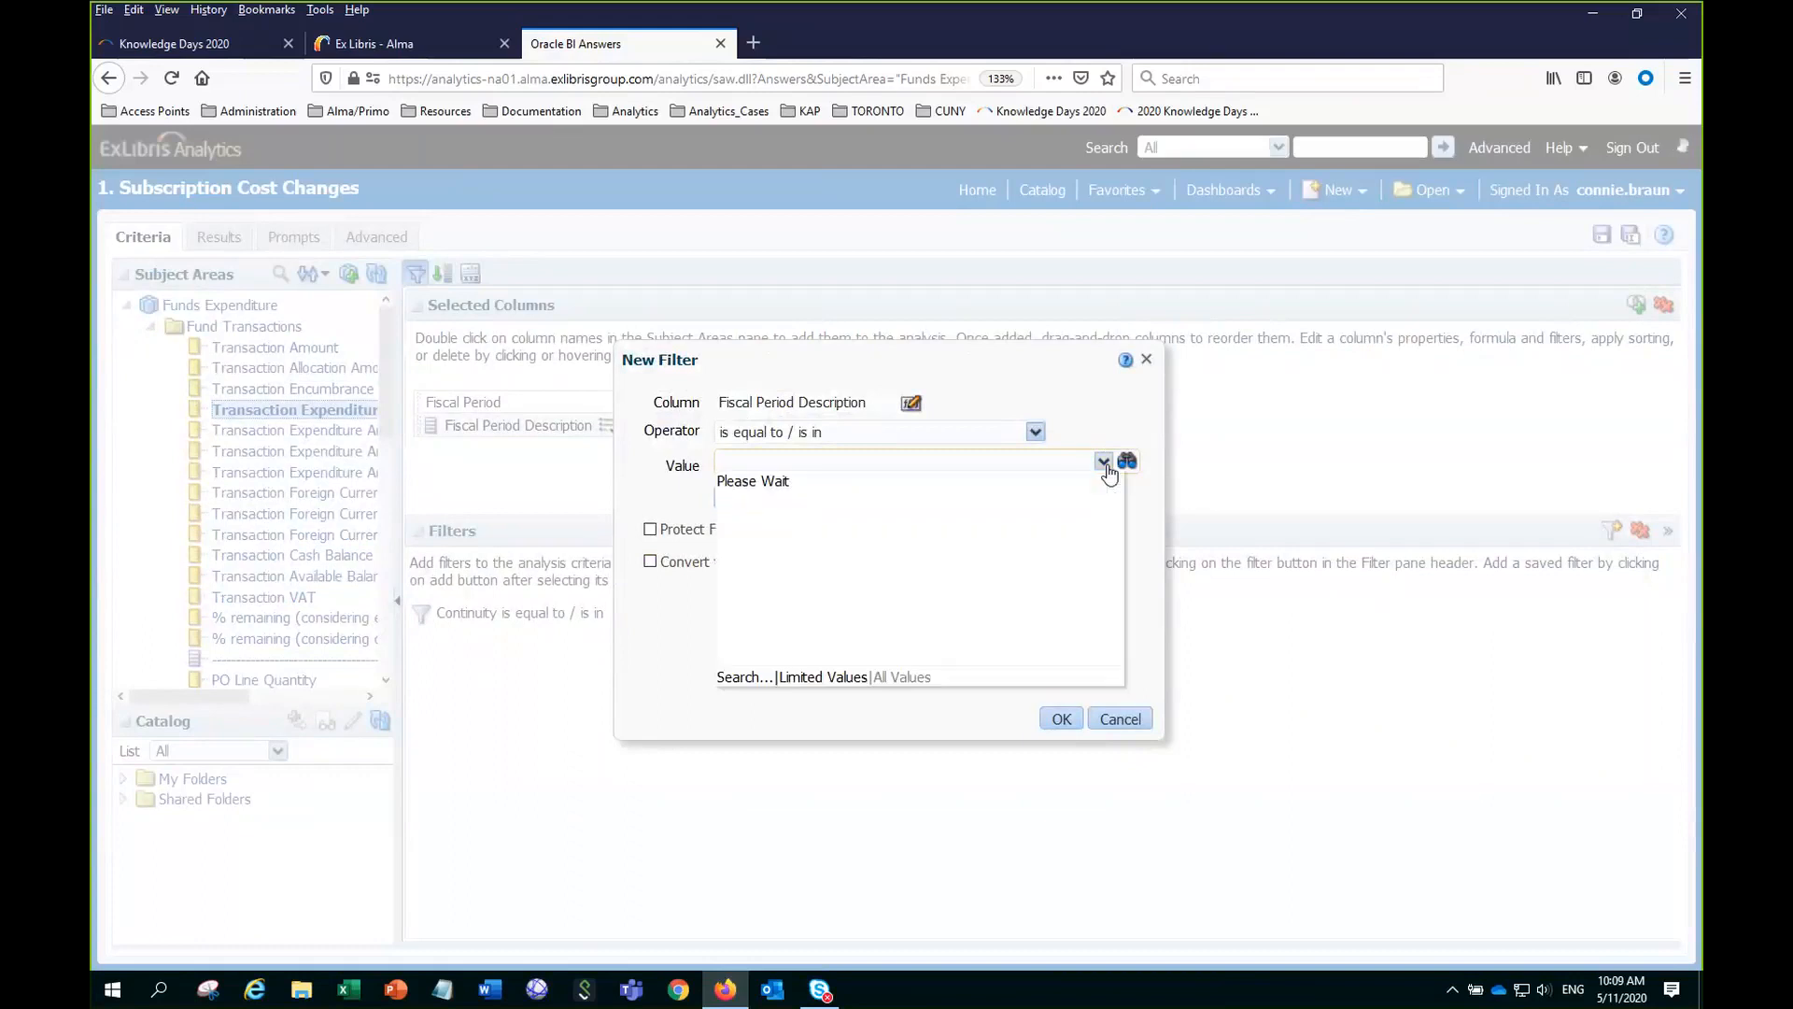
pyautogui.moveTo(1116, 514); pyautogui.dragTo(1069, 641)
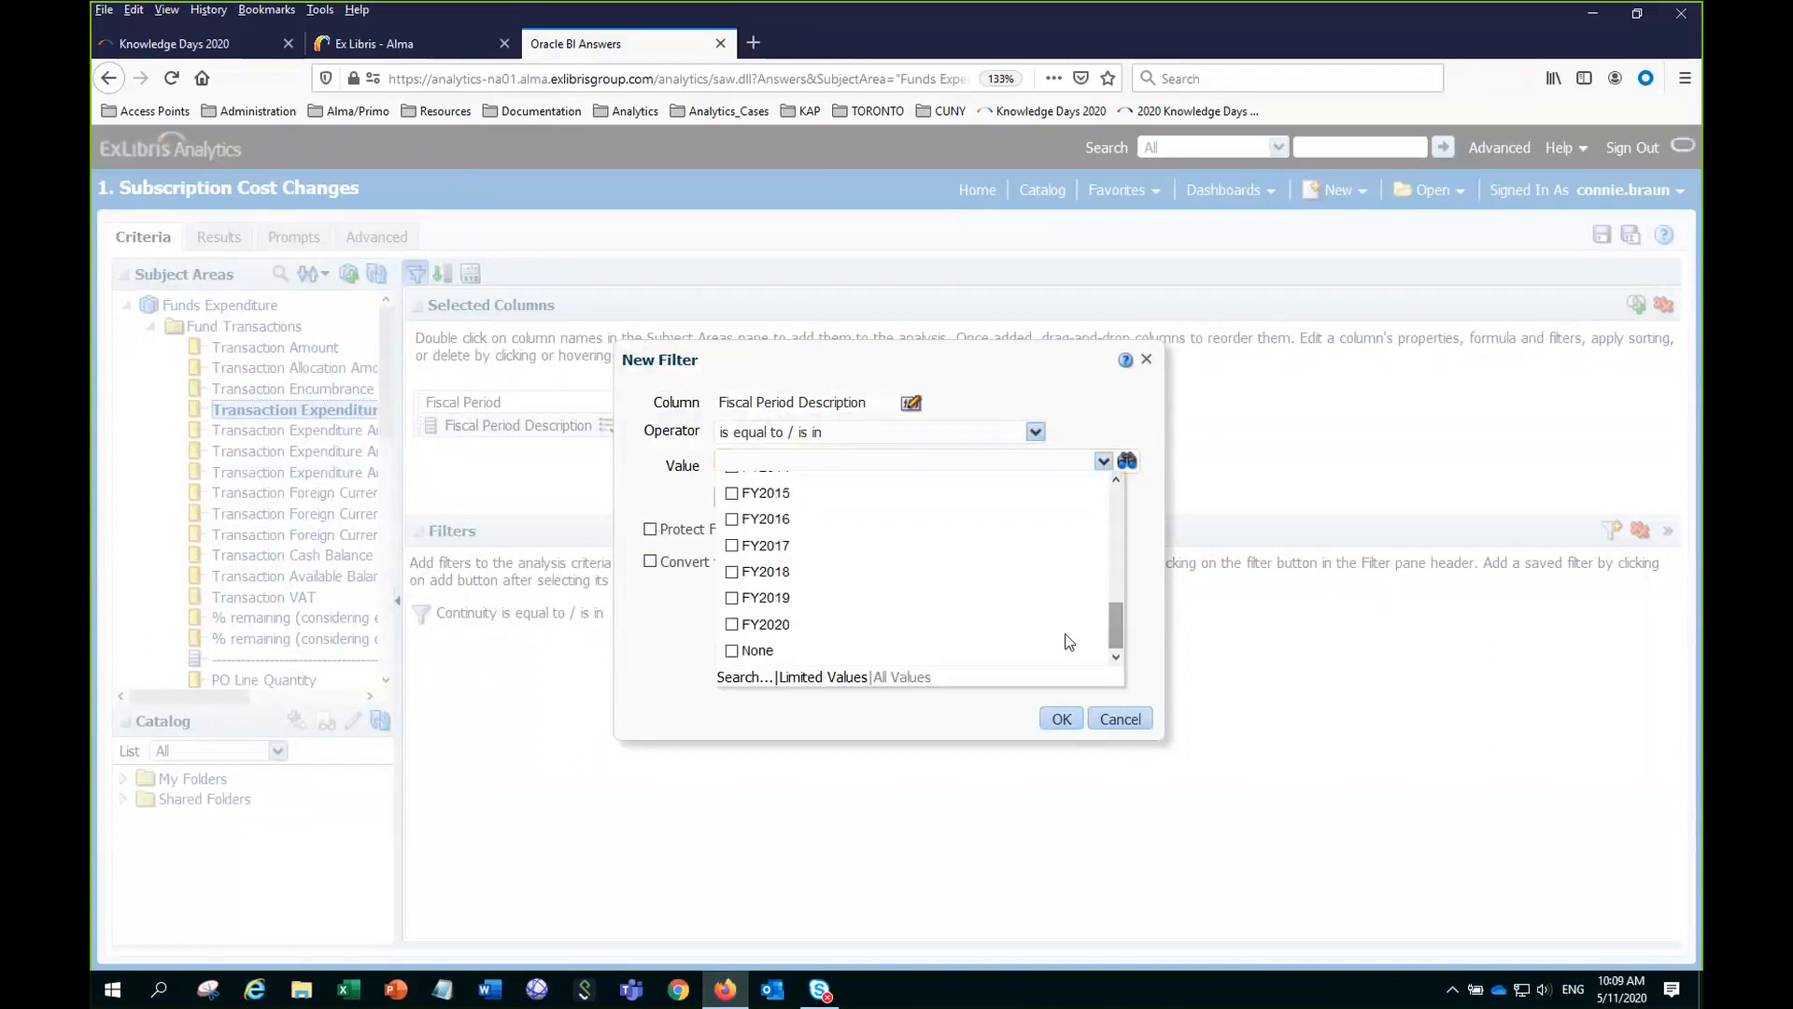
pyautogui.click(733, 625)
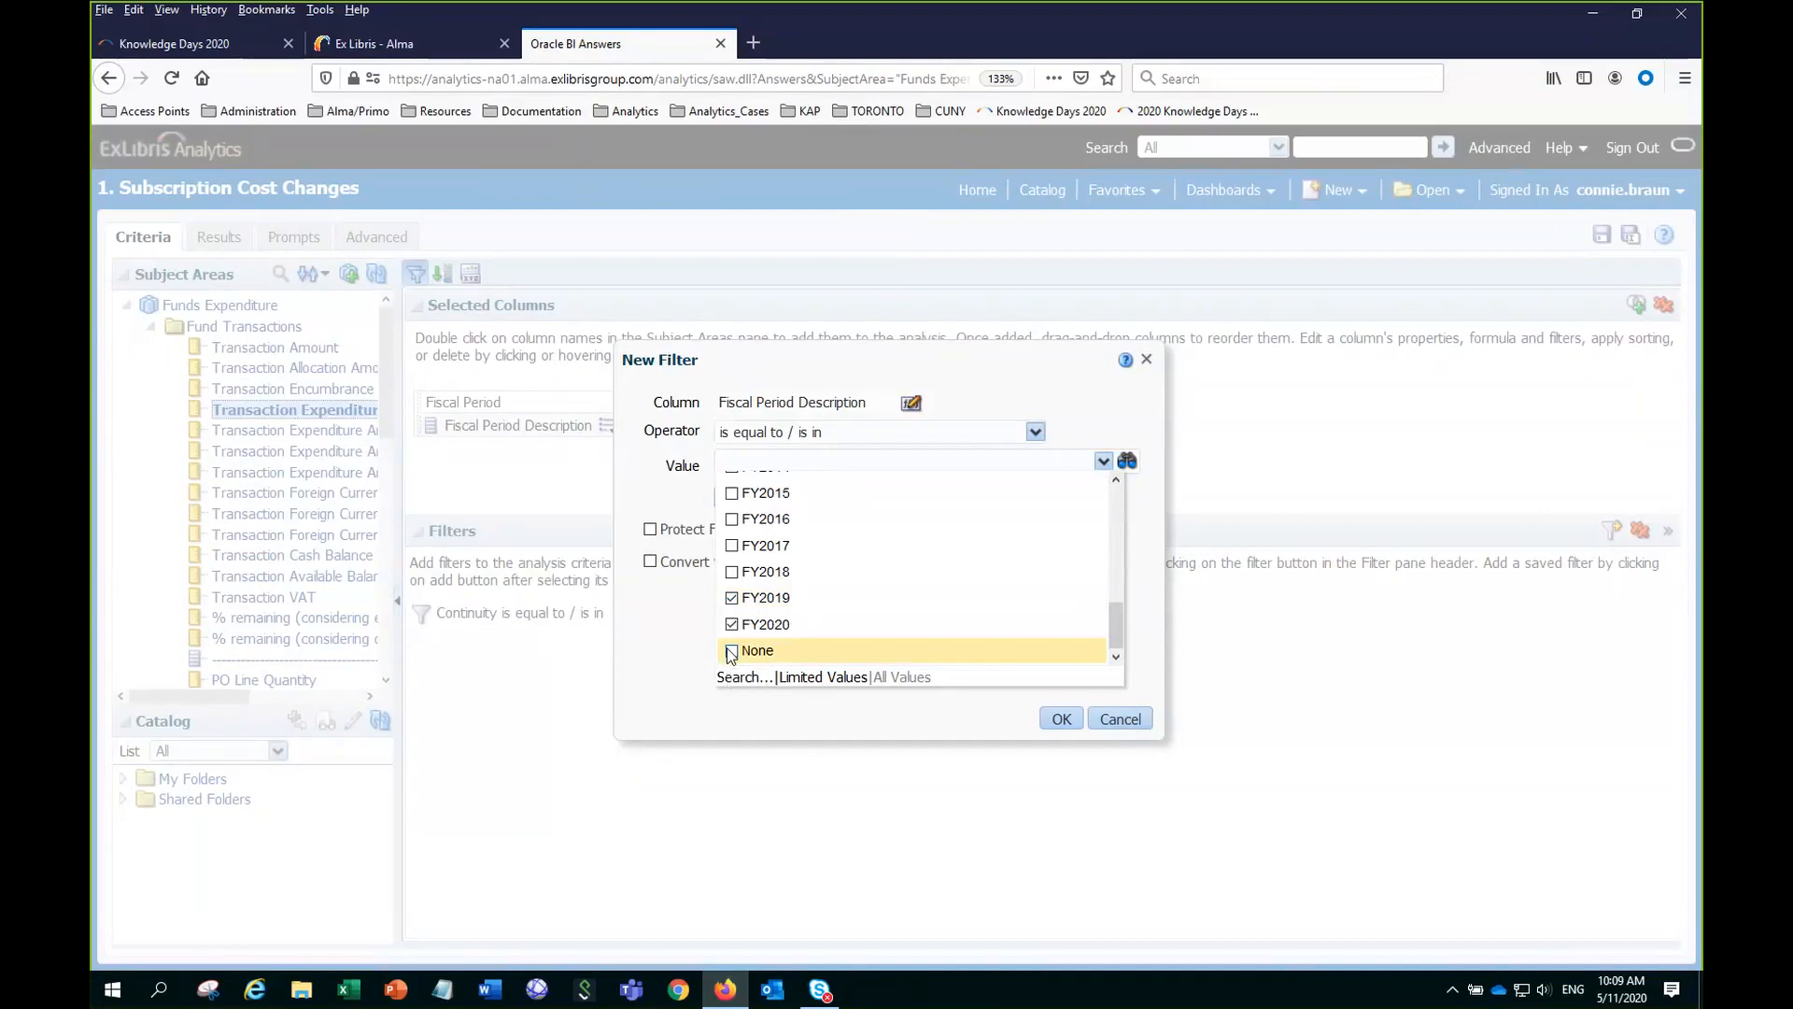
pyautogui.click(643, 698)
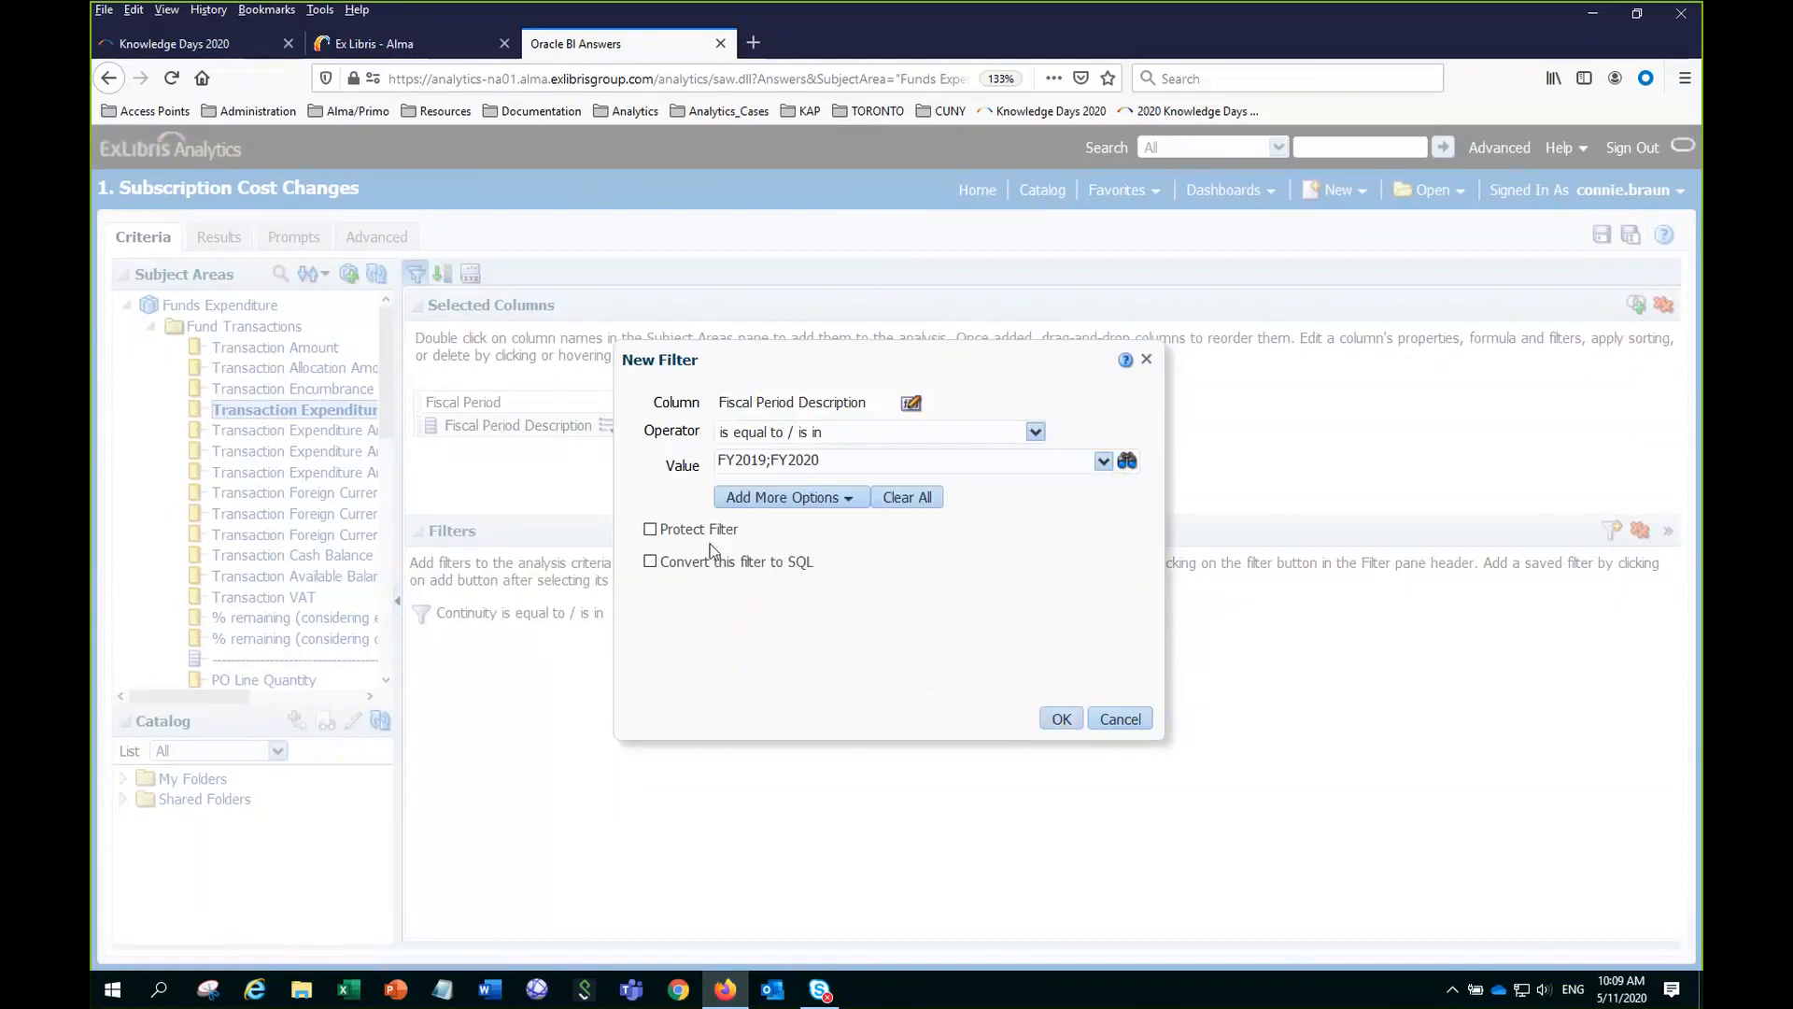
pyautogui.click(1071, 724)
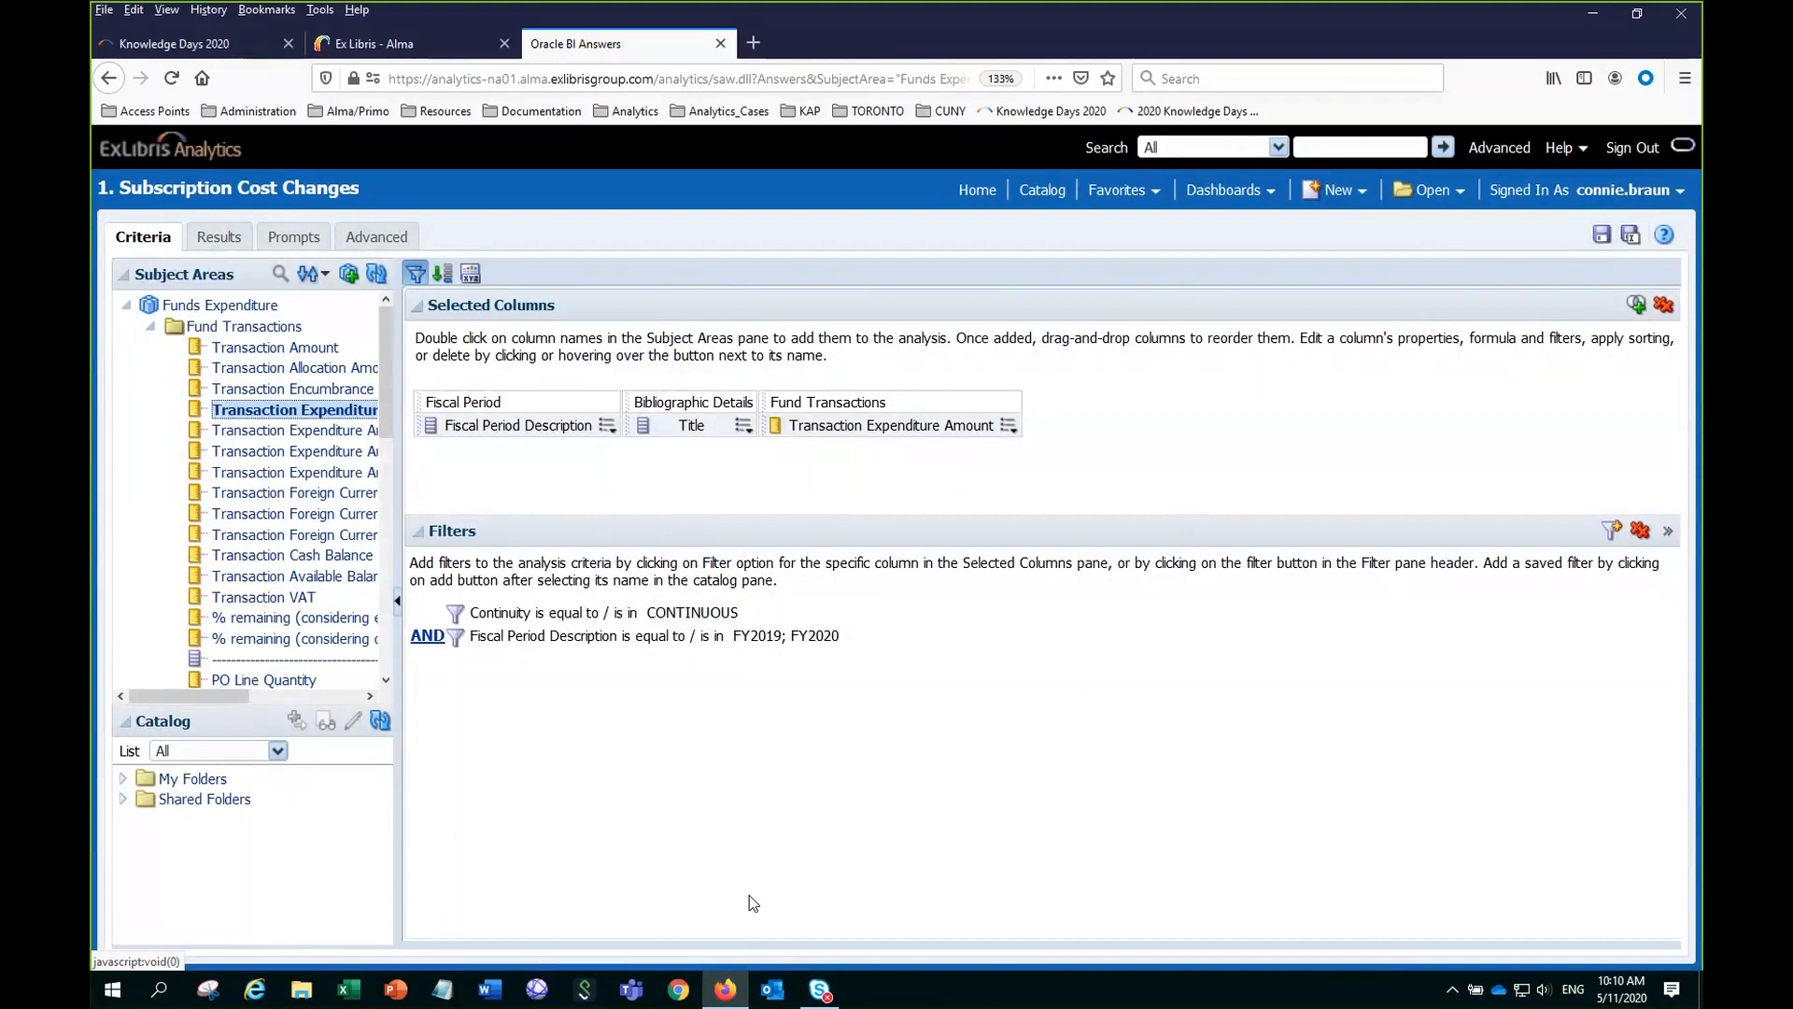
# Add a filter on Status from the PO Line folder, equal to ACTIVE, and save the analysis.
pyautogui.click(1613, 531)
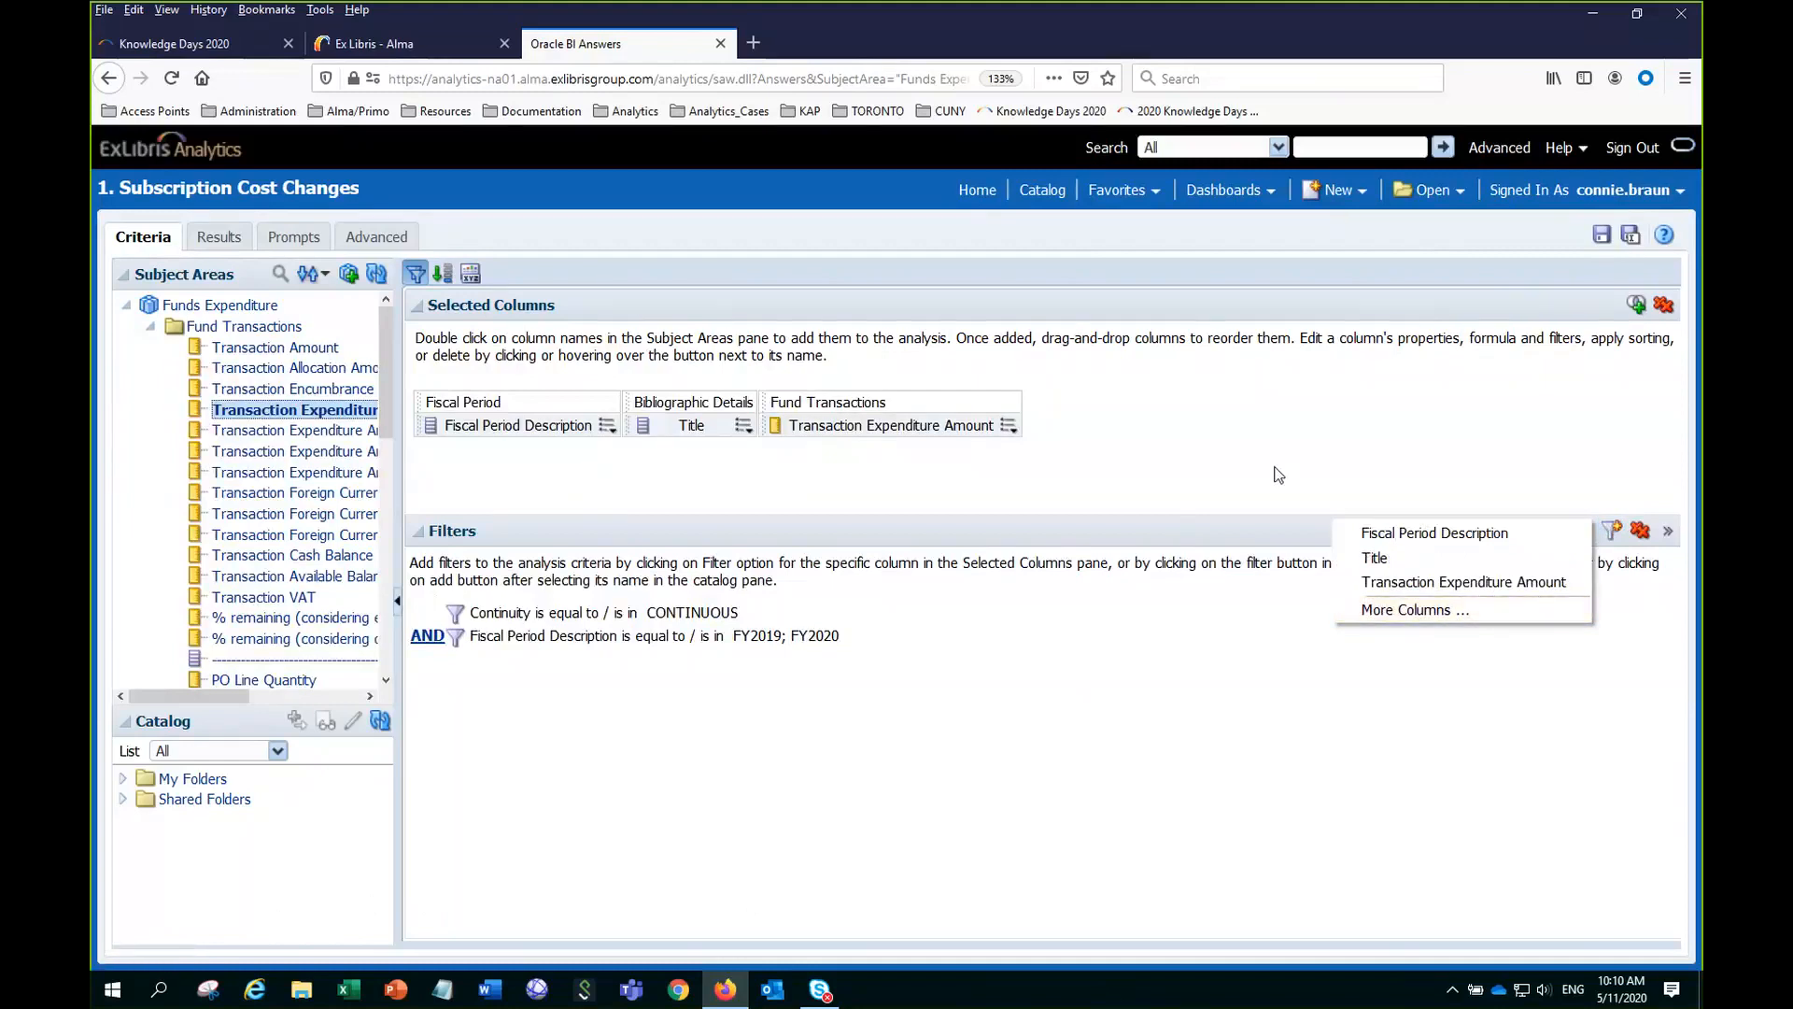
pyautogui.click(1385, 613)
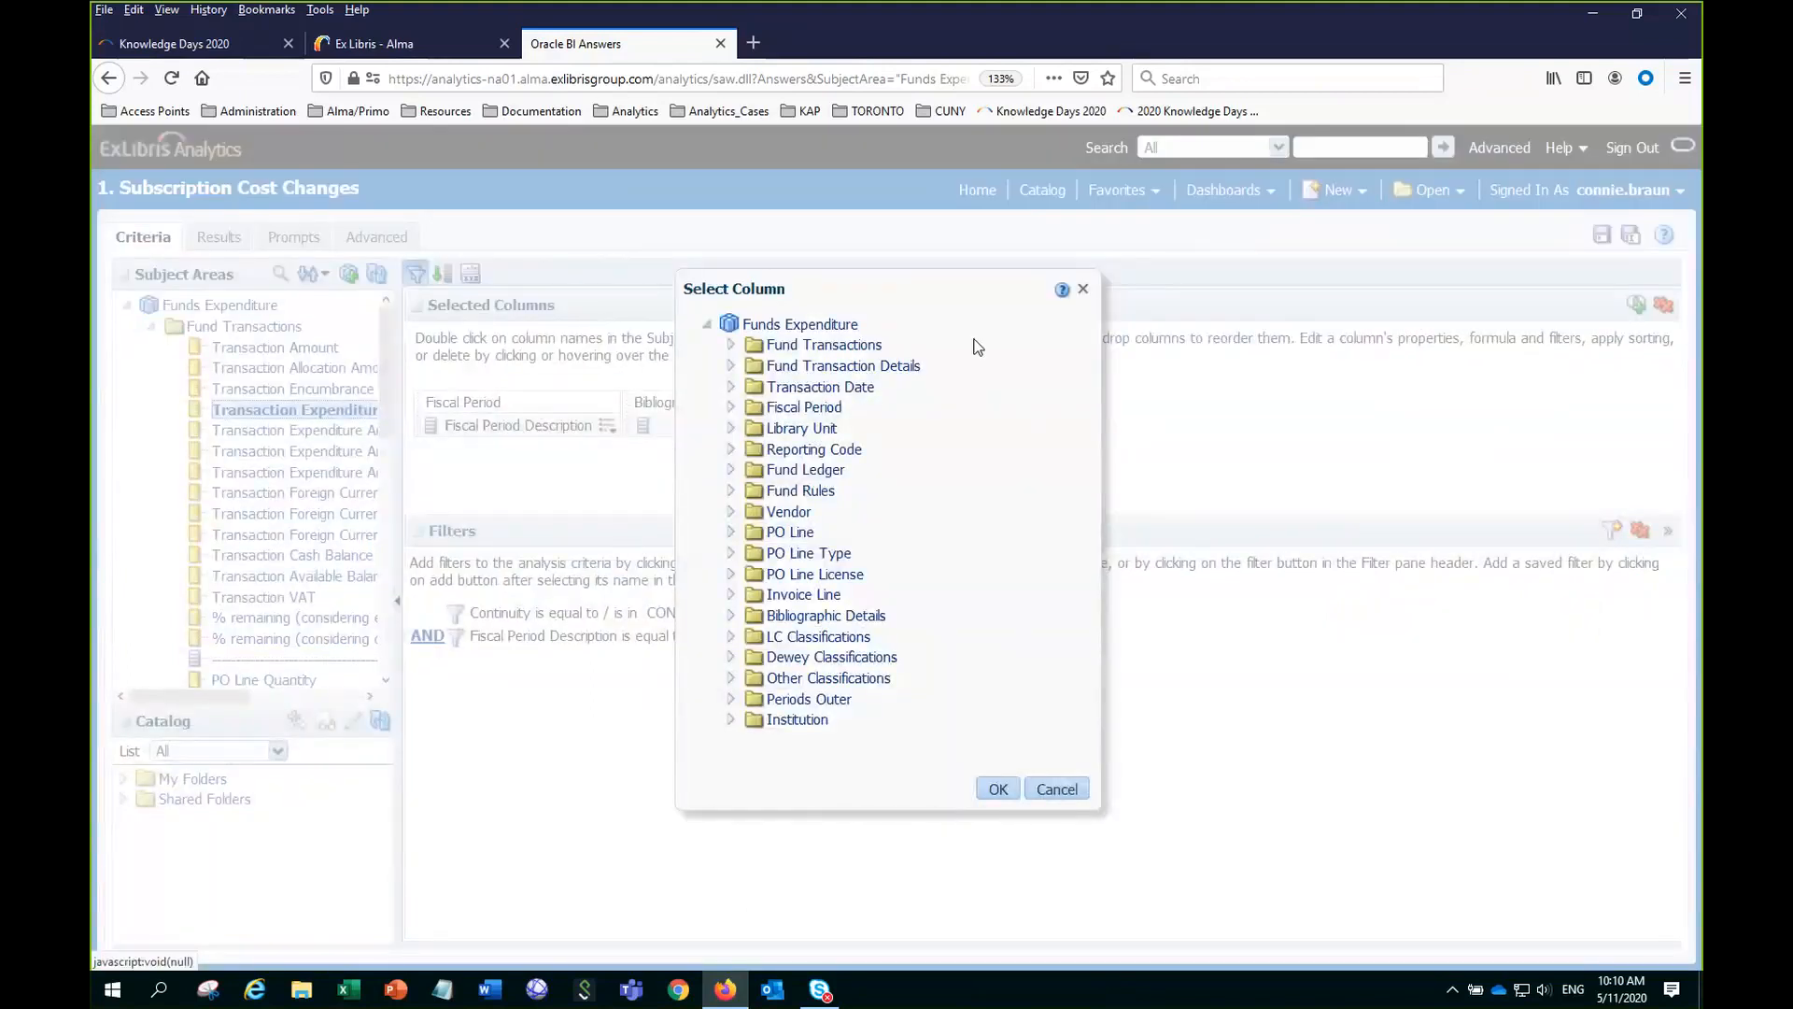
pyautogui.click(730, 533)
pyautogui.scroll(-10, 849, 539)
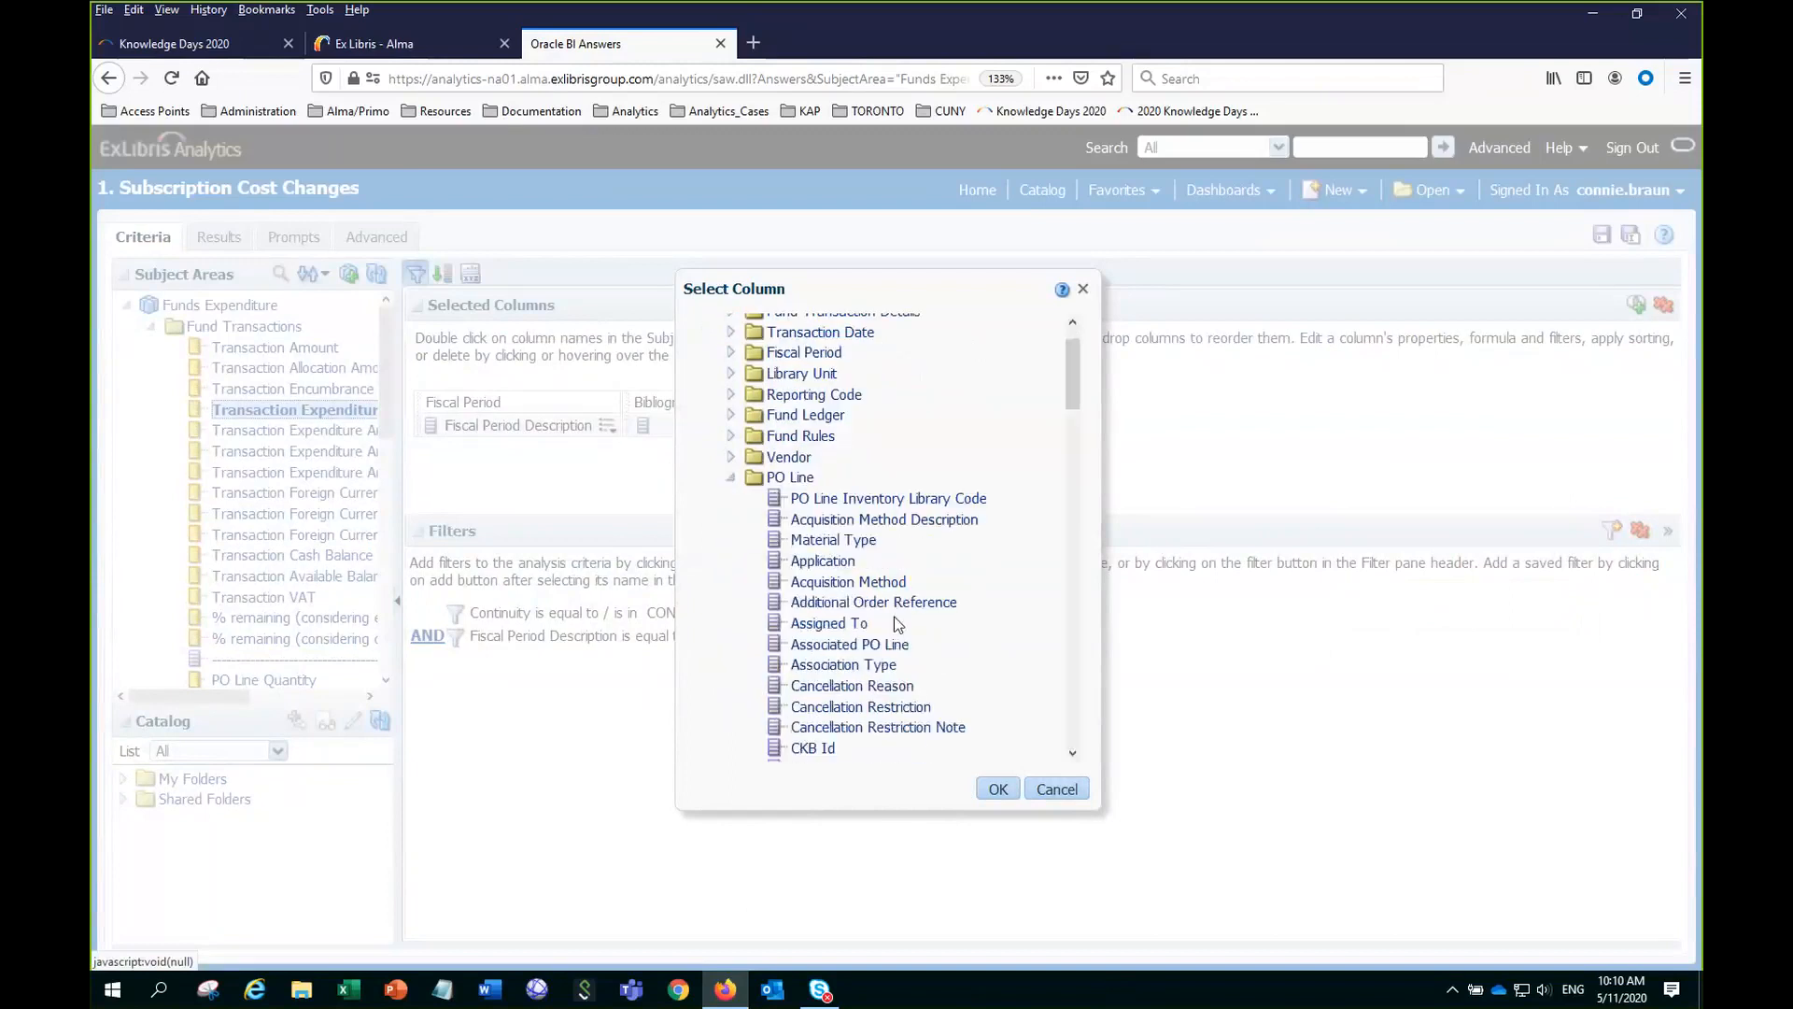
pyautogui.scroll(-12, 898, 638)
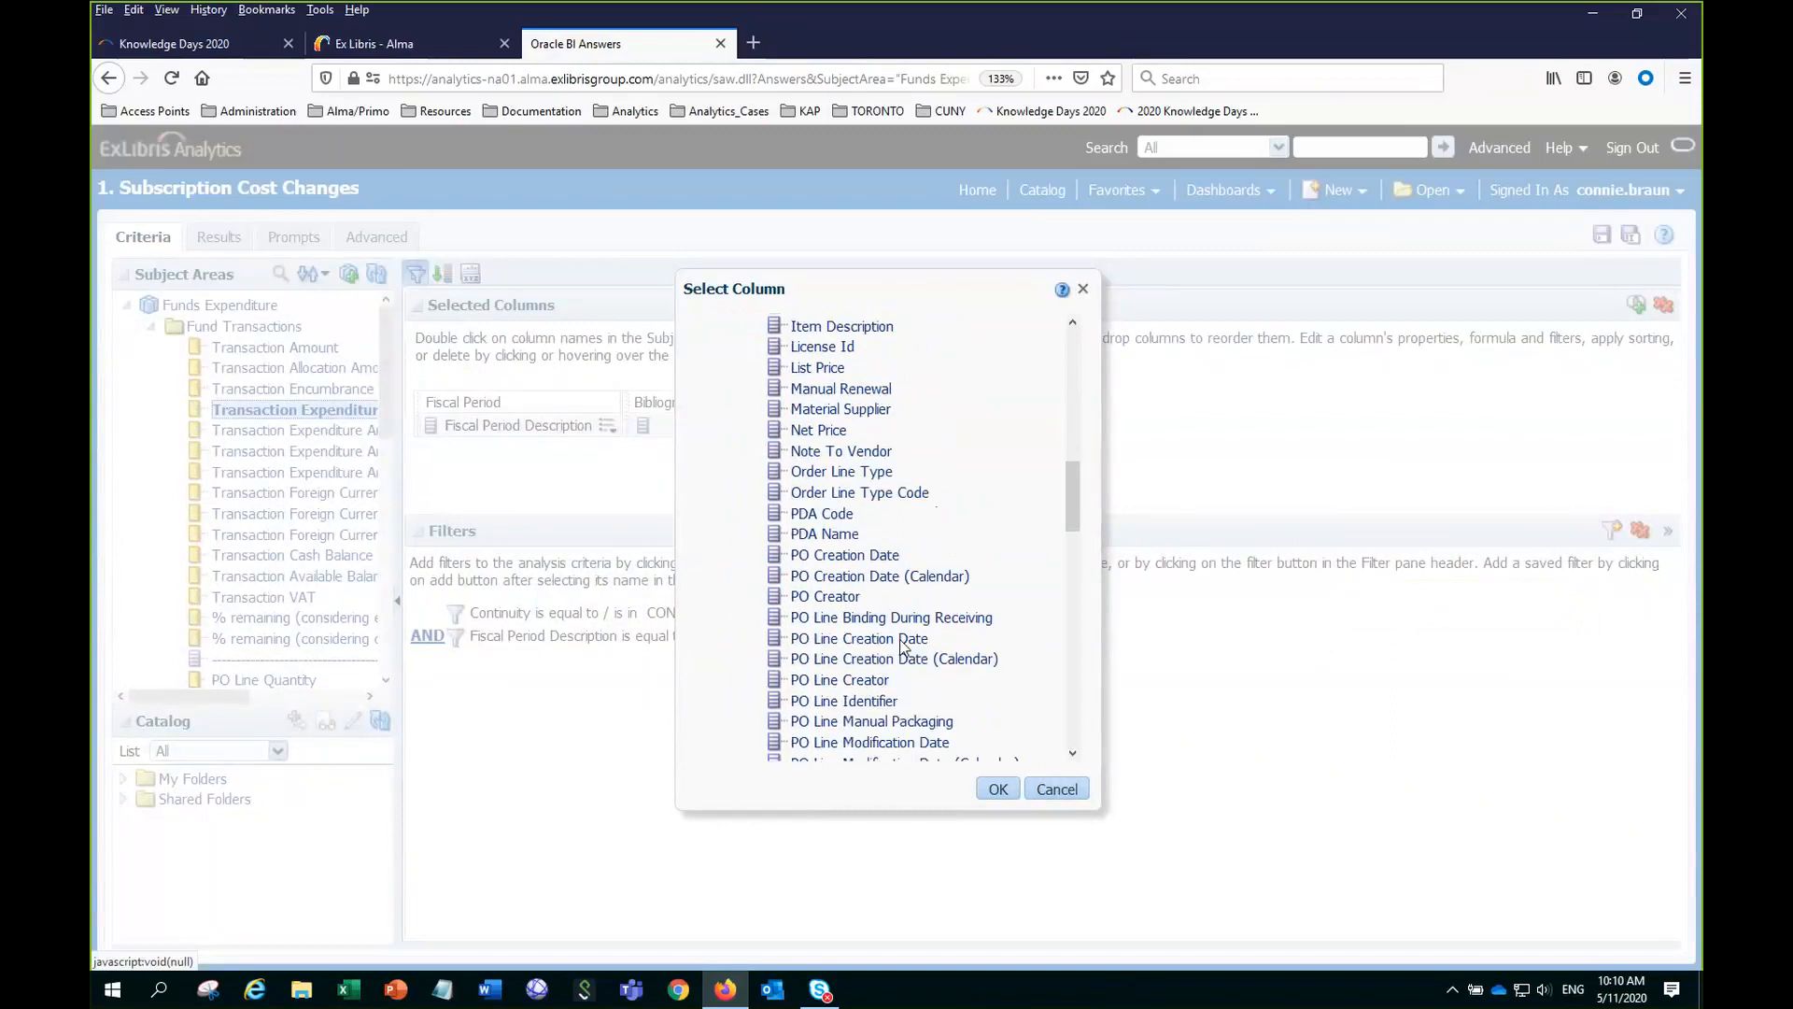
pyautogui.scroll(-10, 913, 653)
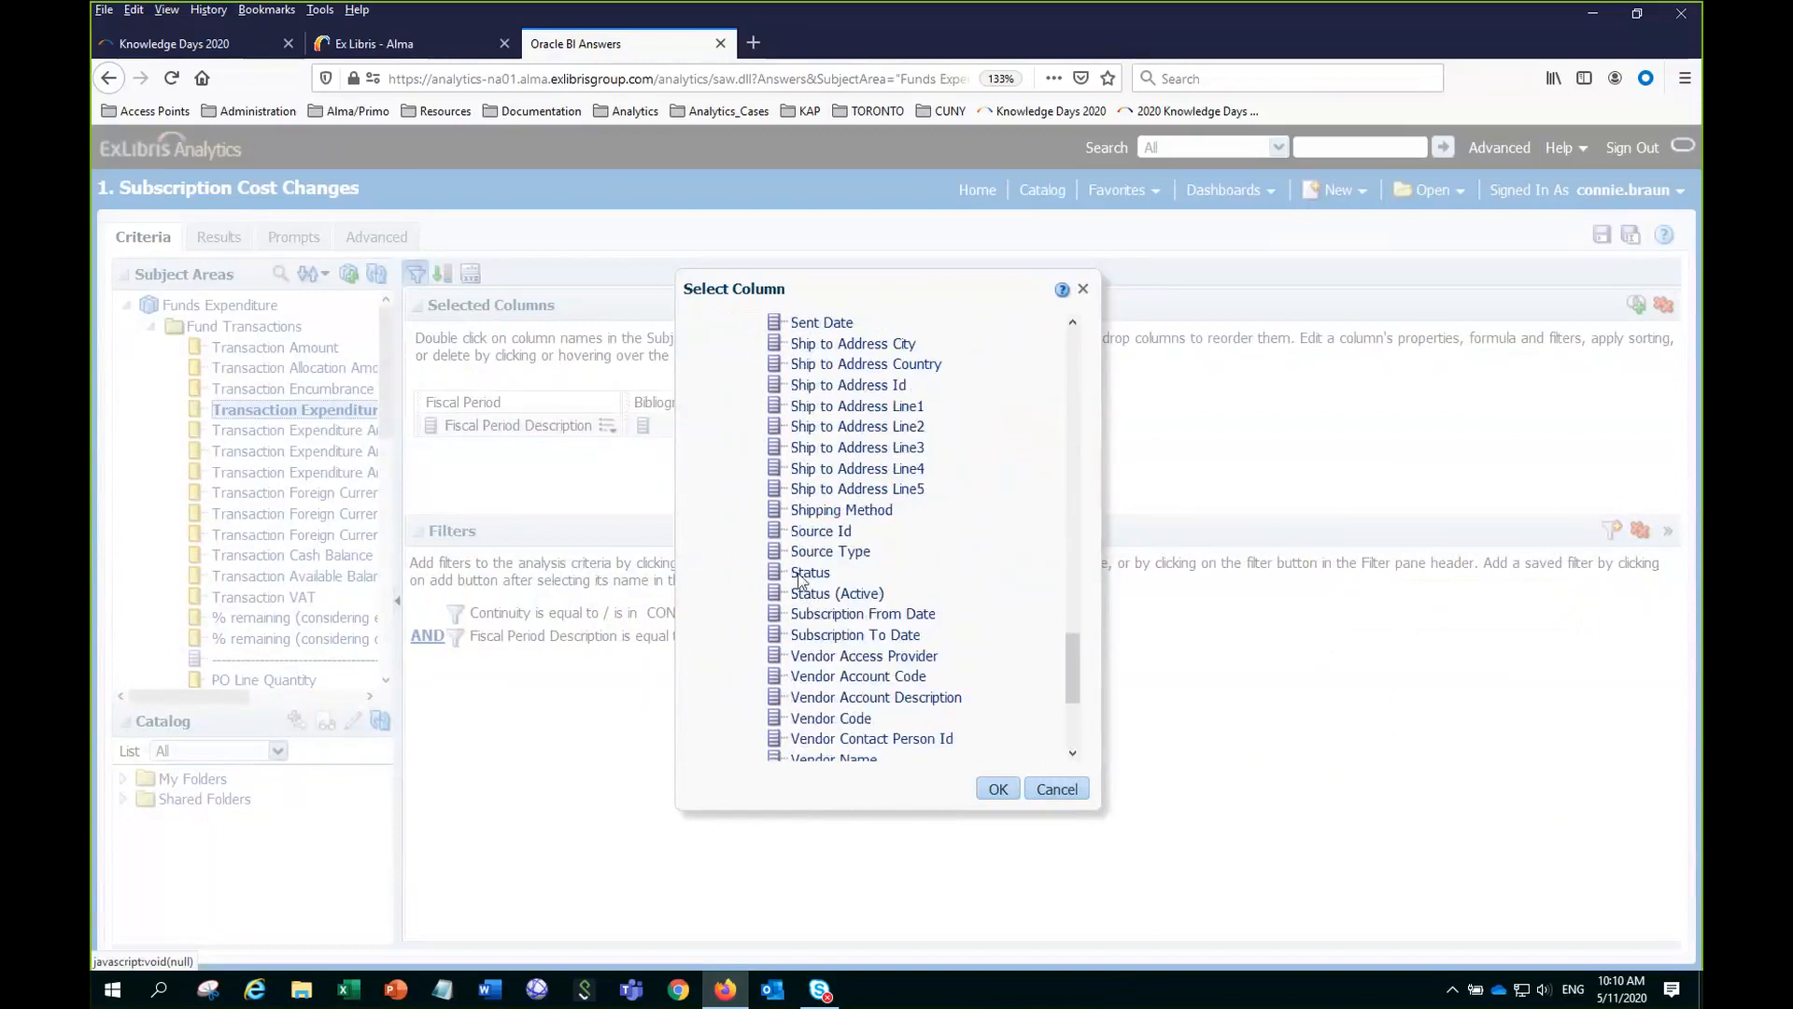
pyautogui.click(800, 573)
pyautogui.click(1009, 790)
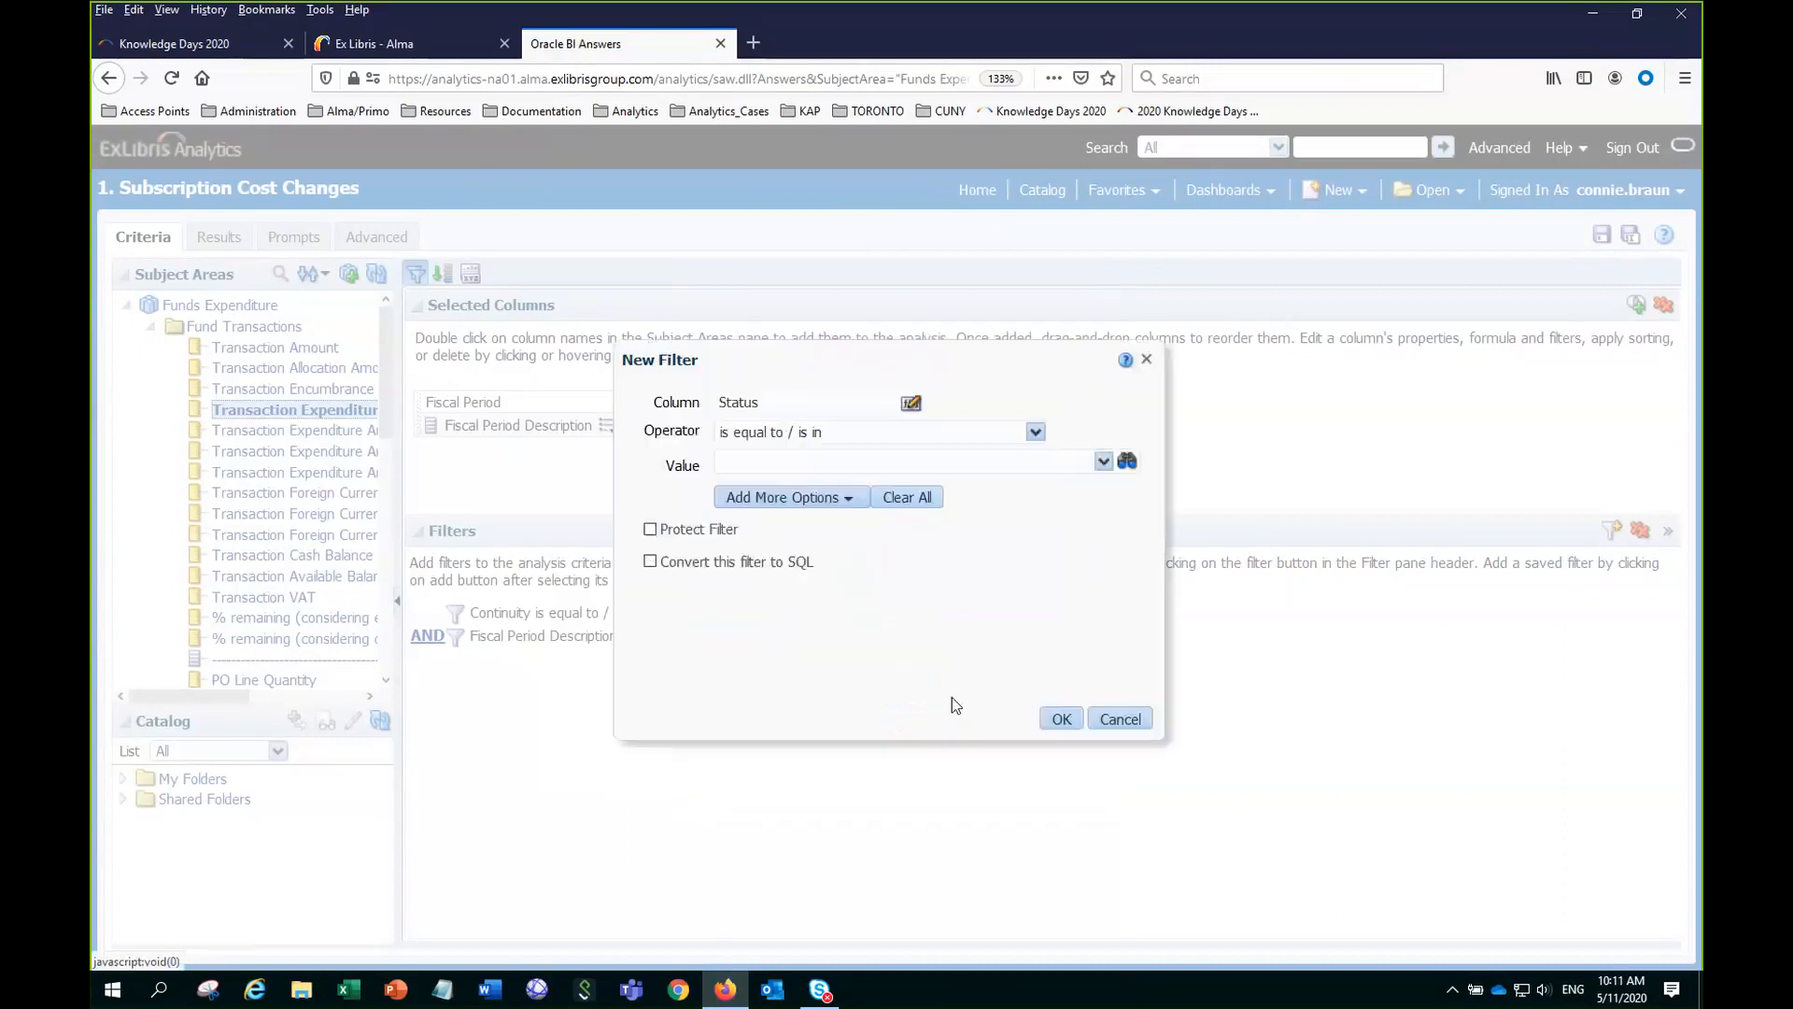
pyautogui.click(1106, 463)
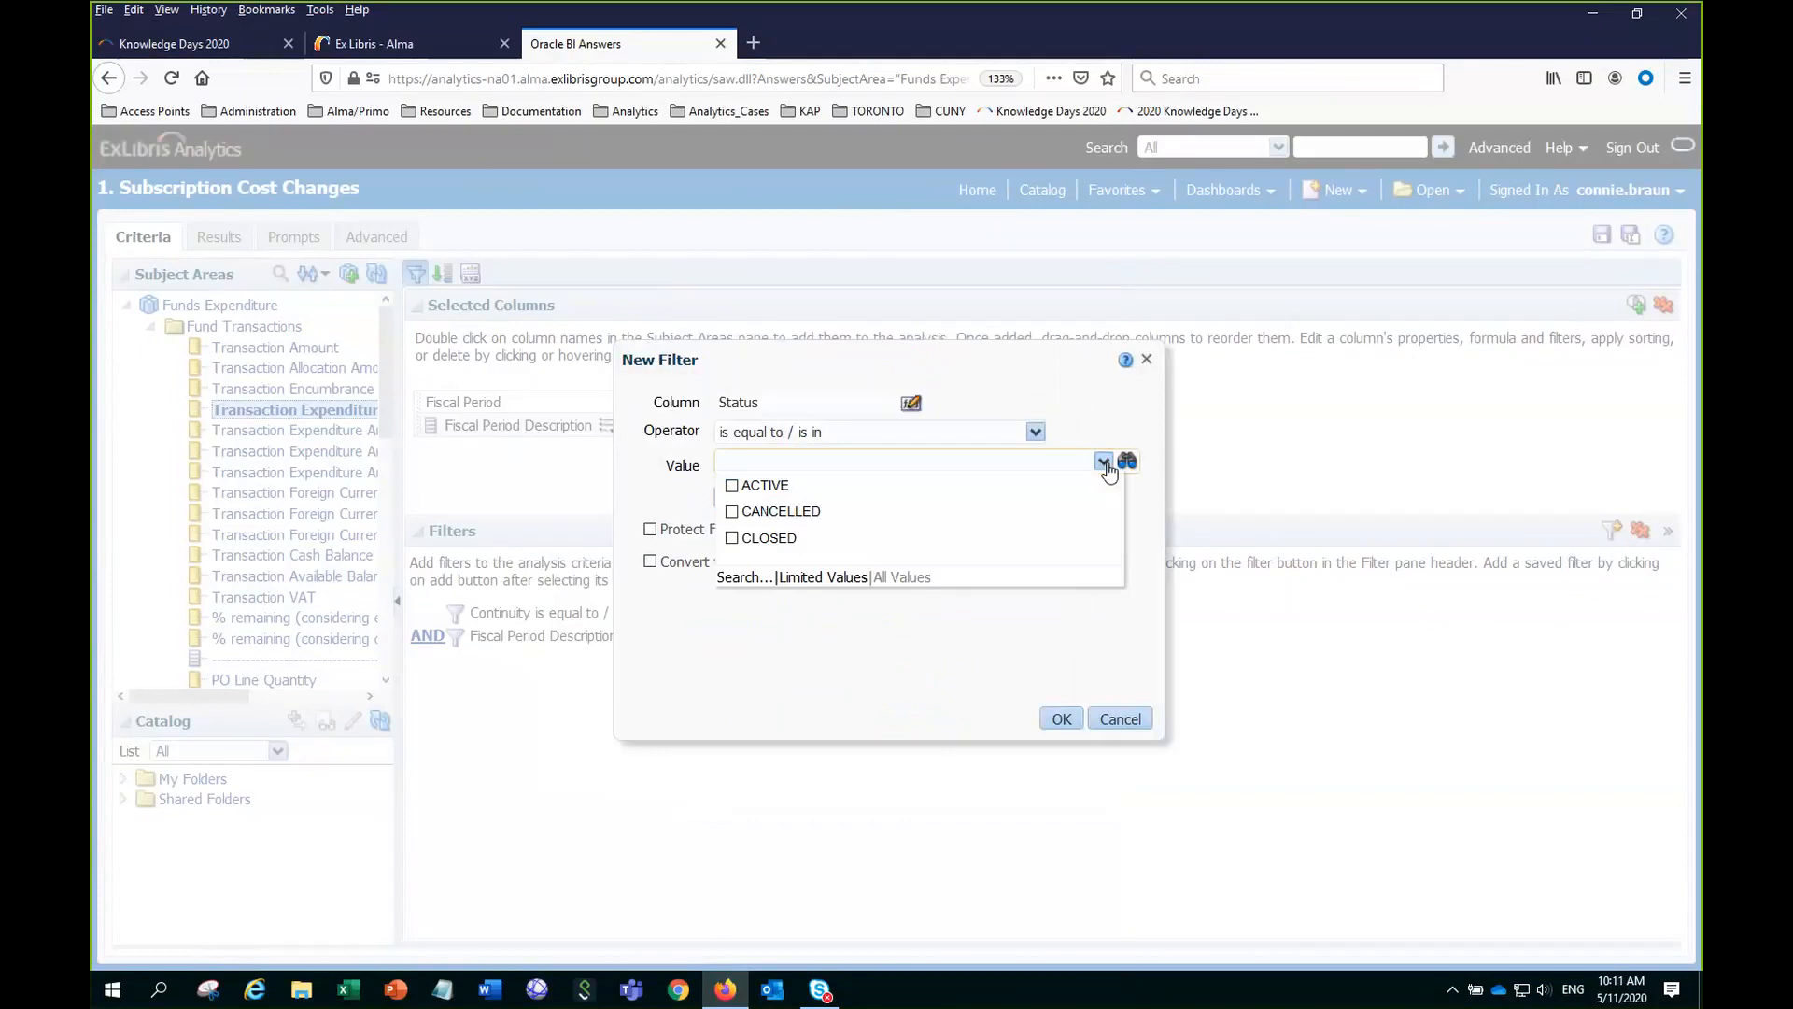
pyautogui.click(732, 486)
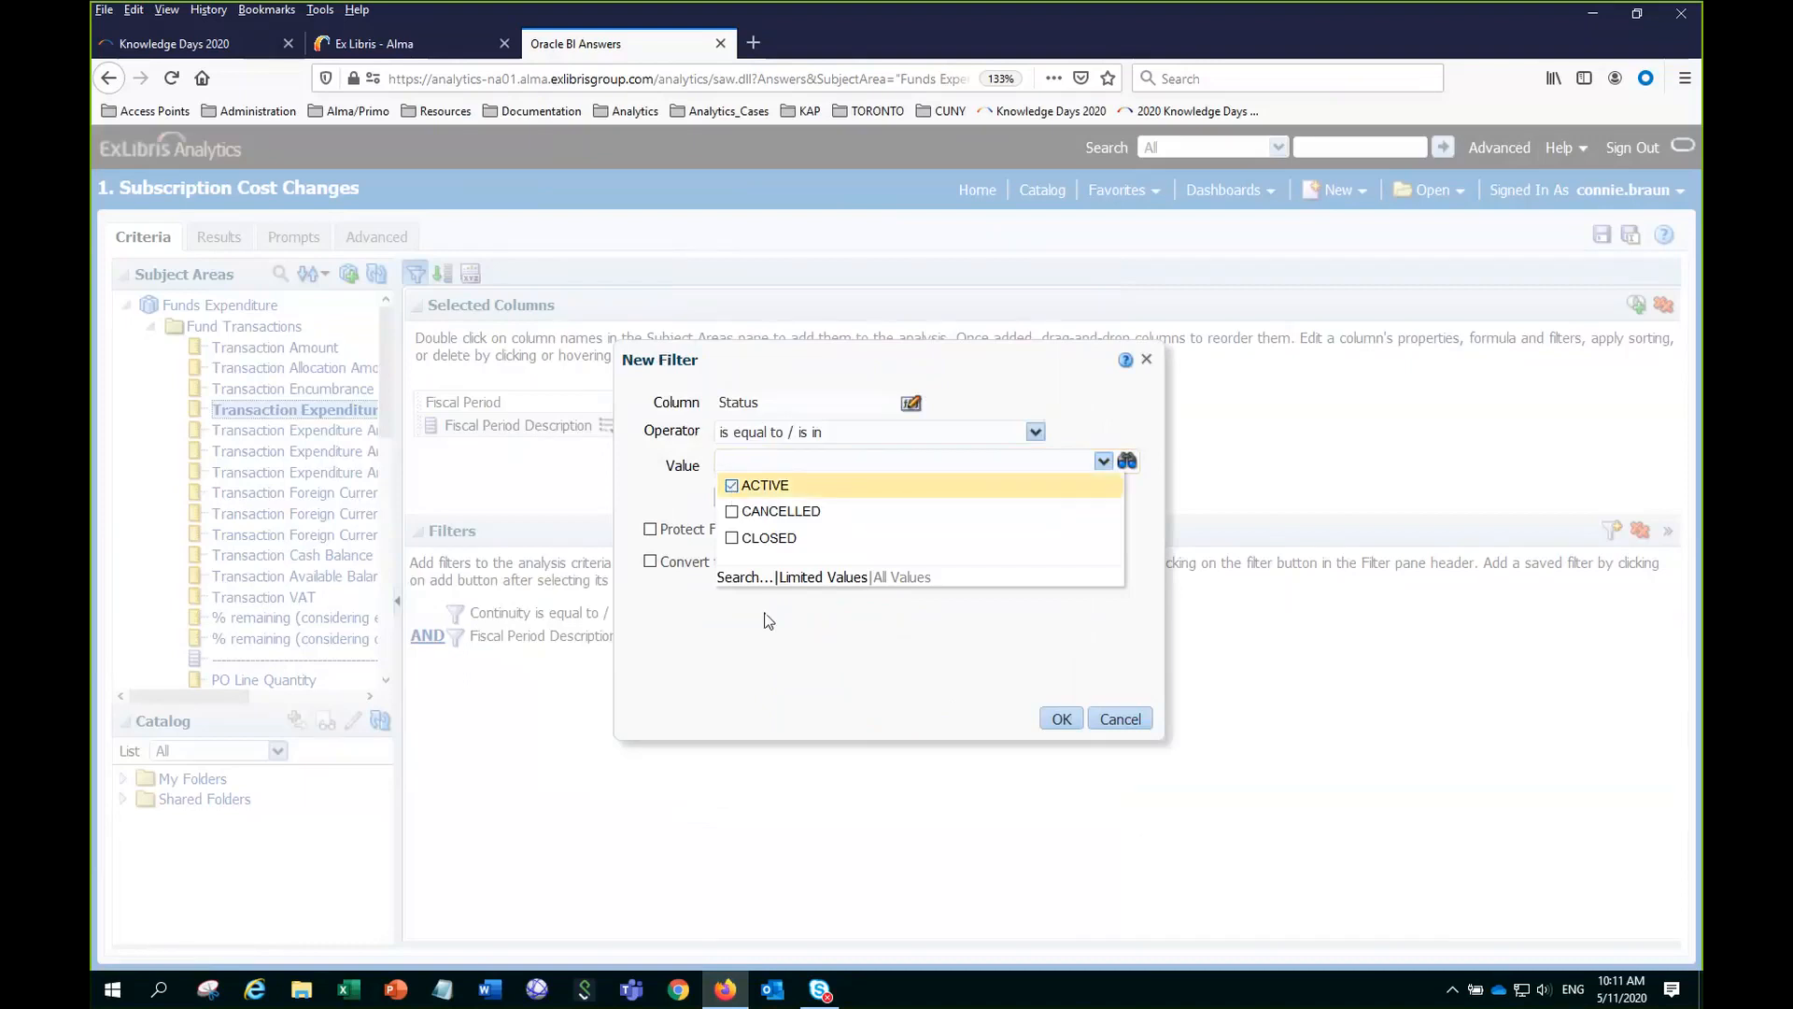
pyautogui.click(1059, 718)
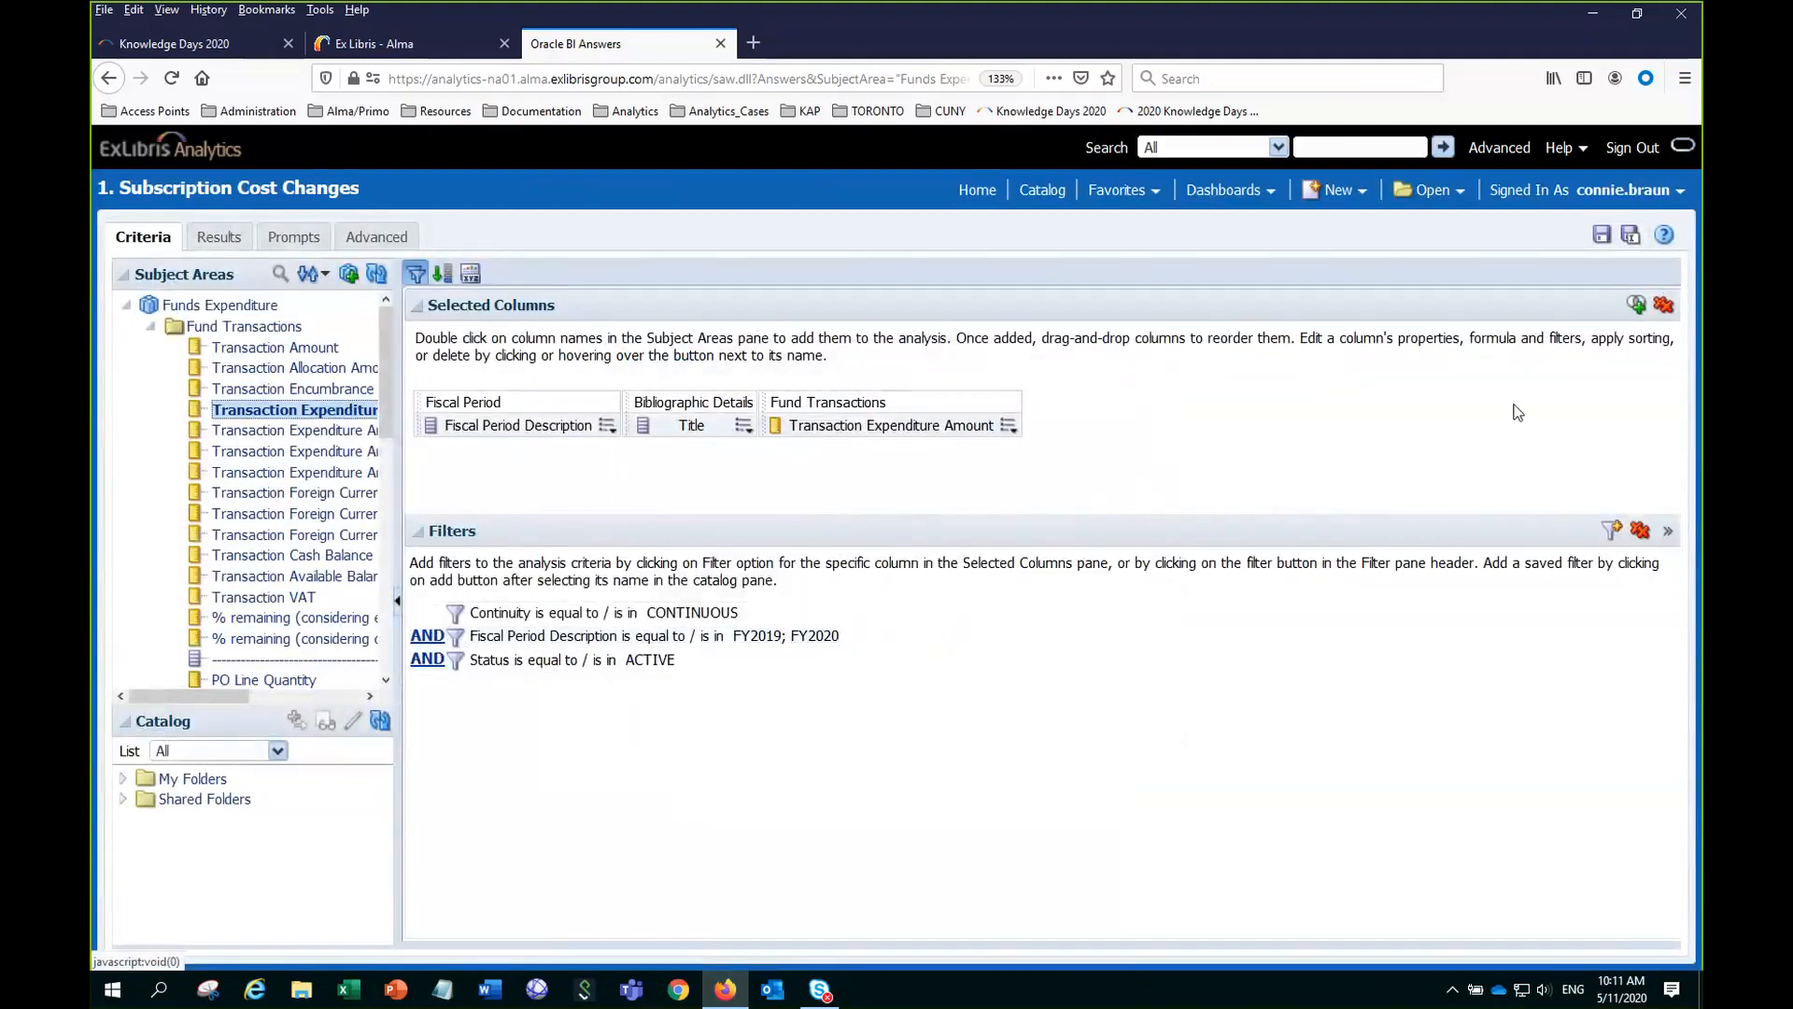
pyautogui.click(1602, 235)
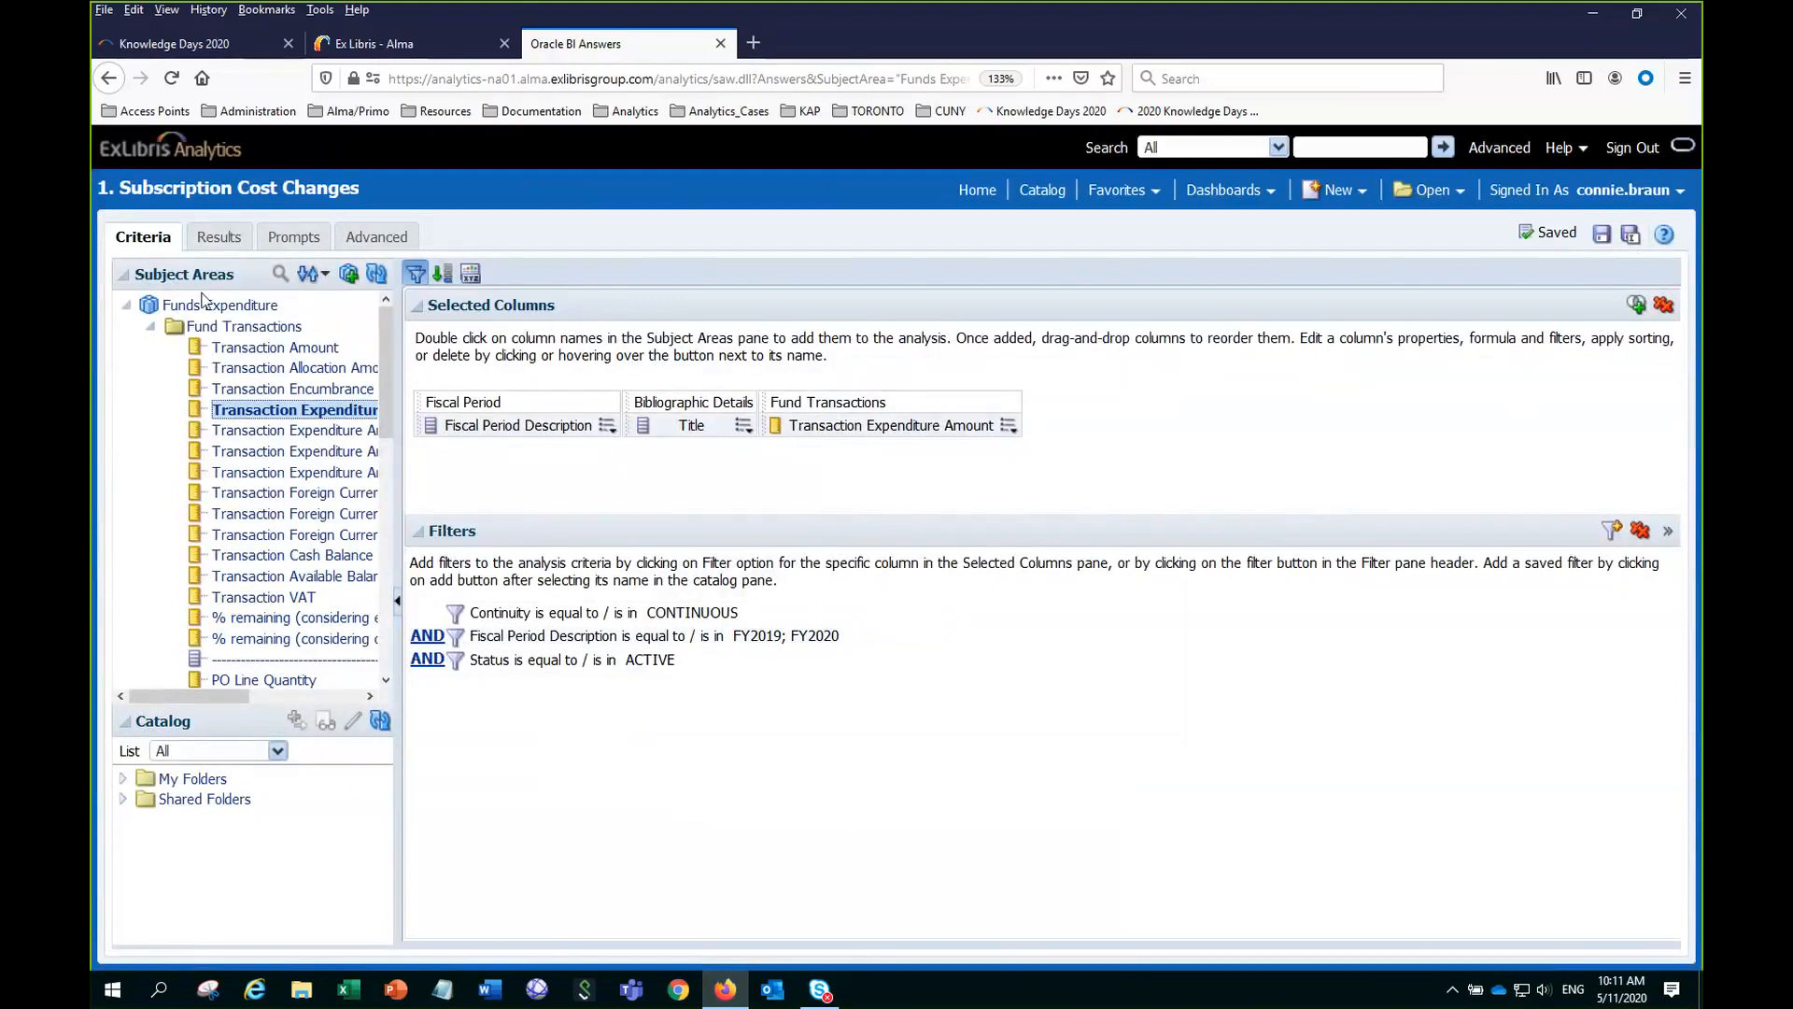
# Show the results and examine the expenditure amounts per title for FY2019 and FY2020.
pyautogui.click(222, 239)
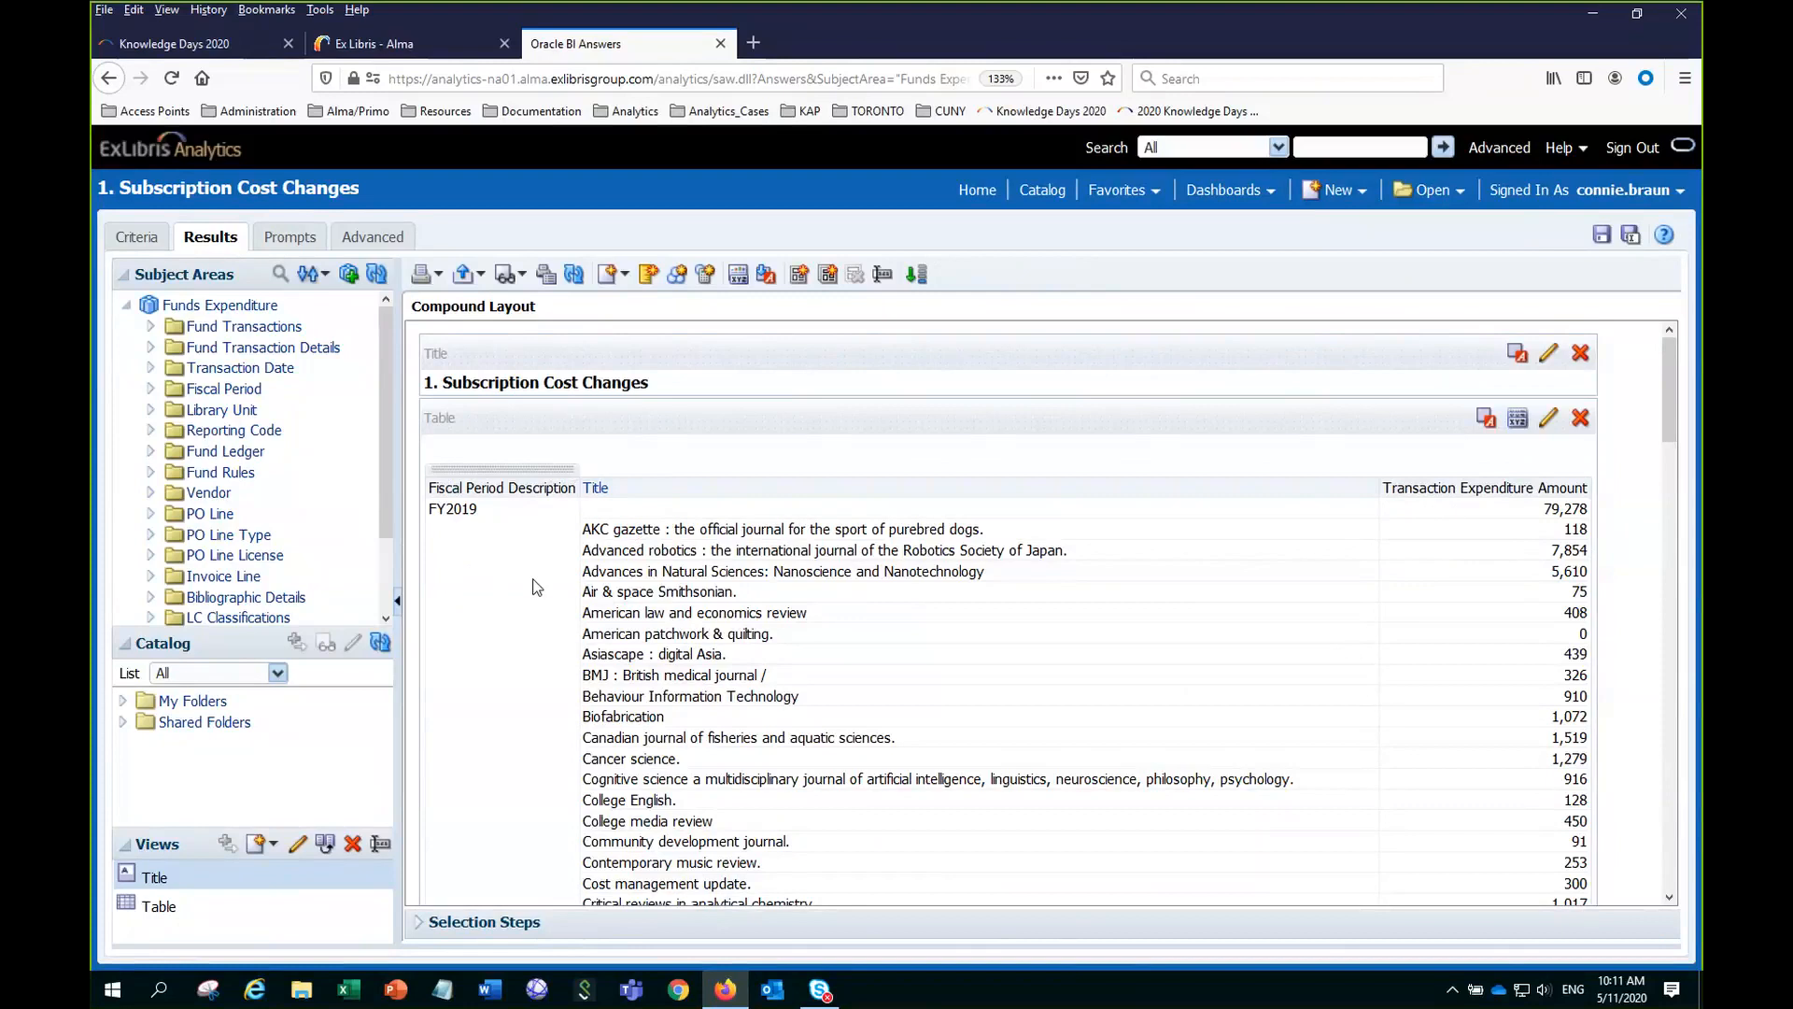
pyautogui.scroll(-10, 536, 587)
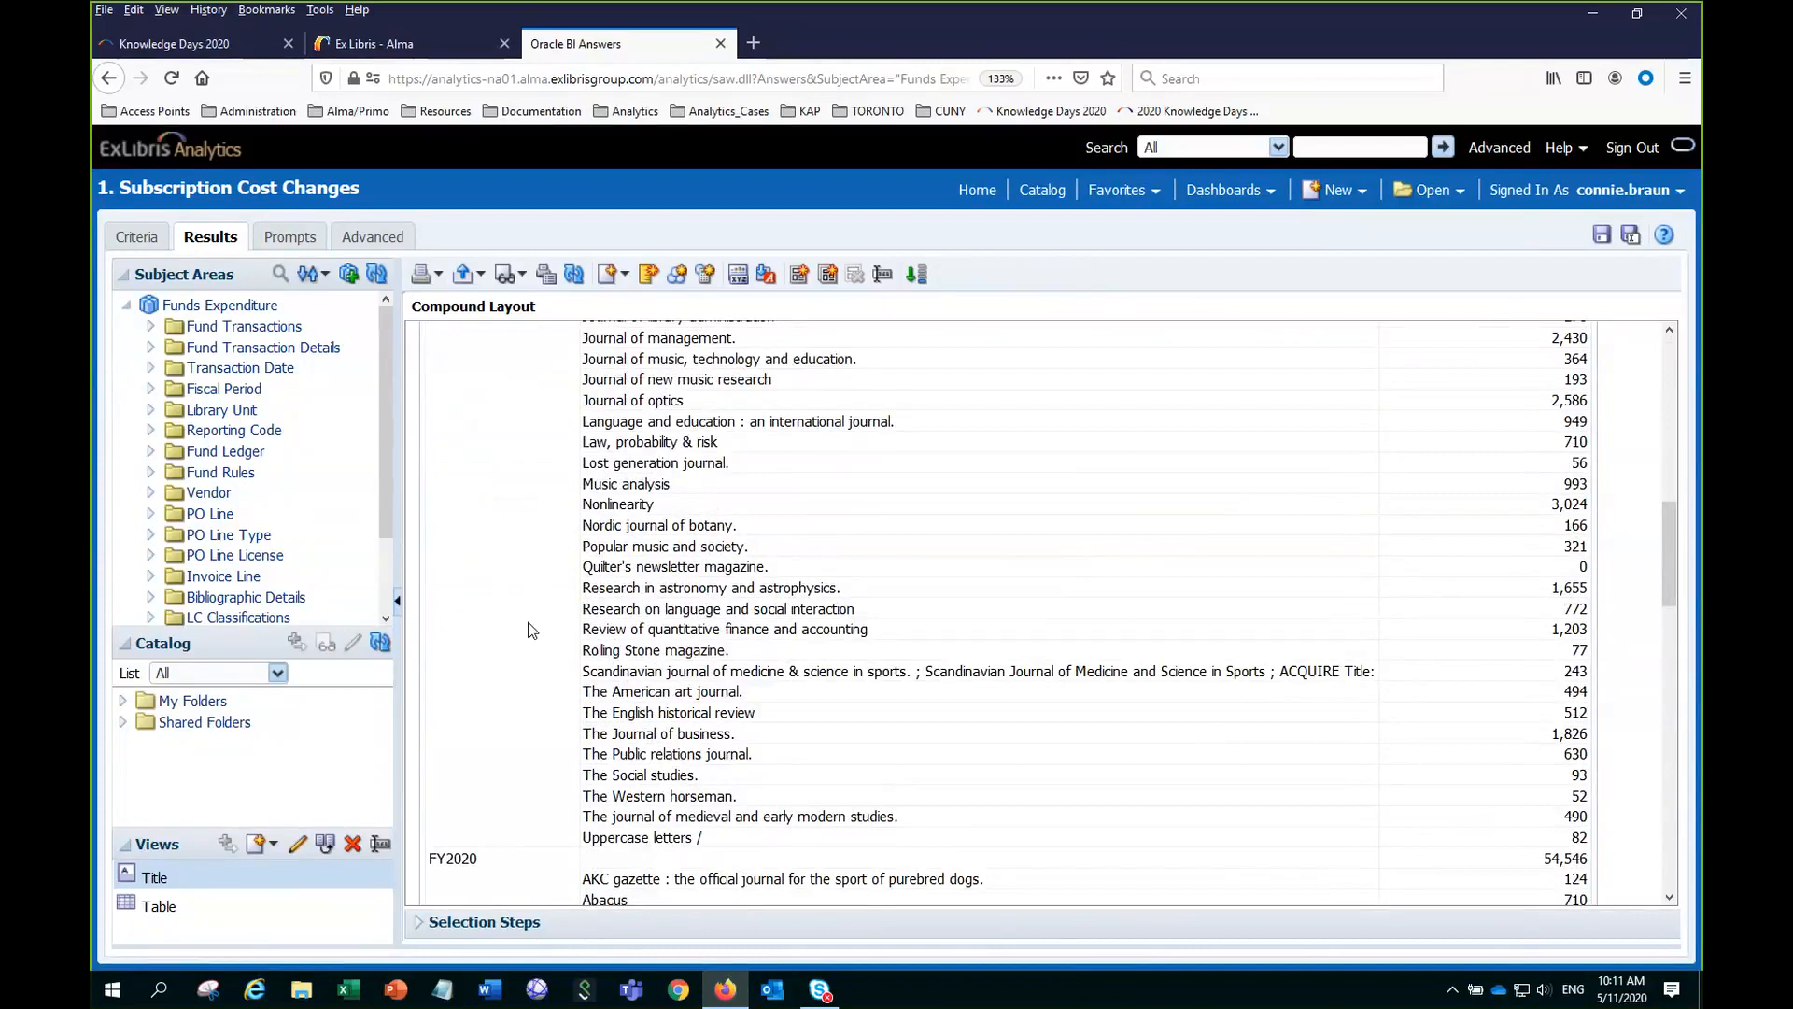
pyautogui.scroll(-3, 878, 713)
pyautogui.scroll(-5, 878, 712)
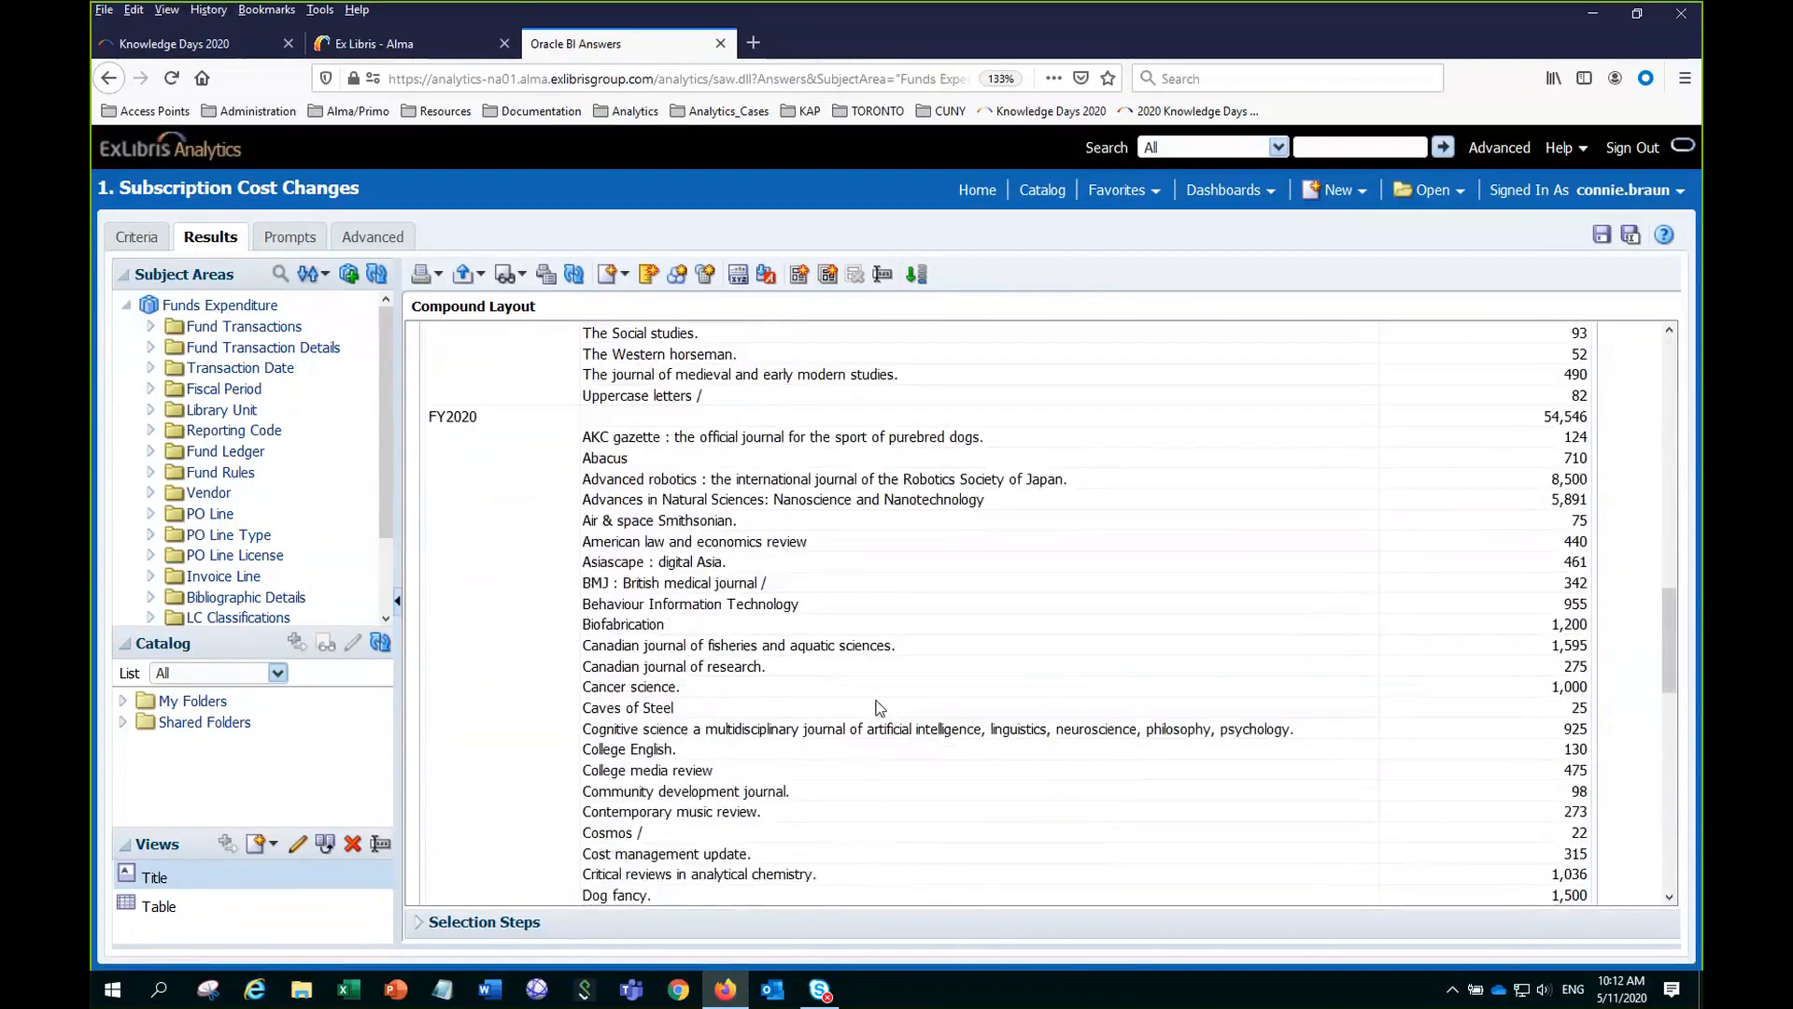
pyautogui.scroll(2, 871, 675)
pyautogui.scroll(-4, 868, 663)
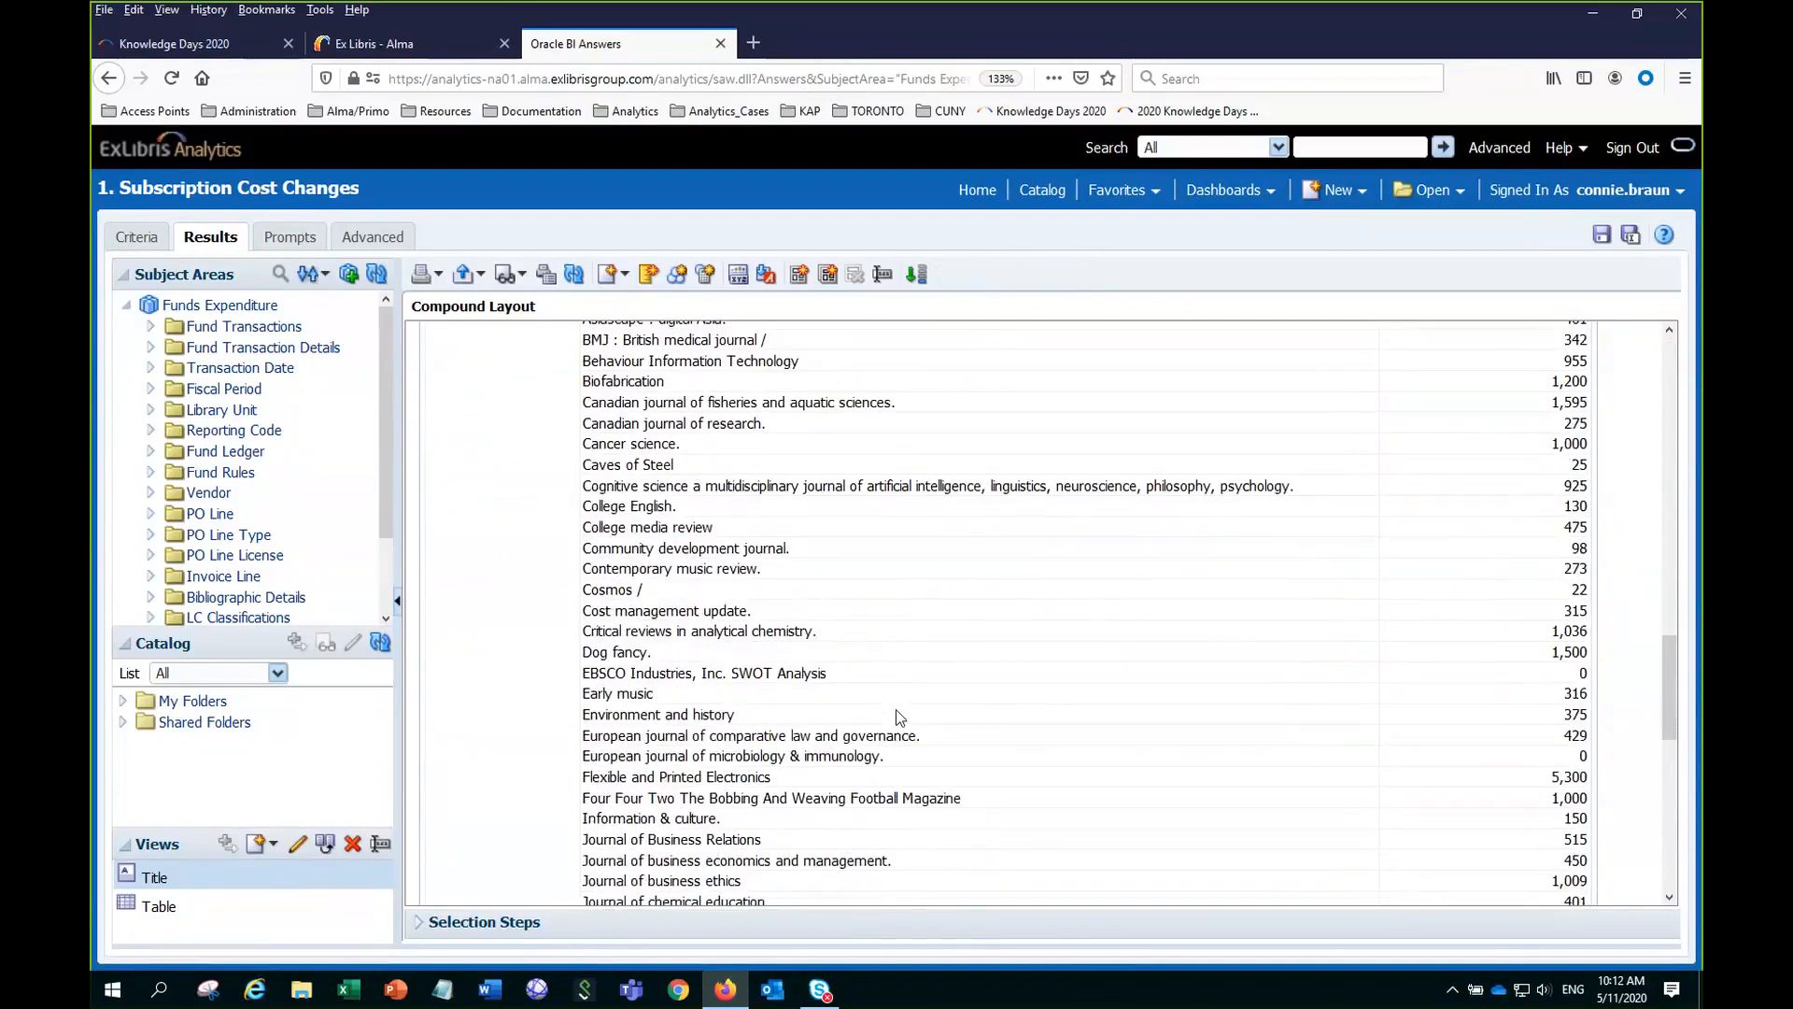
pyautogui.scroll(-3, 895, 708)
pyautogui.scroll(-6, 925, 736)
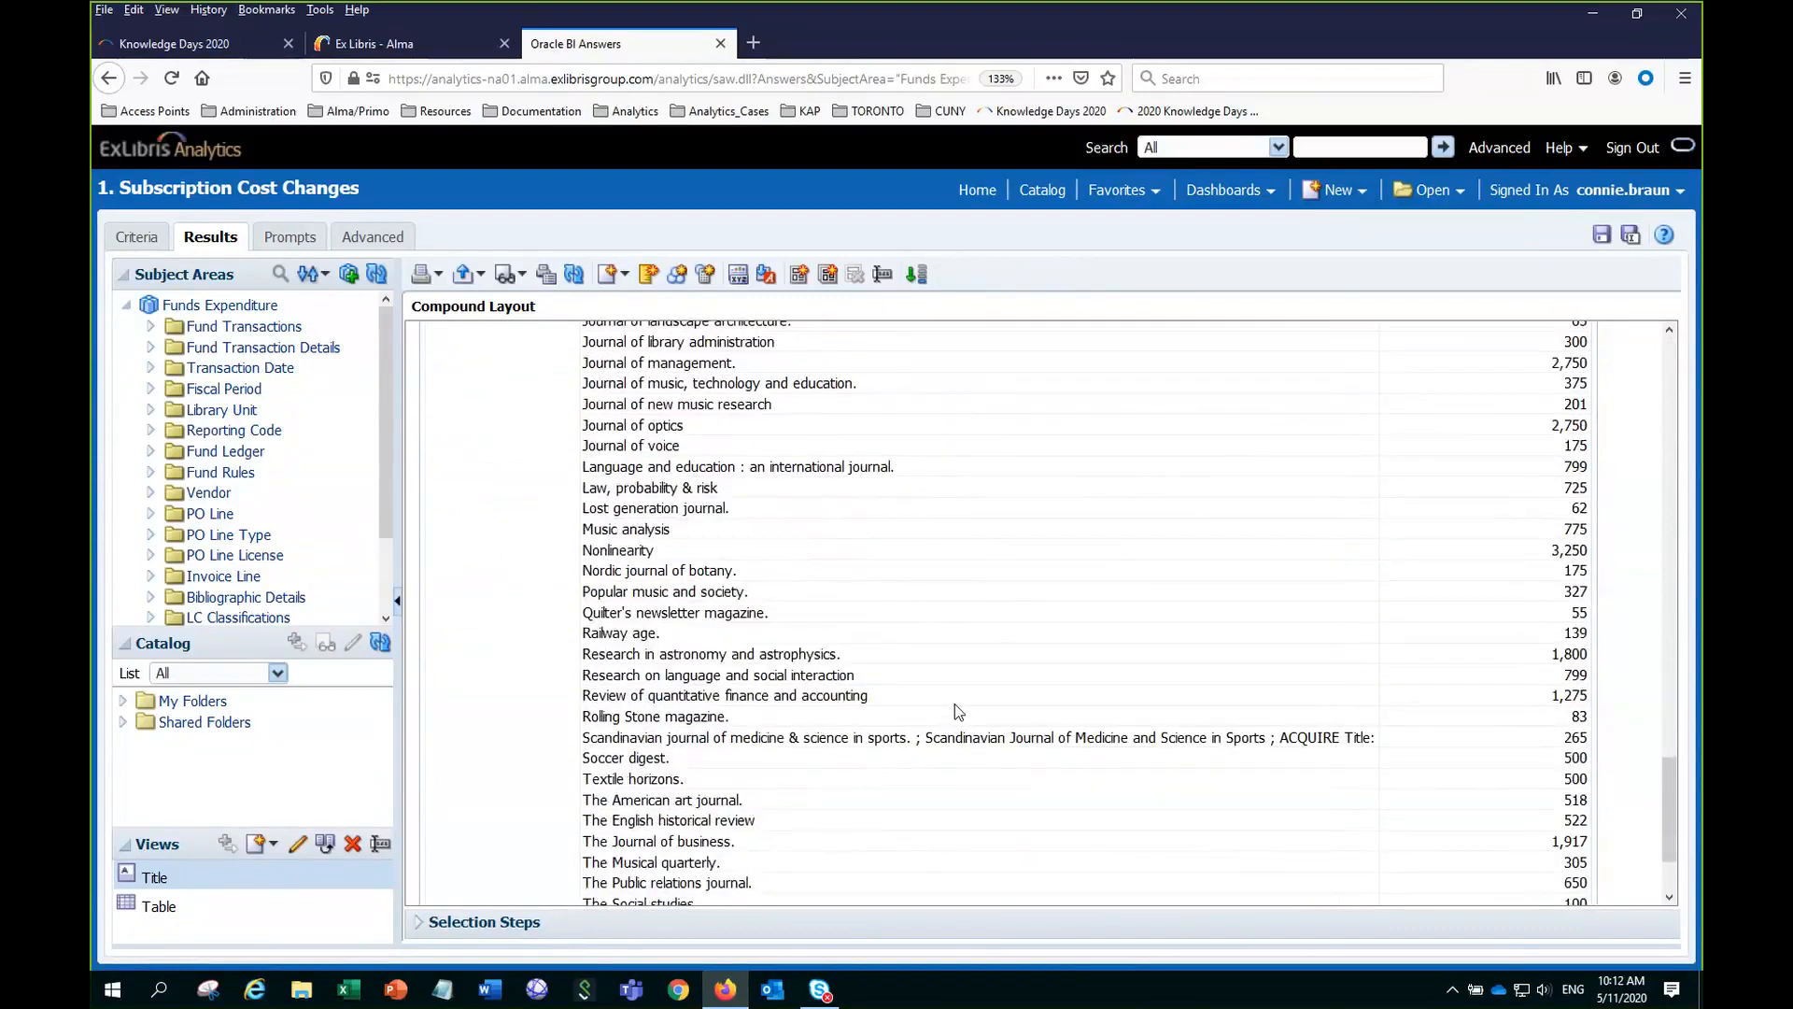
pyautogui.scroll(8, 955, 704)
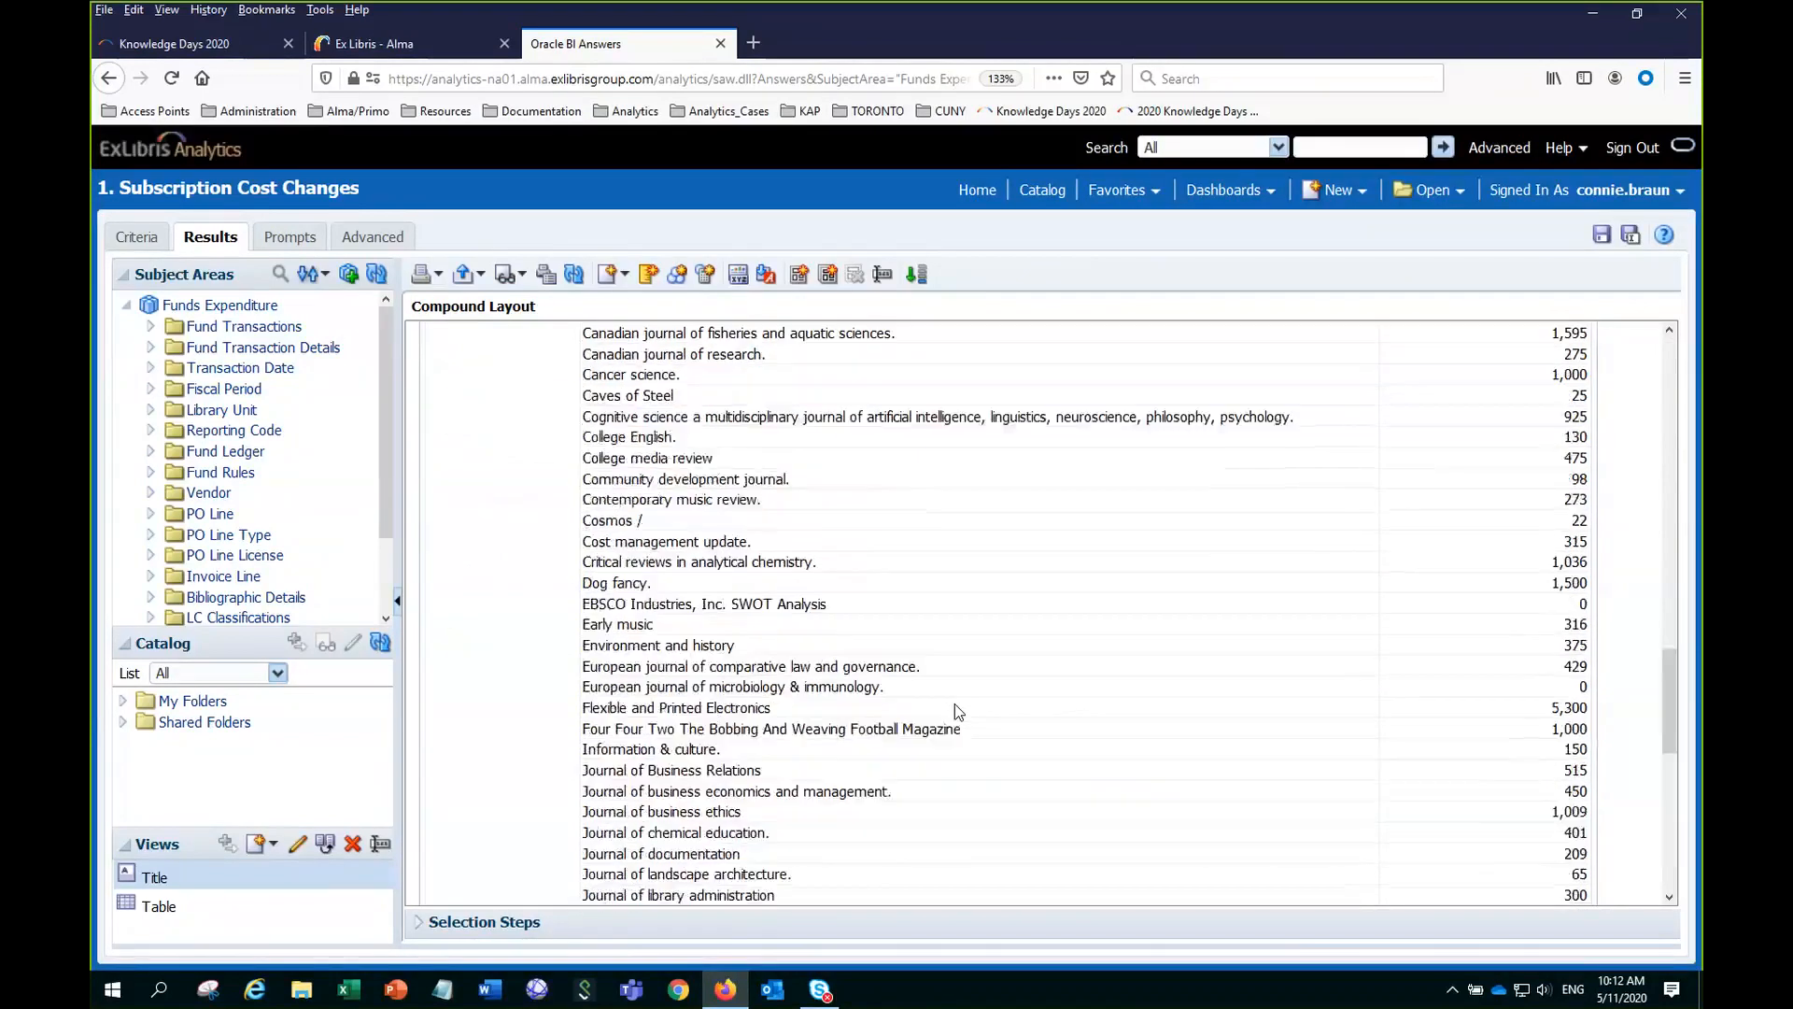
pyautogui.scroll(10, 955, 703)
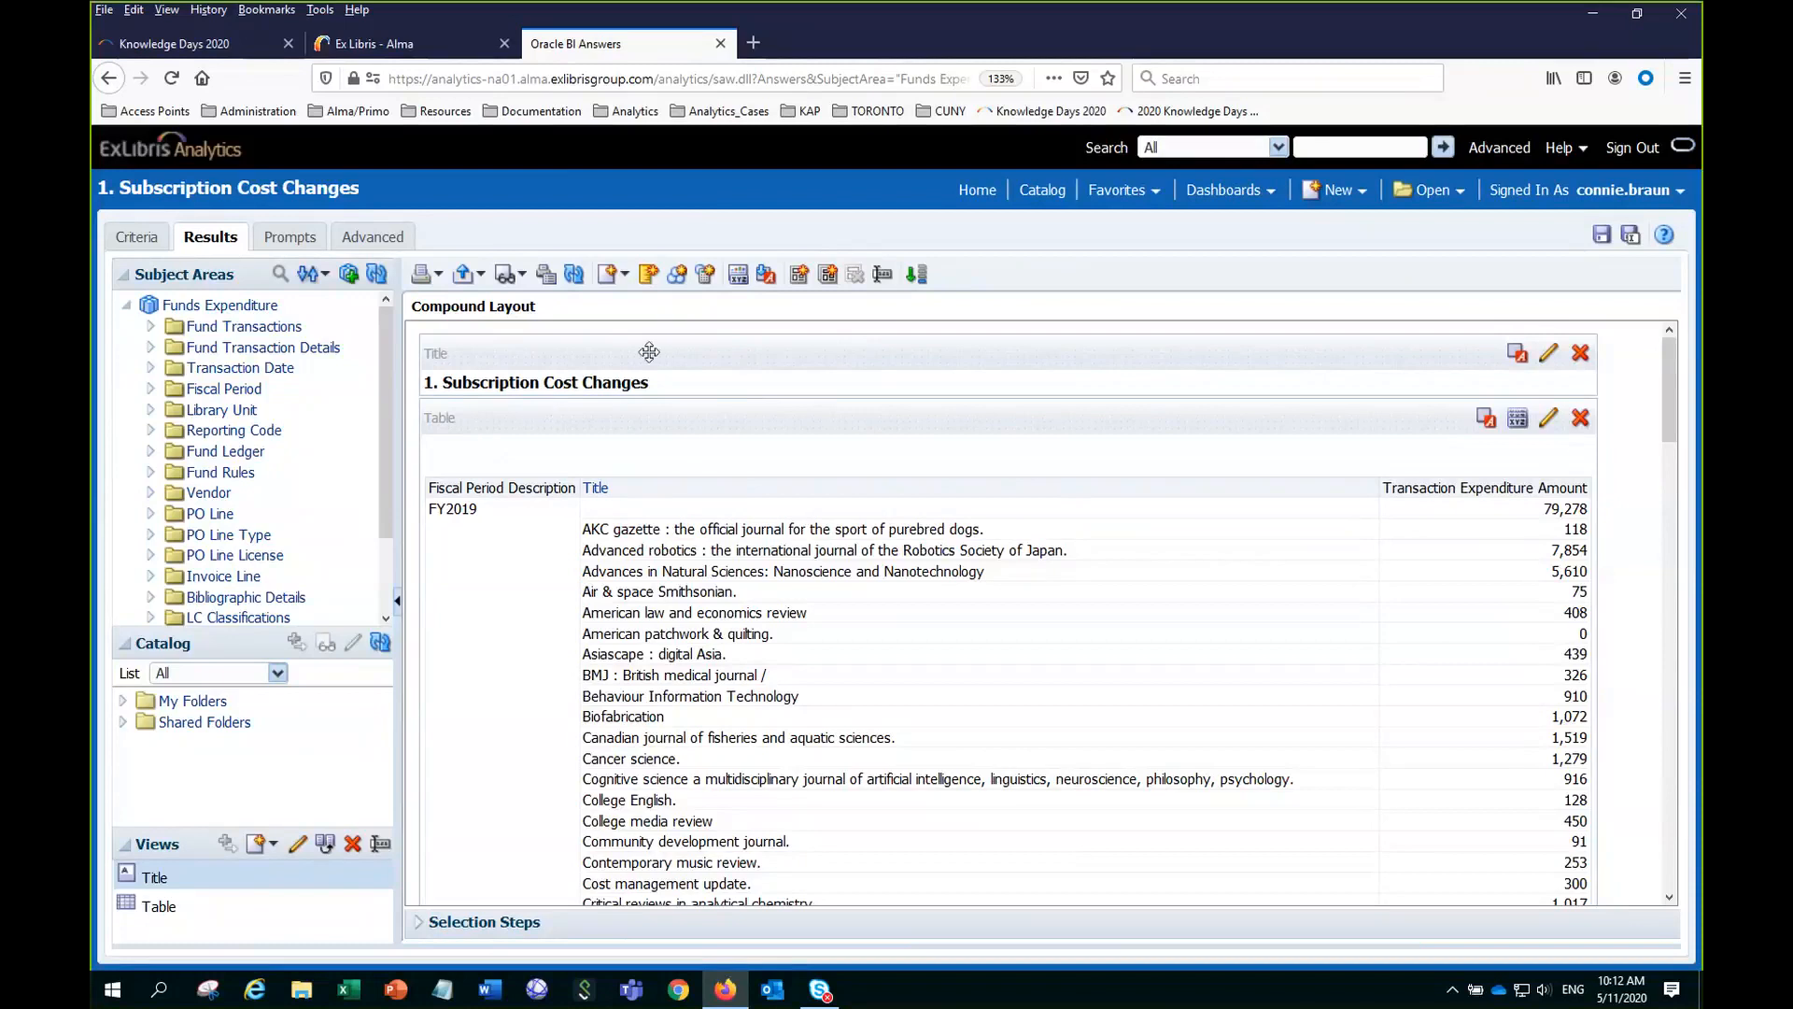
# Add a Pivot Table view of the results to the compound layout.
pyautogui.click(626, 277)
pyautogui.click(994, 266)
pyautogui.click(624, 274)
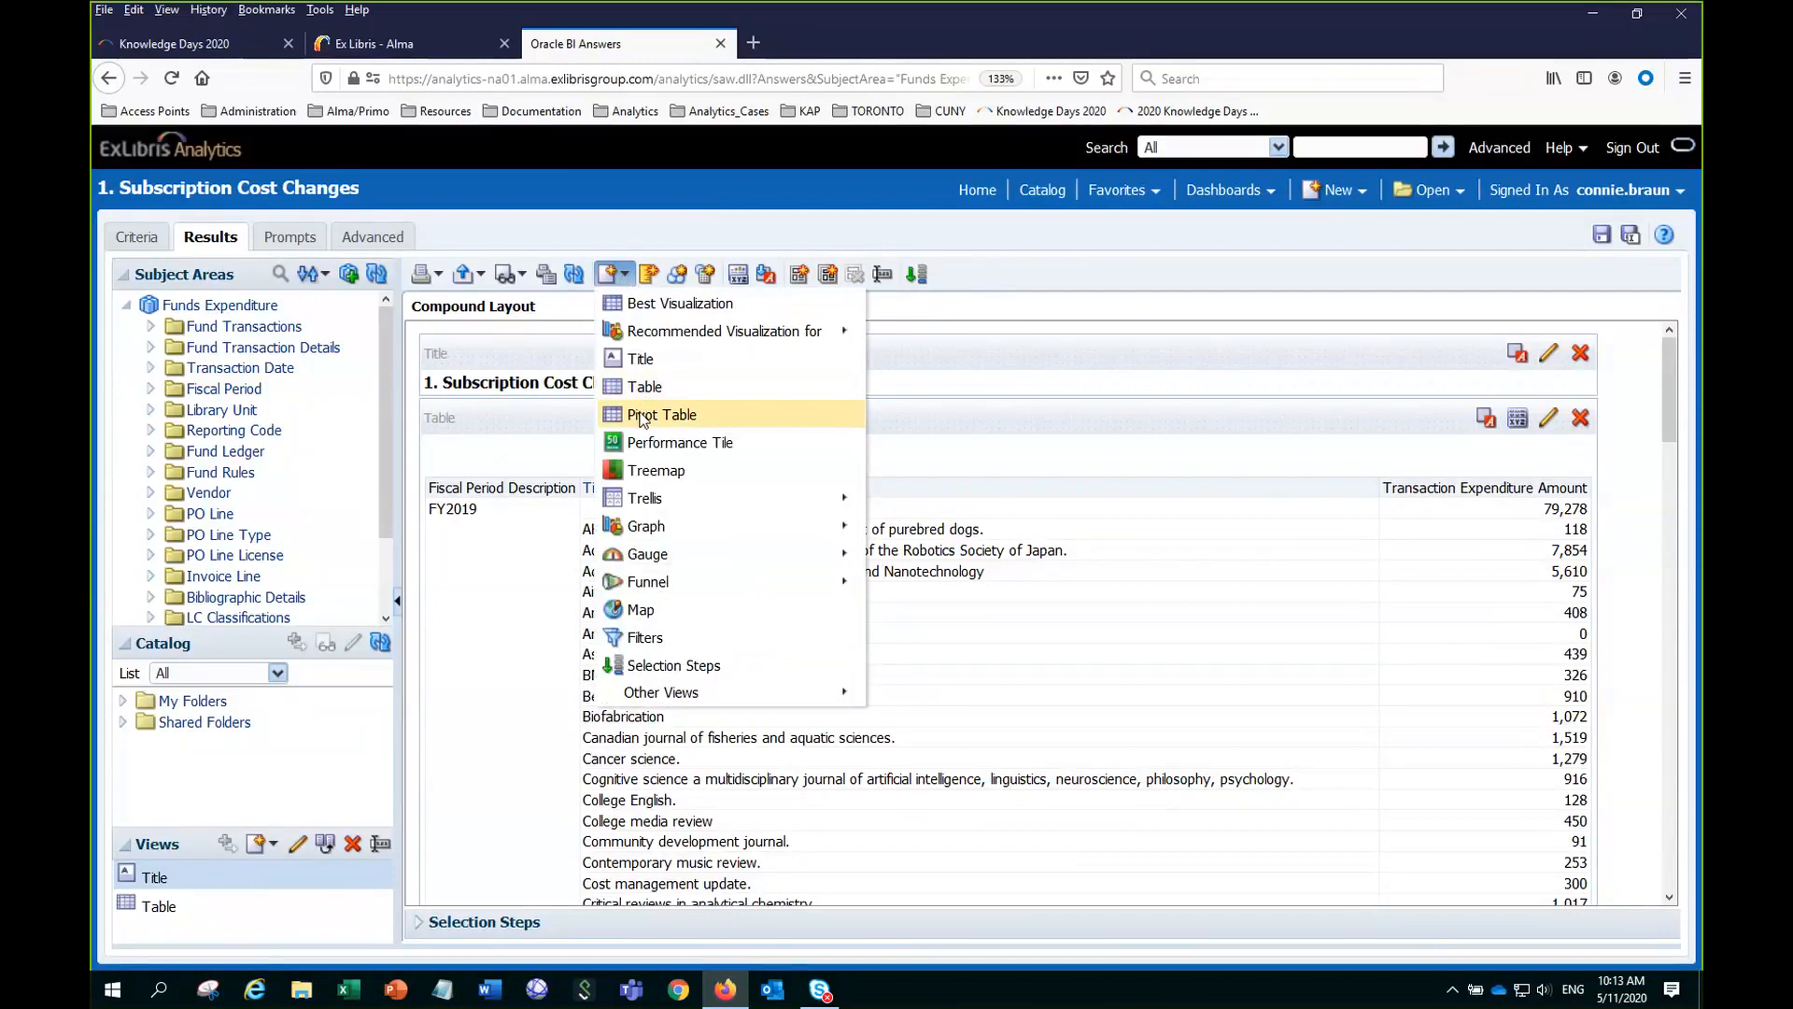
pyautogui.click(643, 424)
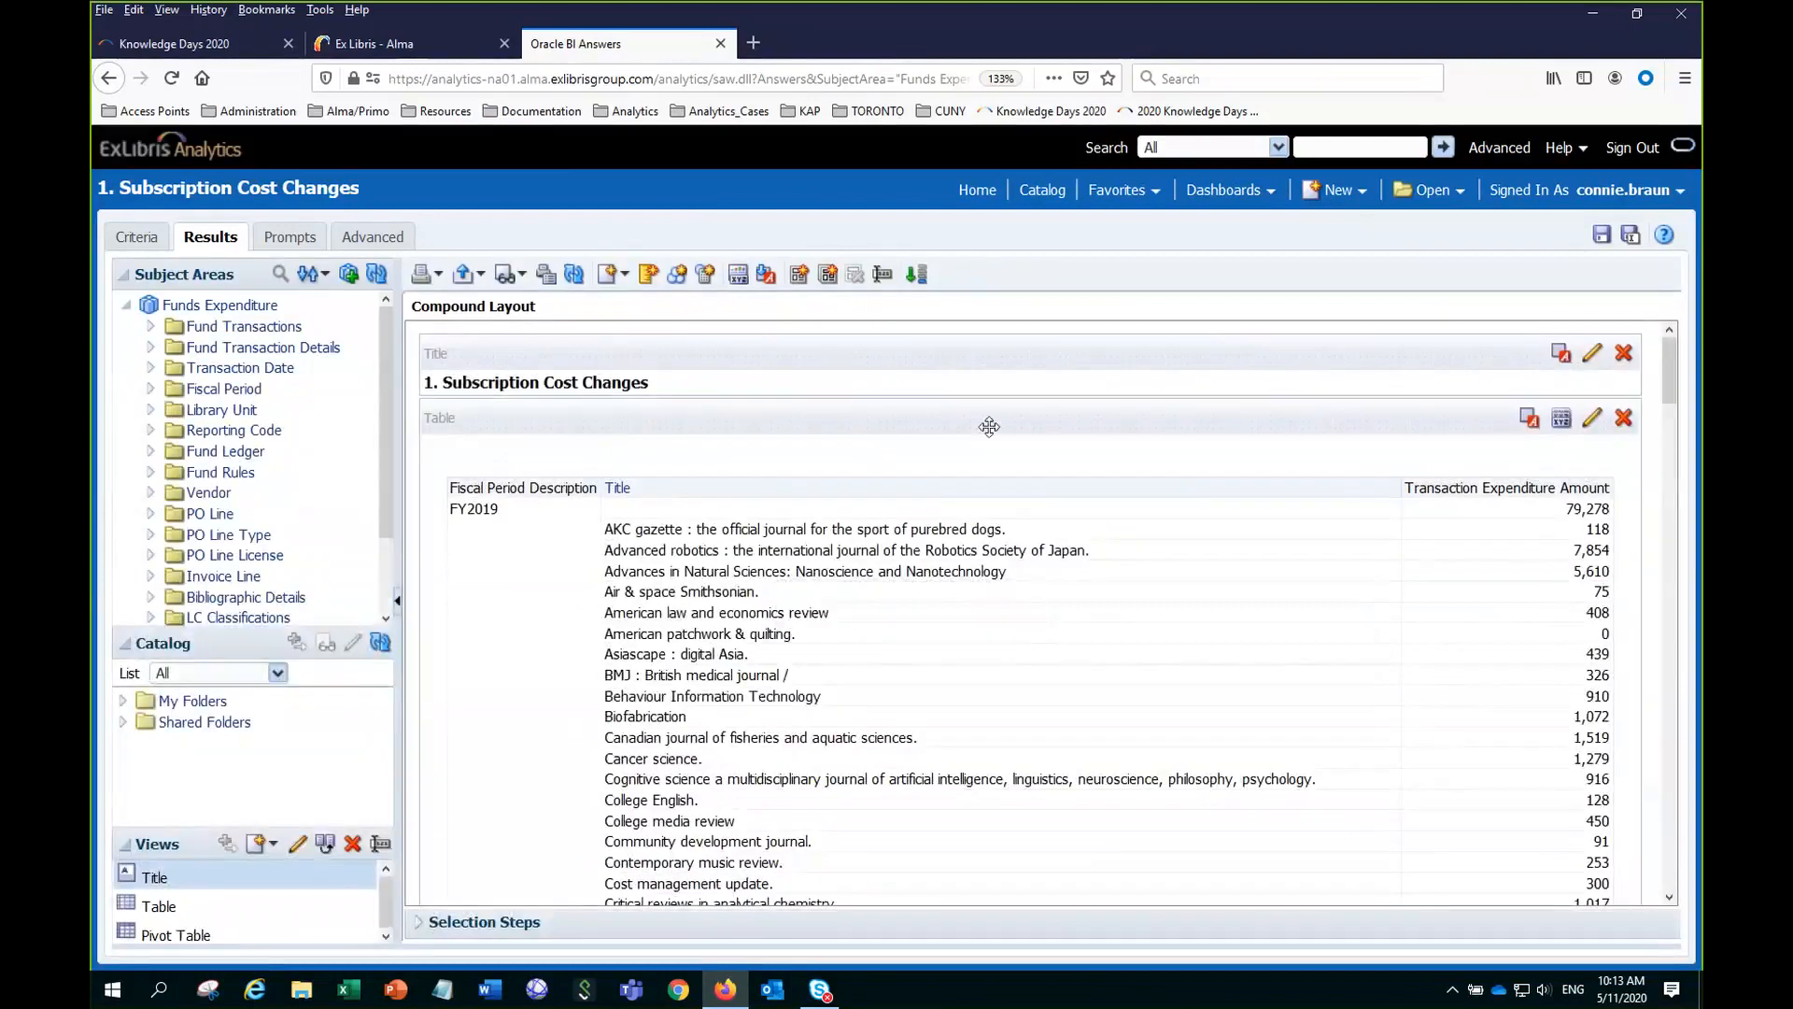
pyautogui.scroll(-3, 1105, 510)
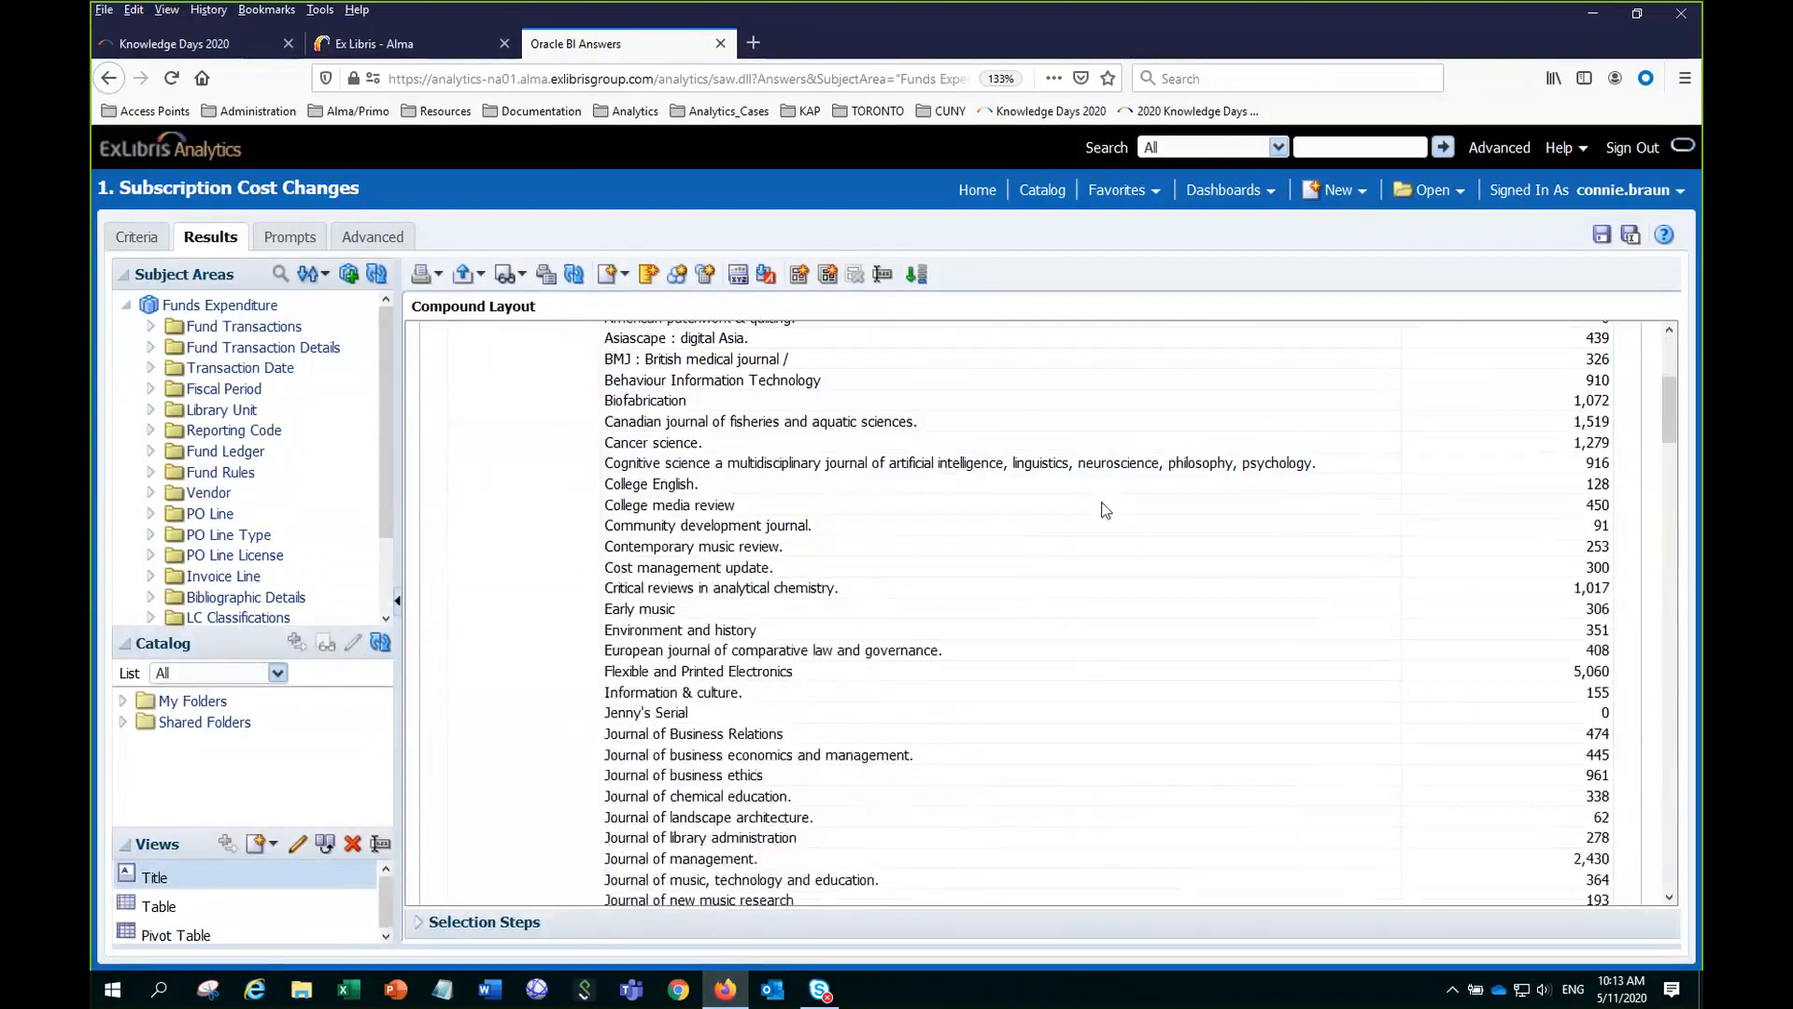
pyautogui.scroll(-10, 1112, 511)
pyautogui.scroll(-15, 1119, 511)
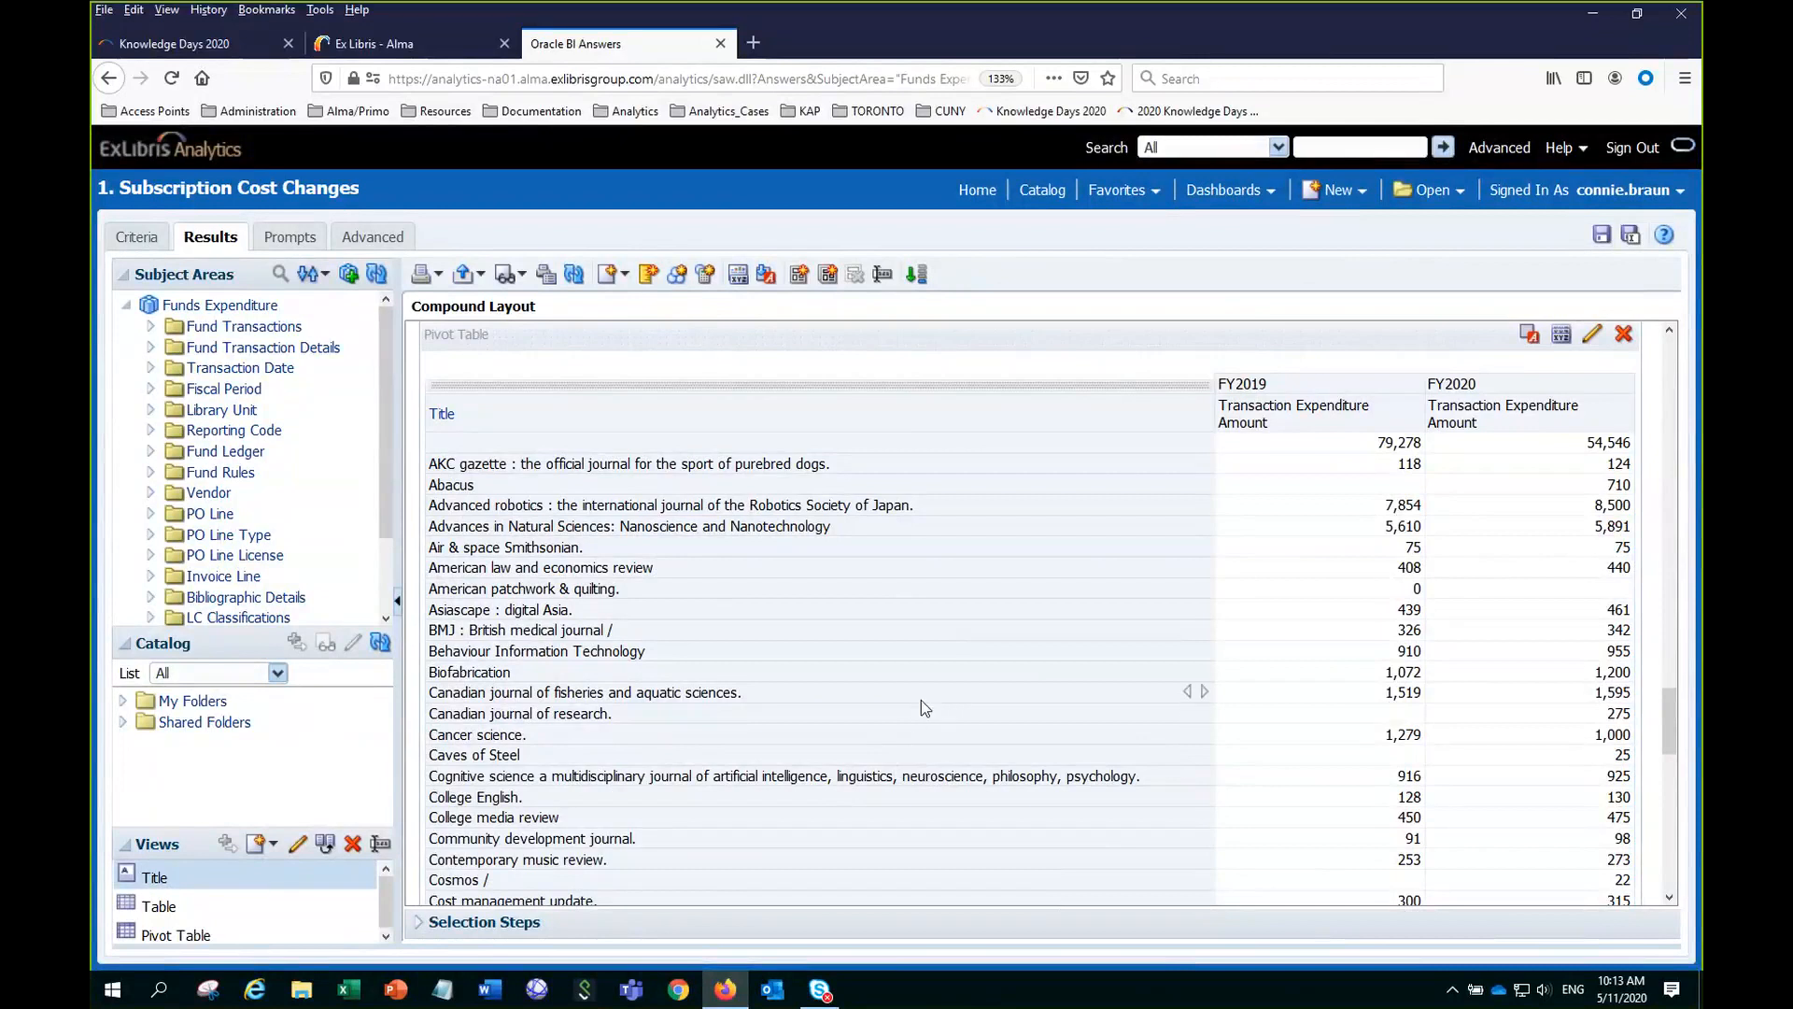
# Remove the original Table view from the compound layout, keeping the title and the pivot table.
pyautogui.scroll(1, 921, 706)
pyautogui.scroll(20, 920, 707)
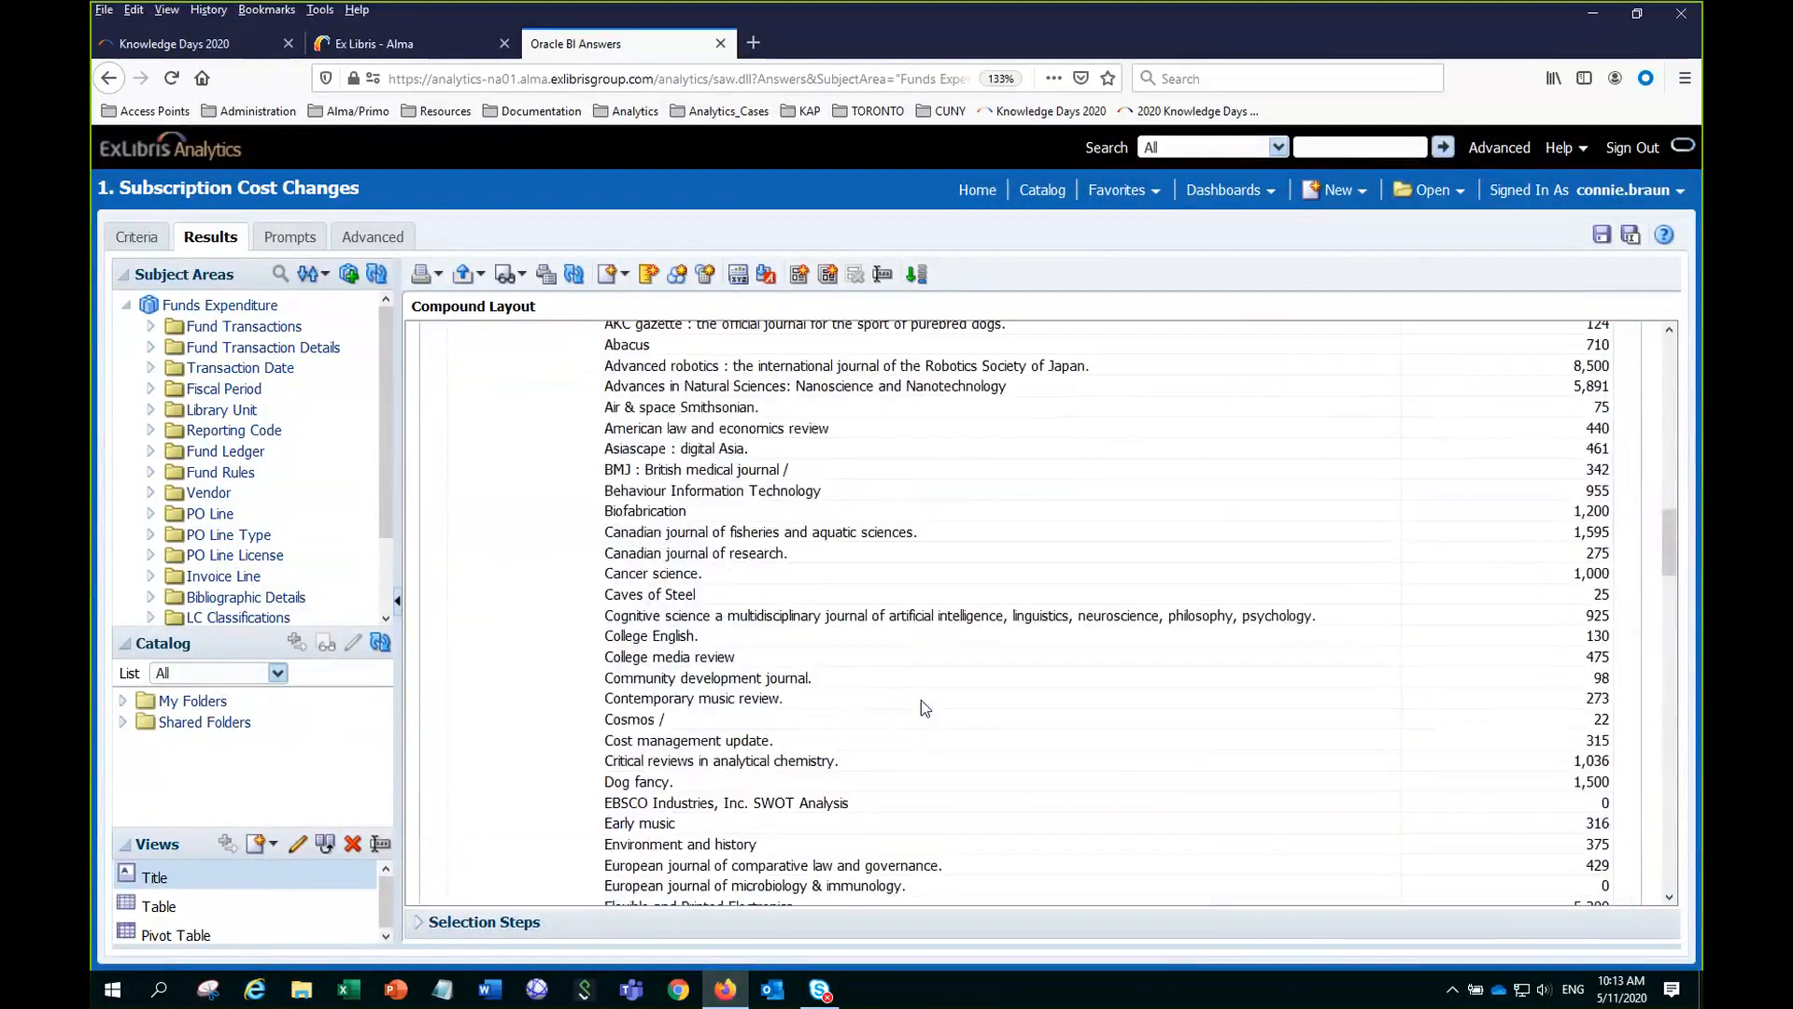
pyautogui.scroll(10, 922, 701)
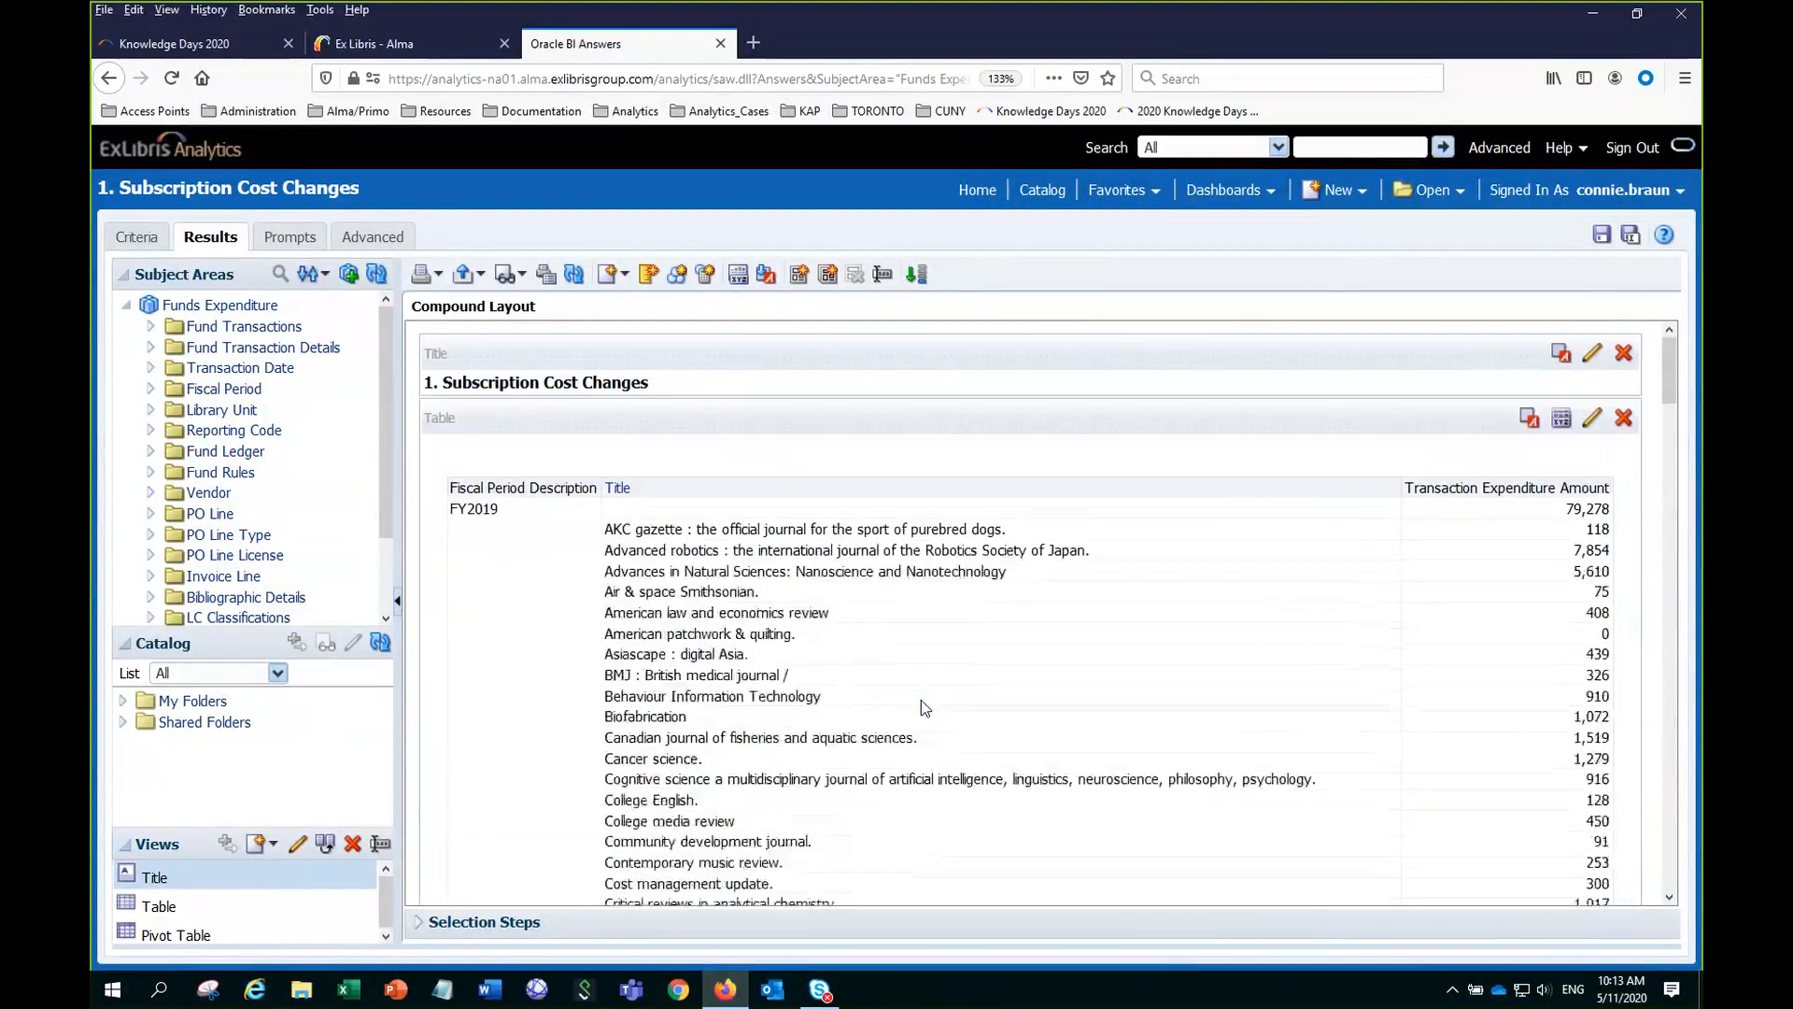
pyautogui.click(1625, 420)
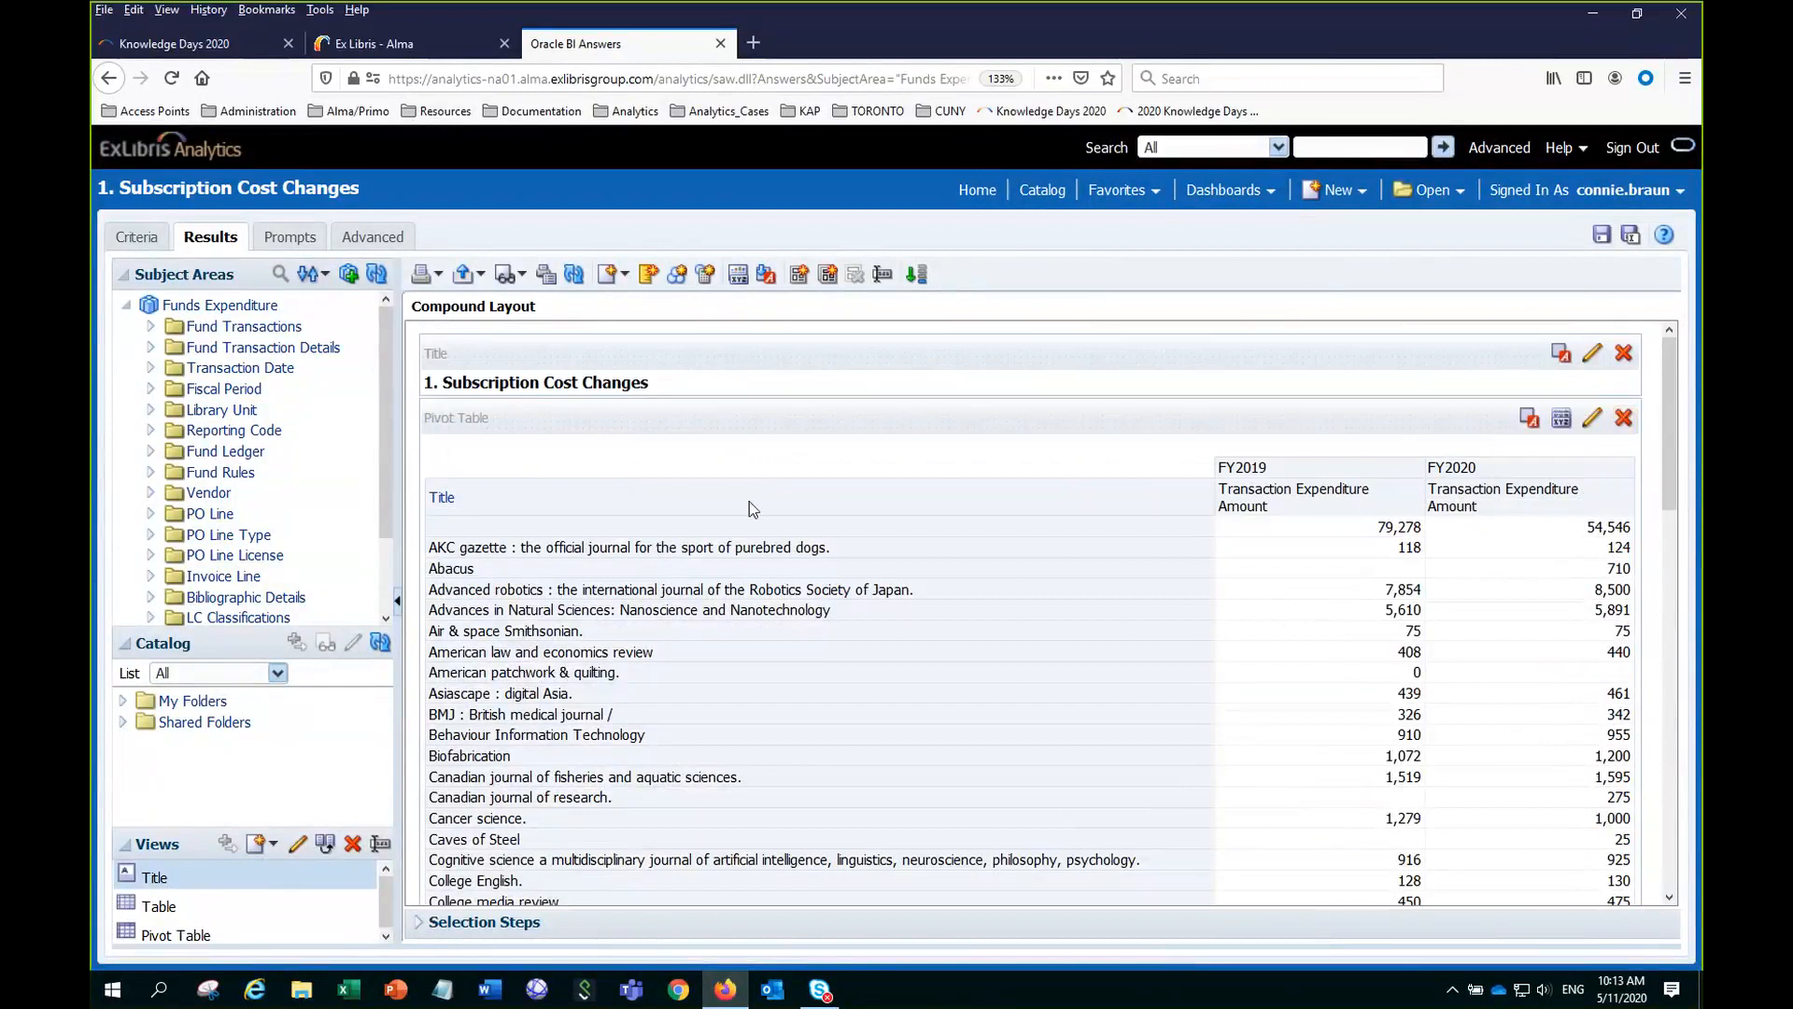
pyautogui.click(618, 276)
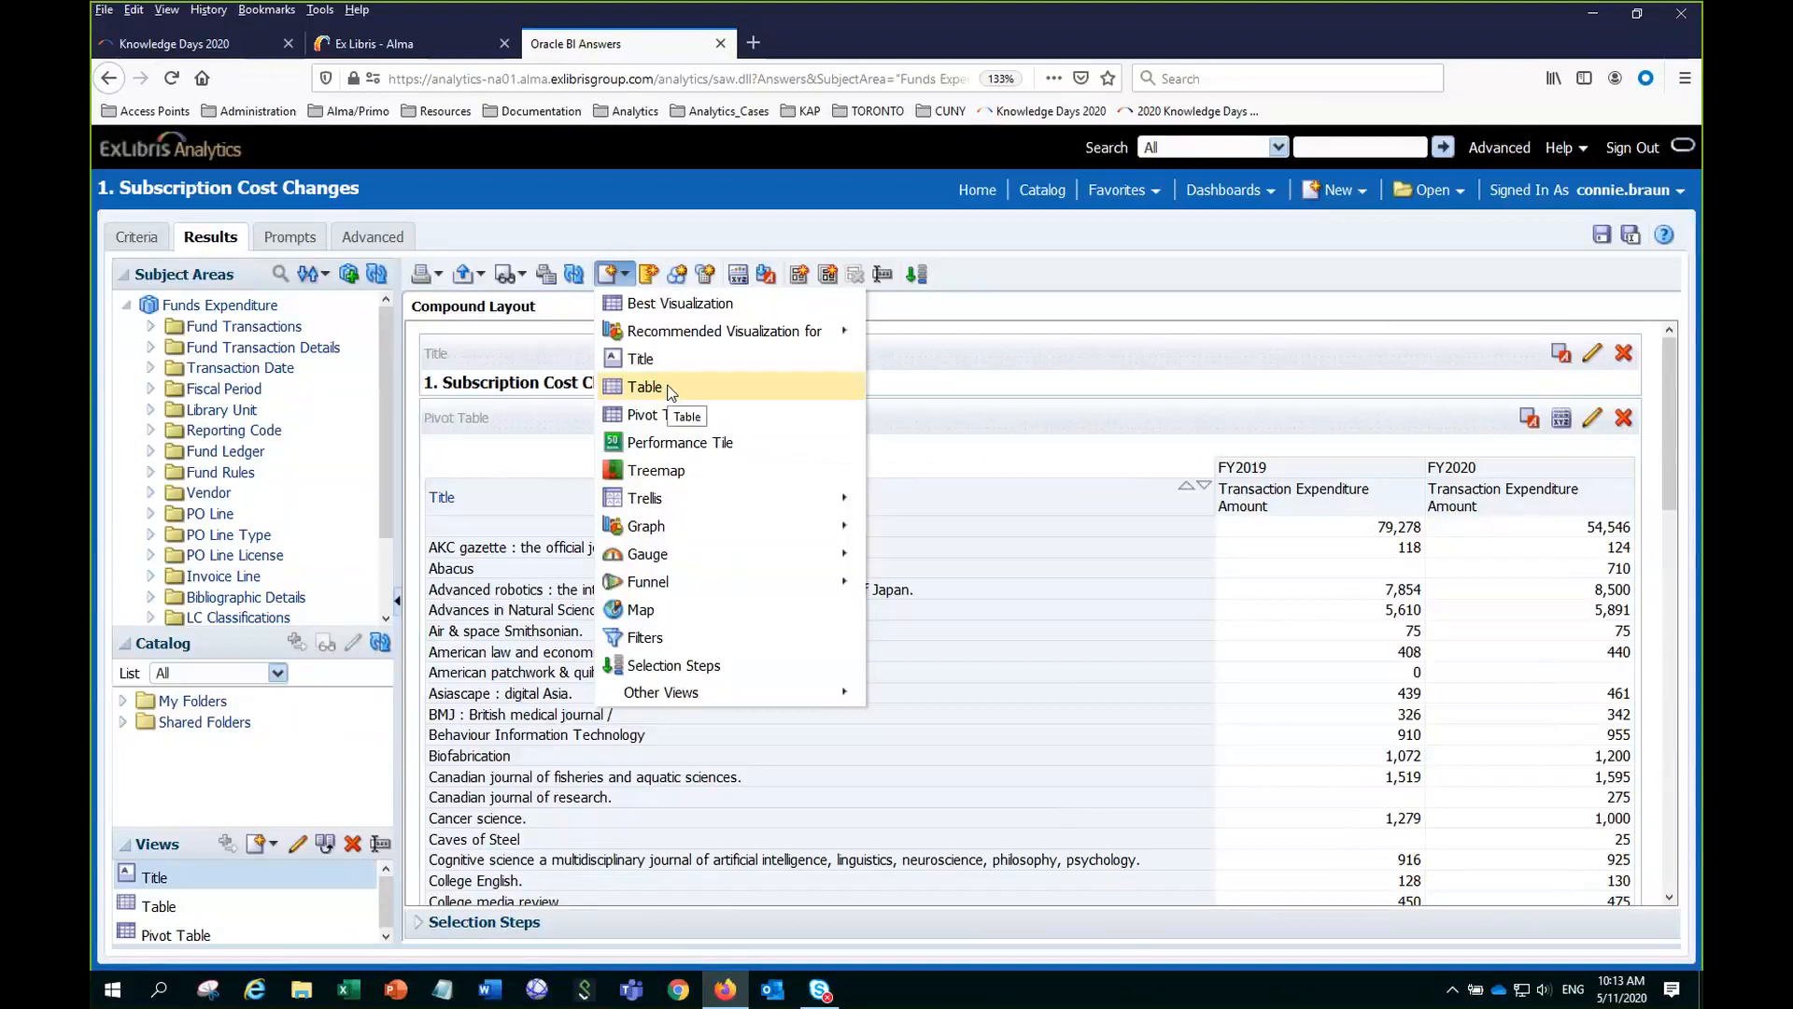
pyautogui.moveTo(716, 336)
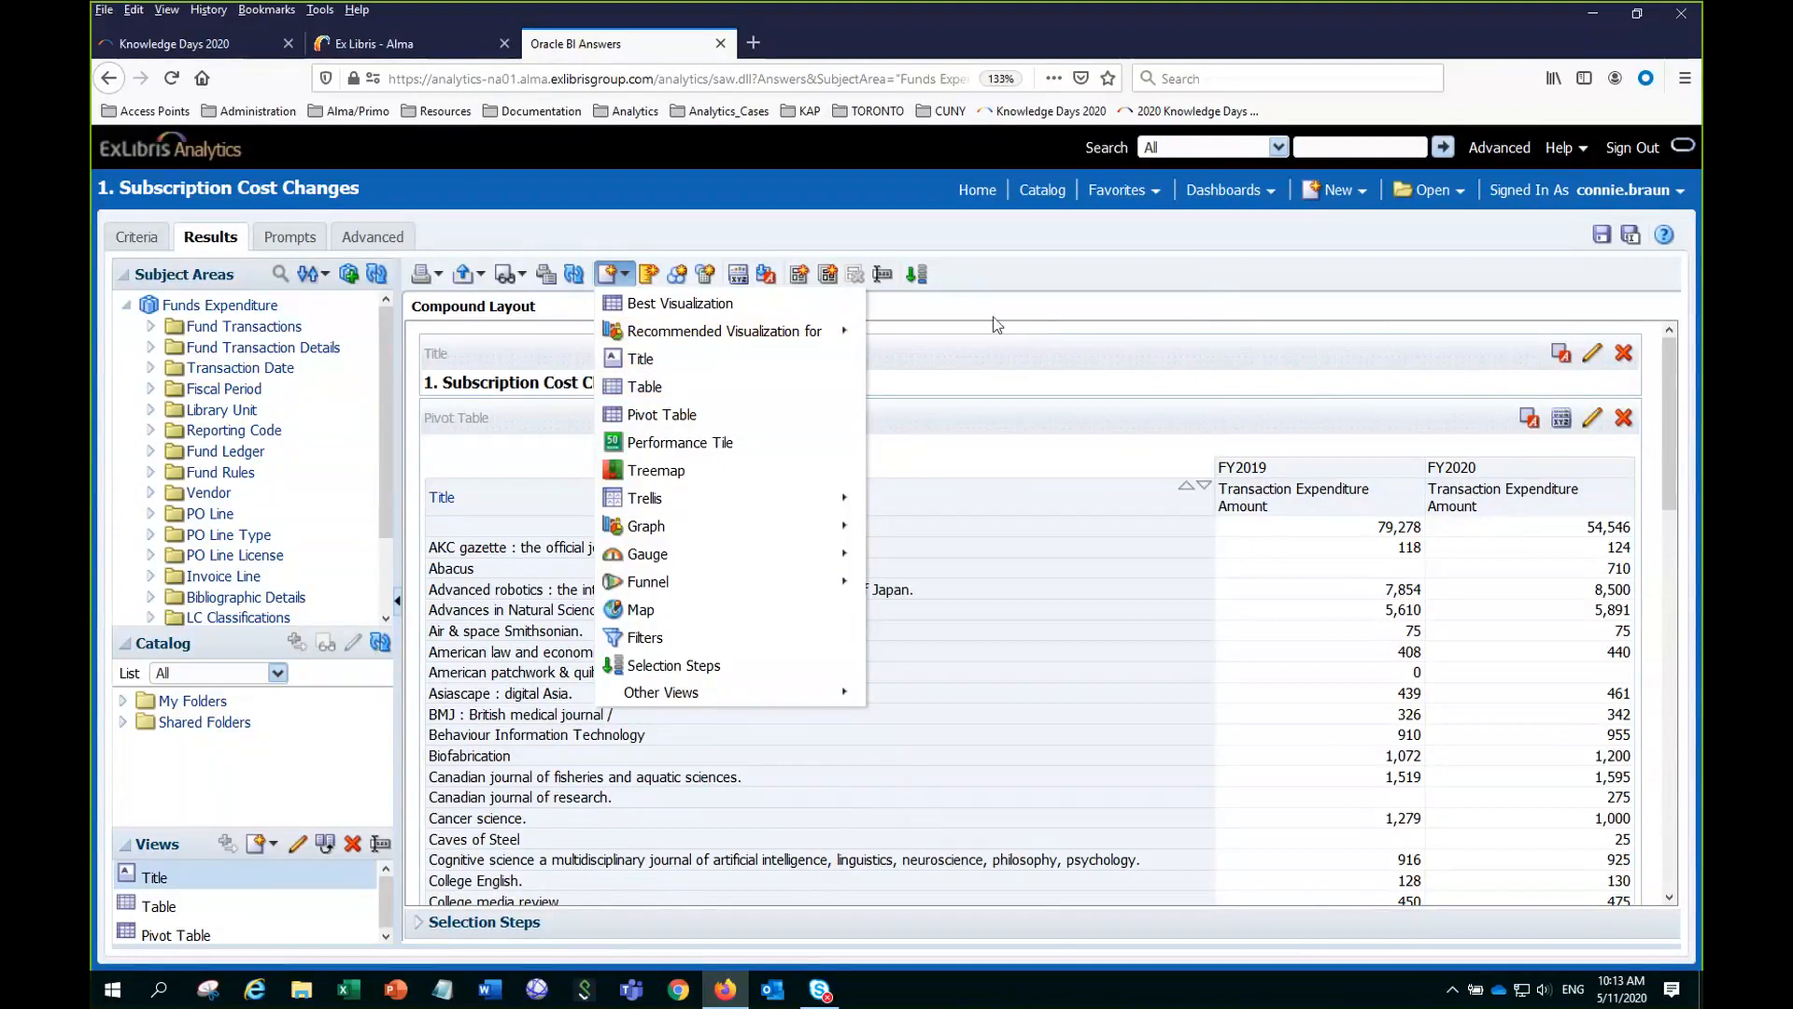
pyautogui.click(1017, 266)
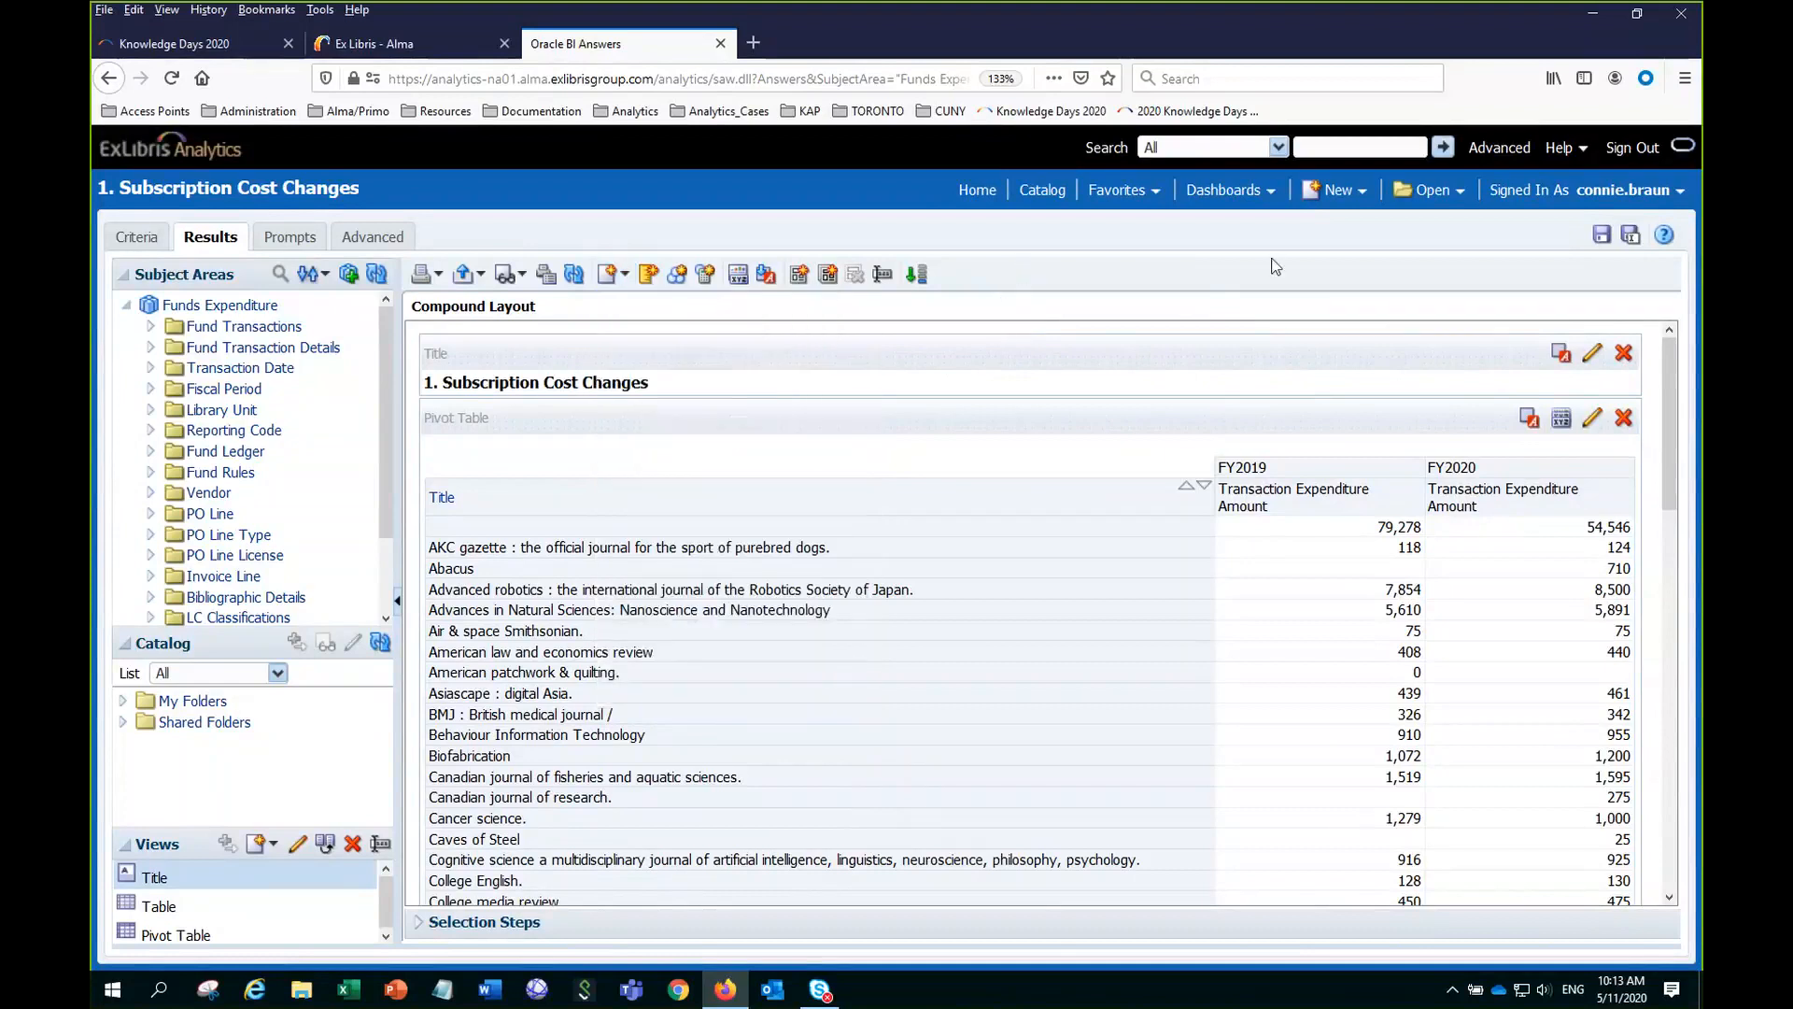
# Save the analysis with the pivot table layout.
pyautogui.click(1603, 237)
pyautogui.scroll(-2, 1494, 560)
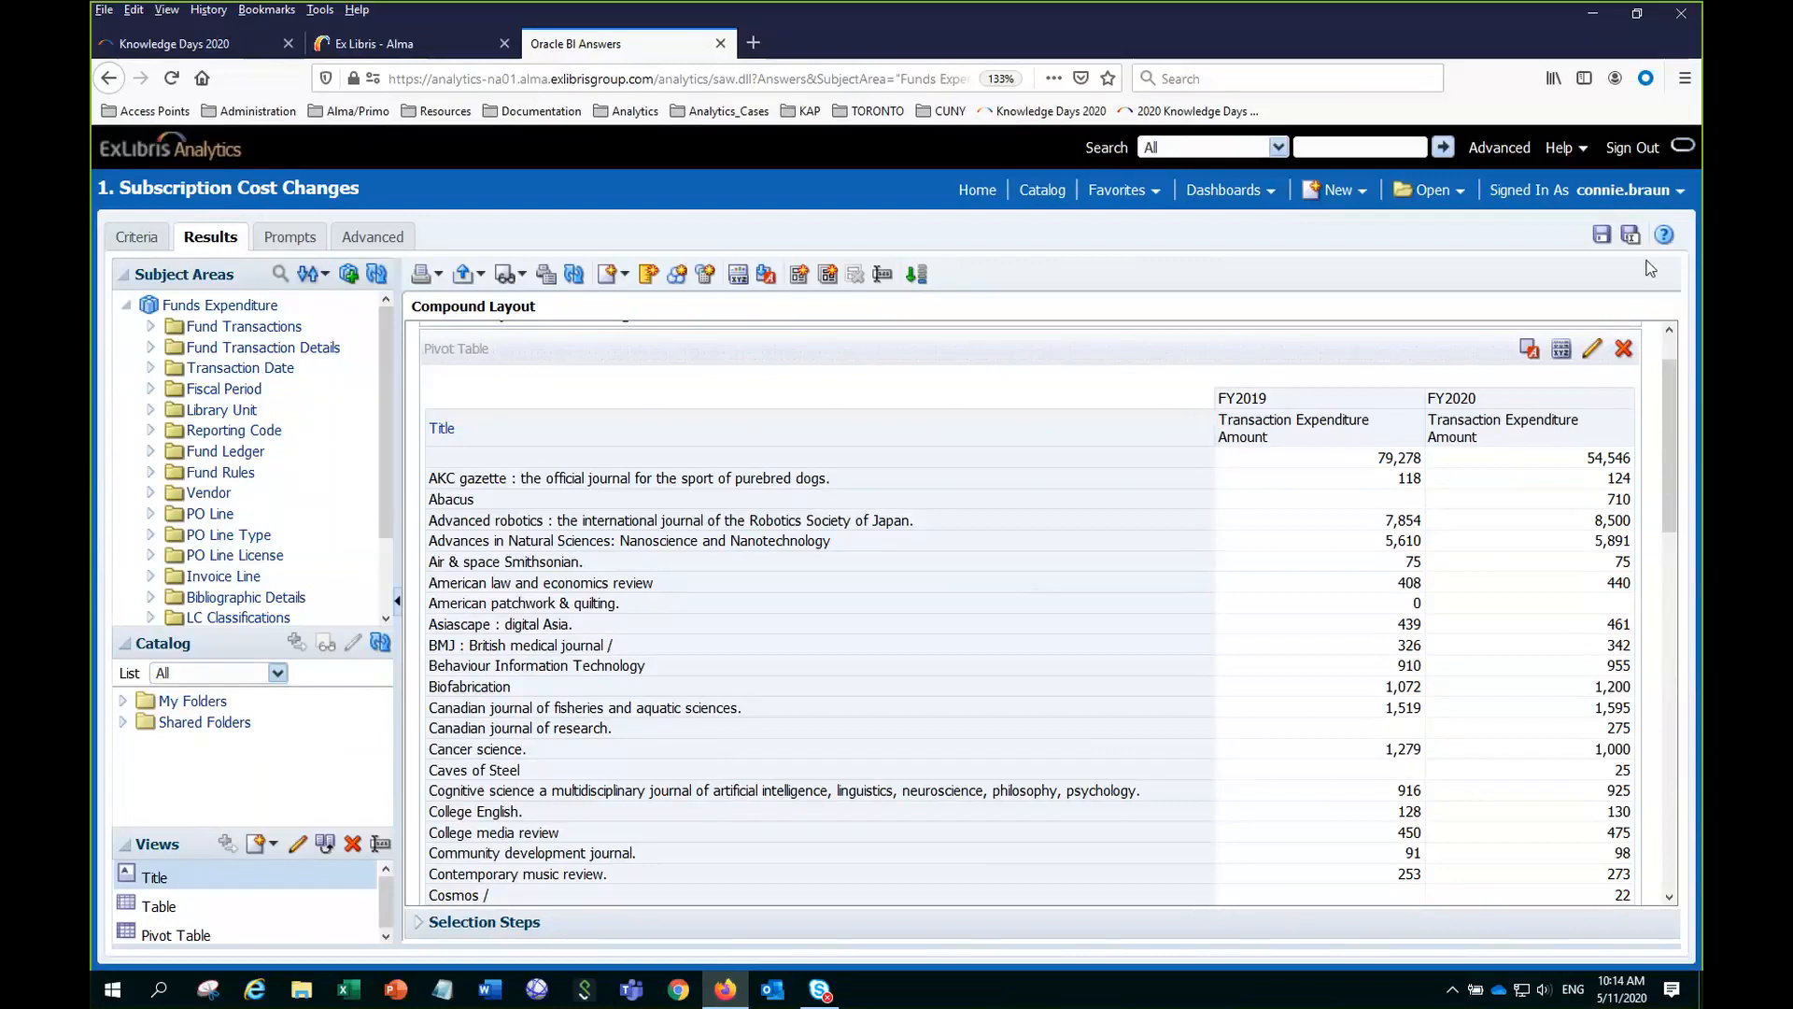
pyautogui.click(1599, 239)
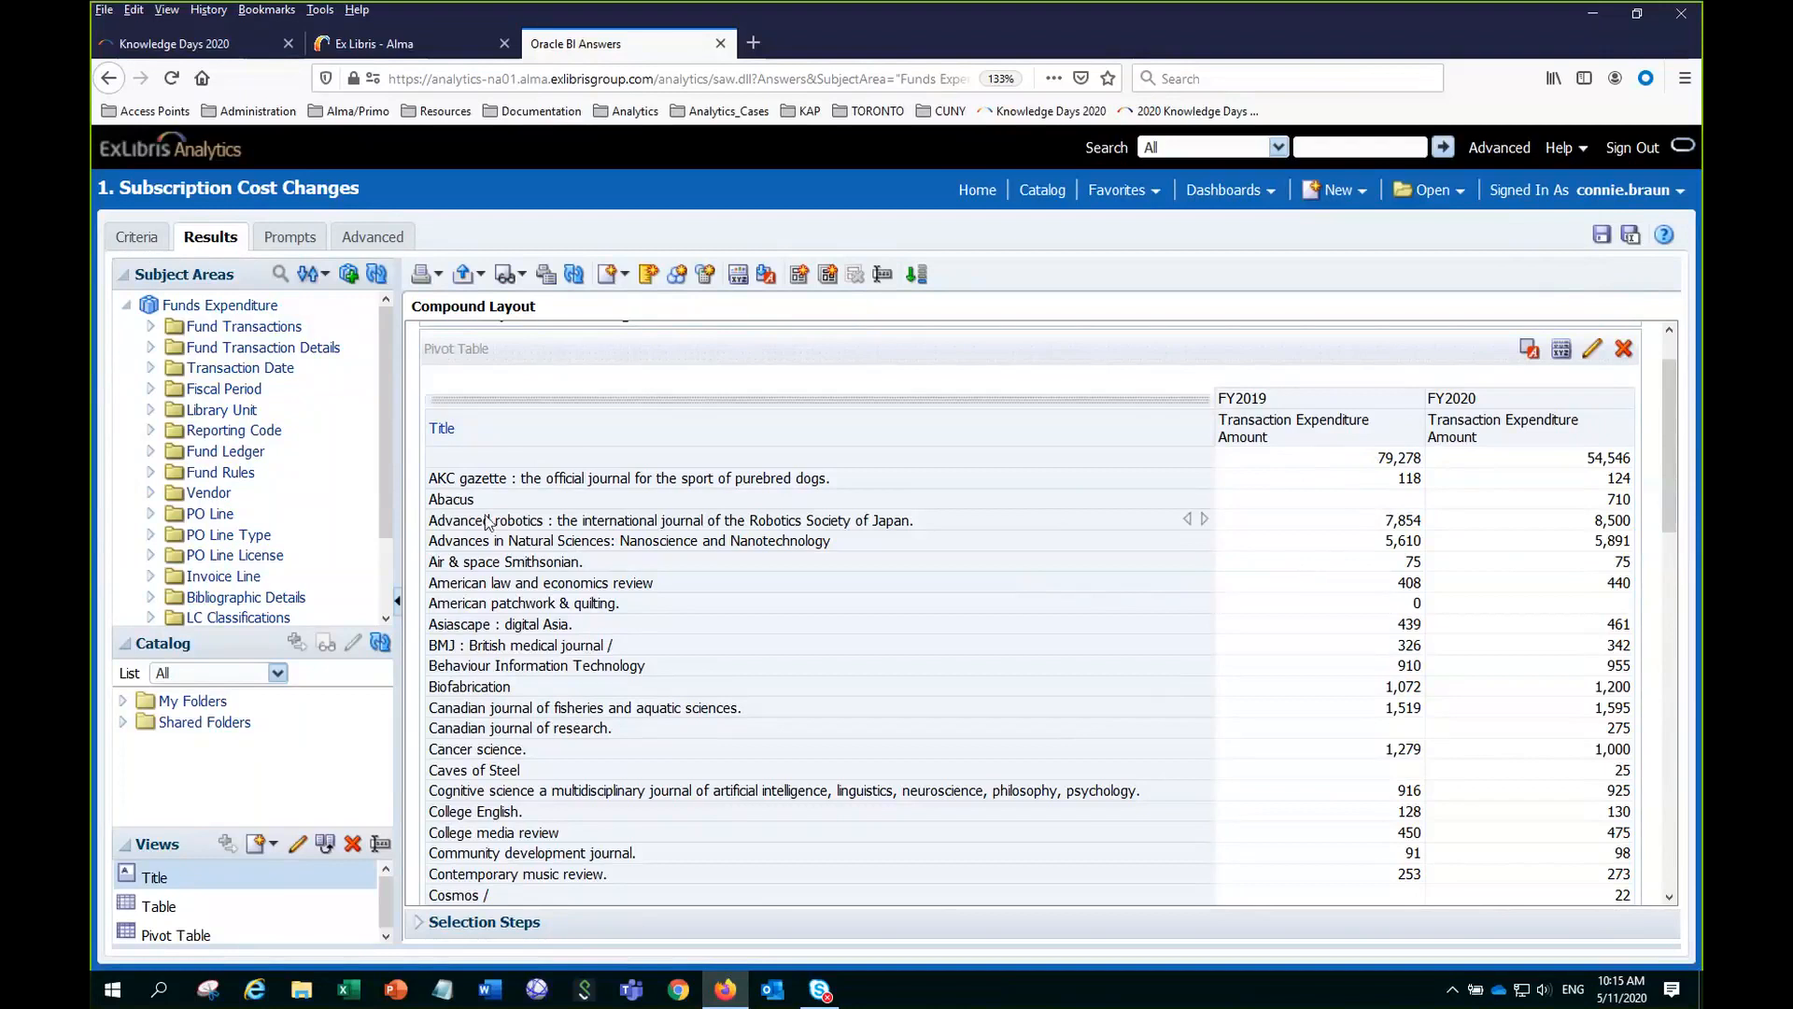
# Override the data format of the Transaction Expenditure Amount column as currency, using the $ English - United States symbol and 2 decimal places.
pyautogui.click(159, 239)
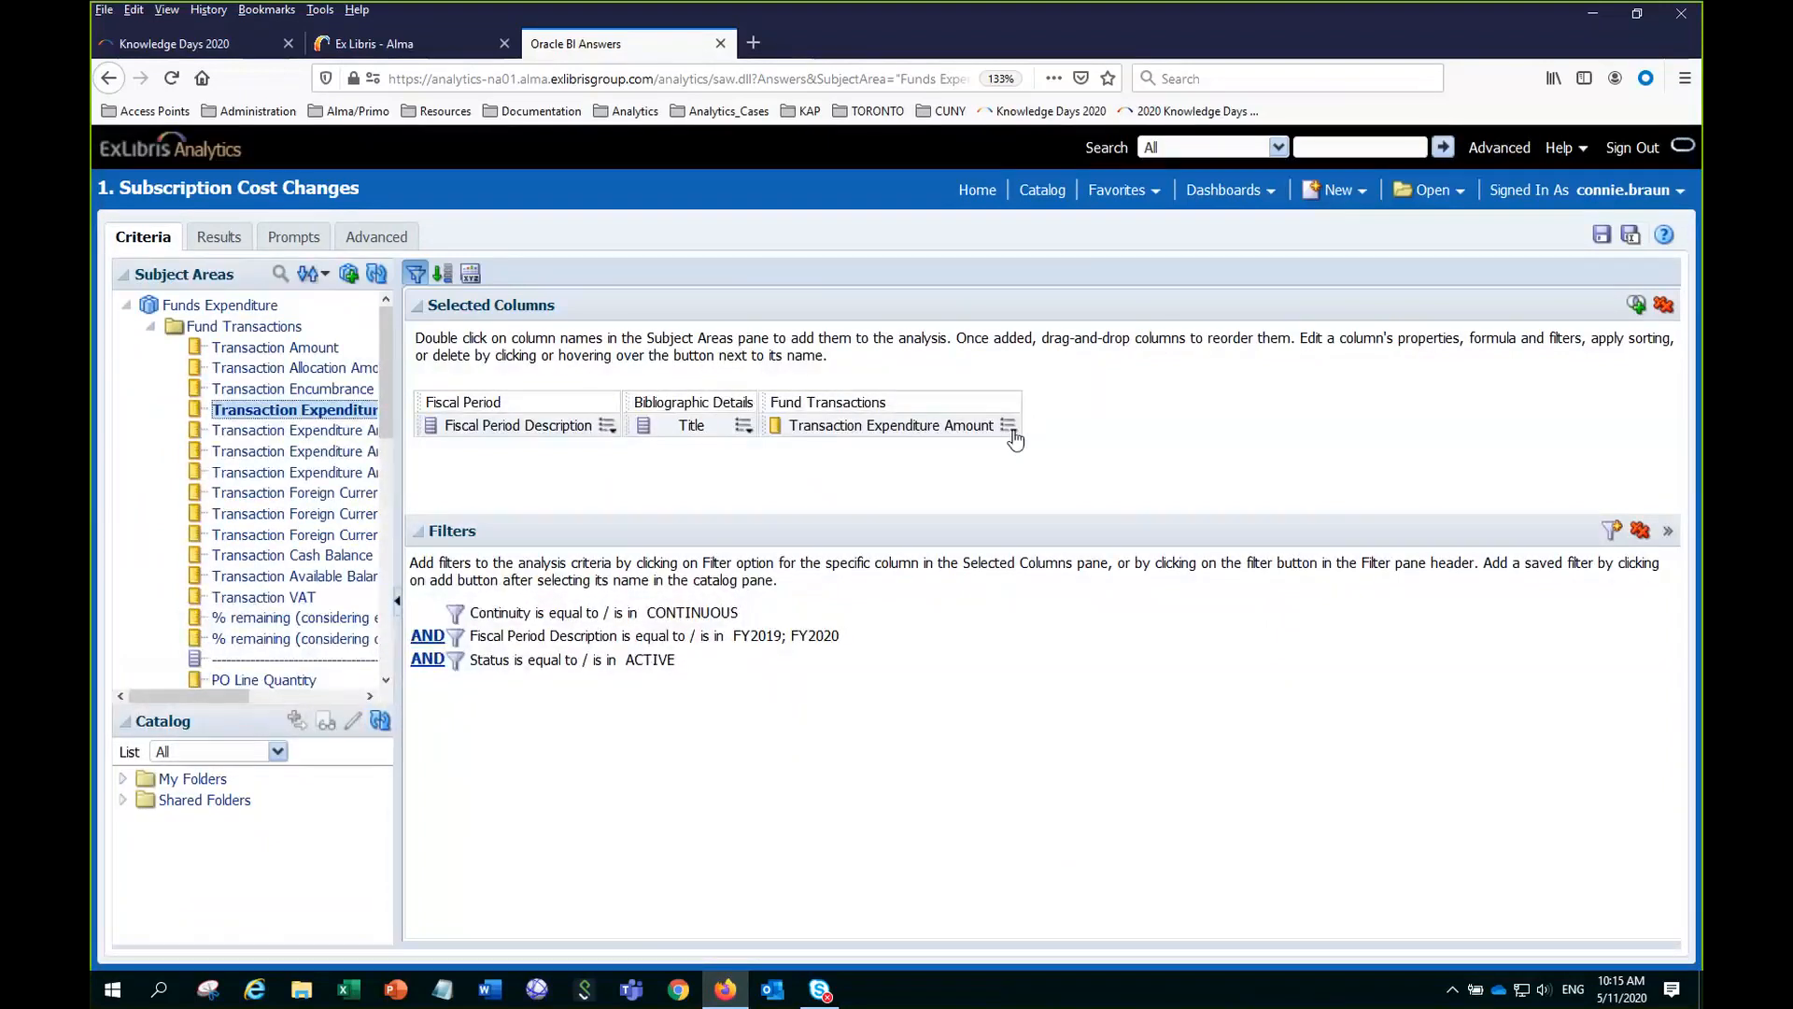
pyautogui.moveTo(1012, 435)
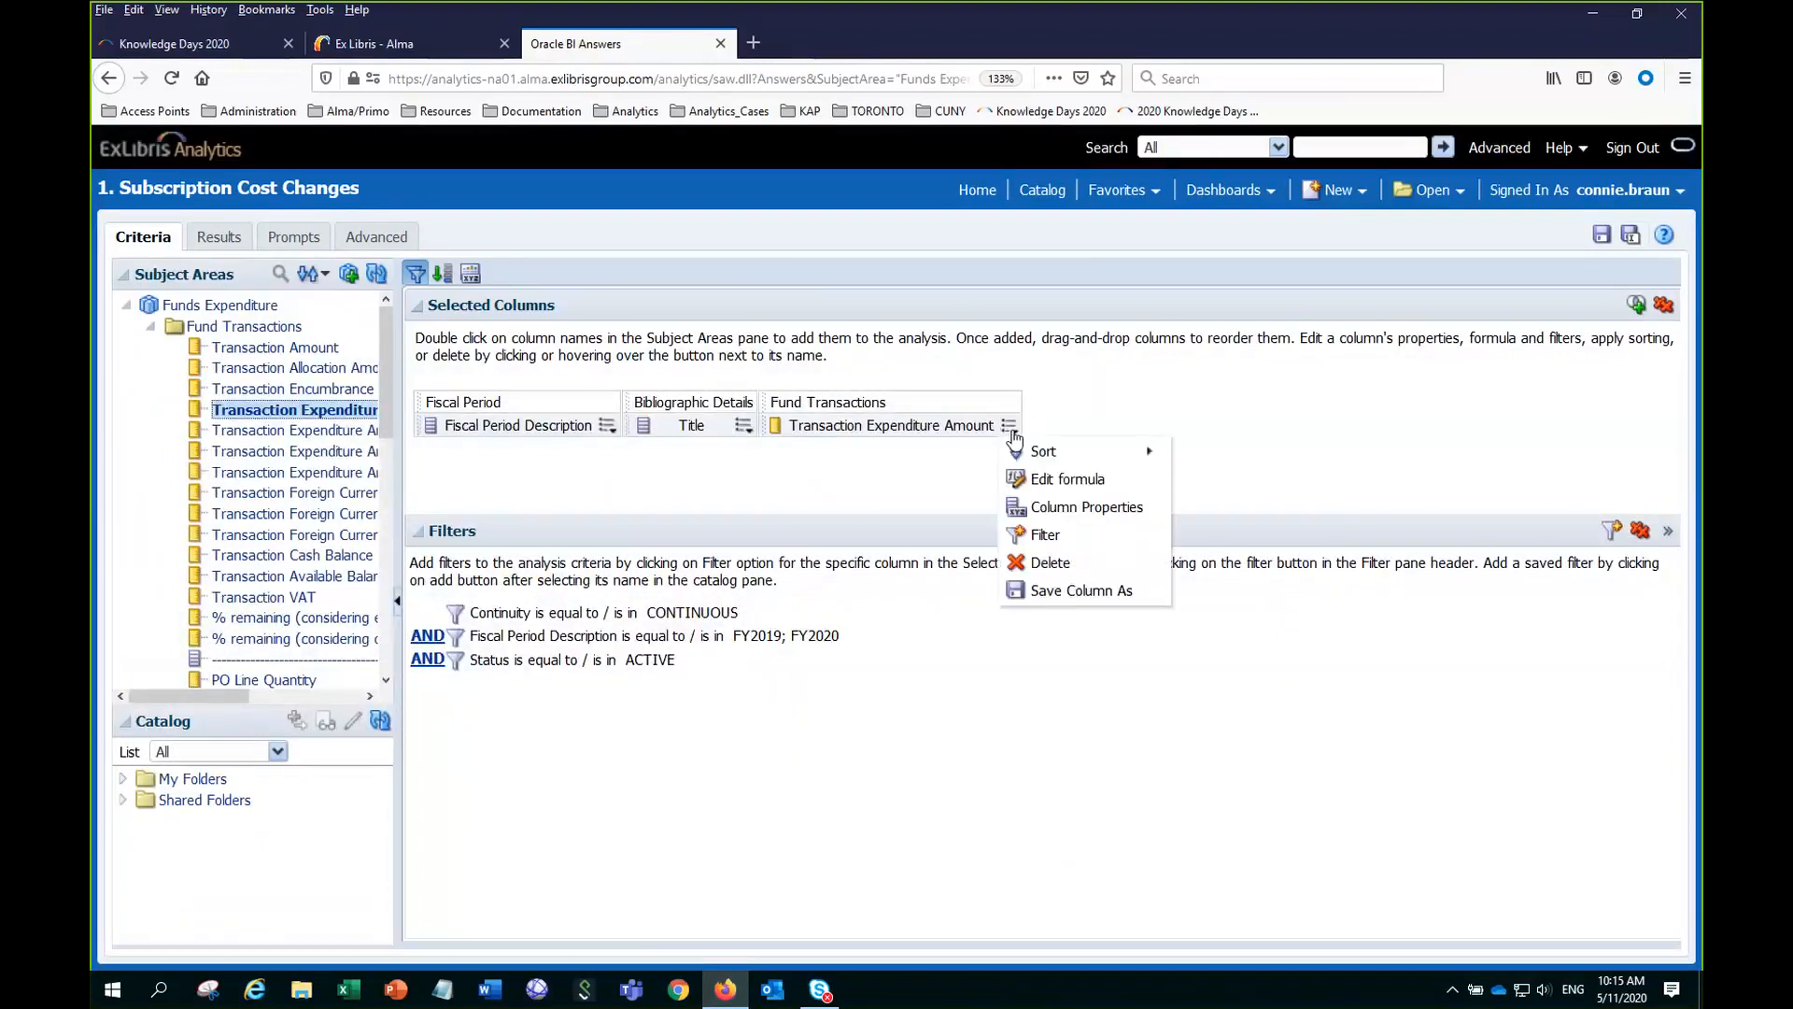
pyautogui.click(1042, 509)
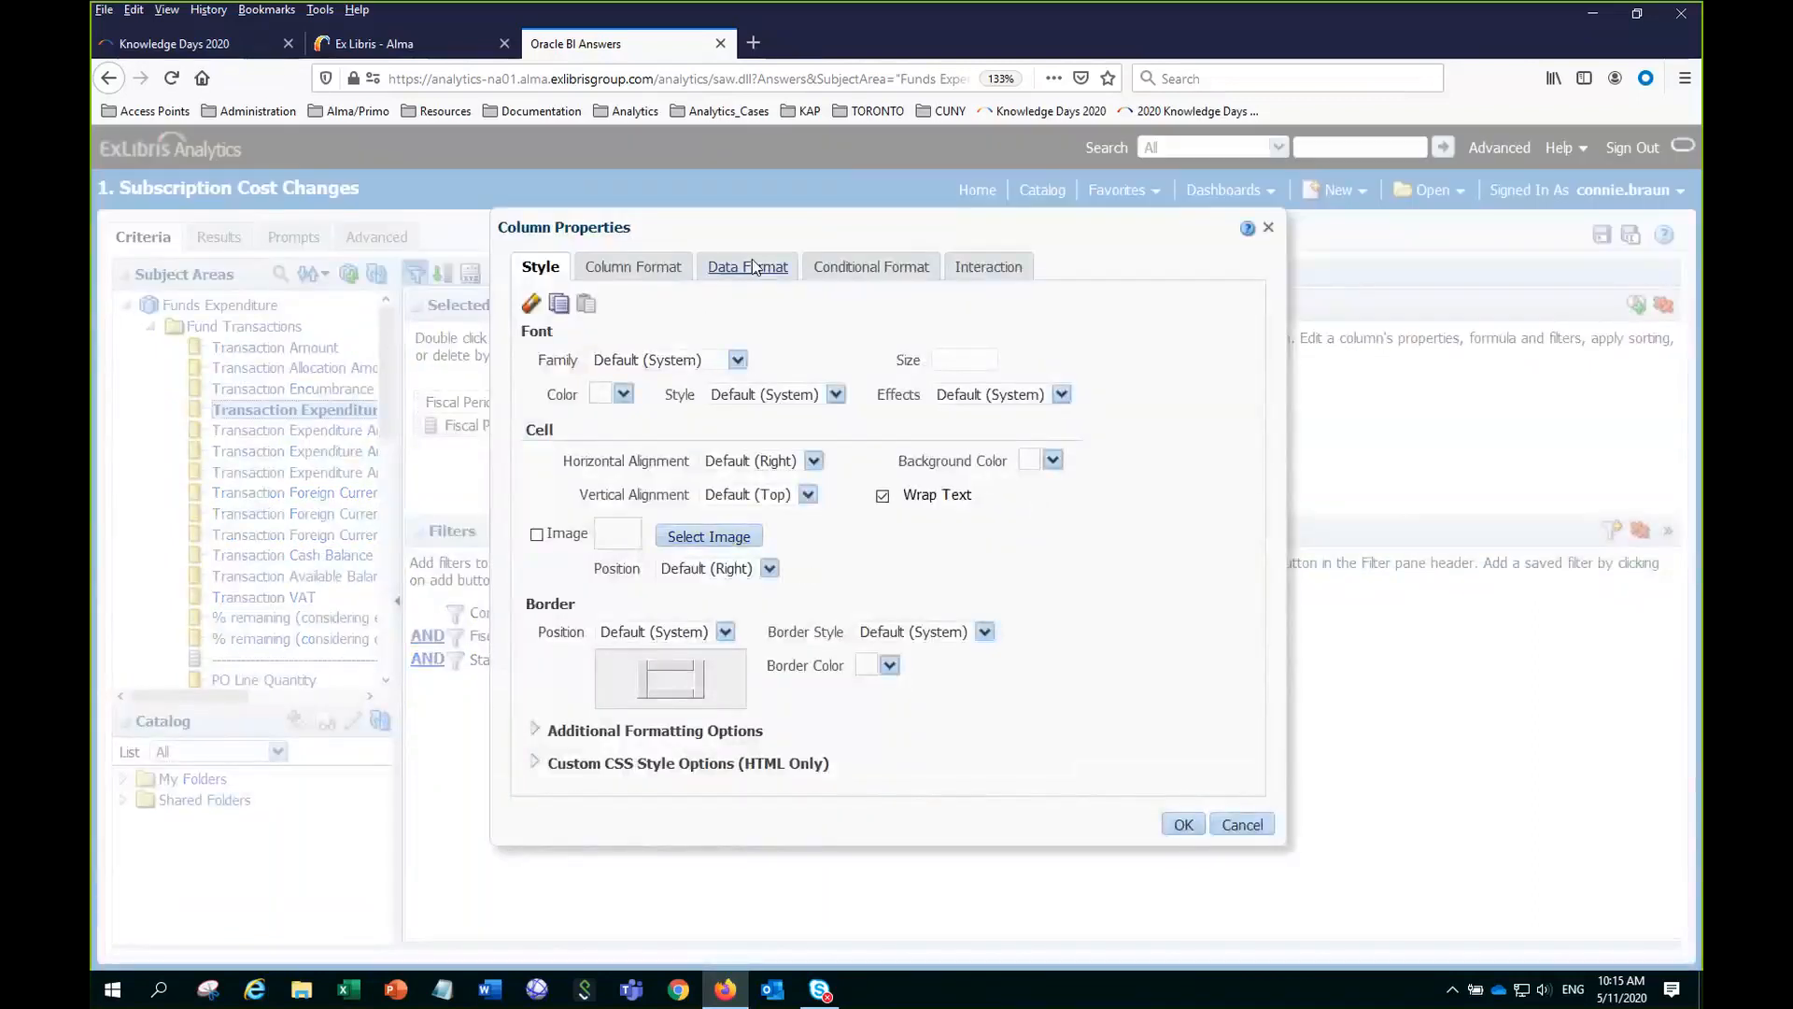
pyautogui.click(762, 269)
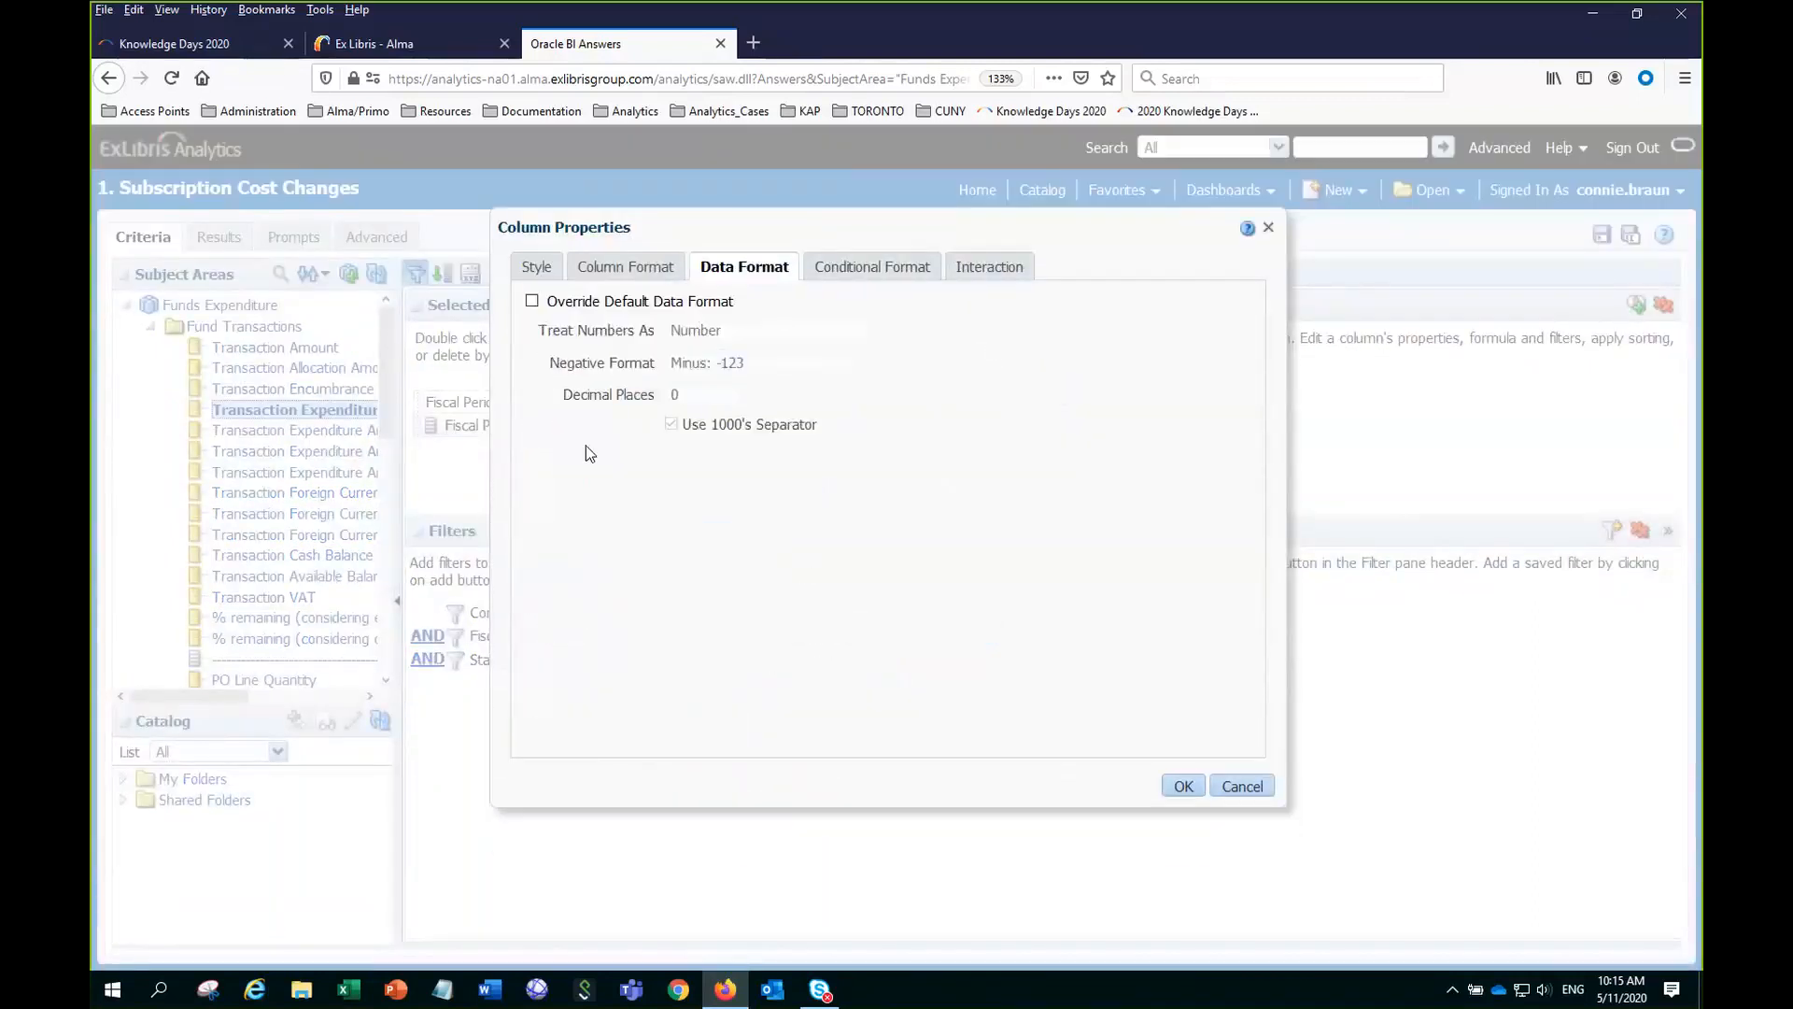
pyautogui.click(533, 303)
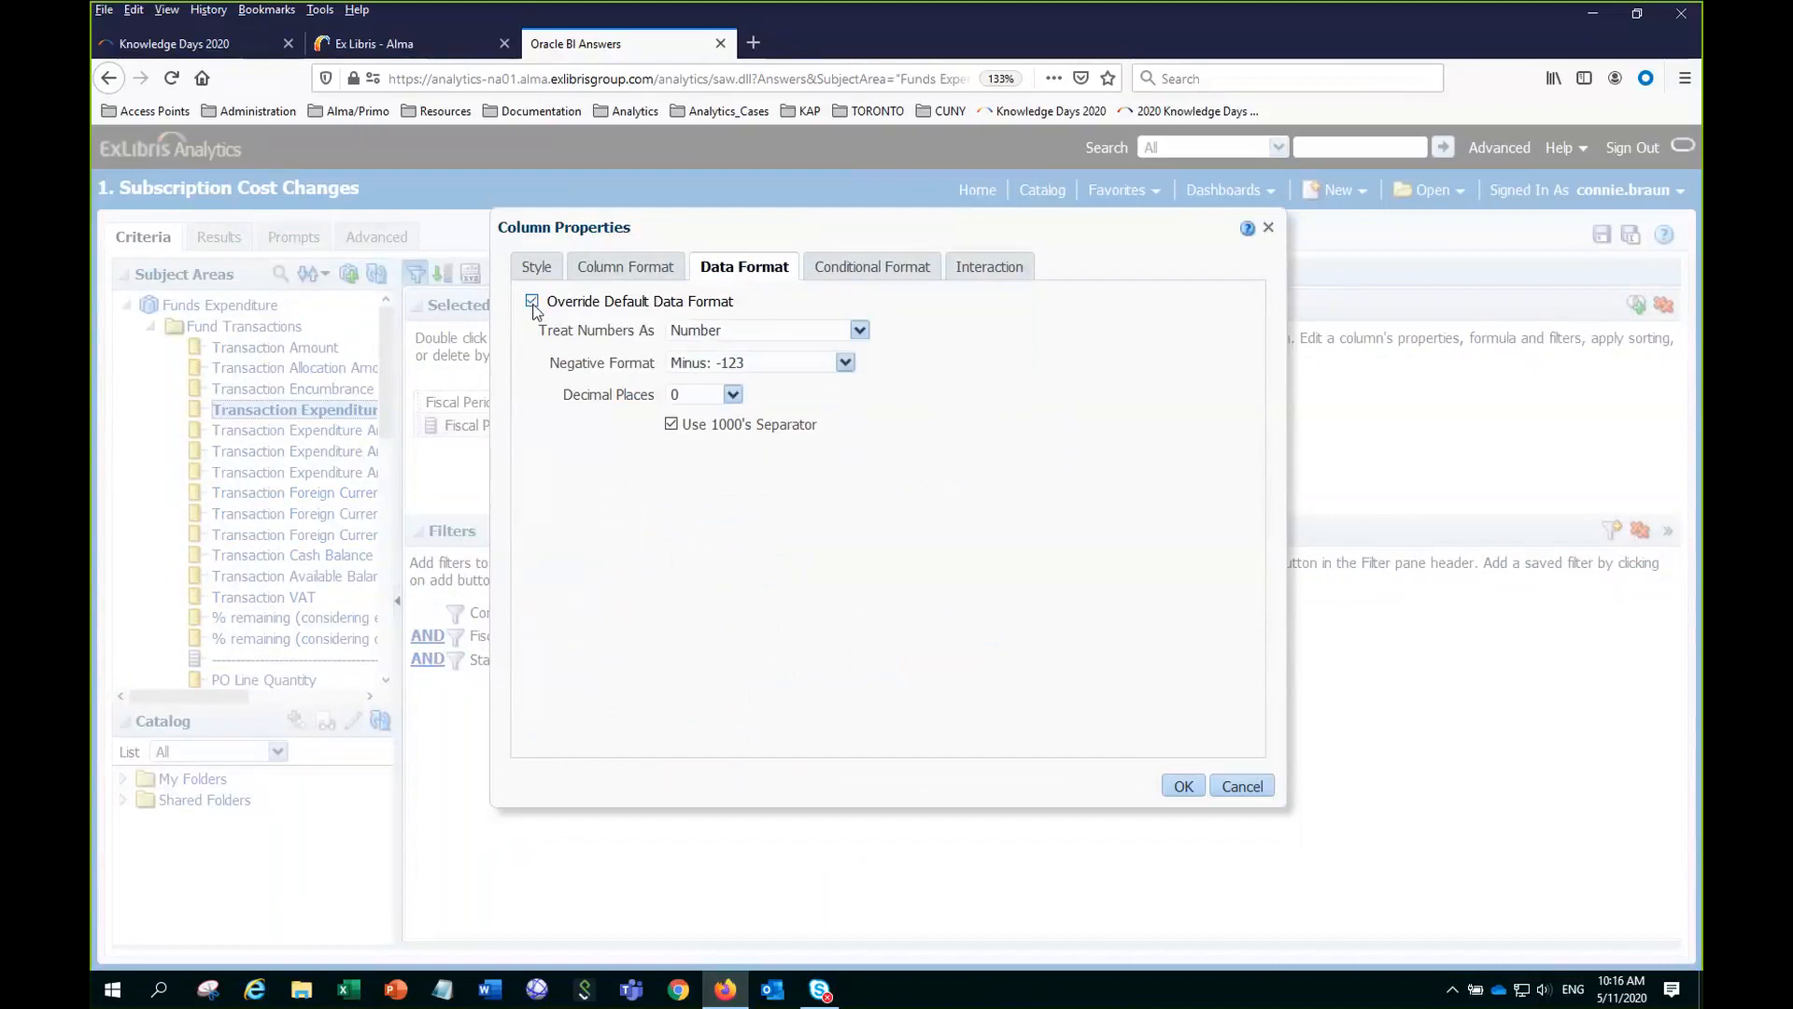
pyautogui.click(860, 332)
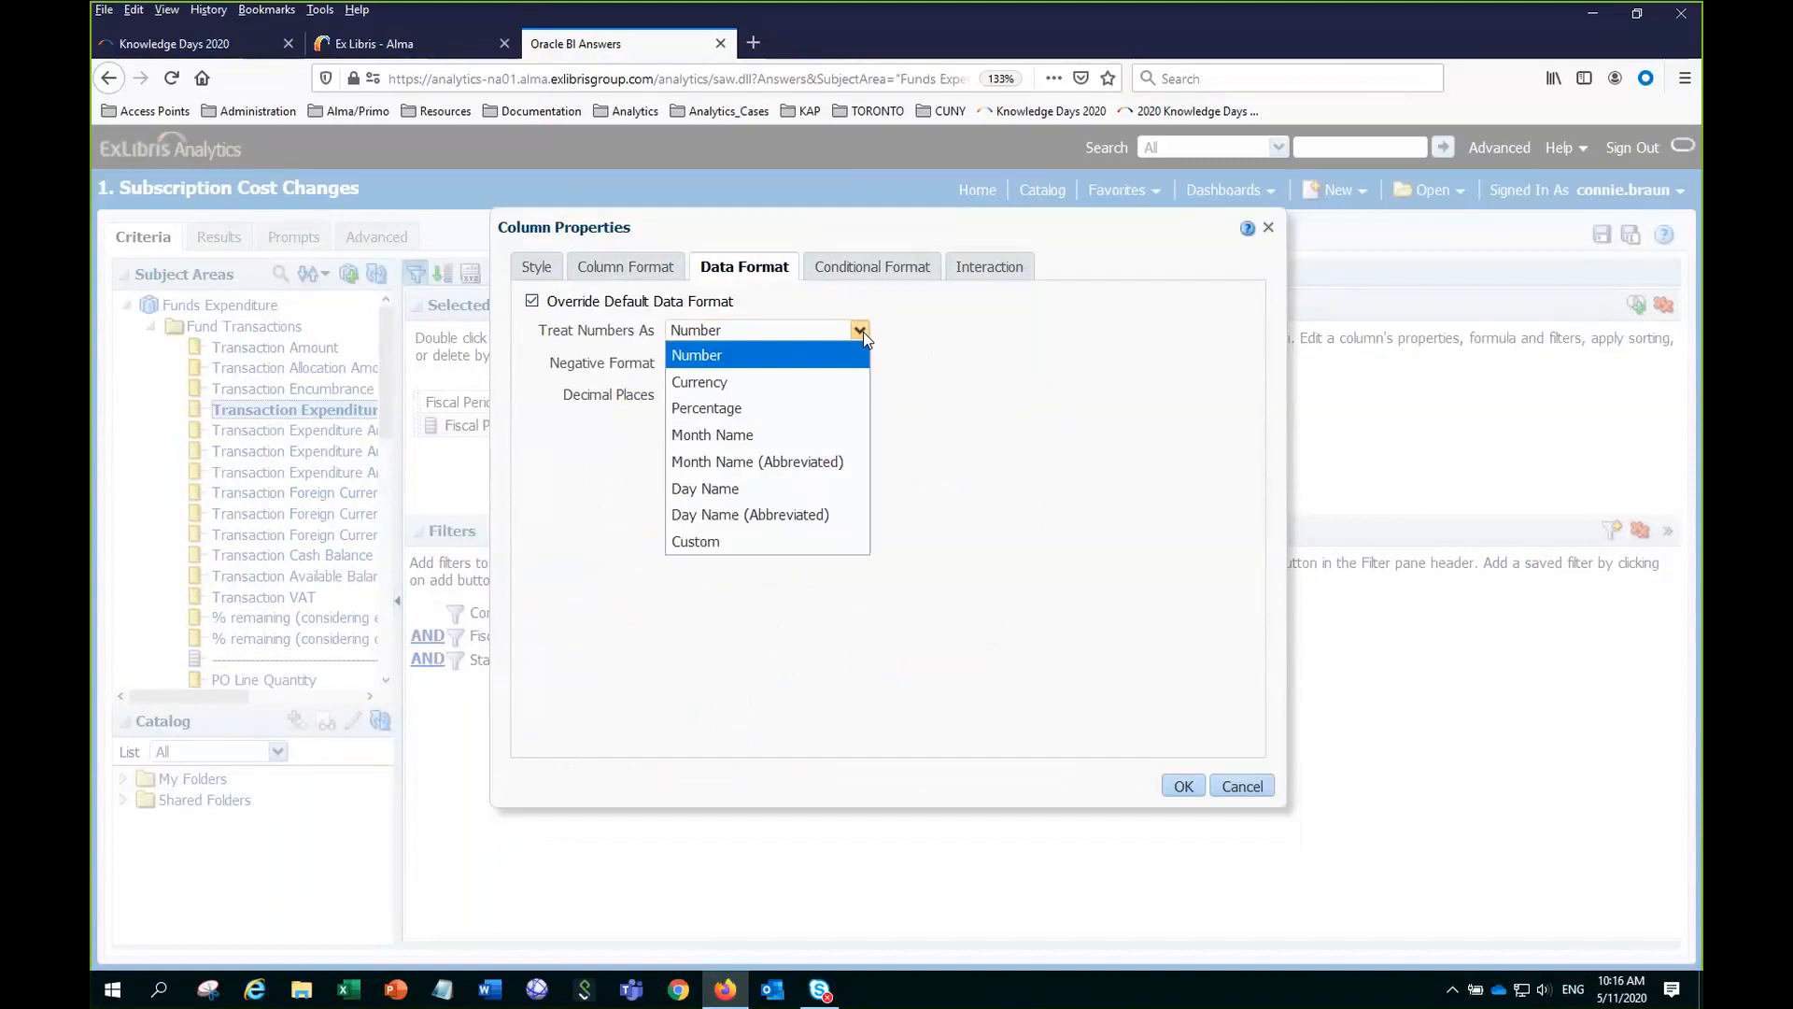
pyautogui.click(847, 392)
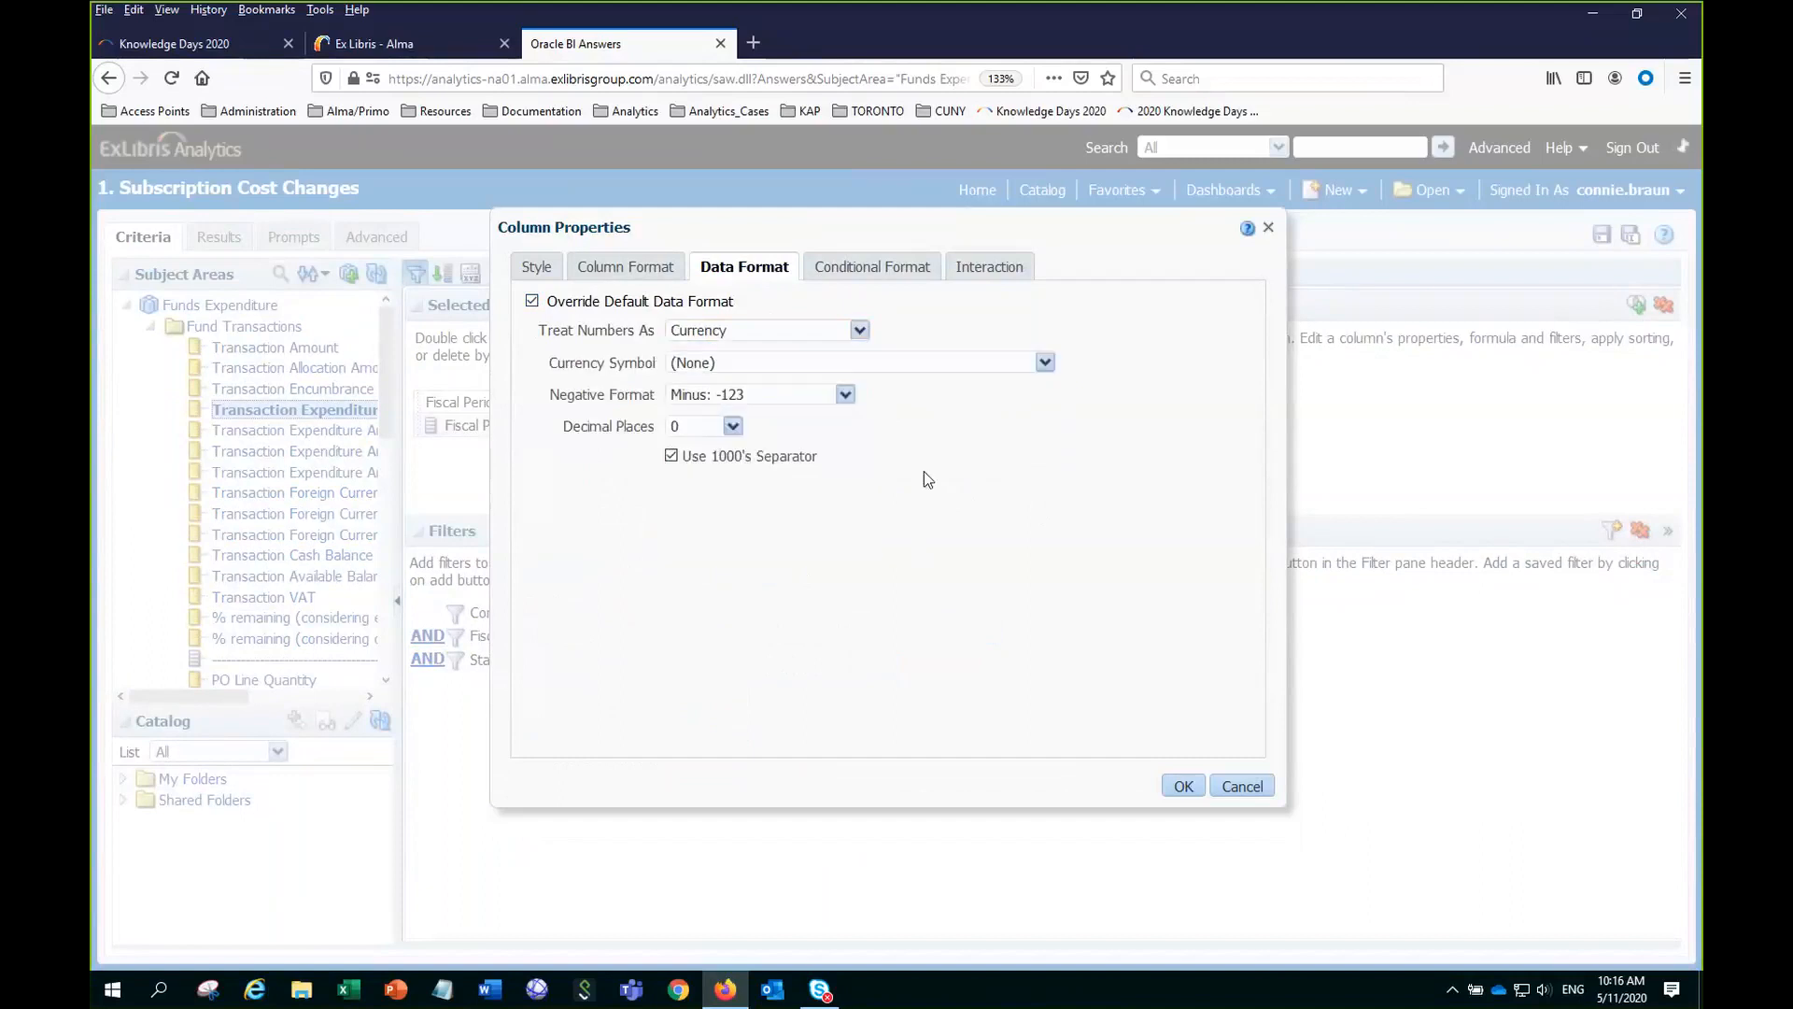
pyautogui.click(1044, 363)
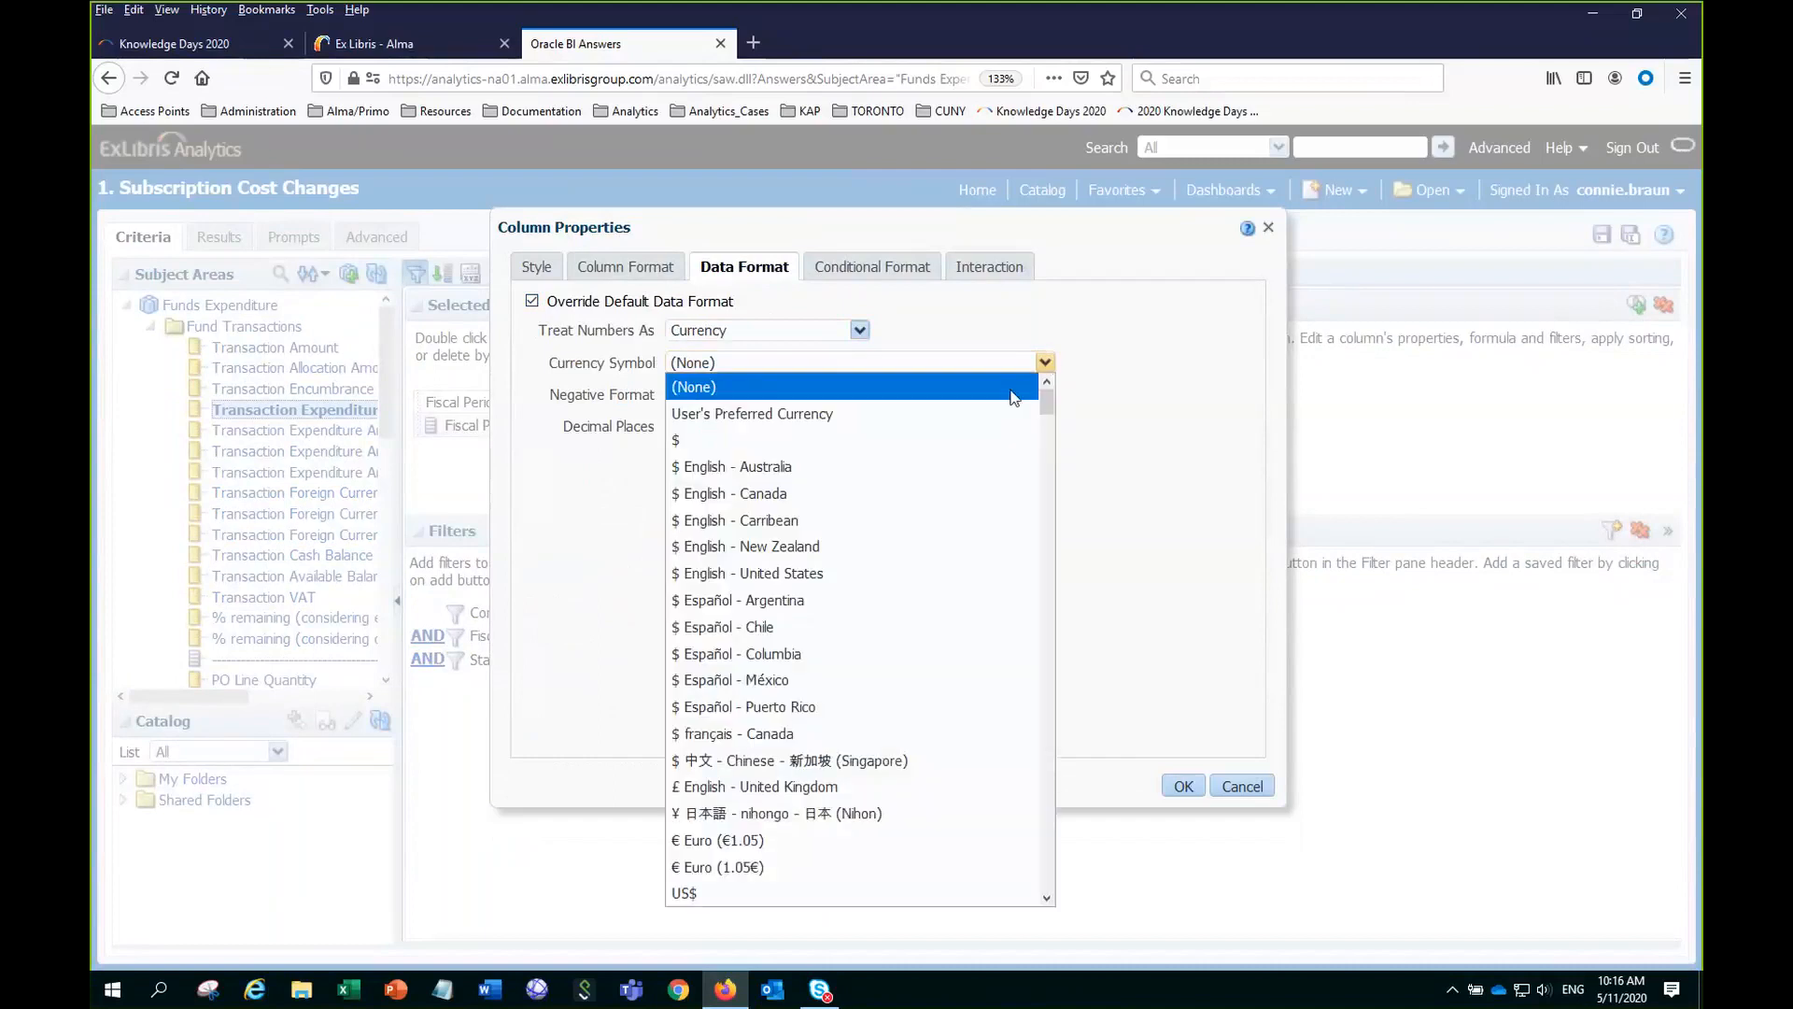
pyautogui.click(907, 575)
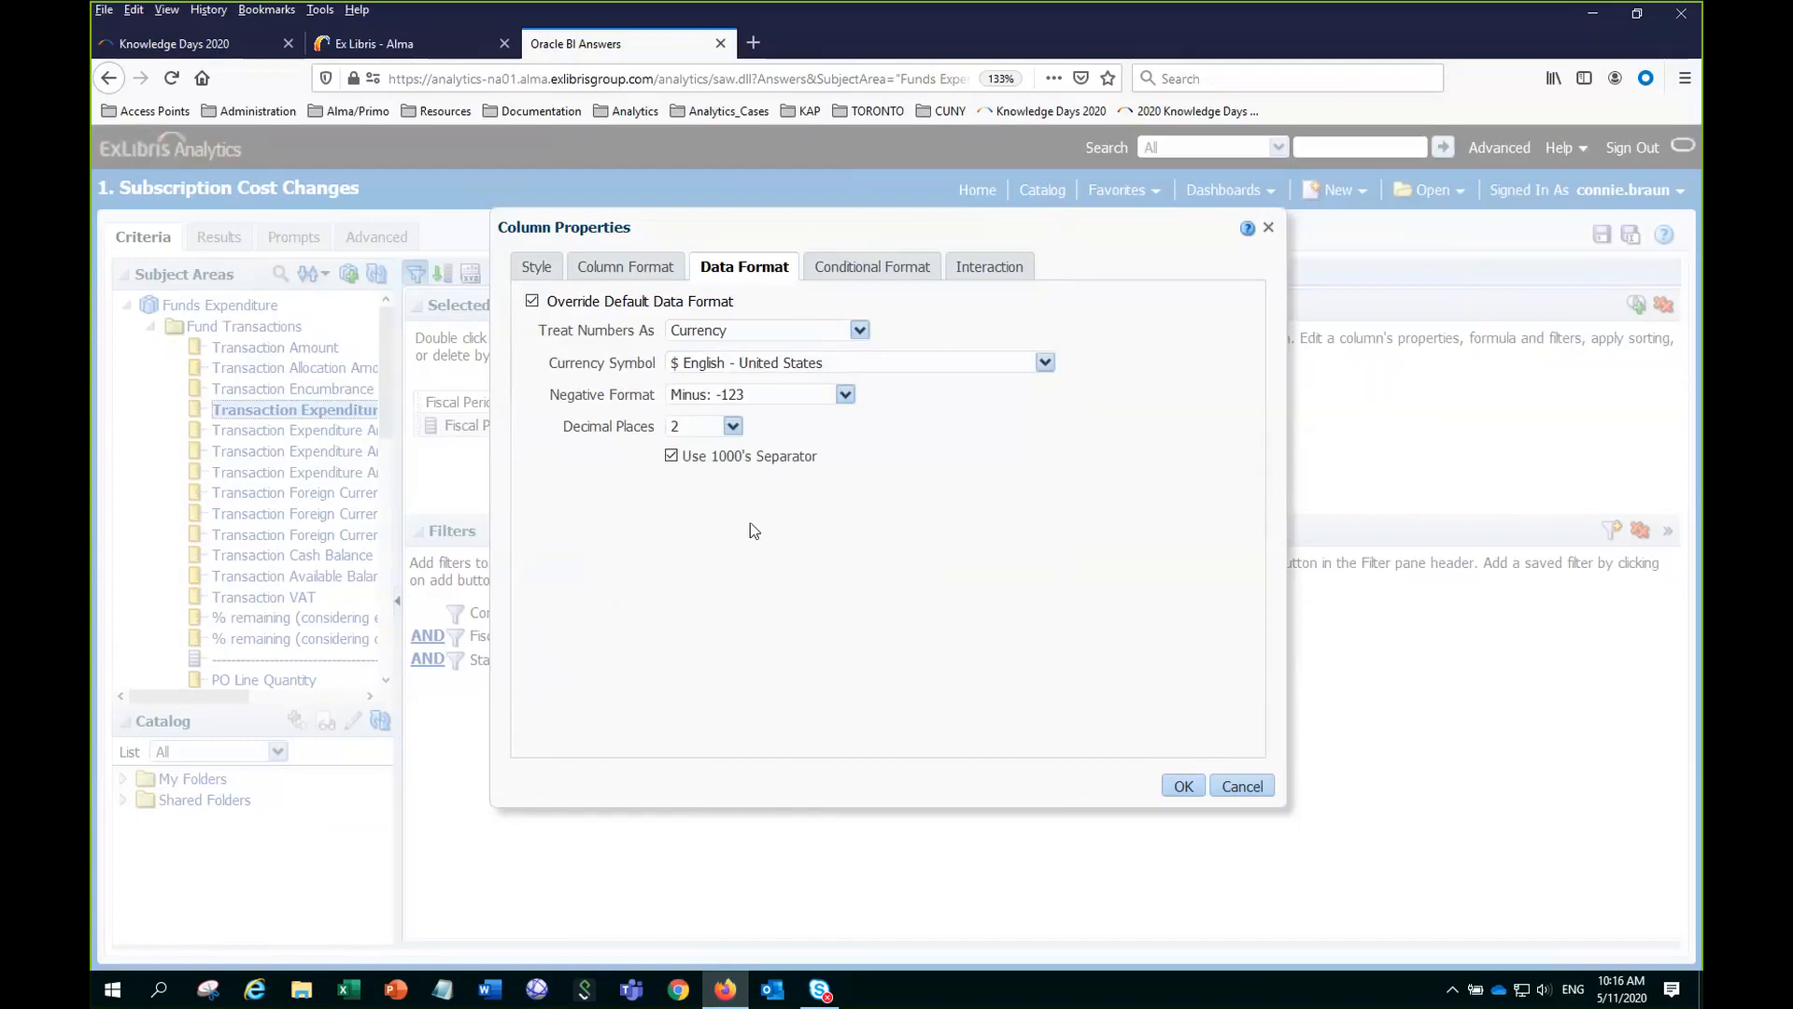
pyautogui.click(1183, 785)
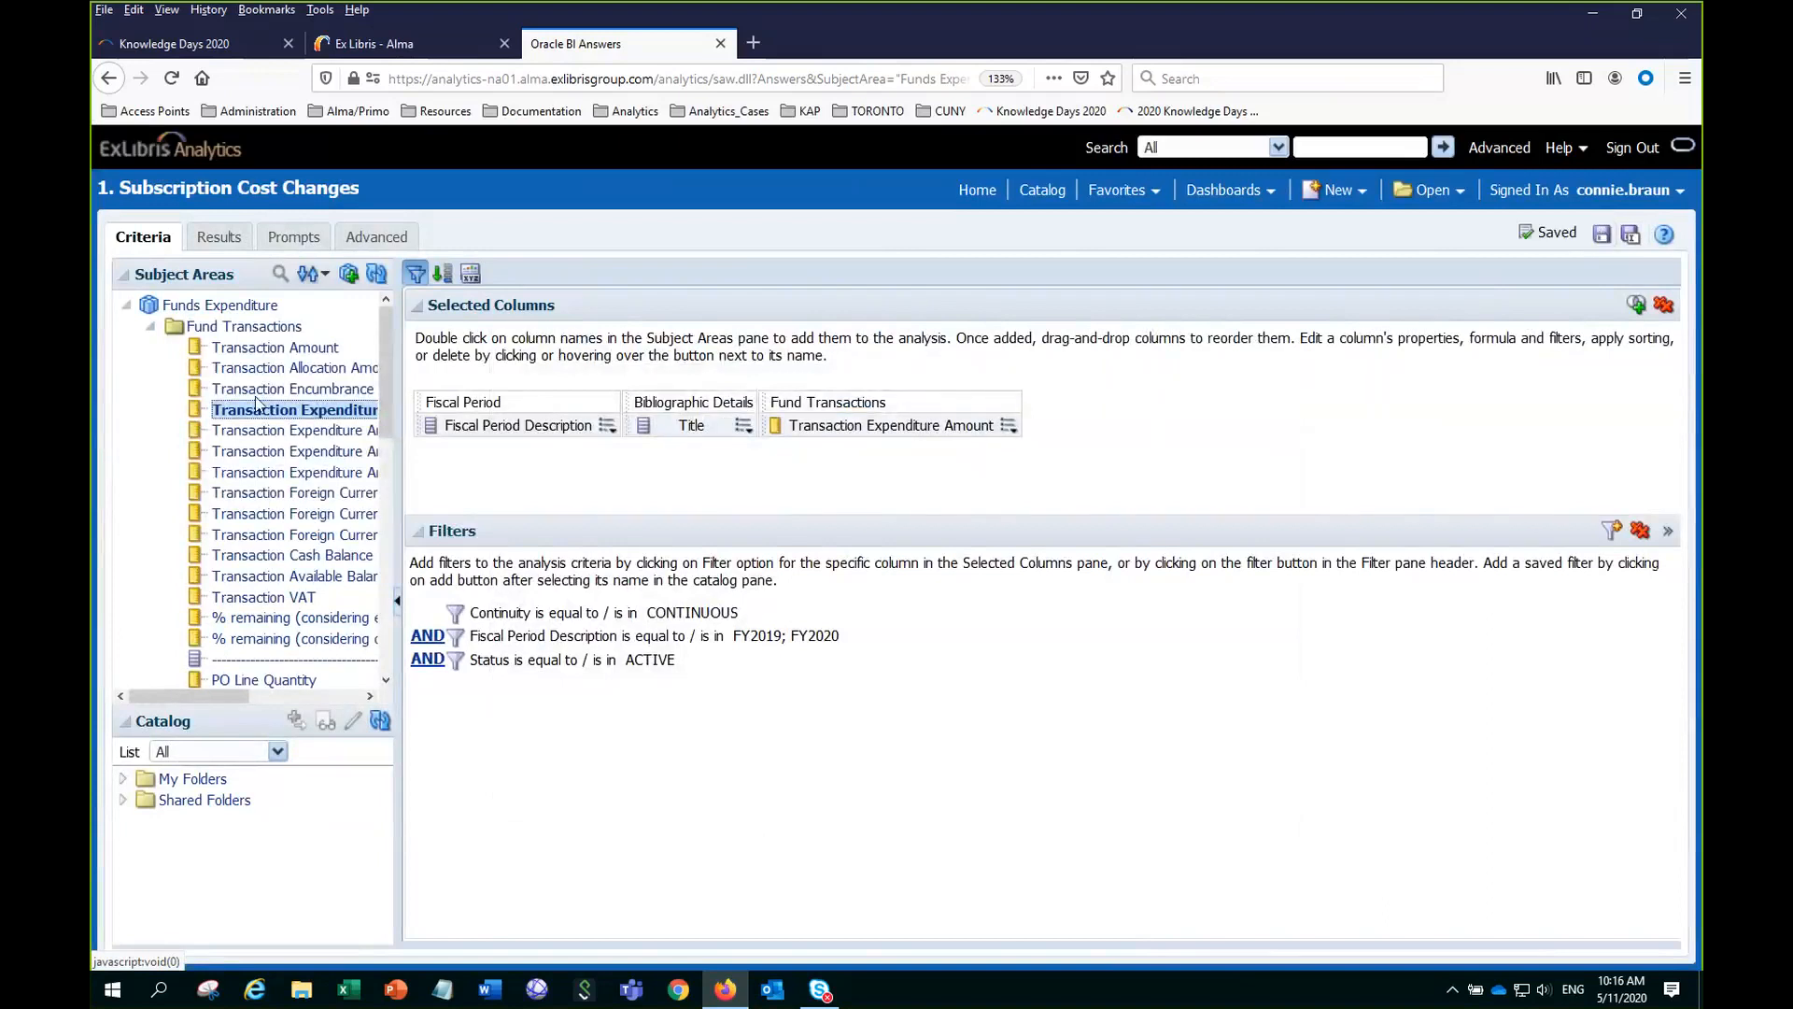
# Show the results and examine the currency formatting of the FY2019 and FY2020 amounts in the pivot table.
pyautogui.click(219, 238)
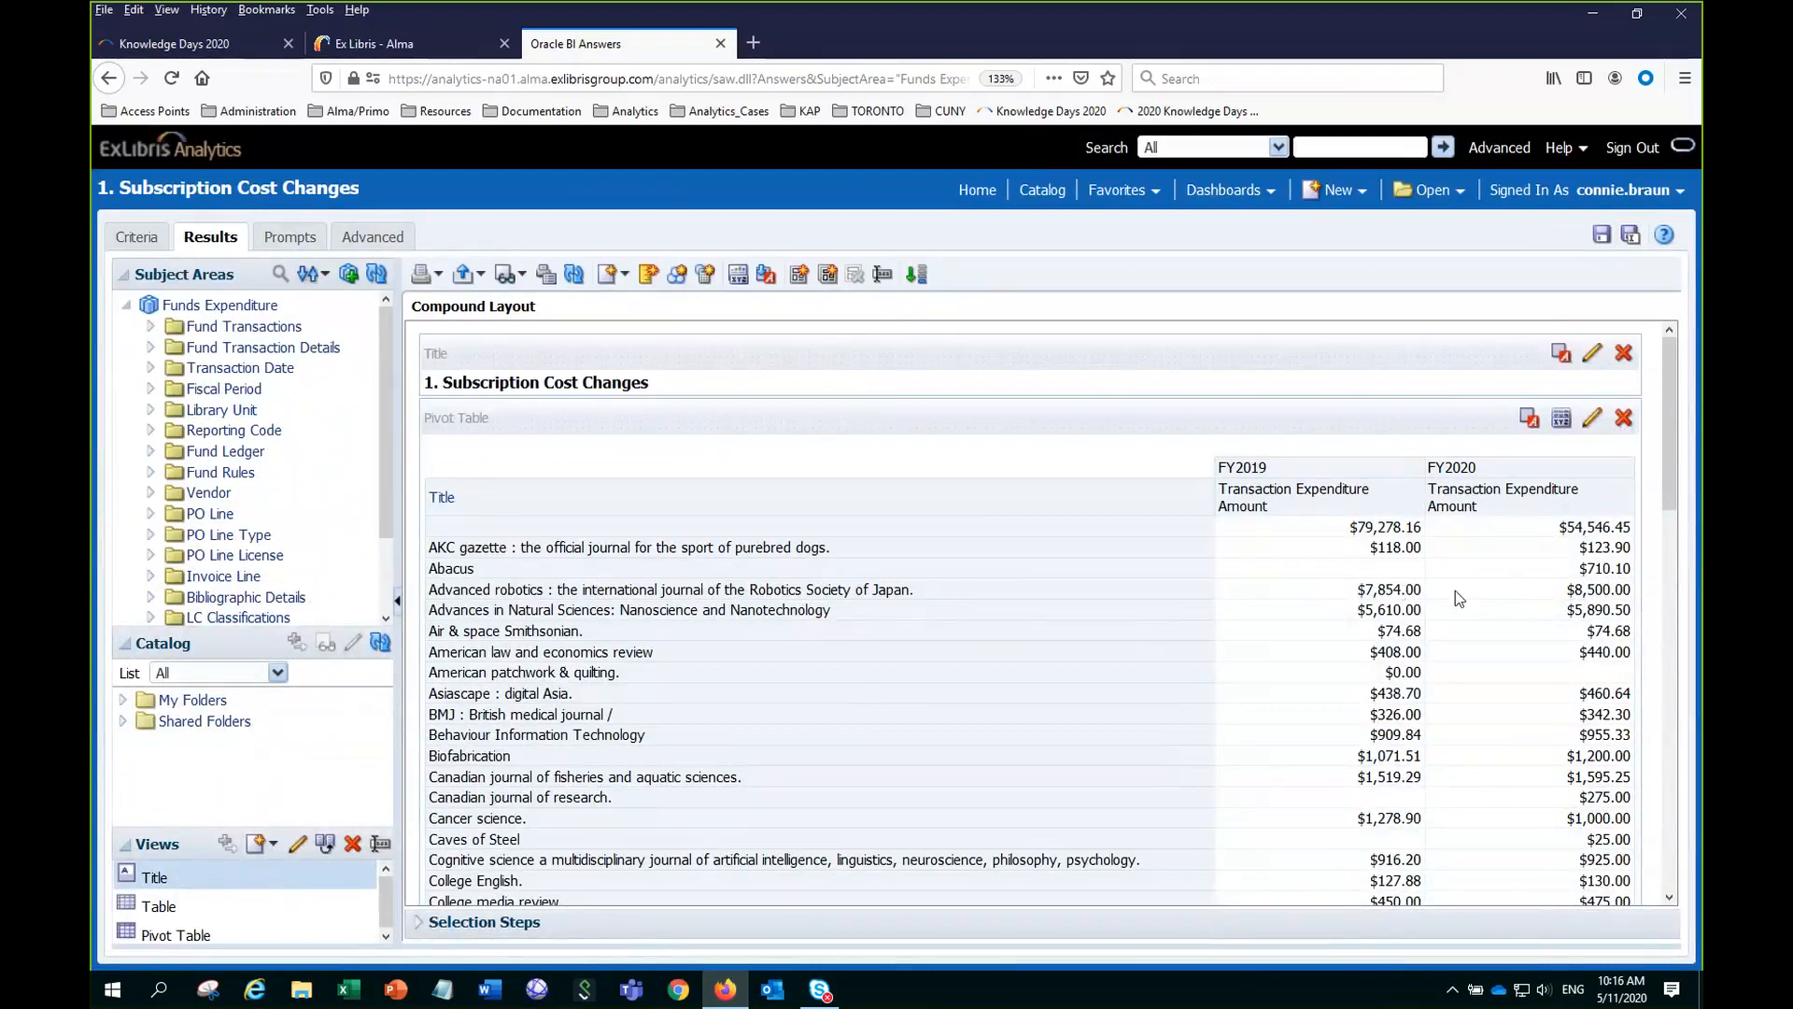
pyautogui.scroll(-1, 1368, 637)
pyautogui.scroll(-3, 1367, 637)
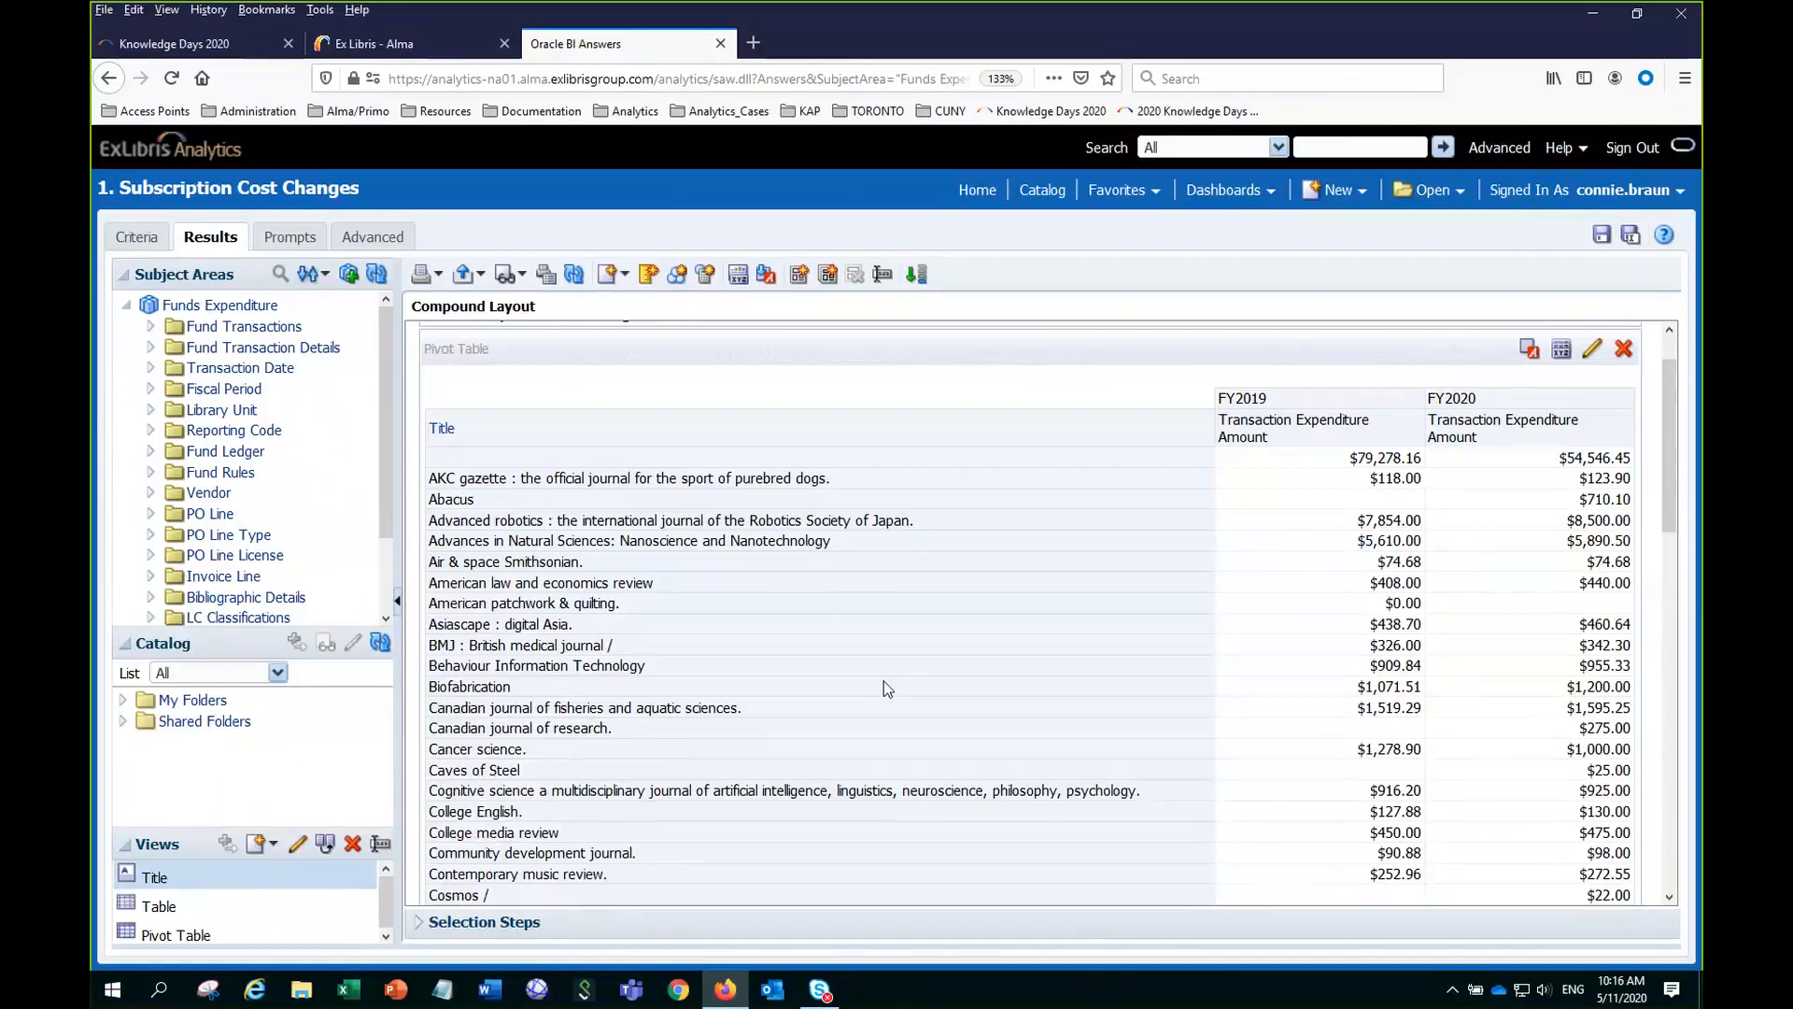
# Add a second Transaction Expenditure Amount column to the analysis criteria.
pyautogui.click(137, 239)
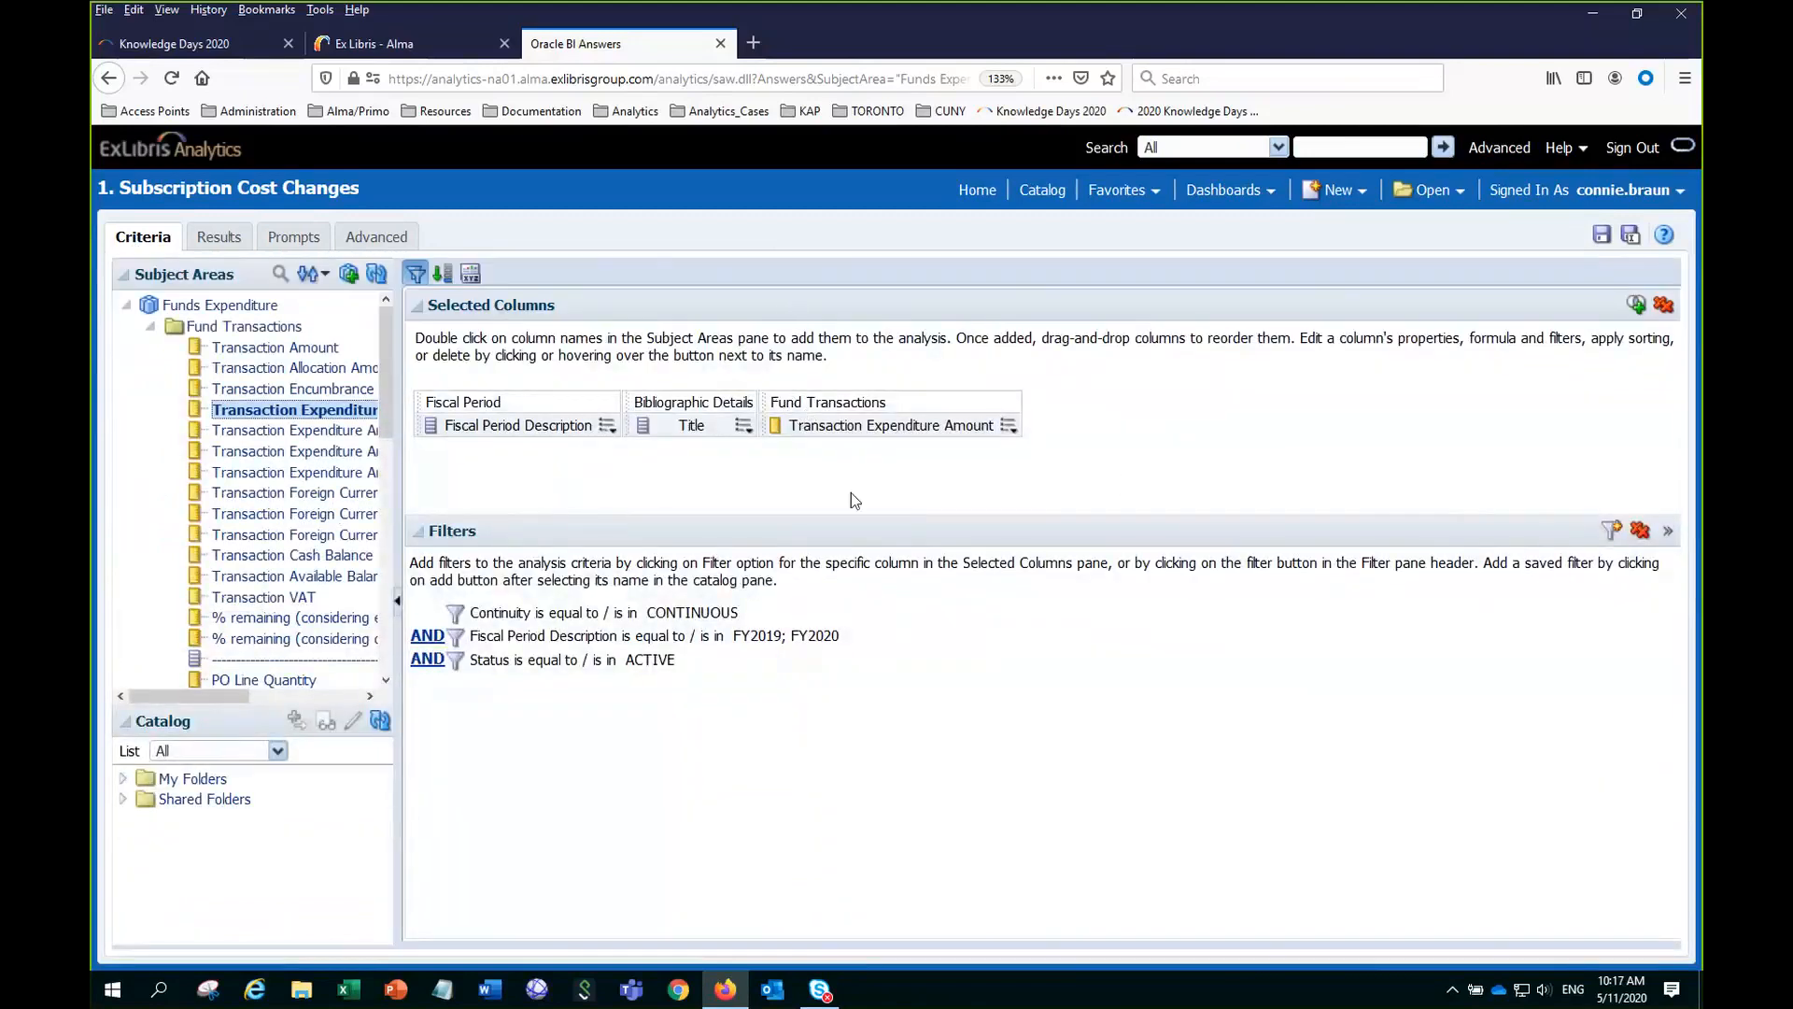
pyautogui.click(743, 425)
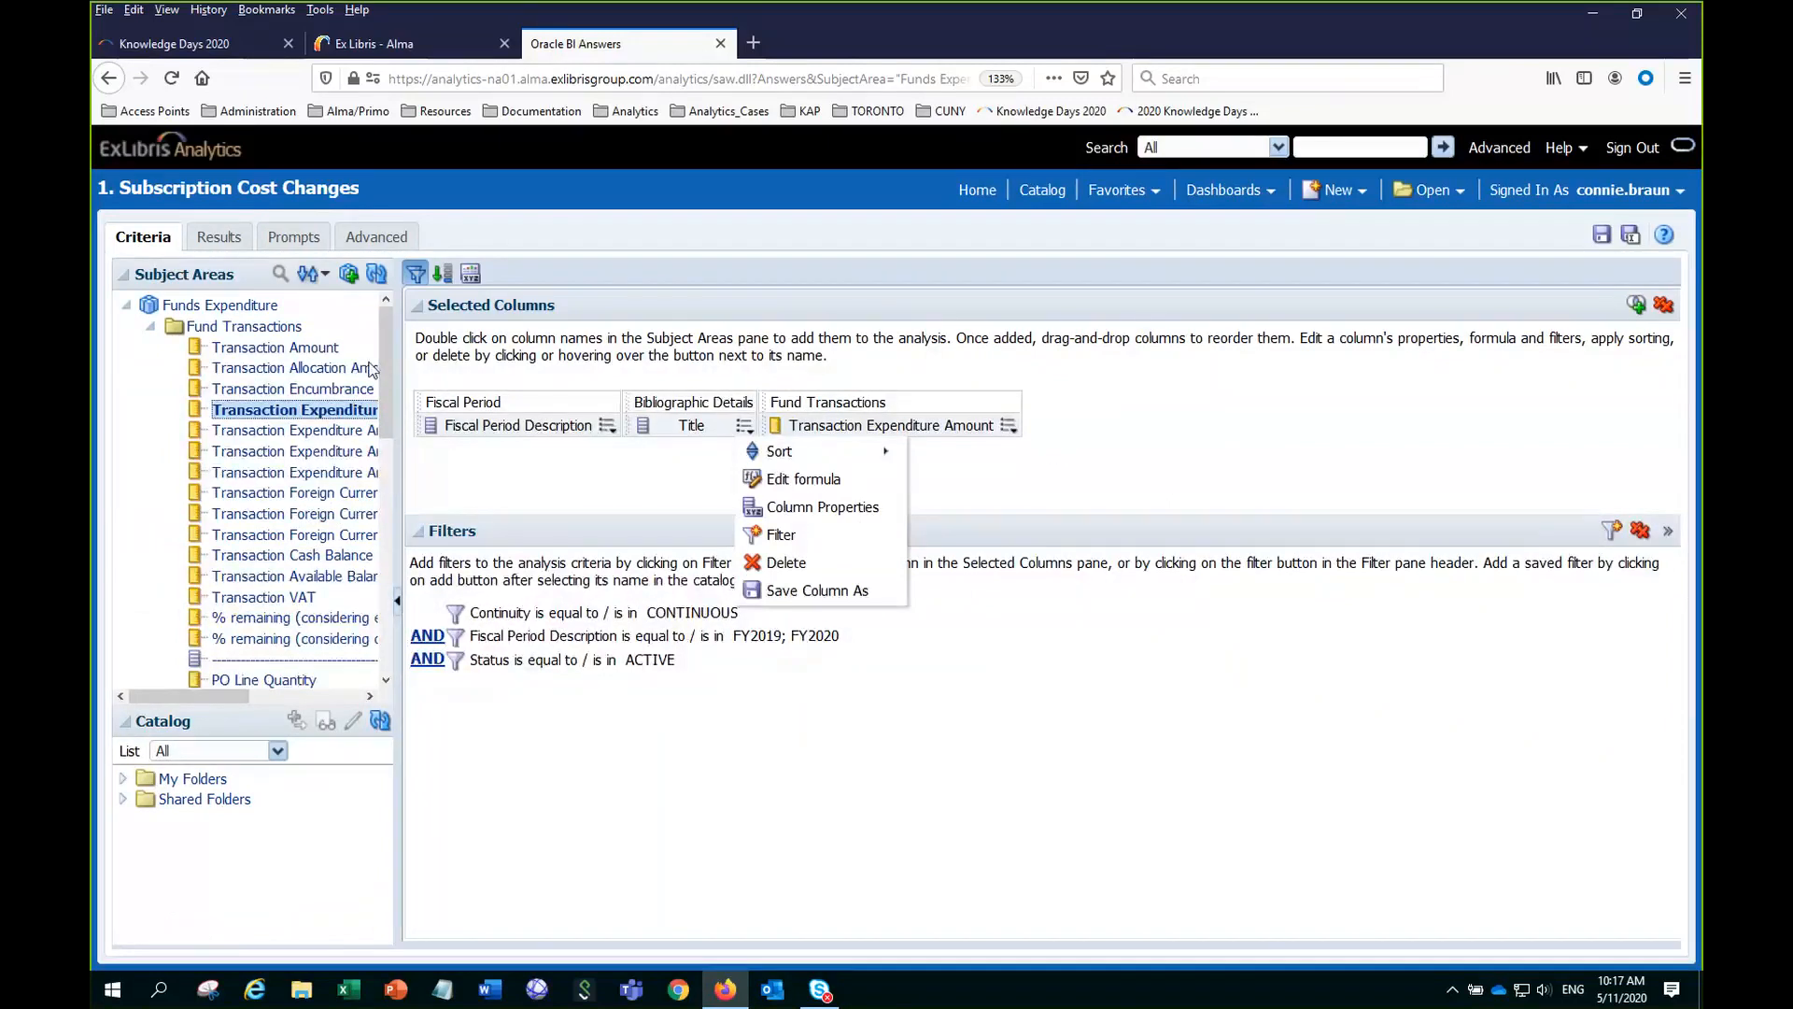
pyautogui.click(284, 418)
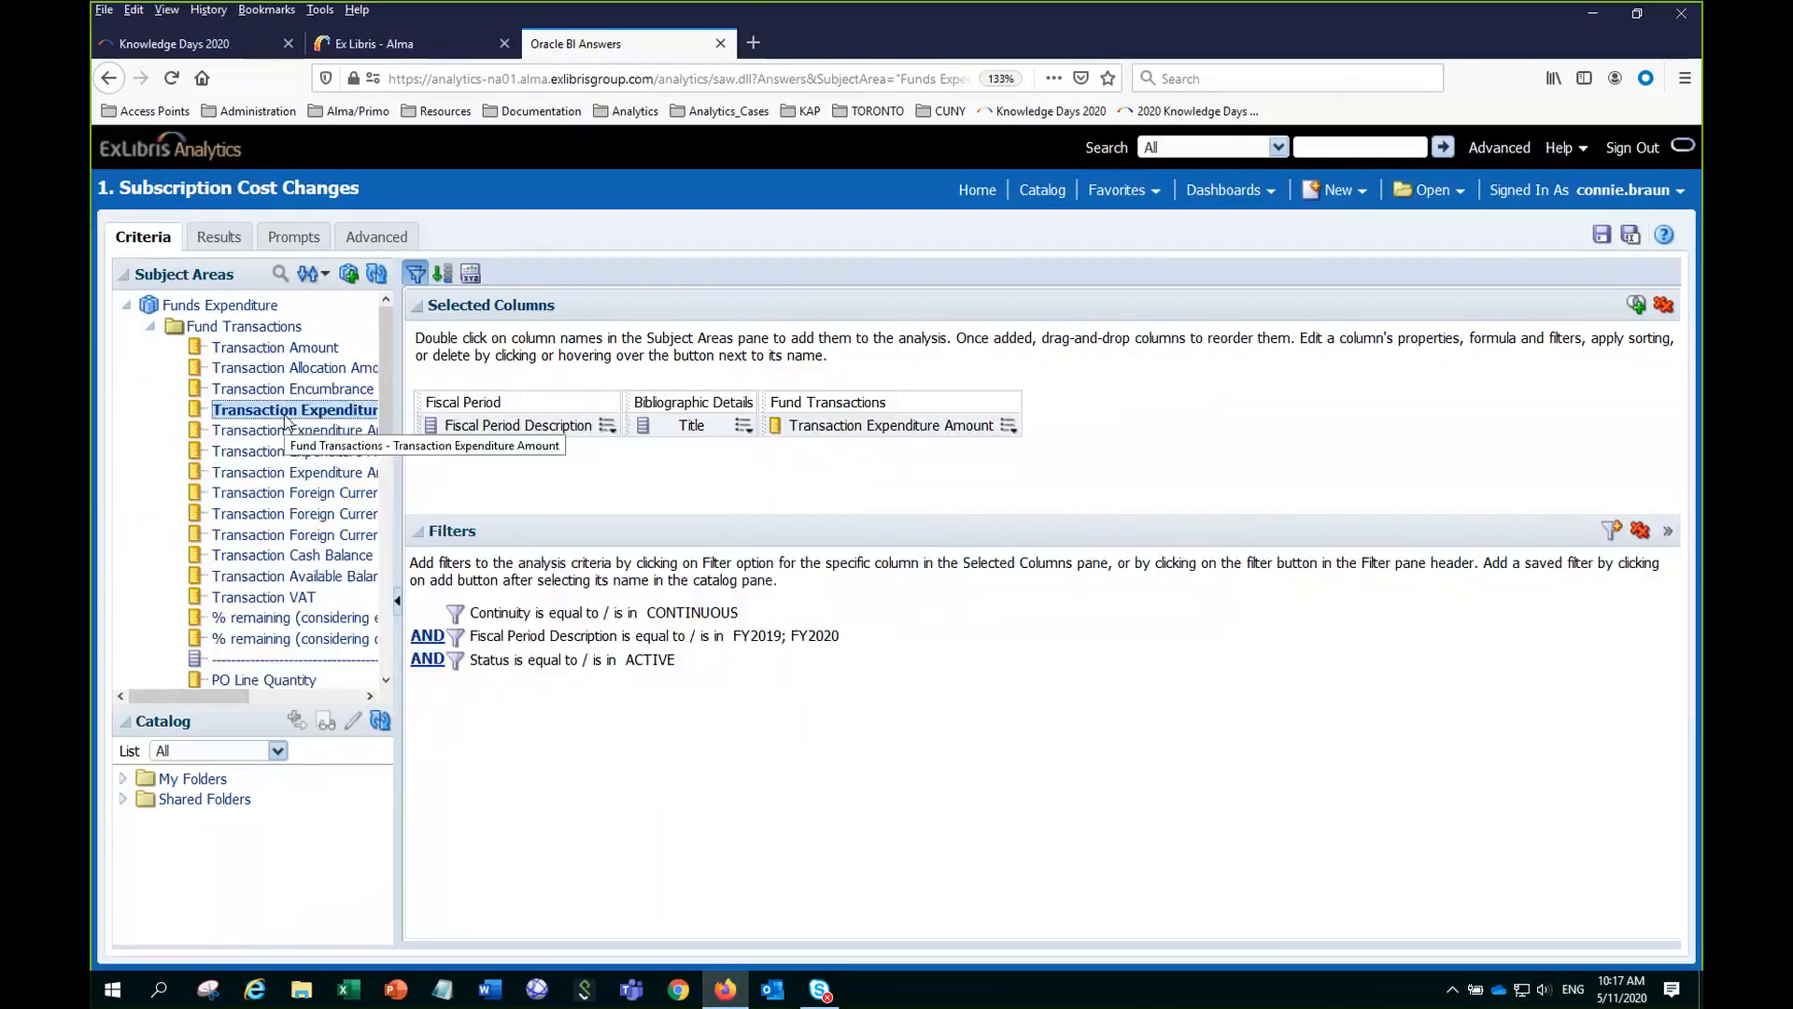
pyautogui.doubleClick(287, 418)
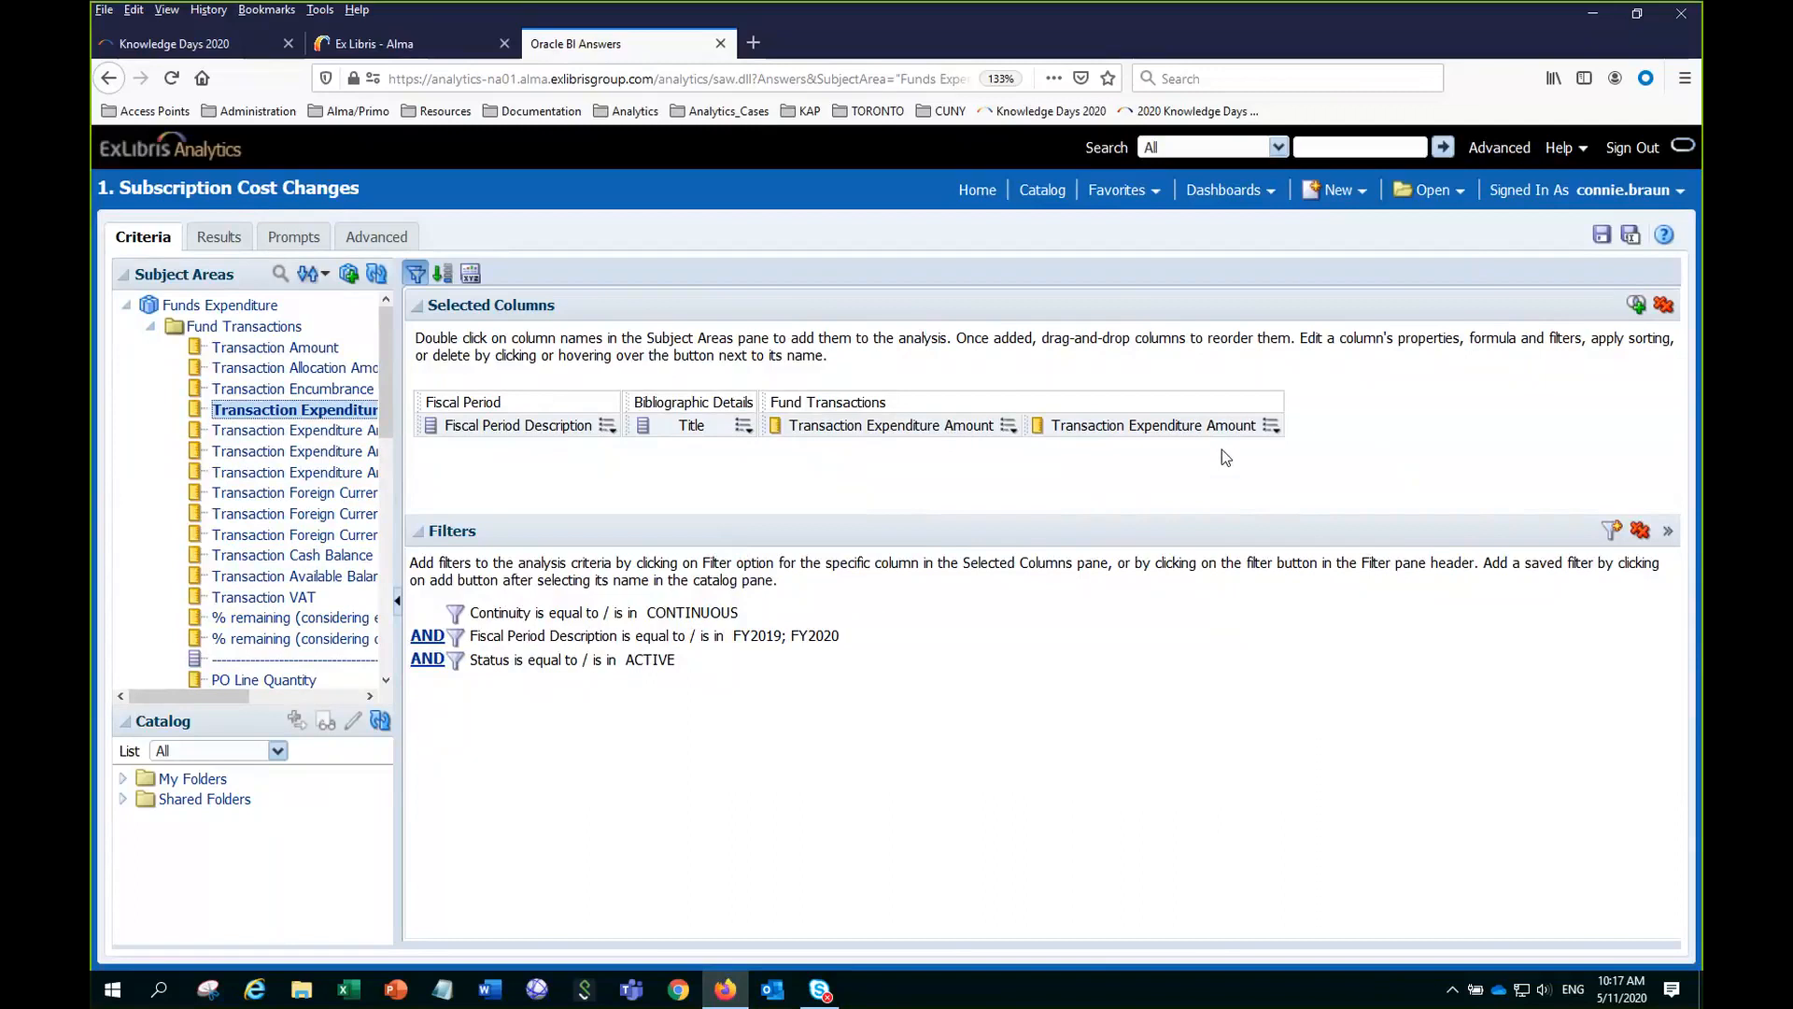
# Give the second Transaction Expenditure Amount column the custom heading "Percentage Change FY2019 - FY2020".
pyautogui.click(1274, 427)
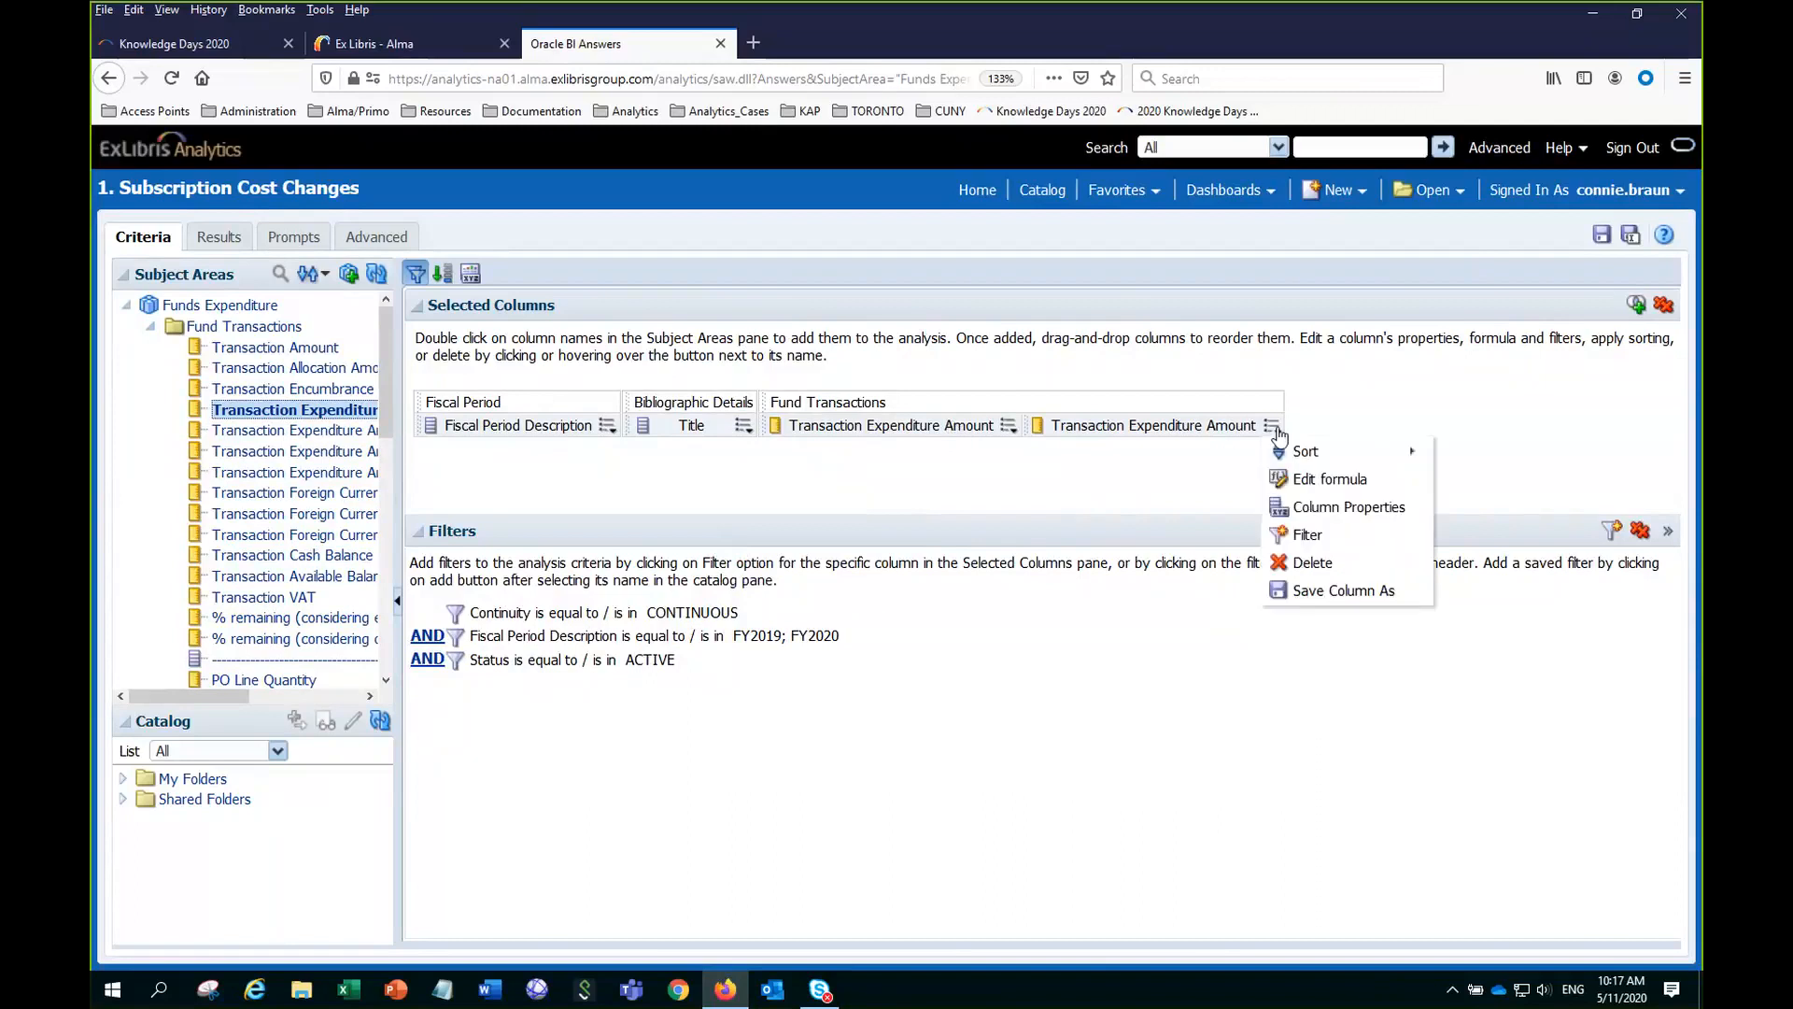
pyautogui.click(1317, 511)
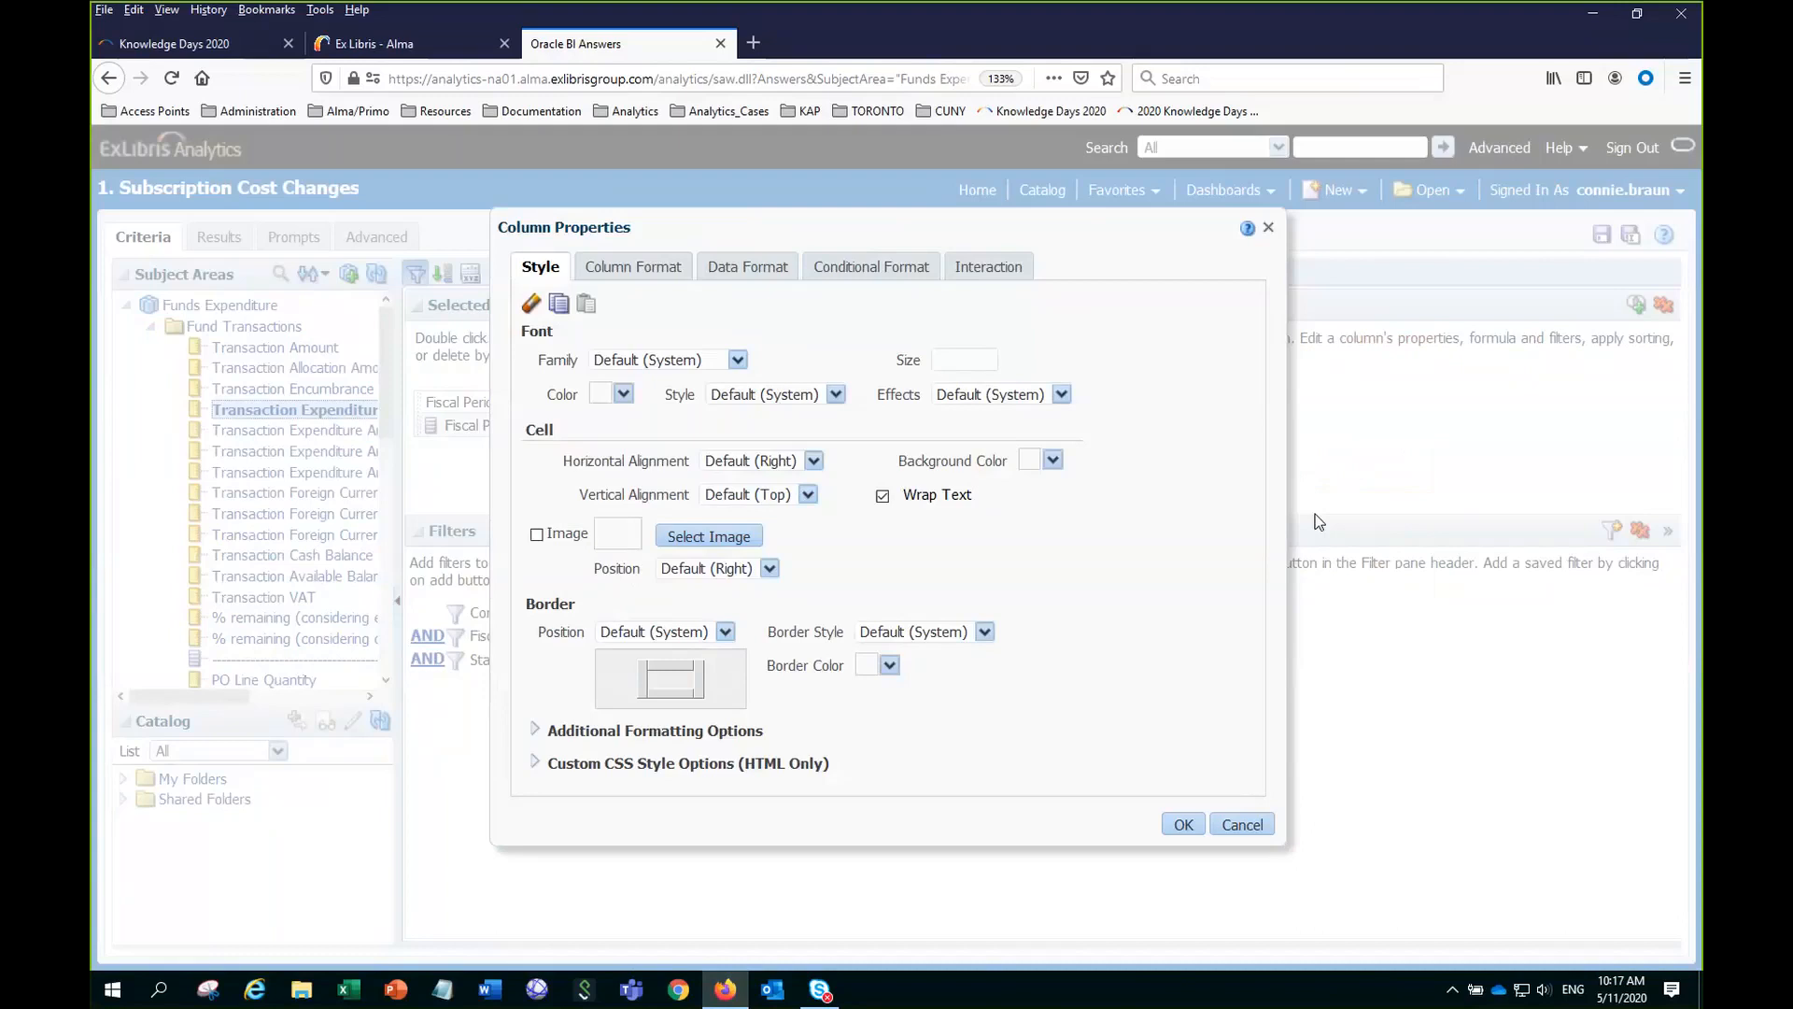
pyautogui.click(642, 270)
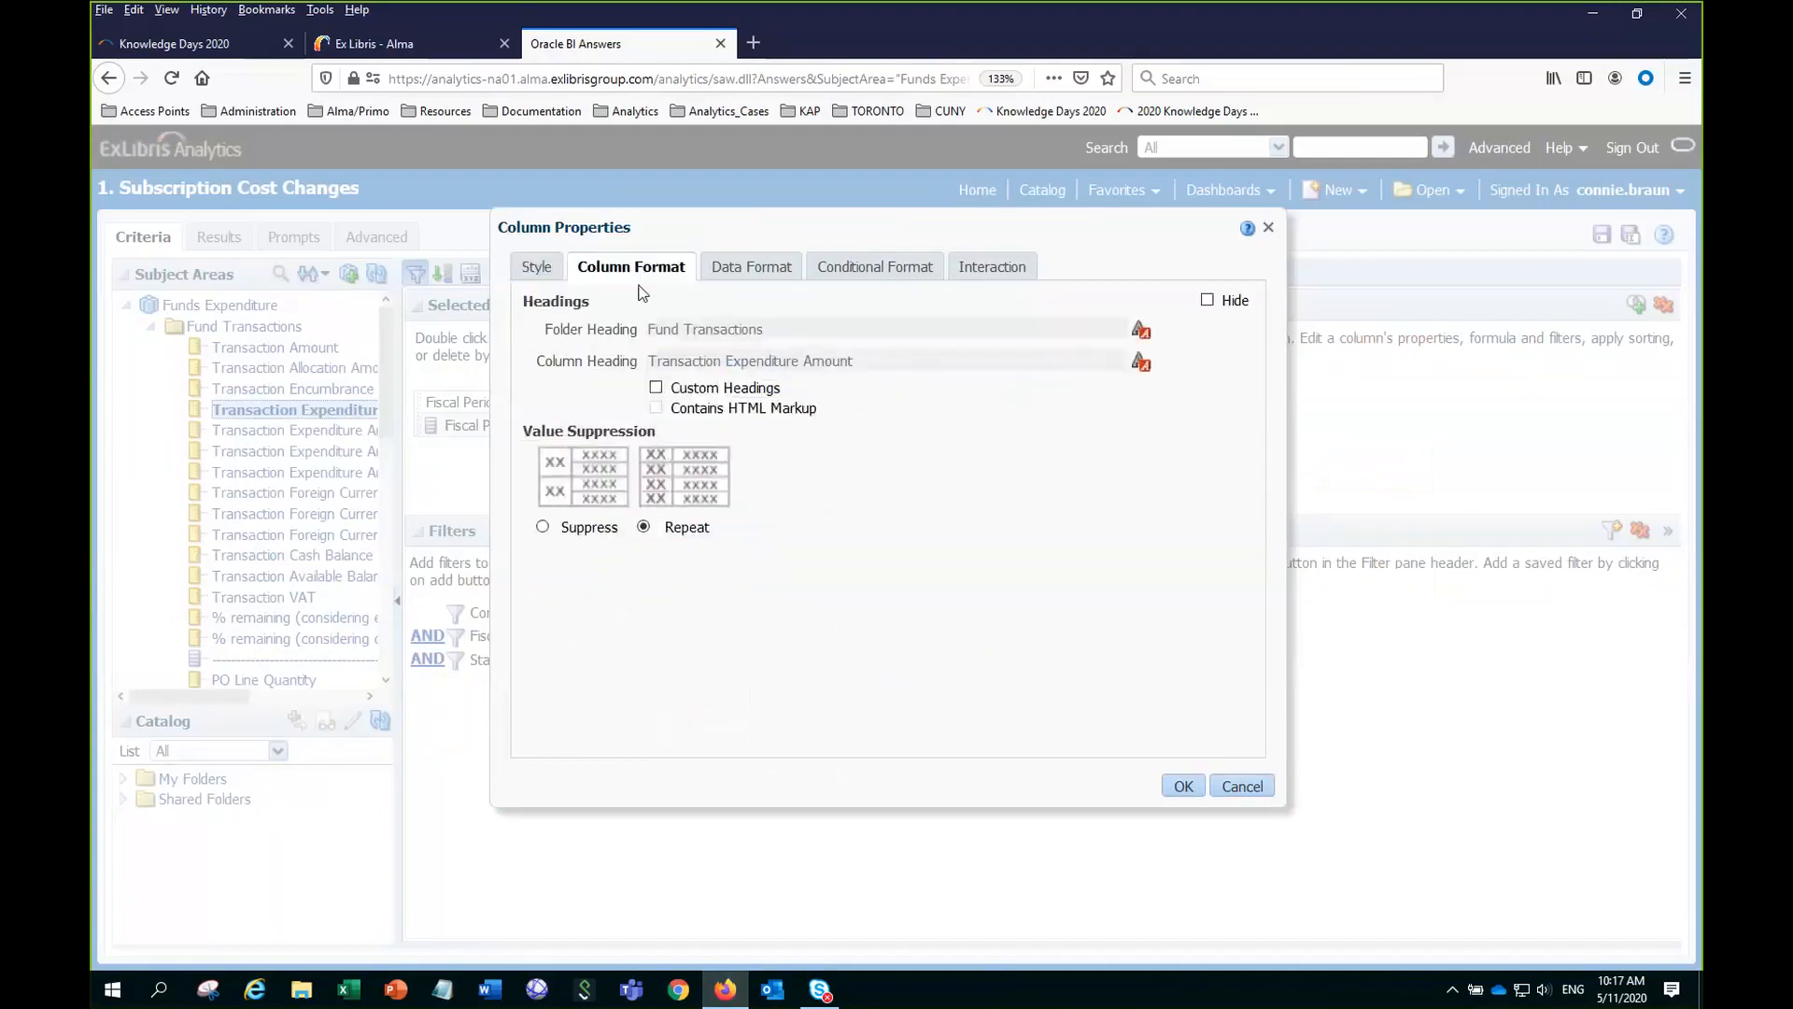
pyautogui.click(657, 389)
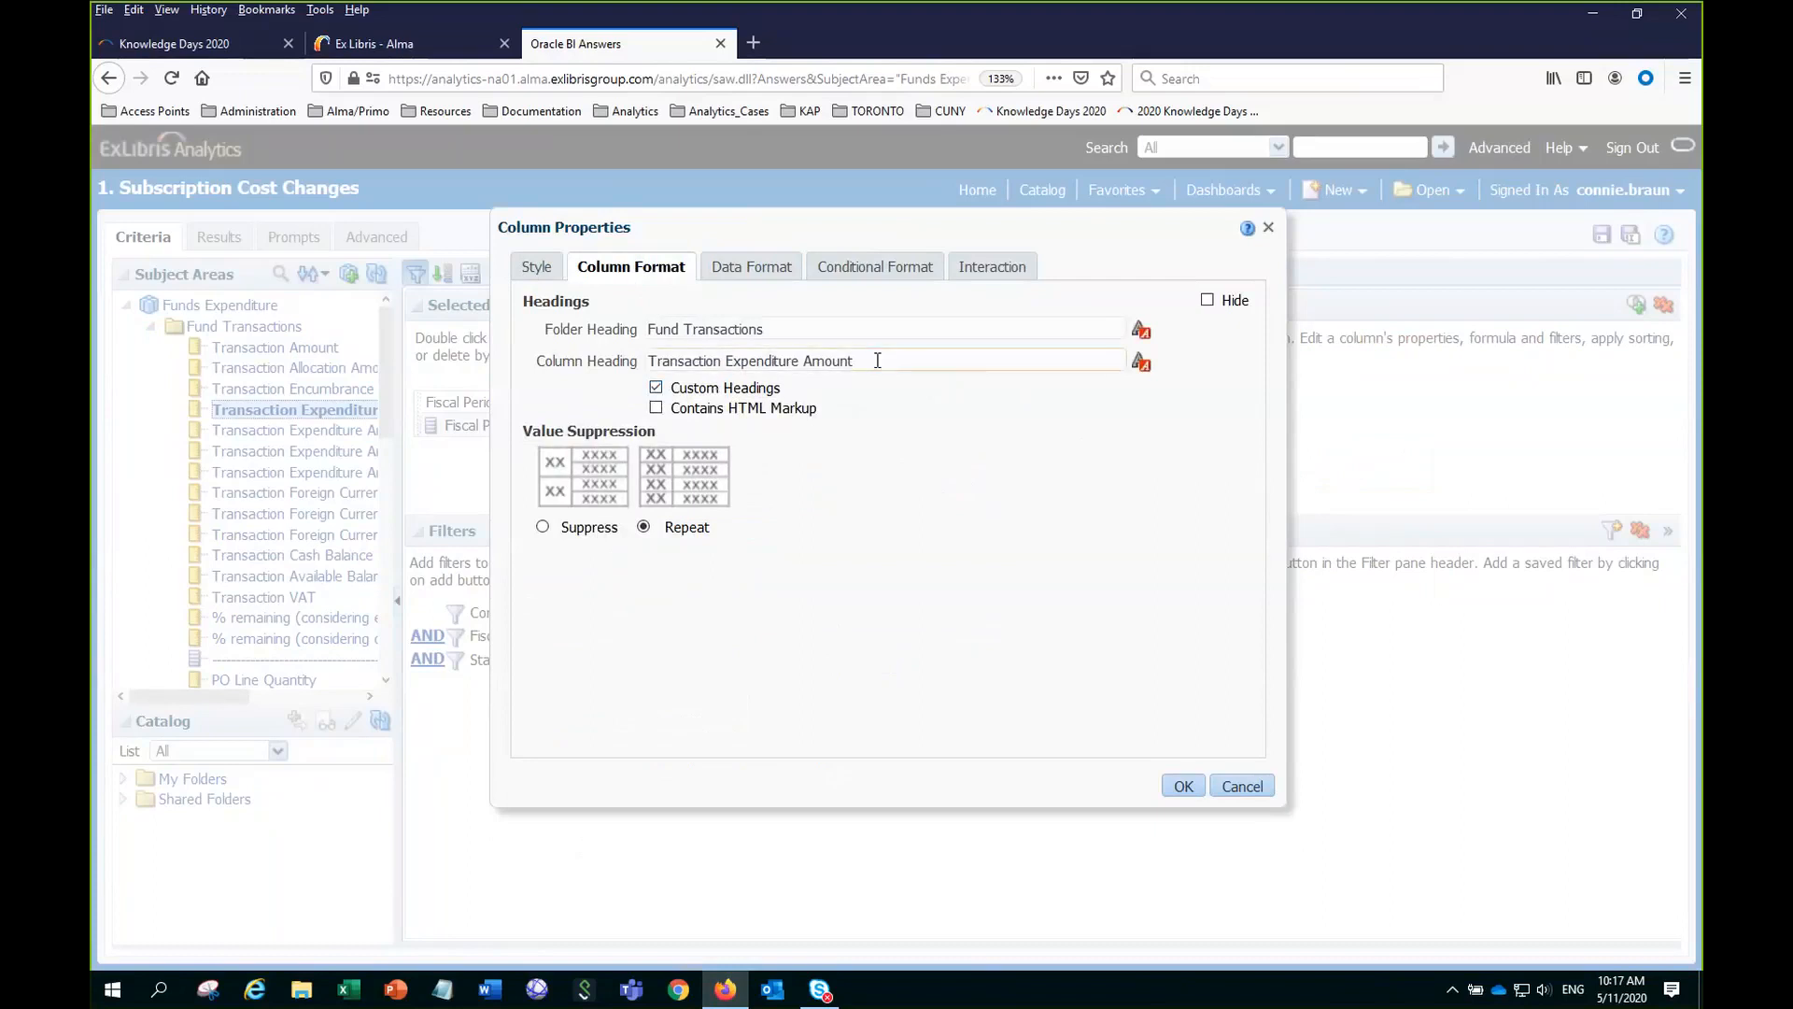
pyautogui.moveTo(852, 363); pyautogui.dragTo(646, 364)
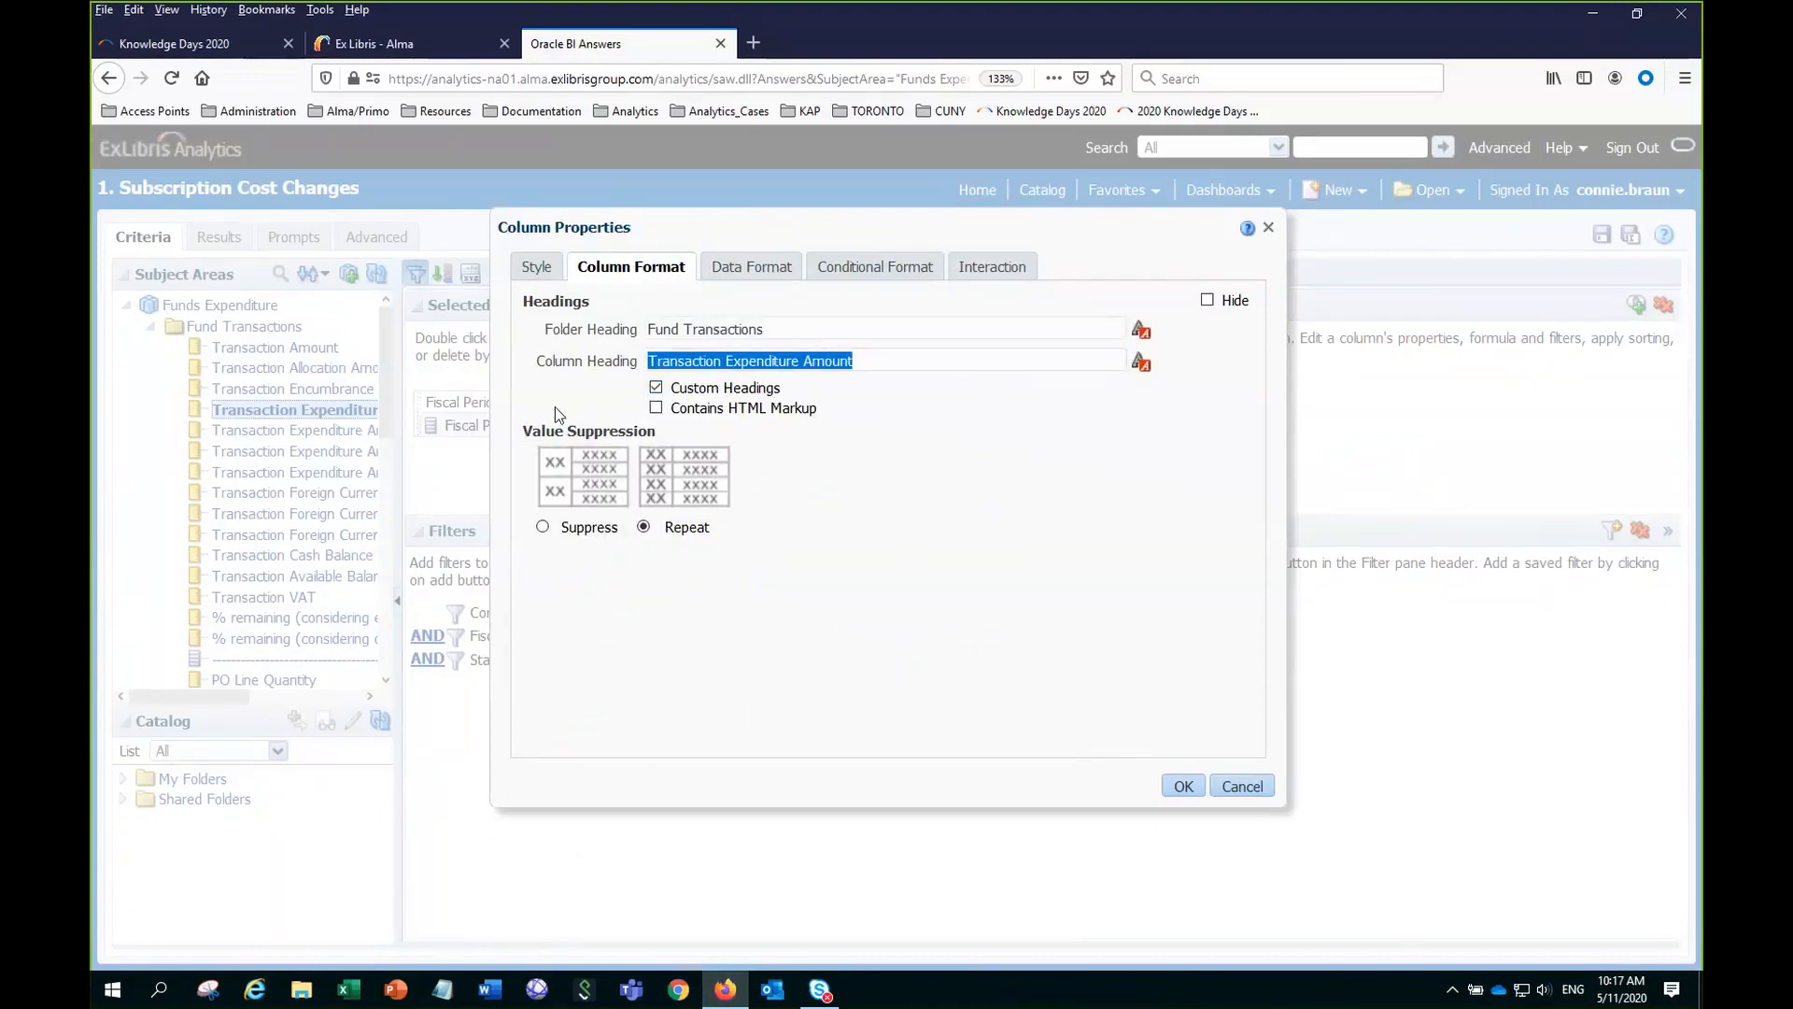
pyautogui.write('Percentage Change FY2019')
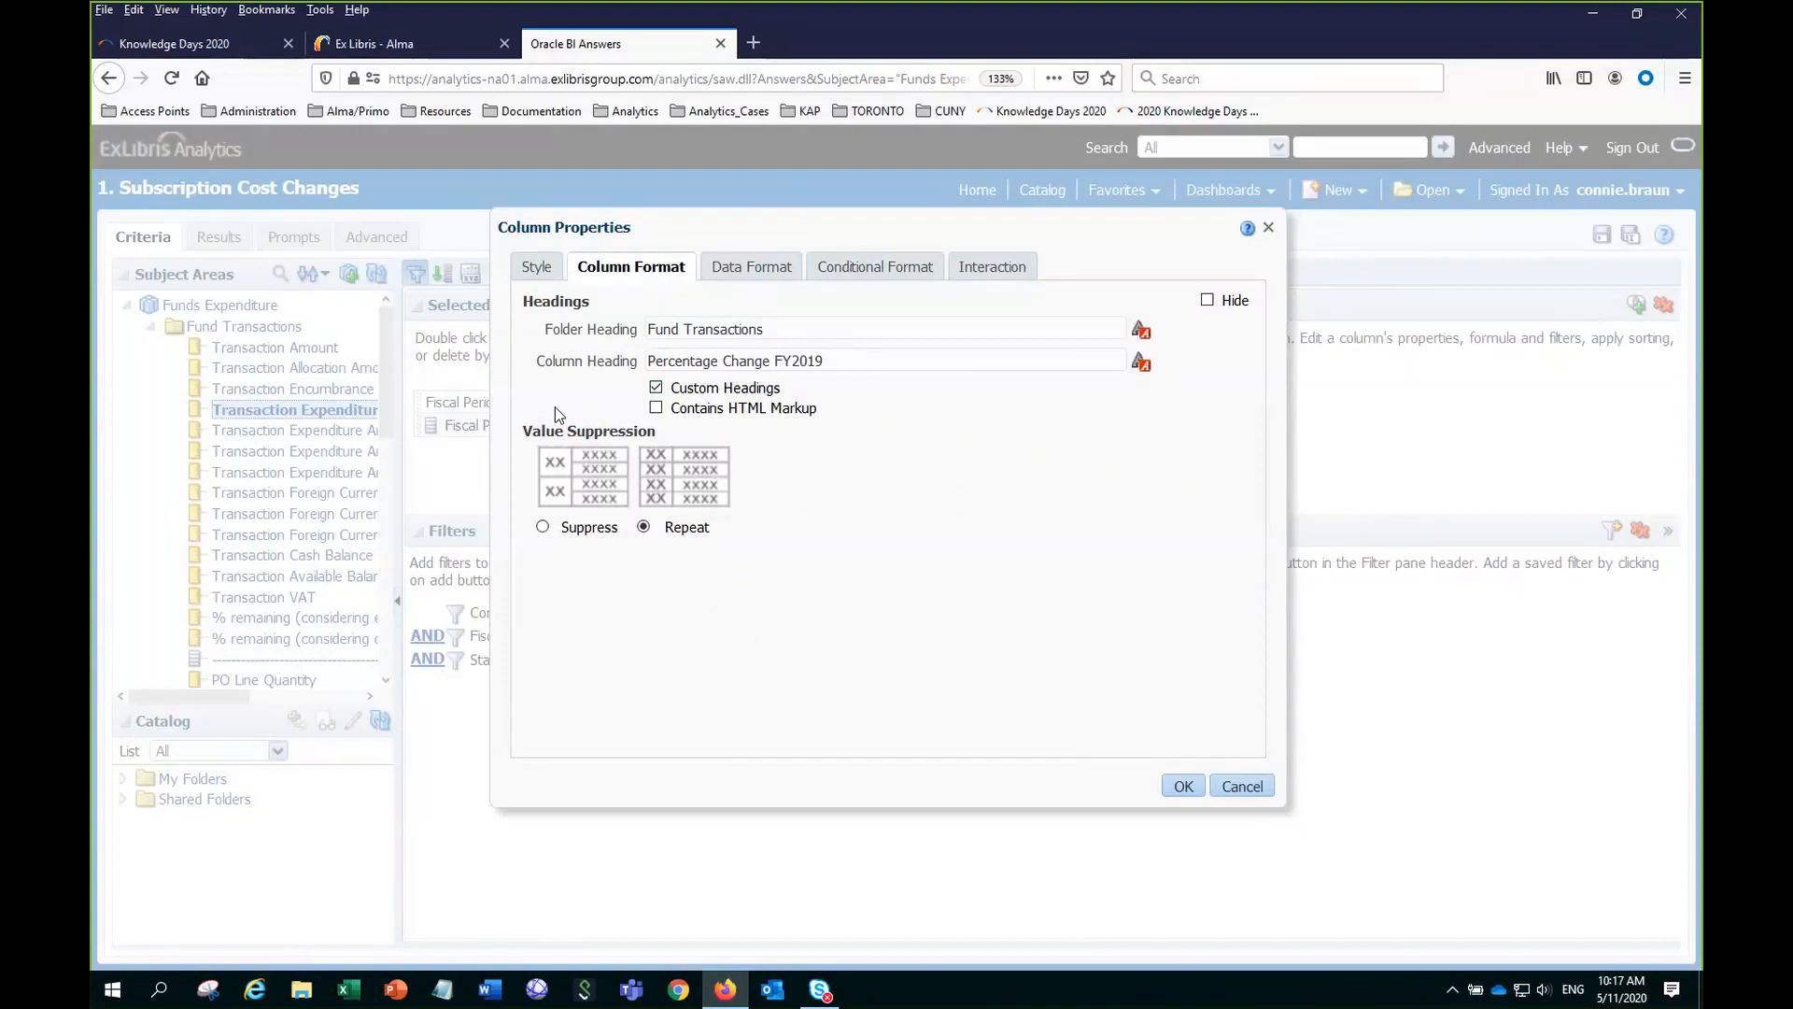
pyautogui.write(' - FY2020')
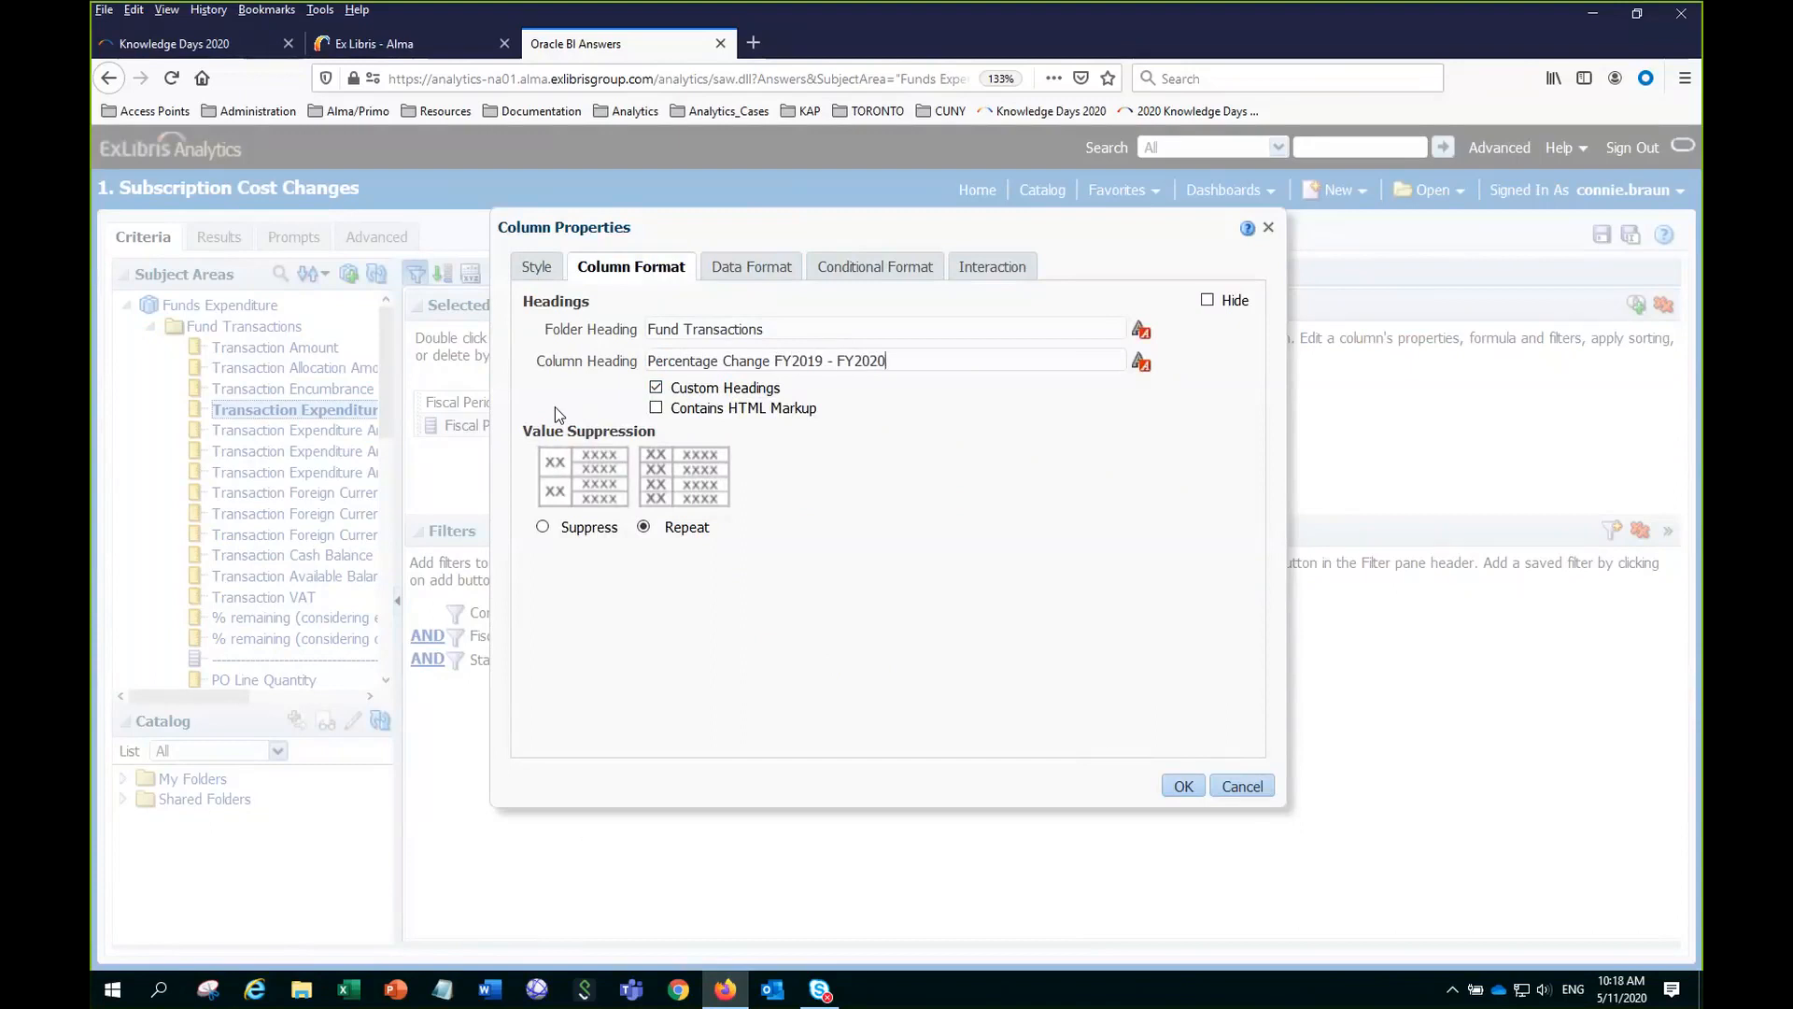
pyautogui.click(1195, 792)
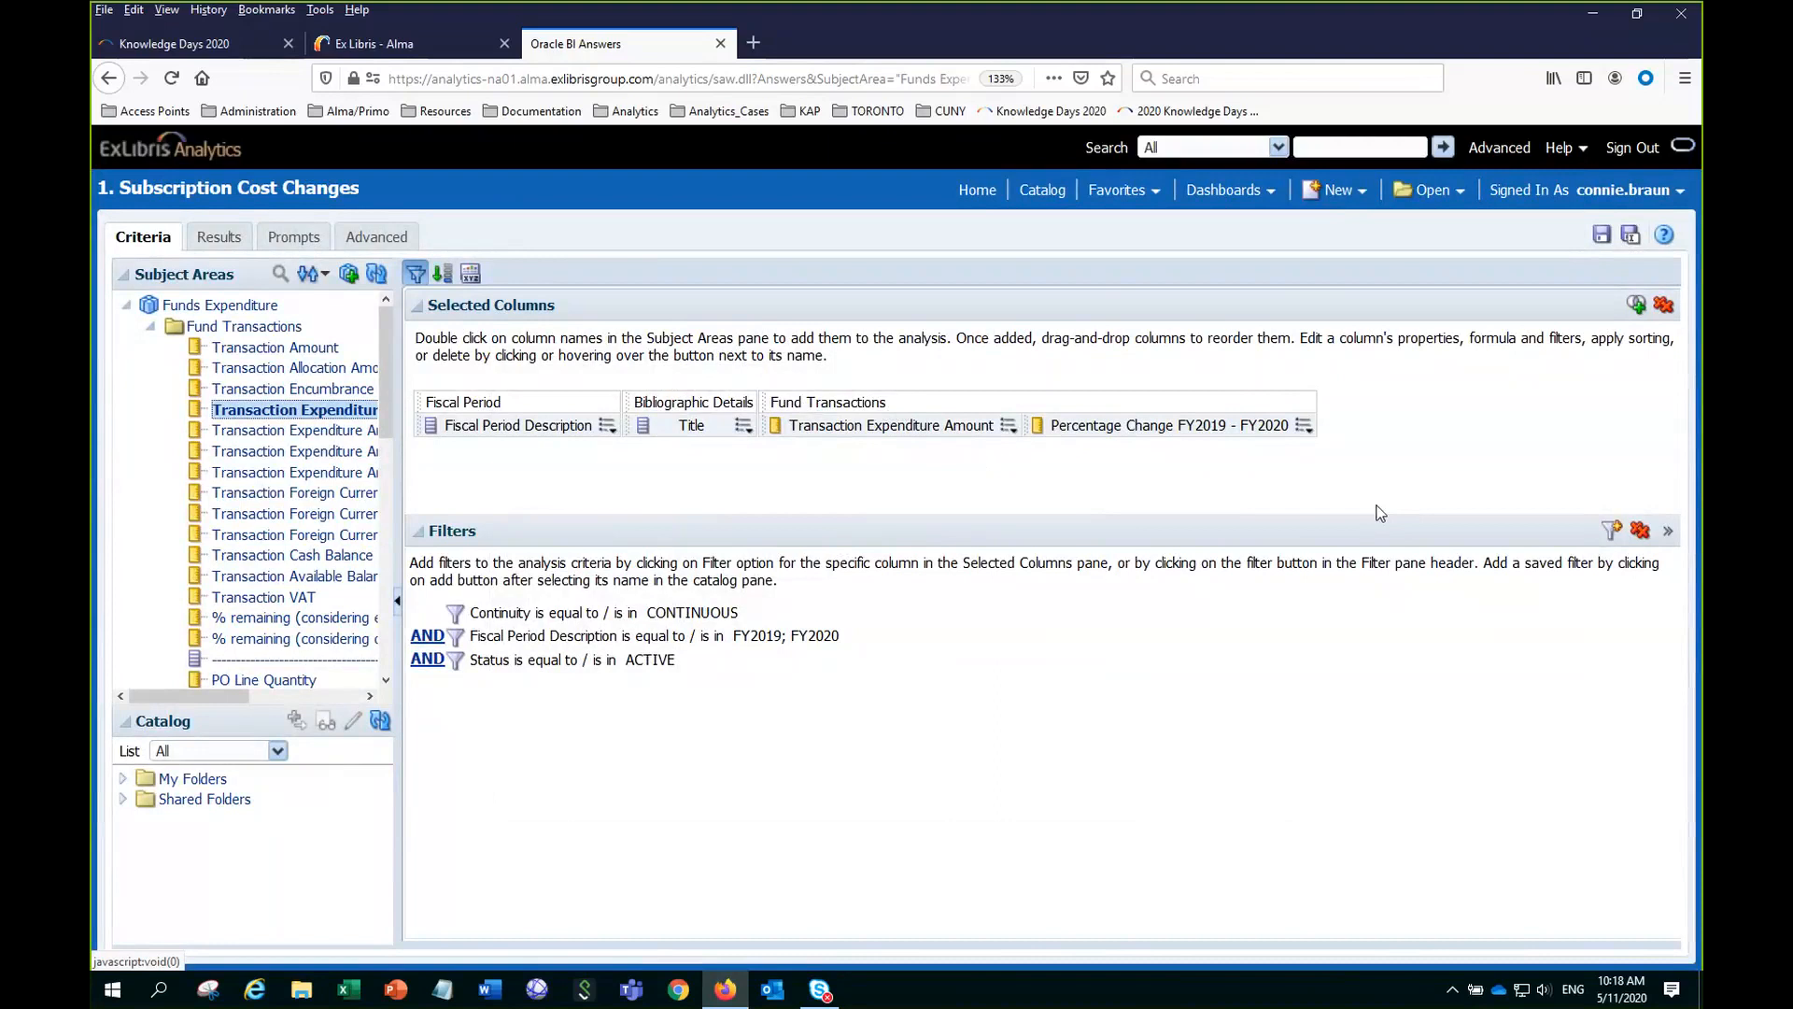
# In the Percentage Change column's formula, wrap Transaction Expenditure Amount in a filter where Fiscal Period Description is equal to FY2020.
pyautogui.click(1304, 427)
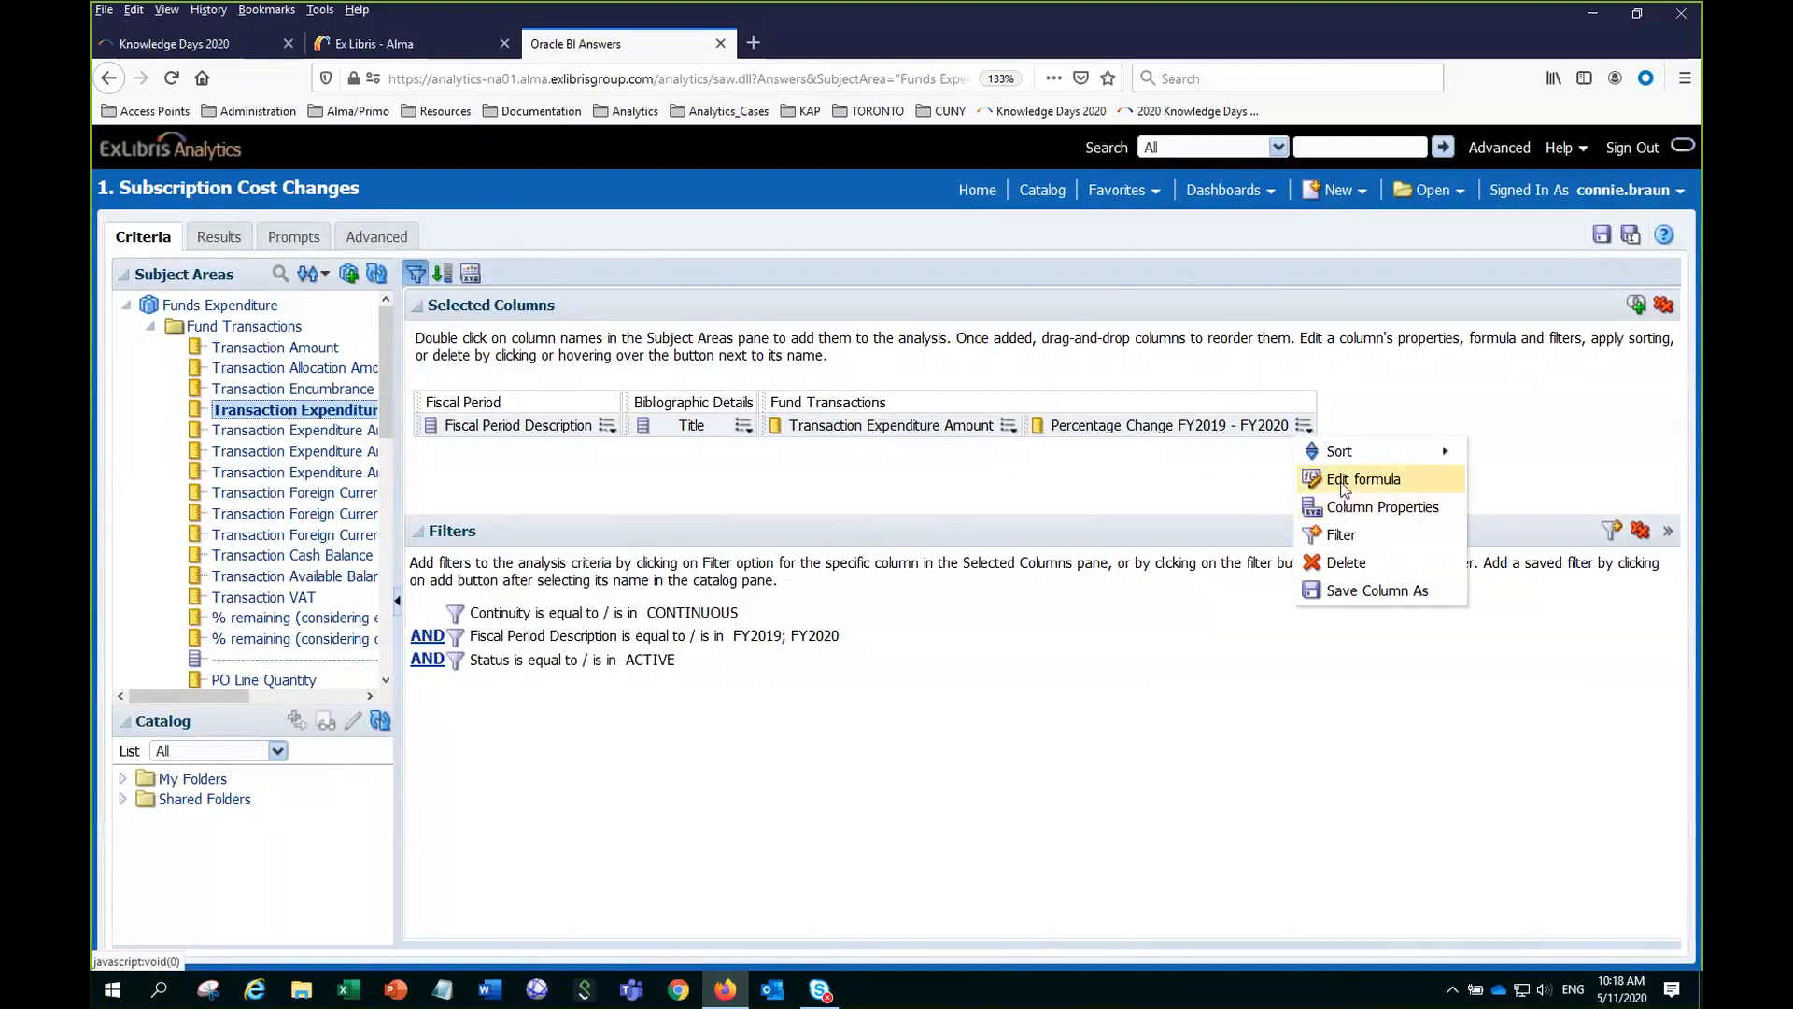
pyautogui.click(1344, 481)
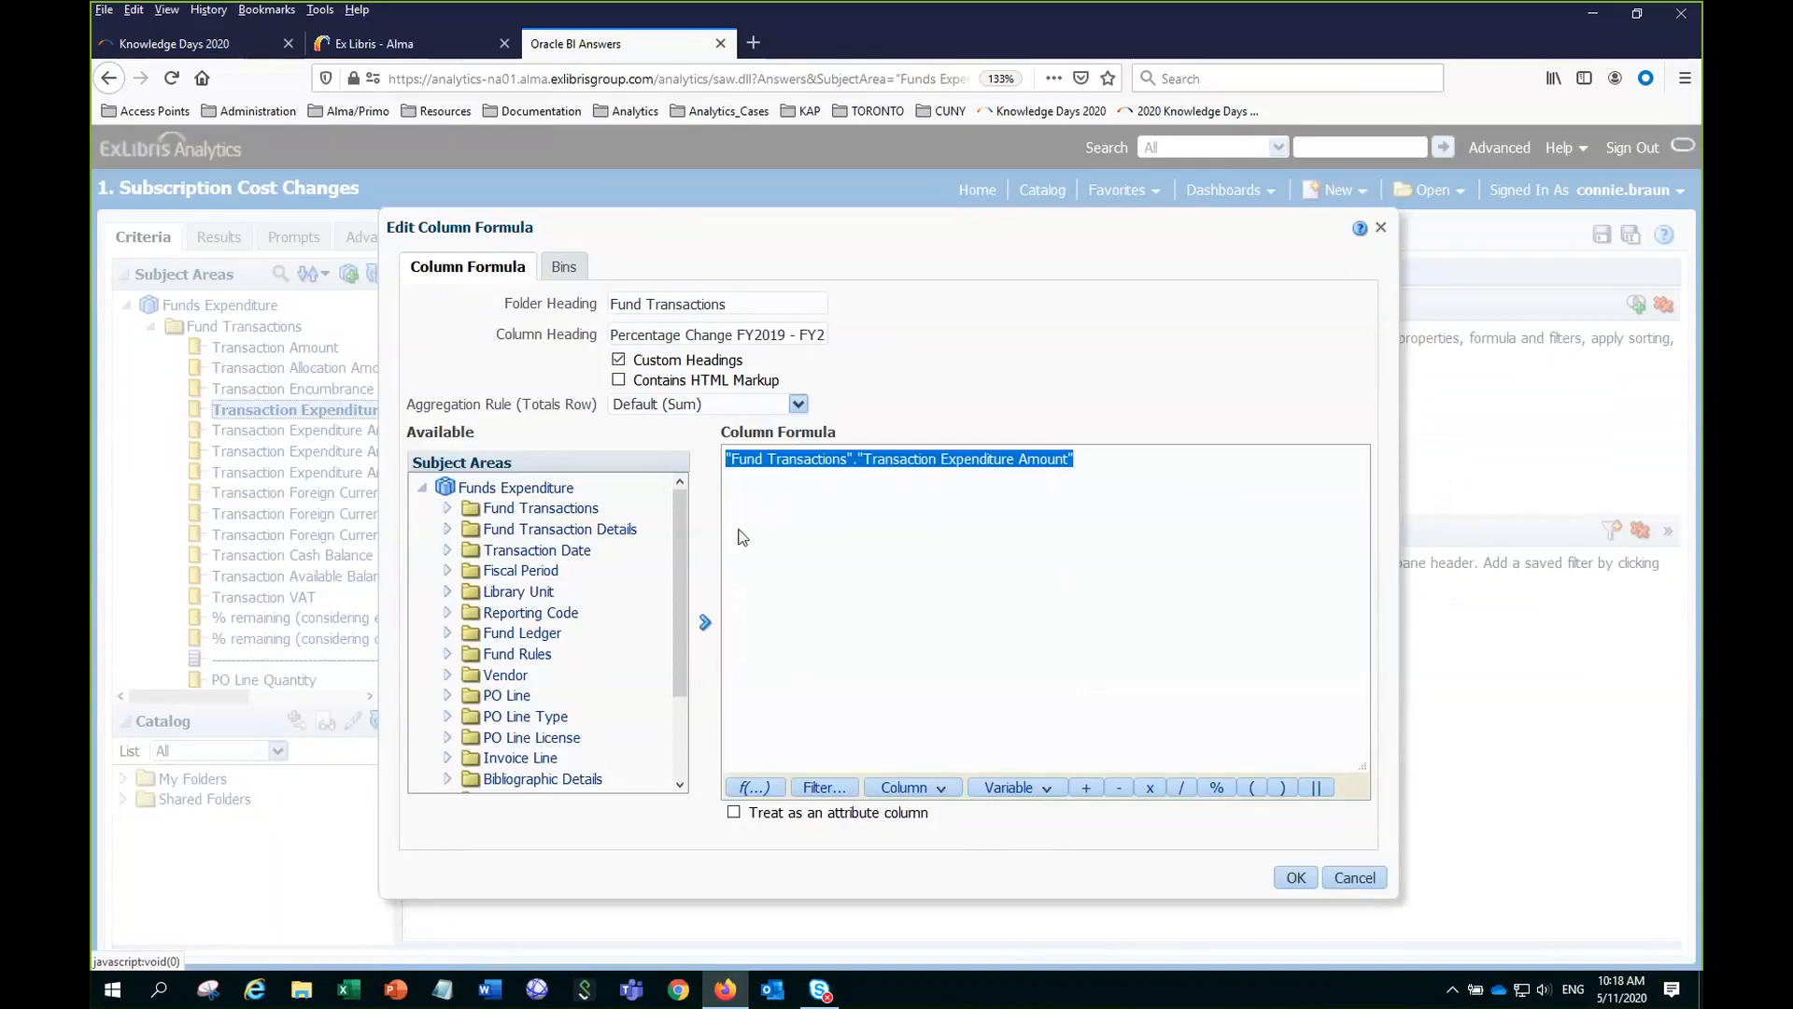
pyautogui.click(1120, 459)
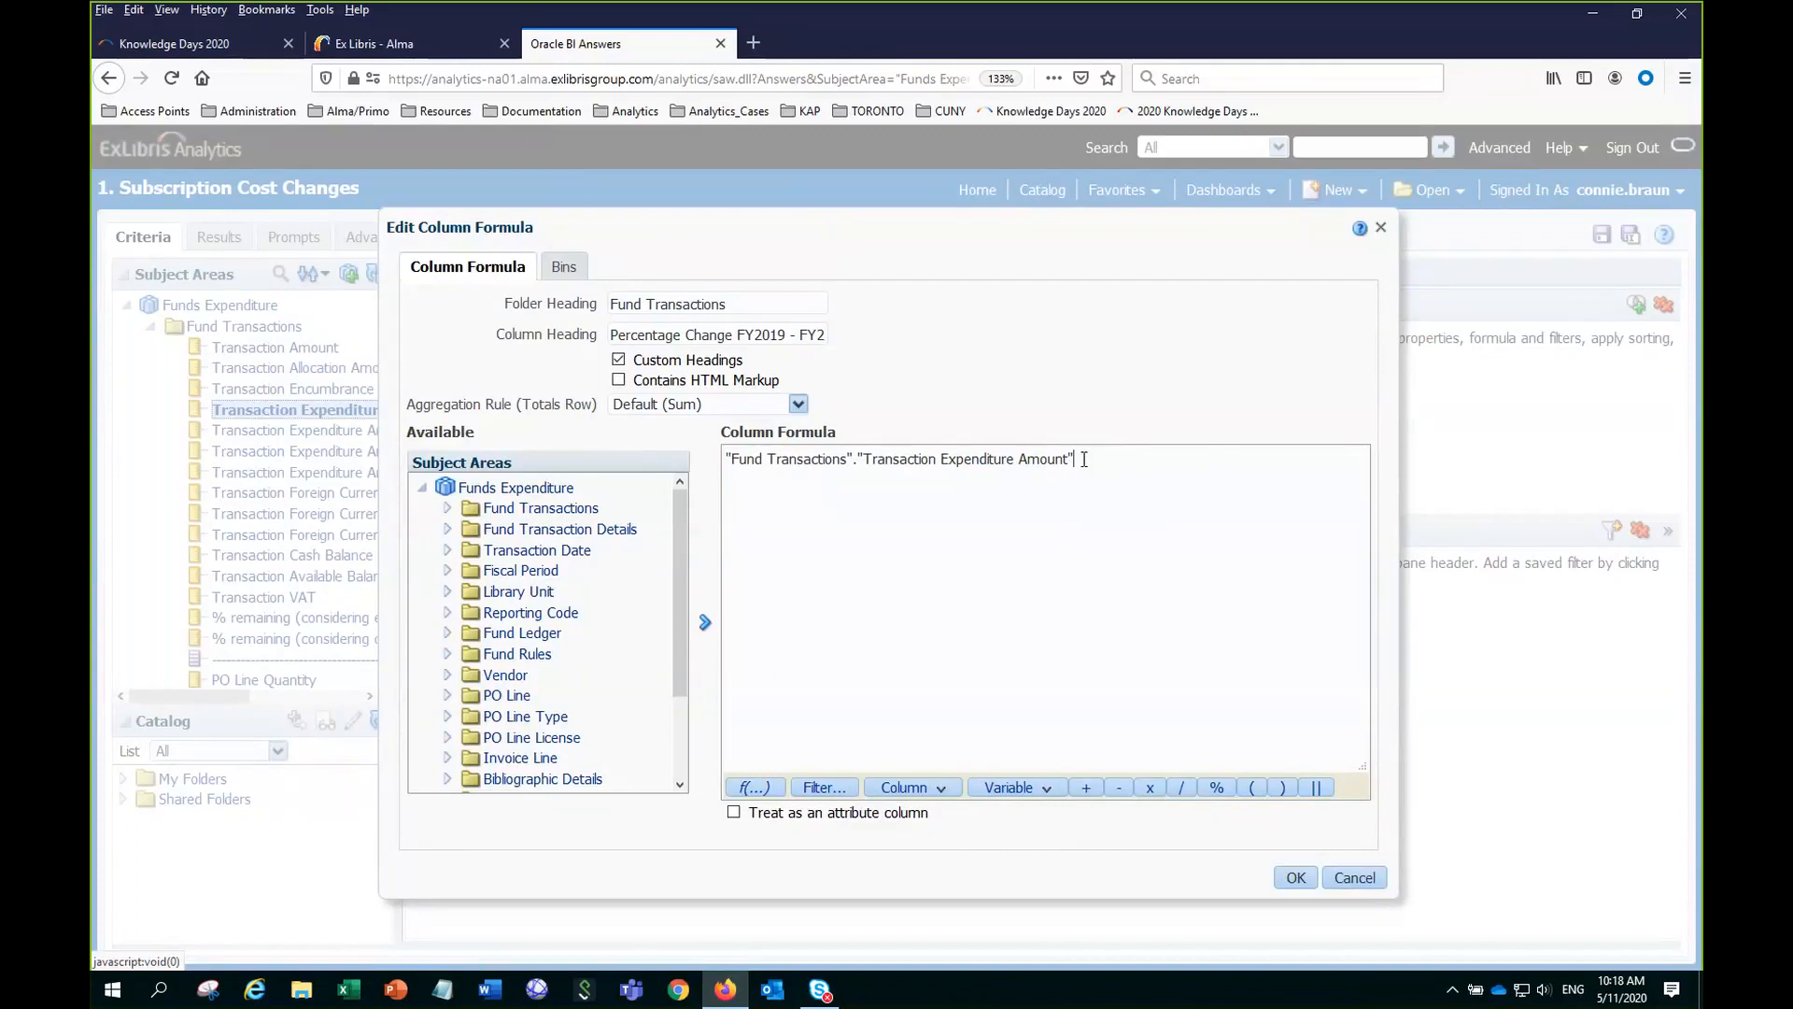
pyautogui.hotkey('ctrl', 'a')
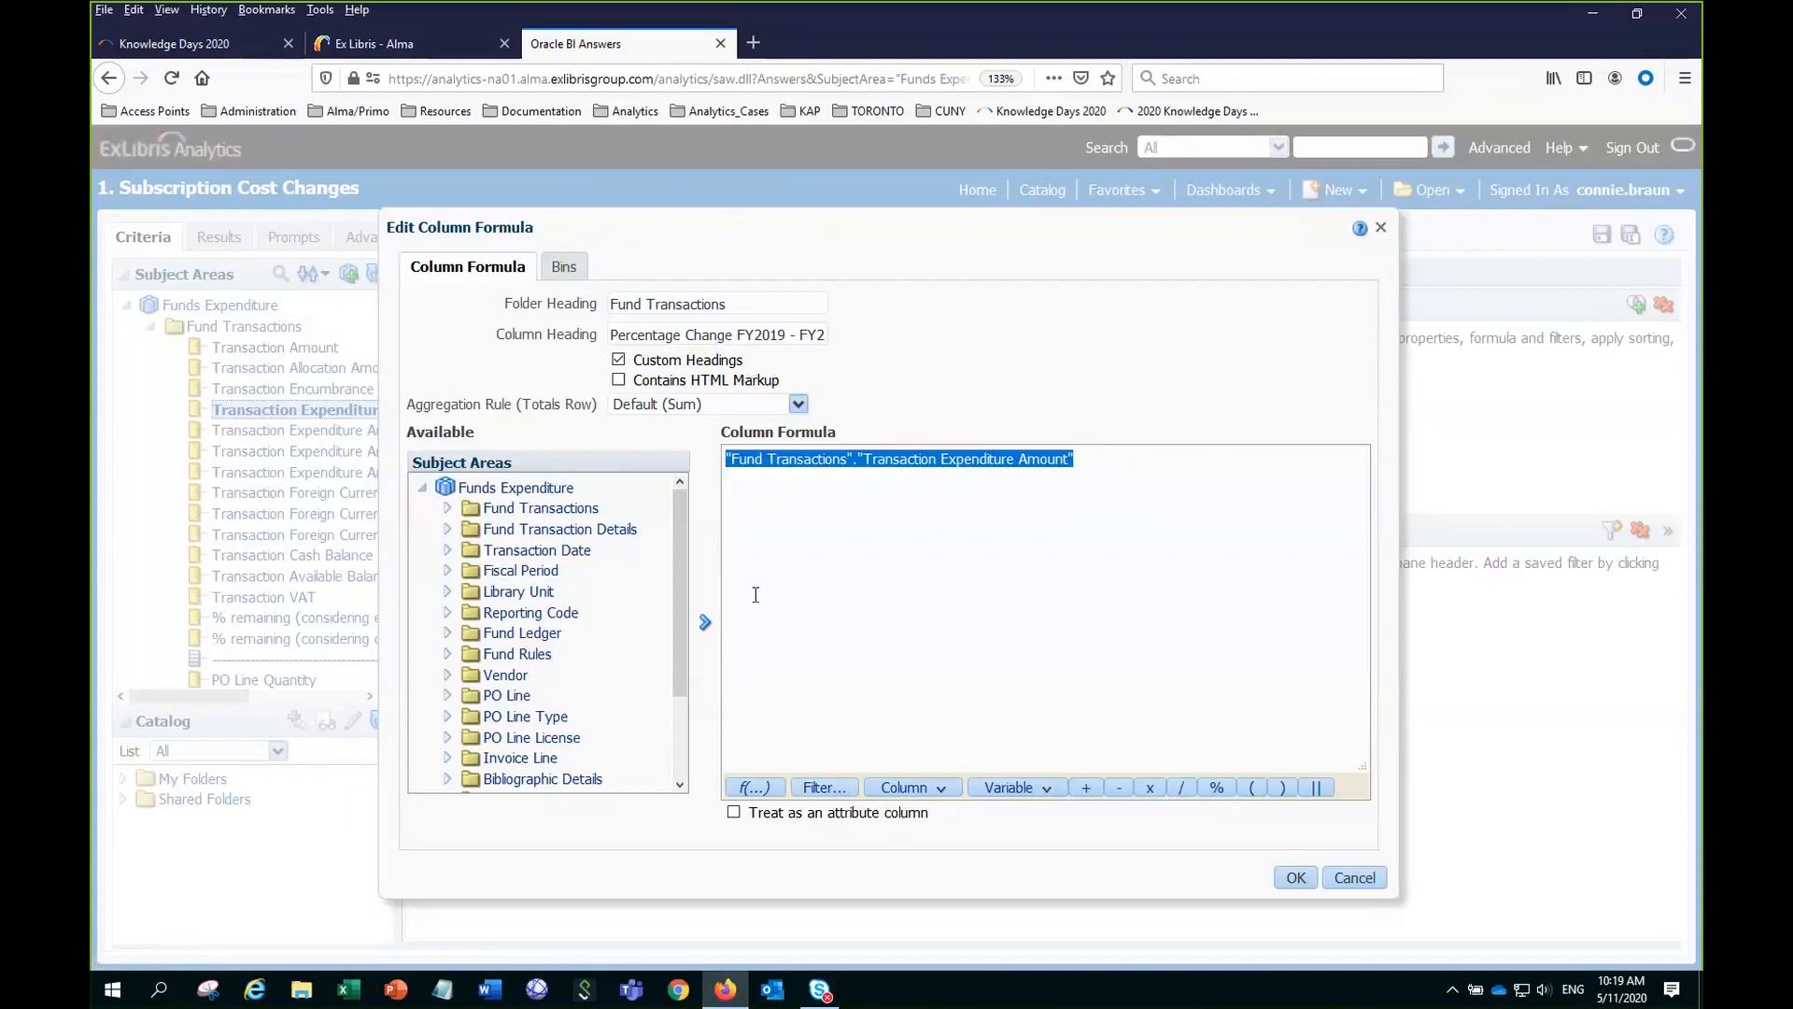
pyautogui.click(823, 787)
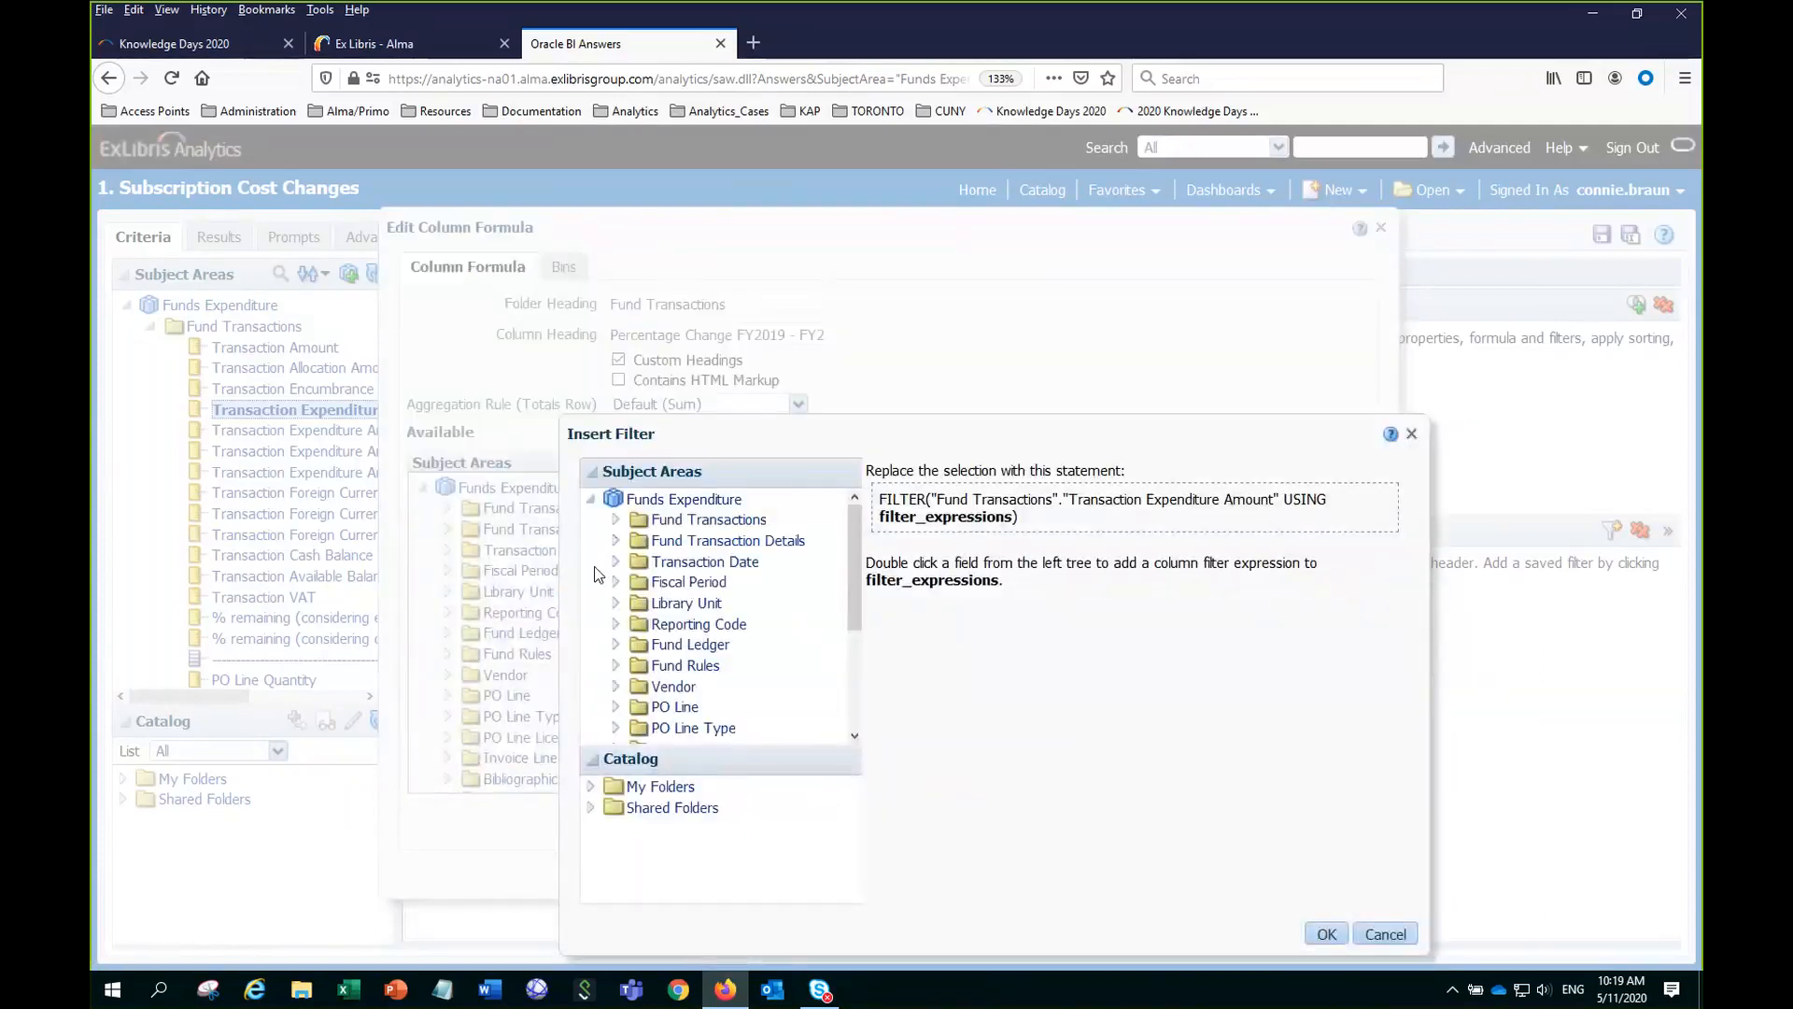
pyautogui.click(616, 583)
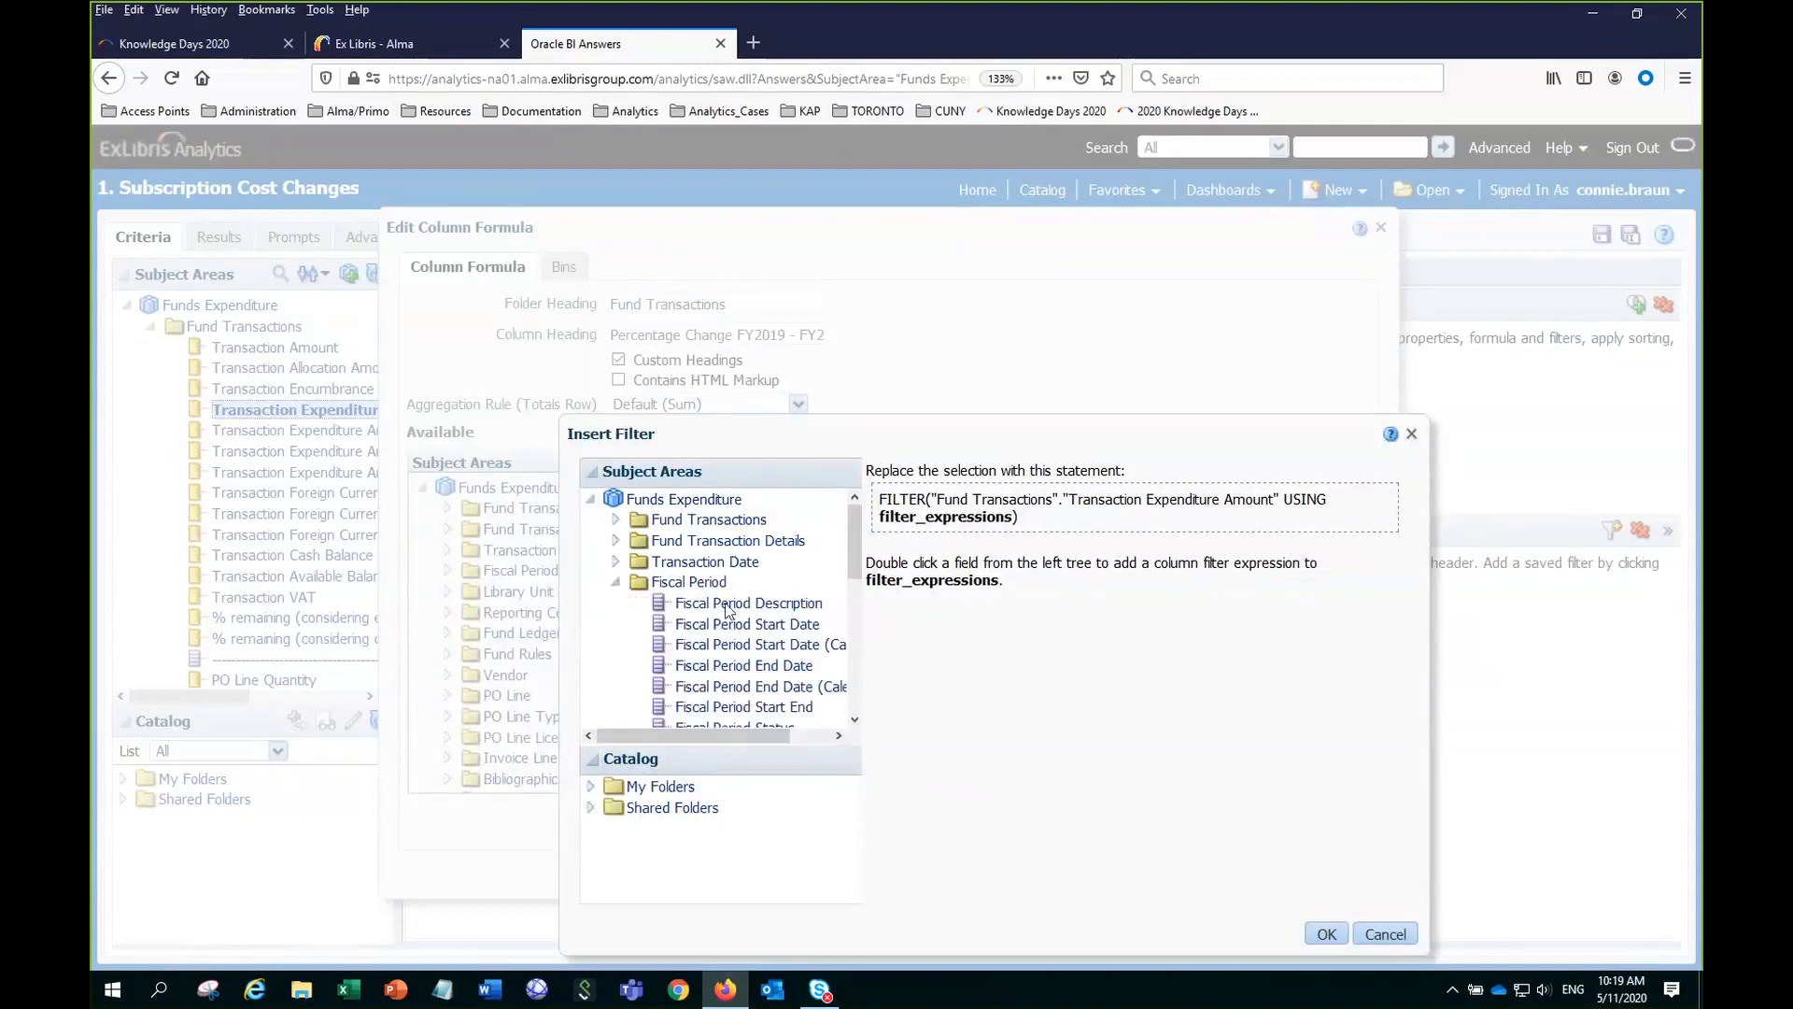
pyautogui.click(725, 604)
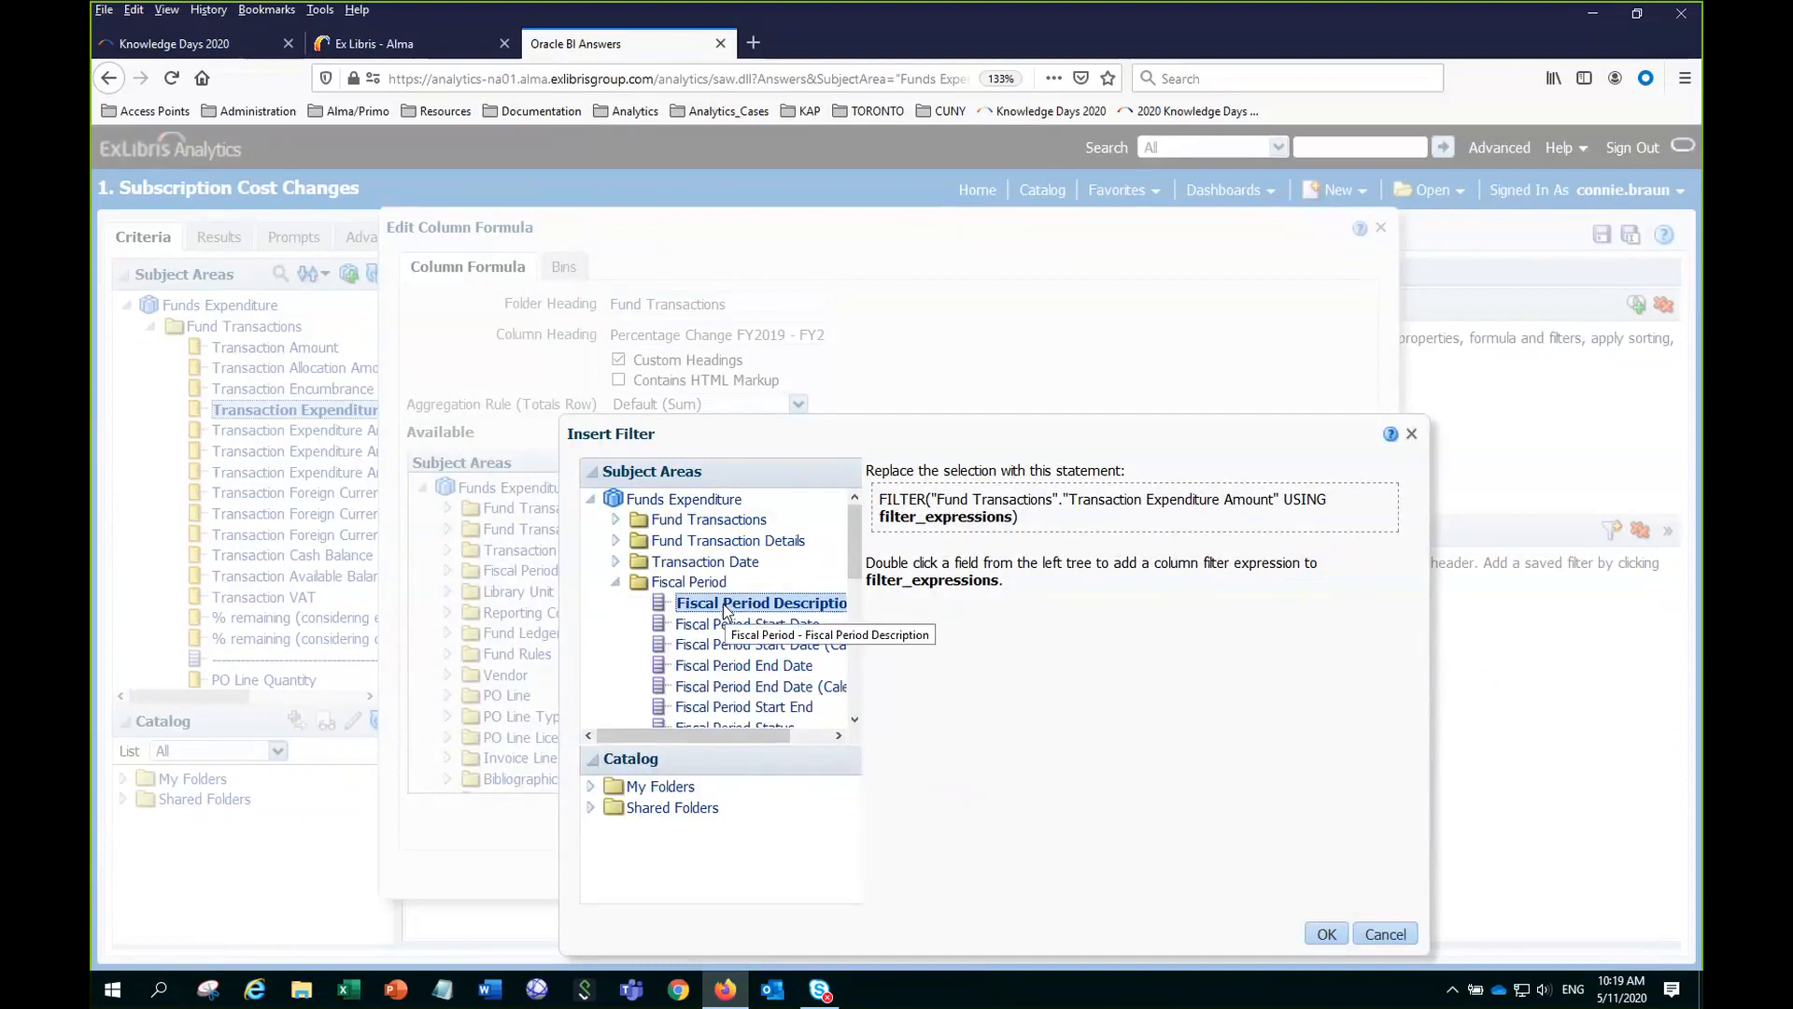
pyautogui.doubleClick(723, 603)
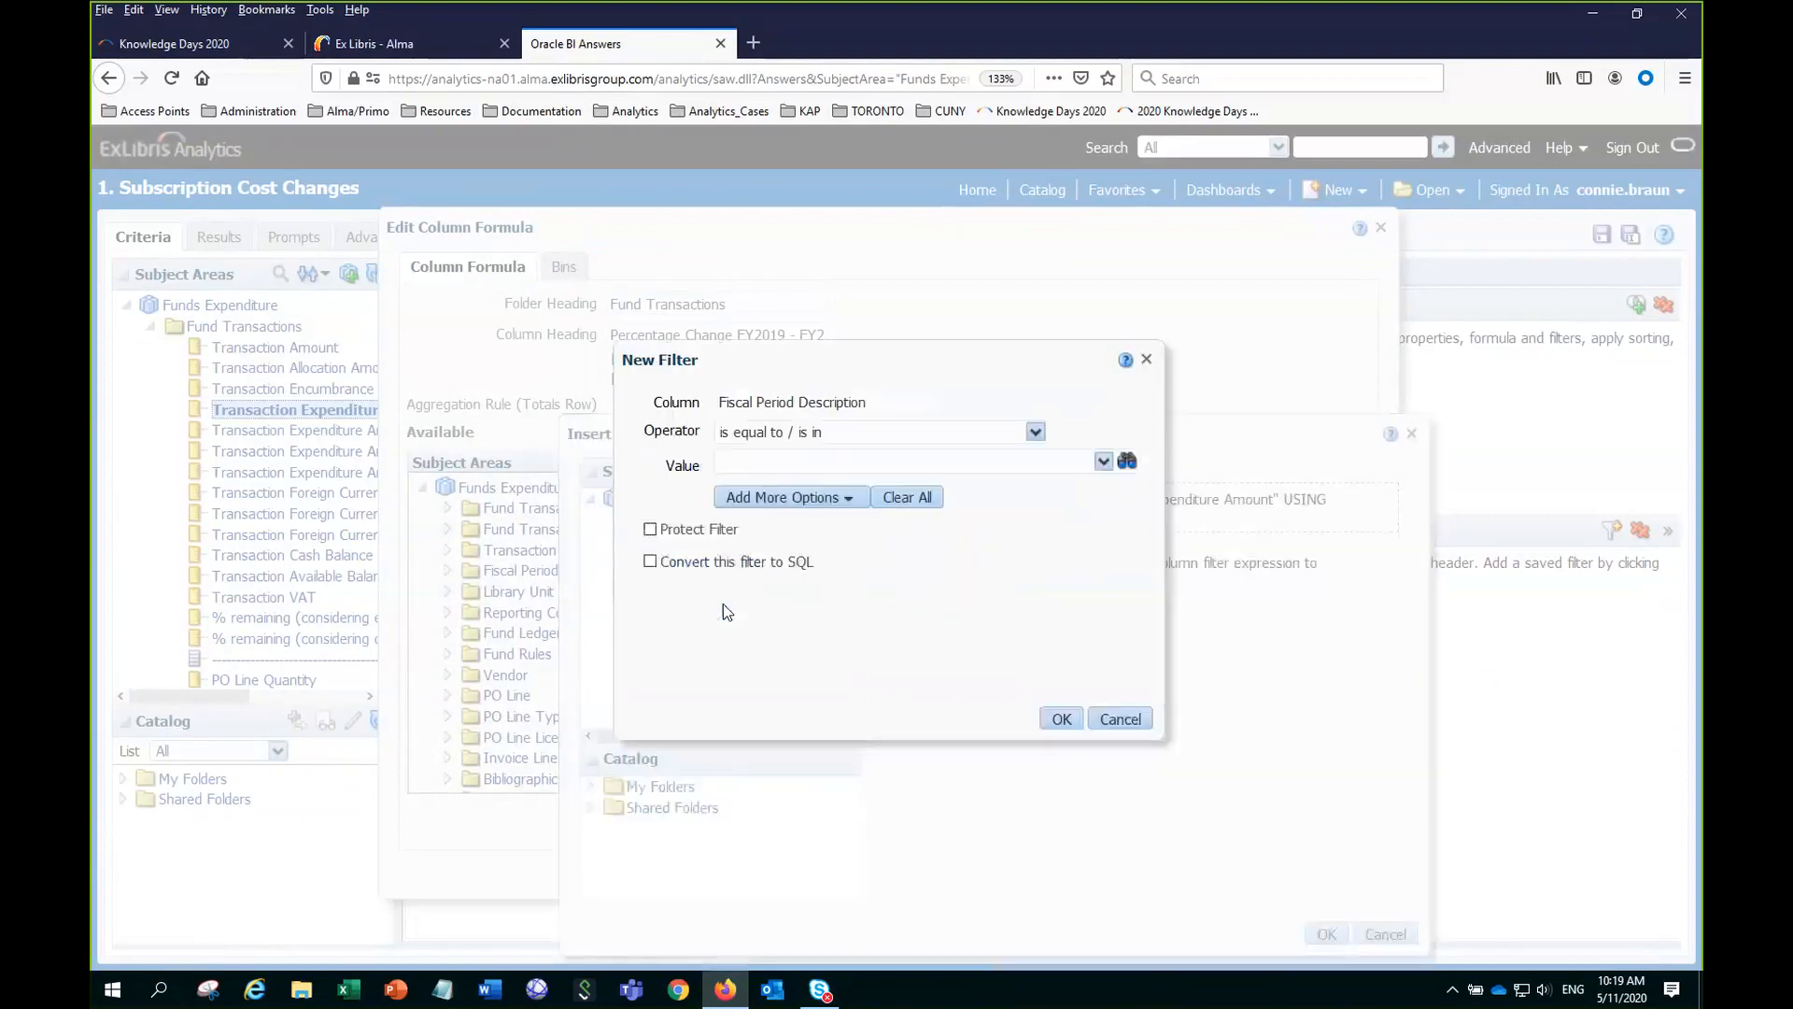
pyautogui.click(1104, 461)
pyautogui.scroll(-3, 822, 569)
pyautogui.scroll(-2, 812, 598)
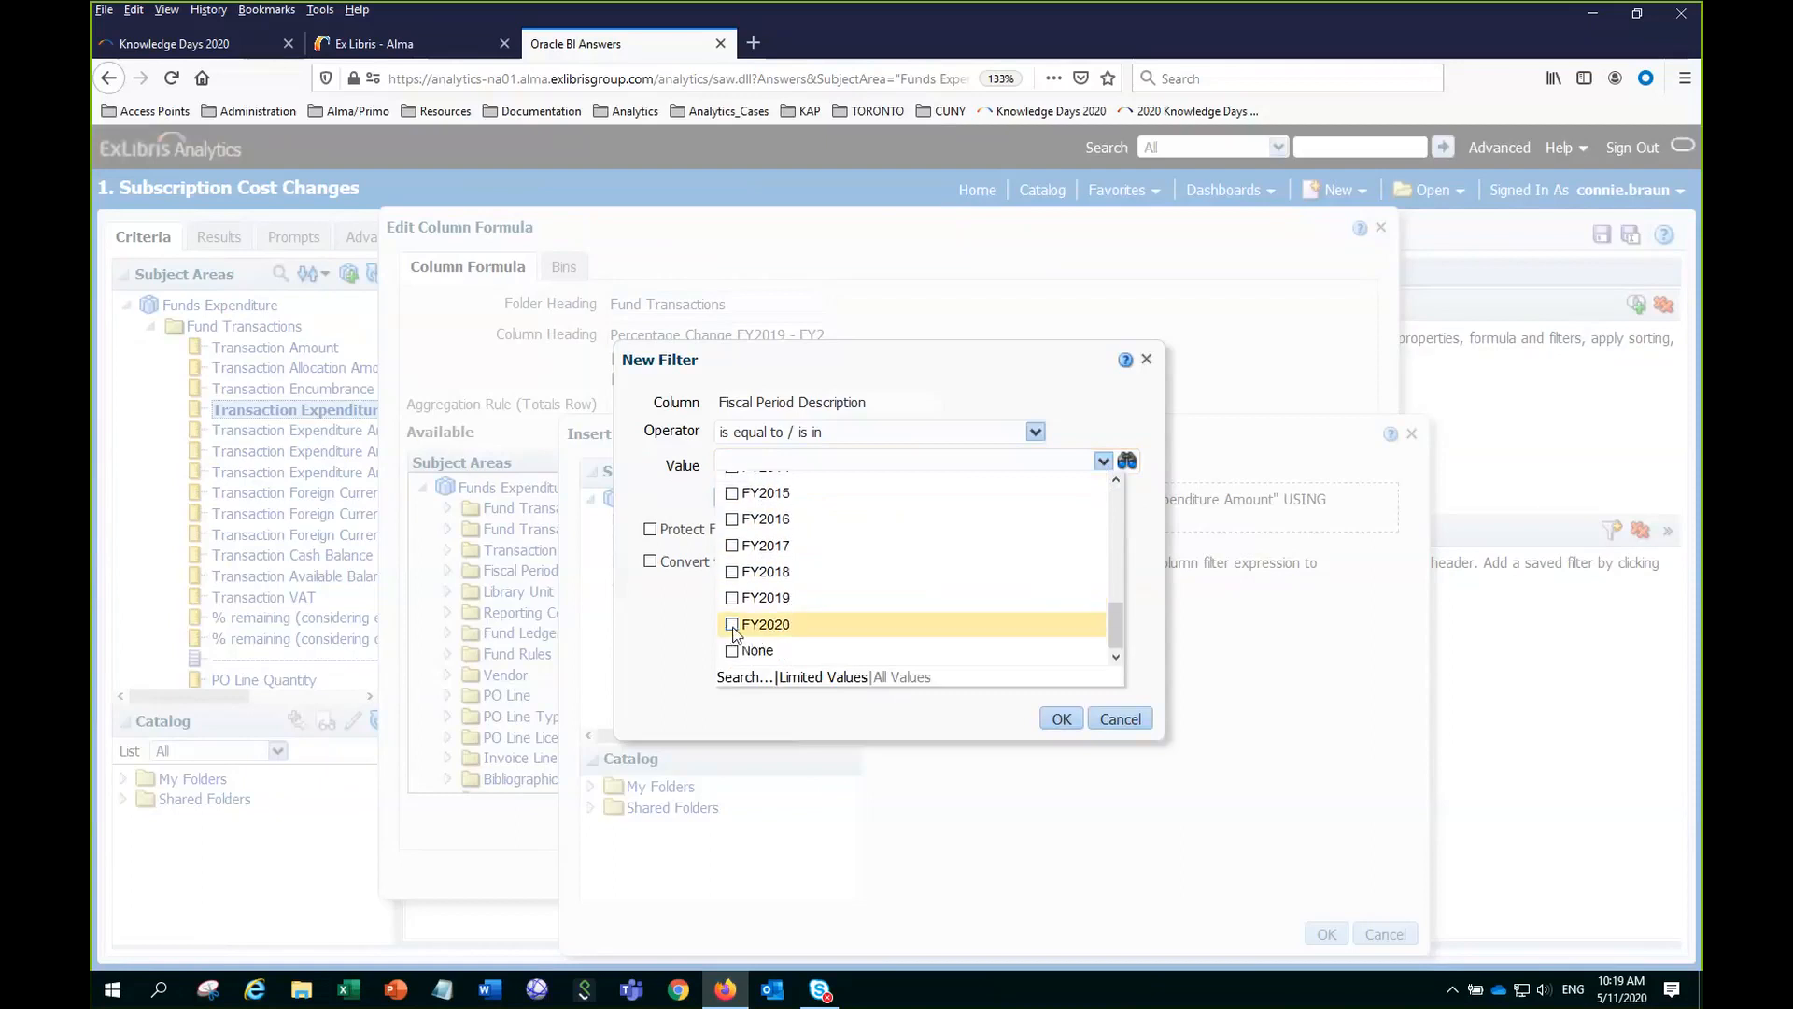
pyautogui.click(1052, 721)
pyautogui.click(1052, 721)
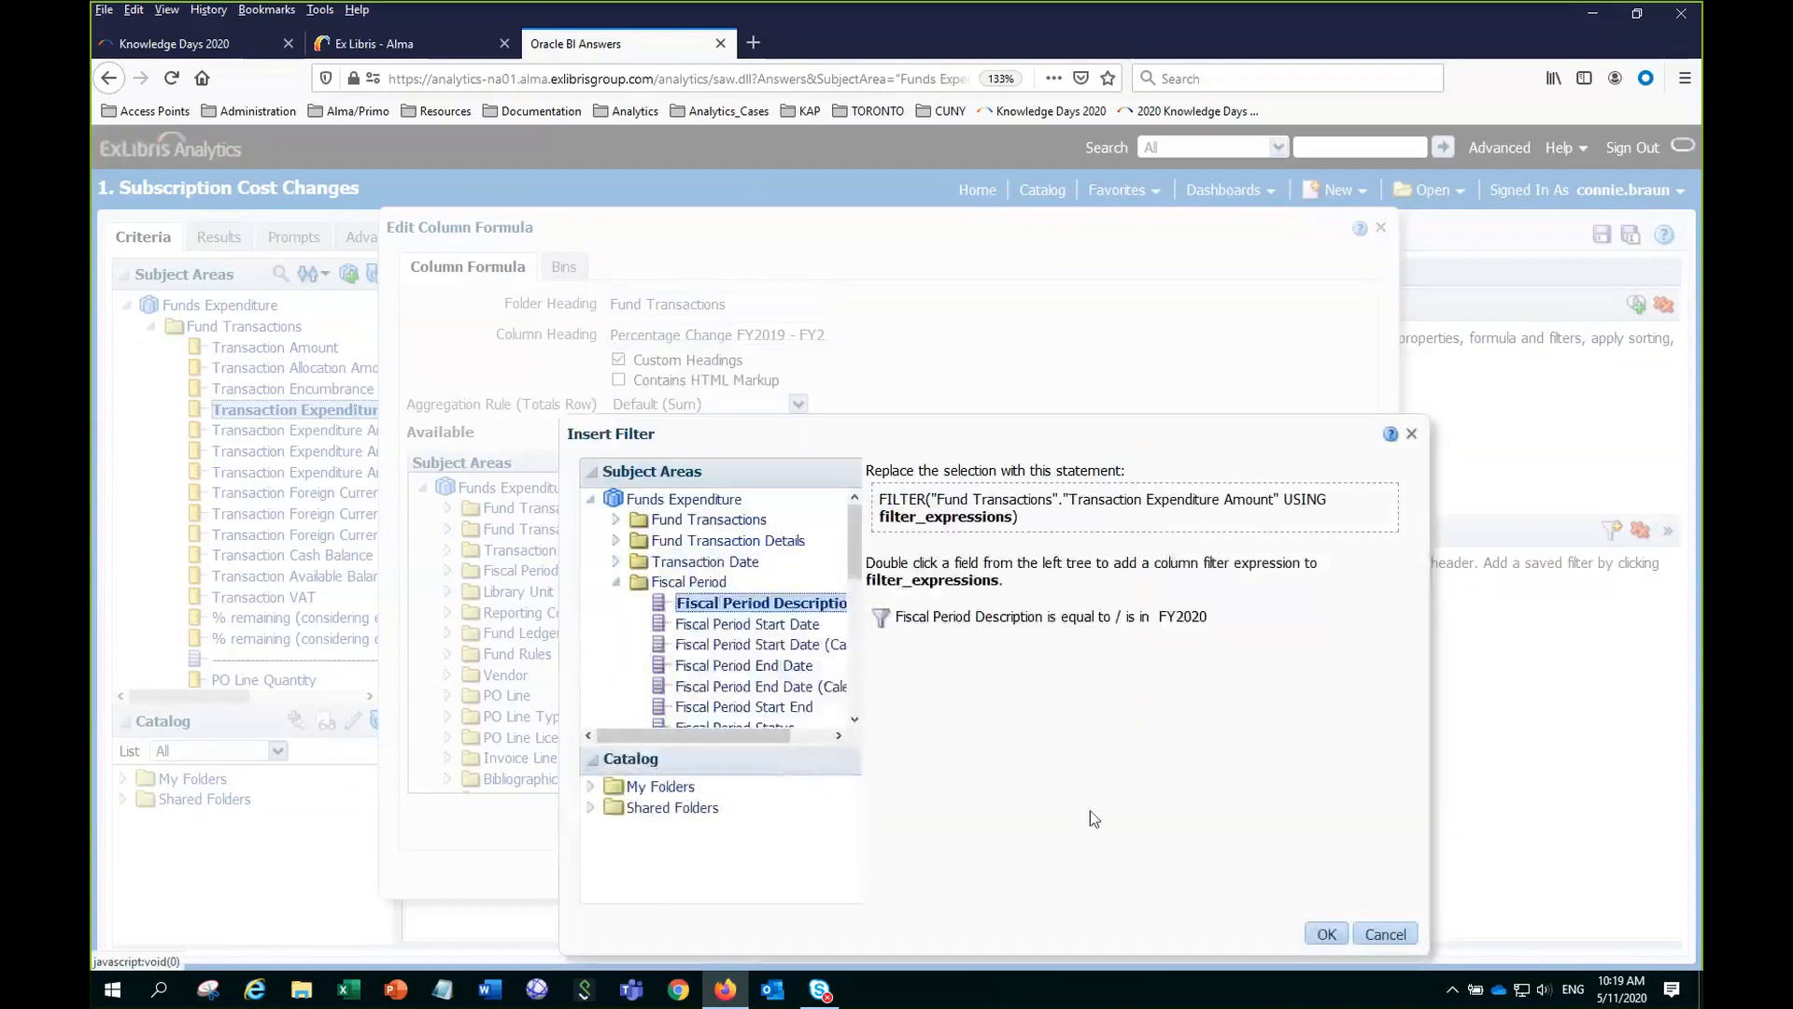
pyautogui.click(1325, 934)
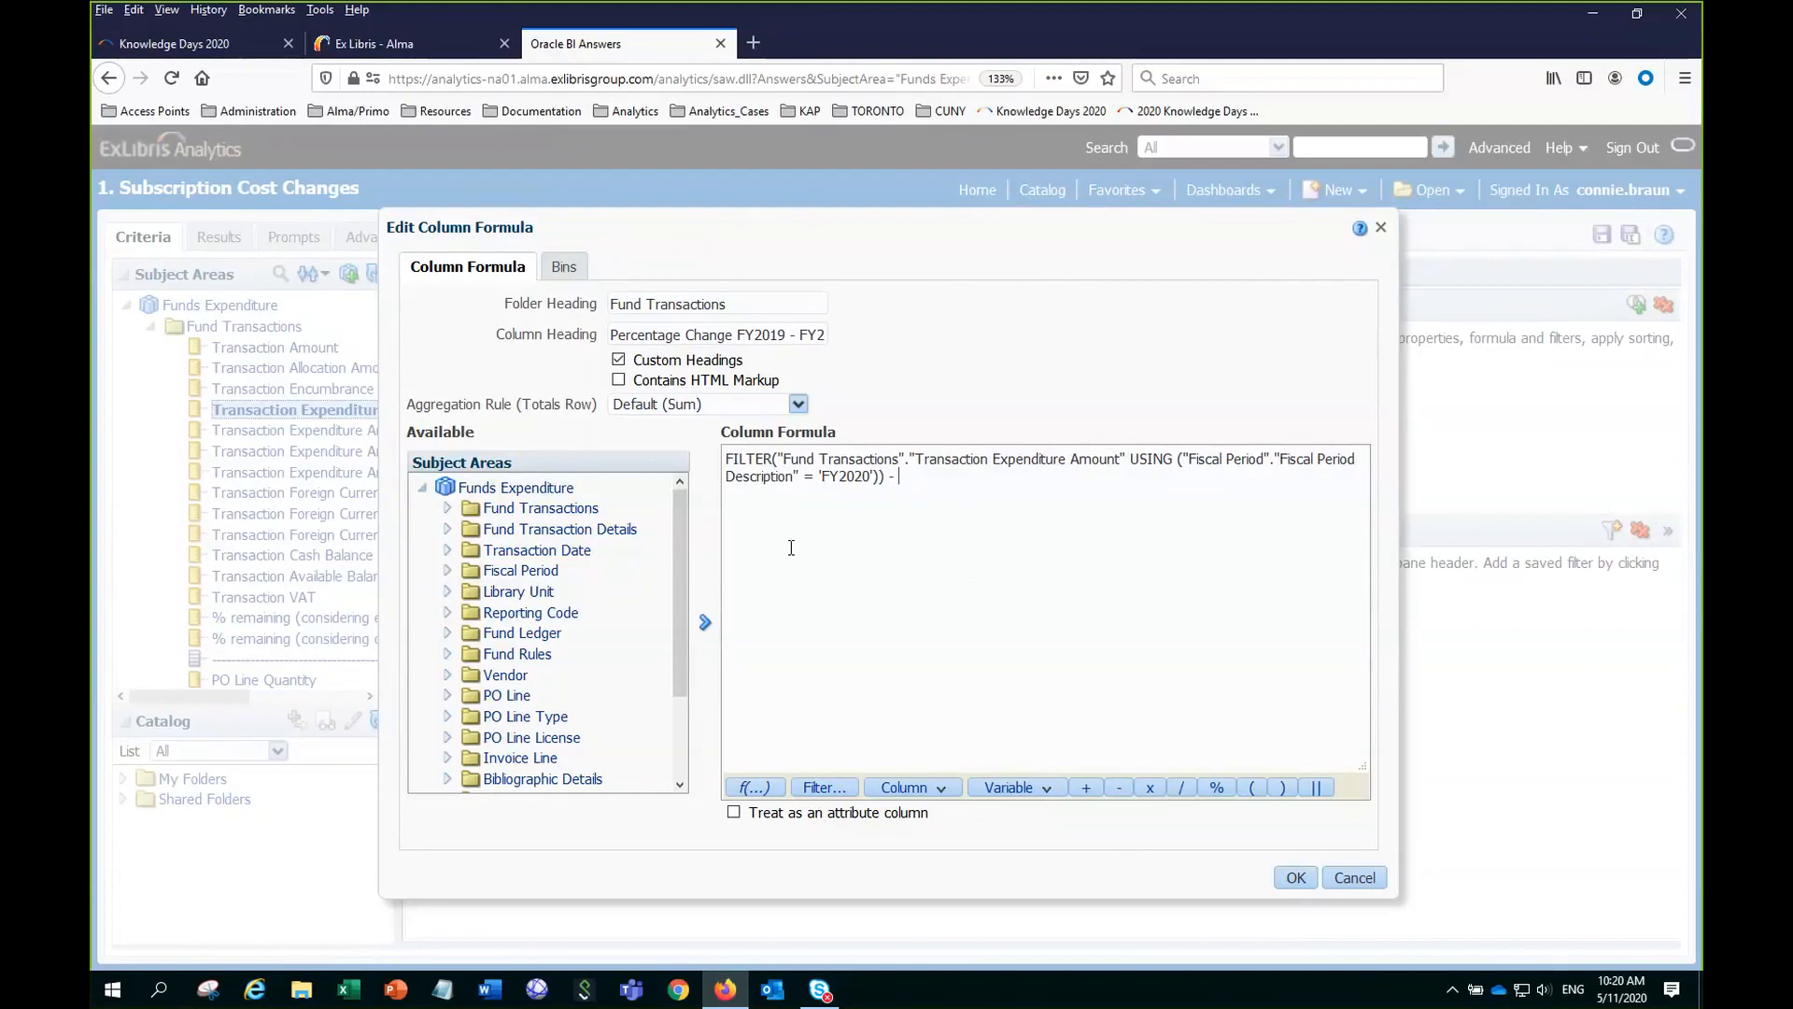
# Insert Transaction Expenditure Amount from Fund Transactions after the minus sign in the Percentage Change column's formula.
pyautogui.click(448, 508)
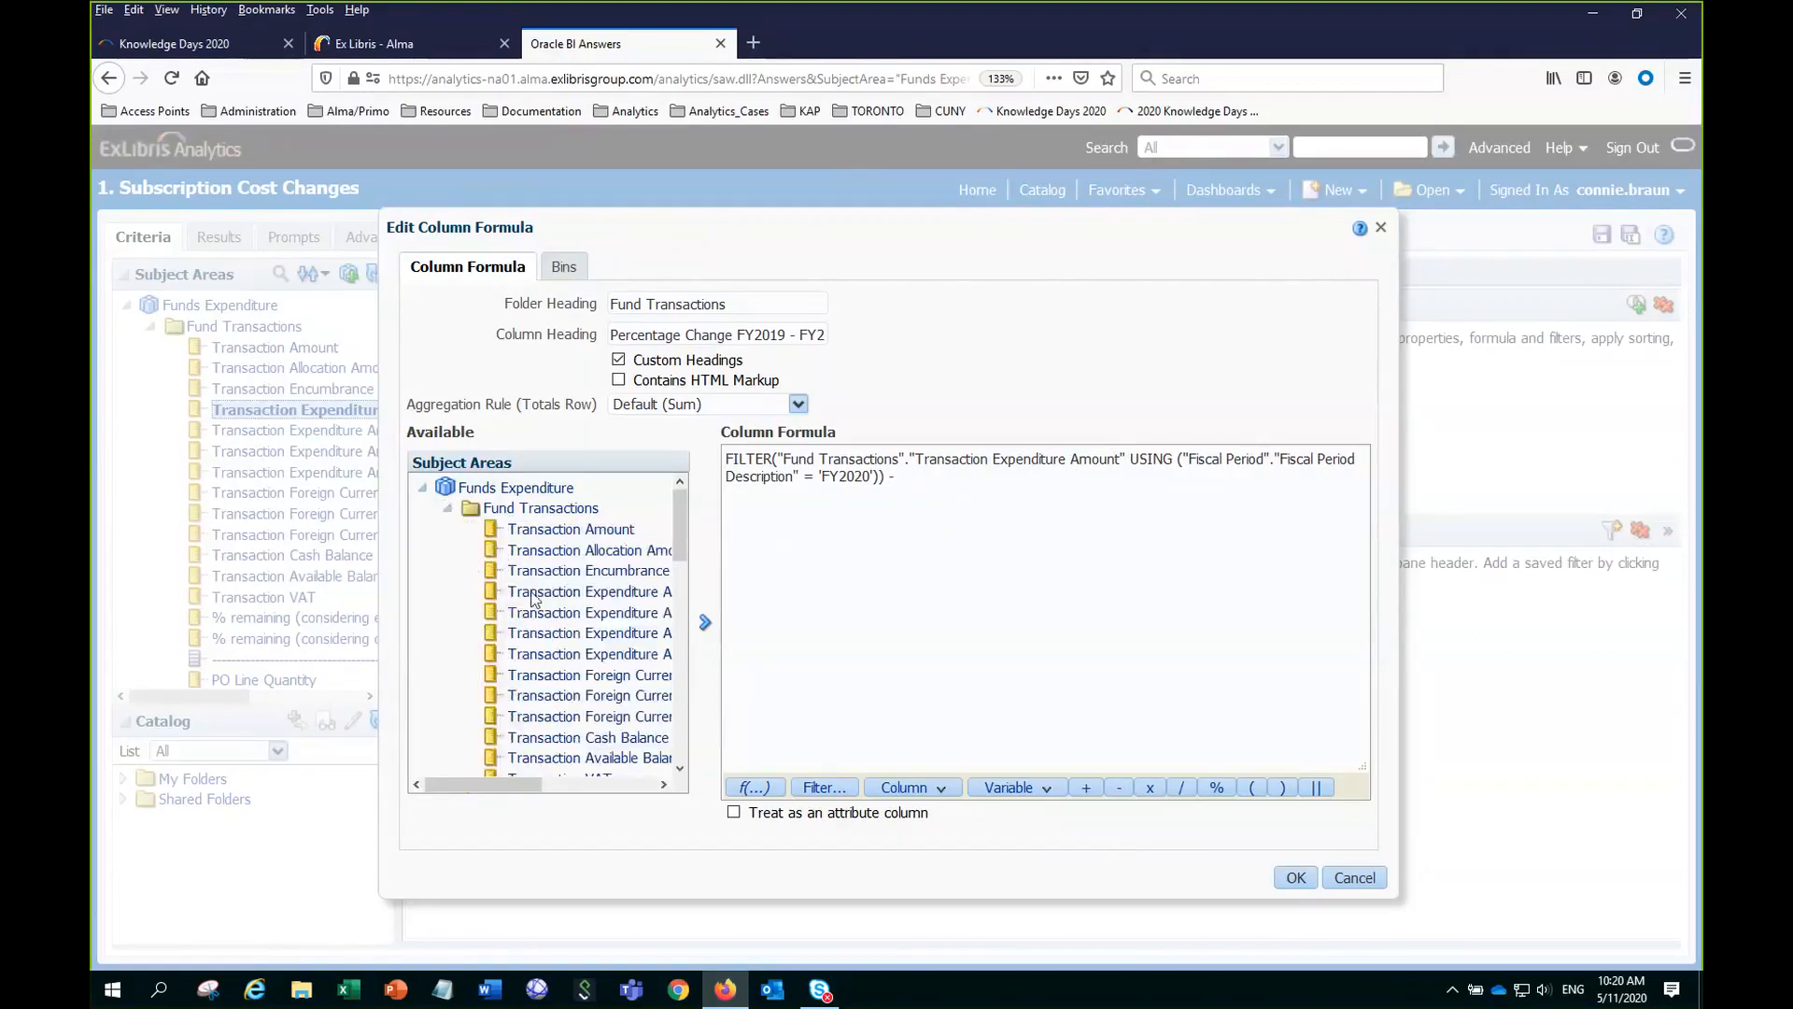
pyautogui.moveTo(483, 782); pyautogui.dragTo(527, 782)
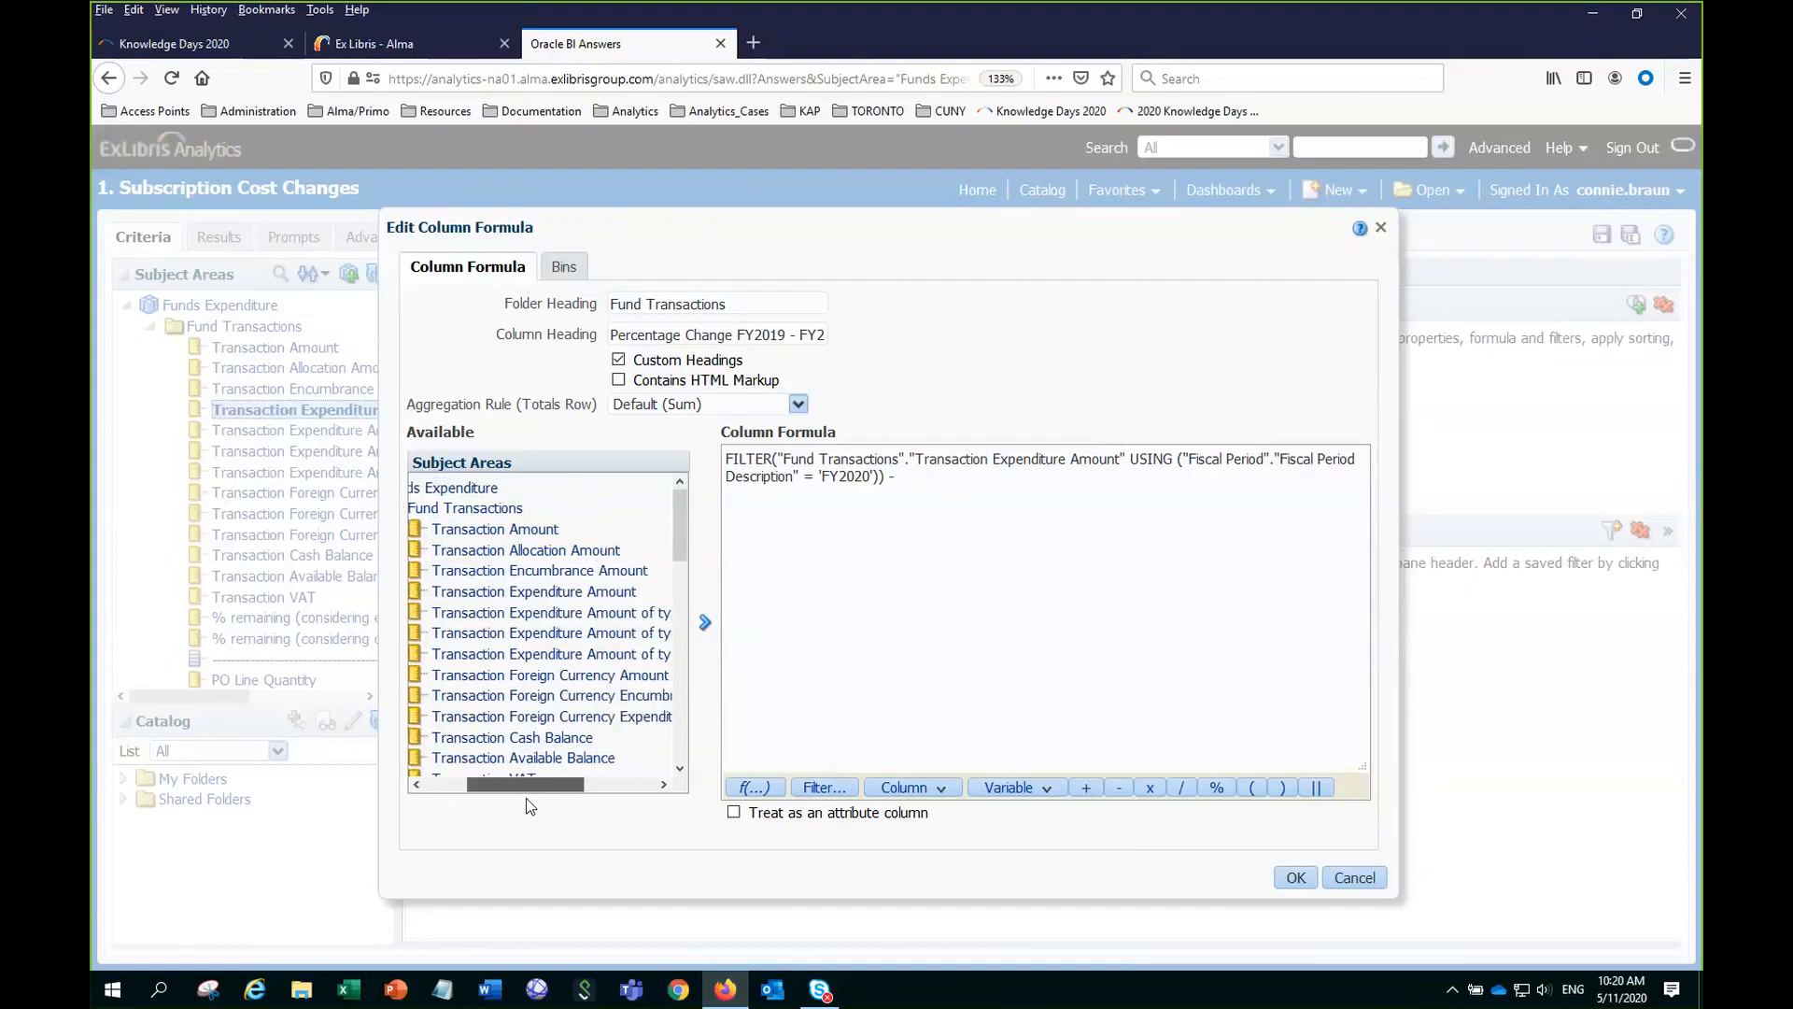
pyautogui.click(520, 594)
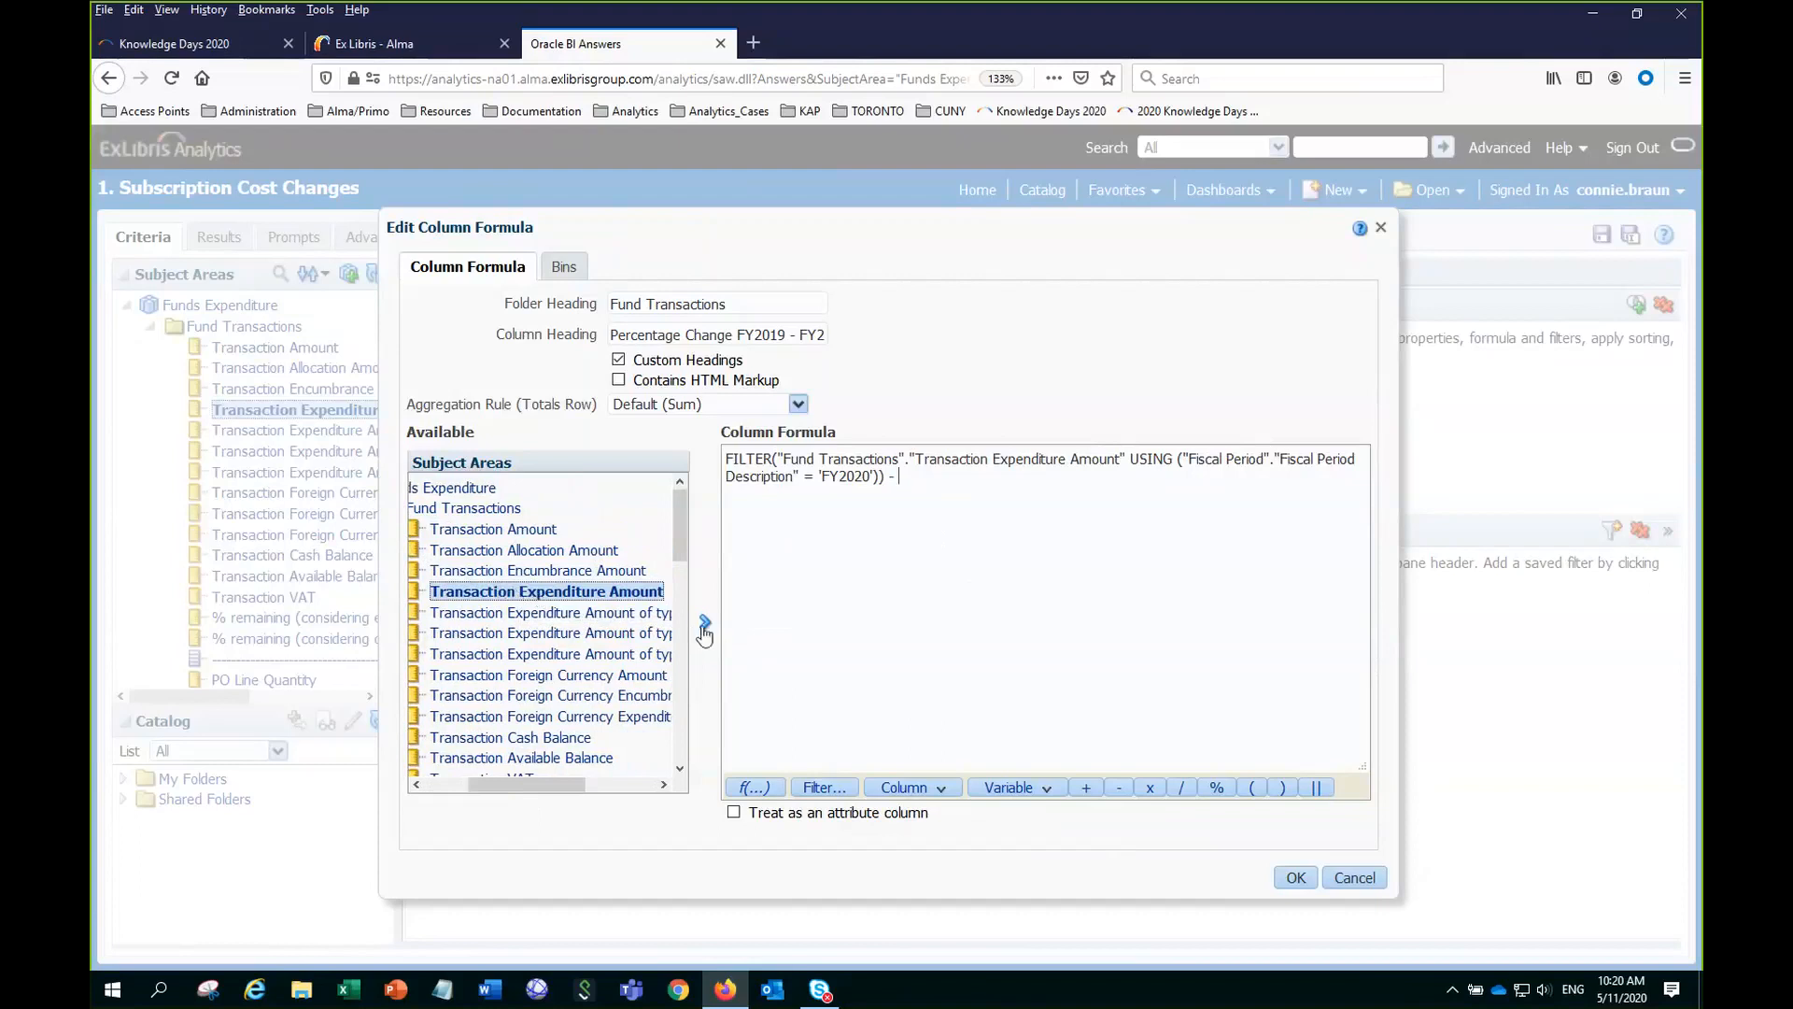
pyautogui.click(706, 623)
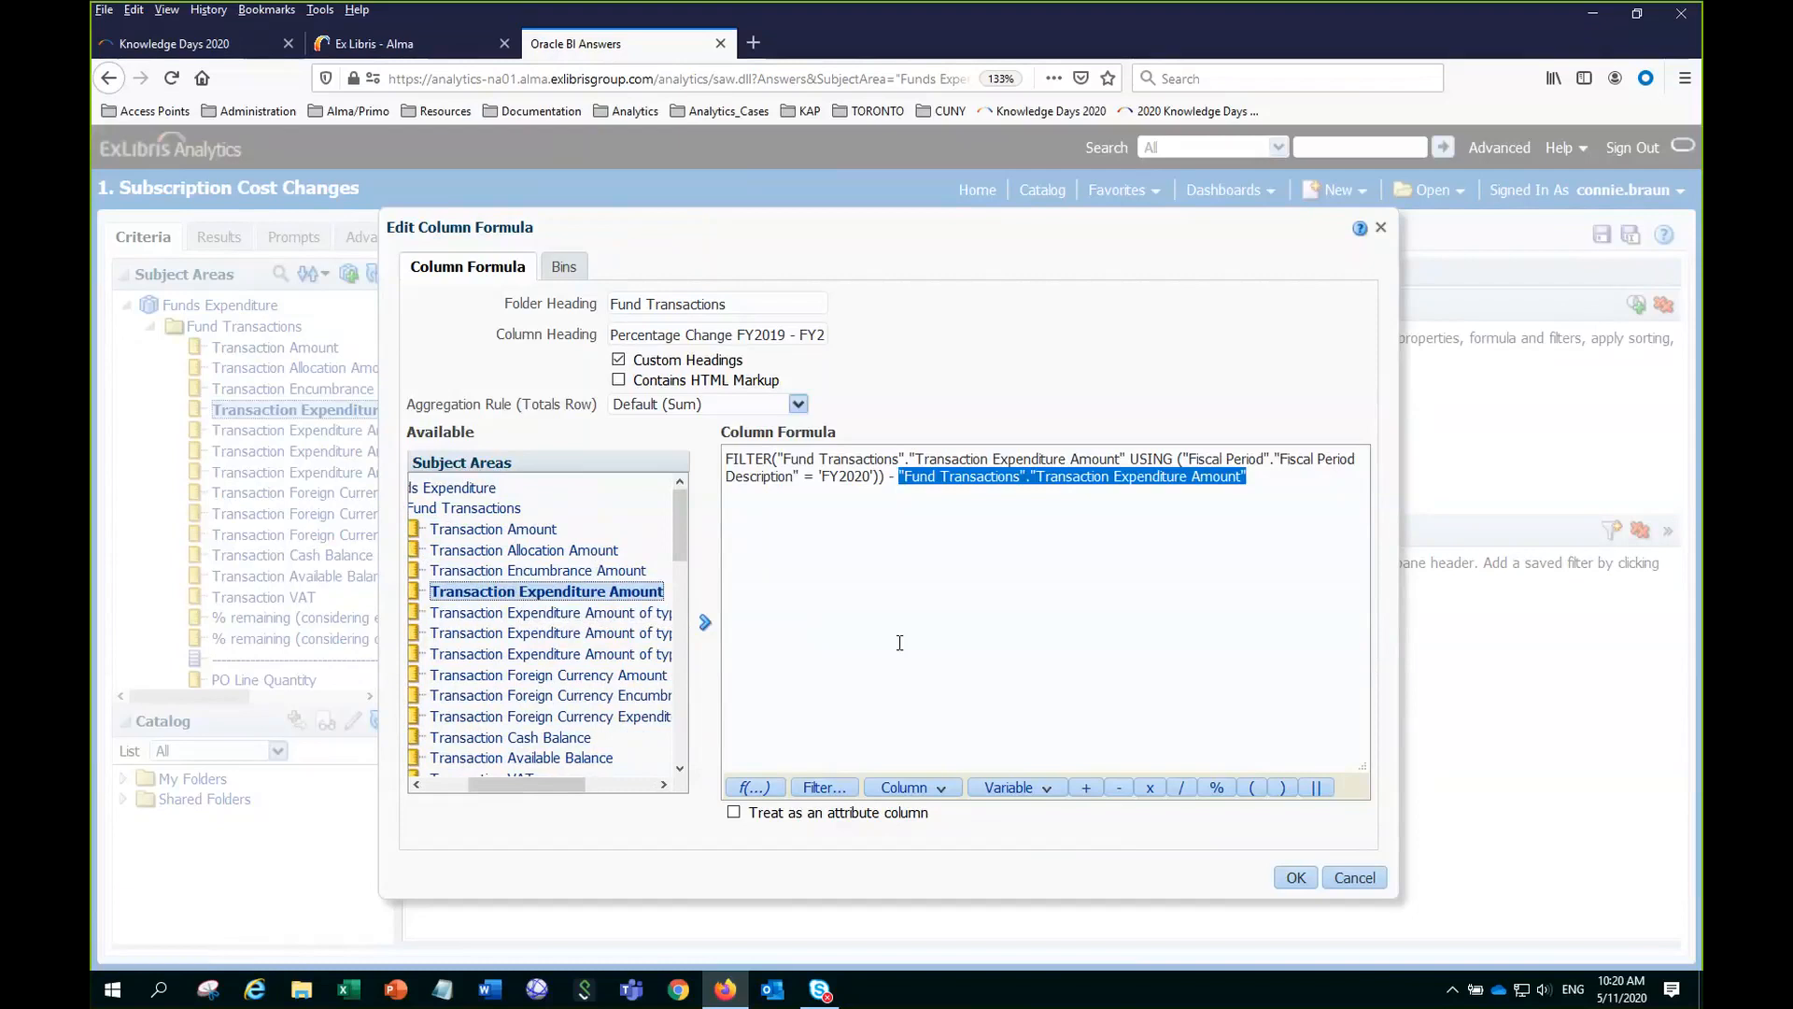
# Wrap the newly inserted Transaction Expenditure Amount in a filter where Fiscal Period Description is equal to FY2019.
pyautogui.click(843, 789)
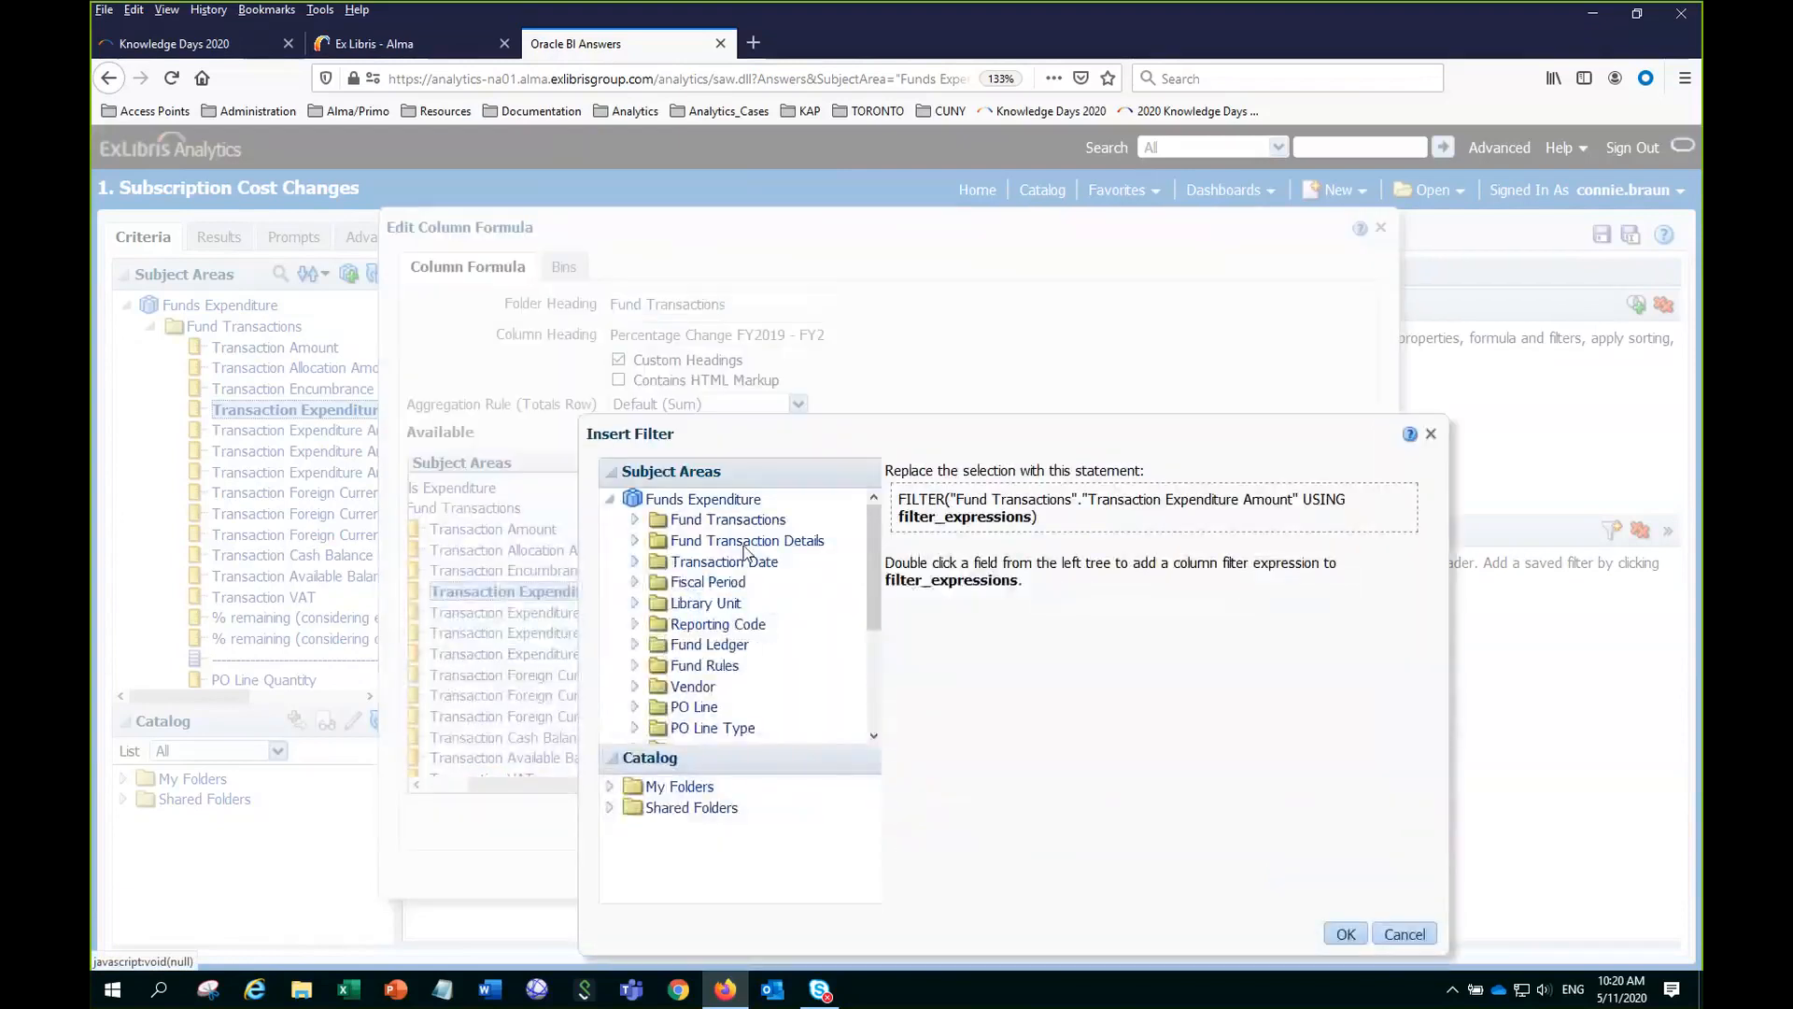
pyautogui.click(636, 583)
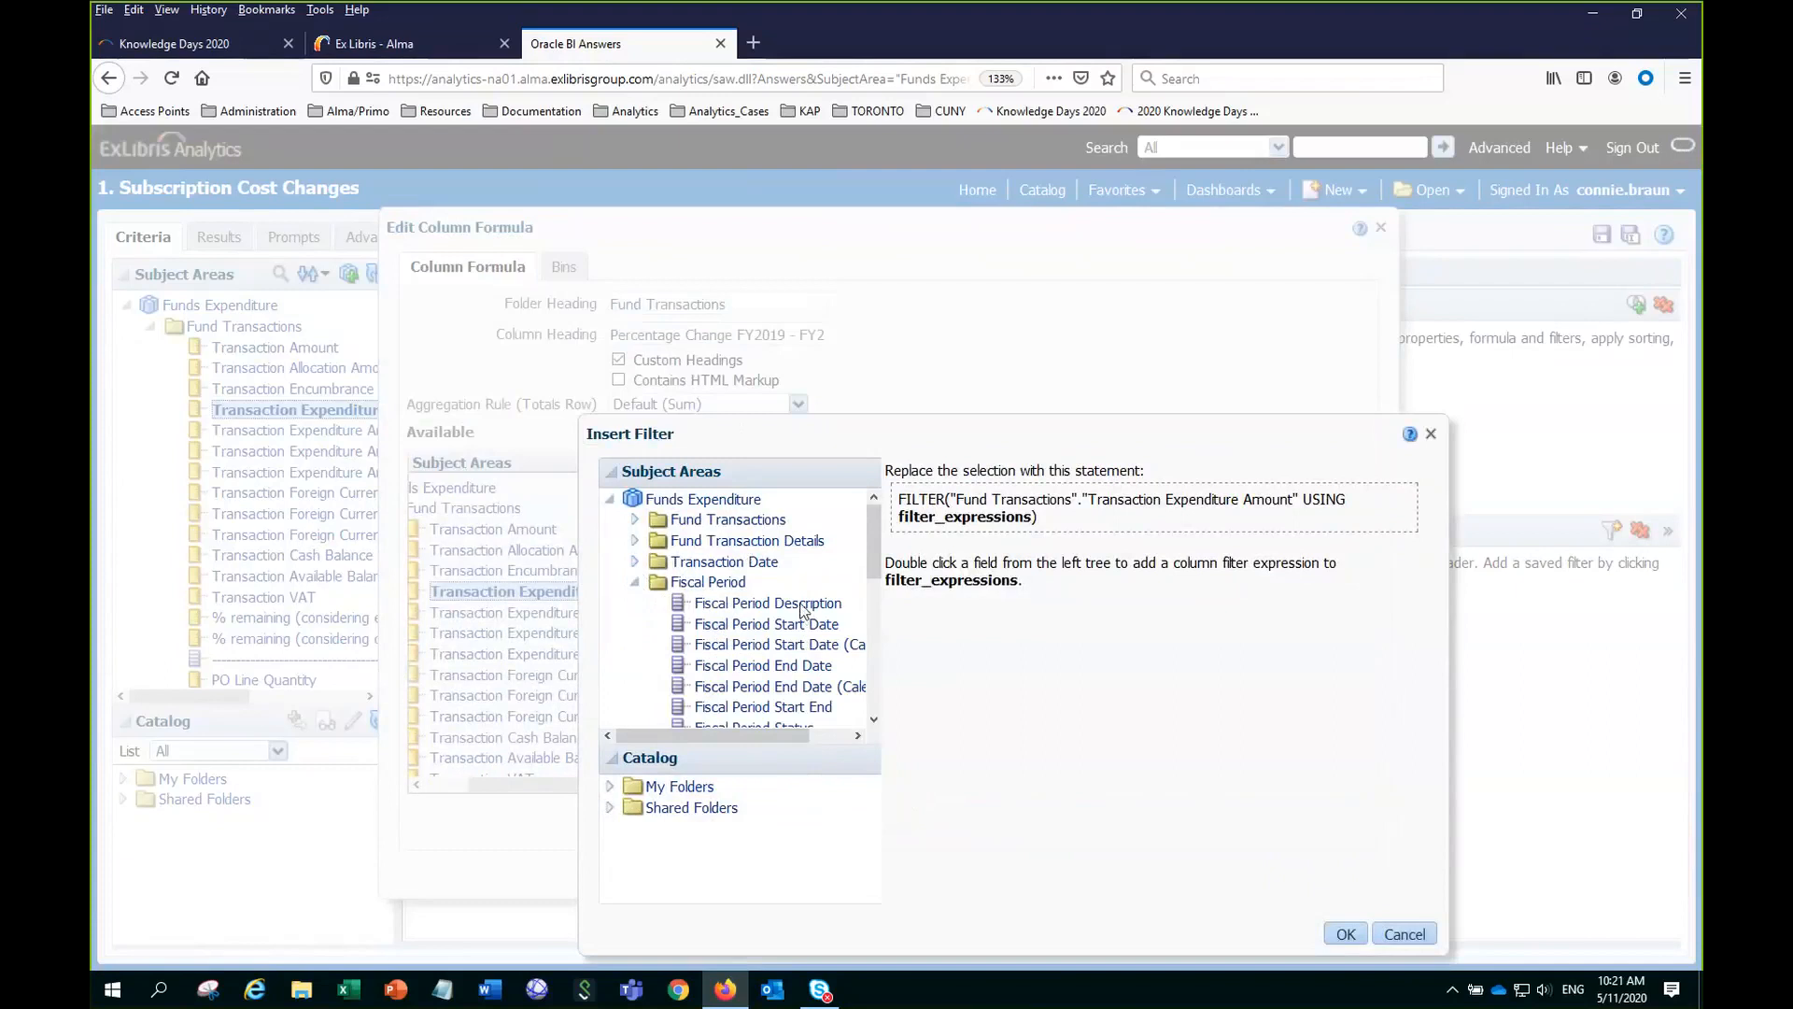
pyautogui.doubleClick(803, 603)
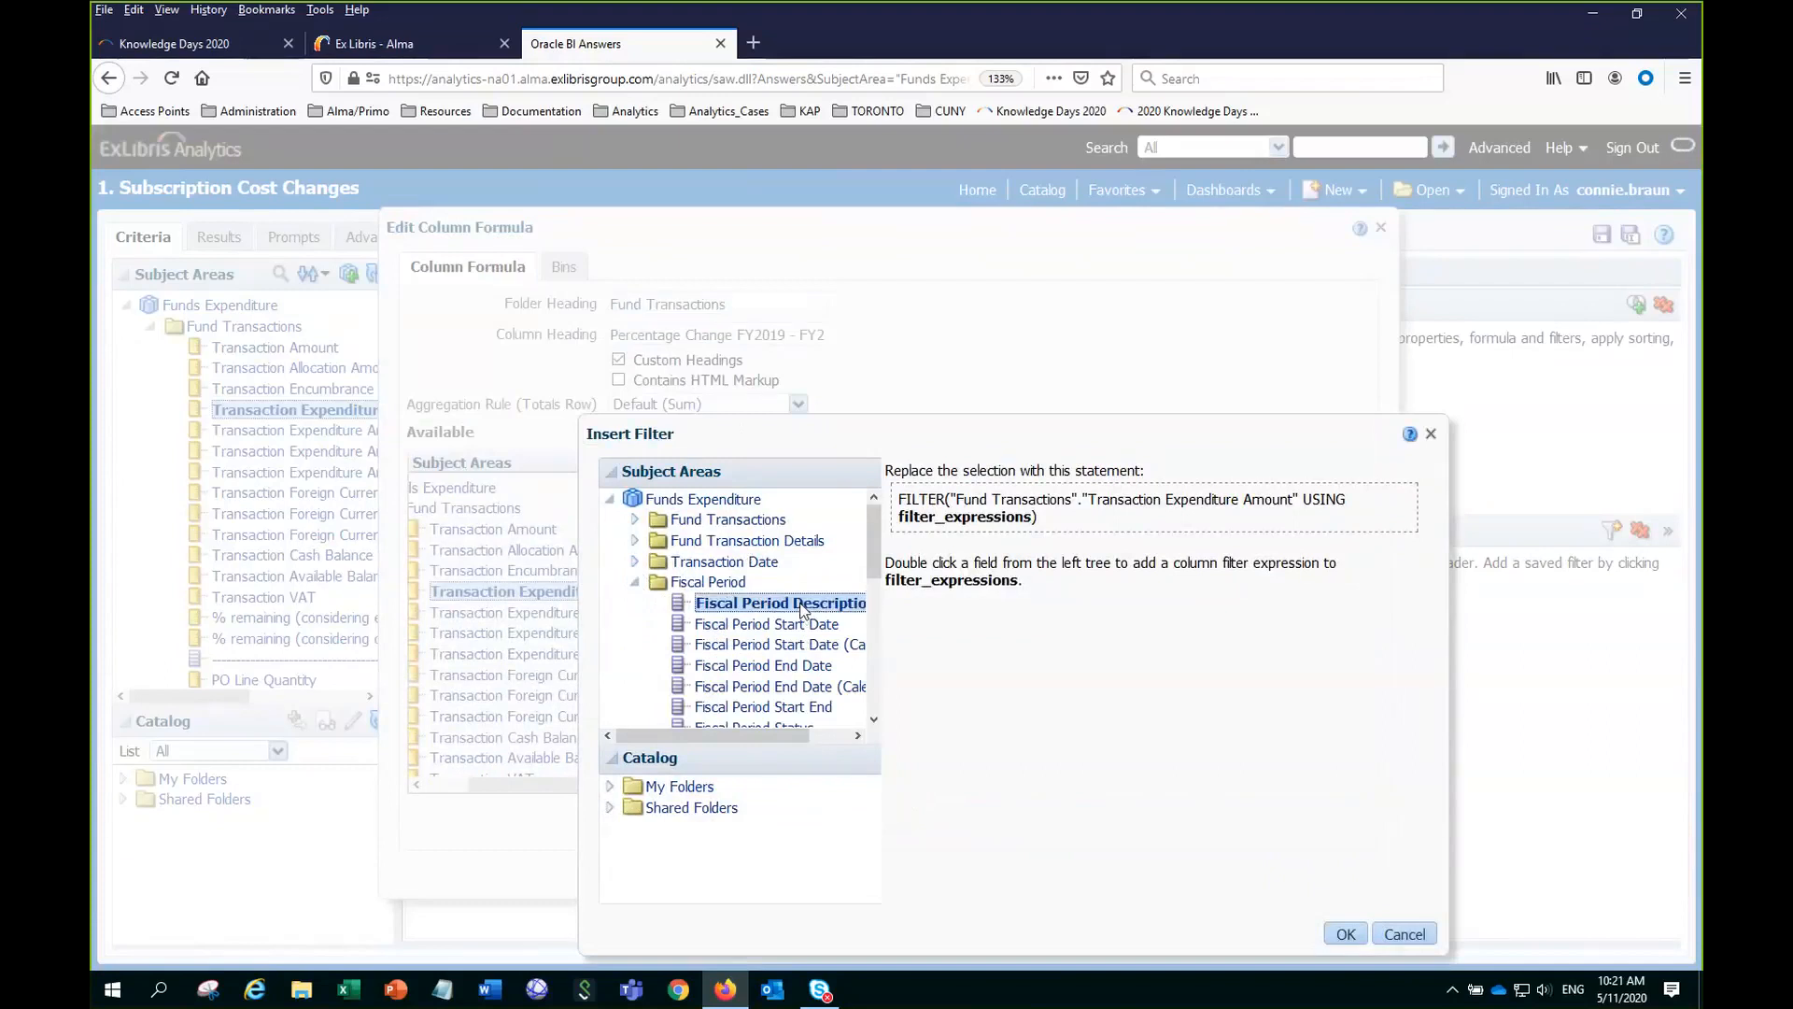
pyautogui.click(1103, 461)
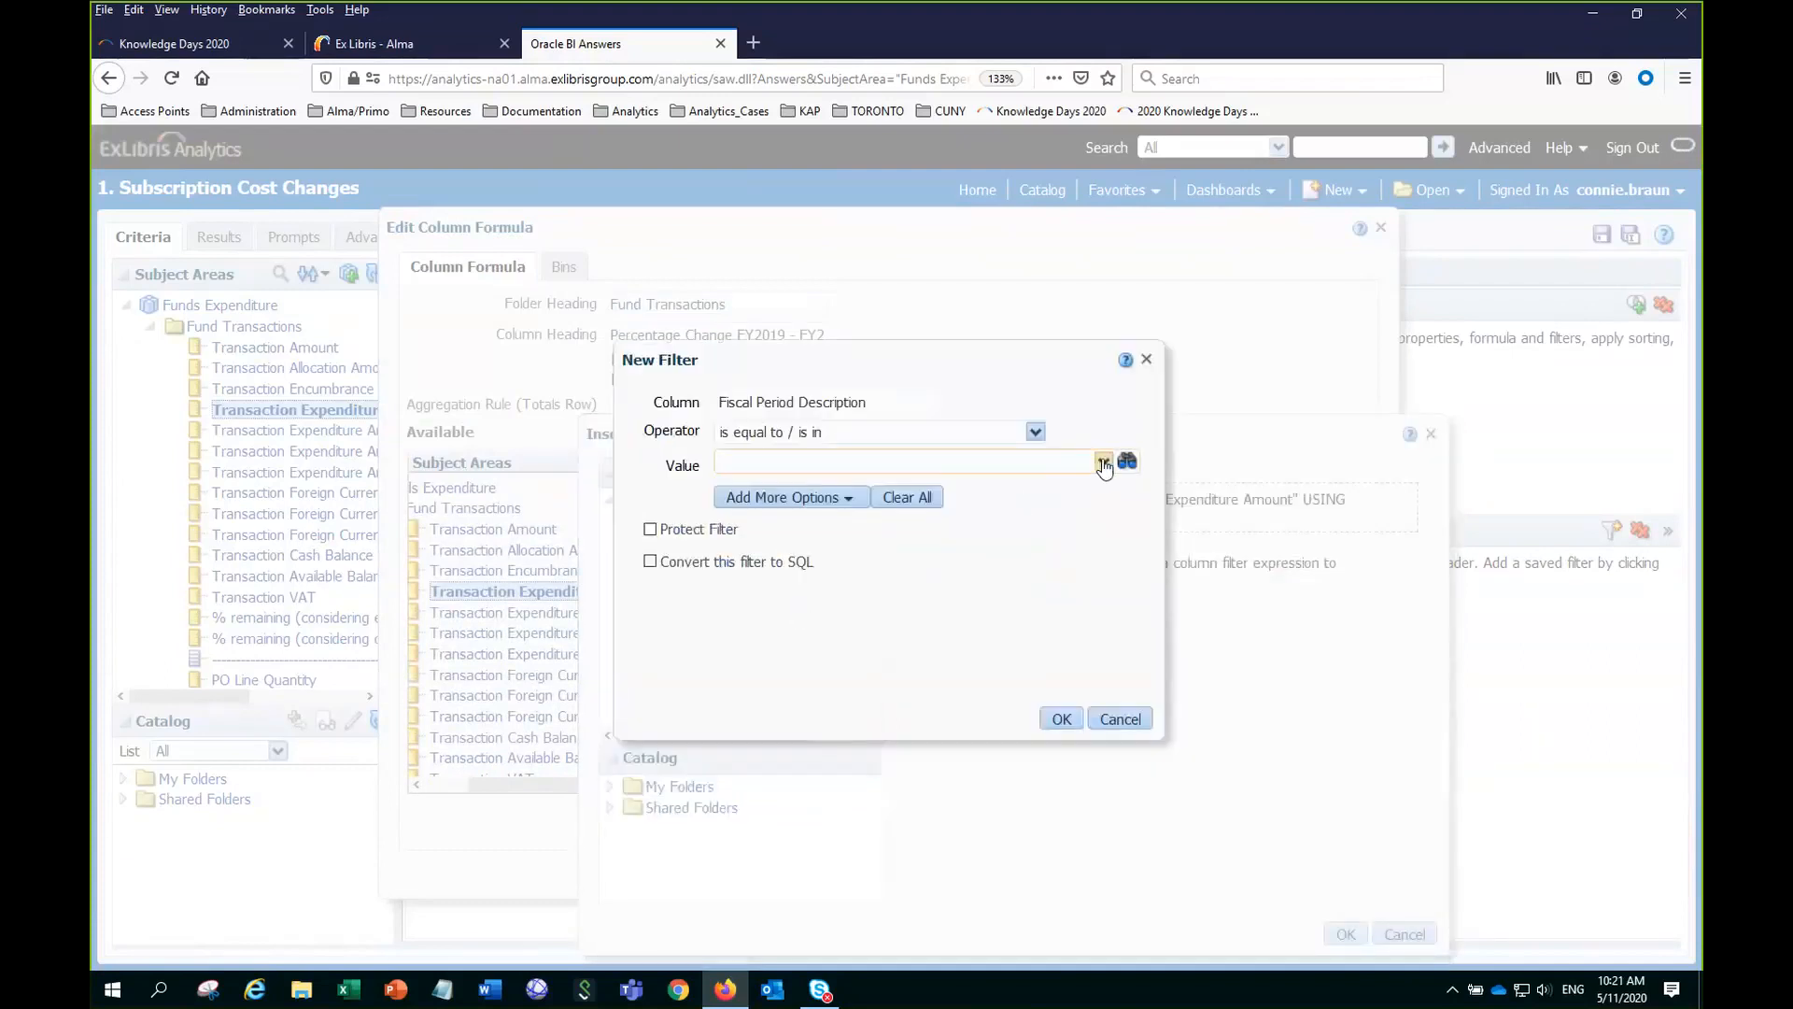
pyautogui.scroll(-5, 934, 579)
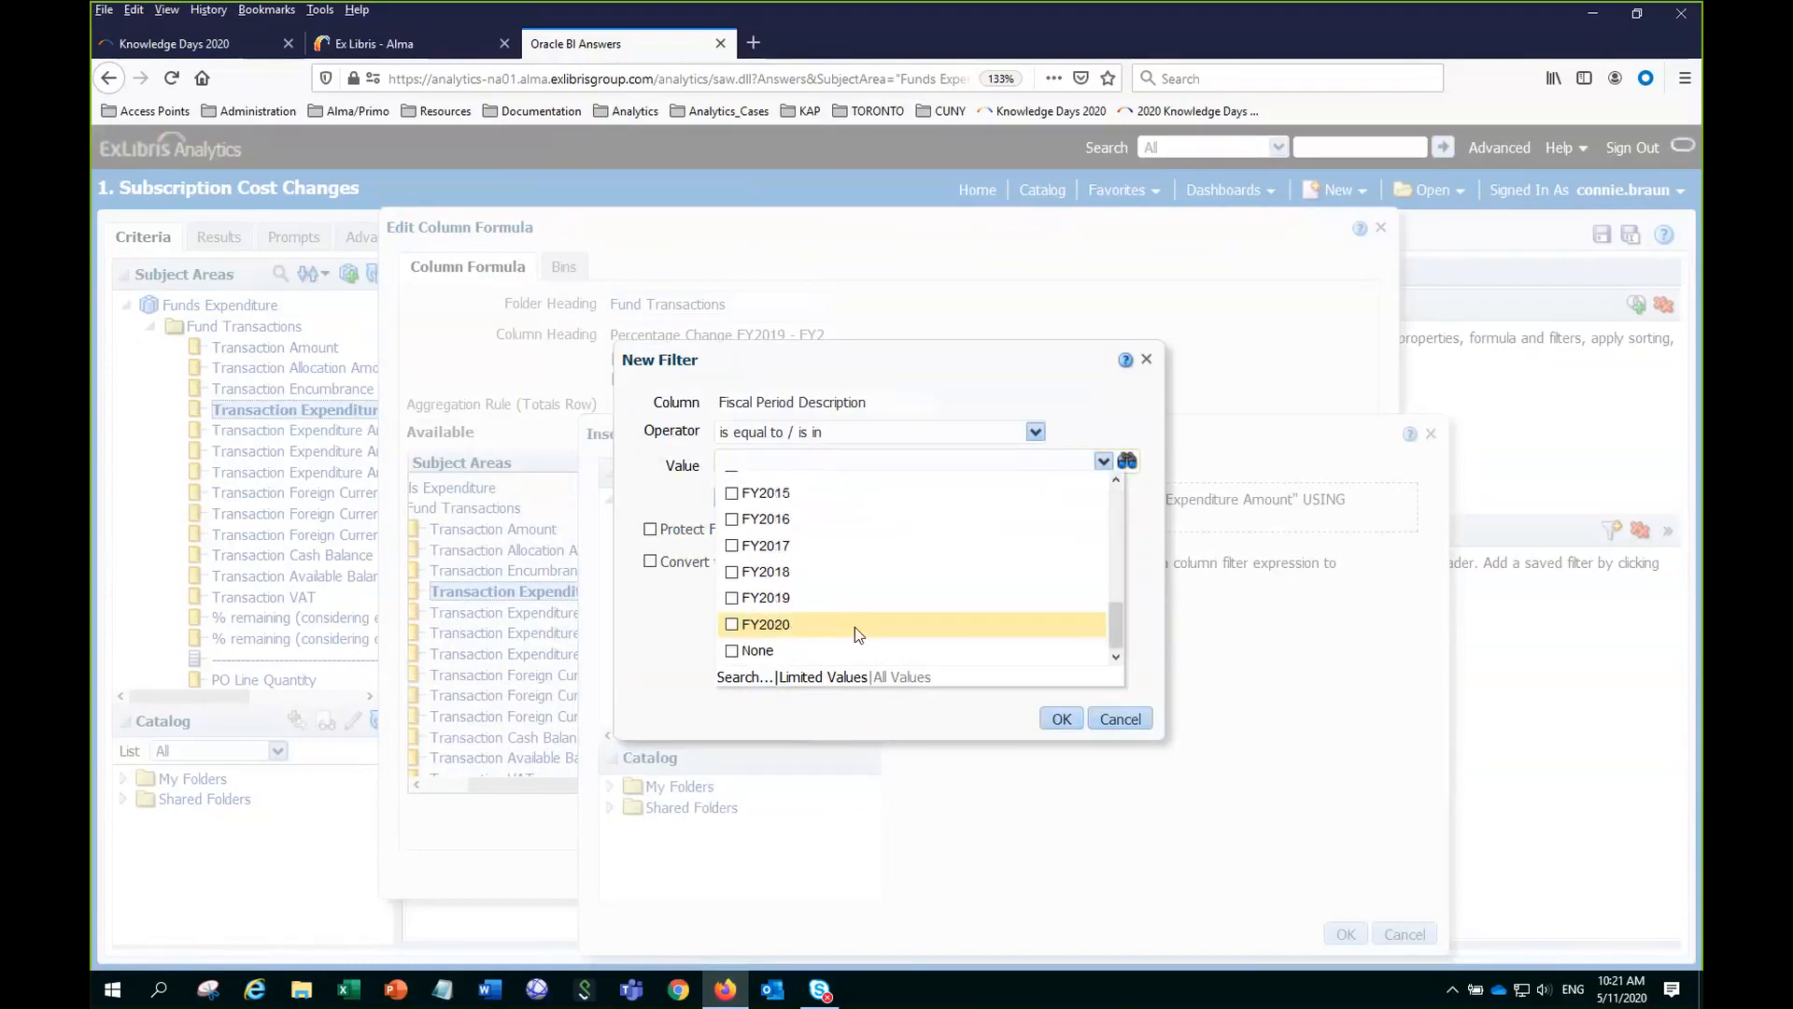
pyautogui.click(800, 602)
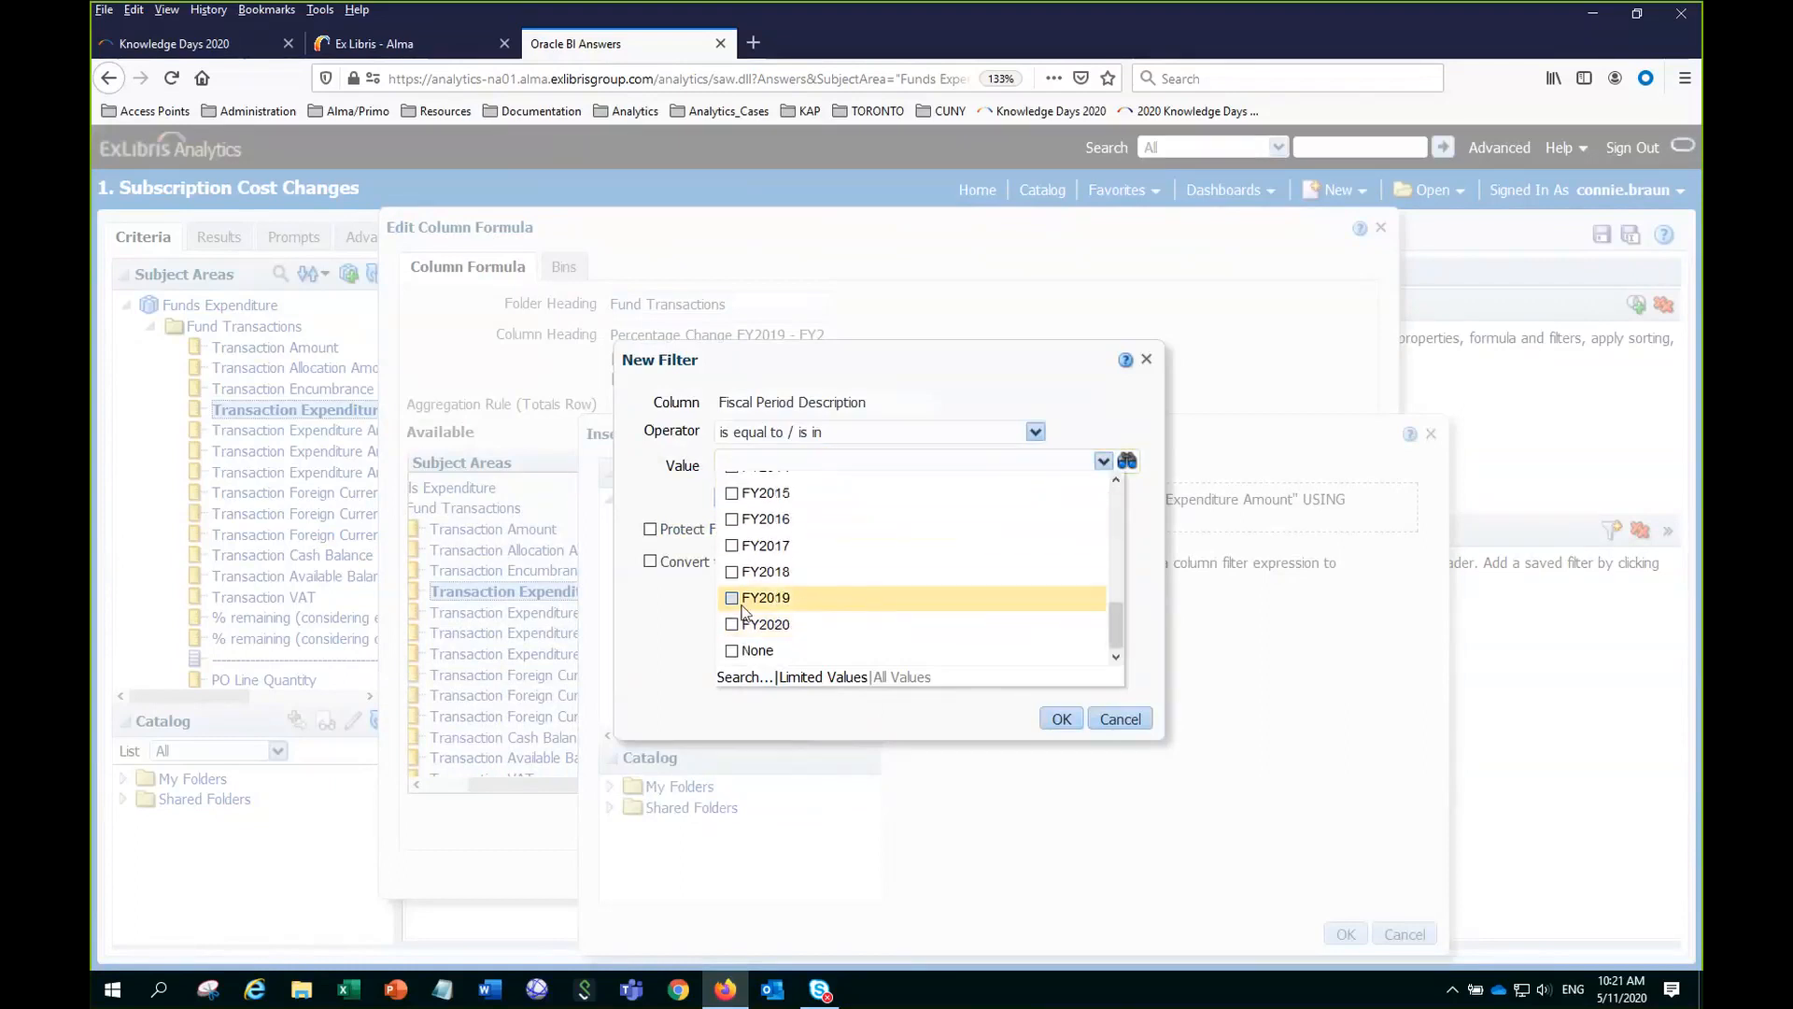
pyautogui.click(1059, 720)
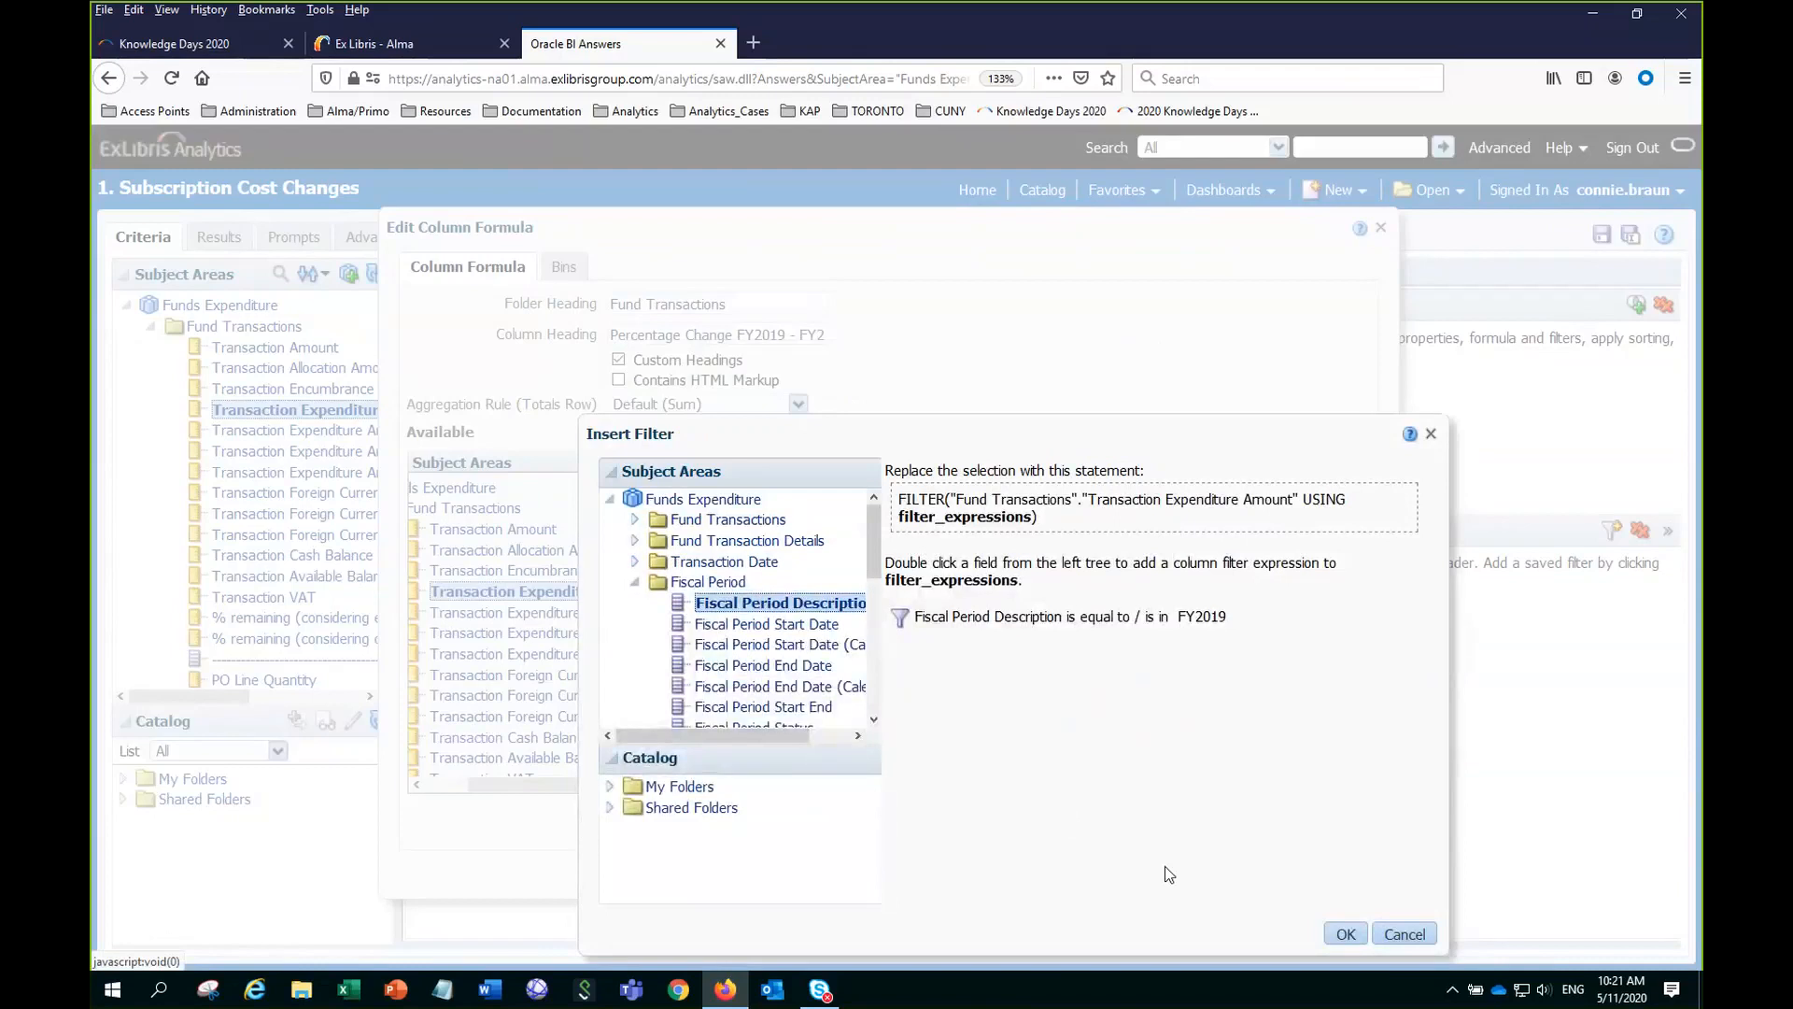
pyautogui.click(1345, 935)
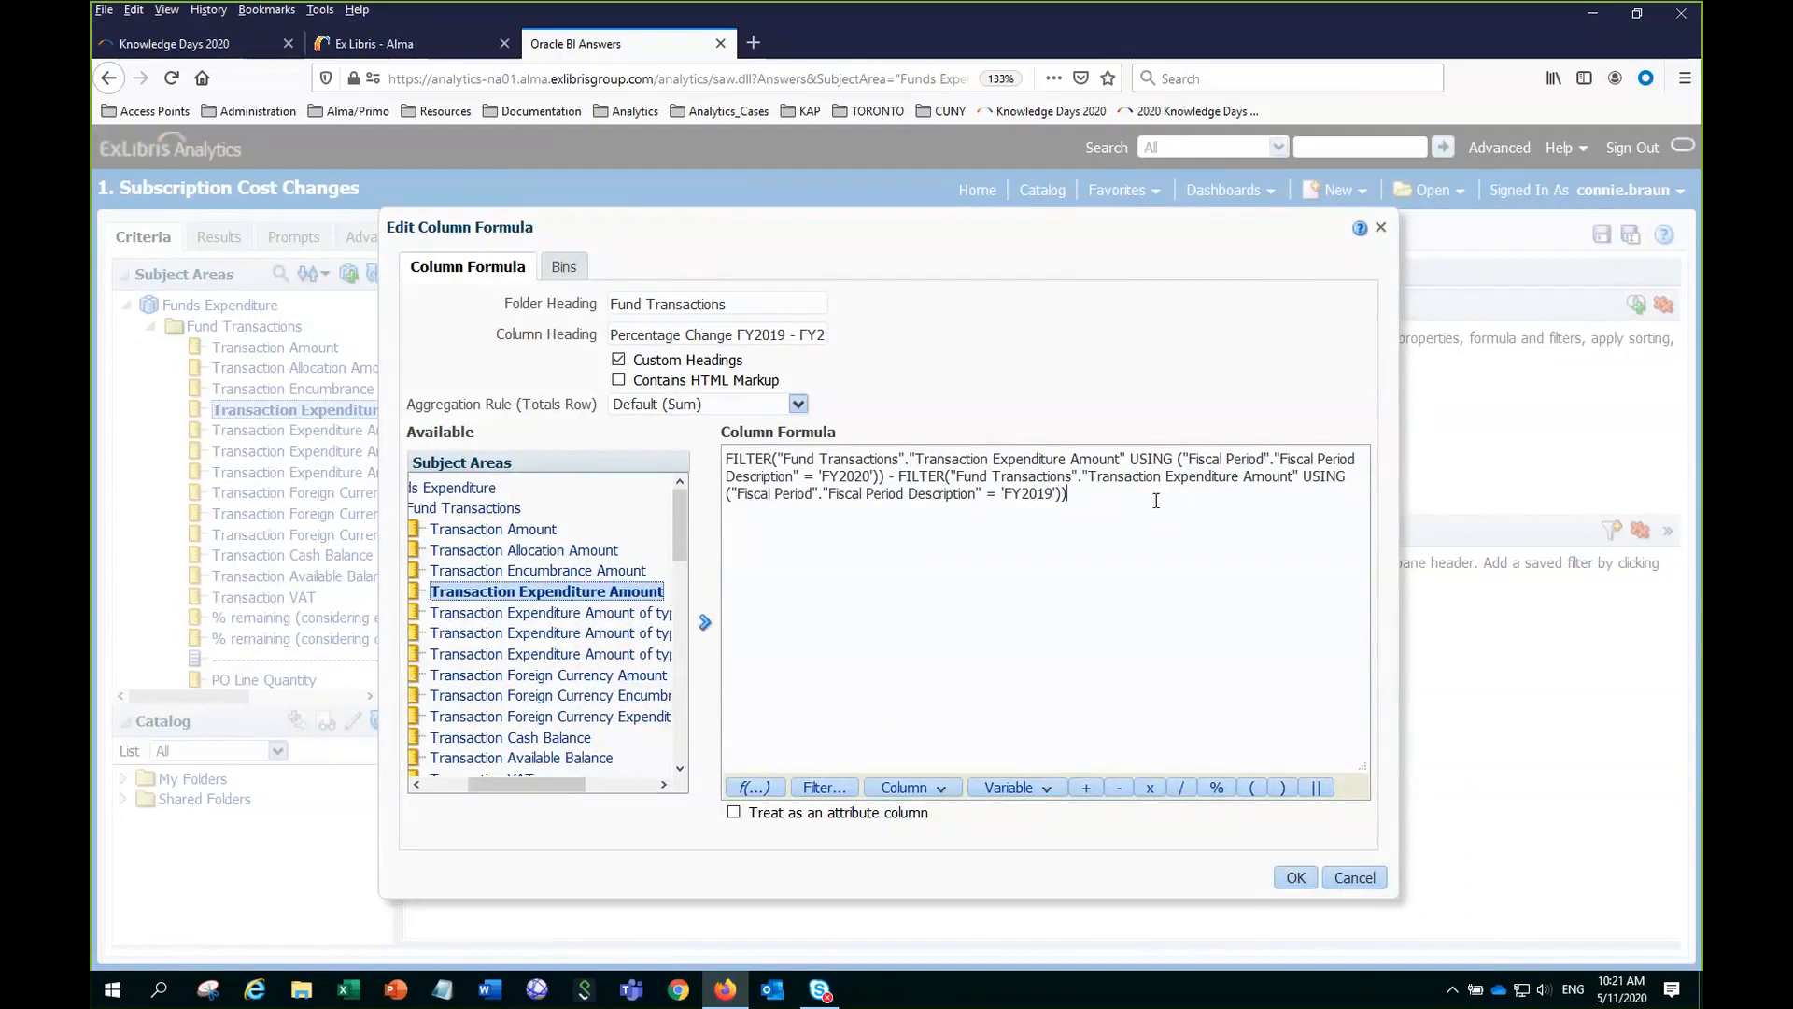
# Add a division to the end of the formula, using a copy of the FY2019 FILTER expression as the divisor.
pyautogui.write('/')
pyautogui.moveTo(900, 478); pyautogui.dragTo(1067, 496)
pyautogui.hotkey('ctrl', 'c')
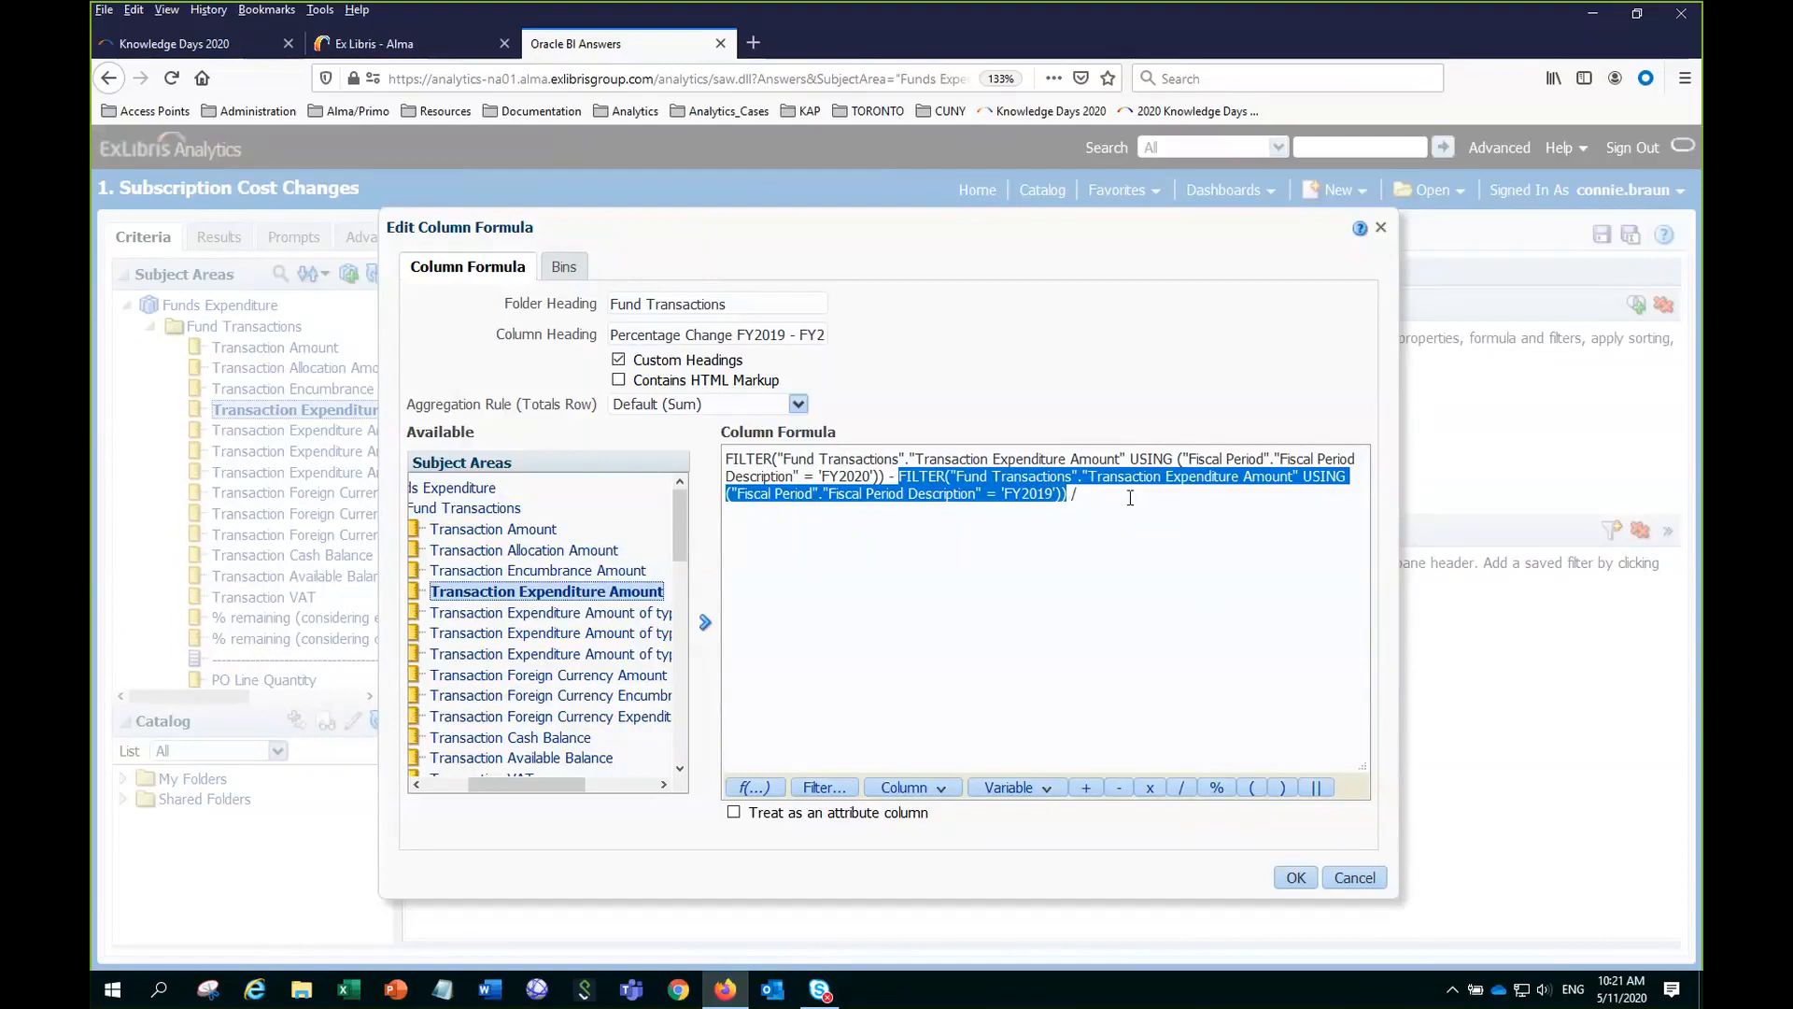
pyautogui.click(1130, 498)
pyautogui.hotkey('ctrl', 'v')
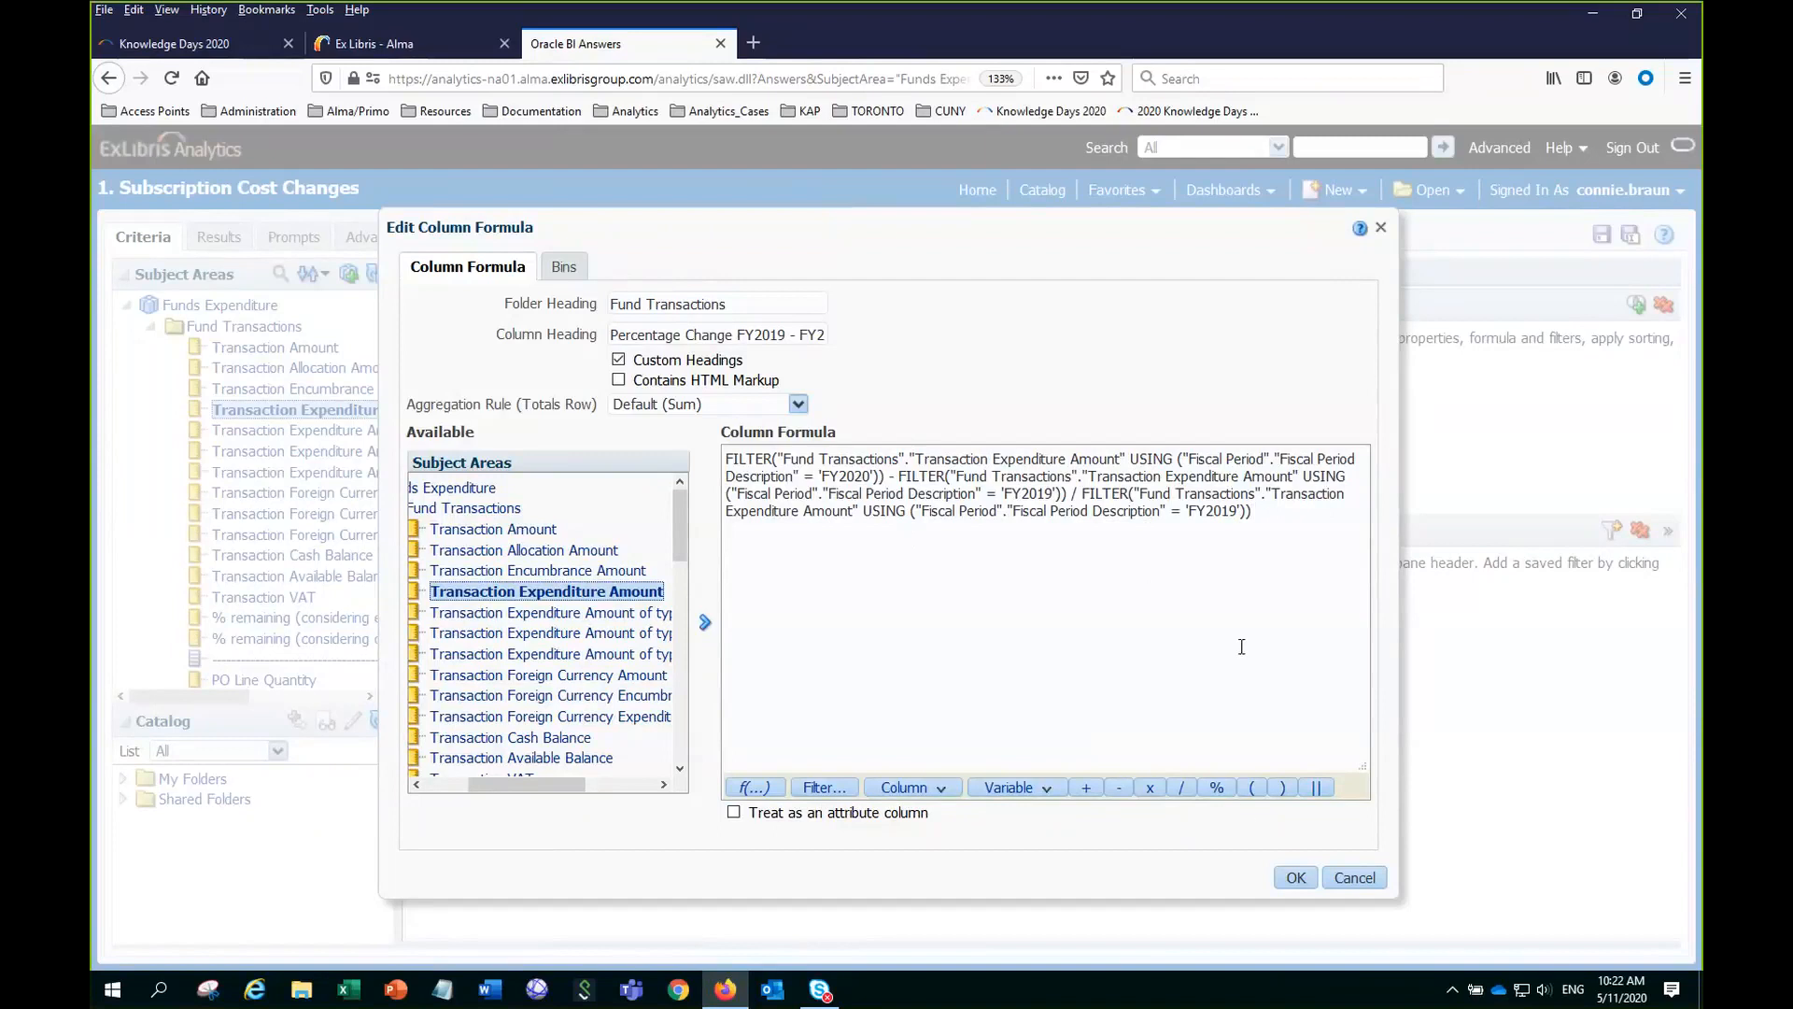
# Complete the formula by multiplying by 100 and enclosing the FY2020 minus FY2019 difference in parentheses, and save the analysis.
pyautogui.click(1150, 789)
pyautogui.write('100')
pyautogui.click(729, 457)
pyautogui.write('(')
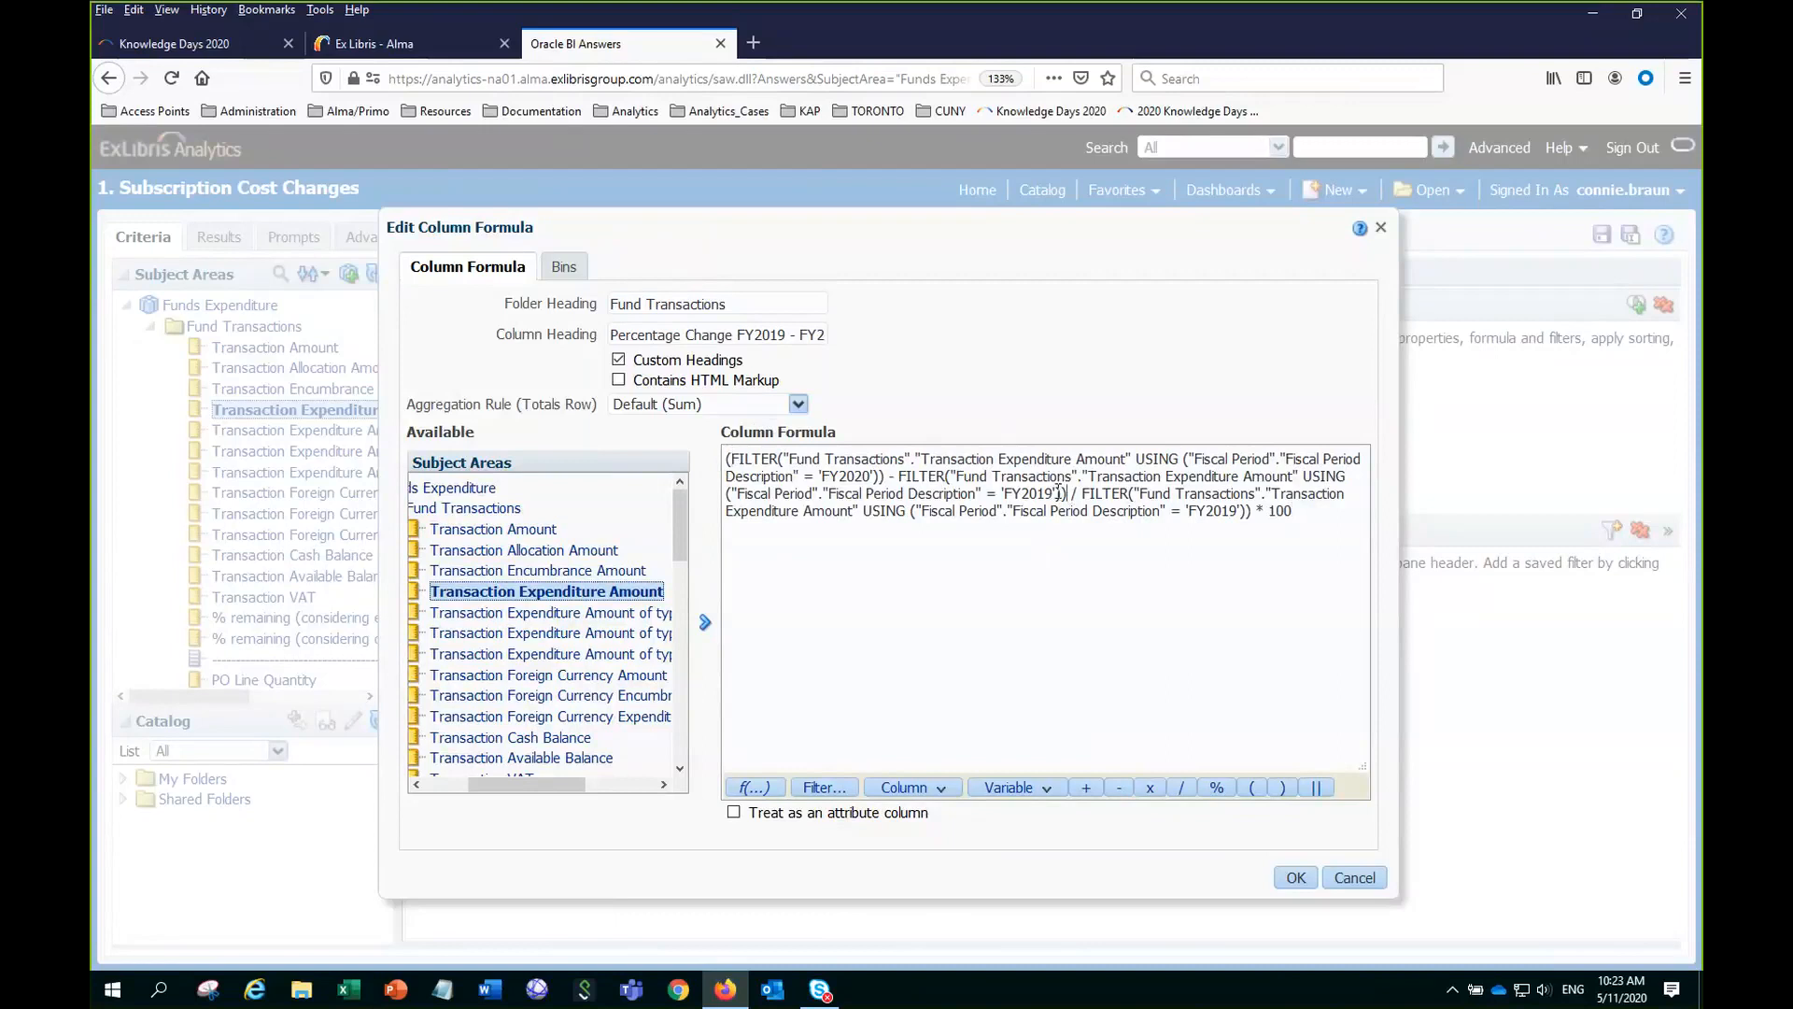
pyautogui.write(')')
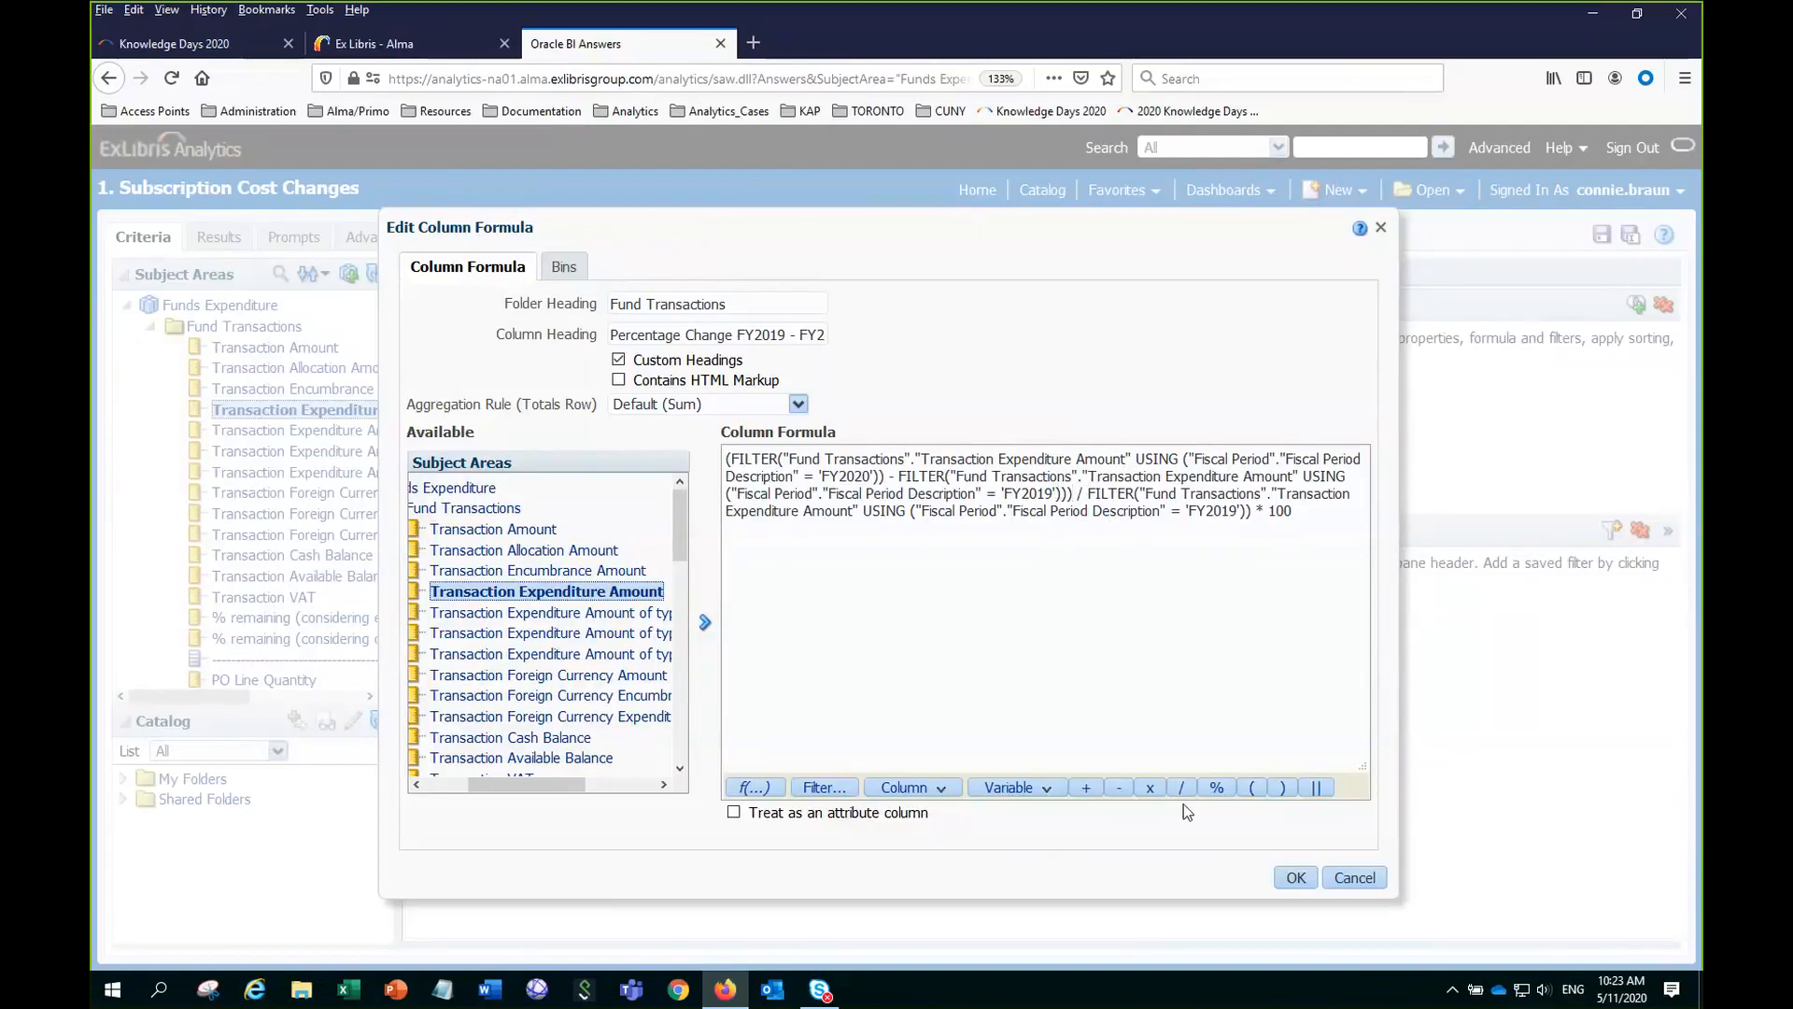
pyautogui.click(1302, 876)
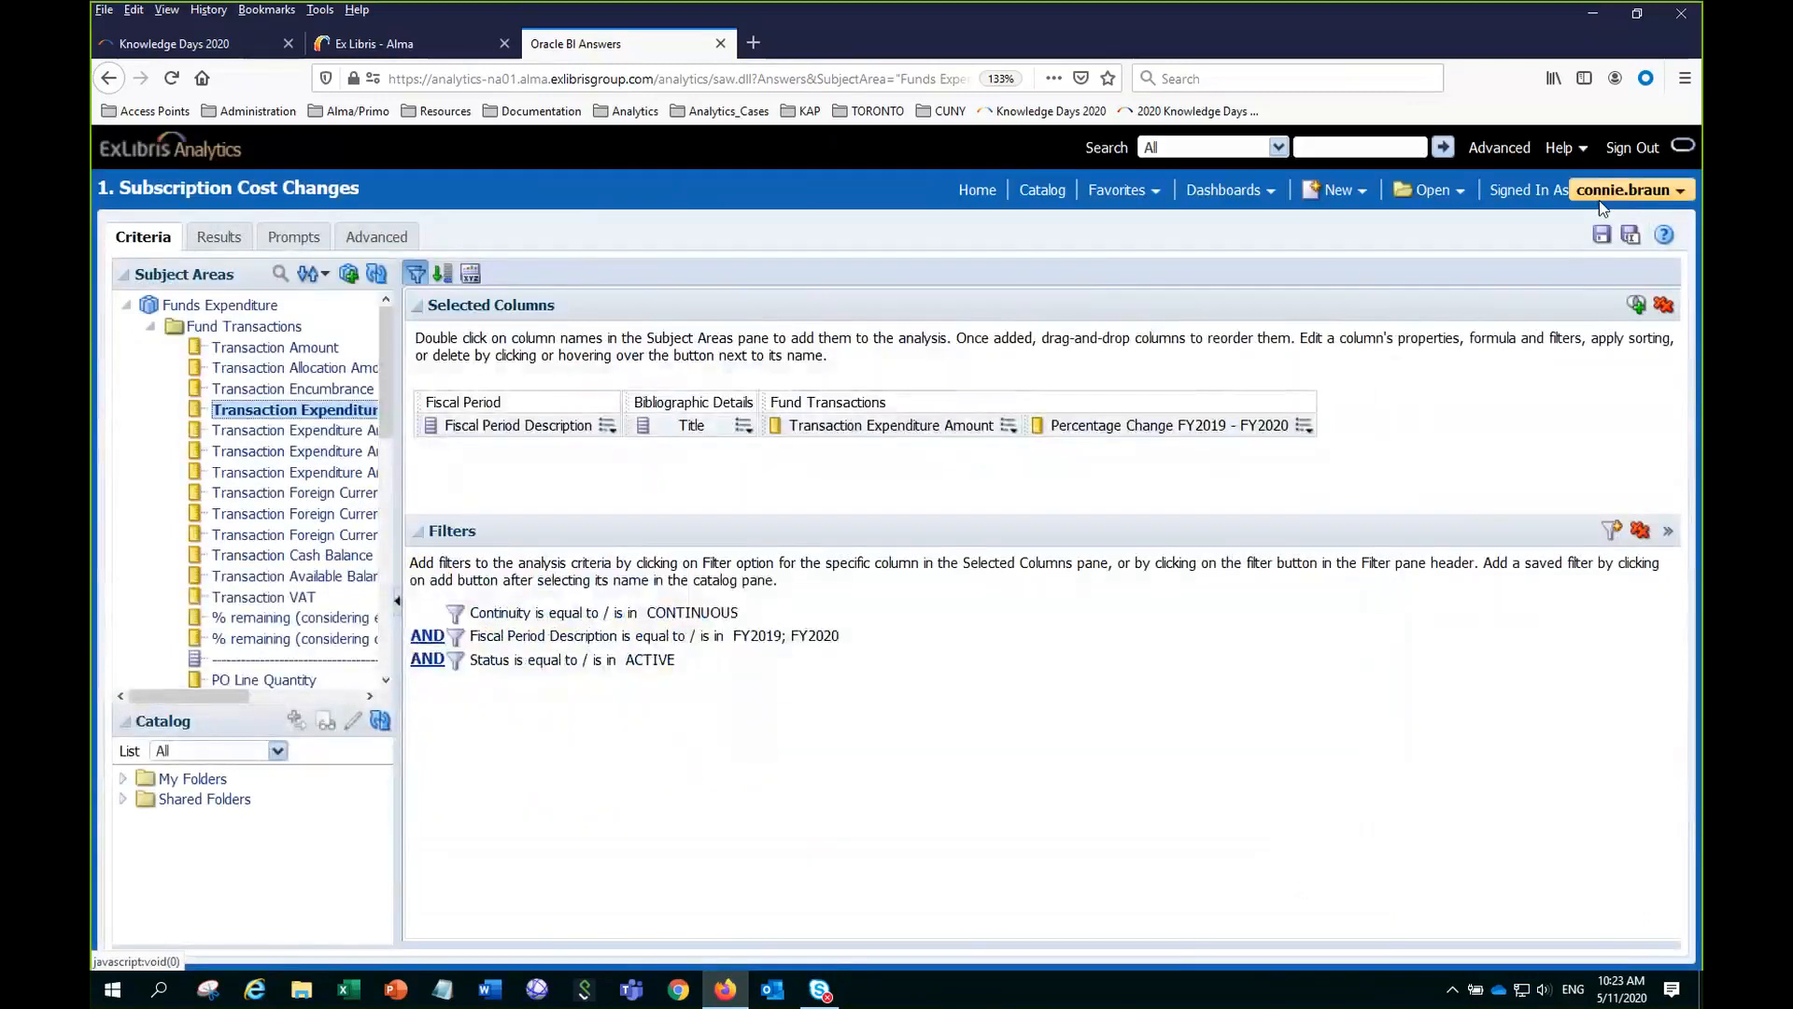
pyautogui.click(1603, 236)
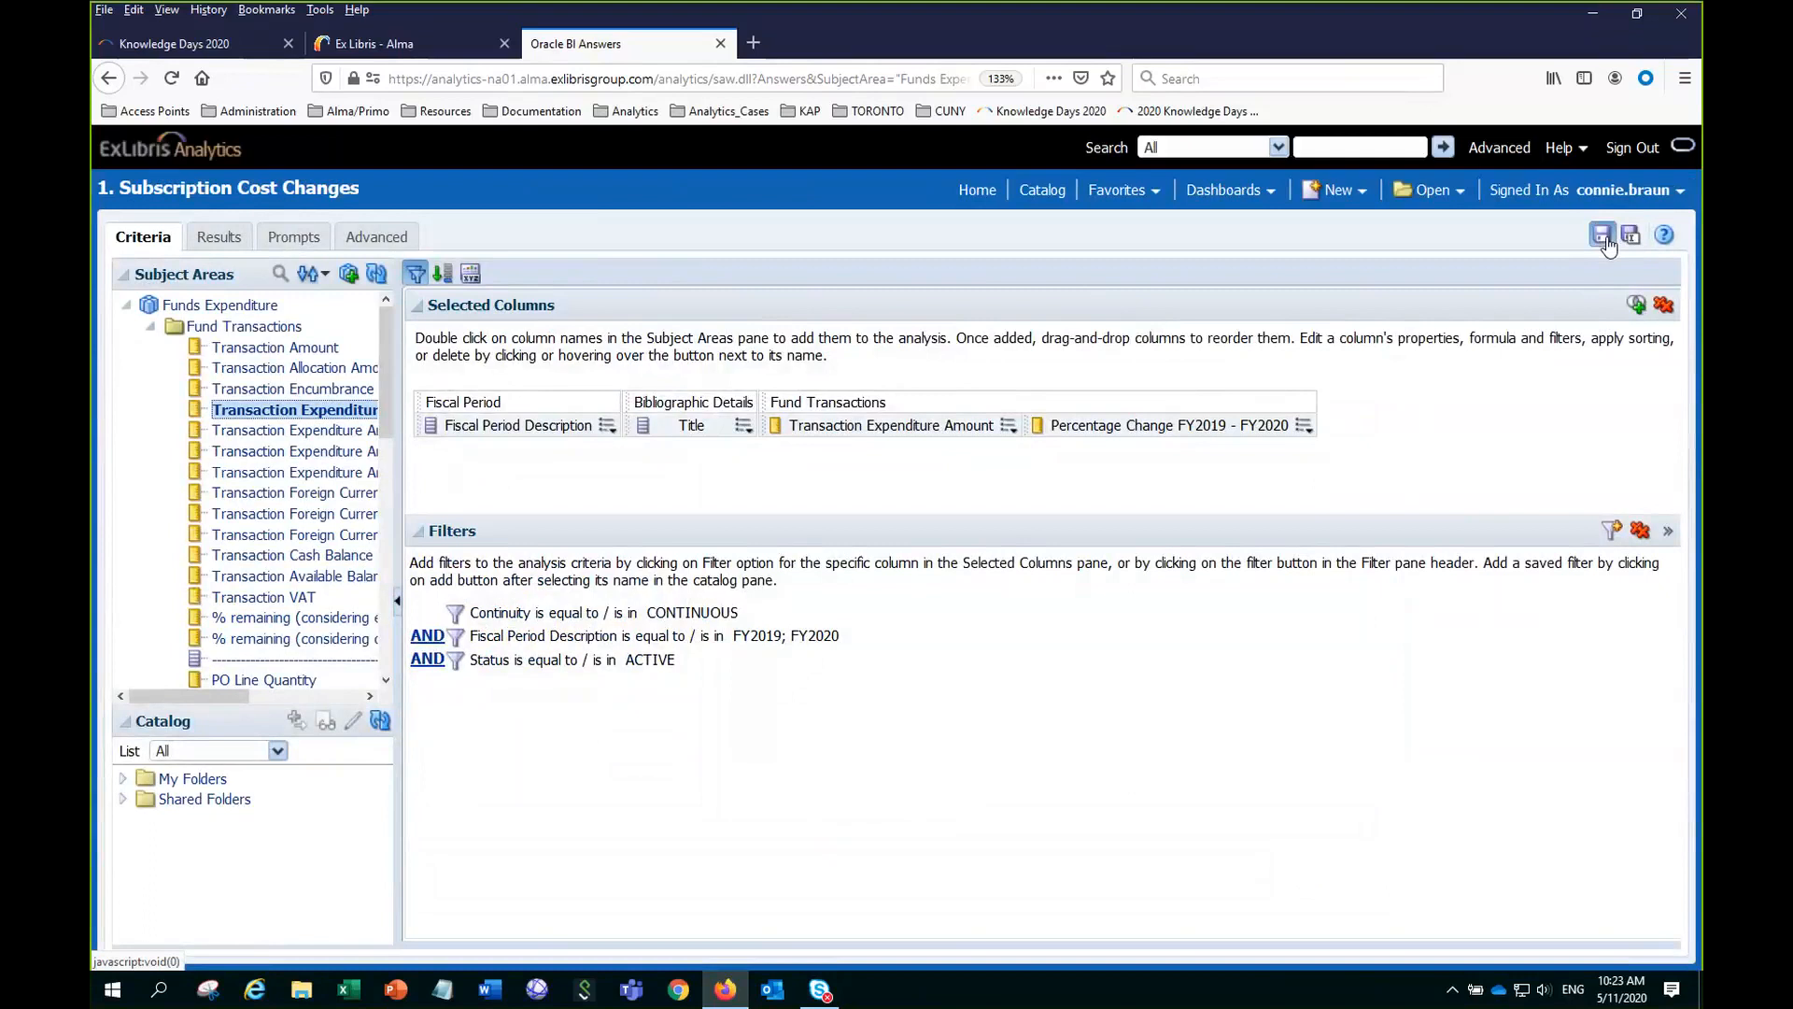
# Reopen the Percentage Change column's formula and check the complete expression.
pyautogui.click(1304, 427)
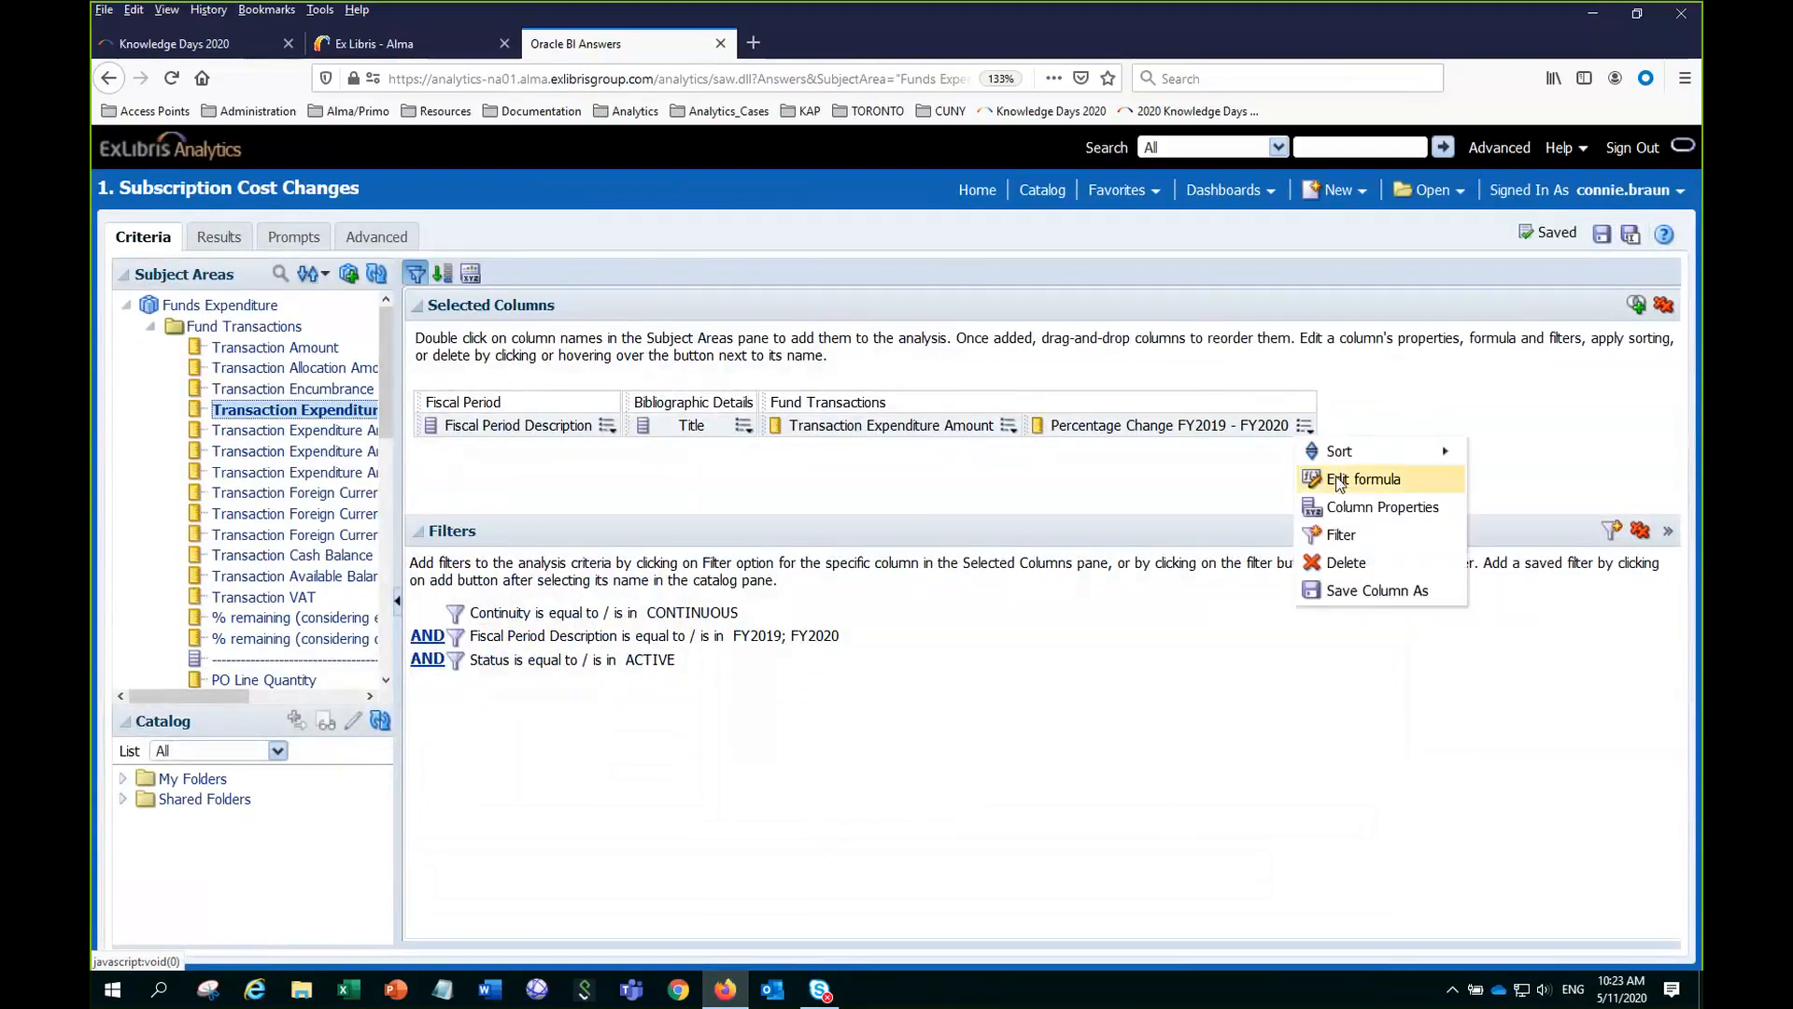
pyautogui.click(1364, 479)
pyautogui.click(1293, 541)
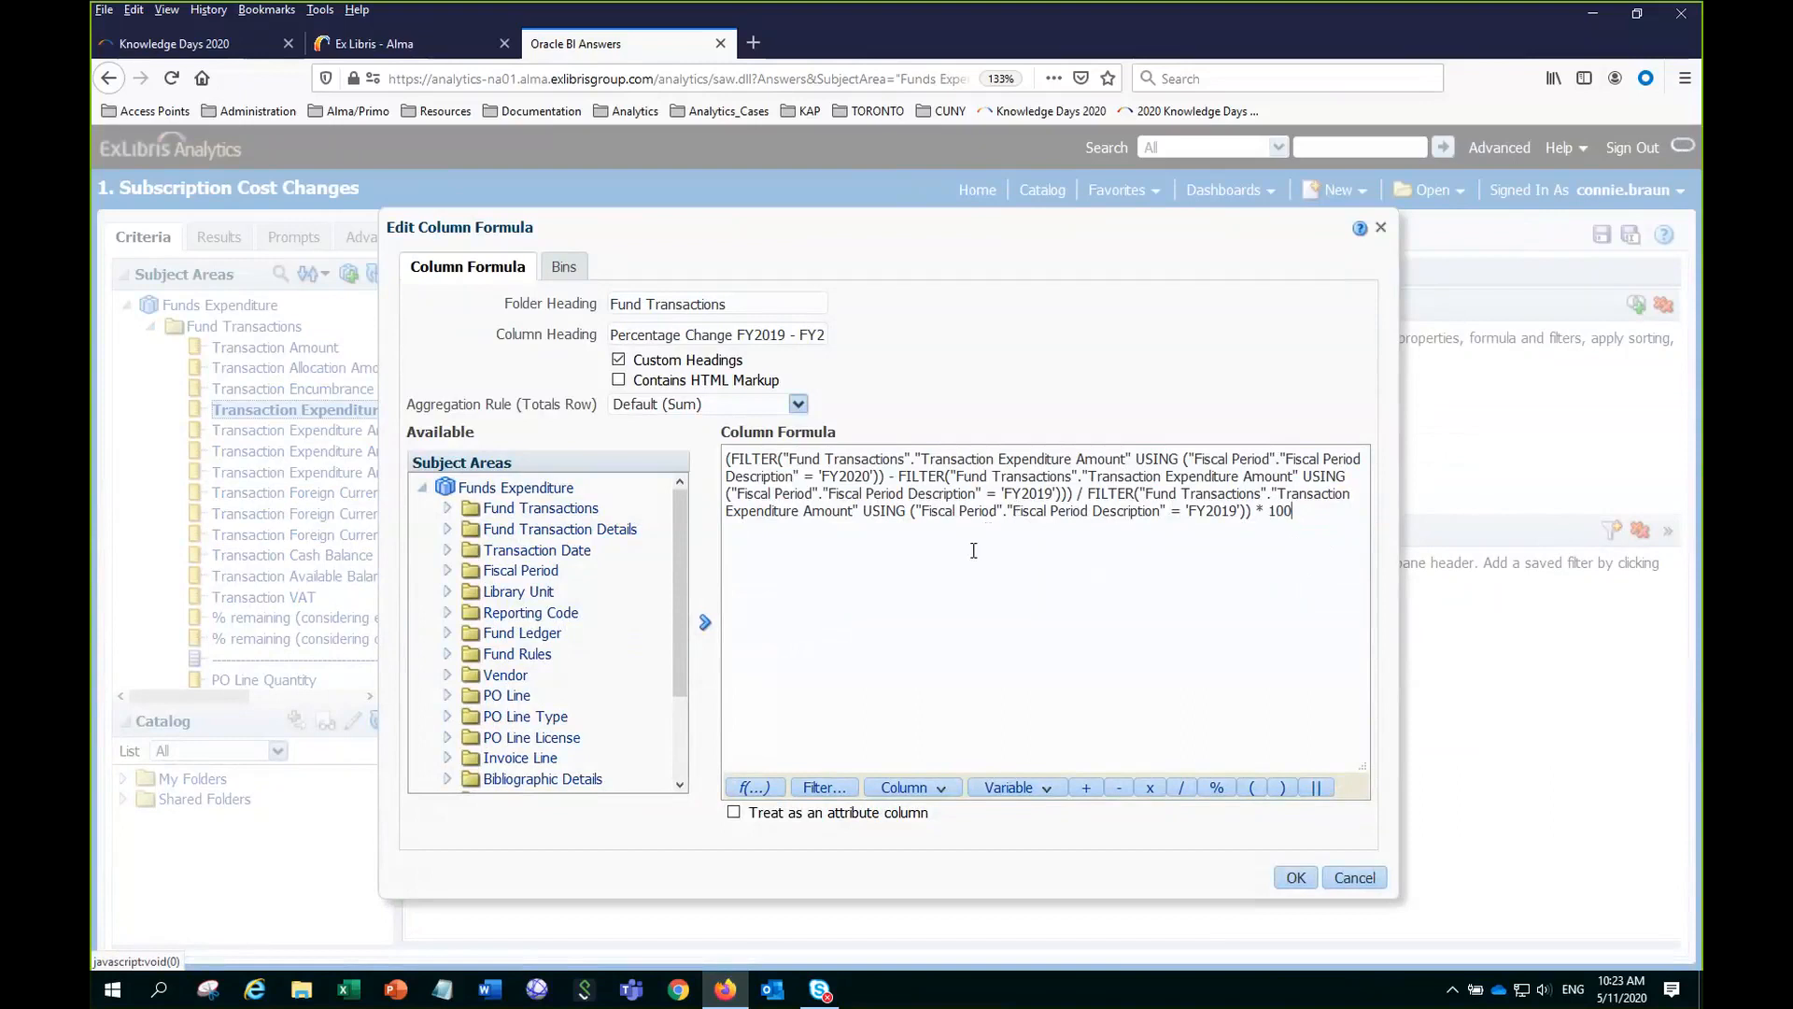
pyautogui.click(1297, 878)
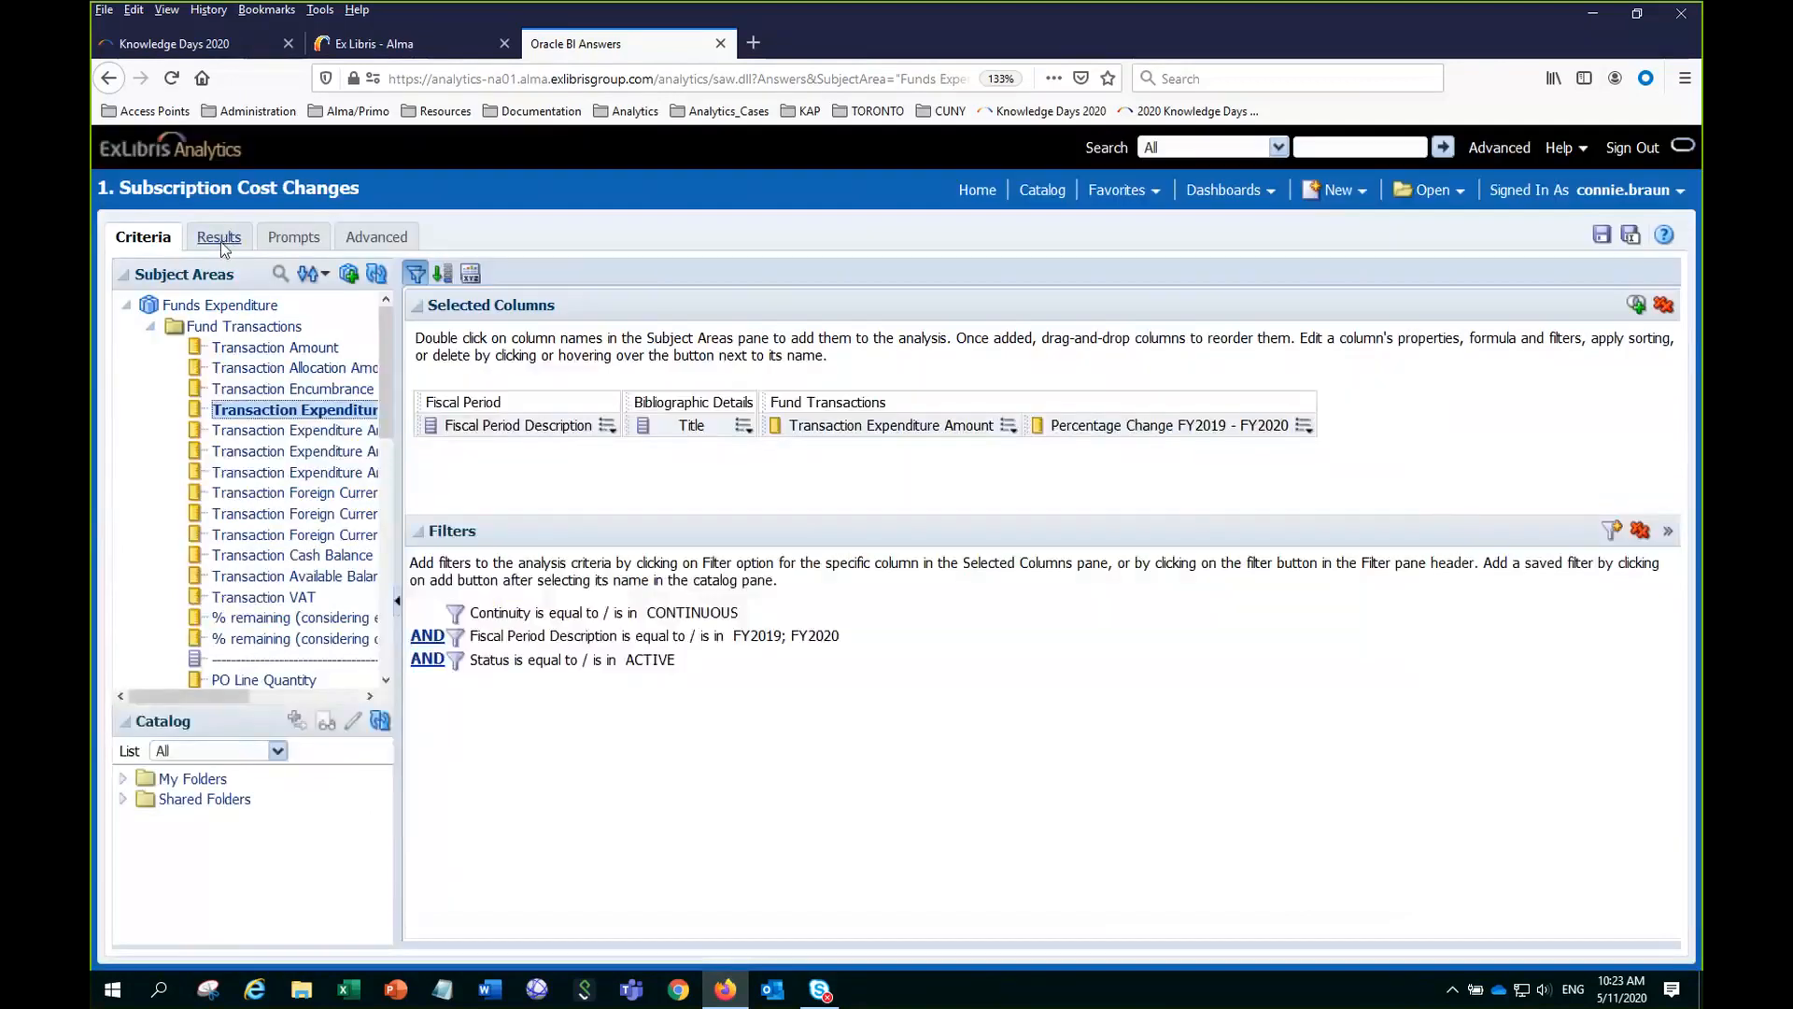
# In the results pivot table, move Percentage Change FY2019 - FY2020 from Measures to Rows, after Title.
pyautogui.click(219, 238)
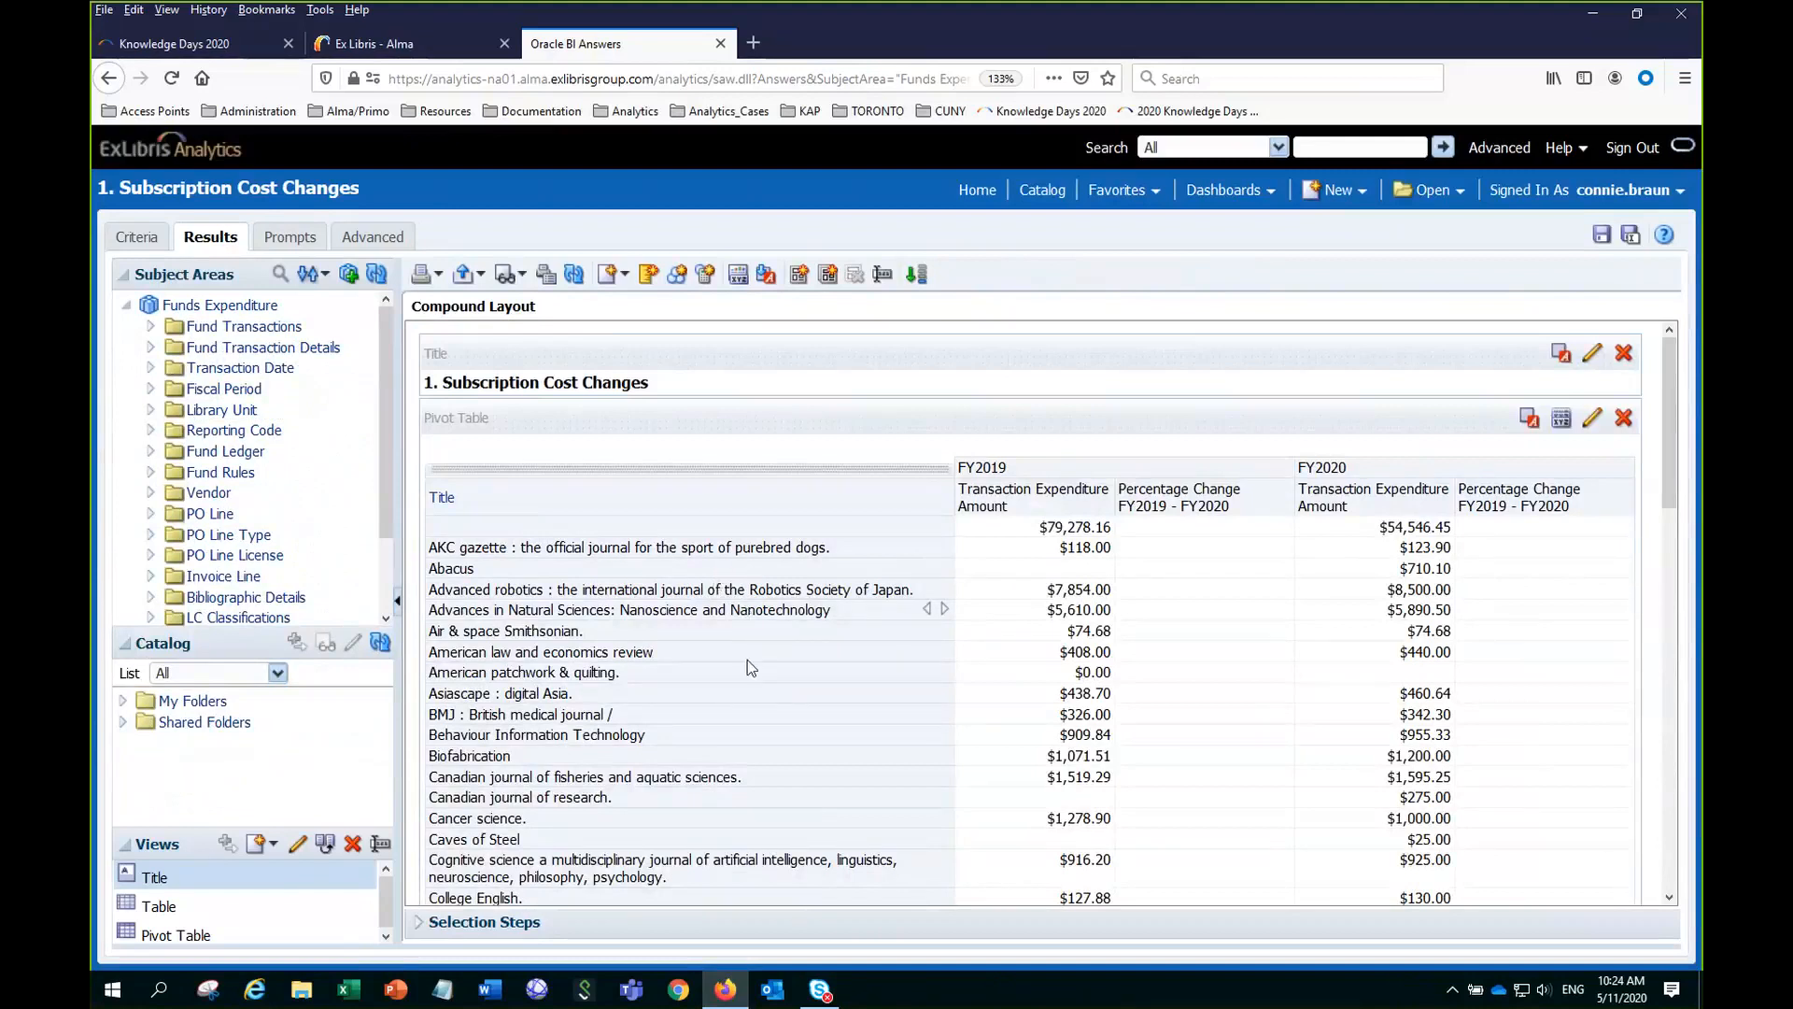
pyautogui.scroll(-1, 773, 694)
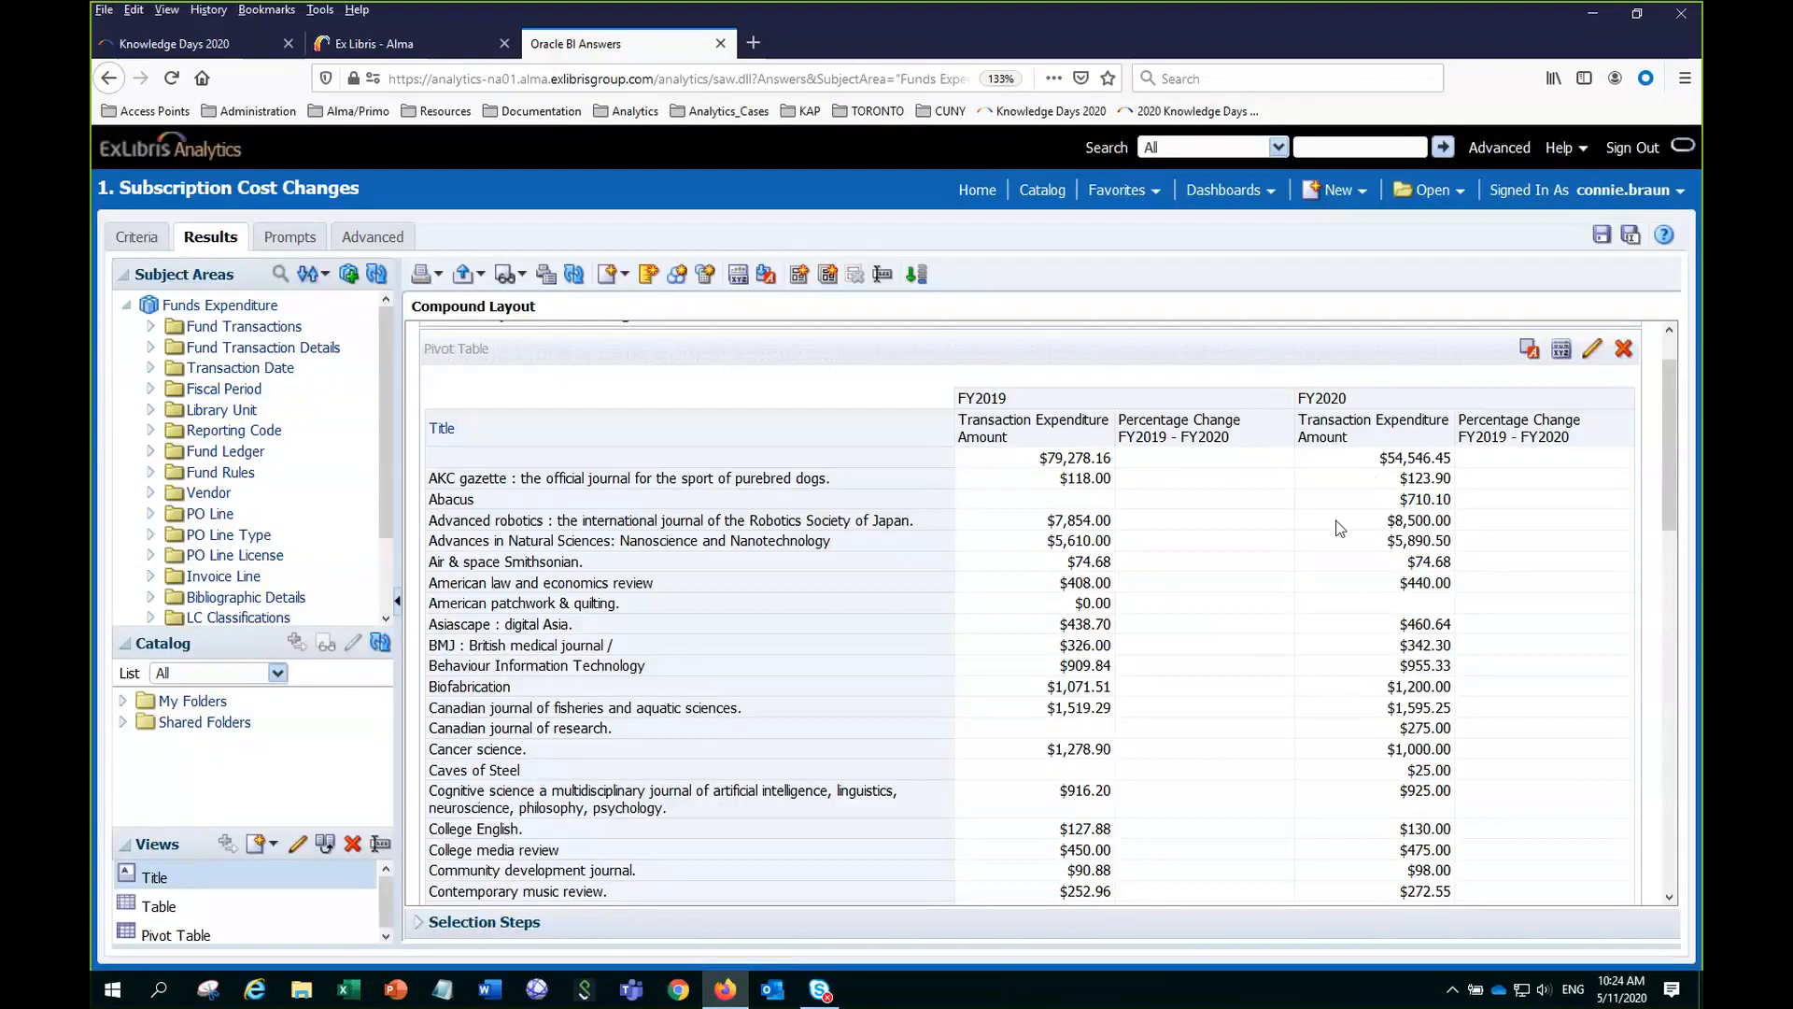
pyautogui.click(1592, 351)
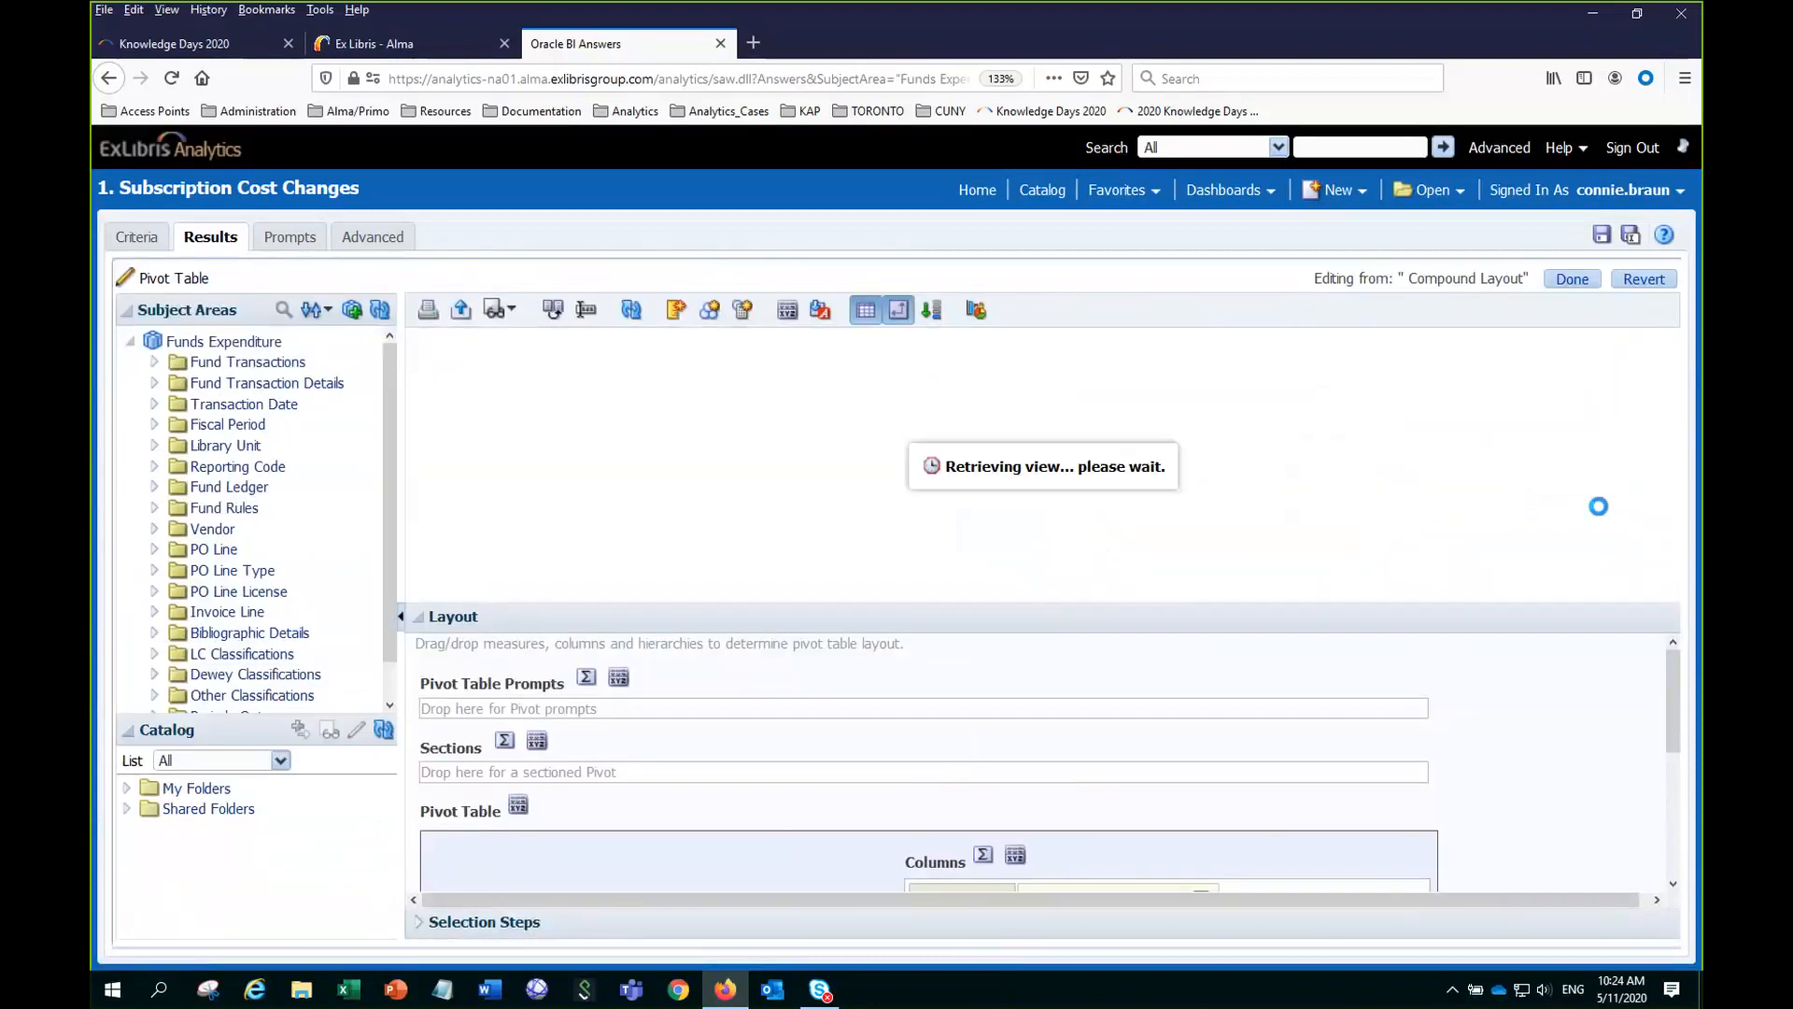
pyautogui.scroll(-5, 1510, 688)
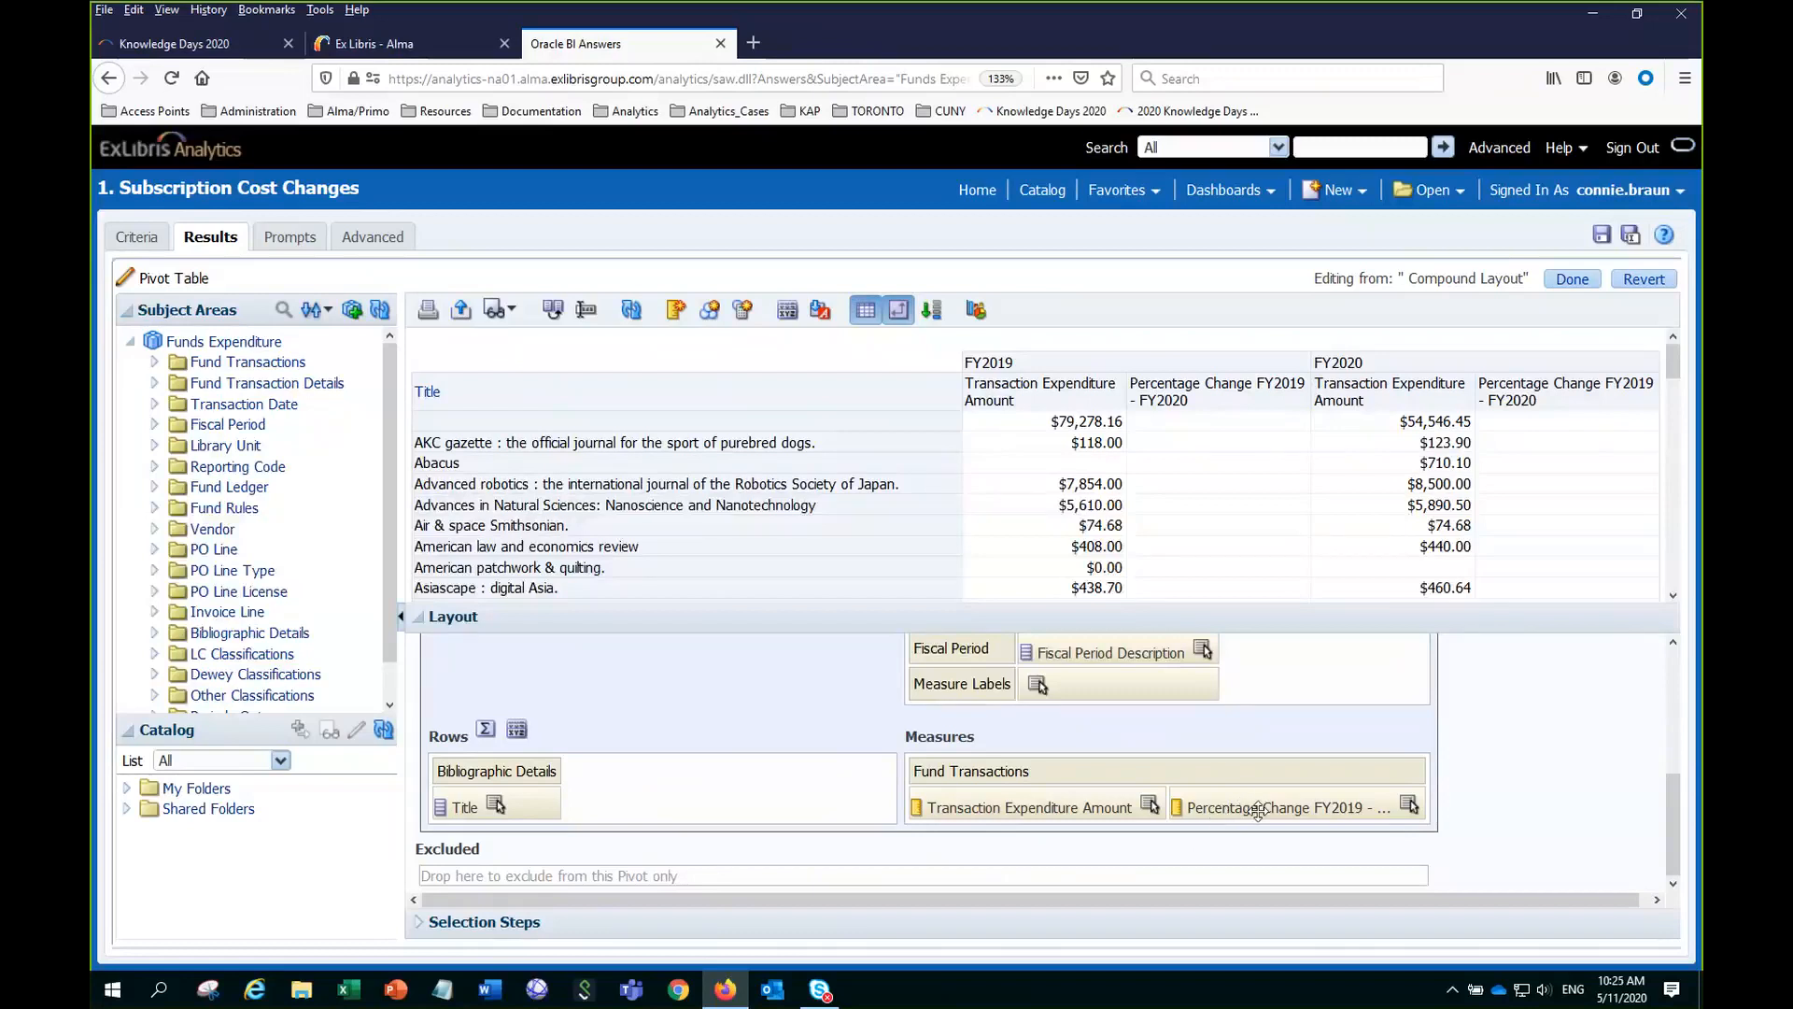
pyautogui.moveTo(1258, 809)
pyautogui.mouseDown()
pyautogui.moveTo(952, 790)
pyautogui.moveTo(1261, 812)
pyautogui.mouseUp()
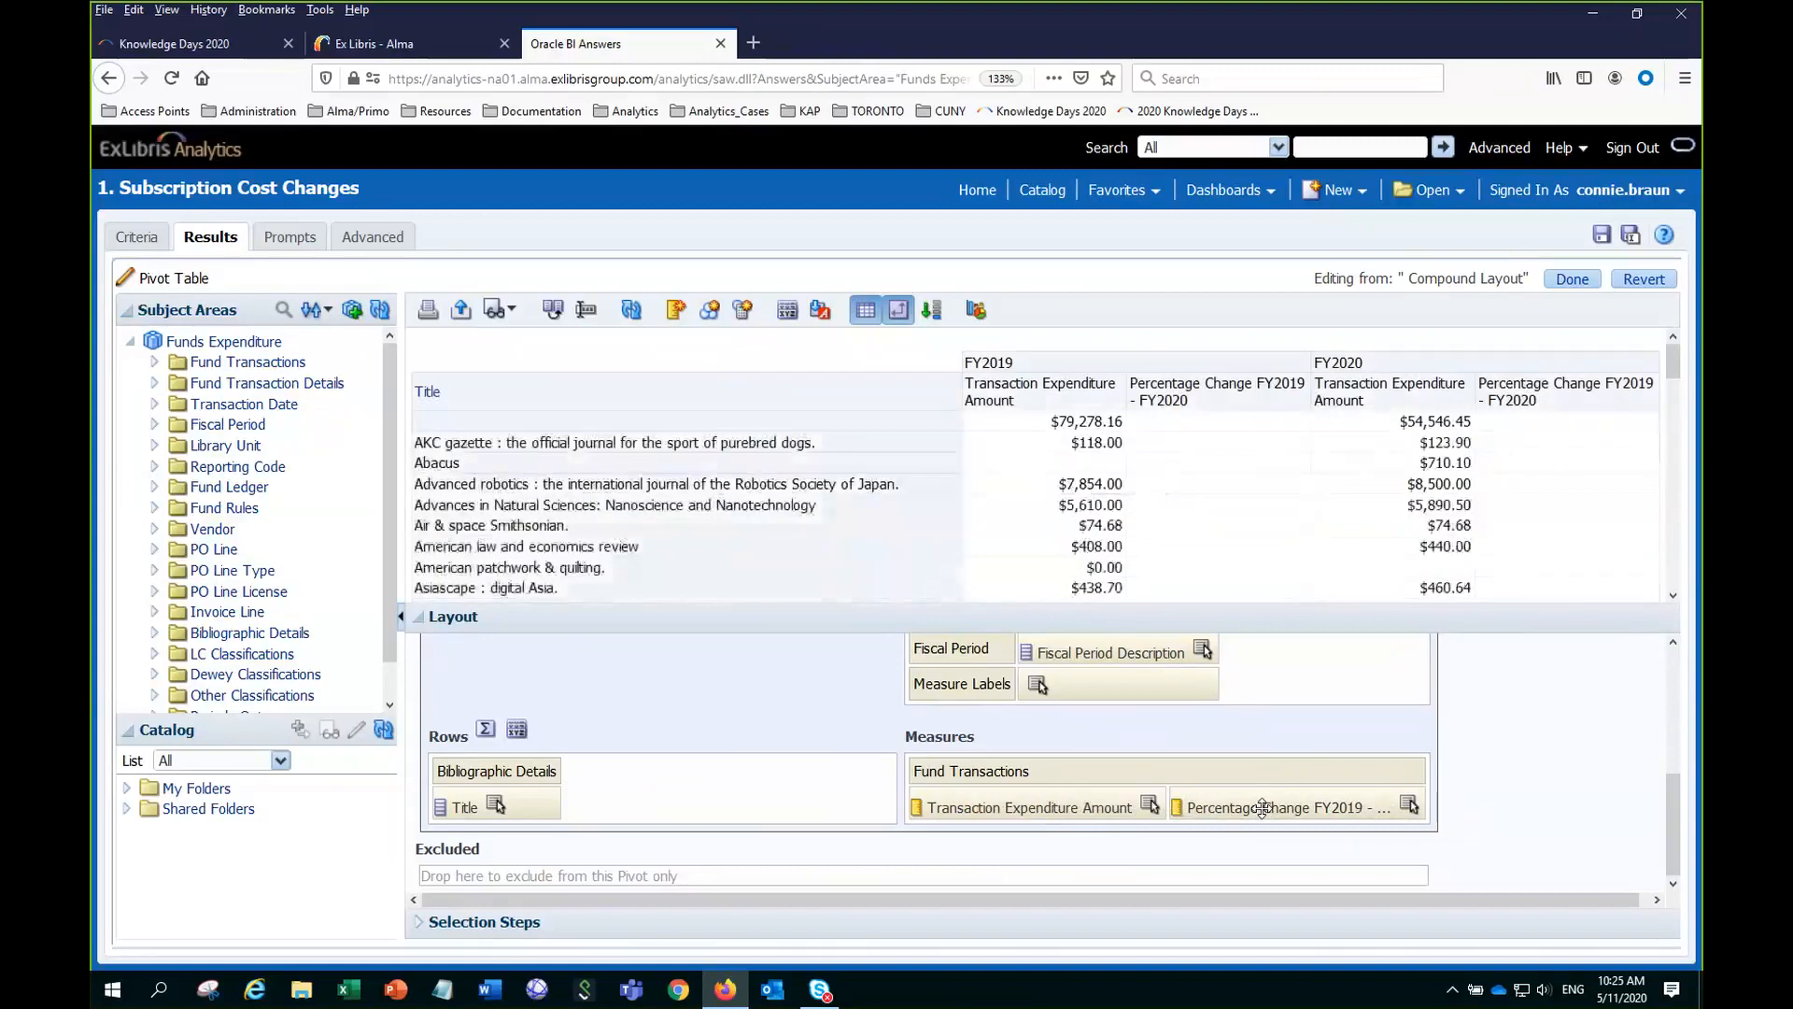
pyautogui.moveTo(1259, 805); pyautogui.dragTo(594, 789)
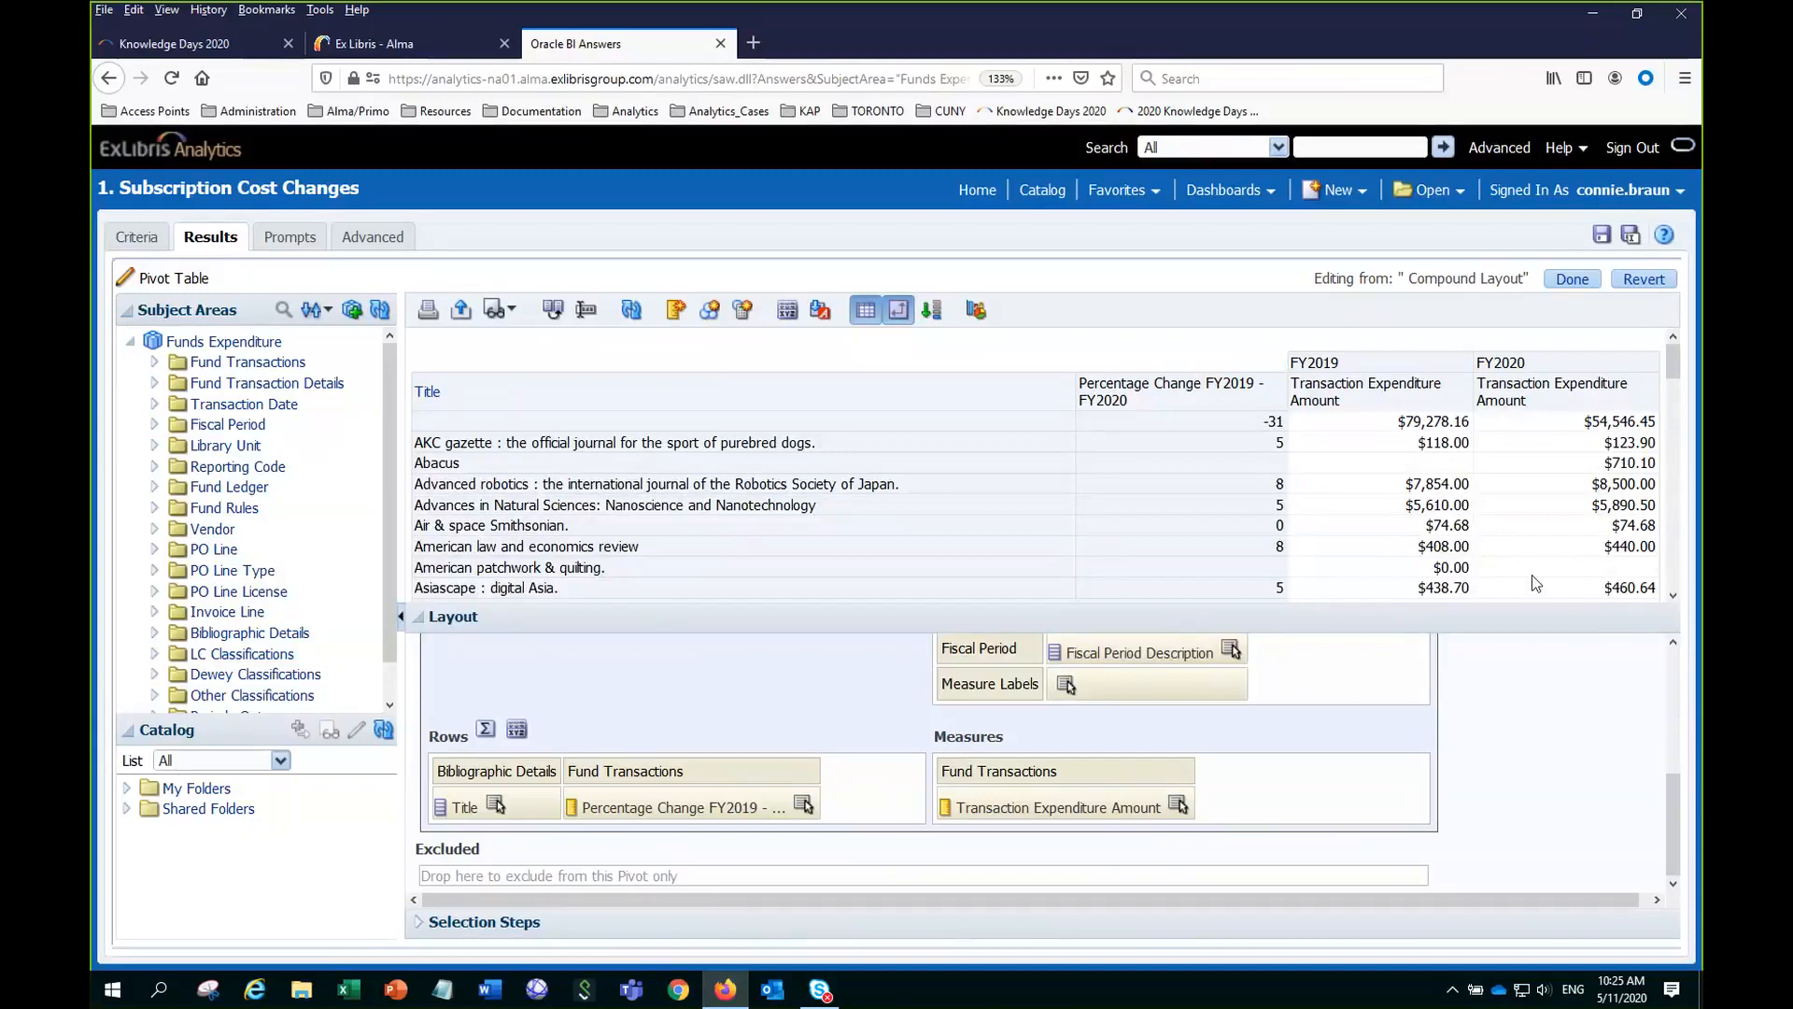
pyautogui.click(1573, 280)
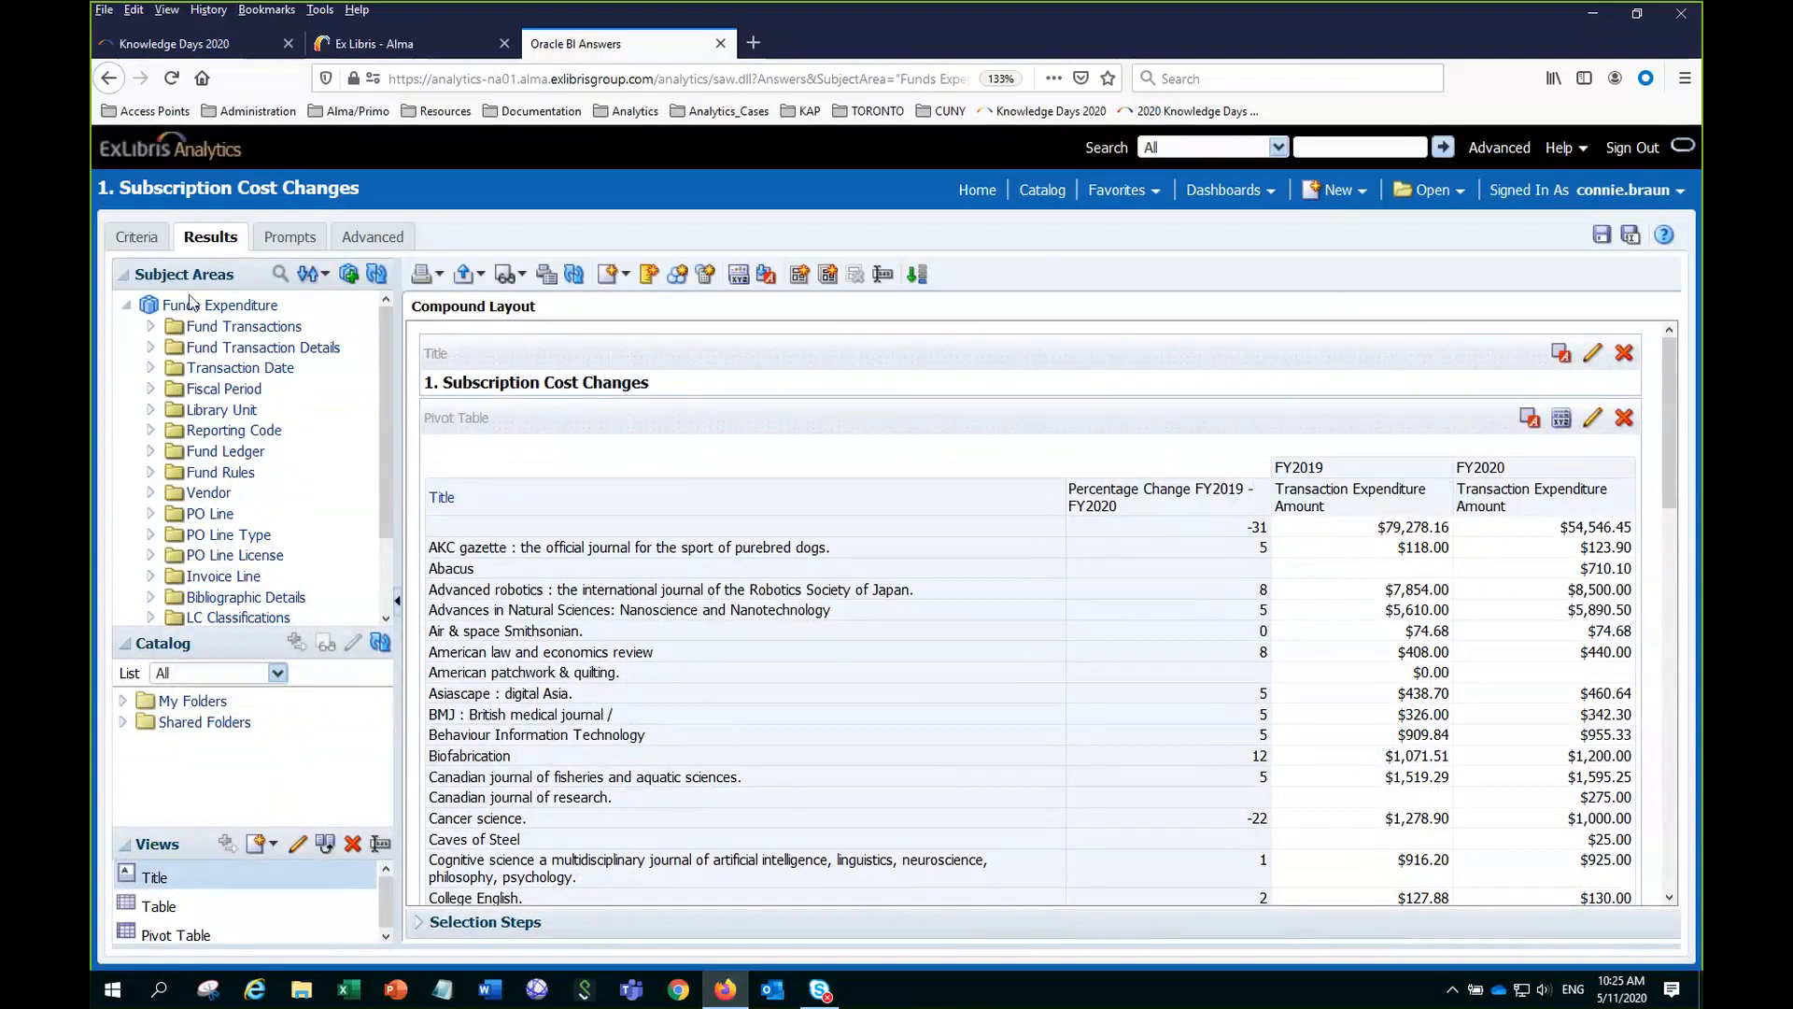
# Override the Percentage Change FY2019 - FY2020 column's default data format with Percentage and 4 decimal places, and save the analysis.
pyautogui.click(136, 239)
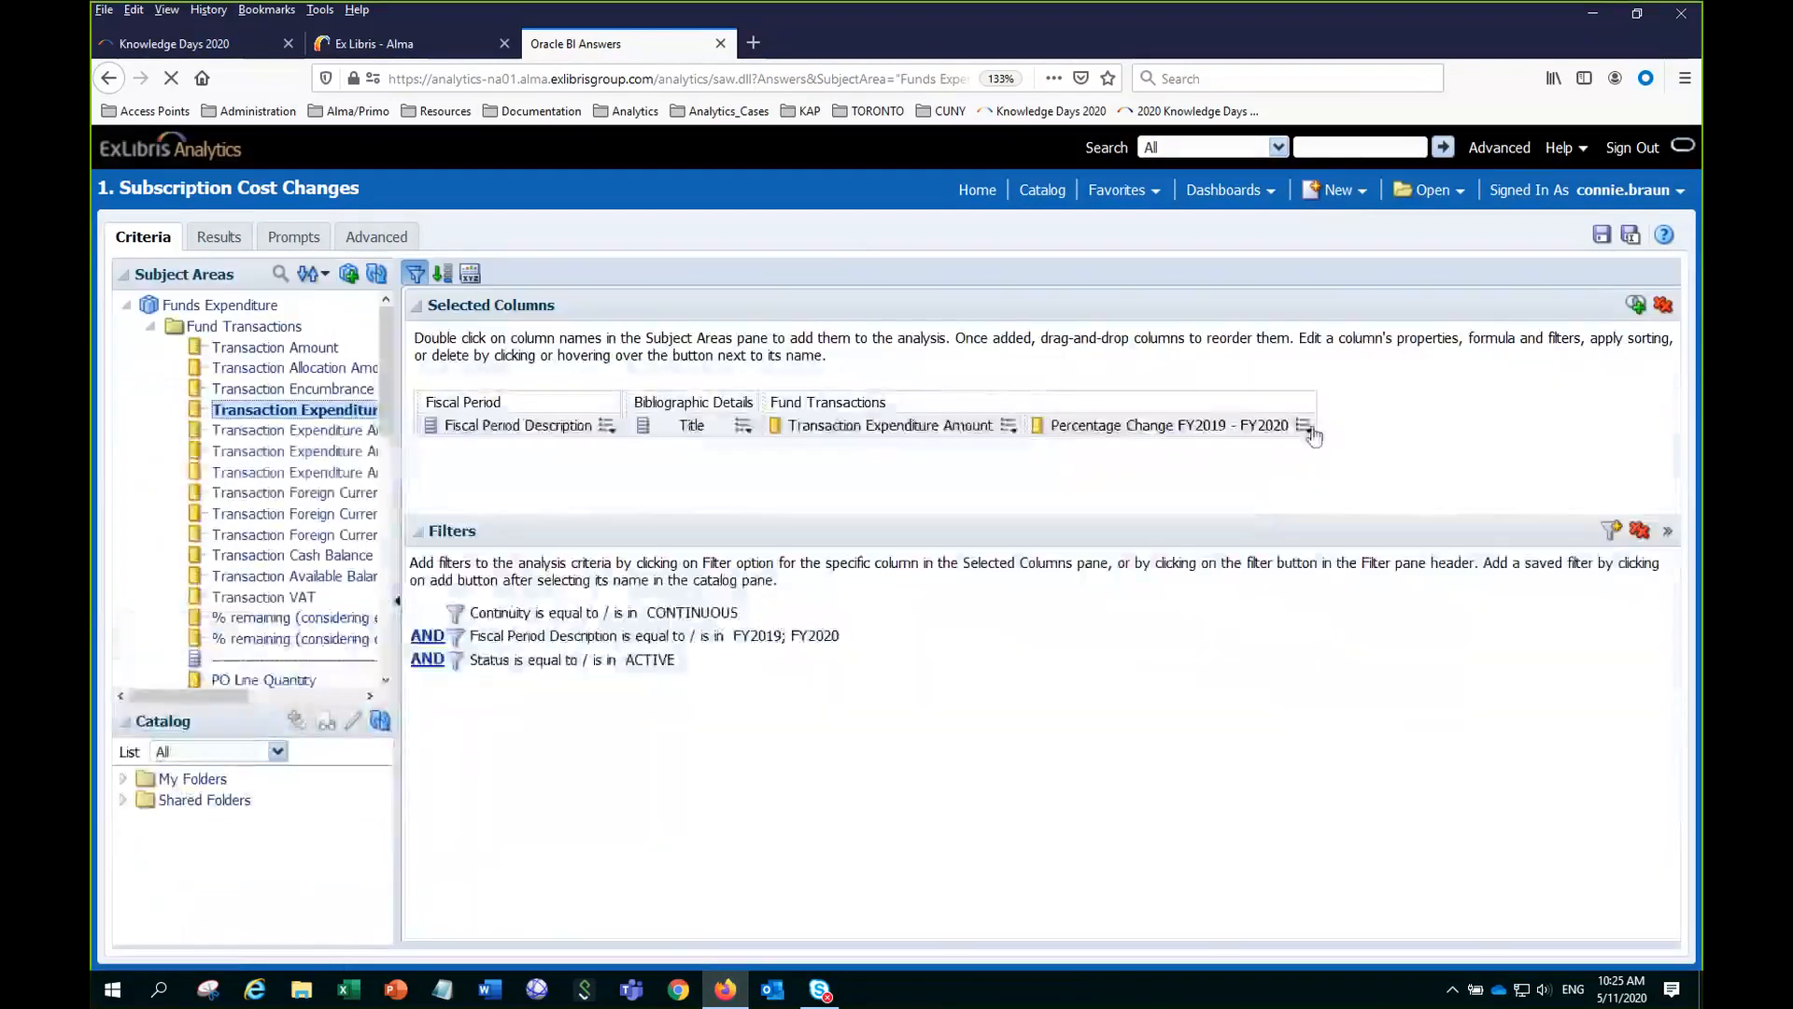
pyautogui.click(1308, 428)
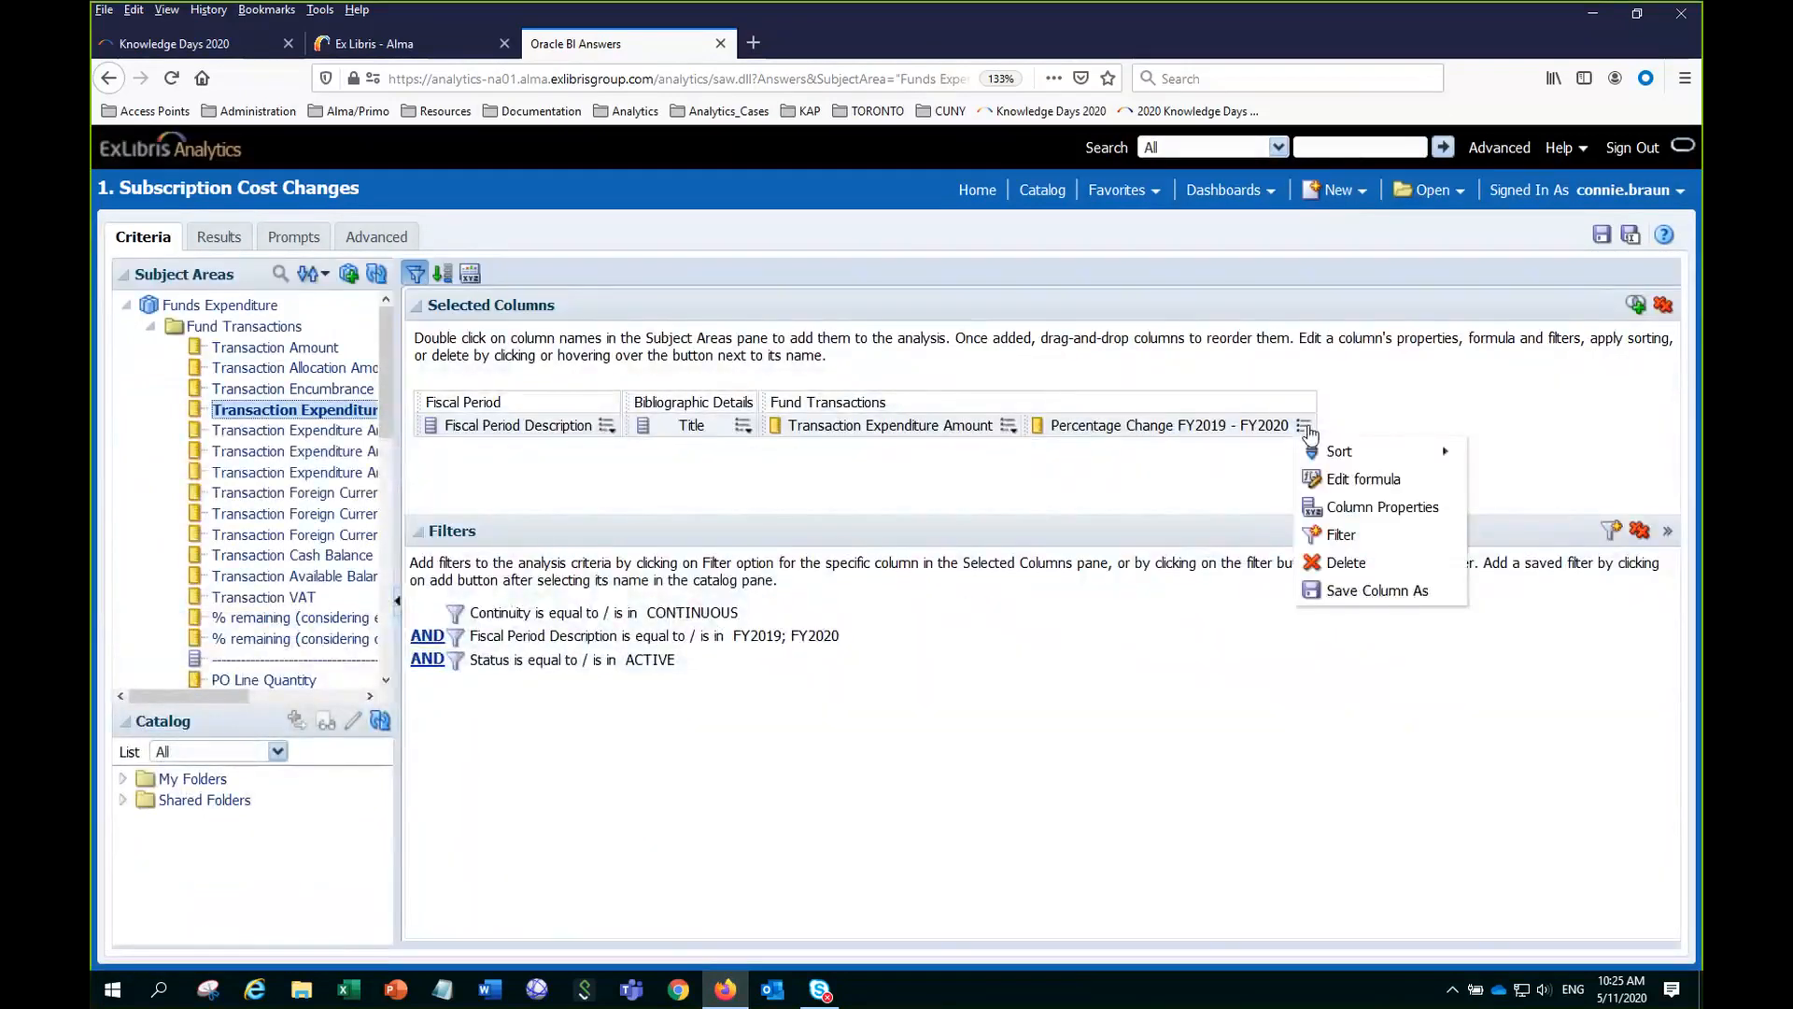
pyautogui.click(1350, 510)
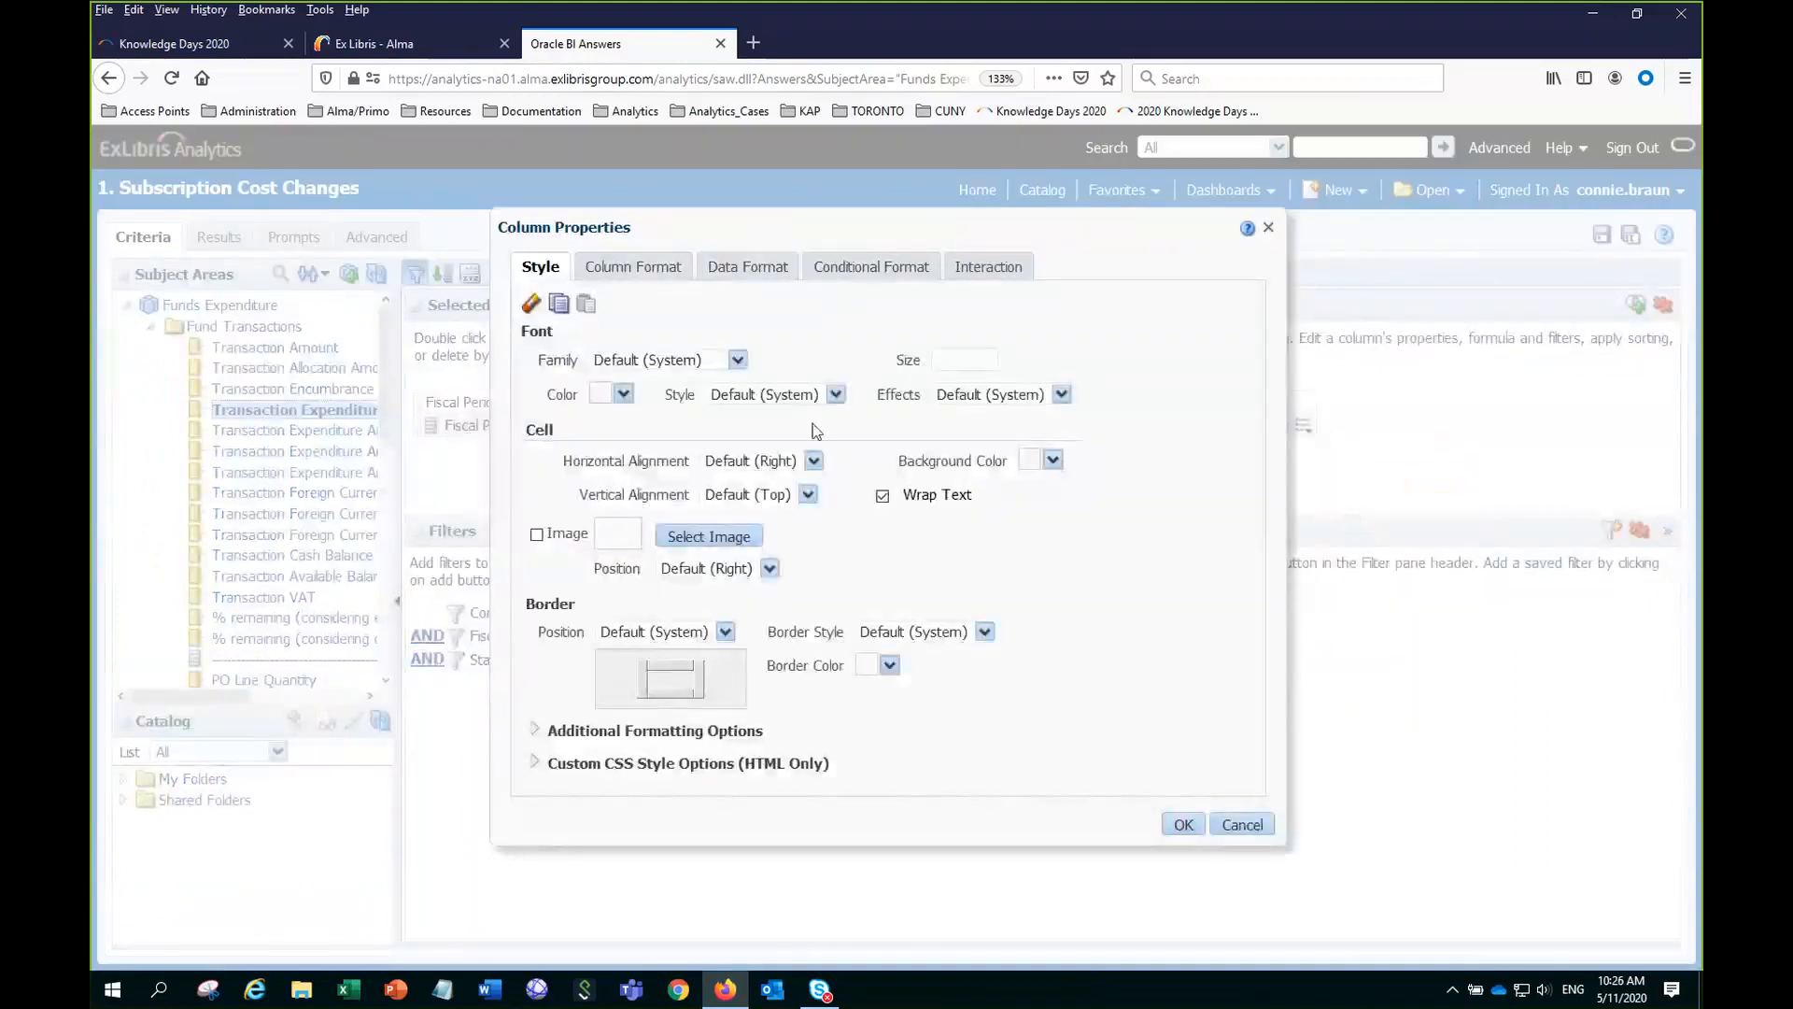
pyautogui.click(755, 267)
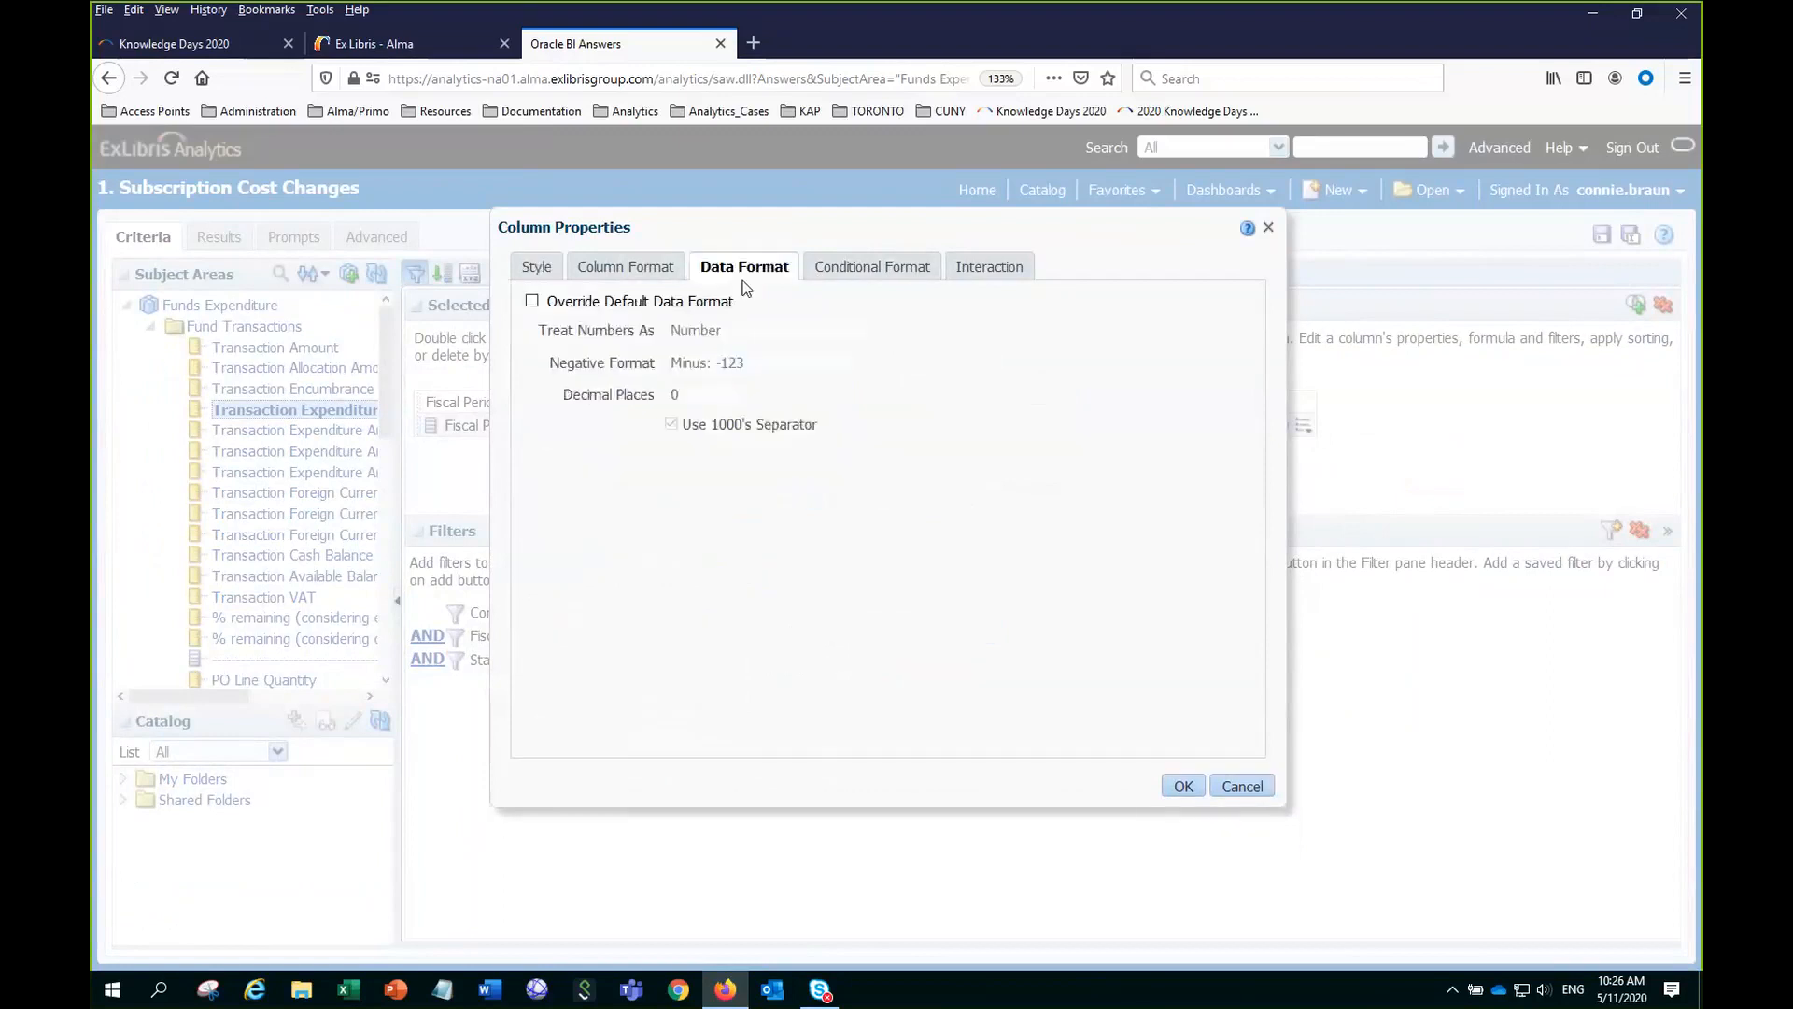
pyautogui.click(533, 304)
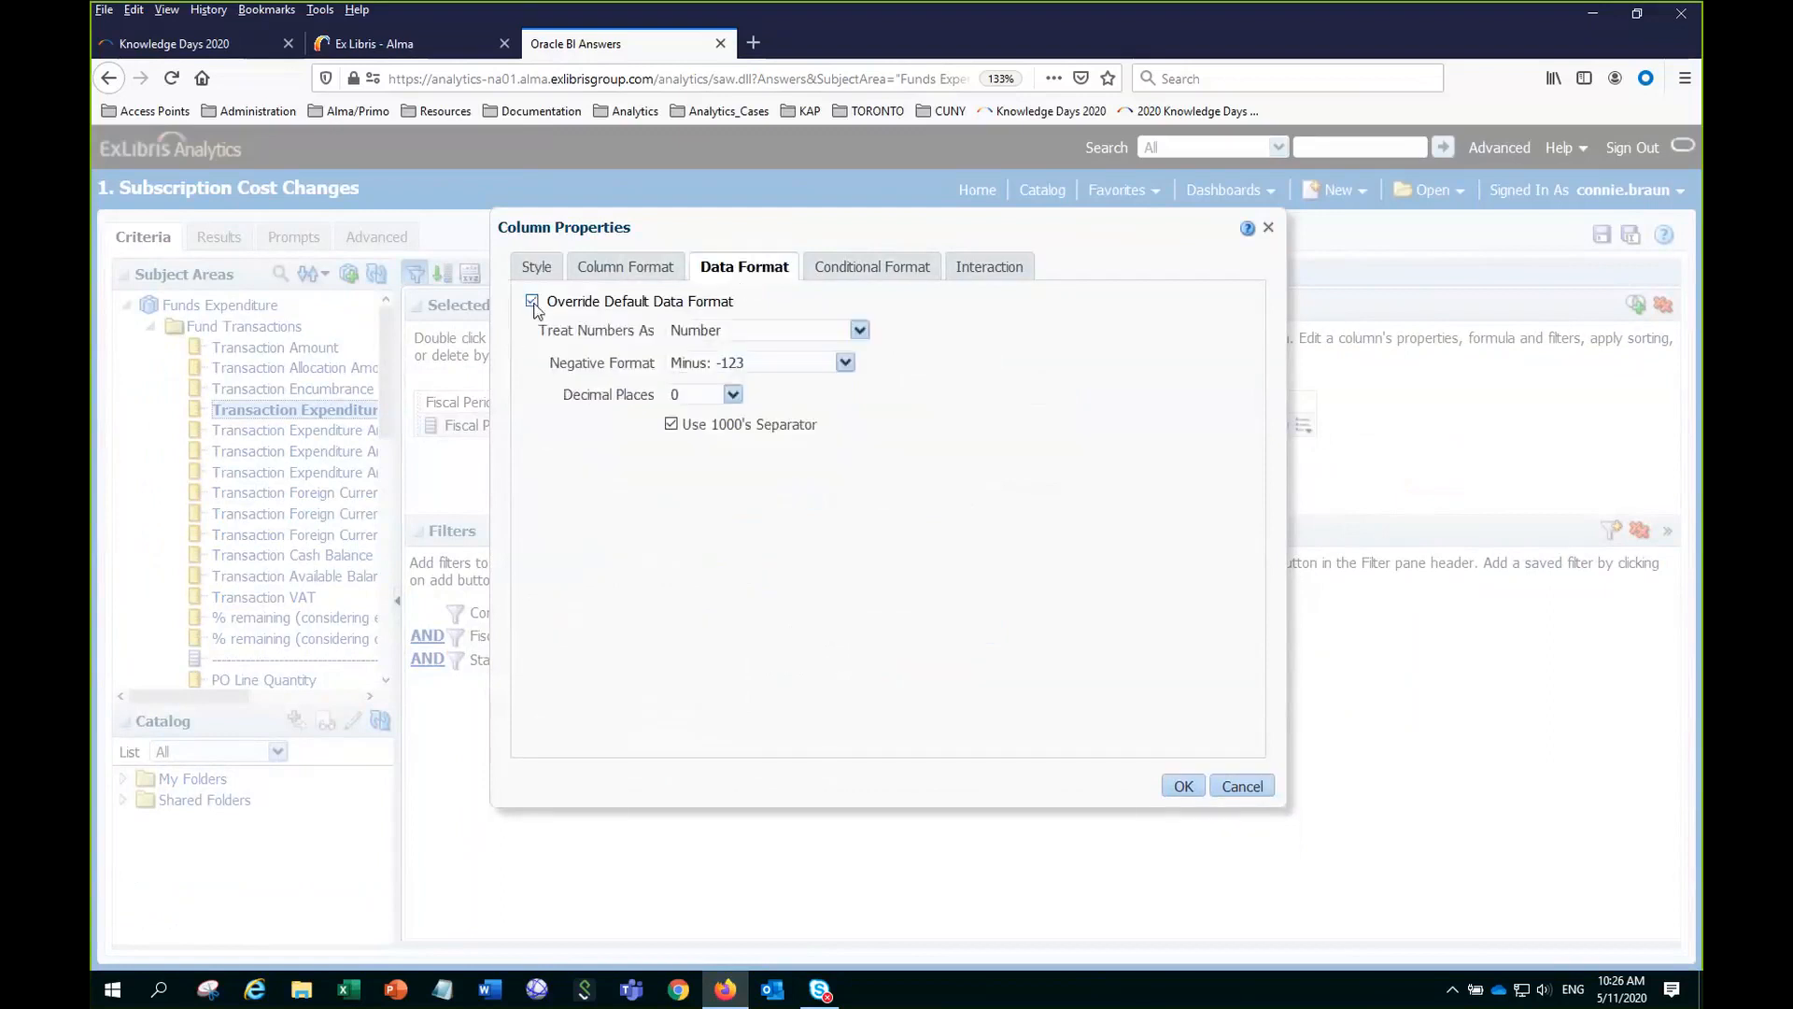
pyautogui.click(859, 331)
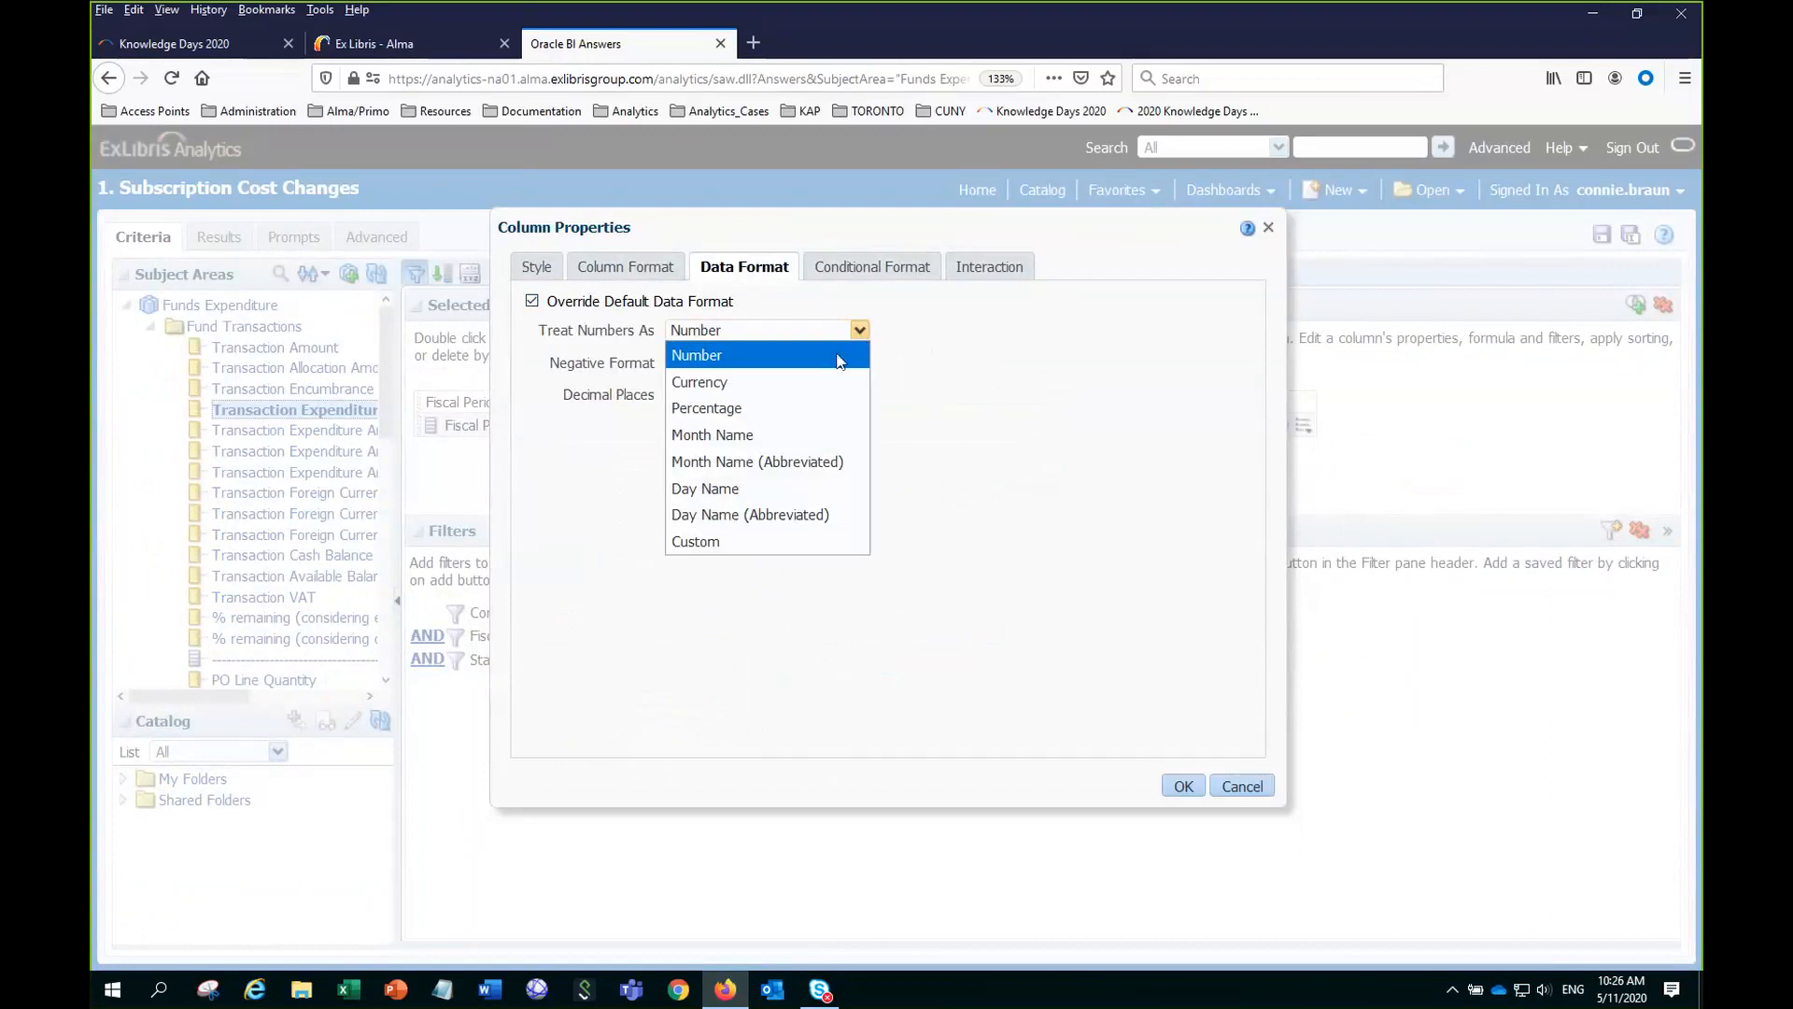
pyautogui.click(811, 417)
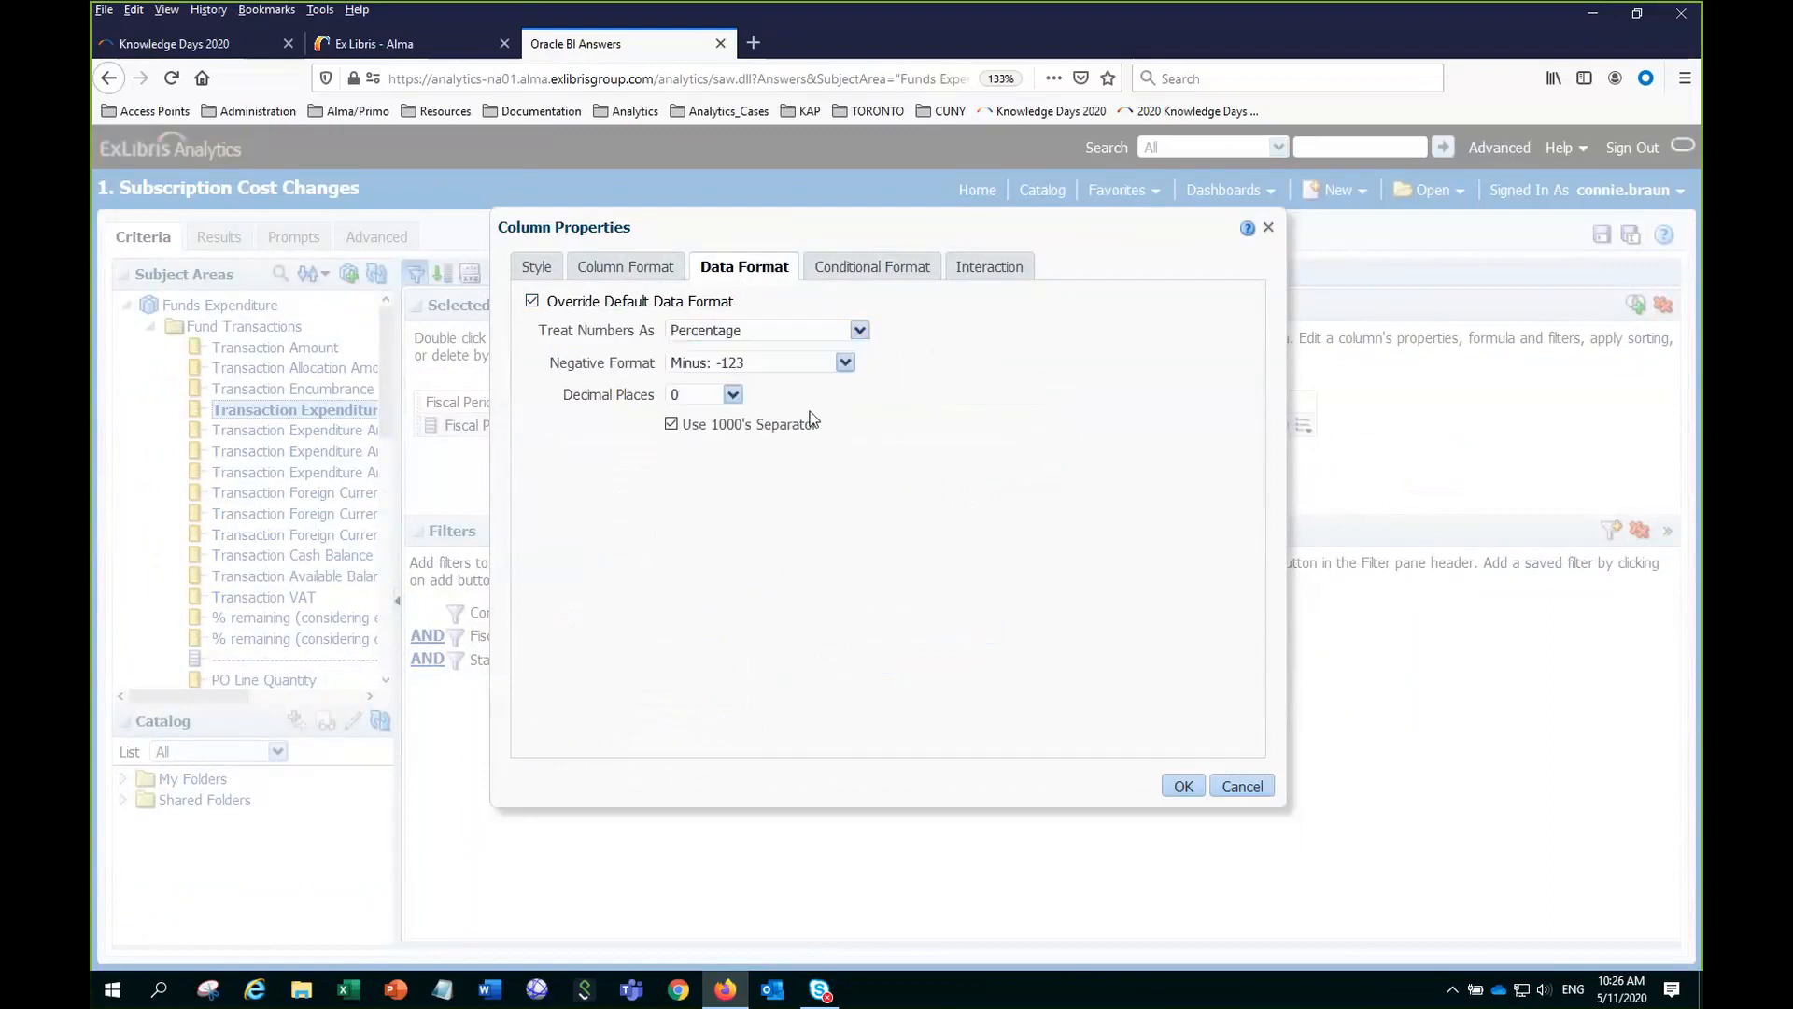
pyautogui.click(733, 396)
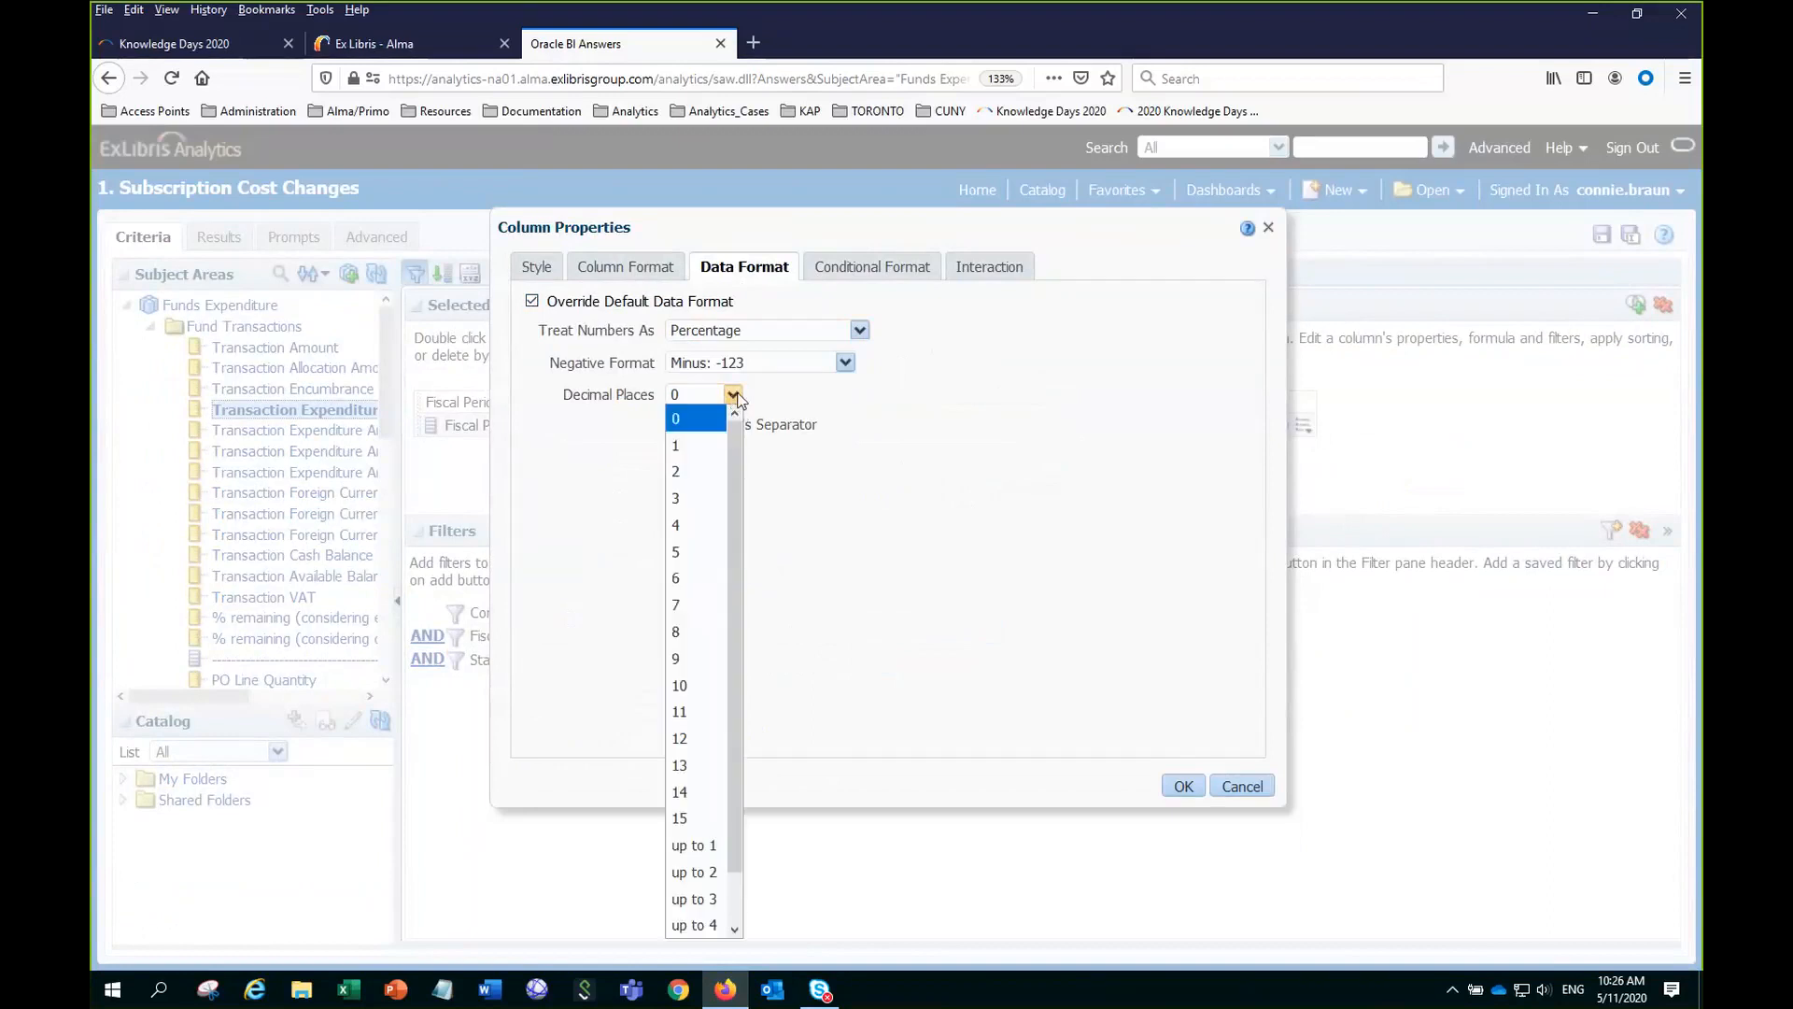
pyautogui.click(703, 527)
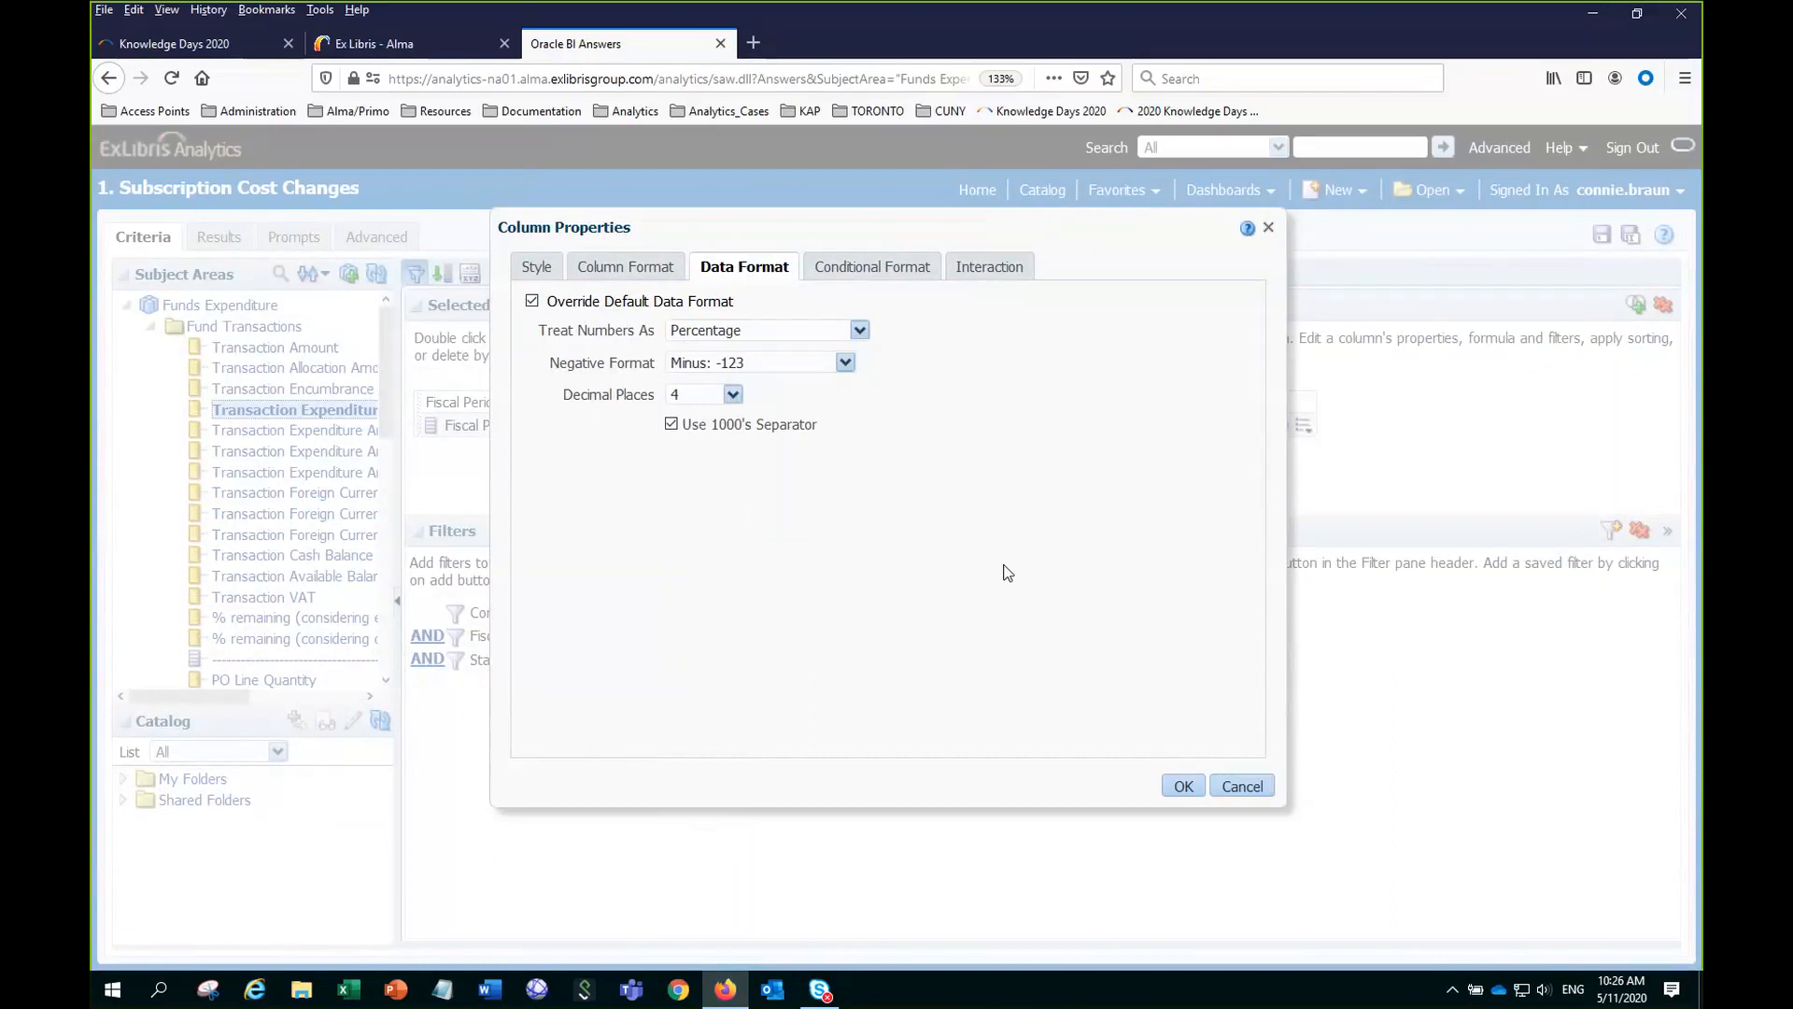
pyautogui.click(1182, 787)
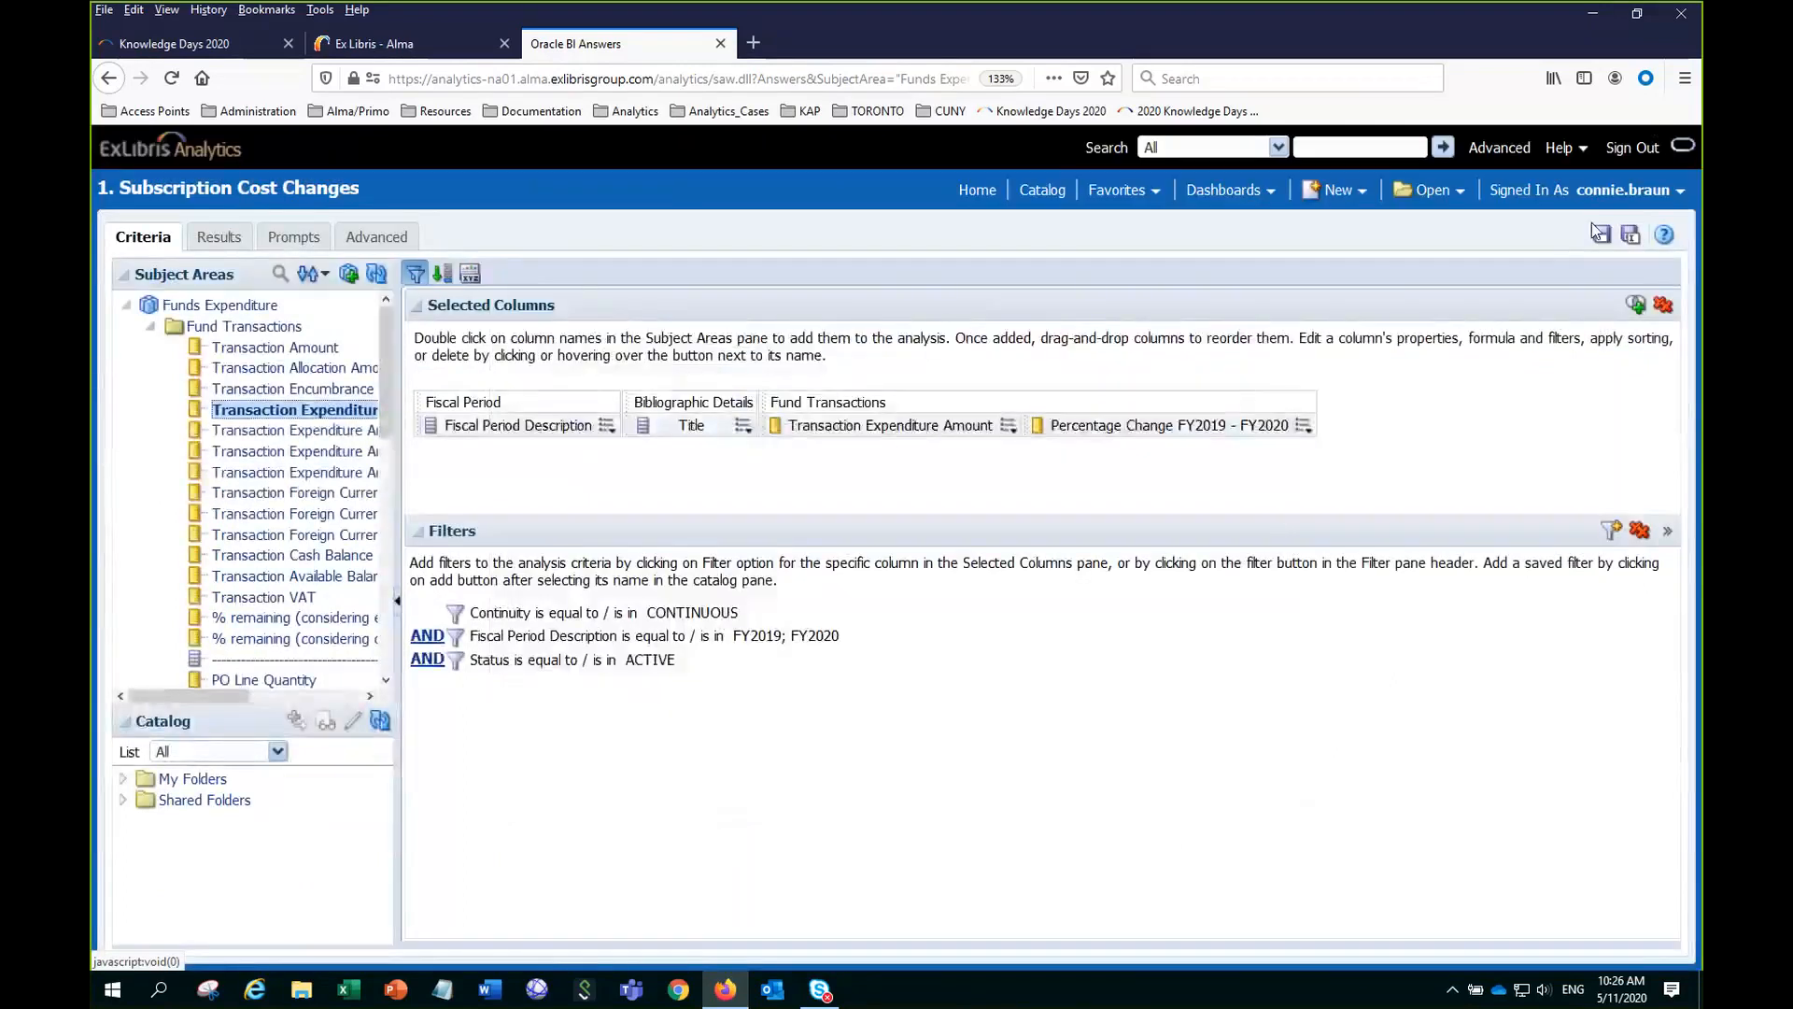
pyautogui.click(1603, 235)
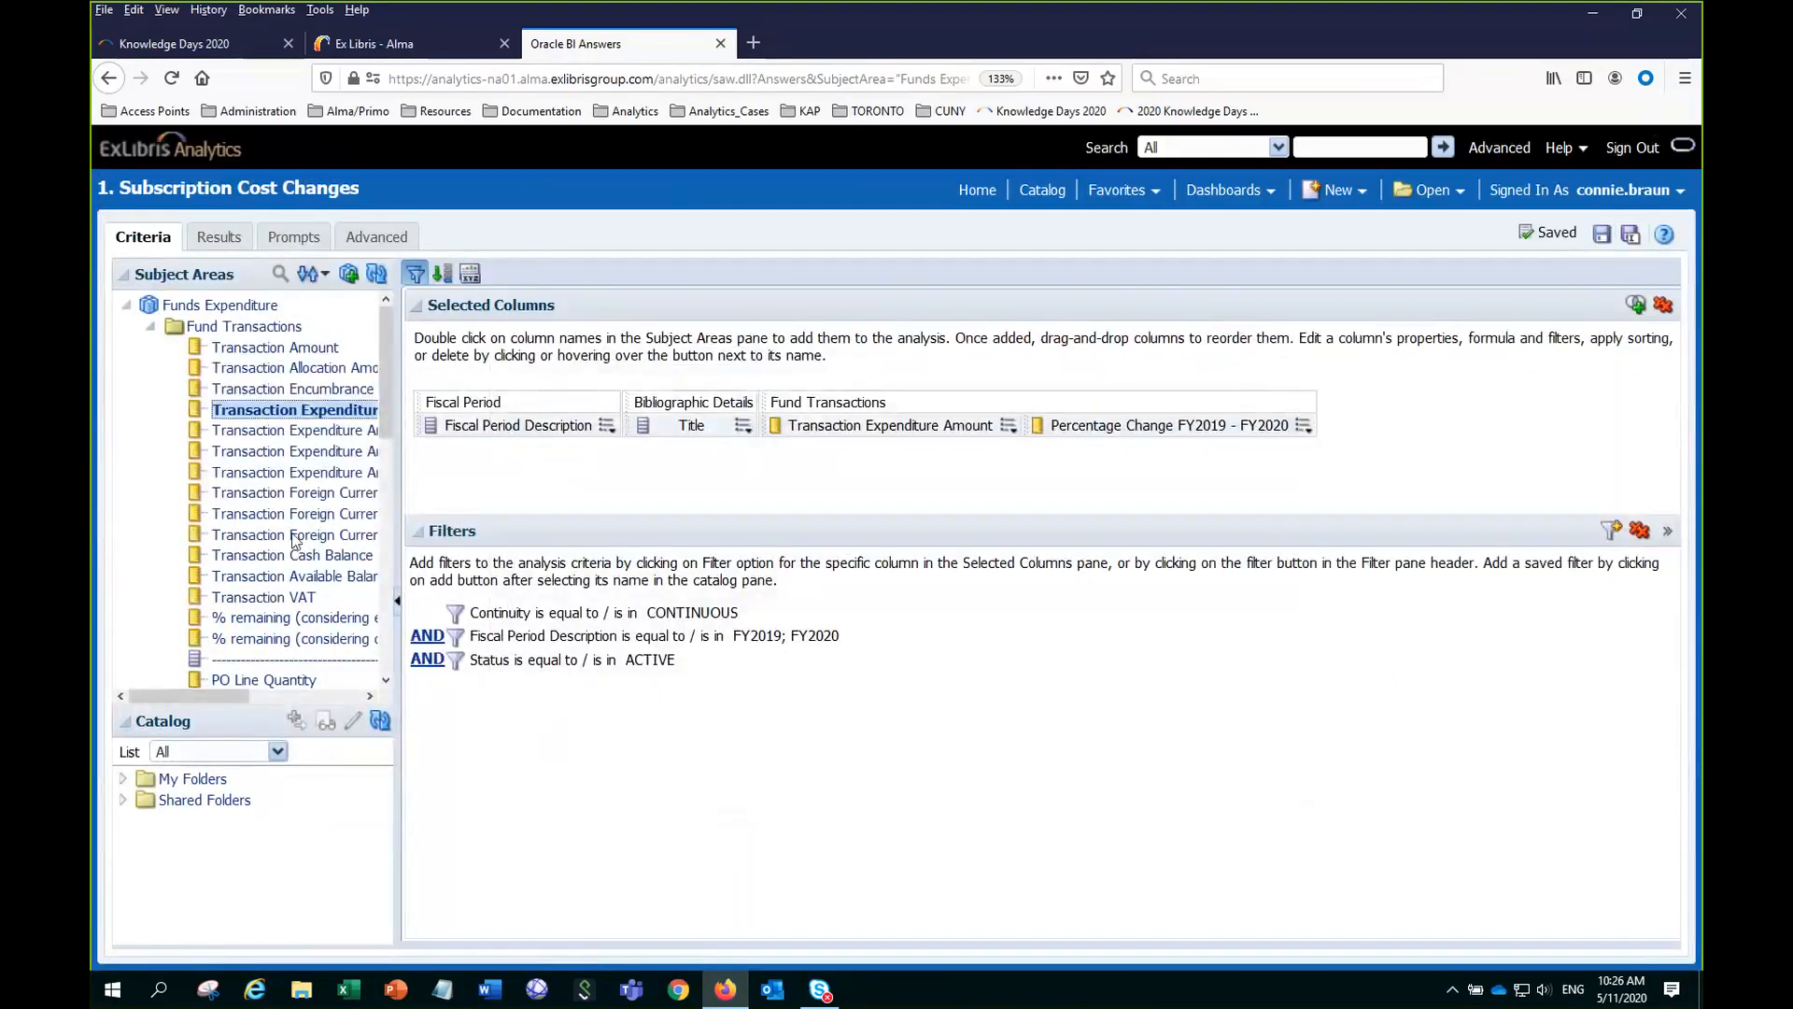
# Review the percentage change for each title in the results pivot table, and save the analysis.
pyautogui.click(230, 240)
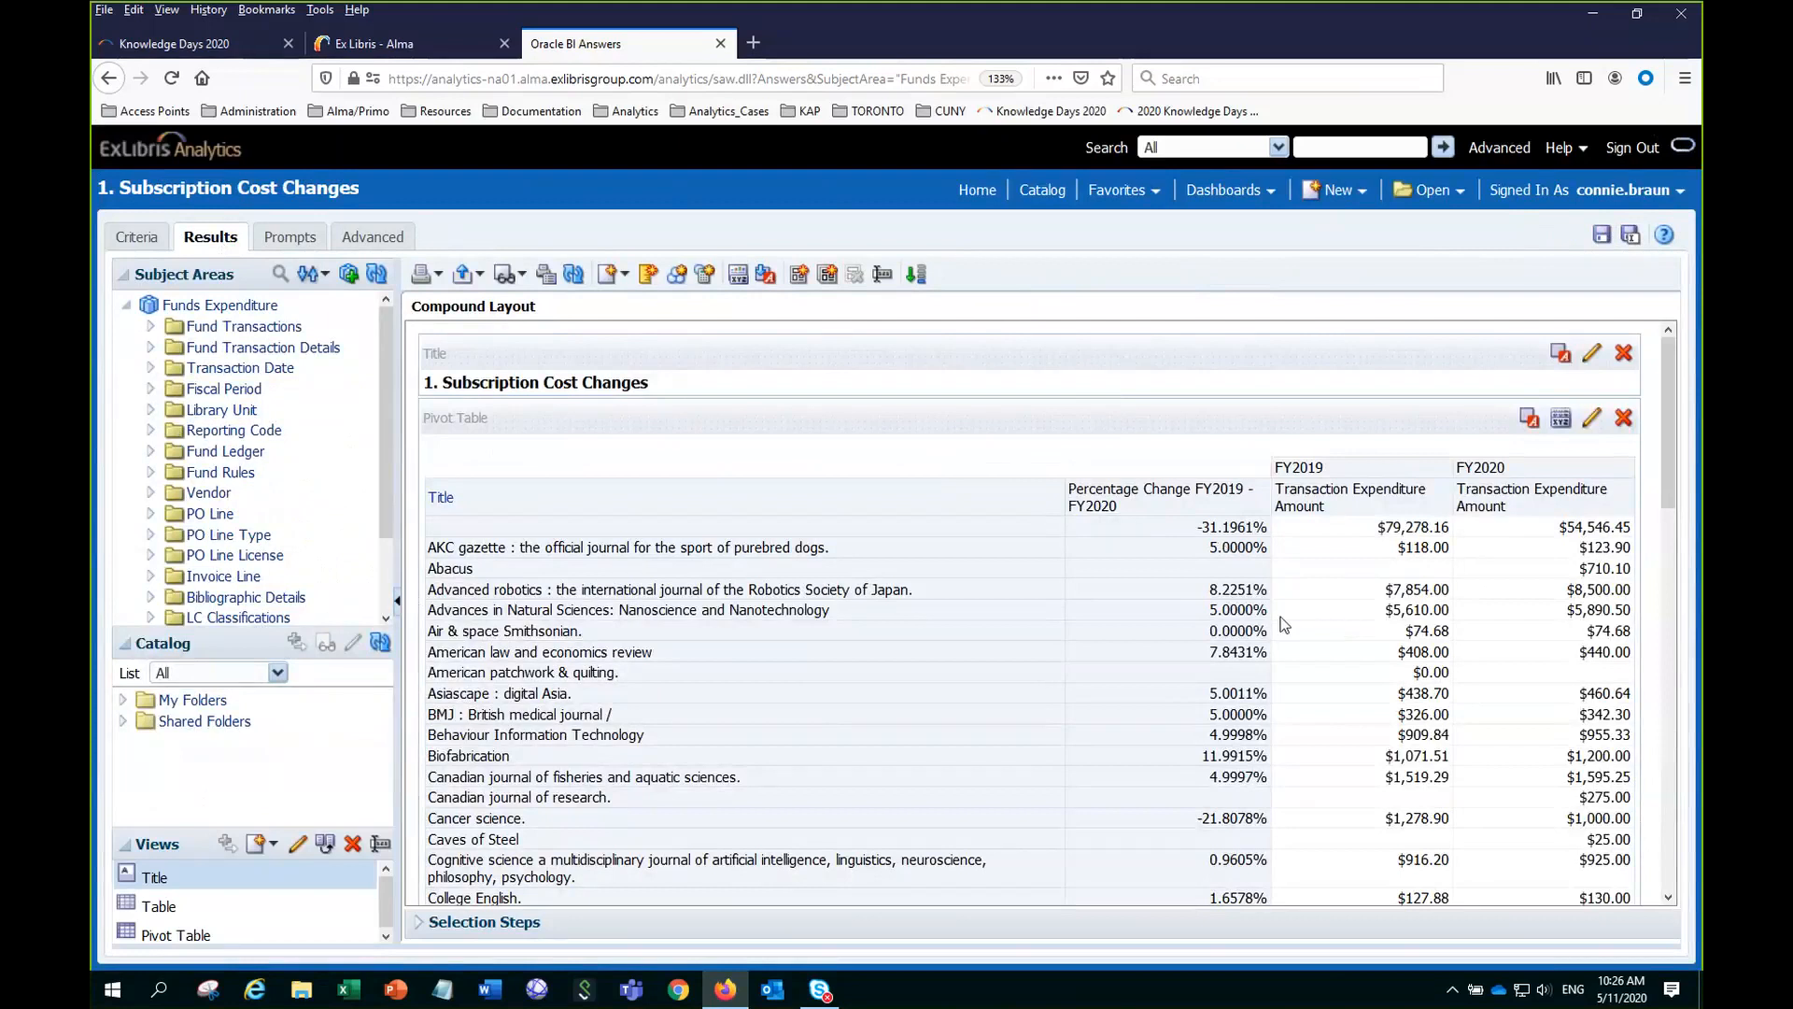
pyautogui.scroll(-3, 1281, 580)
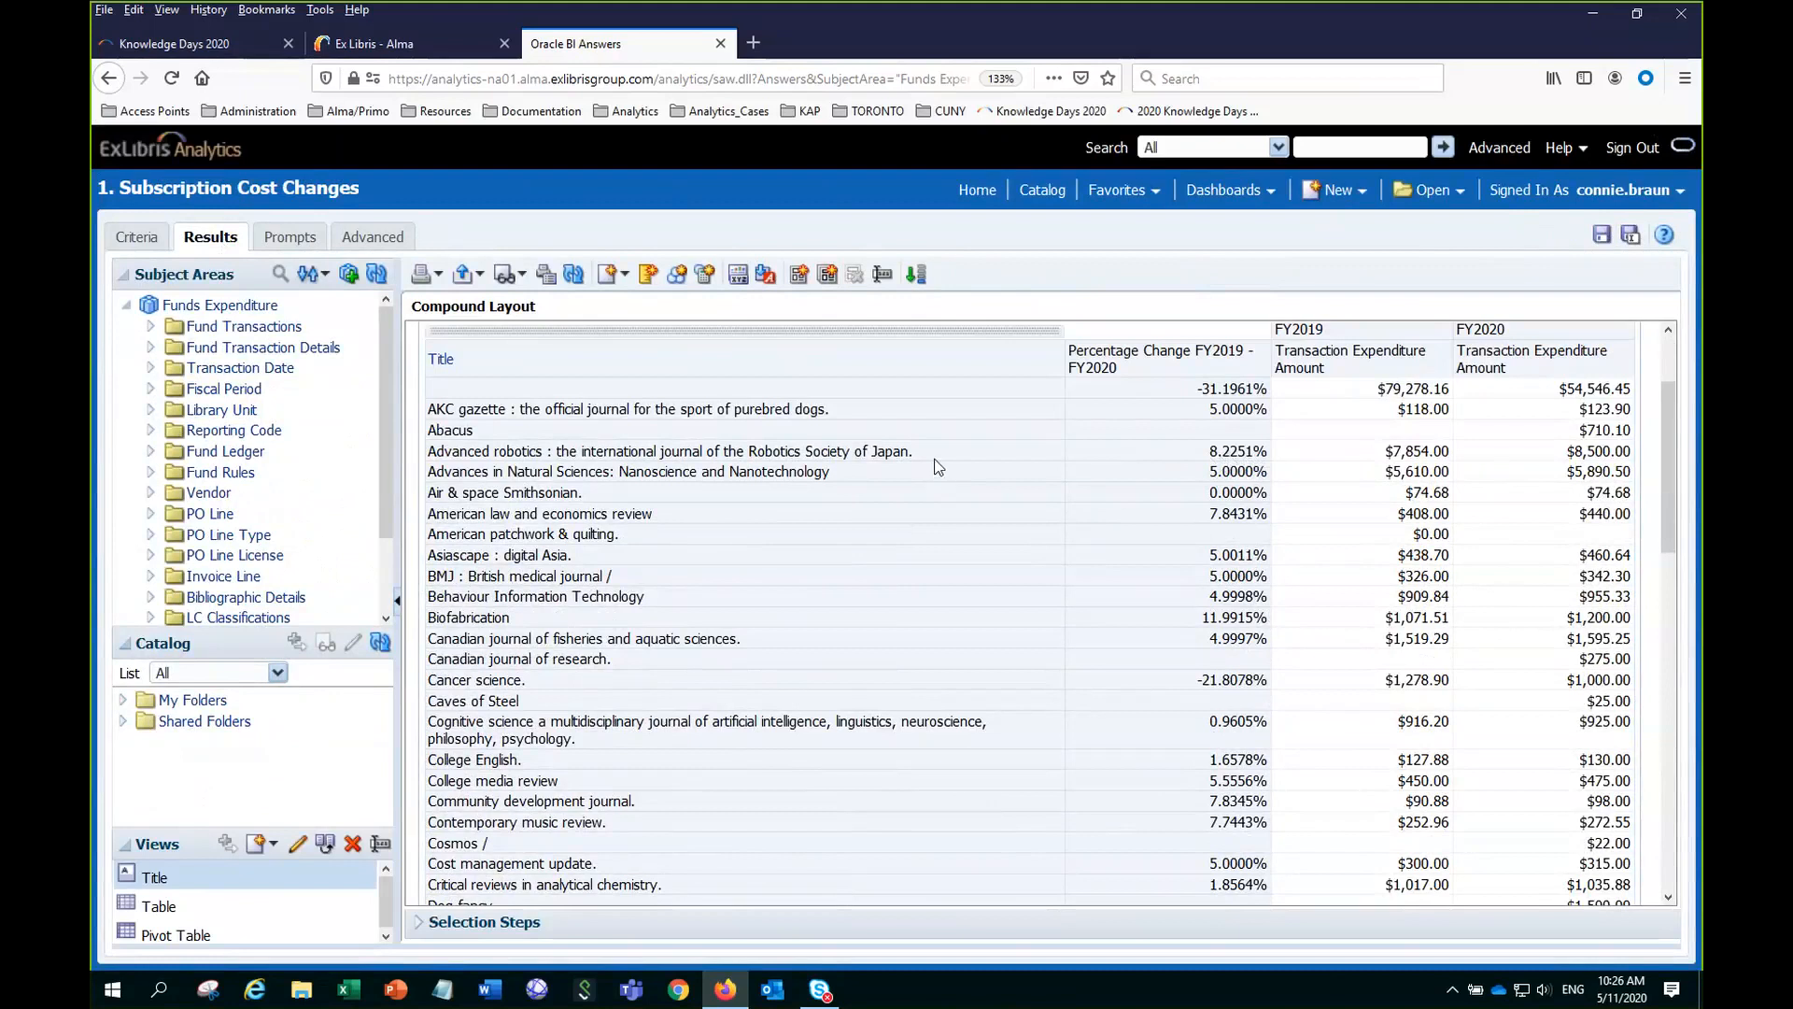
pyautogui.click(1148, 630)
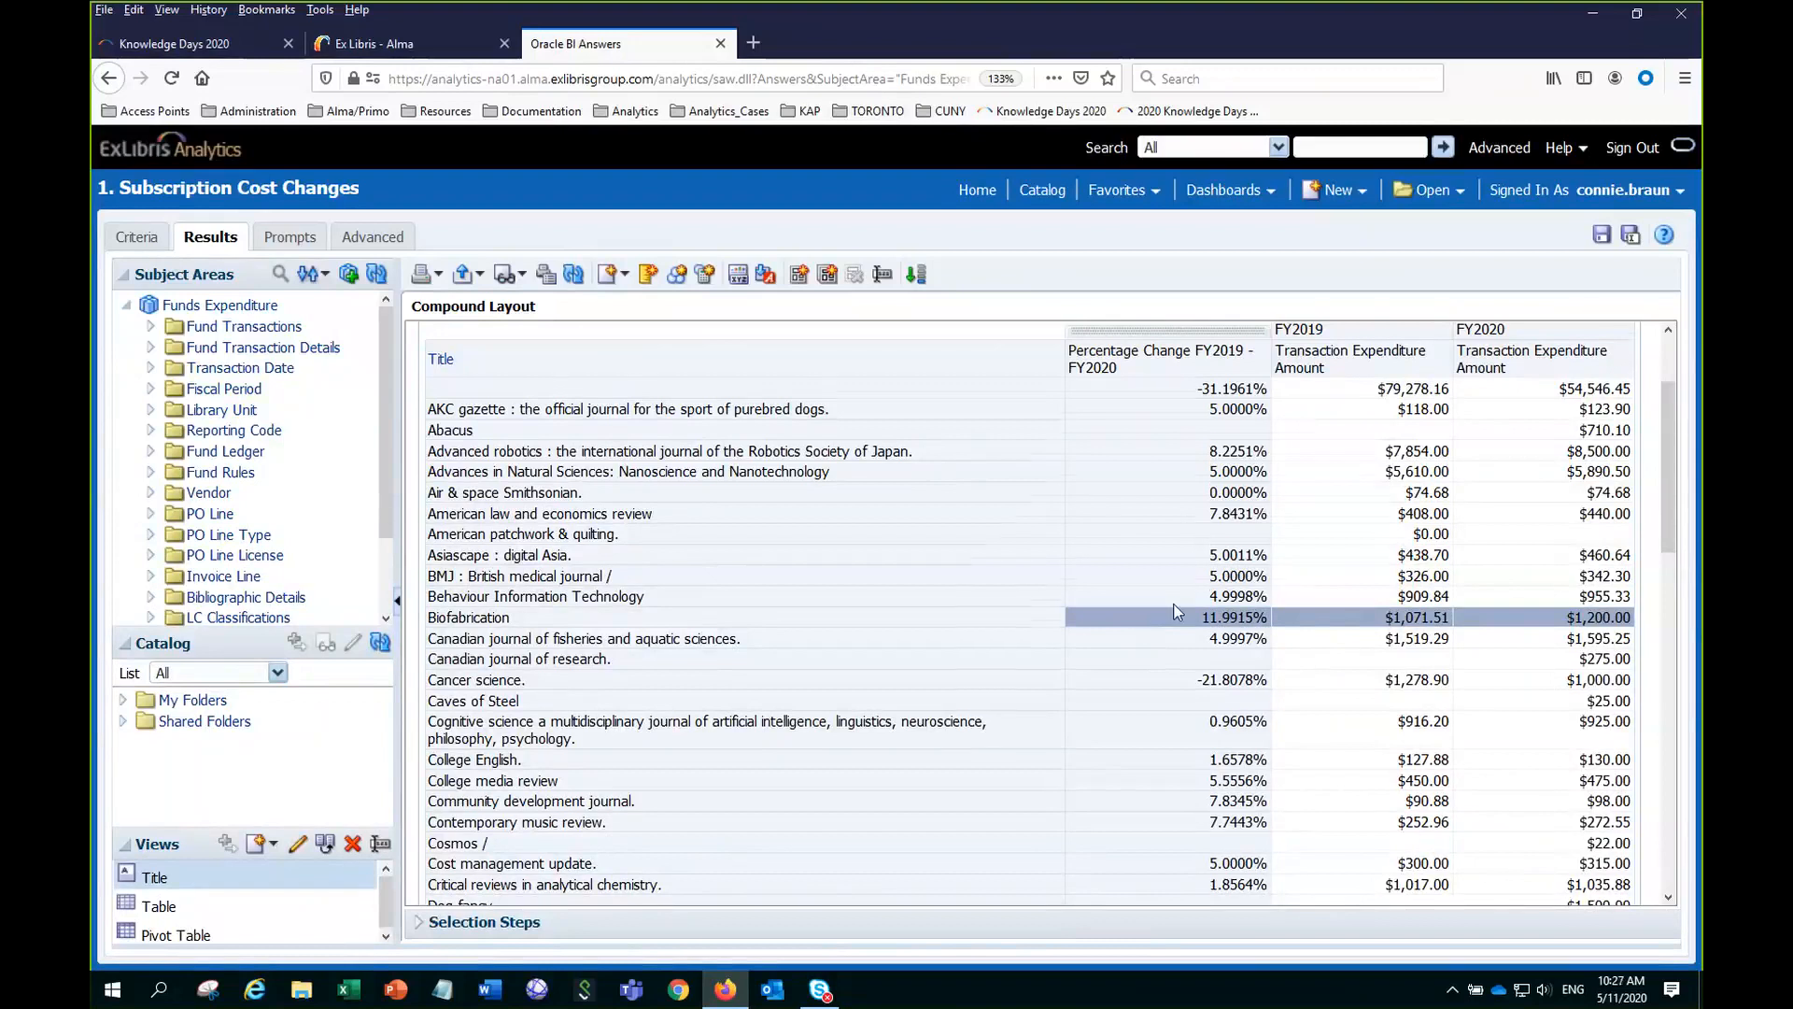
pyautogui.scroll(-1, 1170, 633)
pyautogui.scroll(-3, 1170, 632)
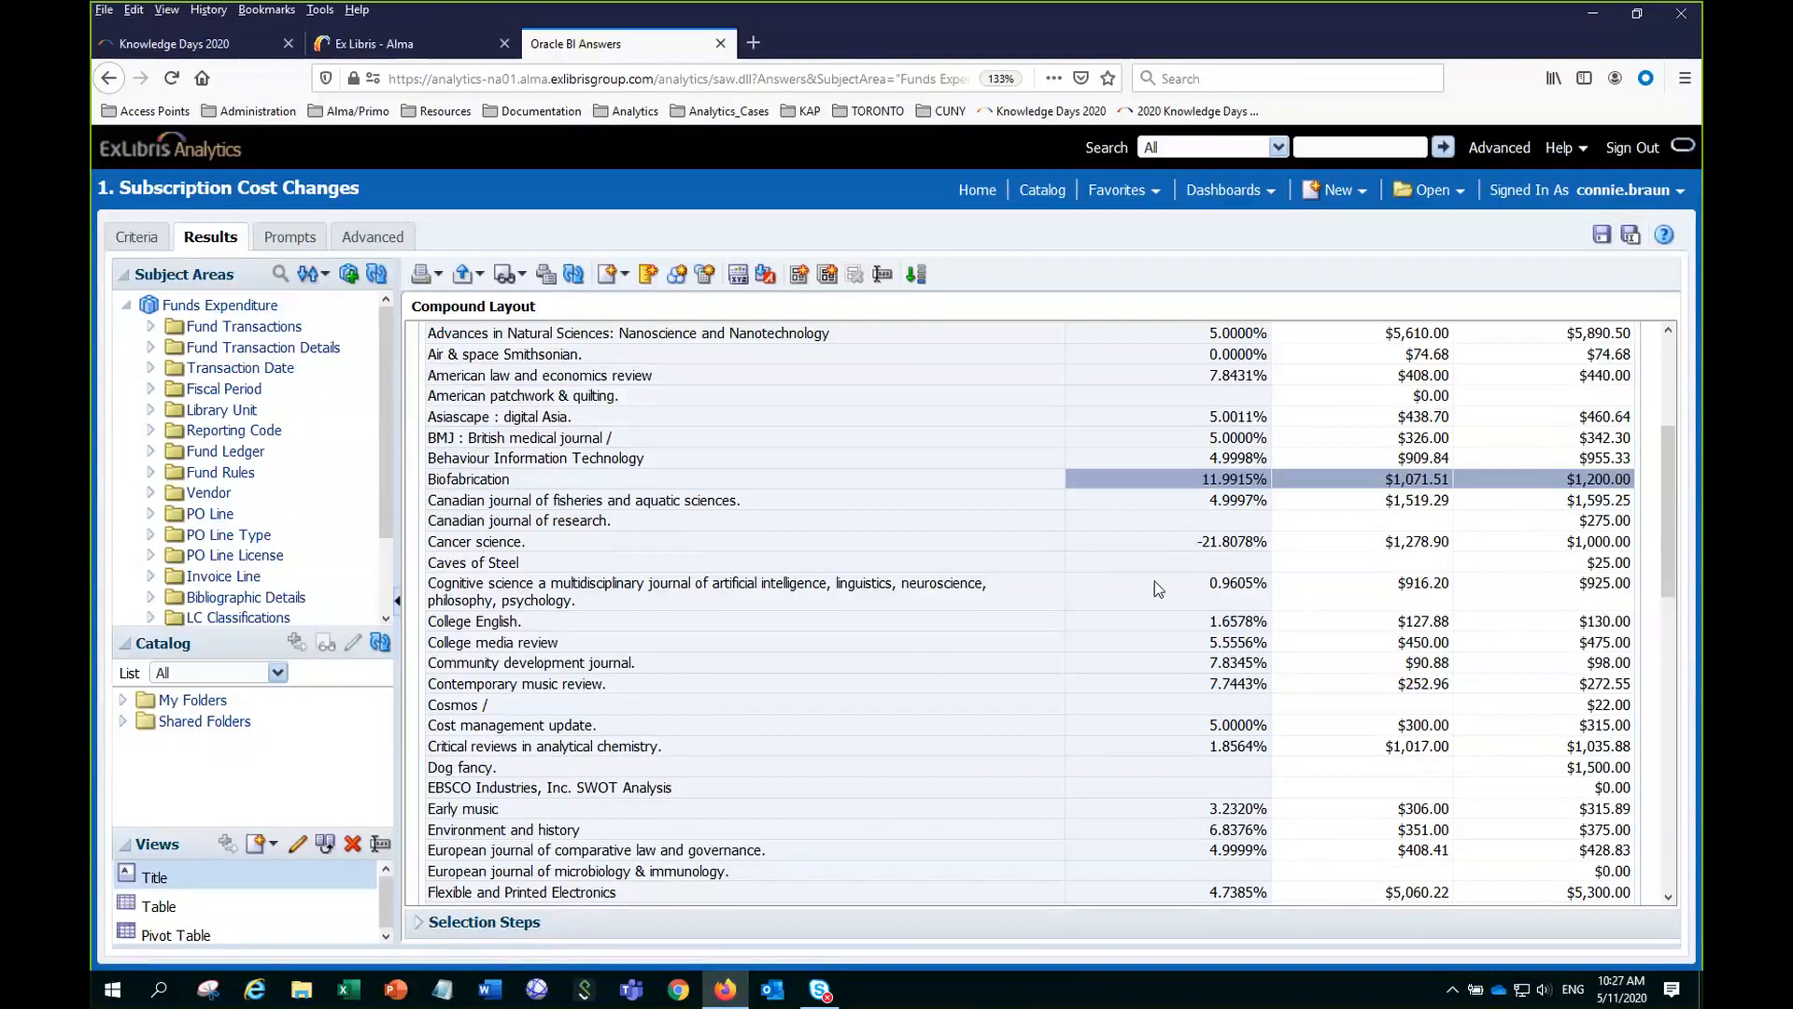
pyautogui.scroll(3, 1154, 581)
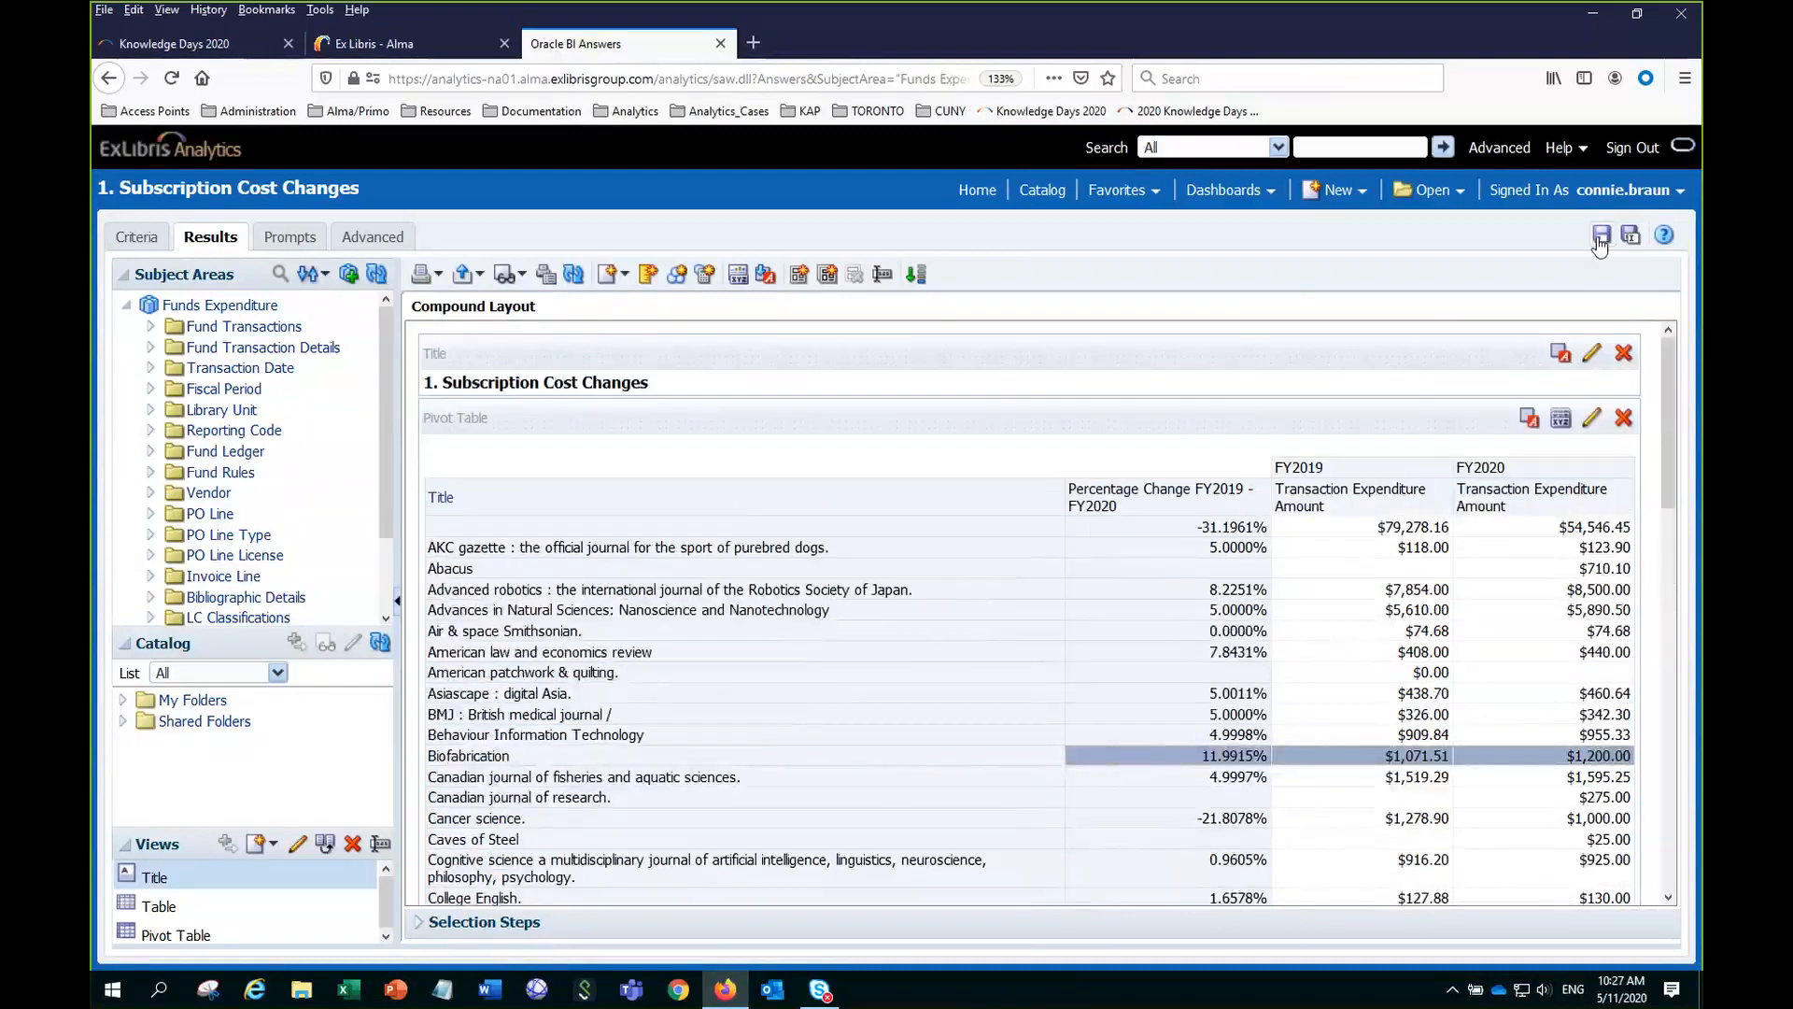
pyautogui.click(1599, 239)
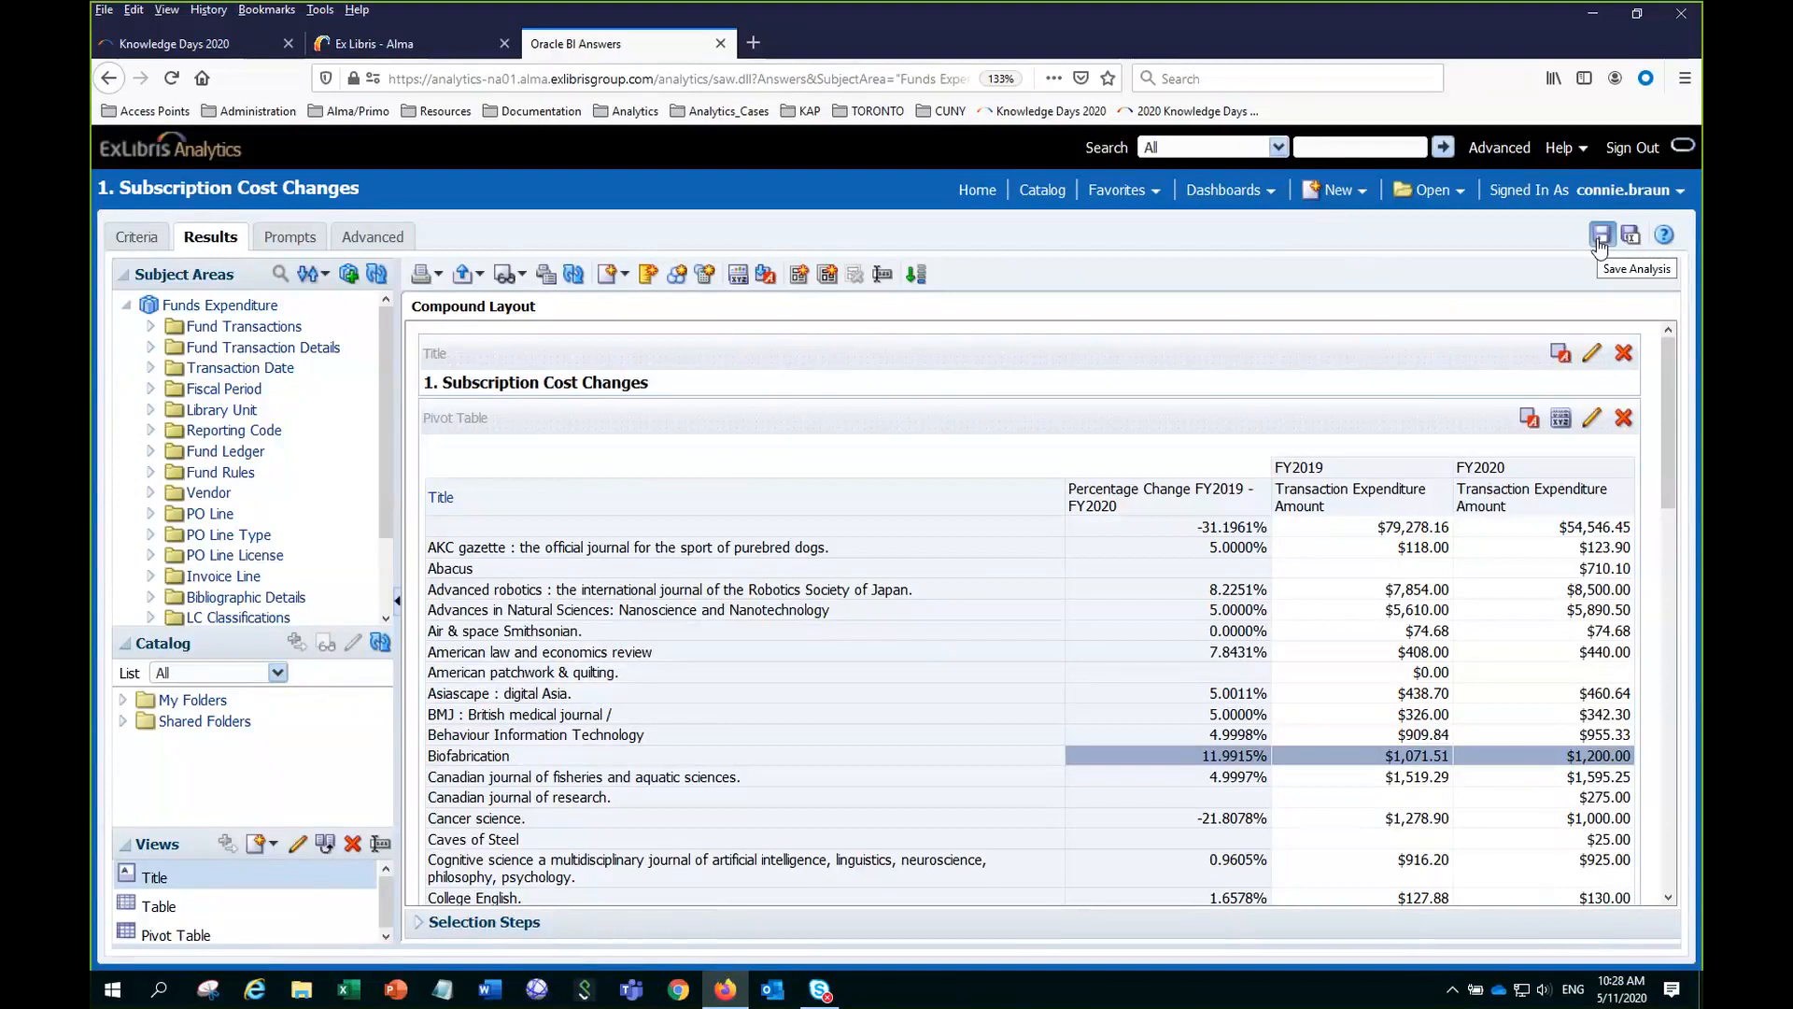
# Create a new analysis based on the E-Inventory subject area.
pyautogui.click(1351, 194)
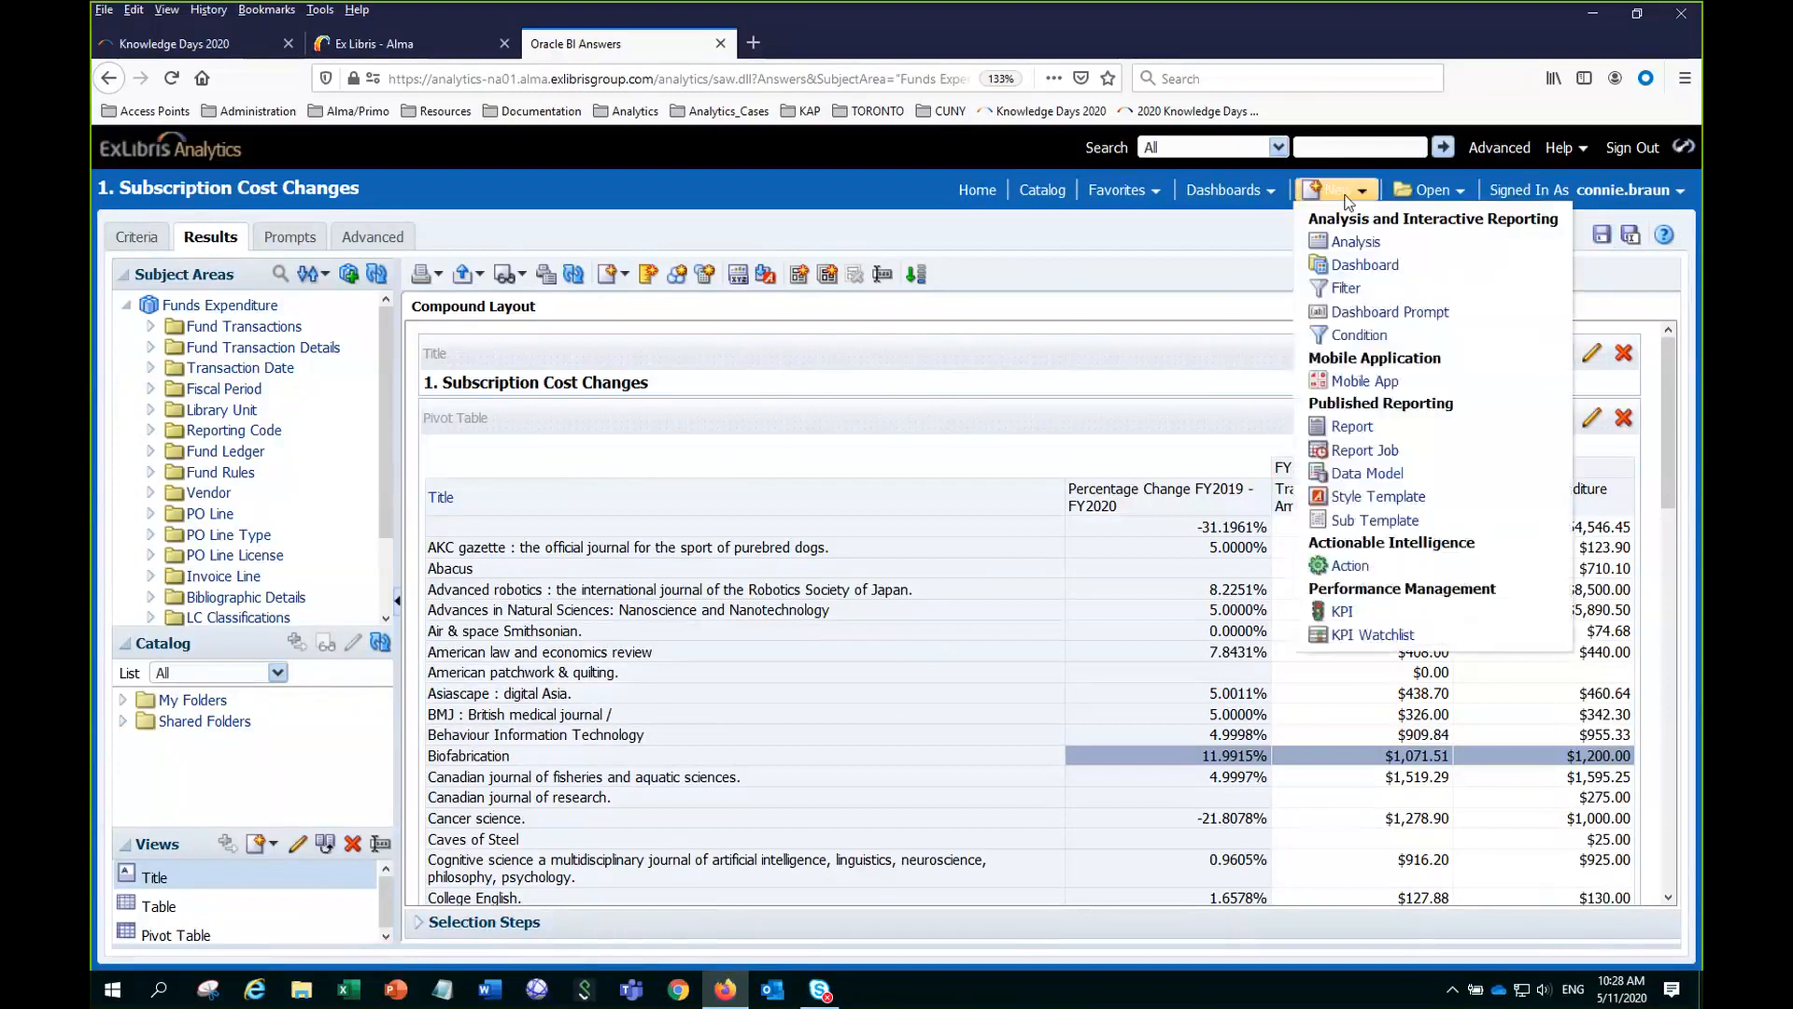
pyautogui.click(1356, 243)
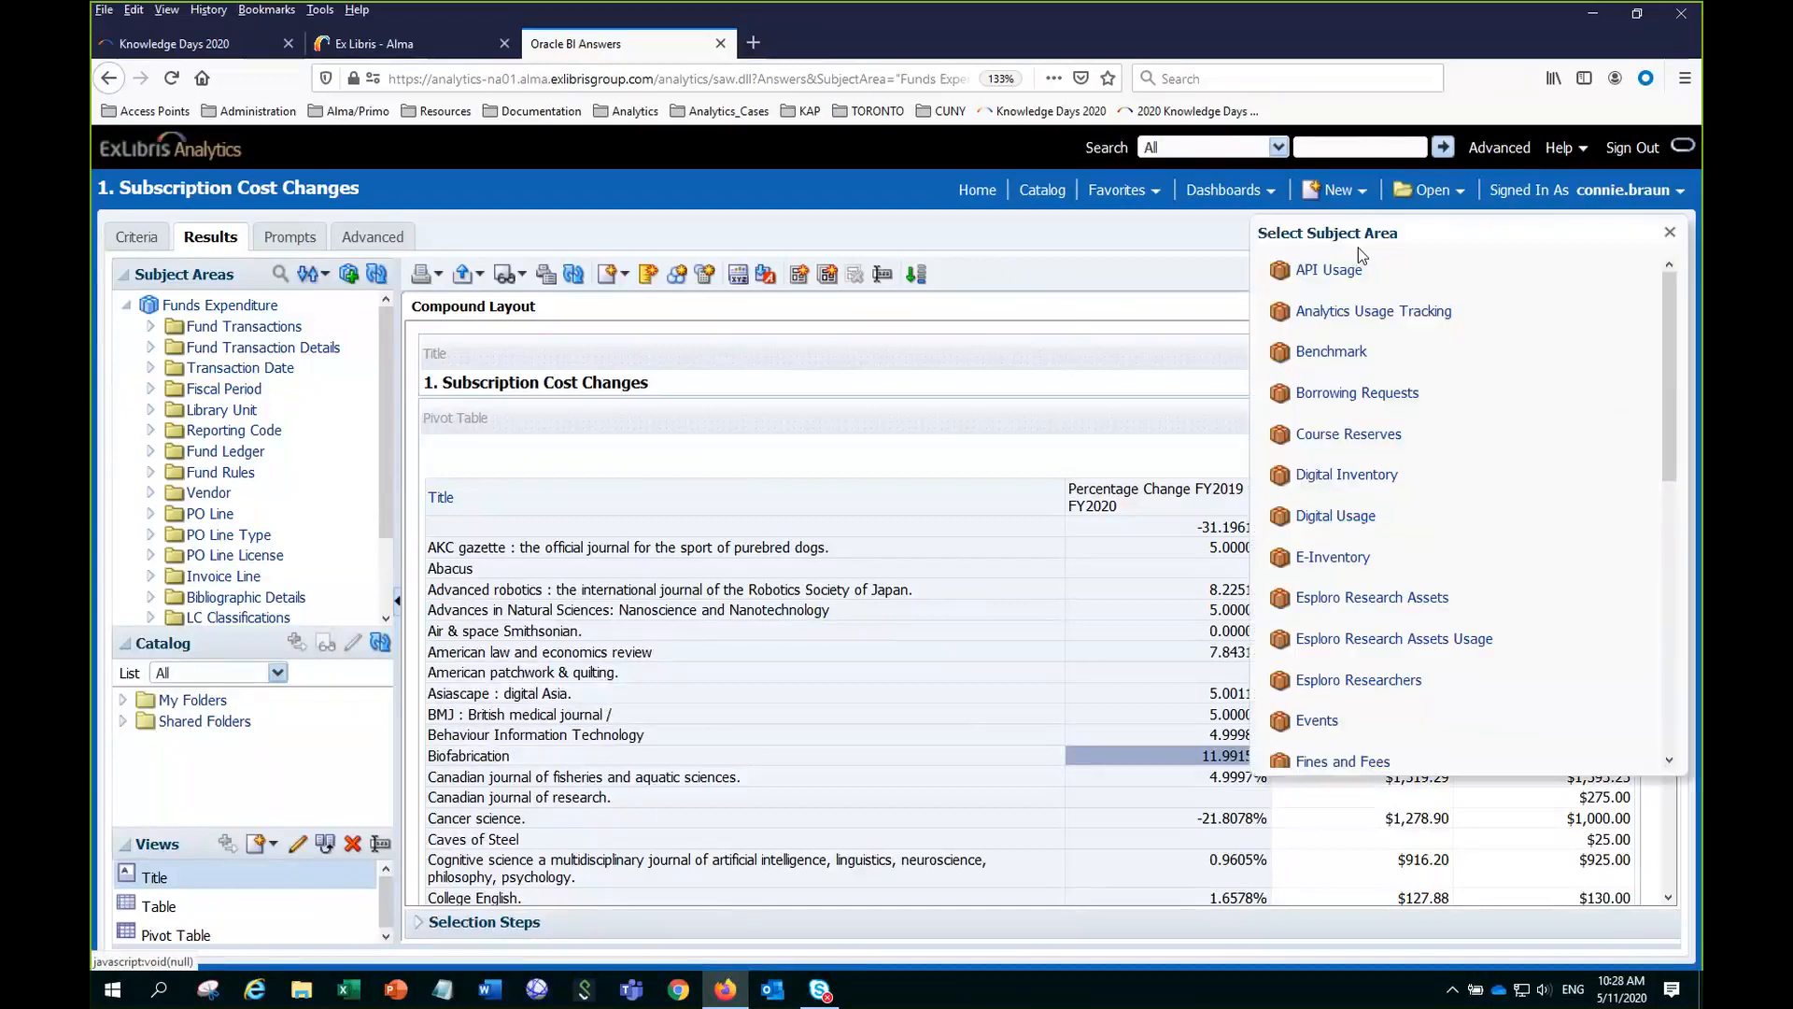
pyautogui.click(1328, 561)
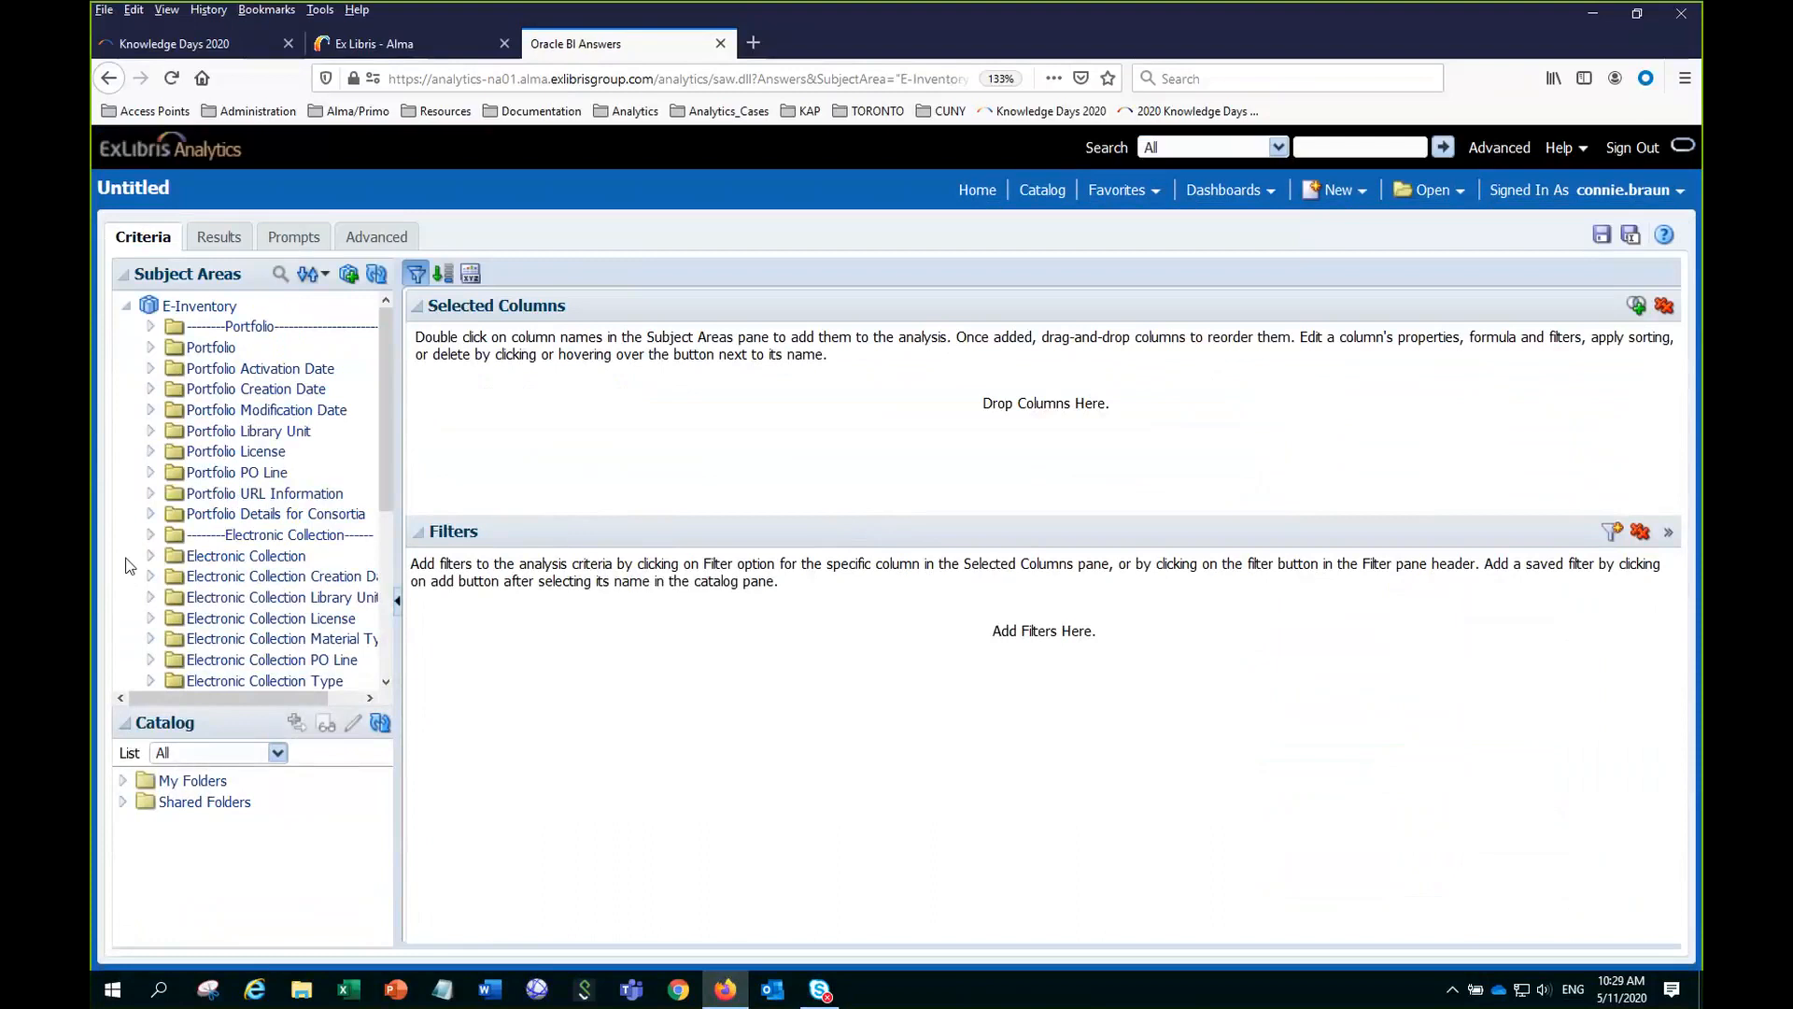
# Add Electronic Collection Public Name from the Electronic Collection folder to the selected columns.
pyautogui.scroll(-1, 132, 565)
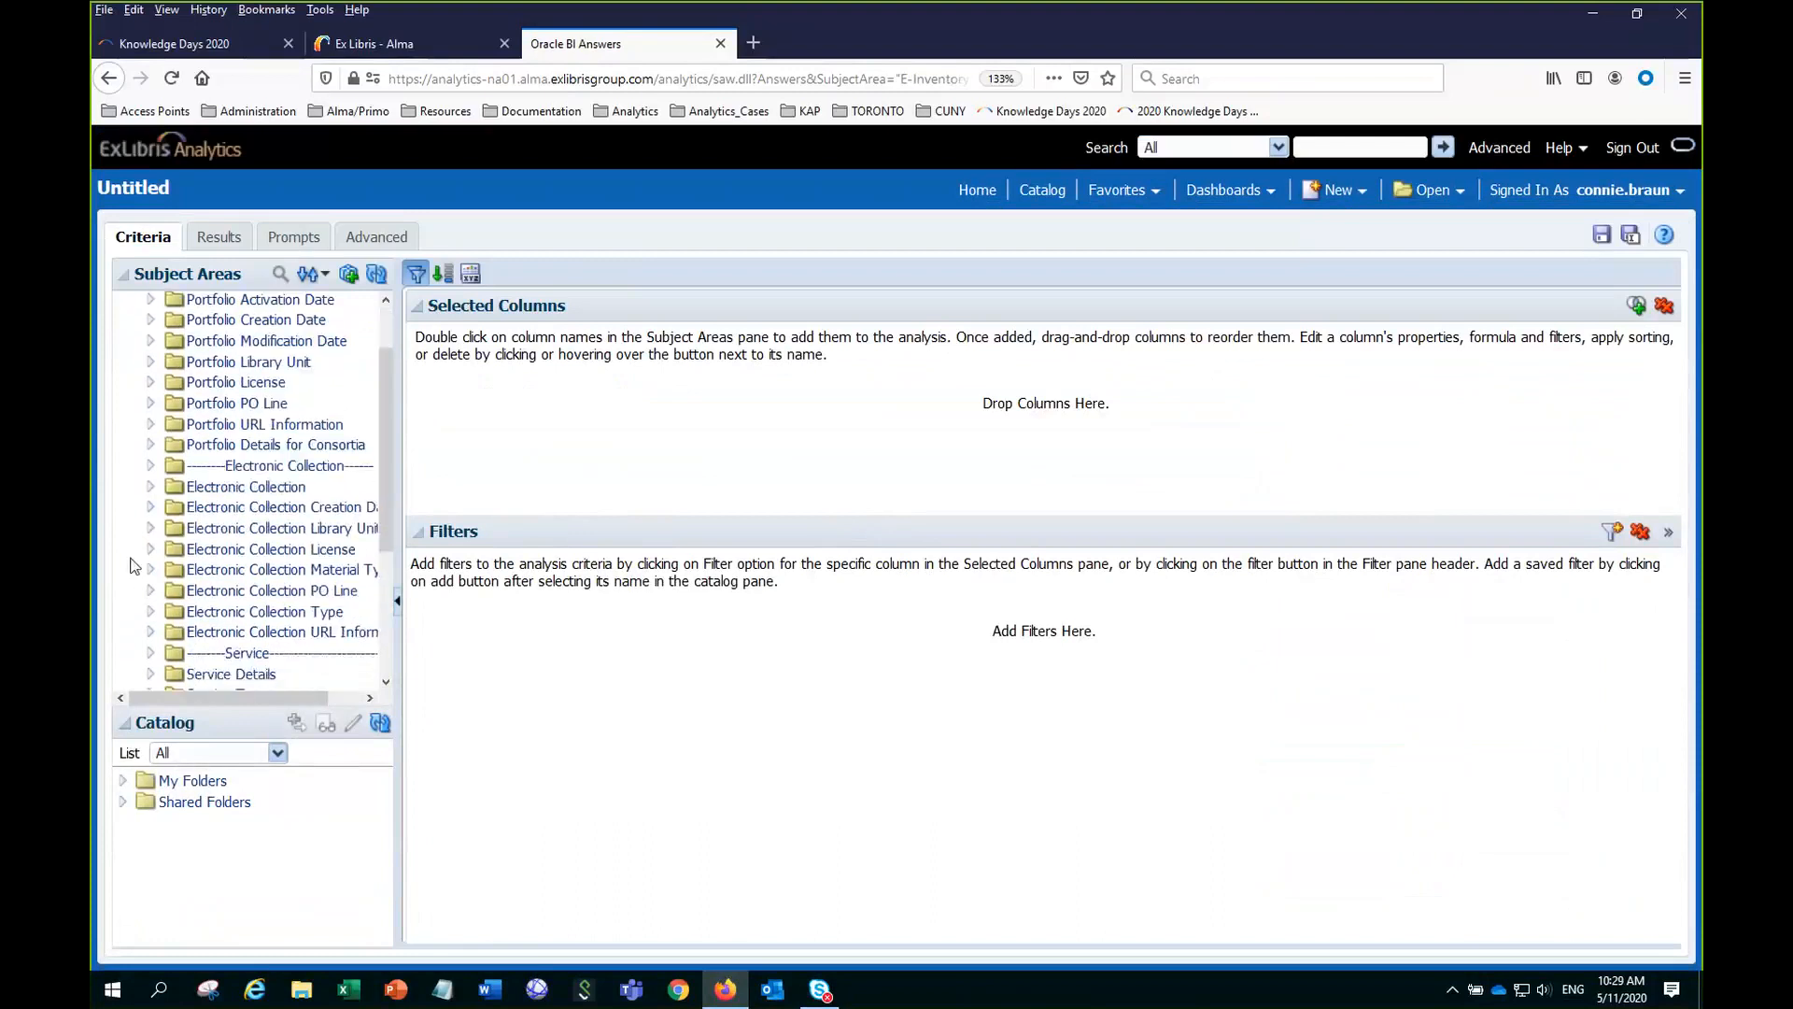
pyautogui.click(149, 487)
pyautogui.scroll(-5, 250, 579)
pyautogui.scroll(-1, 241, 622)
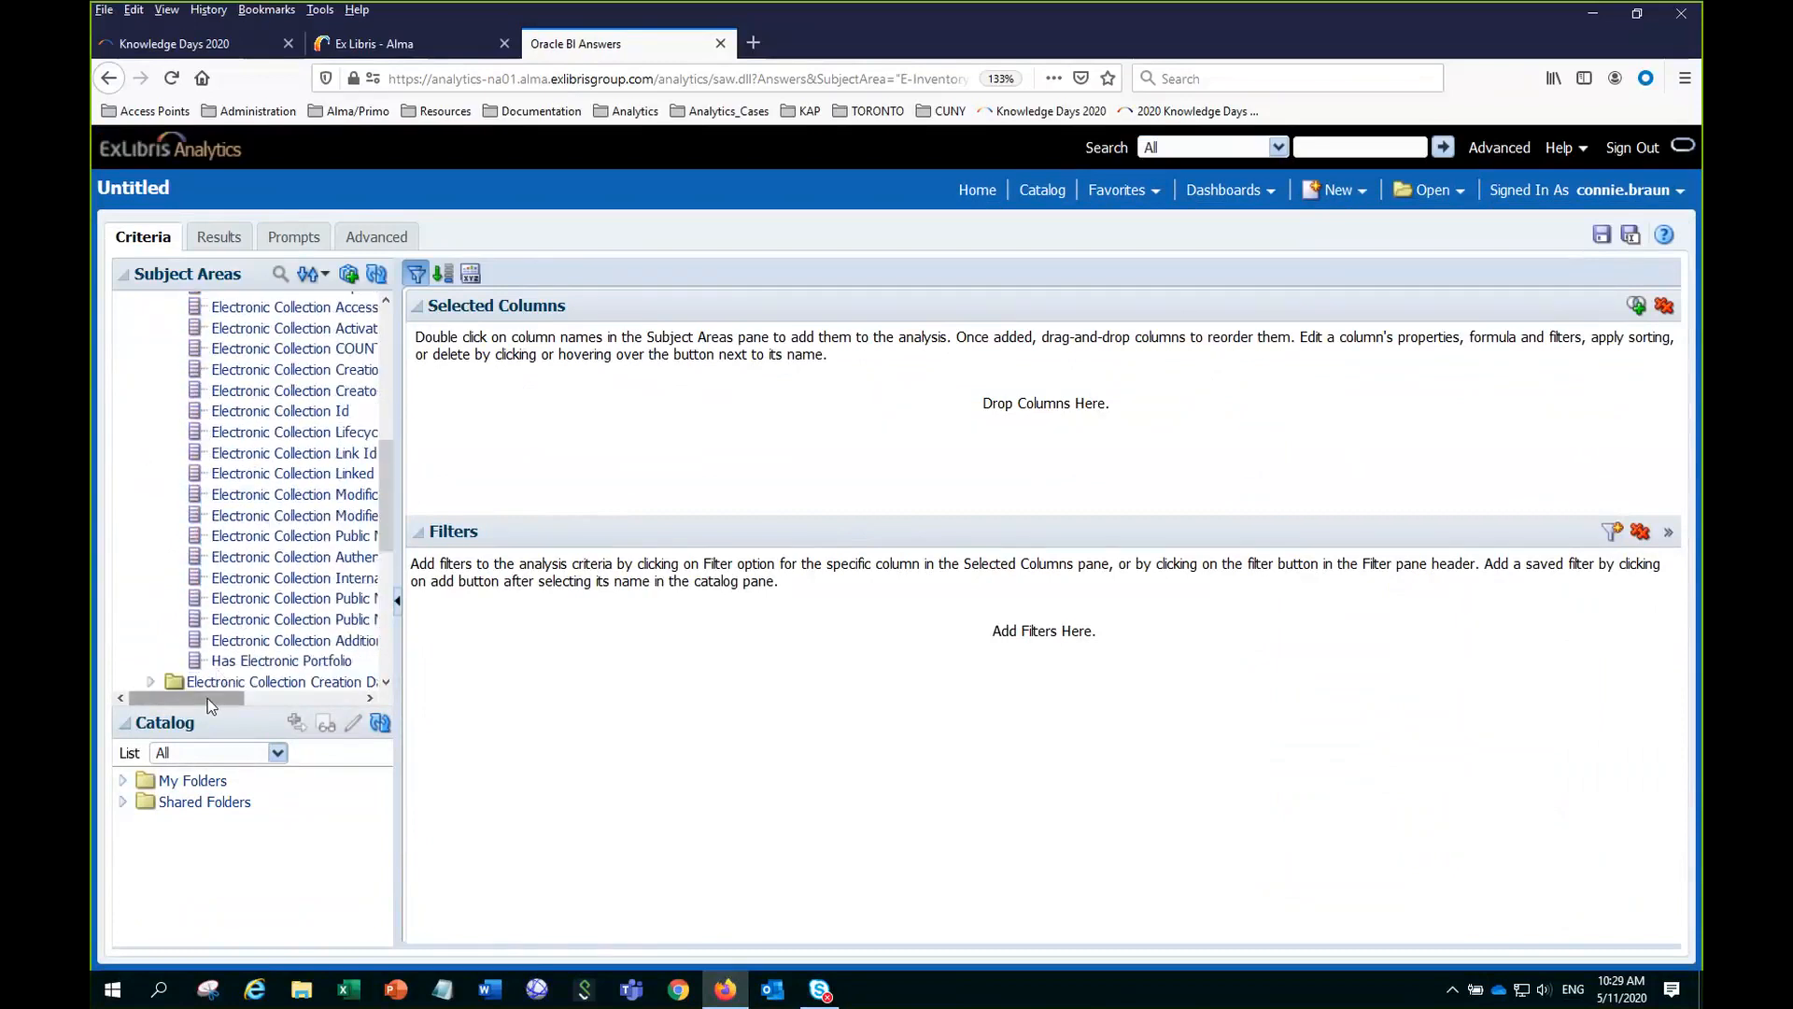
pyautogui.moveTo(208, 698); pyautogui.dragTo(263, 698)
pyautogui.click(245, 535)
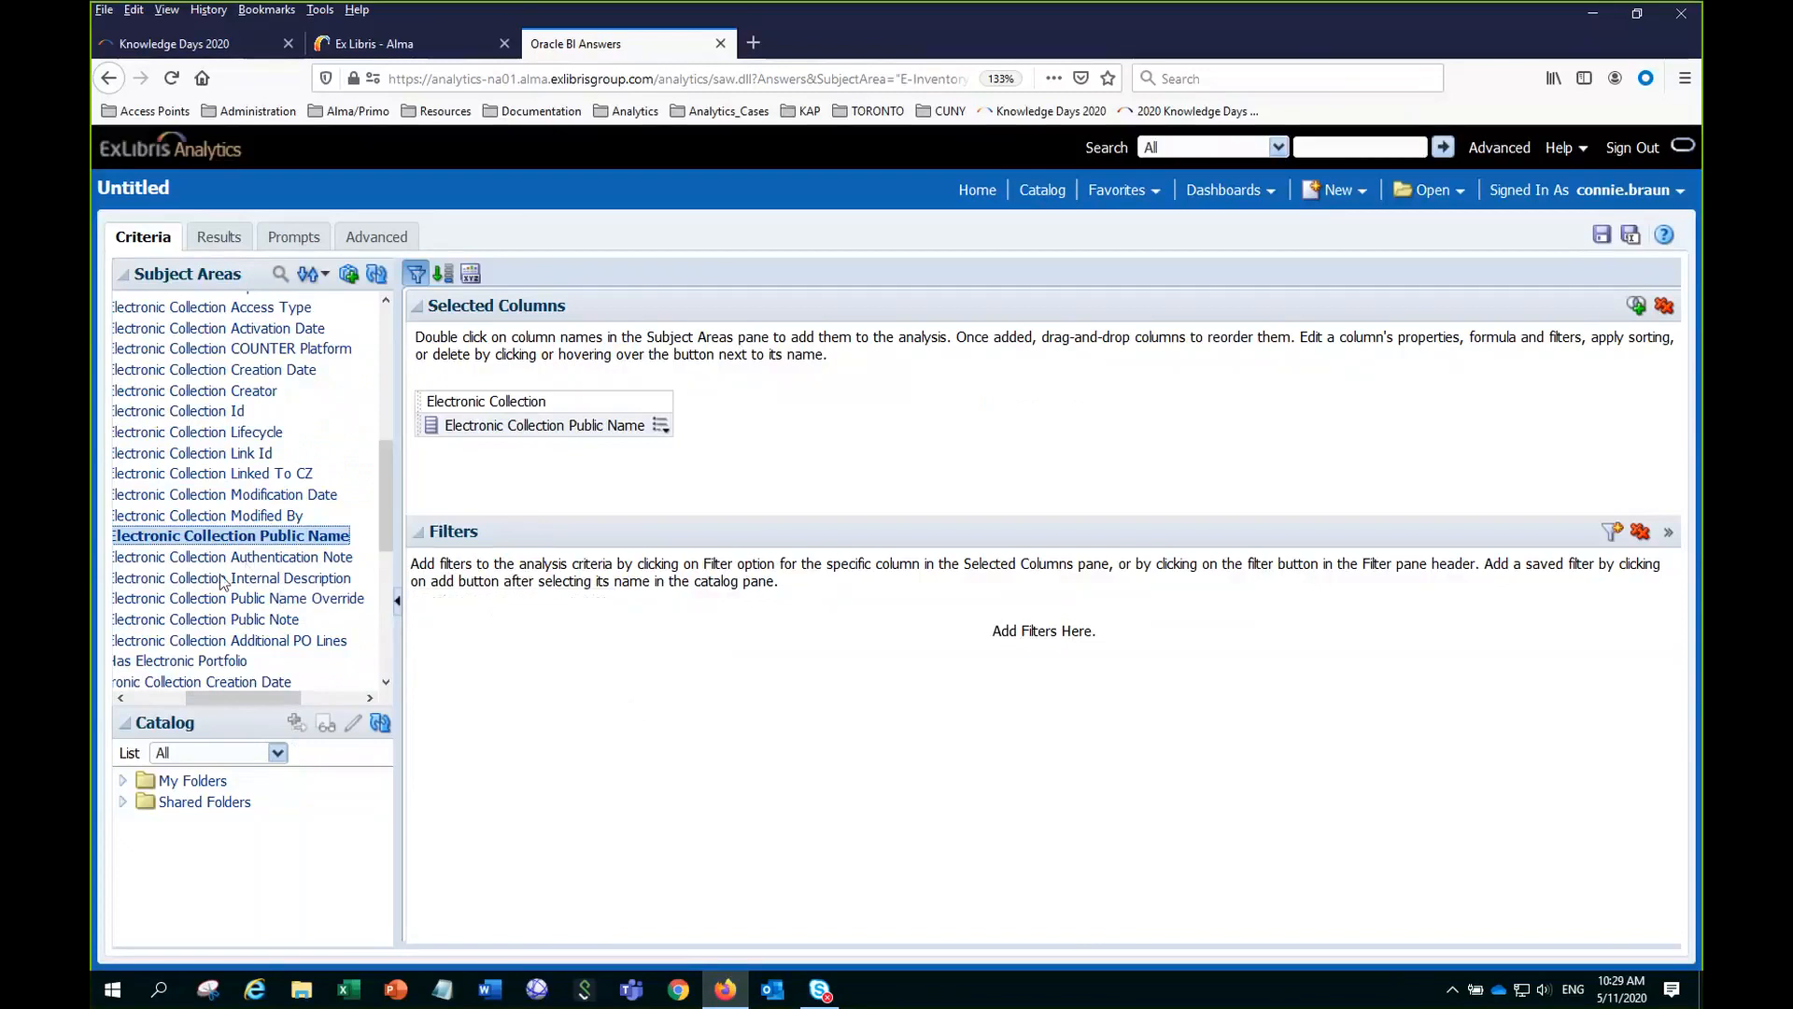
# Add Electronic Collection Activation Date to the selected columns and collapse the Electronic Collection folder.
pyautogui.scroll(3, 199, 504)
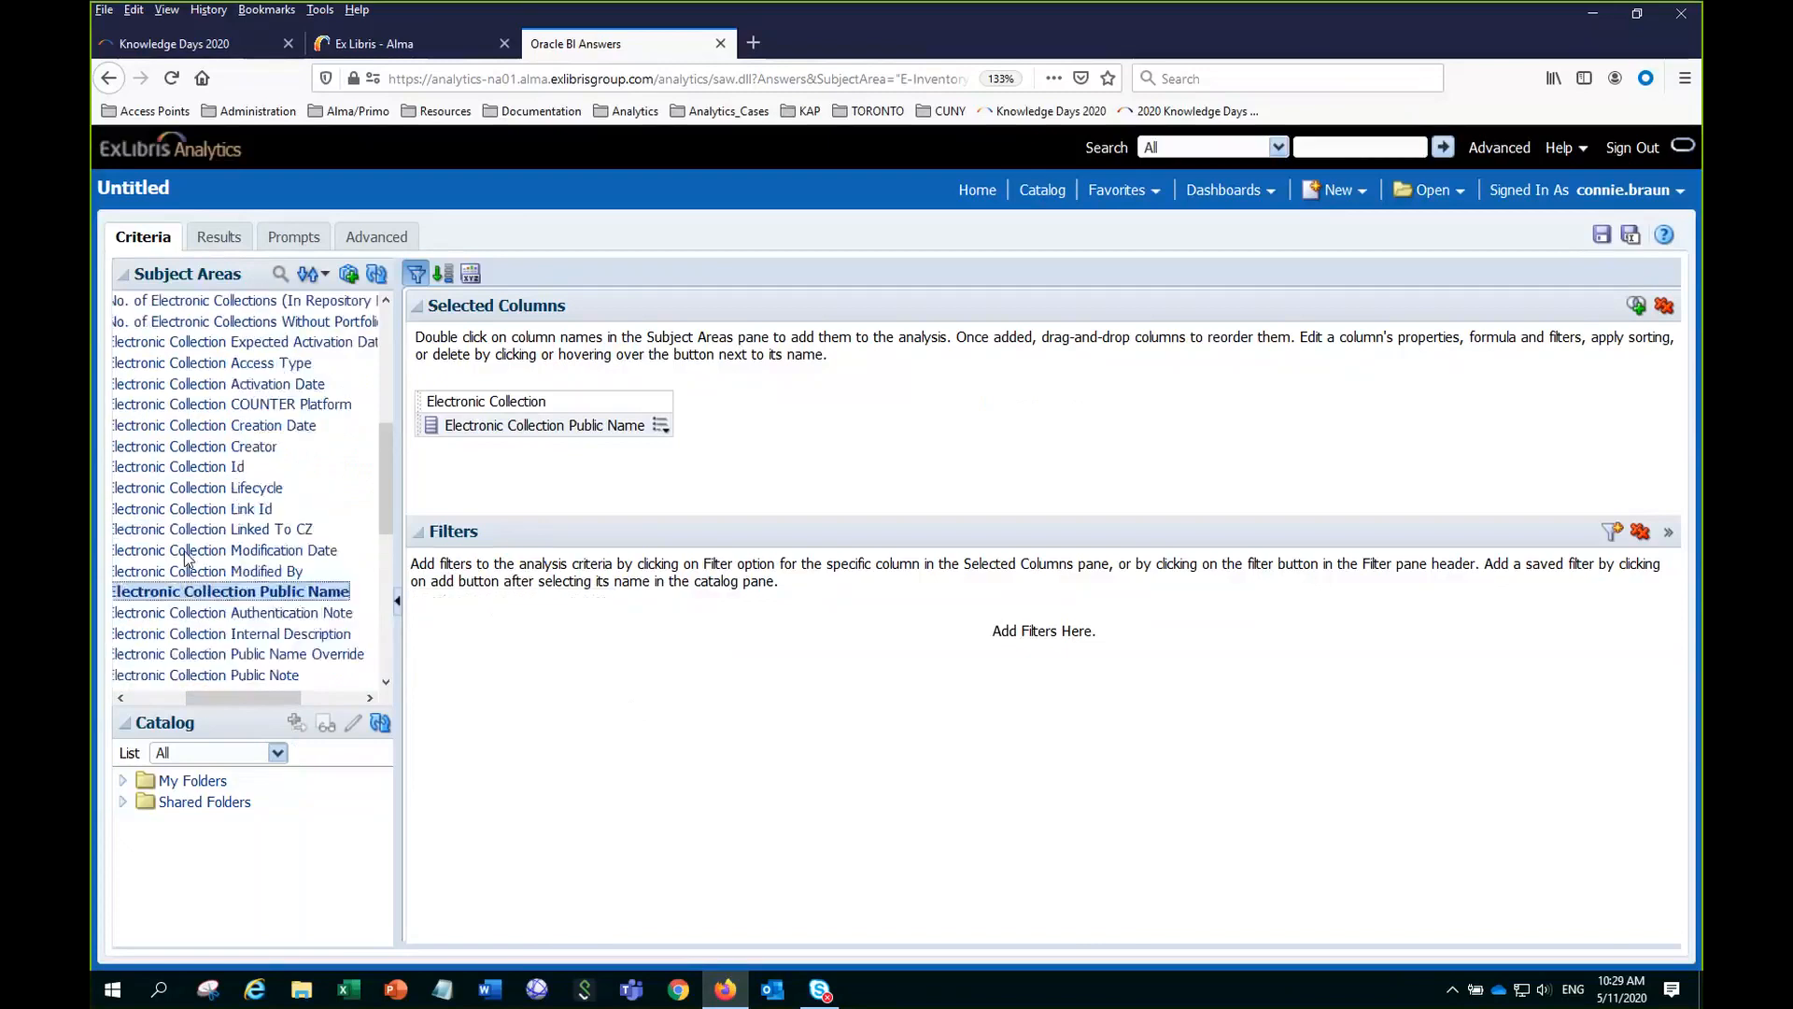
pyautogui.click(201, 467)
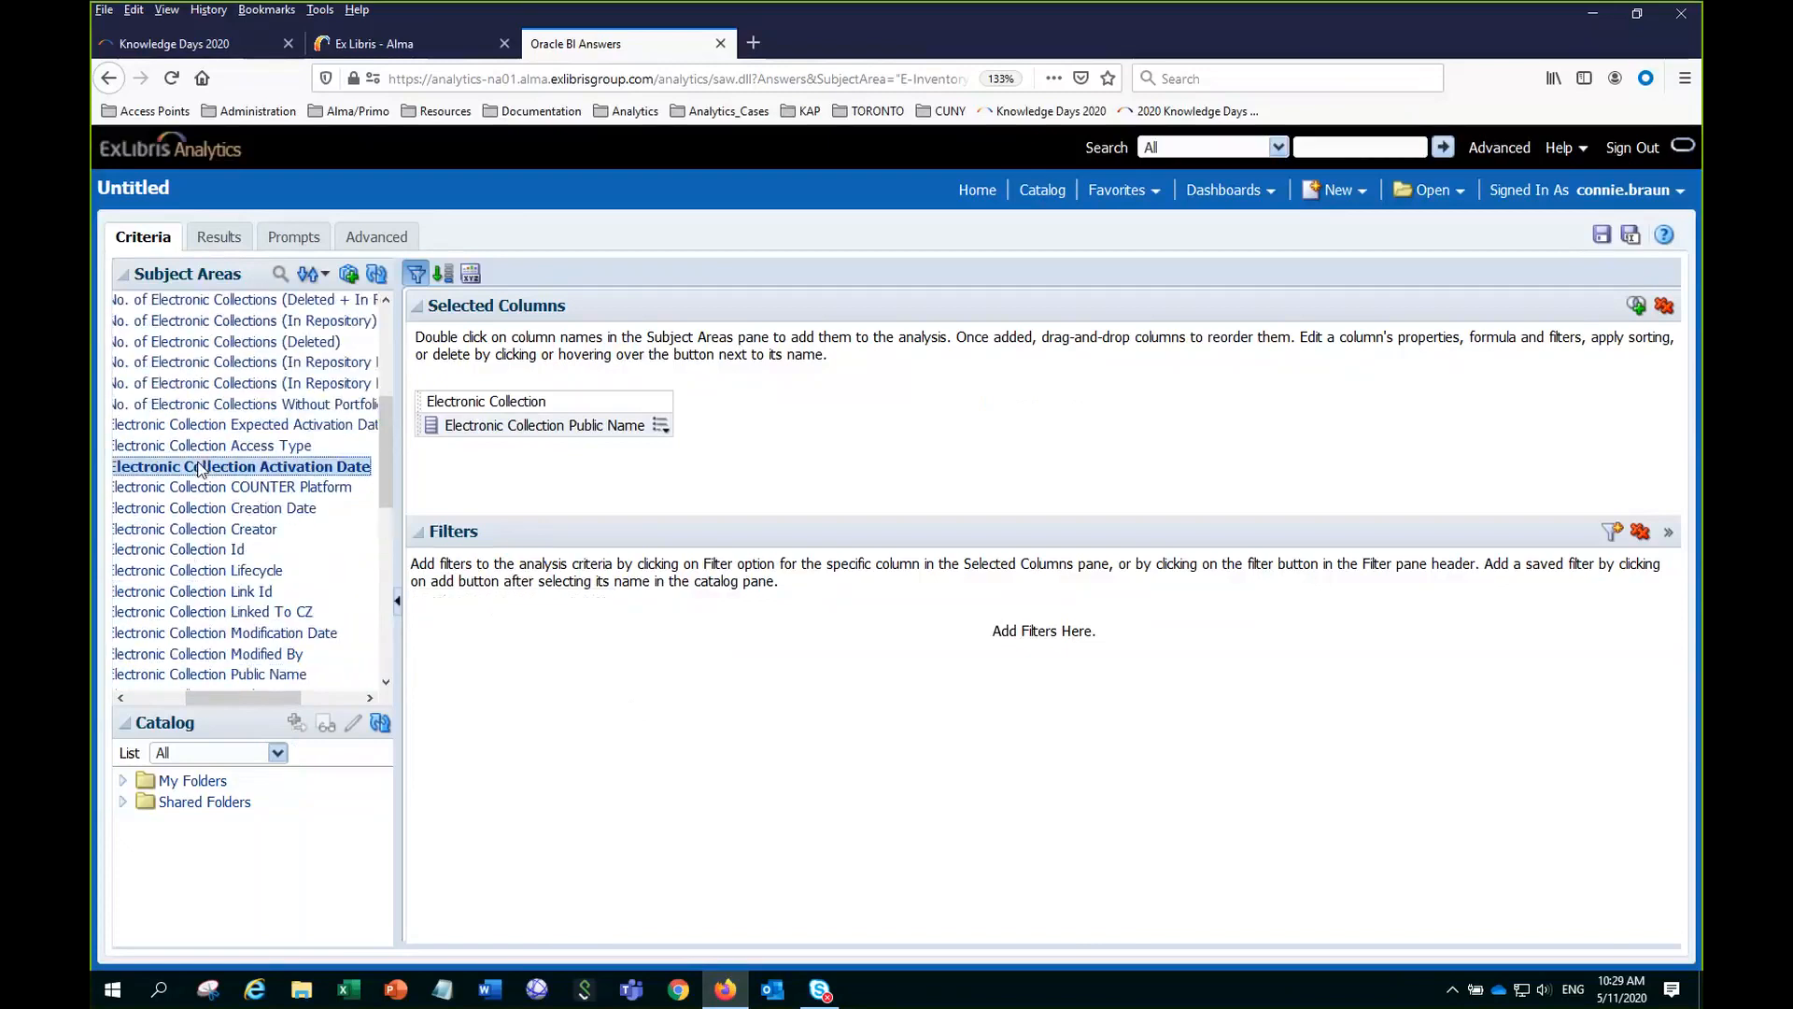
pyautogui.doubleClick(201, 467)
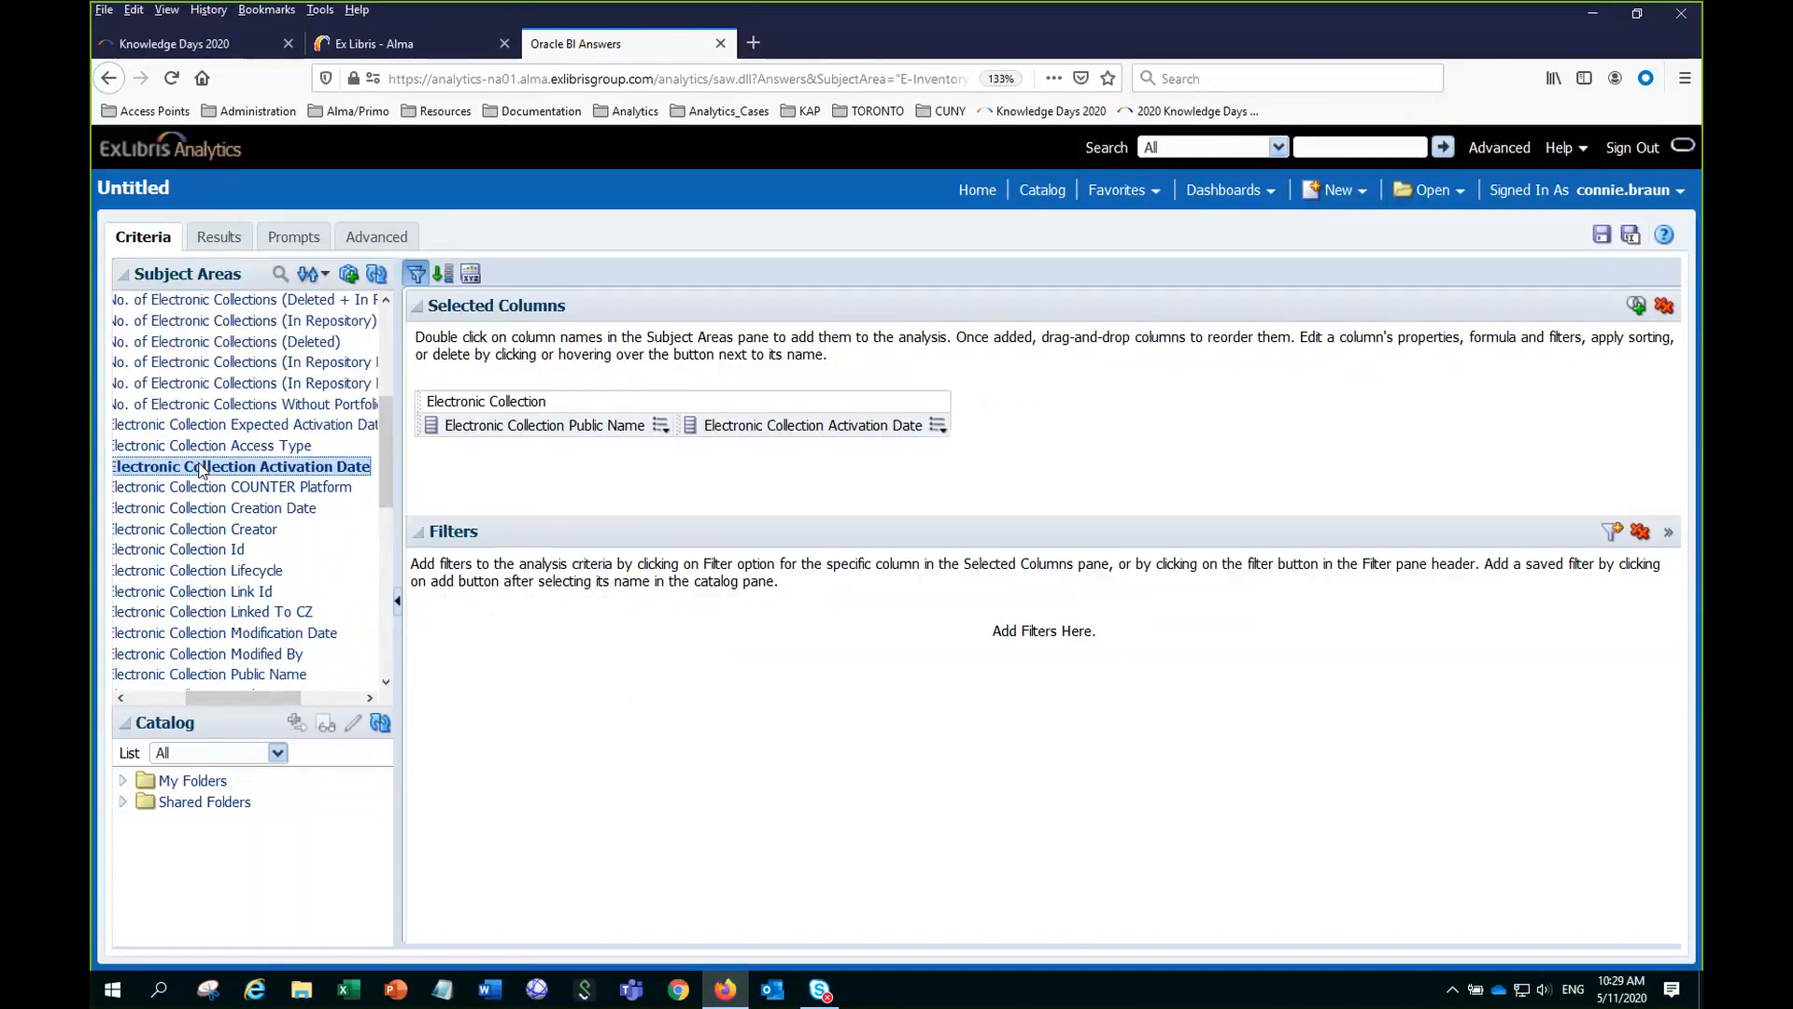
pyautogui.moveTo(258, 698); pyautogui.dragTo(165, 702)
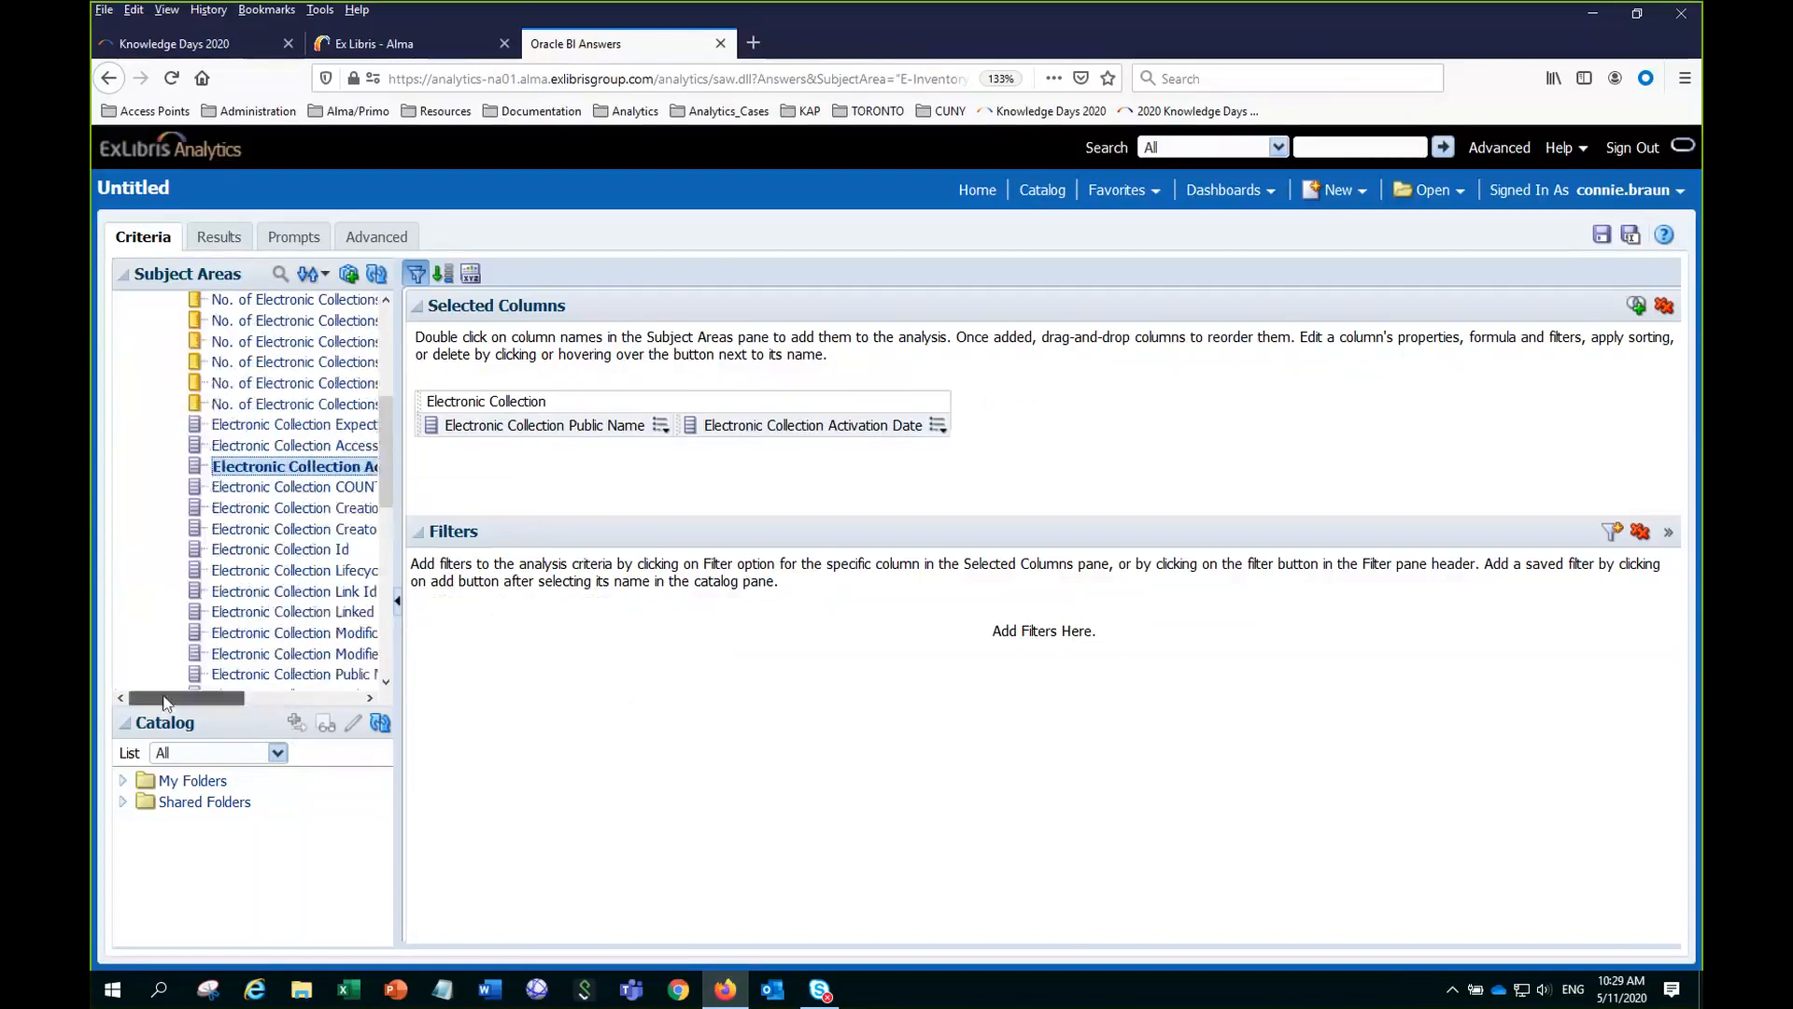
pyautogui.scroll(5, 169, 537)
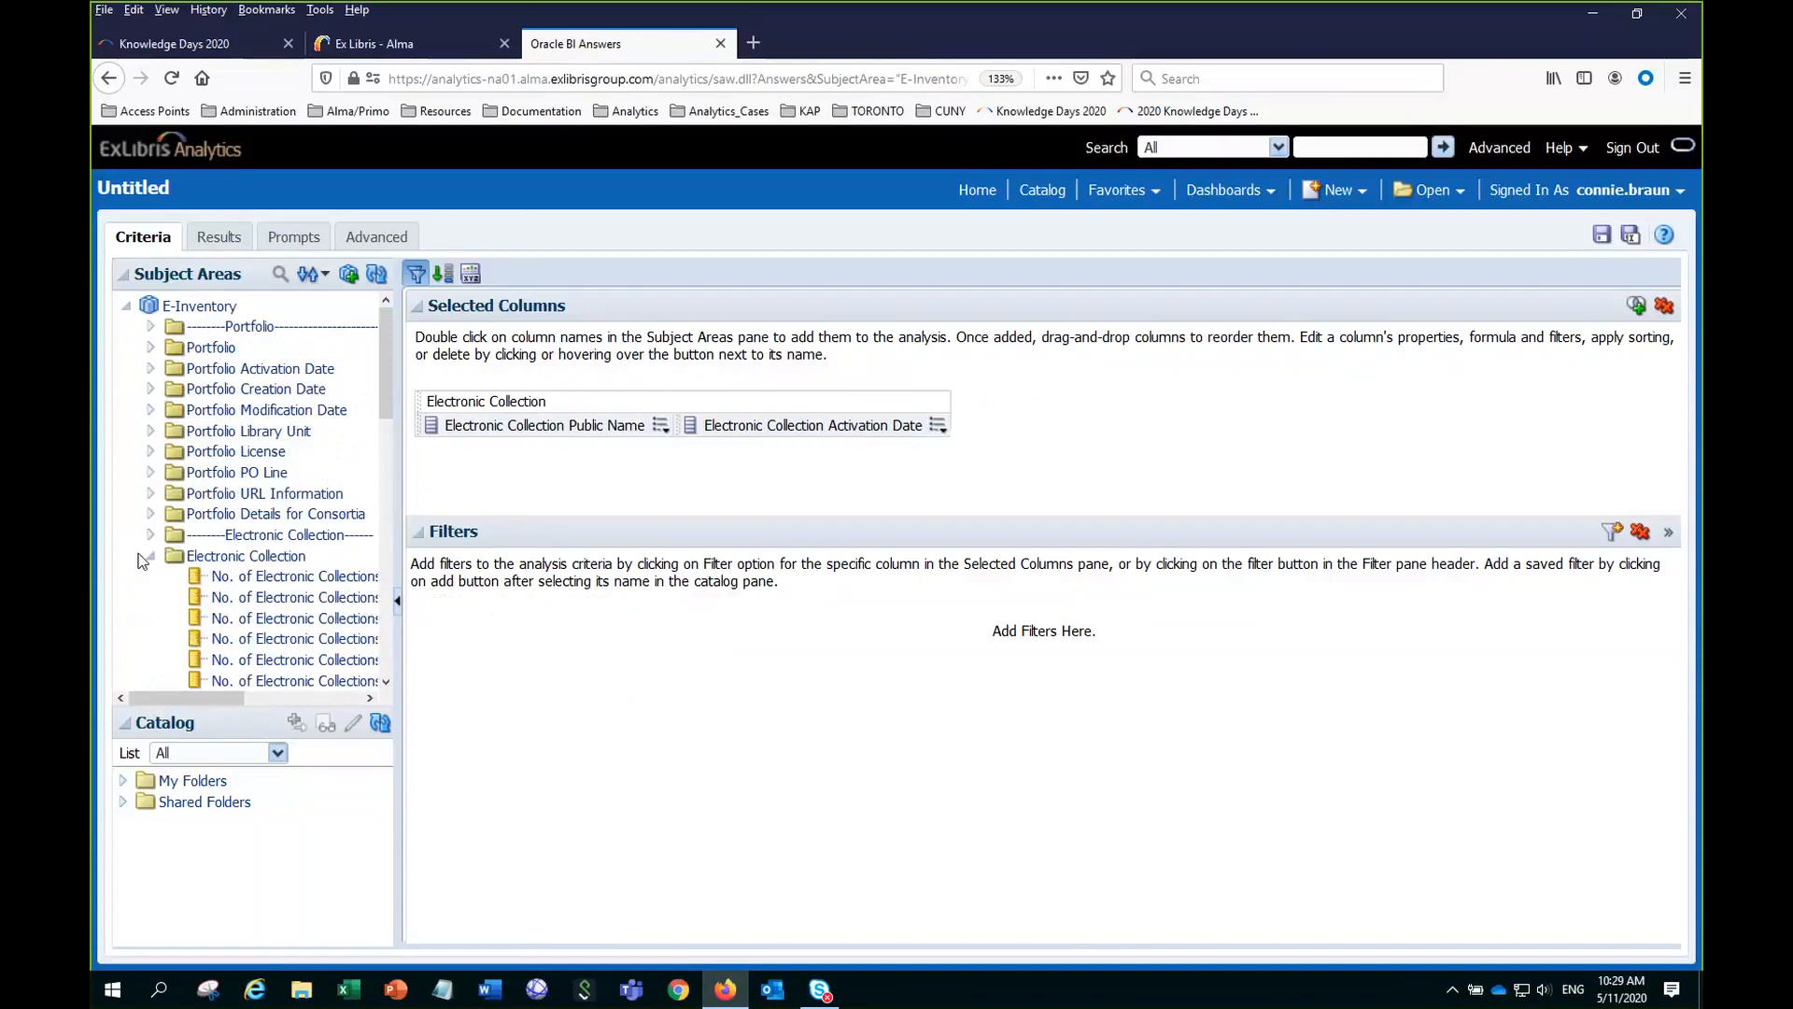
pyautogui.click(149, 556)
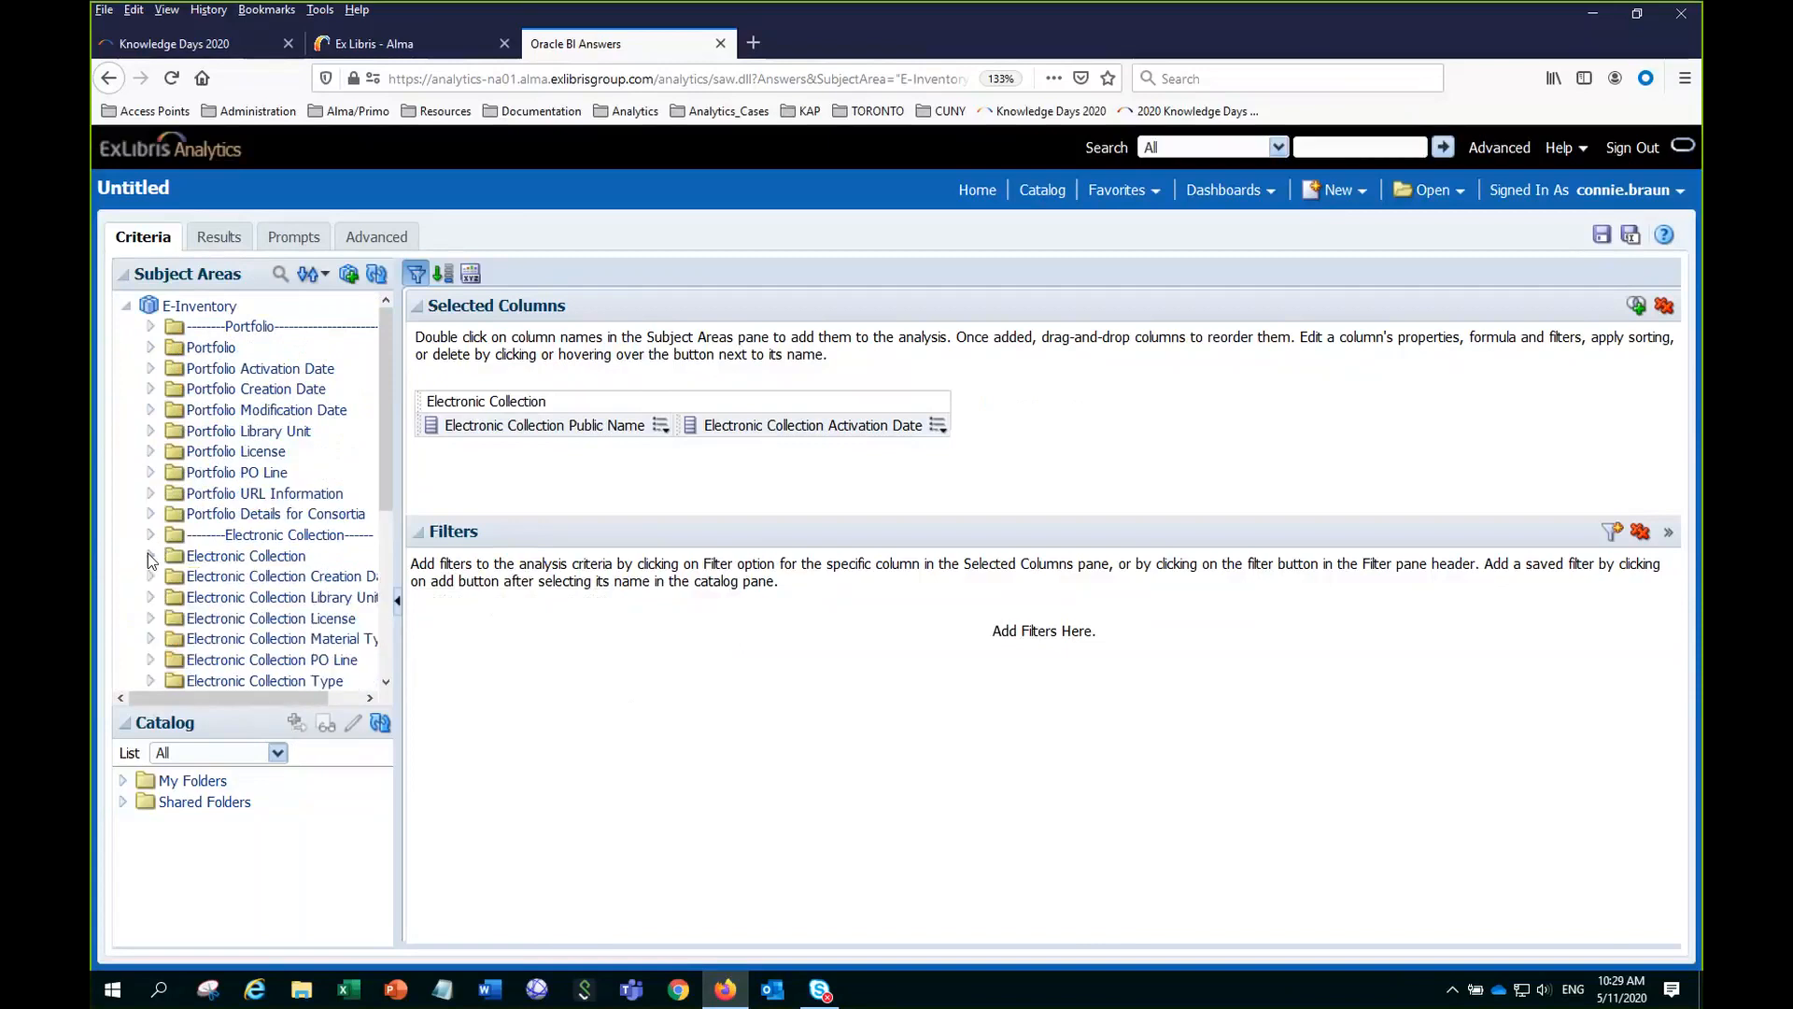
# Add Title (Complete) from the Bibliographic Details folder to the selected columns.
pyautogui.scroll(-3, 191, 603)
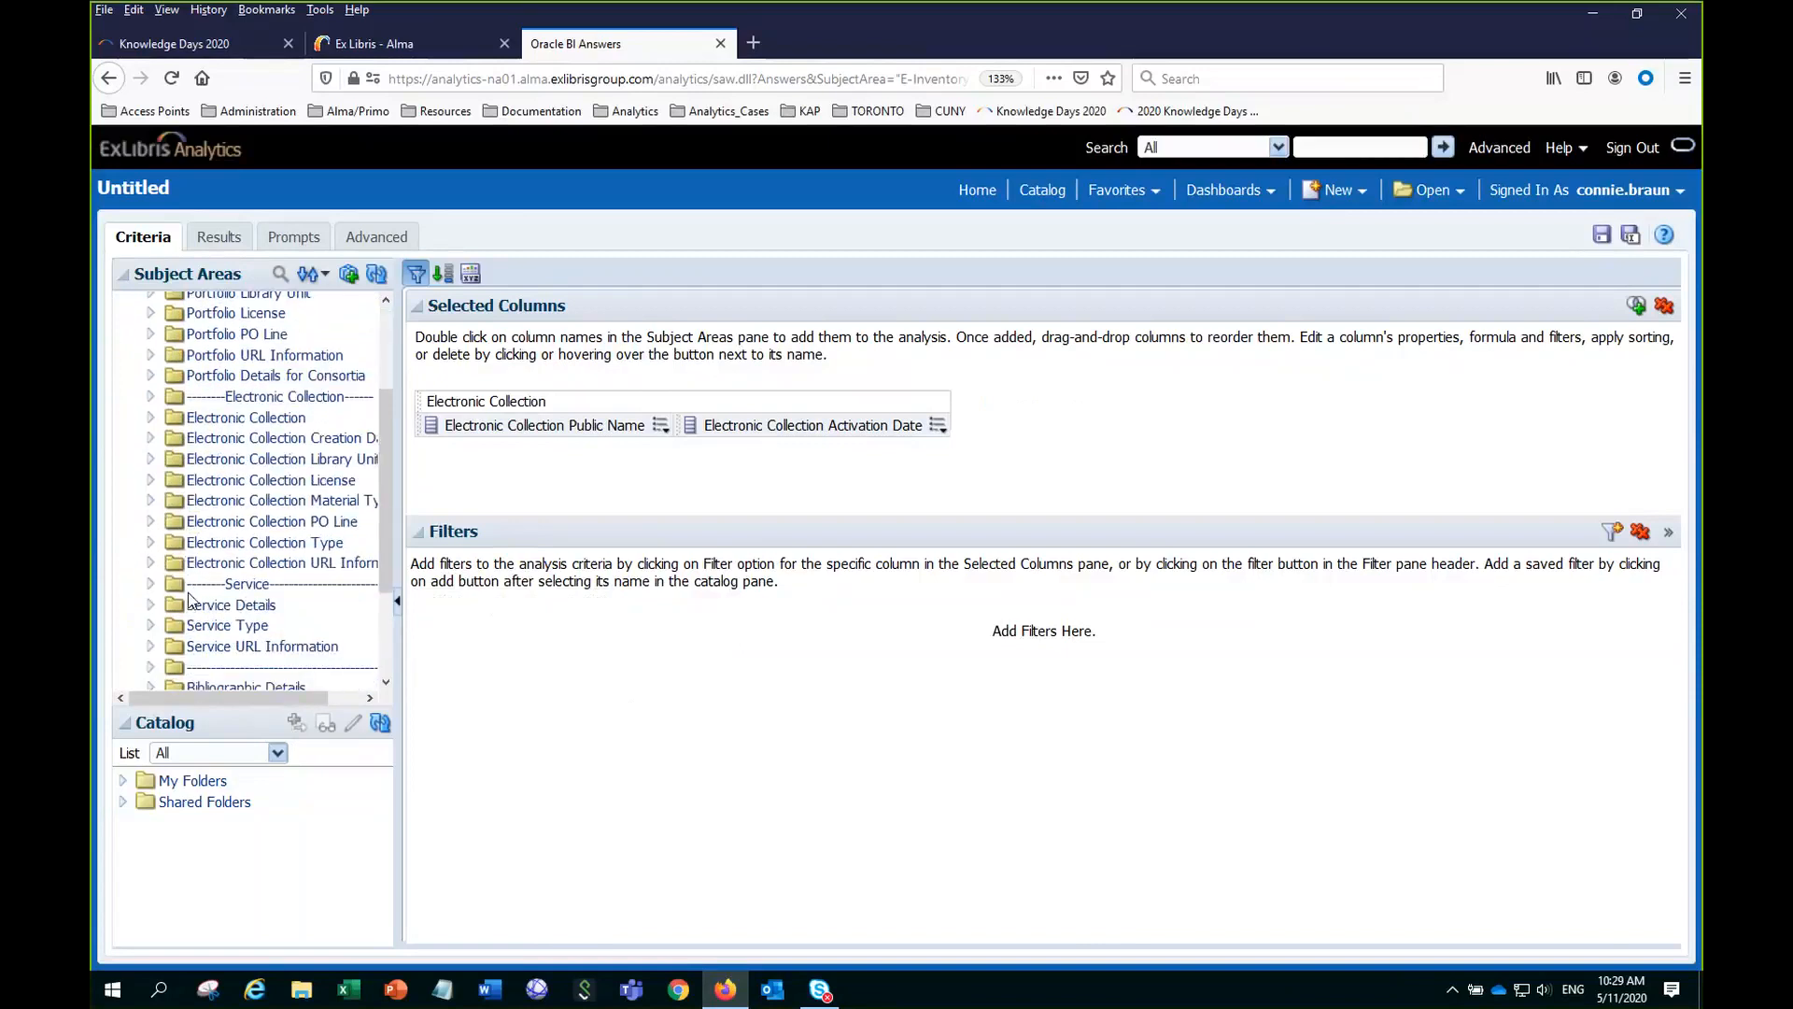
pyautogui.scroll(-3, 187, 597)
pyautogui.click(150, 552)
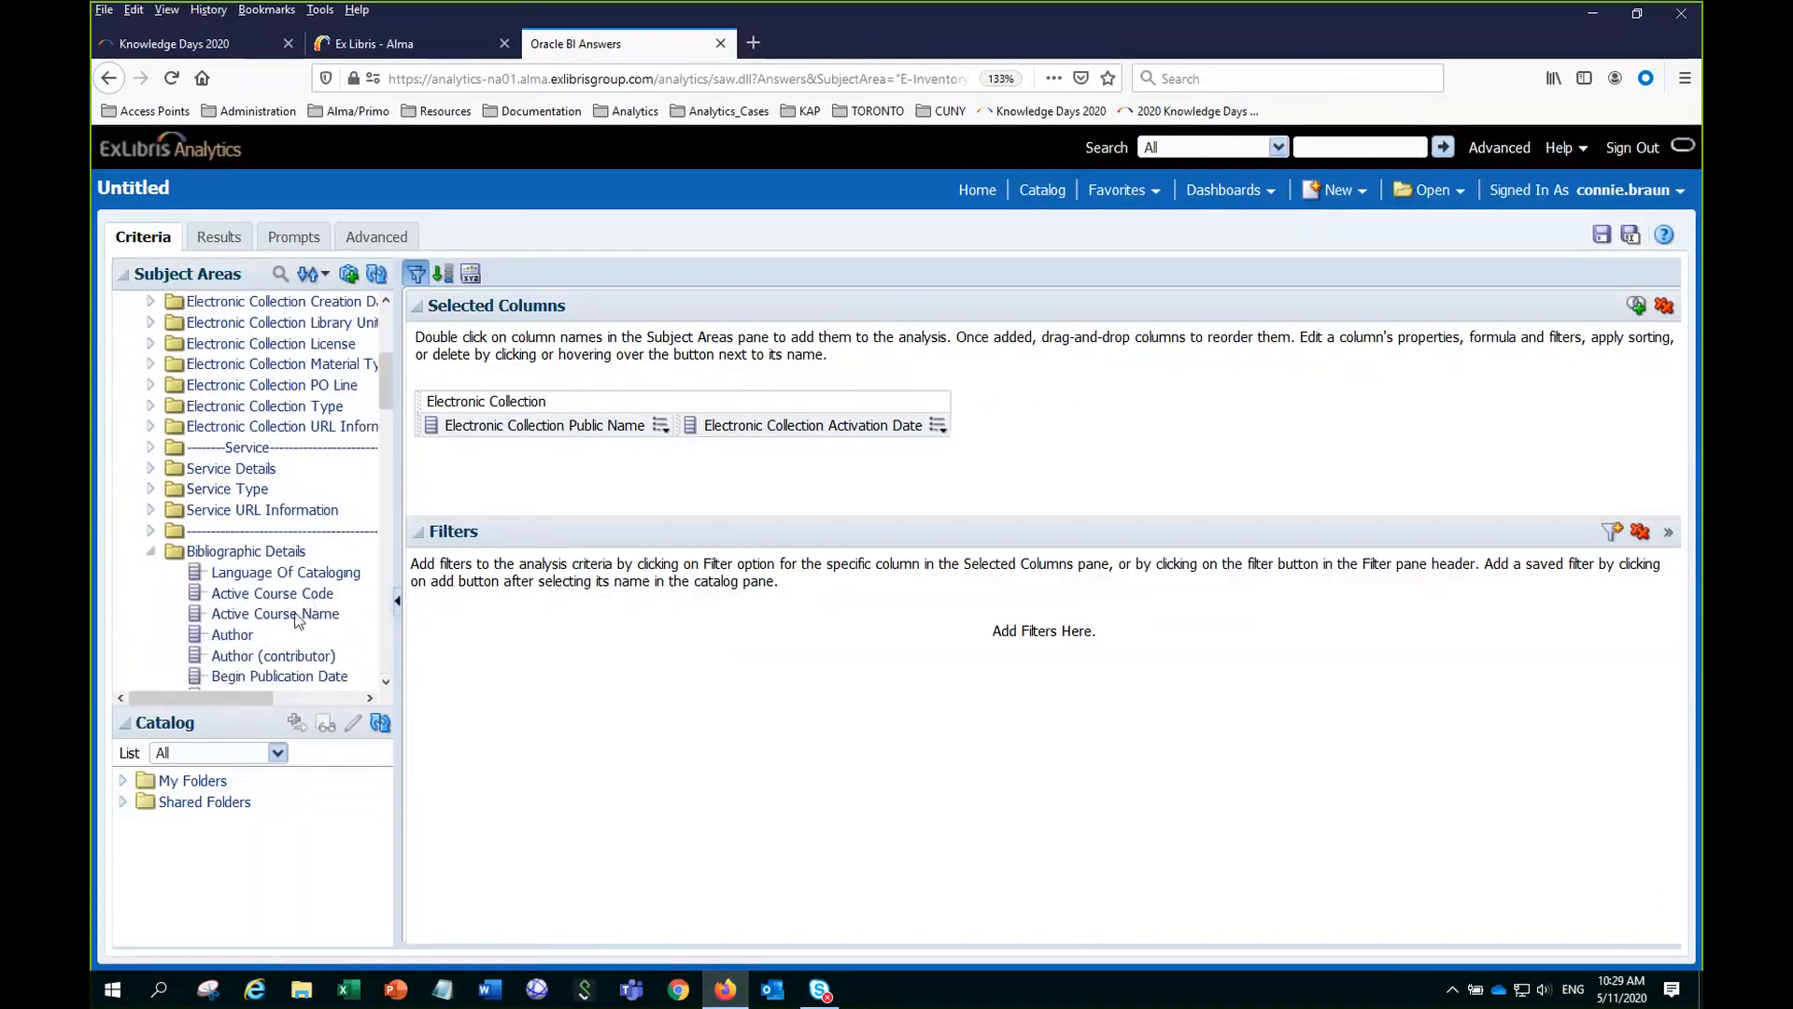
pyautogui.scroll(-5, 303, 605)
pyautogui.scroll(-10, 301, 607)
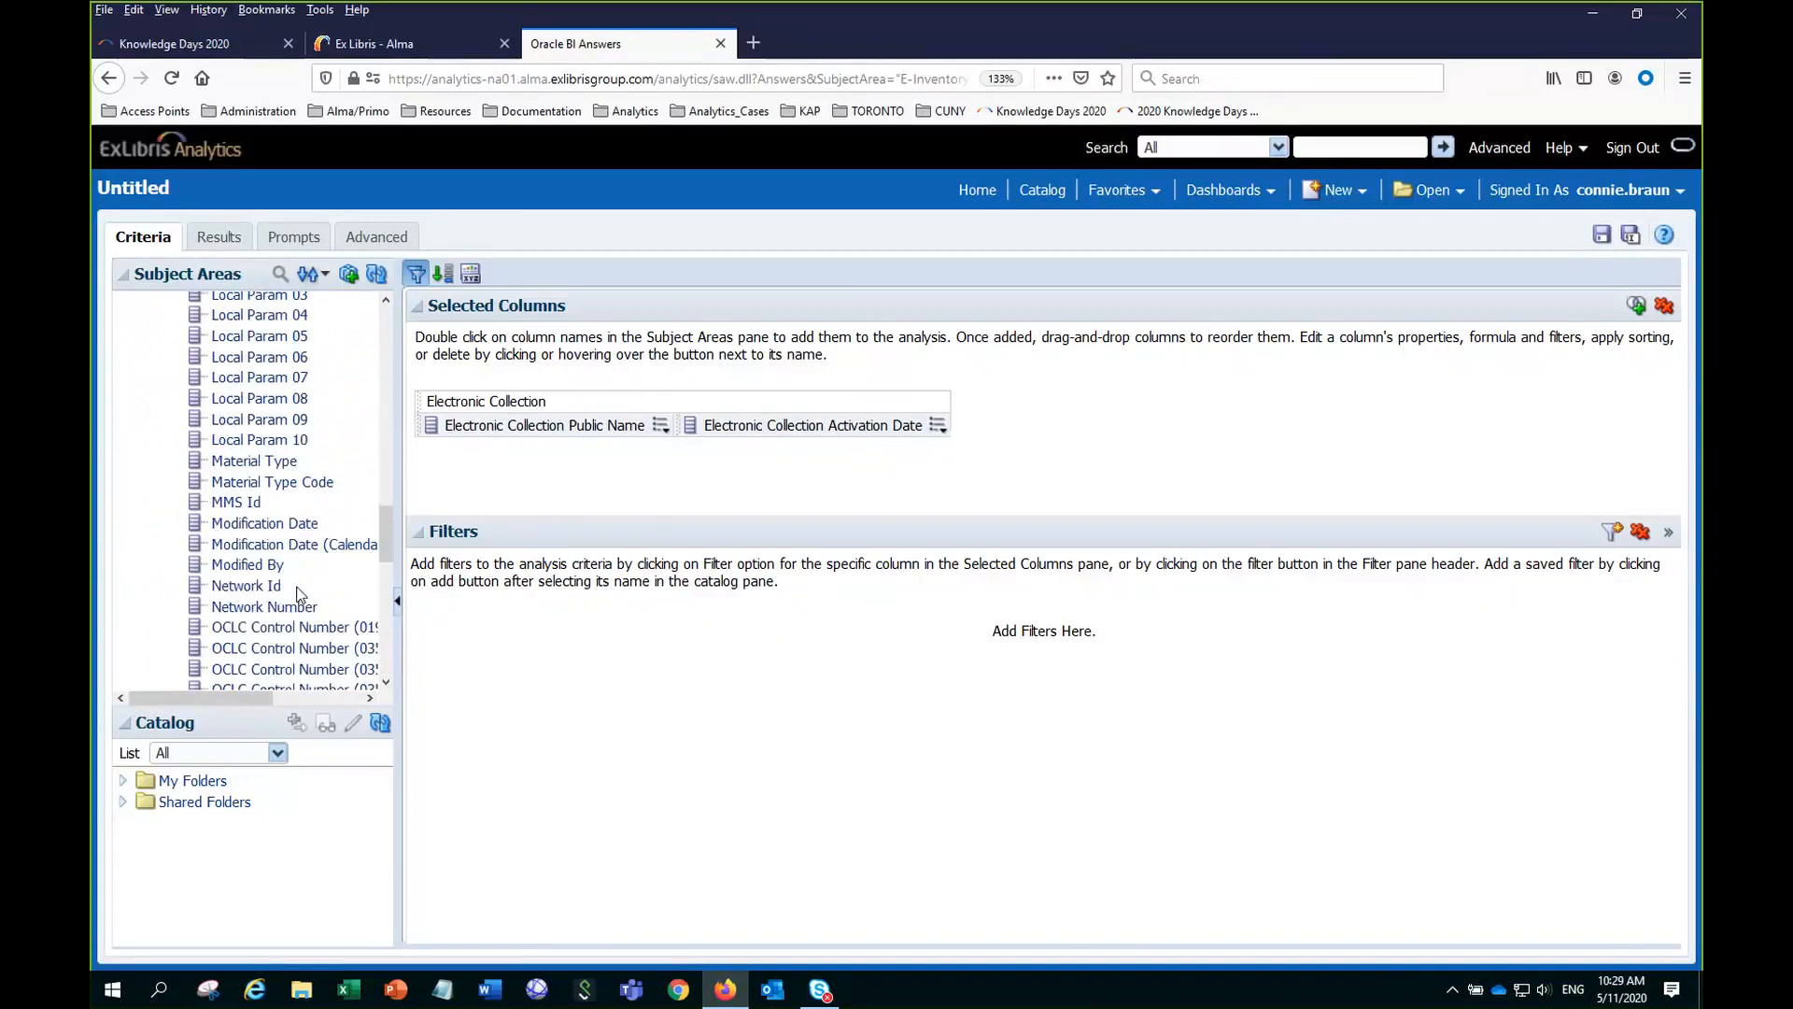
pyautogui.scroll(-5, 297, 594)
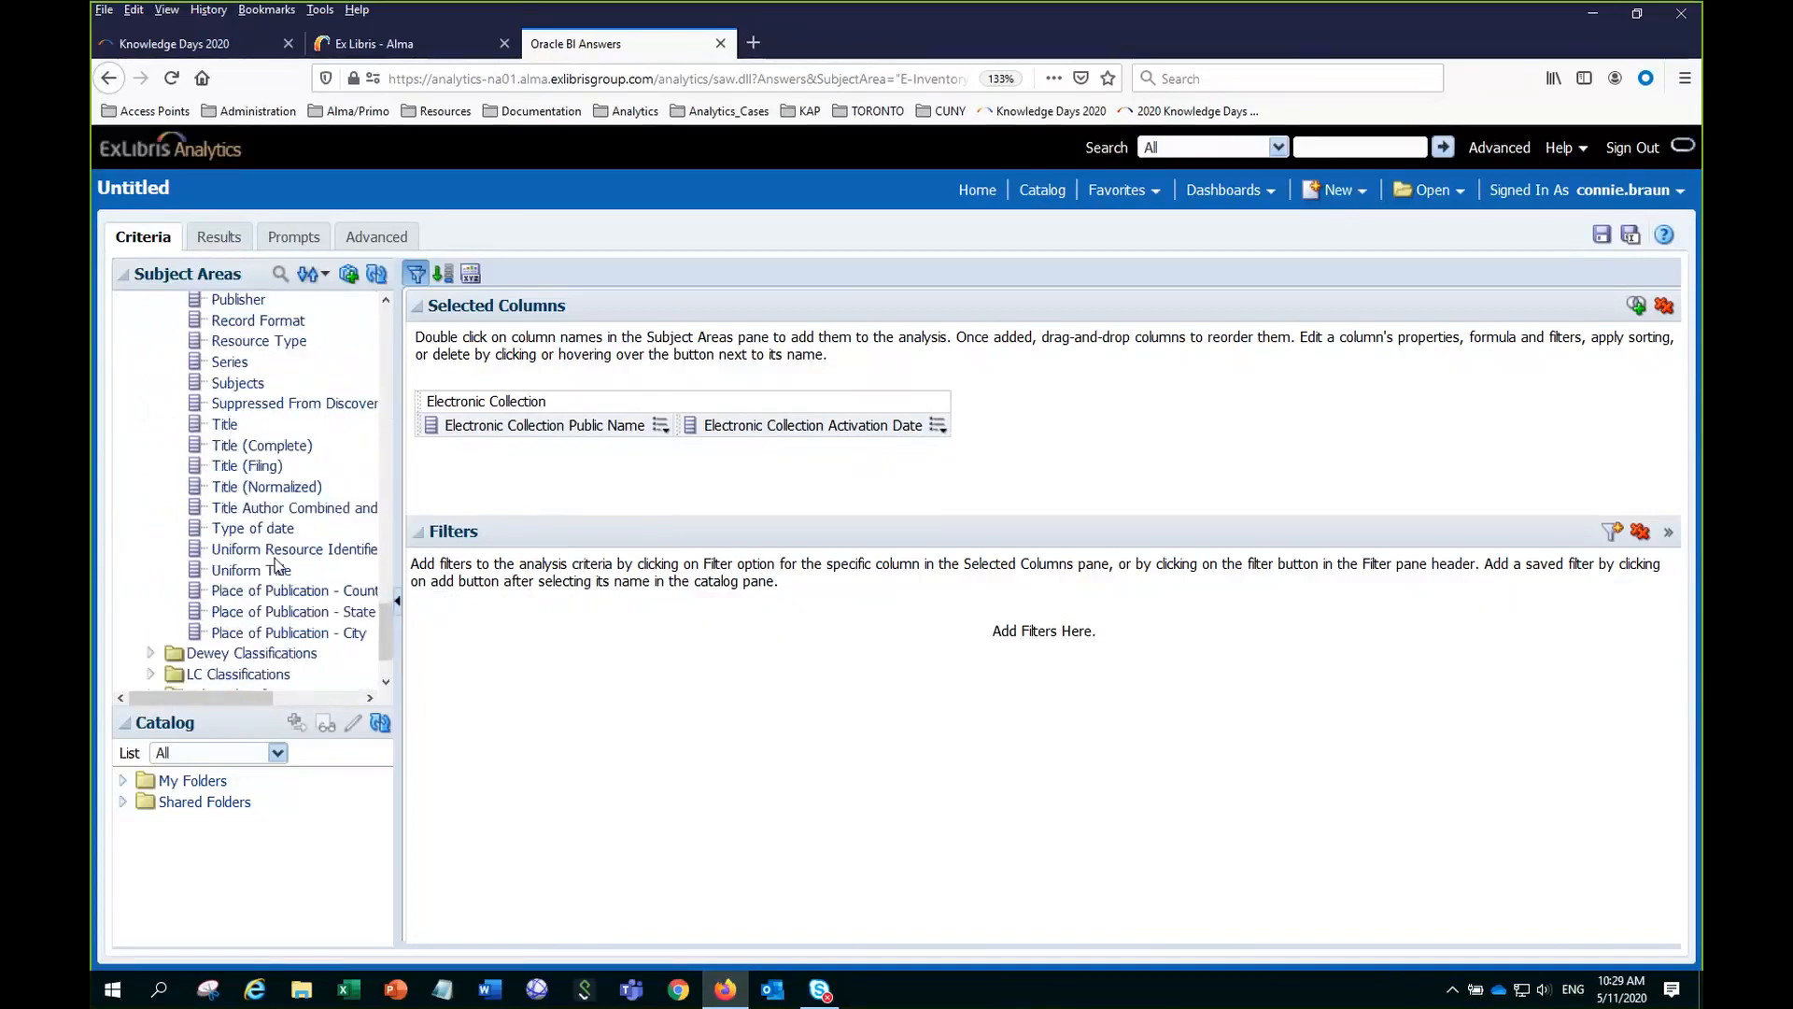
pyautogui.click(265, 448)
pyautogui.doubleClick(266, 448)
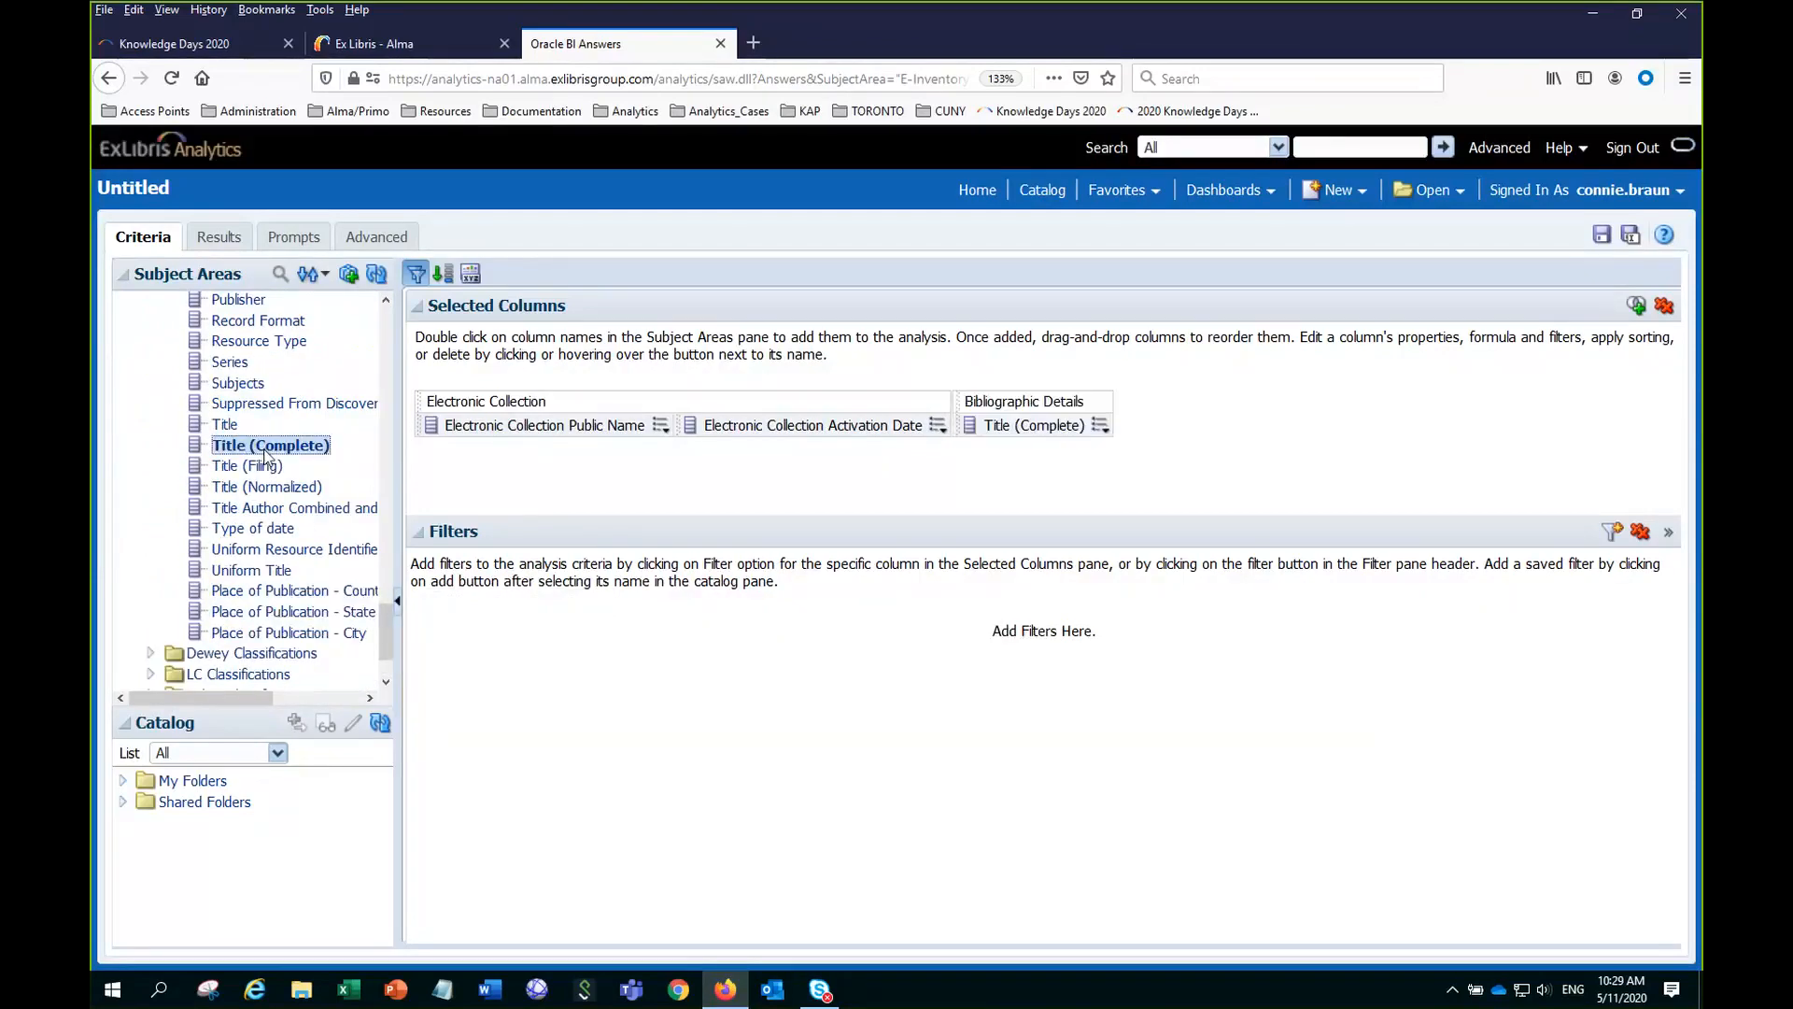
pyautogui.scroll(5, 262, 447)
pyautogui.scroll(15, 260, 446)
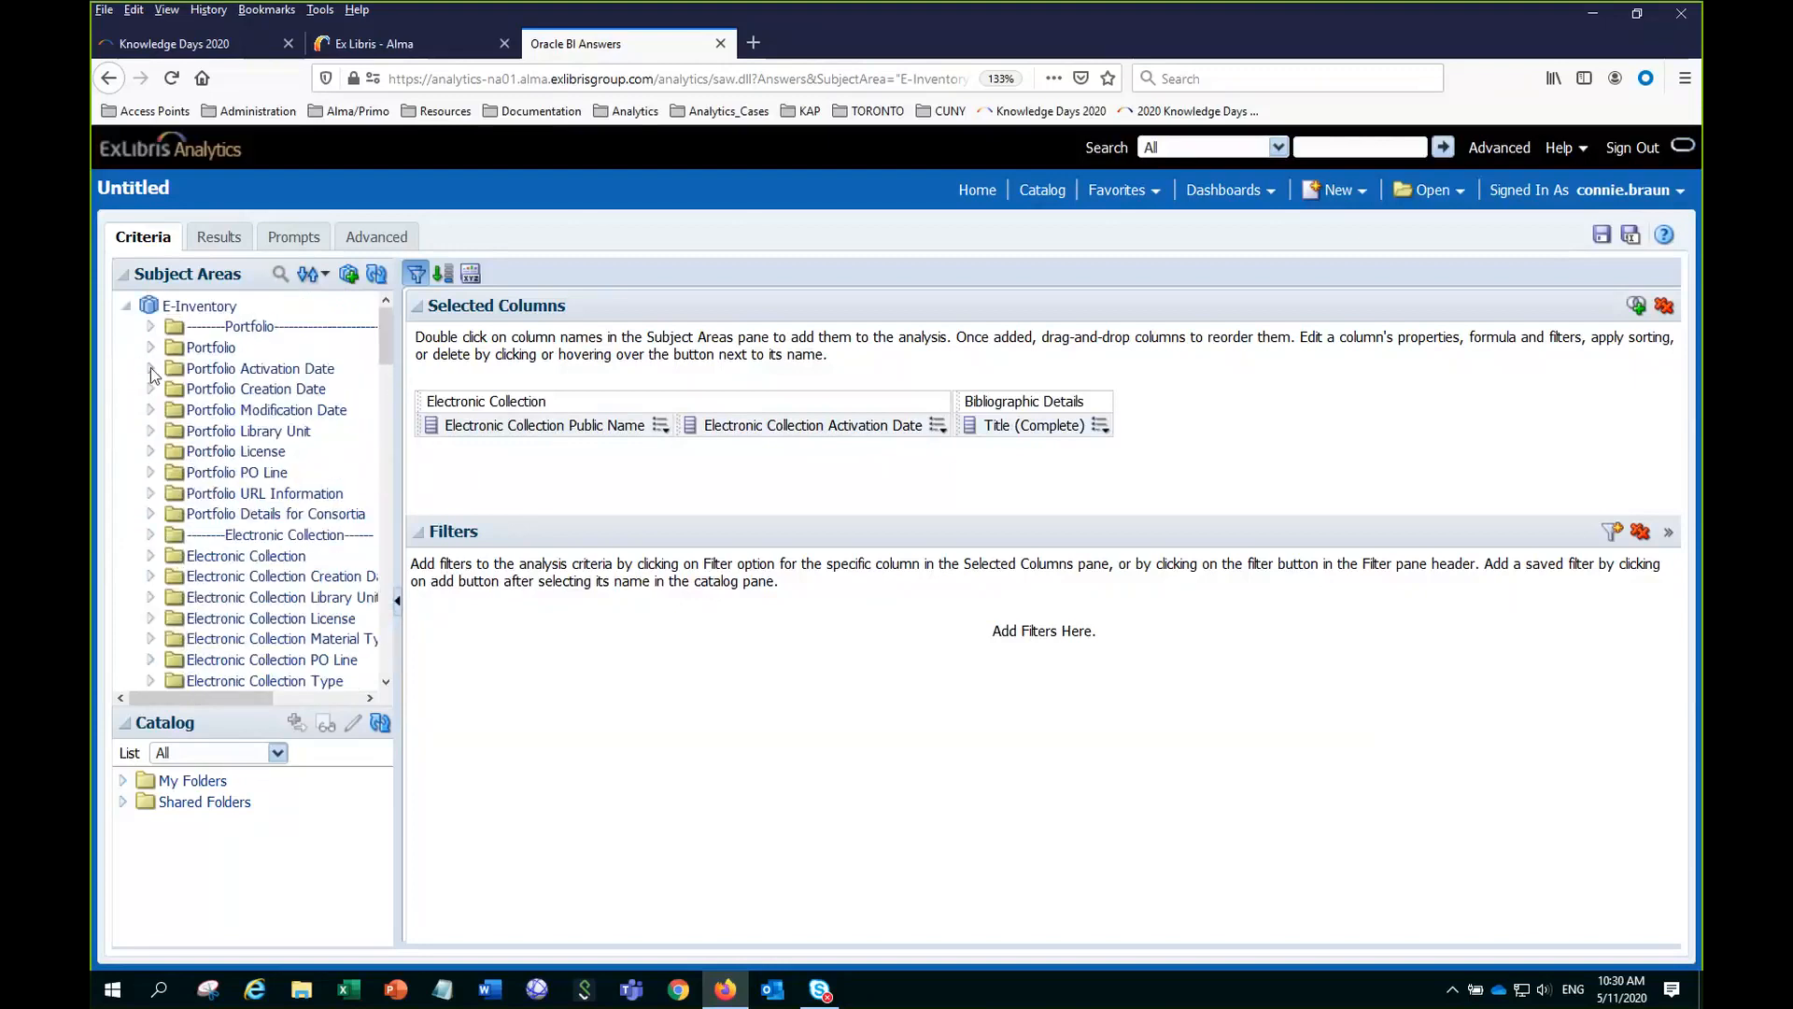
# Add Portfolio Activation Date from its folder to the selected columns and collapse the Portfolio Activation Date folder.
pyautogui.click(150, 369)
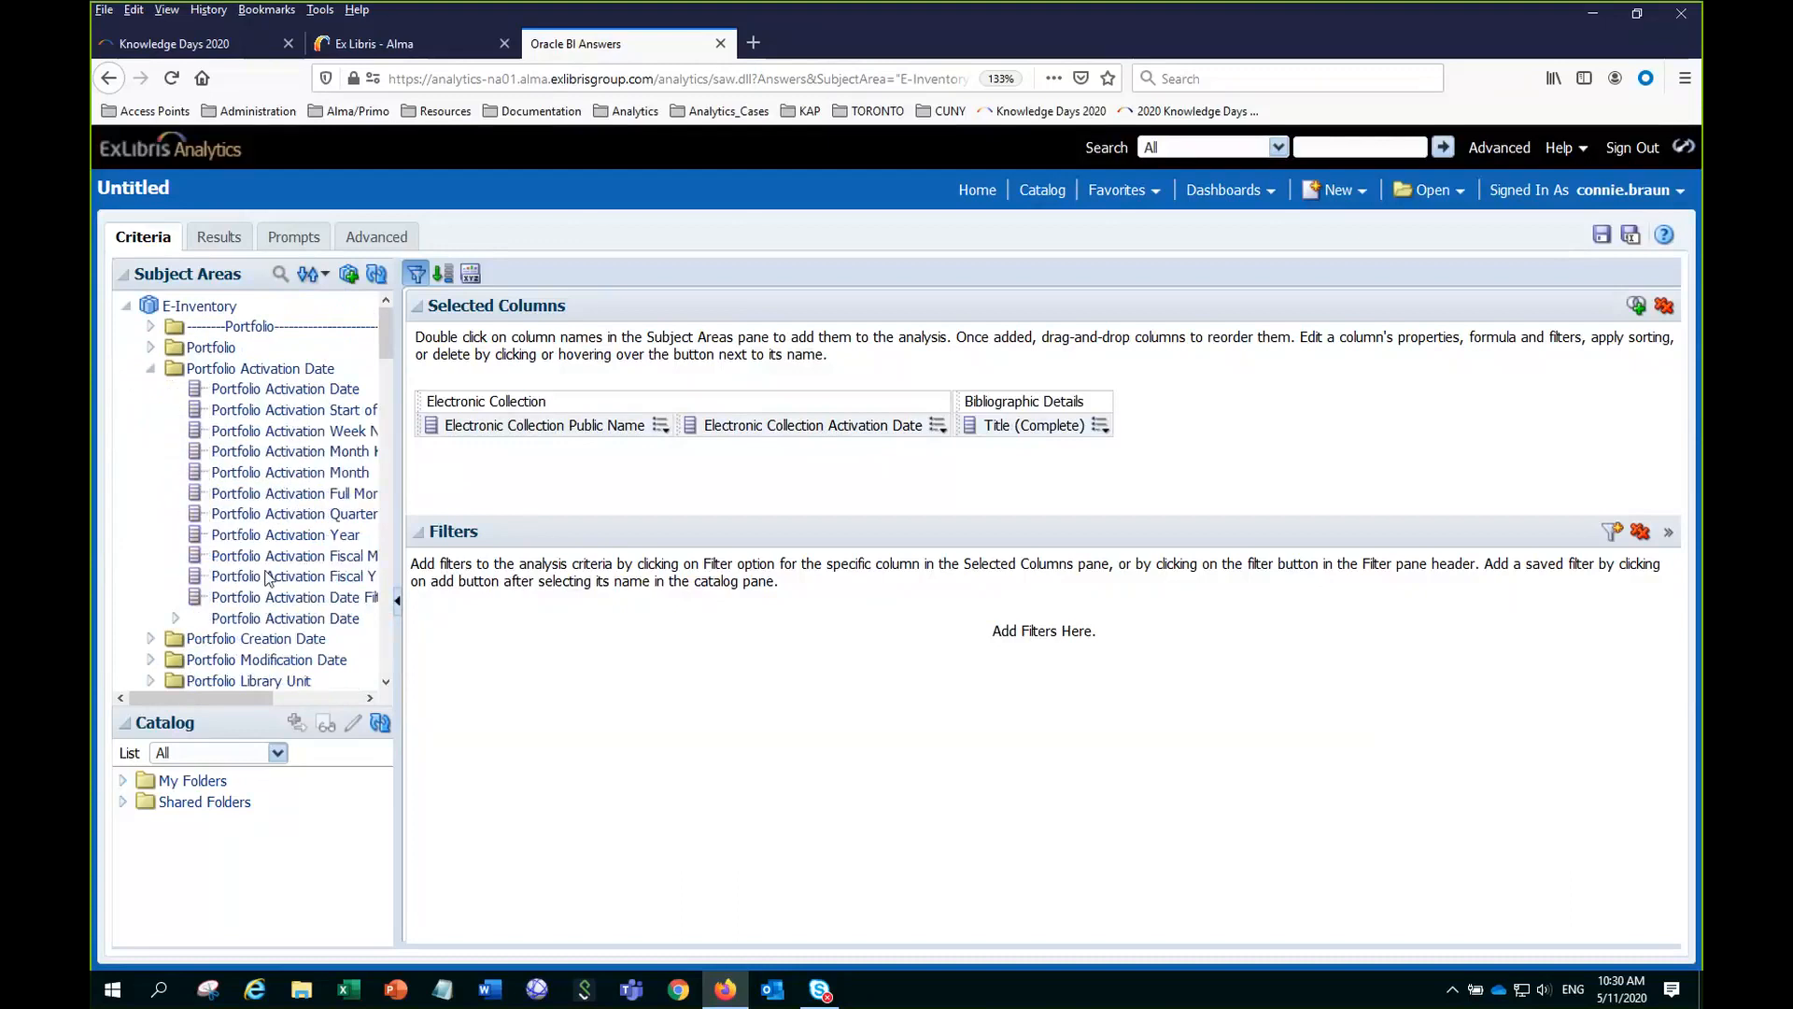
pyautogui.doubleClick(292, 390)
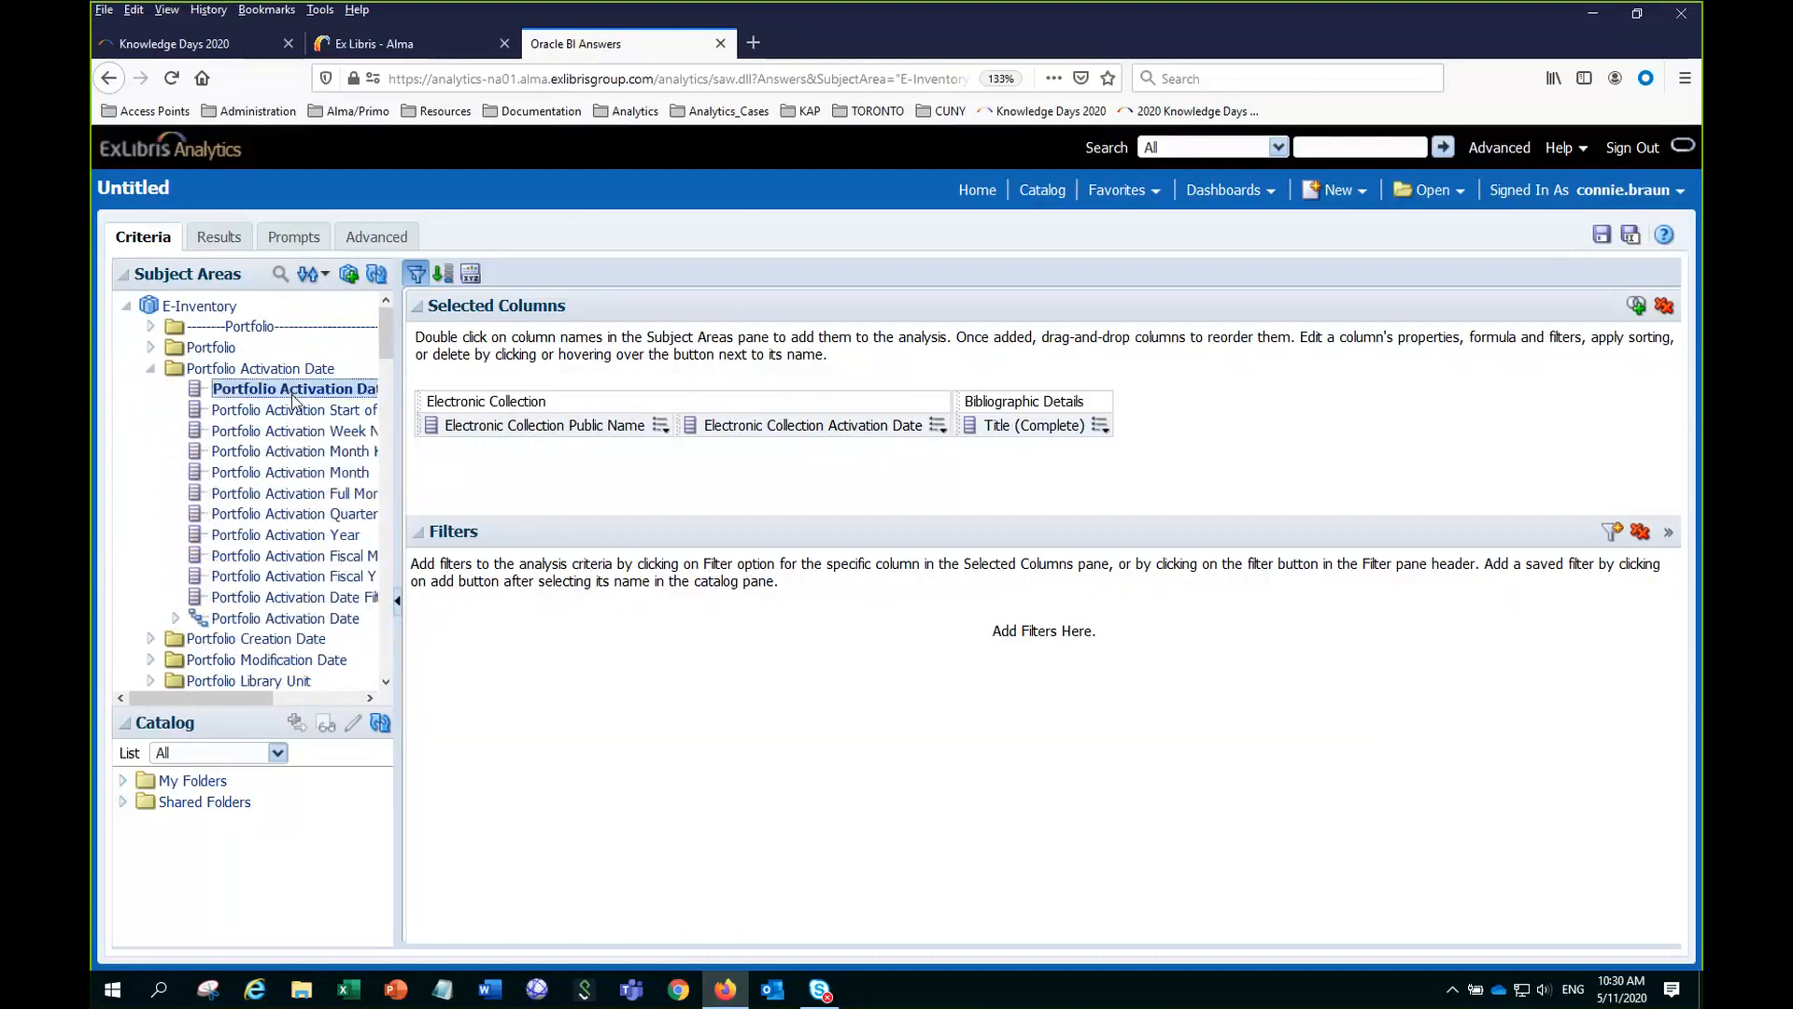
pyautogui.click(152, 371)
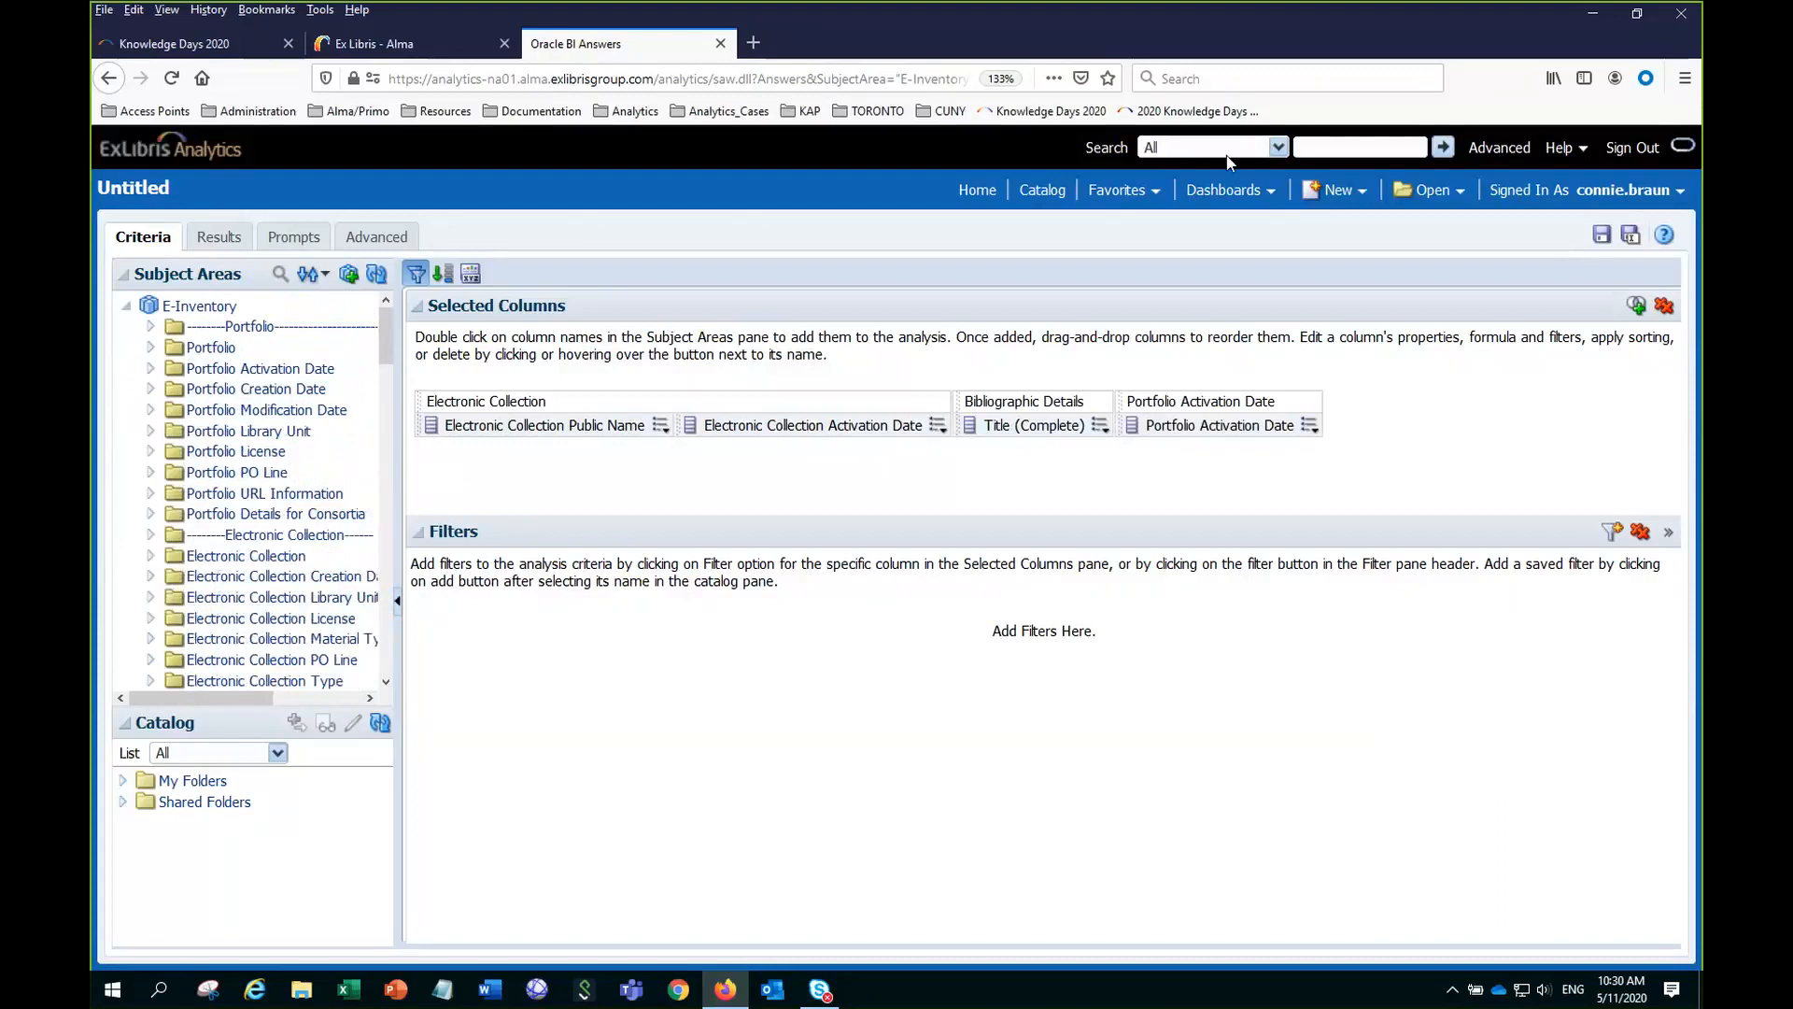
# Save the analysis as "2. Electronic Resources Activated in the Past 30 Days" in the Acquisitions folder, overwriting the existing analysis.
pyautogui.click(1601, 235)
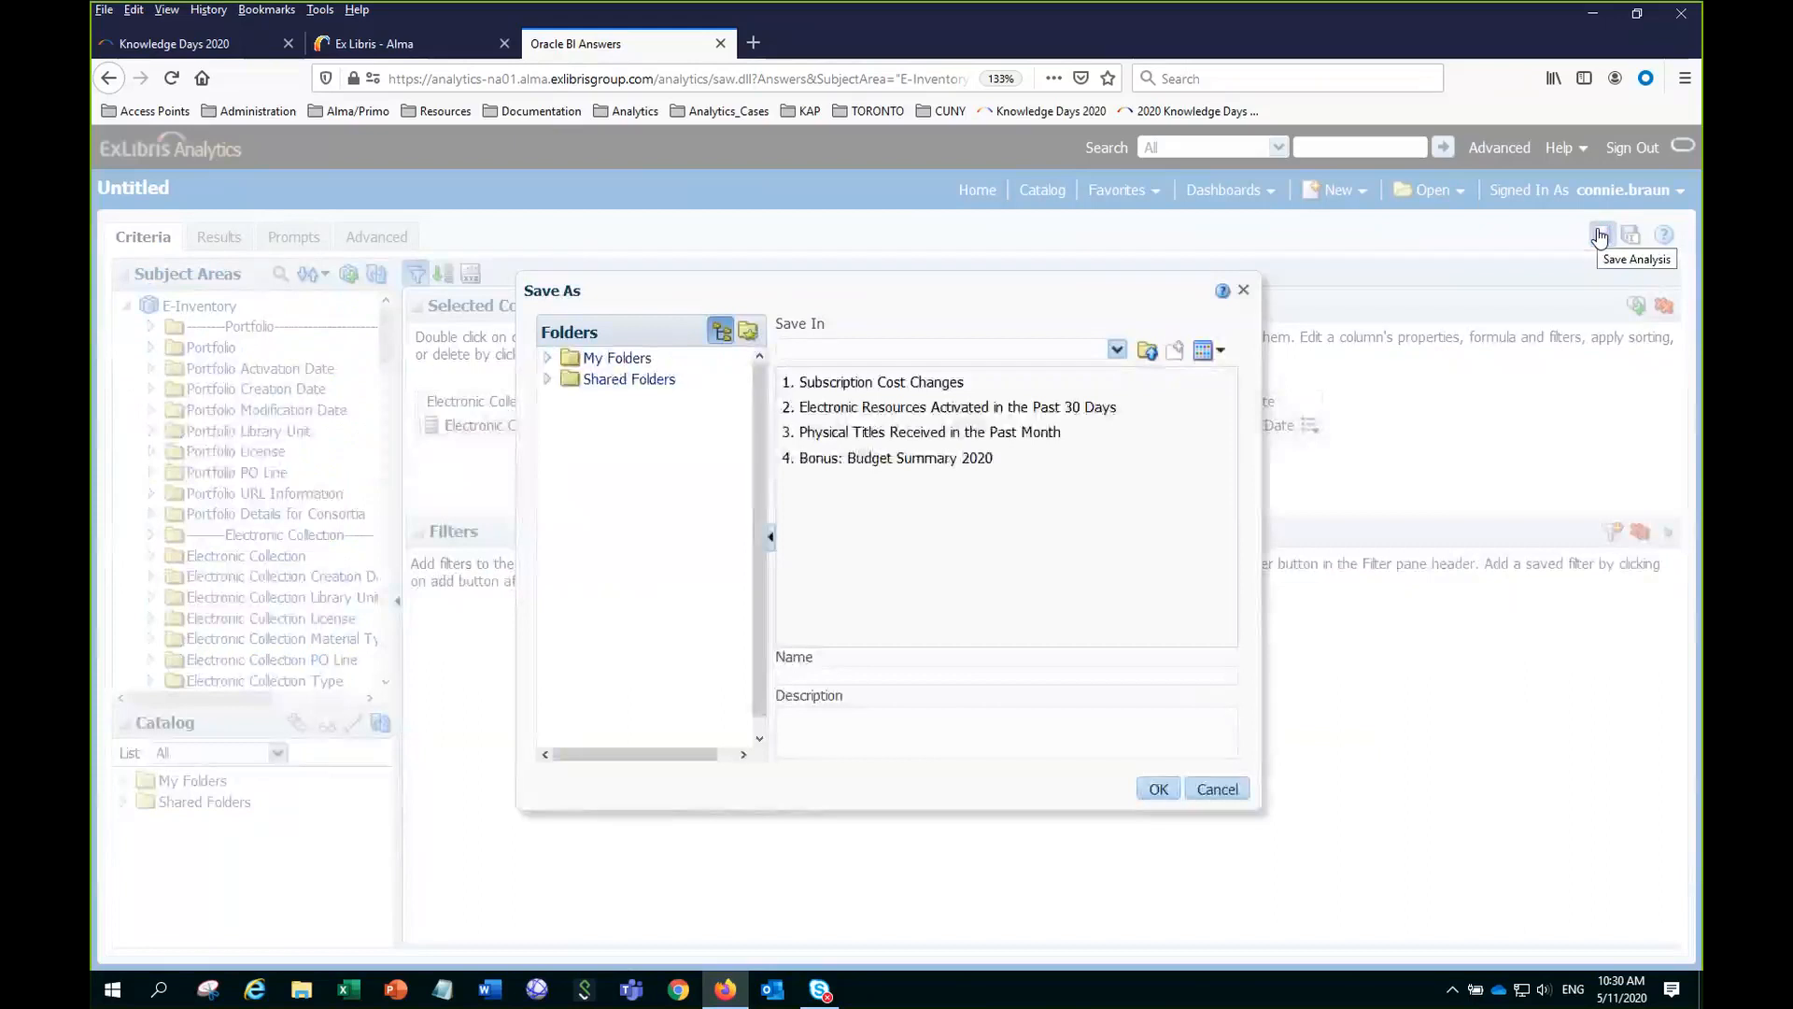
pyautogui.click(1068, 408)
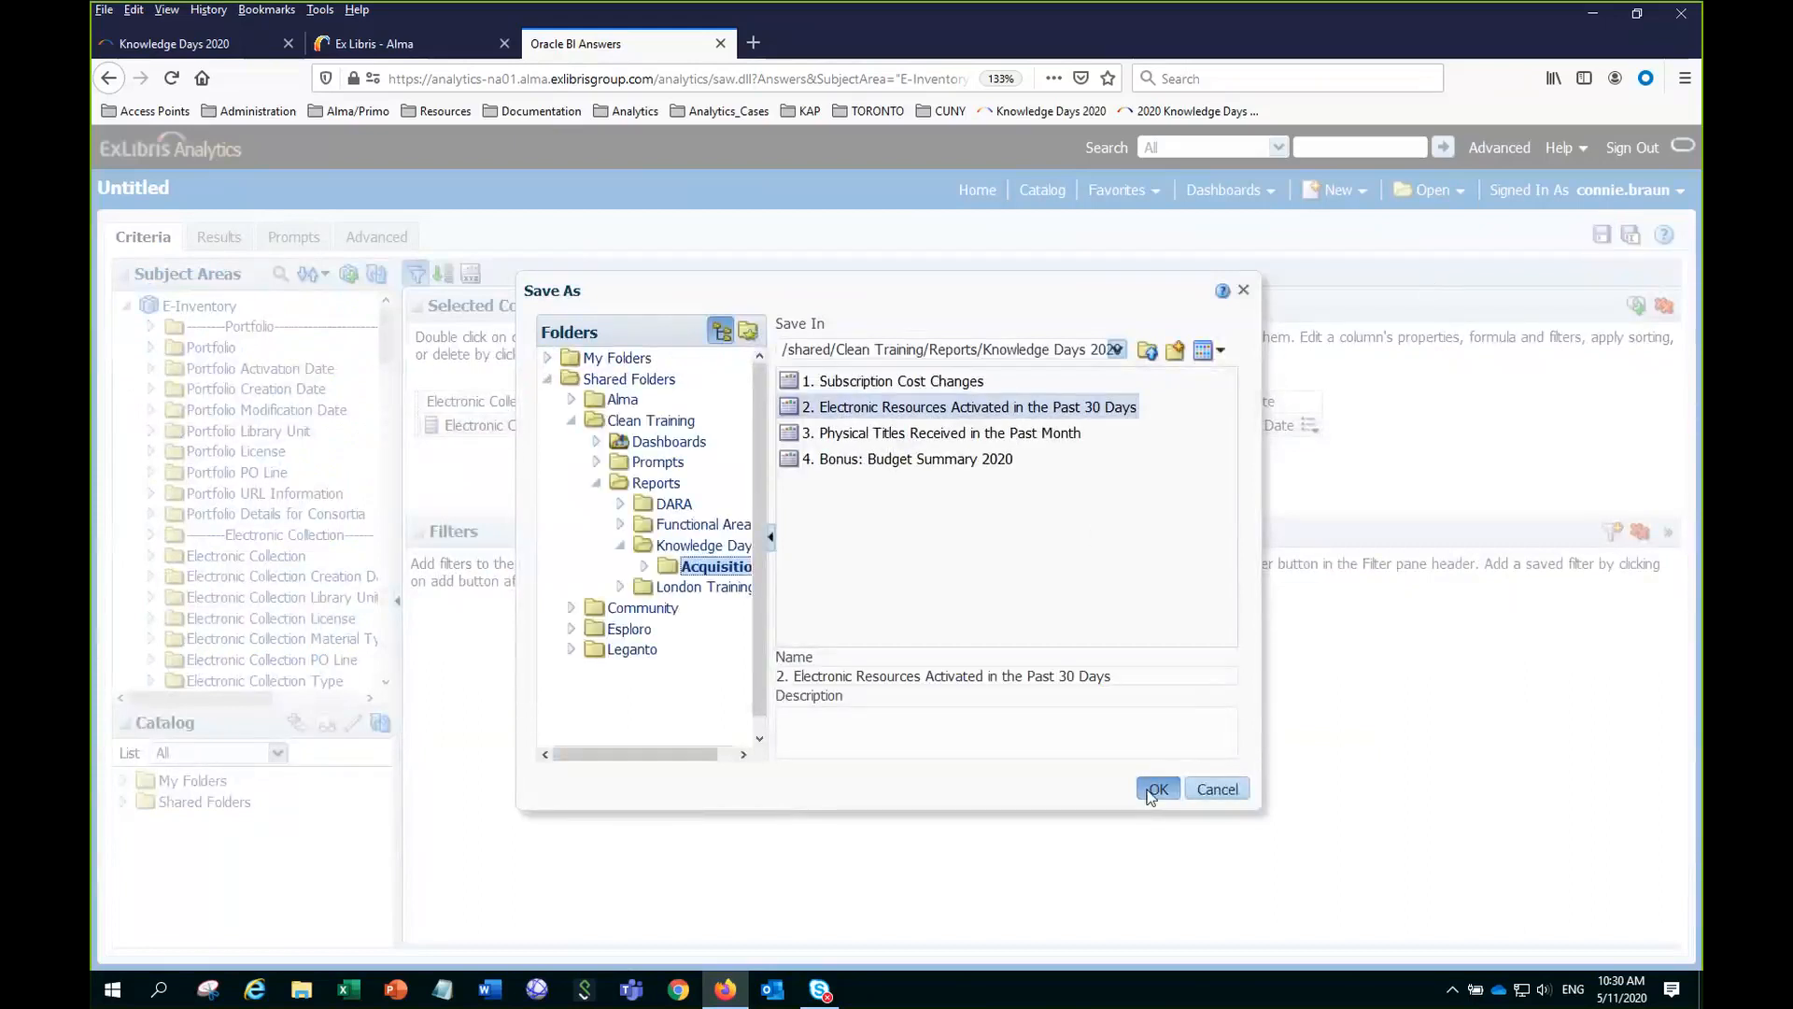
pyautogui.click(1156, 789)
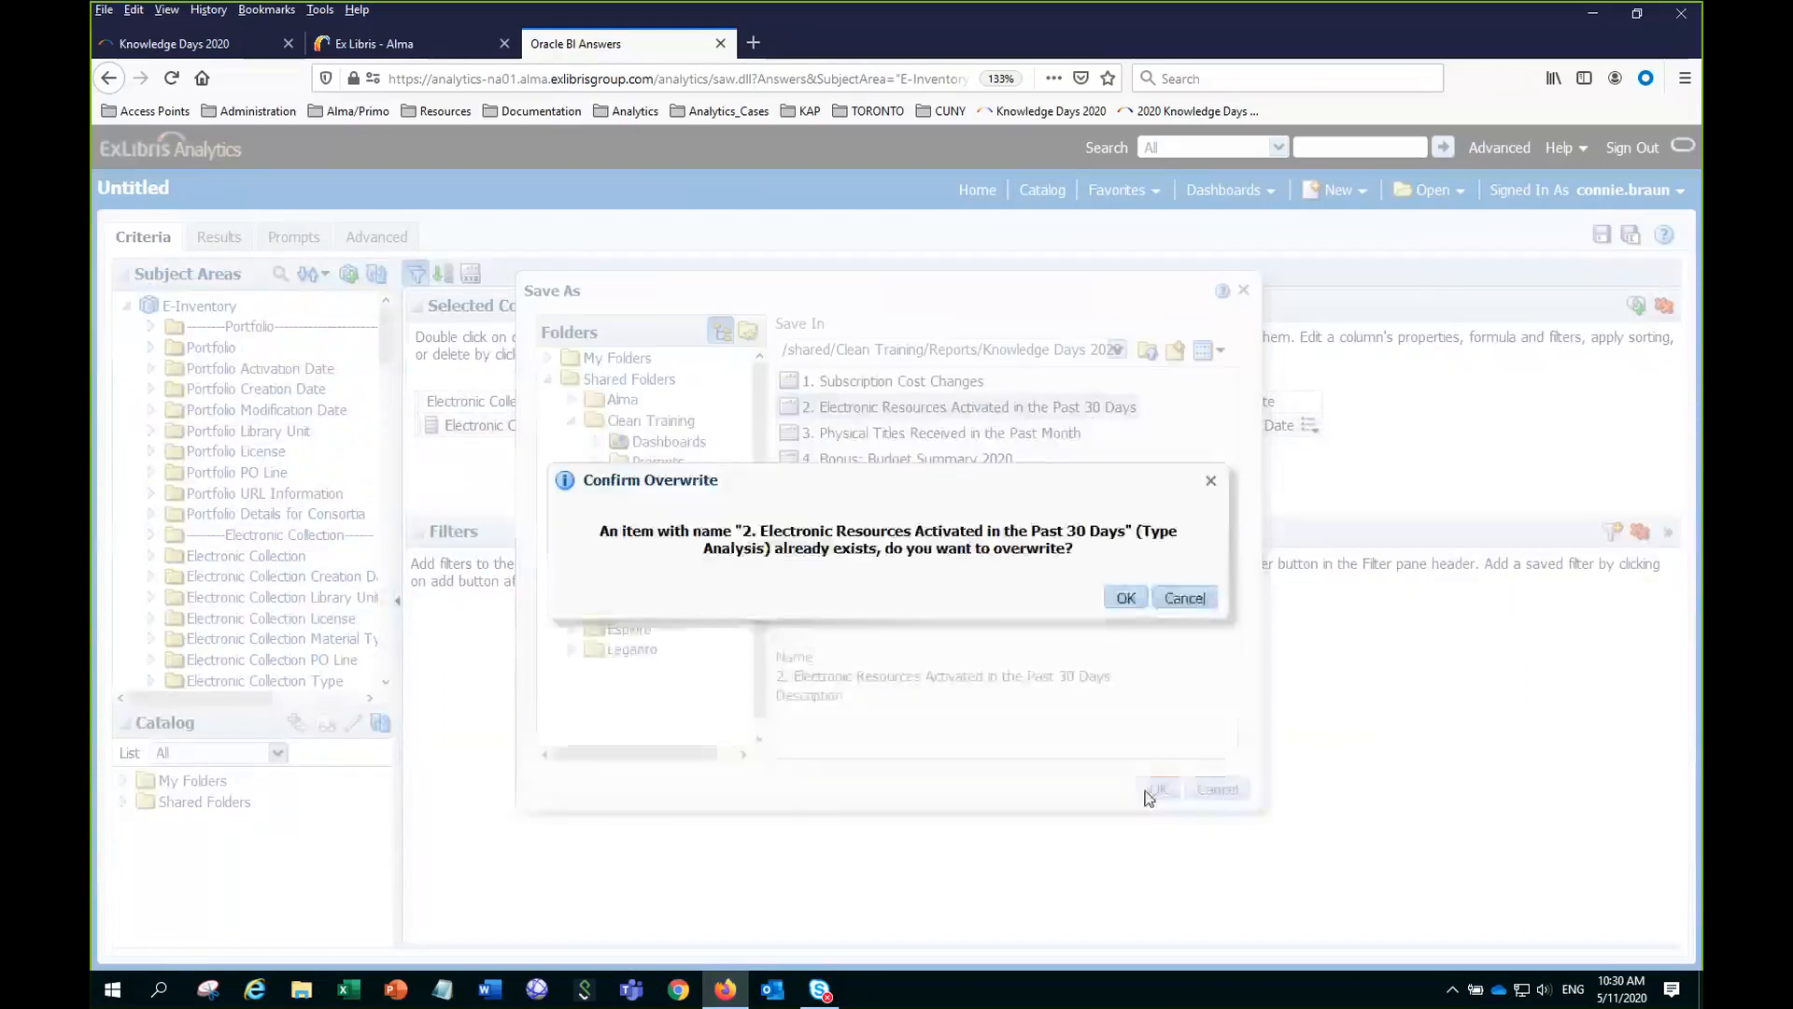
pyautogui.click(1128, 599)
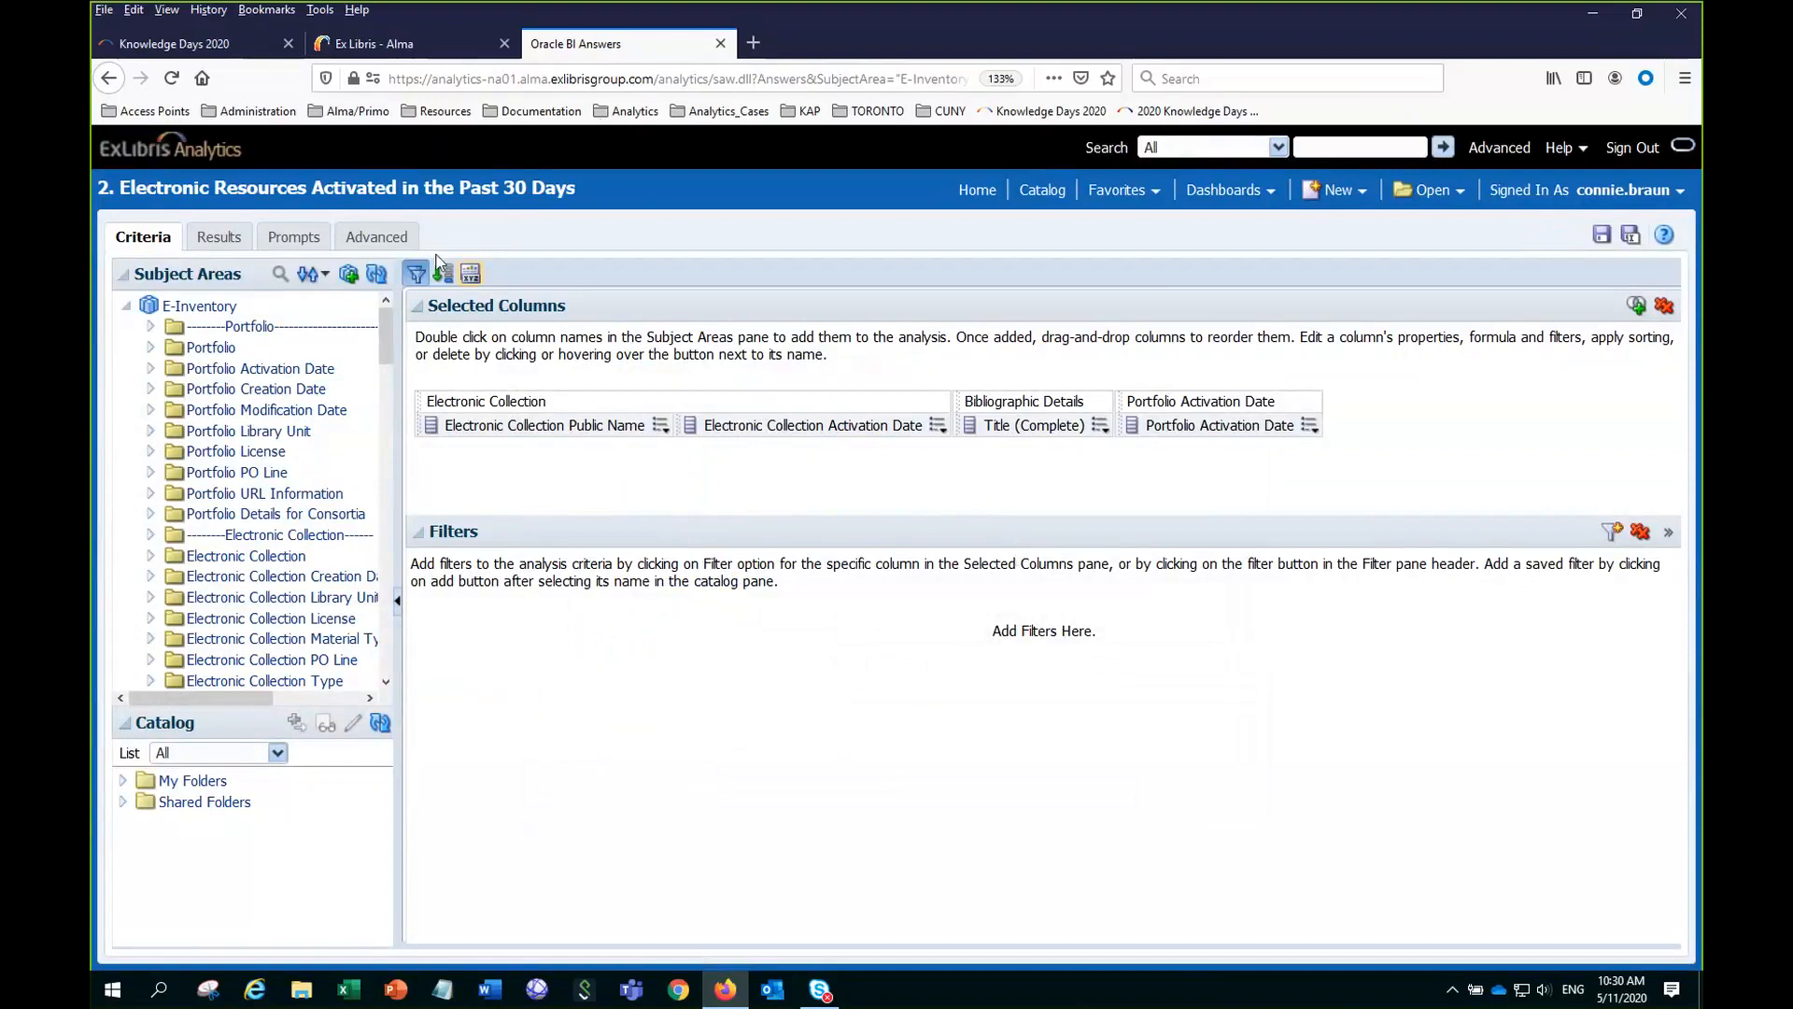
# Examine the analysis results table, checking the listed titles against their portfolio and electronic collection activation dates.
pyautogui.click(217, 238)
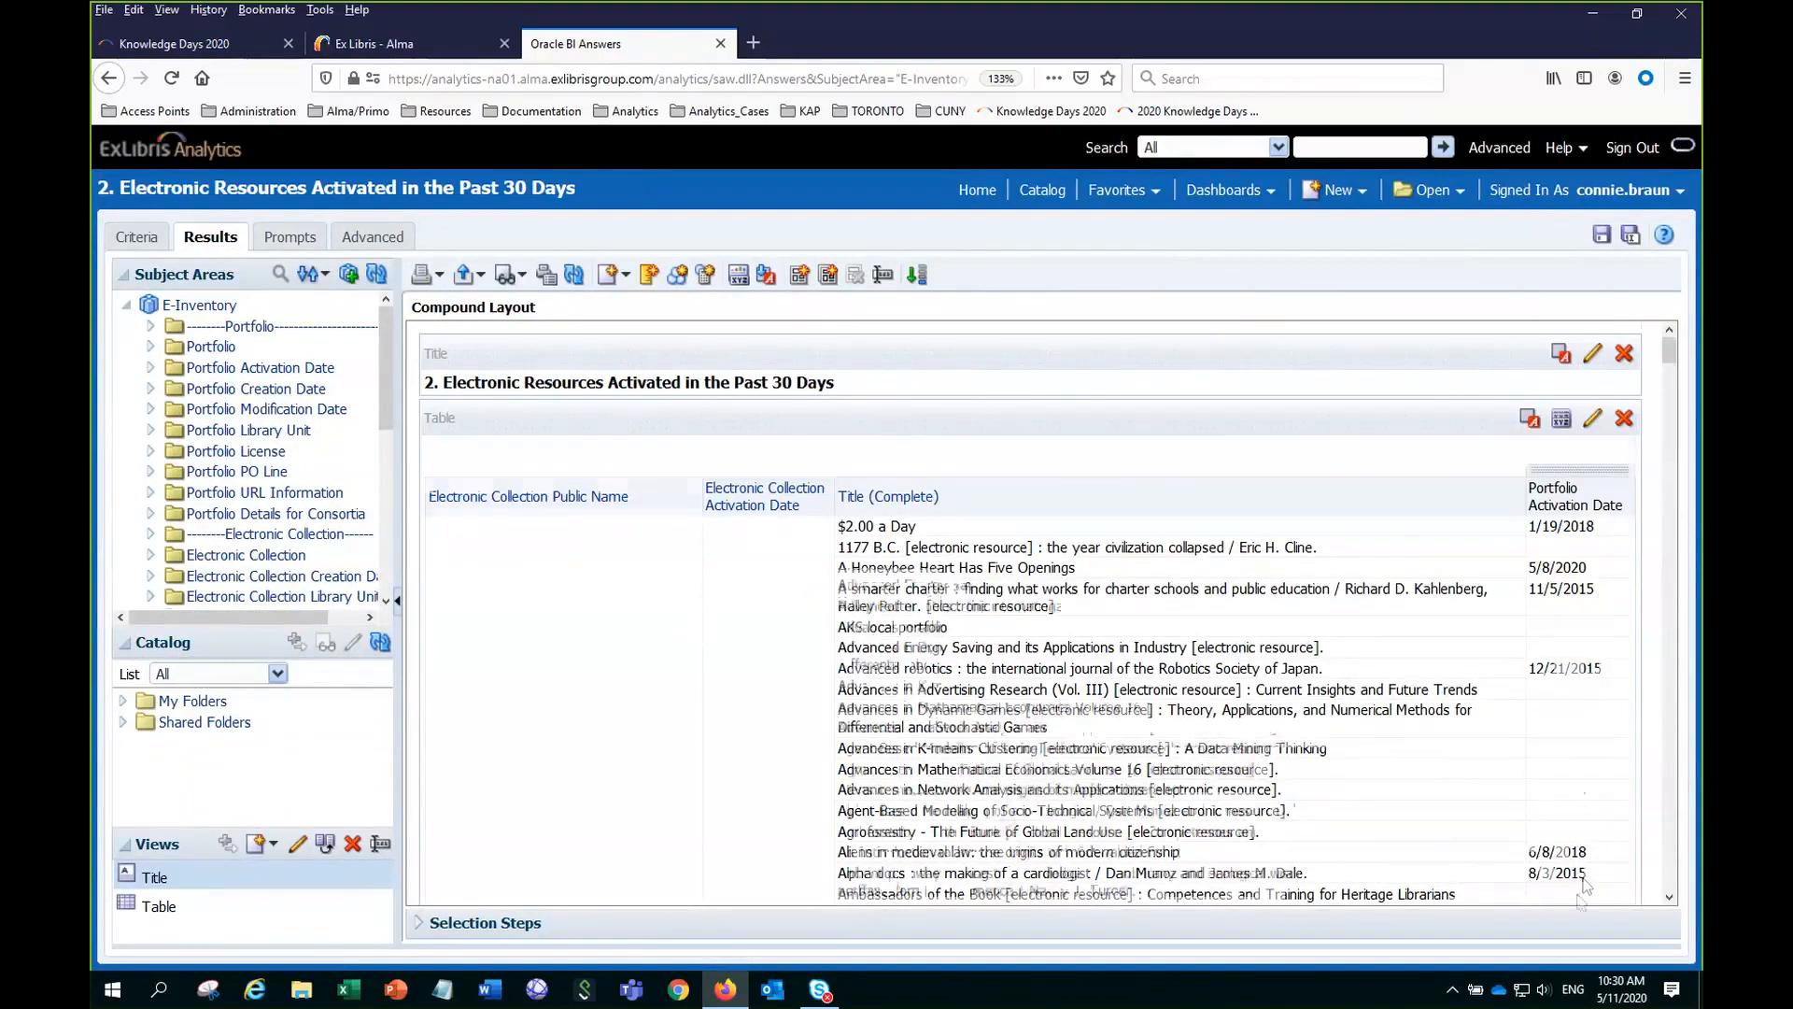
pyautogui.scroll(-3, 1585, 886)
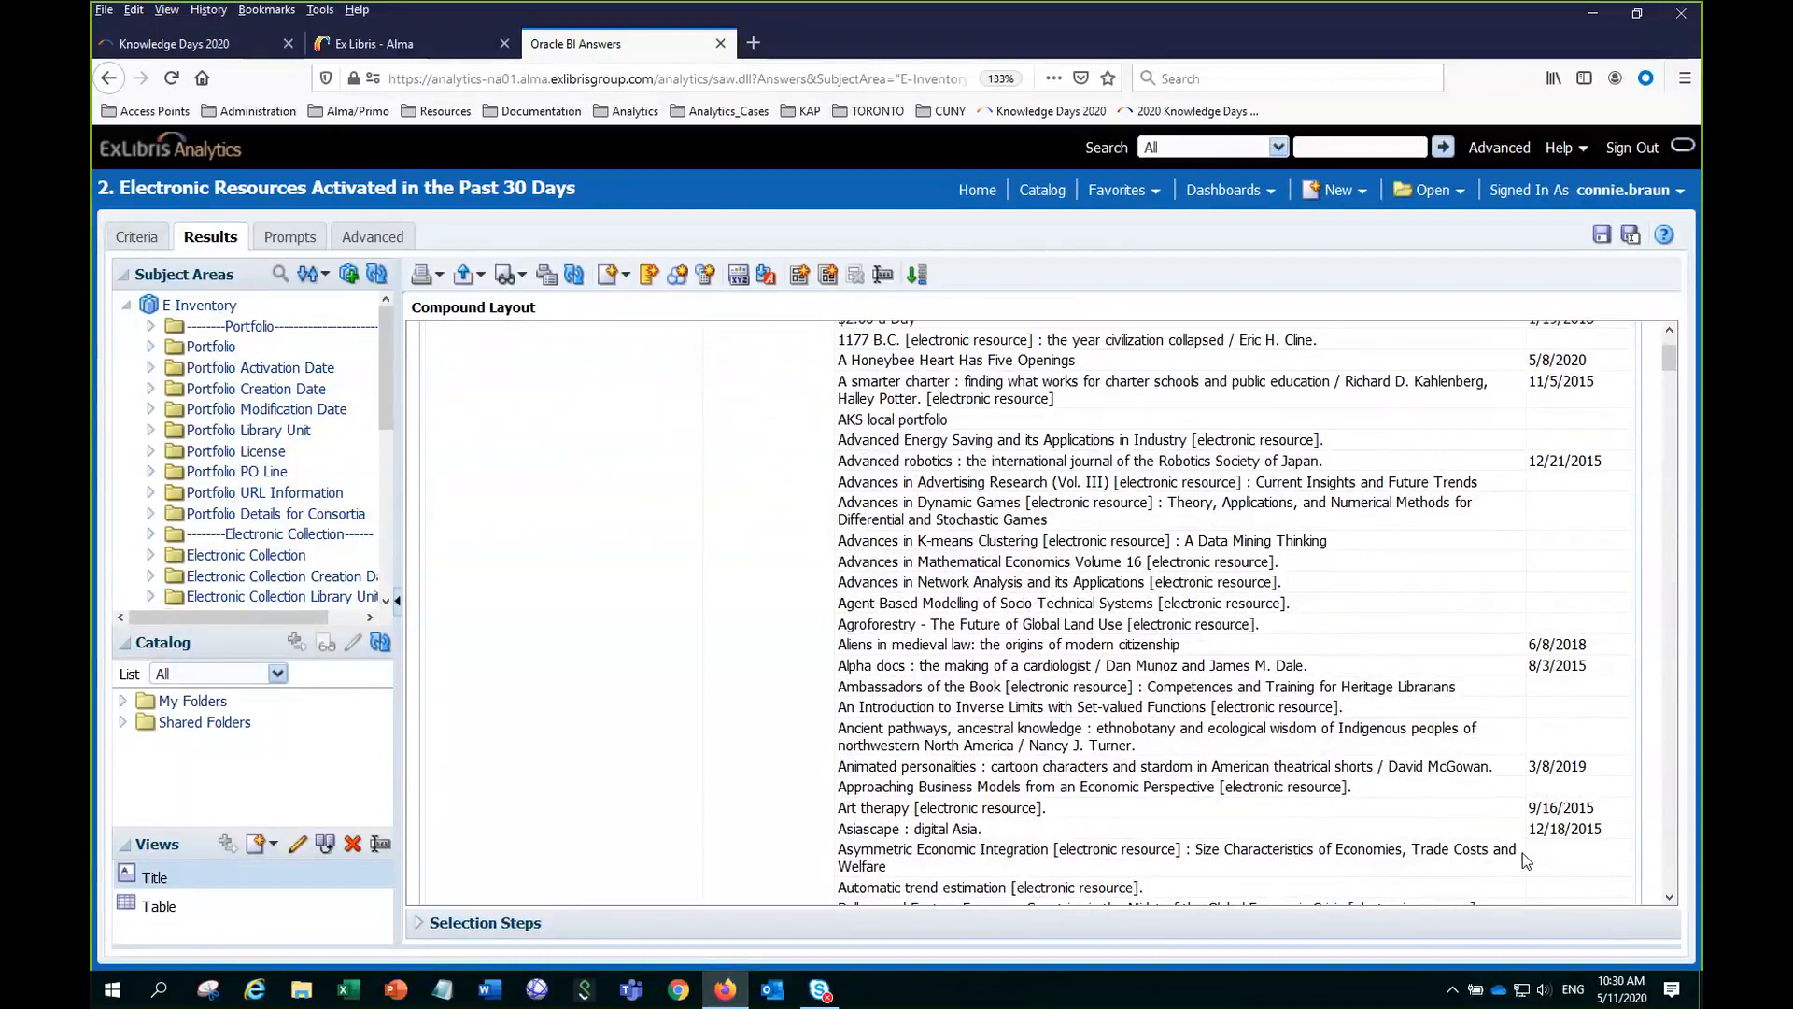
pyautogui.scroll(-1, 1522, 853)
pyautogui.scroll(-3, 1523, 855)
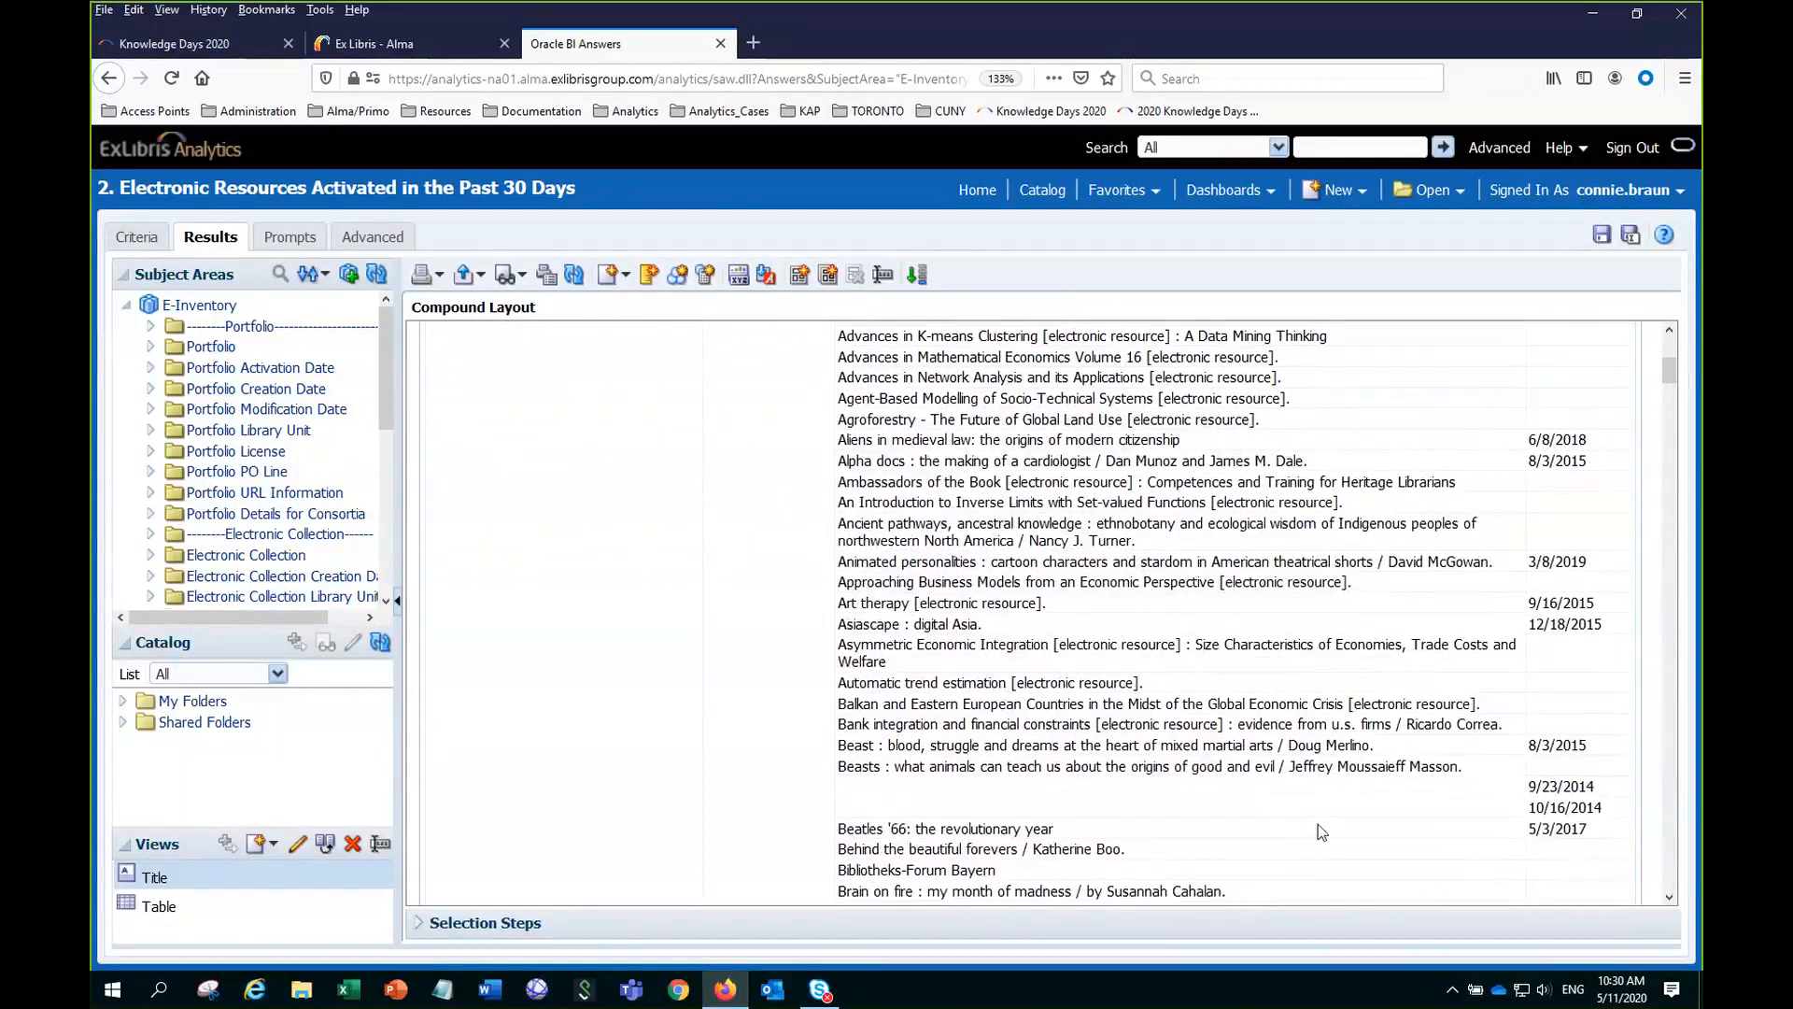
pyautogui.scroll(6, 1319, 823)
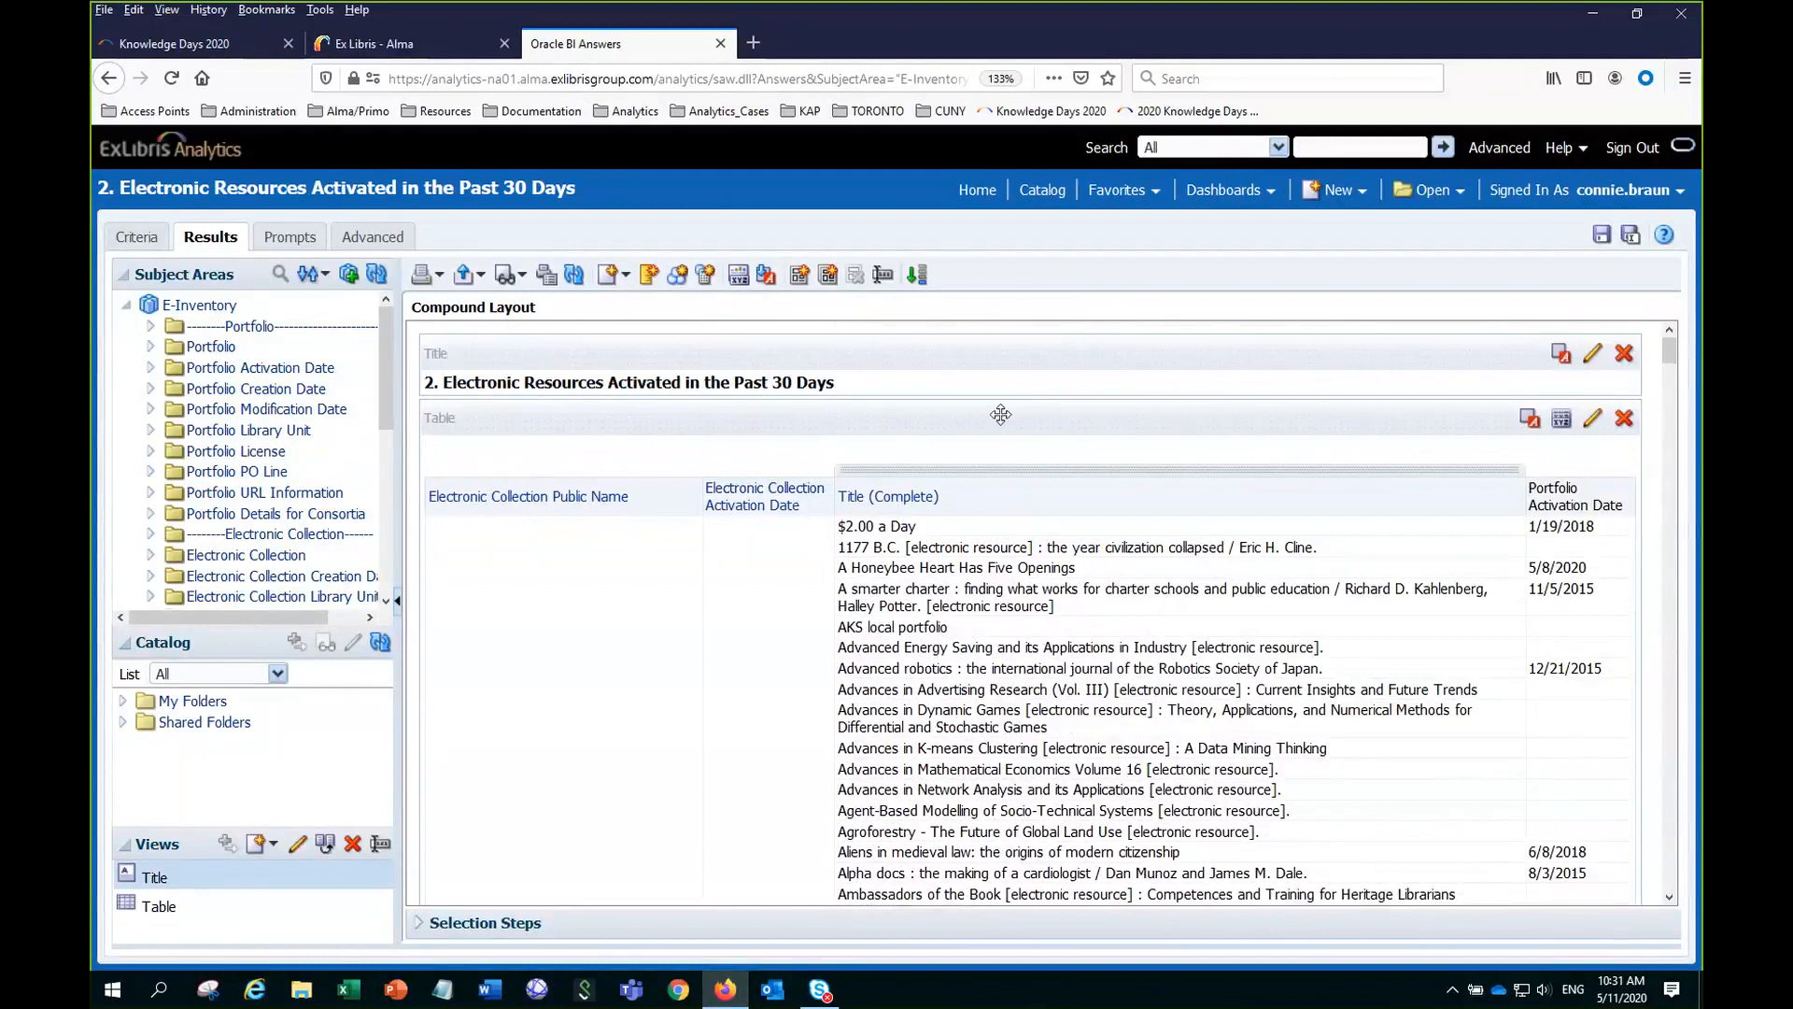
# Add a criteria filter on Portfolio Activation Date for dates greater than or equal to 04/01/2020.
pyautogui.click(138, 239)
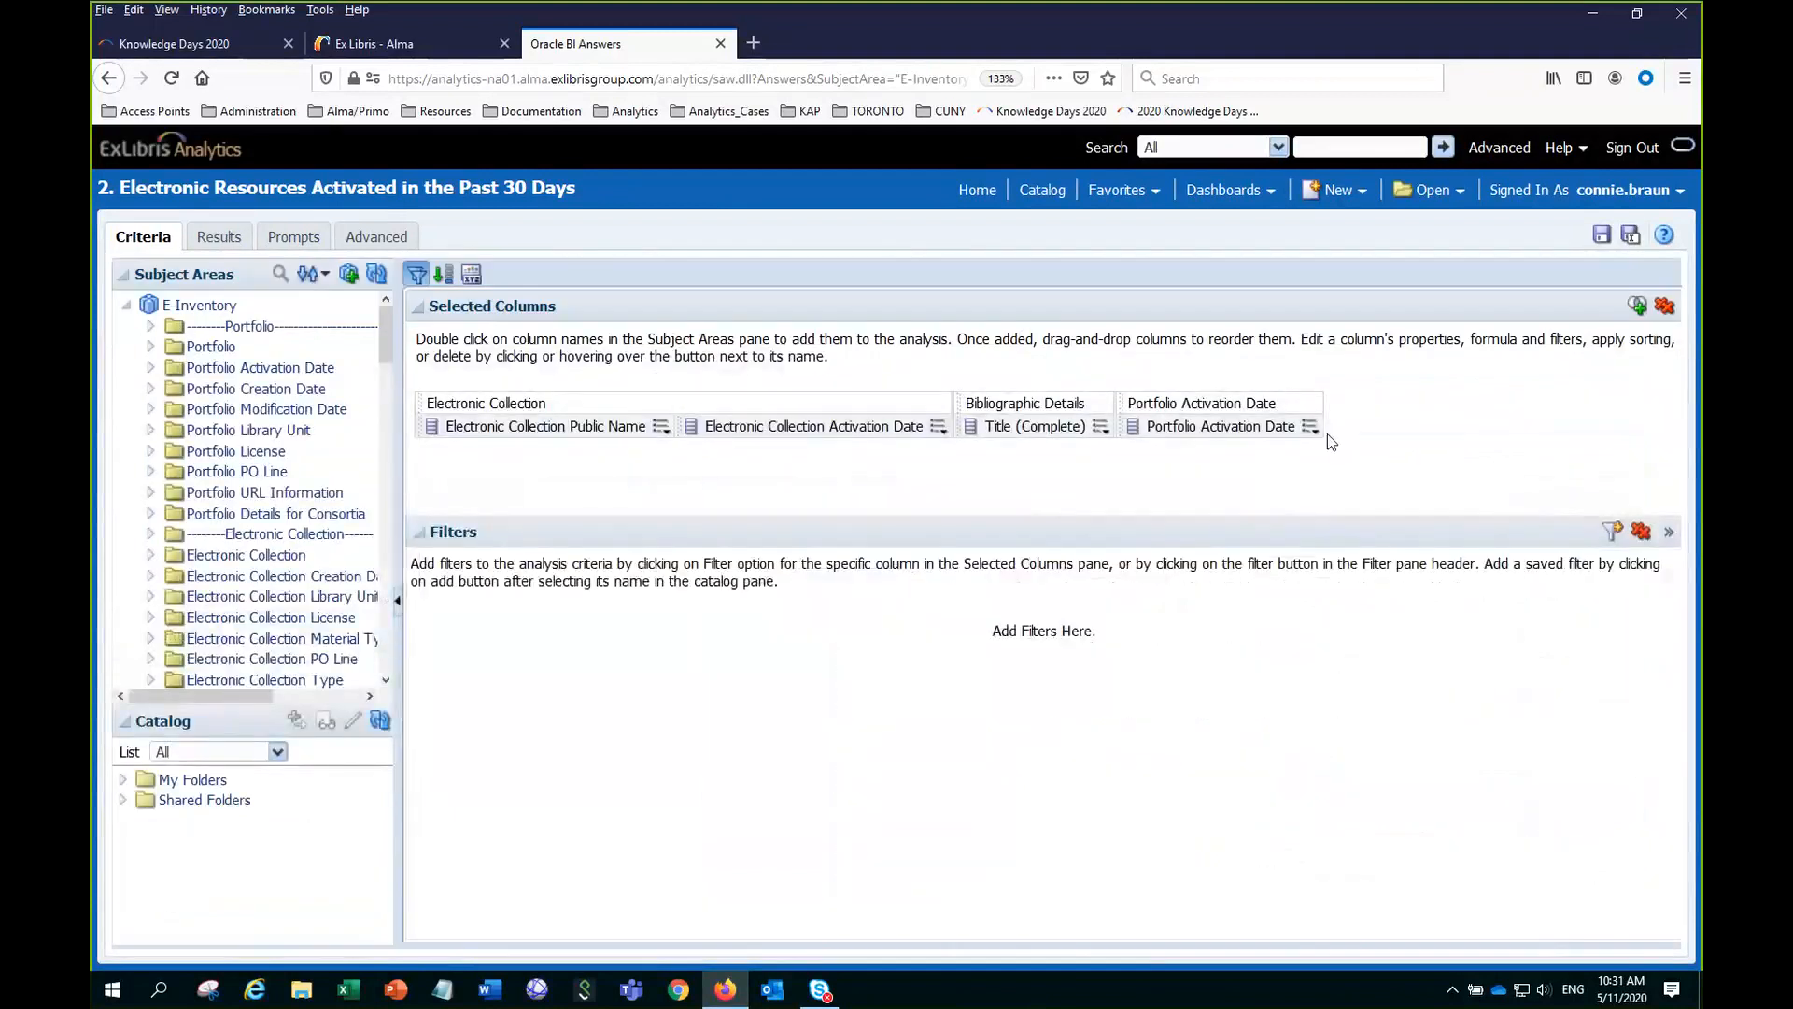
pyautogui.click(1312, 428)
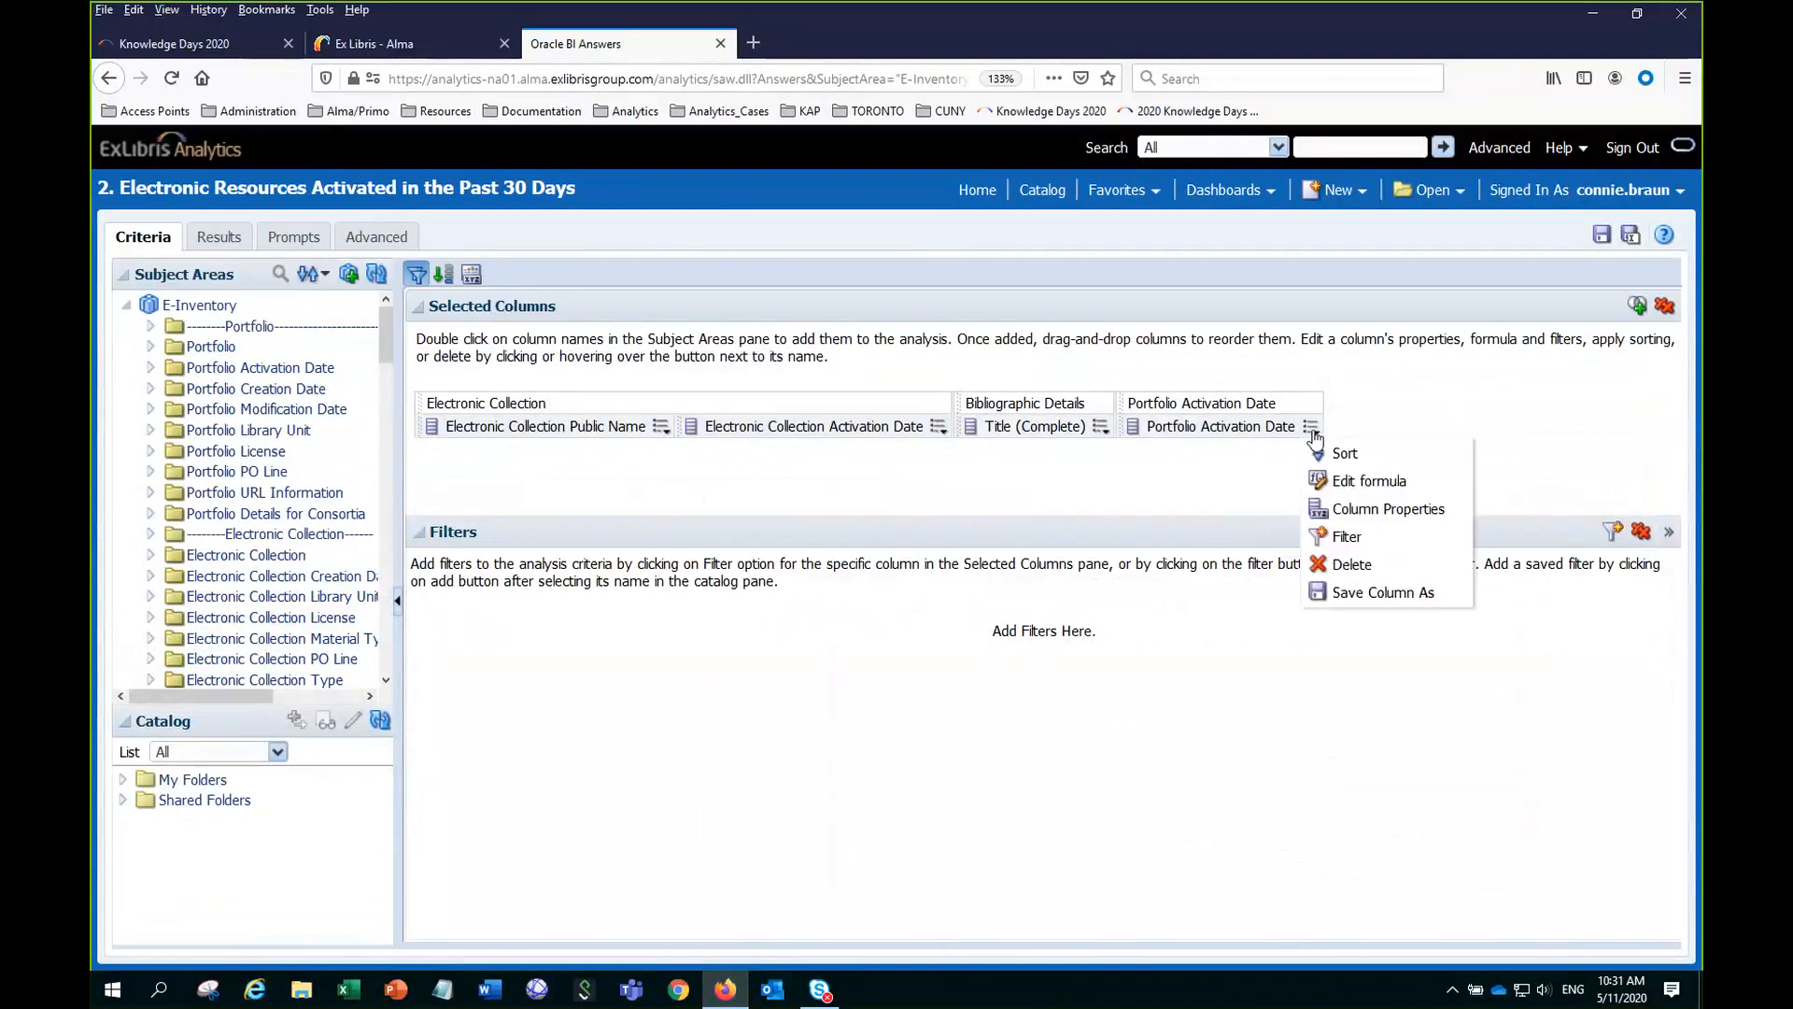
pyautogui.click(1350, 537)
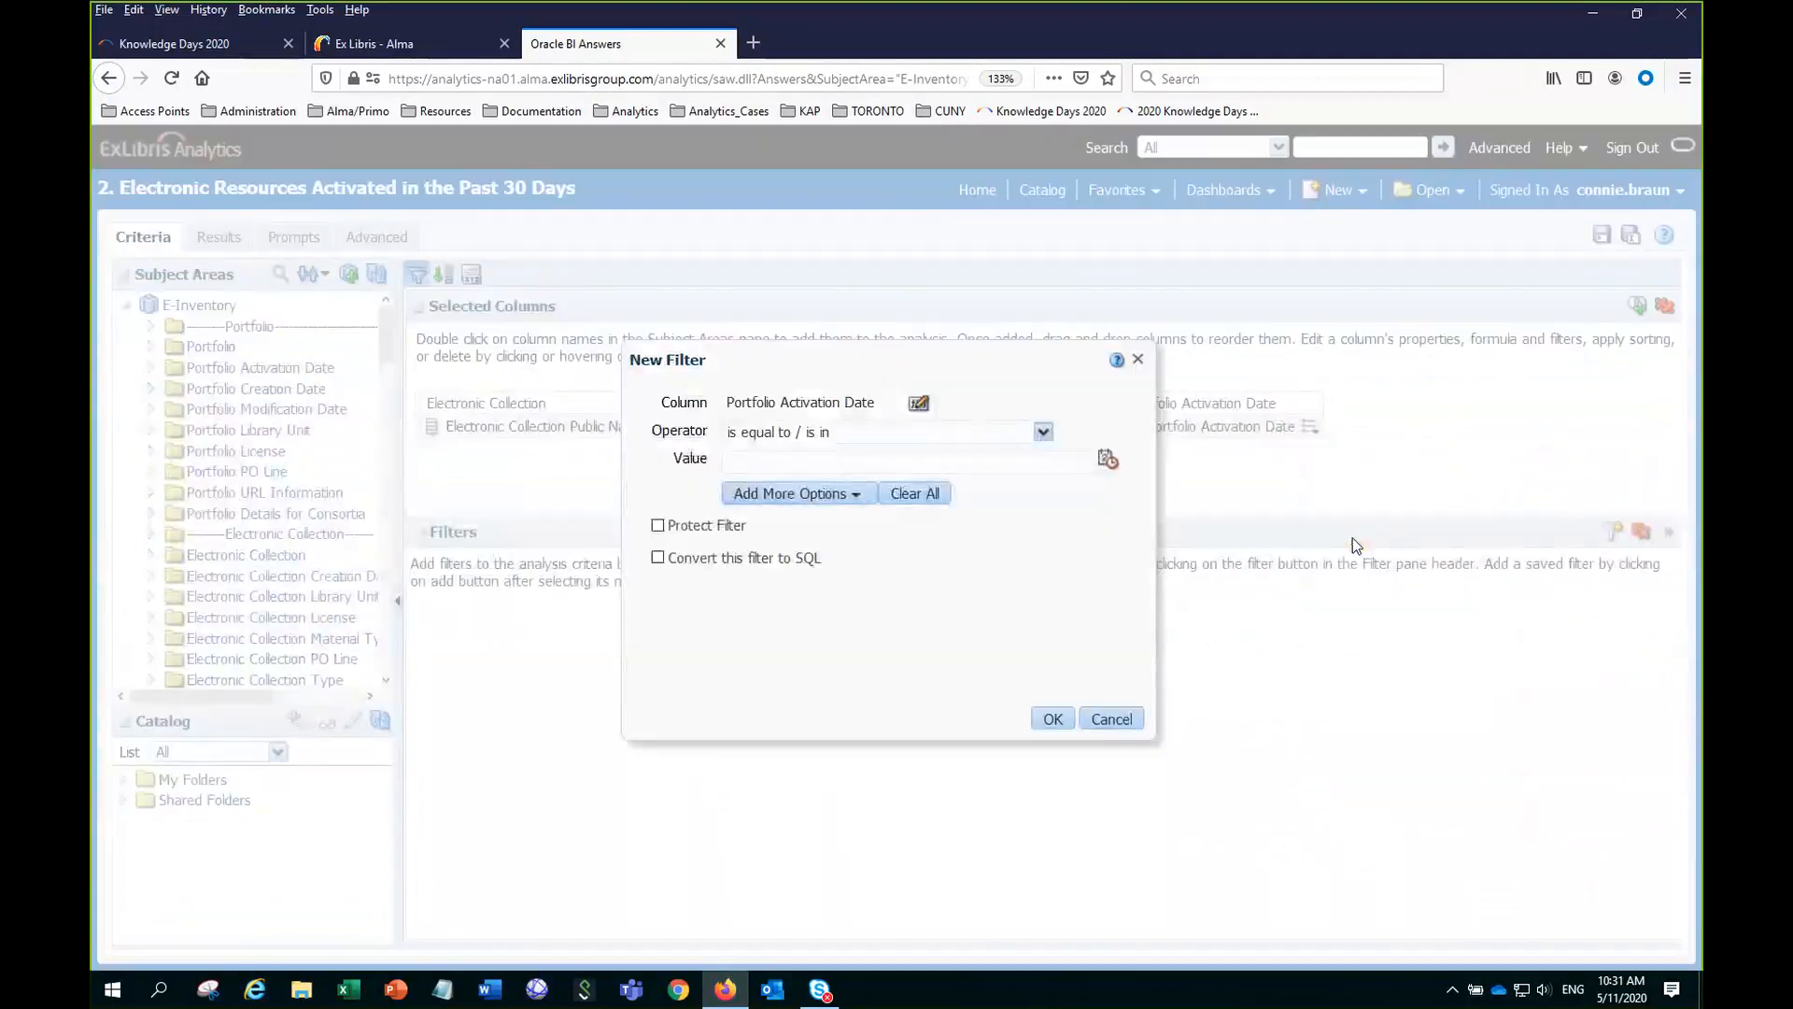
pyautogui.click(1107, 463)
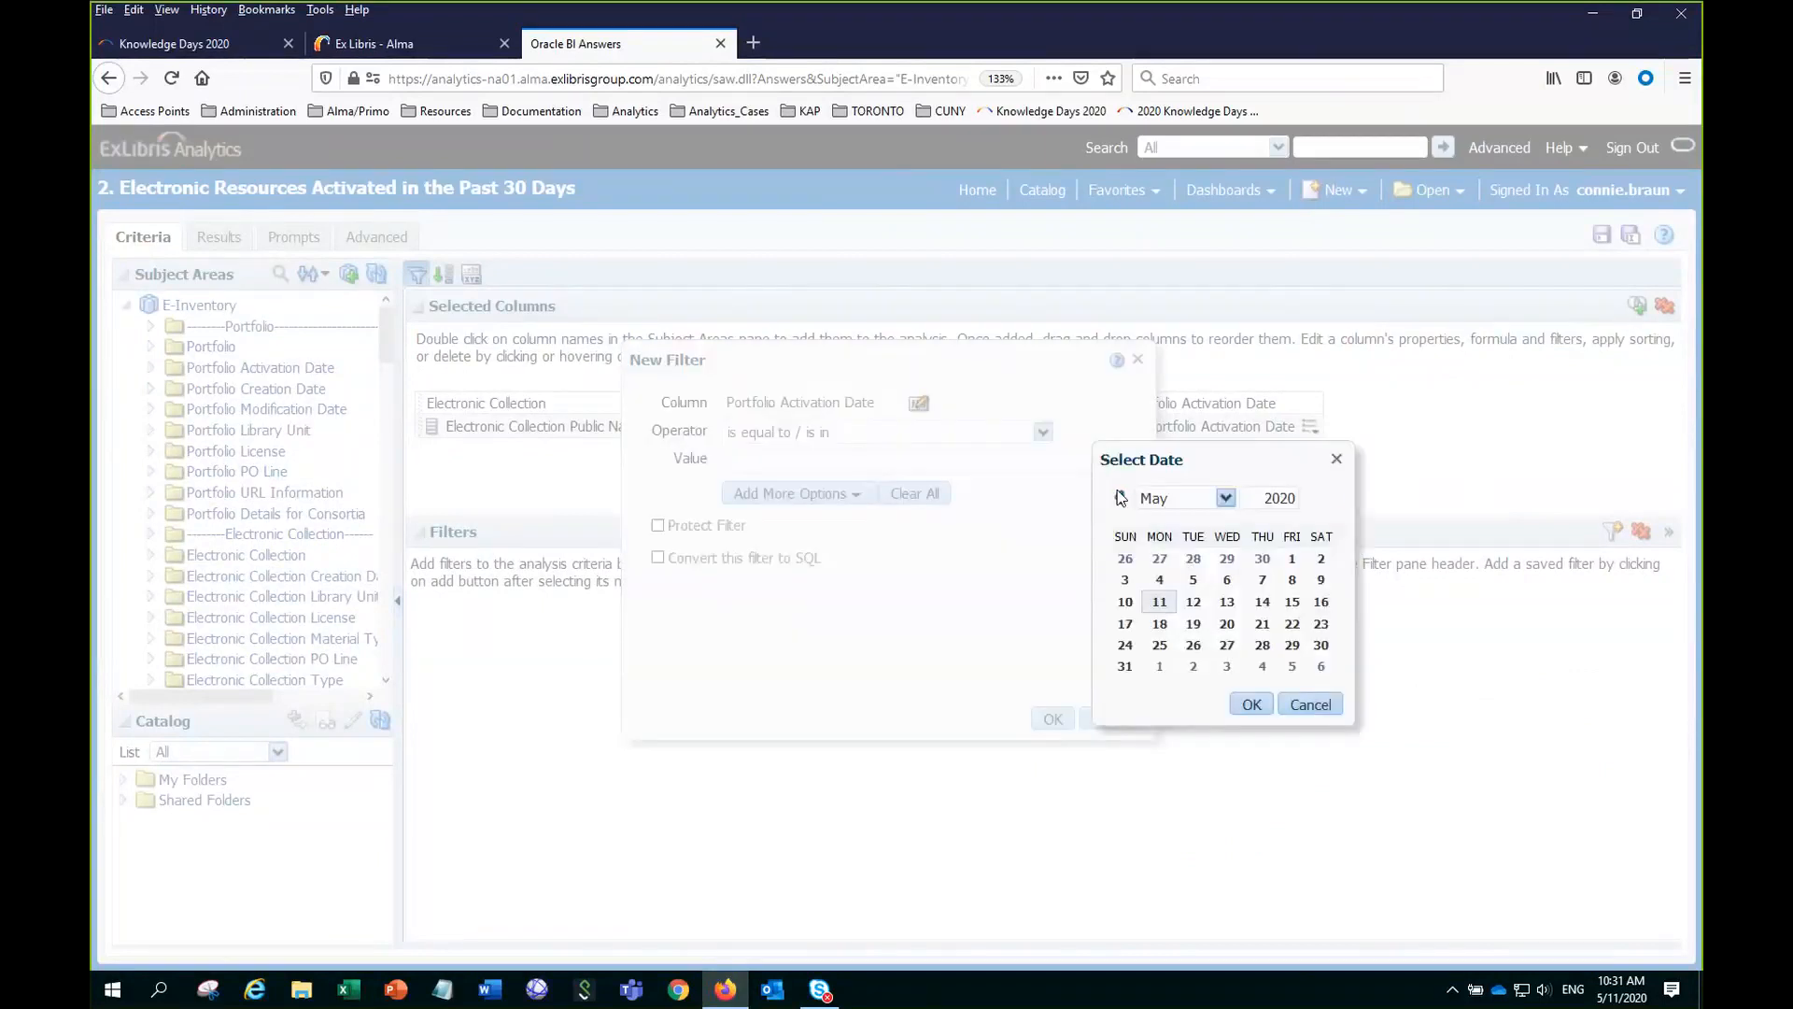
pyautogui.click(1122, 498)
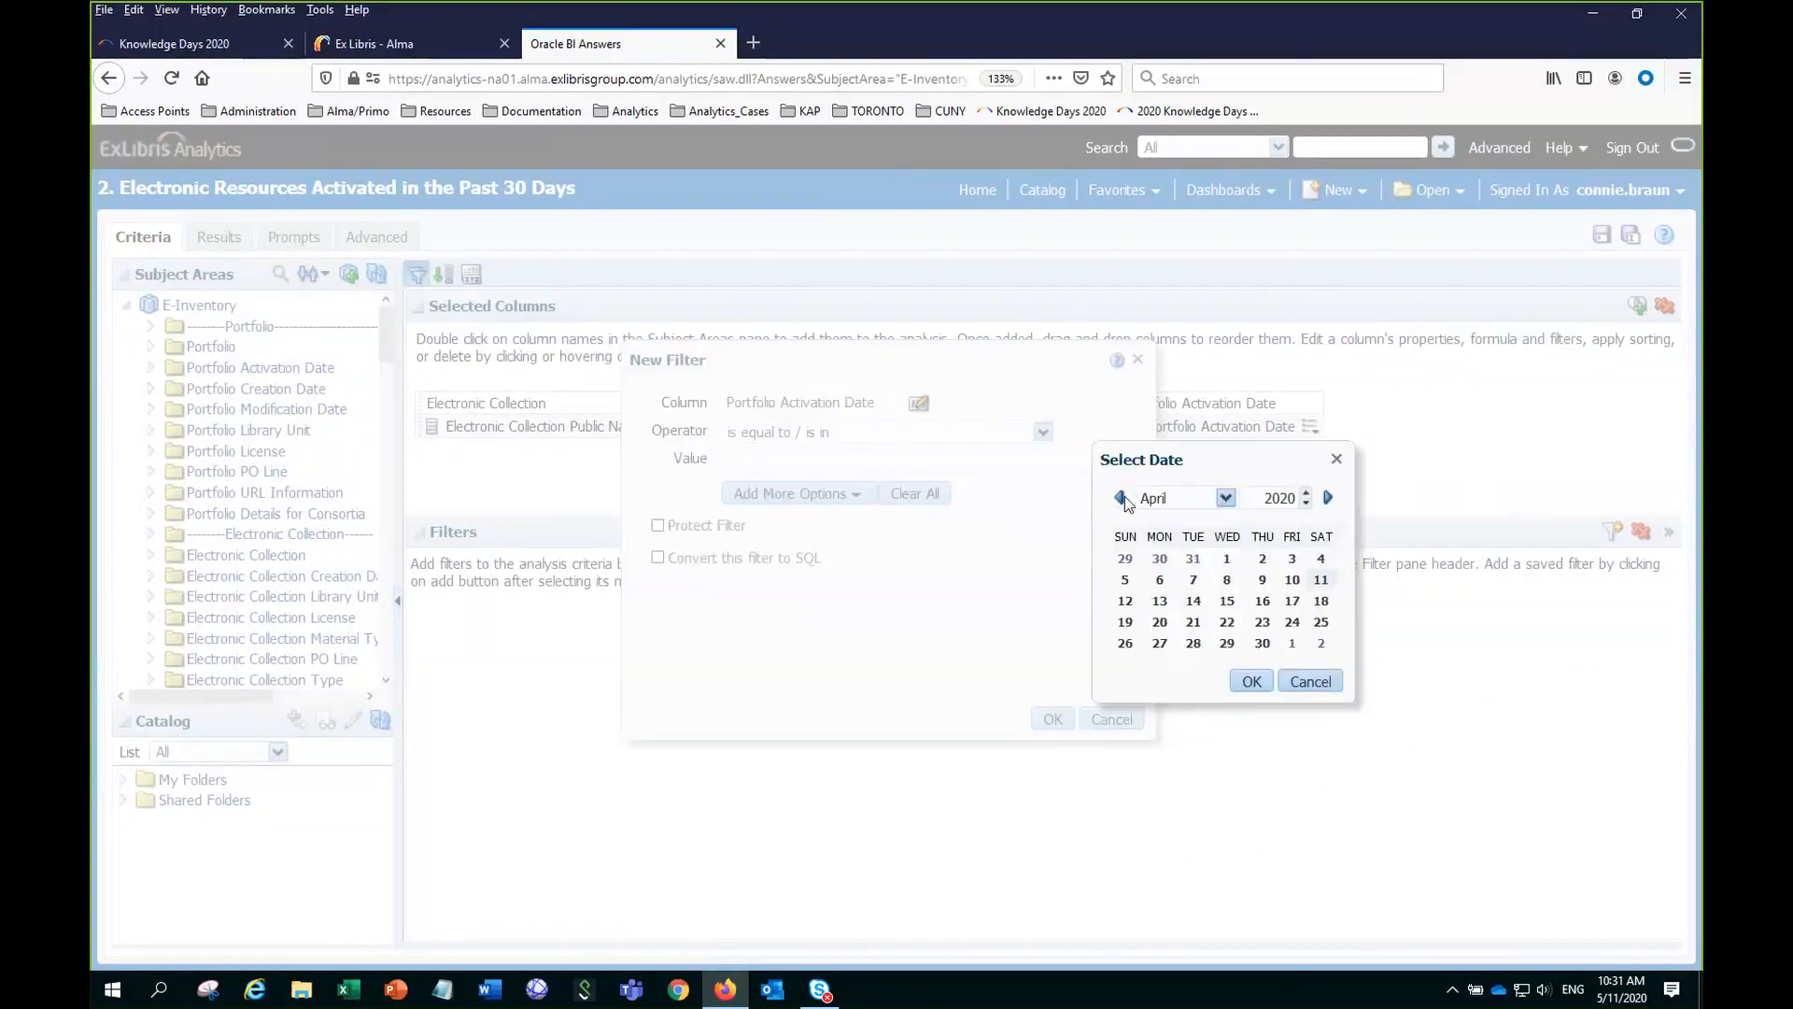
pyautogui.click(1227, 560)
pyautogui.click(1251, 680)
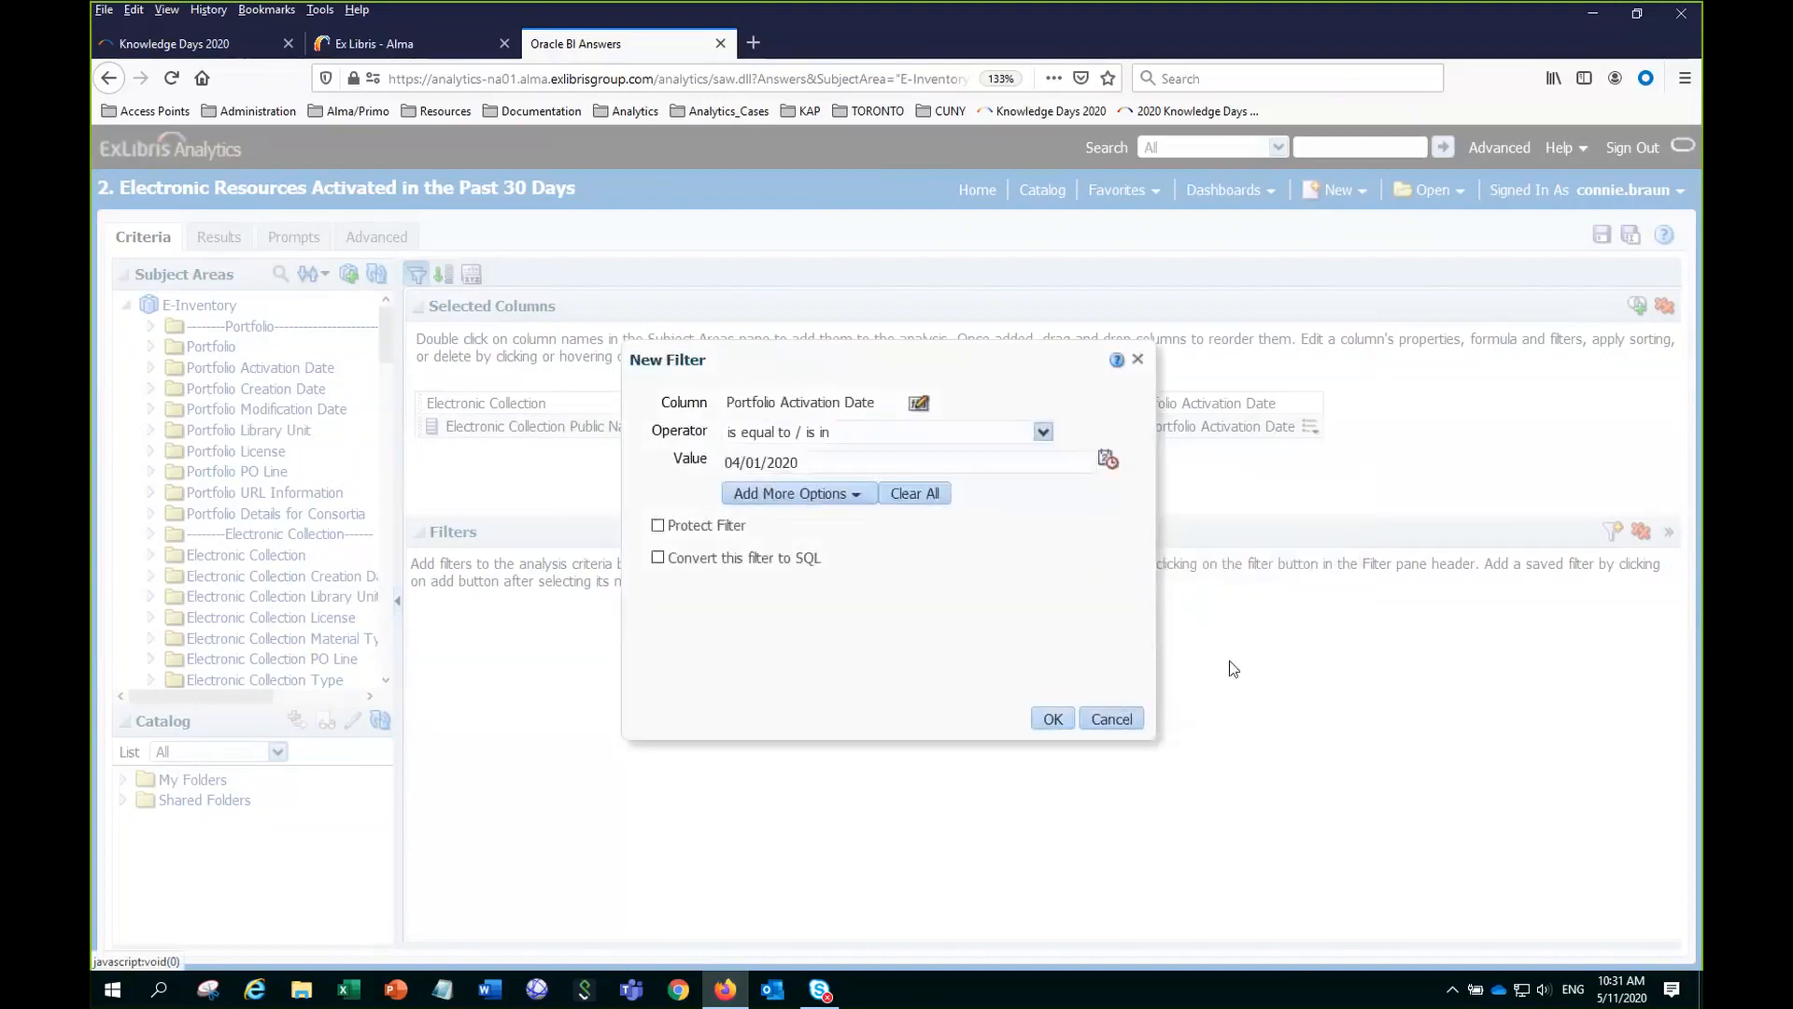
pyautogui.click(1043, 432)
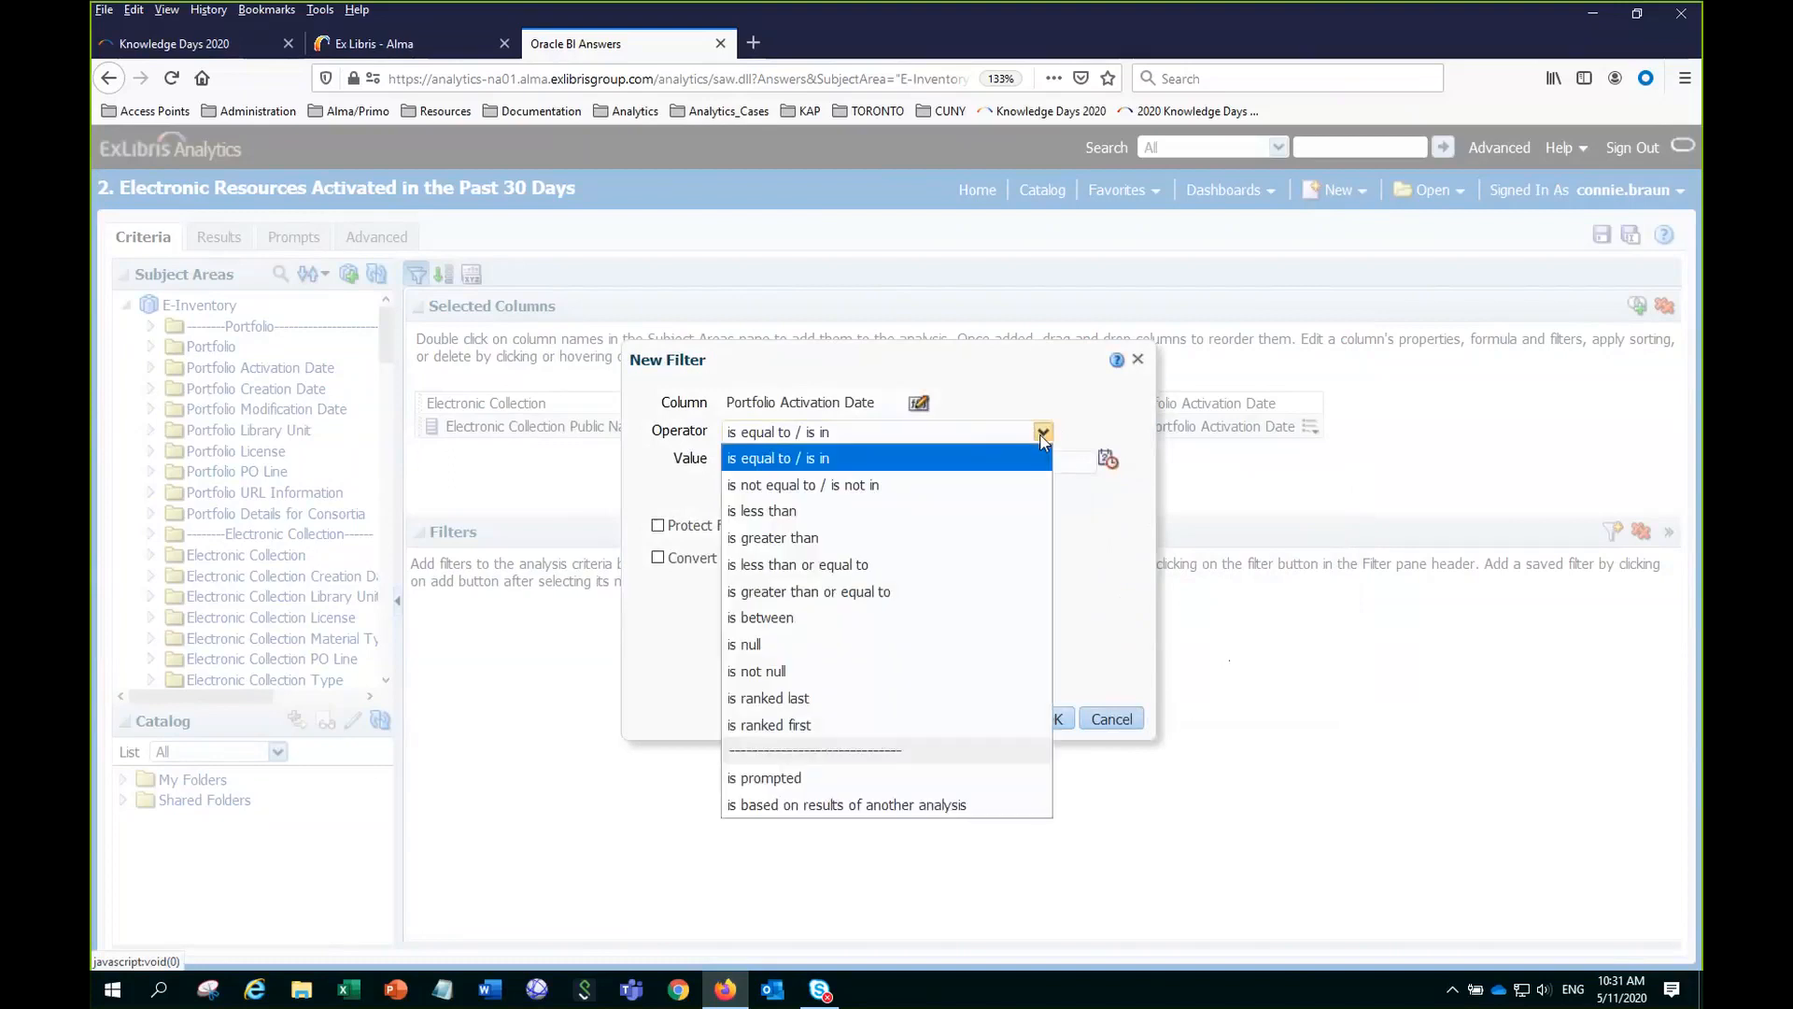
pyautogui.click(801, 593)
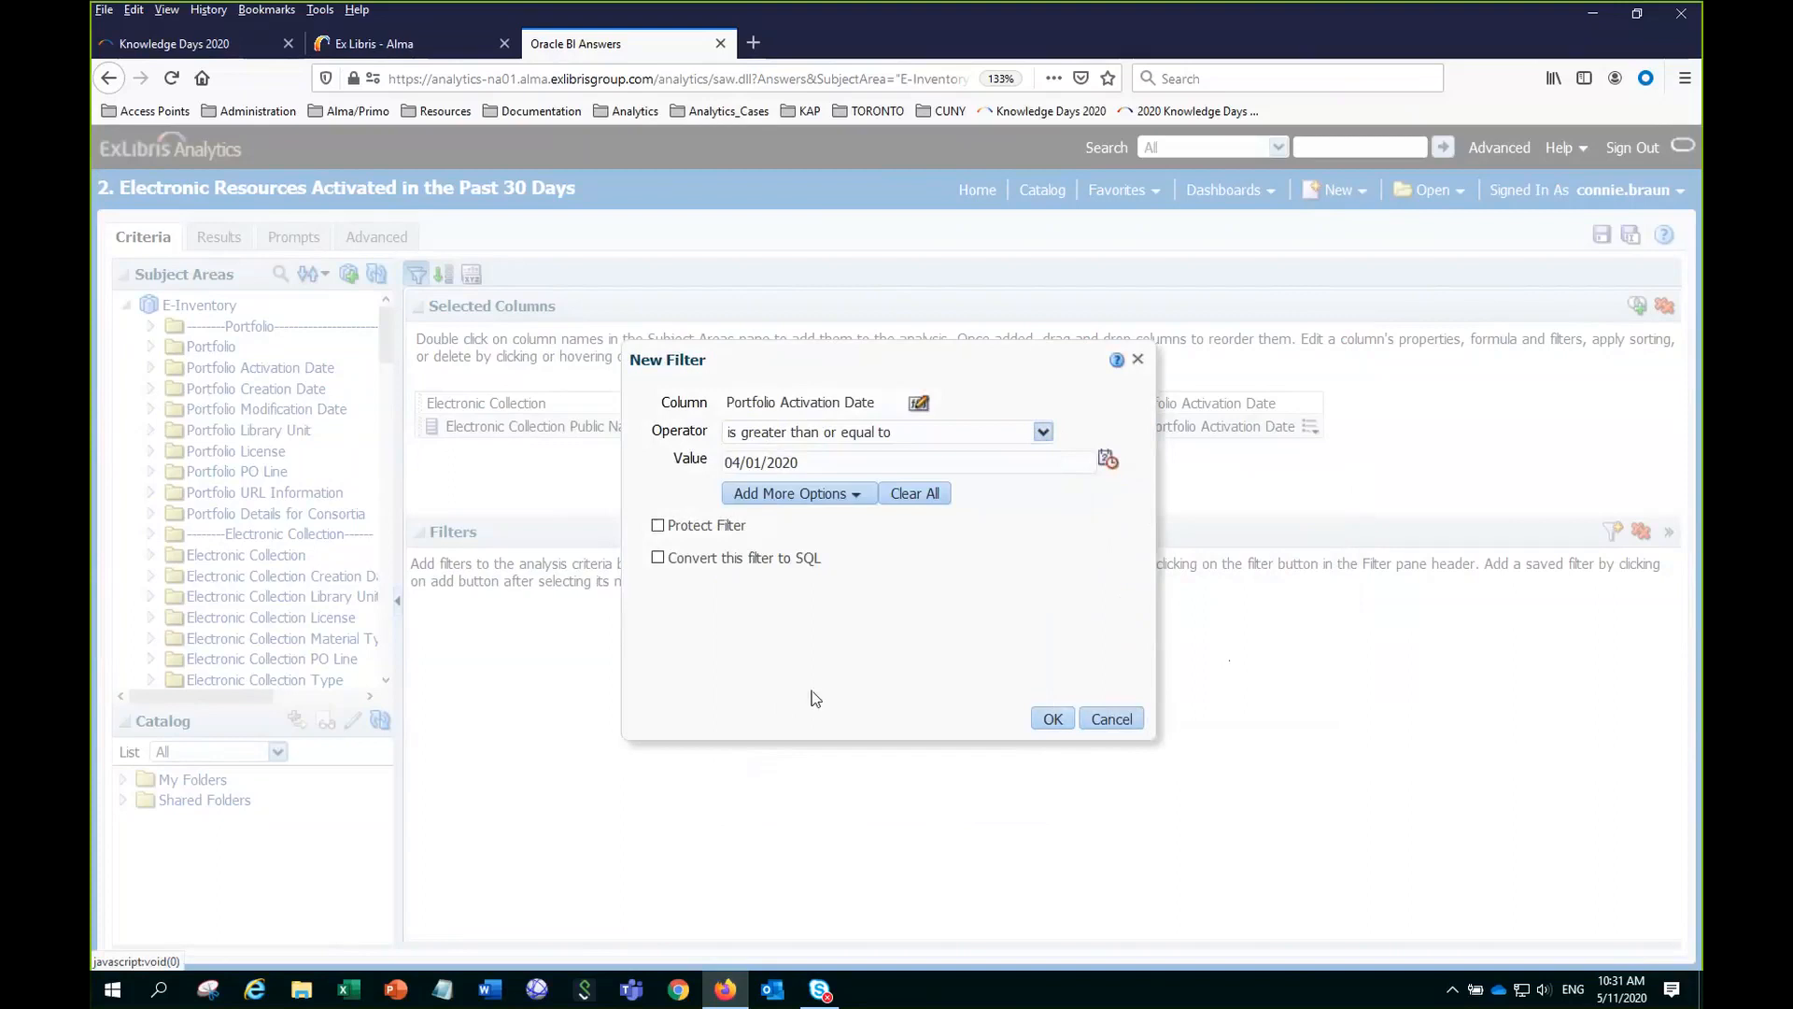
# Apply the filter Portfolio Activation Date is greater than or equal to 04/01/2020 and display the analysis results.
pyautogui.click(1052, 719)
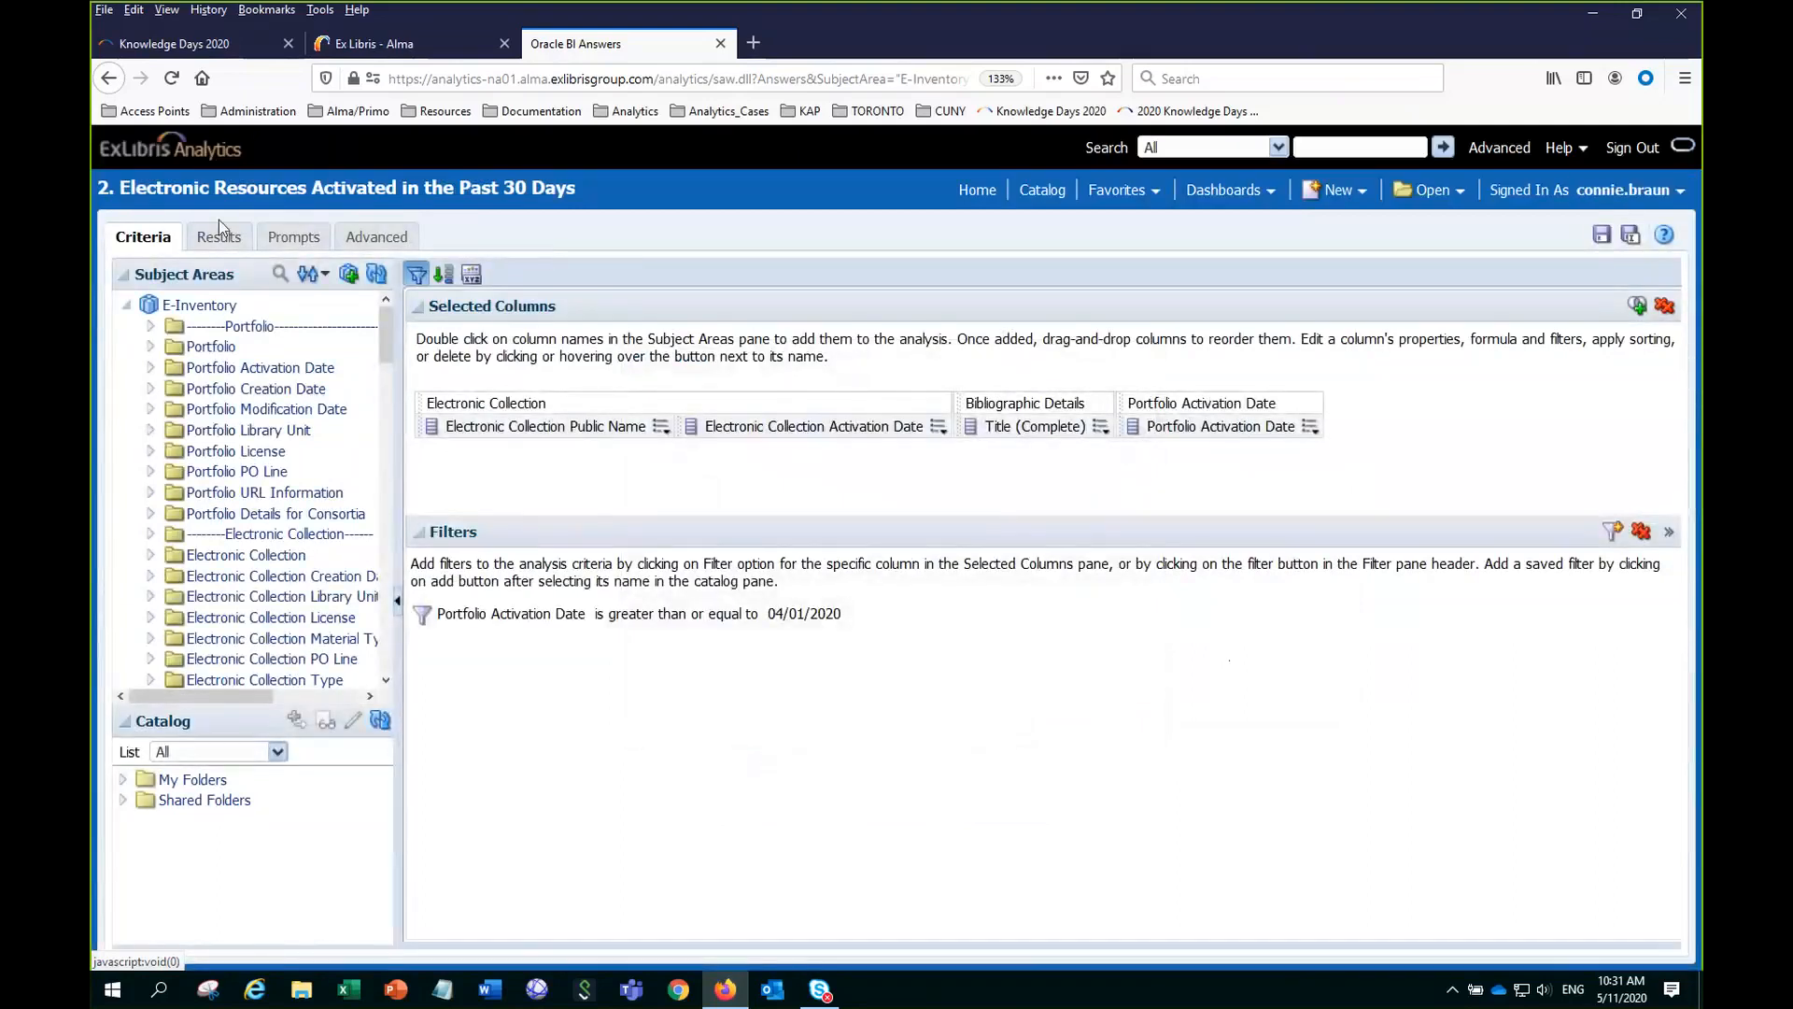
pyautogui.click(211, 244)
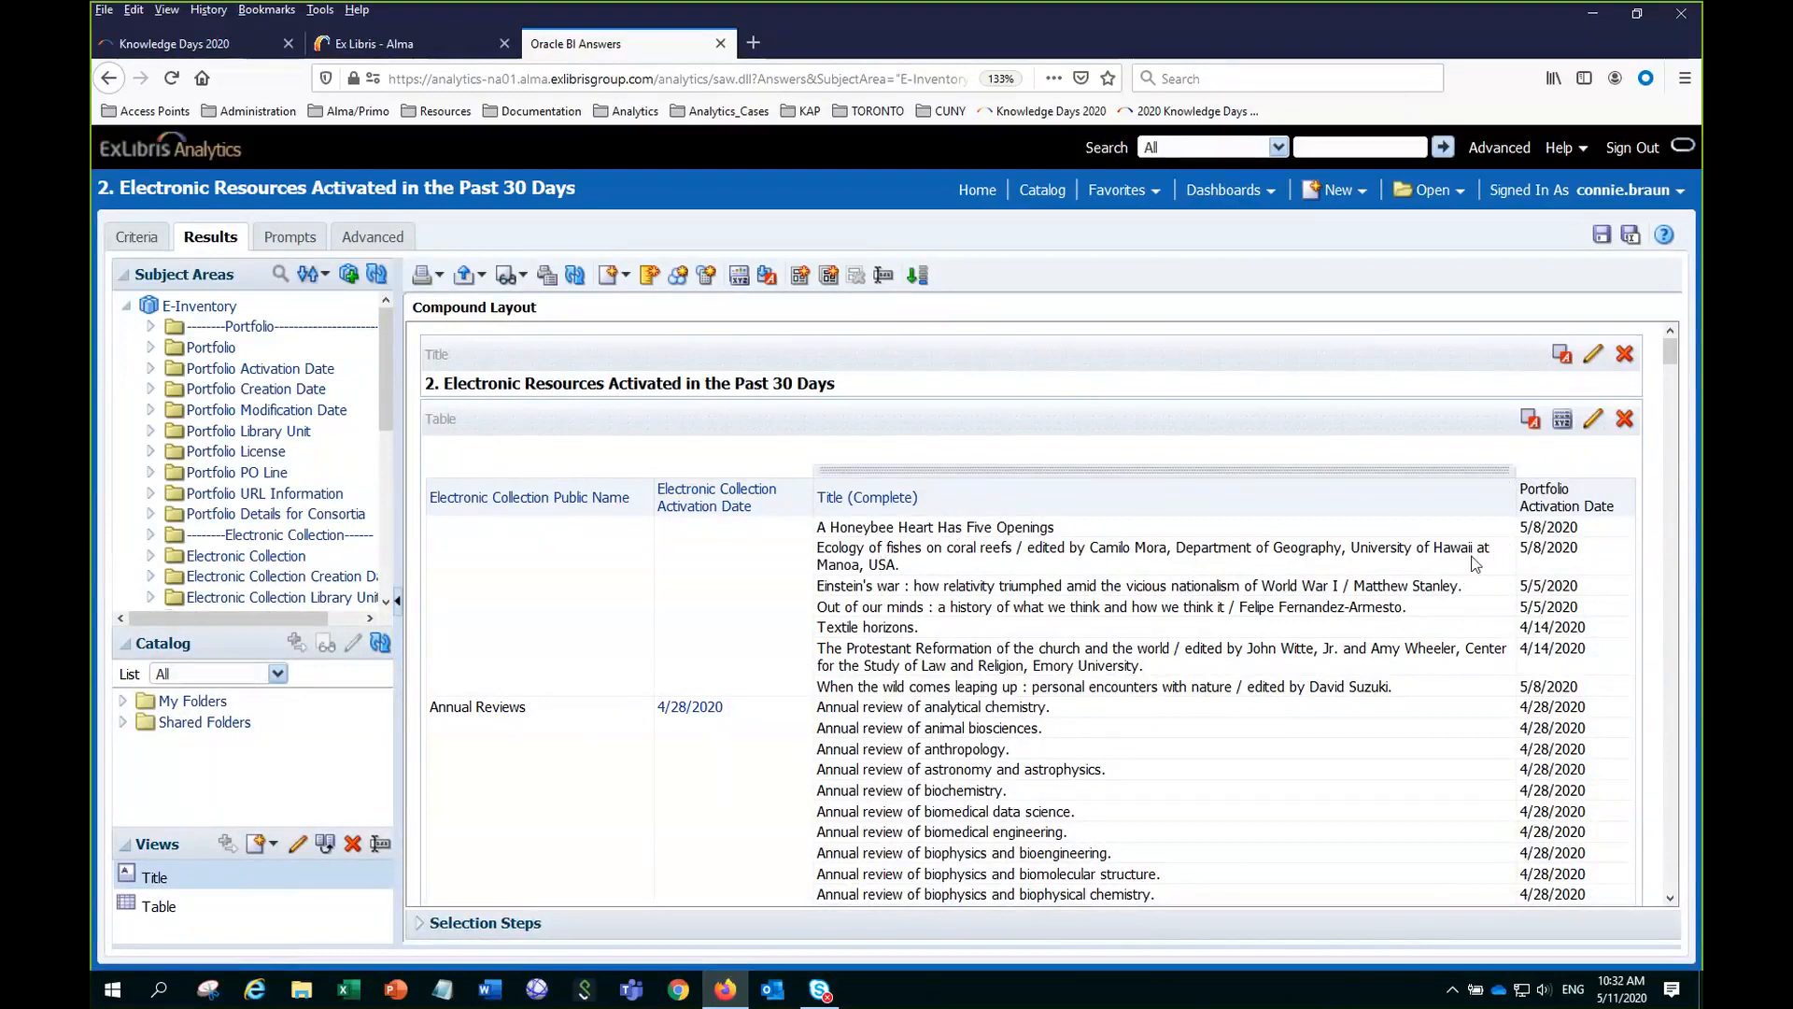
# Examine the portfolio activation dates of the titles listed under each electronic collection in the results table.
pyautogui.scroll(-1, 1474, 563)
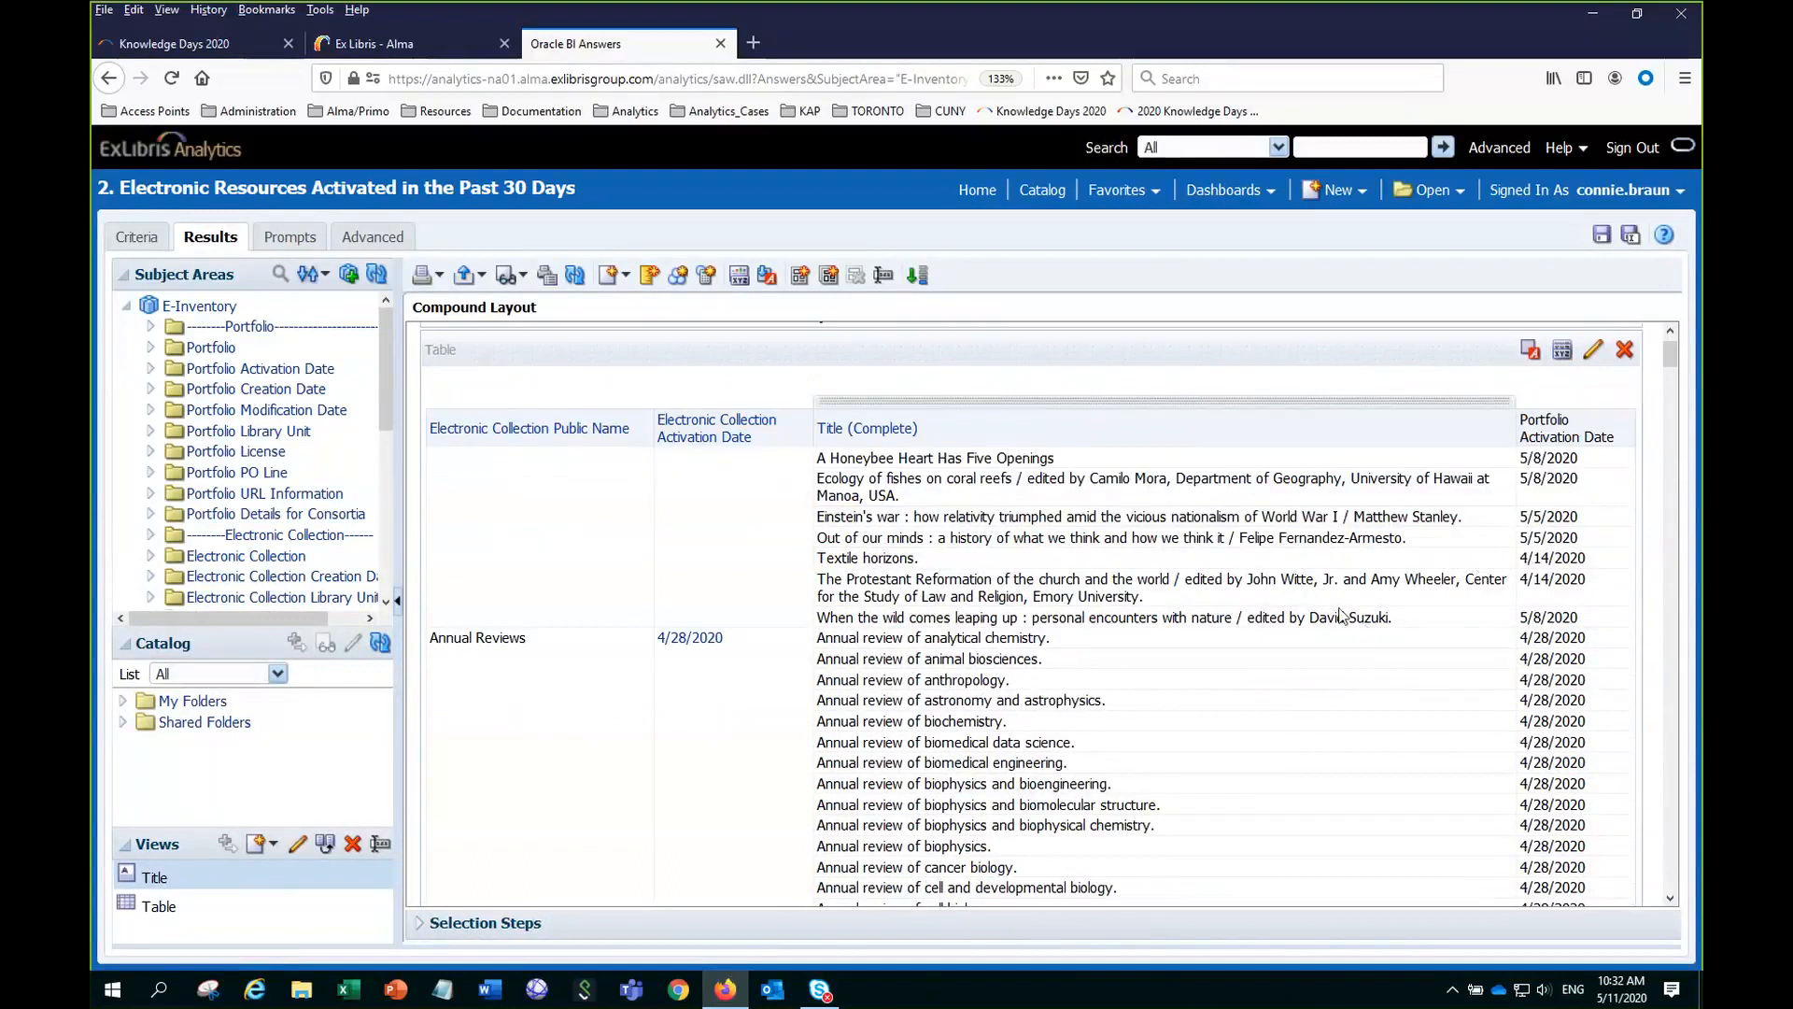
pyautogui.scroll(-1, 1345, 614)
pyautogui.scroll(-4, 1347, 615)
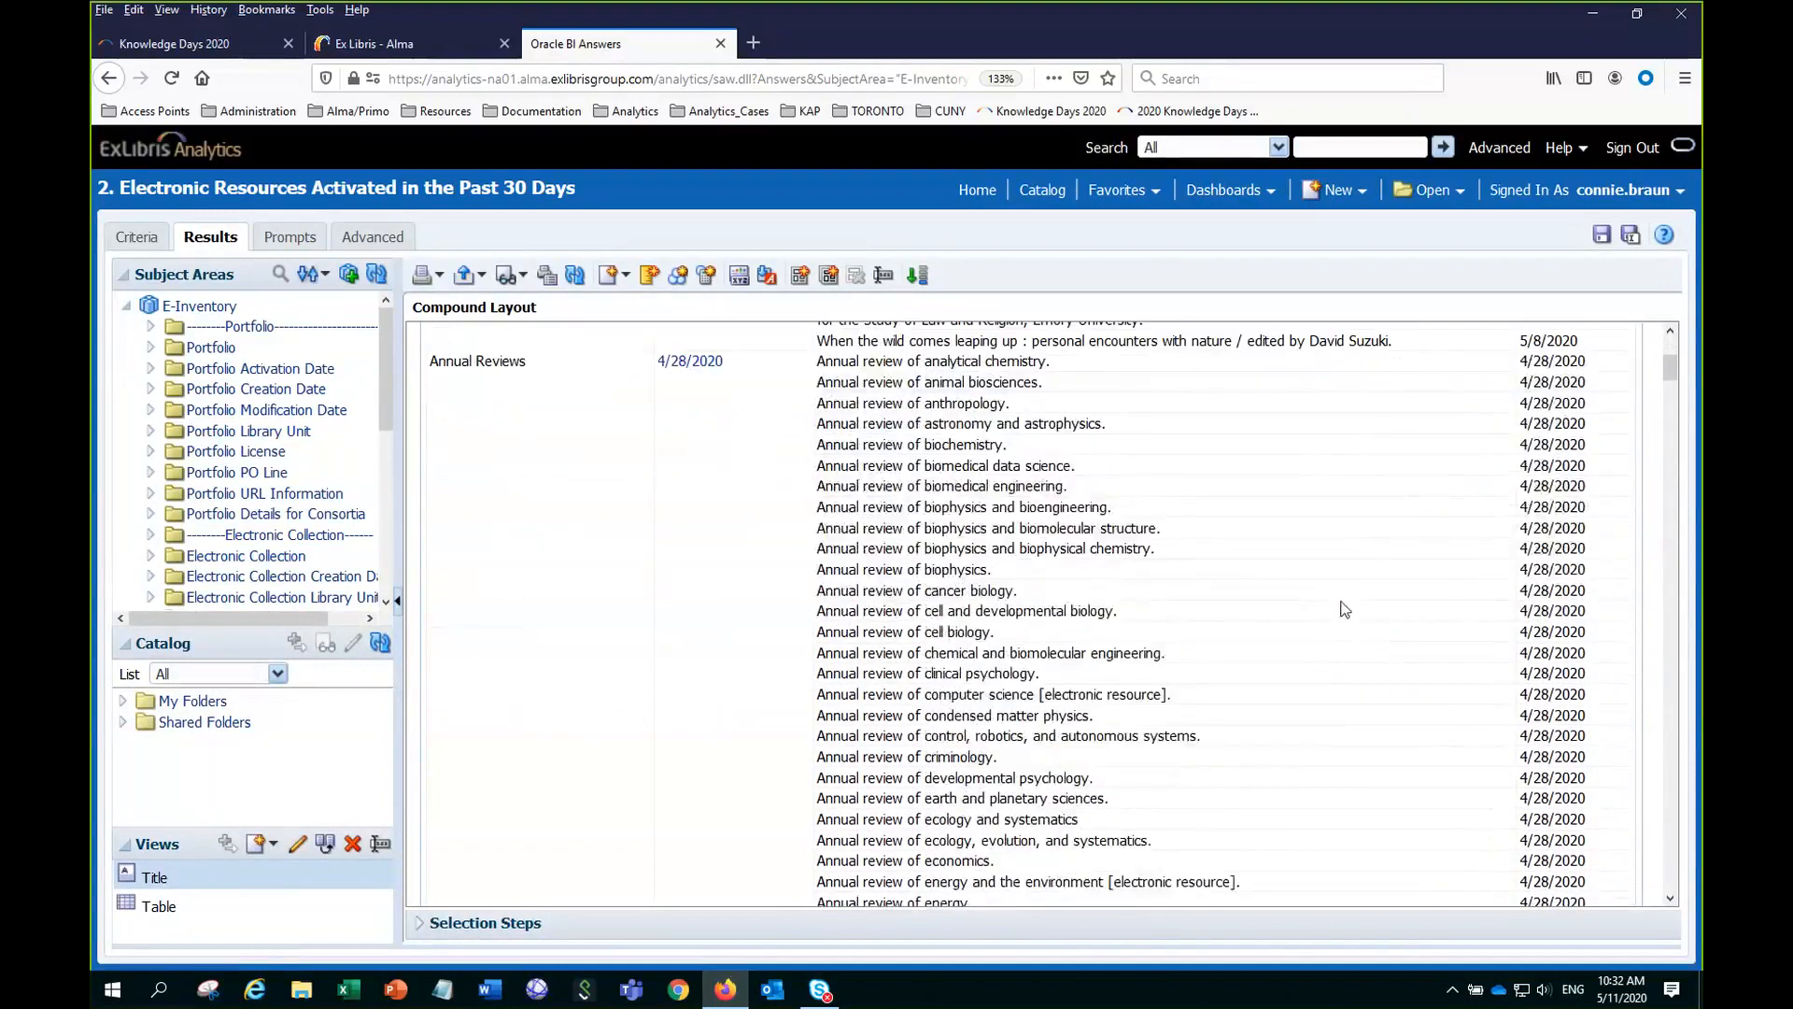
pyautogui.scroll(-10, 1343, 612)
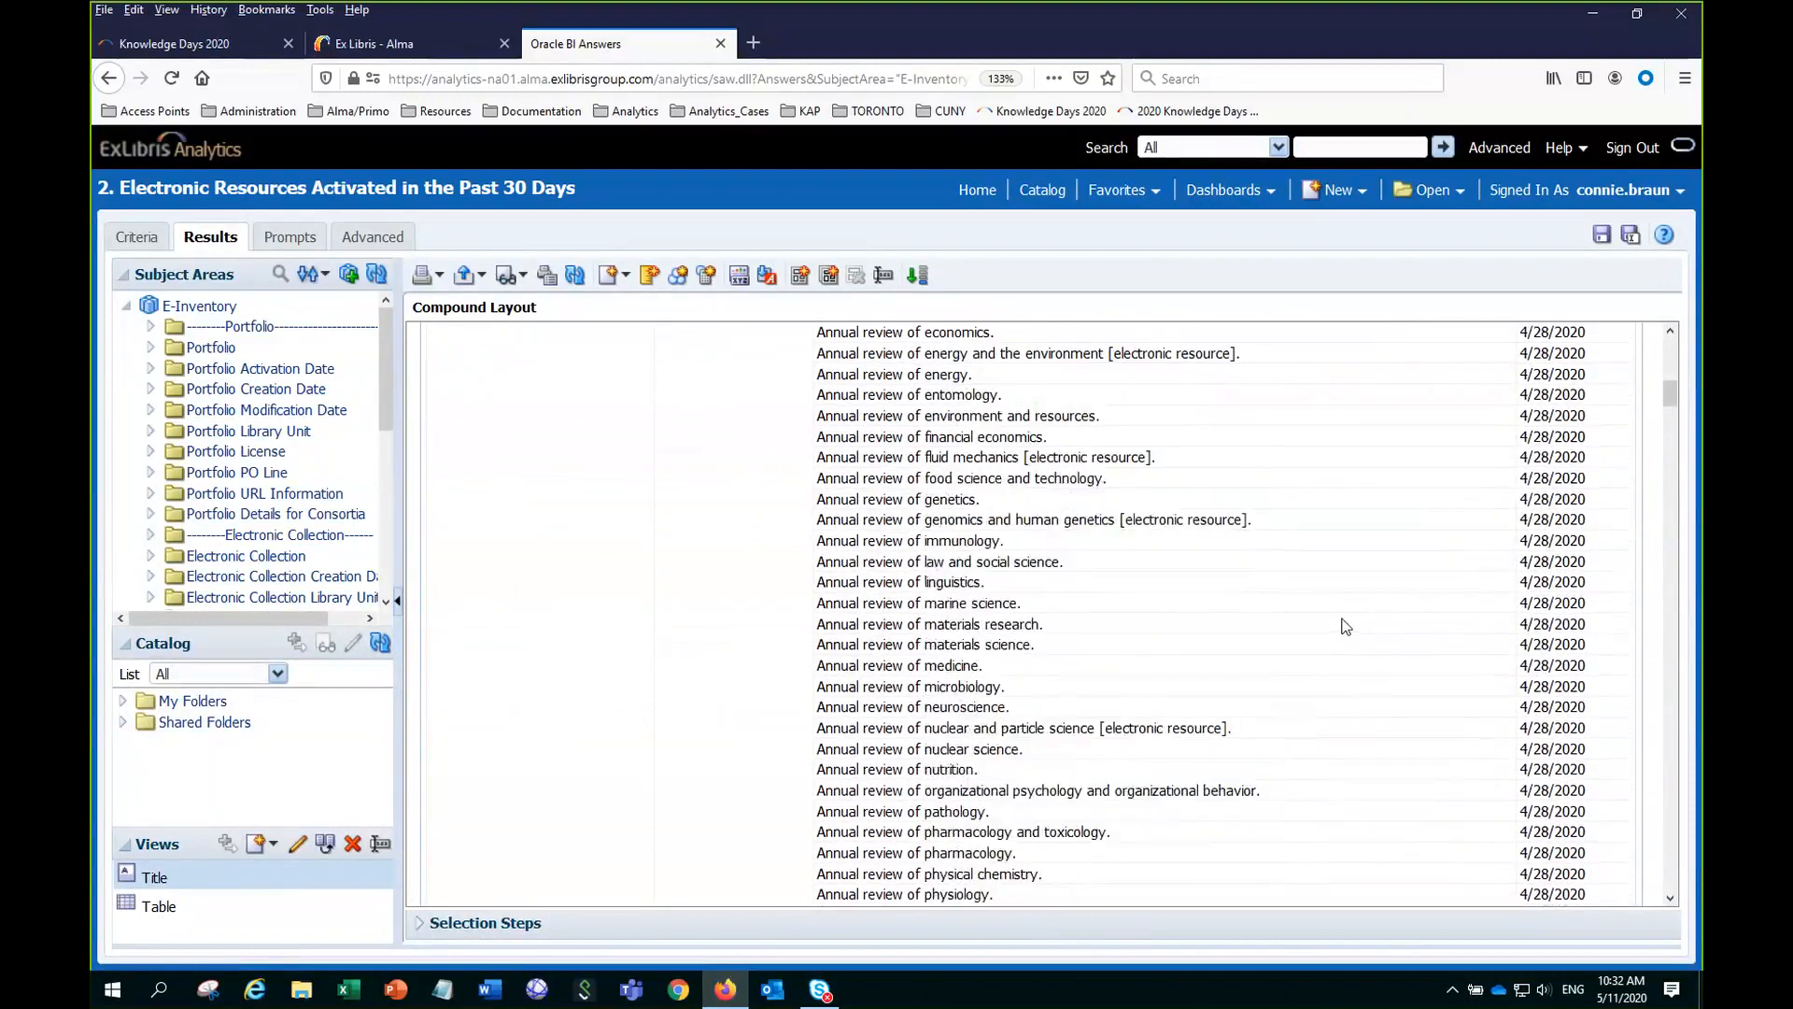
pyautogui.scroll(9, 1322, 601)
pyautogui.scroll(3, 1320, 600)
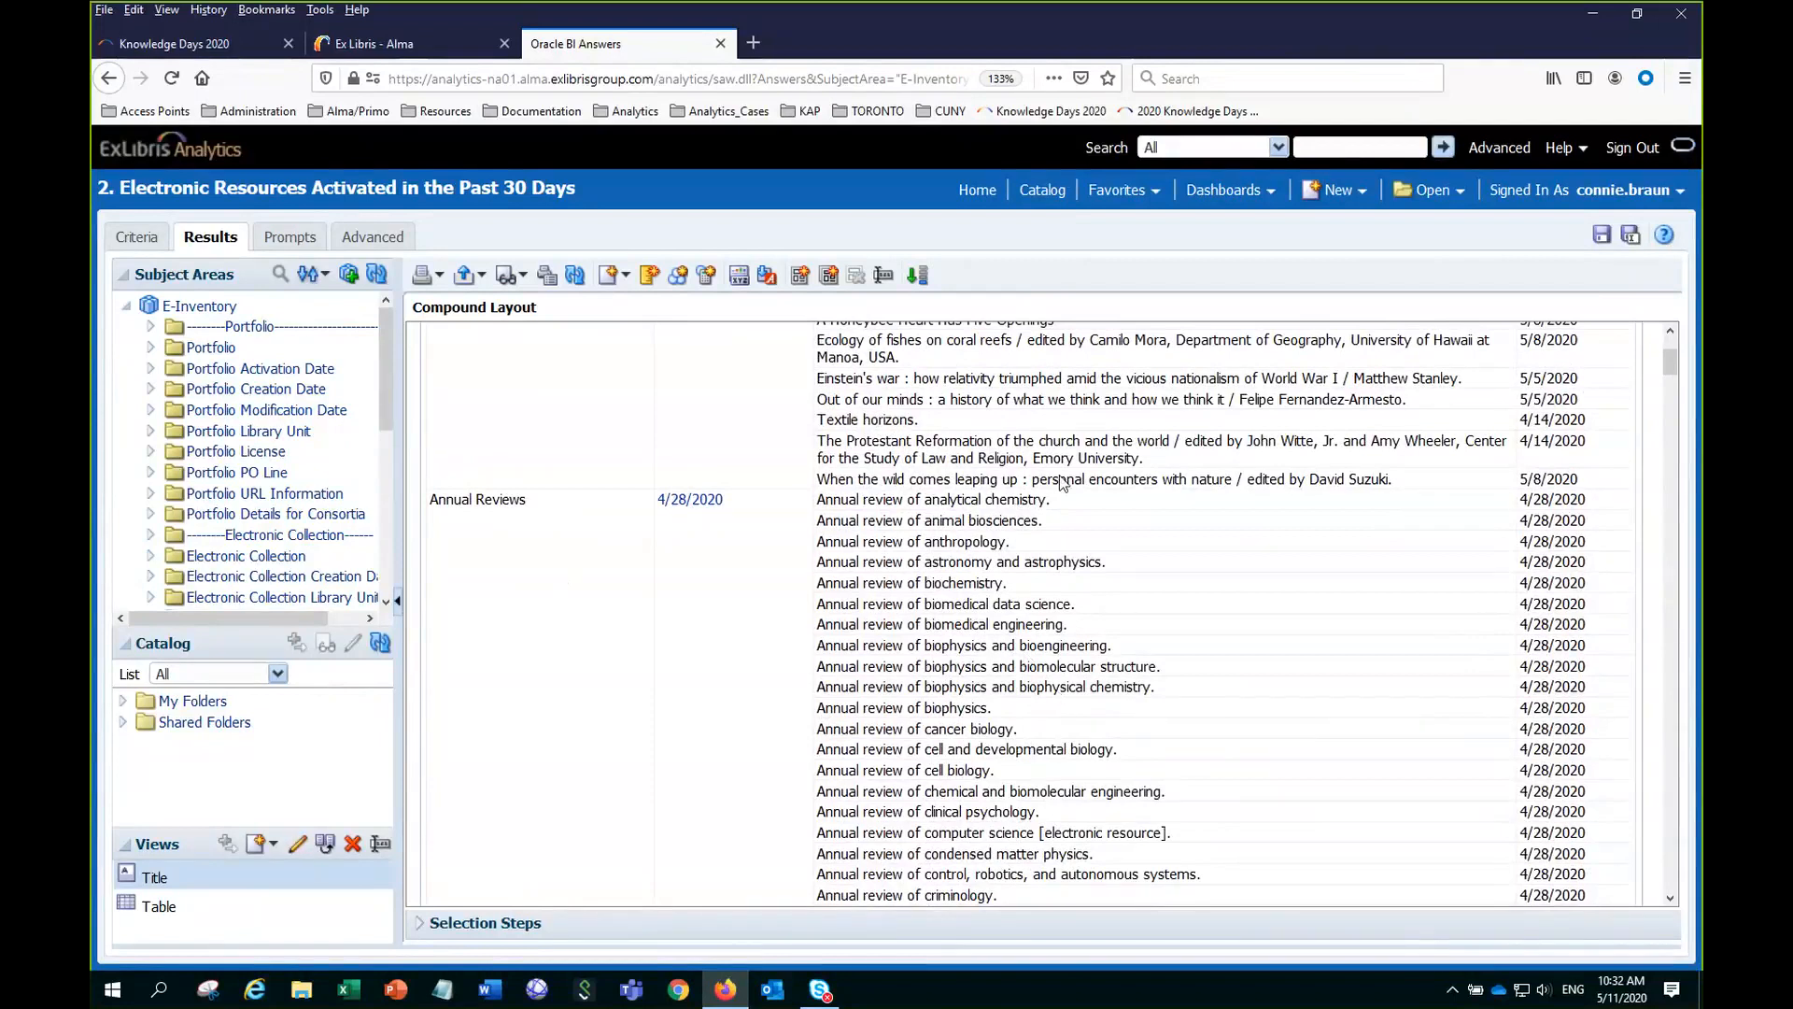
pyautogui.scroll(-15, 1062, 483)
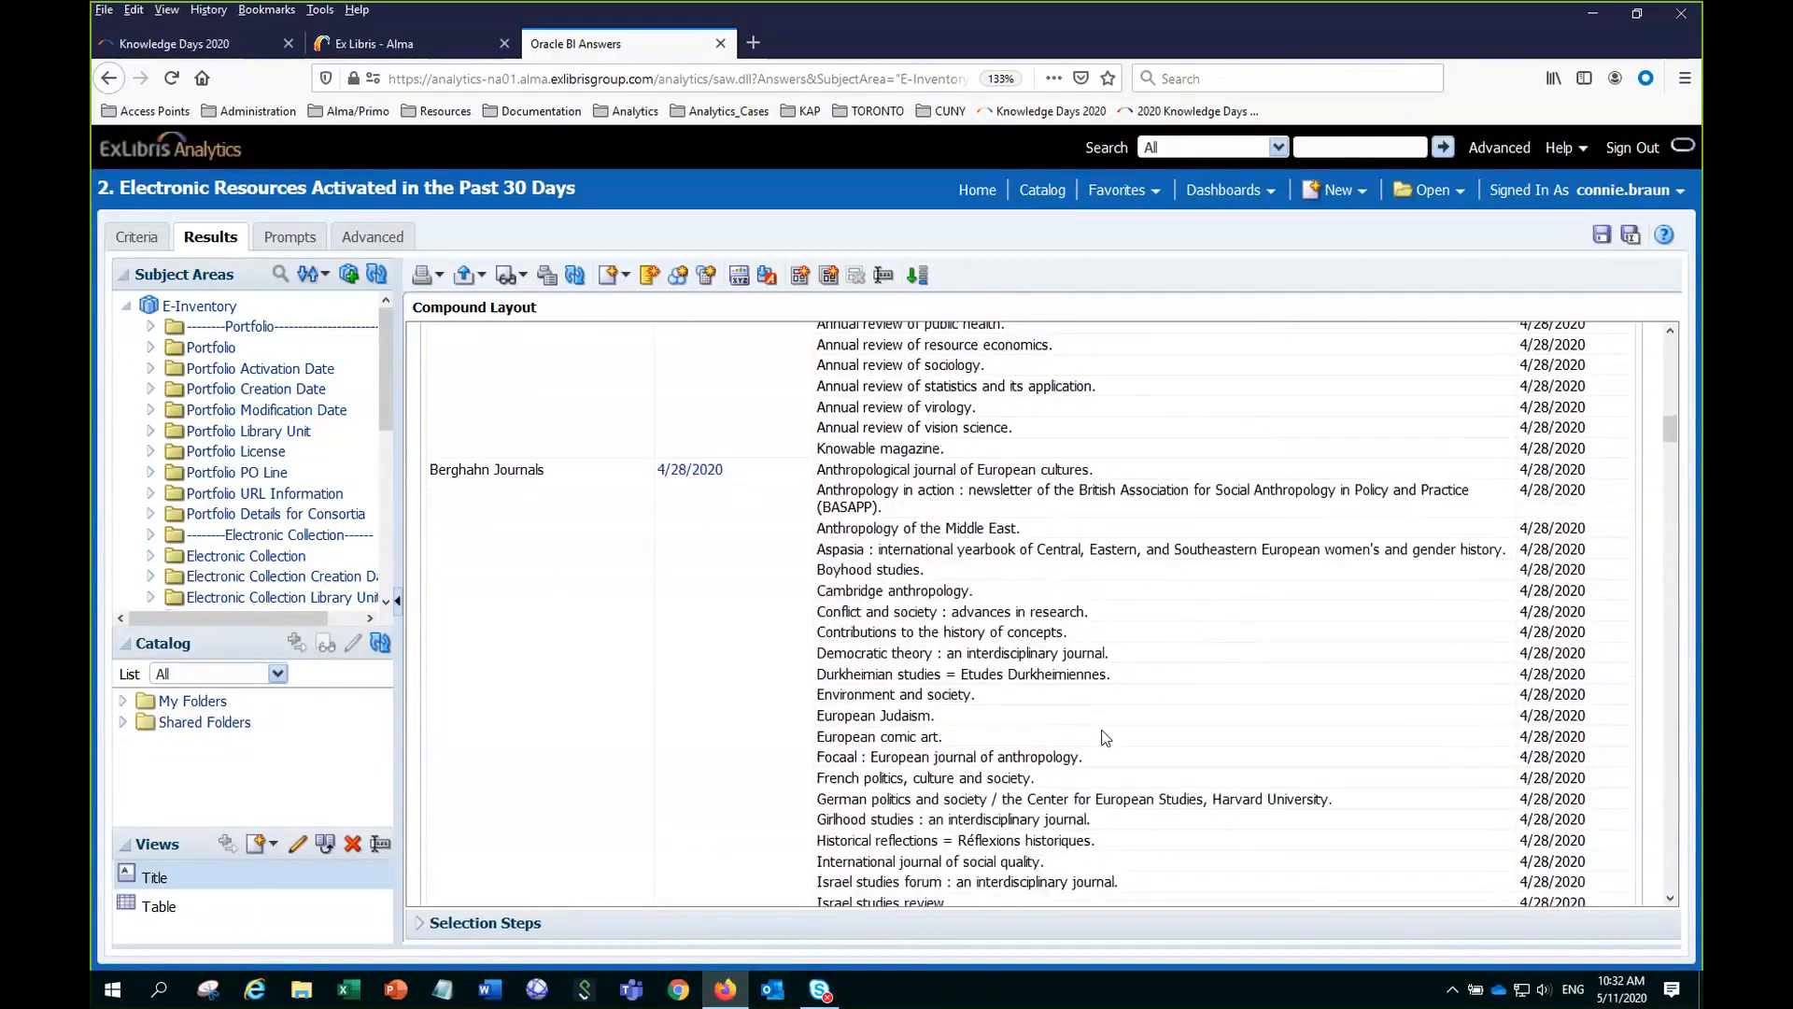
pyautogui.scroll(-1, 1401, 560)
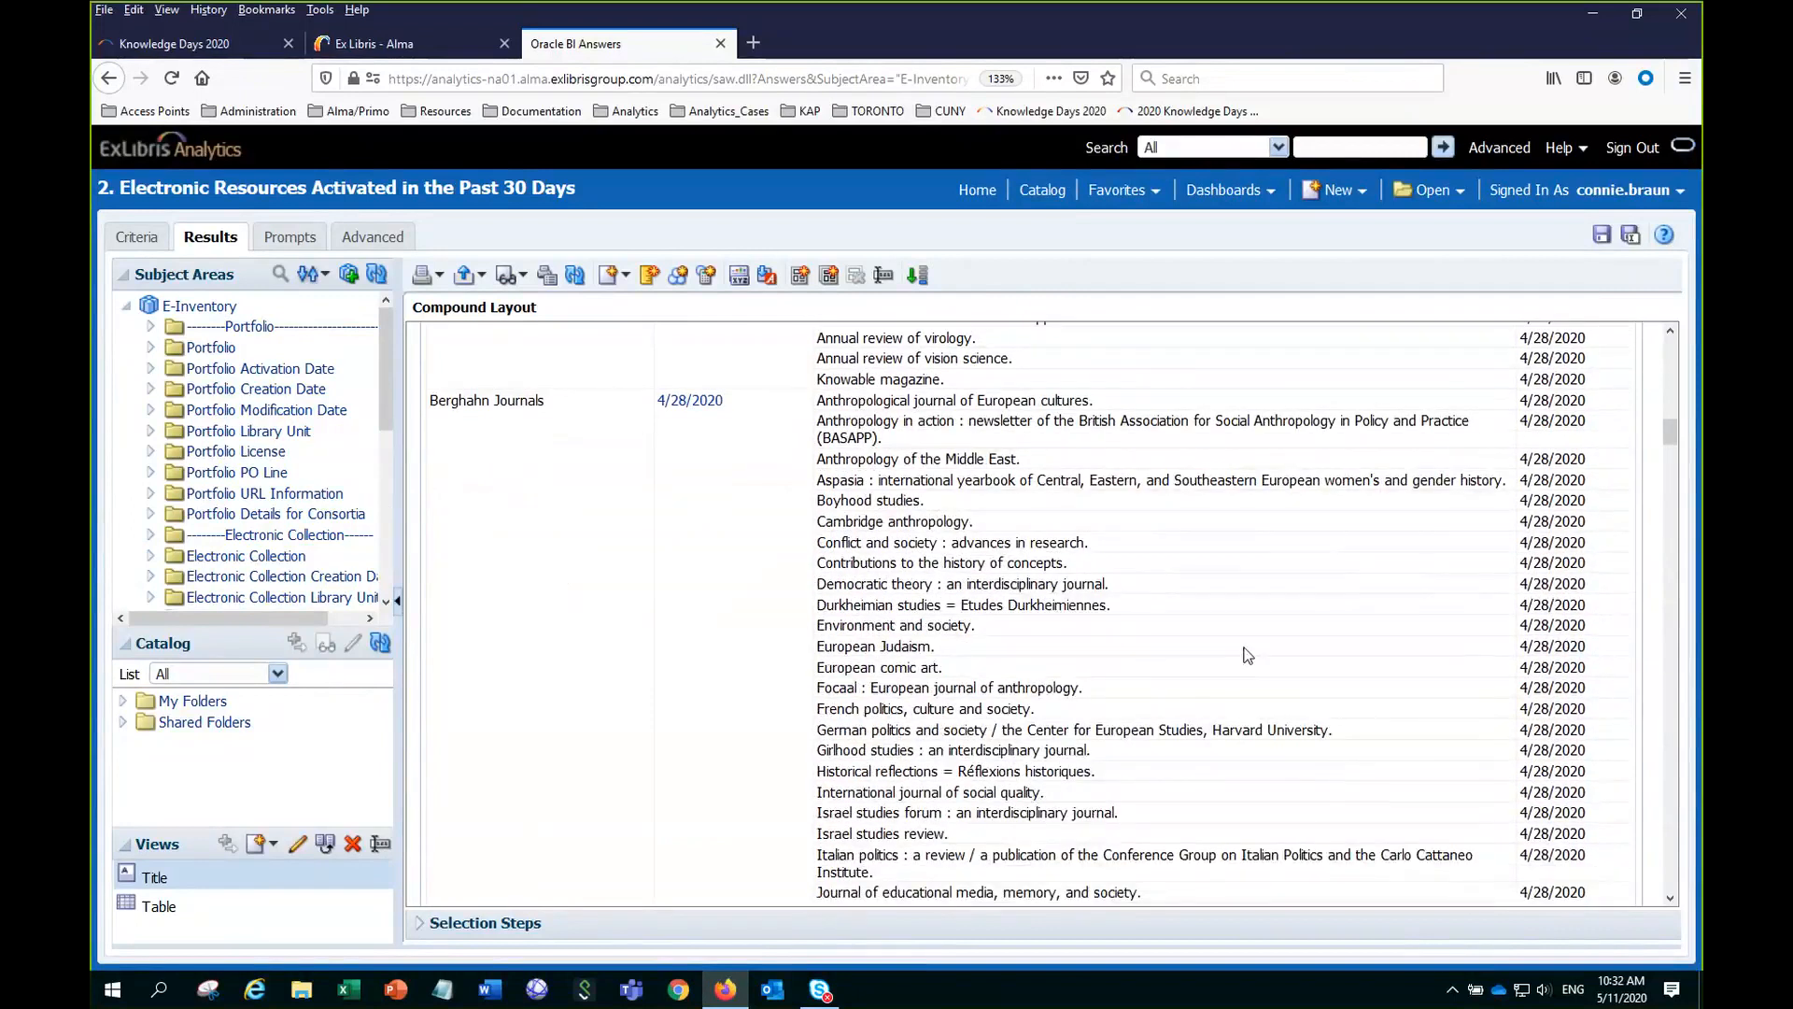
# Save the analysis and convert the Portfolio Activation Date filter to SQL.
pyautogui.click(1595, 245)
pyautogui.click(136, 239)
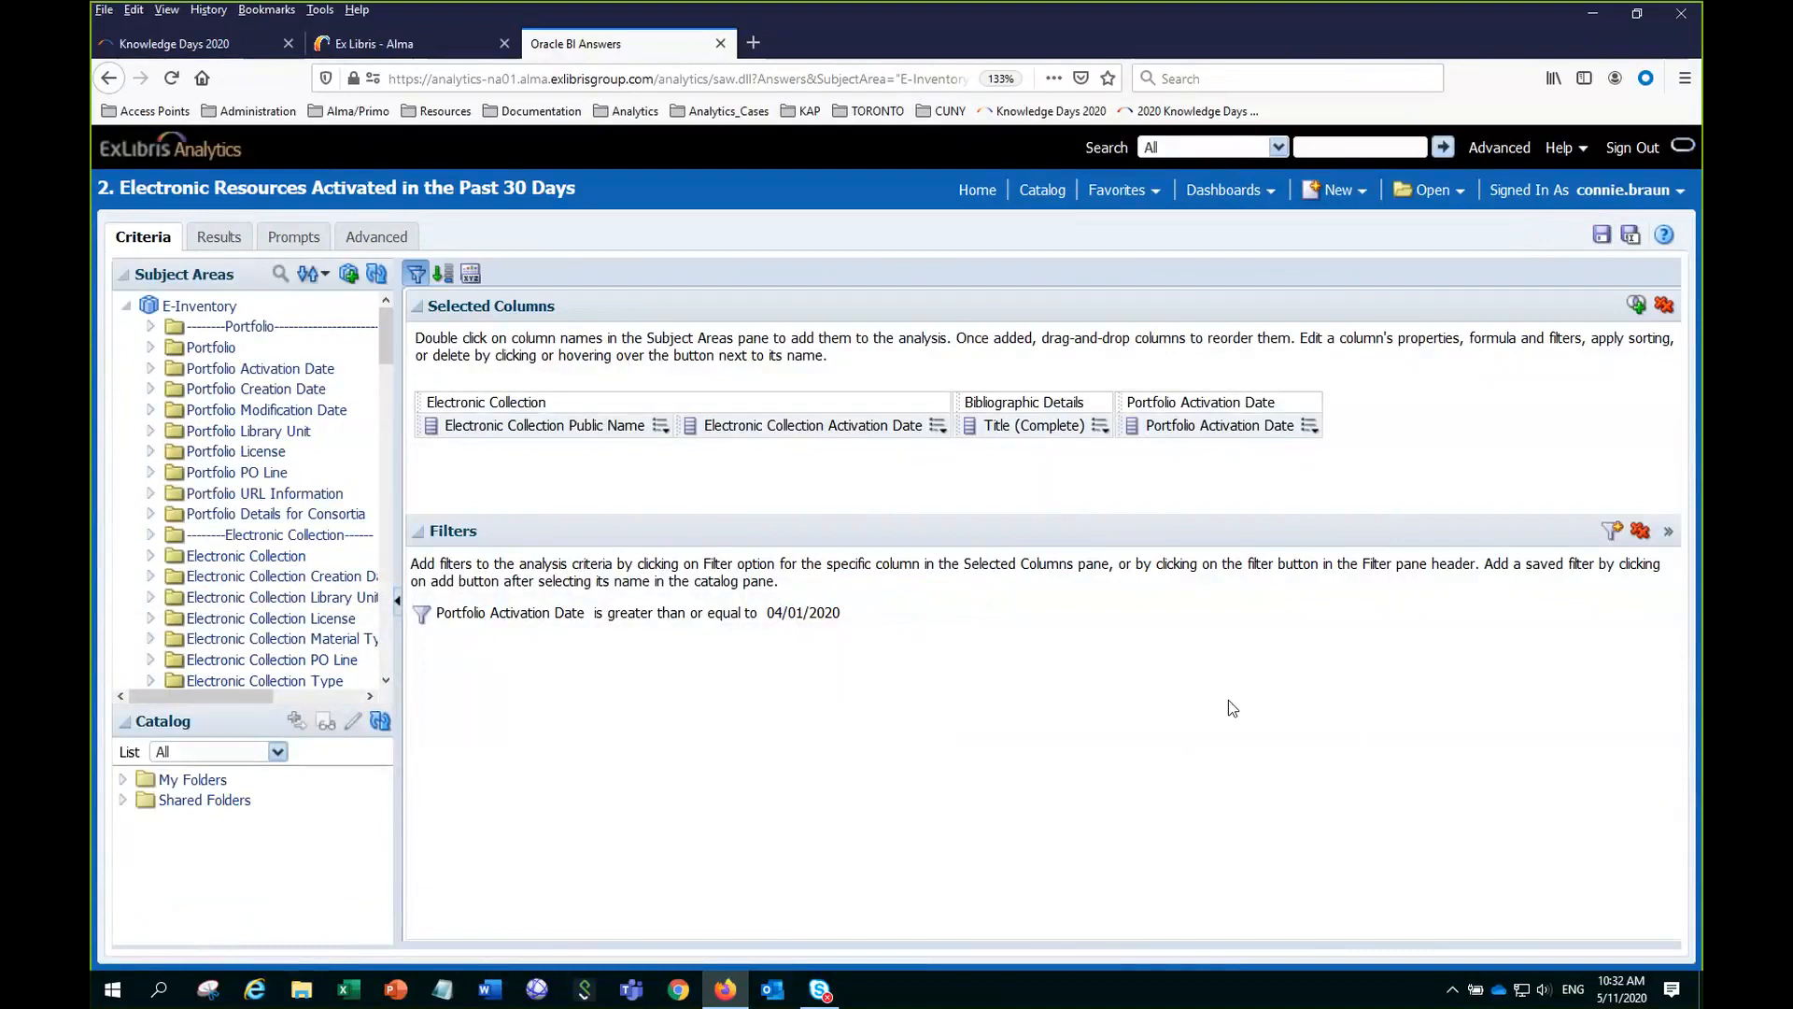
pyautogui.moveTo(692, 632)
pyautogui.moveTo(835, 605)
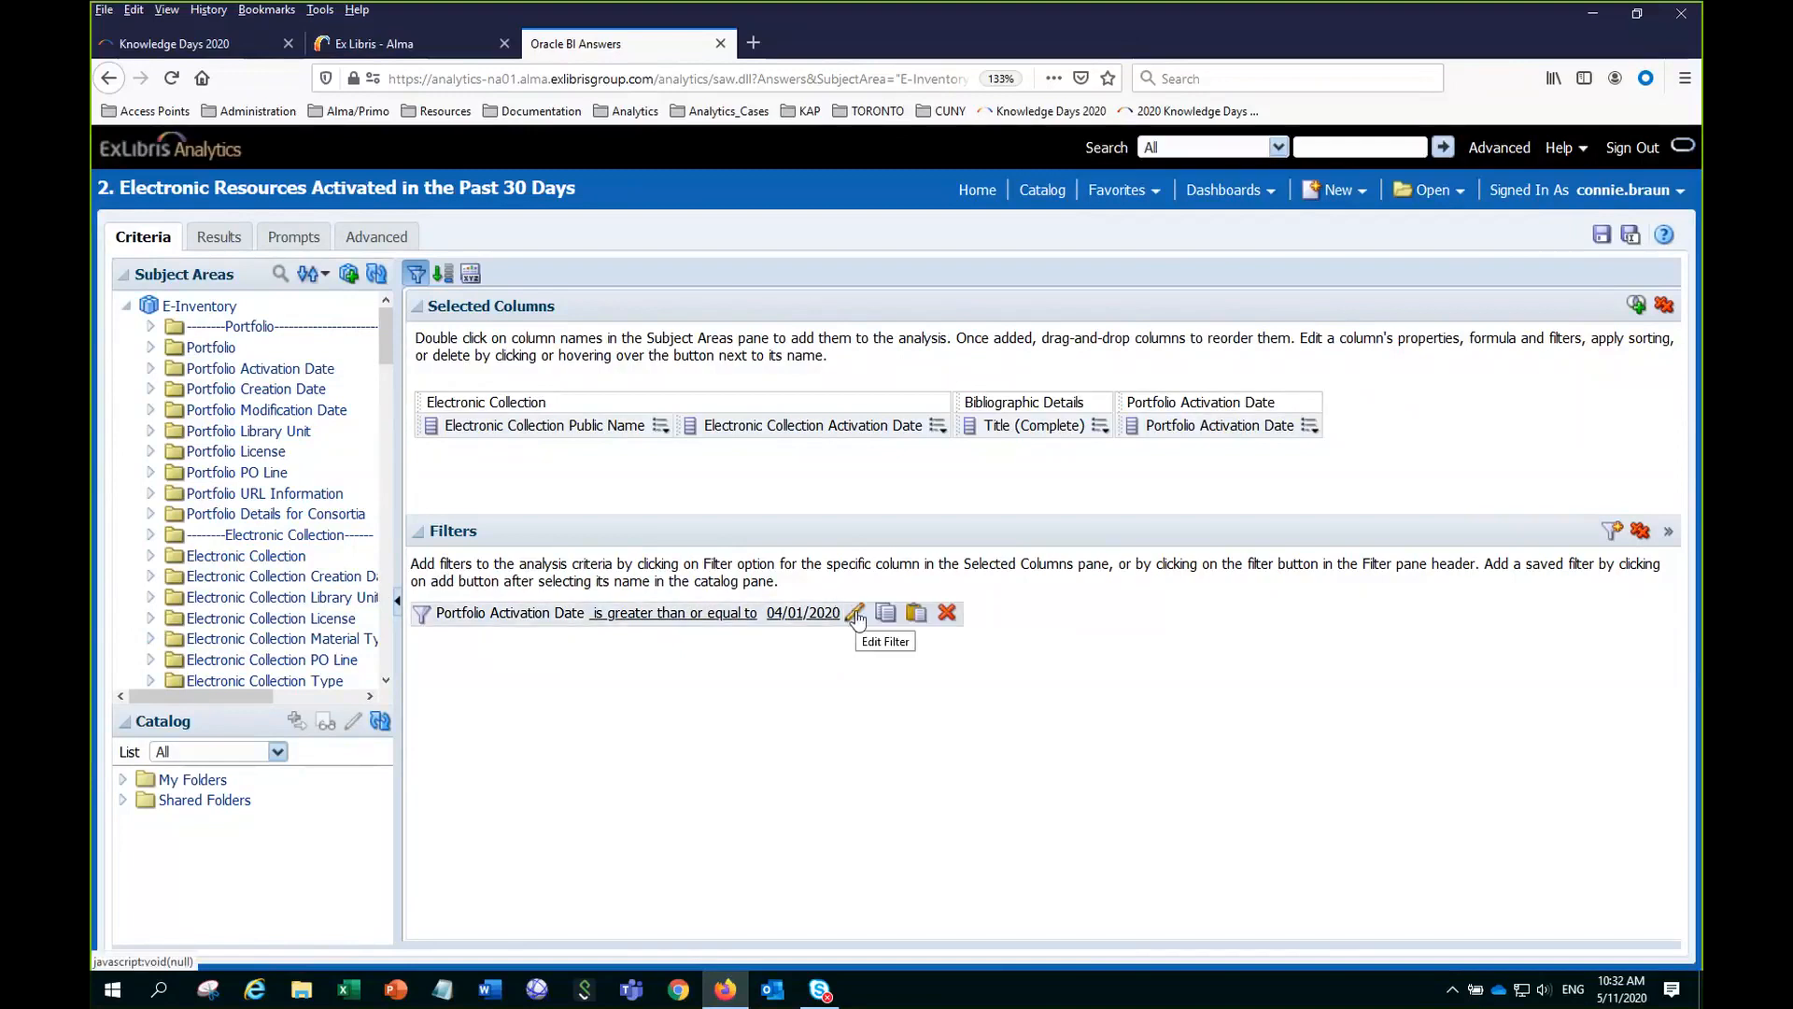
pyautogui.click(856, 615)
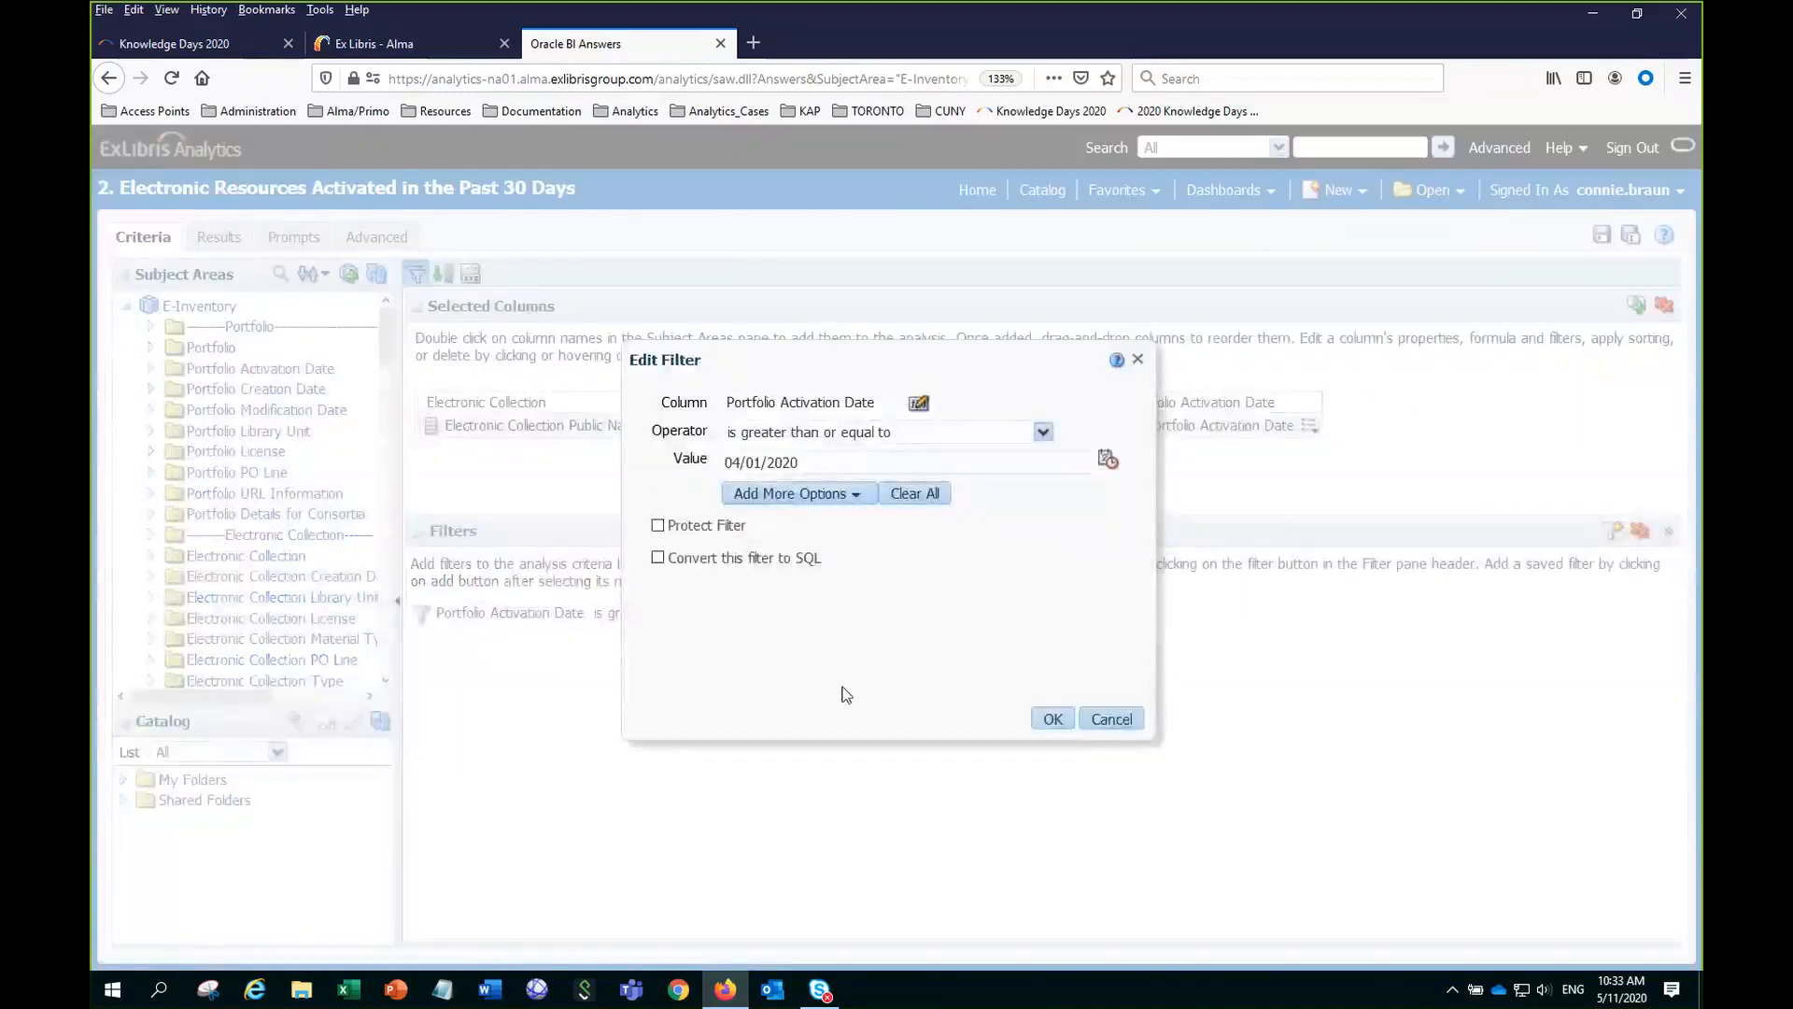
pyautogui.click(658, 558)
pyautogui.click(1053, 719)
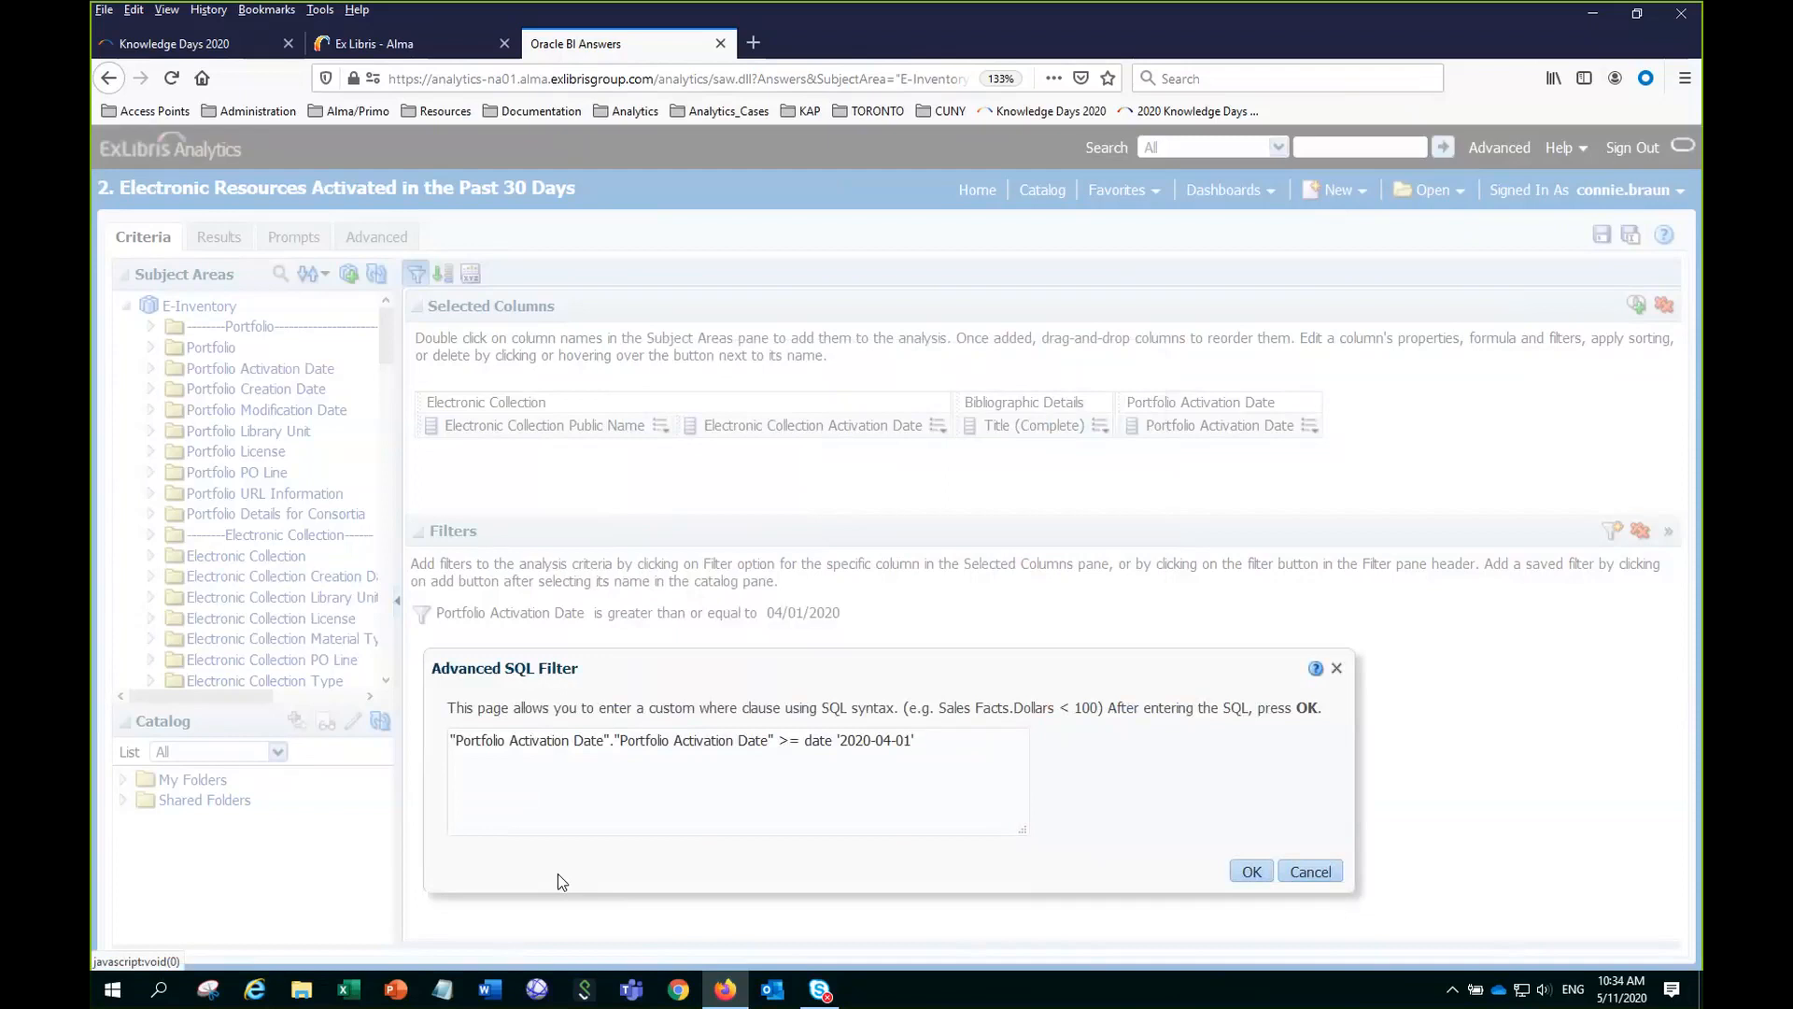
# Replace the fixed date in the SQL filter with TIMESTAMPADD(SQL_TSI_DAY, -30, CURRENT_DATE) and save the analysis.
pyautogui.hotkey('shift', 'Left')
pyautogui.hotkey('shift', 'Left')
pyautogui.hotkey('shift', 'Left')
pyautogui.hotkey('shift', 'Left')
pyautogui.hotkey('shift', 'Left')
pyautogui.hotkey('shift', 'Left')
pyautogui.hotkey('shift', 'Left')
pyautogui.hotkey('shift', 'Left')
pyautogui.hotkey('shift', 'Left')
pyautogui.hotkey('shift', 'Left')
pyautogui.hotkey('shift', 'Left')
pyautogui.hotkey('shift', 'Left')
pyautogui.hotkey('shift', 'Left')
pyautogui.hotkey('shift', 'Left')
pyautogui.hotkey('shift', 'Left')
pyautogui.hotkey('shift', 'Left')
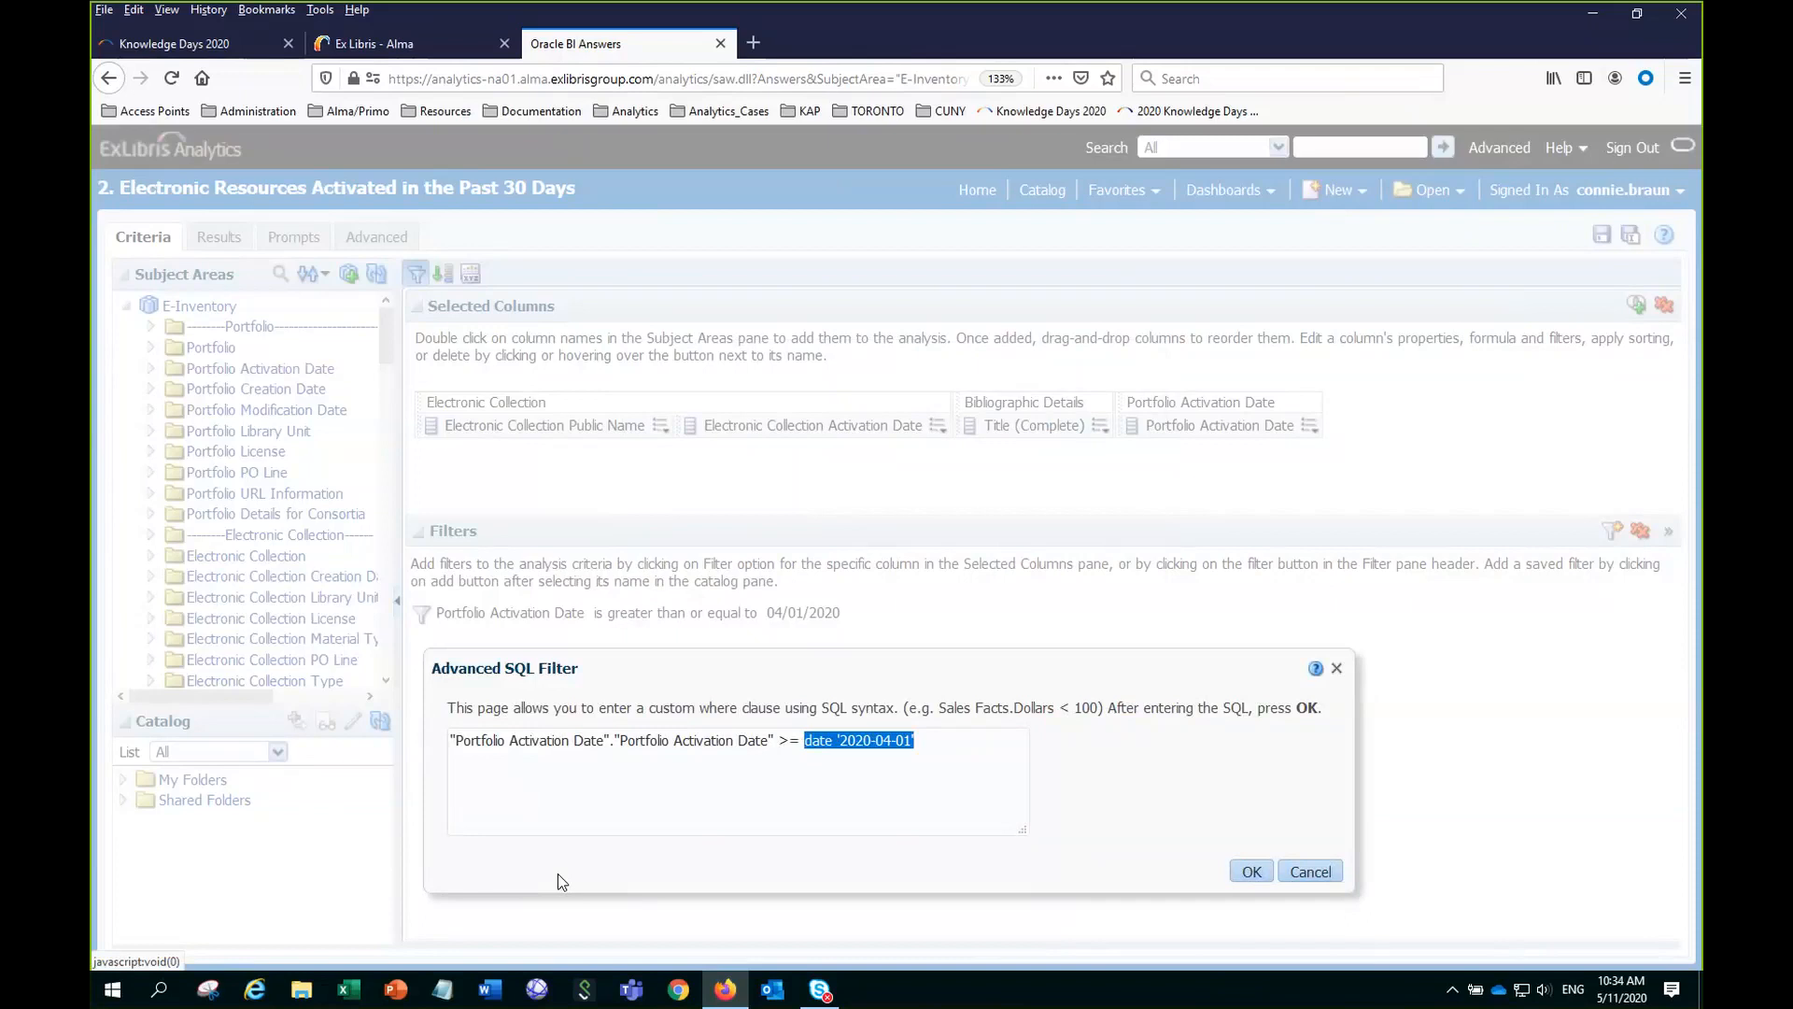
pyautogui.press('BackSpace')
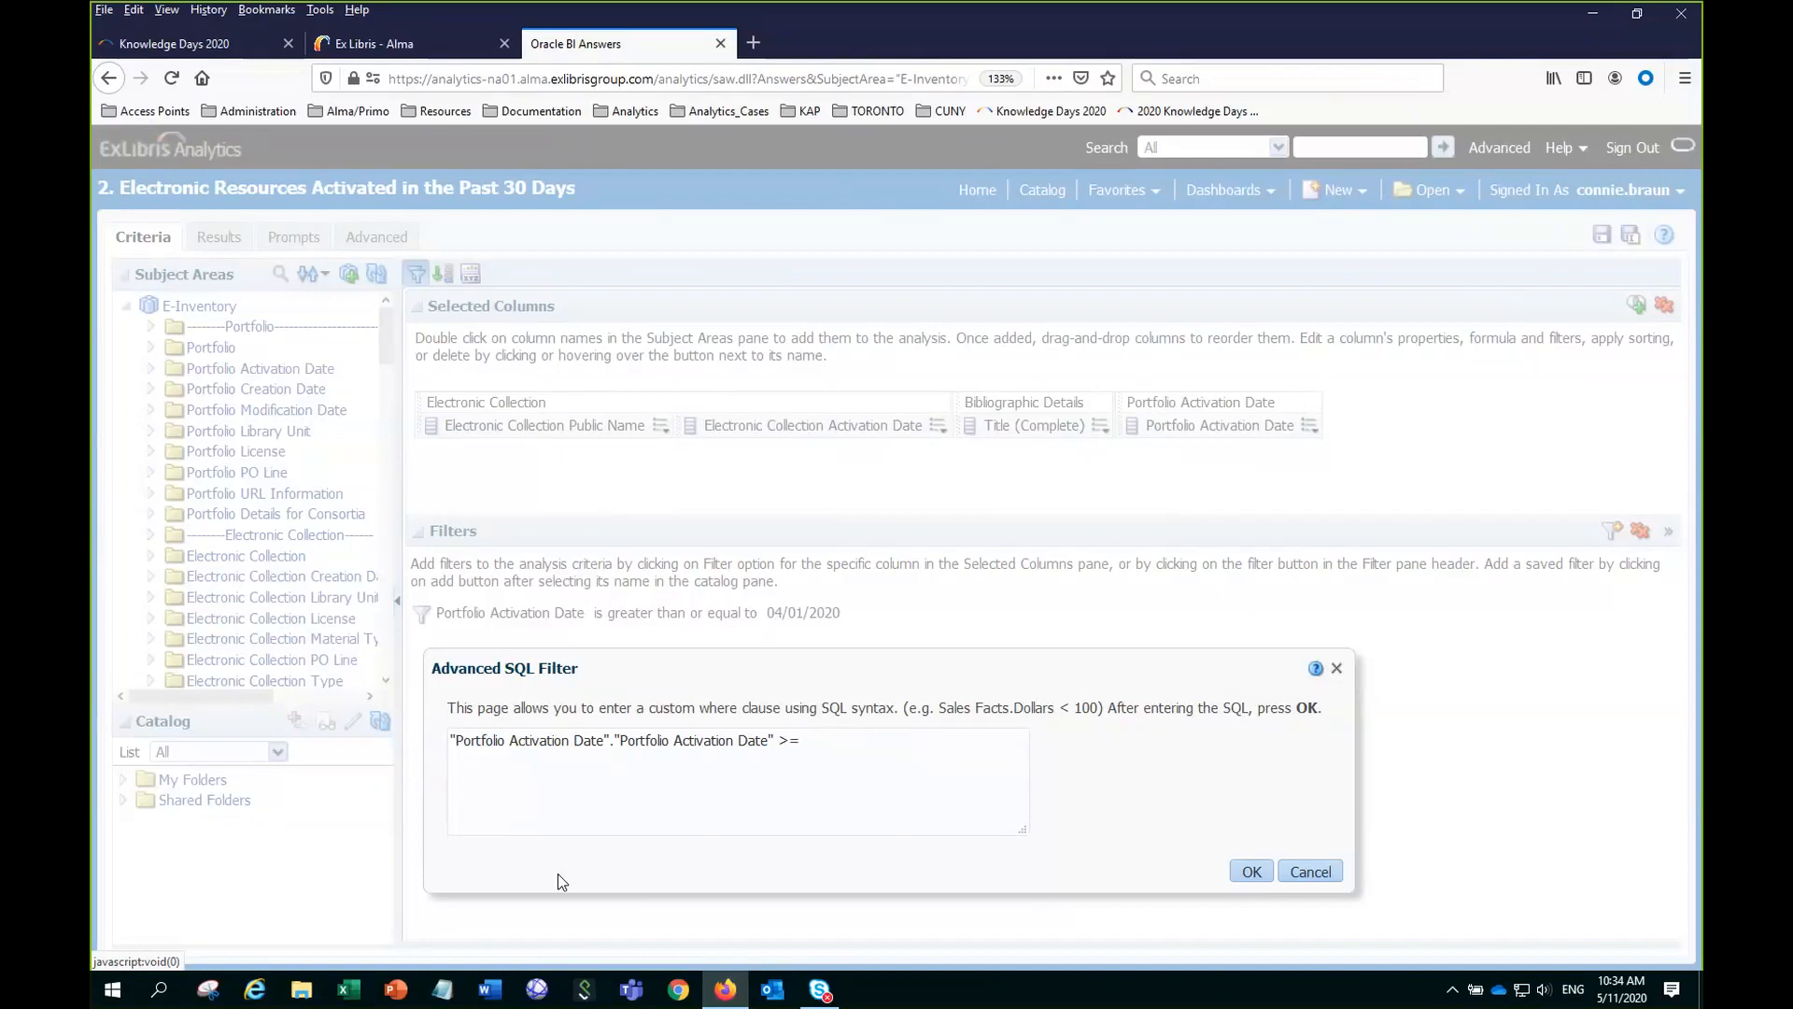
pyautogui.write('TIMESTAMPADD(SQL_TSI_DAY')
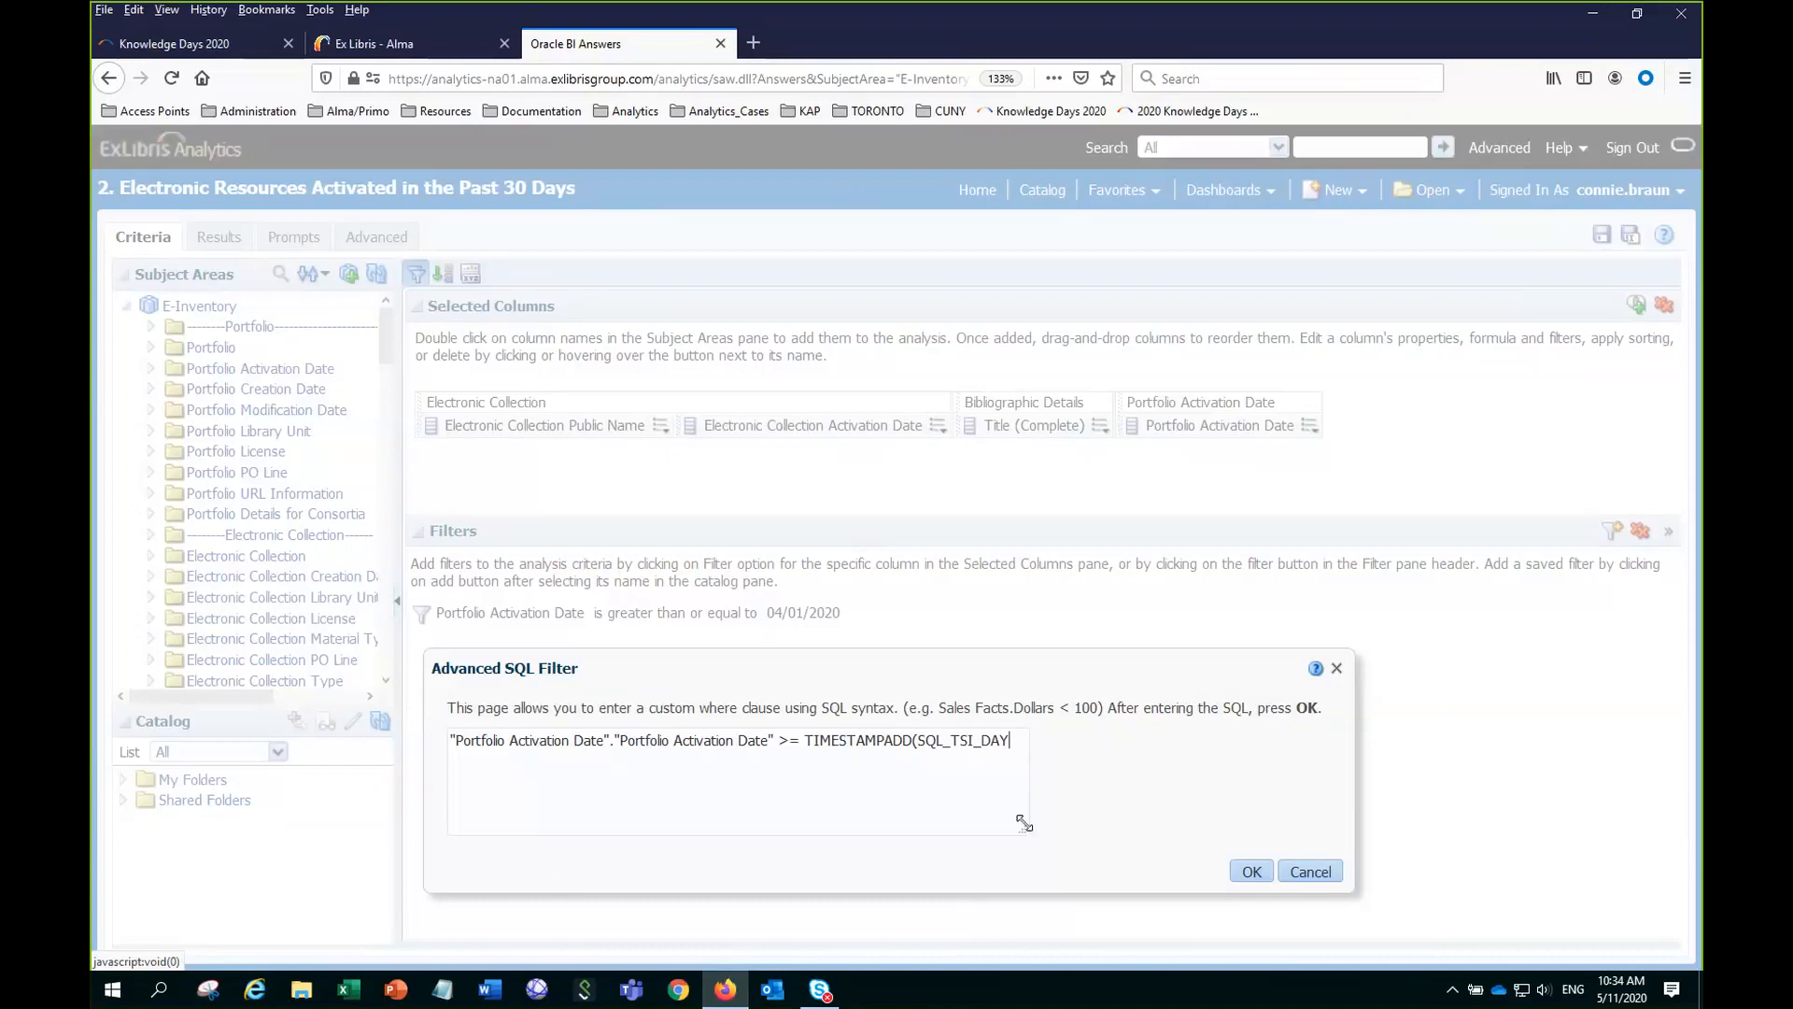
pyautogui.moveTo(1025, 823); pyautogui.dragTo(1219, 815)
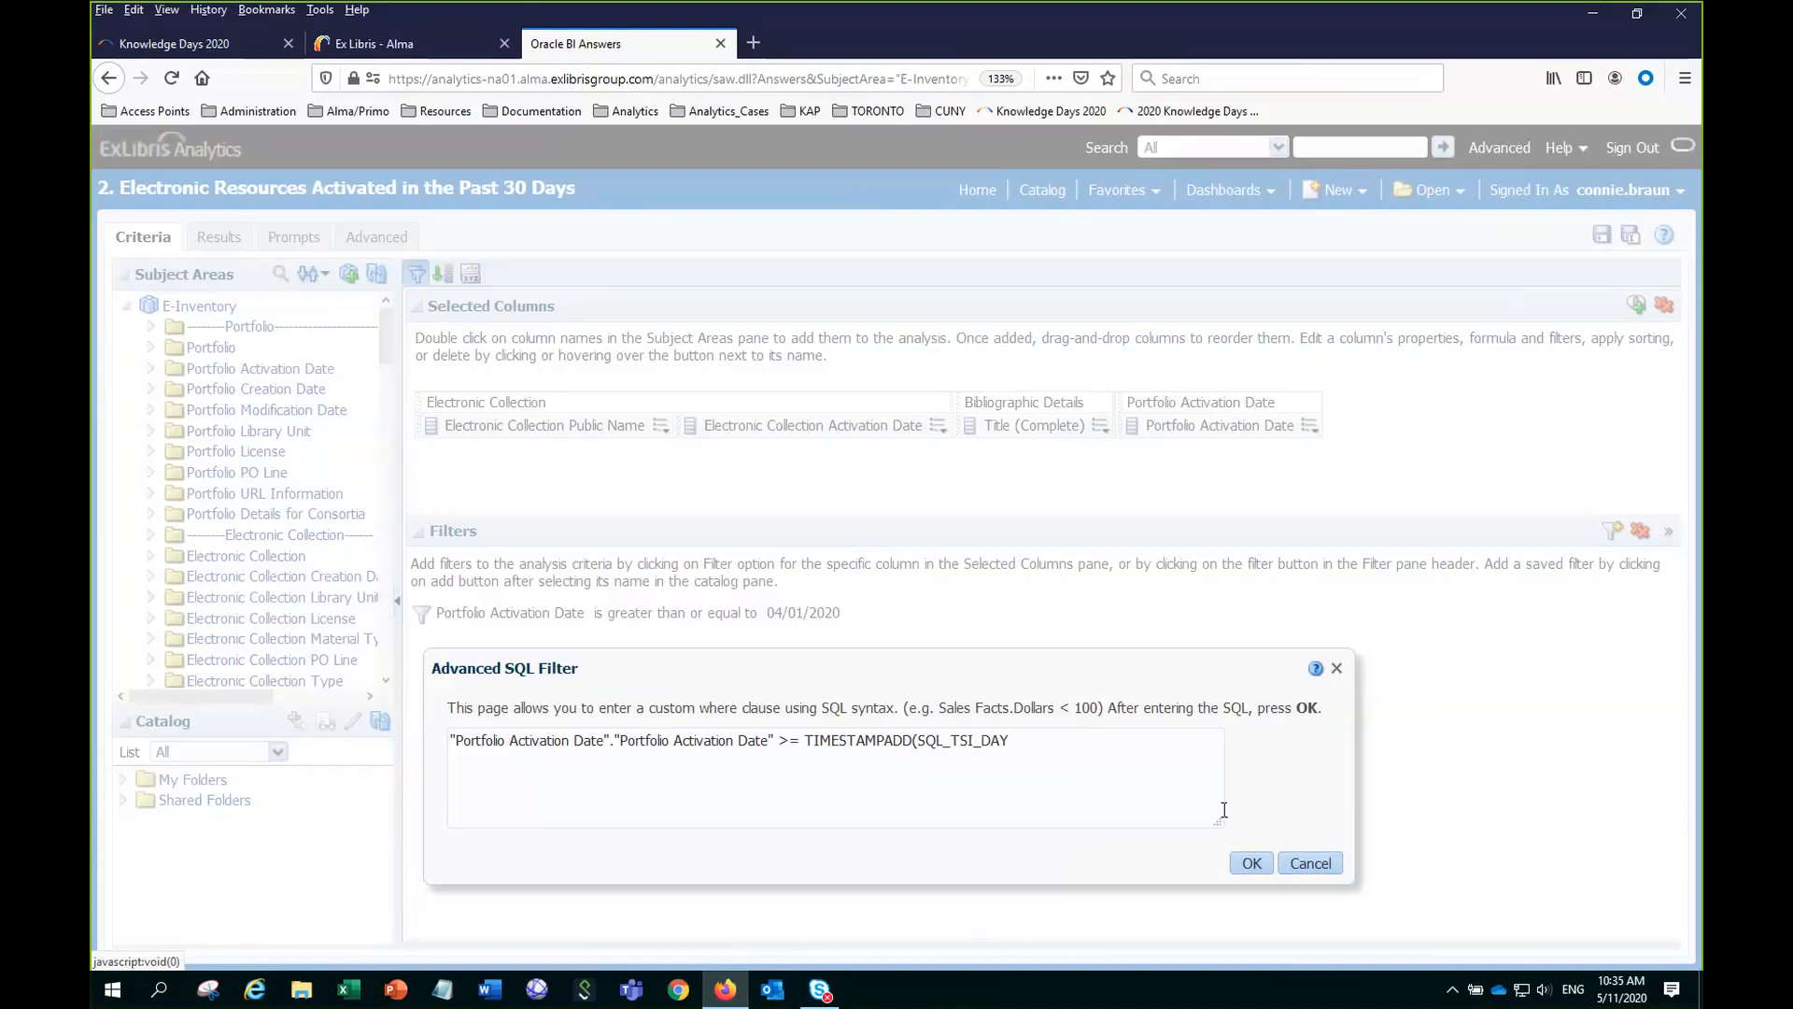
pyautogui.write(', -30')
pyautogui.write('URRENT_DATE)')
pyautogui.click(1248, 865)
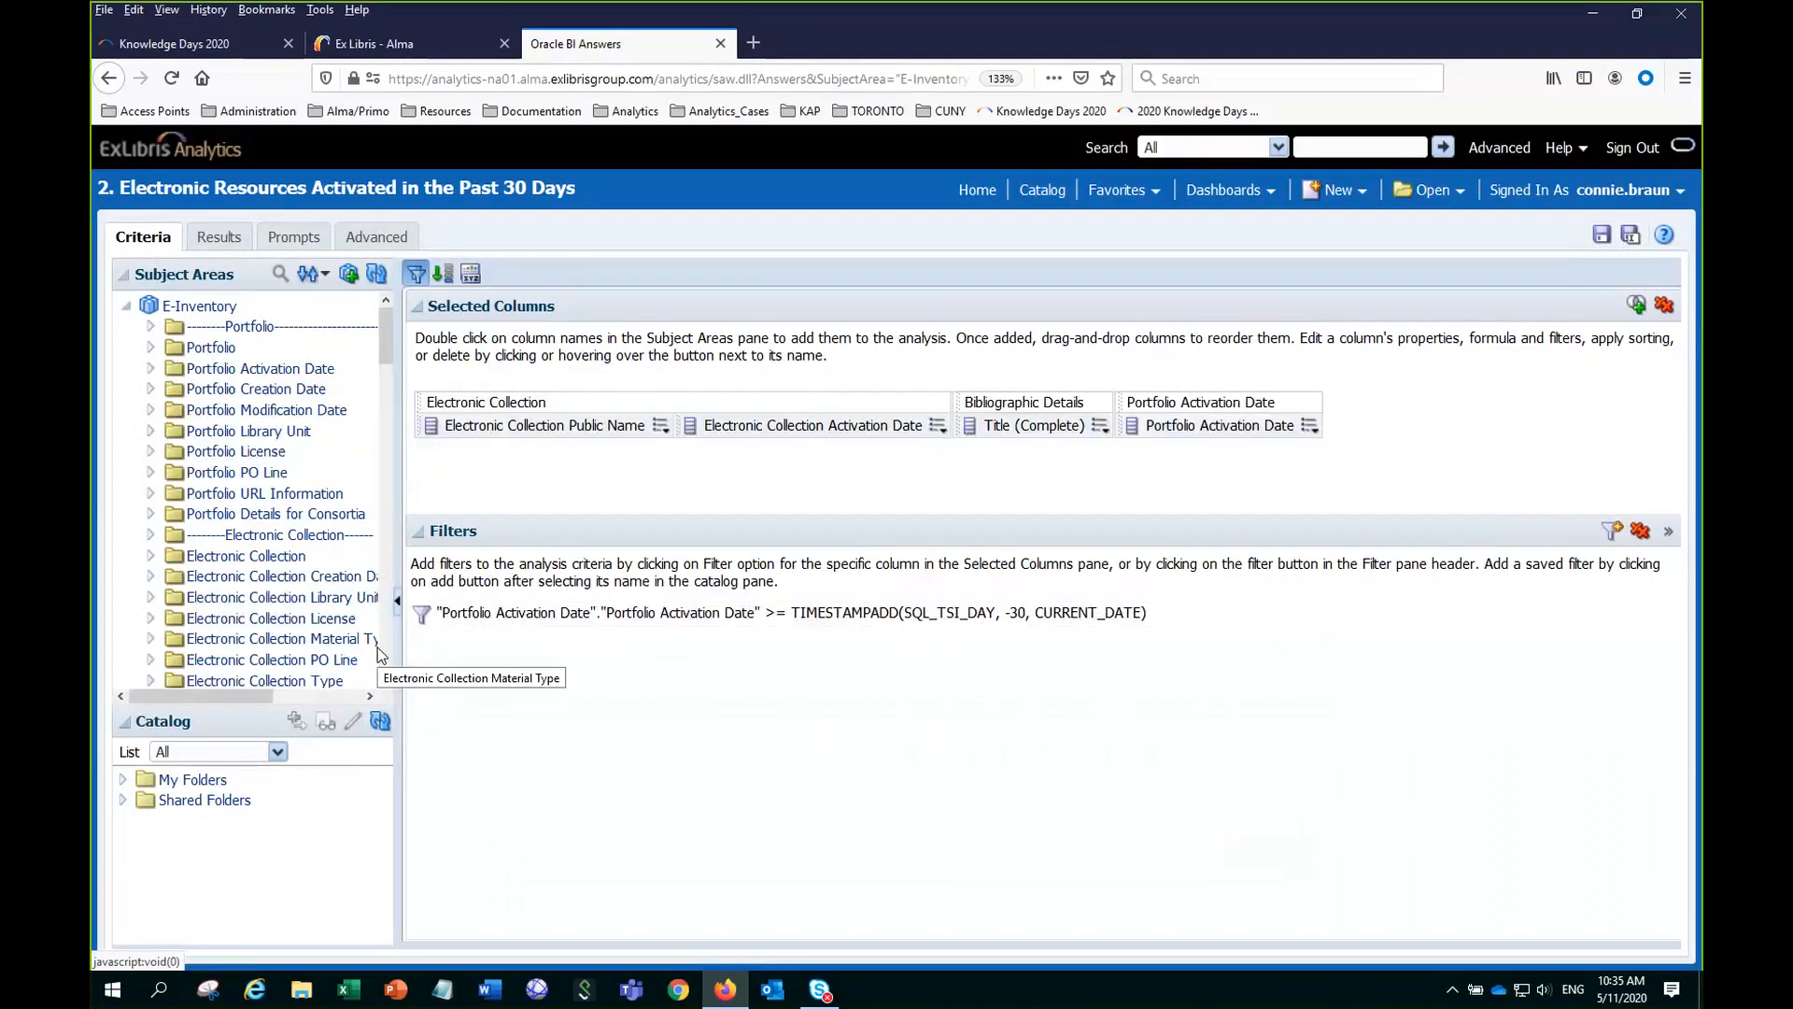
pyautogui.click(1598, 234)
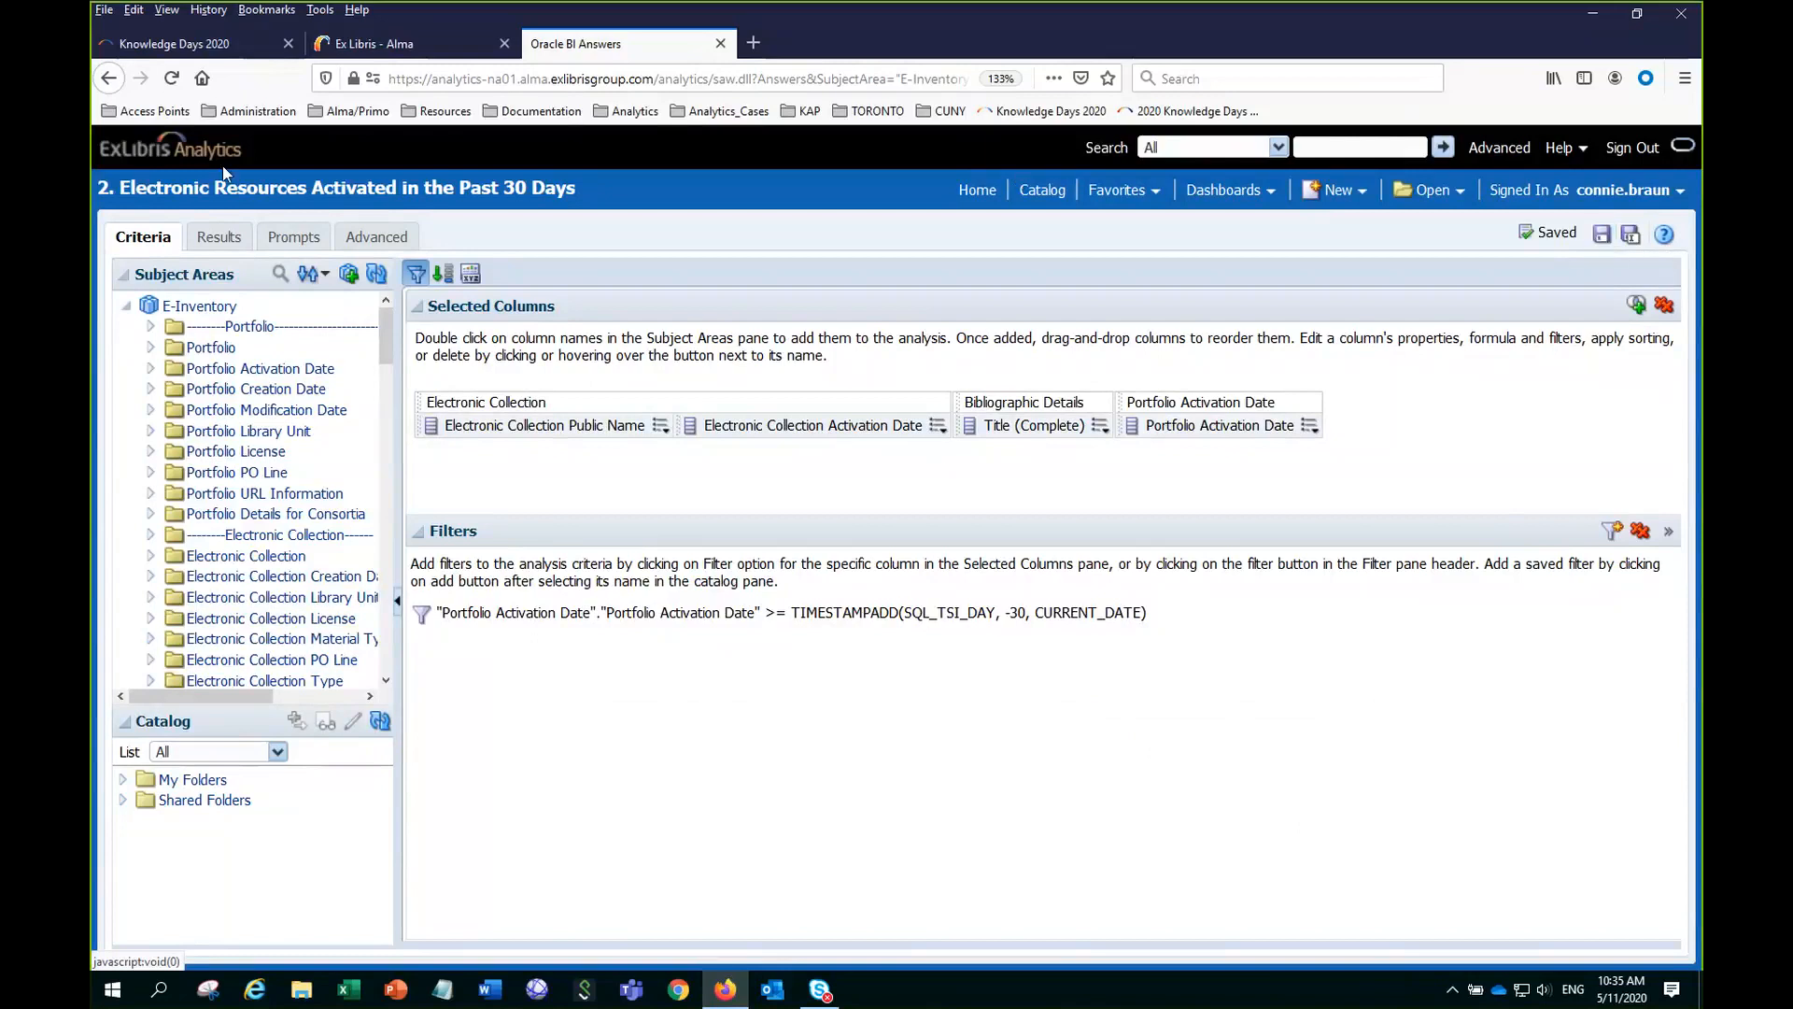
# Display the results of the 30-day SQL filter and check the portfolio activation dates across the collections.
pyautogui.click(228, 241)
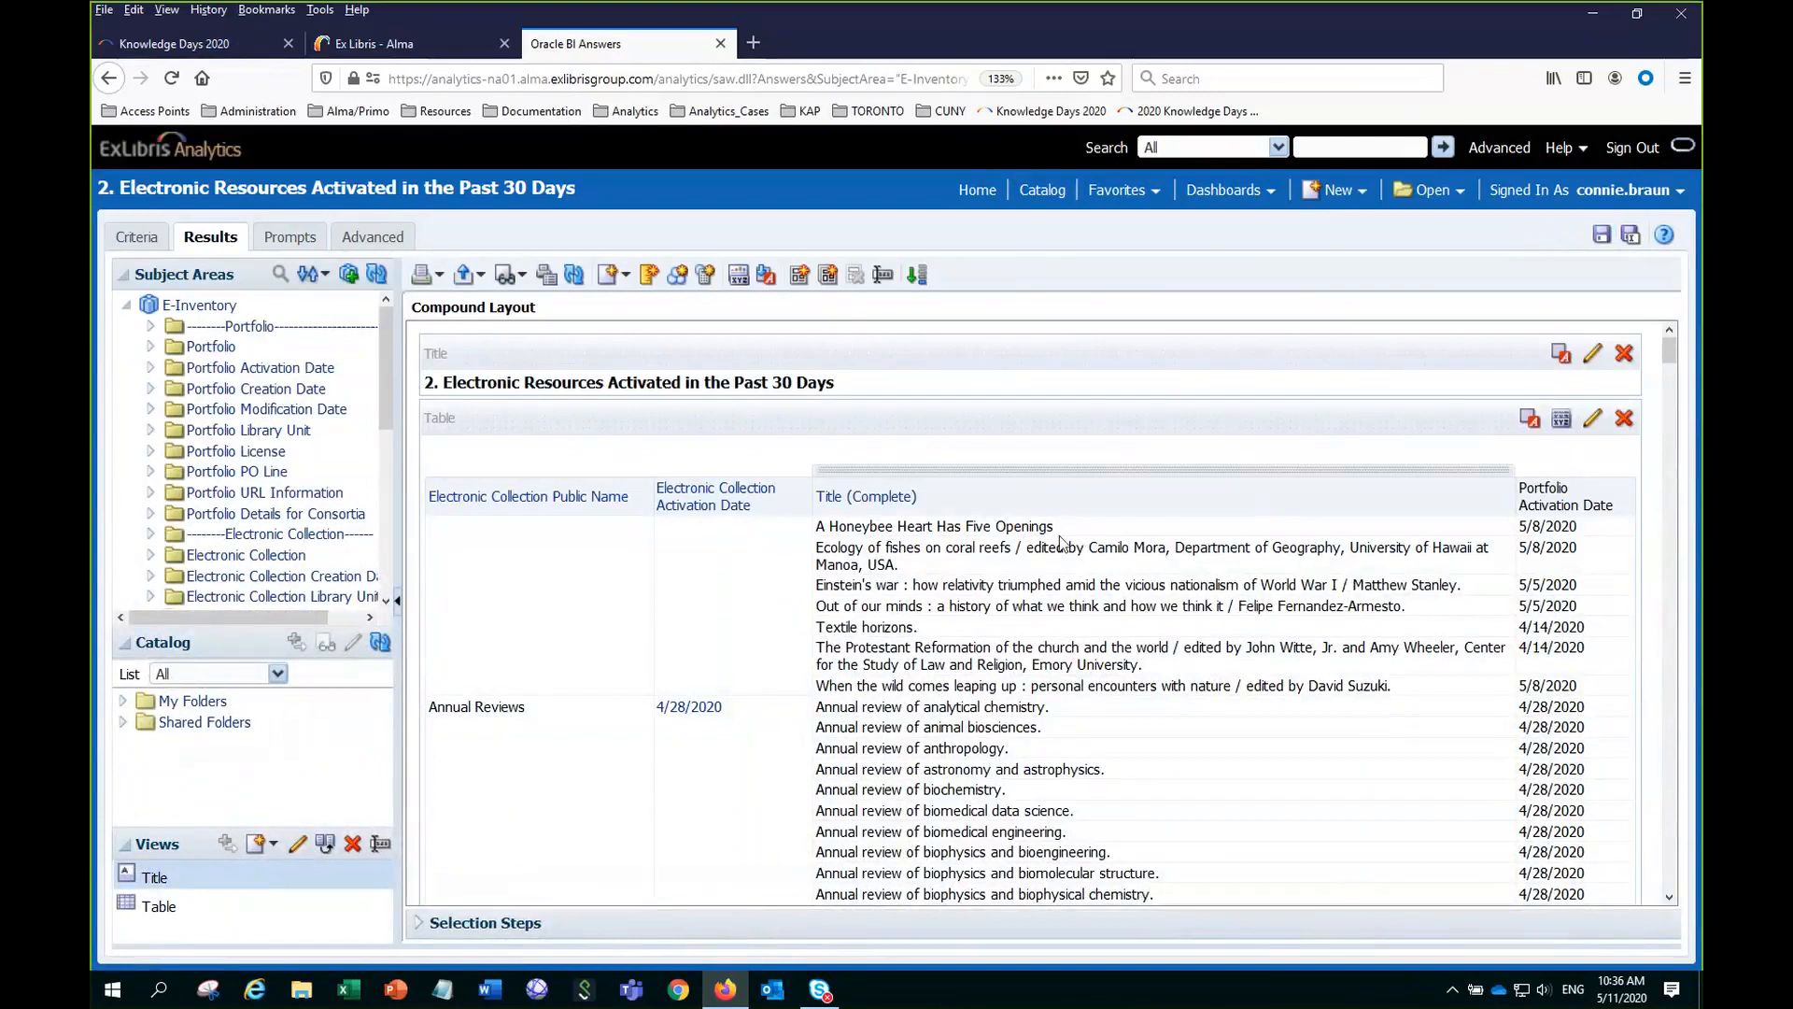
pyautogui.scroll(-1, 1060, 542)
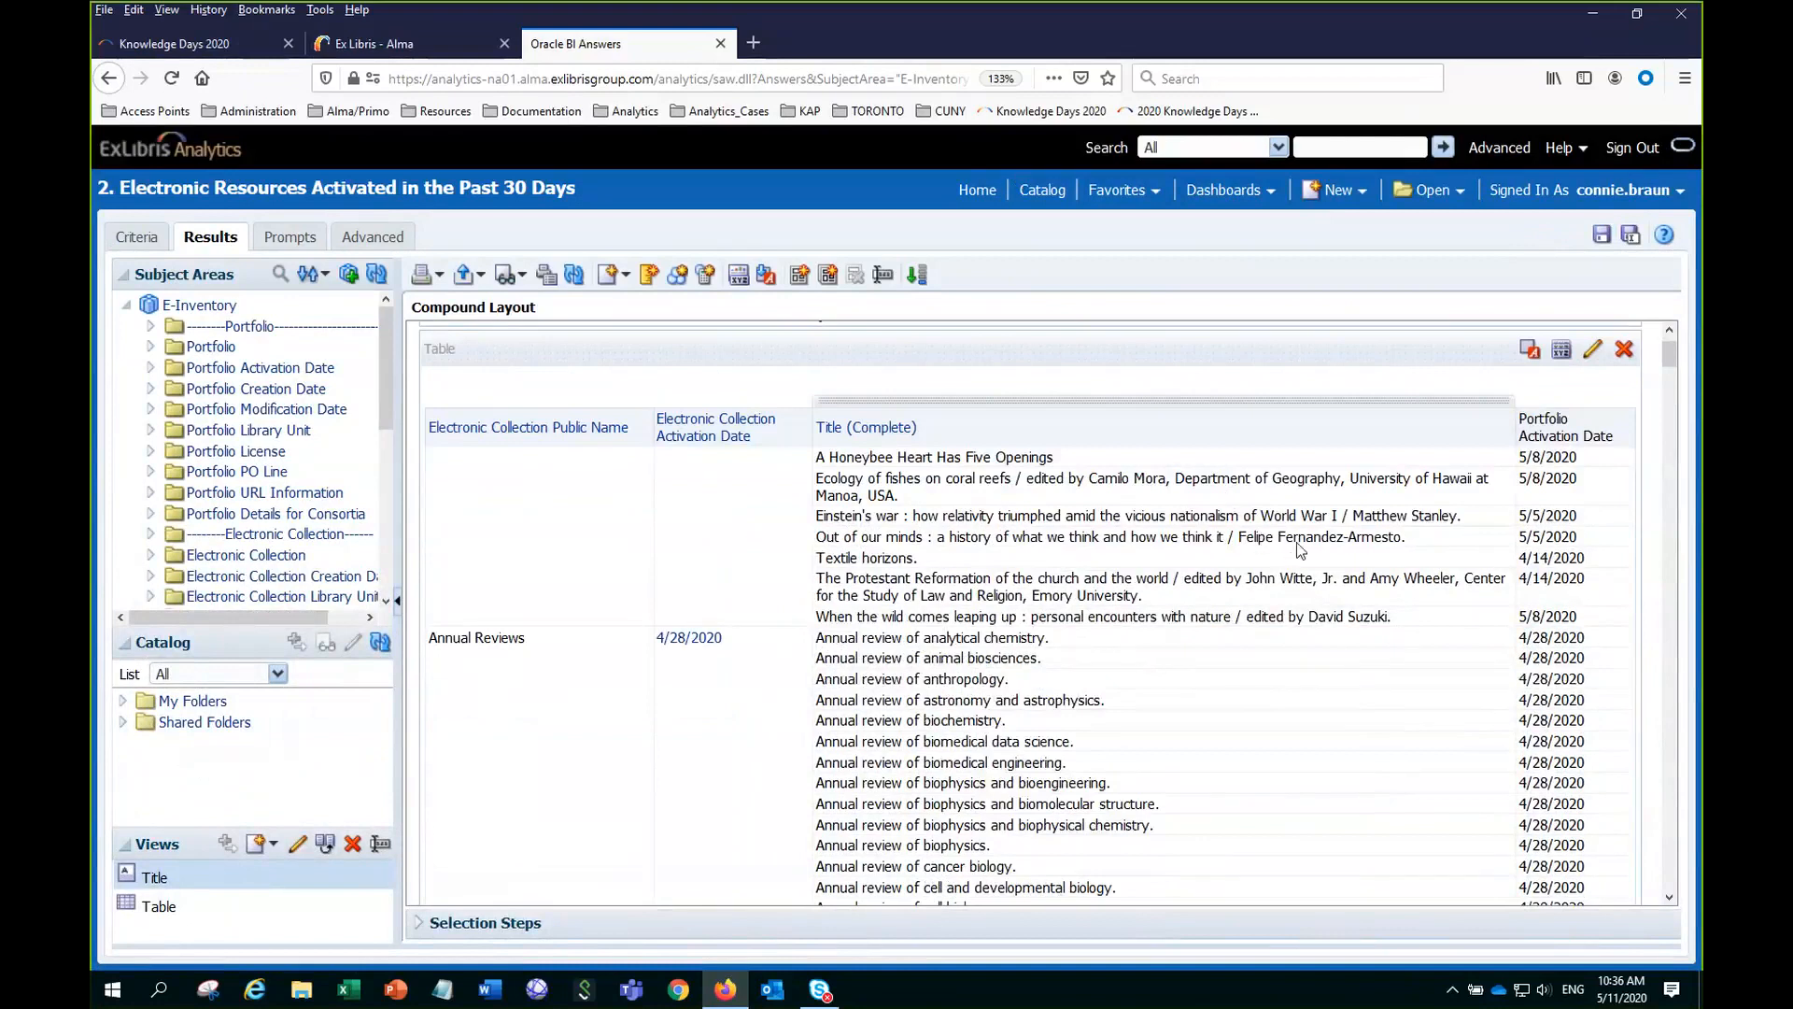
pyautogui.scroll(-3, 1307, 560)
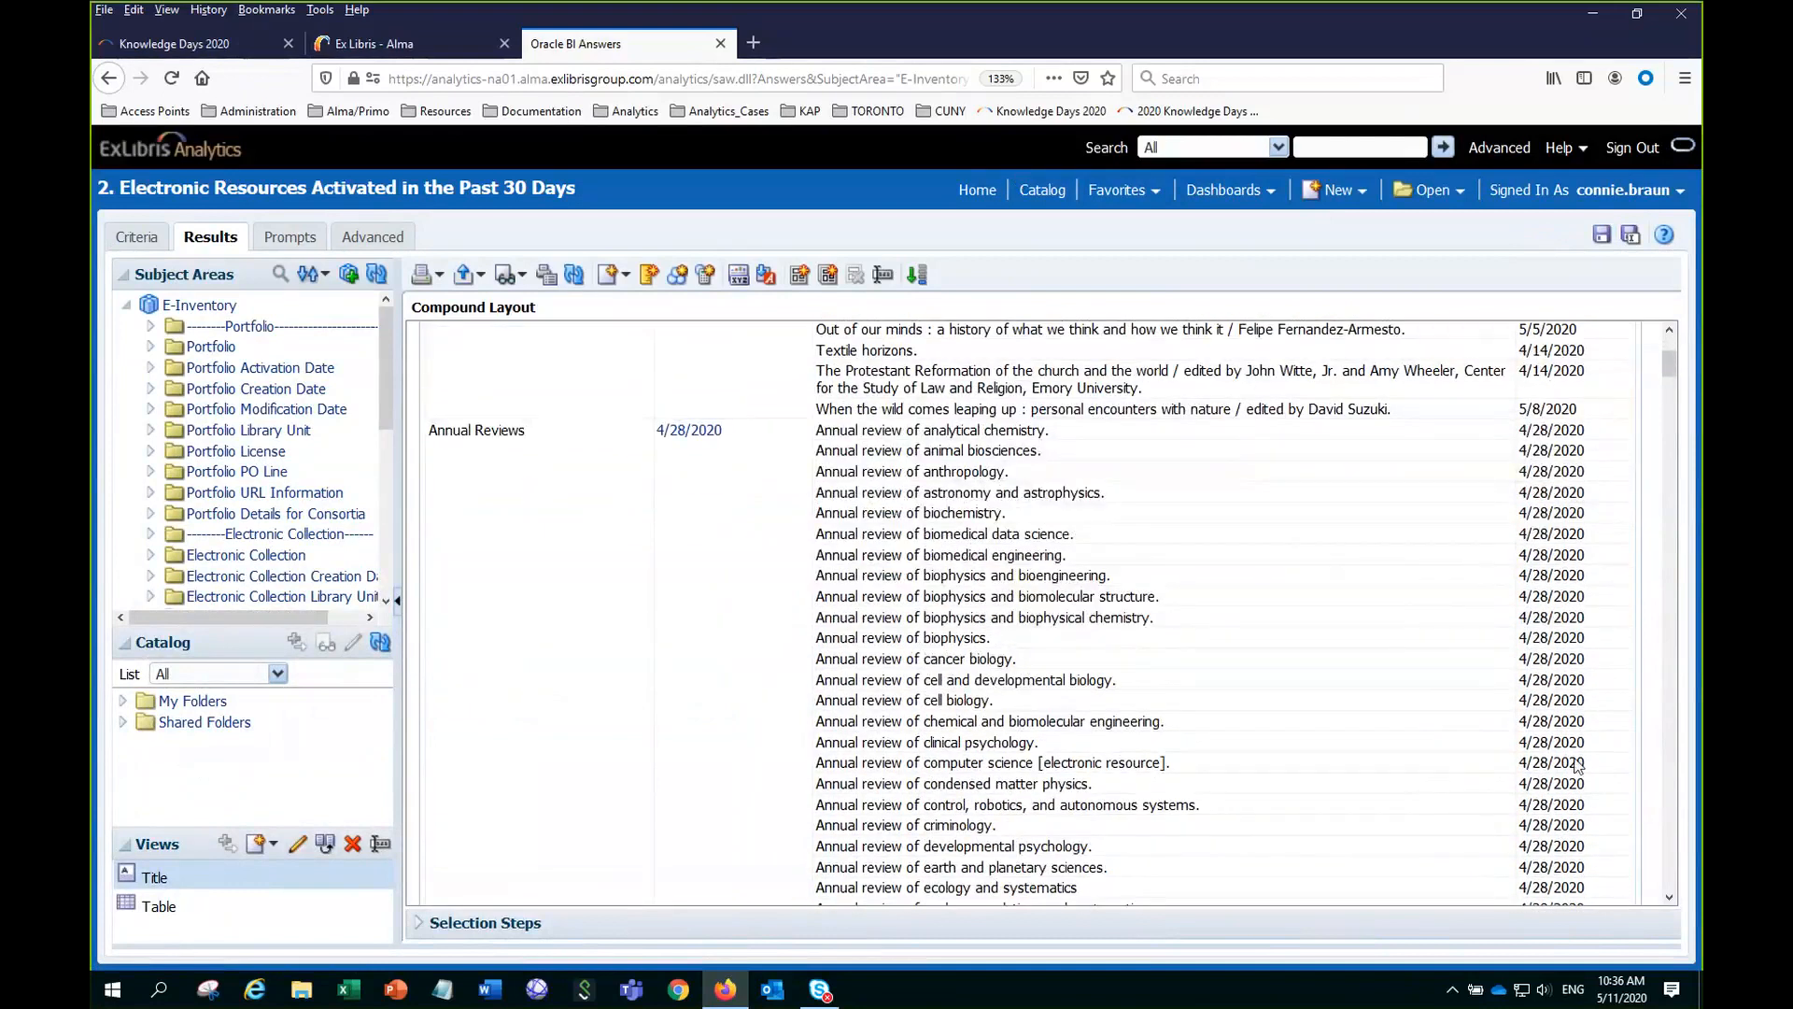
pyautogui.scroll(-20, 1494, 728)
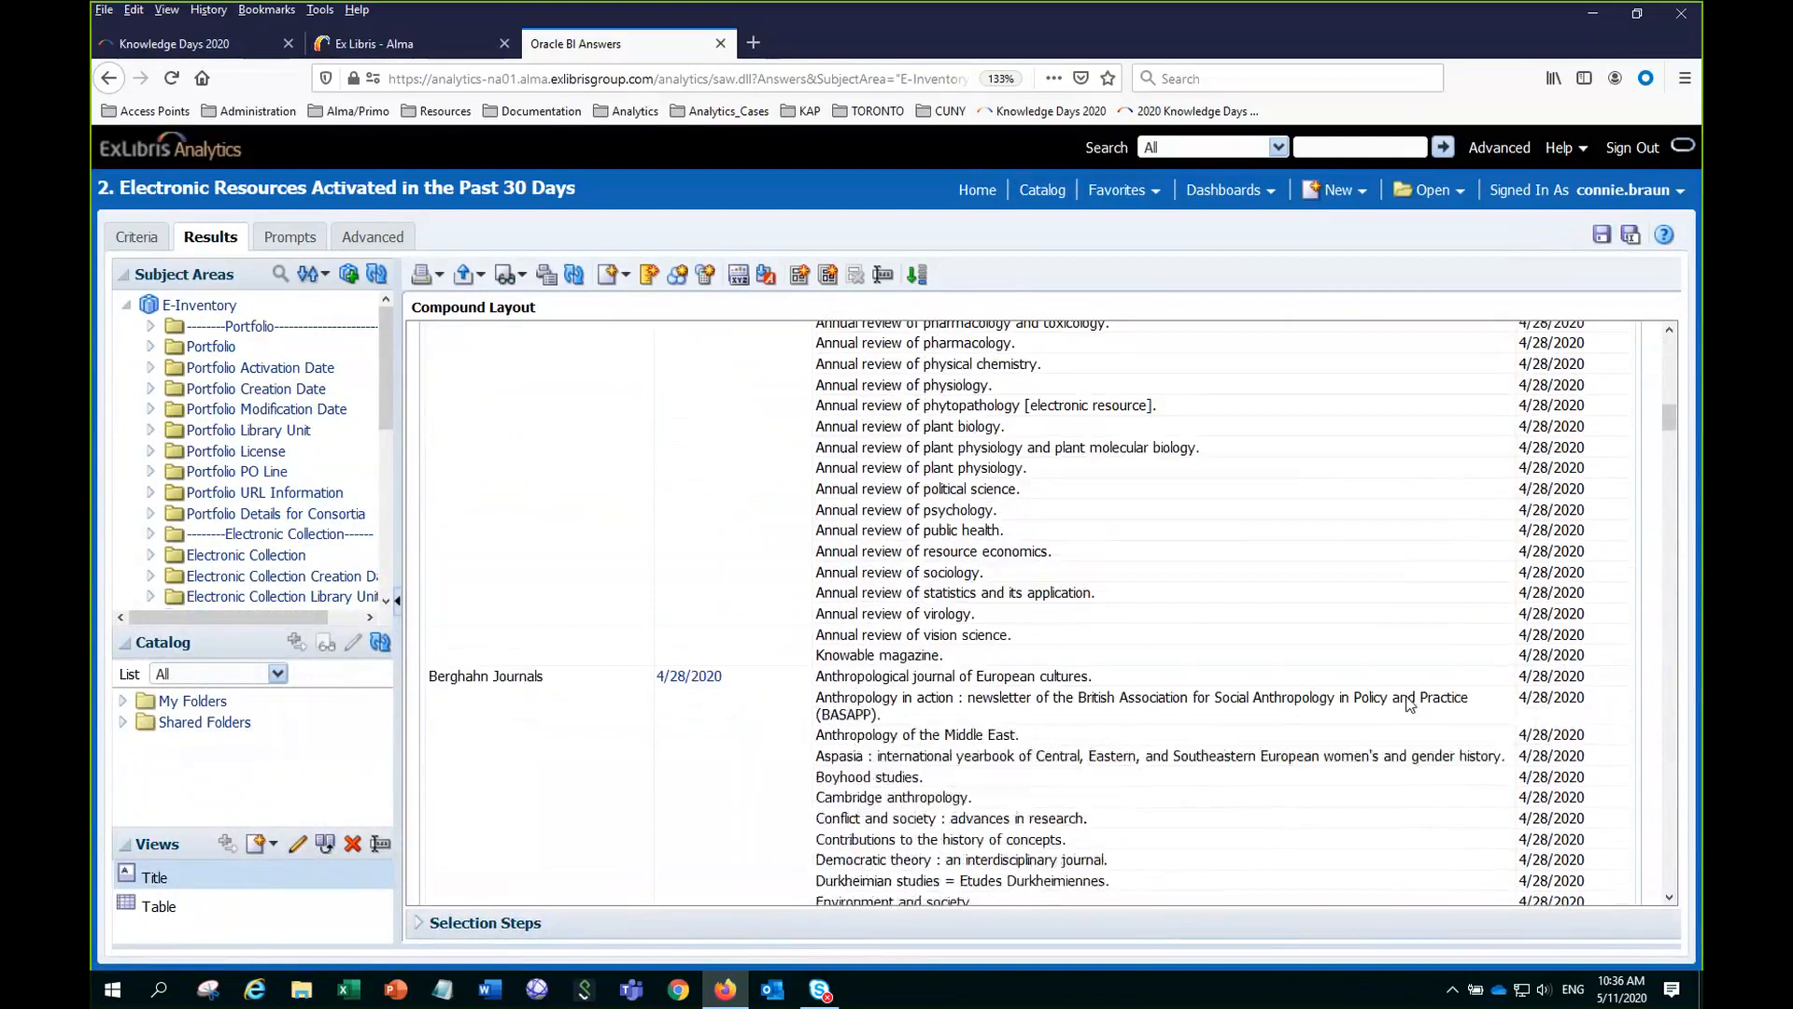
pyautogui.scroll(-7, 1392, 695)
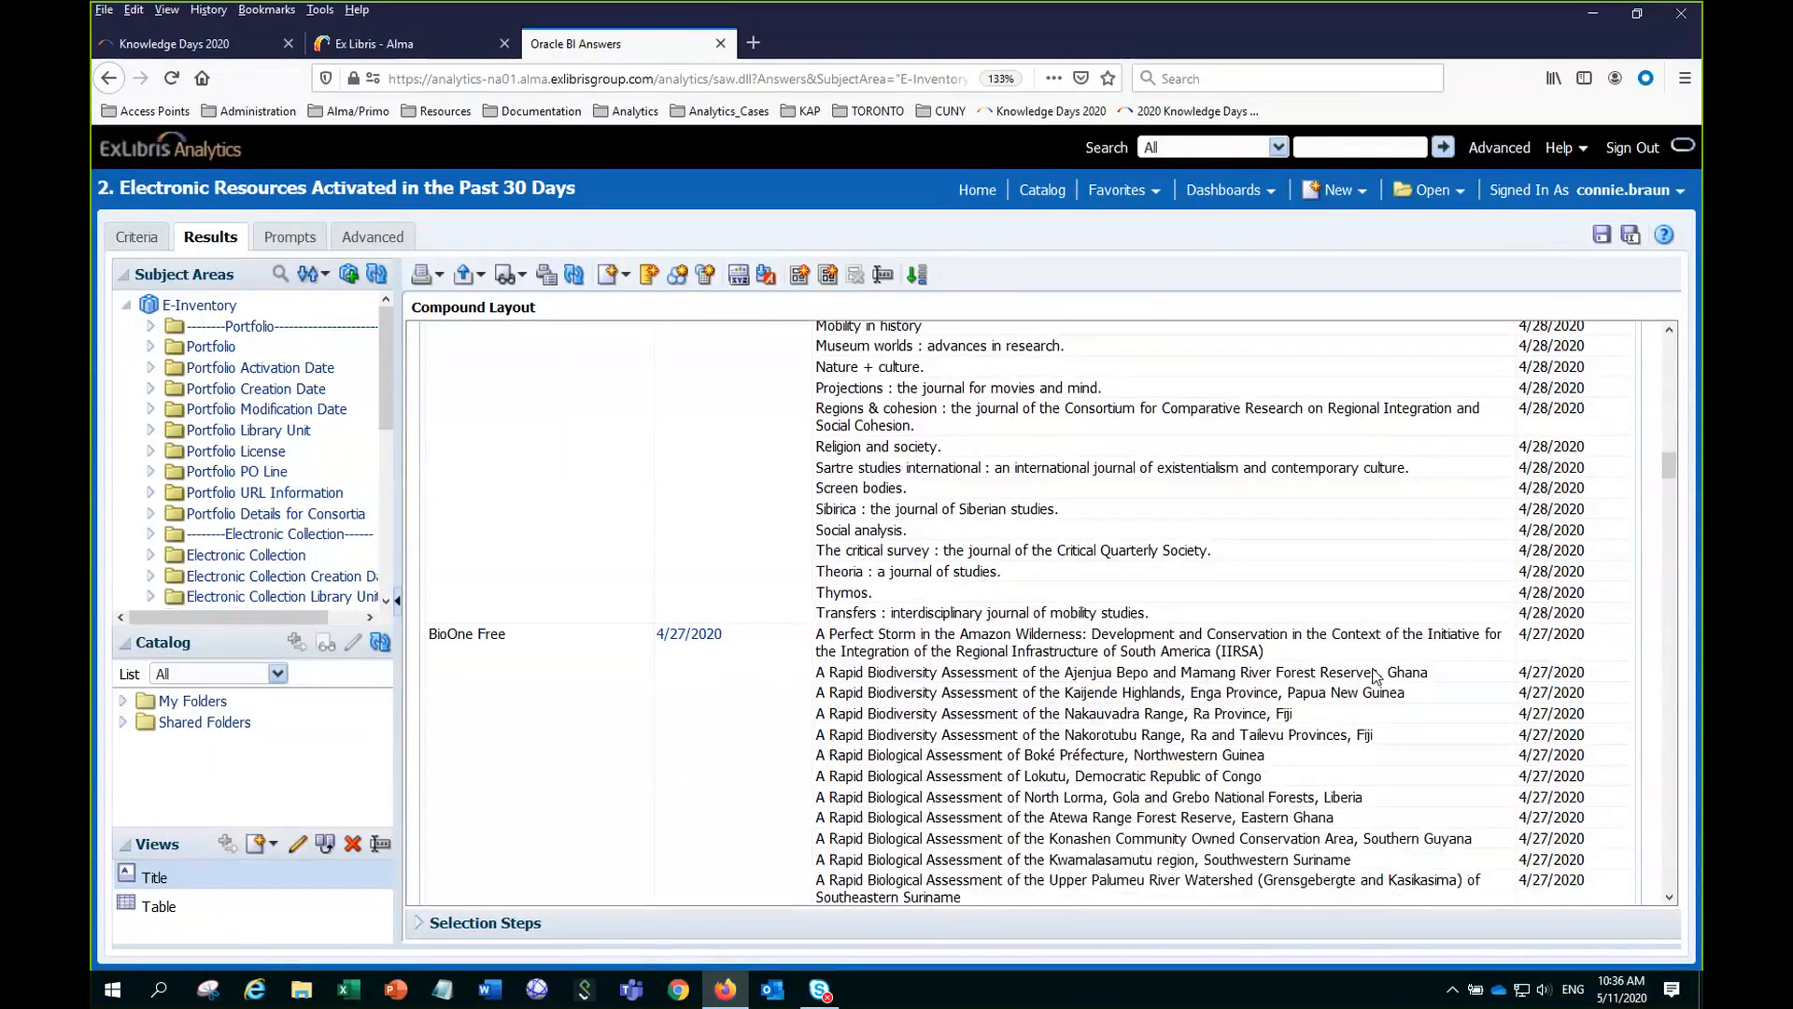
pyautogui.scroll(15, 1375, 674)
# Change the day offset in the Portfolio Activation Date SQL filter to -15.
pyautogui.click(137, 239)
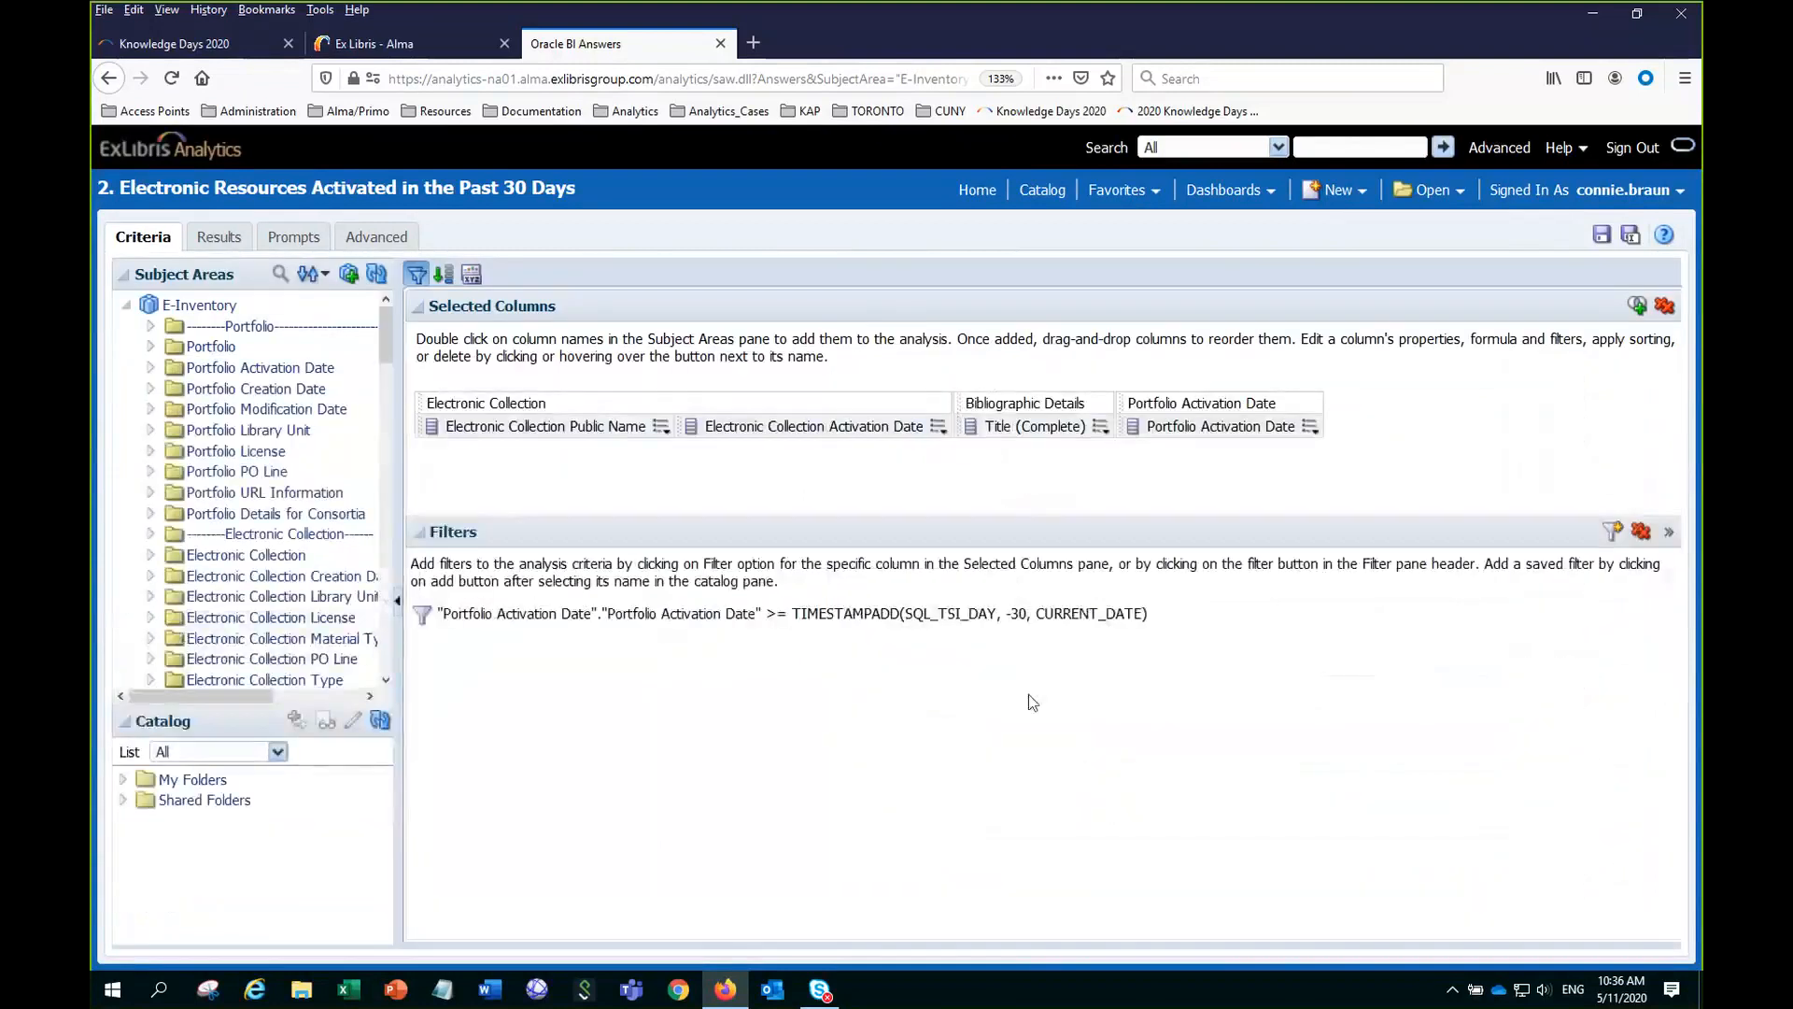
pyautogui.click(1161, 614)
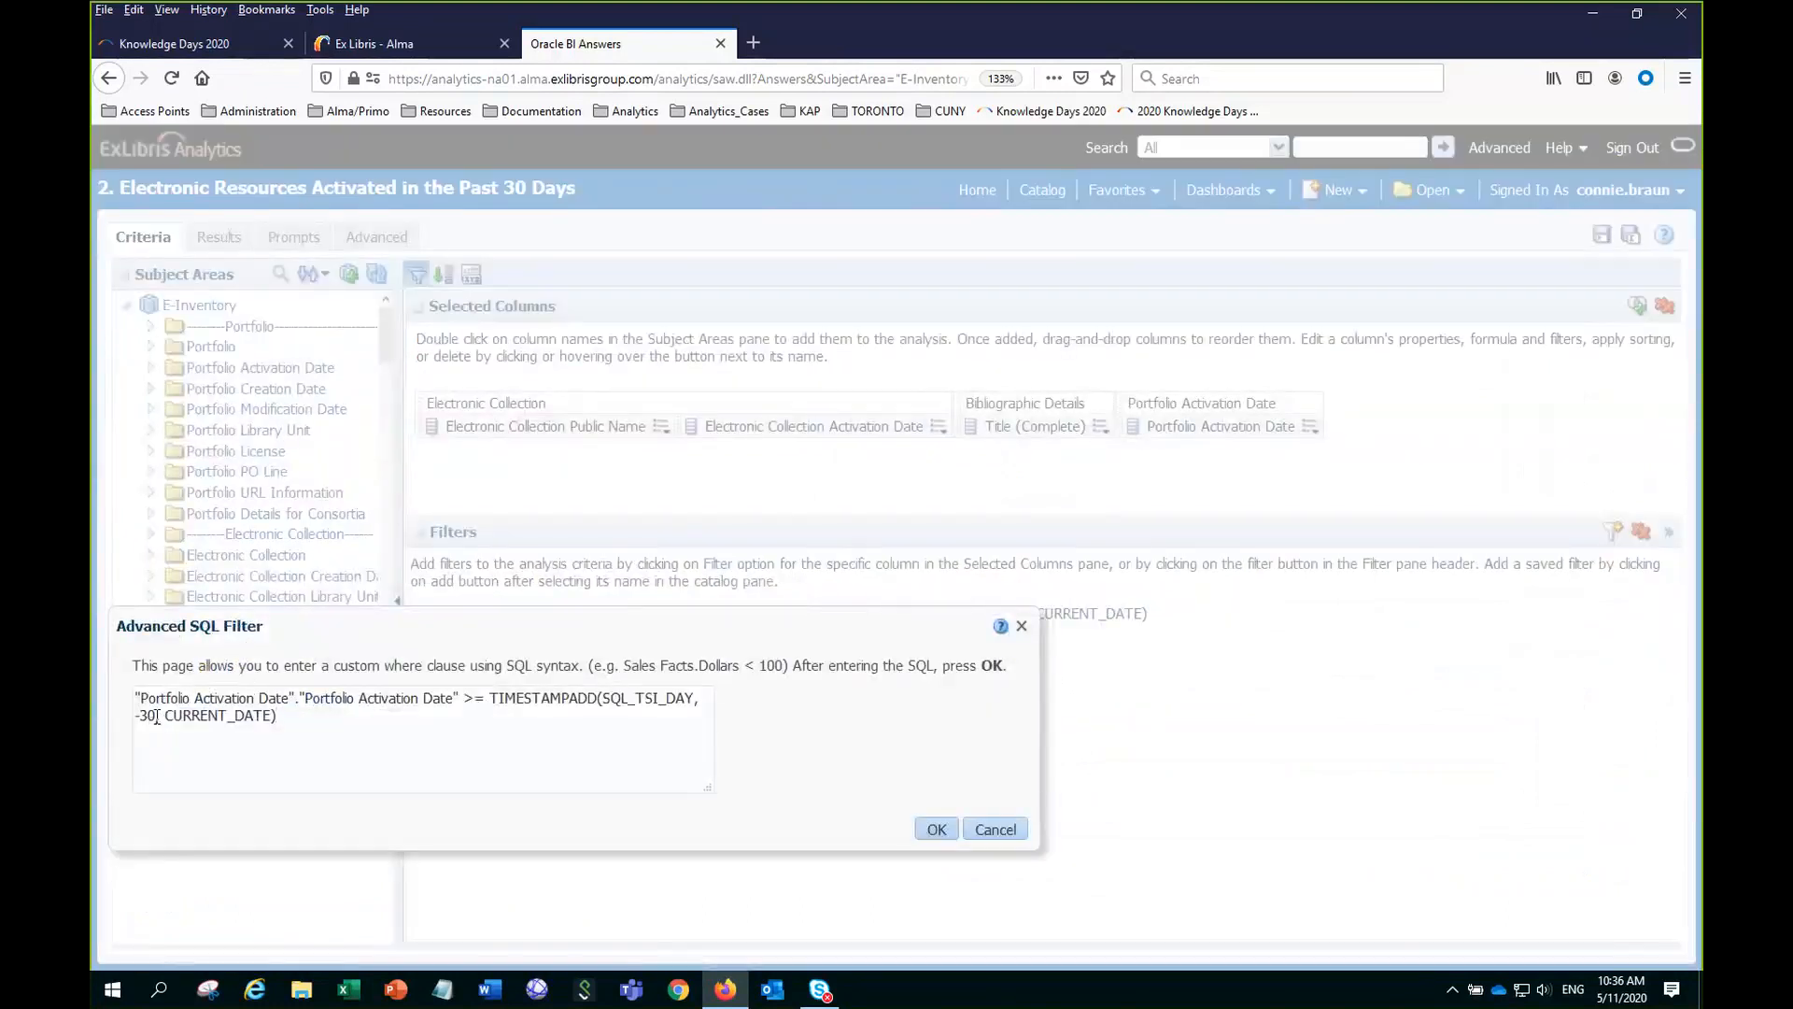
pyautogui.press('BackSpace')
pyautogui.press('BackSpace')
pyautogui.write('15')
pyautogui.click(945, 834)
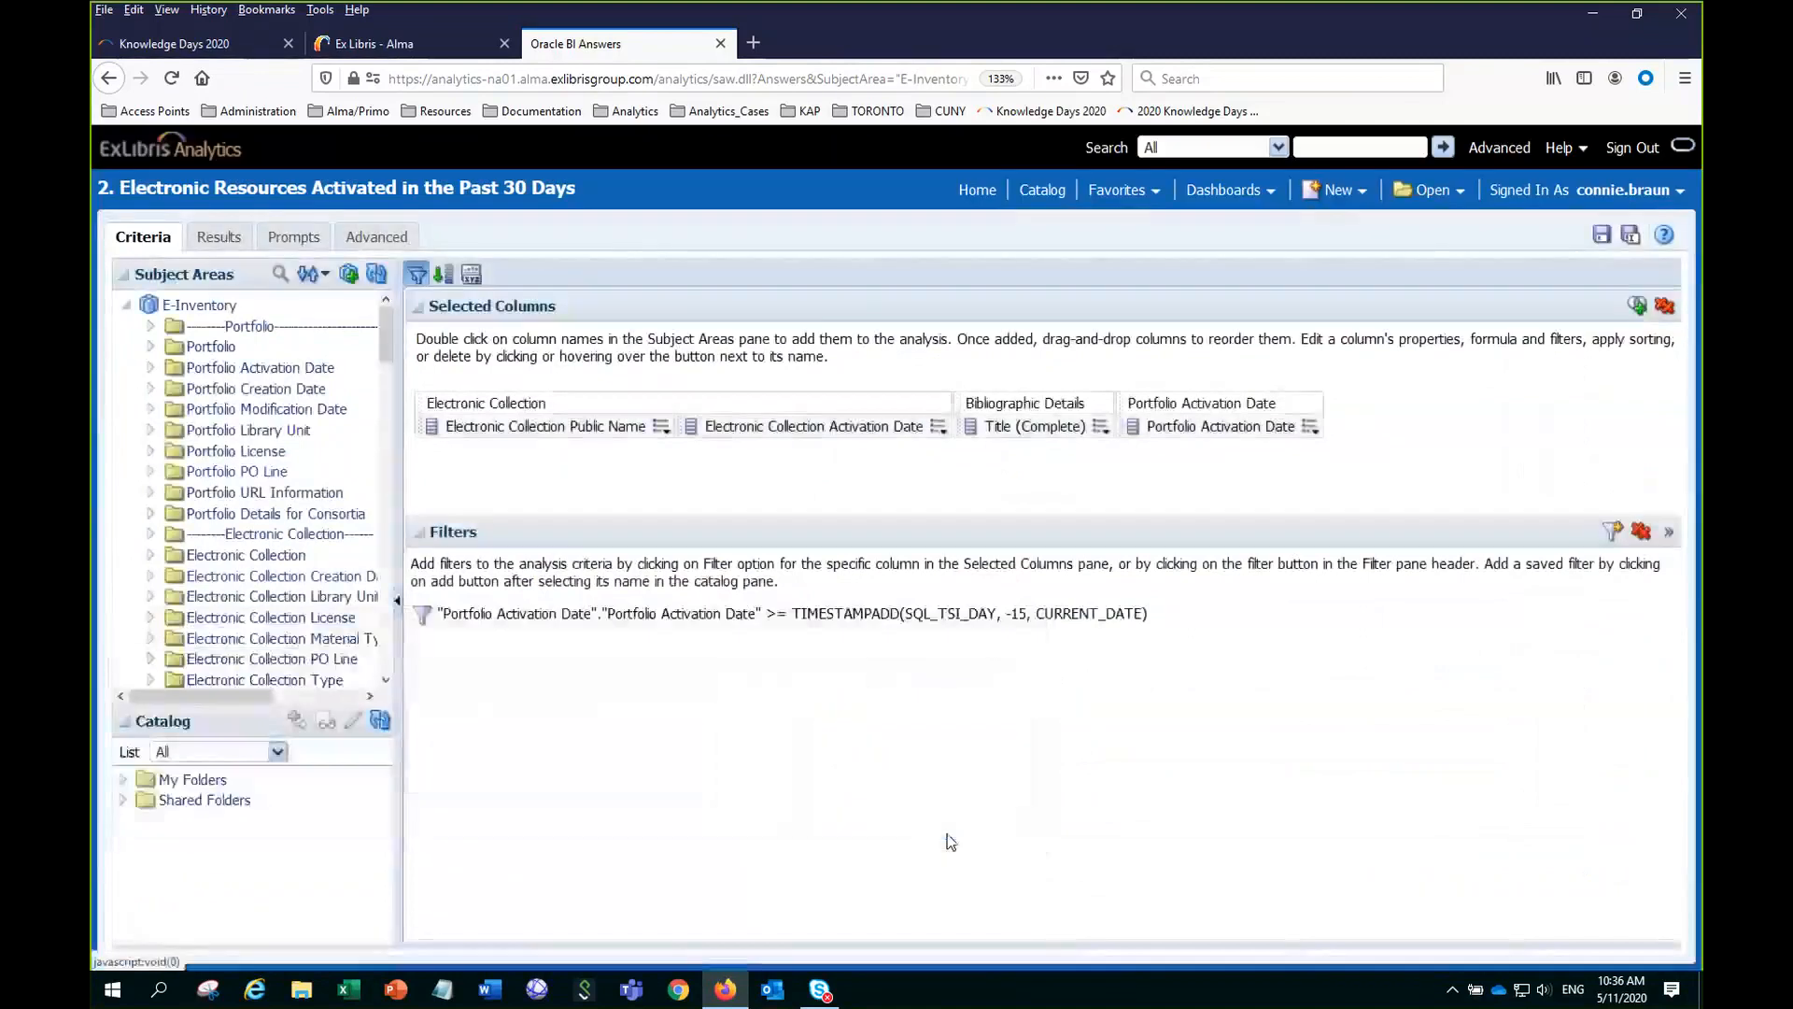
# Review the results of the 15-day filter and save the analysis.
pyautogui.click(215, 243)
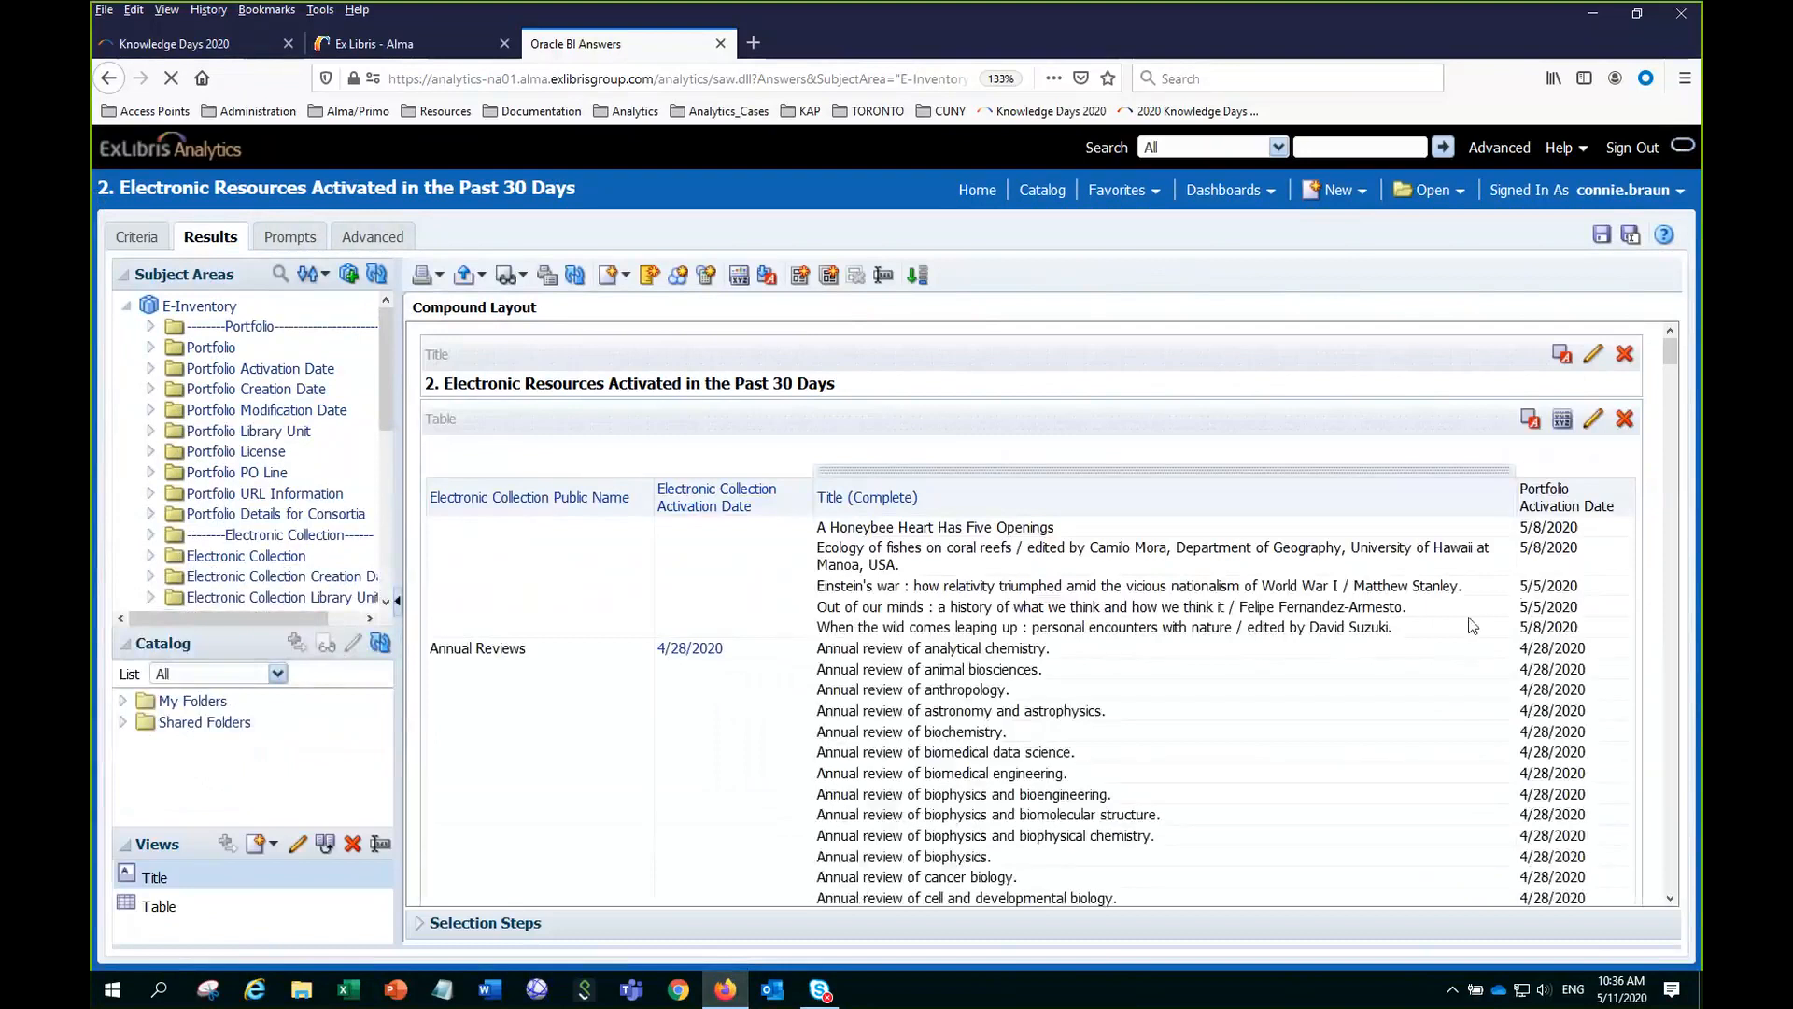
pyautogui.scroll(-1, 1522, 621)
pyautogui.scroll(-3, 1522, 620)
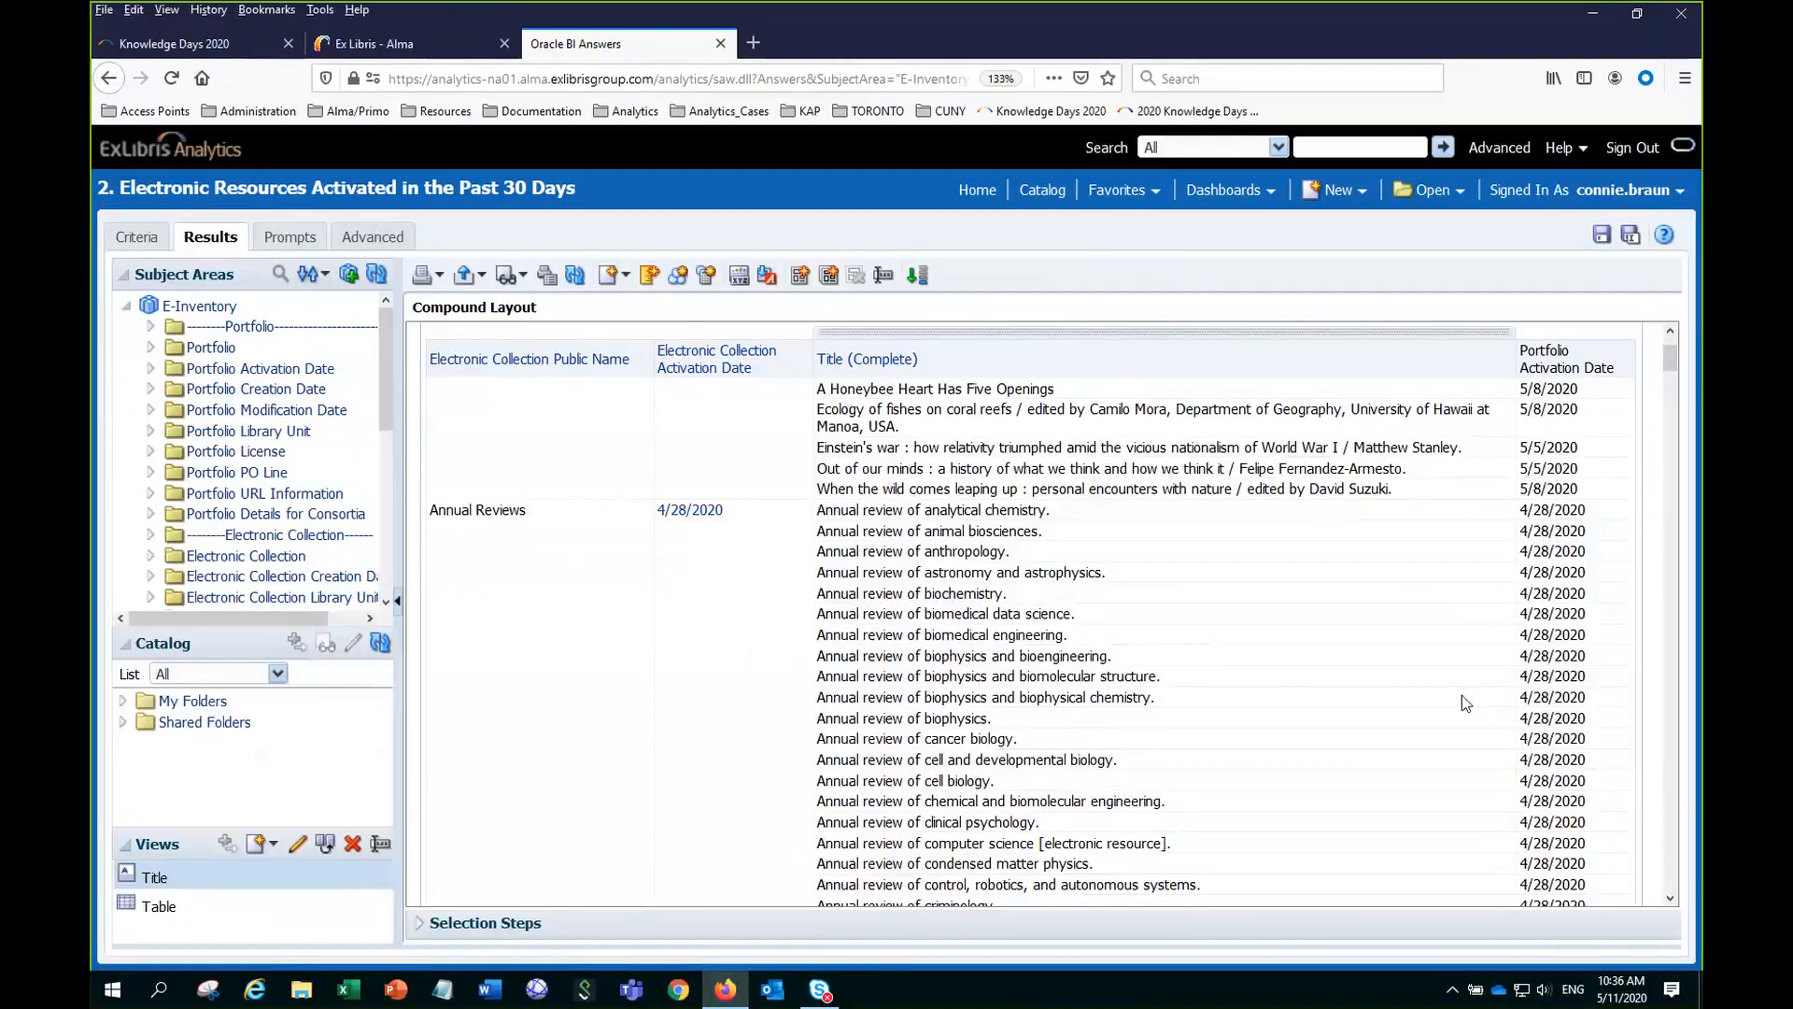
pyautogui.scroll(-2, 1425, 669)
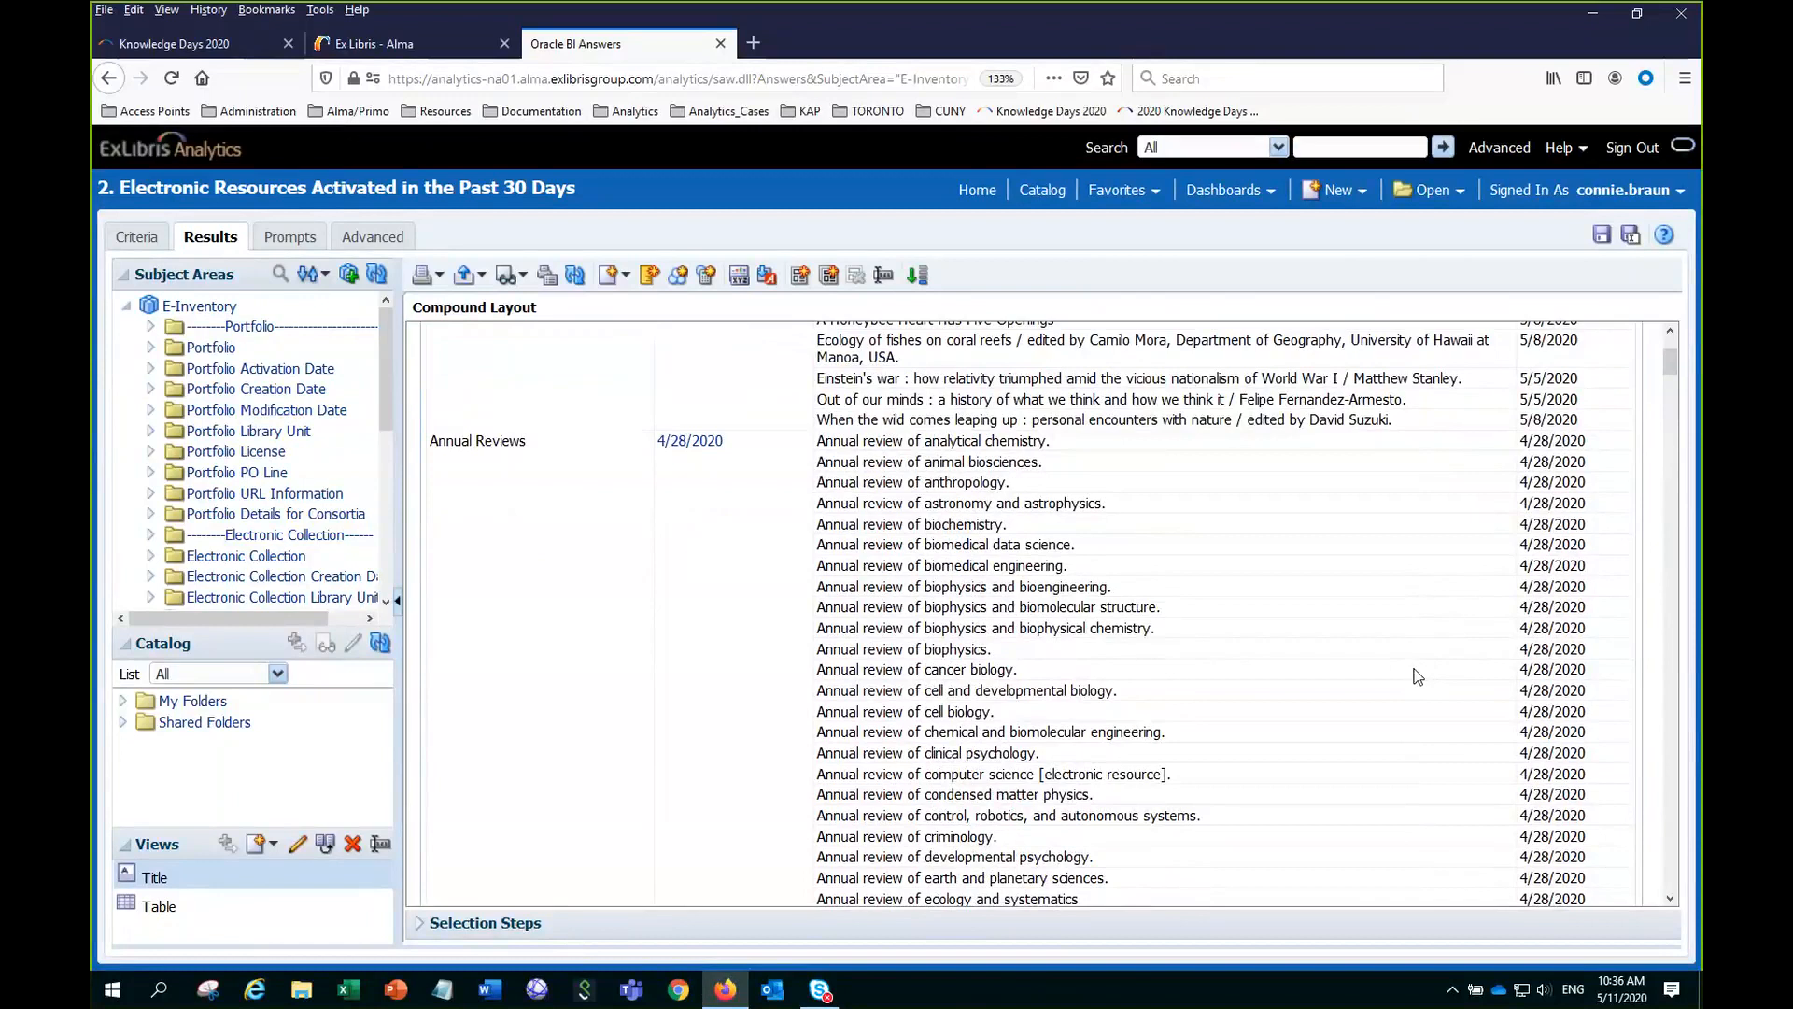
pyautogui.scroll(6, 1416, 676)
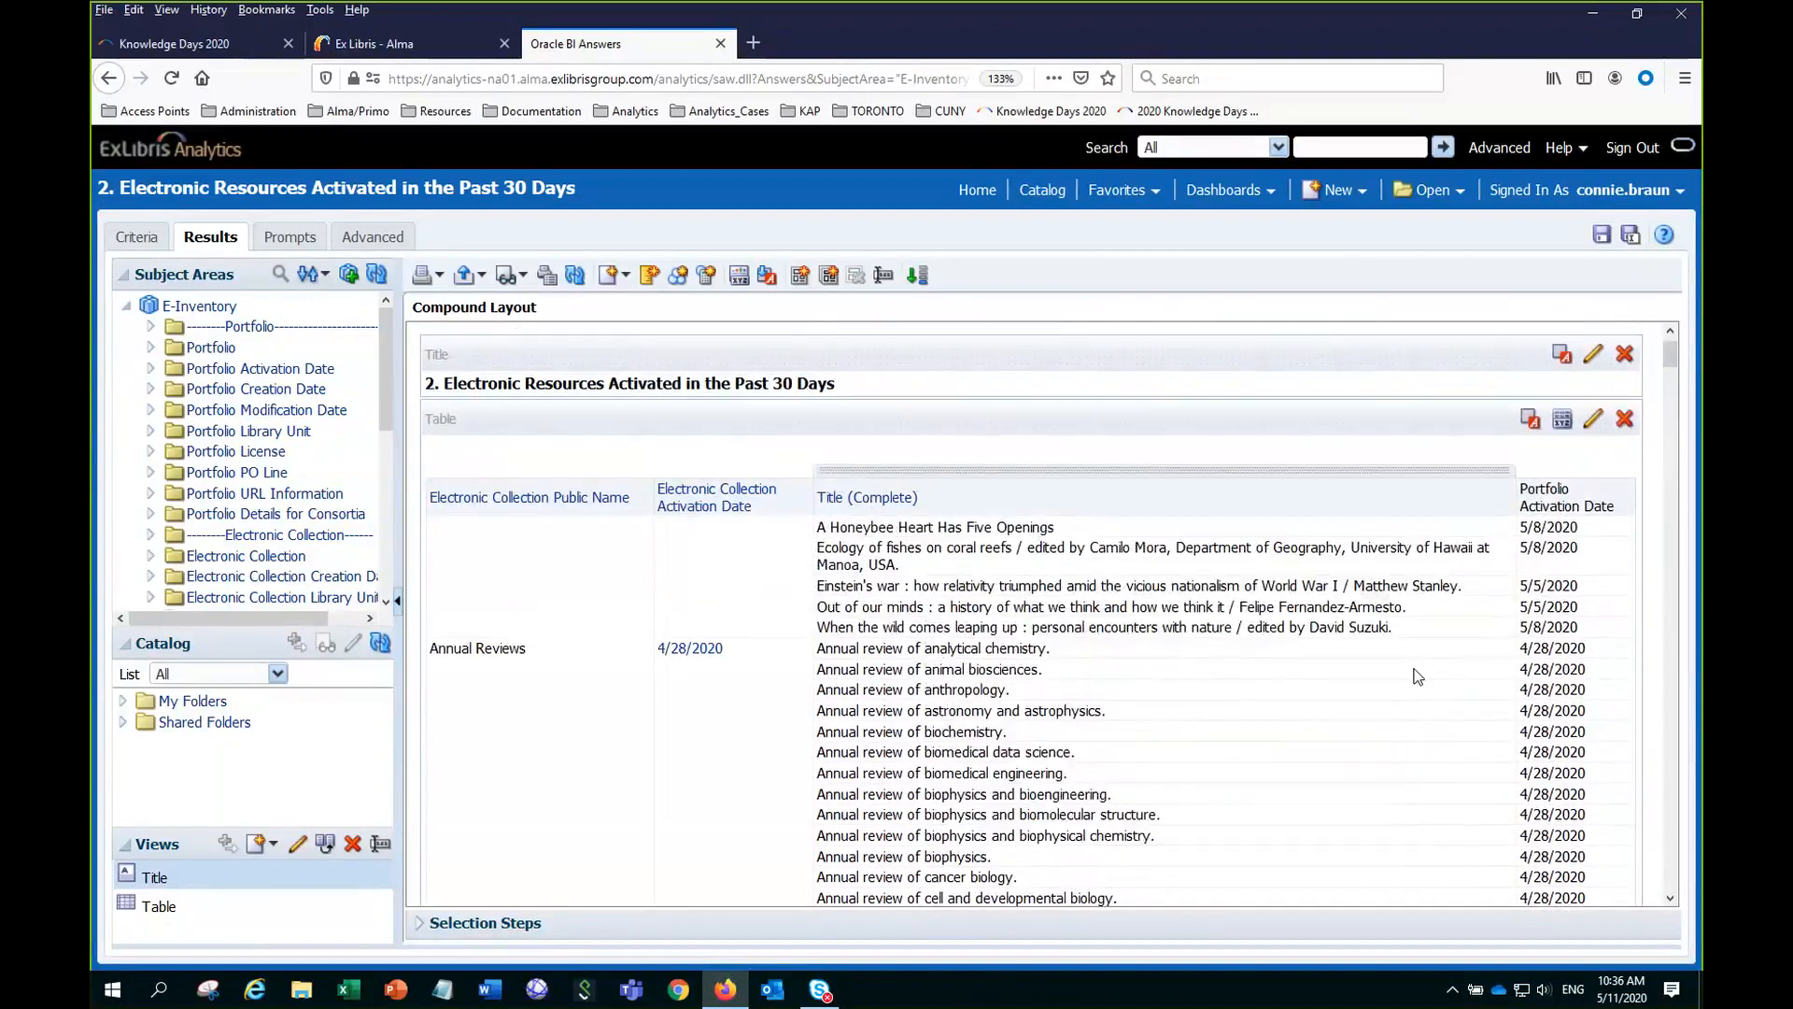
pyautogui.click(1595, 242)
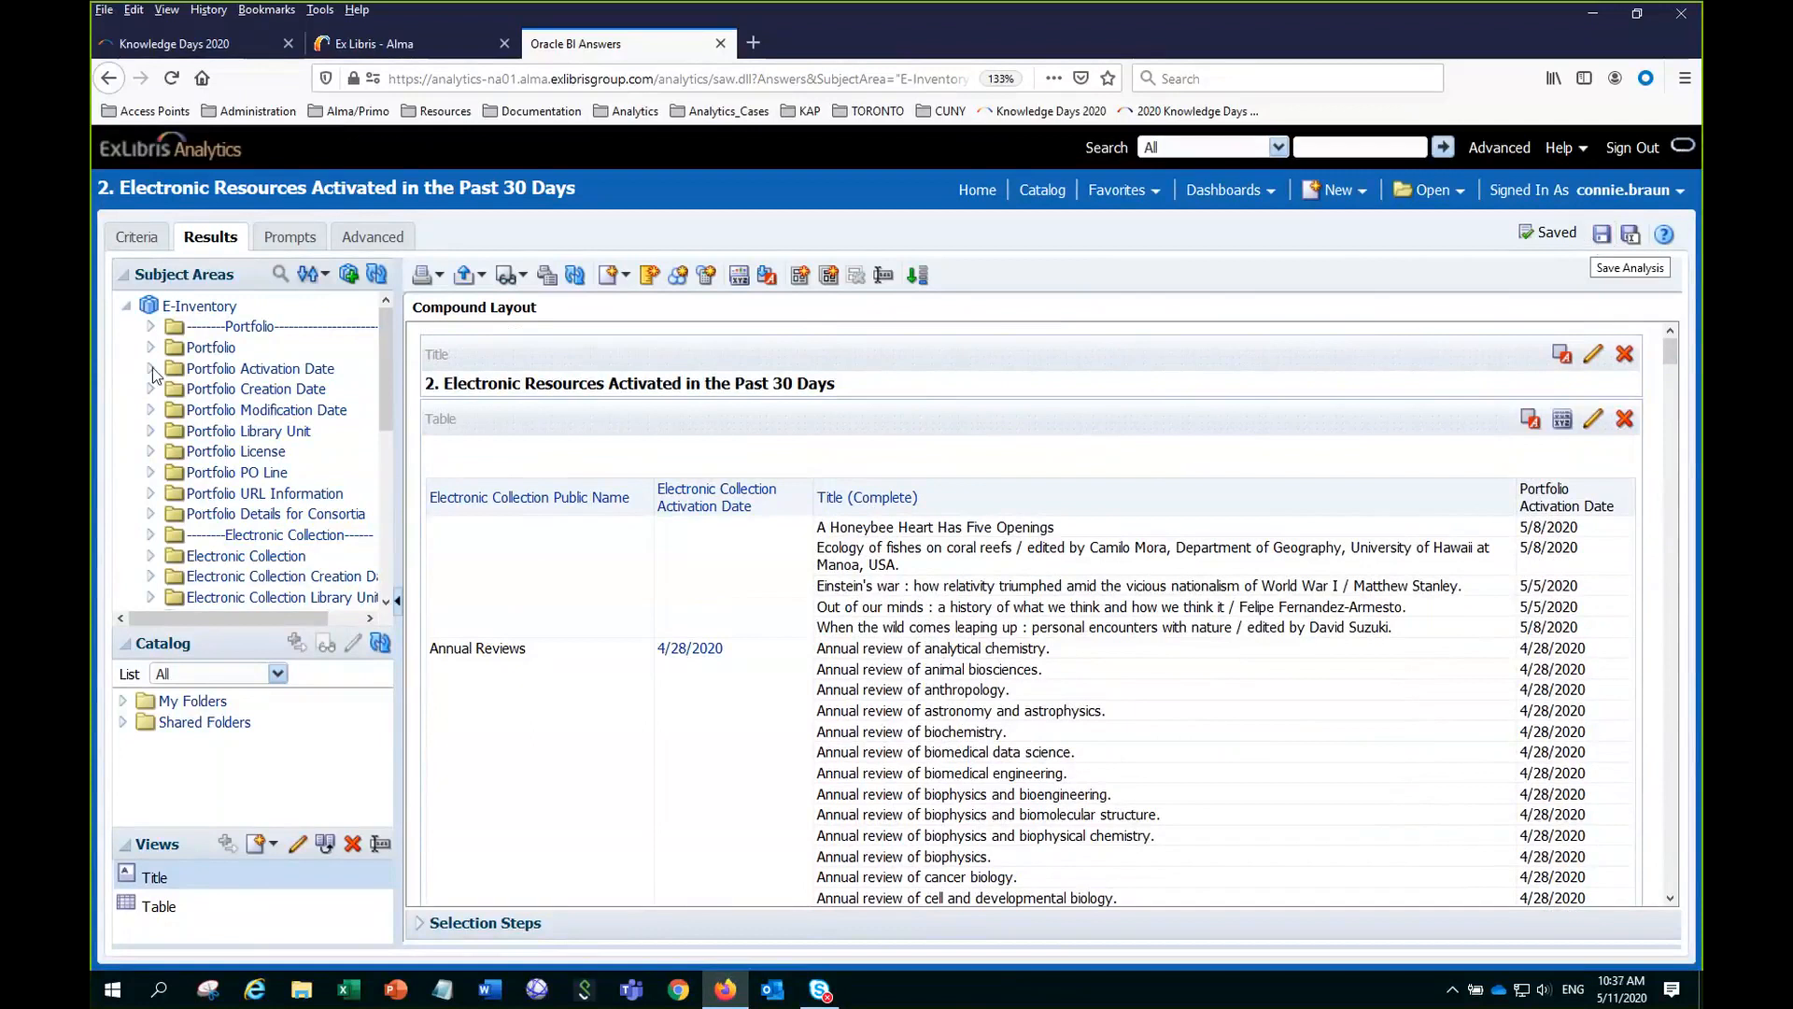
# Change the day offset in the Portfolio Activation Date SQL filter to -30.
pyautogui.click(150, 238)
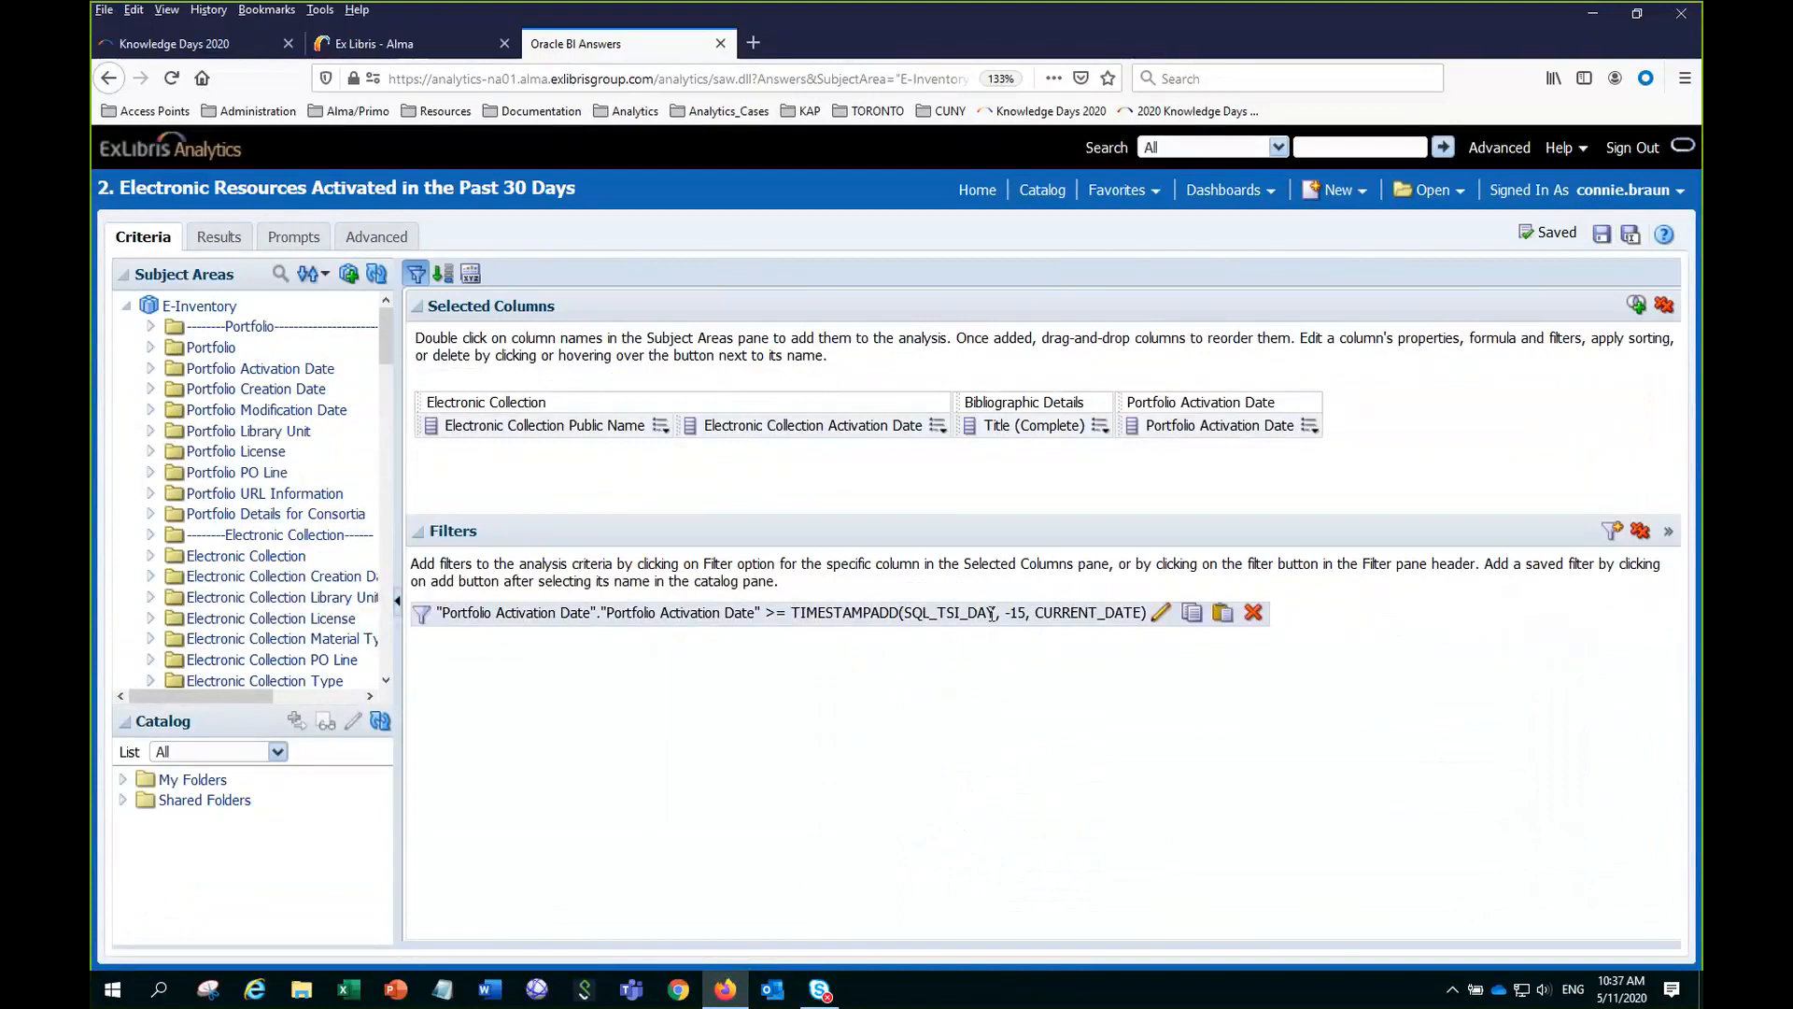
pyautogui.click(1166, 620)
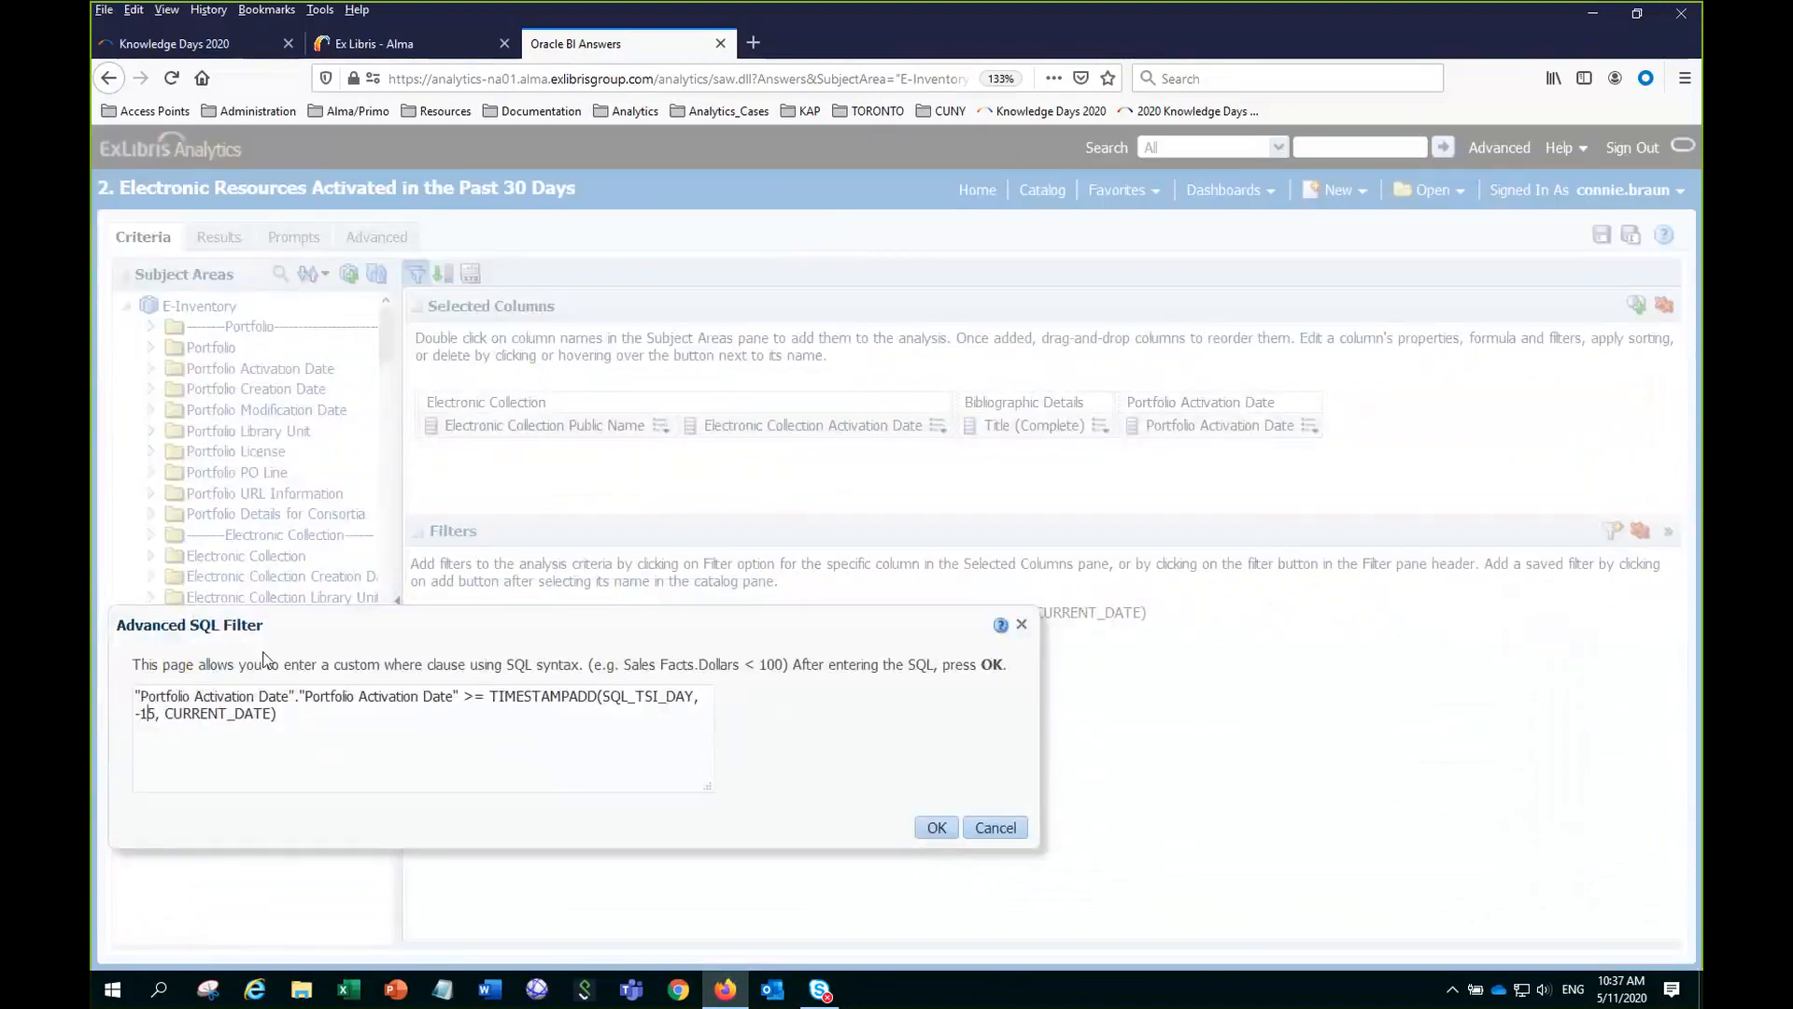
pyautogui.write('1')
pyautogui.press('BackSpace')
pyautogui.press('BackSpace')
pyautogui.press('BackSpace')
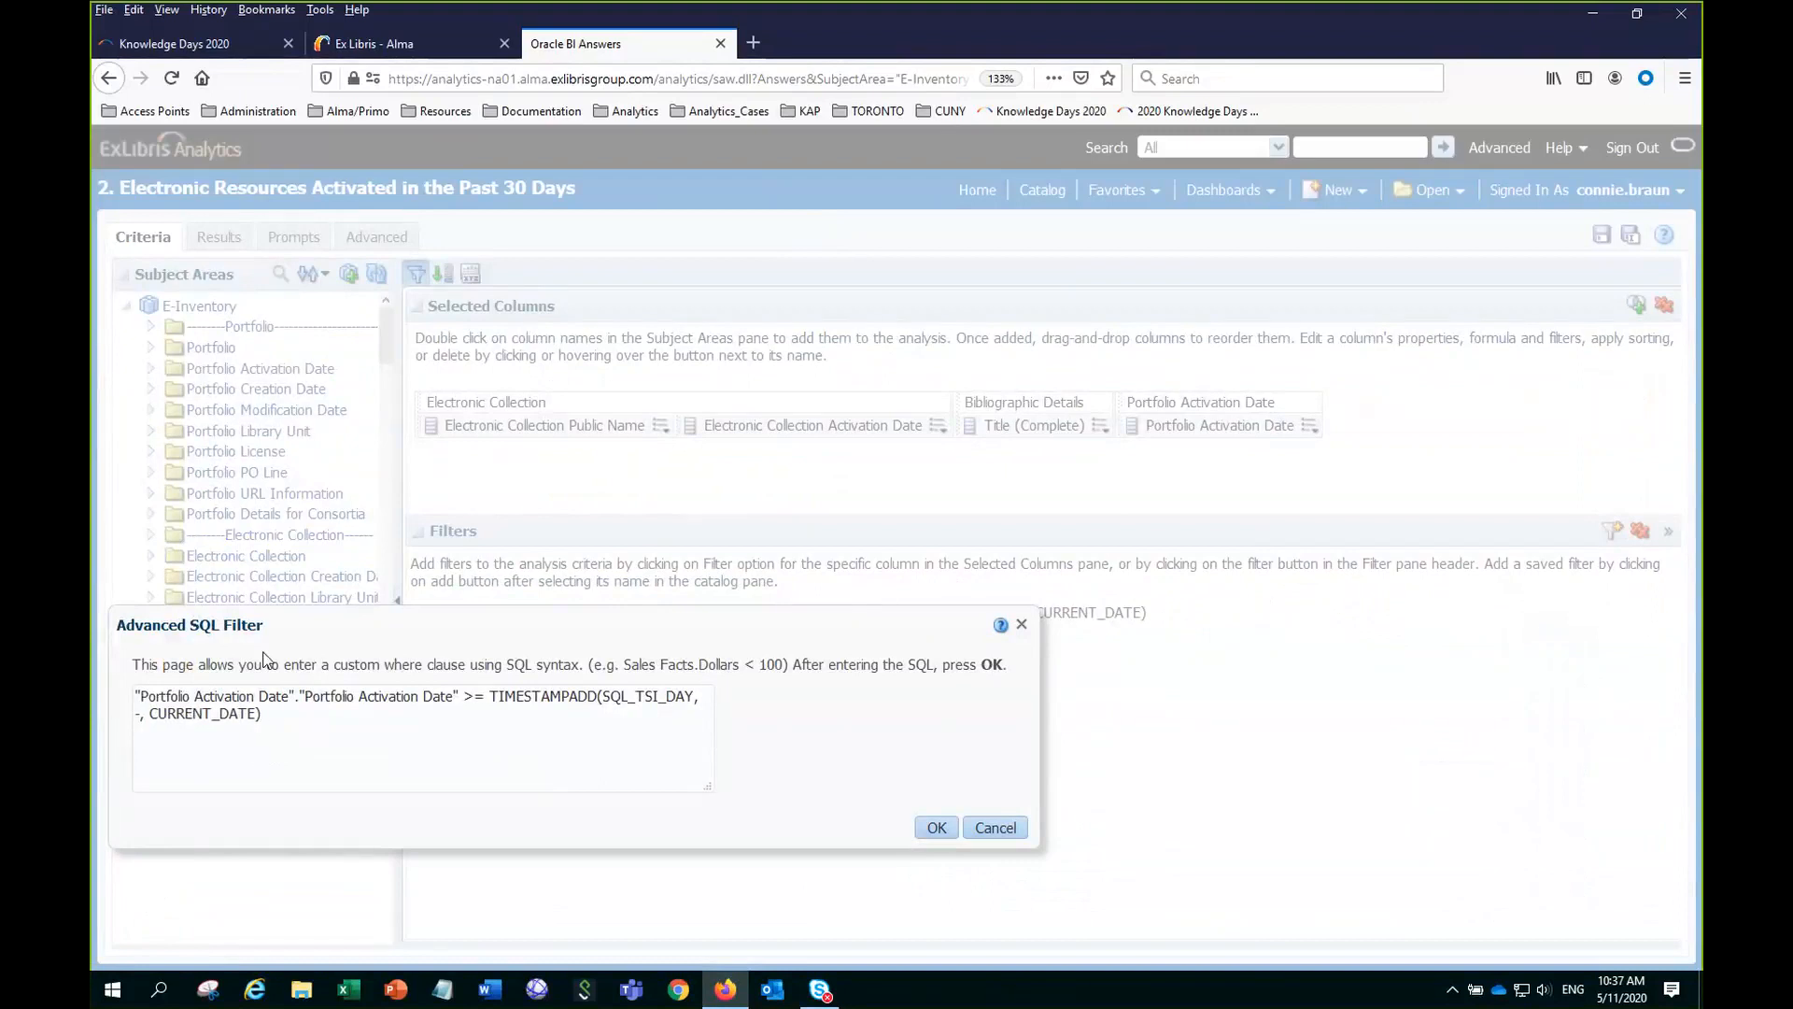
pyautogui.write('30')
pyautogui.click(305, 716)
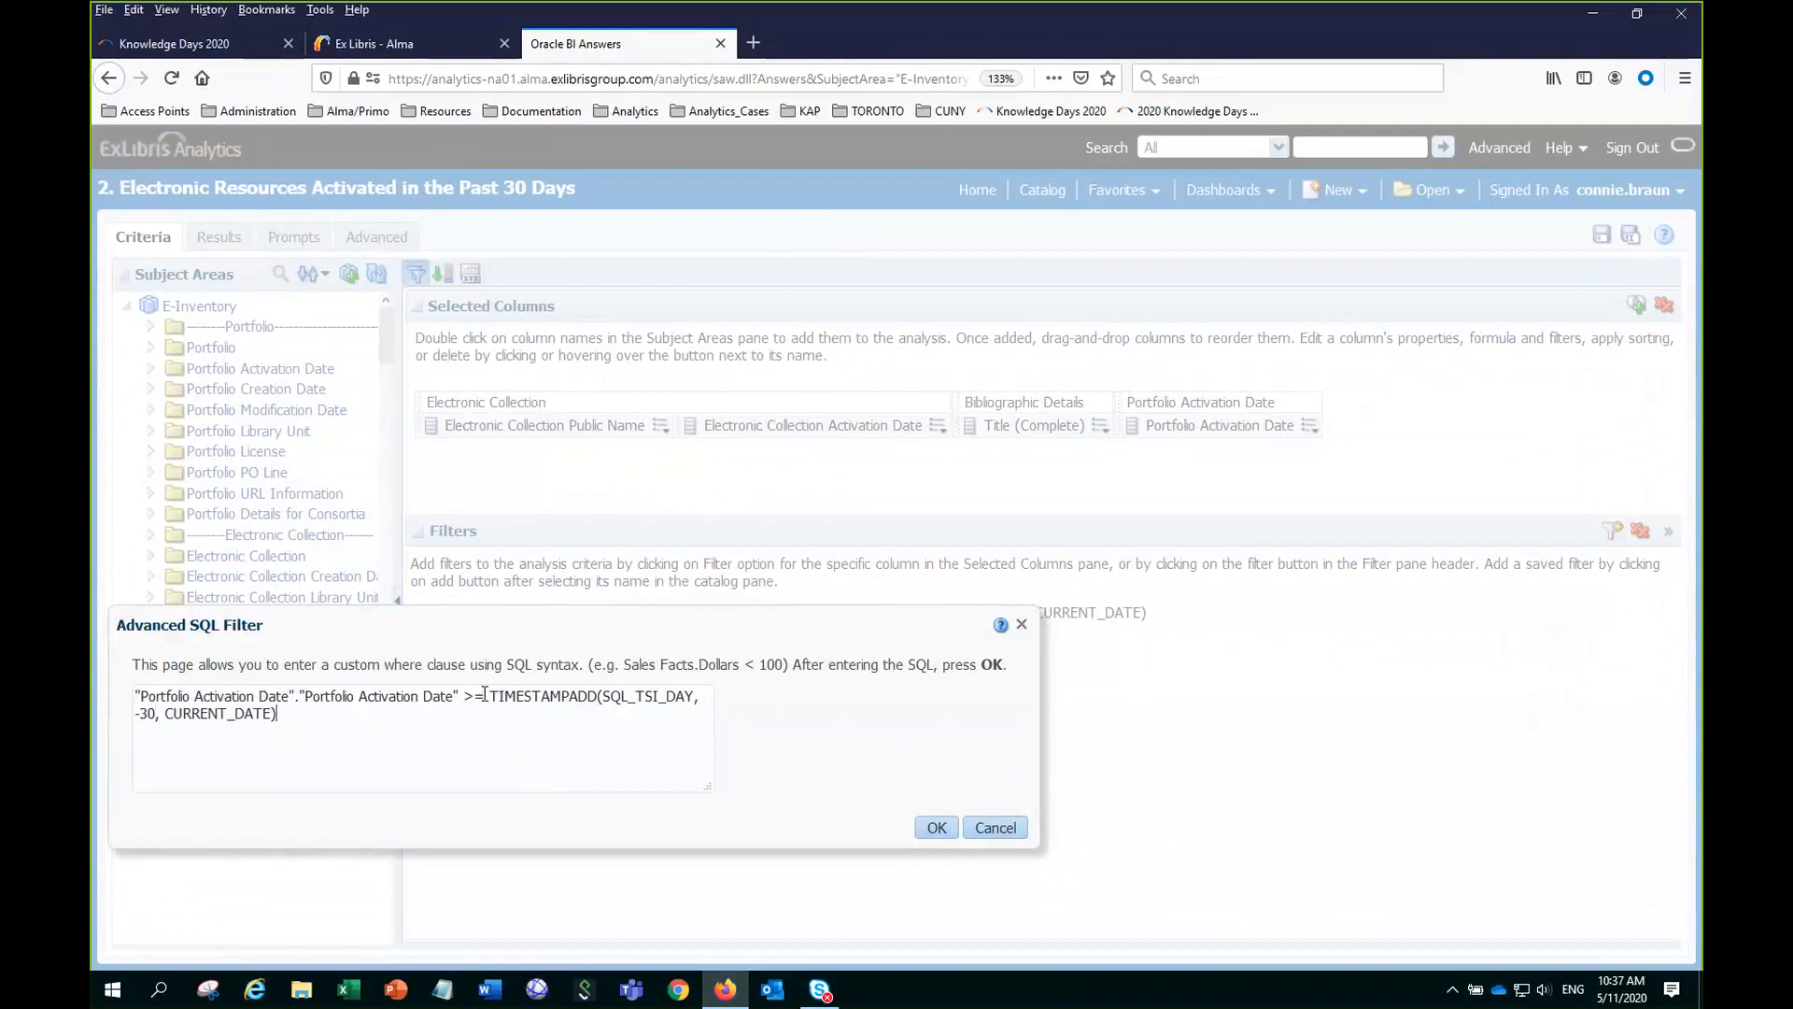
# Copy the TIMESTAMPADD expression and paste it below the existing clause in the SQL filter.
pyautogui.moveTo(485, 697); pyautogui.dragTo(676, 725)
pyautogui.hotkey('ctrl', 'c')
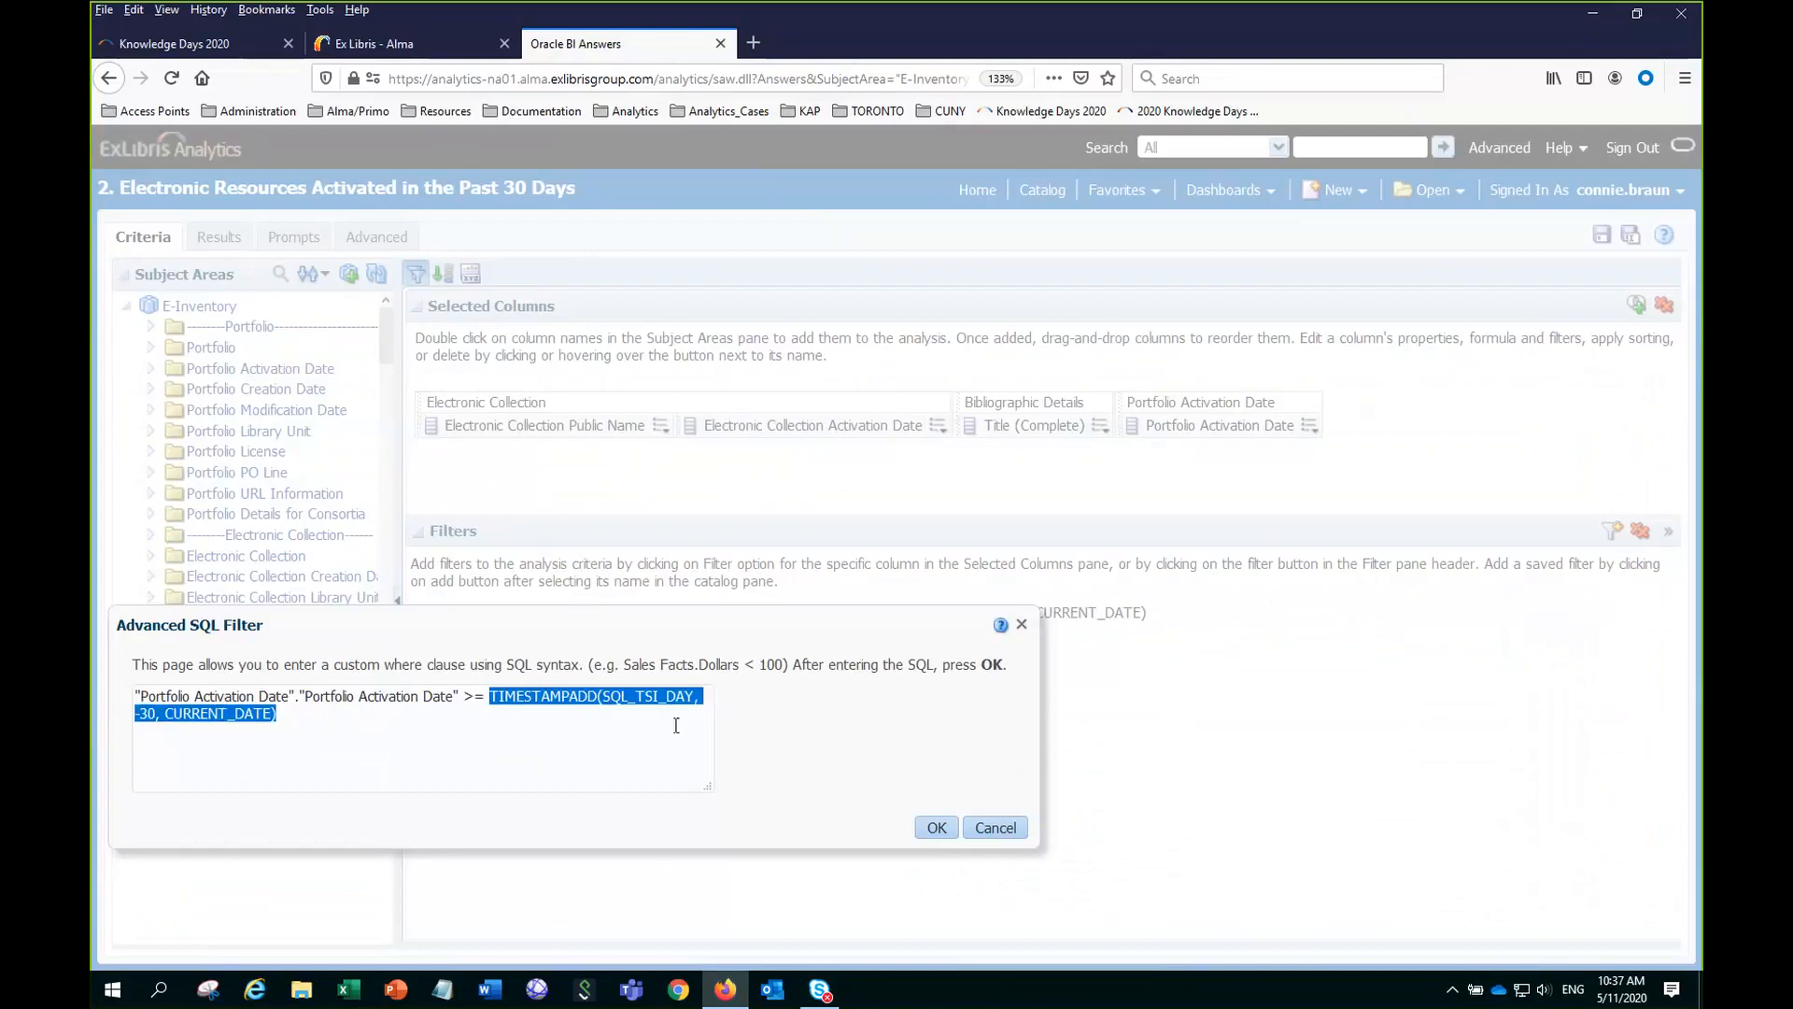
pyautogui.click(407, 742)
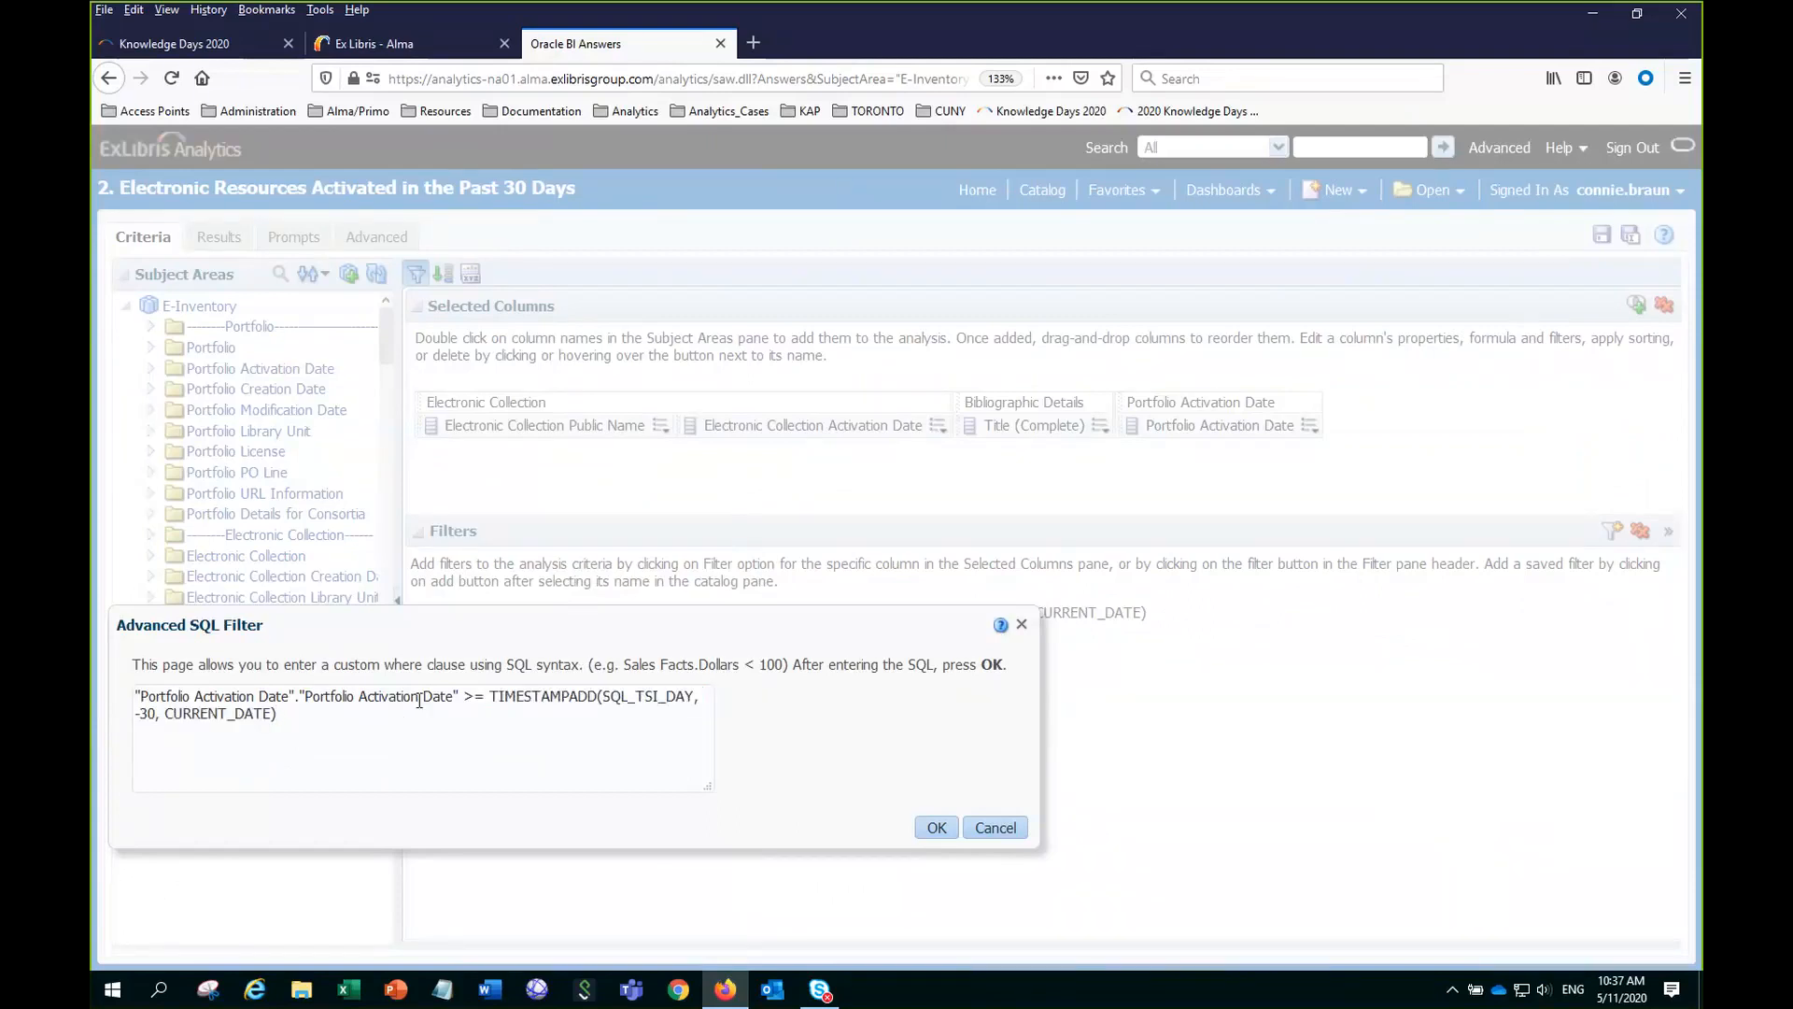
pyautogui.hotkey('ctrl', 'v')
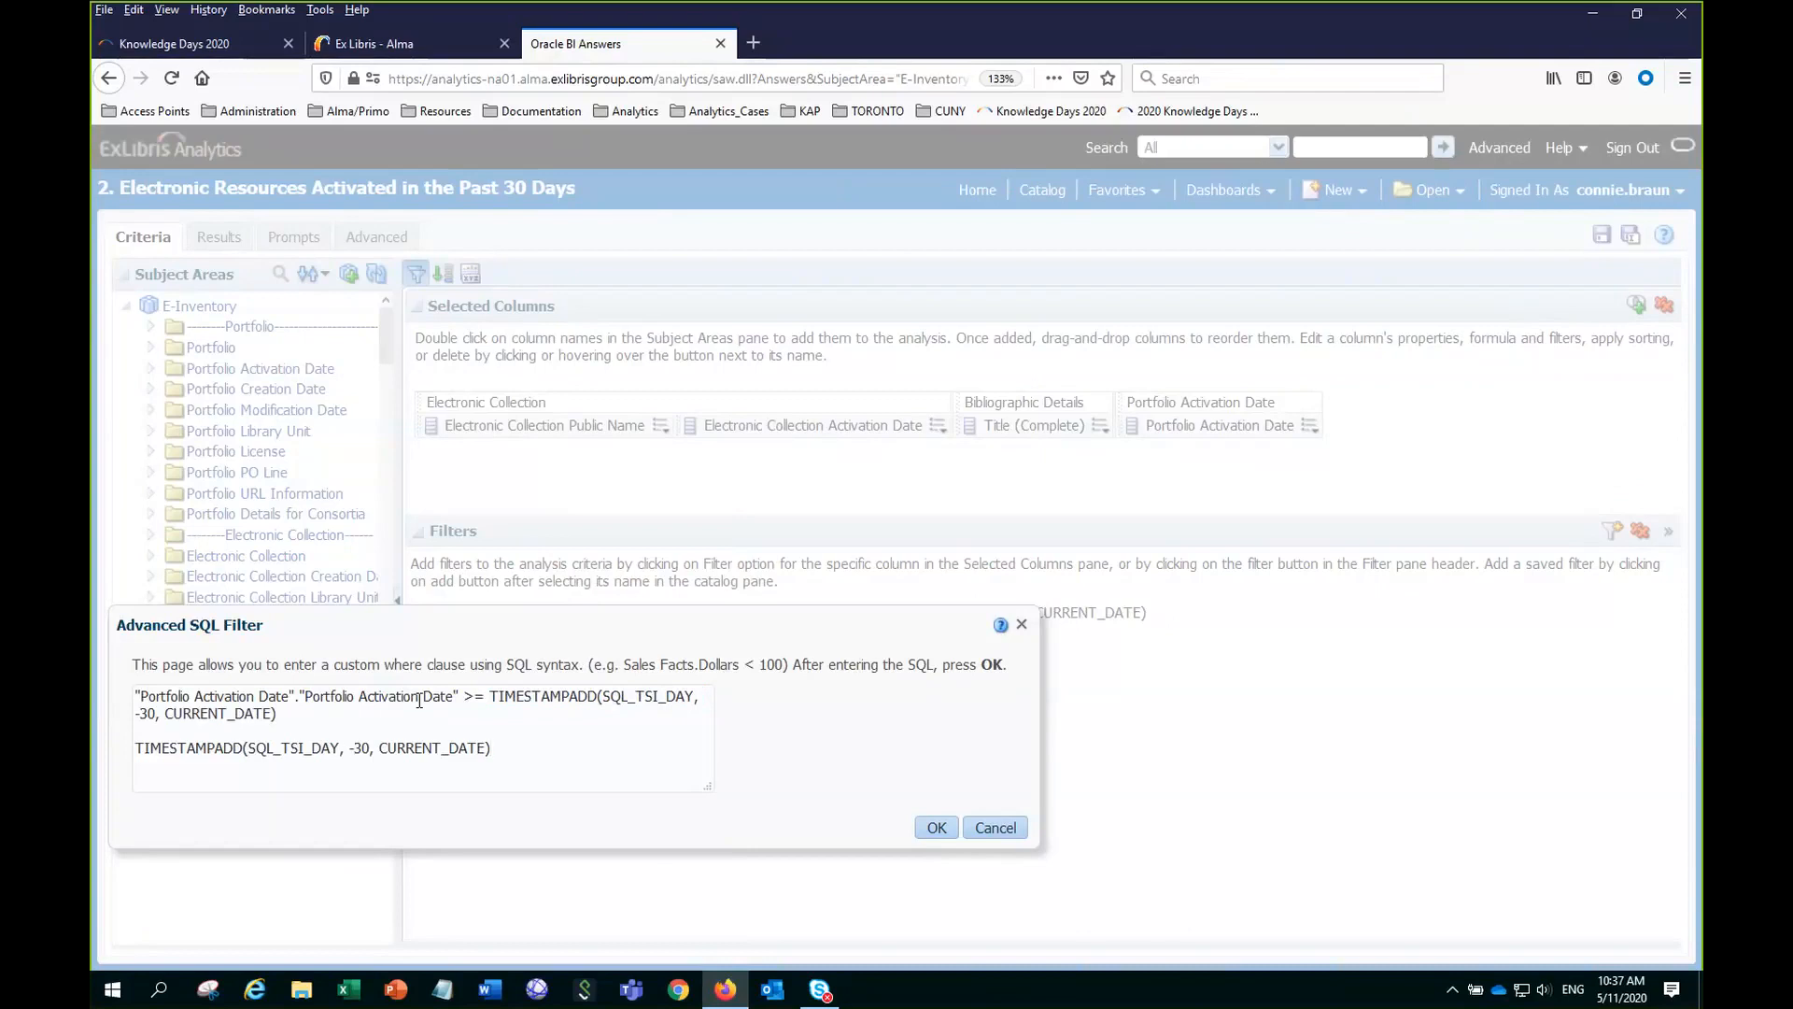
# Change the pasted expression to TIMESTAMPADD(SQL_TSI_MONTH, -1, CURRENT_DATE).
pyautogui.press('BackSpace')
pyautogui.press('BackSpace')
pyautogui.press('BackSpace')
pyautogui.write('mo')
pyautogui.press('BackSpace')
pyautogui.press('BackSpace')
pyautogui.write('MONTH')
pyautogui.press('Right')
pyautogui.press('Right')
pyautogui.press('Delete')
pyautogui.press('Delete')
pyautogui.write('1')
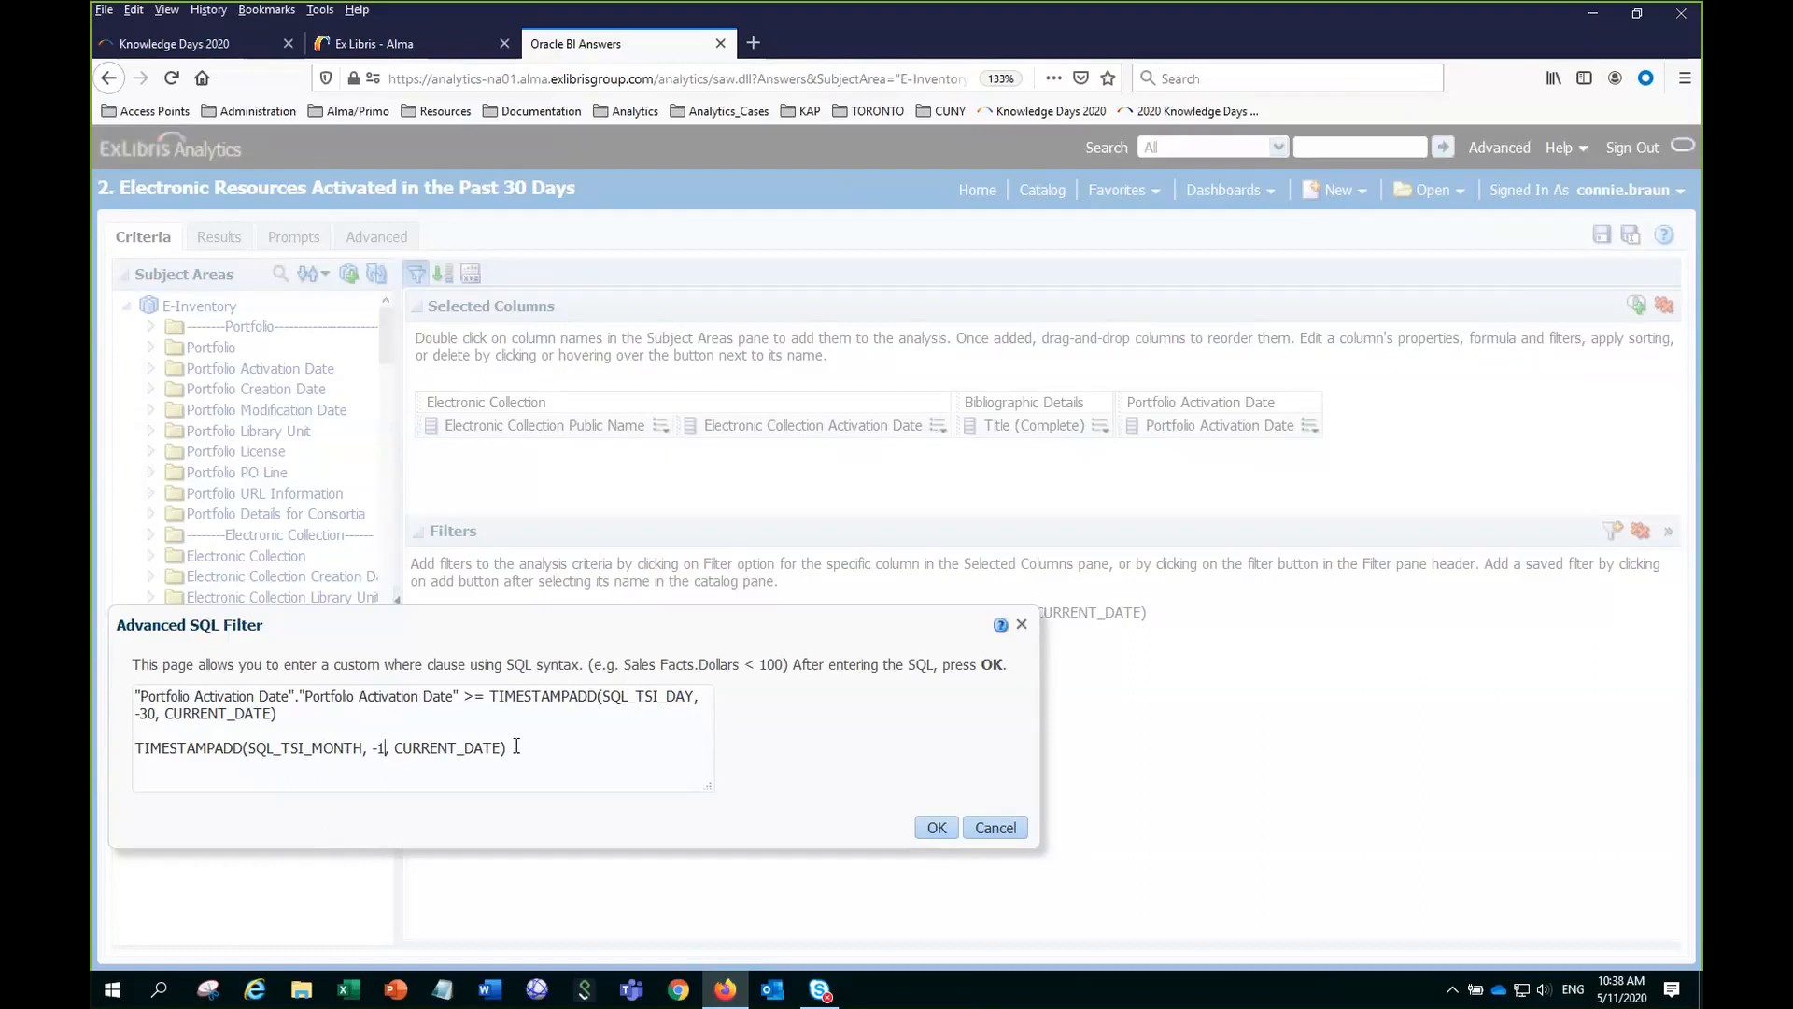
# Remove the month-based expression from the SQL filter and save the analysis with the 30-day clause.
pyautogui.moveTo(511, 747); pyautogui.dragTo(136, 775)
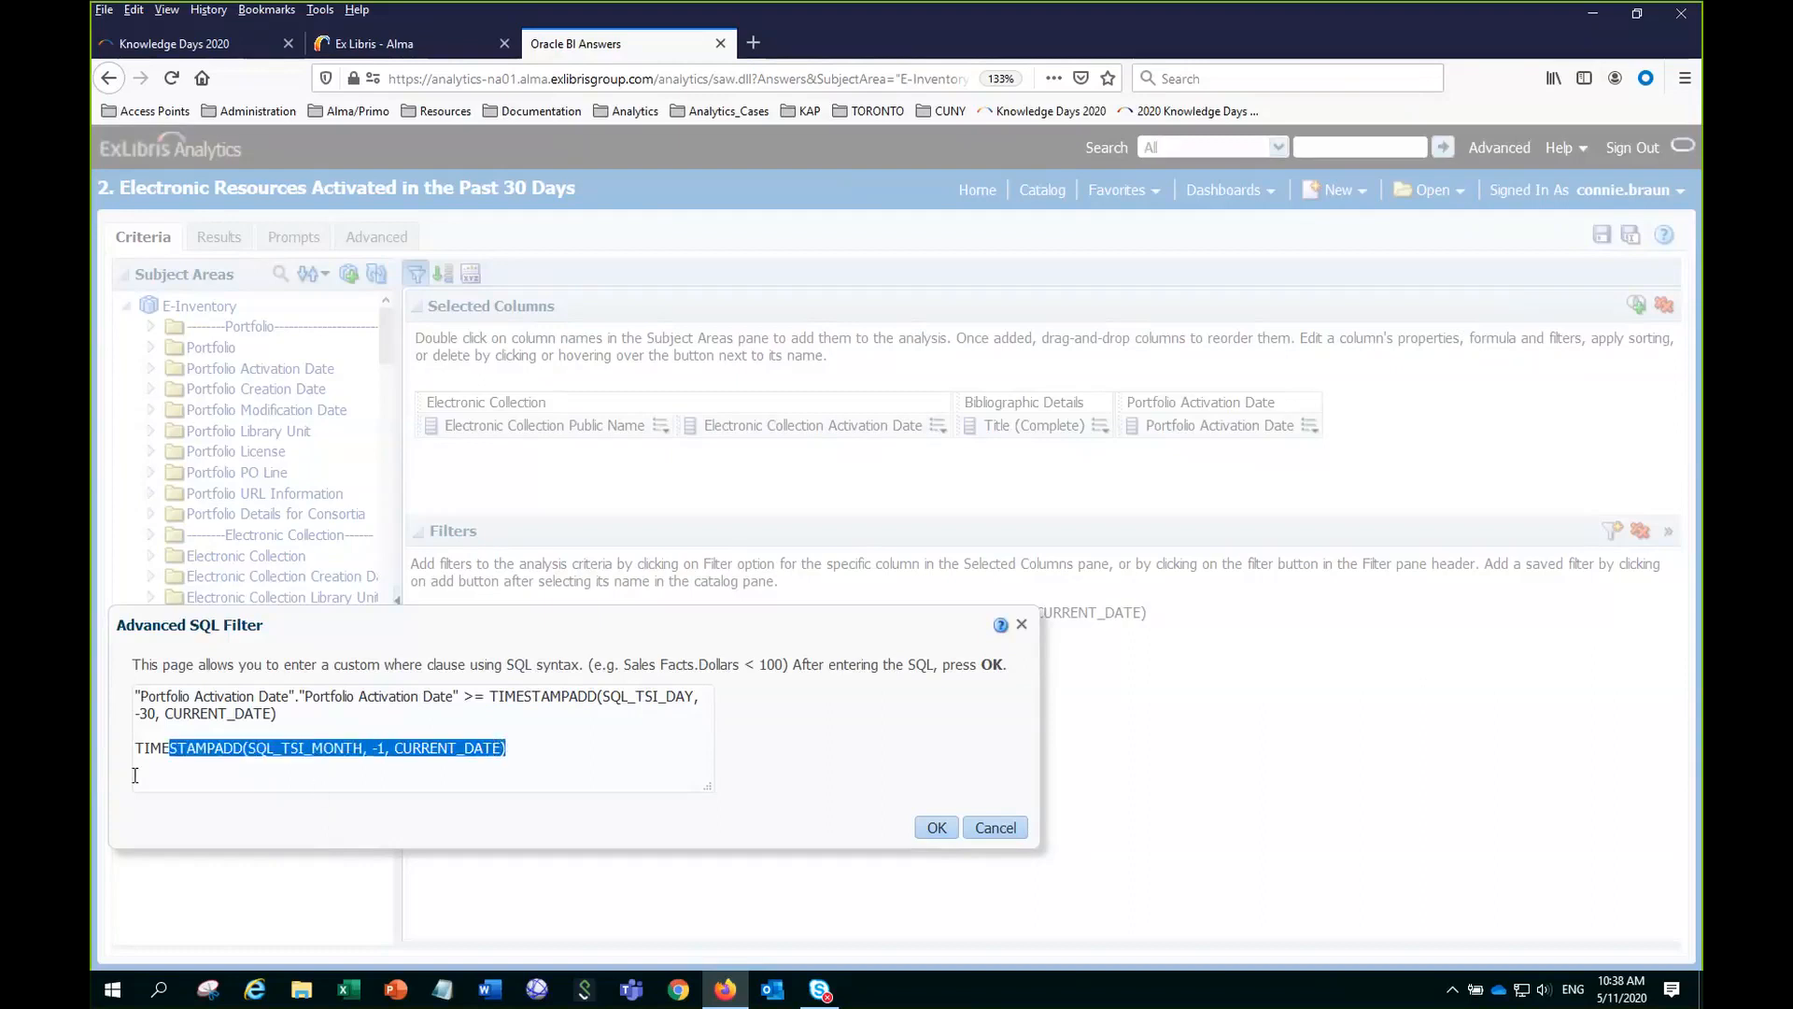
pyautogui.press('Delete')
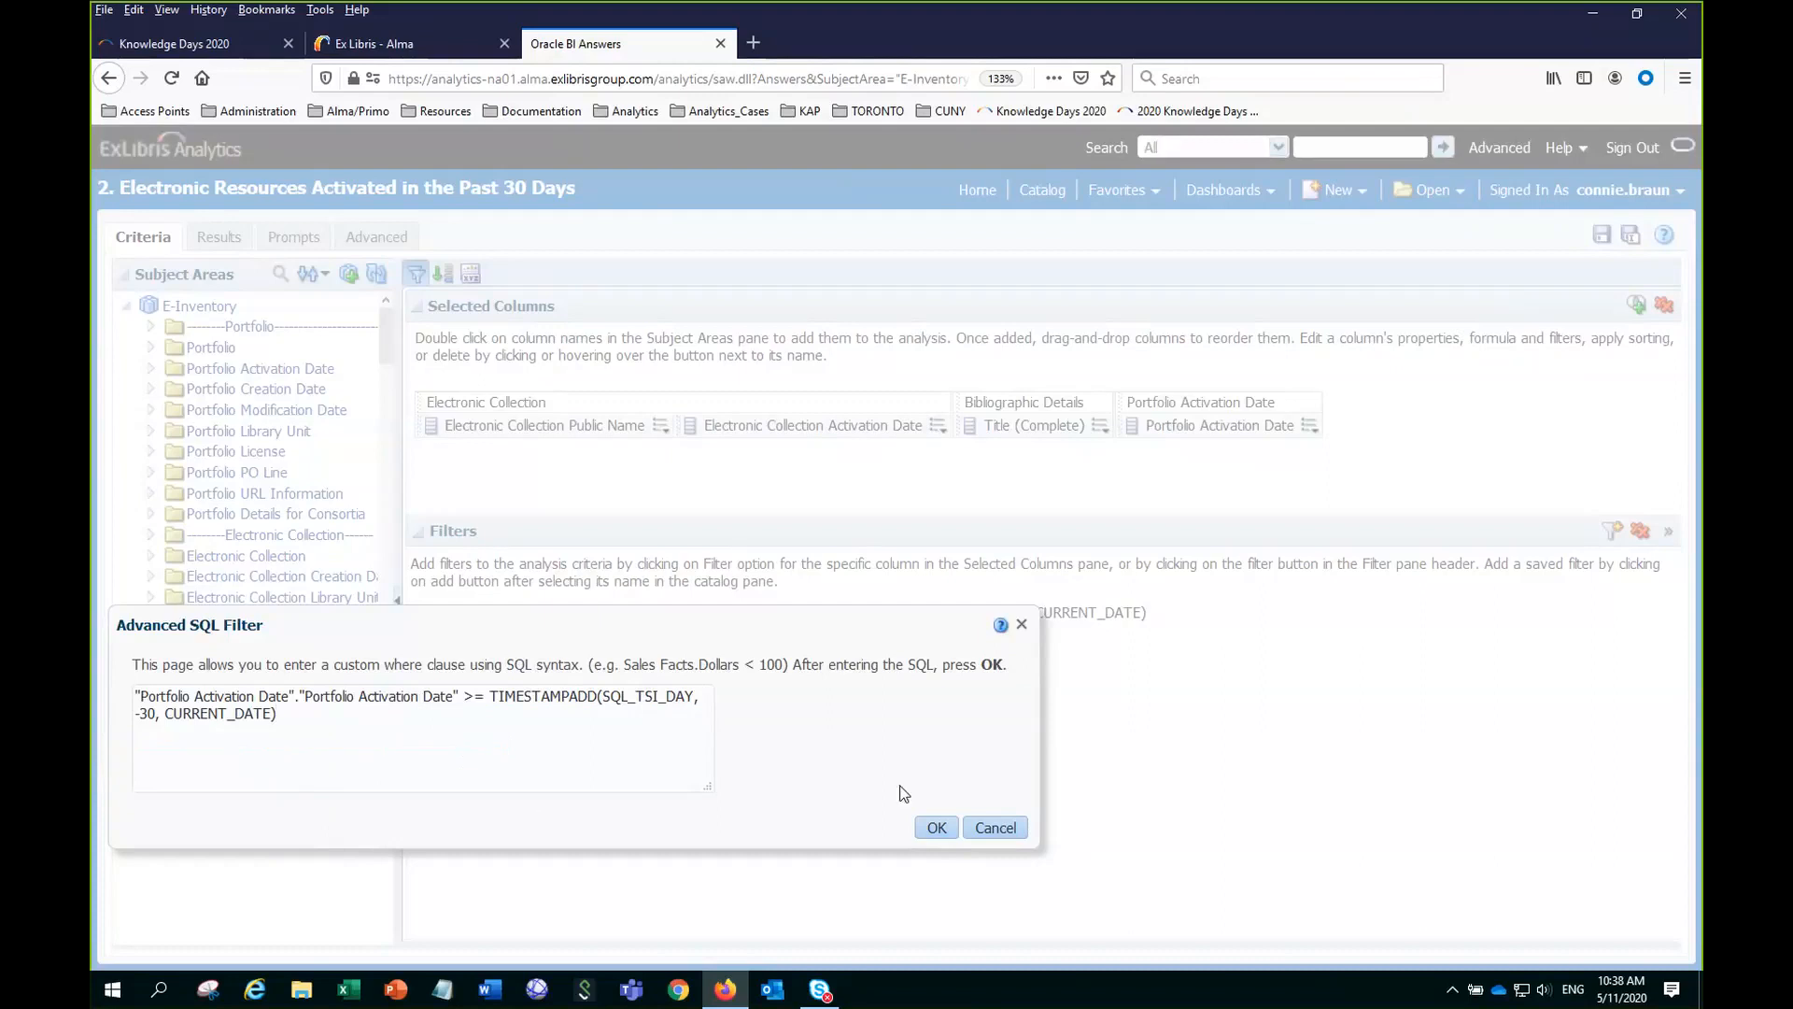
pyautogui.click(951, 831)
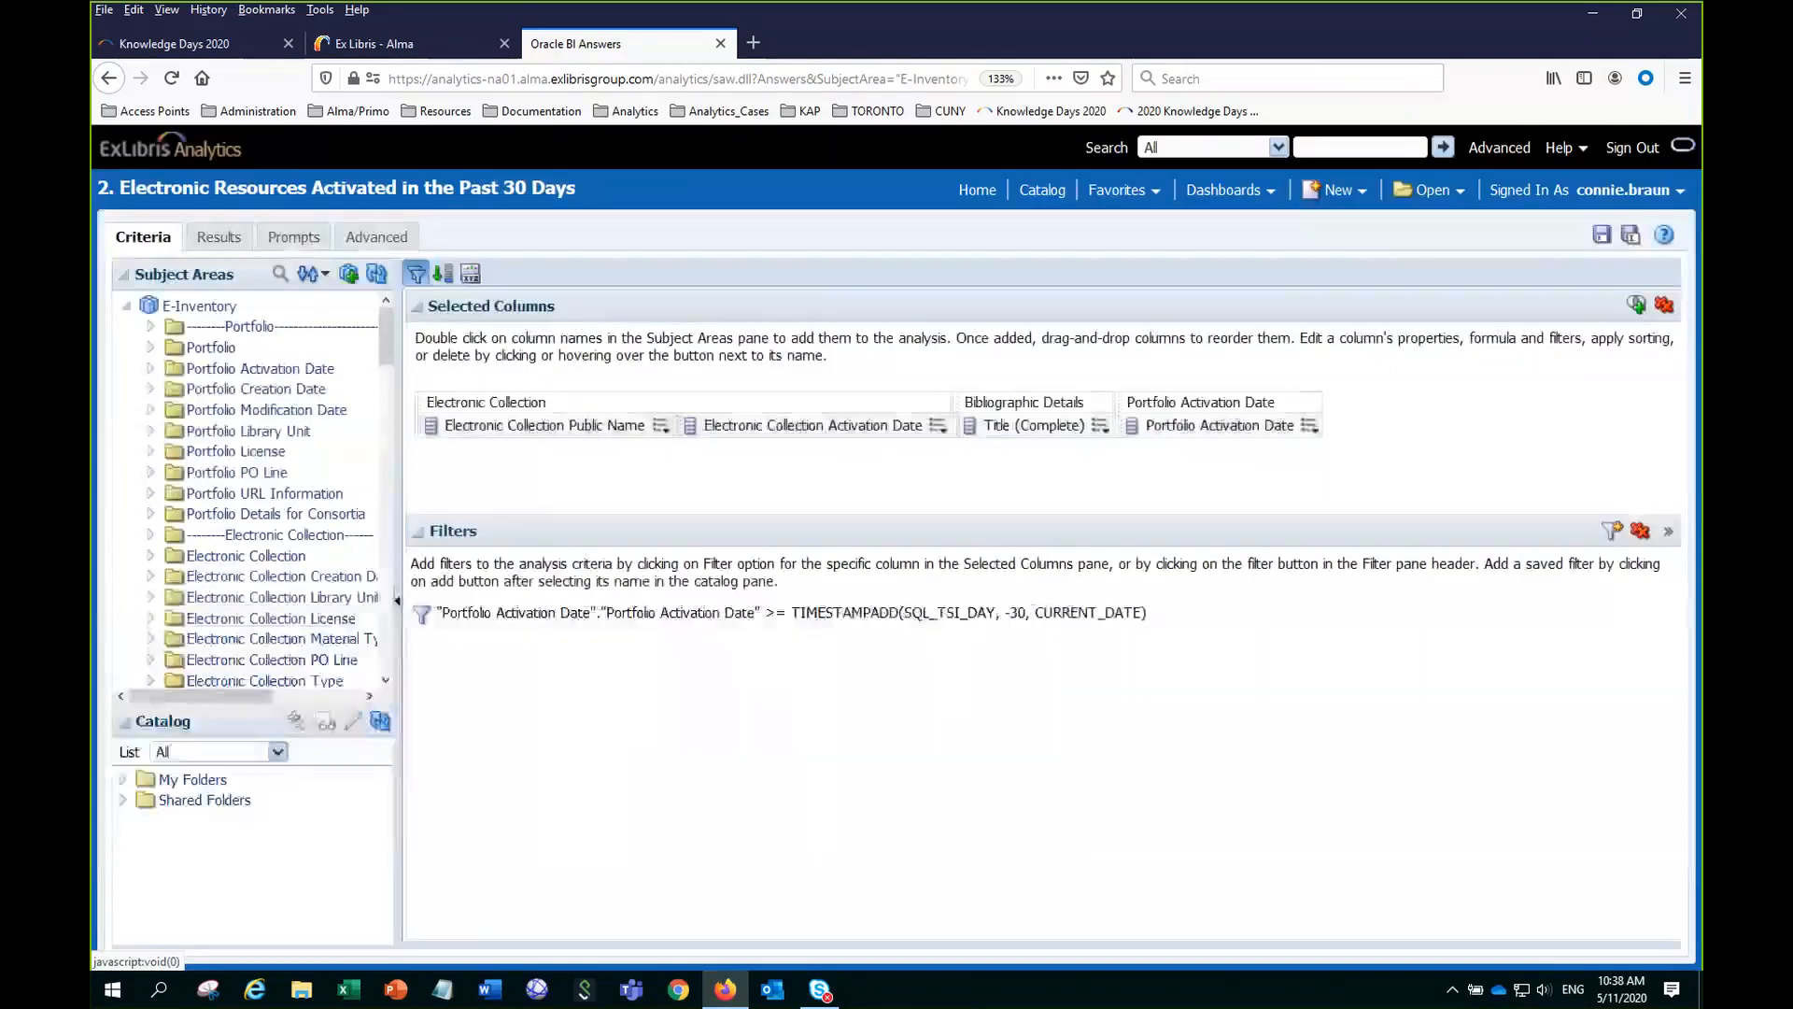
pyautogui.click(1603, 235)
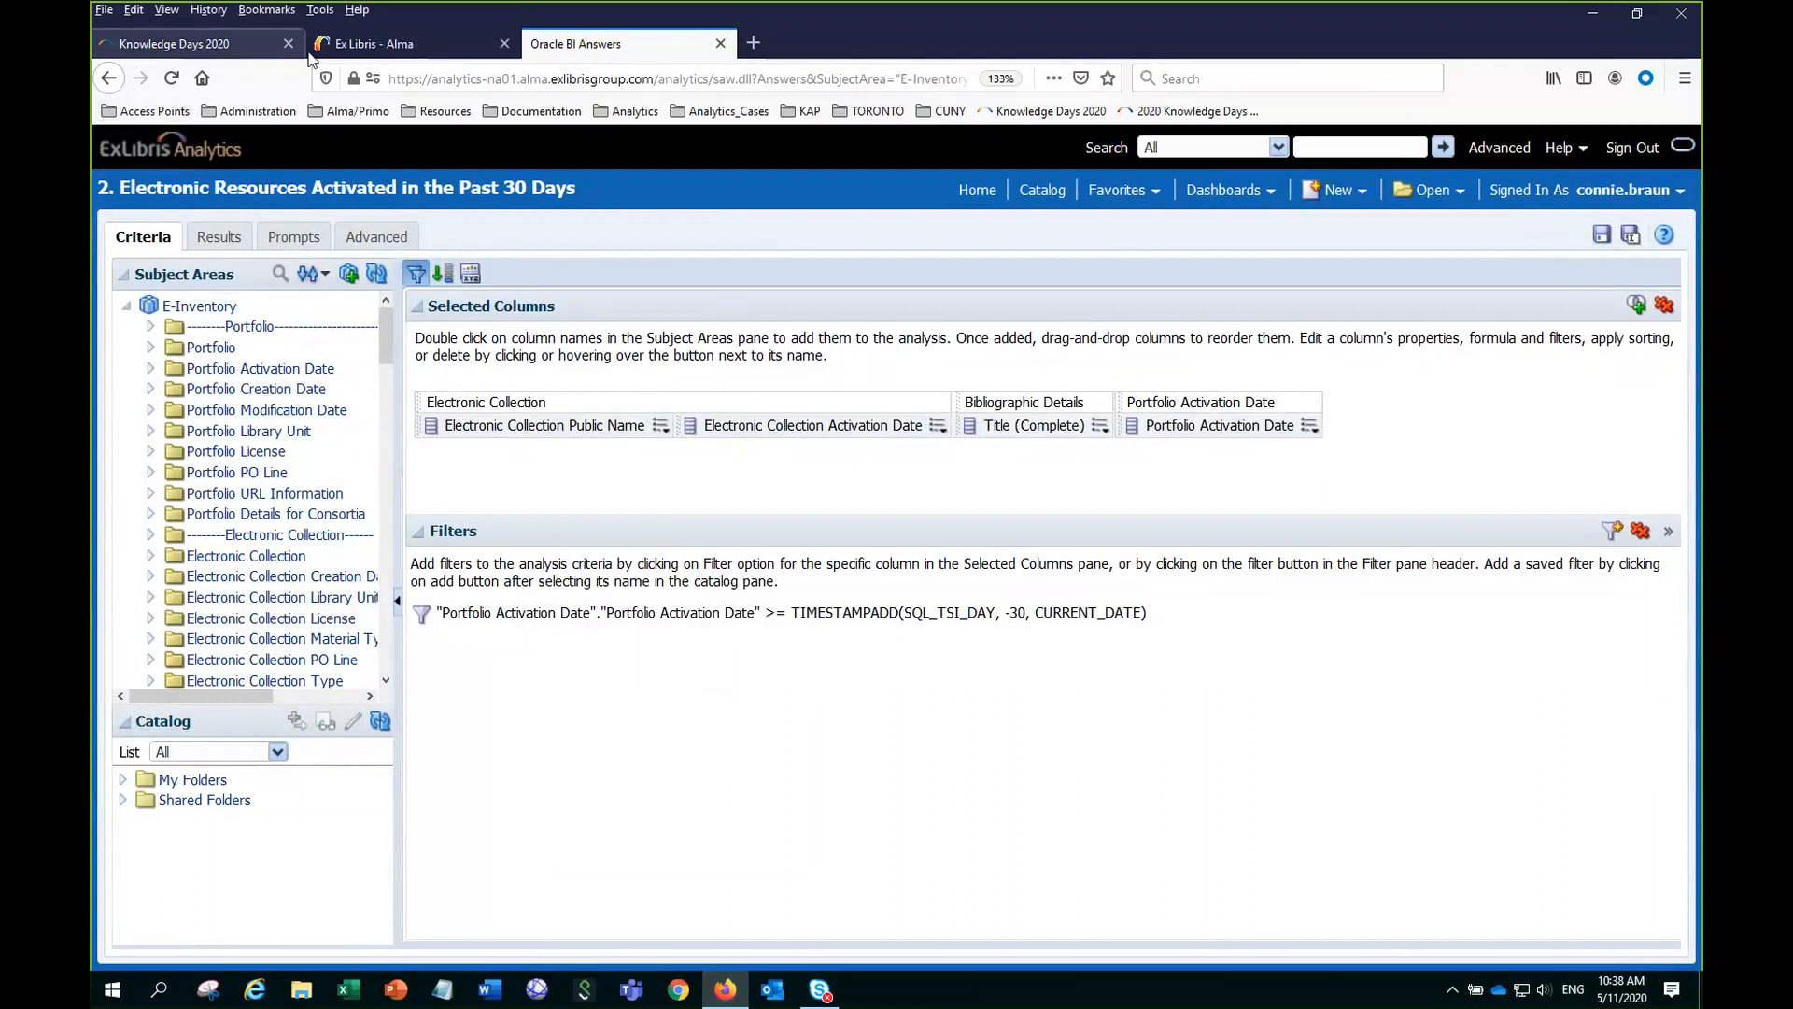
# Switch to Alma and add a new Alma analytics object of type Scheduled Report in the Analytics Objects List.
pyautogui.click(430, 51)
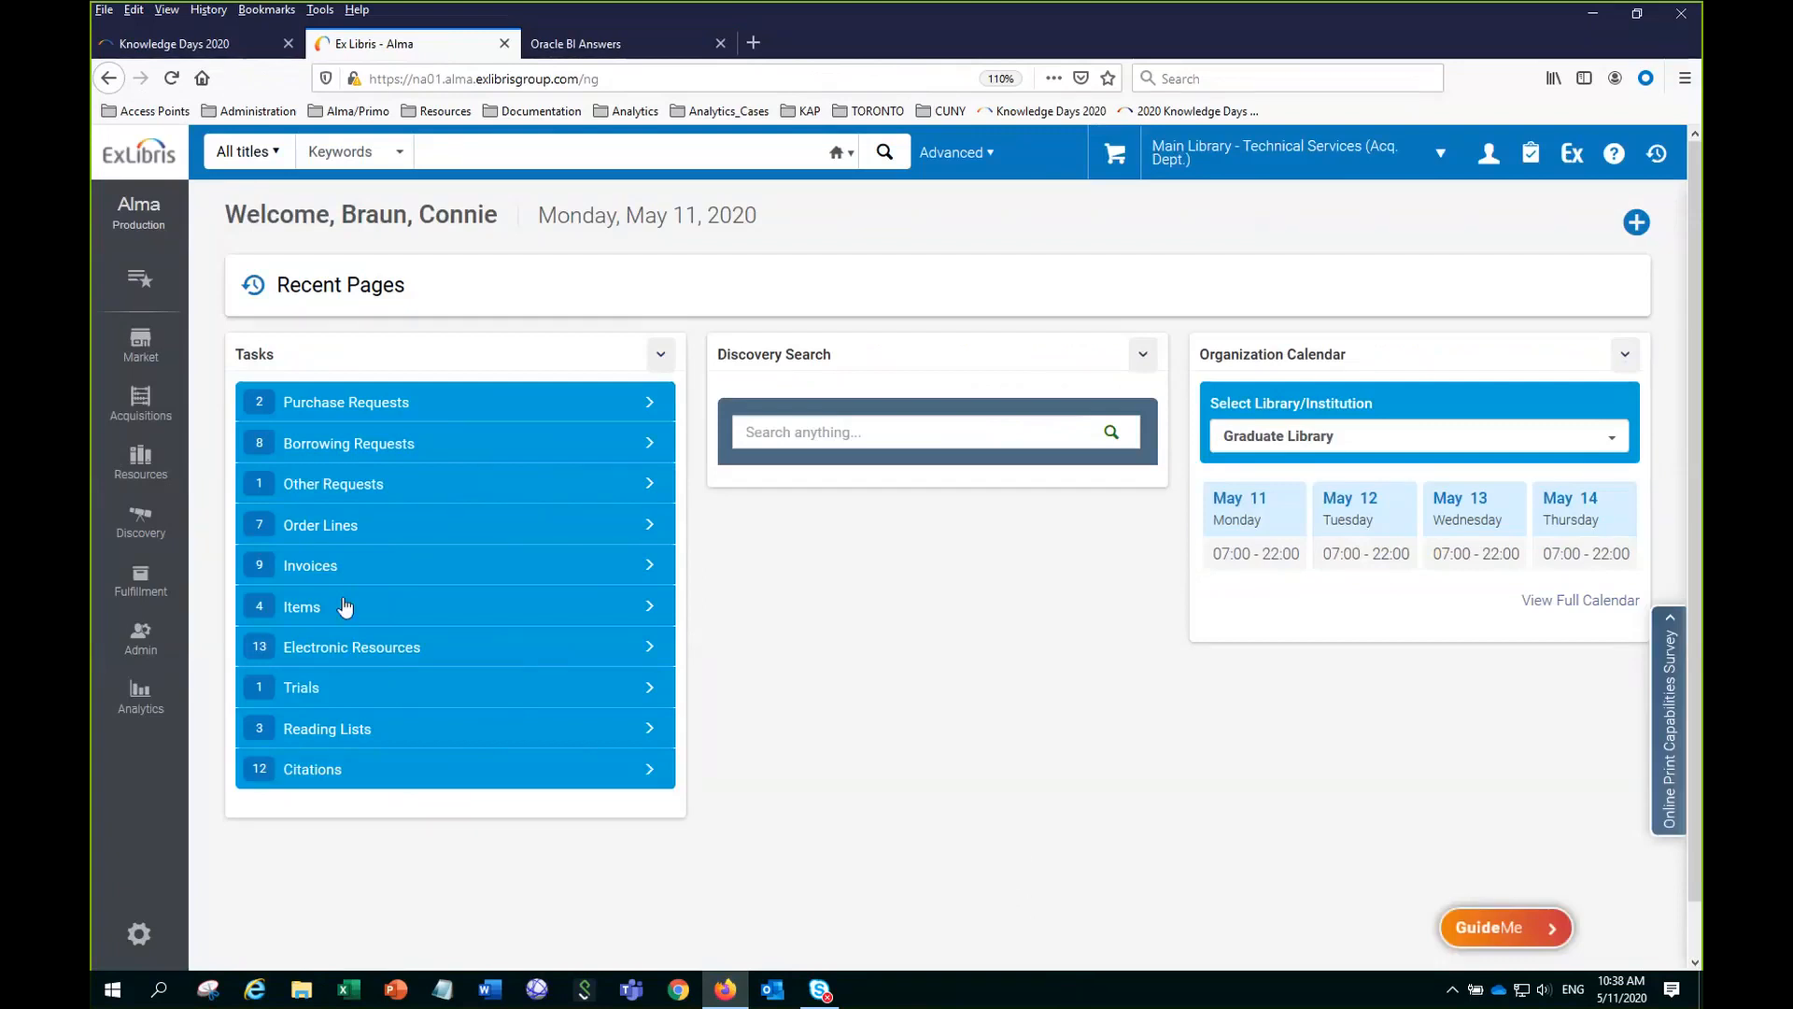
pyautogui.click(153, 699)
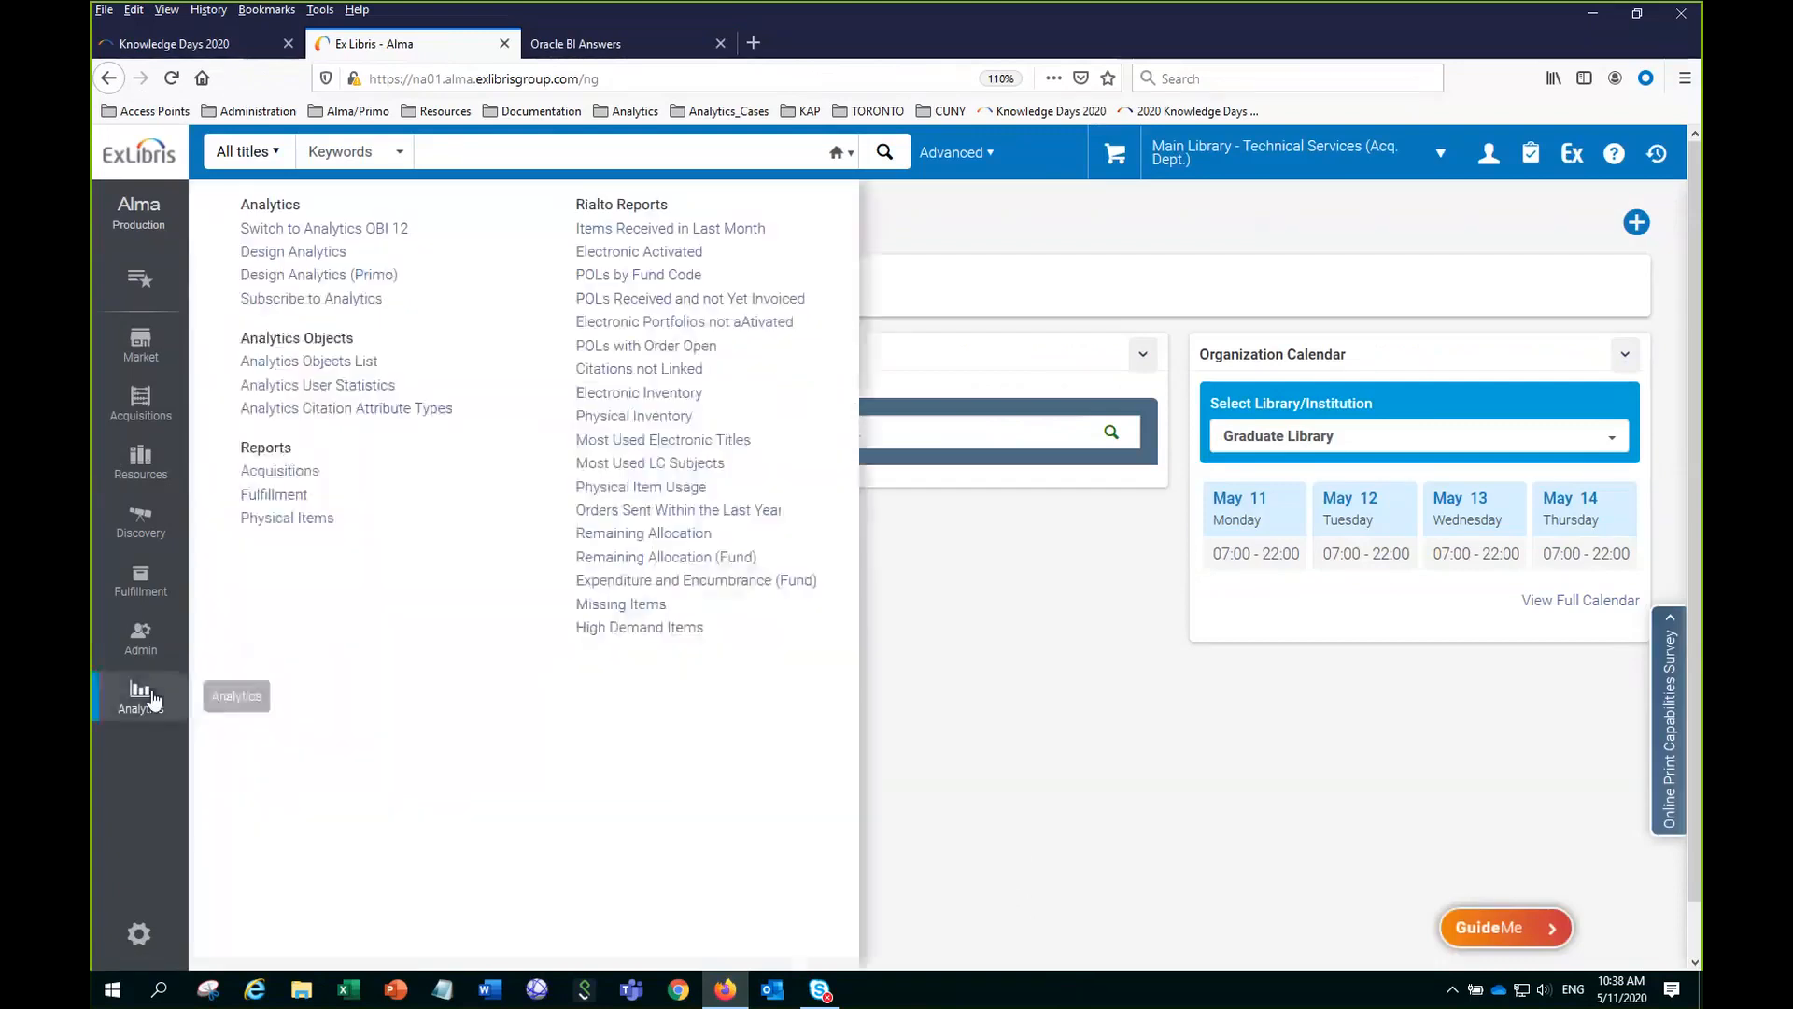
pyautogui.click(342, 364)
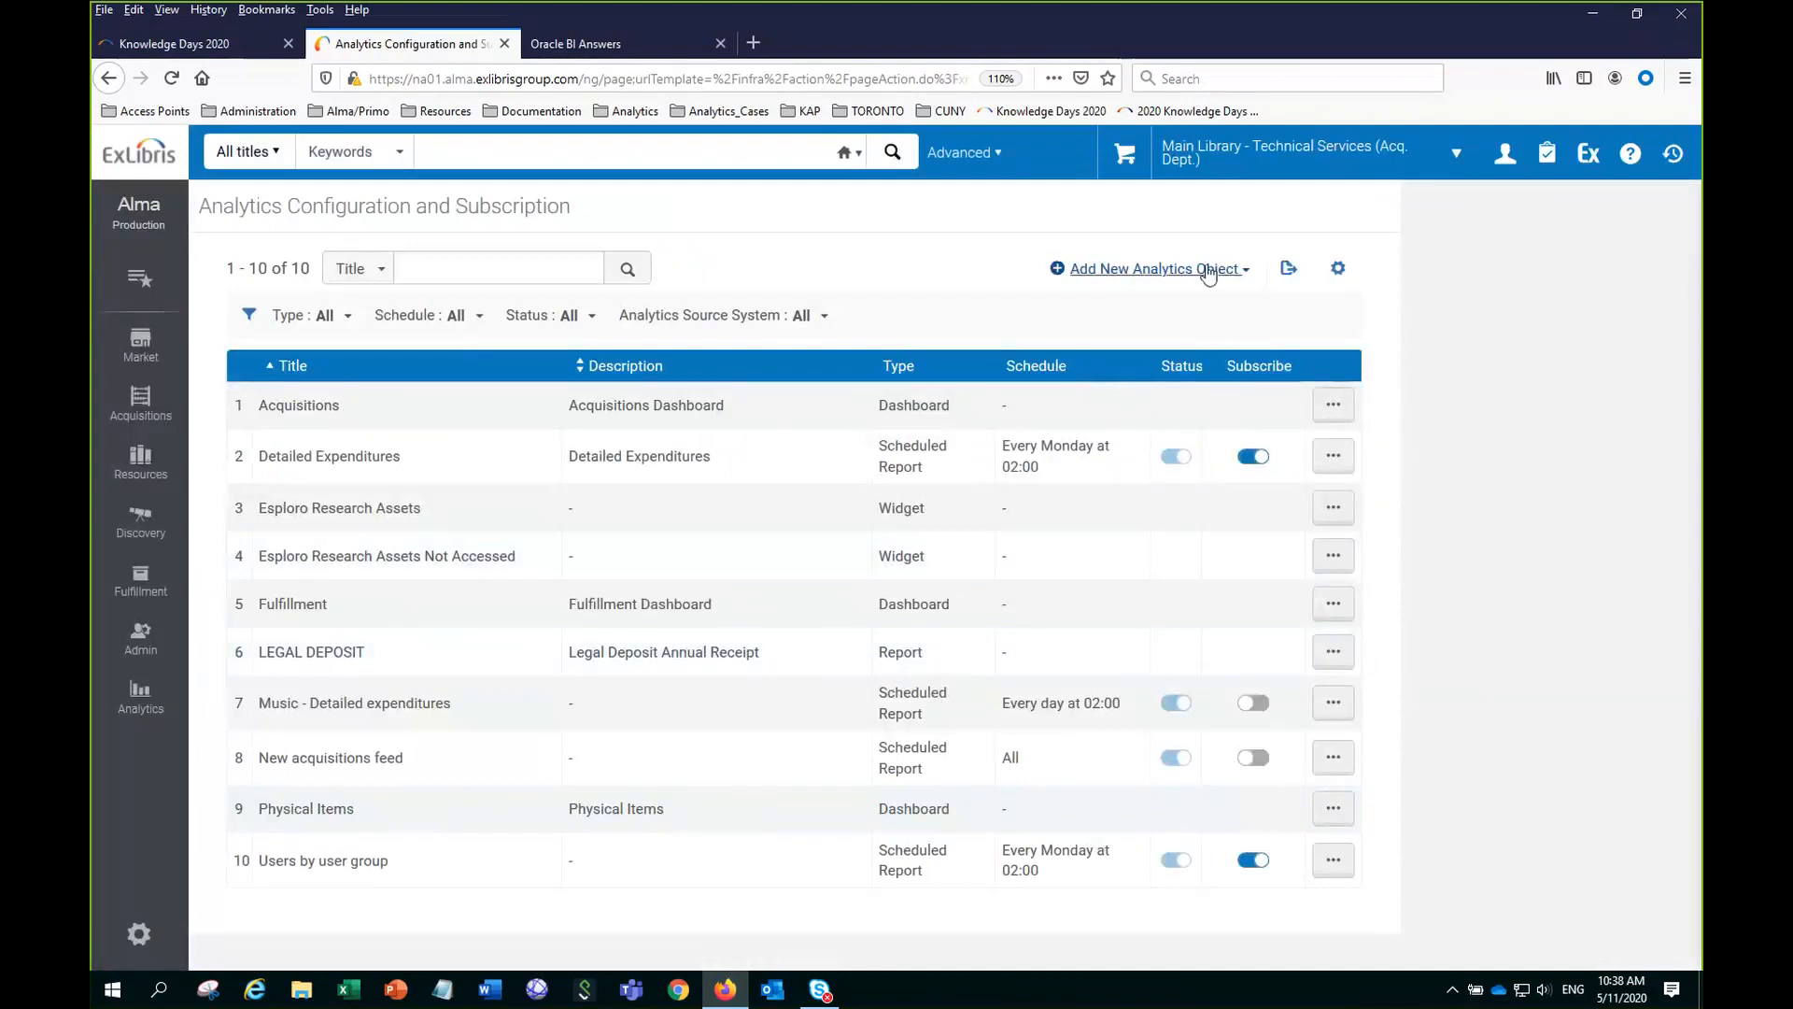
pyautogui.click(1204, 270)
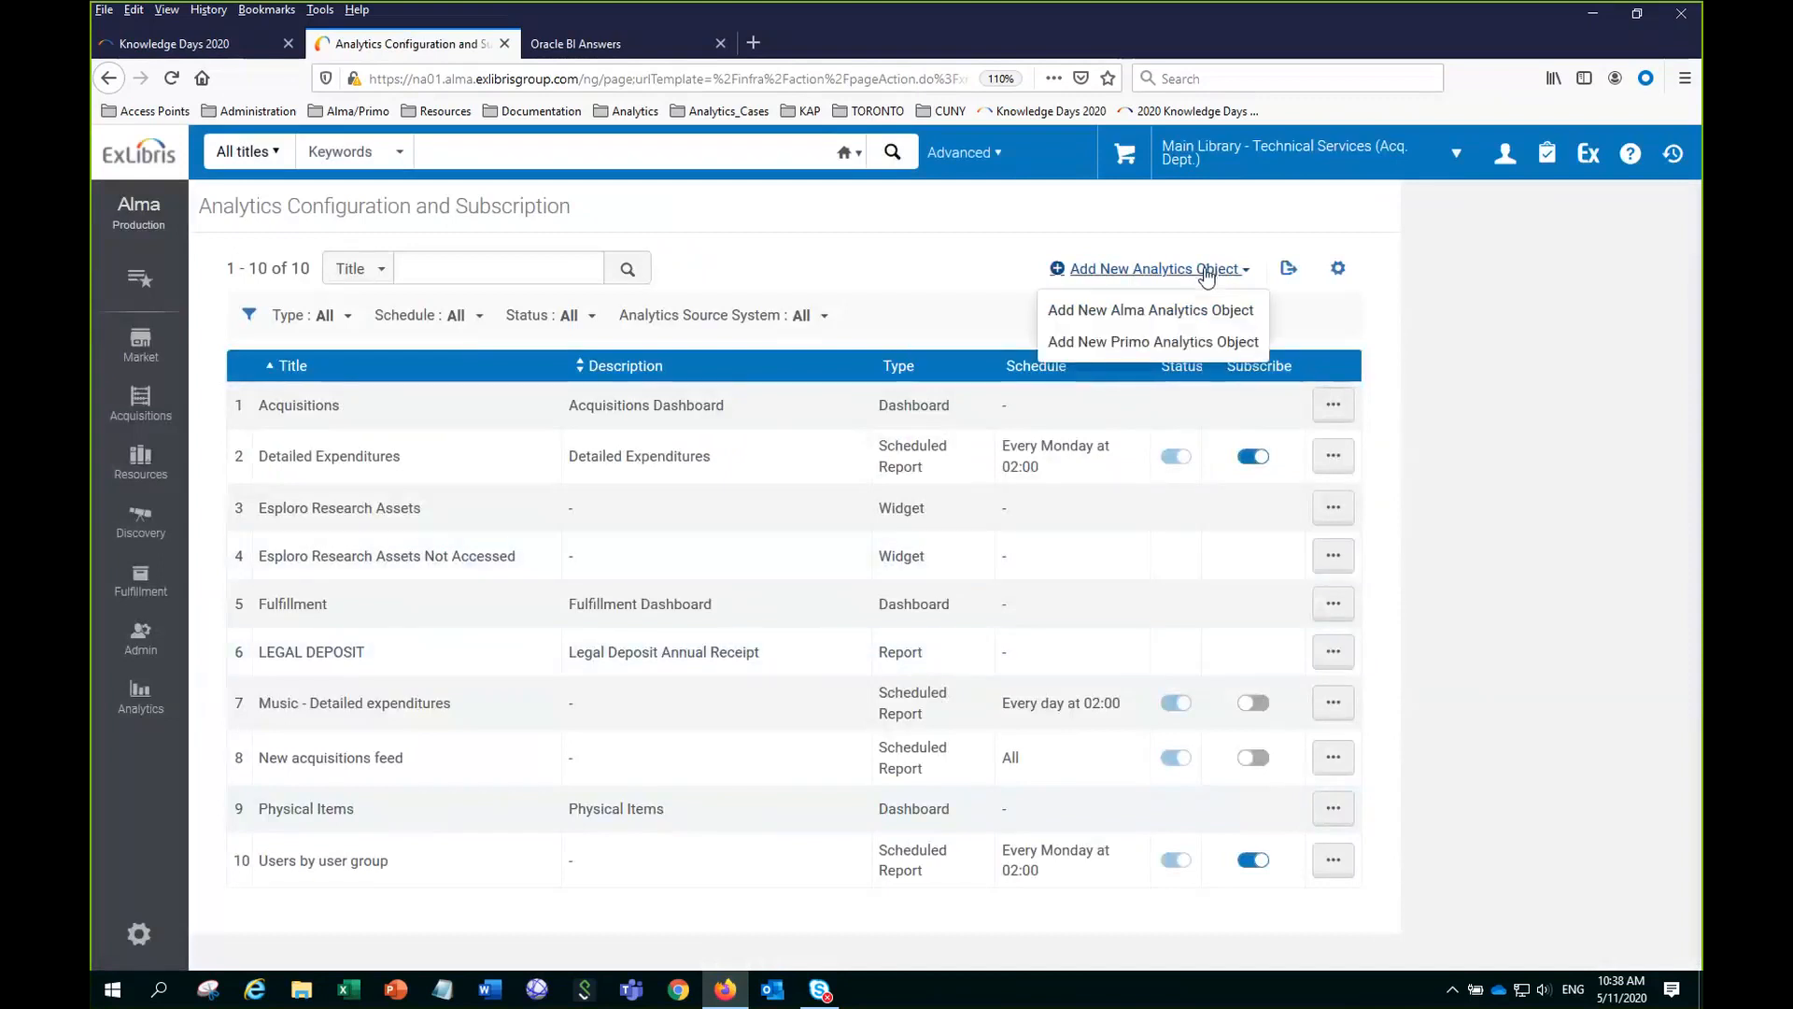
pyautogui.click(1166, 311)
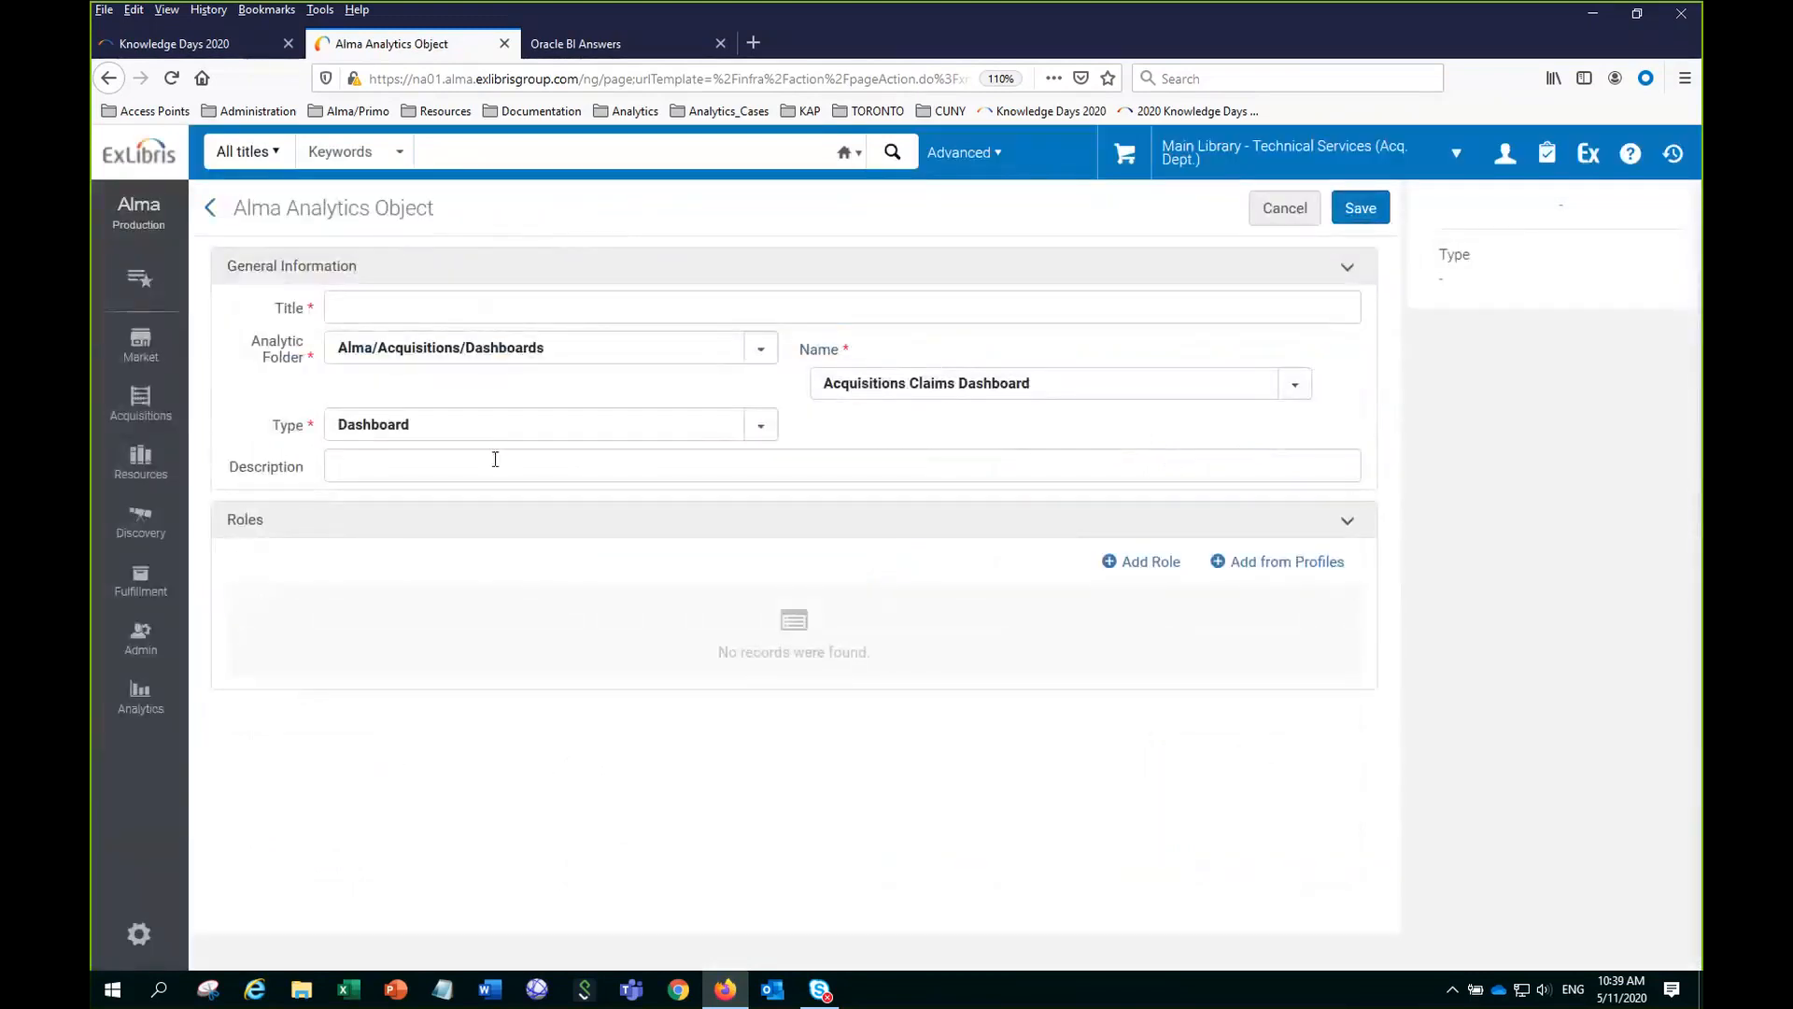
pyautogui.click(765, 426)
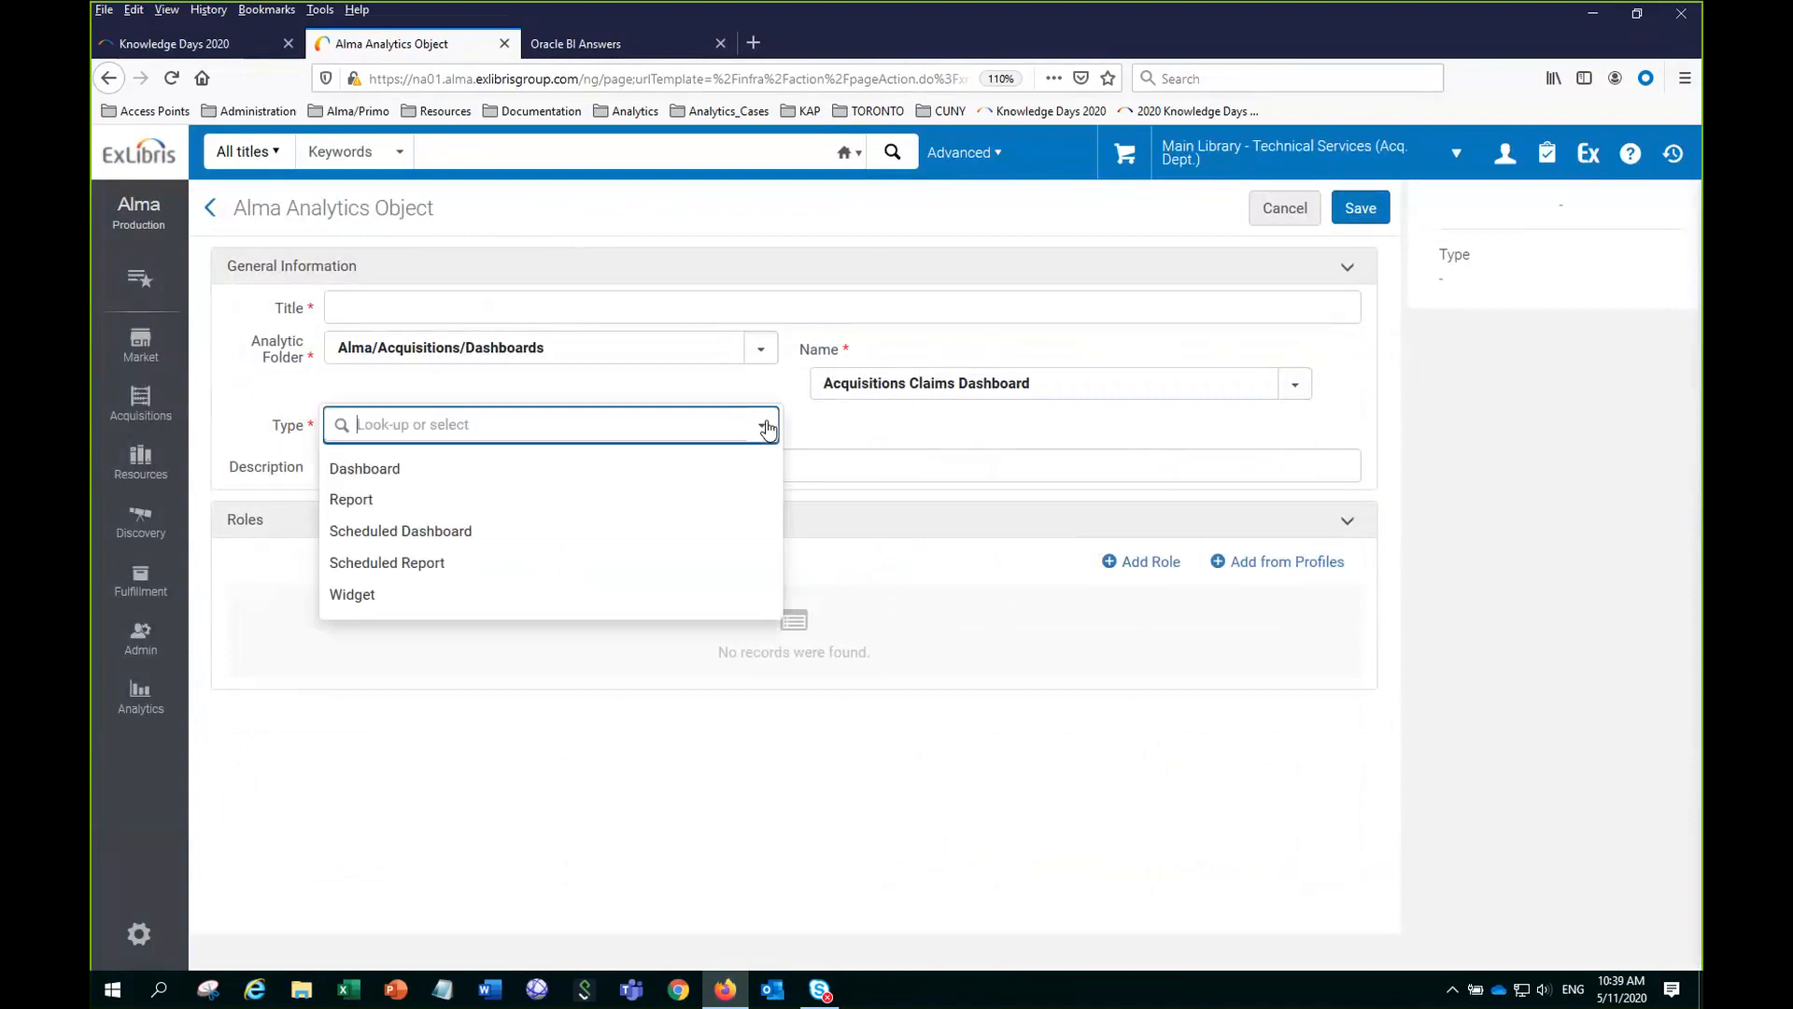
pyautogui.click(387, 564)
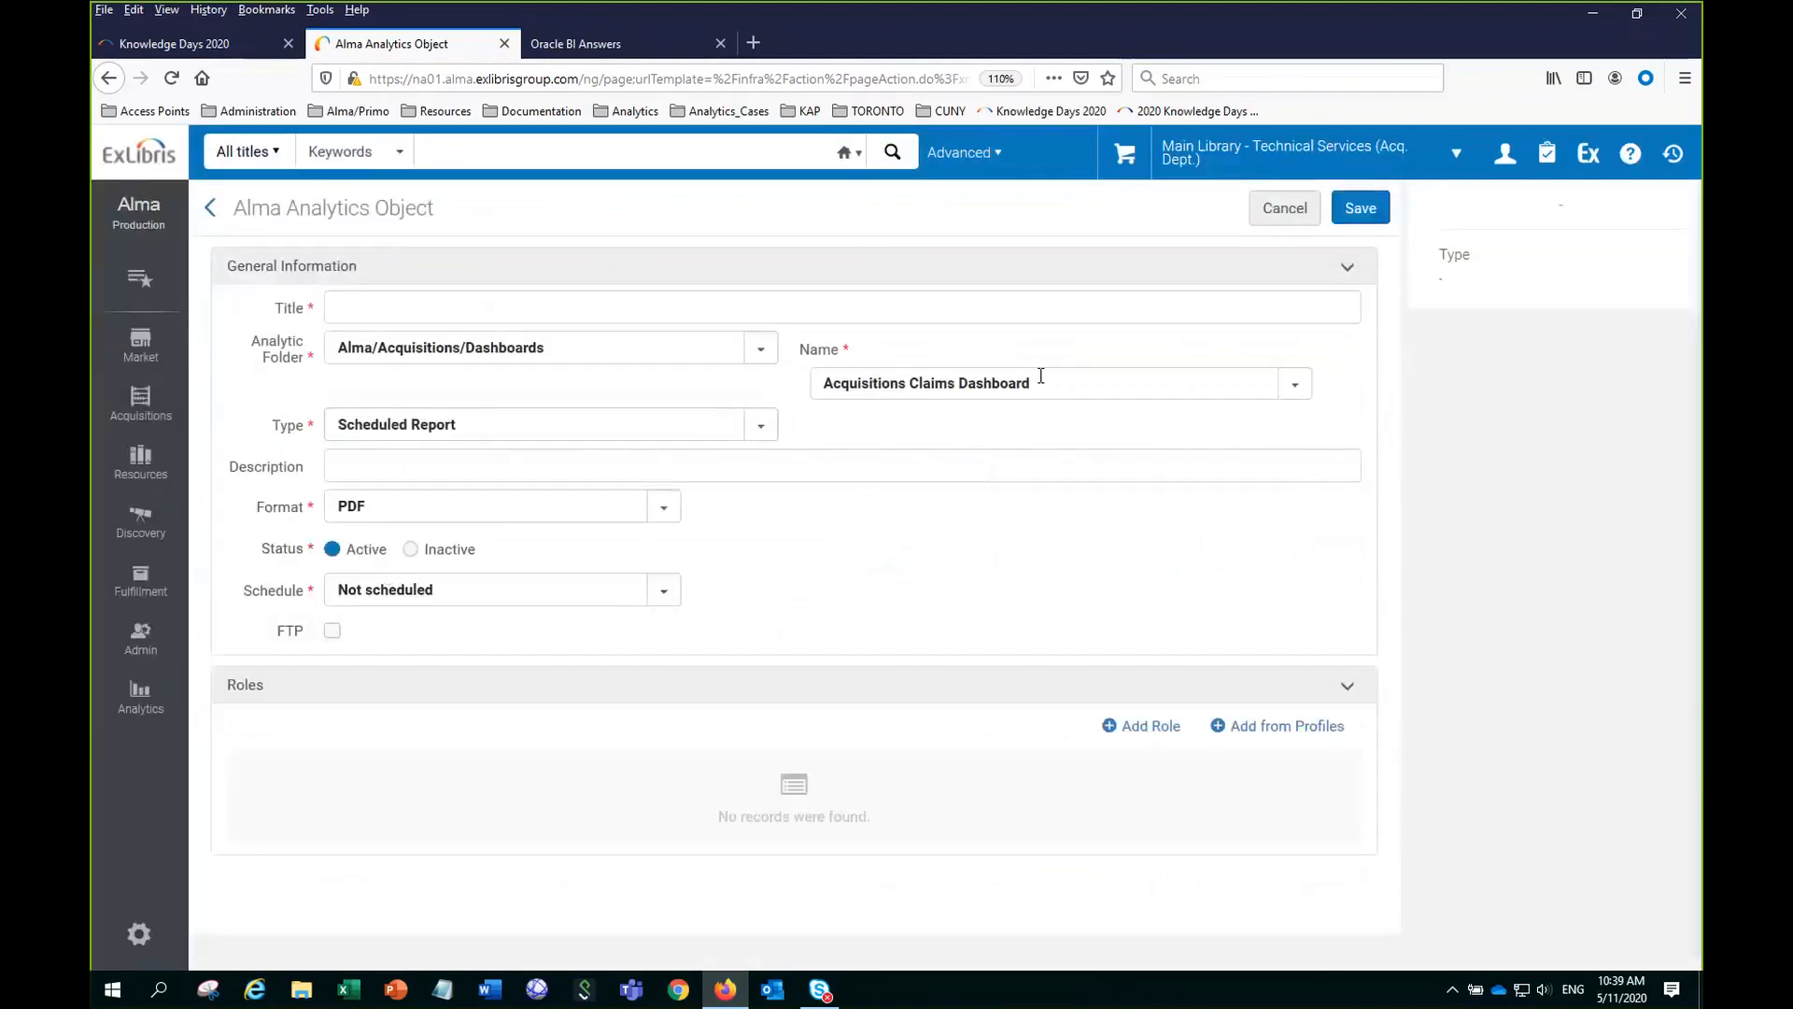
# Set the analytic folder to Clean Training/Reports/Knowledge Days 2020/Acquisitions and the name to 2. Electronic Resources Activated in the Past 30 Days.
pyautogui.click(765, 350)
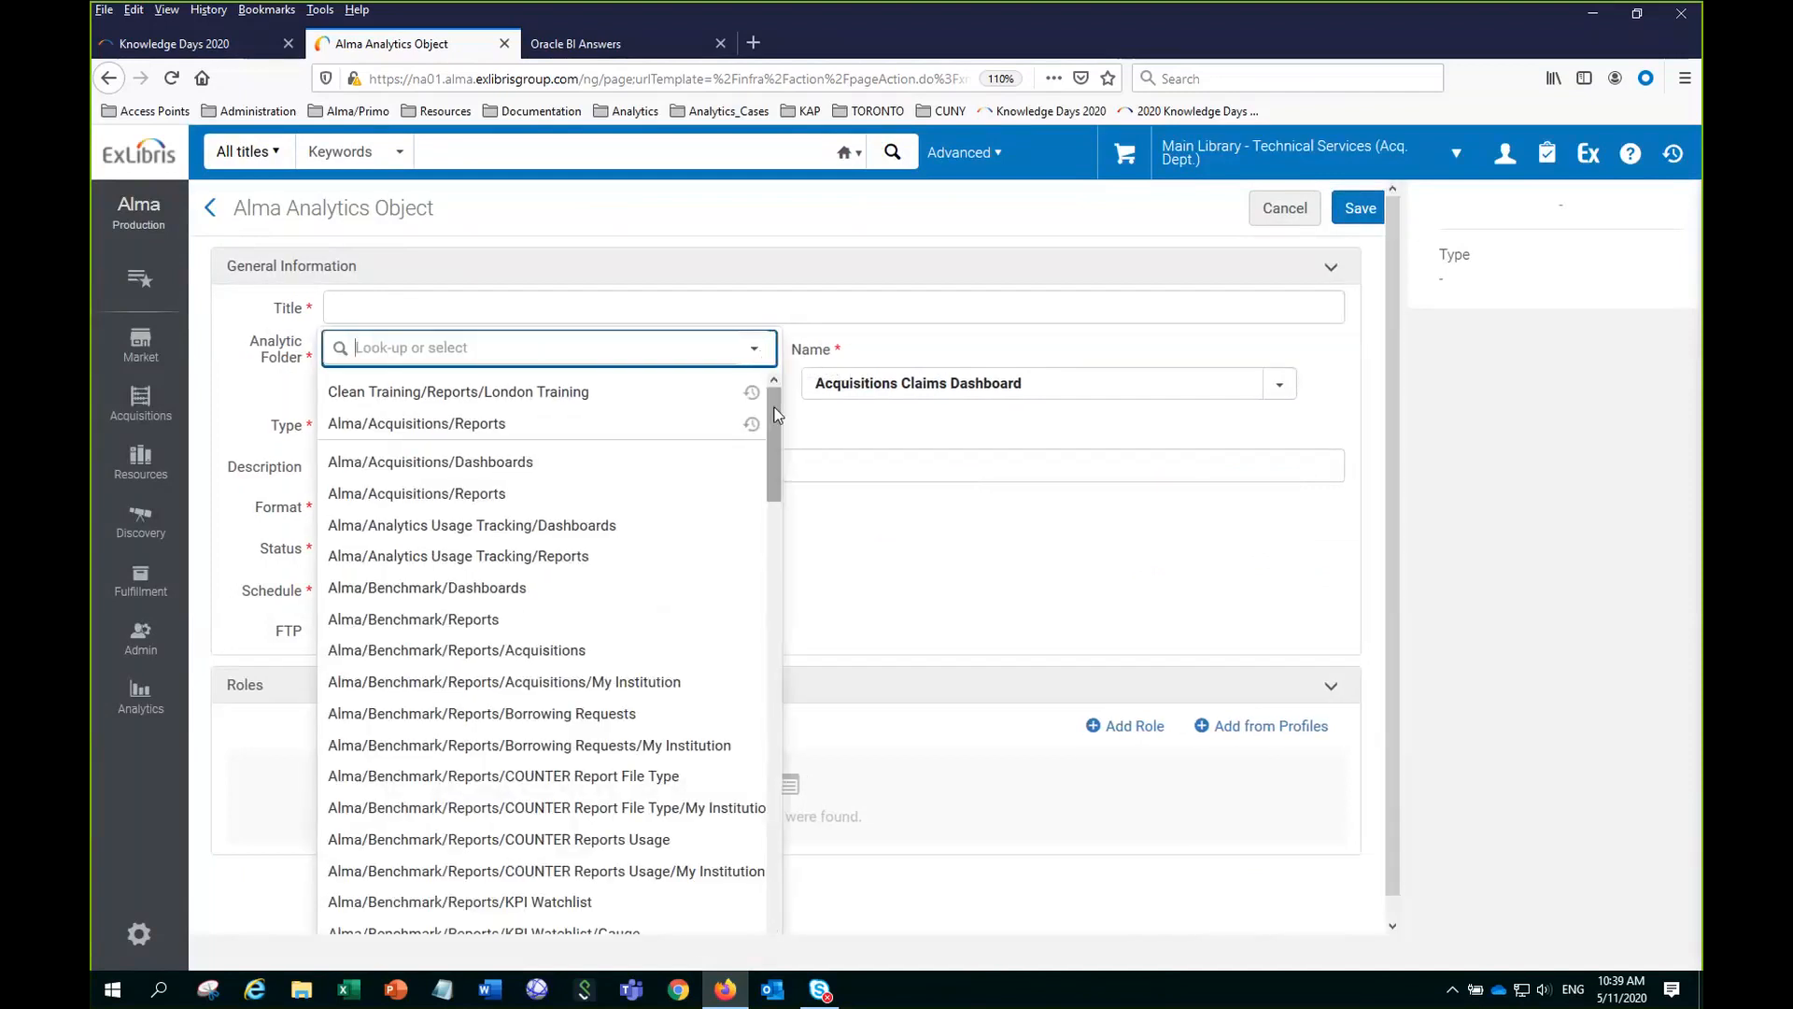
pyautogui.scroll(-10, 777, 414)
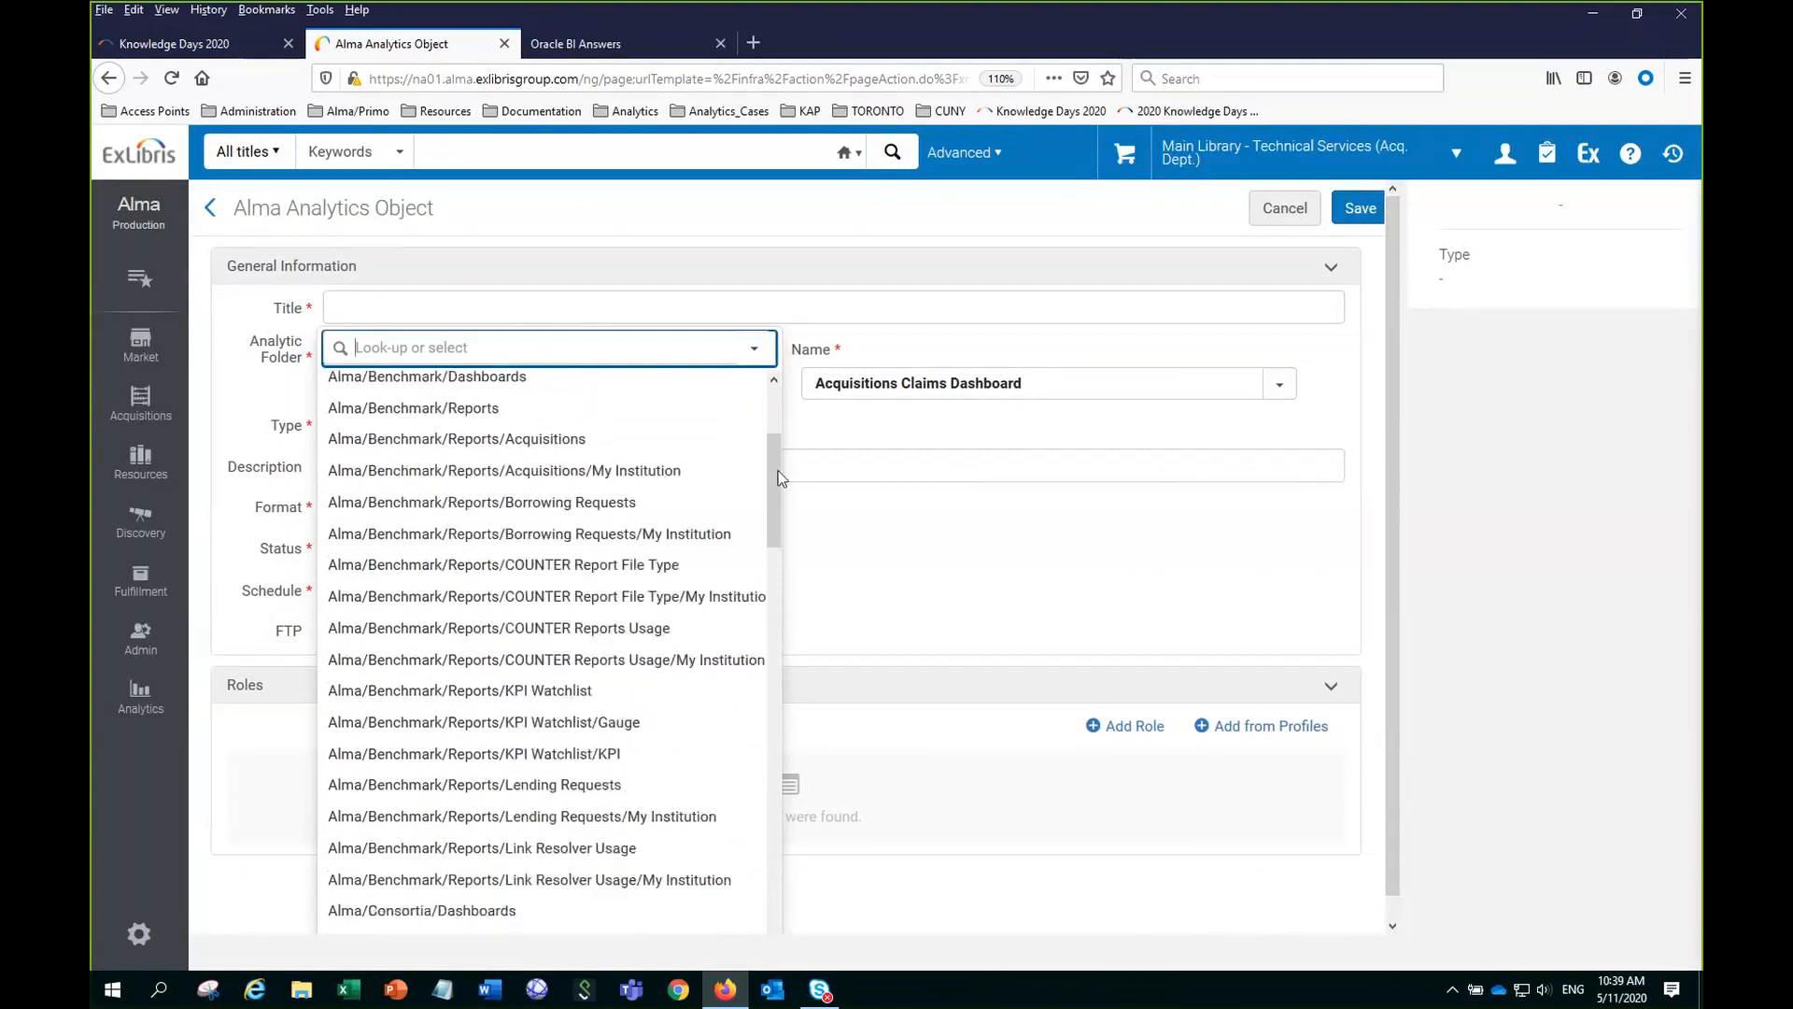
pyautogui.moveTo(781, 602); pyautogui.dragTo(785, 864)
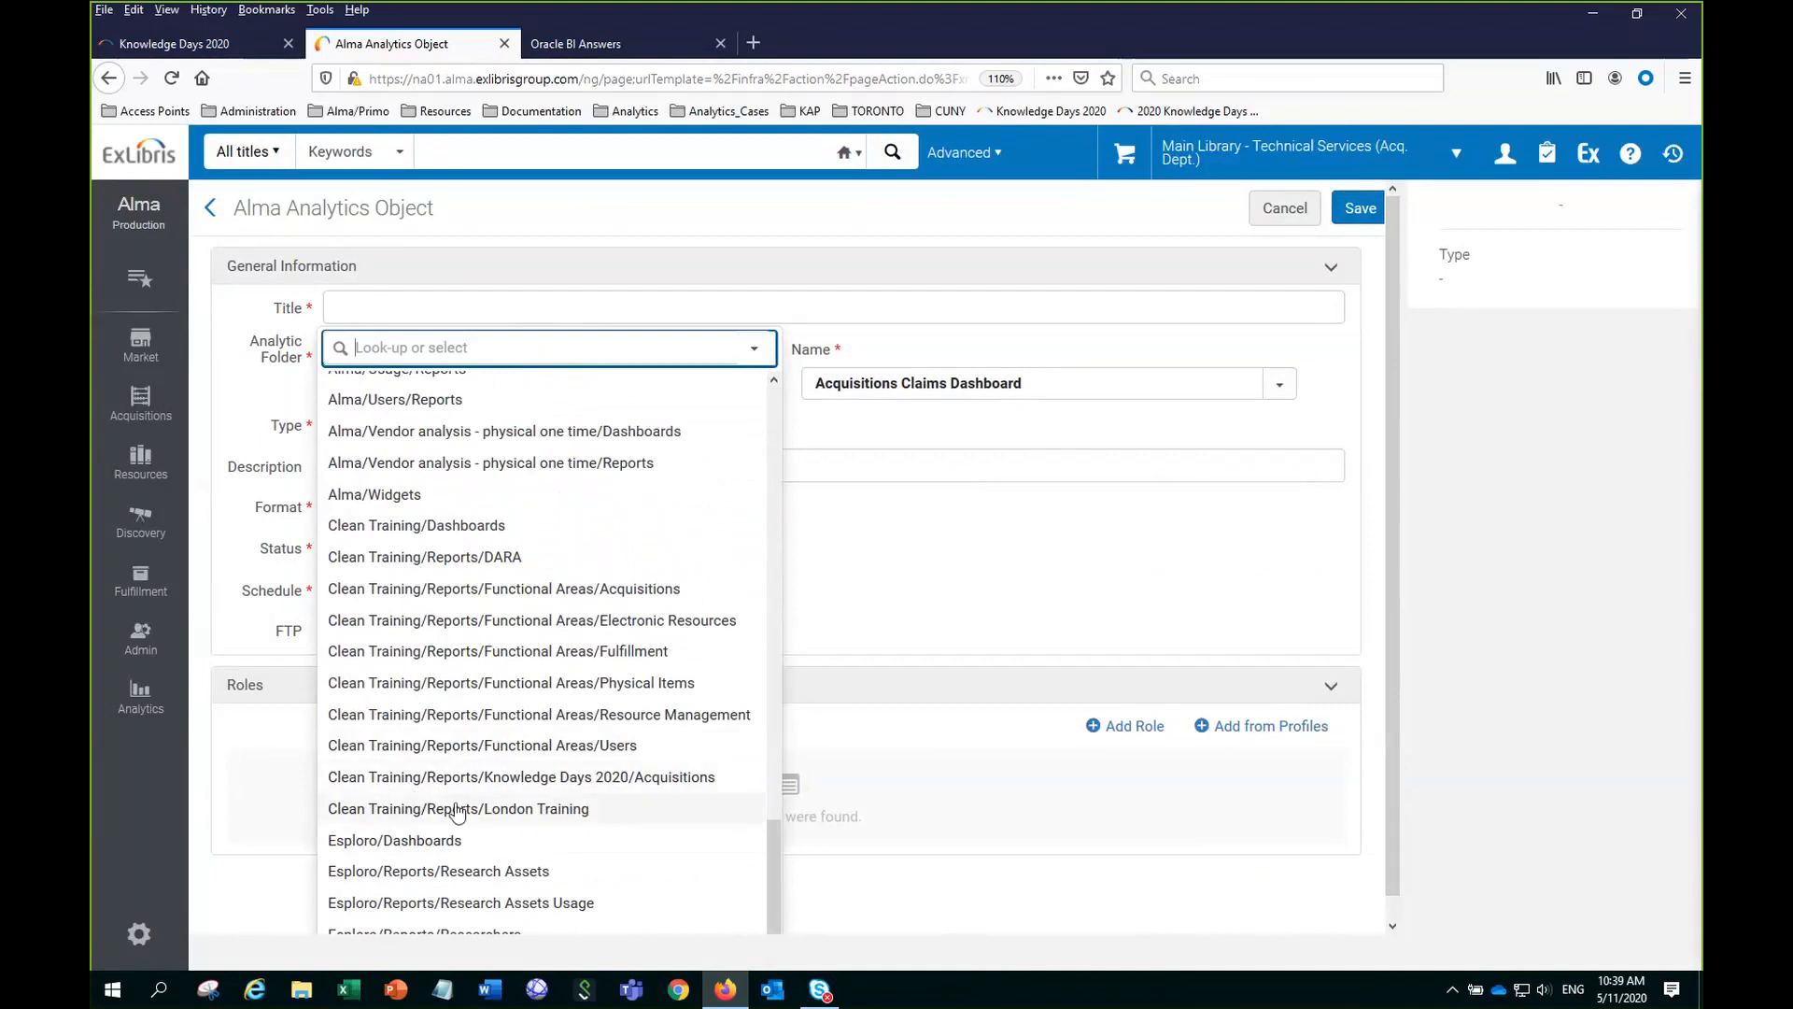
pyautogui.click(644, 778)
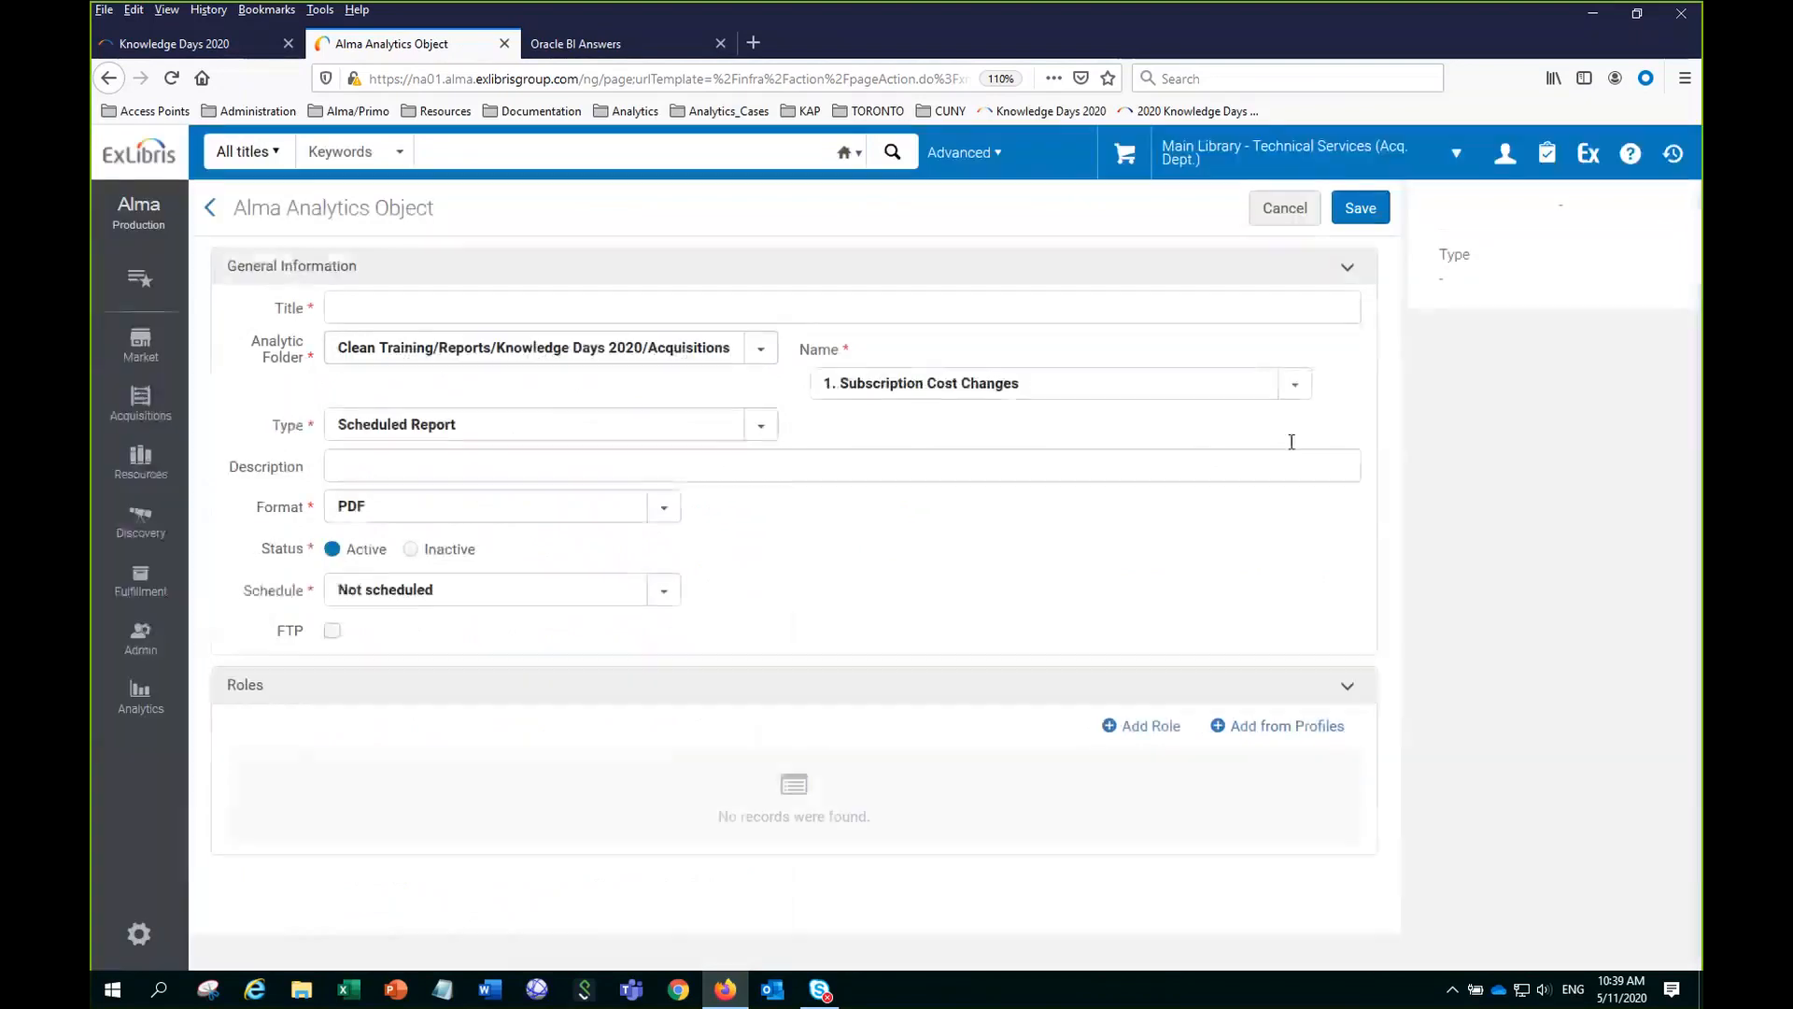
pyautogui.click(1291, 384)
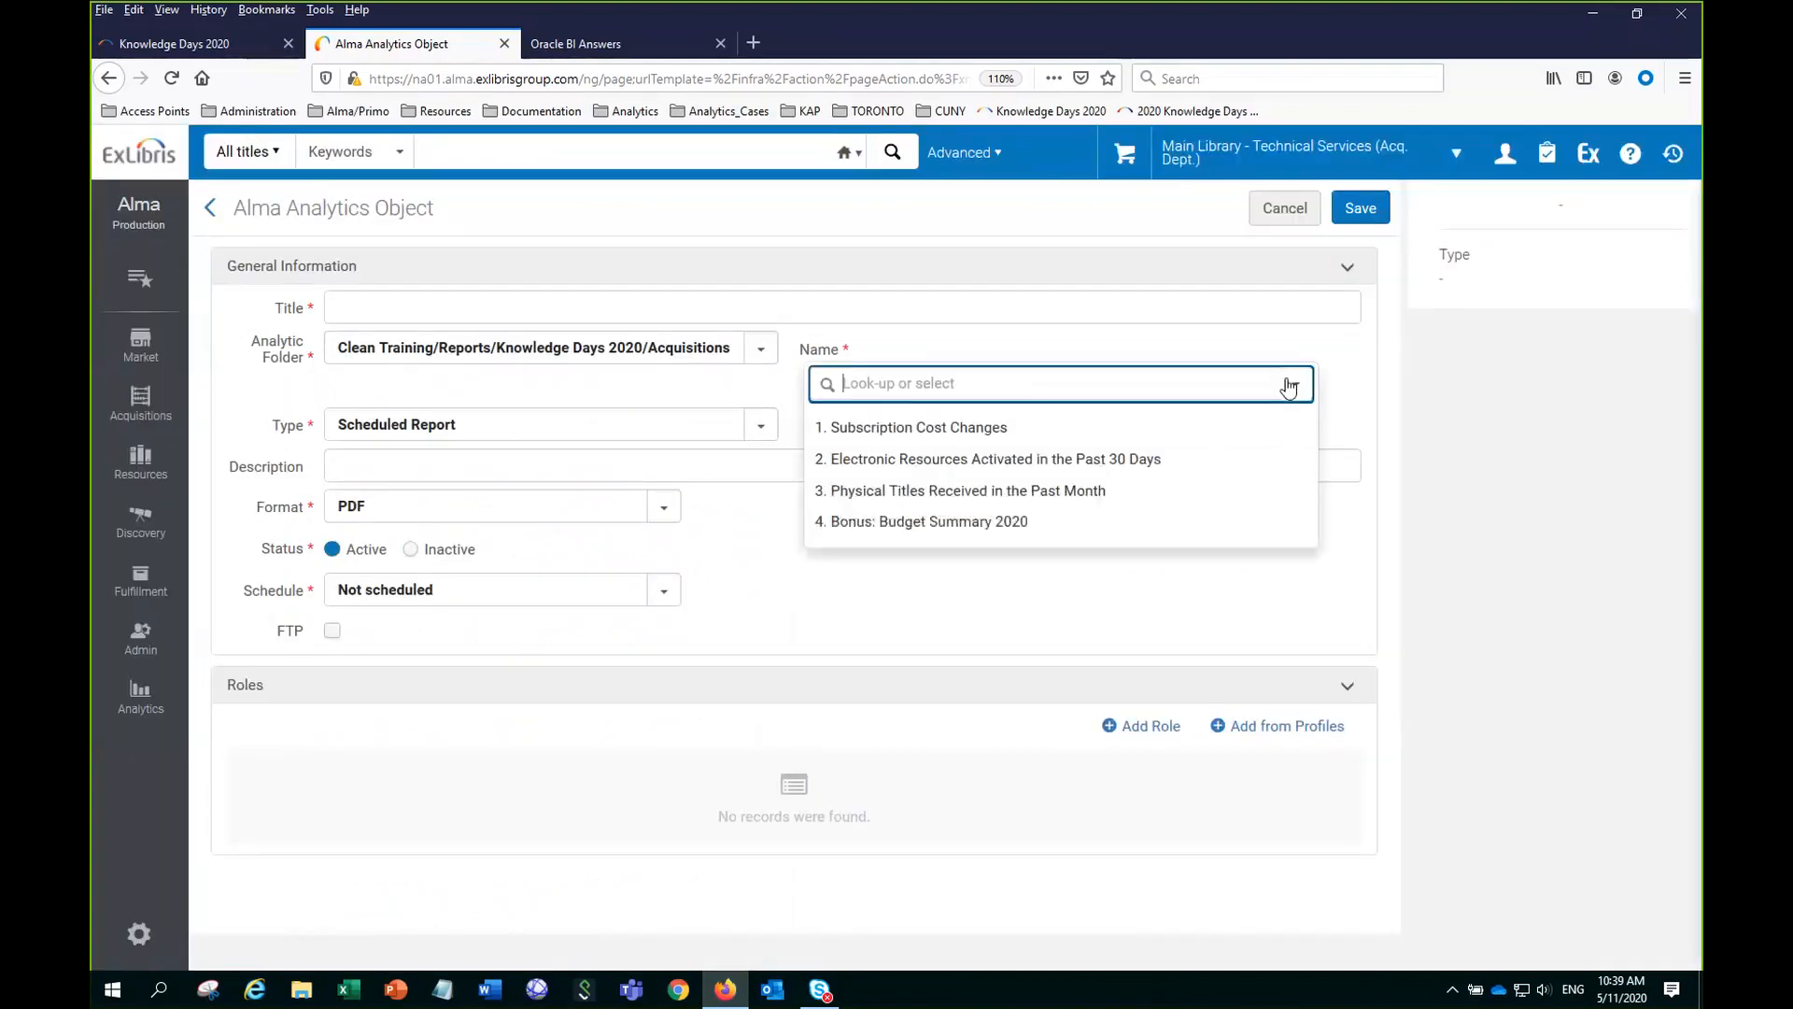
pyautogui.click(1000, 459)
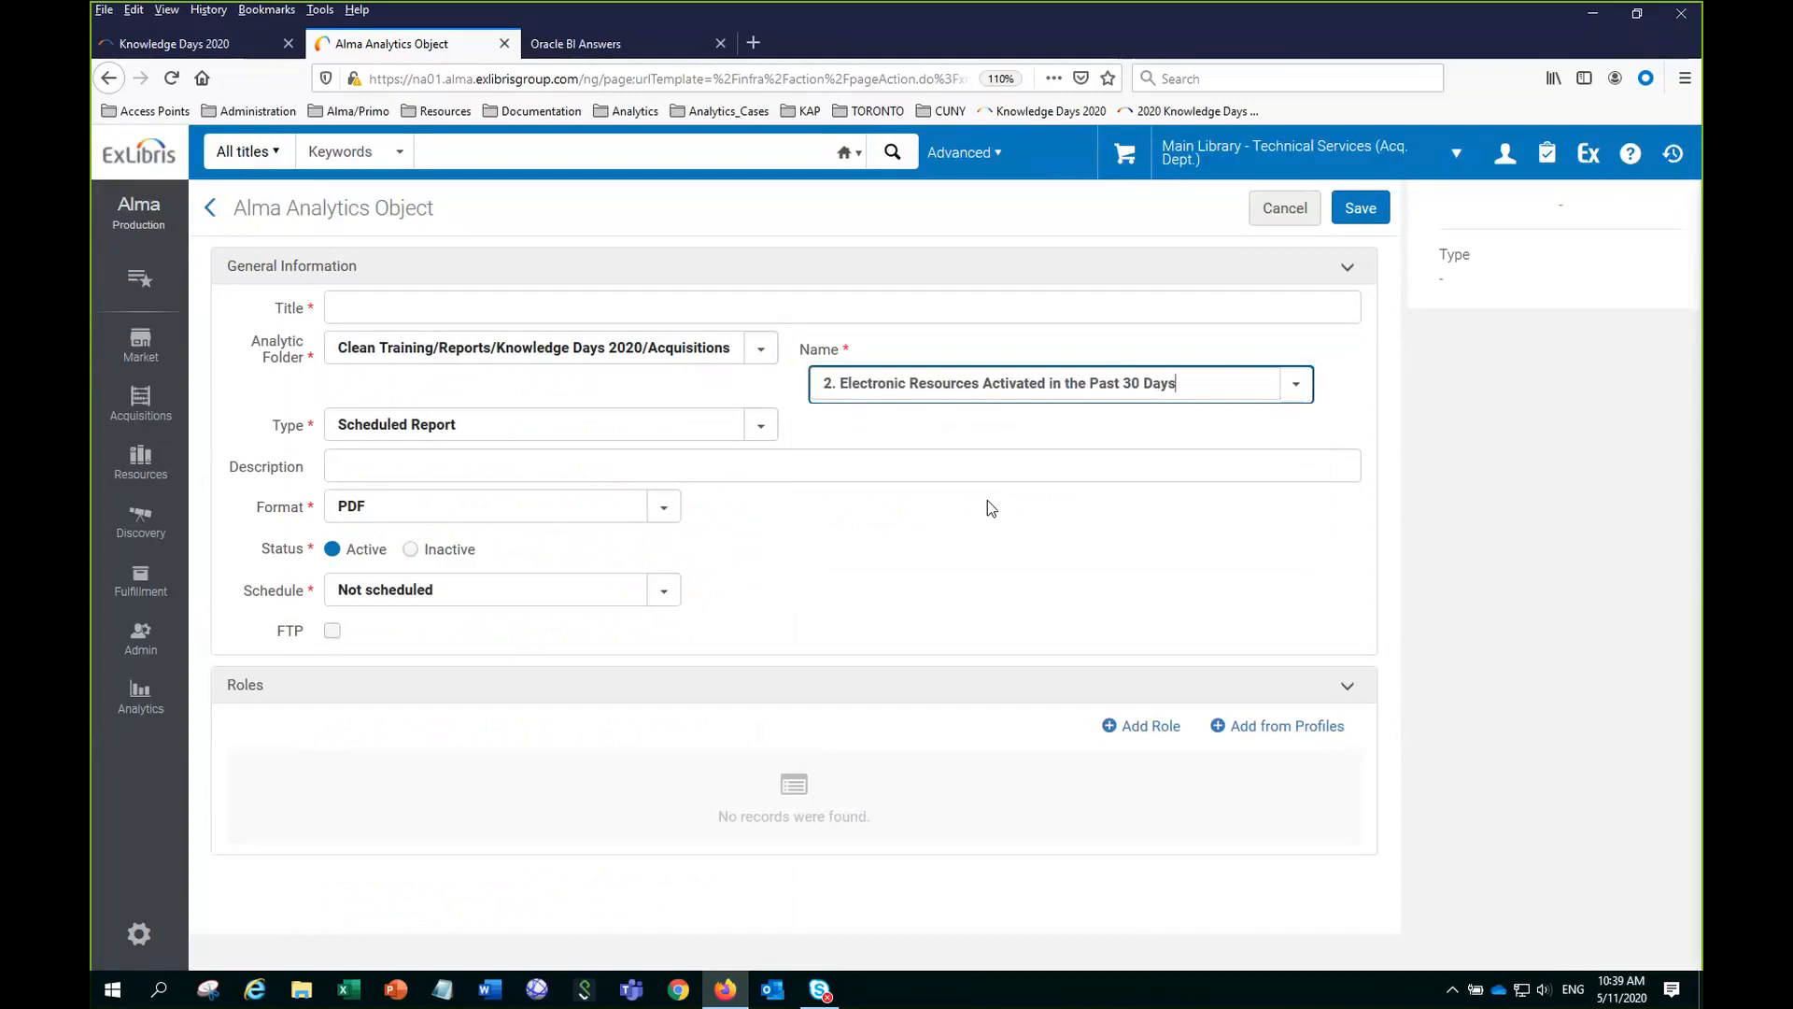
pyautogui.moveTo(1179, 383); pyautogui.dragTo(821, 384)
pyautogui.press('BackSpace')
pyautogui.click(565, 299)
pyautogui.hotkey('ctrl', 'v')
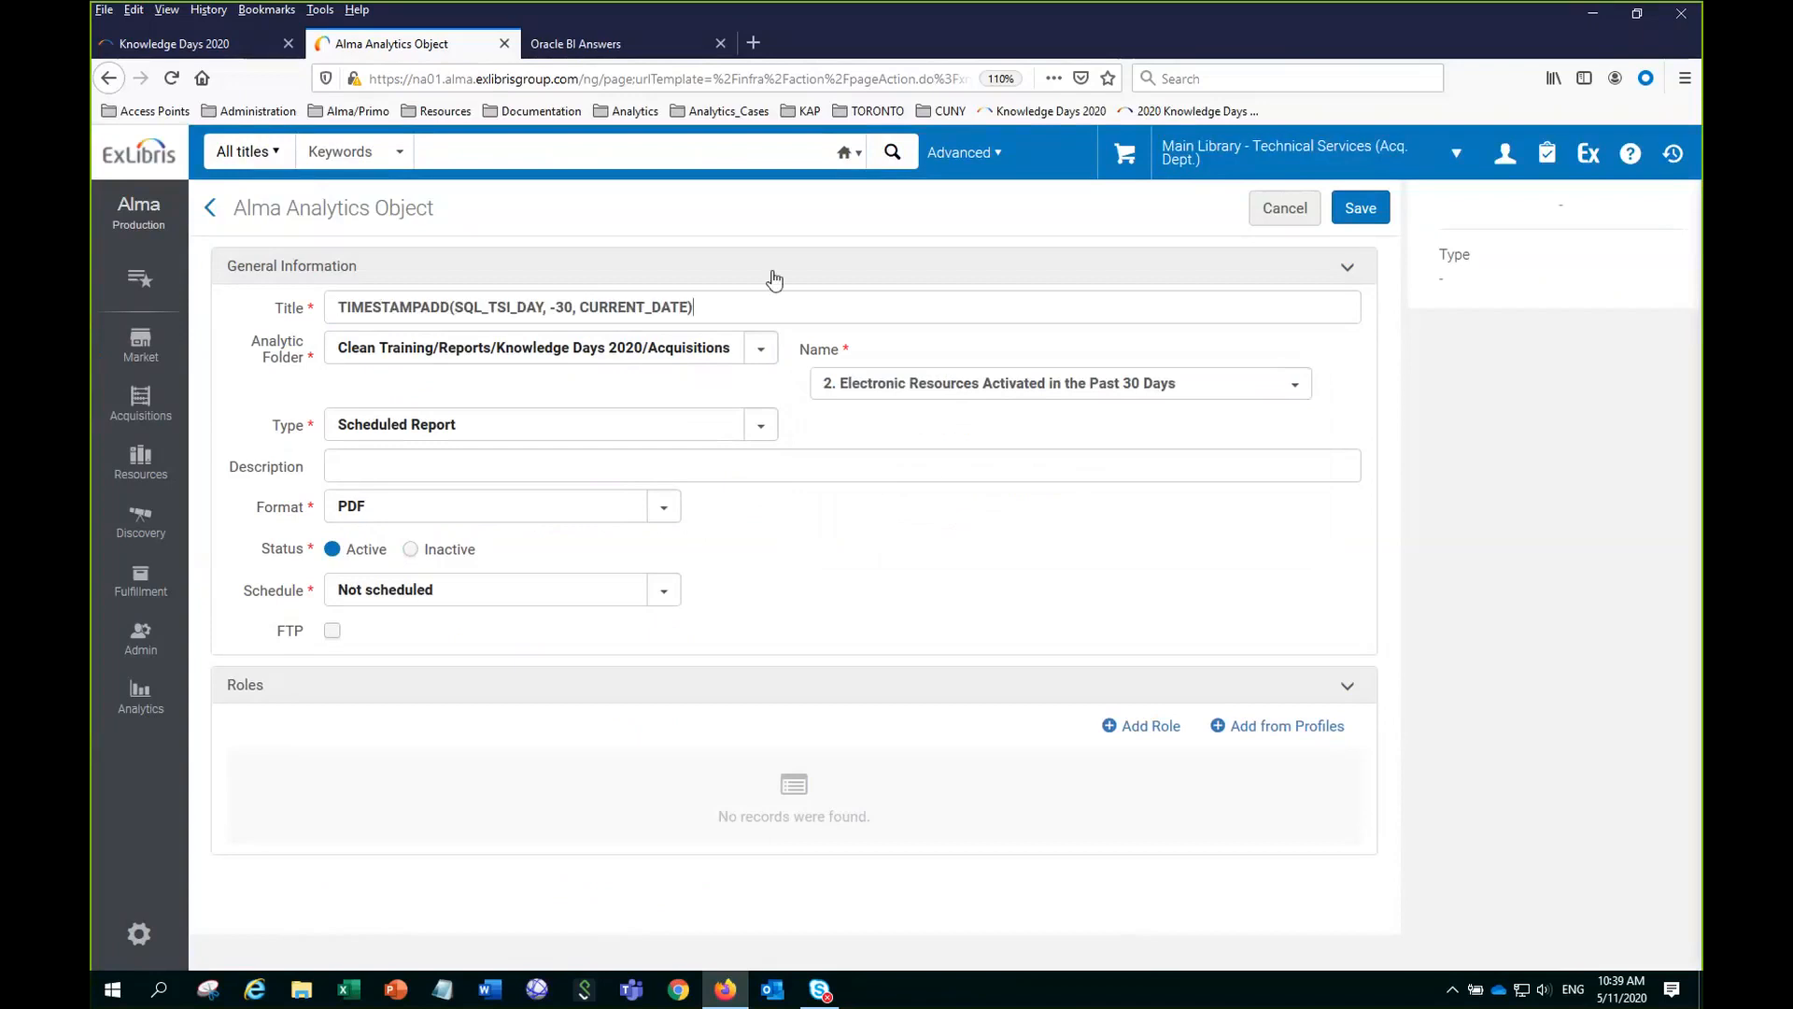
pyautogui.moveTo(741, 308); pyautogui.dragTo(336, 308)
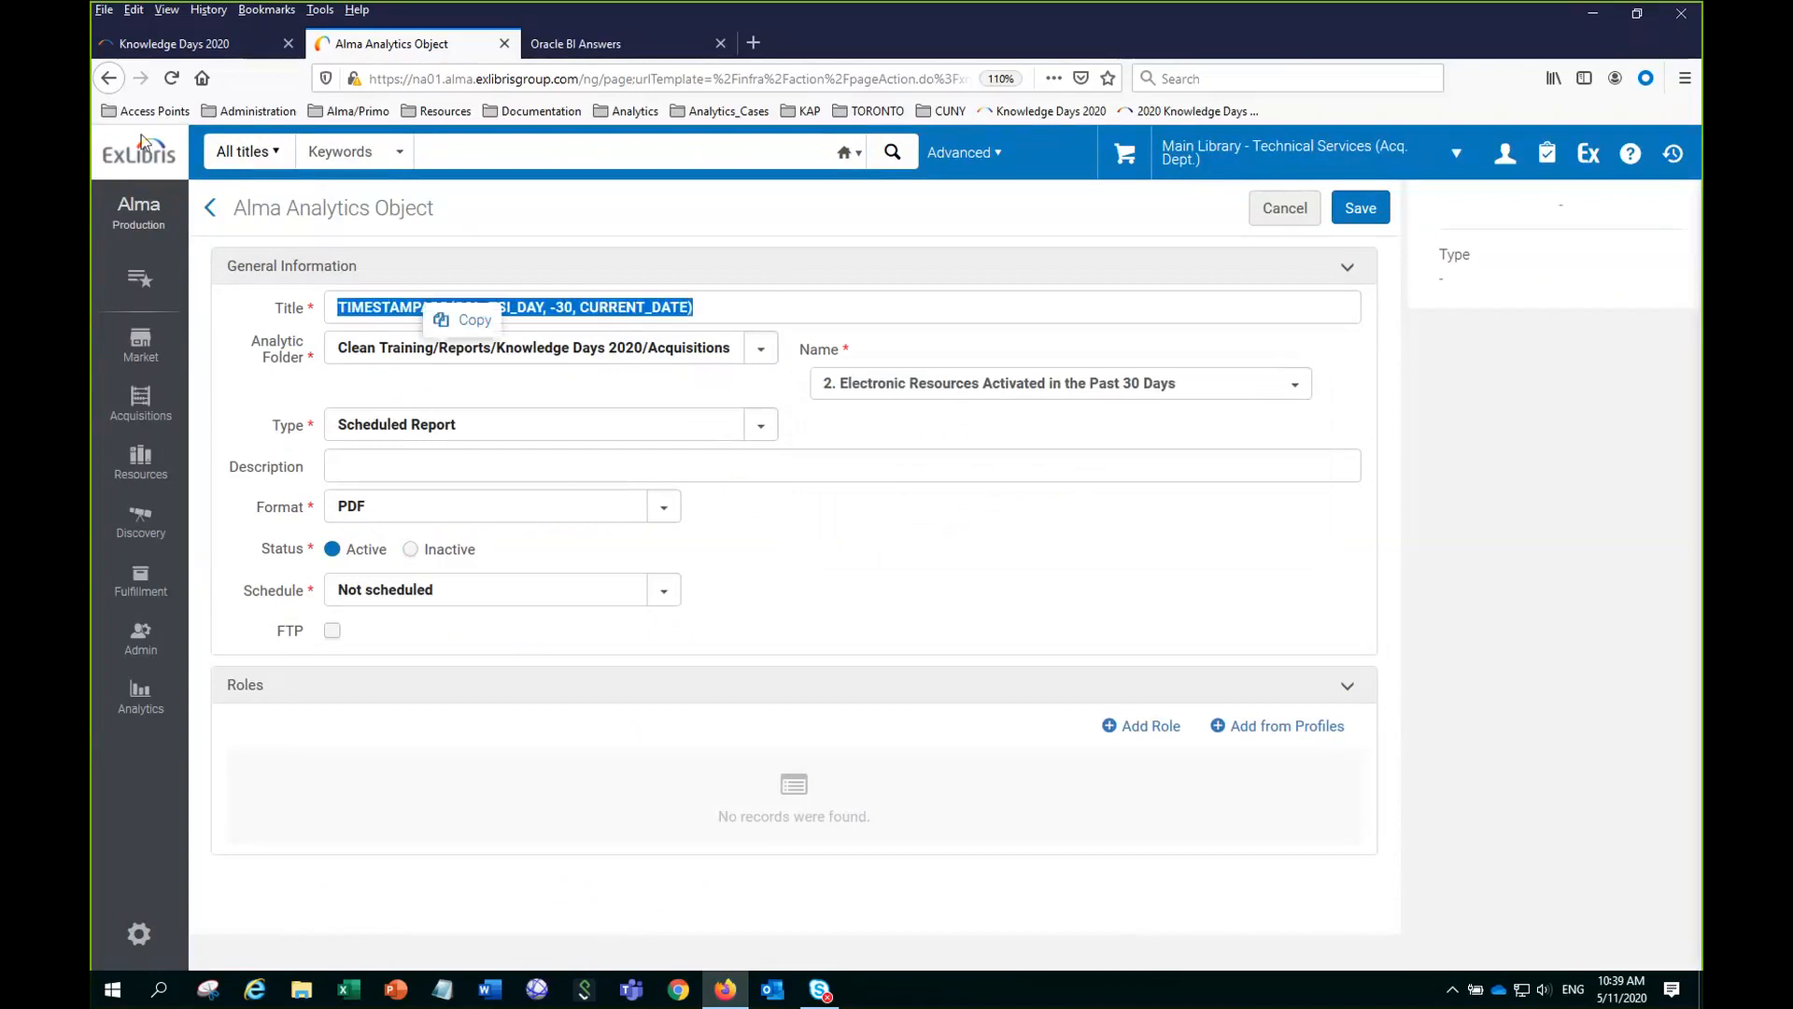
pyautogui.press('BackSpace')
# Title the analytics object "Electronic Resources Activated in the Past 30 Days".
pyautogui.write('eLECT')
pyautogui.press('BackSpace')
pyautogui.press('BackSpace')
pyautogui.press('BackSpace')
pyautogui.press('BackSpace')
pyautogui.press('BackSpace')
pyautogui.write('Electronic Resources Activated in the Past 30 Days')
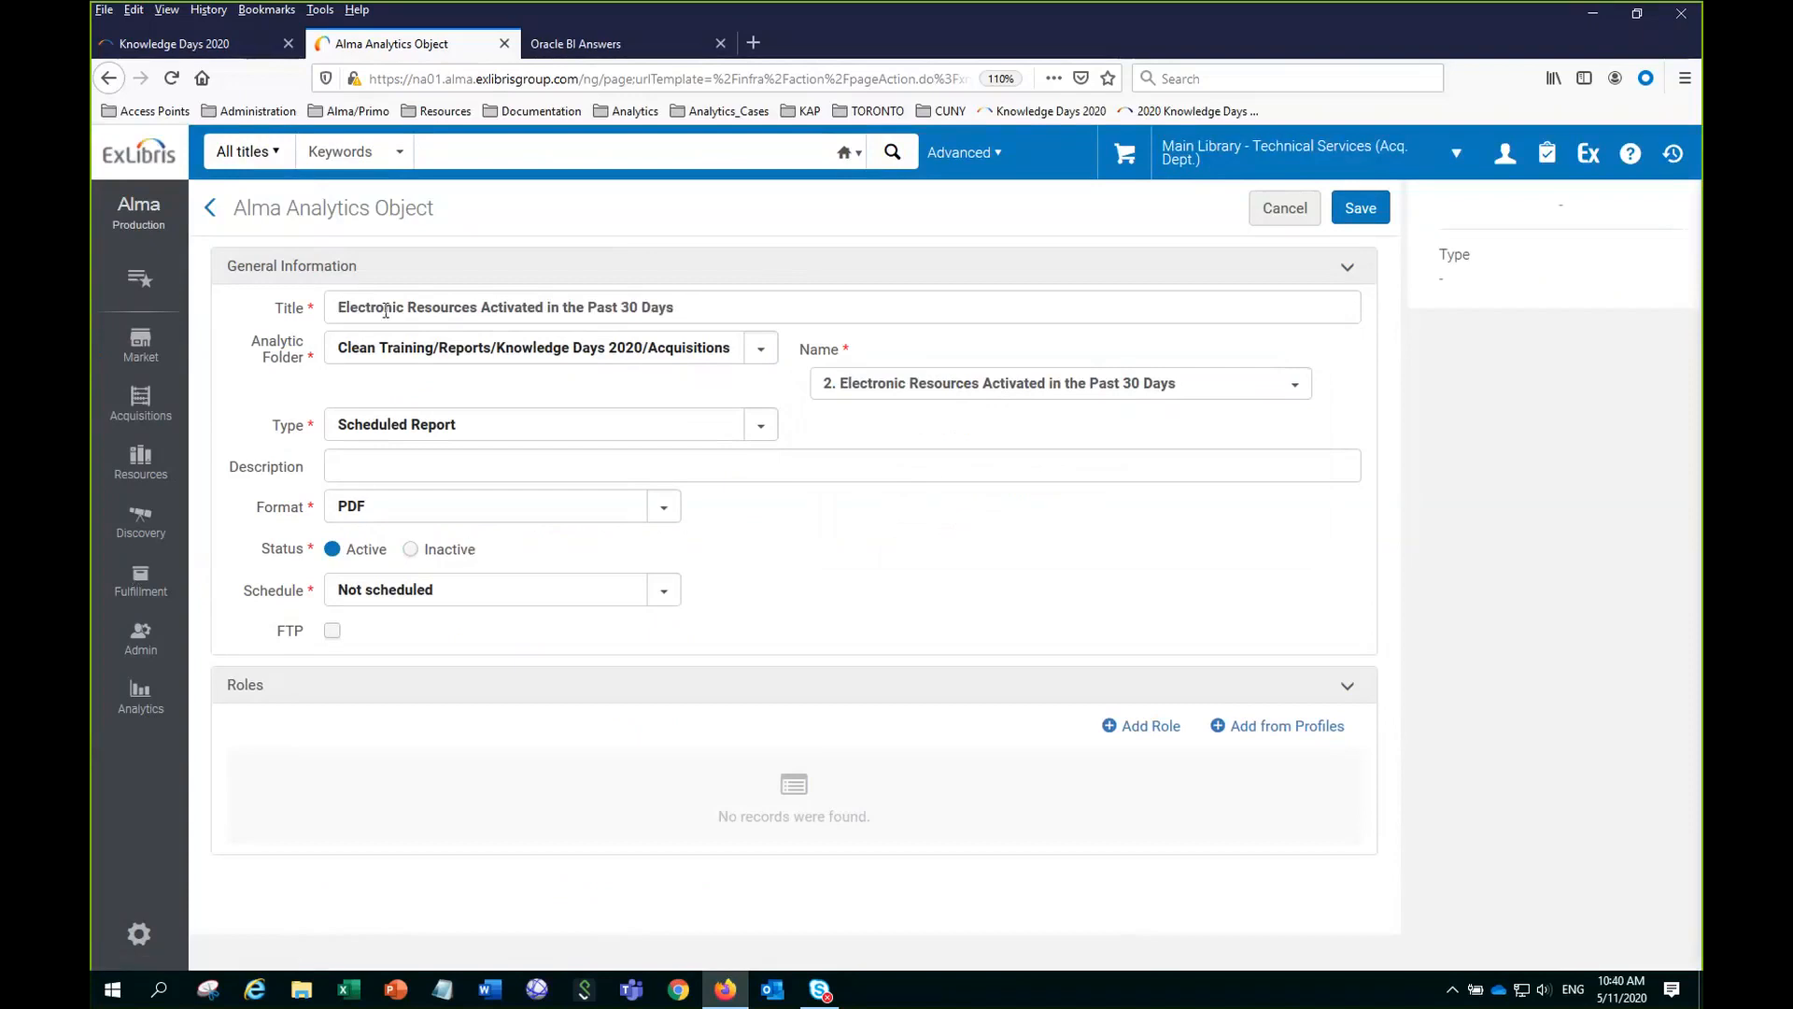
# Configure the scheduled report for Excel output and FTP delivery through AlmaFTP sample every day at 02:00.
pyautogui.click(665, 511)
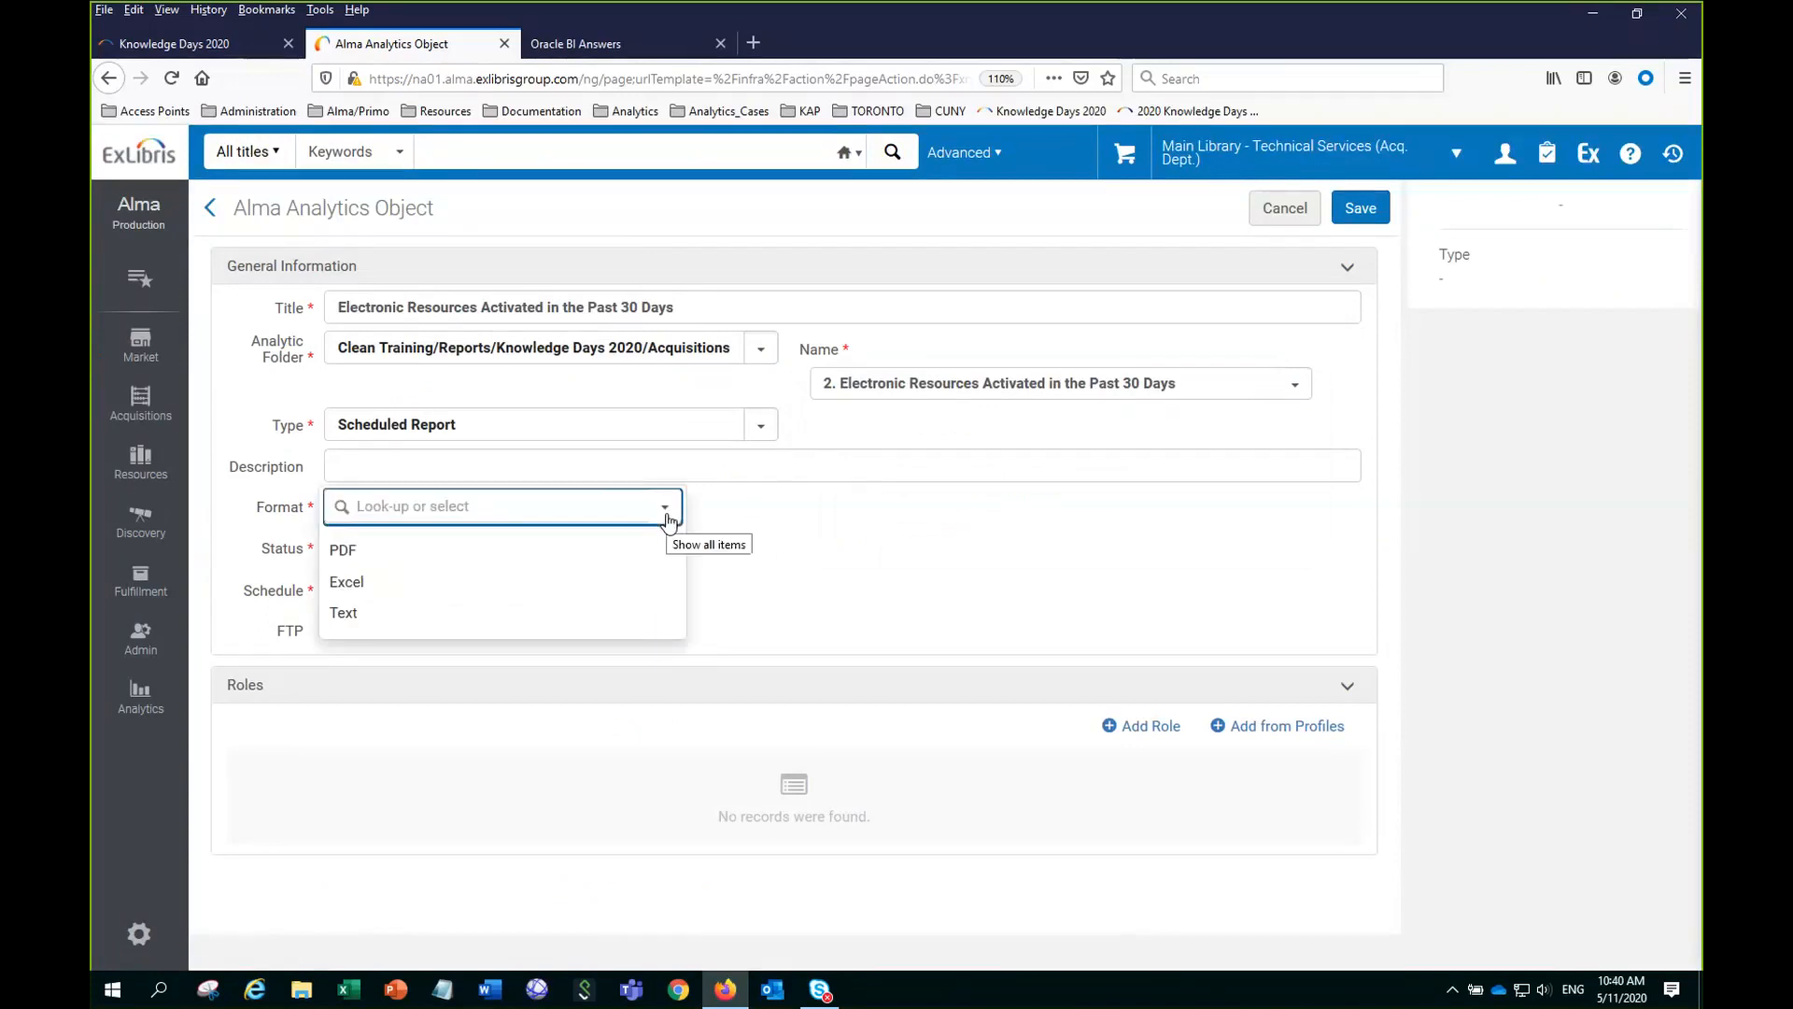
pyautogui.click(359, 593)
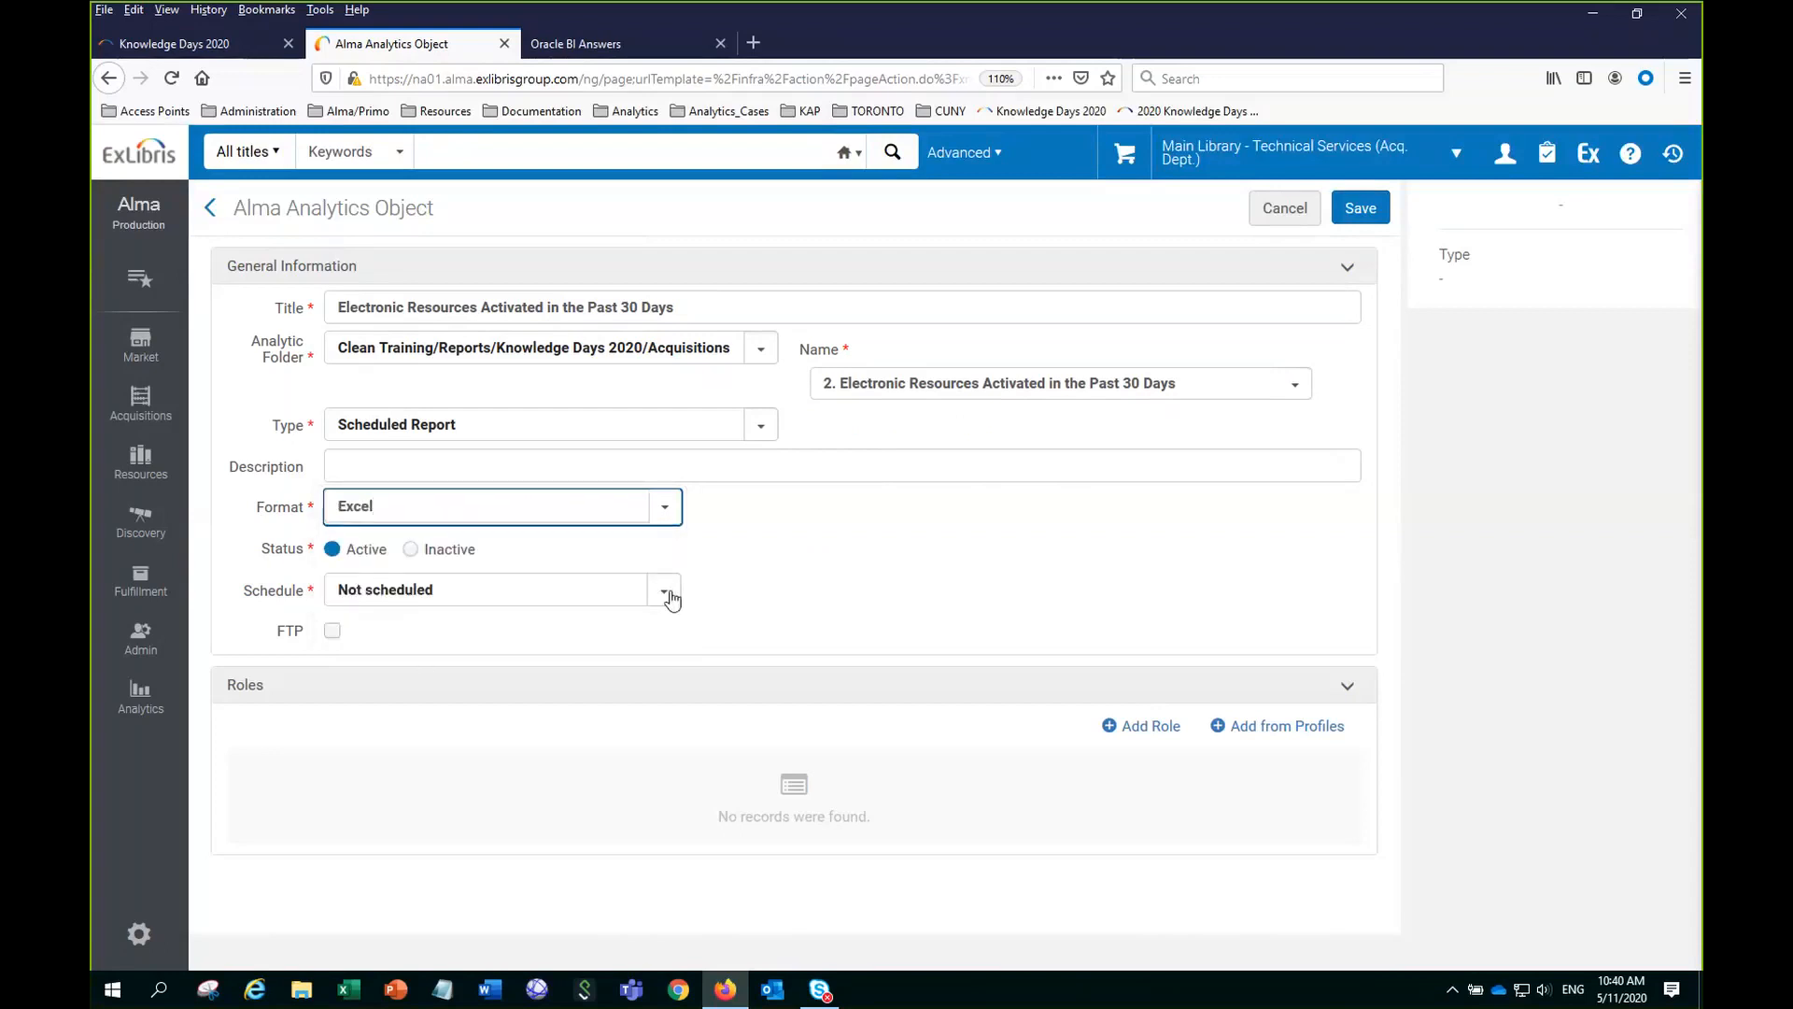
pyautogui.click(332, 631)
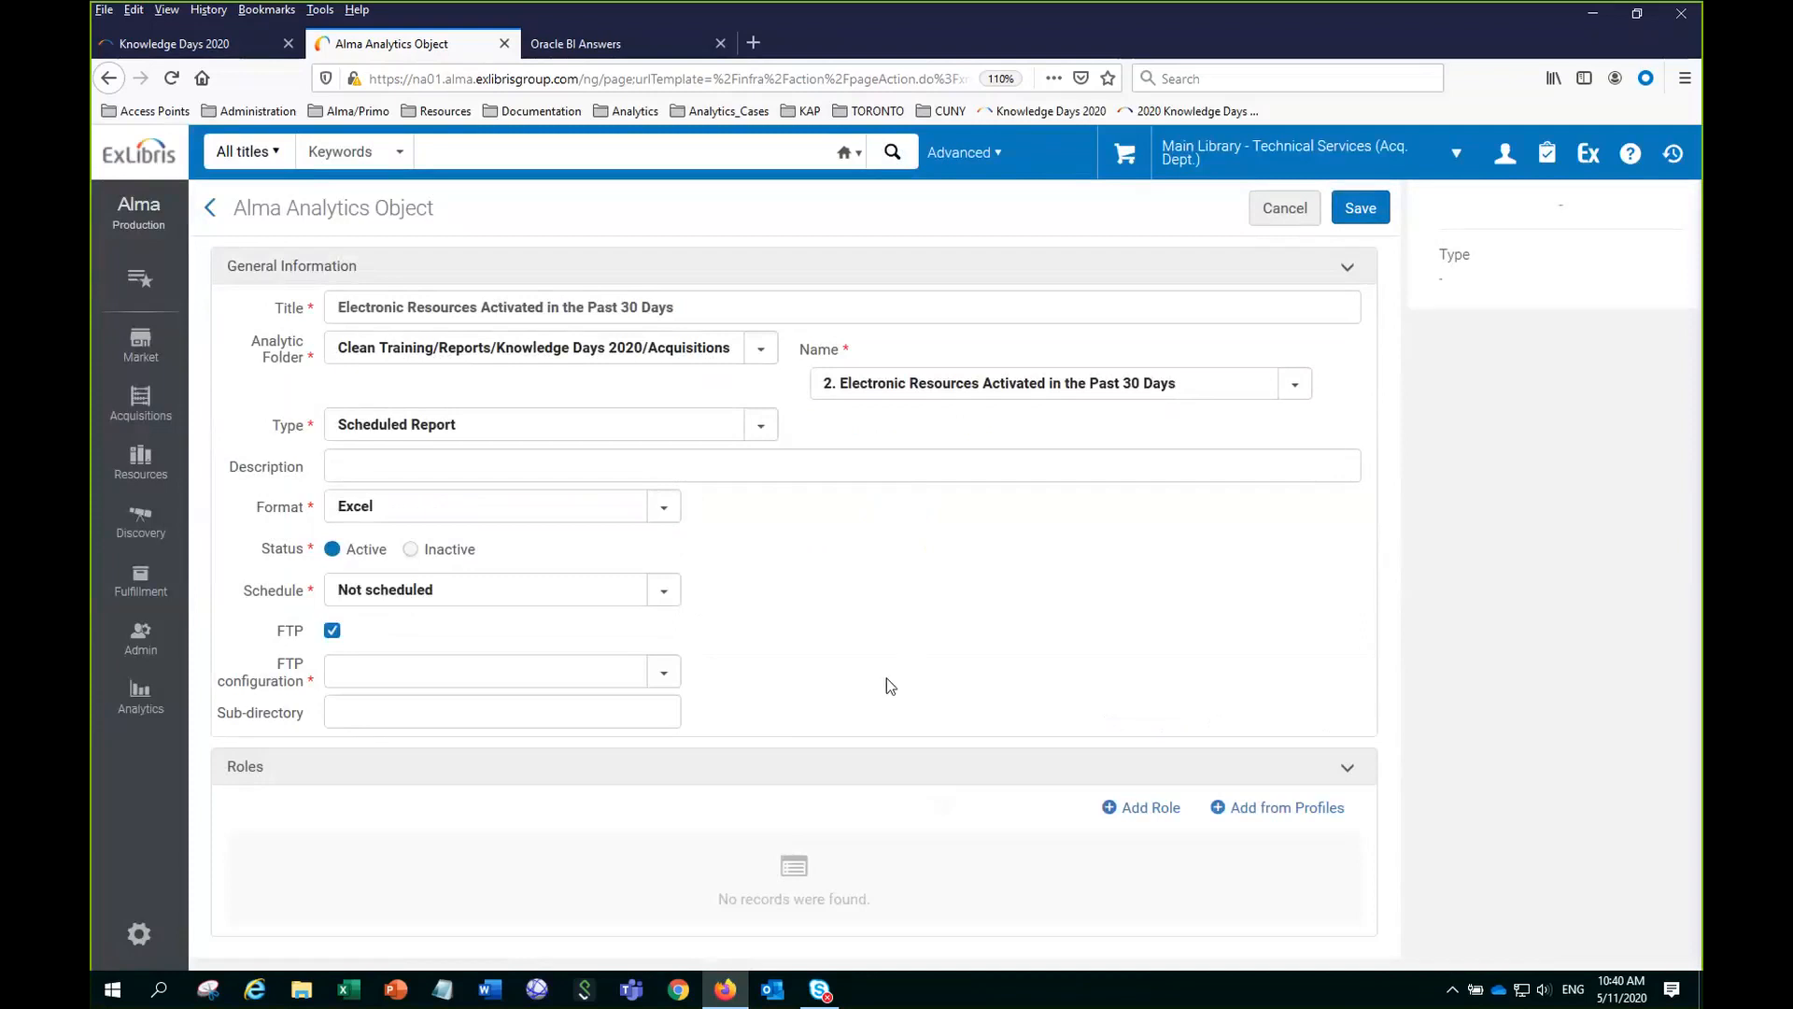
pyautogui.click(668, 672)
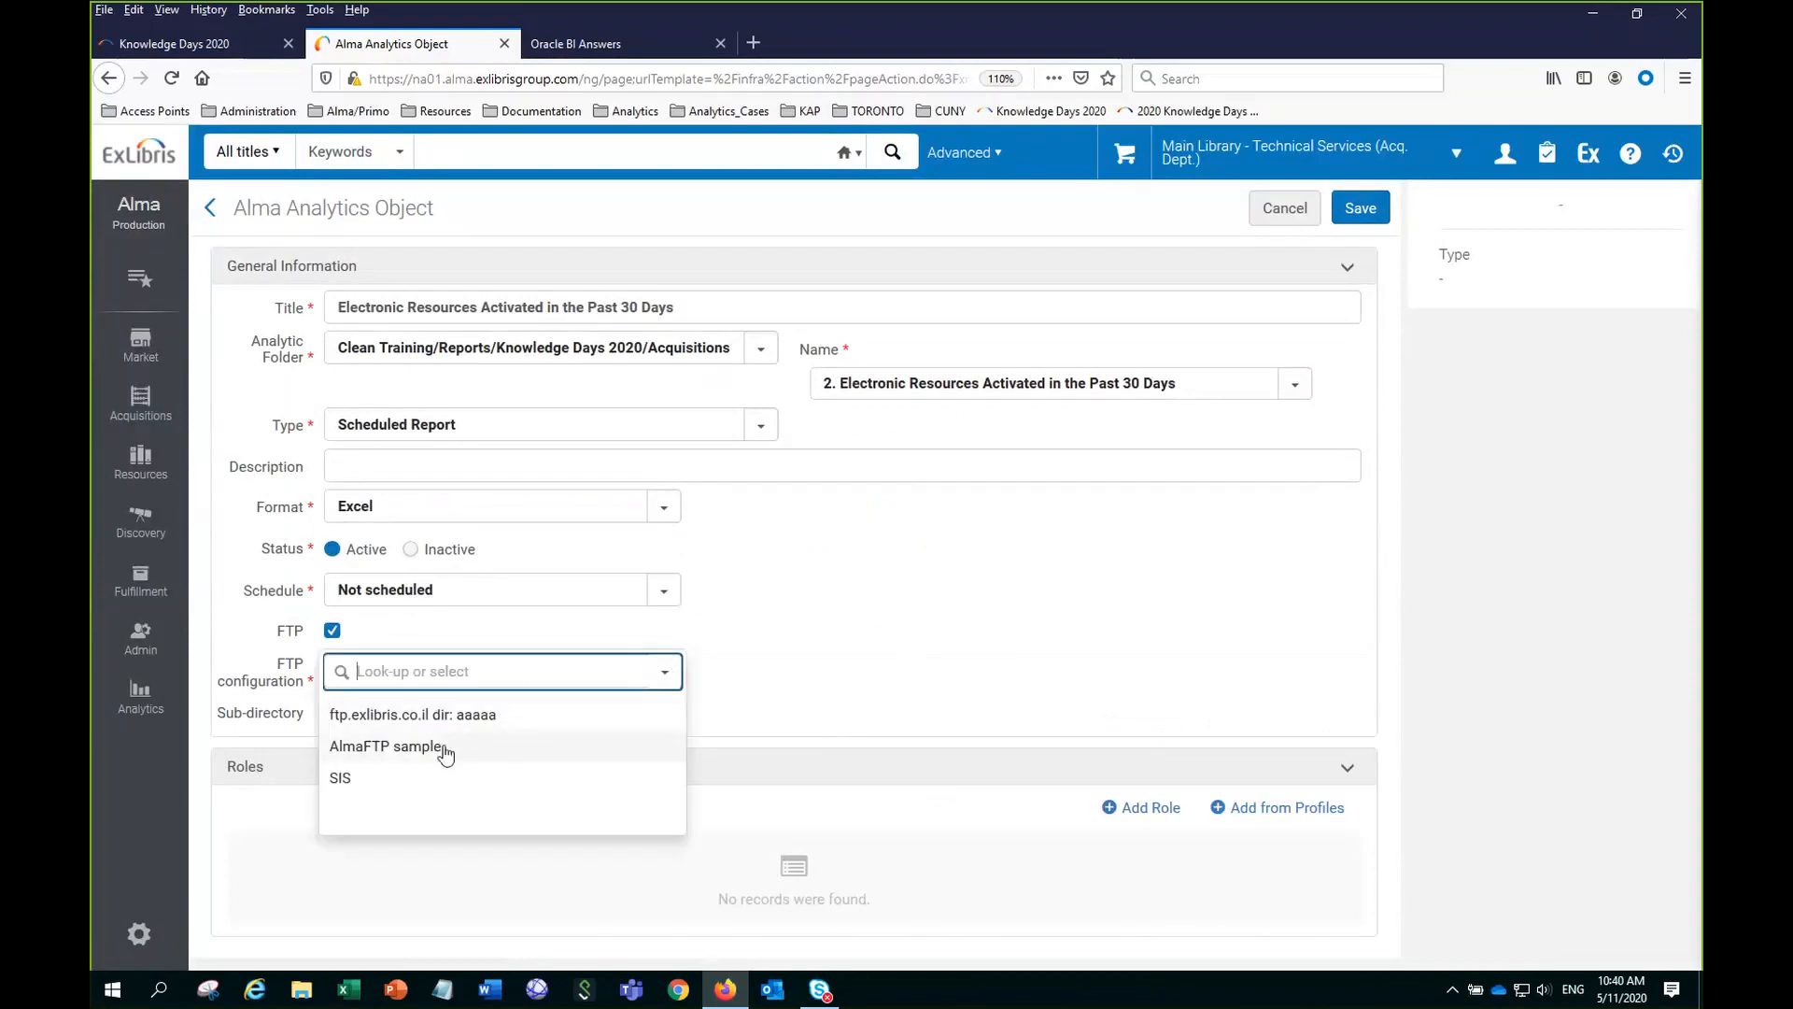
pyautogui.click(446, 748)
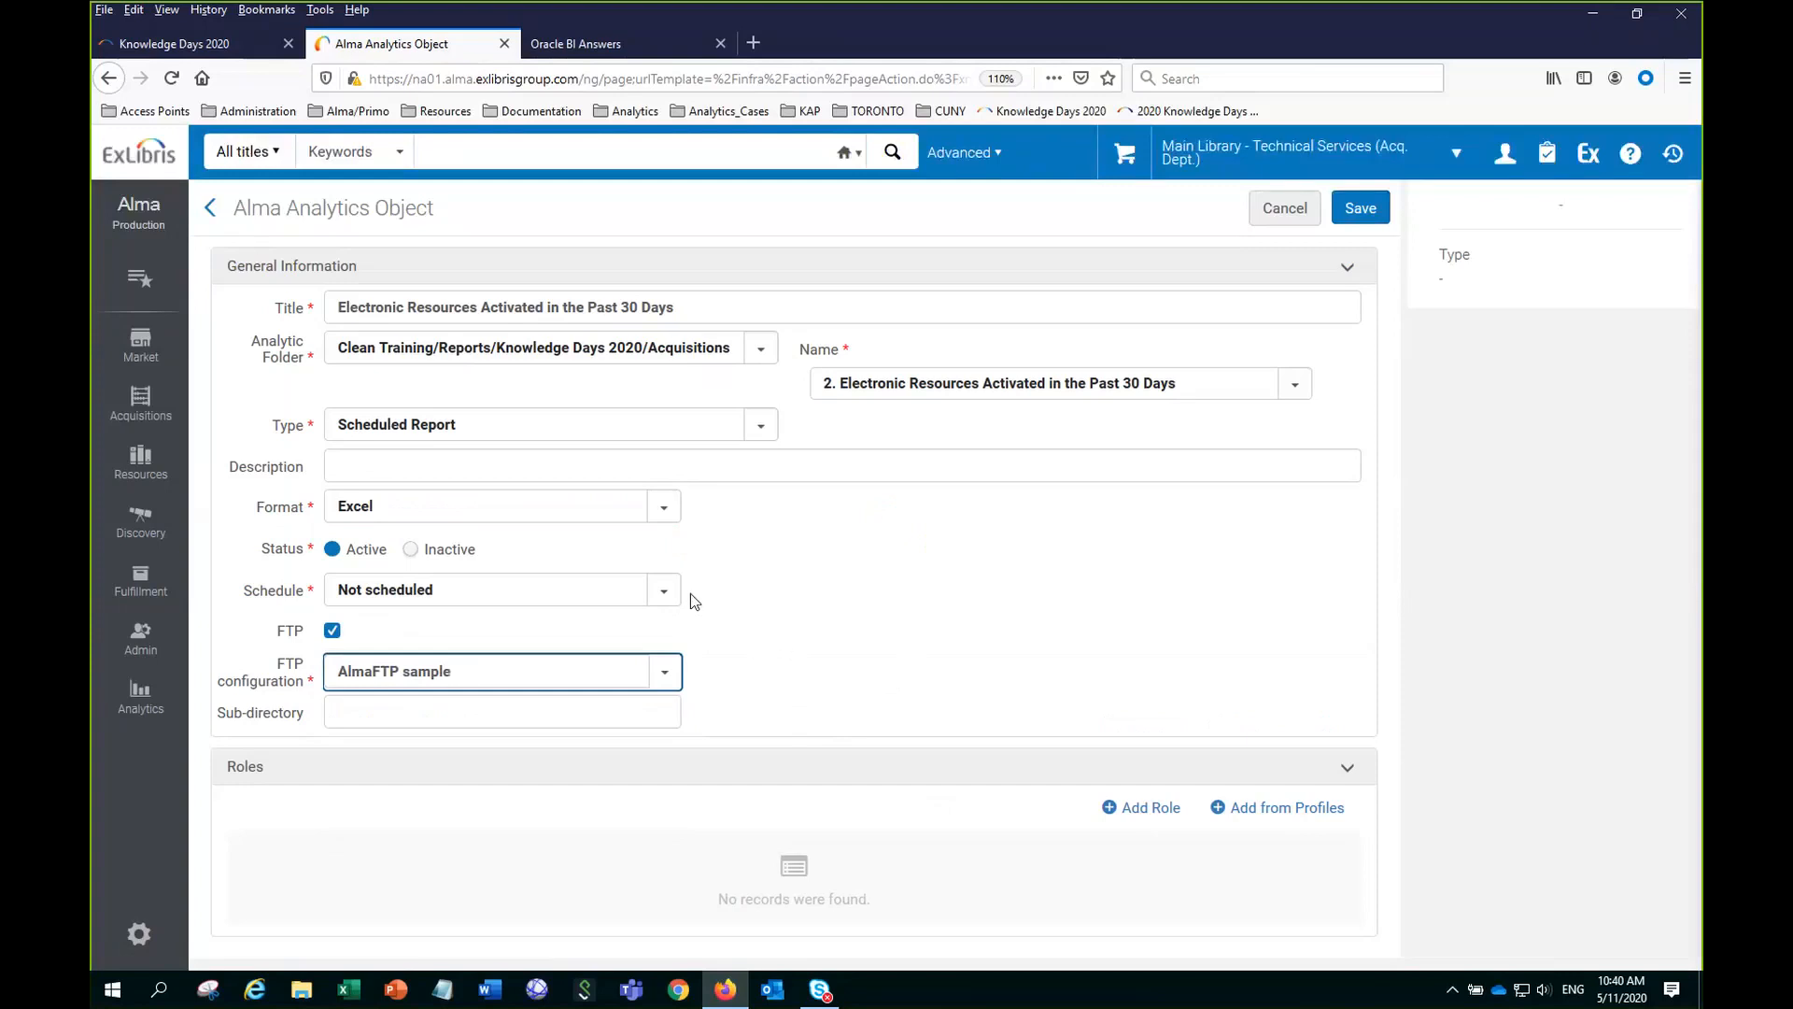
pyautogui.click(667, 596)
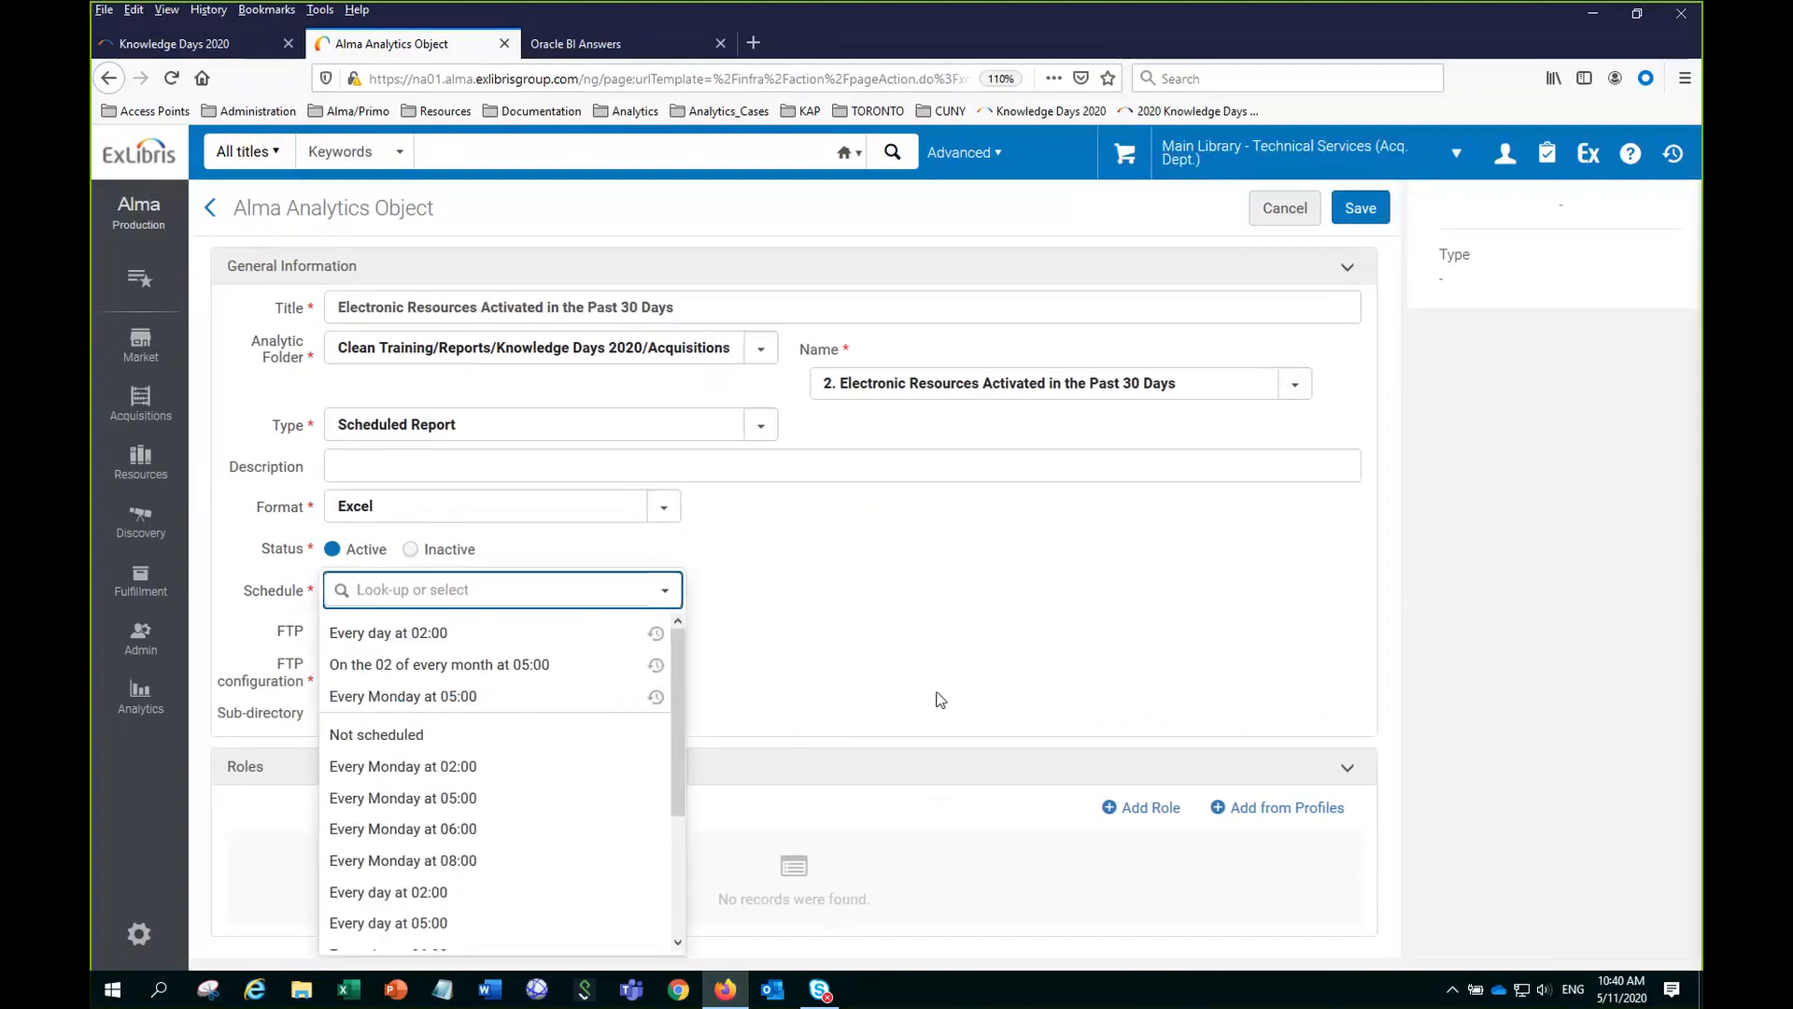
pyautogui.click(416, 634)
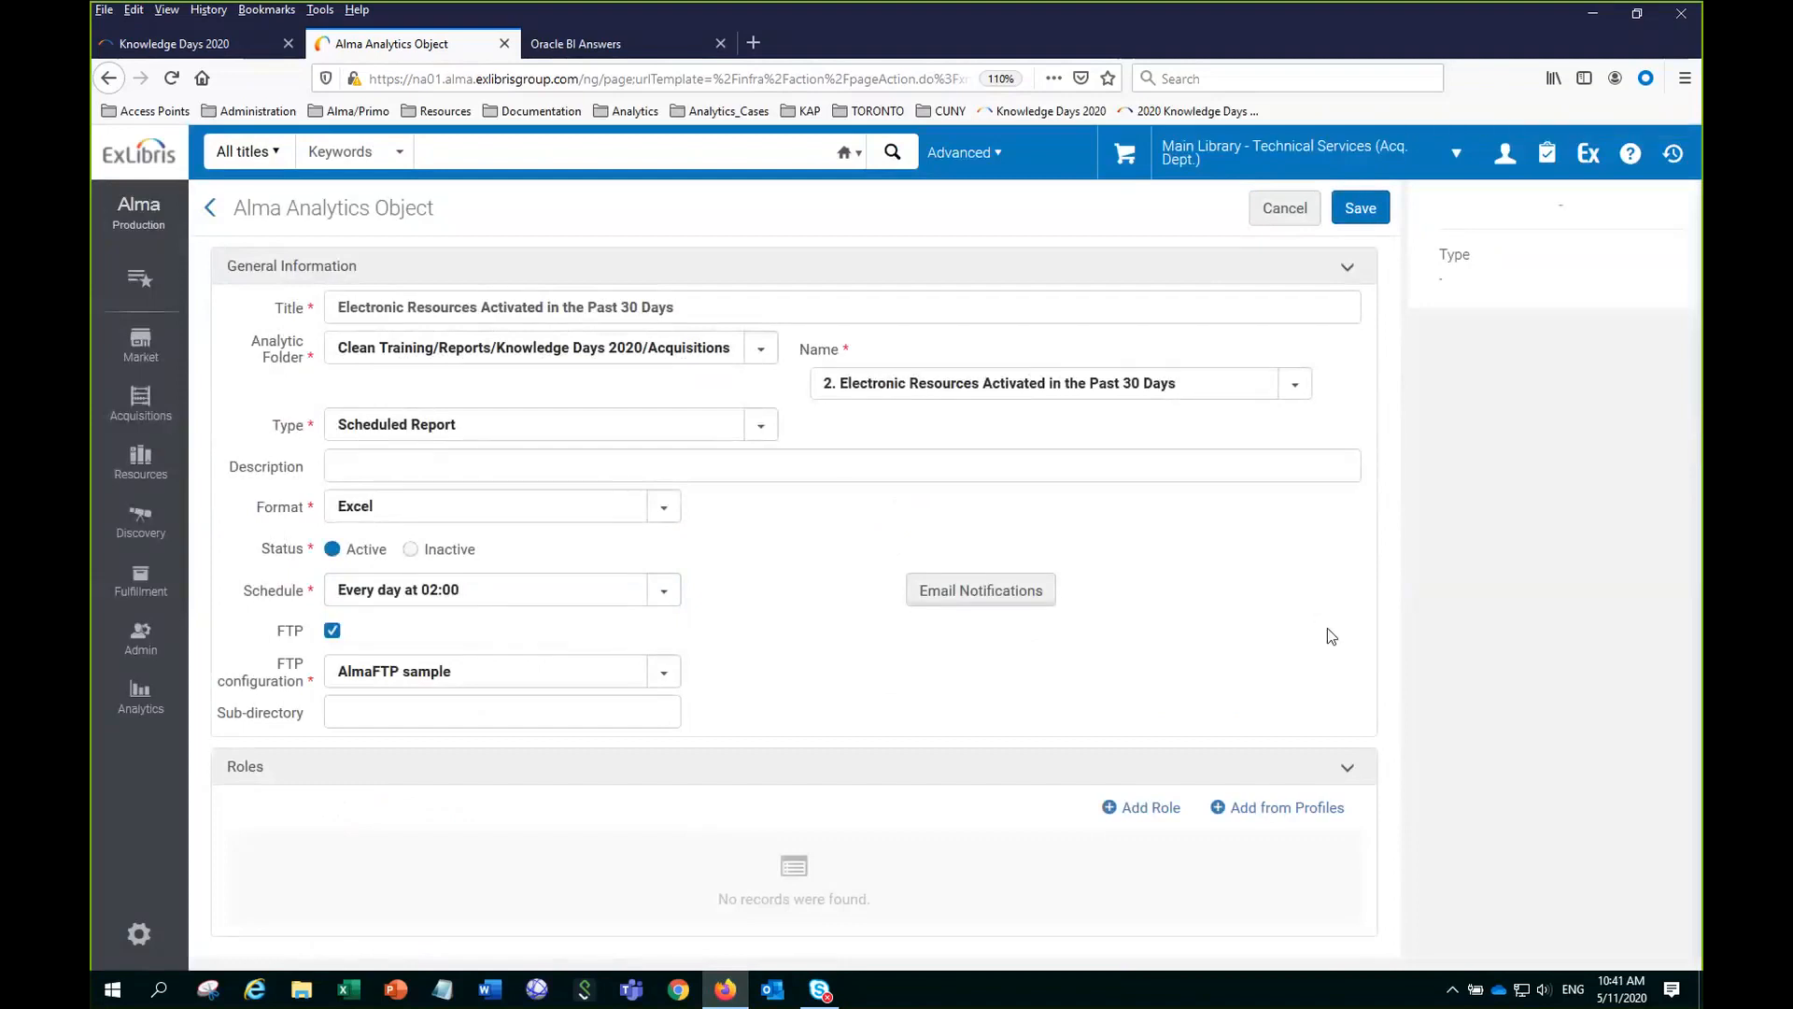
# Add the Electronic Inventory Operator role to the analytics object and save the object.
pyautogui.click(1360, 207)
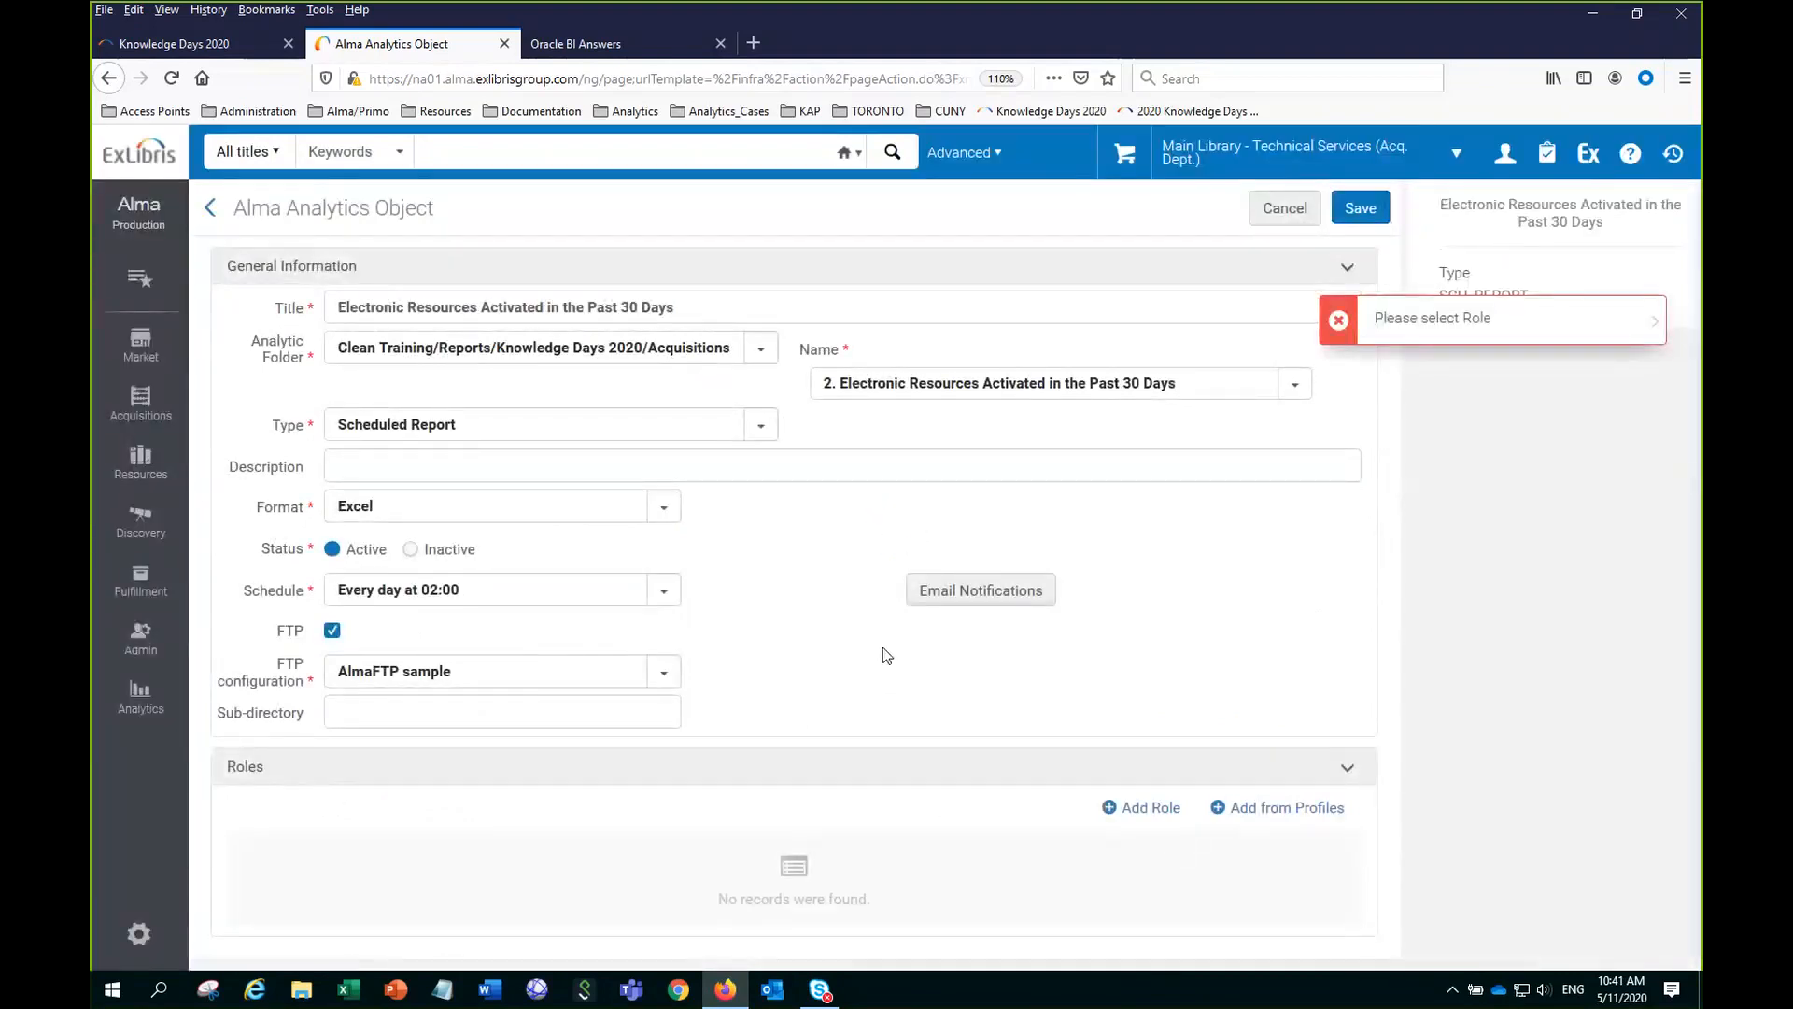
pyautogui.click(1151, 809)
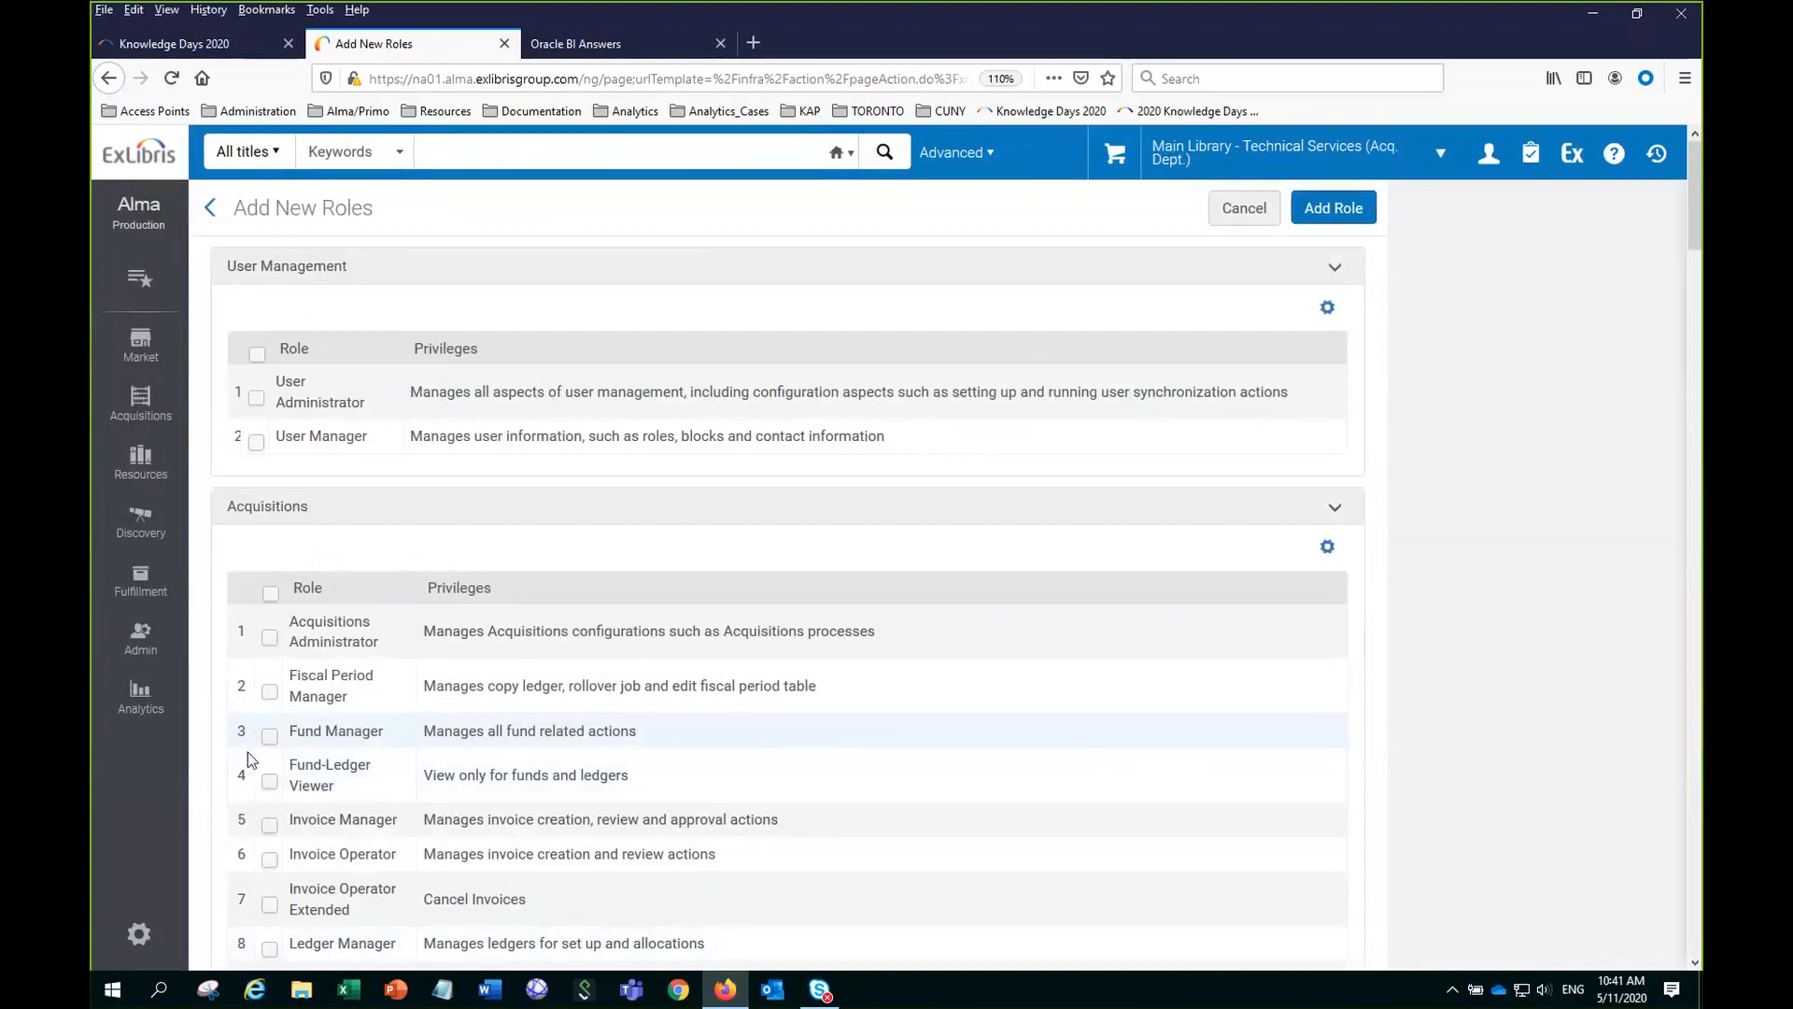
pyautogui.scroll(-12, 252, 775)
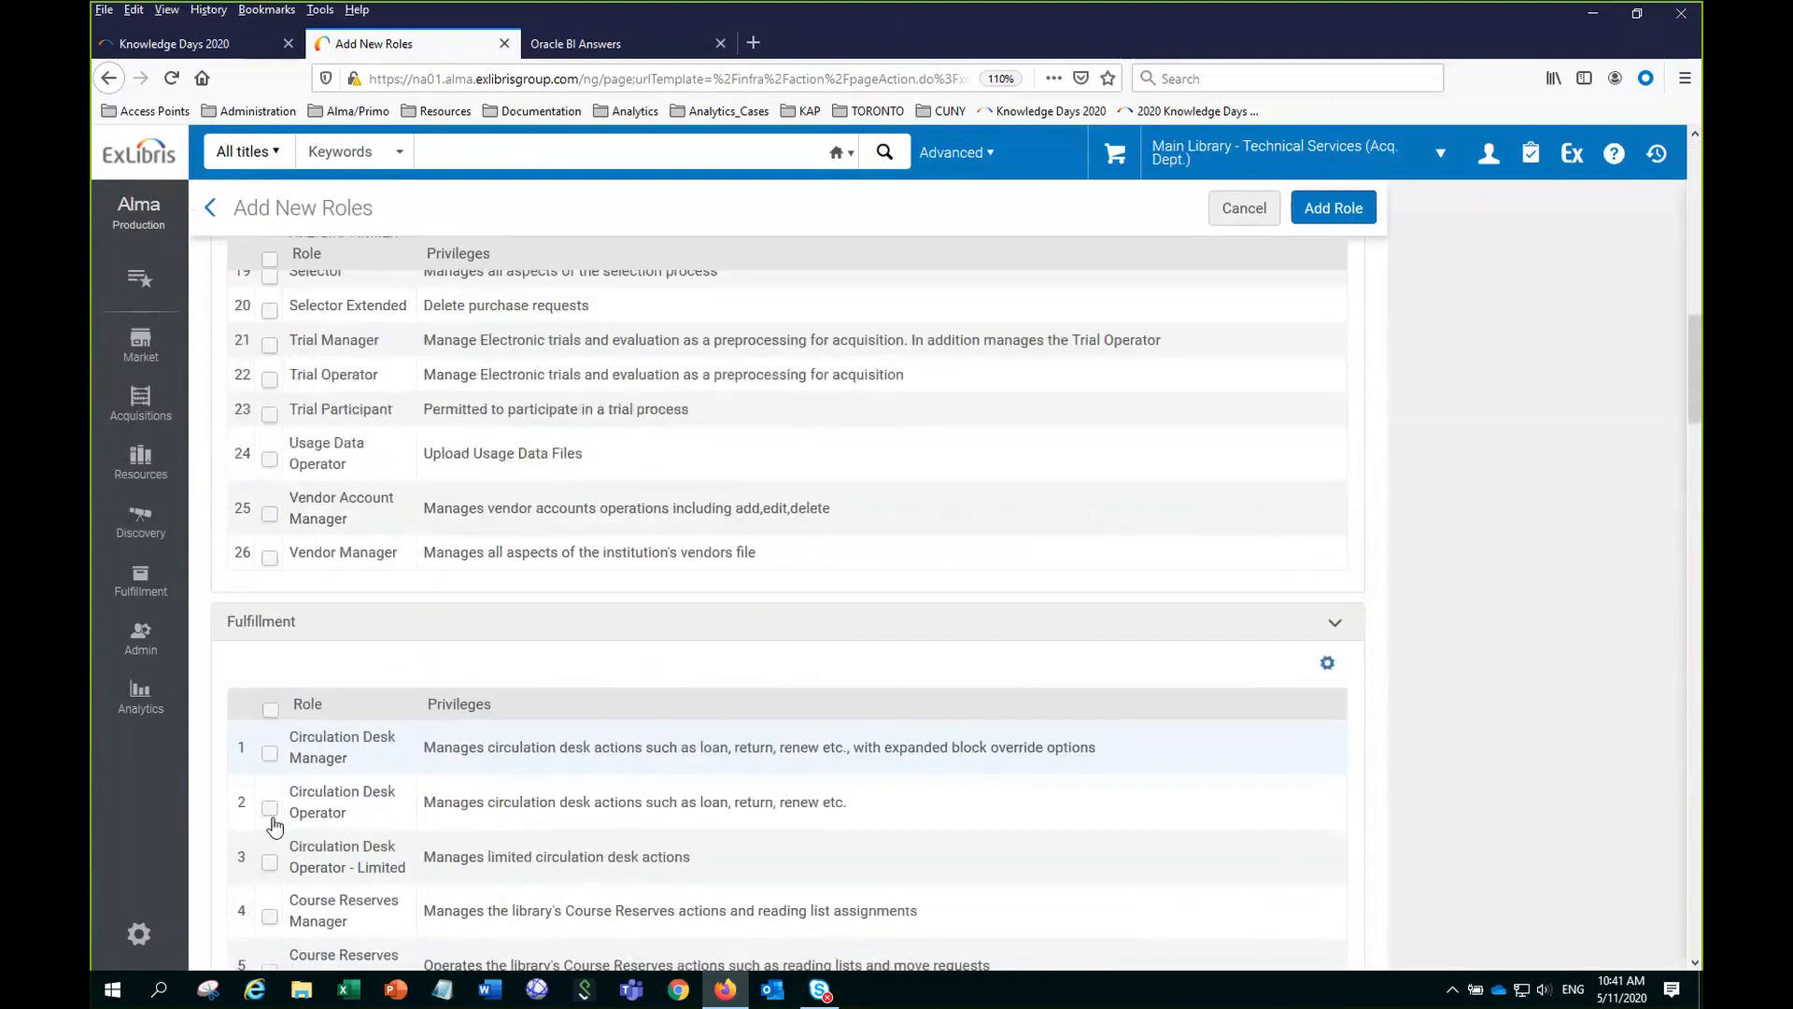
pyautogui.scroll(-10, 252, 803)
pyautogui.scroll(5, 228, 732)
pyautogui.scroll(-6, 219, 715)
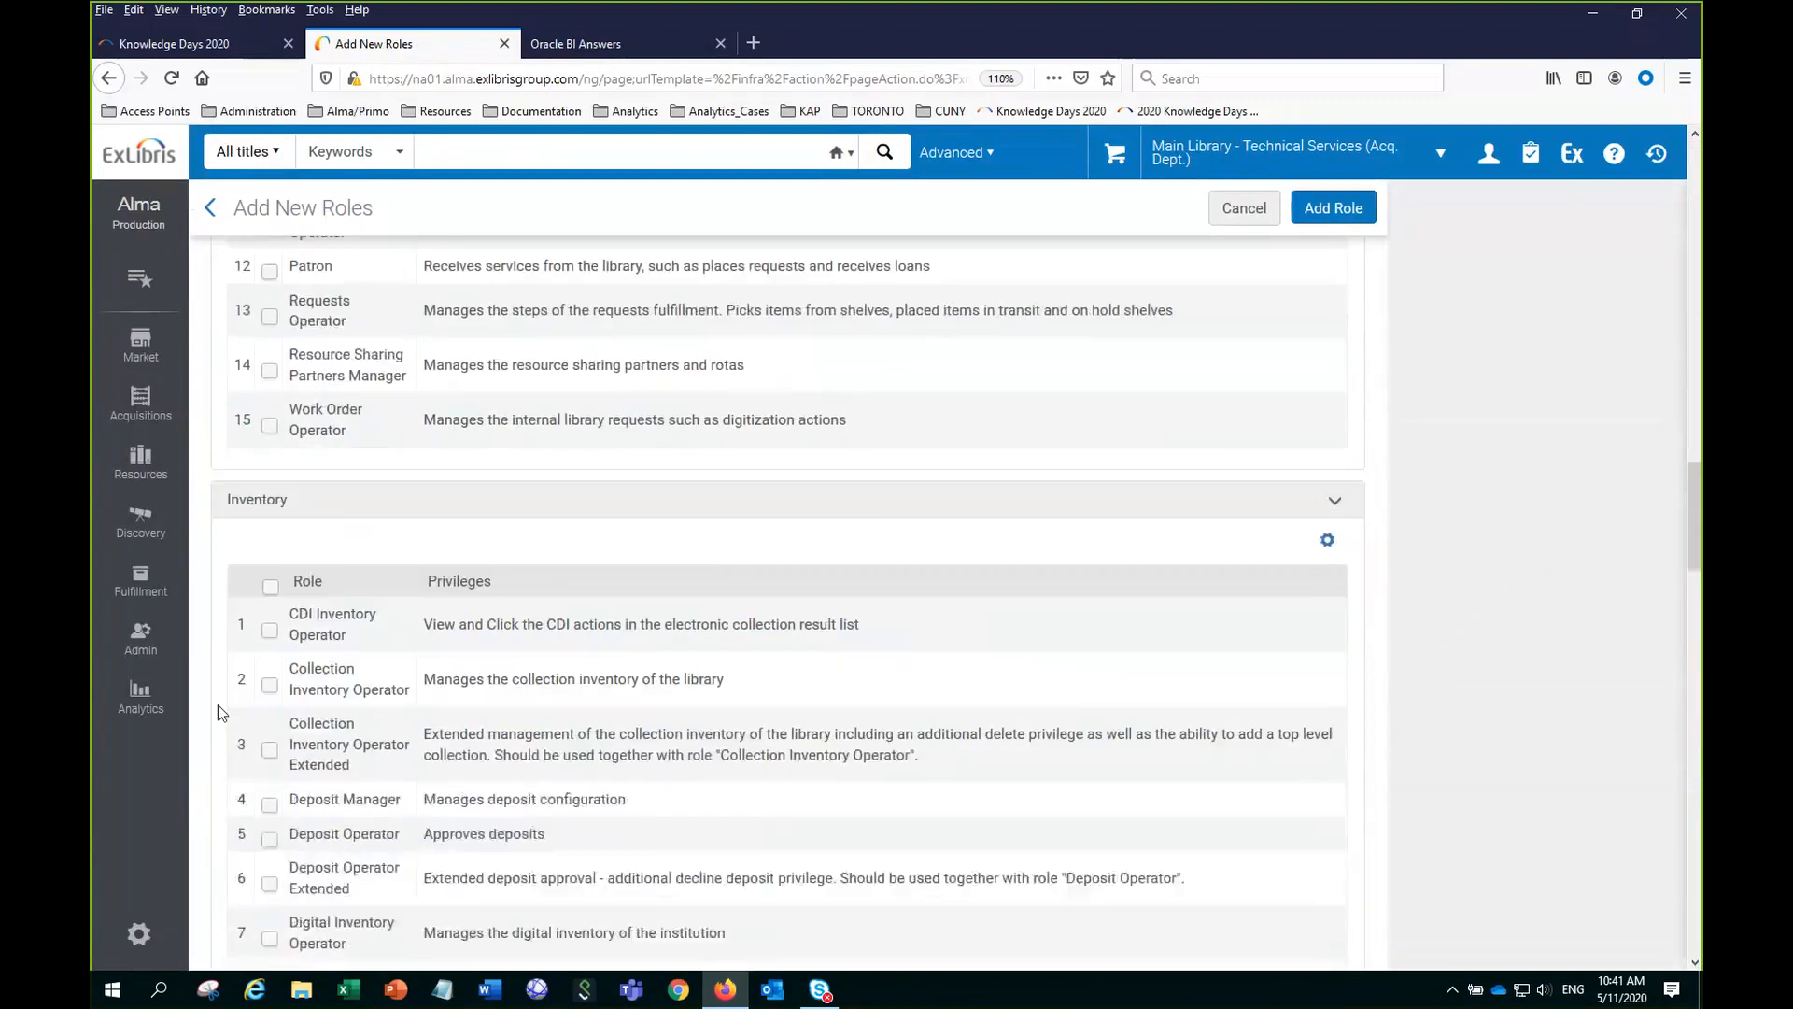
pyautogui.scroll(-3, 217, 713)
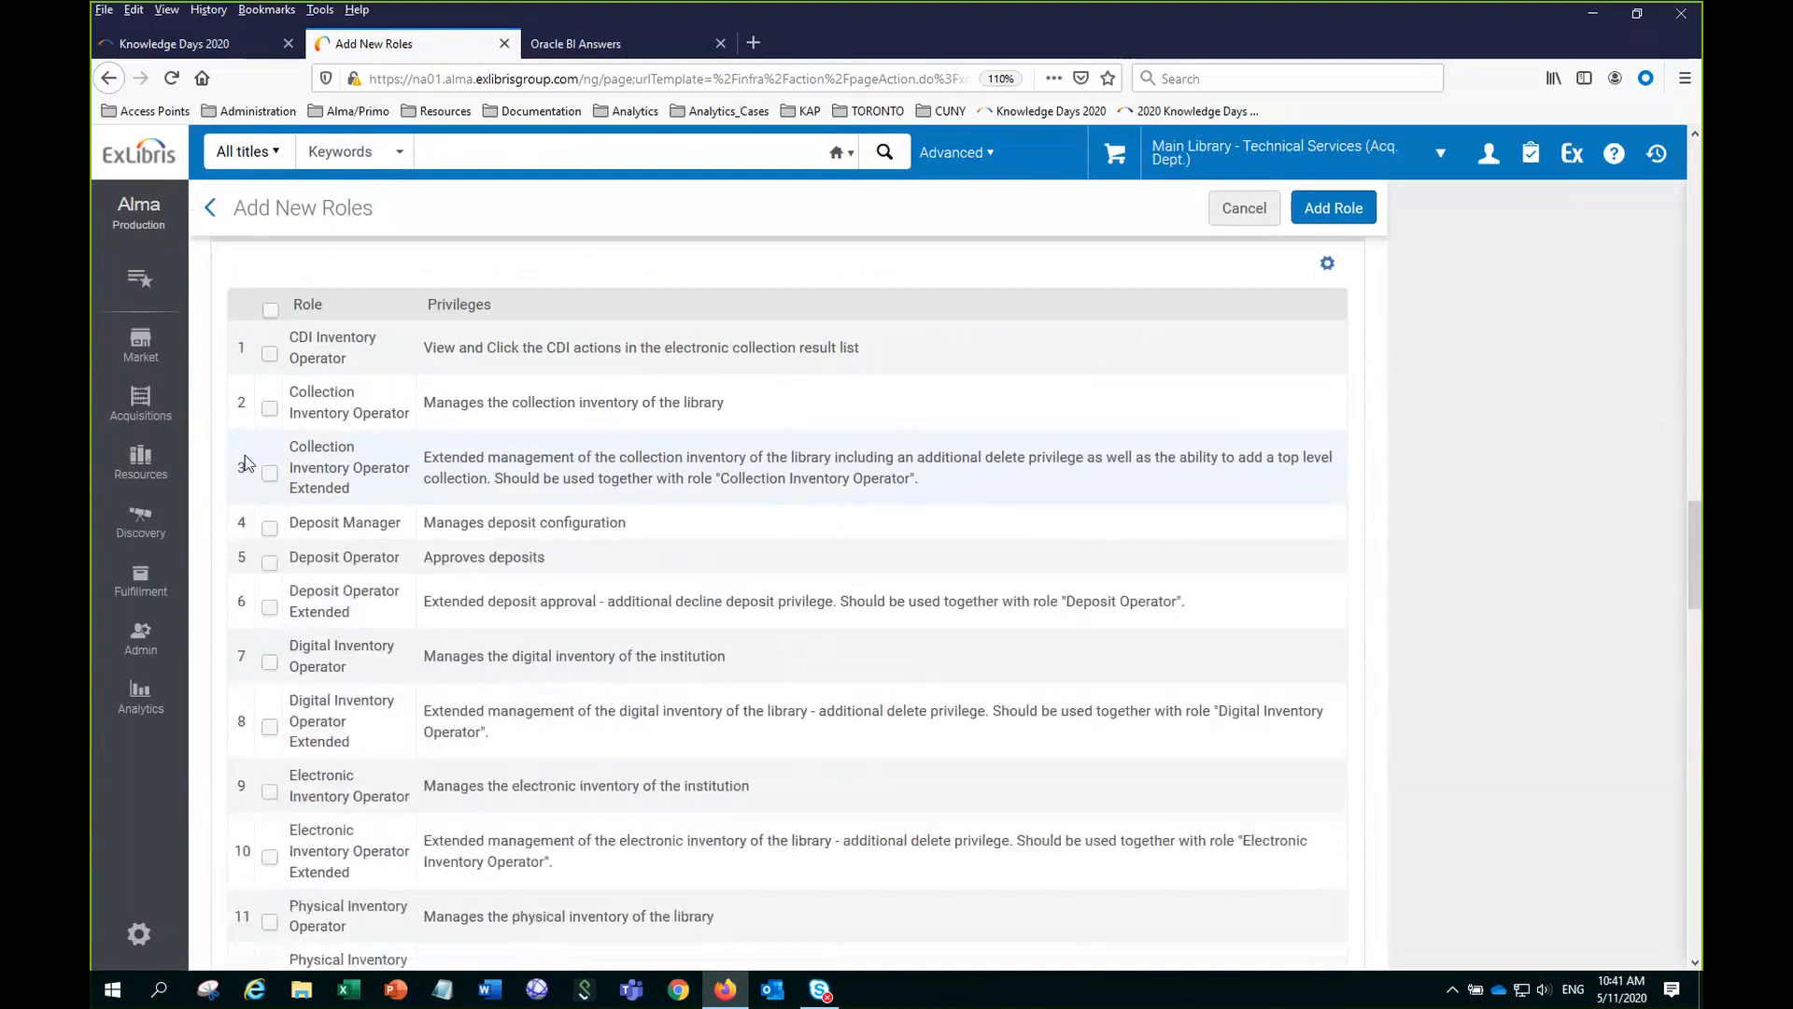
pyautogui.click(269, 794)
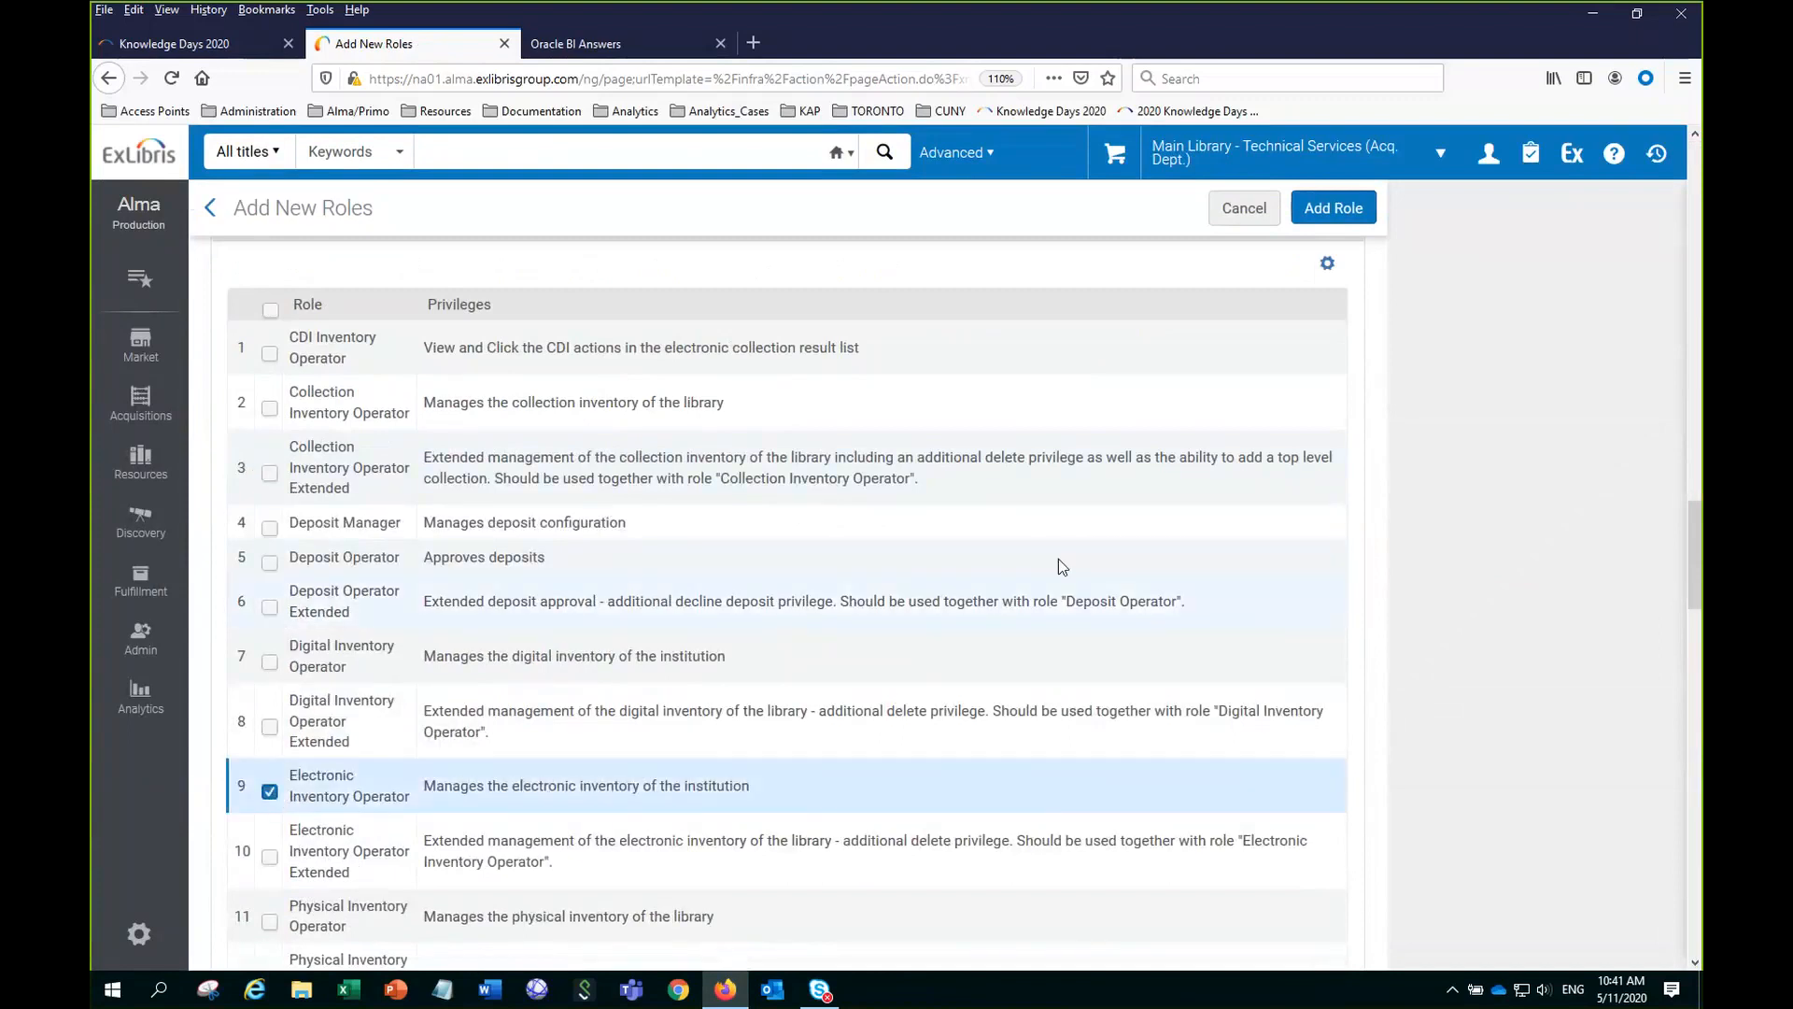
pyautogui.click(1333, 207)
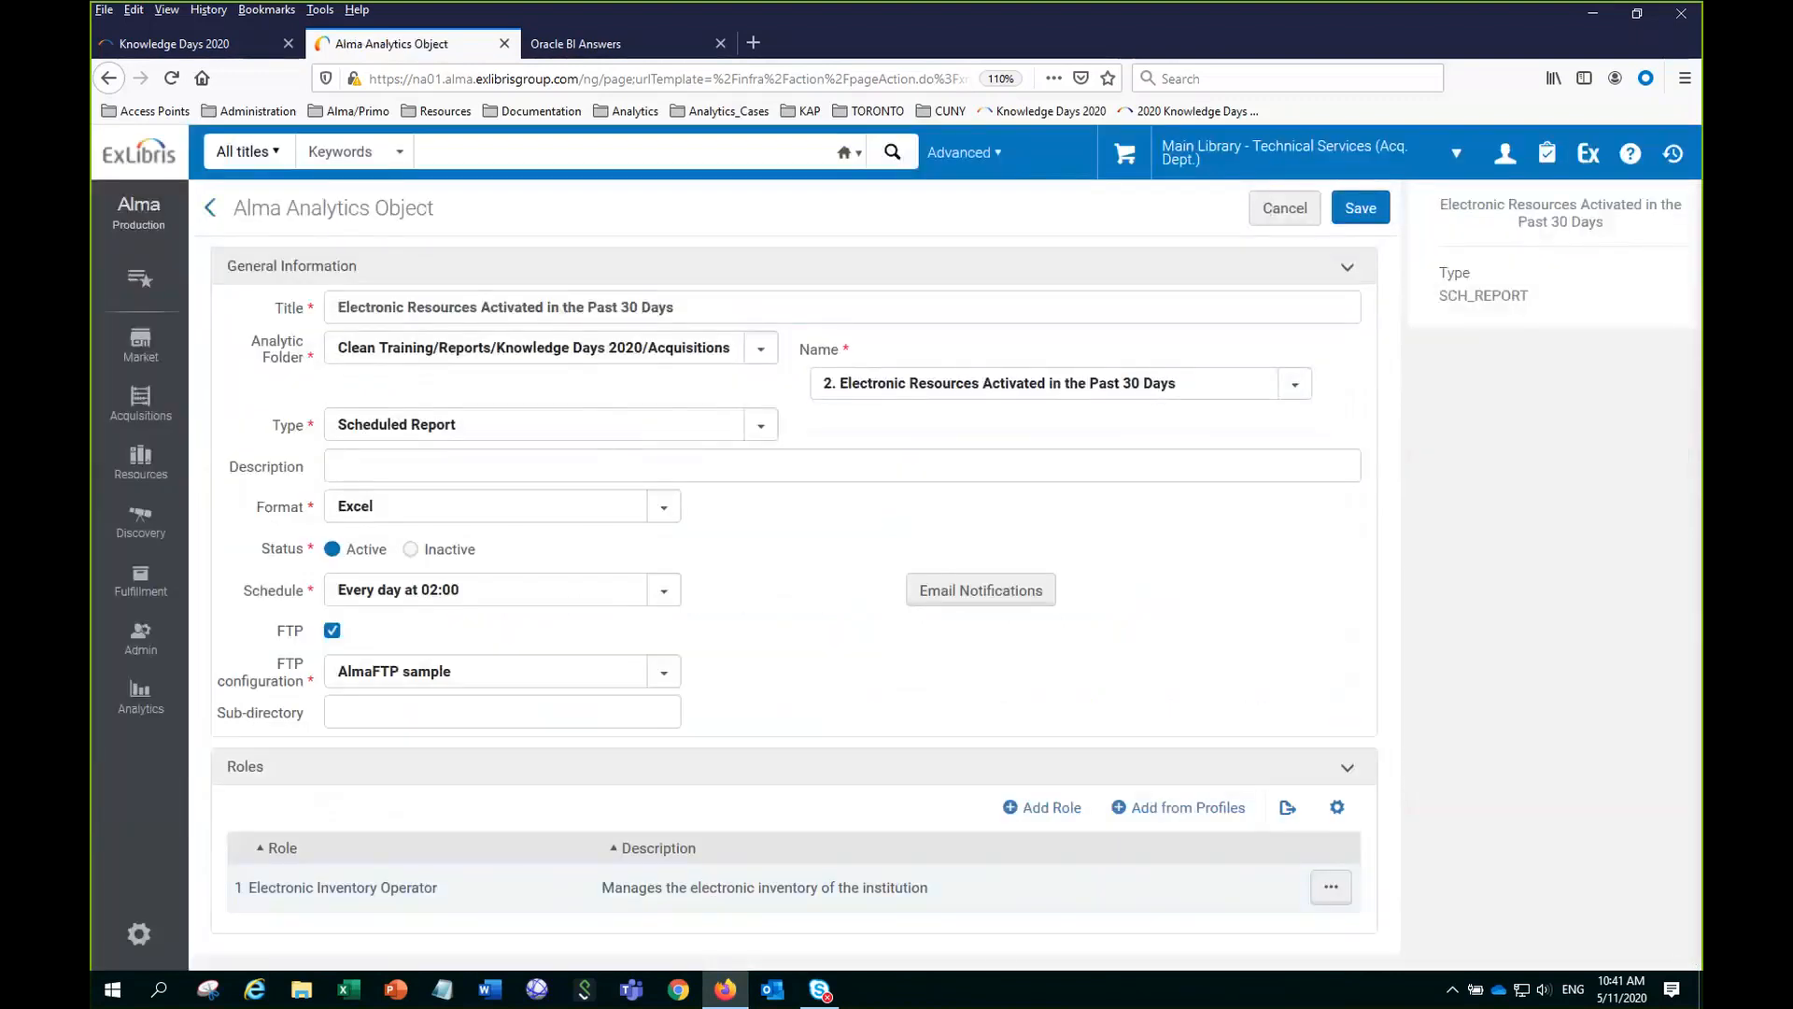
pyautogui.click(1367, 208)
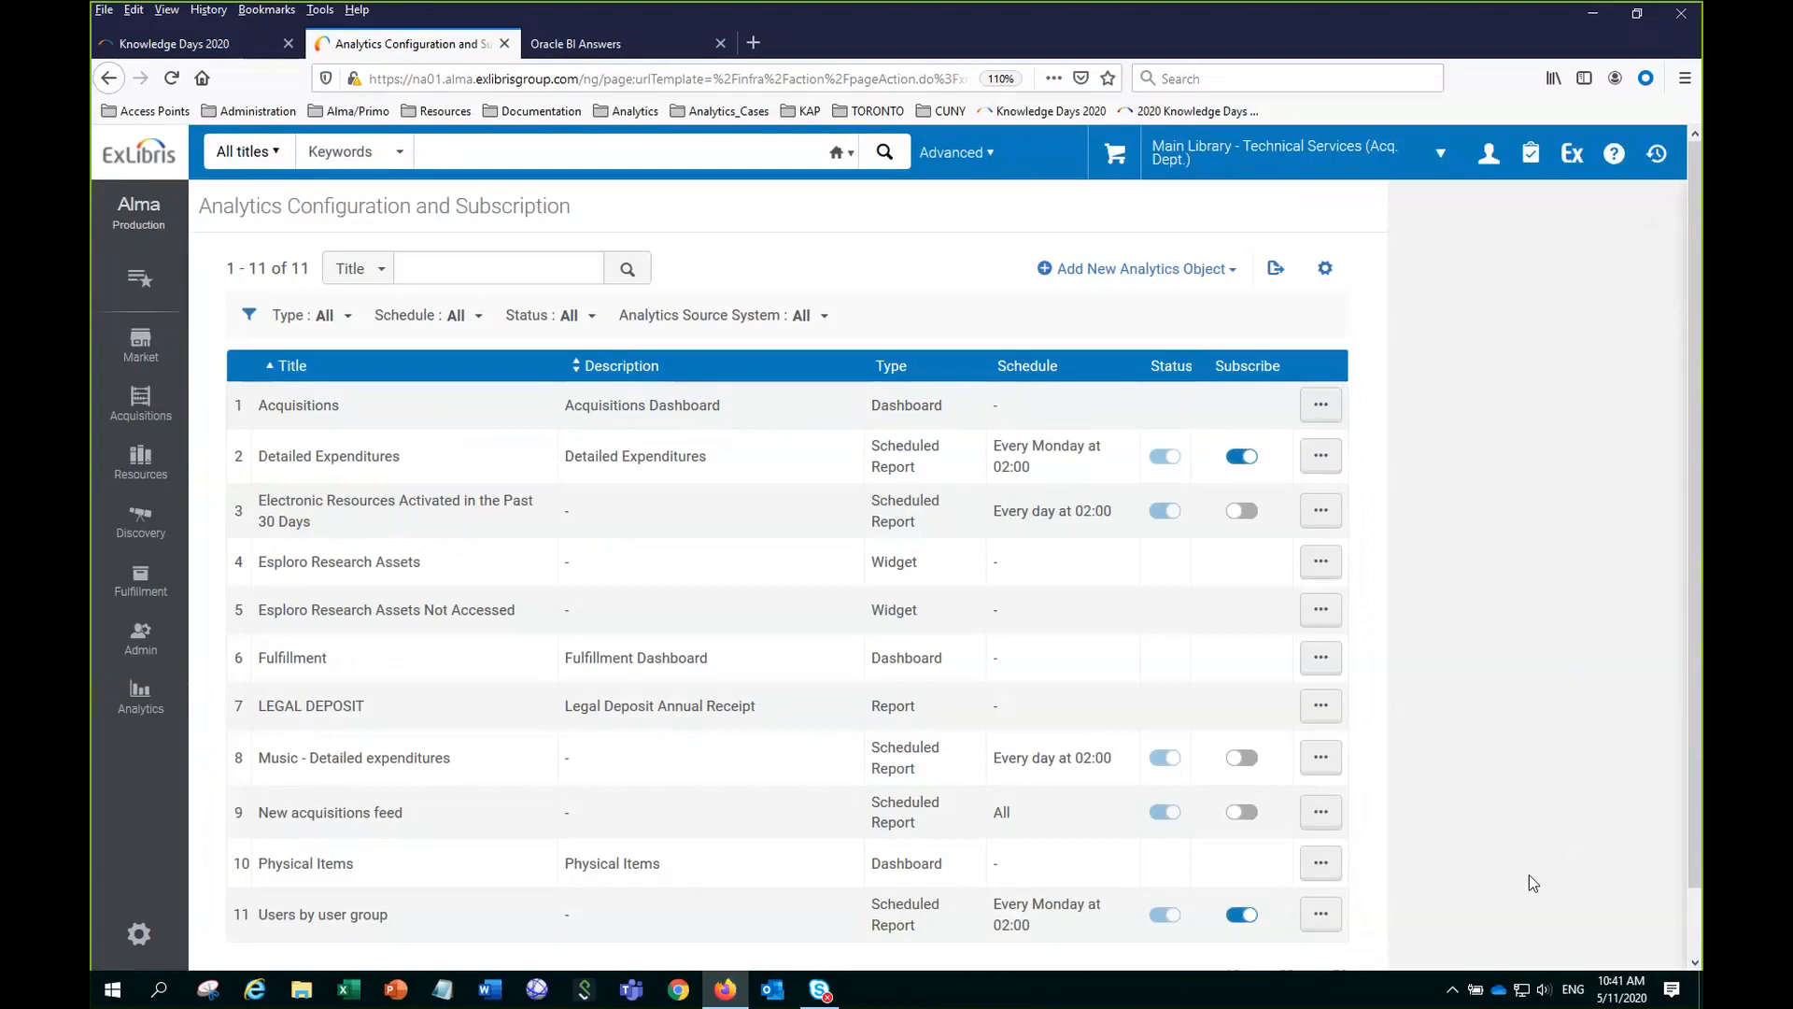
# Switch to Oracle BI Answers, save the open report and start a new analysis on the Physical Items subject area.
pyautogui.click(607, 44)
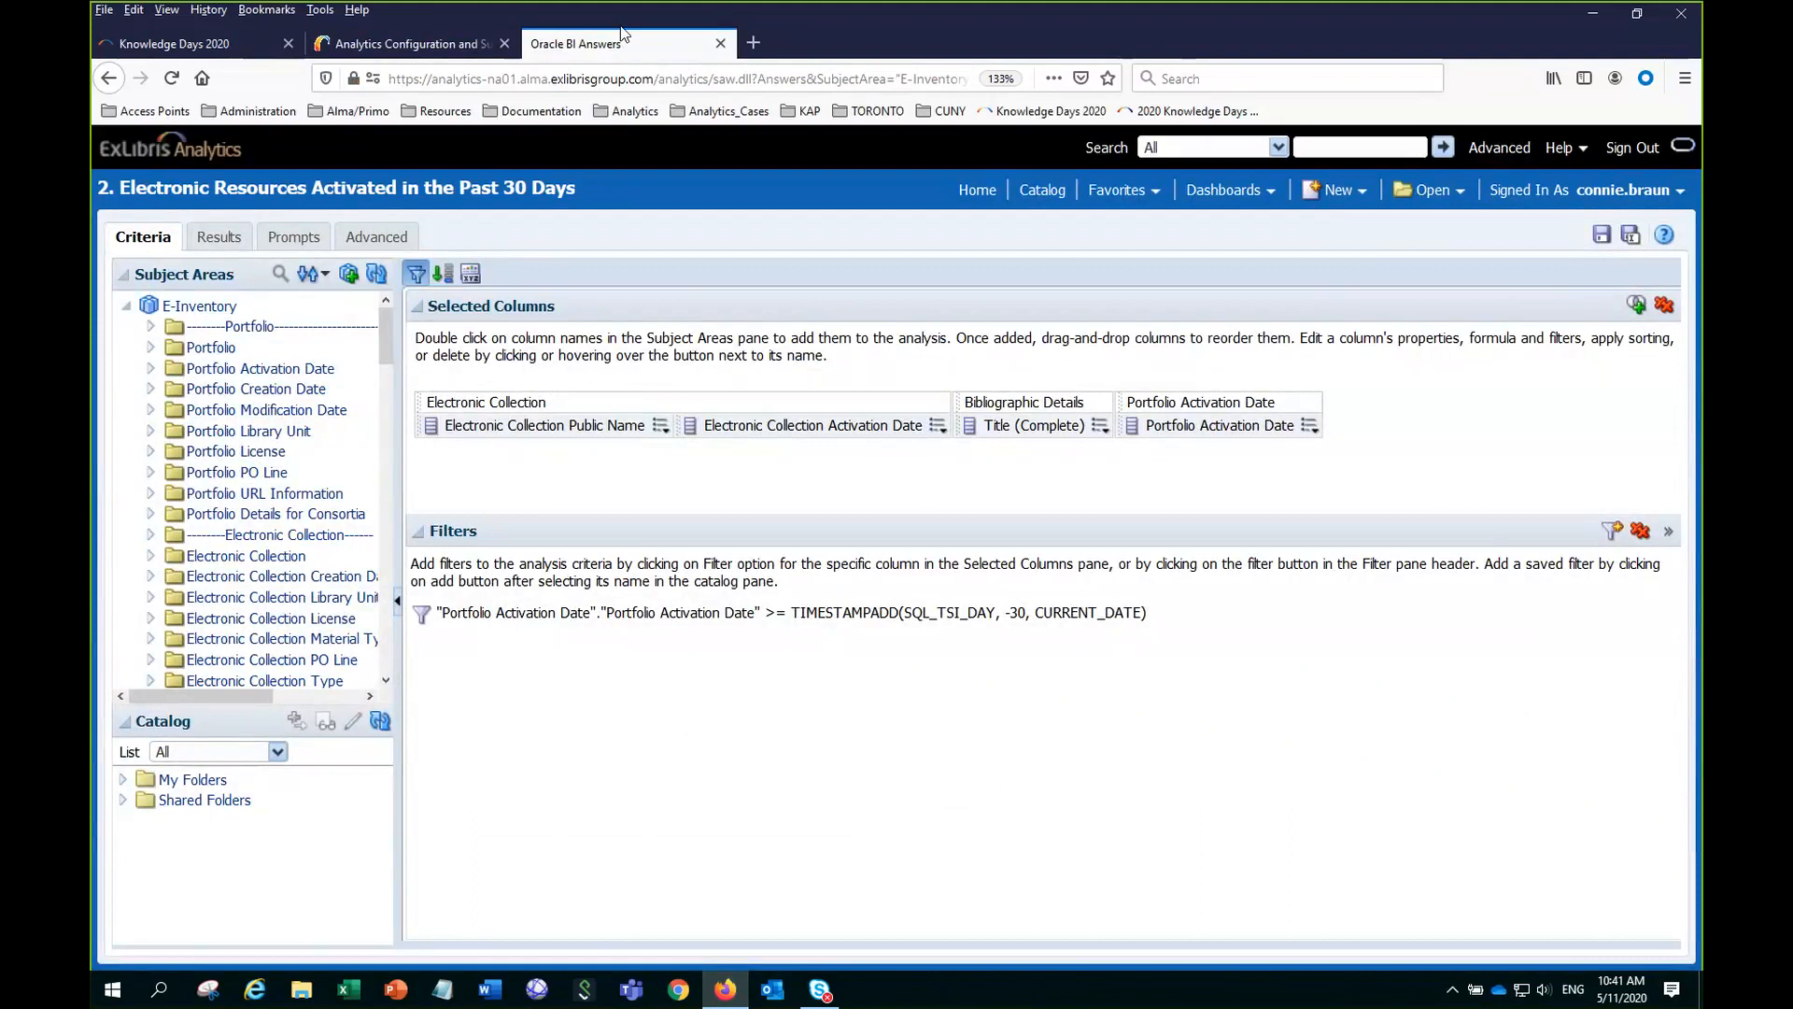
pyautogui.click(1603, 239)
pyautogui.click(1341, 192)
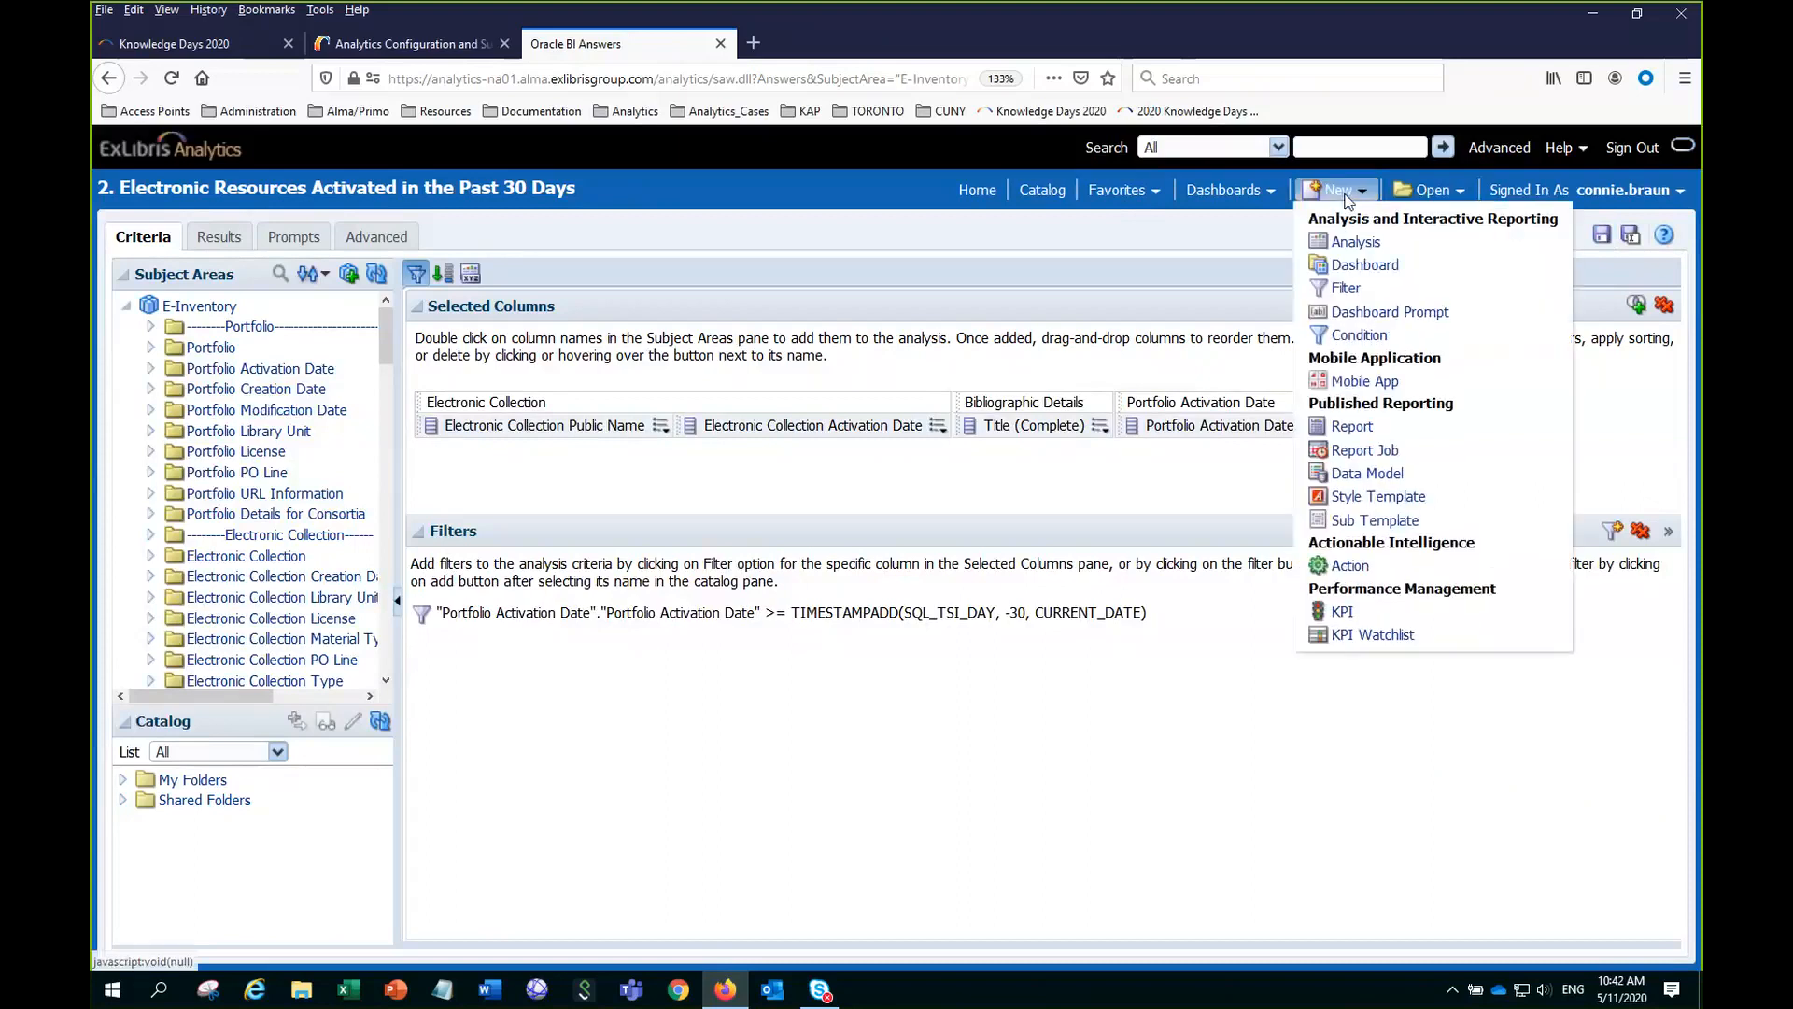
pyautogui.click(1347, 249)
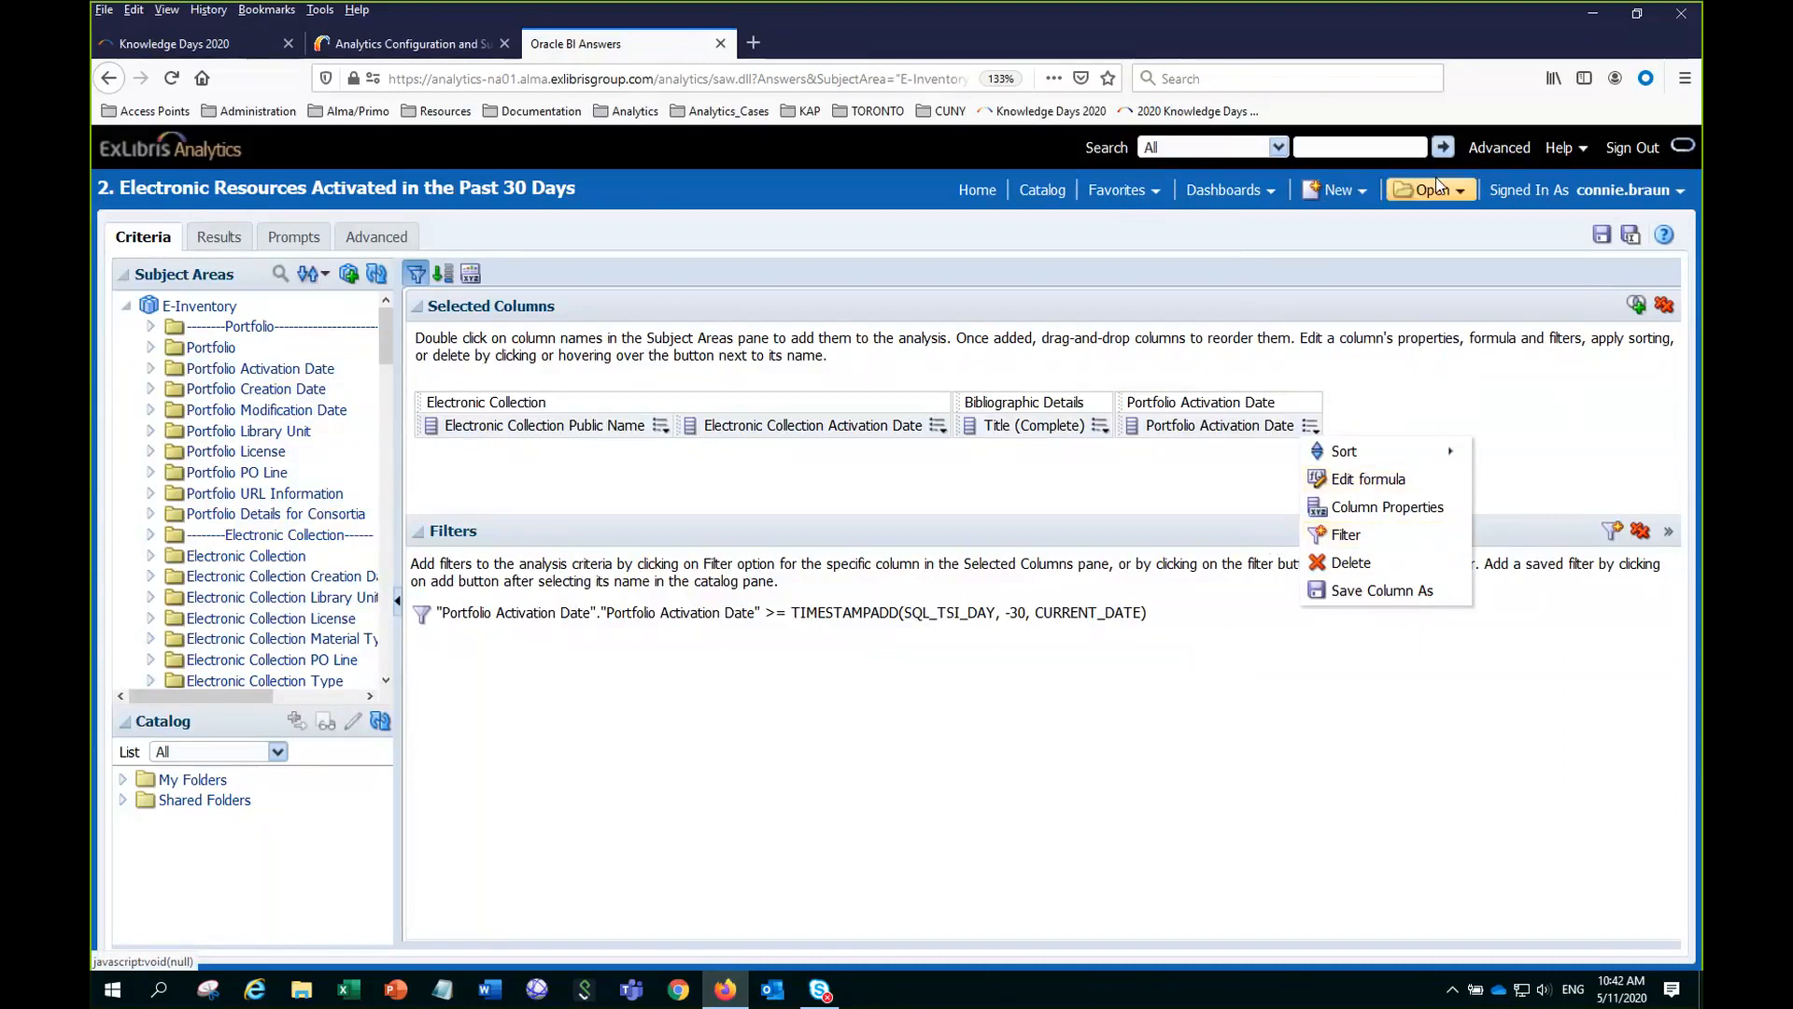
pyautogui.click(1459, 189)
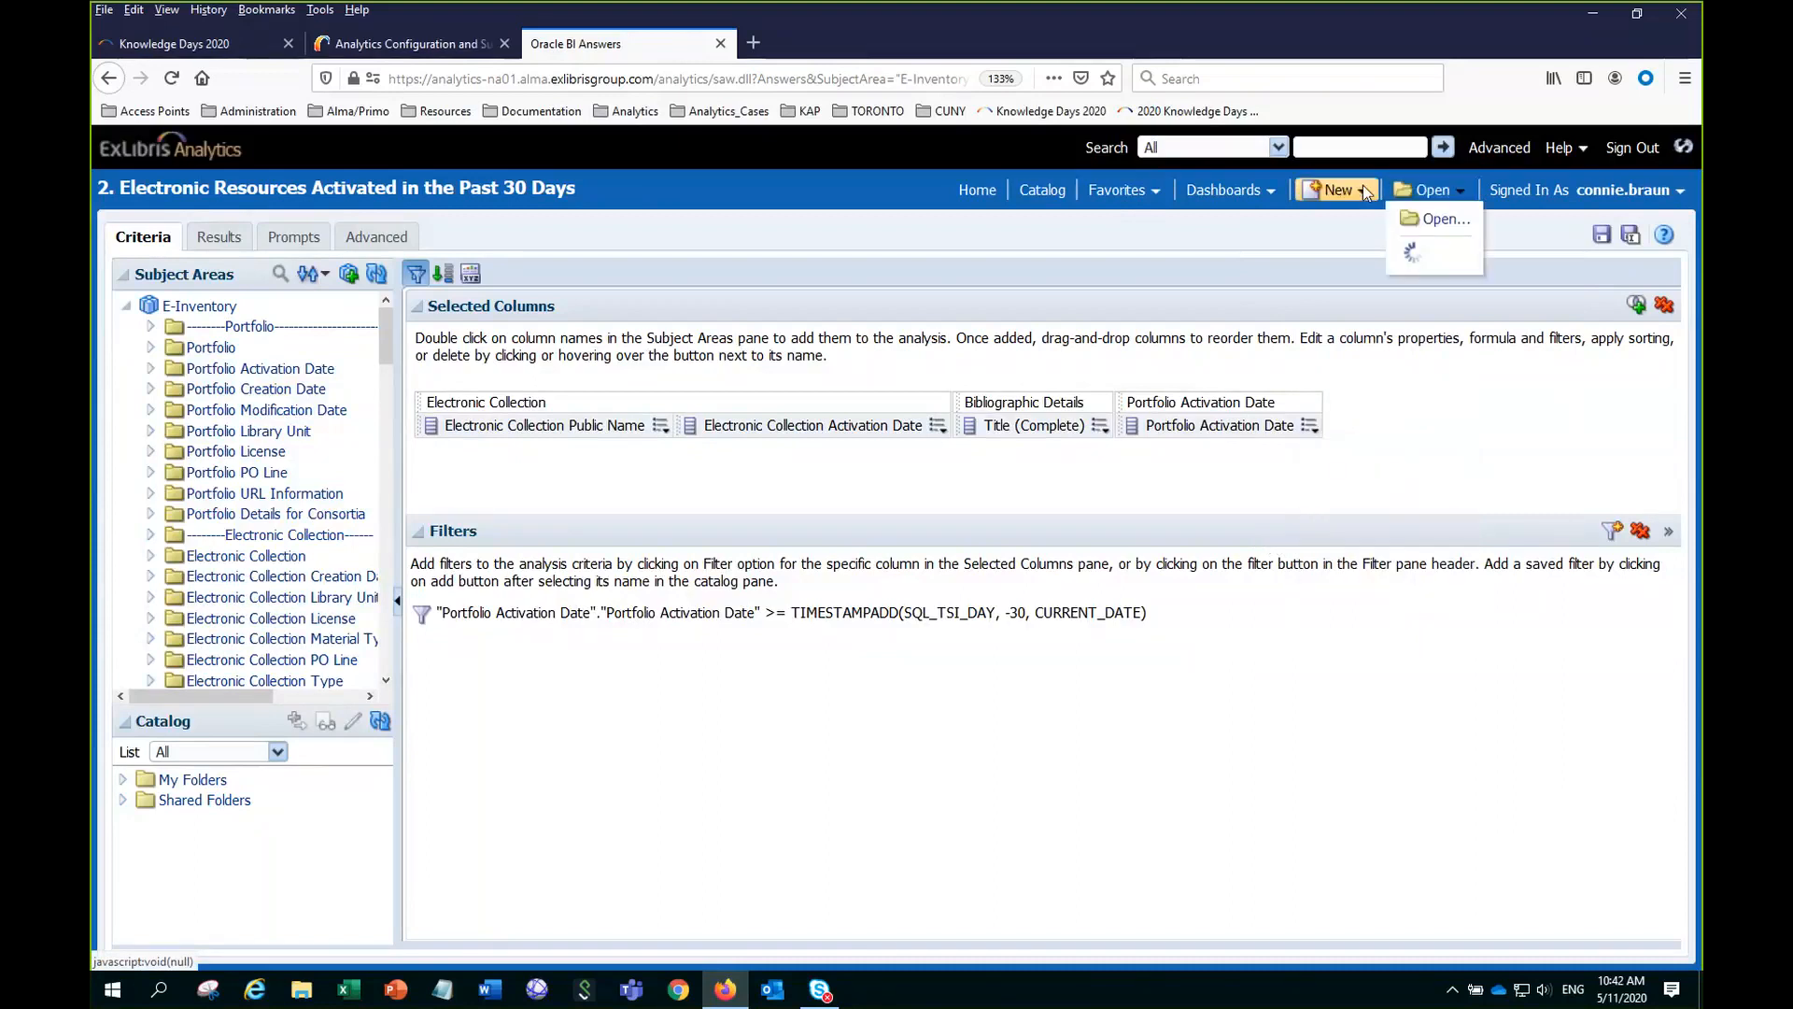
pyautogui.click(1364, 189)
pyautogui.click(1349, 232)
pyautogui.scroll(-3, 1429, 700)
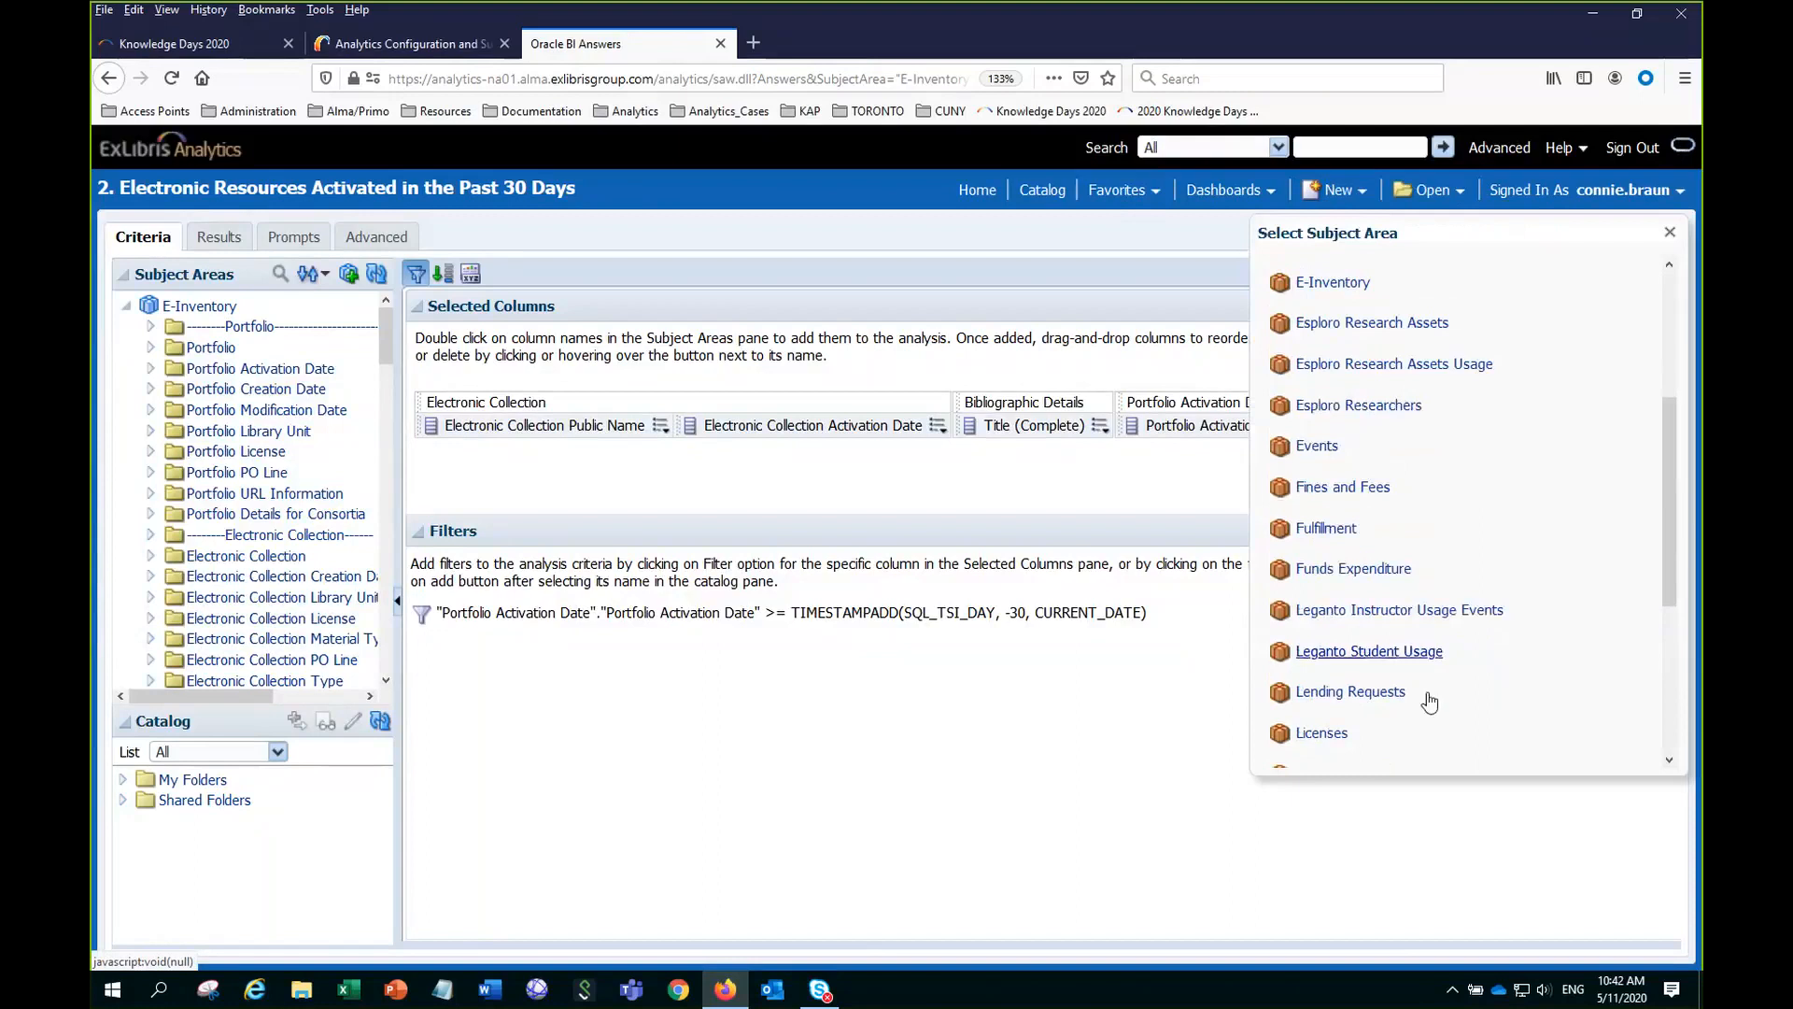
pyautogui.scroll(-1, 1429, 700)
pyautogui.scroll(-2, 1426, 707)
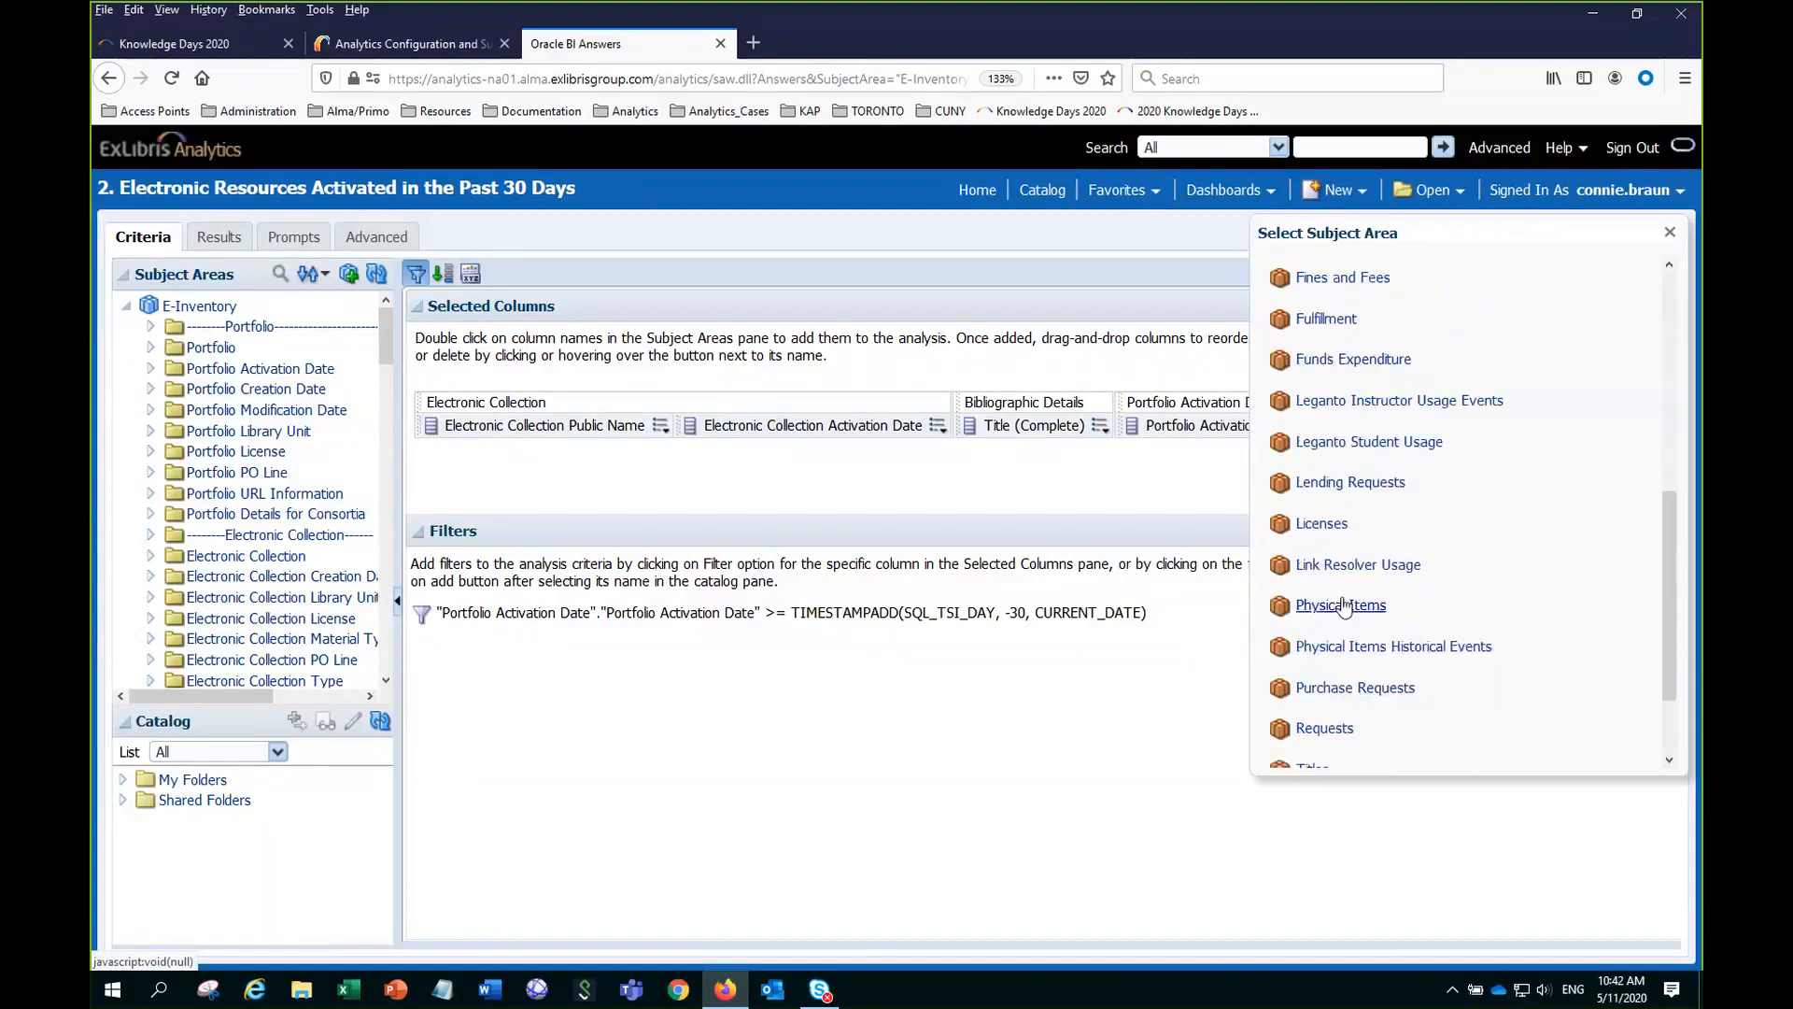
pyautogui.click(1343, 609)
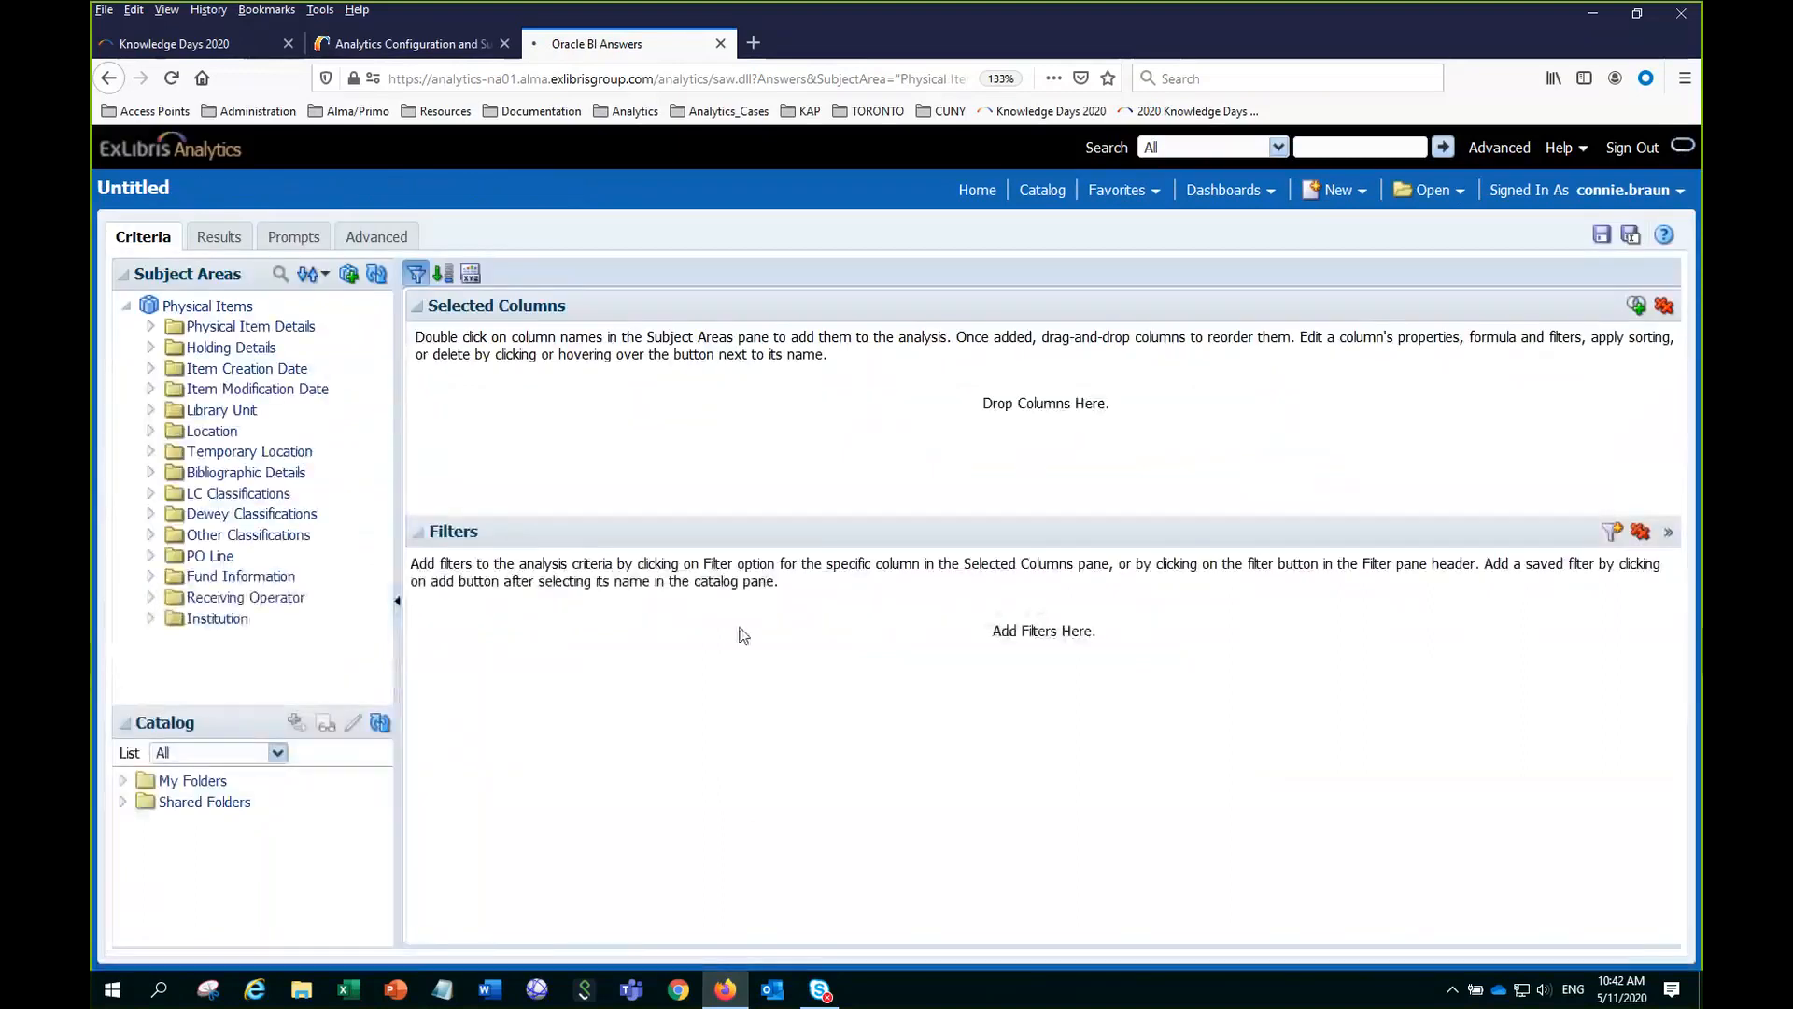
pyautogui.click(149, 410)
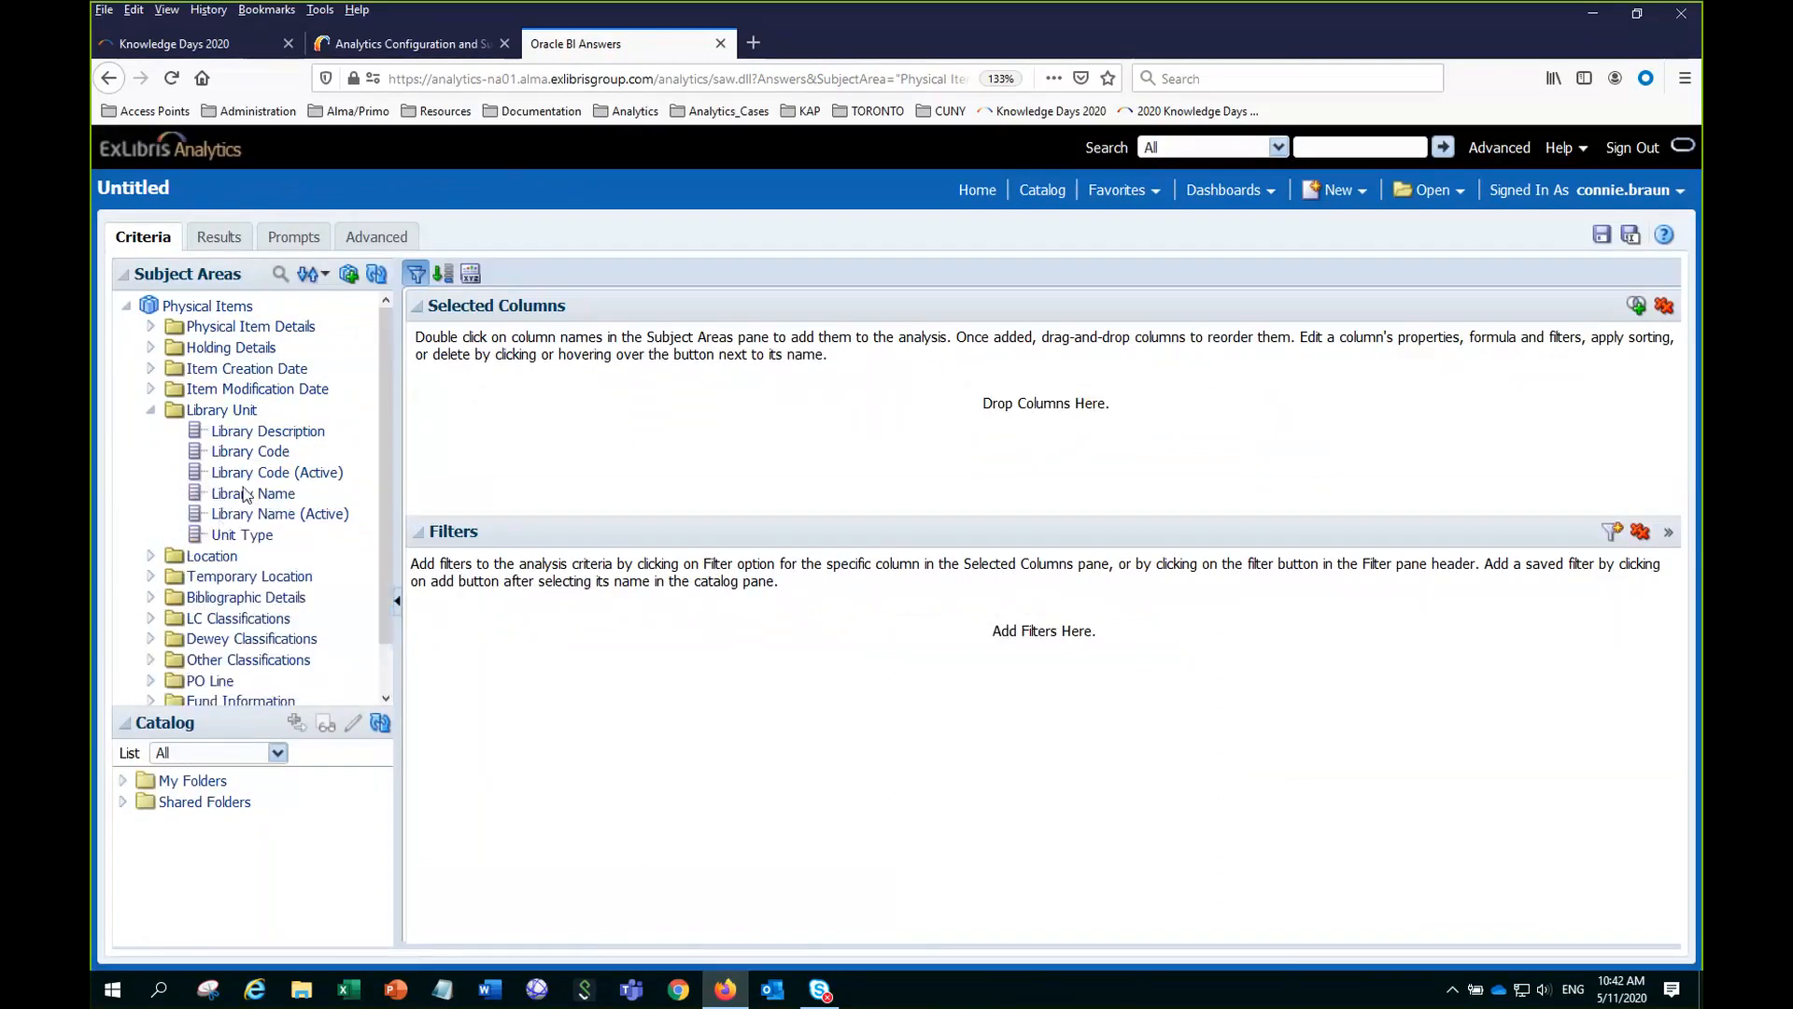
pyautogui.doubleClick(252, 495)
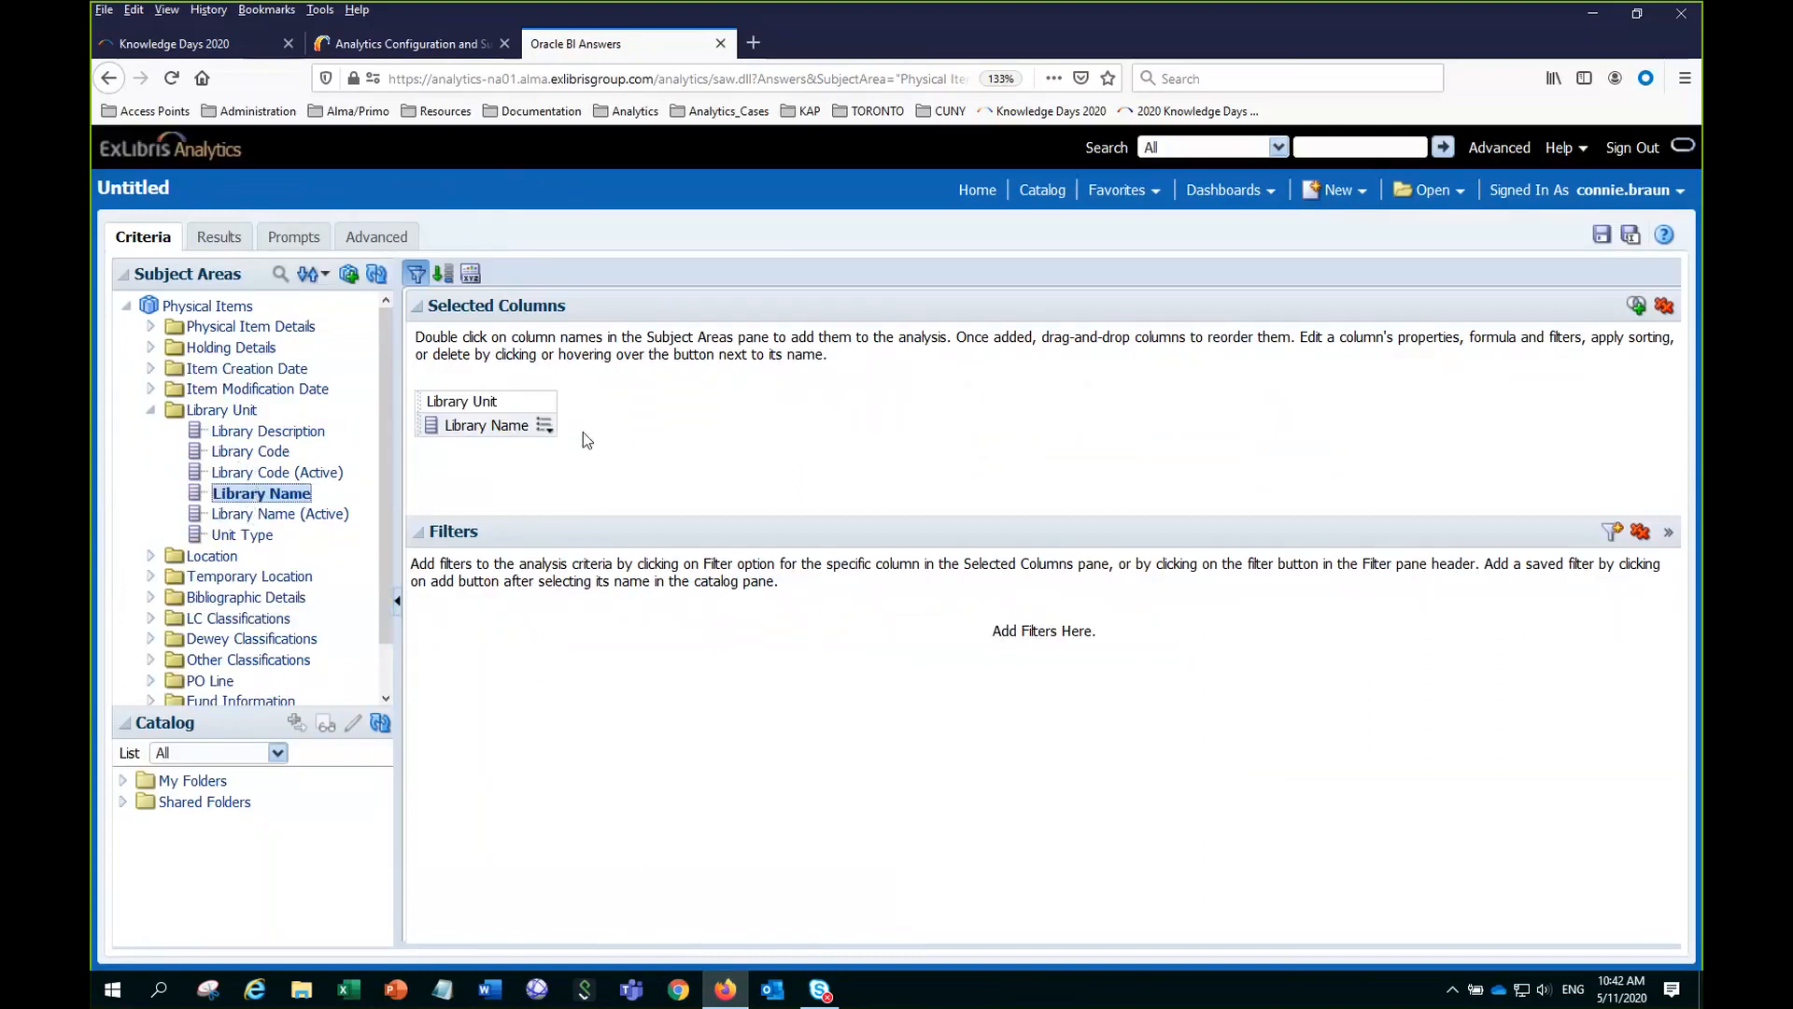
pyautogui.click(544, 428)
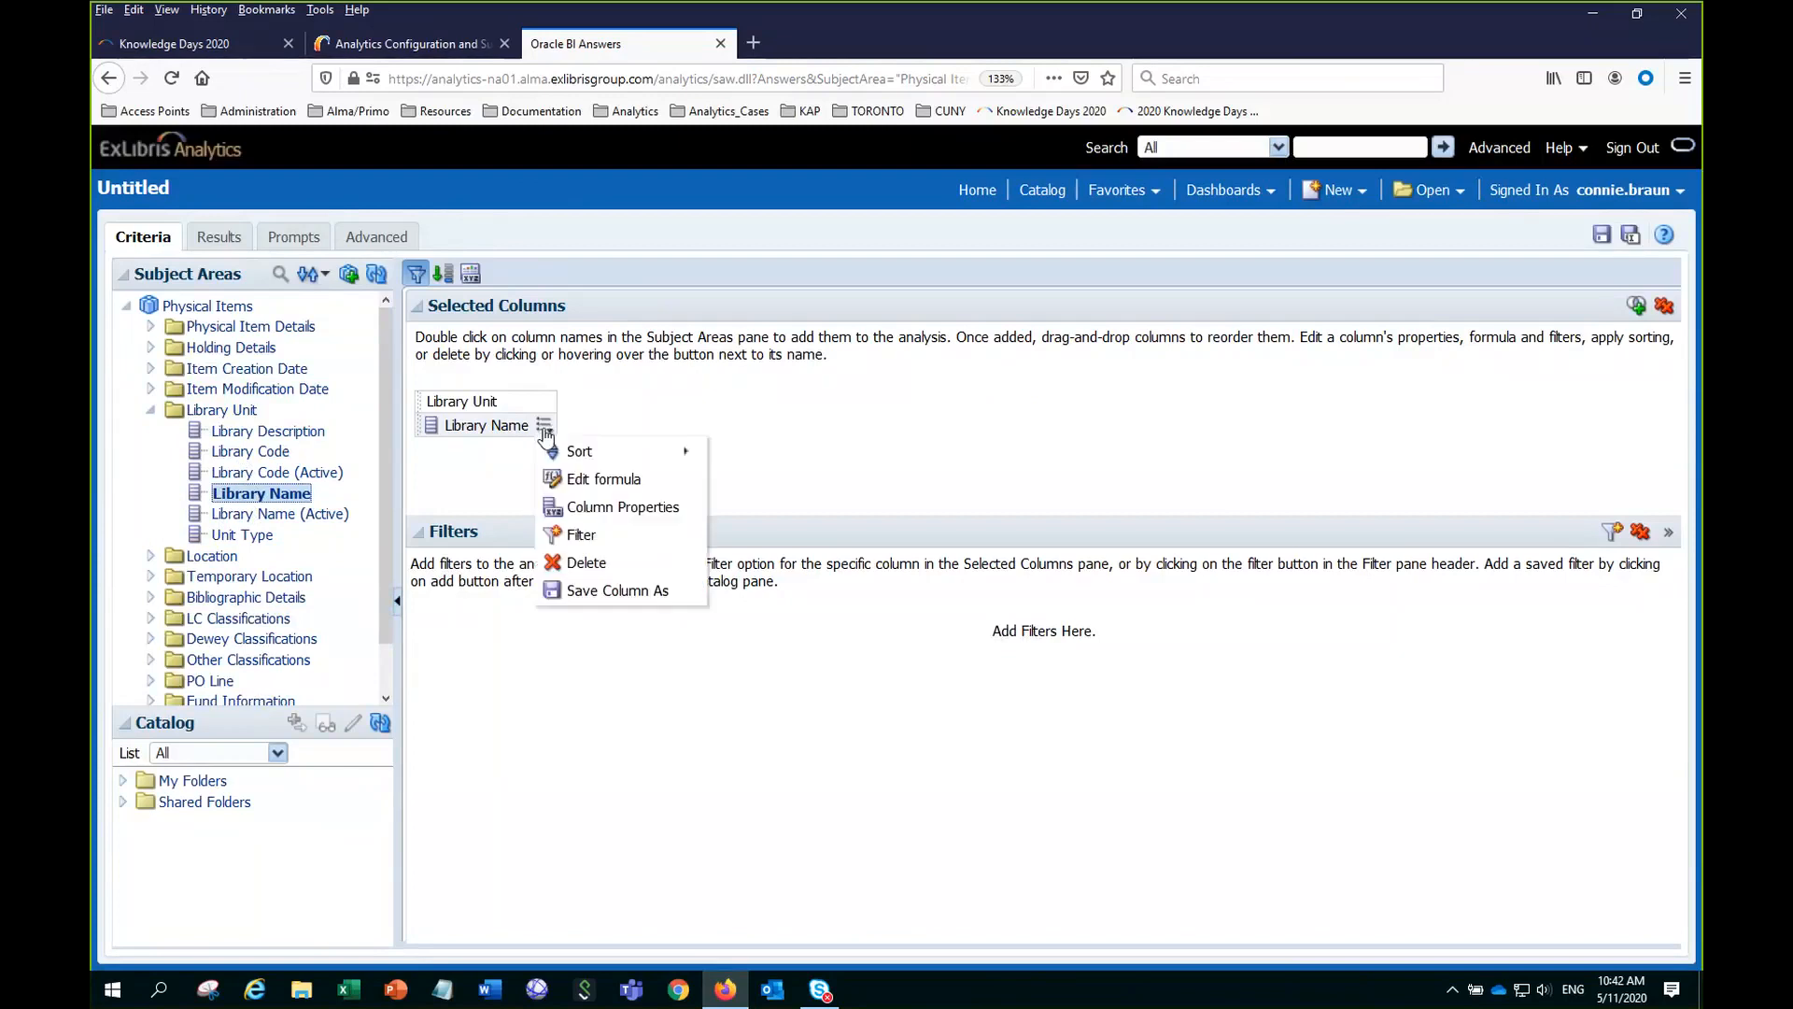
pyautogui.click(585, 563)
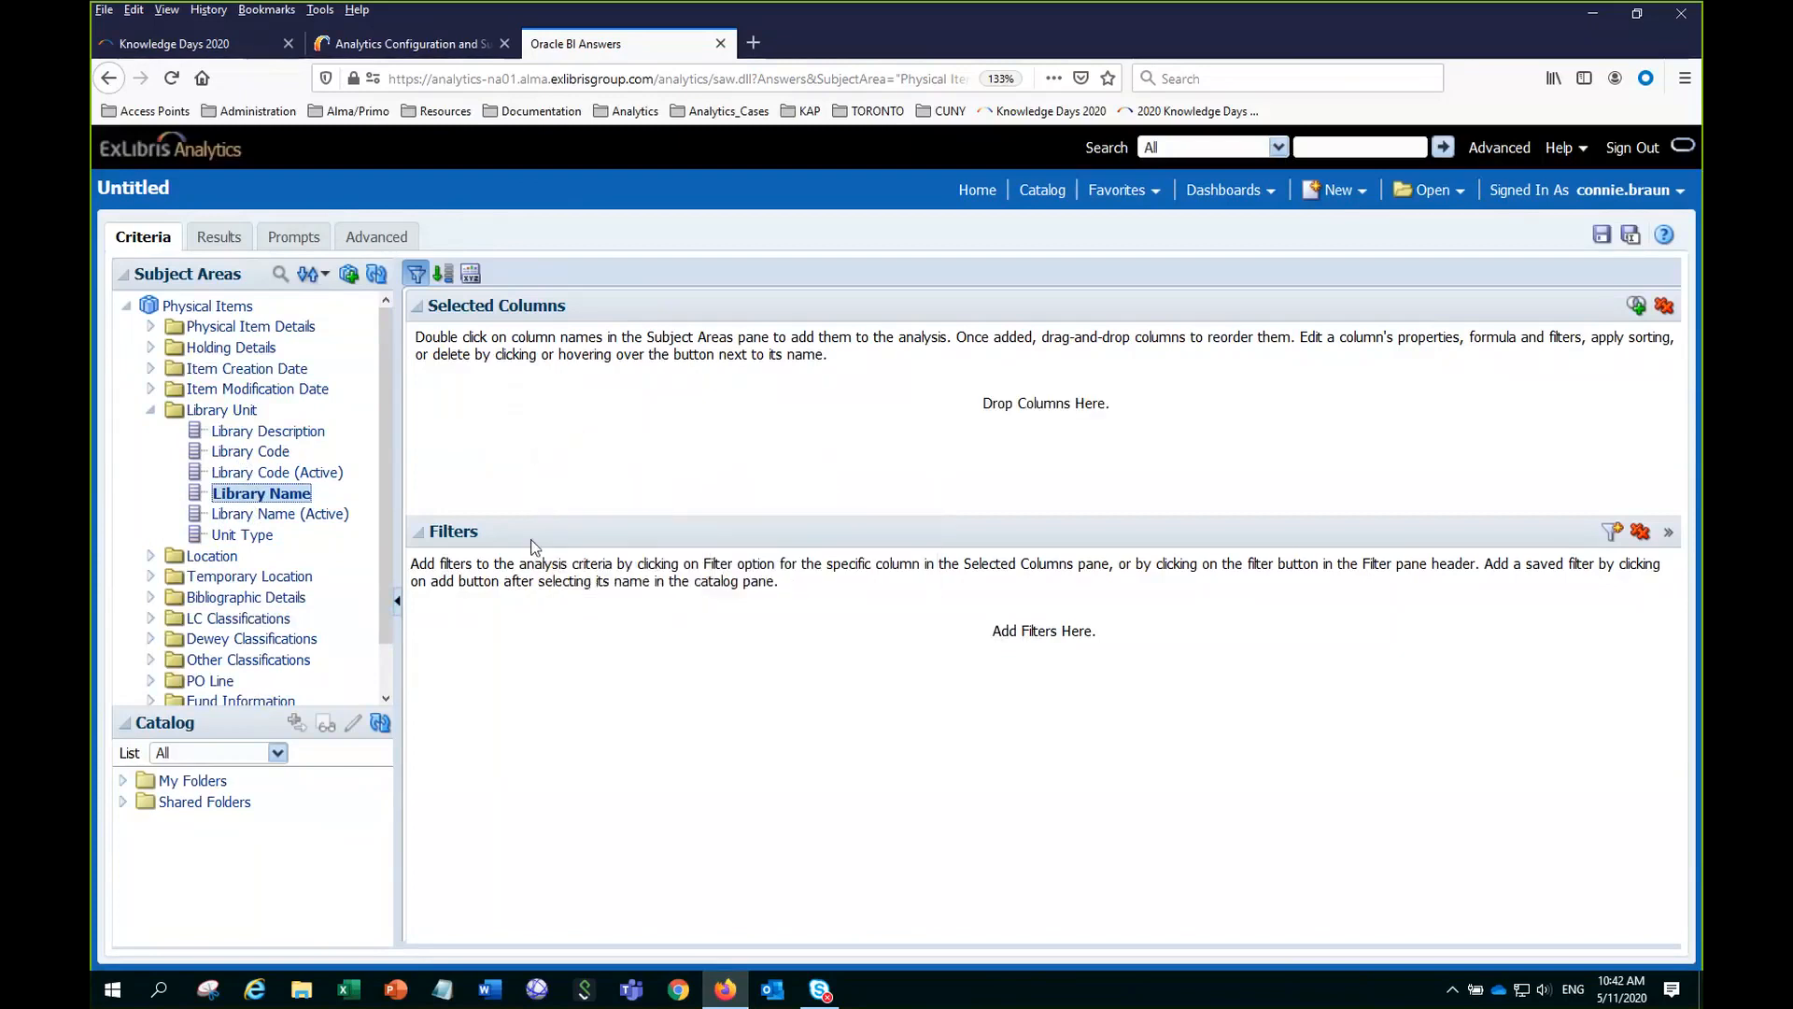
pyautogui.click(151, 410)
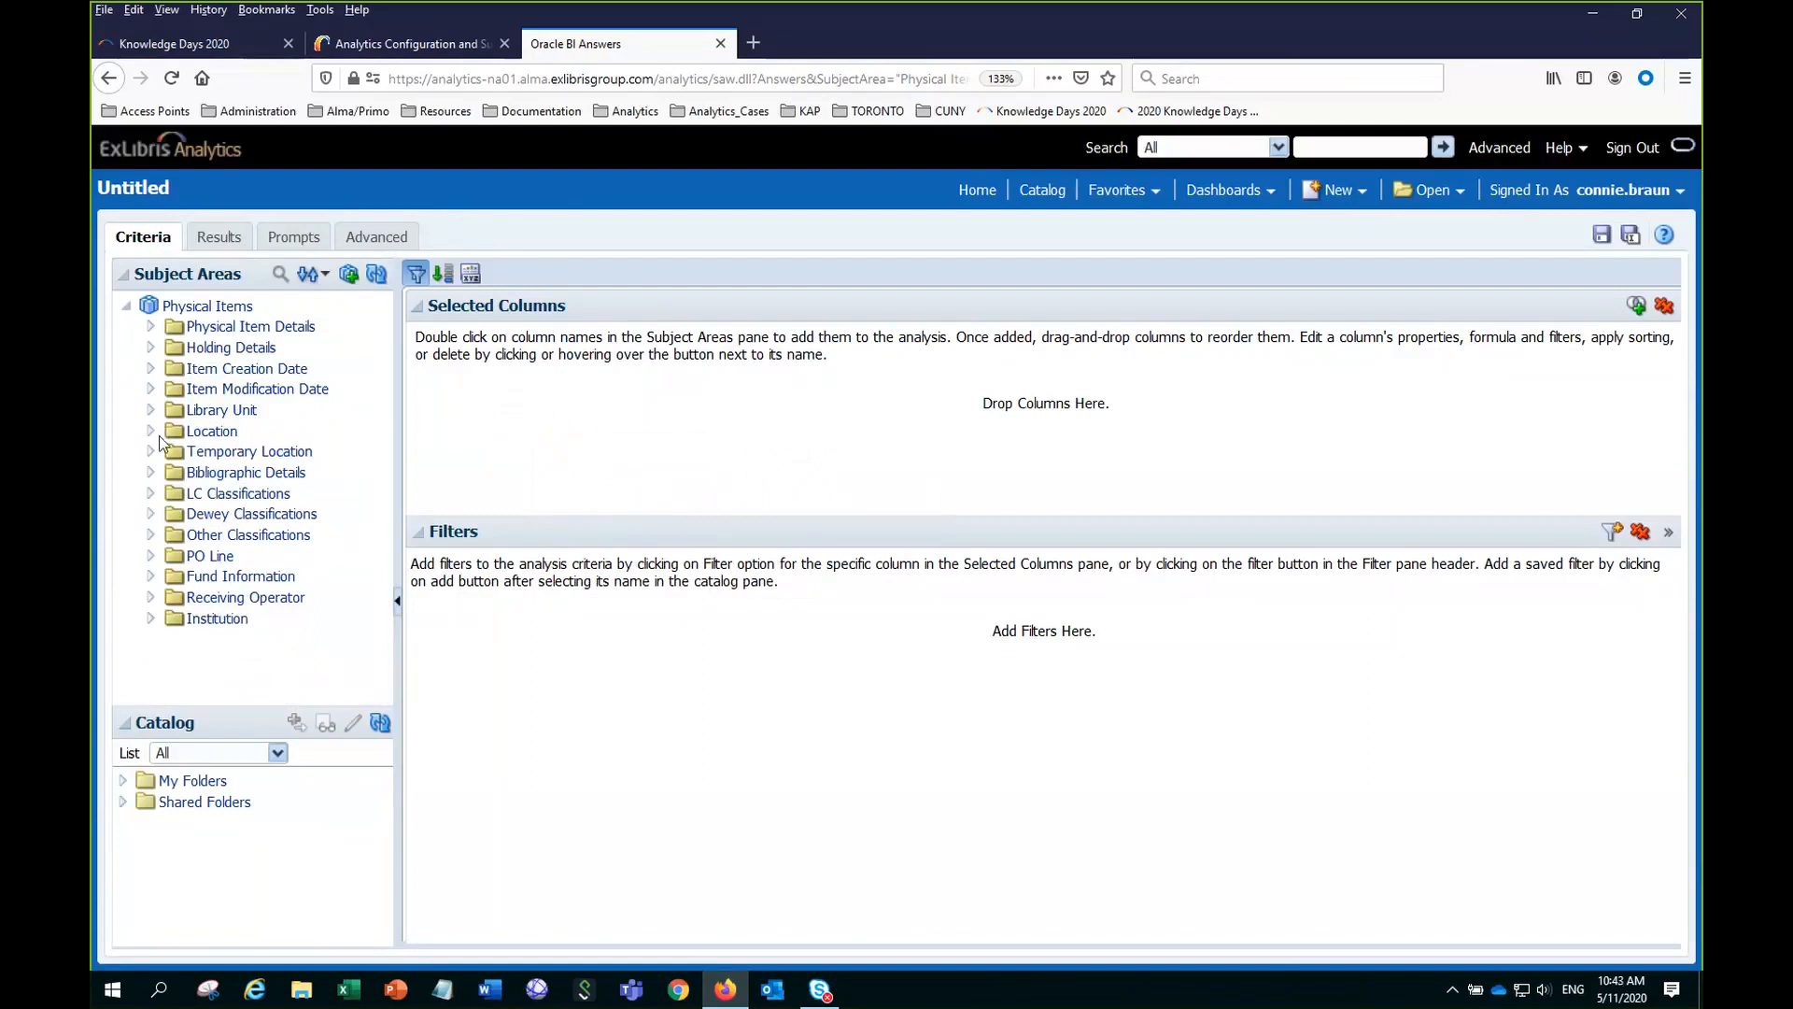
# Add one Library Name column and one Location Name column from the Location folder to the analysis, deleting any duplicate.
pyautogui.click(151, 431)
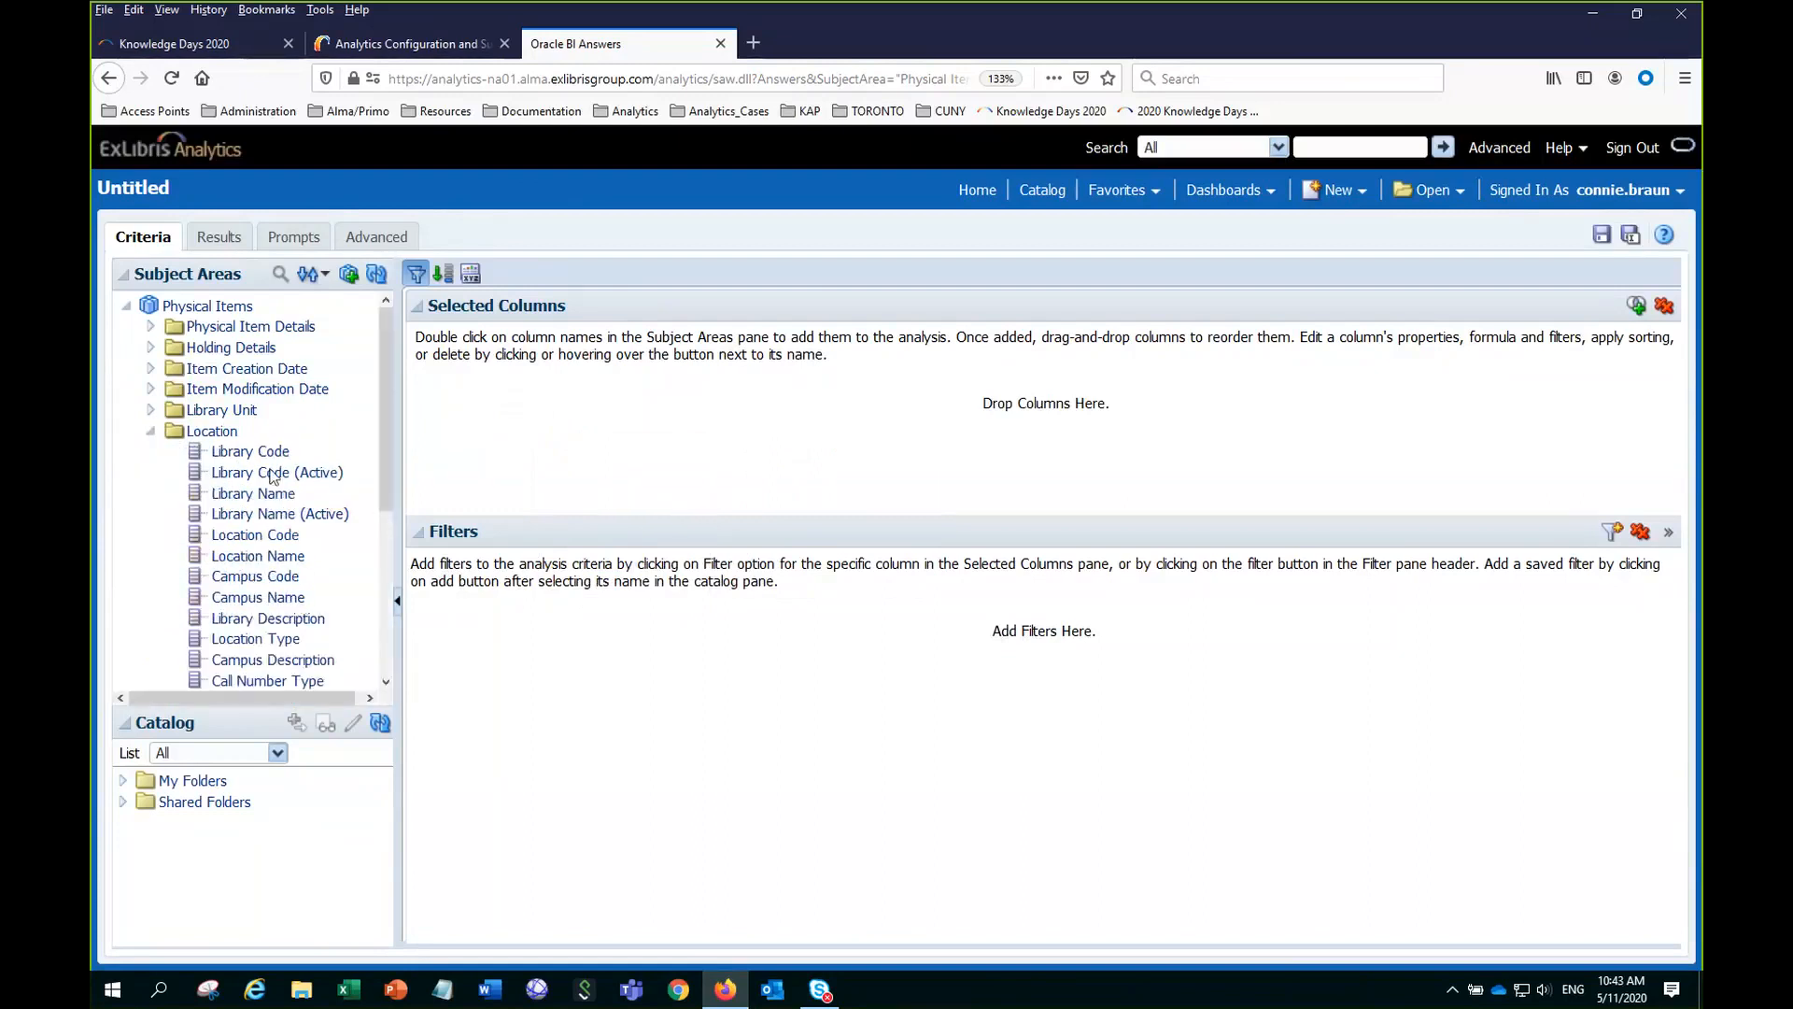
pyautogui.click(260, 498)
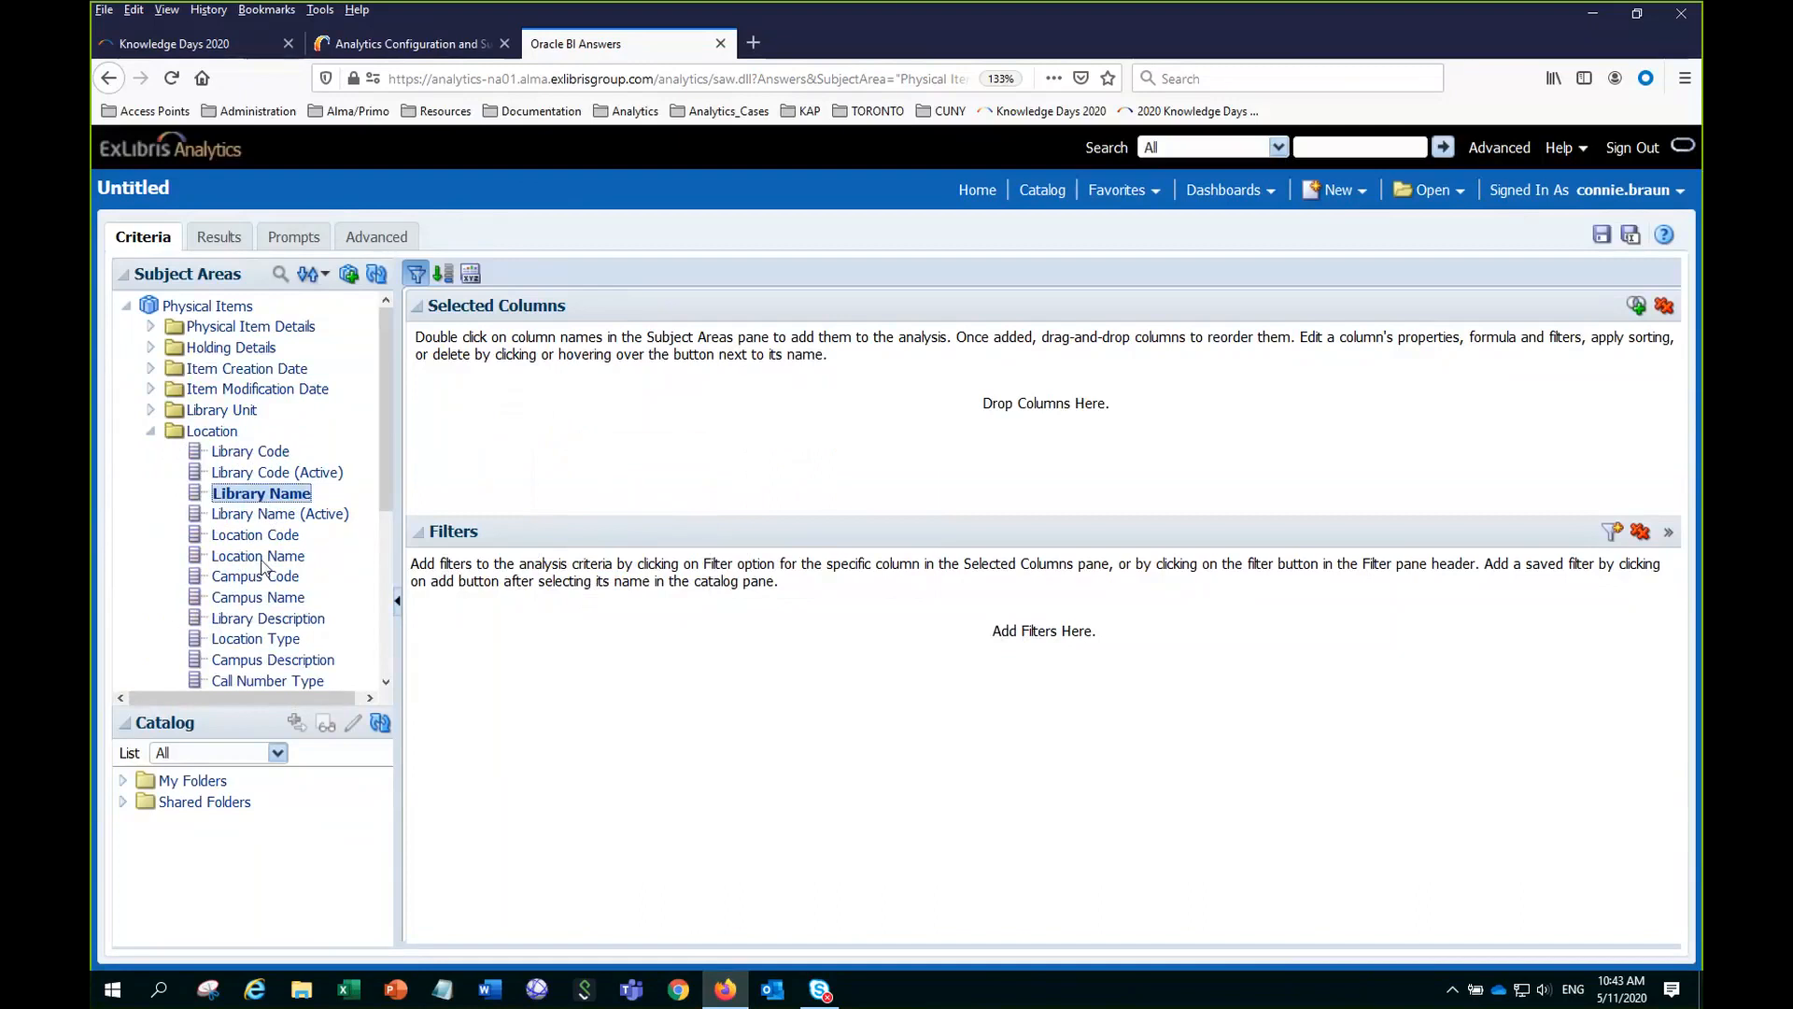
pyautogui.doubleClick(260, 495)
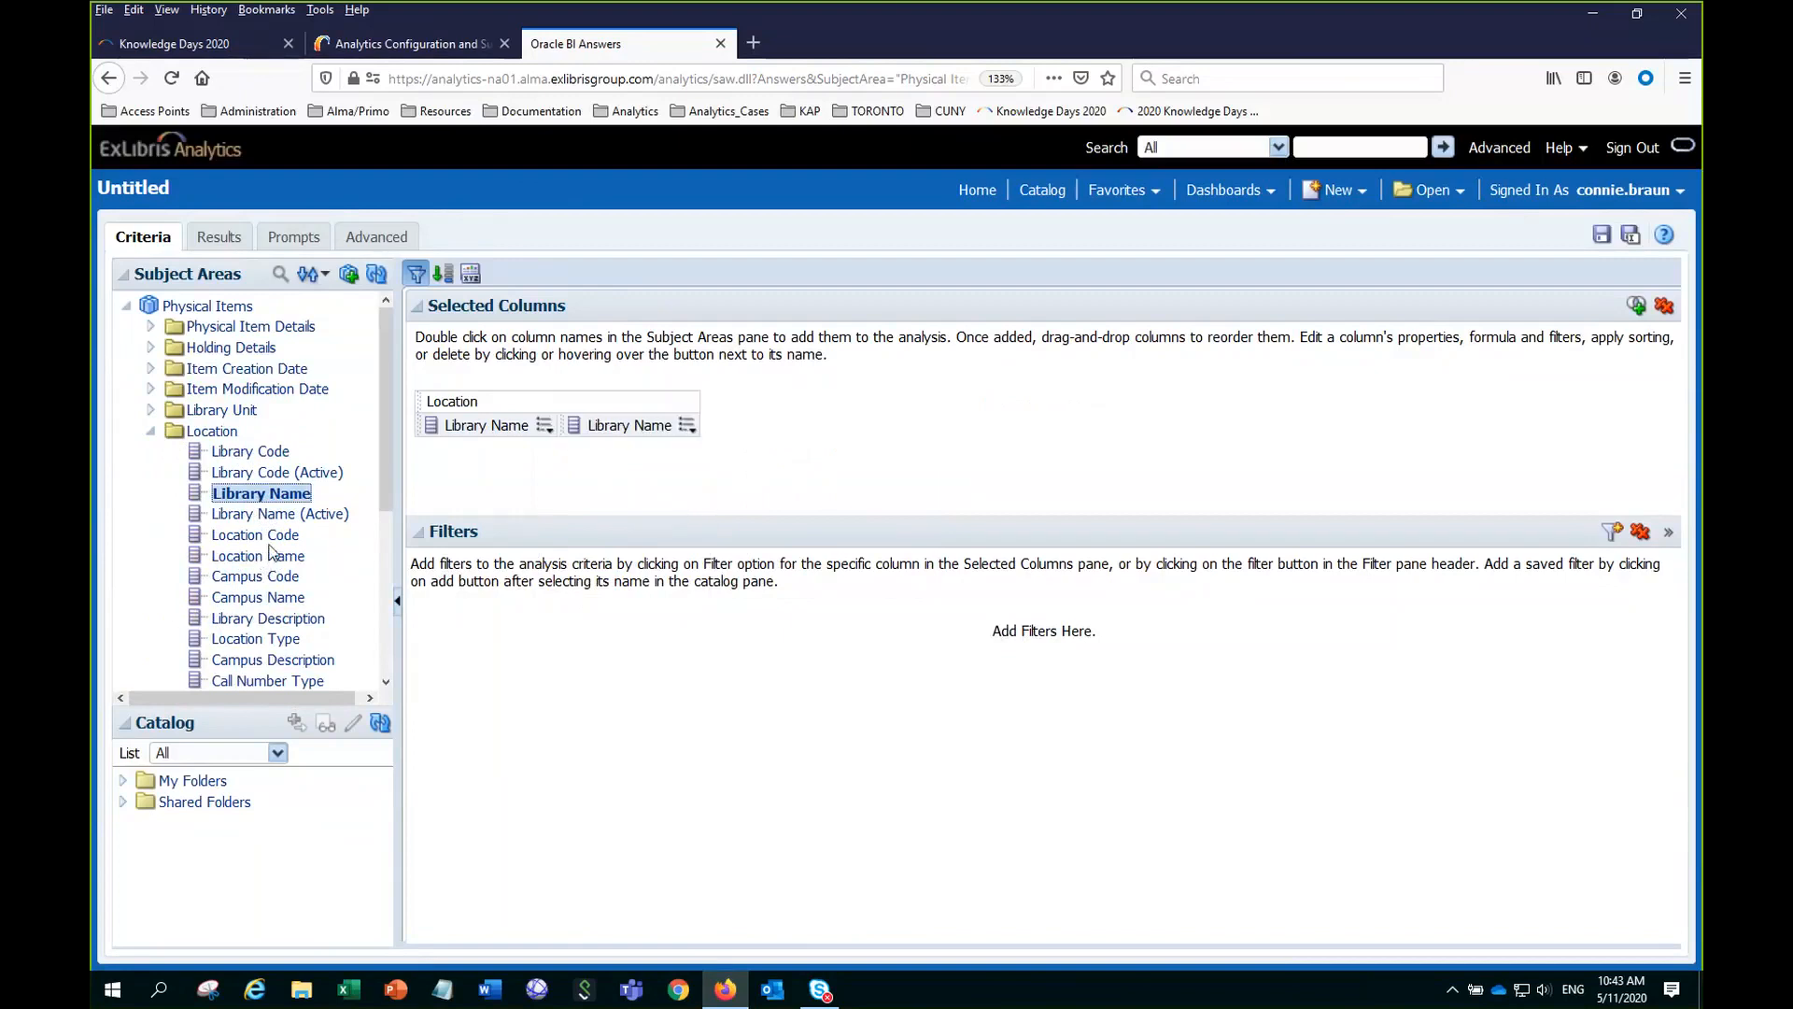
pyautogui.click(691, 428)
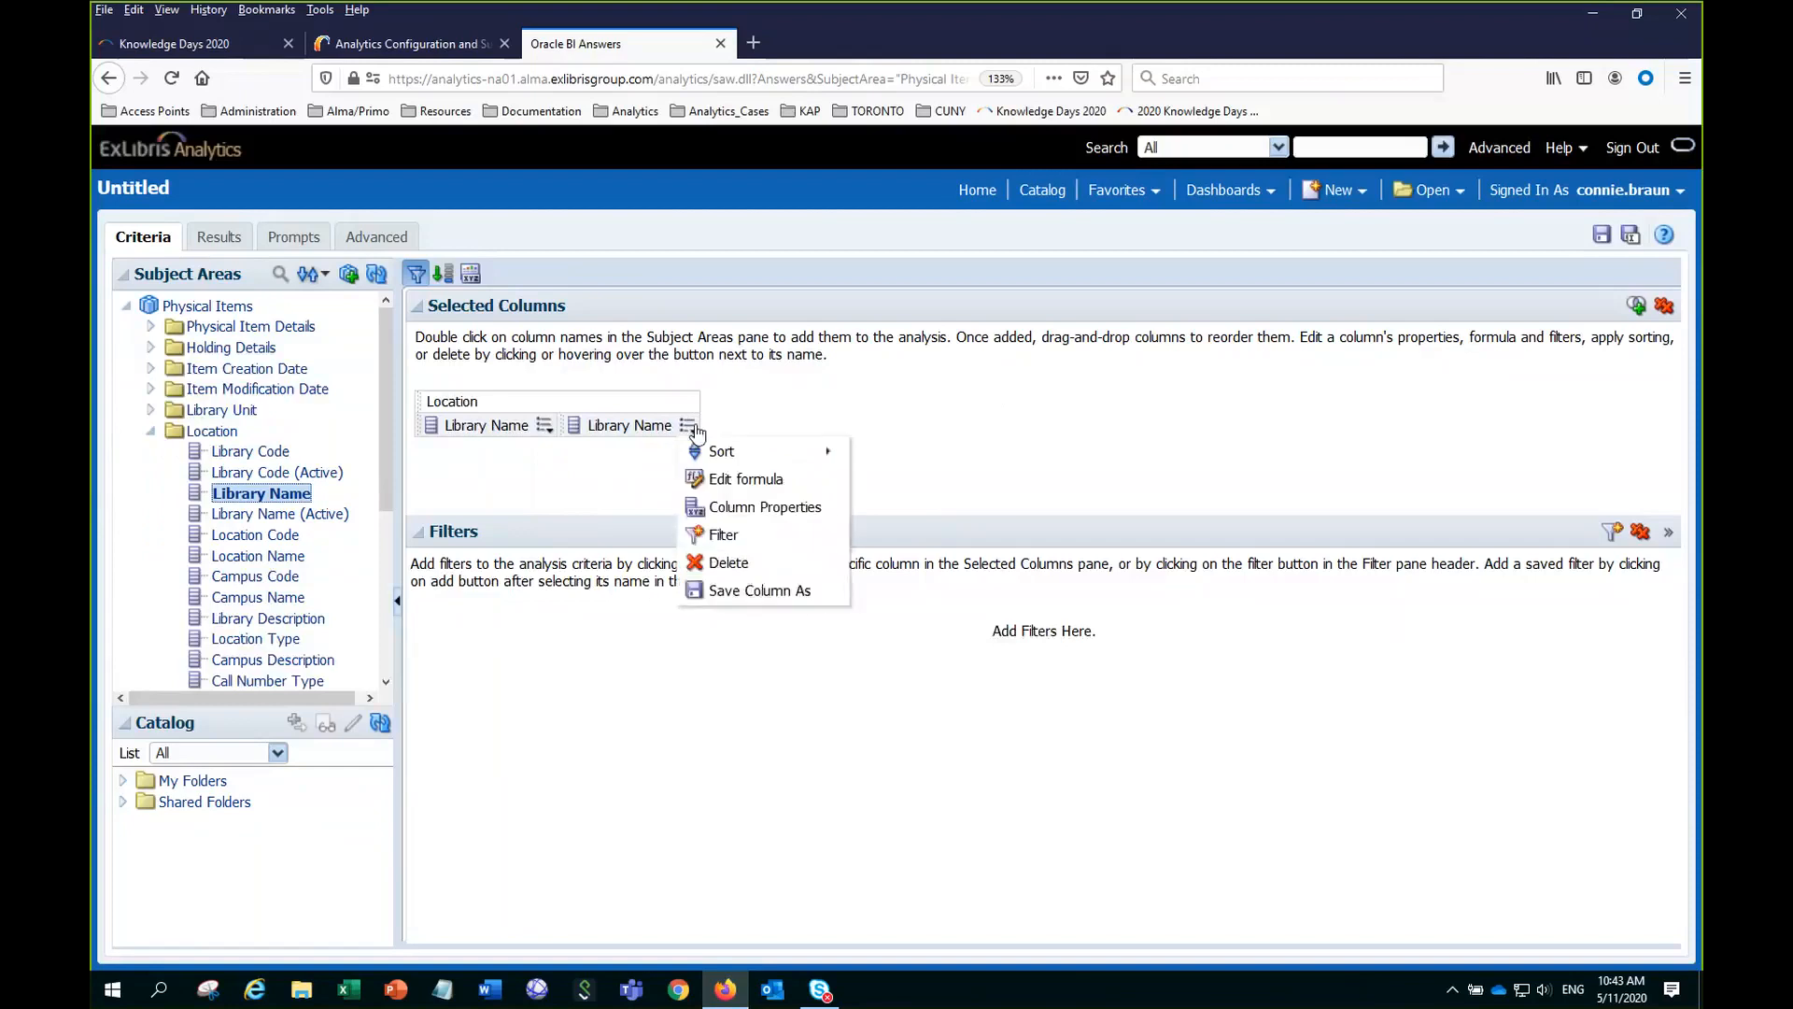
pyautogui.click(729, 562)
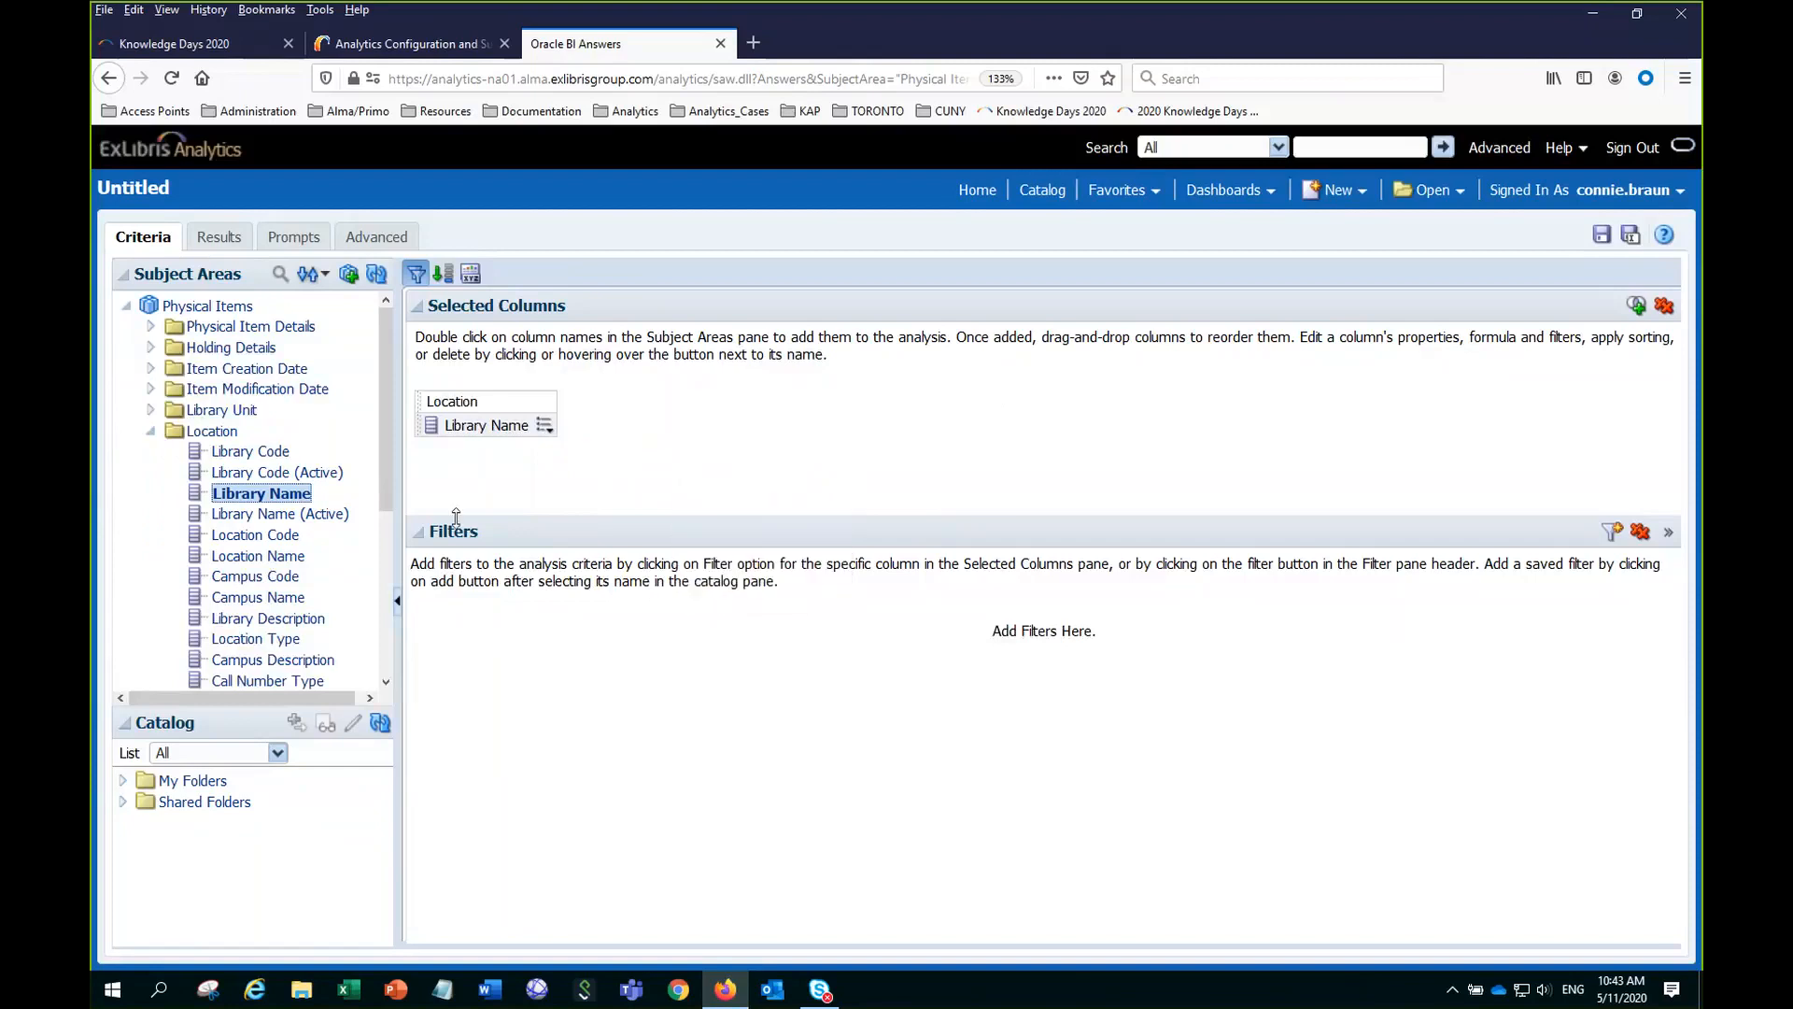
pyautogui.doubleClick(274, 555)
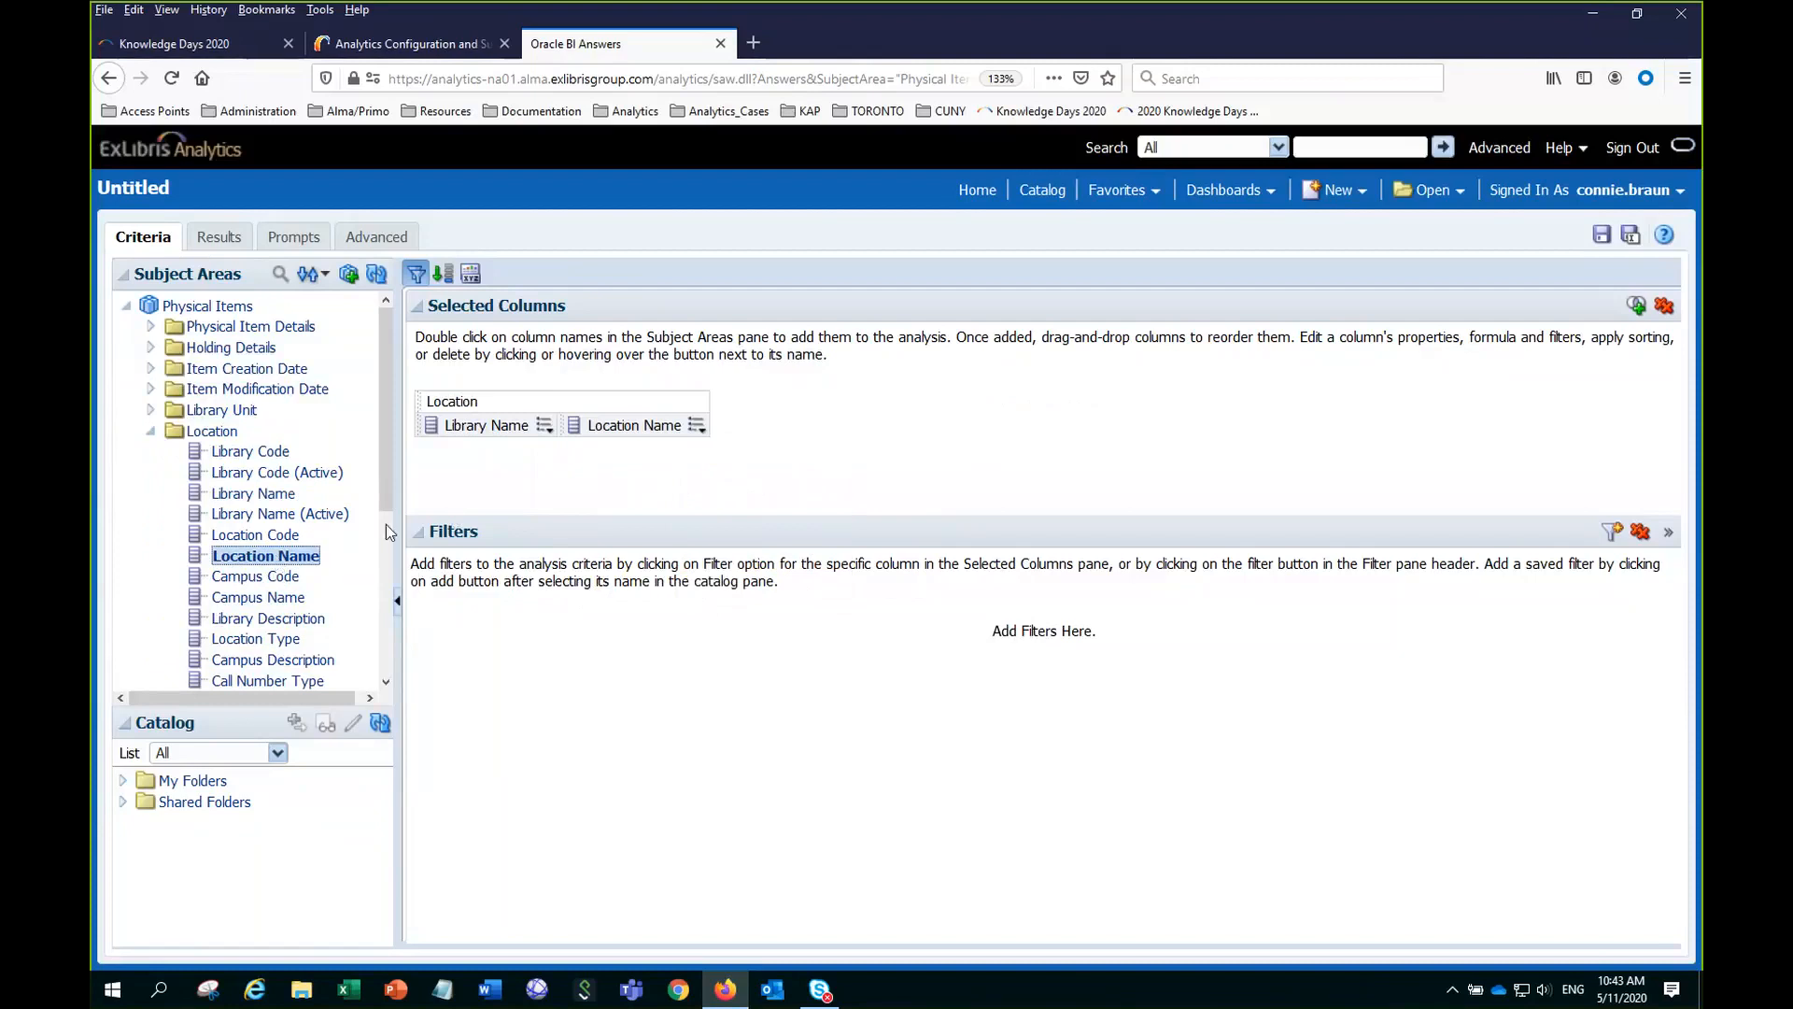
# Add the Title (Complete) column from the Bibliographic Details folder to the analysis.
pyautogui.scroll(-2, 259, 549)
pyautogui.scroll(-1, 259, 549)
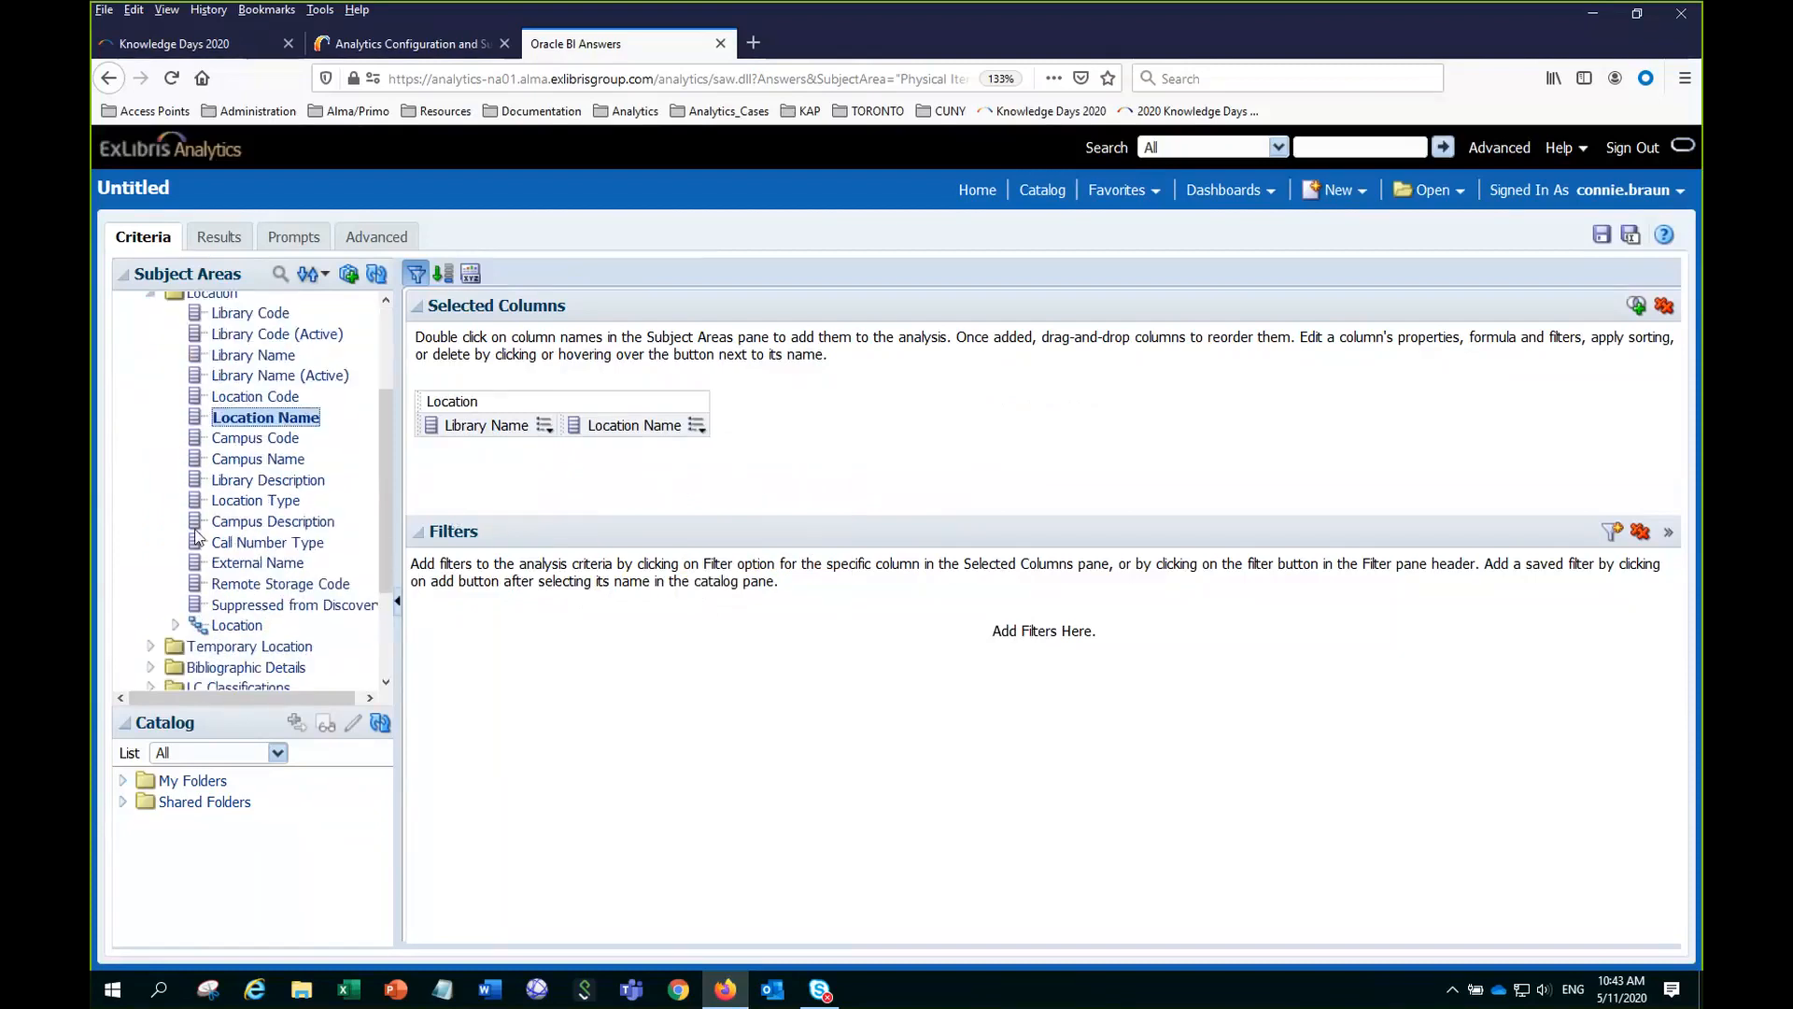
pyautogui.scroll(-3, 198, 537)
pyautogui.click(151, 529)
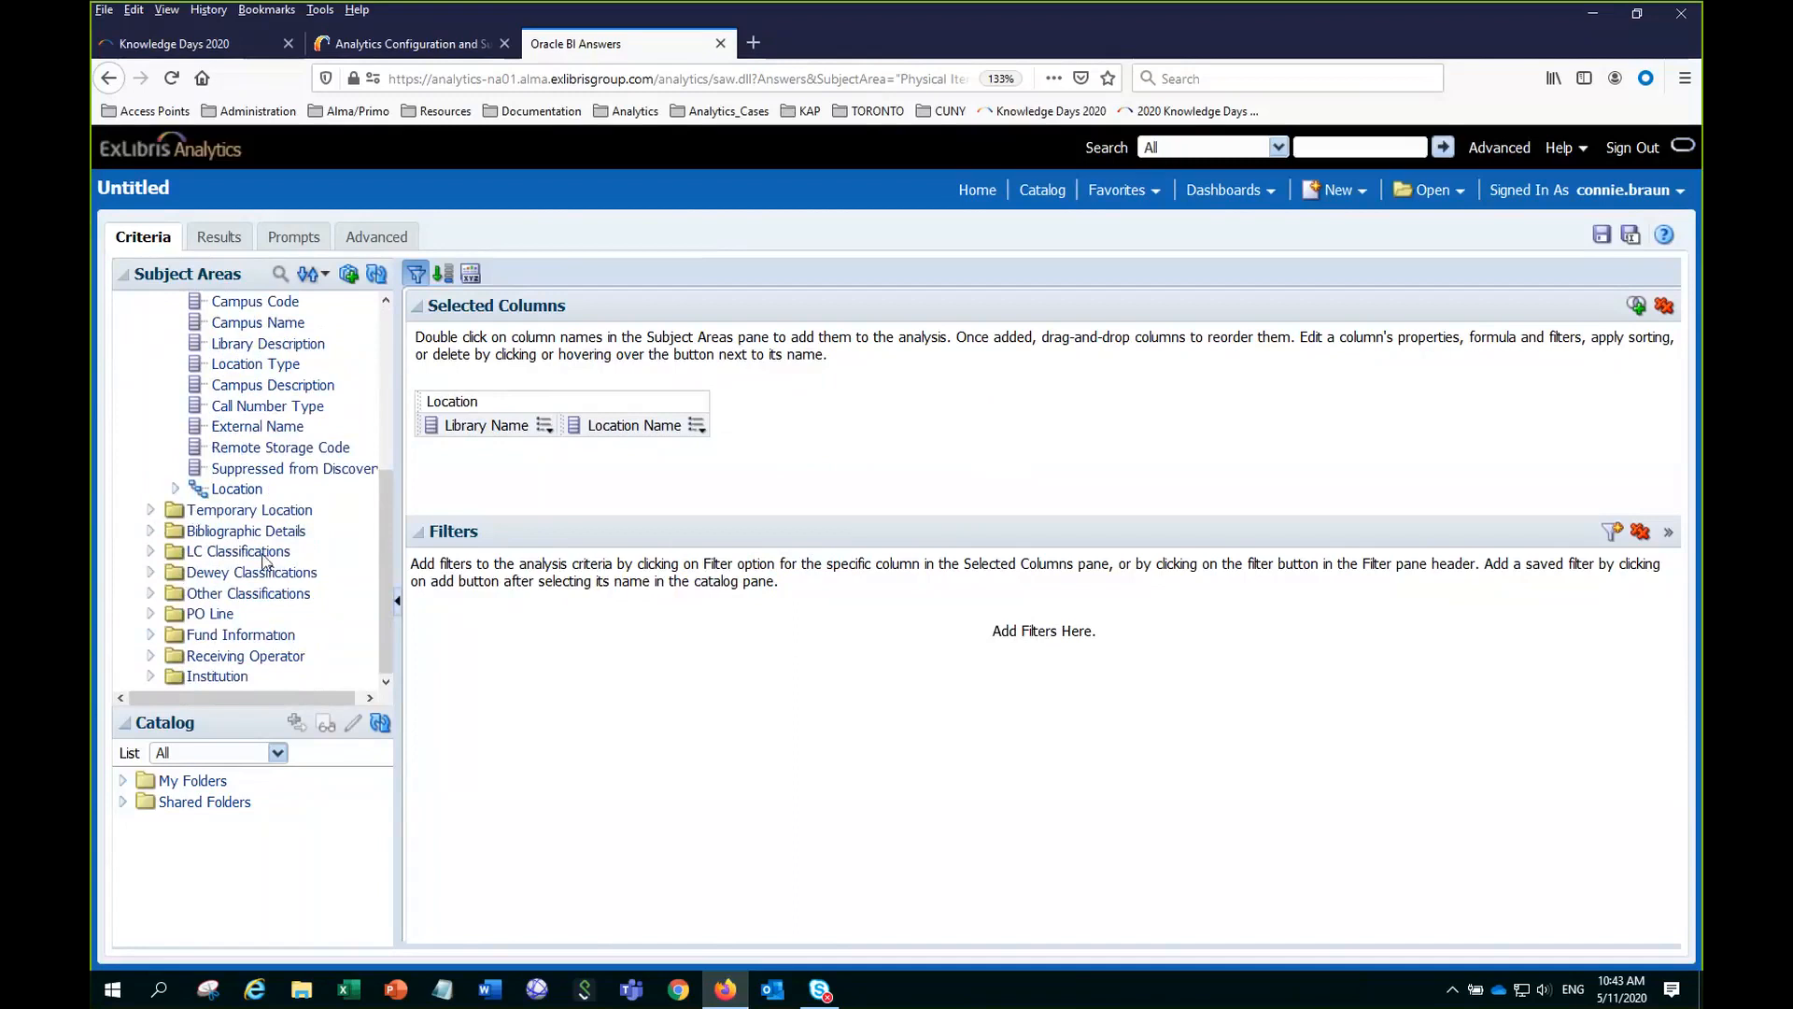
pyautogui.scroll(-15, 284, 607)
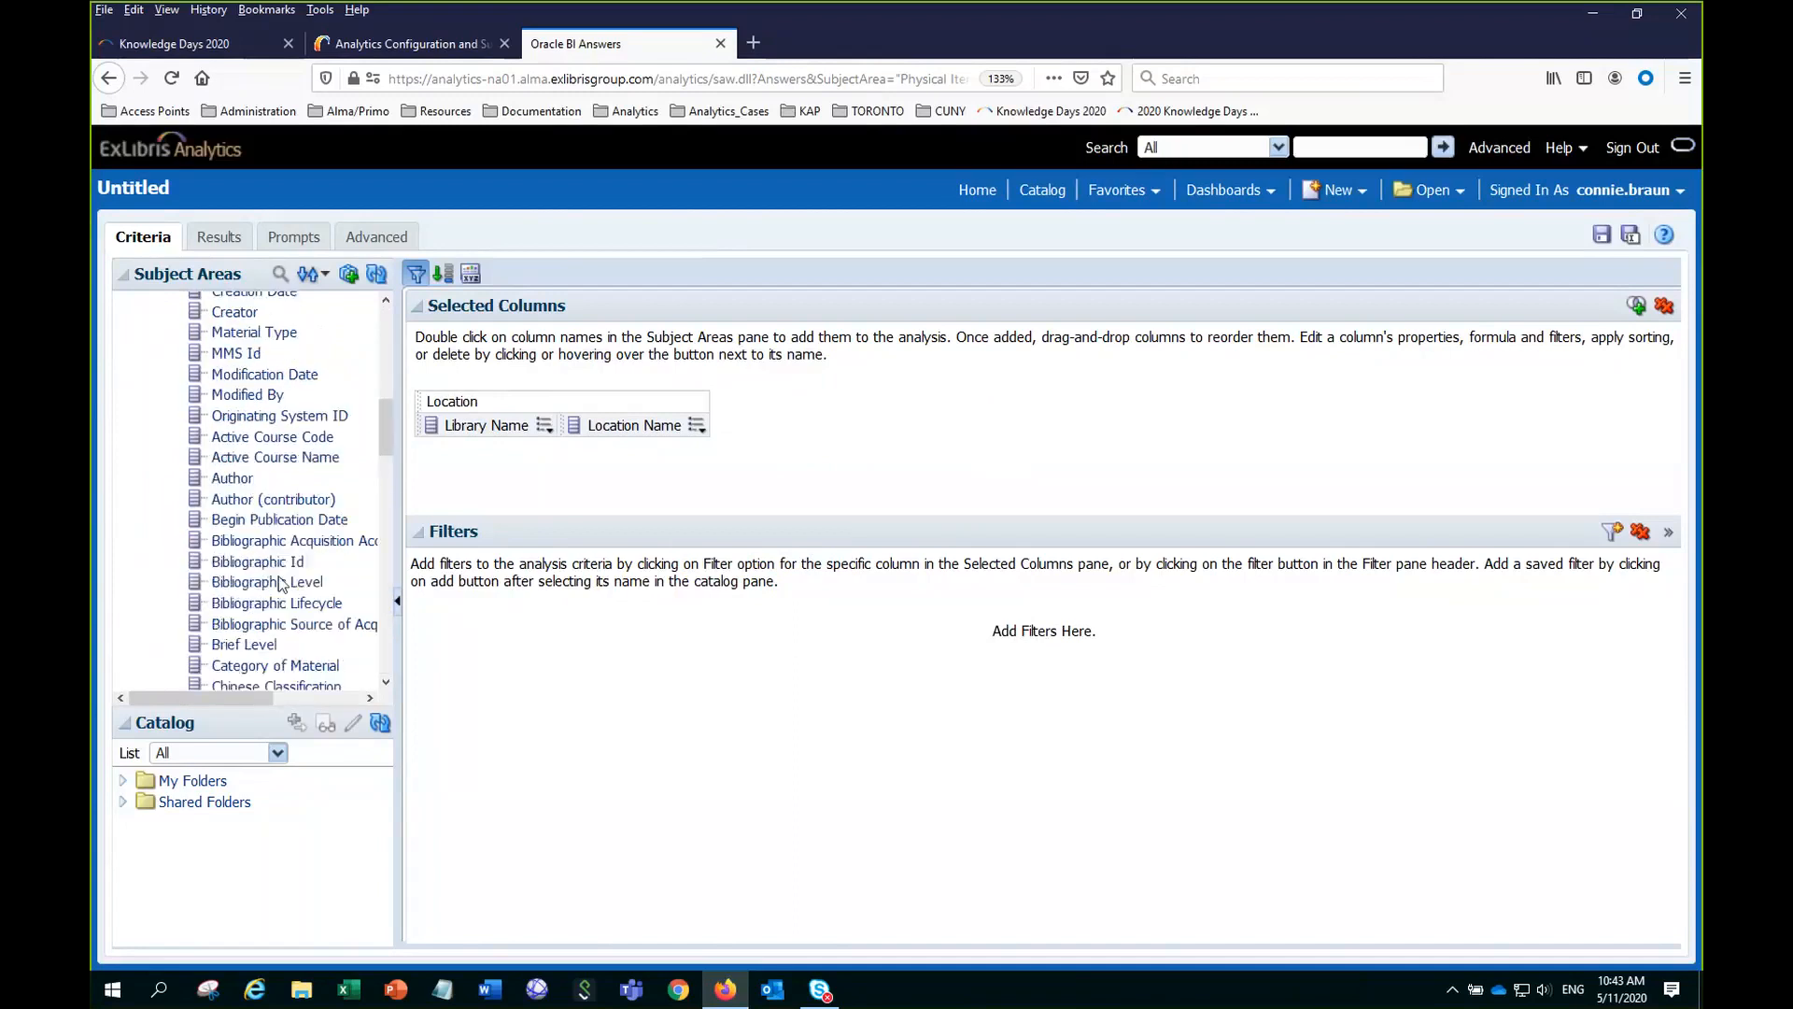
pyautogui.scroll(-10, 276, 616)
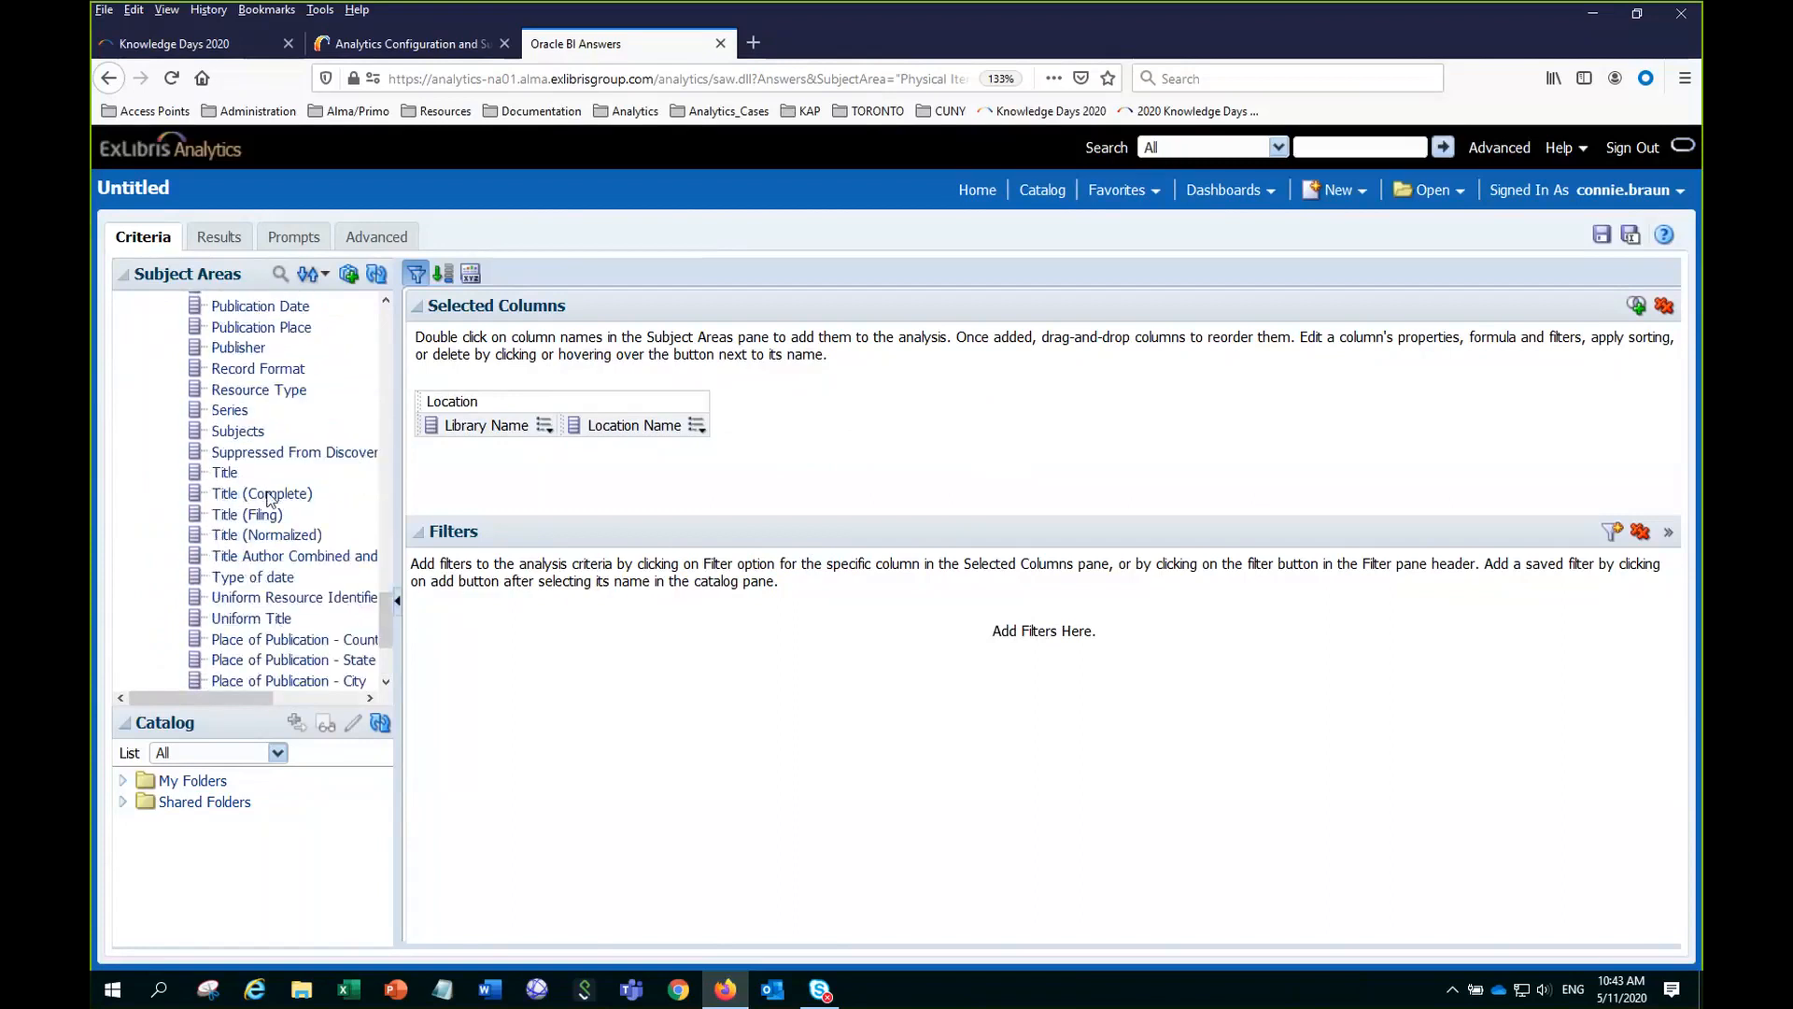
pyautogui.click(269, 497)
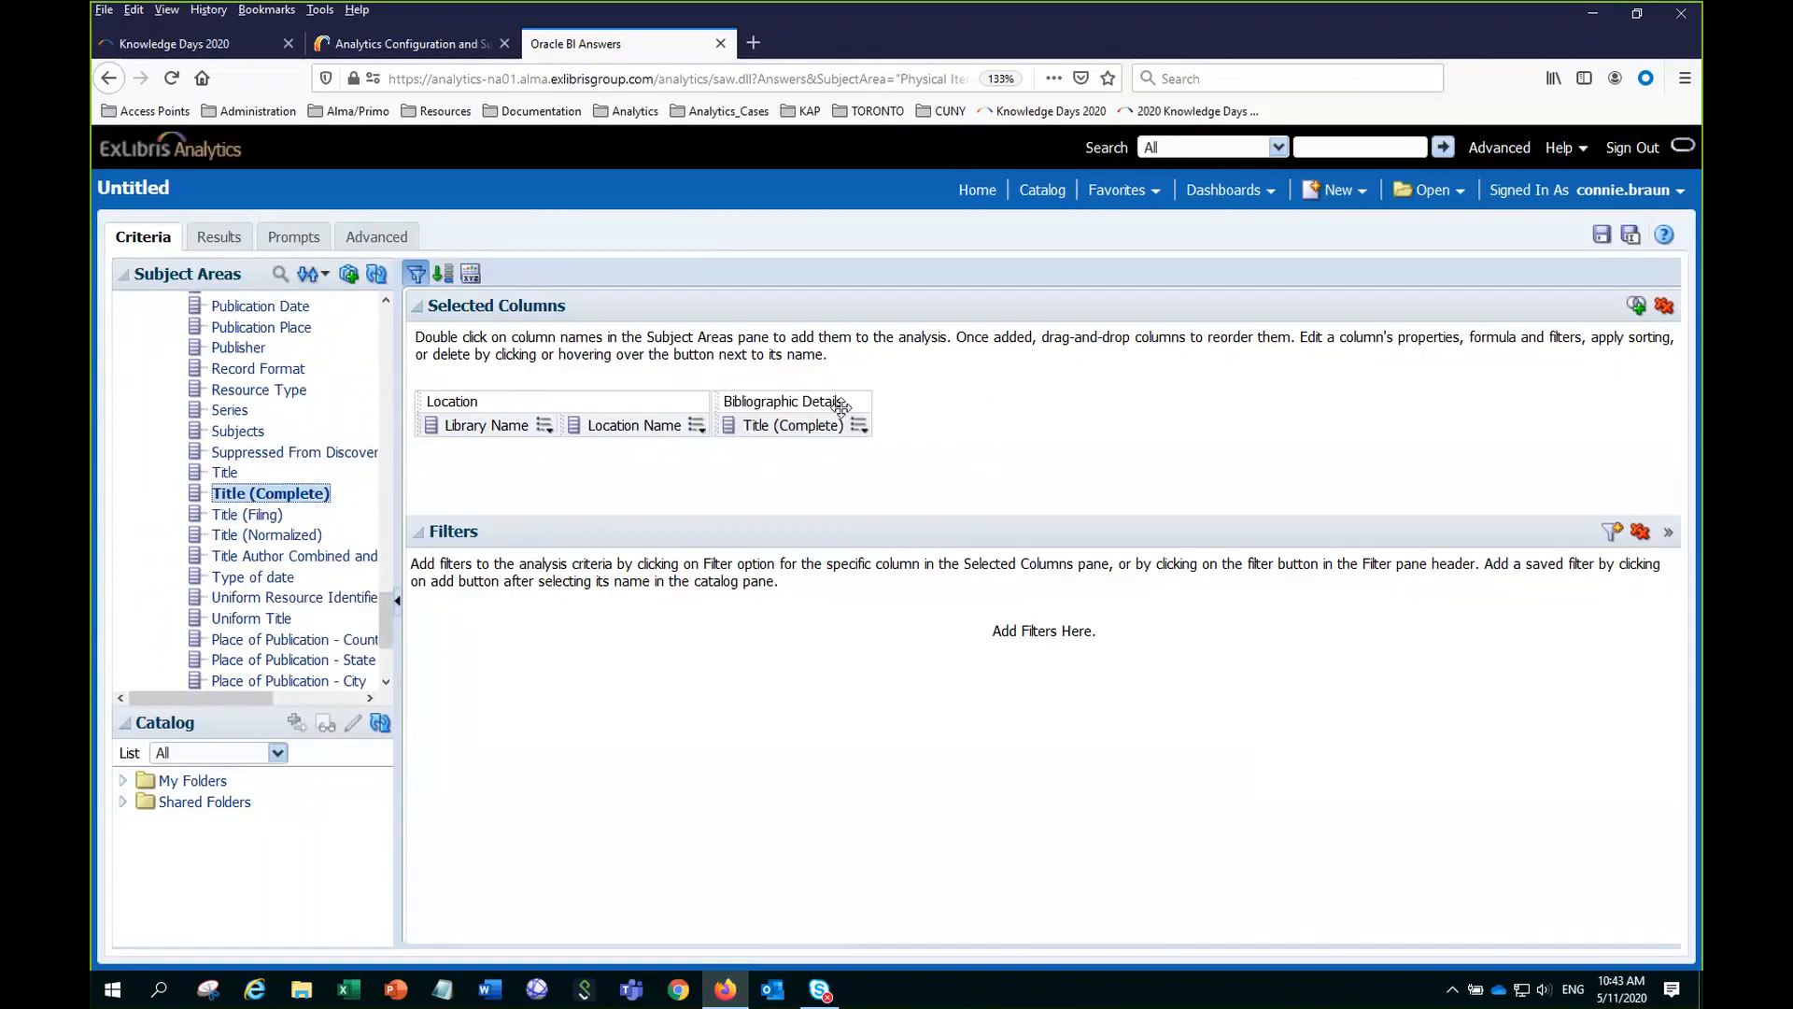
pyautogui.click(859, 425)
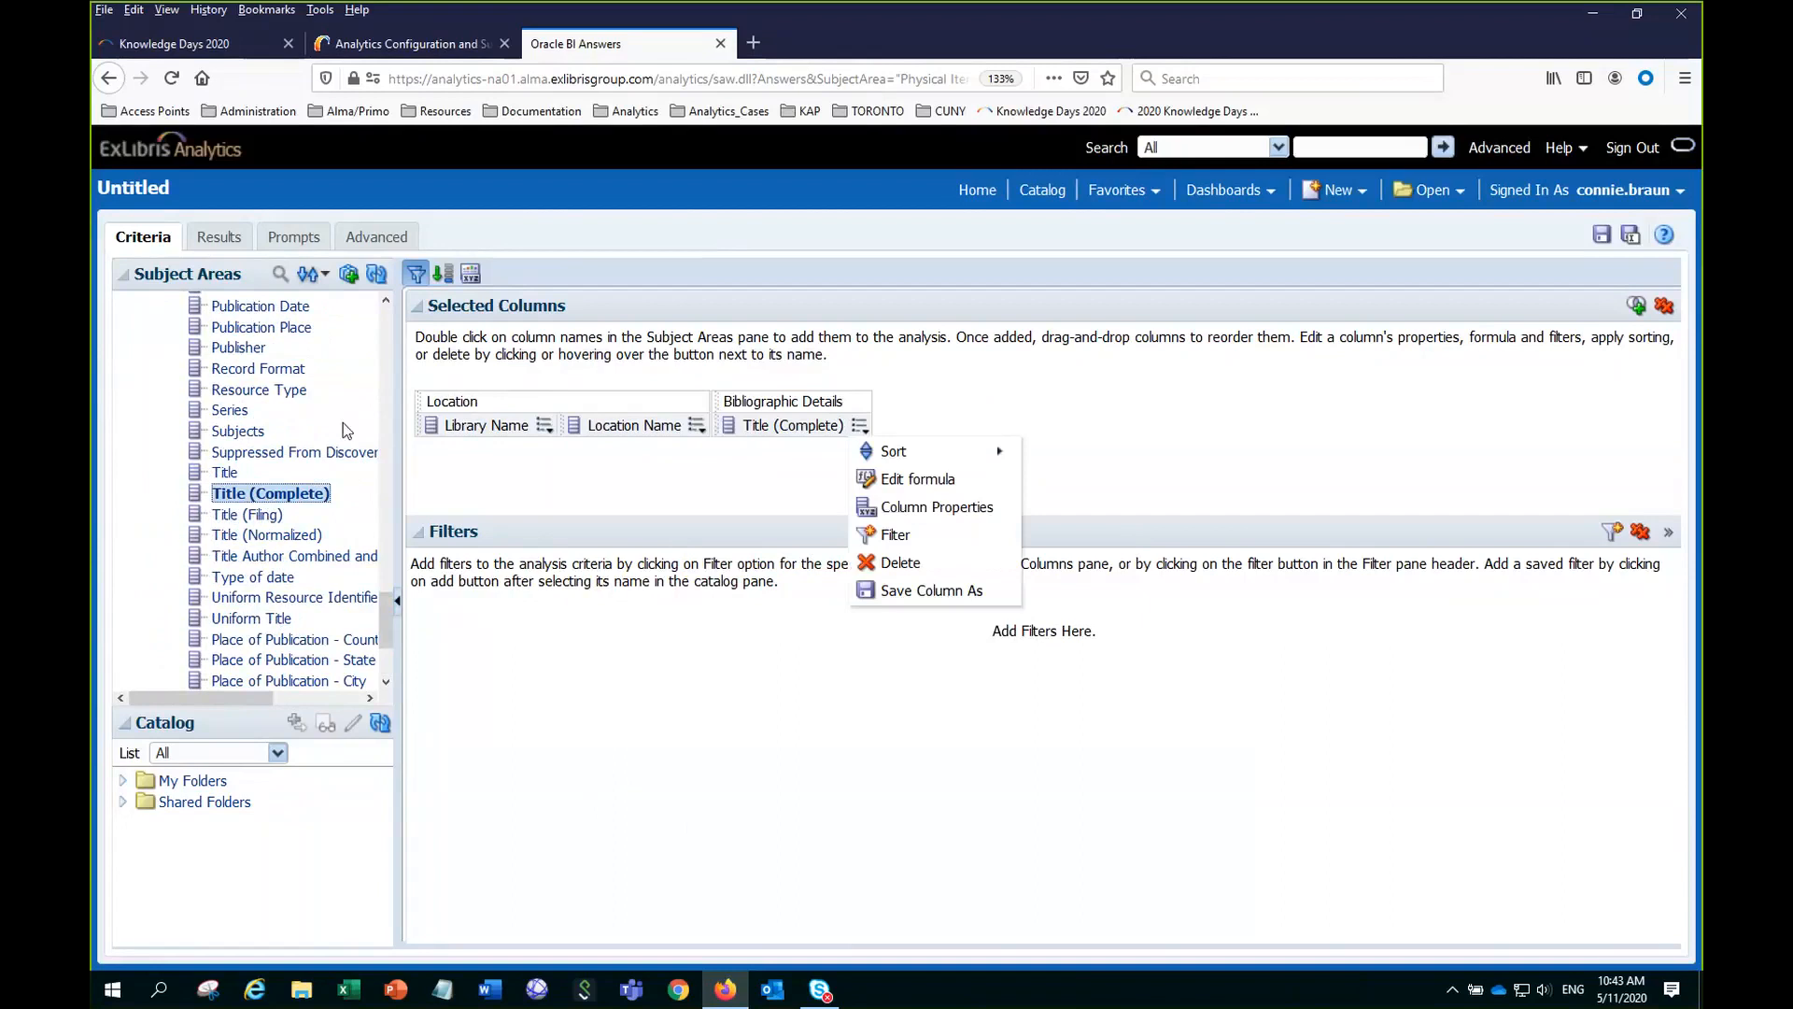
# Add the Permanent Call Number column from the Holding Details folder to the analysis.
pyautogui.scroll(15, 343, 422)
pyautogui.scroll(6, 310, 426)
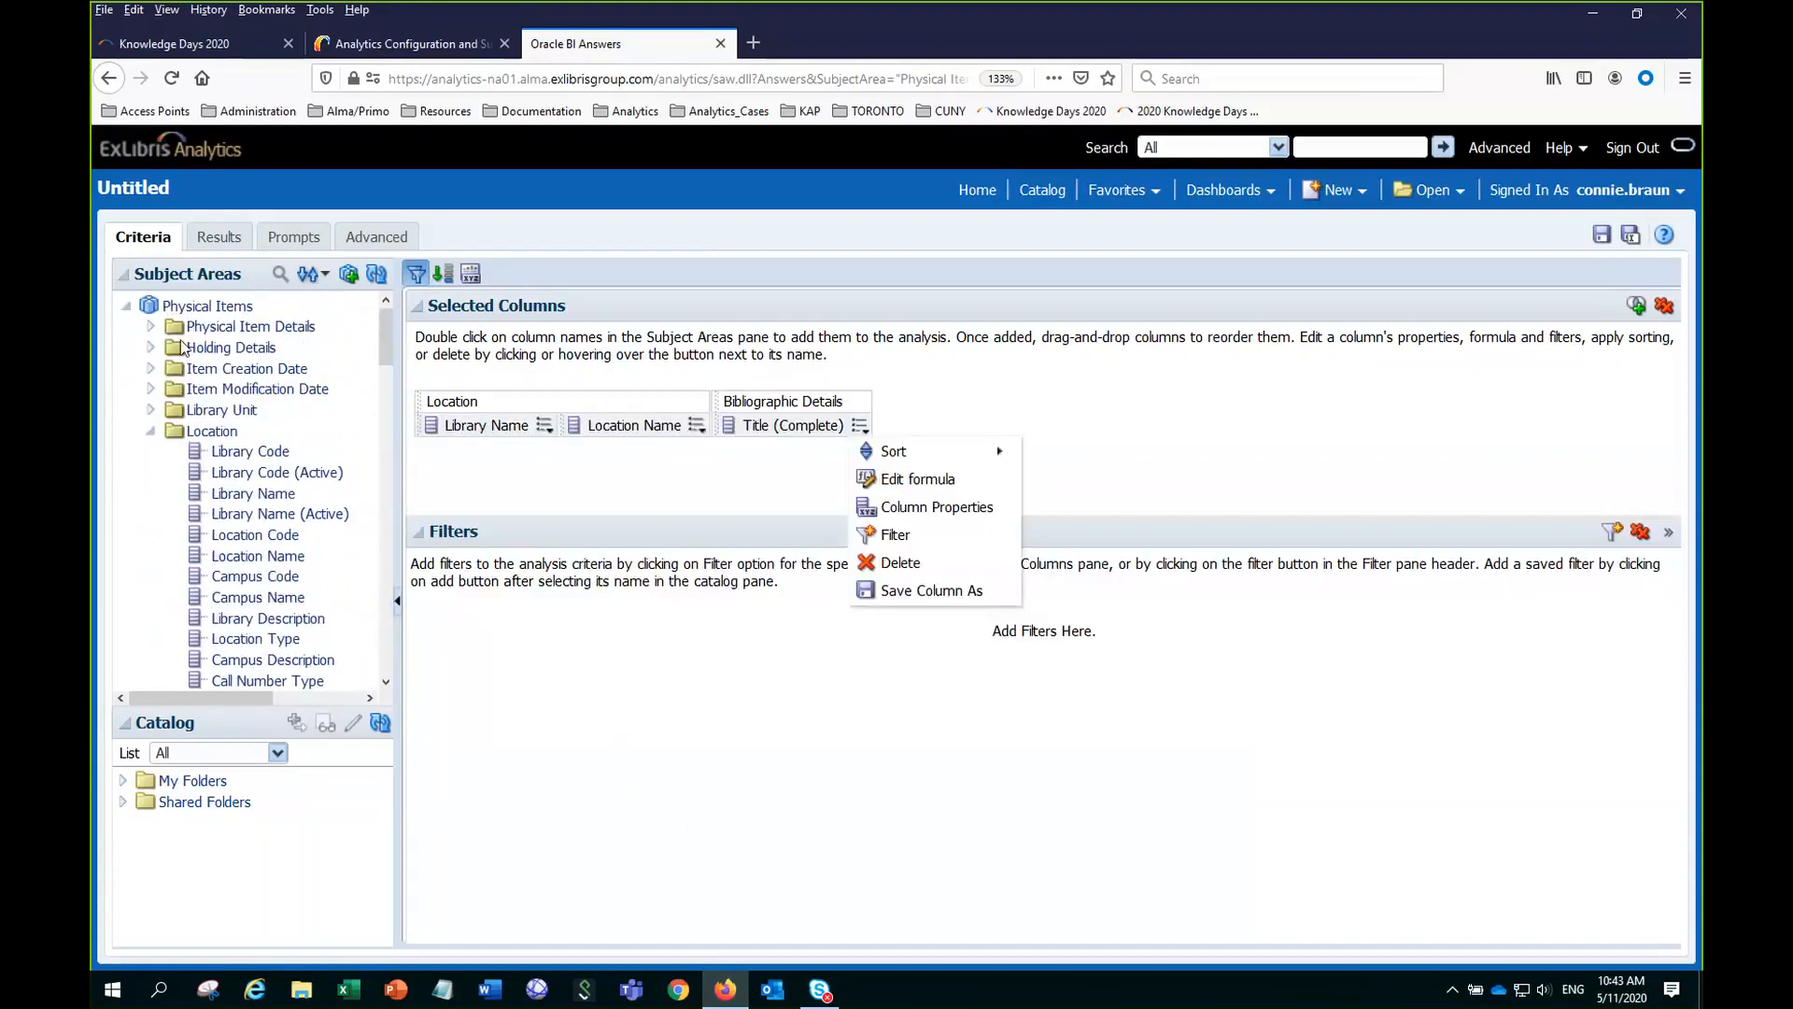
pyautogui.click(150, 347)
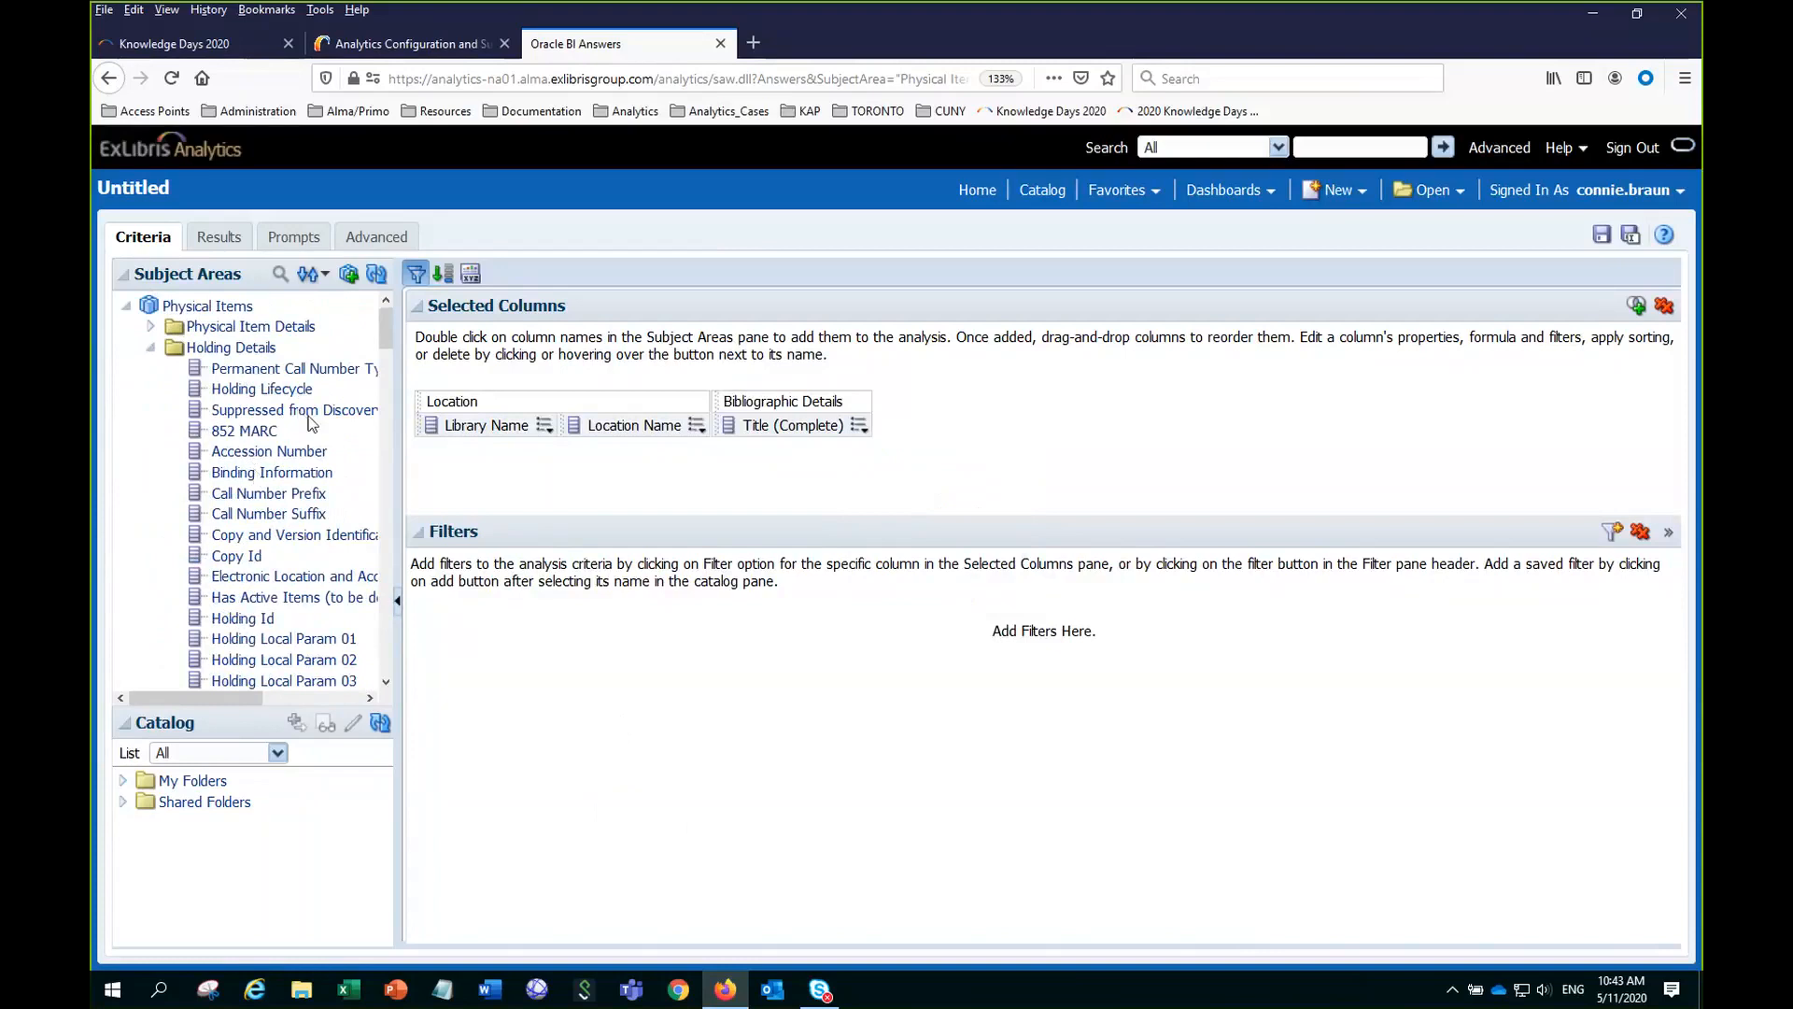
pyautogui.scroll(-1, 224, 588)
pyautogui.scroll(-9, 224, 594)
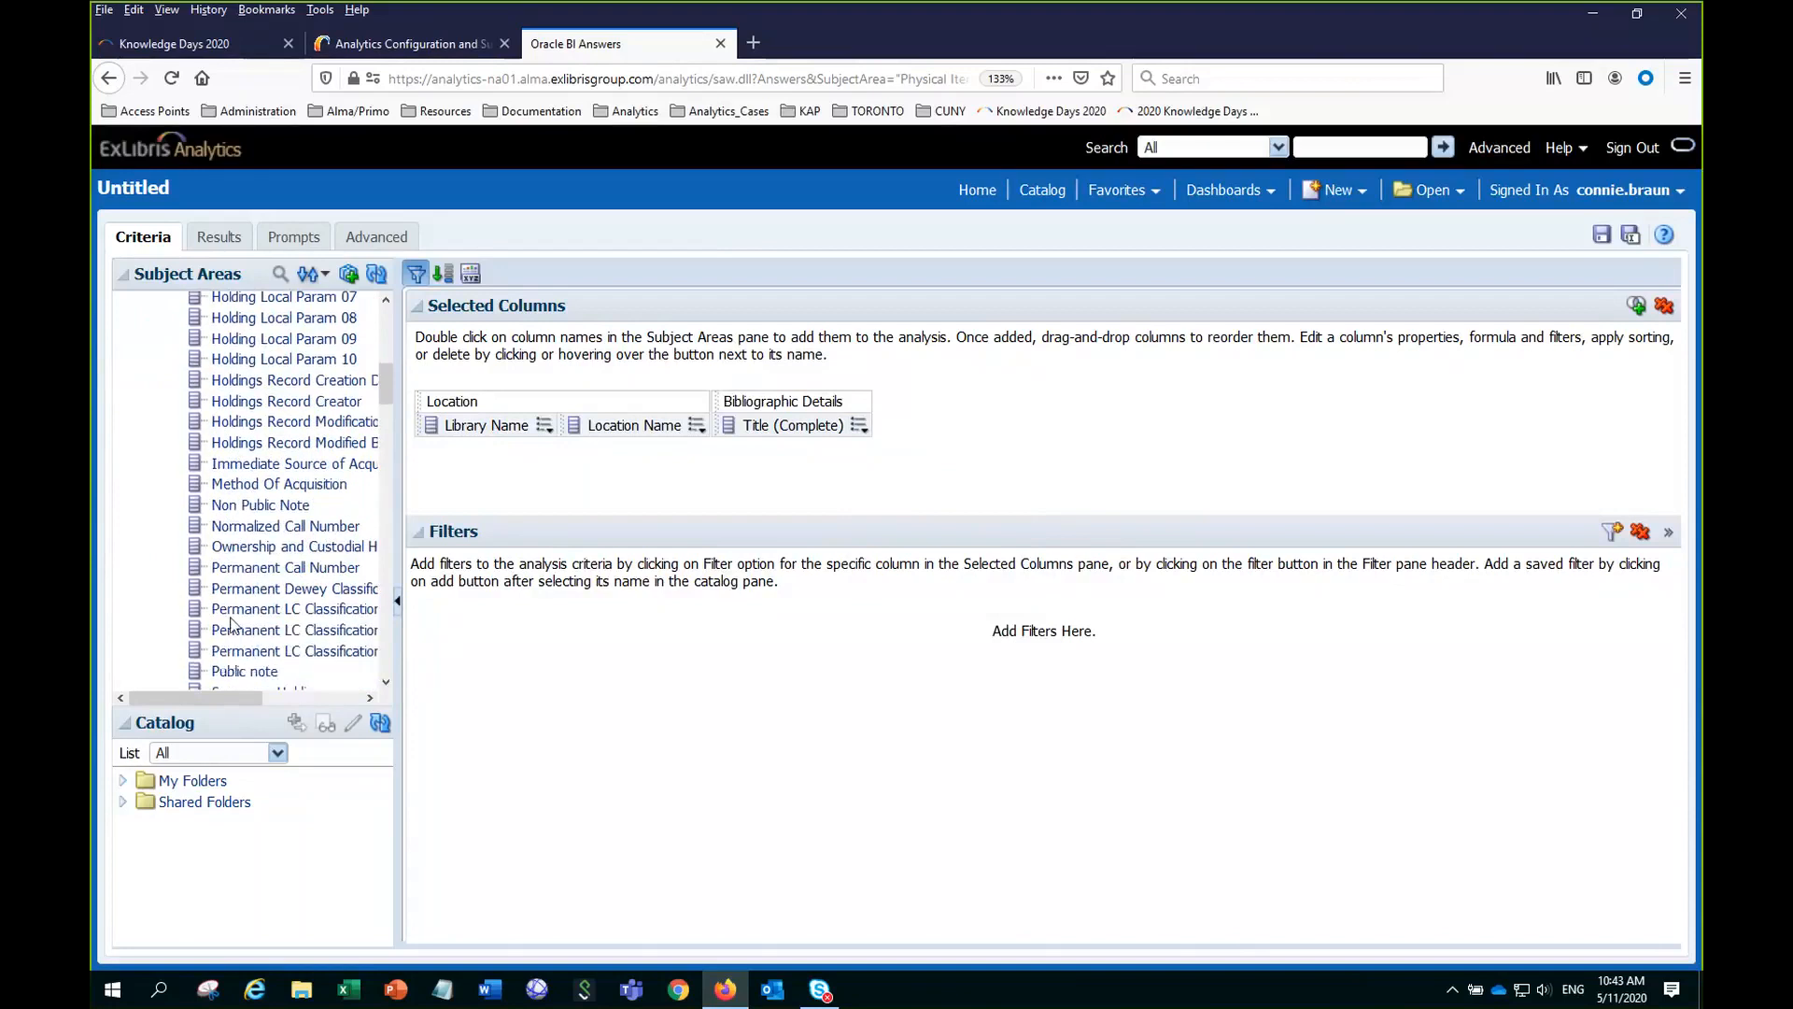
pyautogui.scroll(-3, 232, 624)
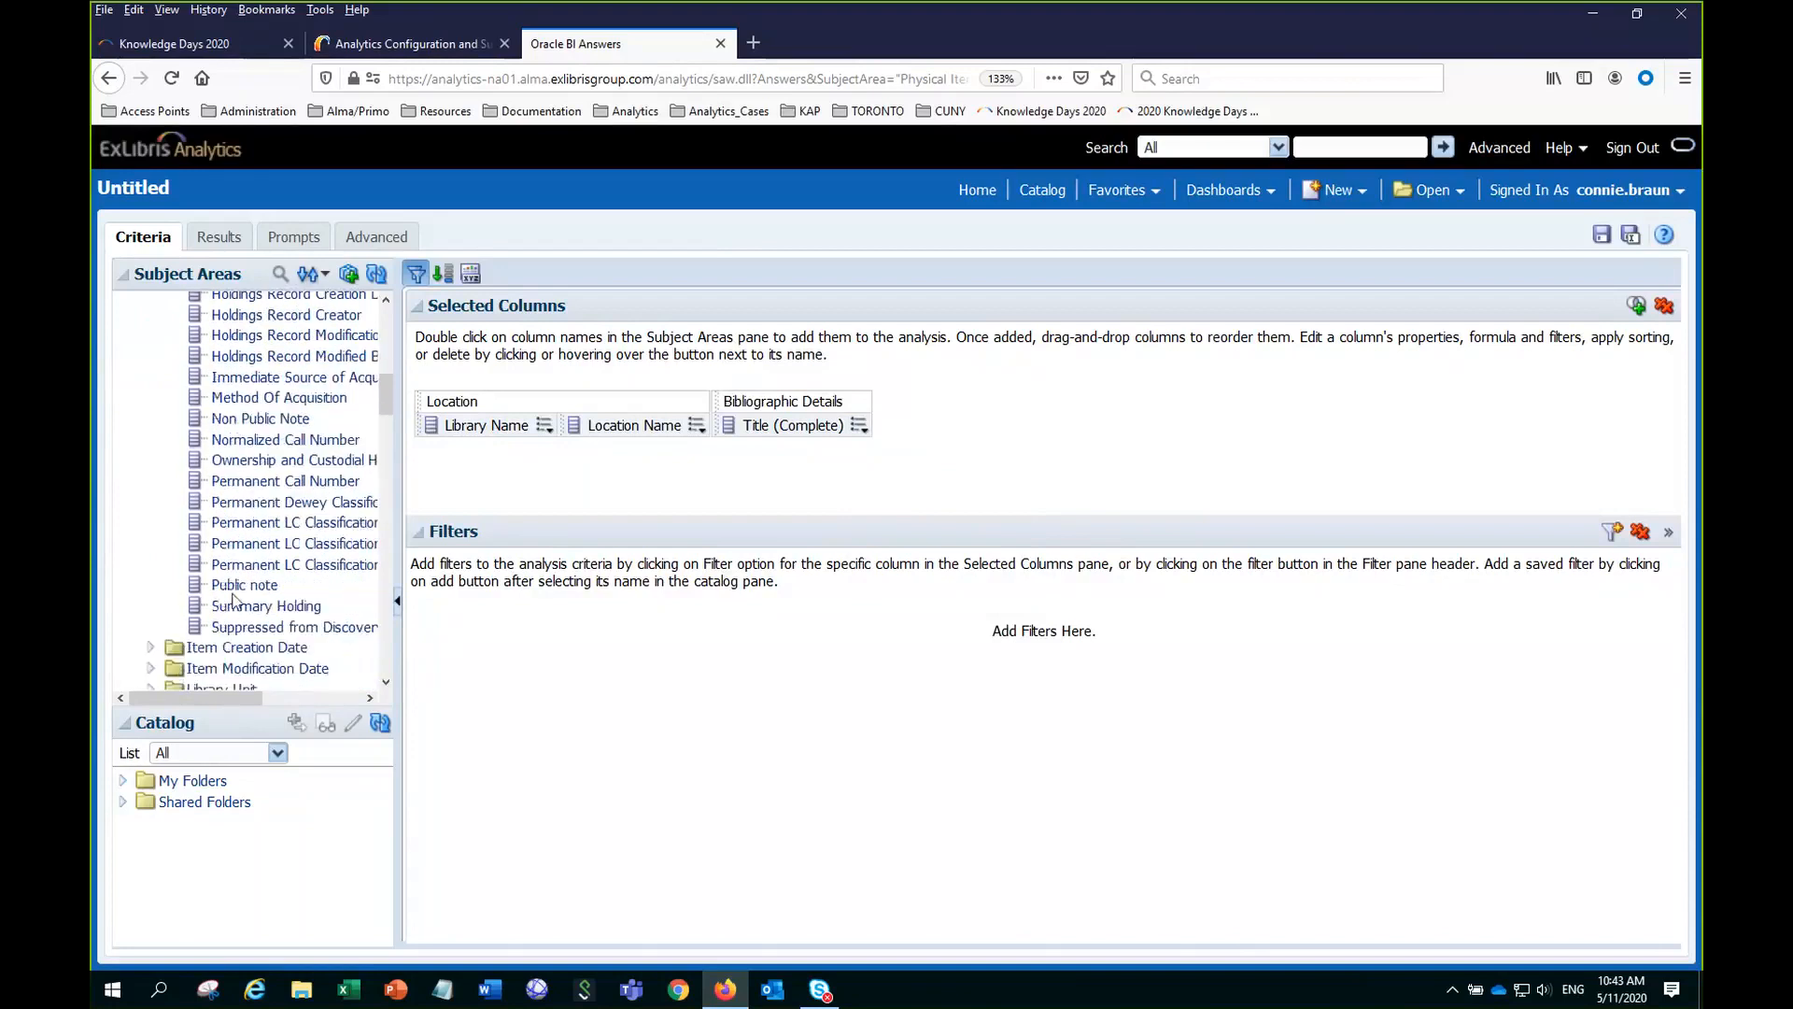
pyautogui.click(254, 481)
pyautogui.click(252, 481)
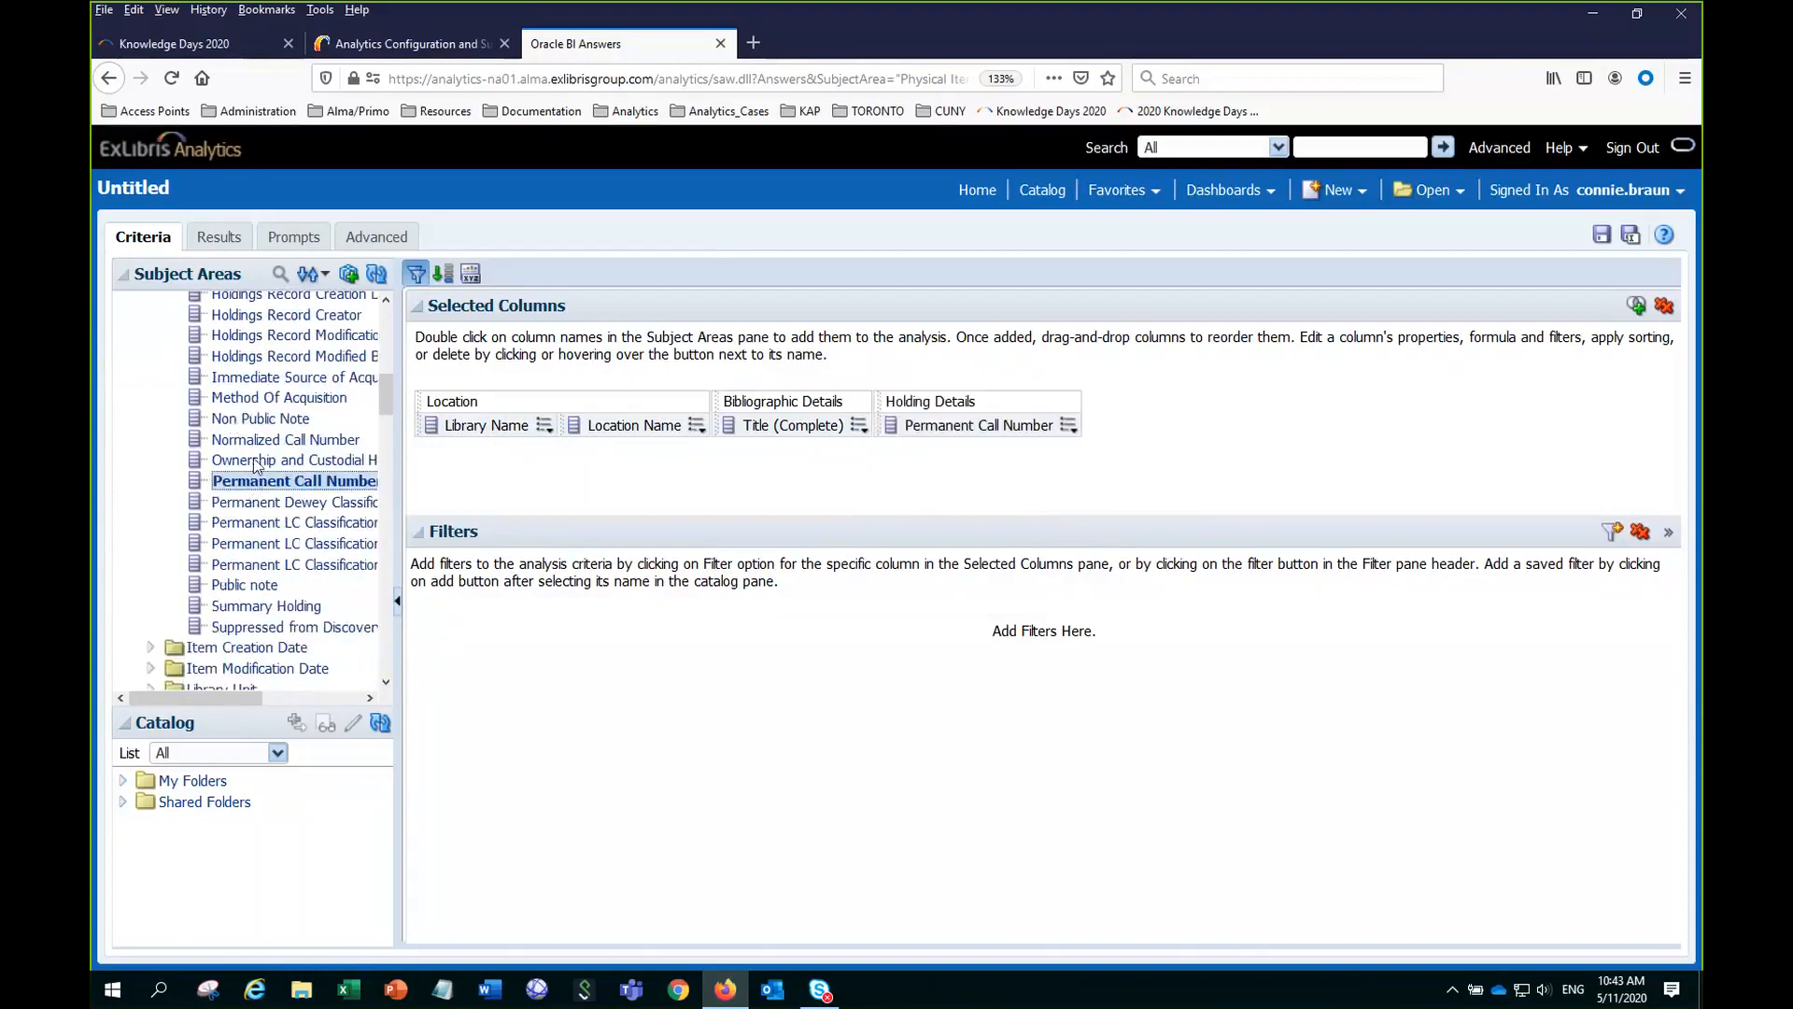
# Add the Receiving Date (Calendar) column from the Physical Item Details folder to the analysis.
pyautogui.scroll(3, 254, 466)
pyautogui.scroll(15, 254, 466)
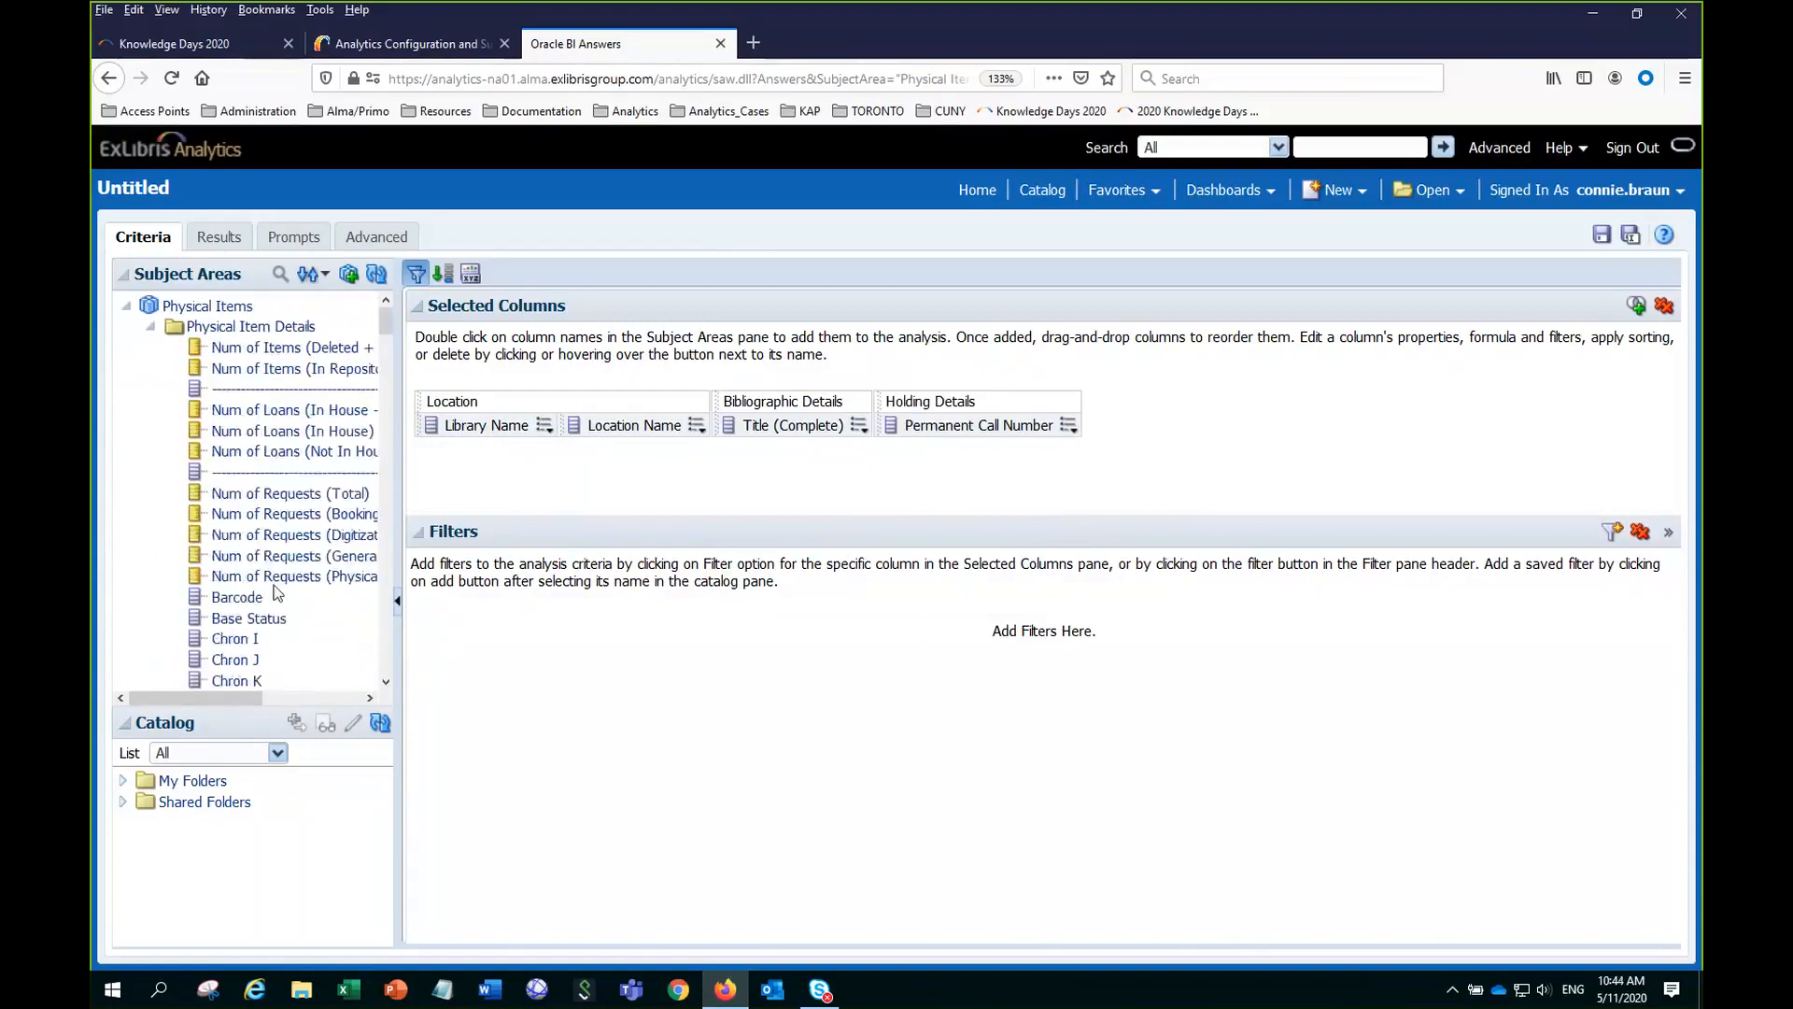
pyautogui.scroll(-10, 254, 602)
pyautogui.scroll(-8, 255, 602)
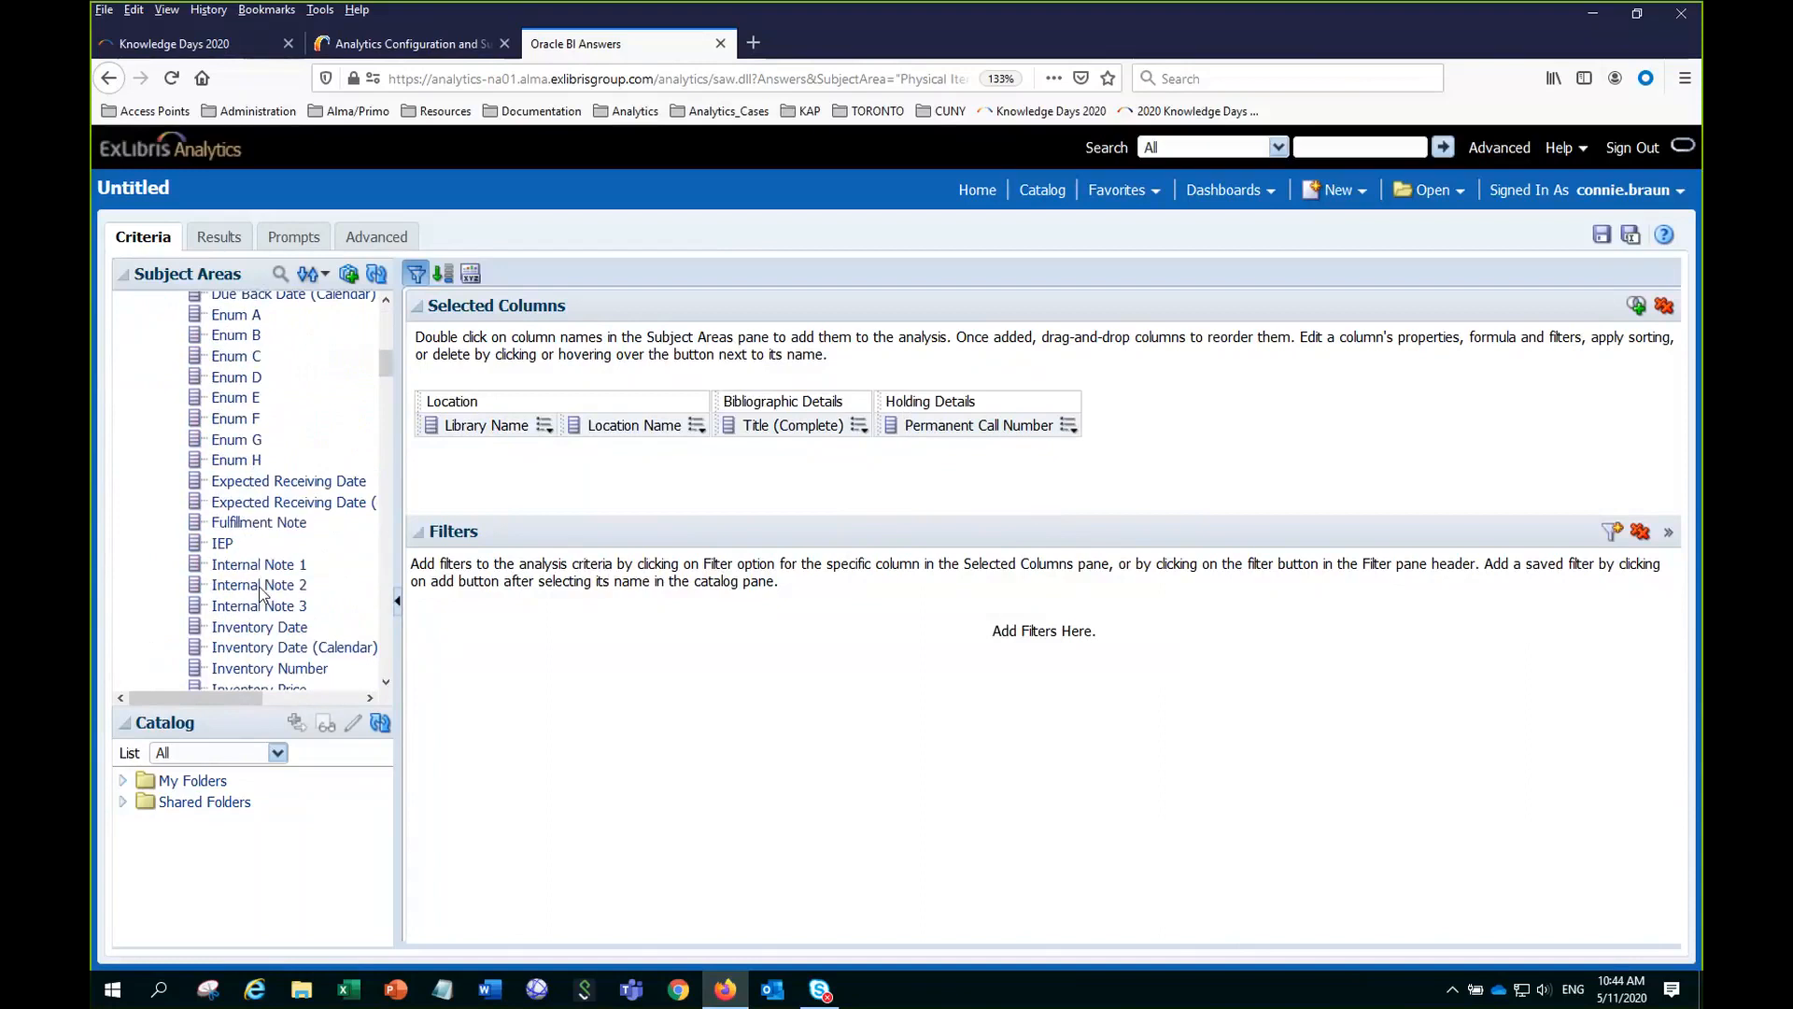
pyautogui.scroll(-10, 270, 622)
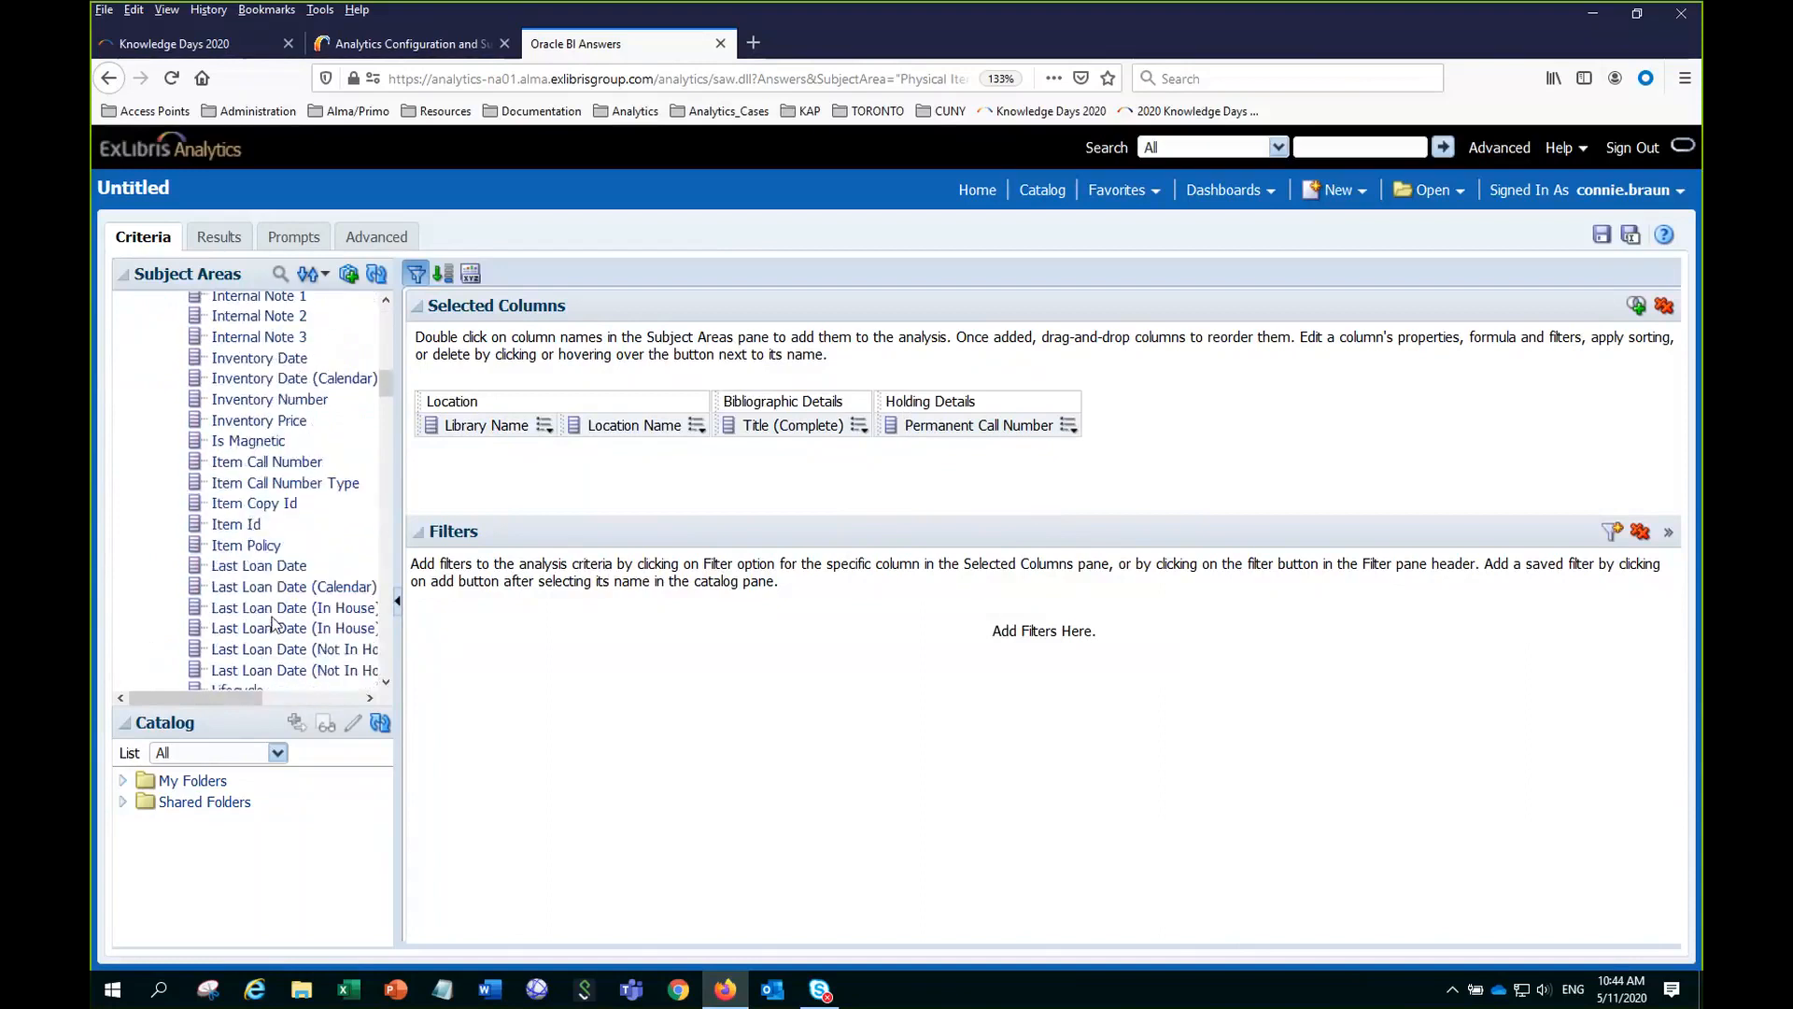
pyautogui.scroll(-4, 268, 680)
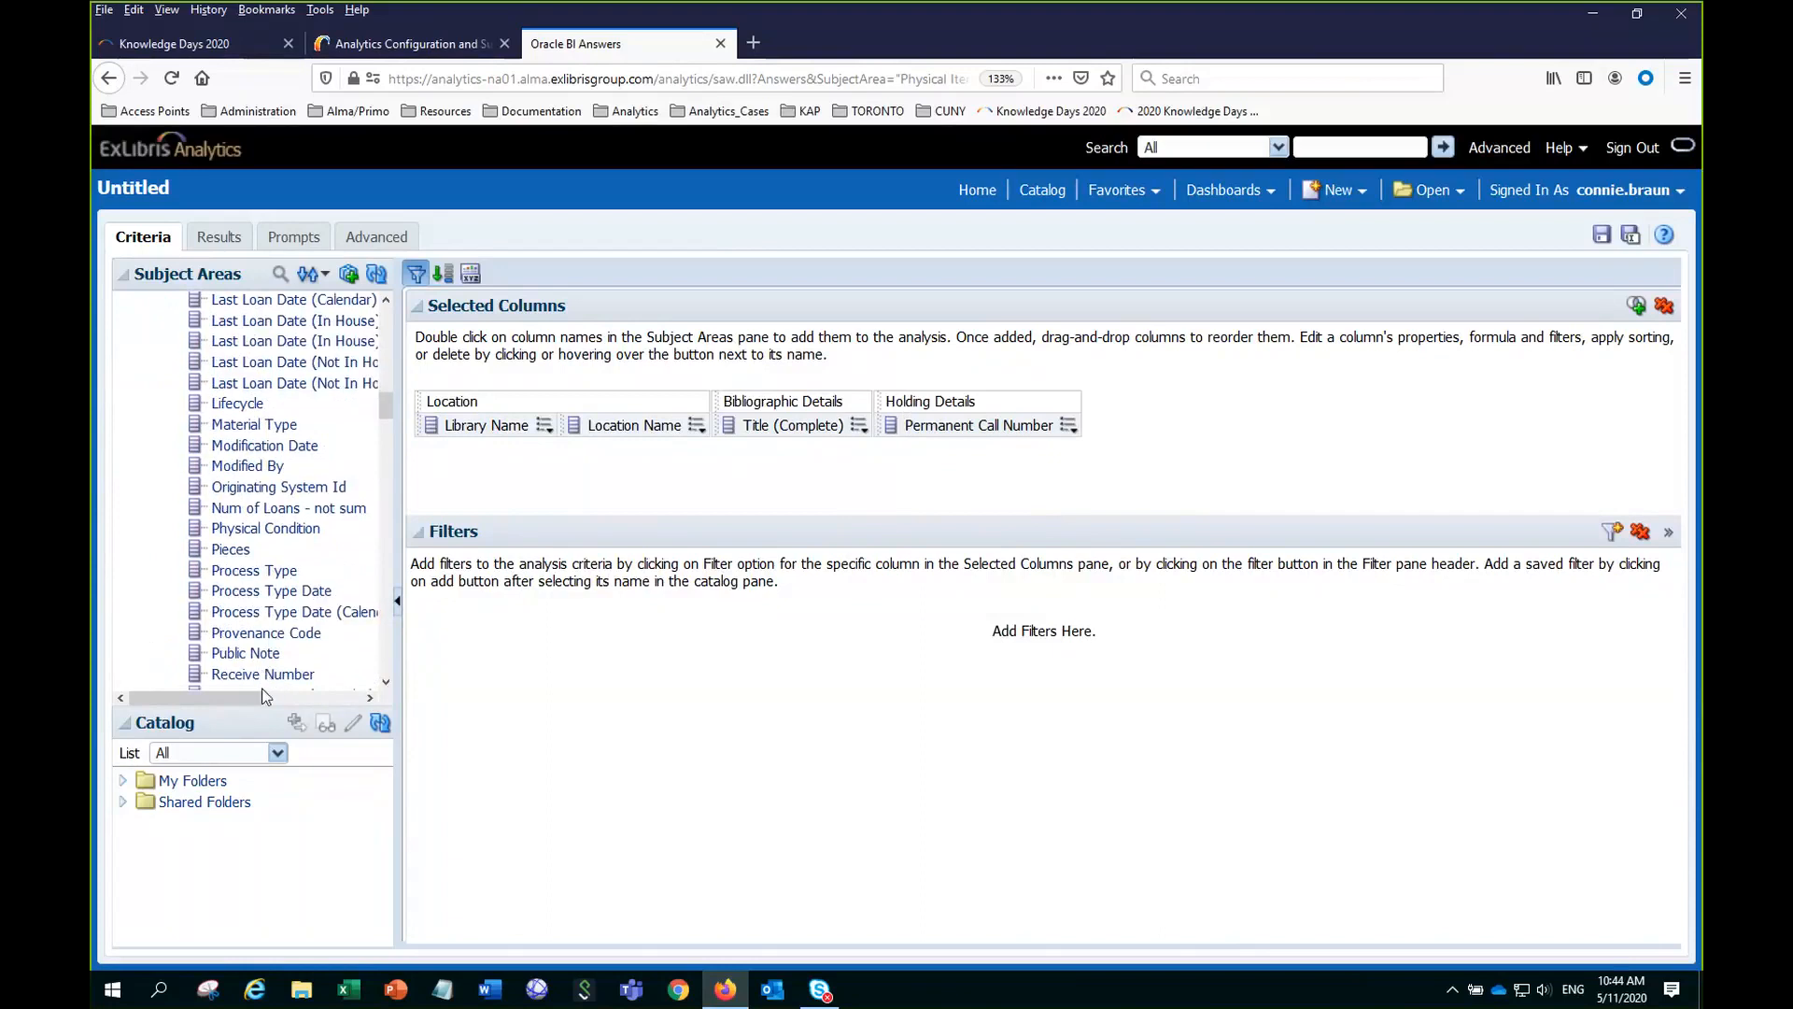
pyautogui.scroll(-3, 264, 672)
pyautogui.click(264, 566)
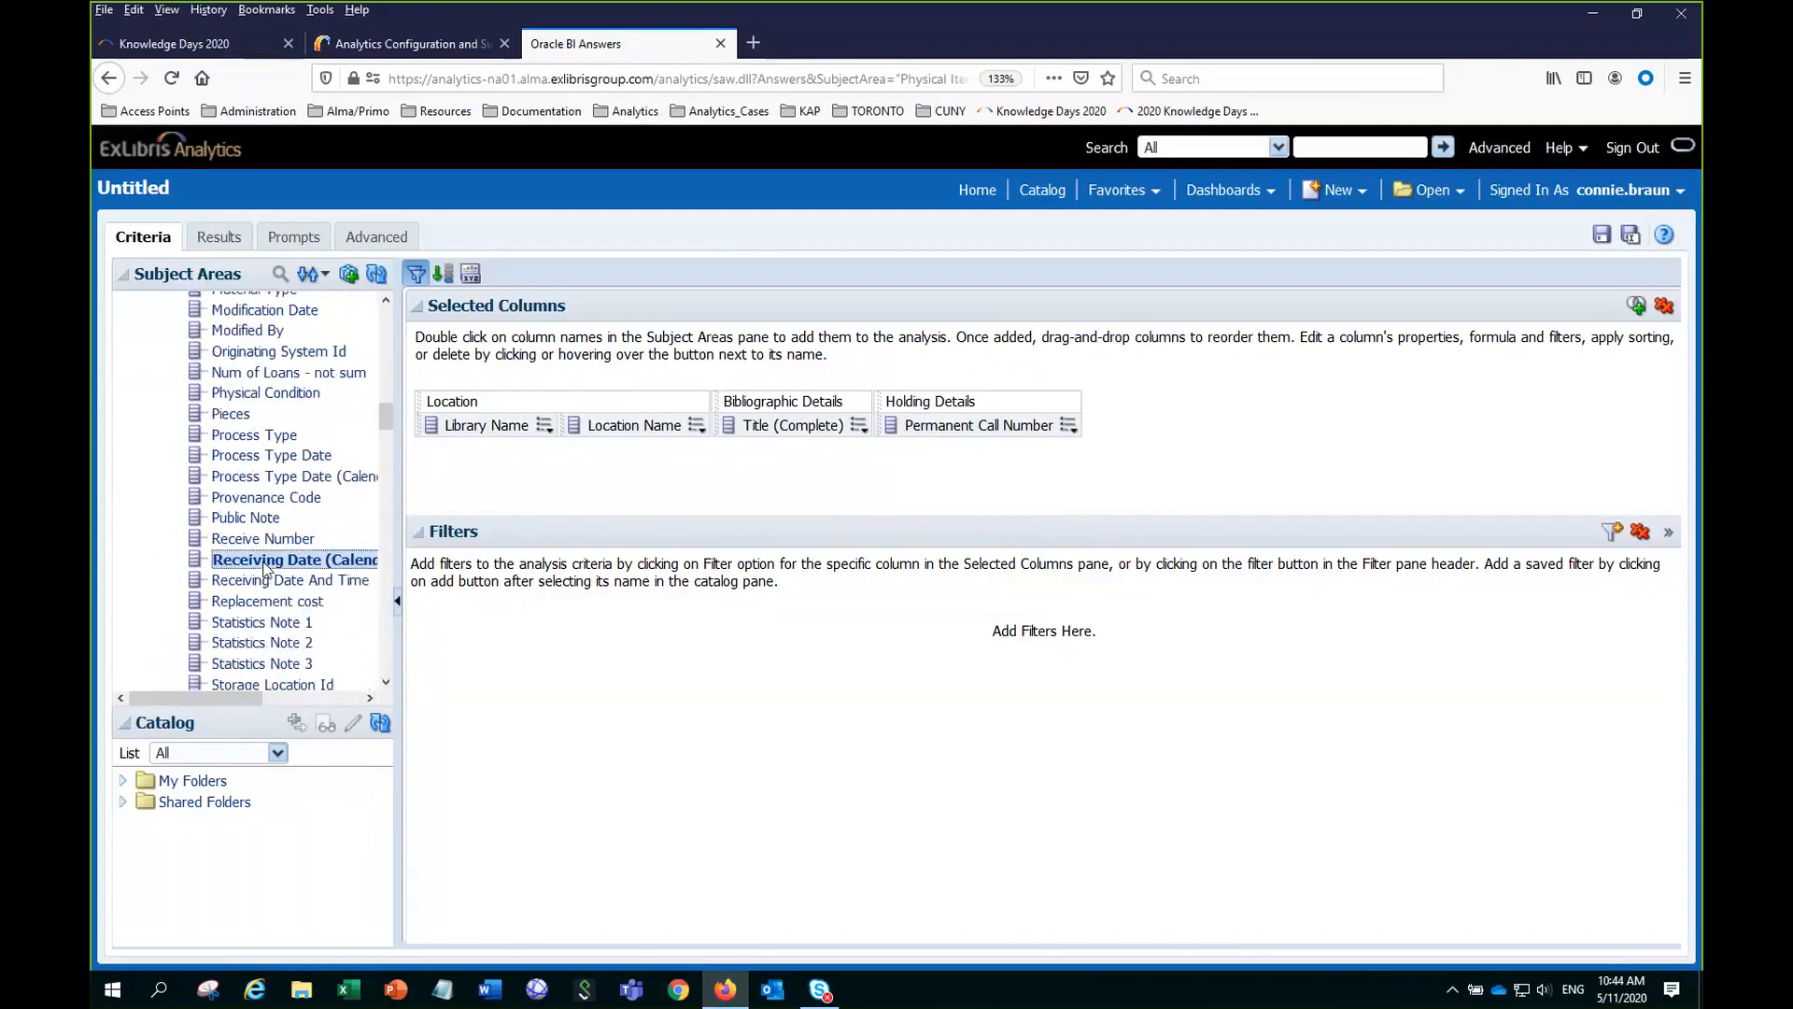
pyautogui.doubleClick(265, 566)
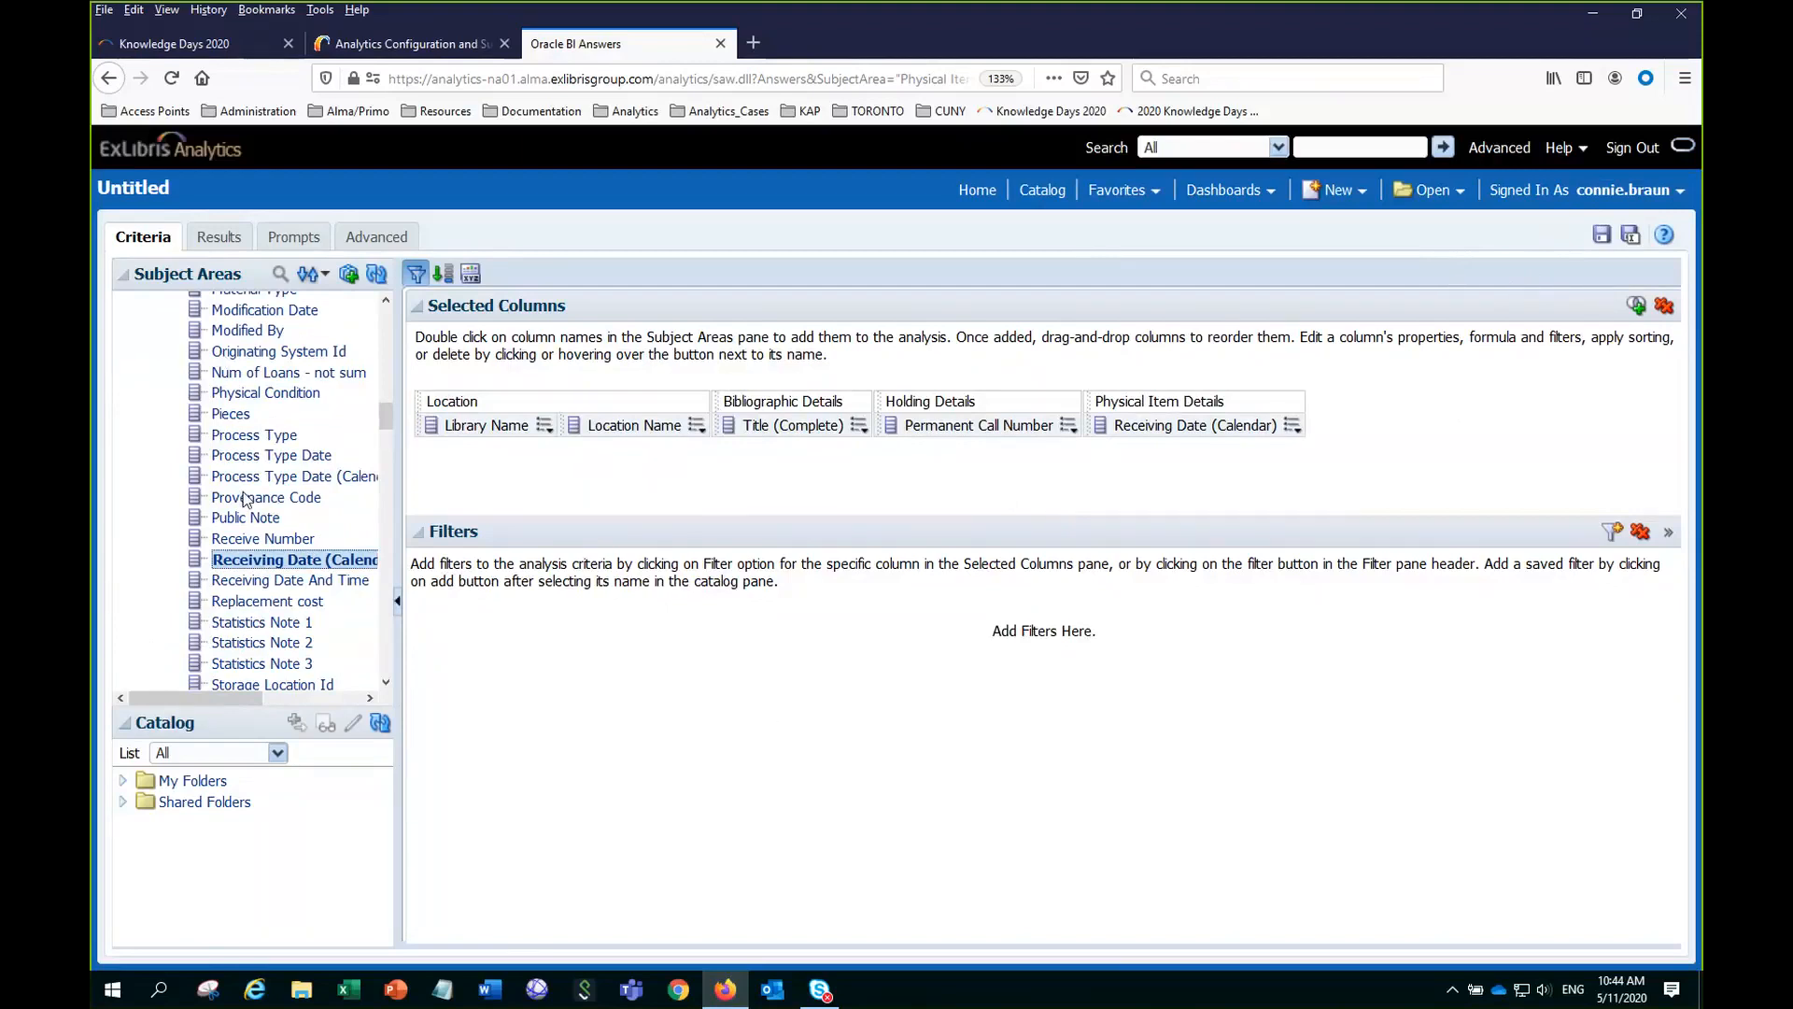
# Add the Material Type column from the Bibliographic Details folder, placing it directly after Title (Complete).
pyautogui.scroll(2, 242, 498)
pyautogui.scroll(-3, 238, 504)
pyautogui.scroll(6, 231, 521)
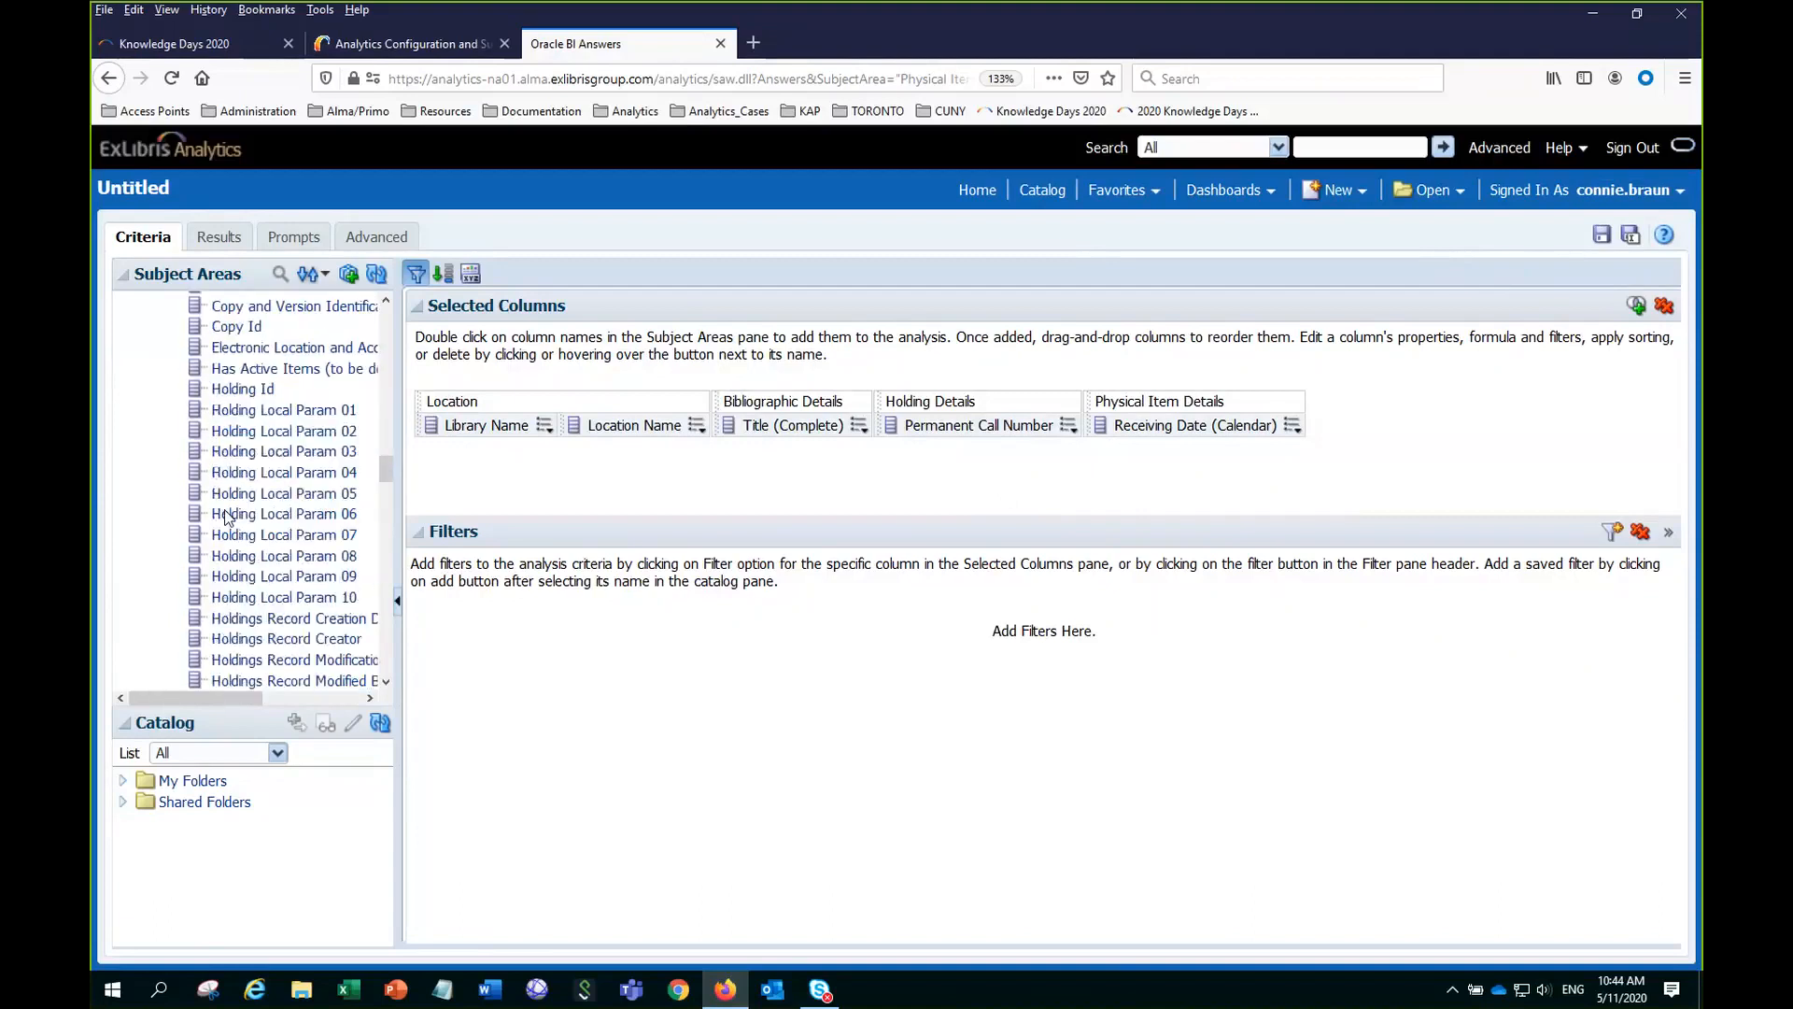
pyautogui.scroll(-10, 231, 522)
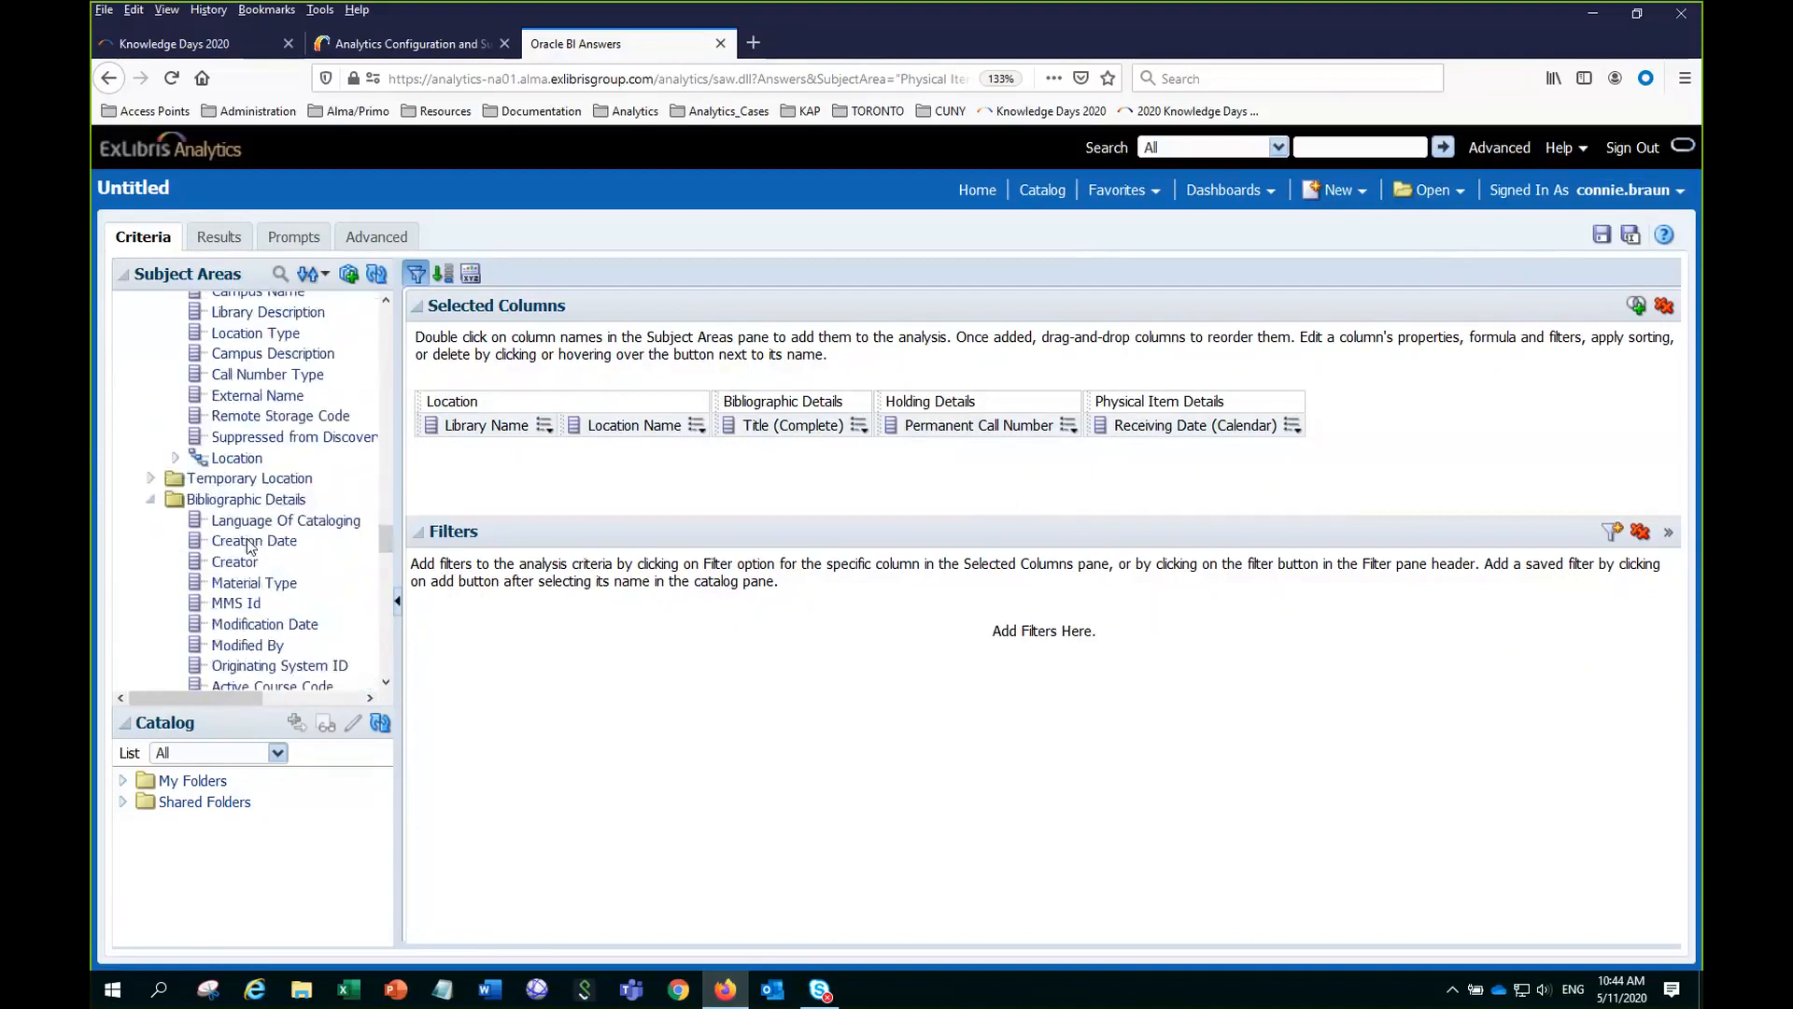
pyautogui.scroll(-2, 253, 548)
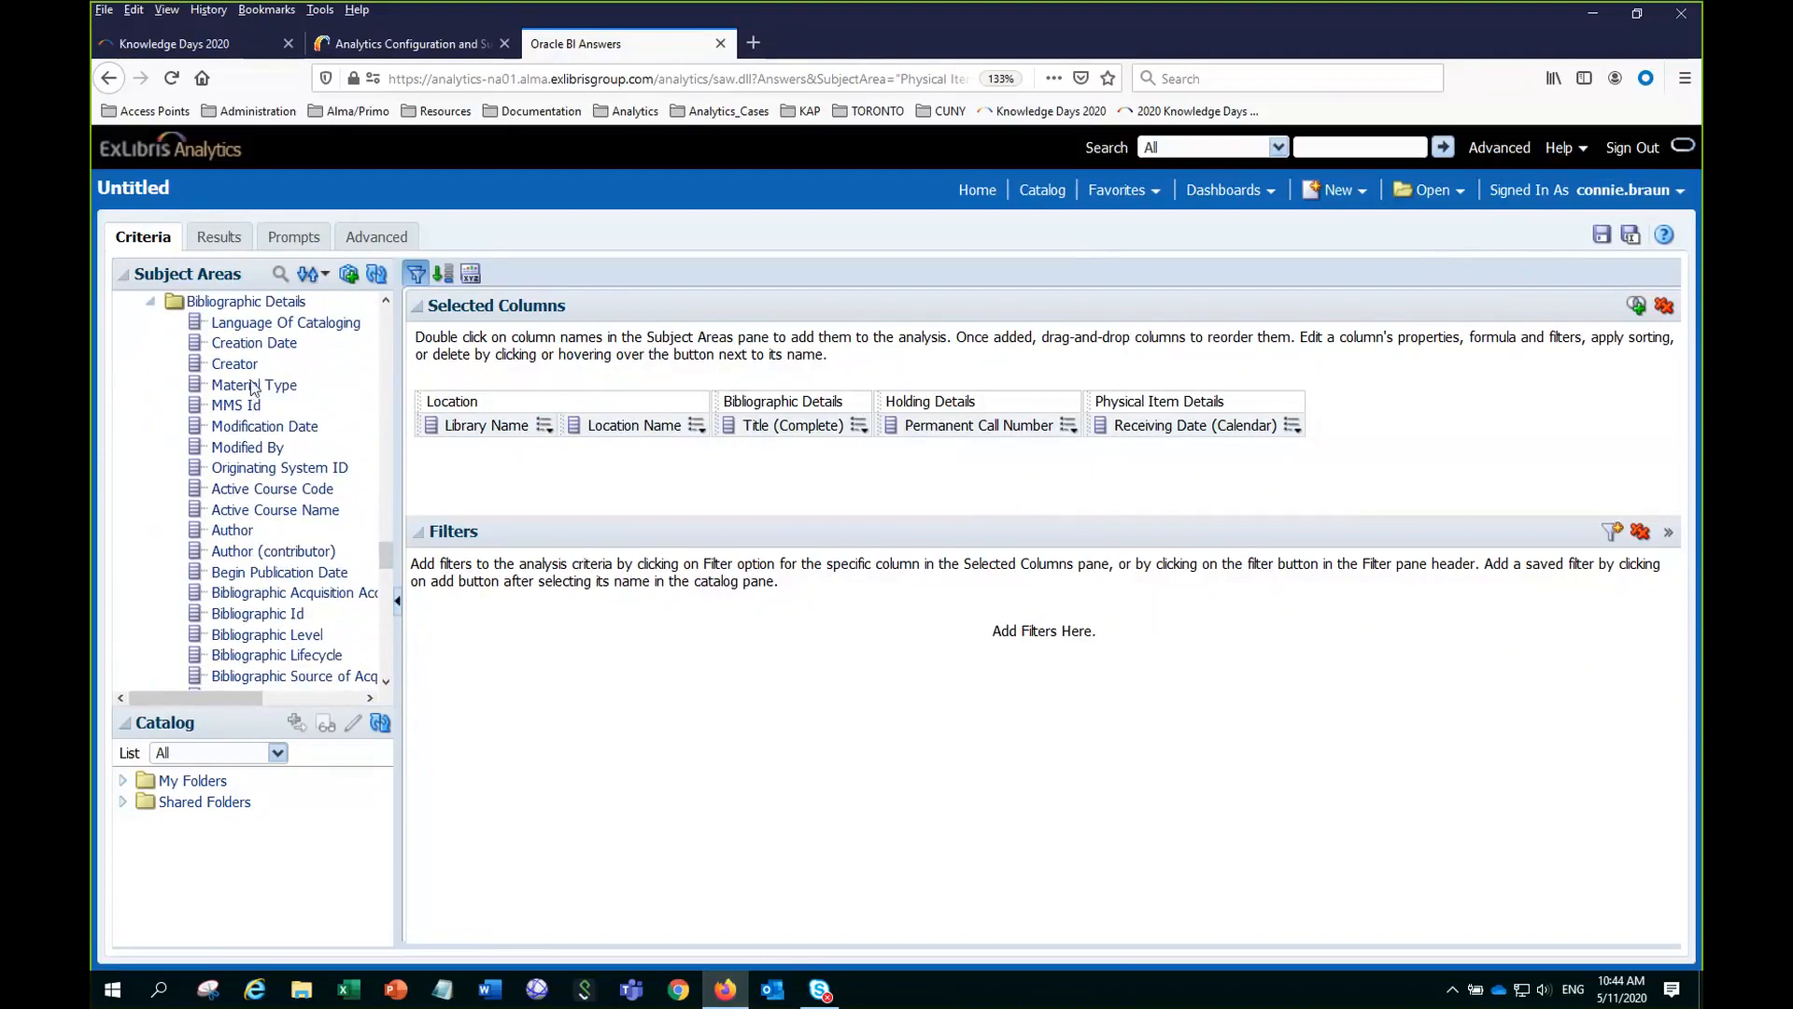
pyautogui.click(253, 385)
pyautogui.moveTo(253, 386); pyautogui.dragTo(845, 429)
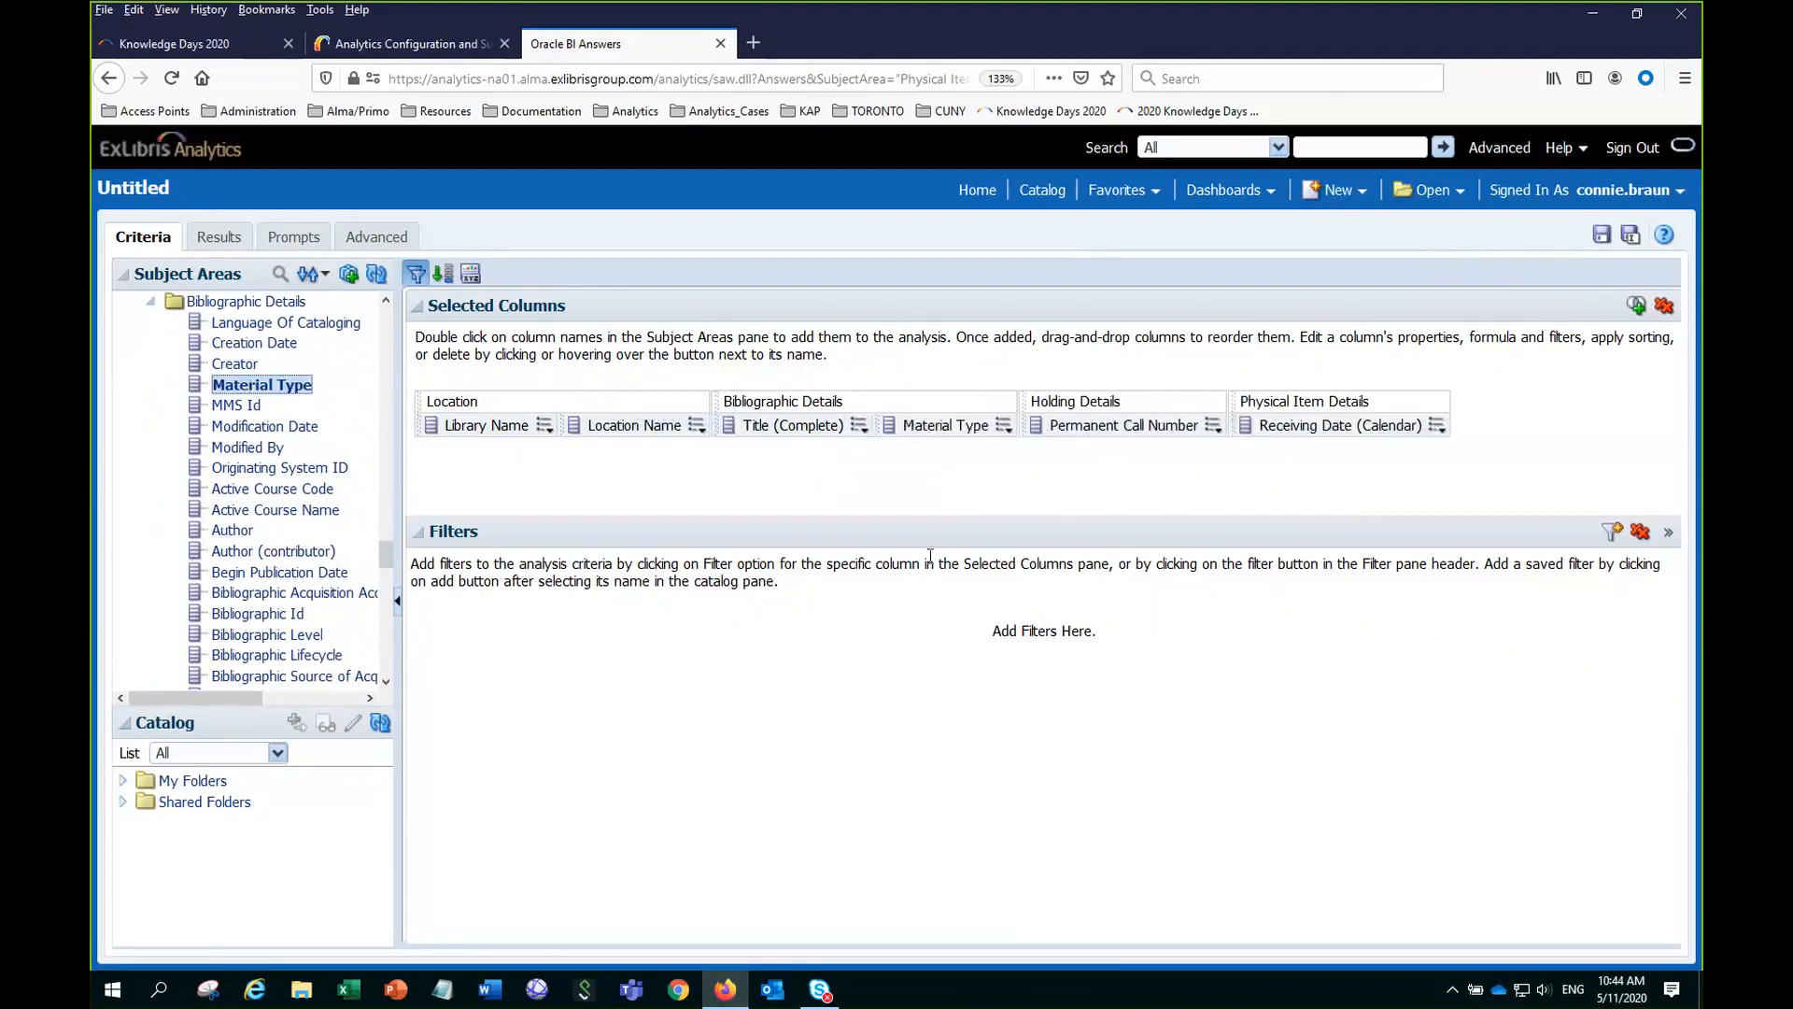
# Filter the Material Type column with "is not equal to / is not in" for Computer file and Journal.
pyautogui.click(1005, 426)
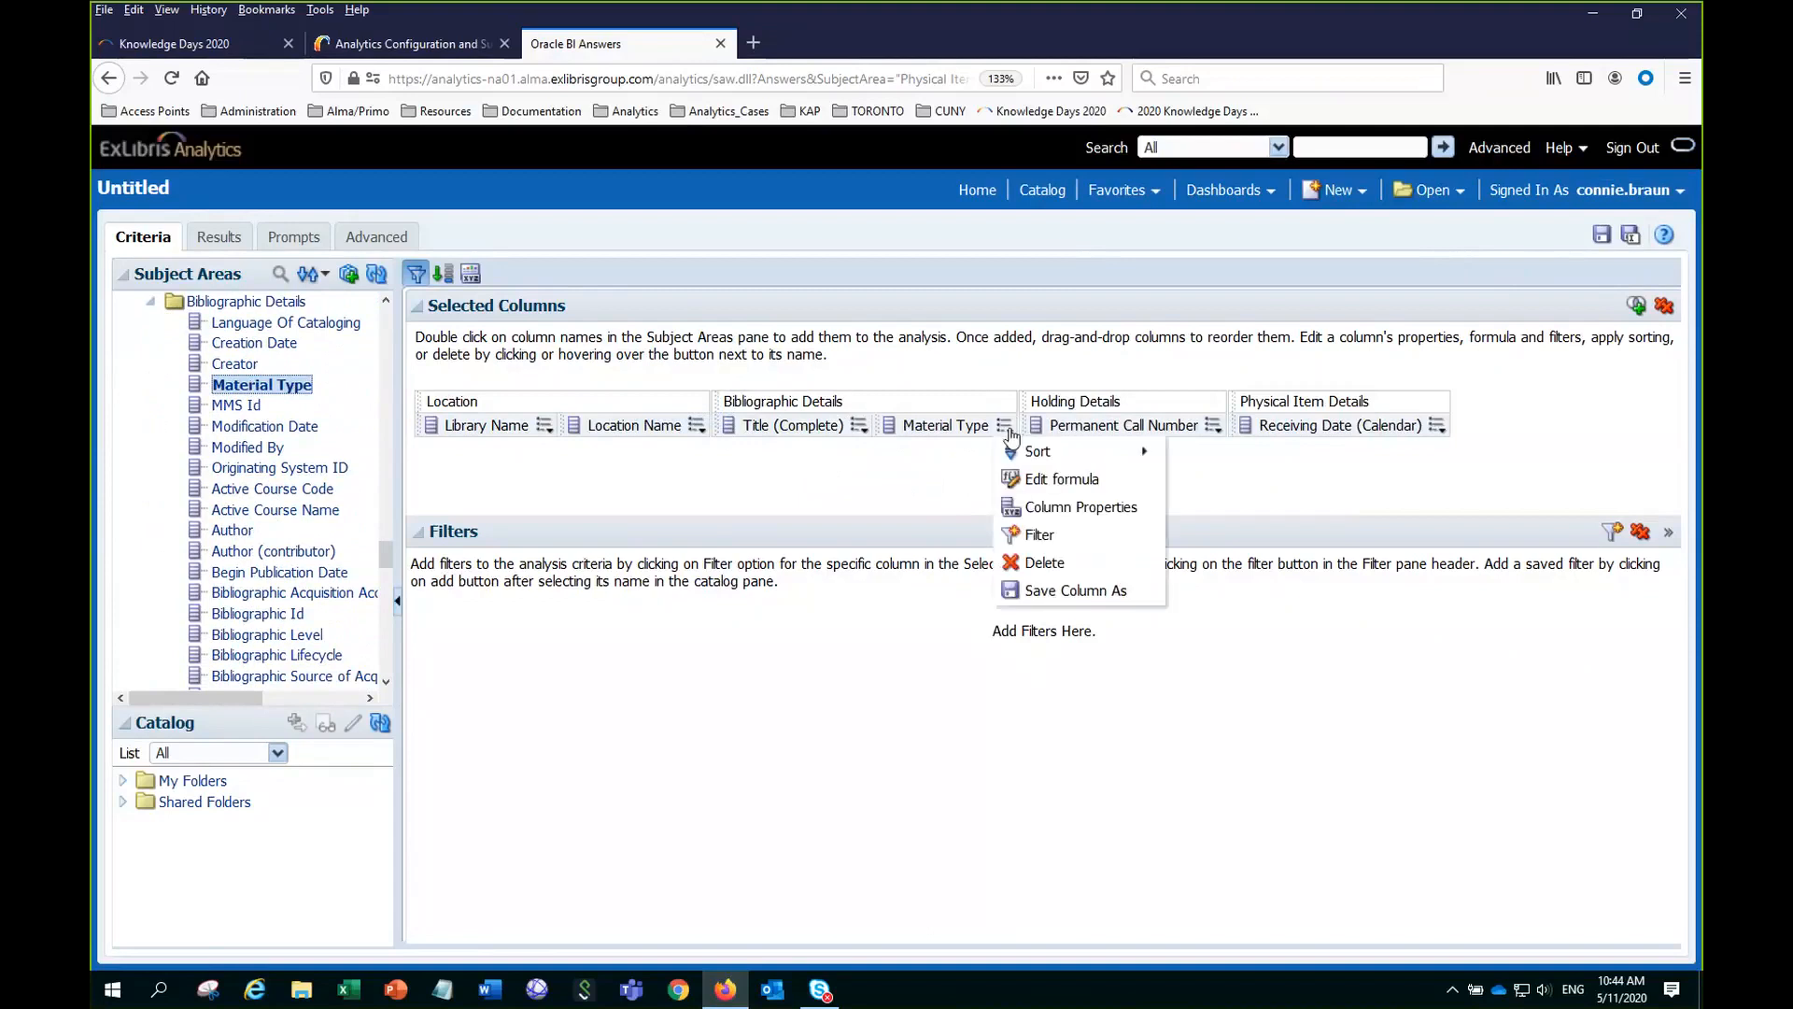
pyautogui.click(1038, 540)
pyautogui.click(1047, 432)
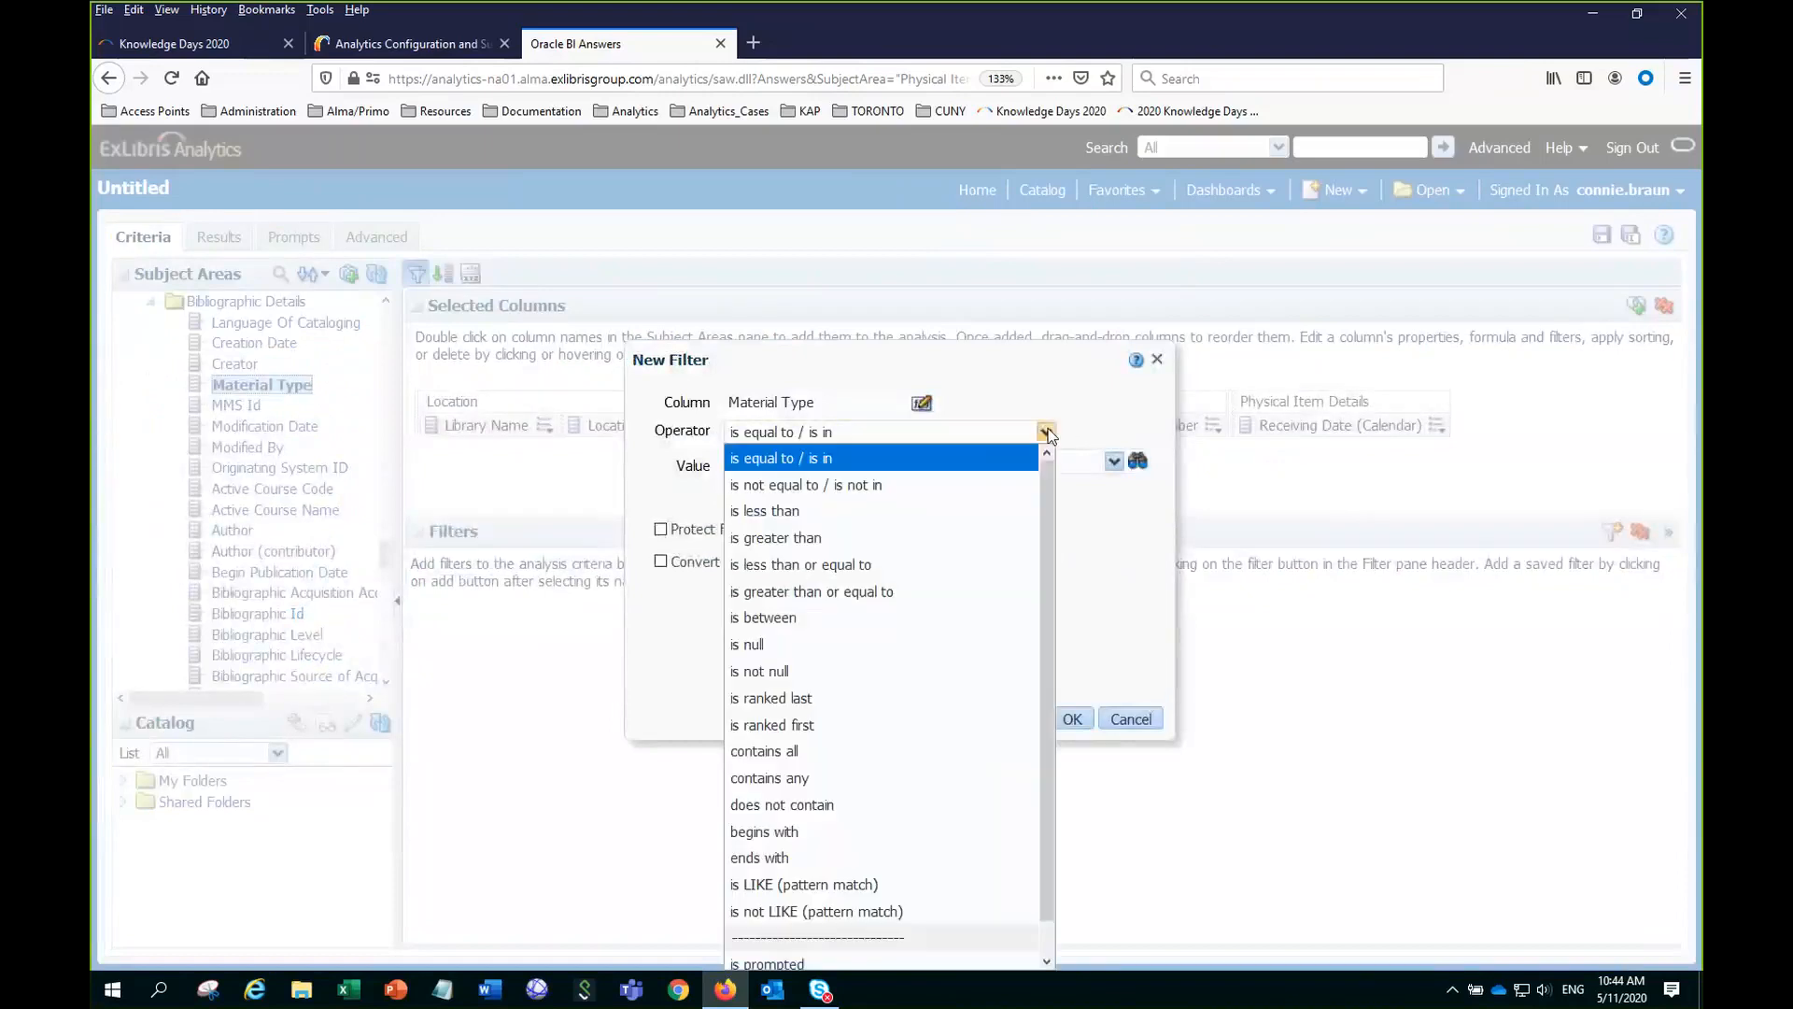
pyautogui.click(912, 485)
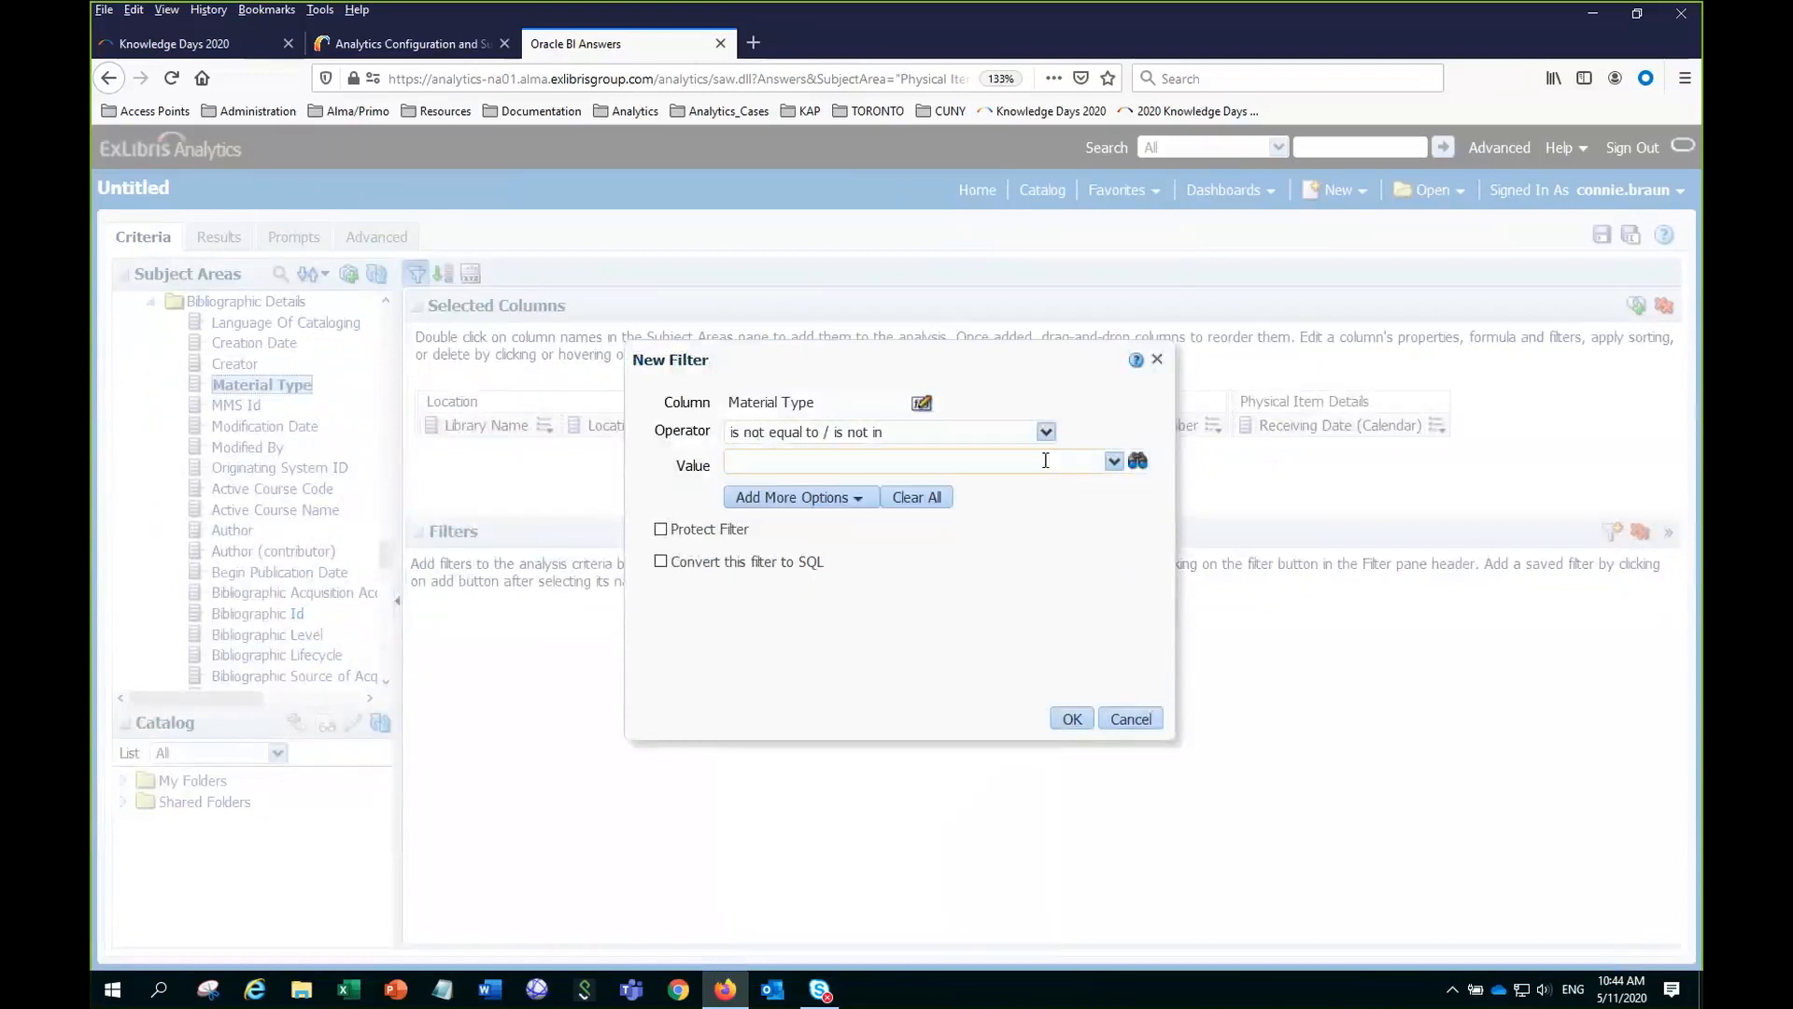
pyautogui.click(1114, 463)
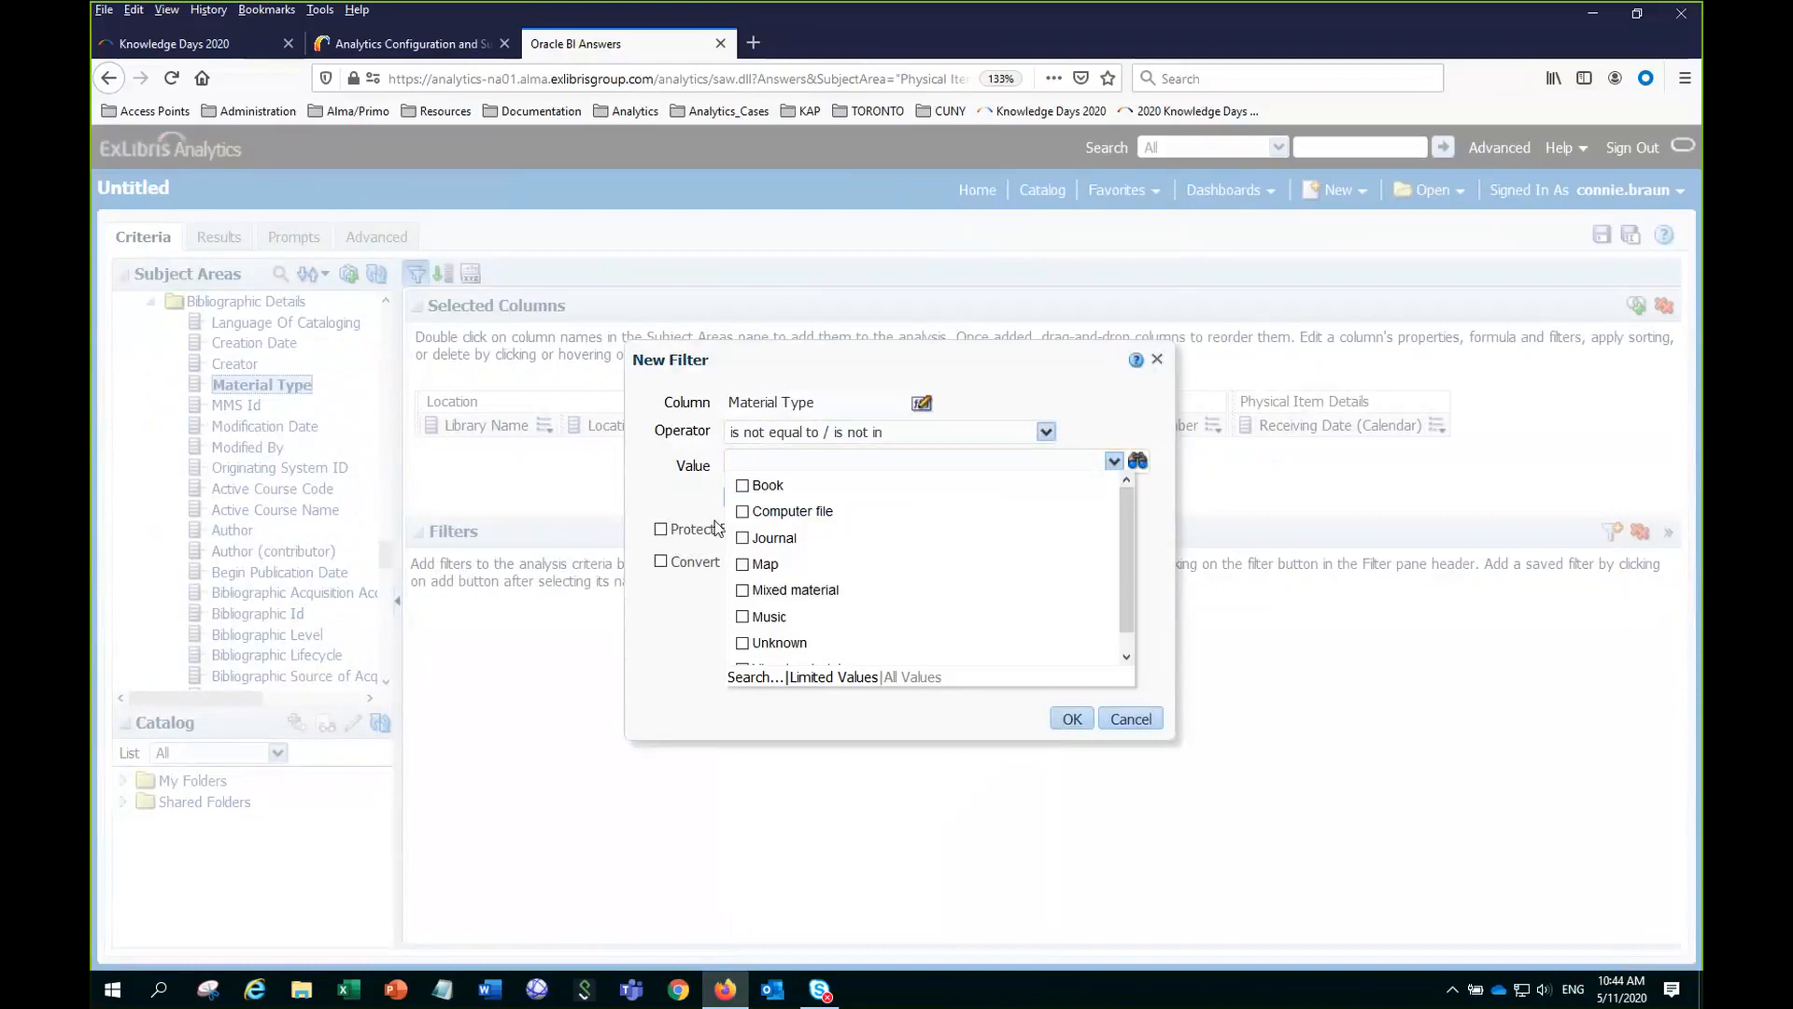
pyautogui.click(743, 538)
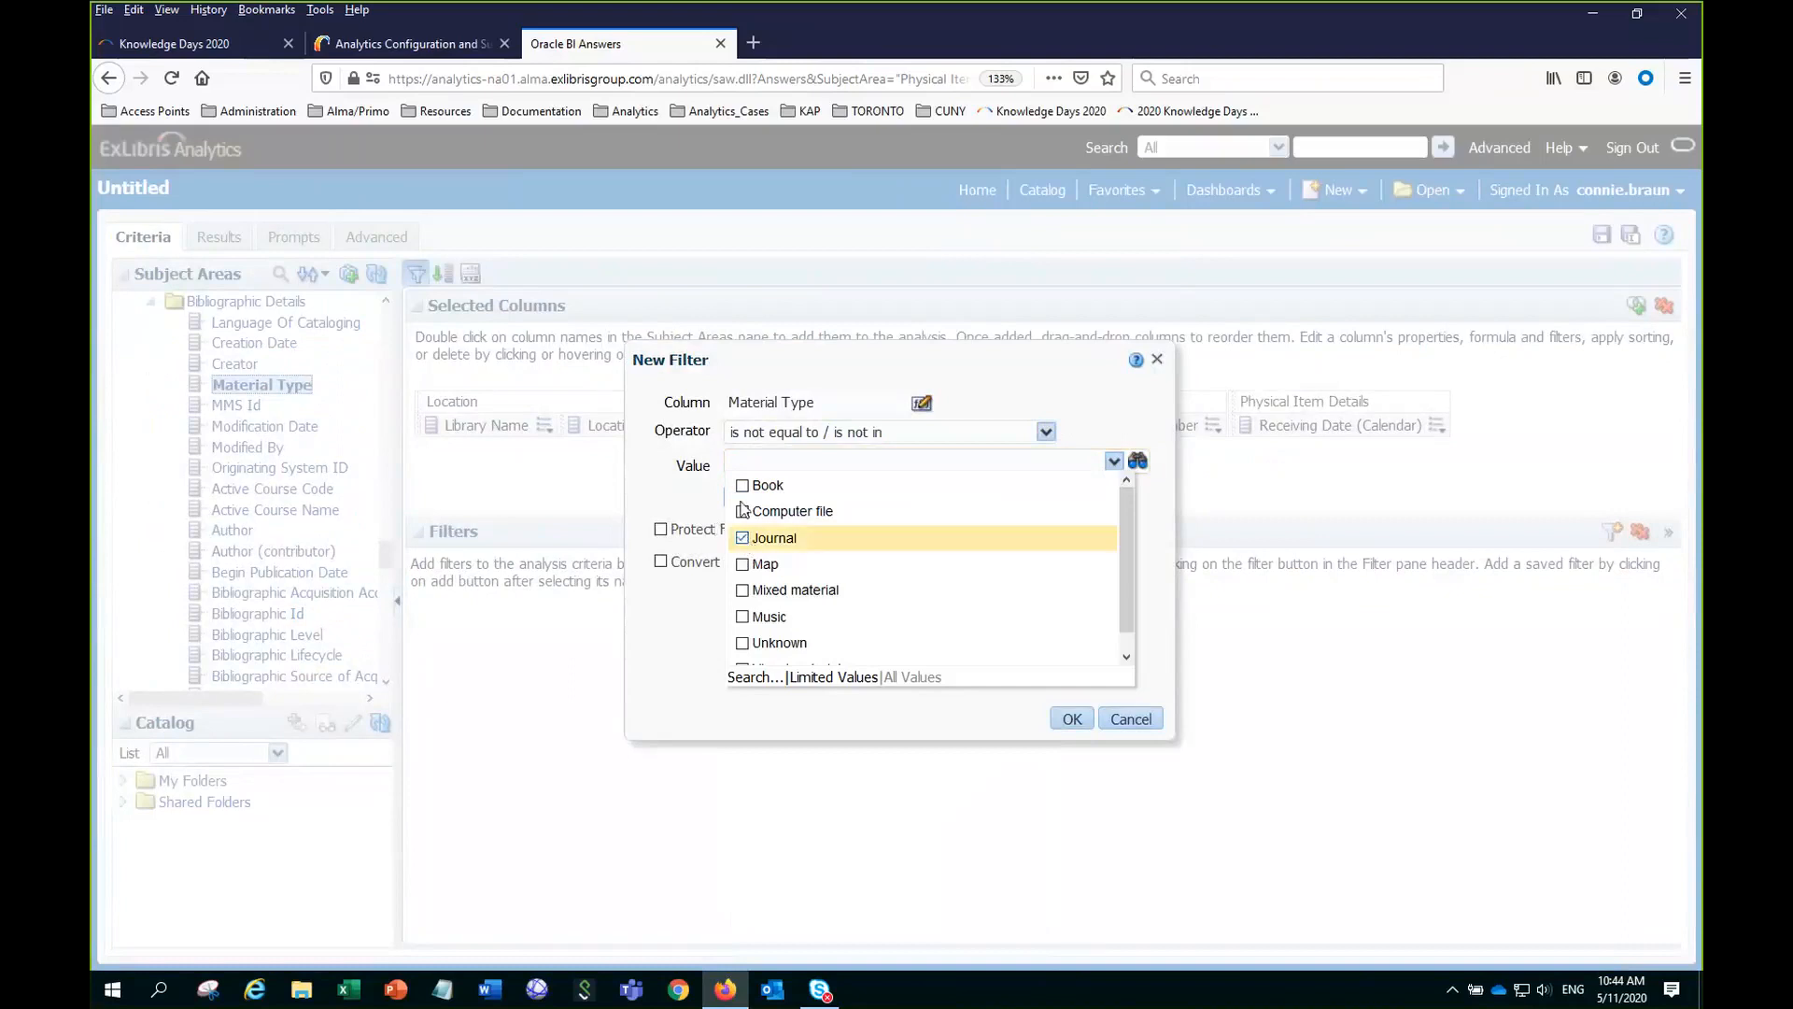
pyautogui.click(743, 511)
pyautogui.scroll(-1, 966, 603)
pyautogui.scroll(1, 956, 605)
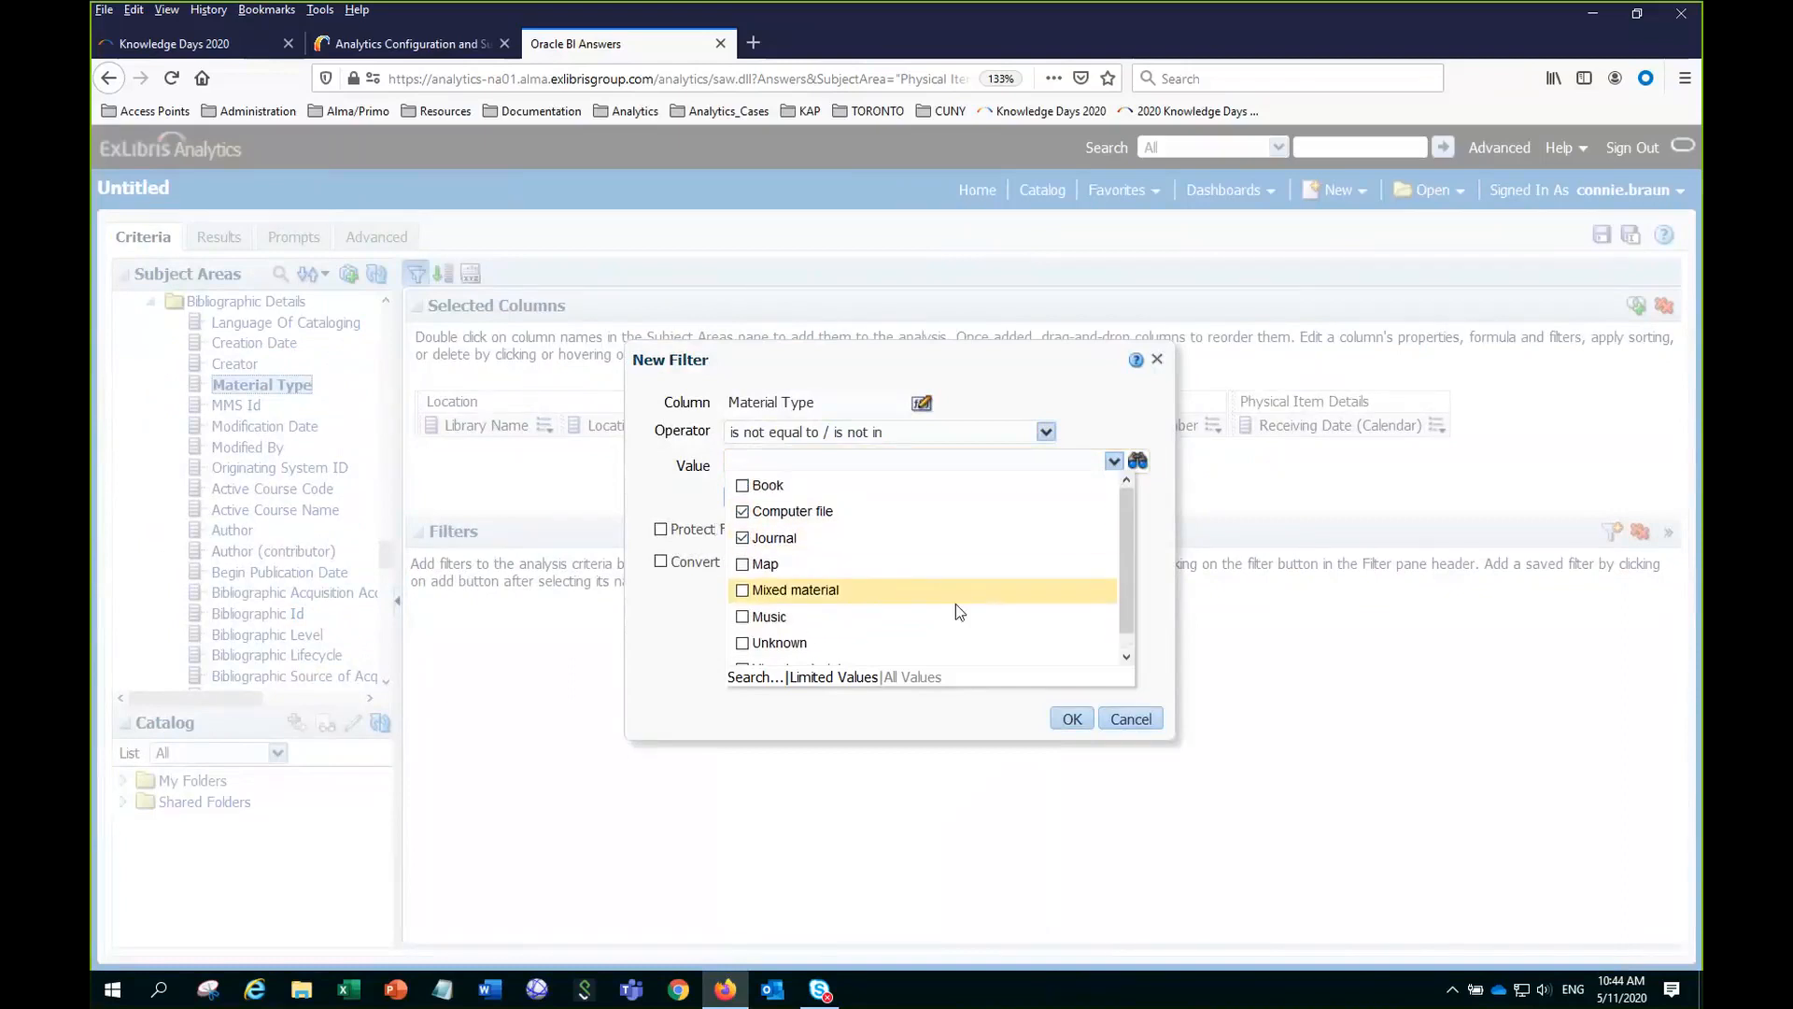
pyautogui.click(1073, 724)
pyautogui.click(1073, 719)
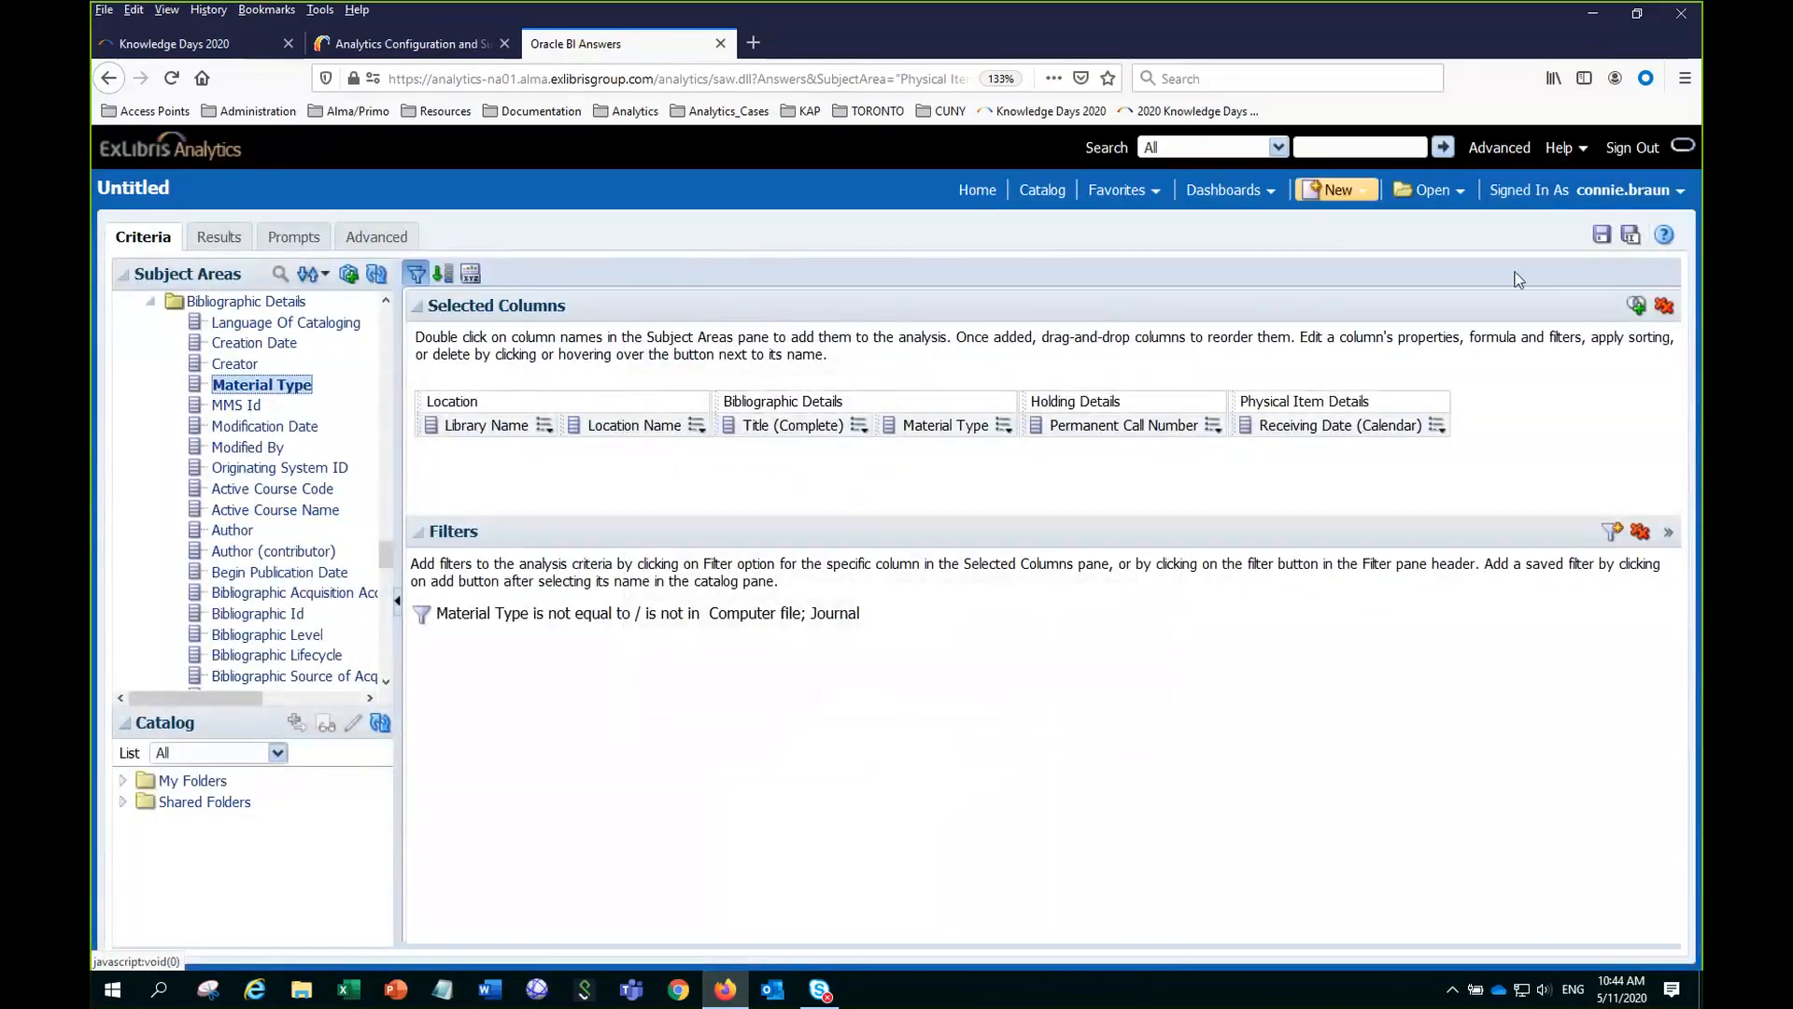
# Save the analysis as "3. Physical Titles Received in the Past Month", overwriting the existing report of that name.
pyautogui.click(1602, 237)
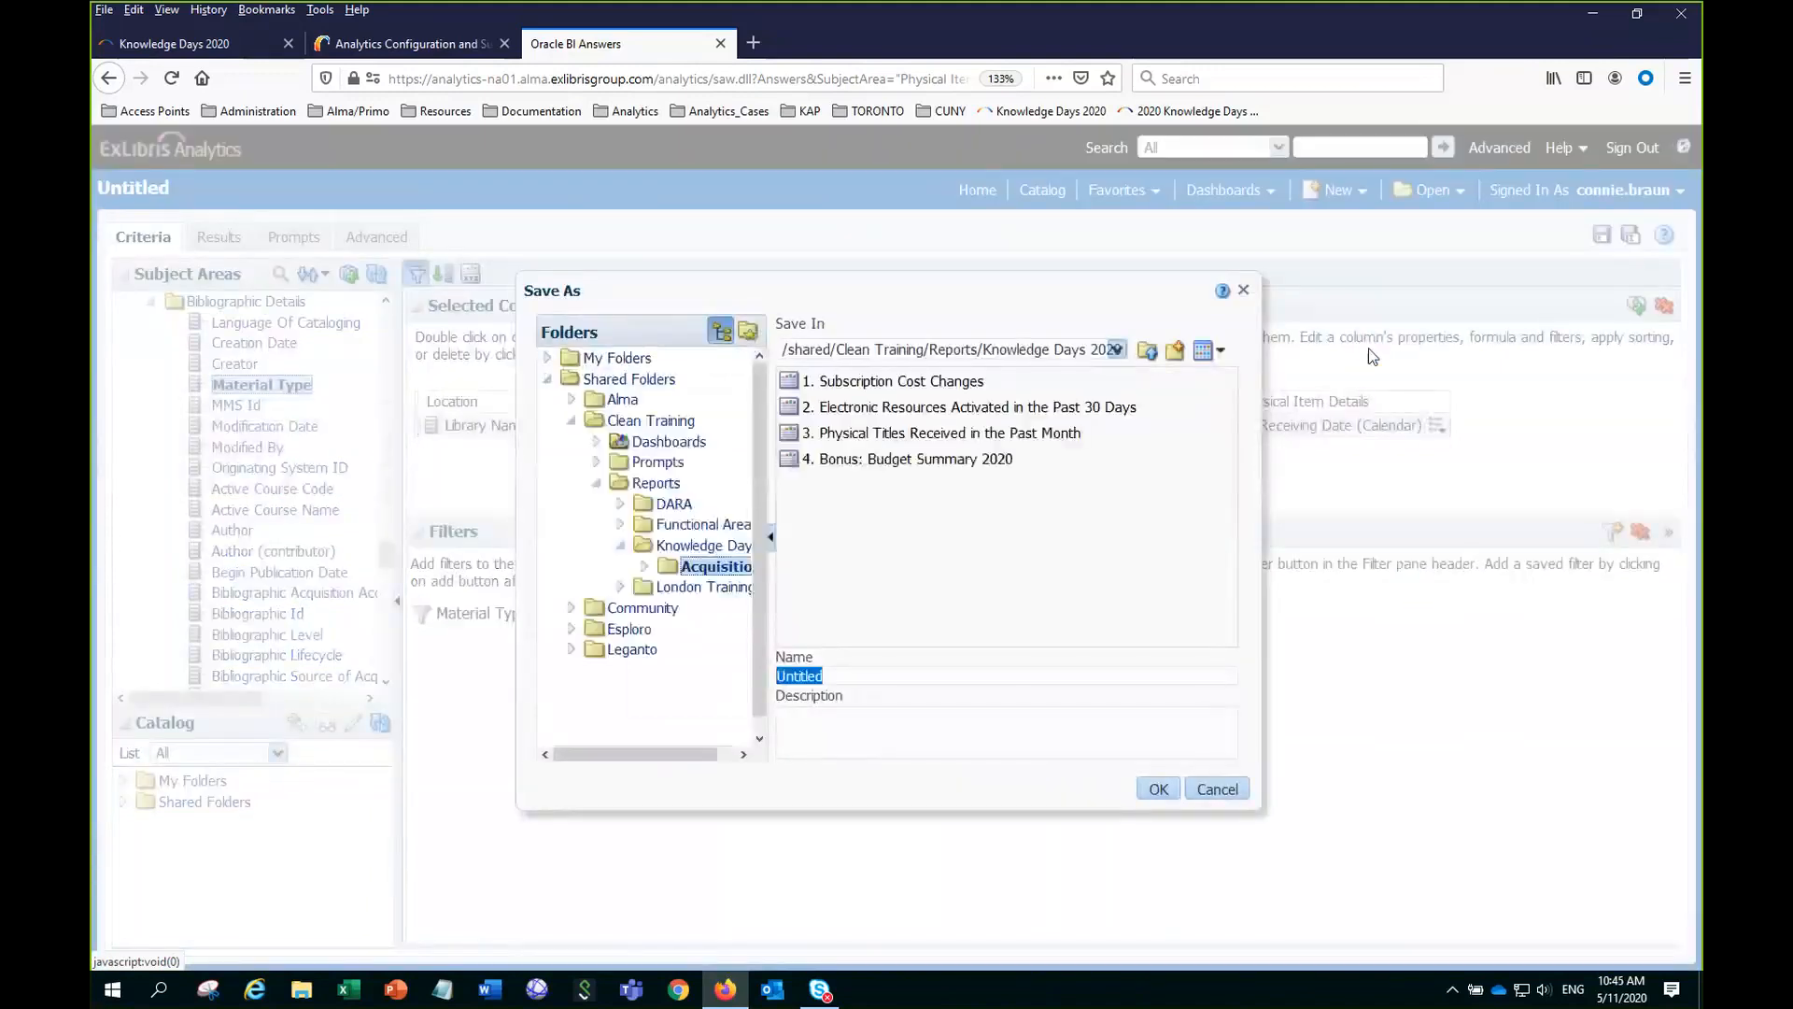
pyautogui.click(1020, 435)
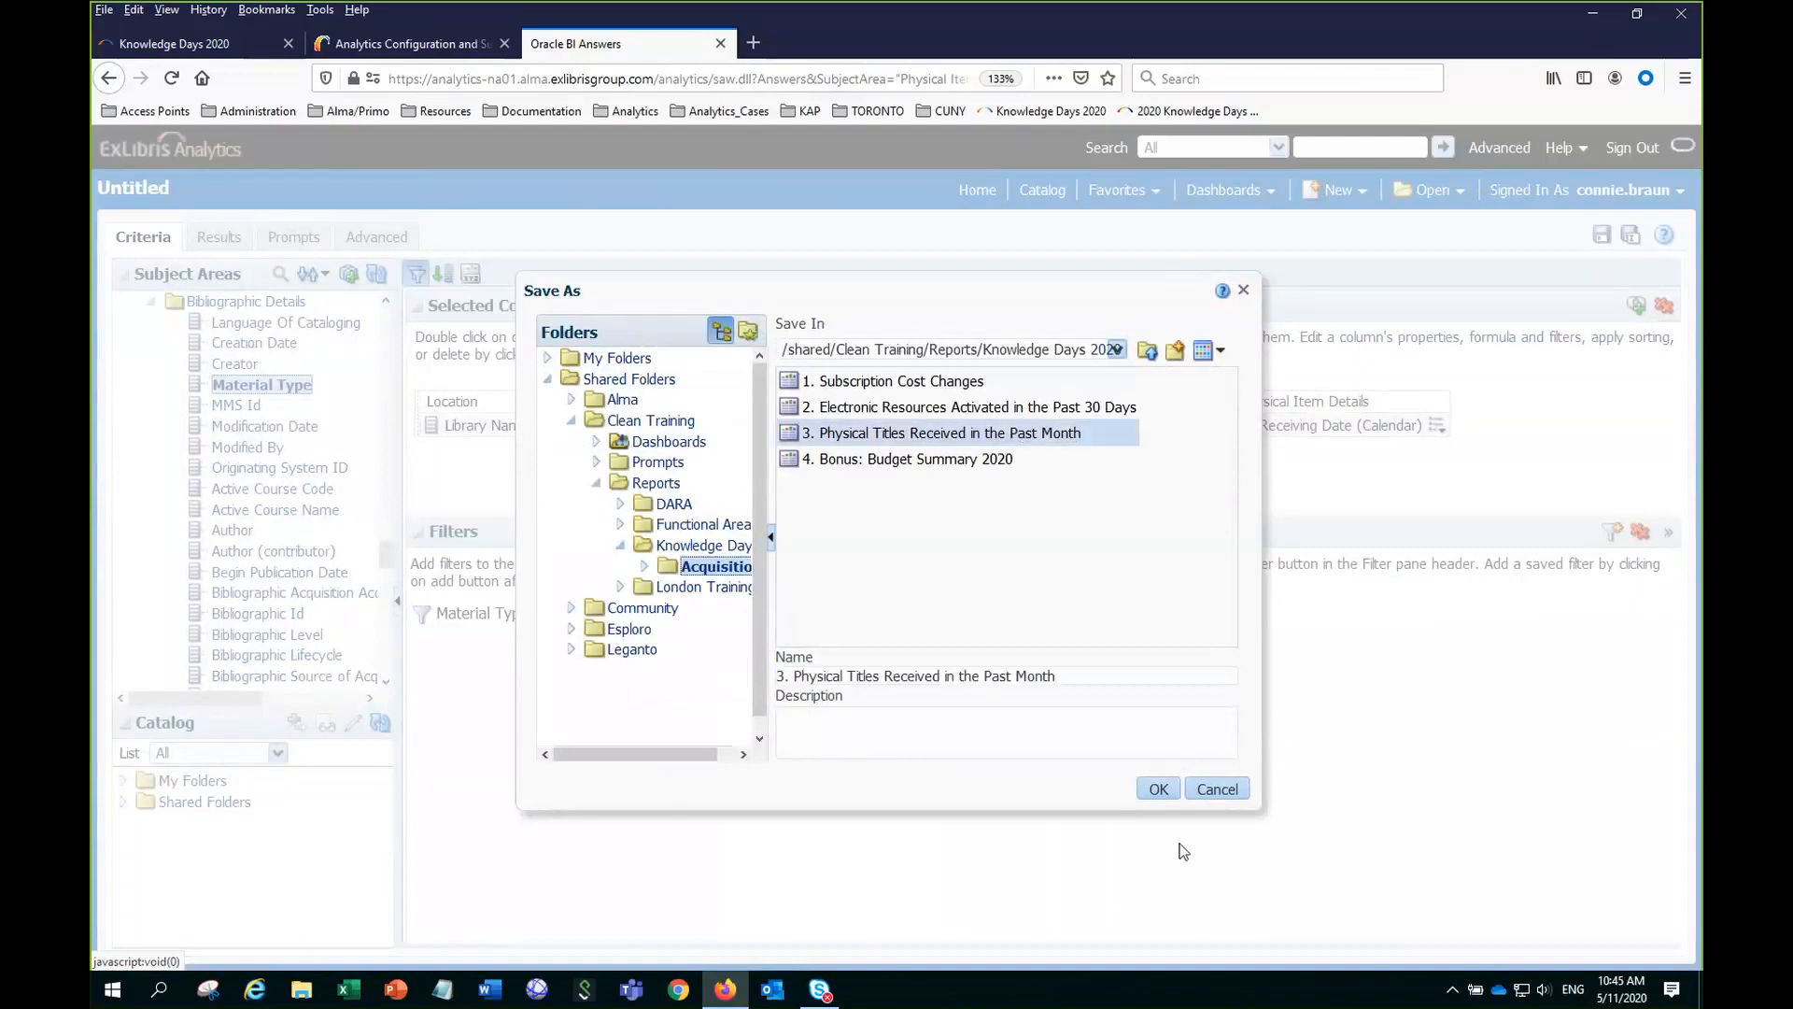
pyautogui.click(1157, 790)
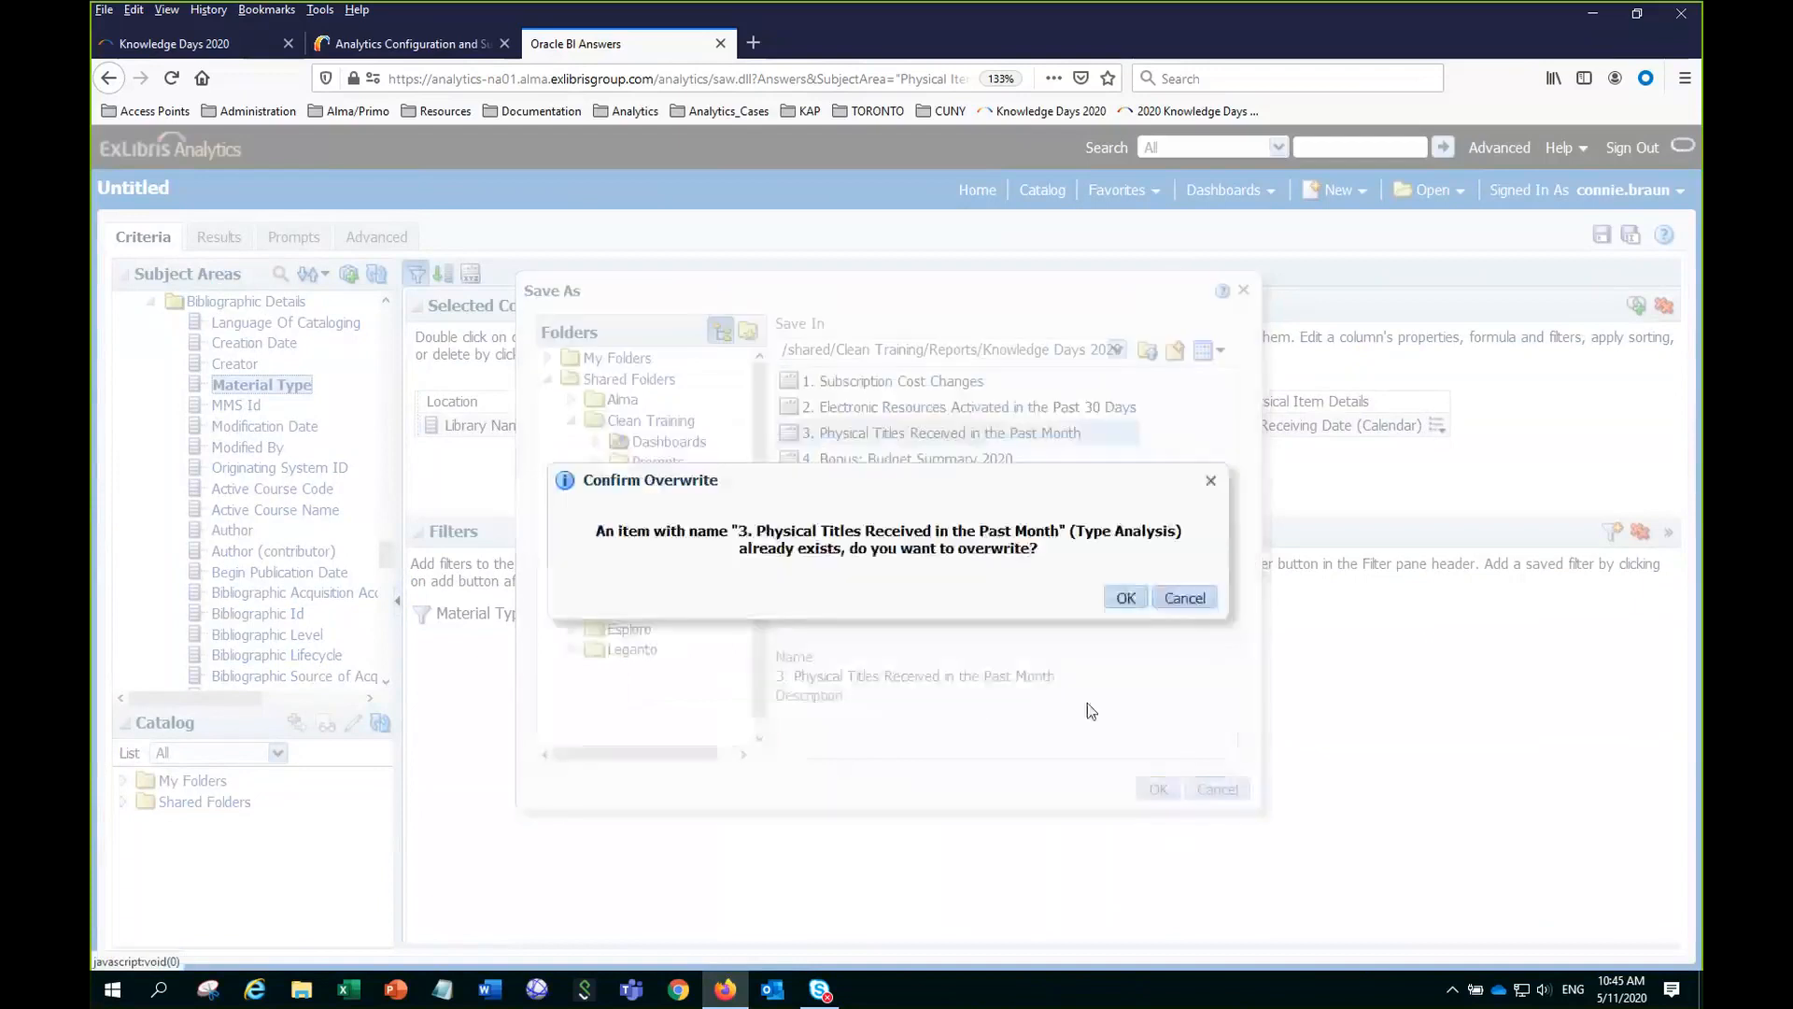
pyautogui.click(1124, 599)
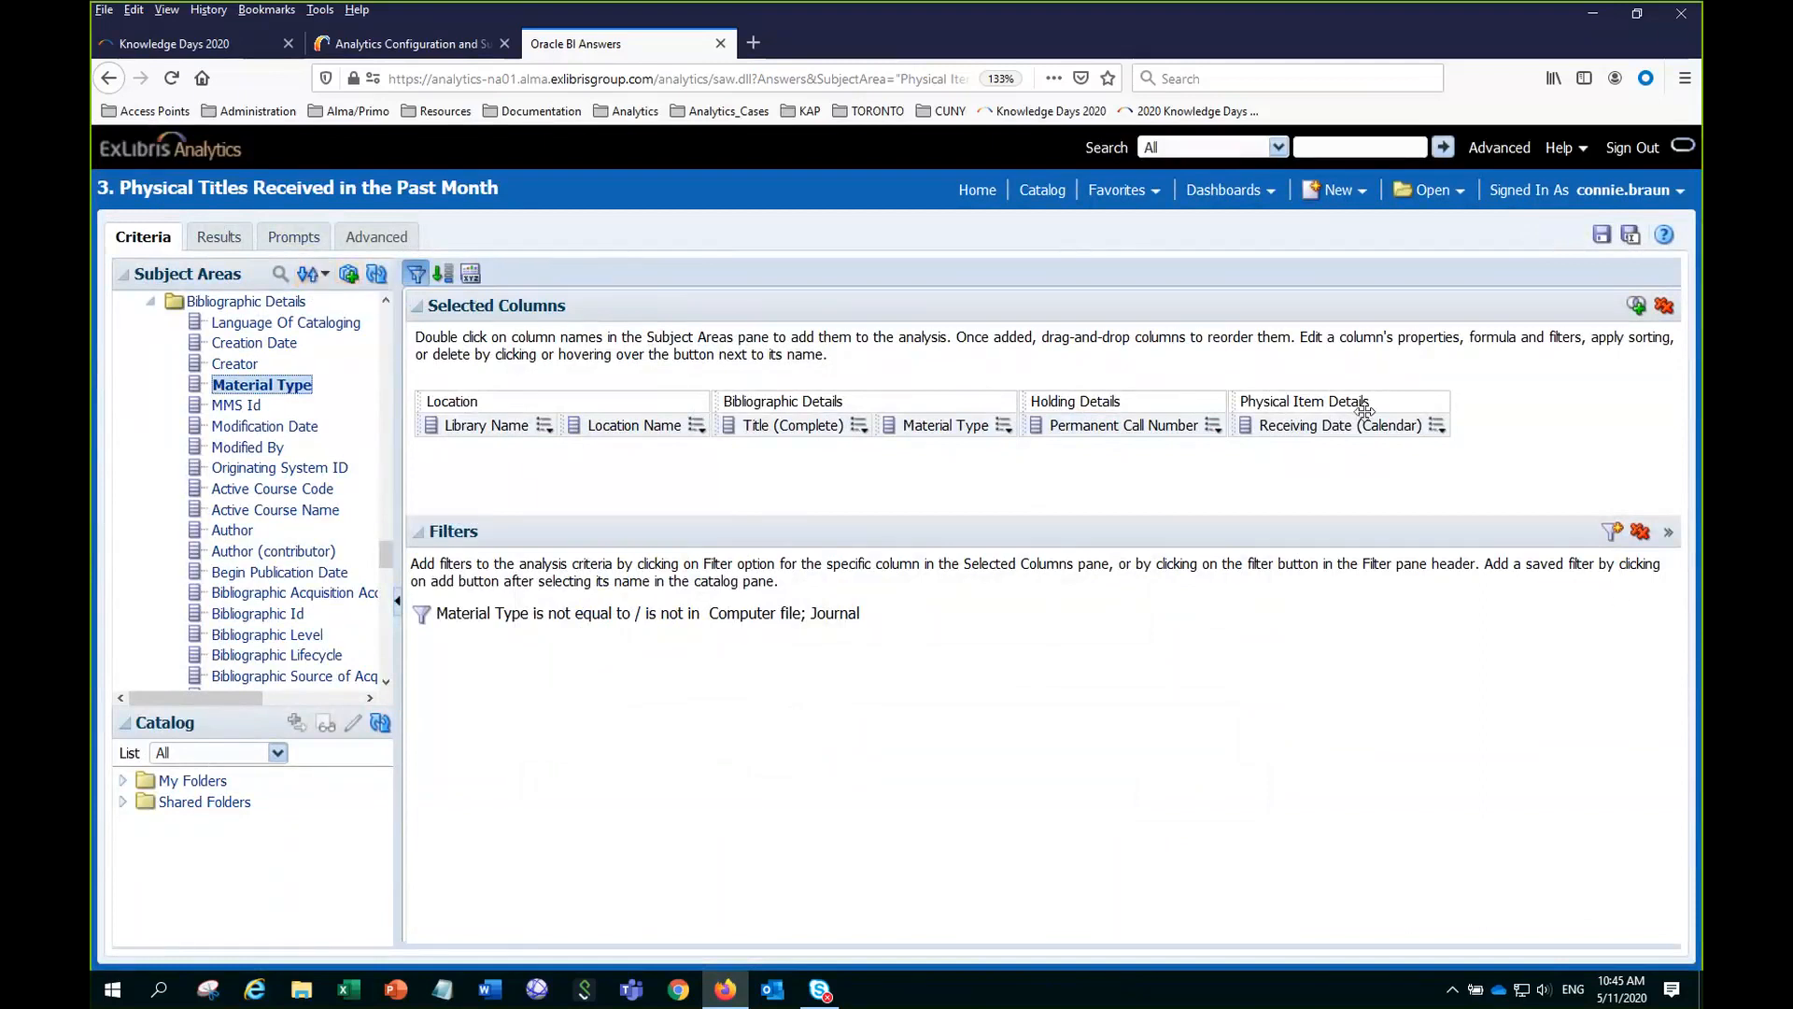
# Set up a filter on Receiving Date (Calendar) with "is greater than or equal to" 05/01/2020.
pyautogui.click(1436, 425)
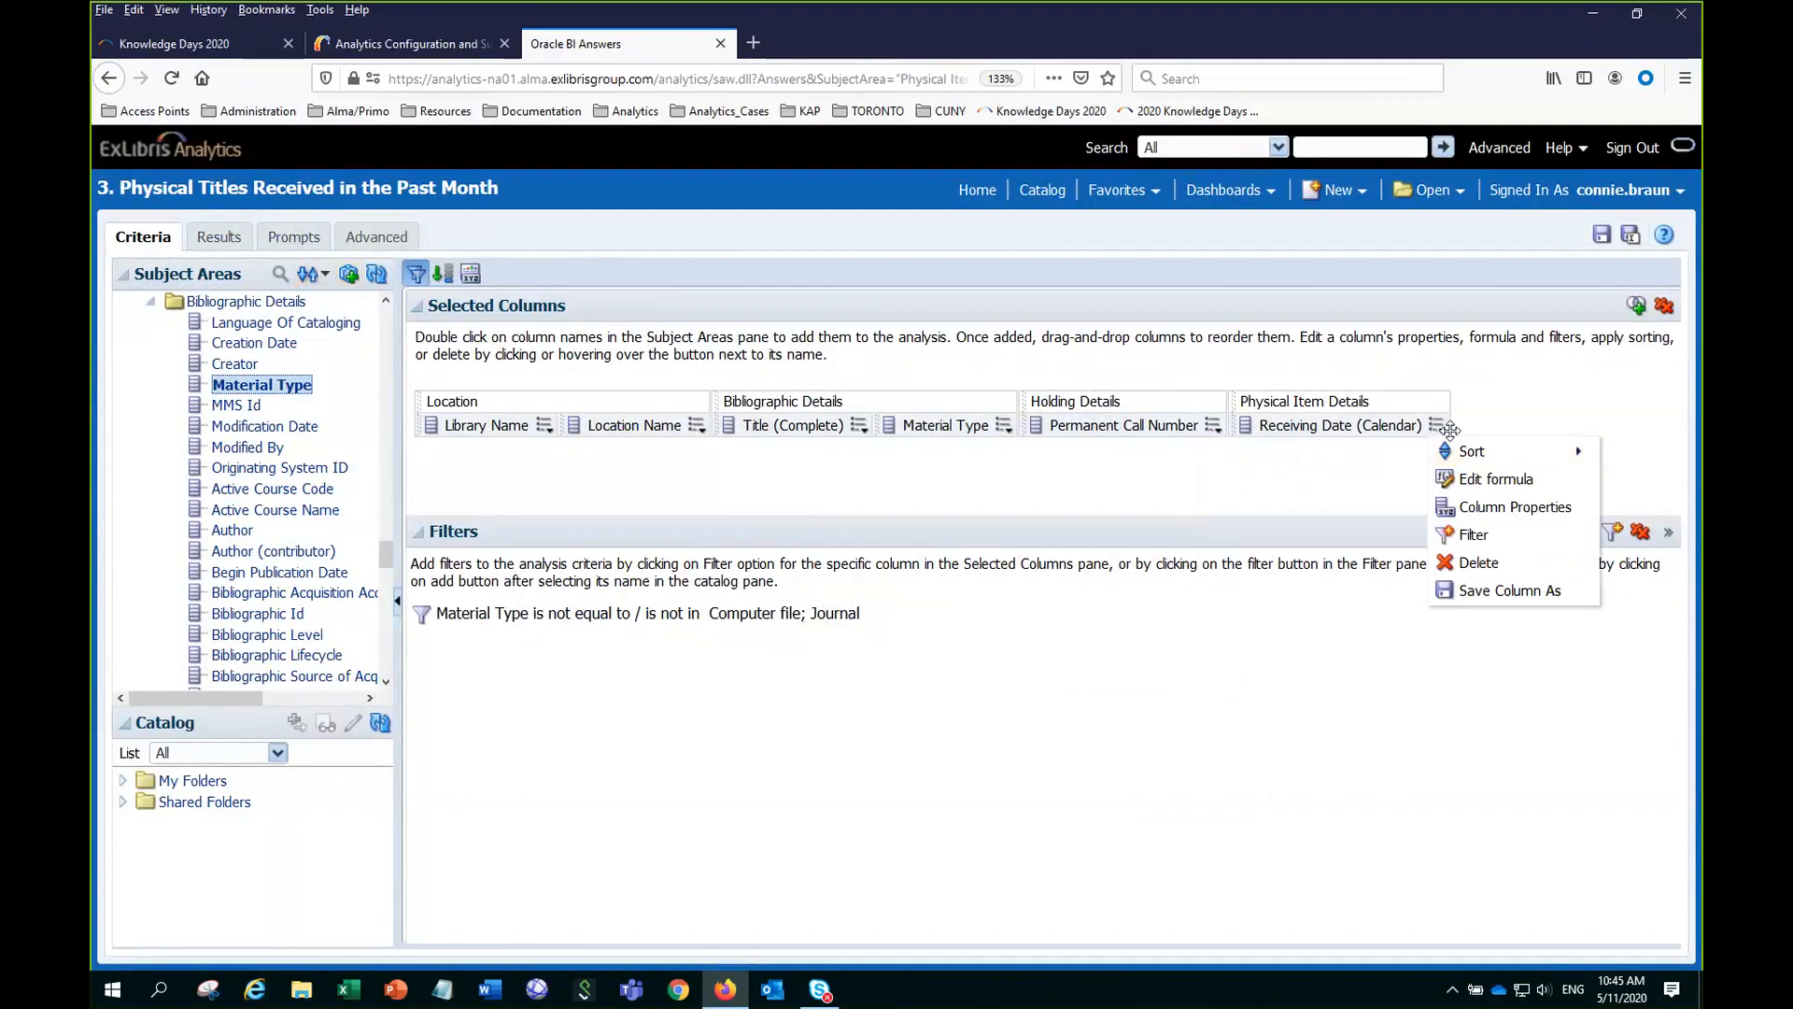
pyautogui.click(1476, 535)
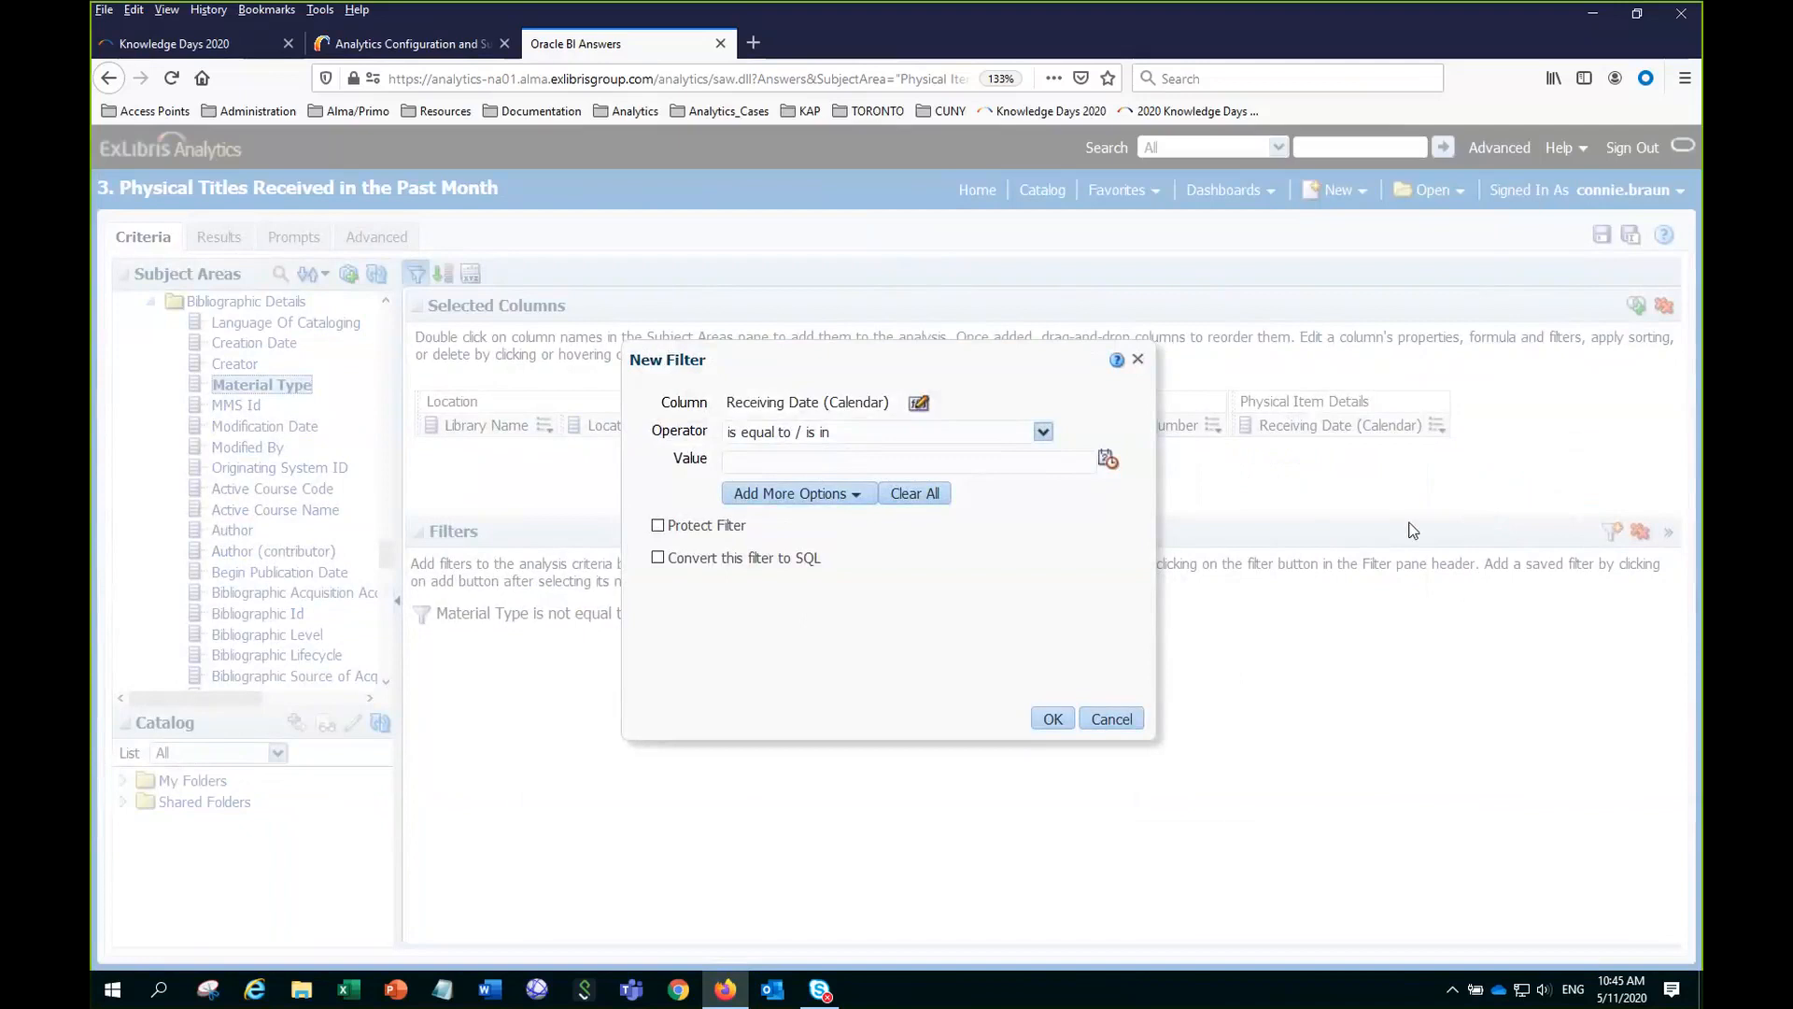
pyautogui.click(1043, 432)
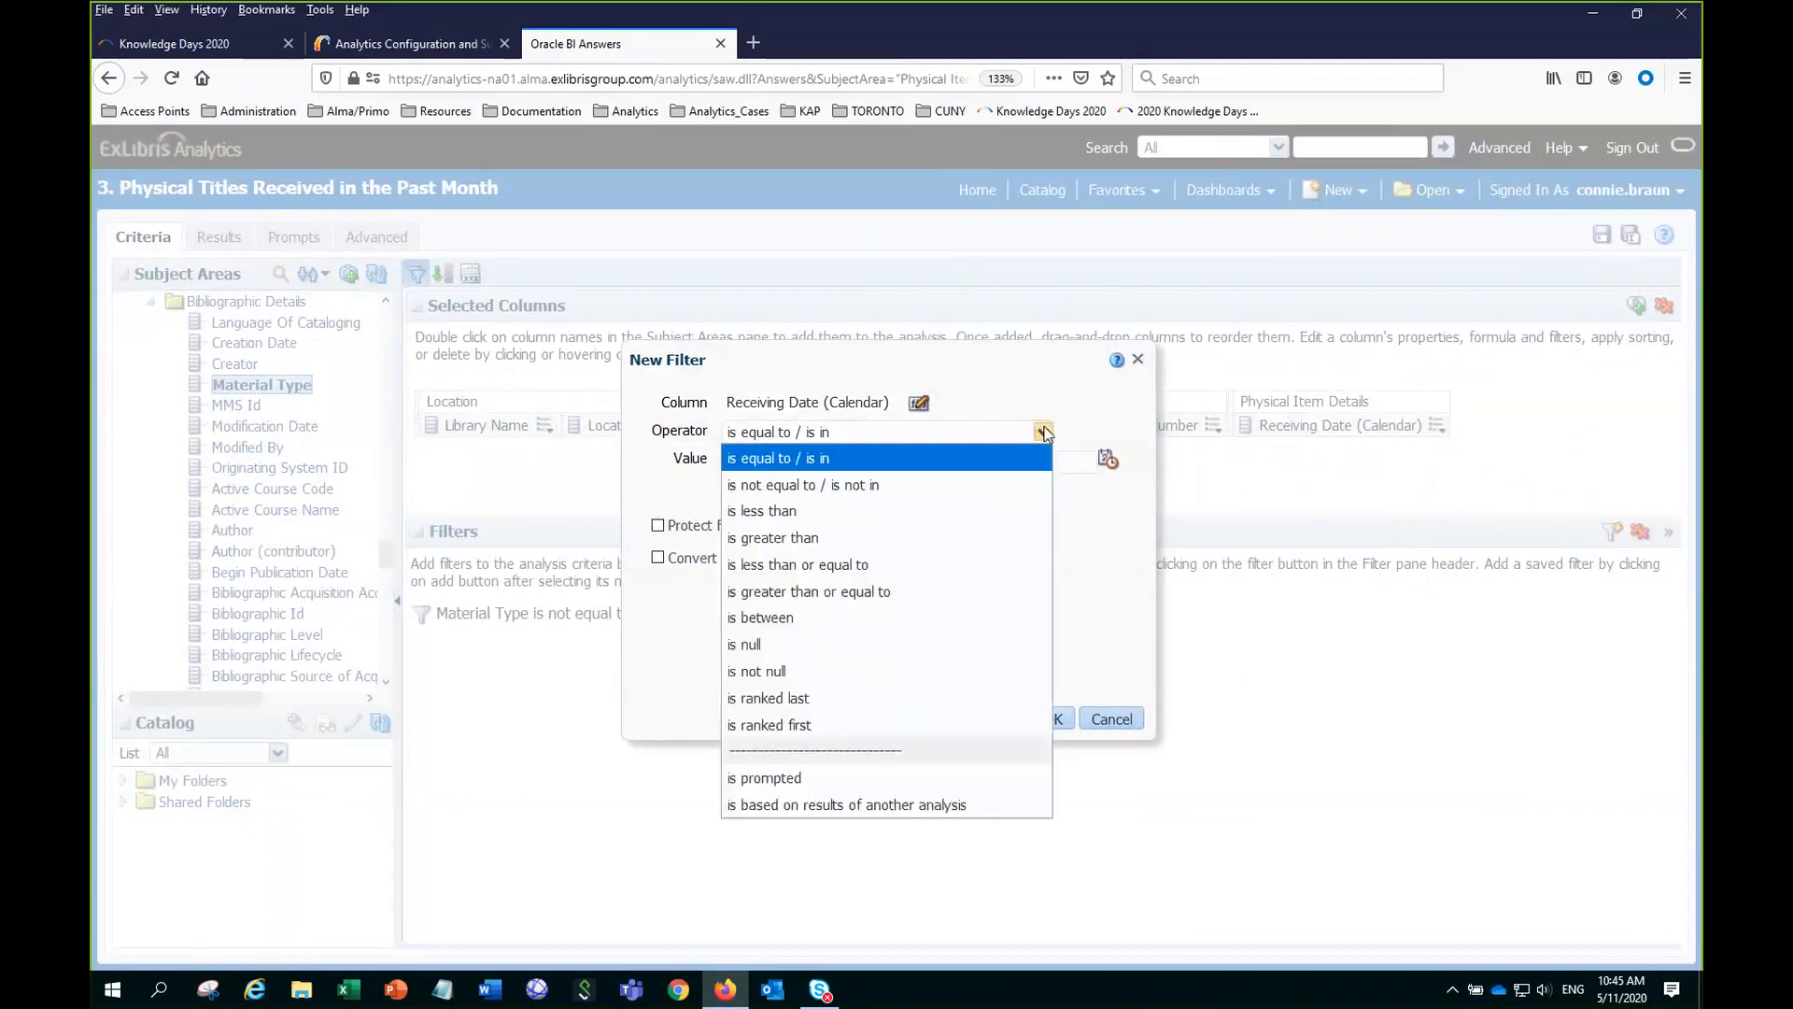
pyautogui.click(792, 595)
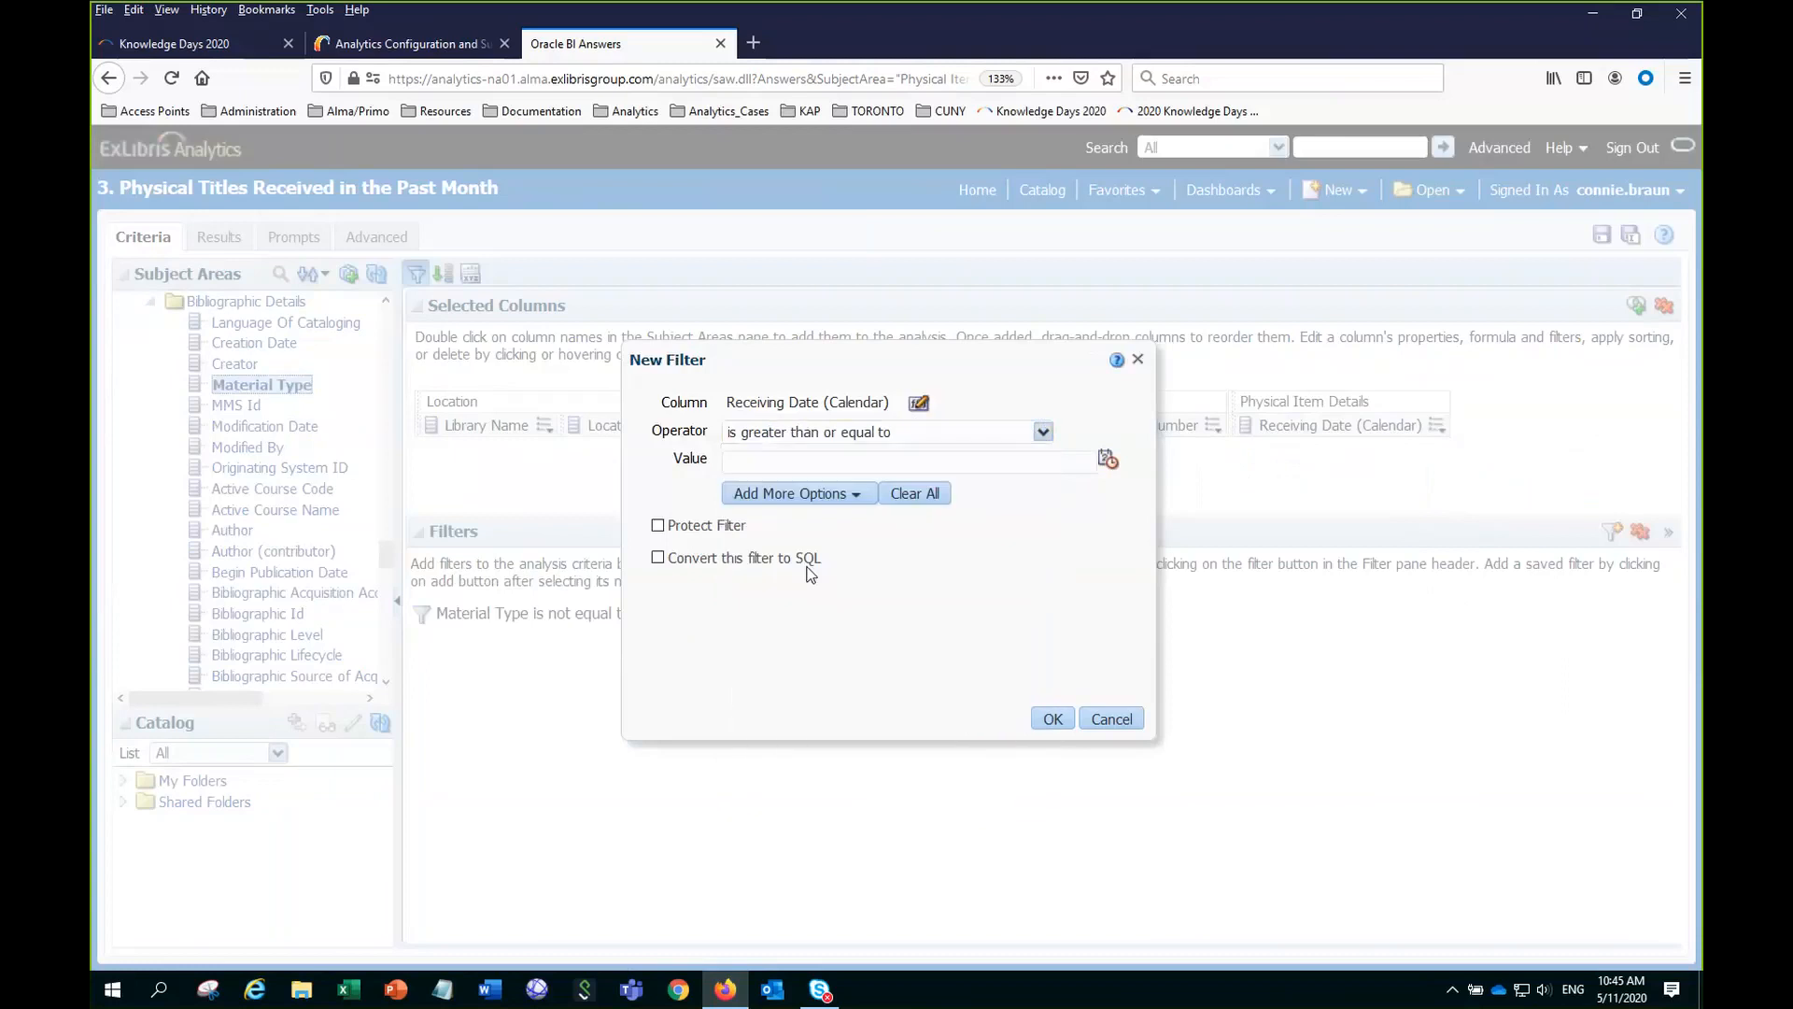
pyautogui.click(1106, 460)
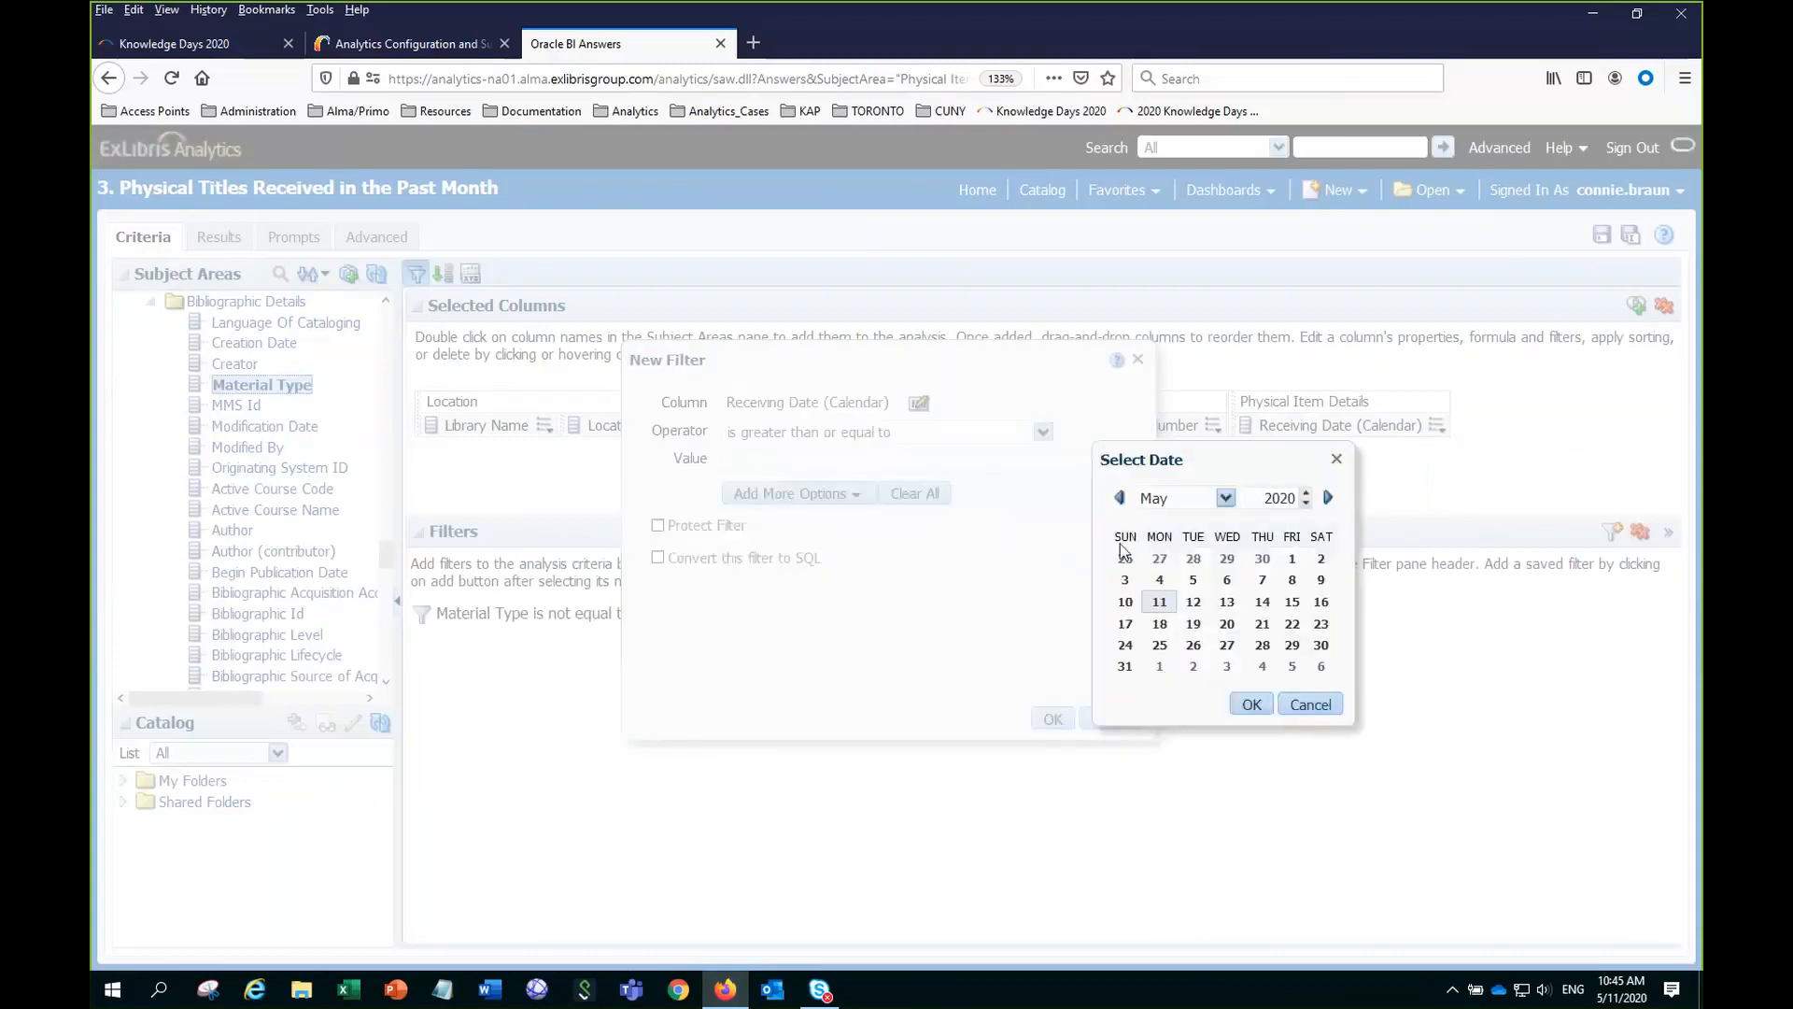
pyautogui.click(1292, 558)
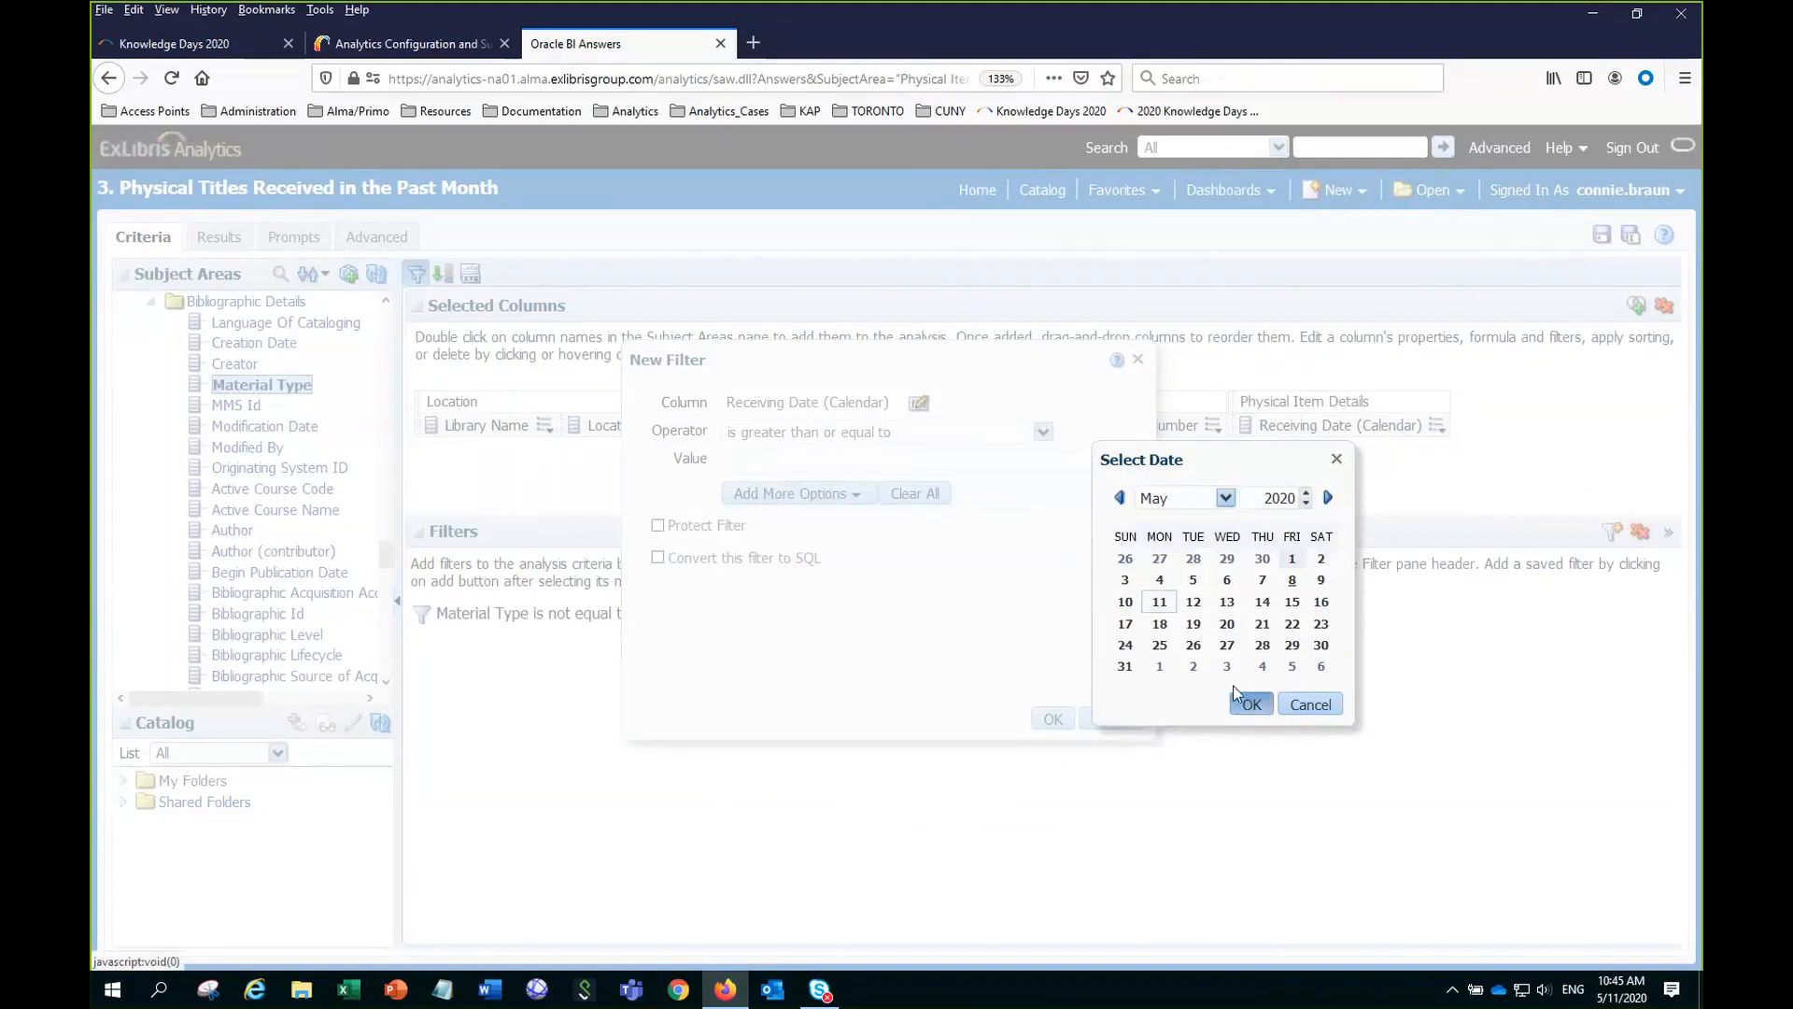
pyautogui.click(1251, 705)
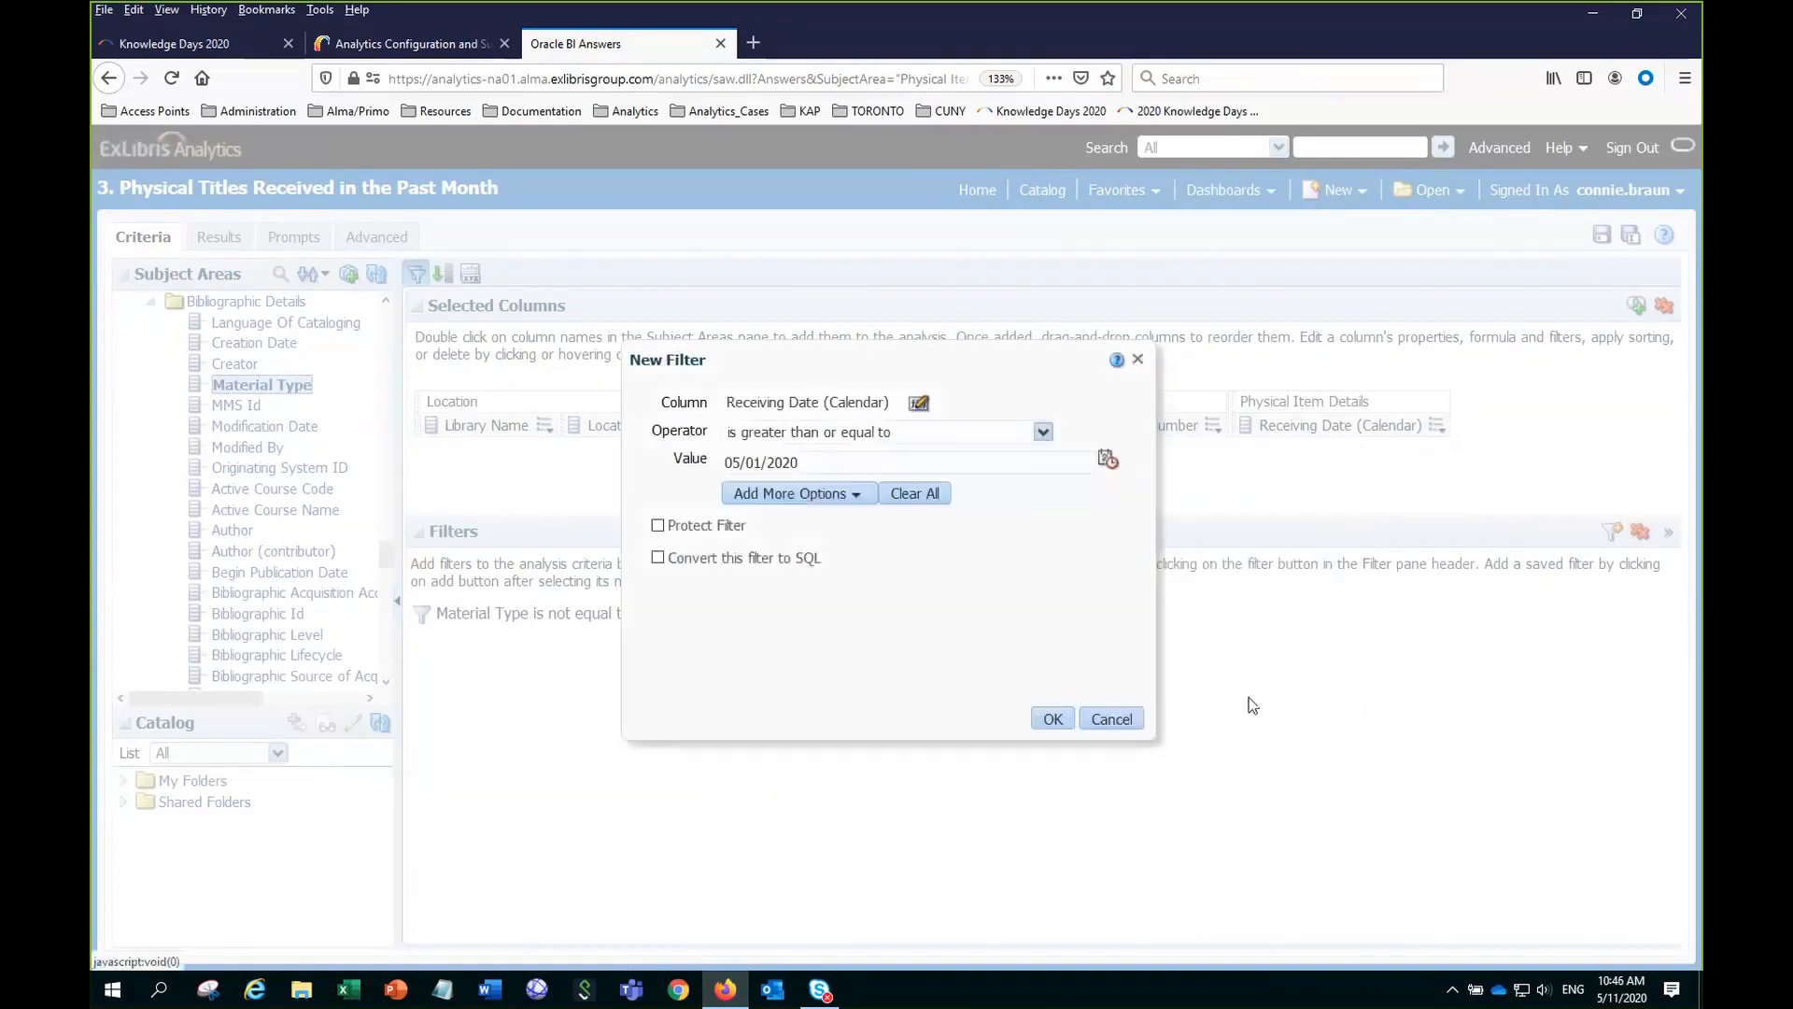
# Convert the Receiving Date (Calendar) filter to SQL and replace its fixed date with TIMESTAMPADD(SQL_TSI_MONTH, -1, CURRENT_DATE).
pyautogui.click(658, 559)
pyautogui.click(1052, 719)
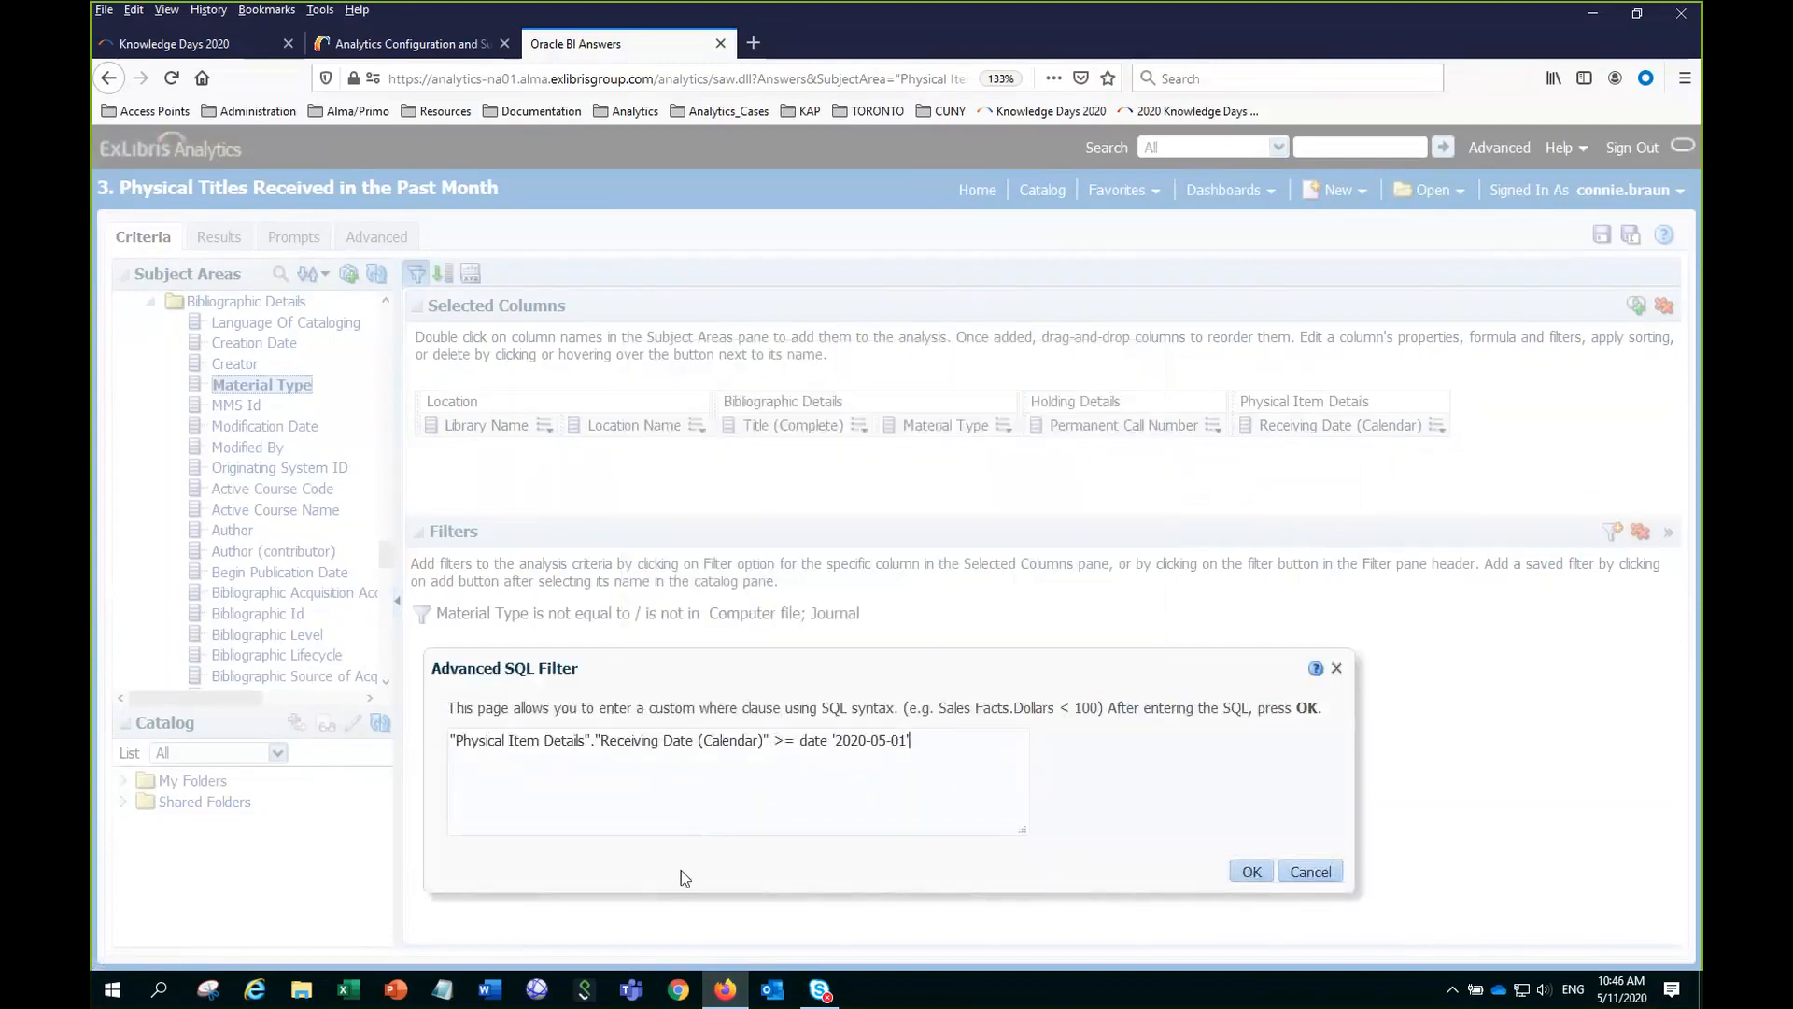
pyautogui.moveTo(909, 739); pyautogui.dragTo(800, 738)
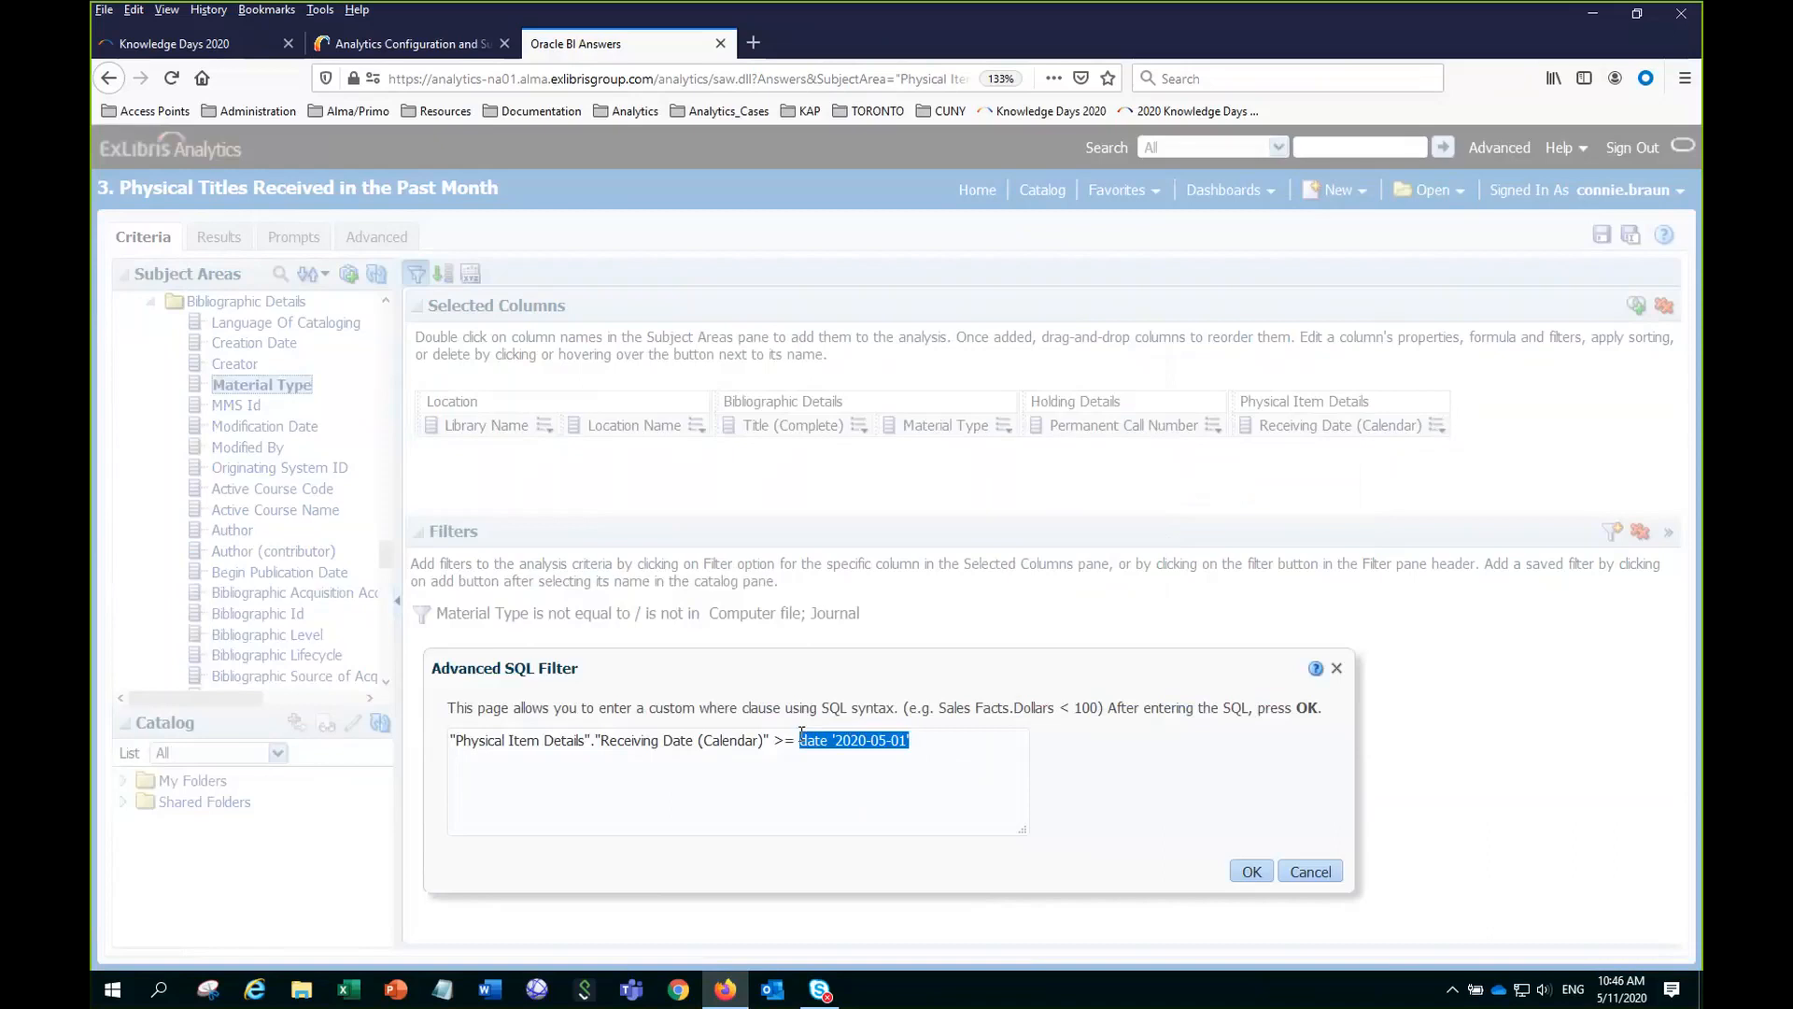
pyautogui.press('BackSpace')
pyautogui.write('TIME')
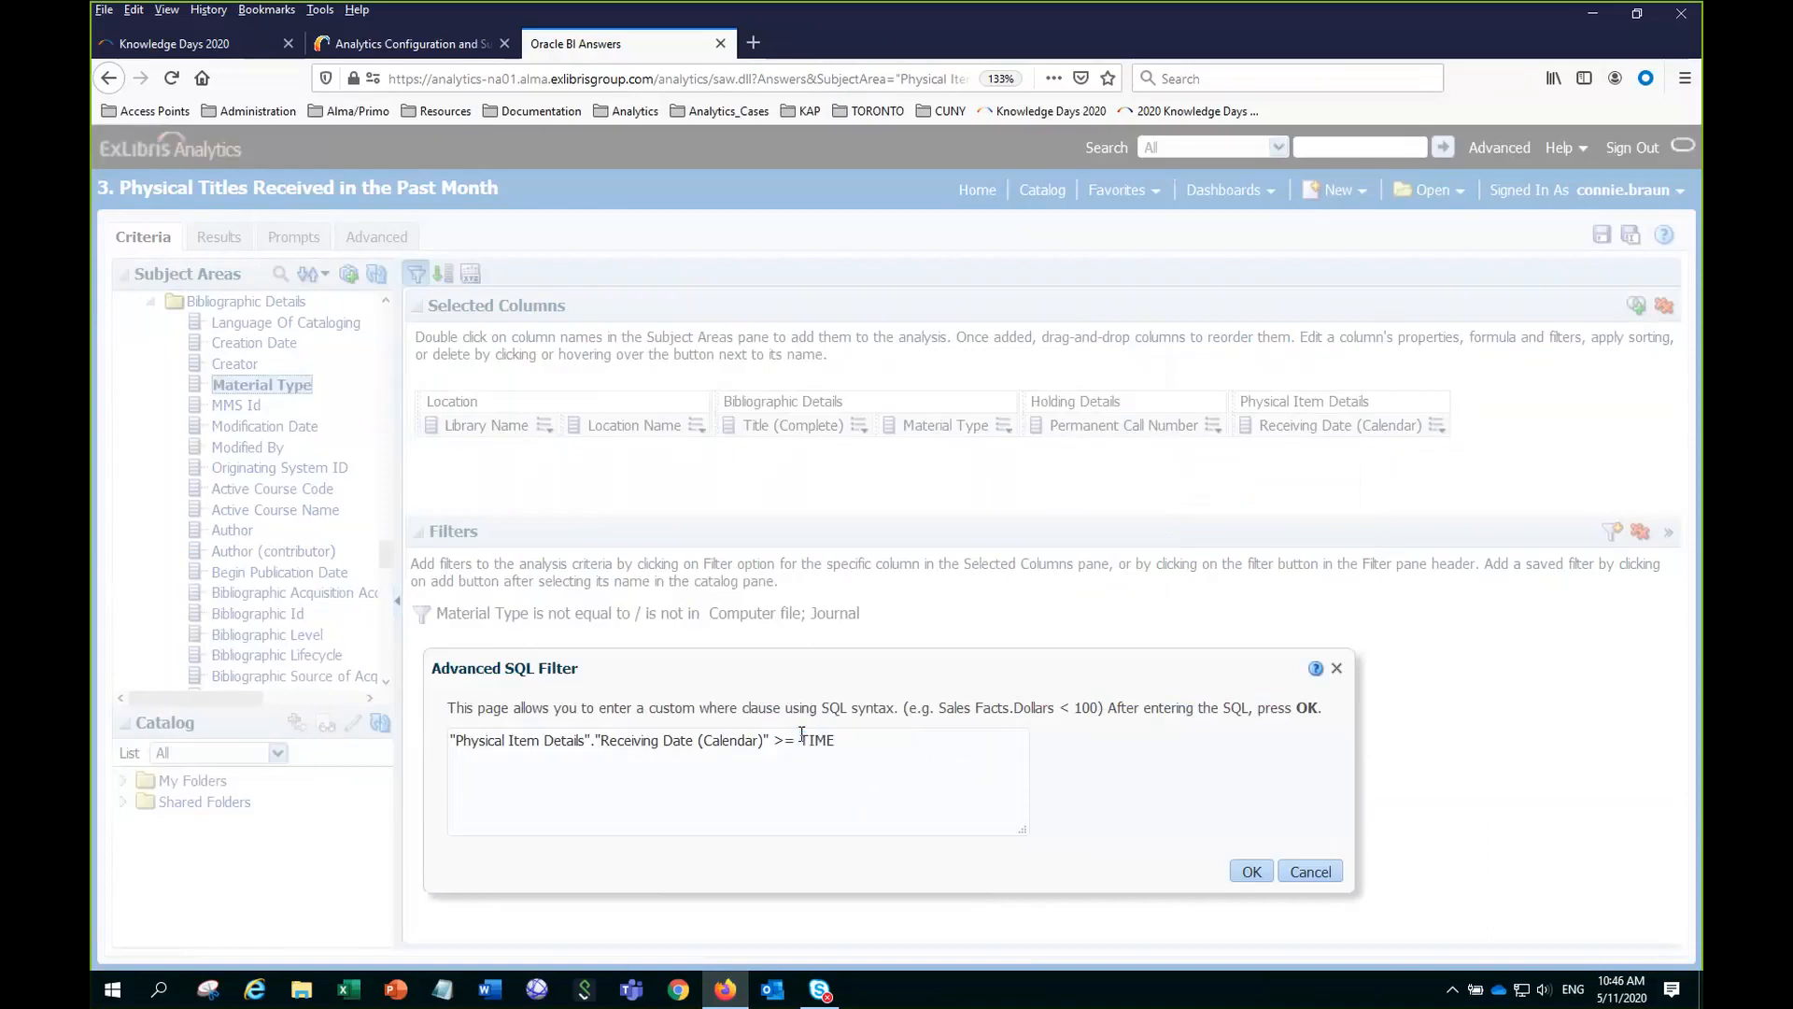
pyautogui.write('STAMPADD')
pyautogui.write('(SQL_TSI_month')
pyautogui.press('BackSpace')
pyautogui.press('BackSpace')
pyautogui.press('BackSpace')
pyautogui.press('BackSpace')
pyautogui.press('BackSpace')
pyautogui.write('MONTH')
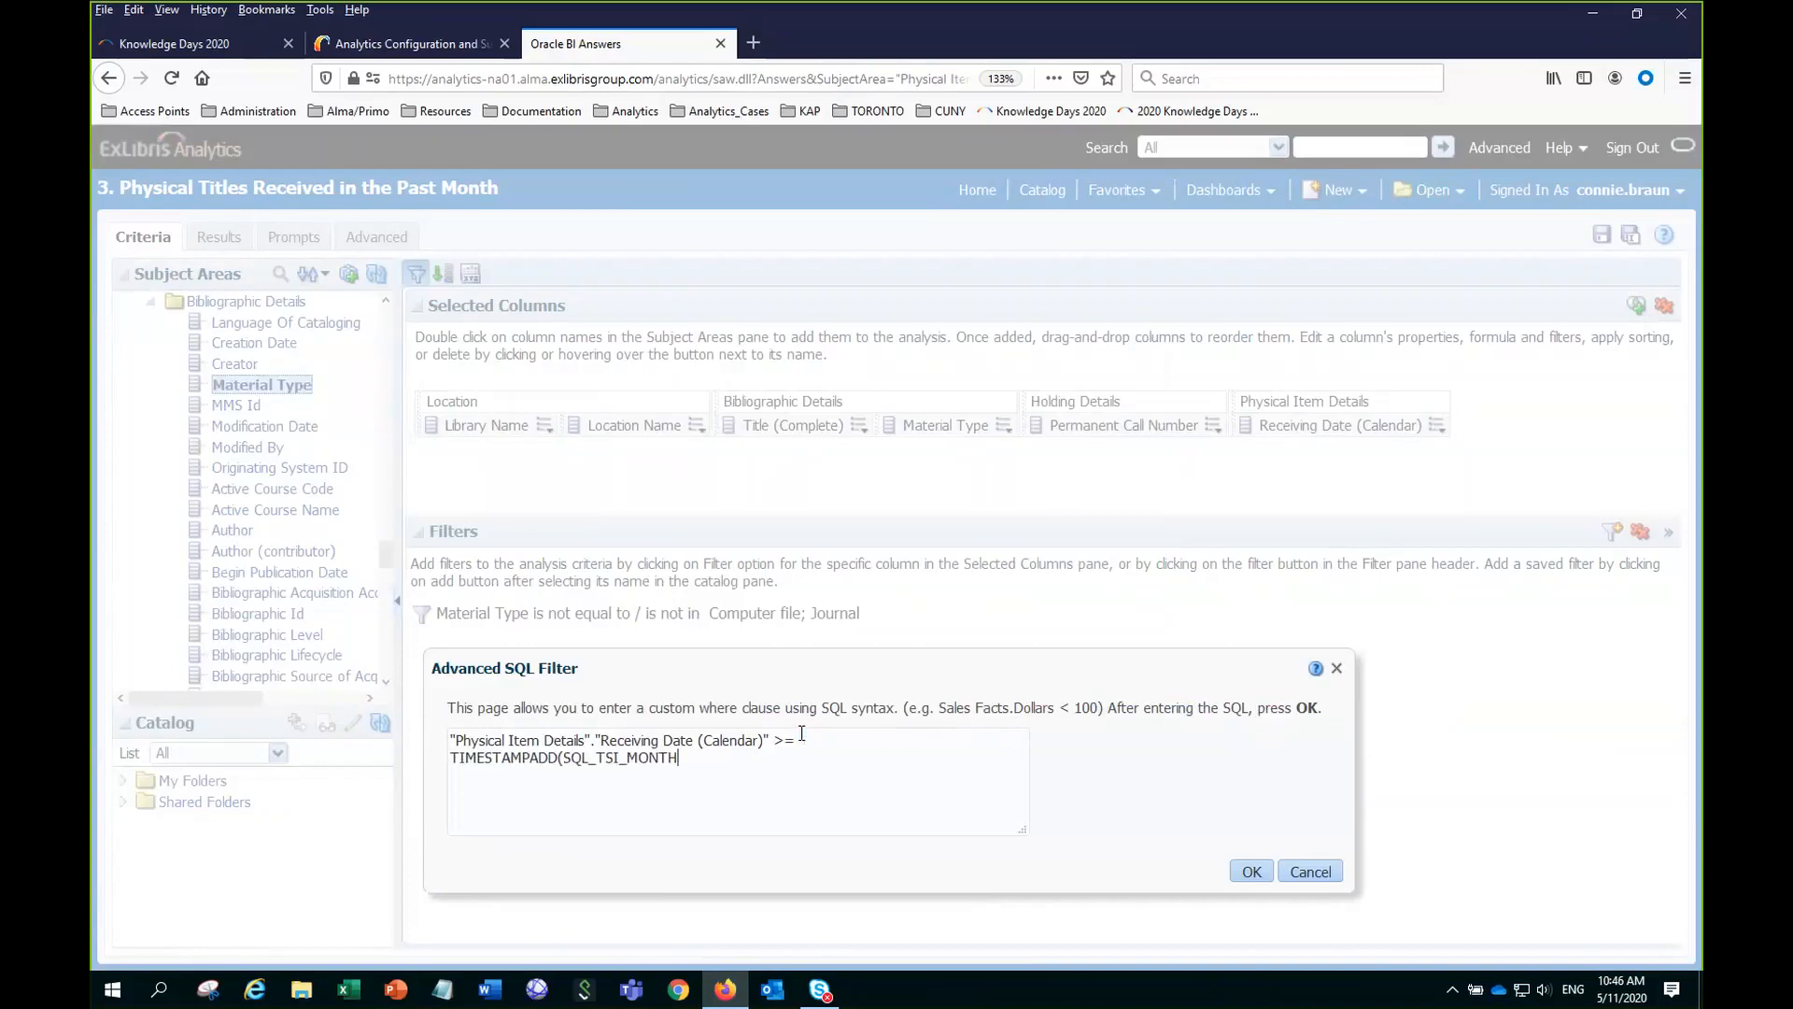
pyautogui.moveTo(1025, 827); pyautogui.dragTo(1290, 780)
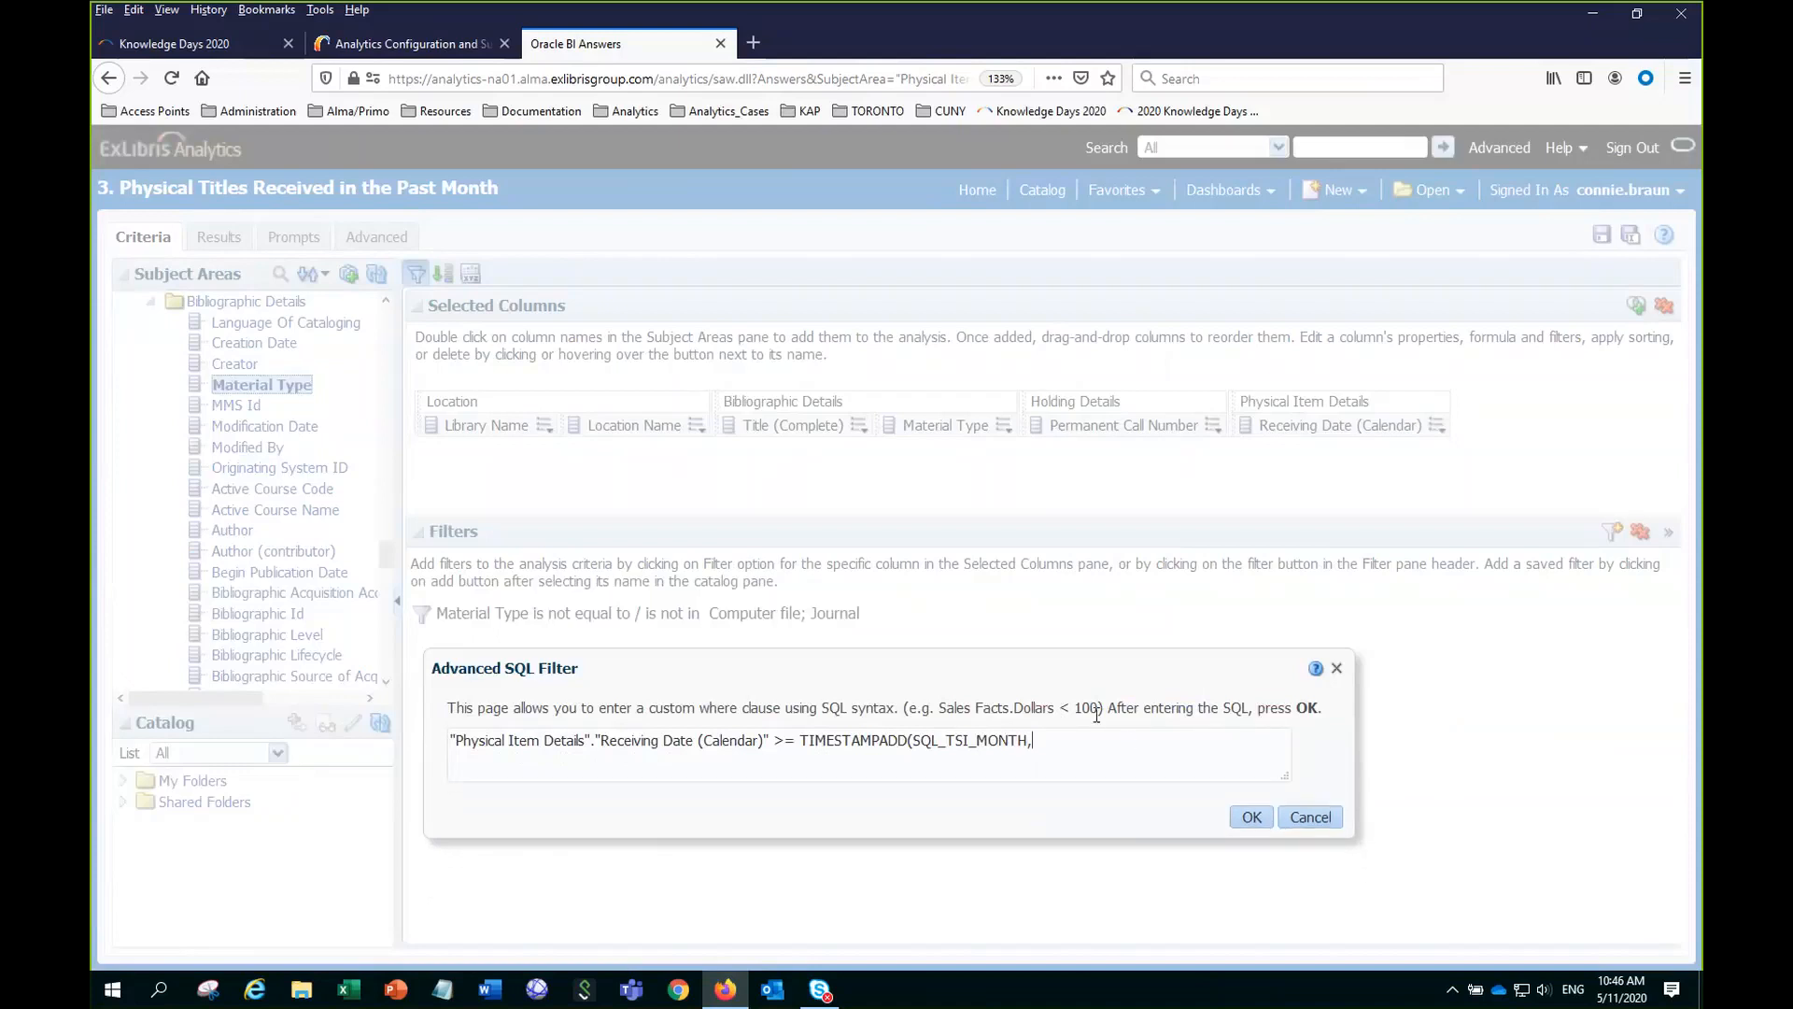
pyautogui.write('-1, CURRENT_DATE)')
# Change the SQL filter's operator to BETWEEN, append AND CURRENT_DATE to the expression, and apply the filter.
pyautogui.moveTo(771, 740); pyautogui.dragTo(804, 739)
pyautogui.write('BETWEEN')
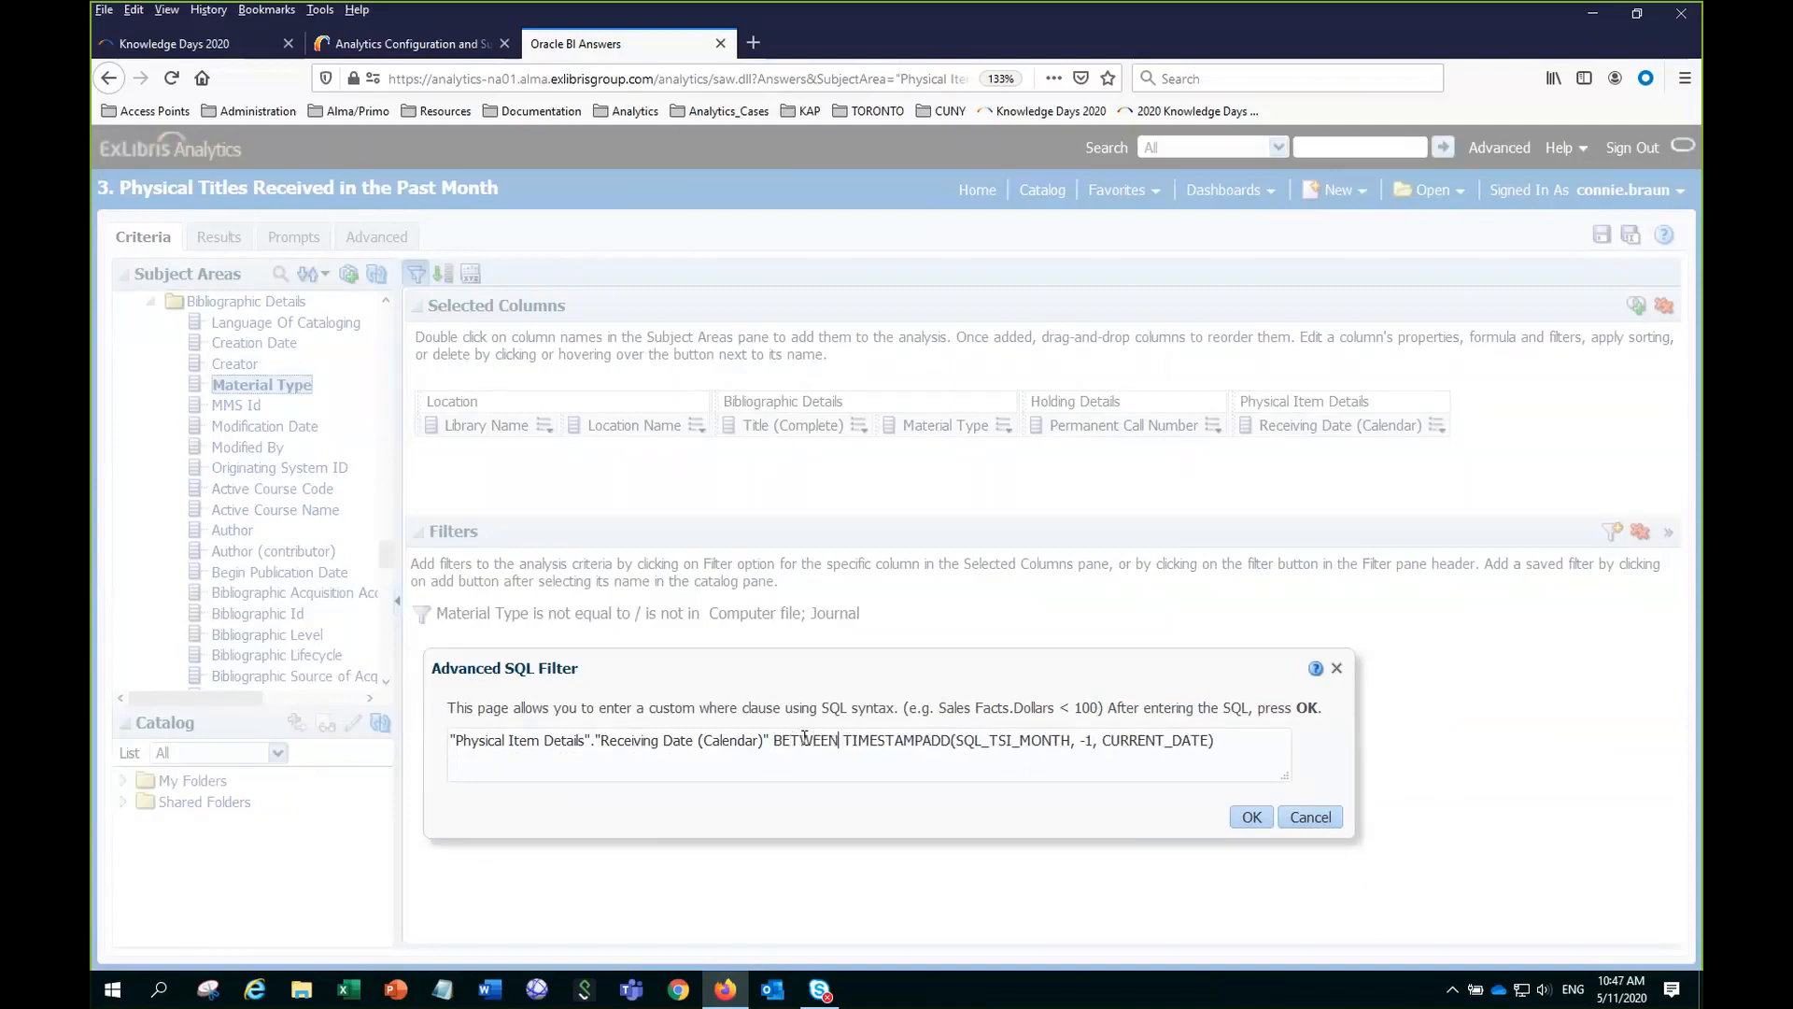
pyautogui.click(1227, 742)
pyautogui.write('AND CURRENT_DATE')
pyautogui.click(1252, 817)
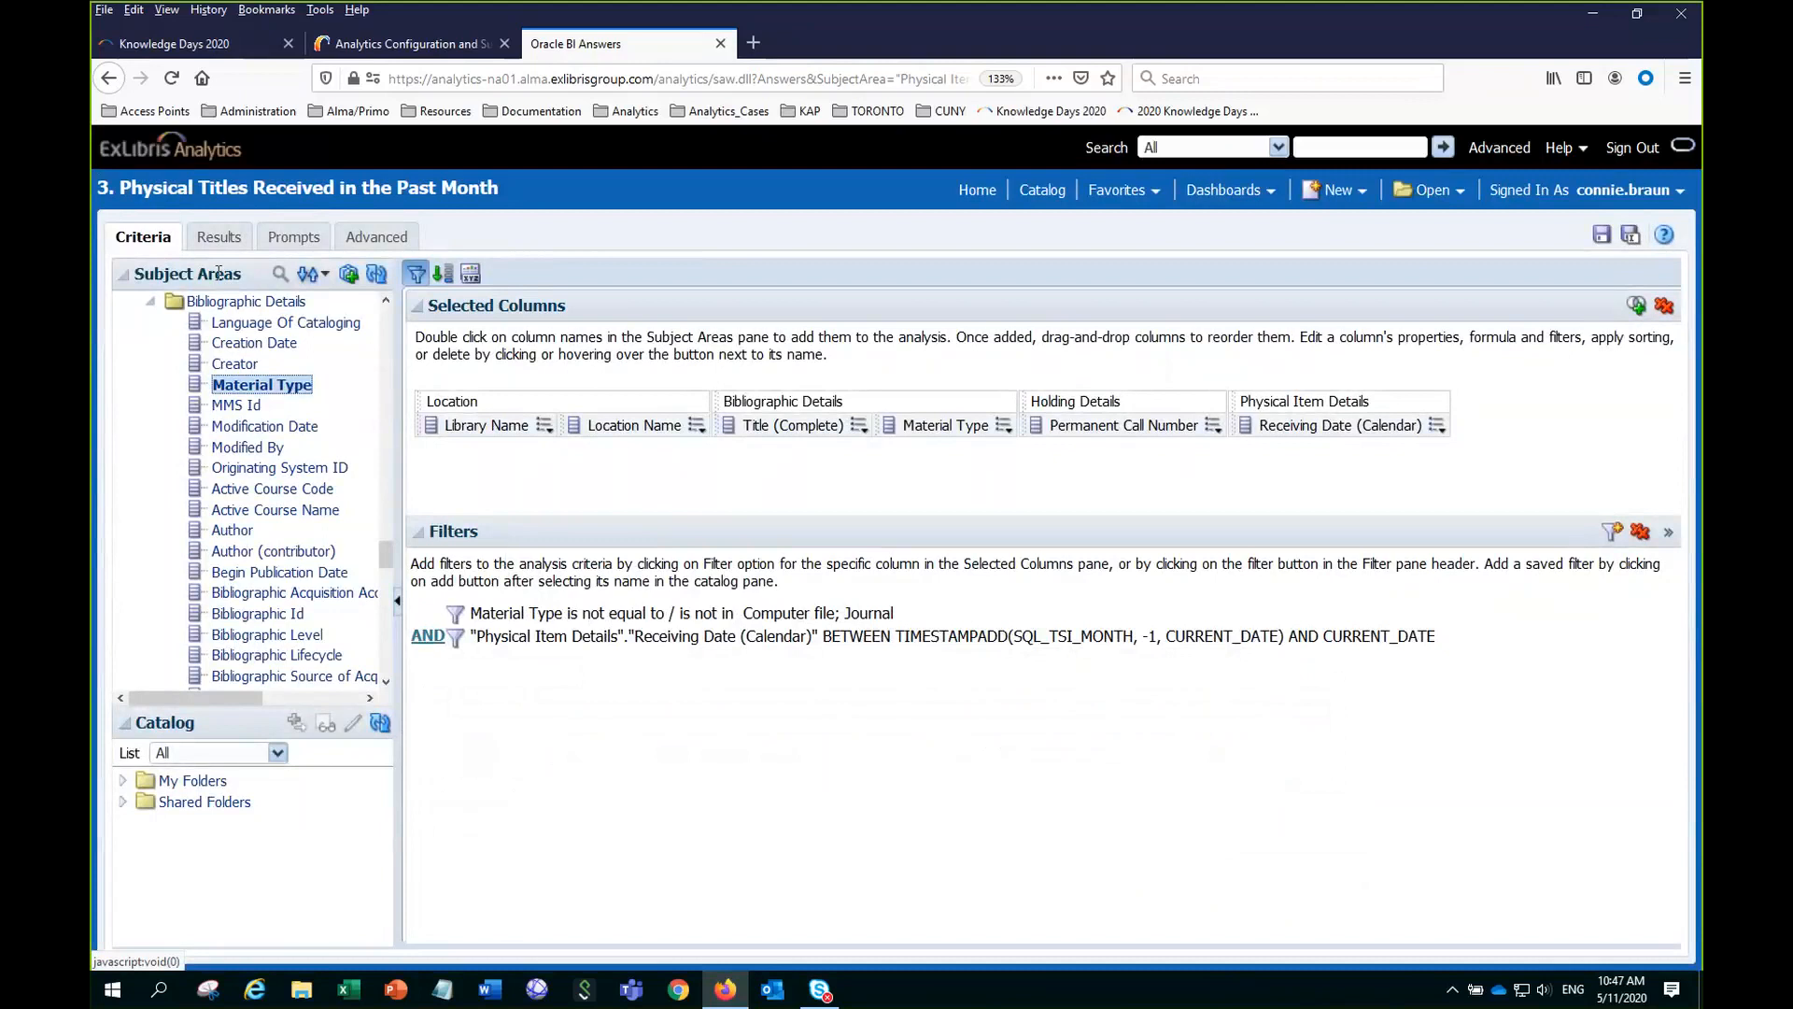
# Save the analysis and review the titles and receiving dates in its results table.
pyautogui.click(1602, 235)
pyautogui.click(228, 240)
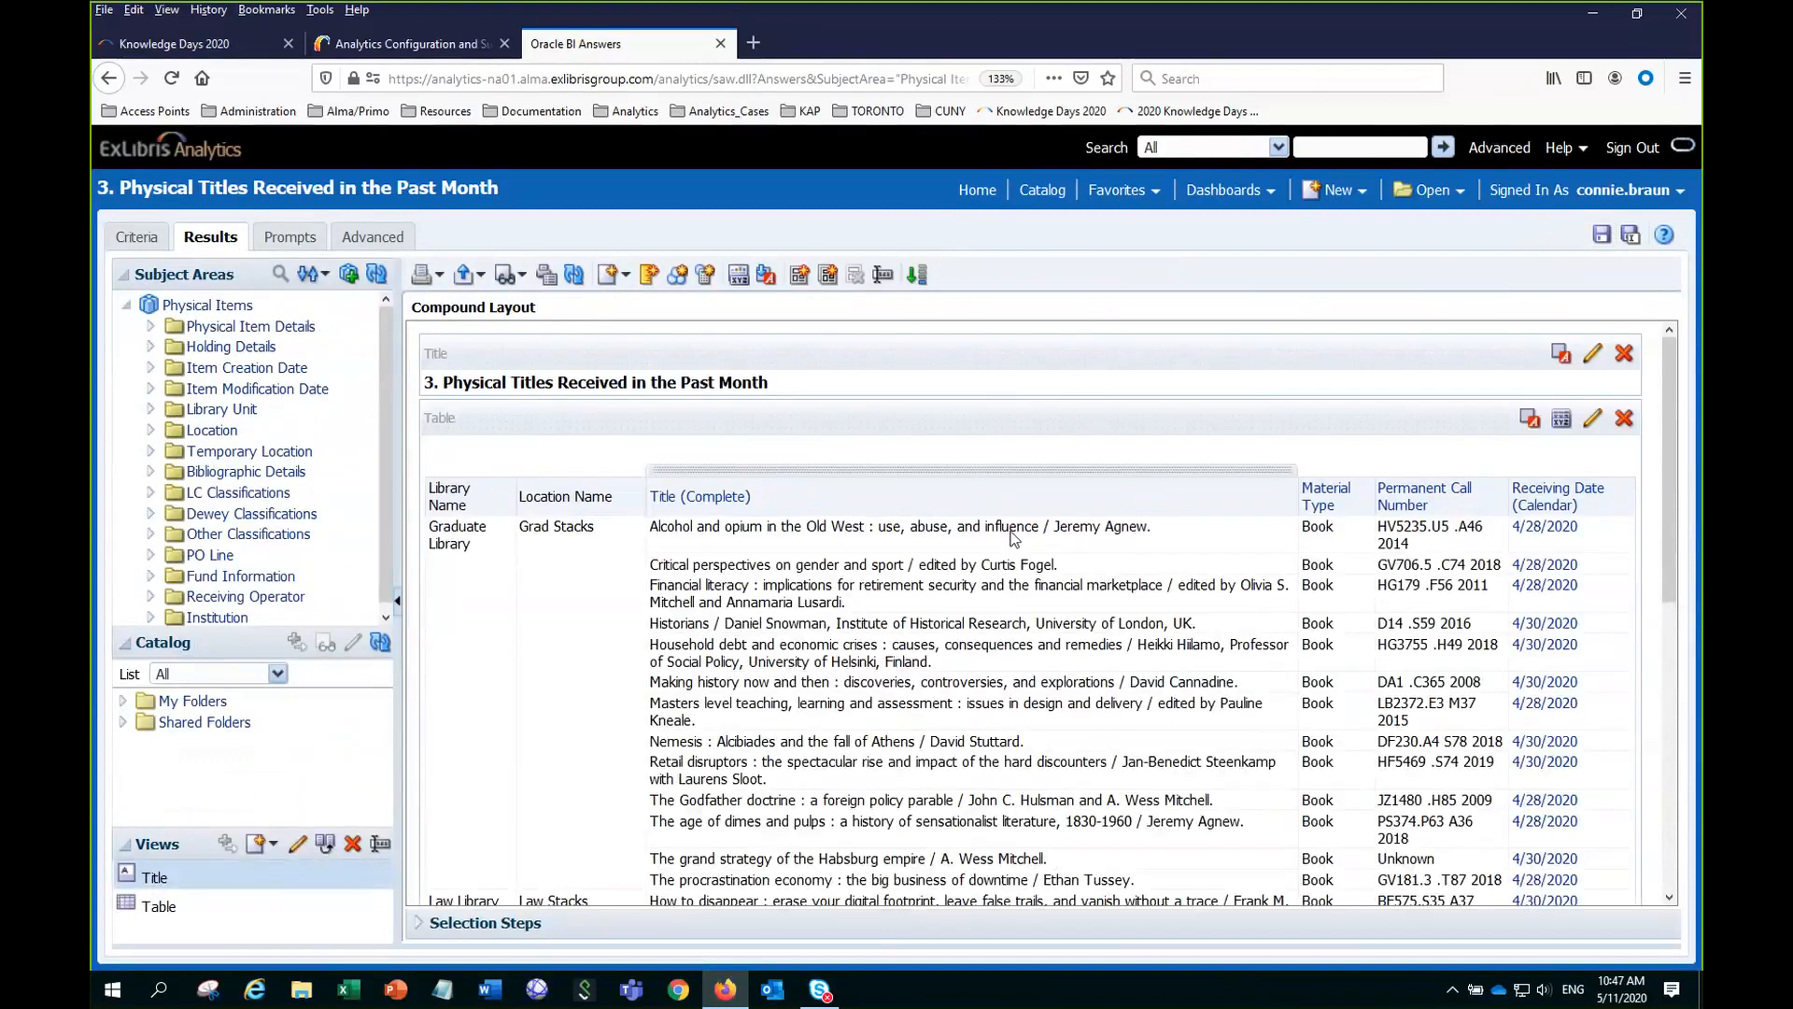
pyautogui.scroll(-5, 1013, 539)
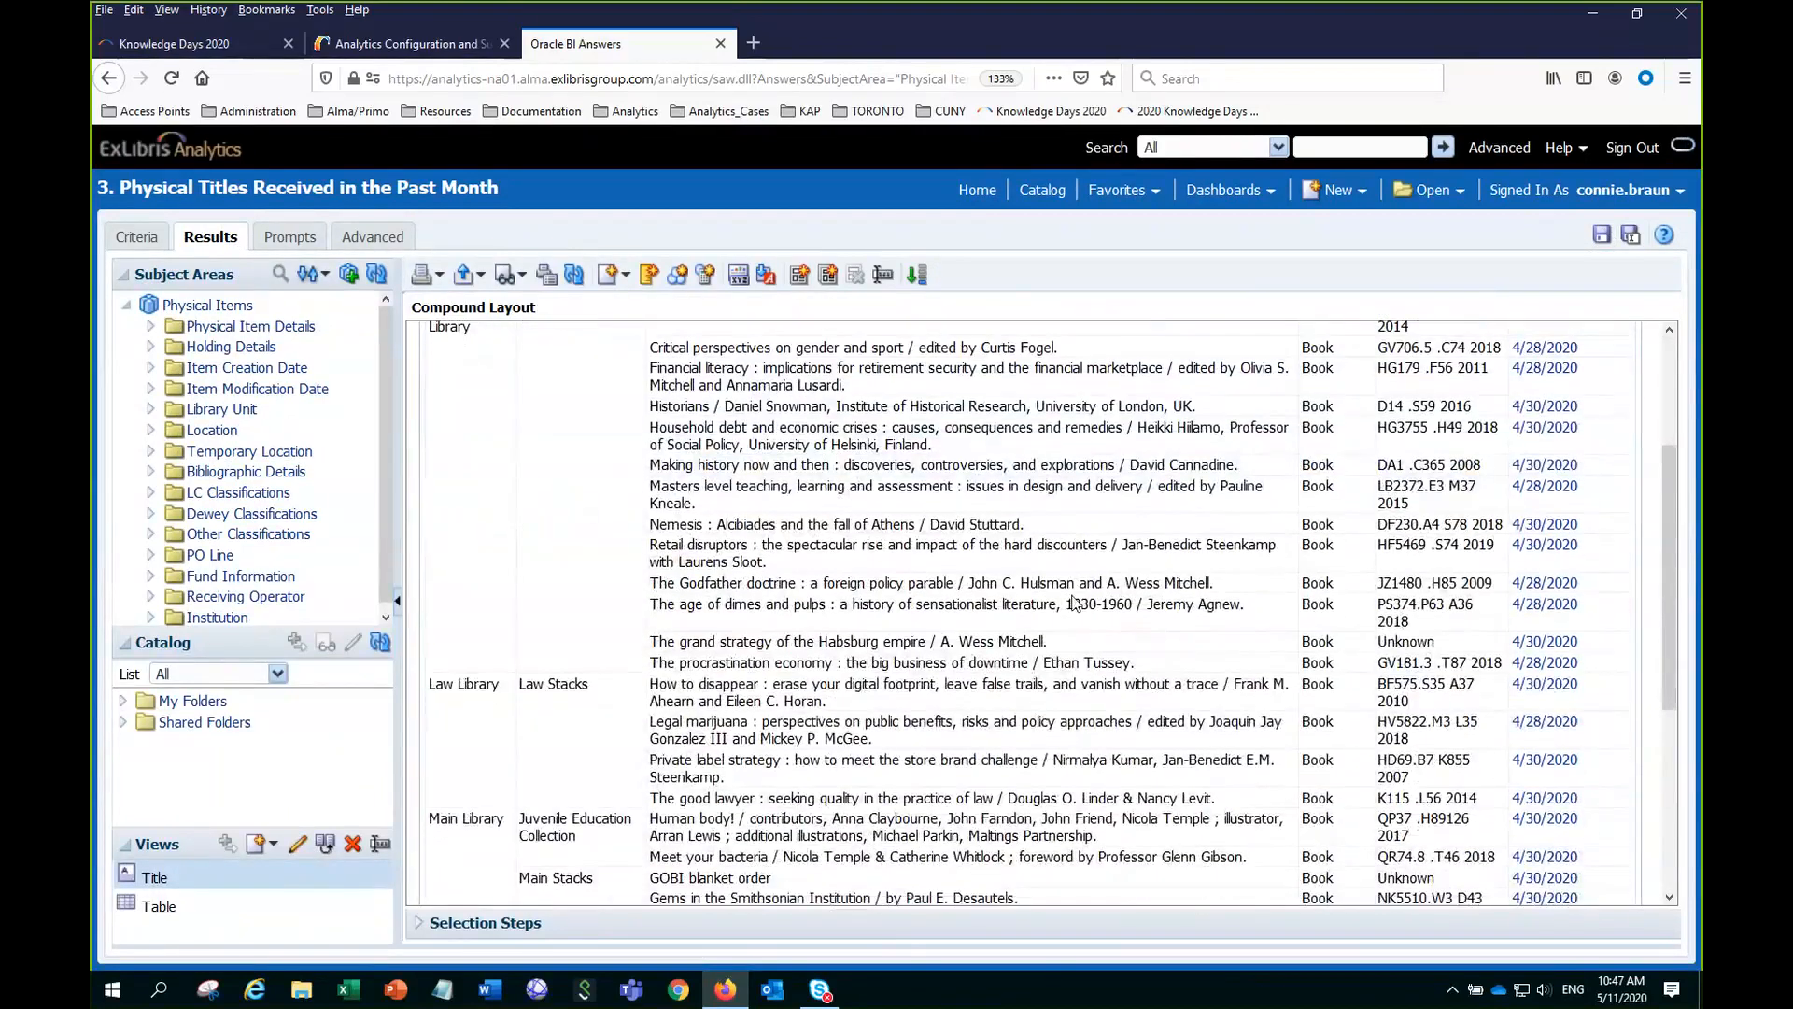
pyautogui.scroll(-1, 1072, 609)
pyautogui.scroll(1, 1046, 597)
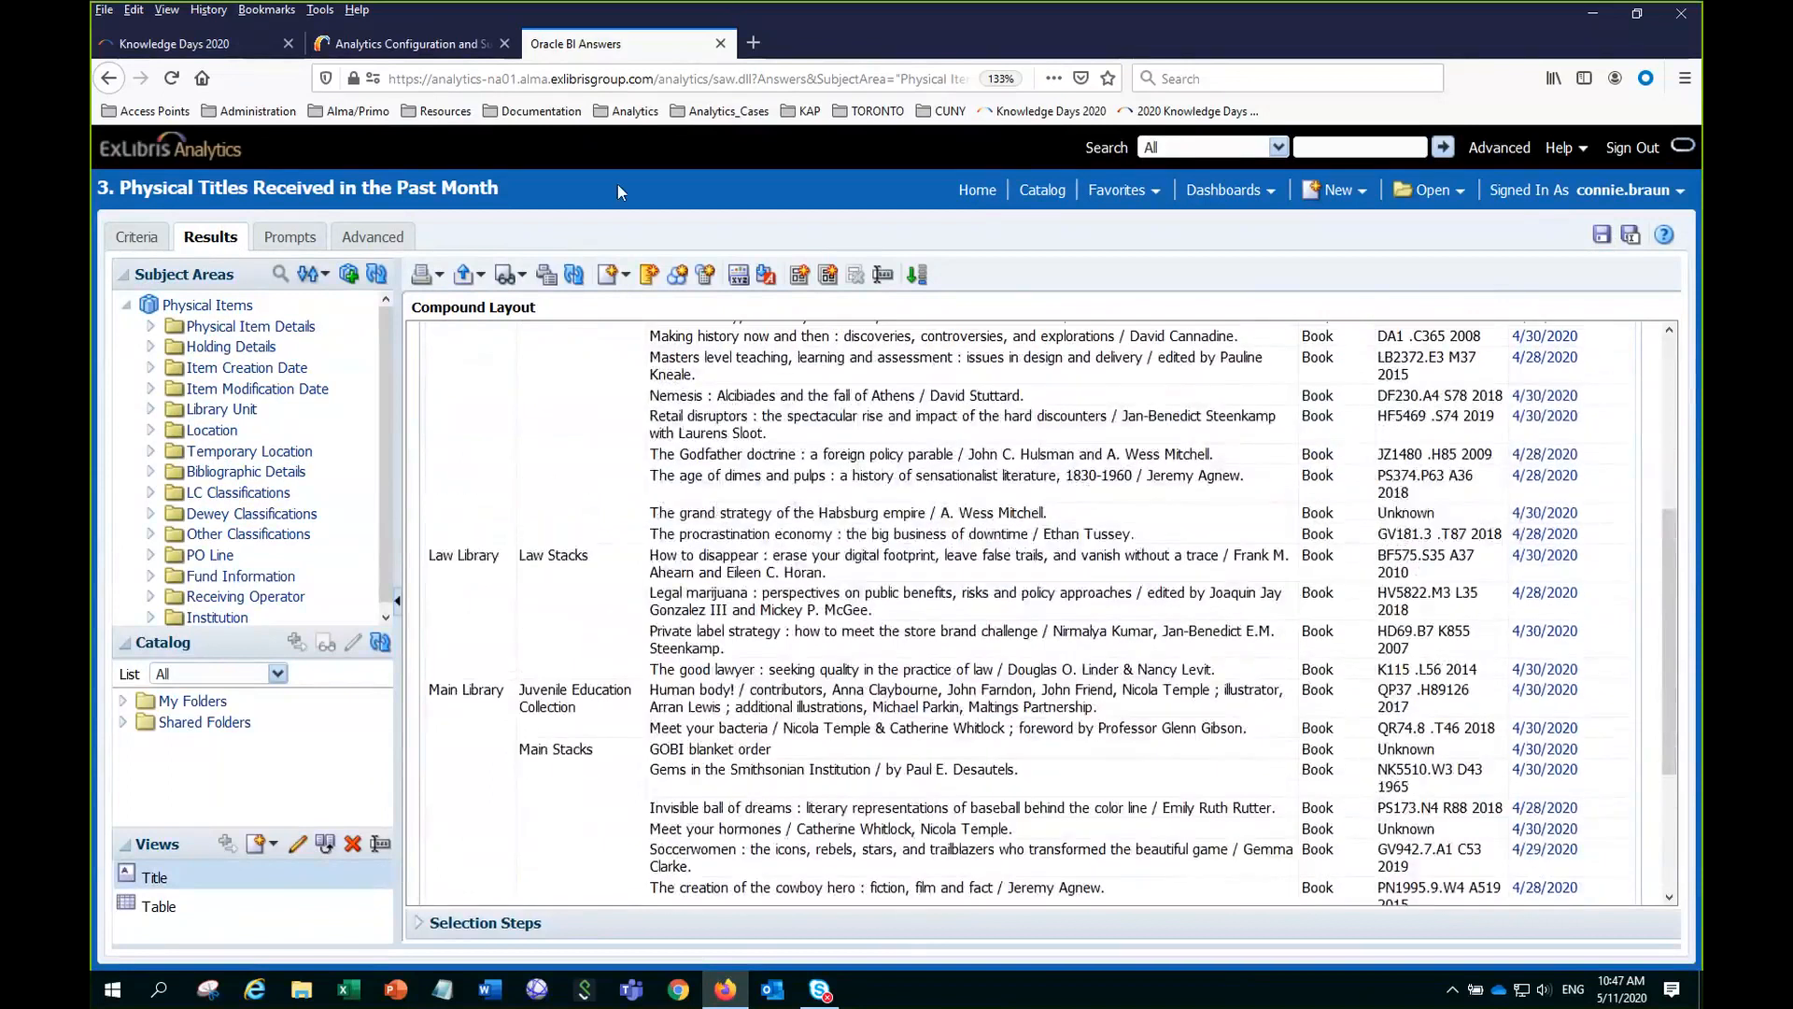
pyautogui.scroll(-1, 982, 732)
pyautogui.scroll(-3, 983, 733)
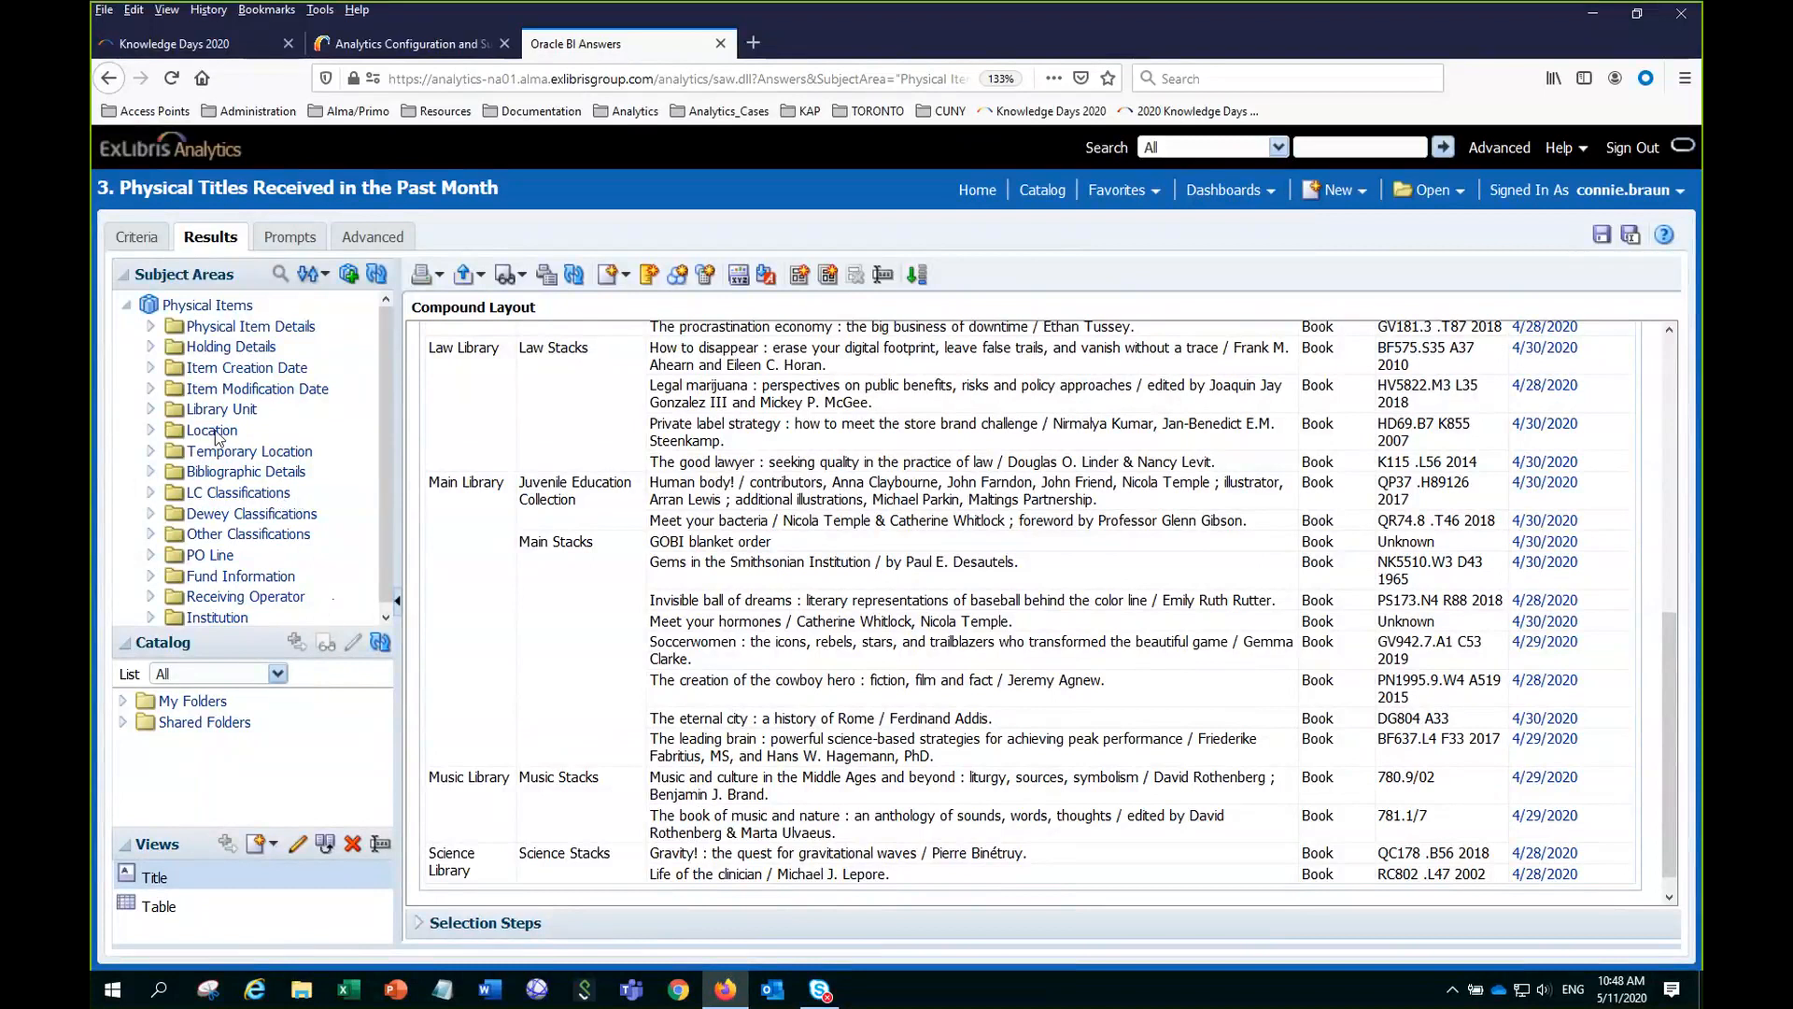
# Look through the available columns in the Physical Item Details folder of the Physical Items subject area.
pyautogui.click(150, 325)
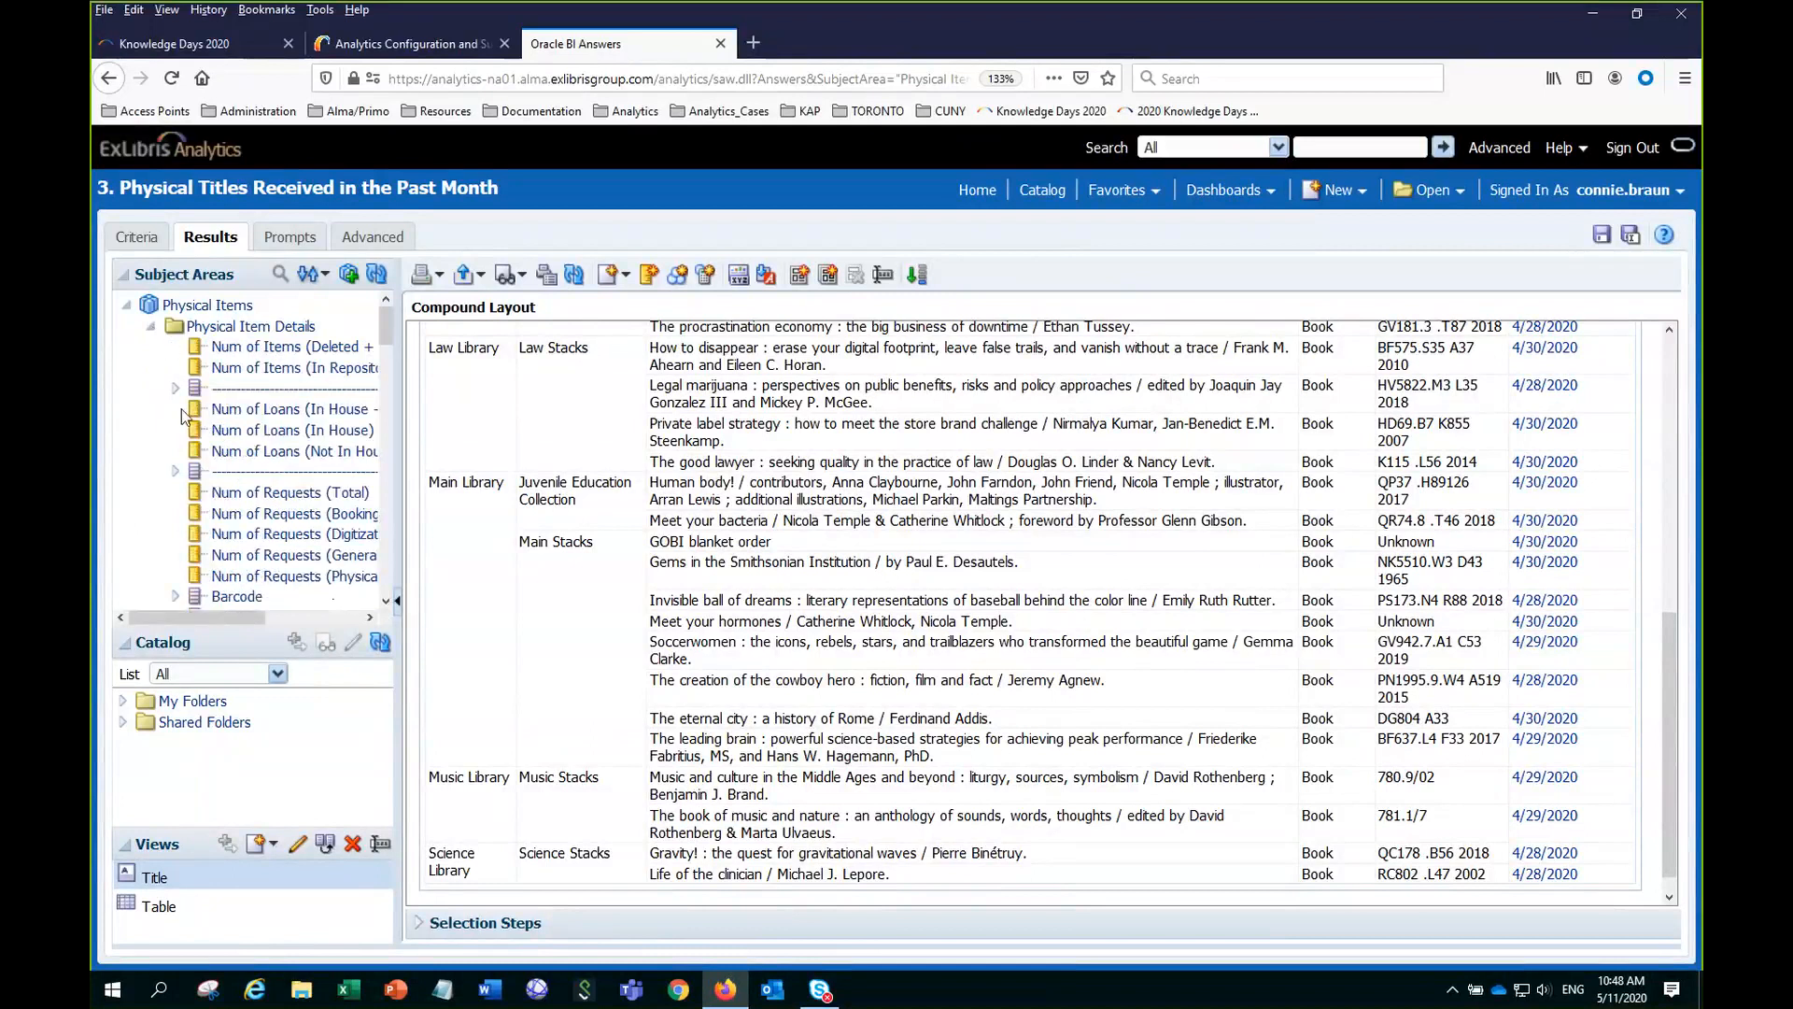
pyautogui.scroll(-10, 183, 417)
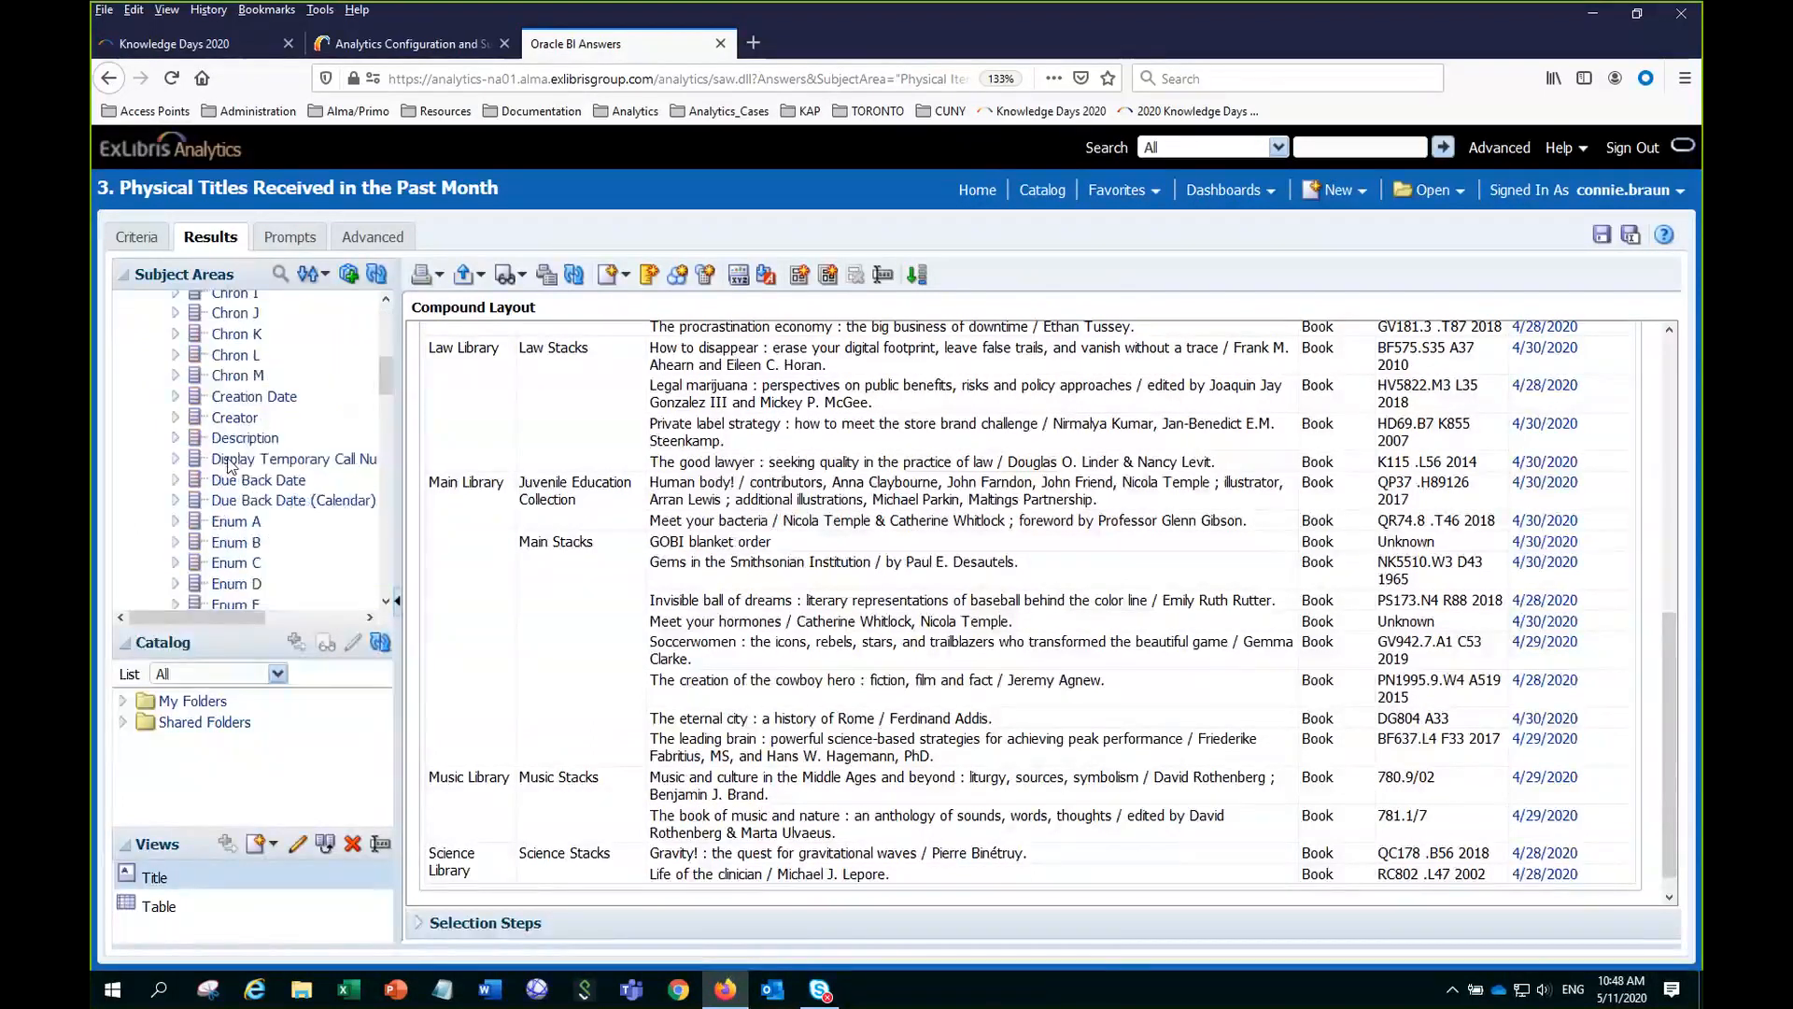
pyautogui.scroll(-8, 238, 456)
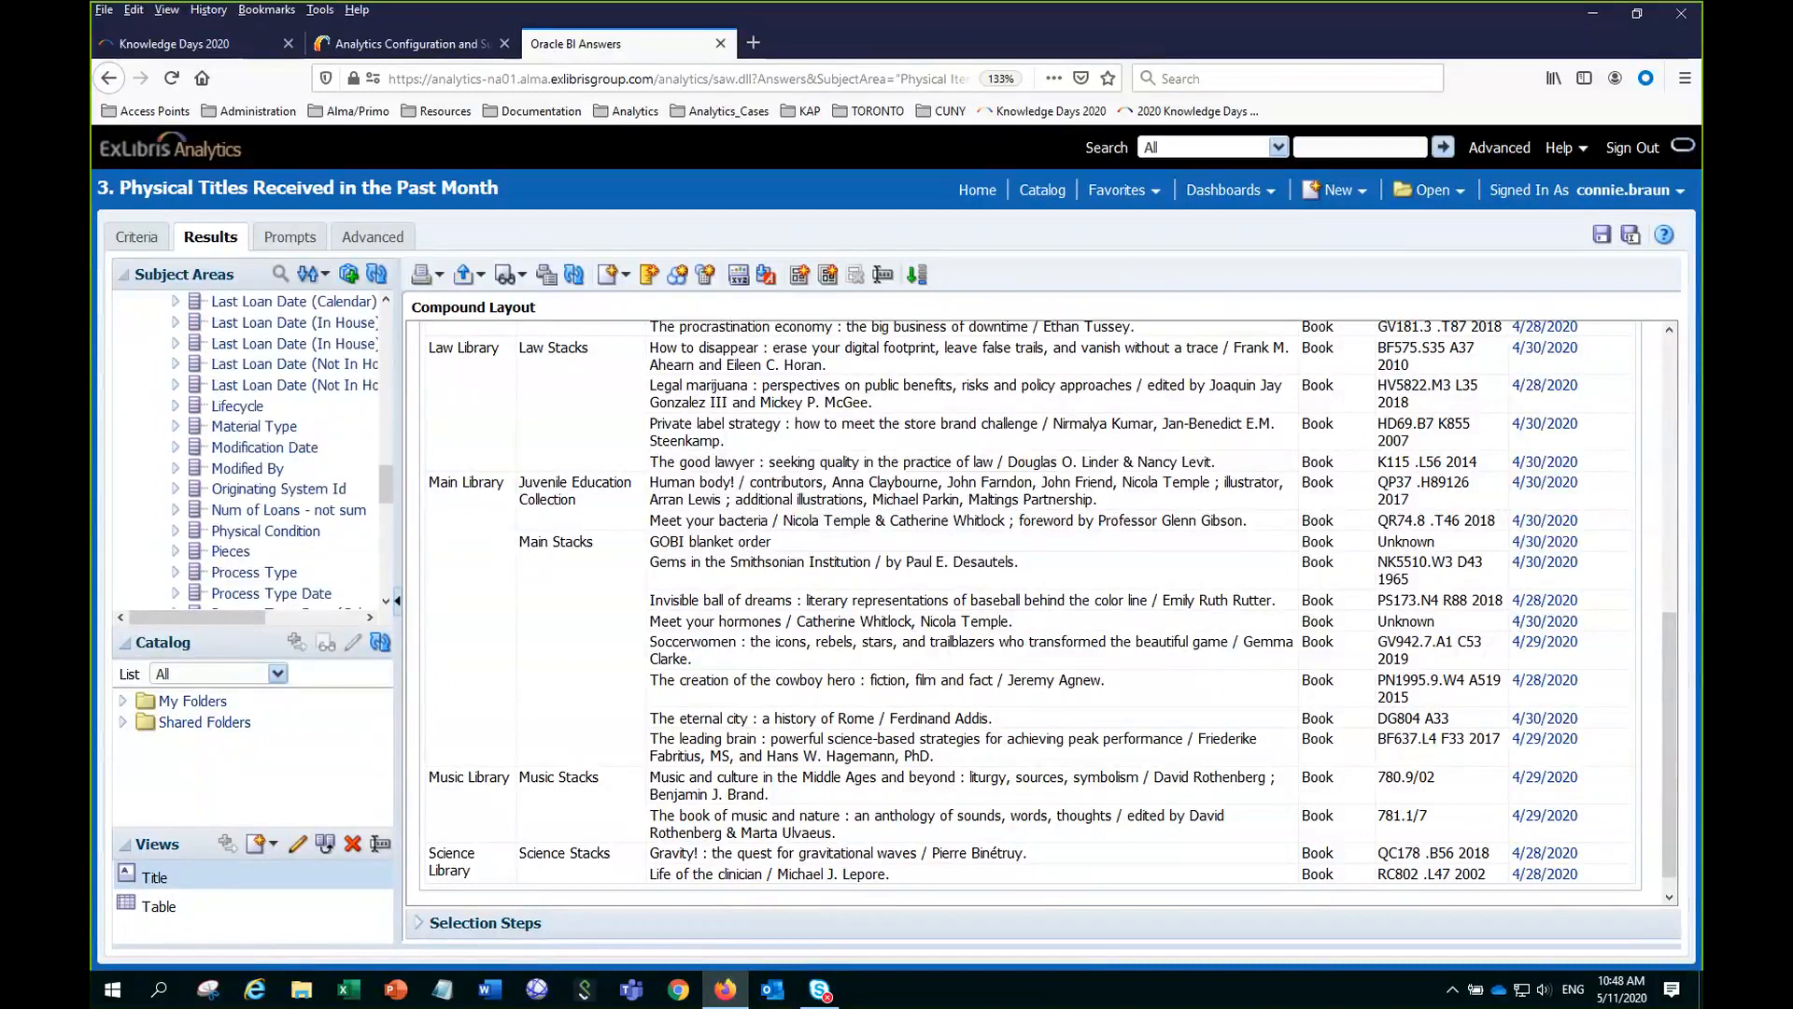
pyautogui.scroll(-2, 178, 504)
pyautogui.scroll(-3, 172, 506)
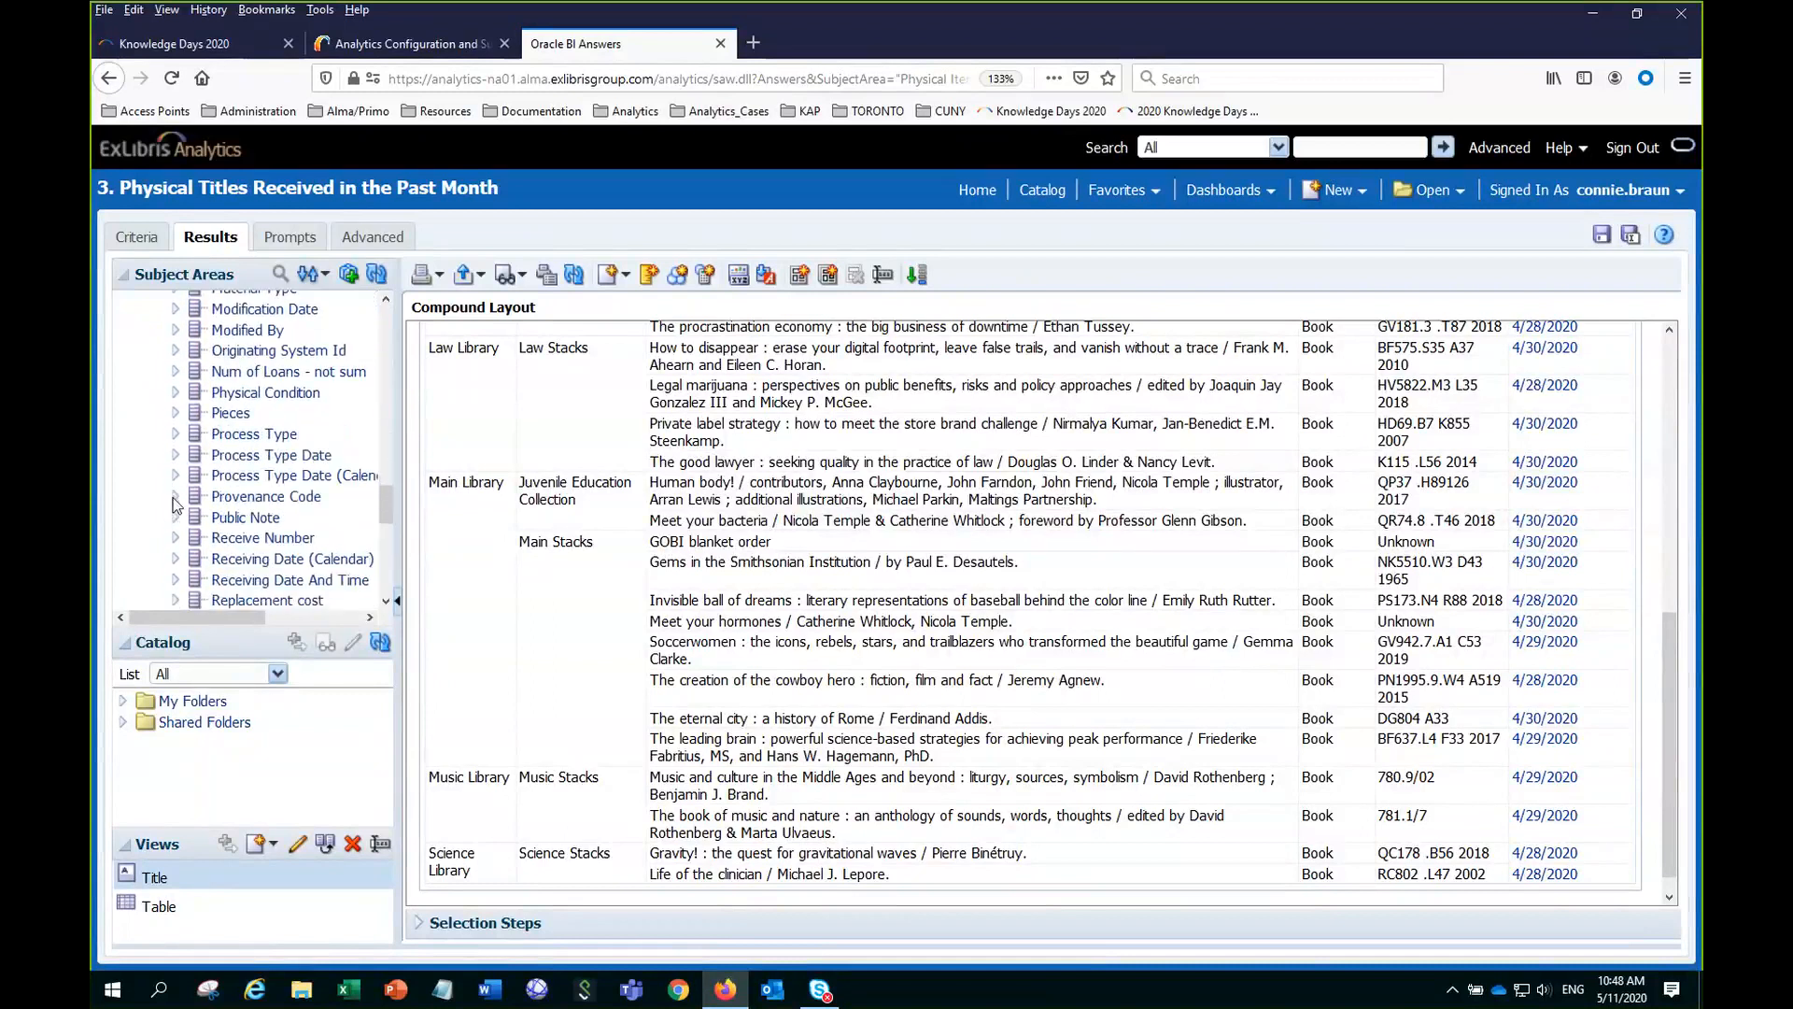
pyautogui.scroll(-2, 166, 497)
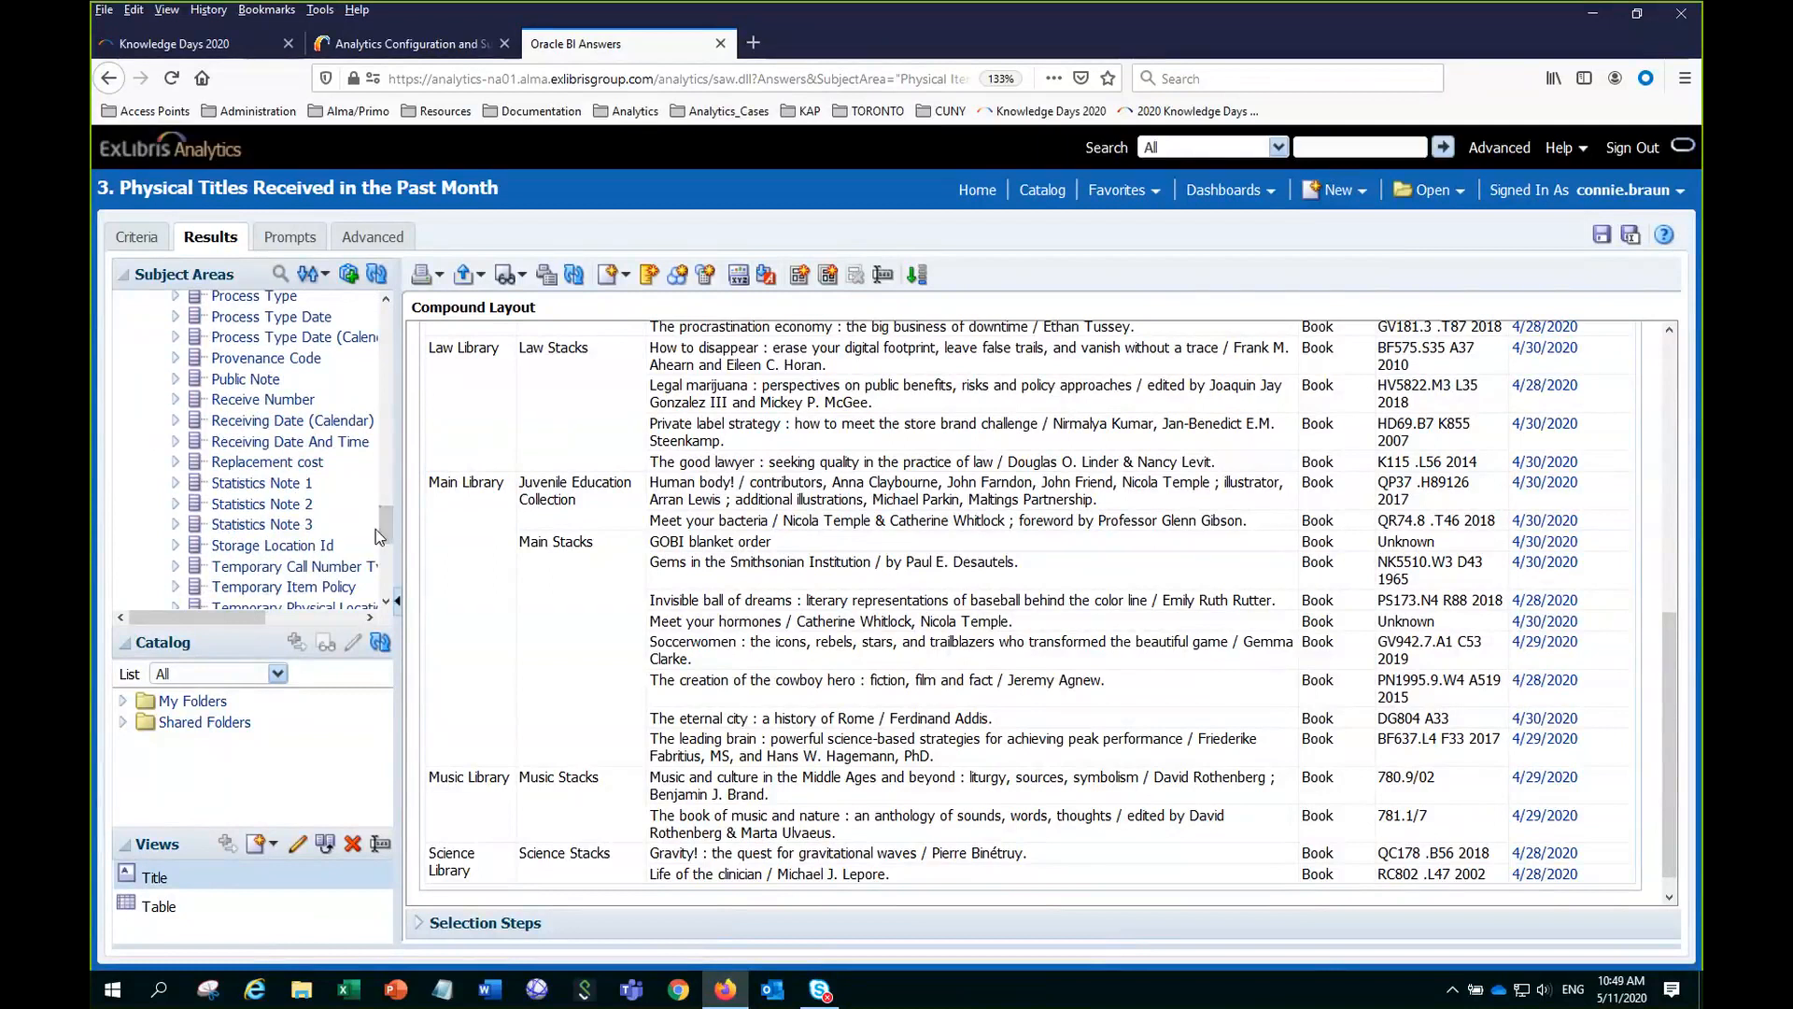
# Add List Price from the PO Line folder to the results table between Title (Complete) and Material Type, and save the analysis.
pyautogui.moveTo(388, 514); pyautogui.dragTo(389, 564)
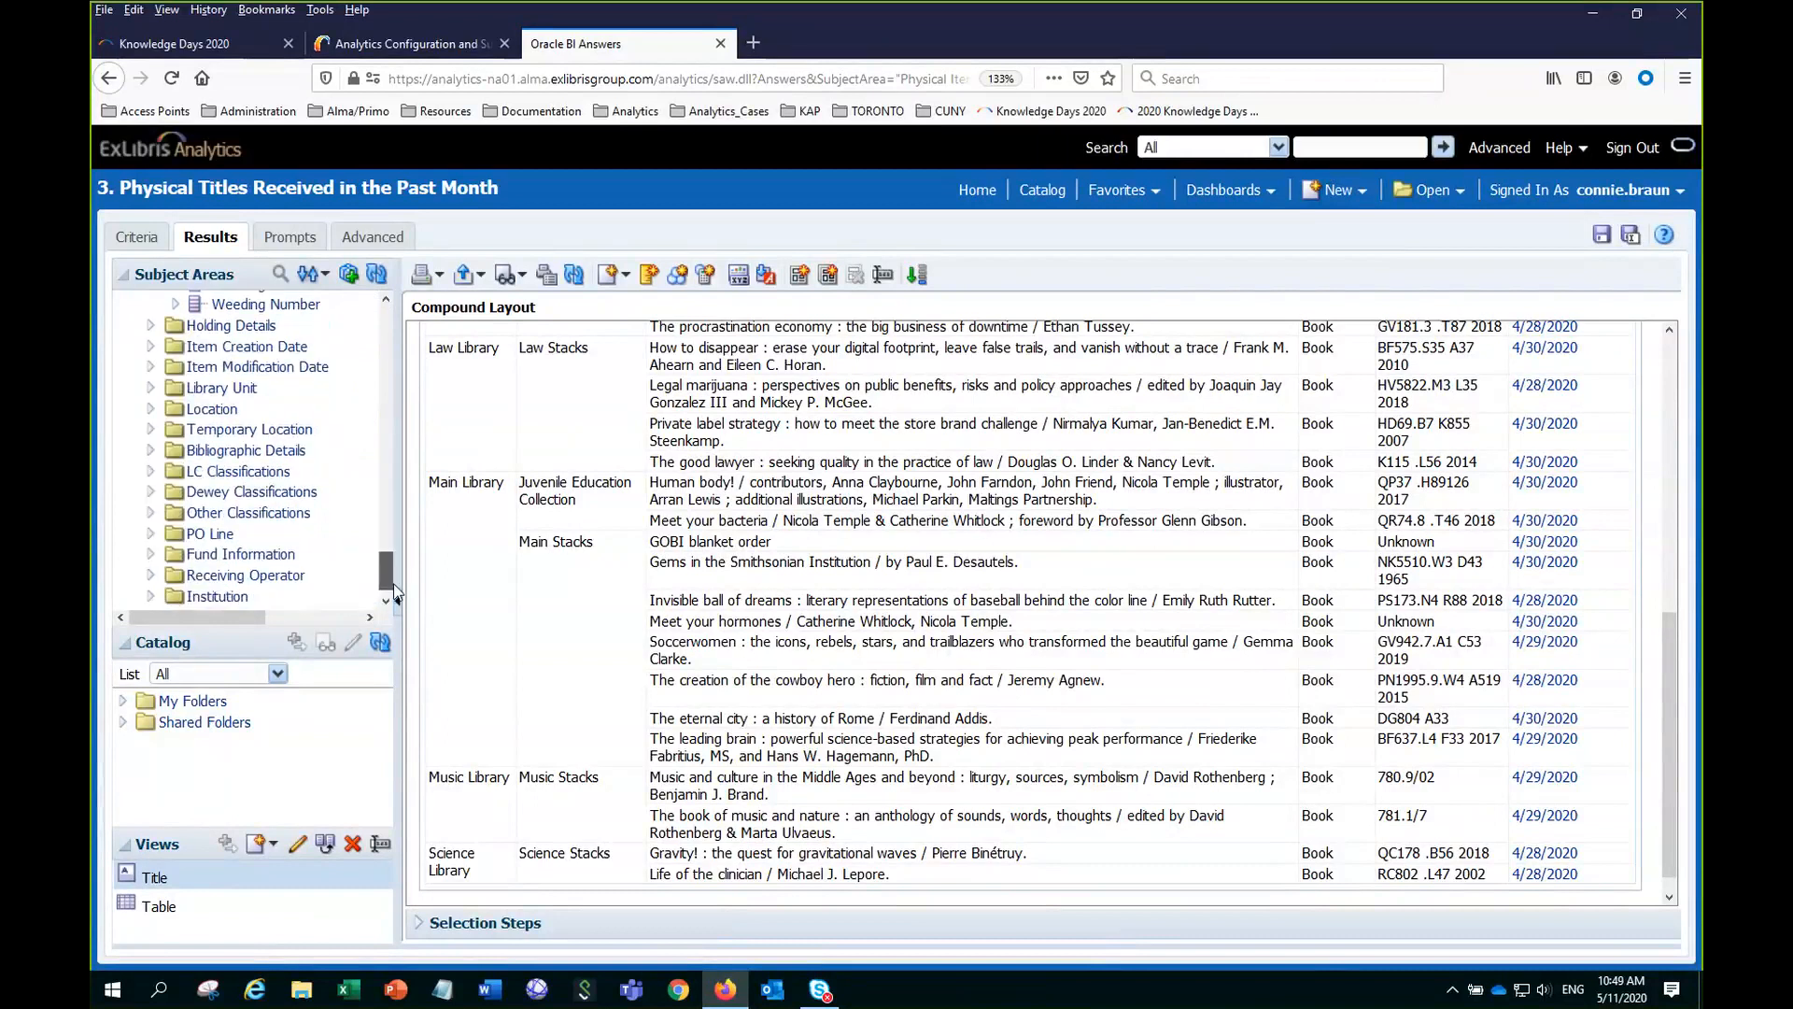
pyautogui.click(152, 535)
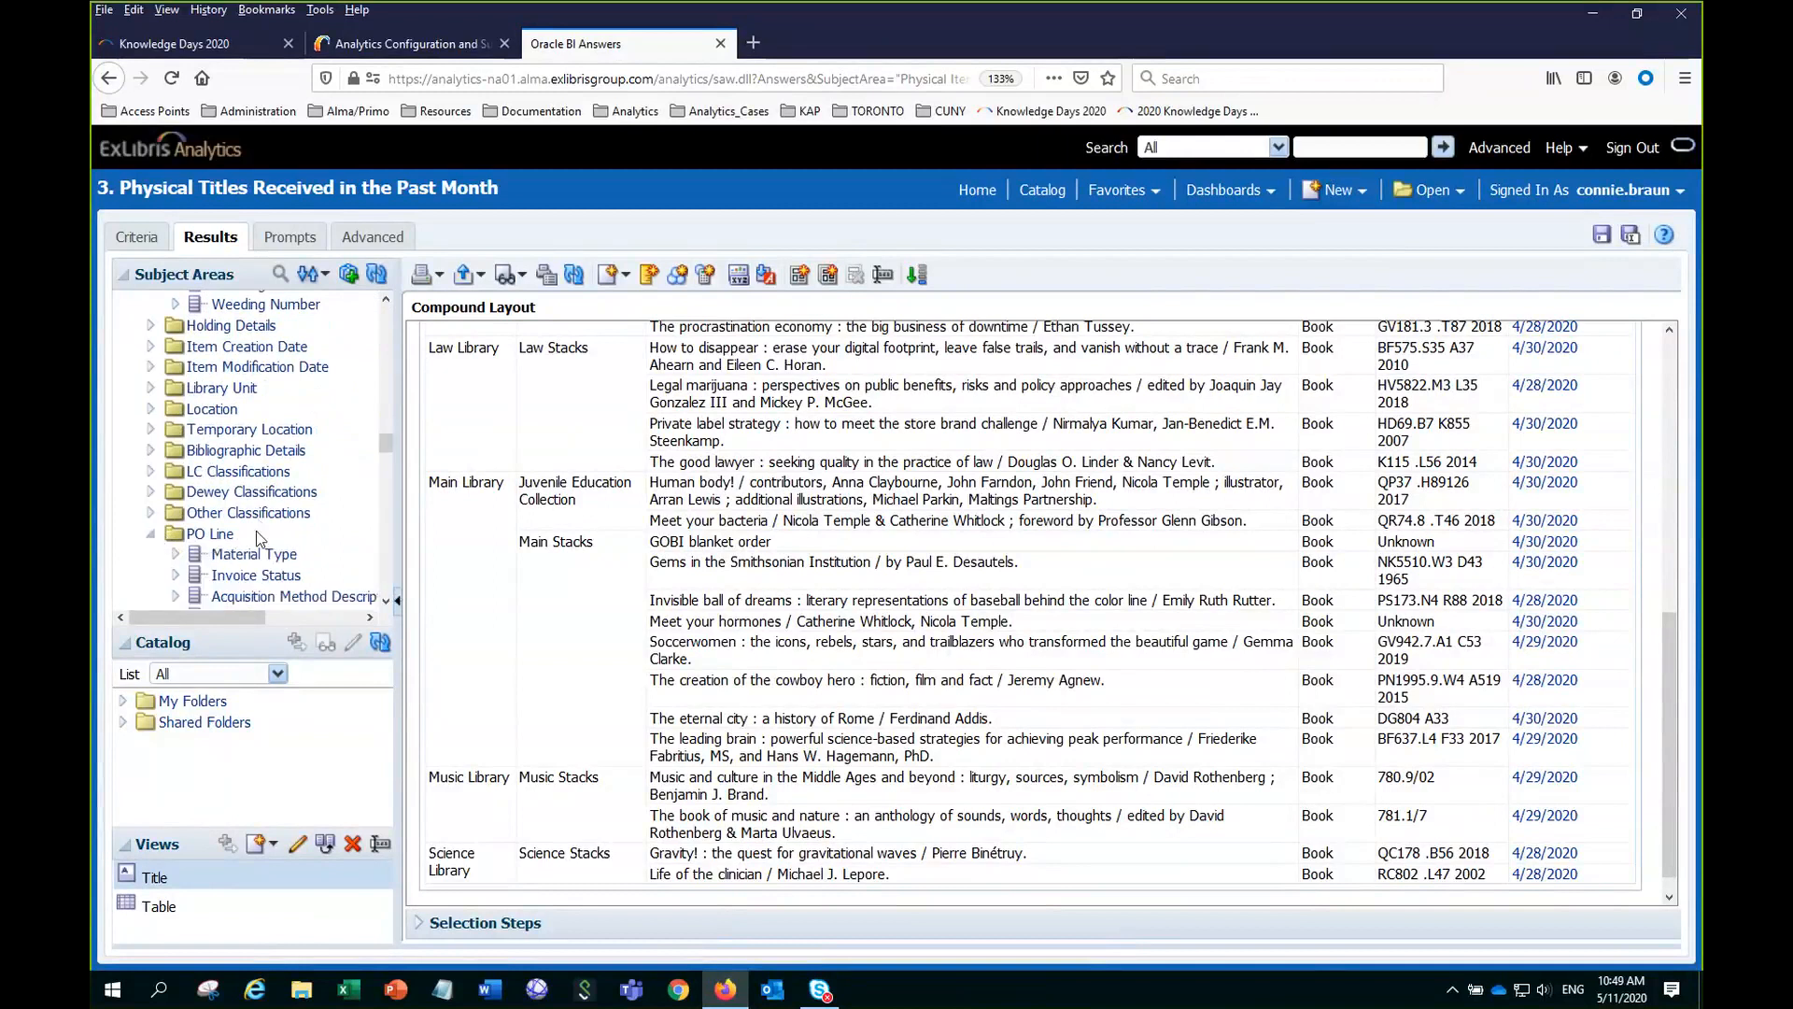
pyautogui.scroll(-8, 259, 540)
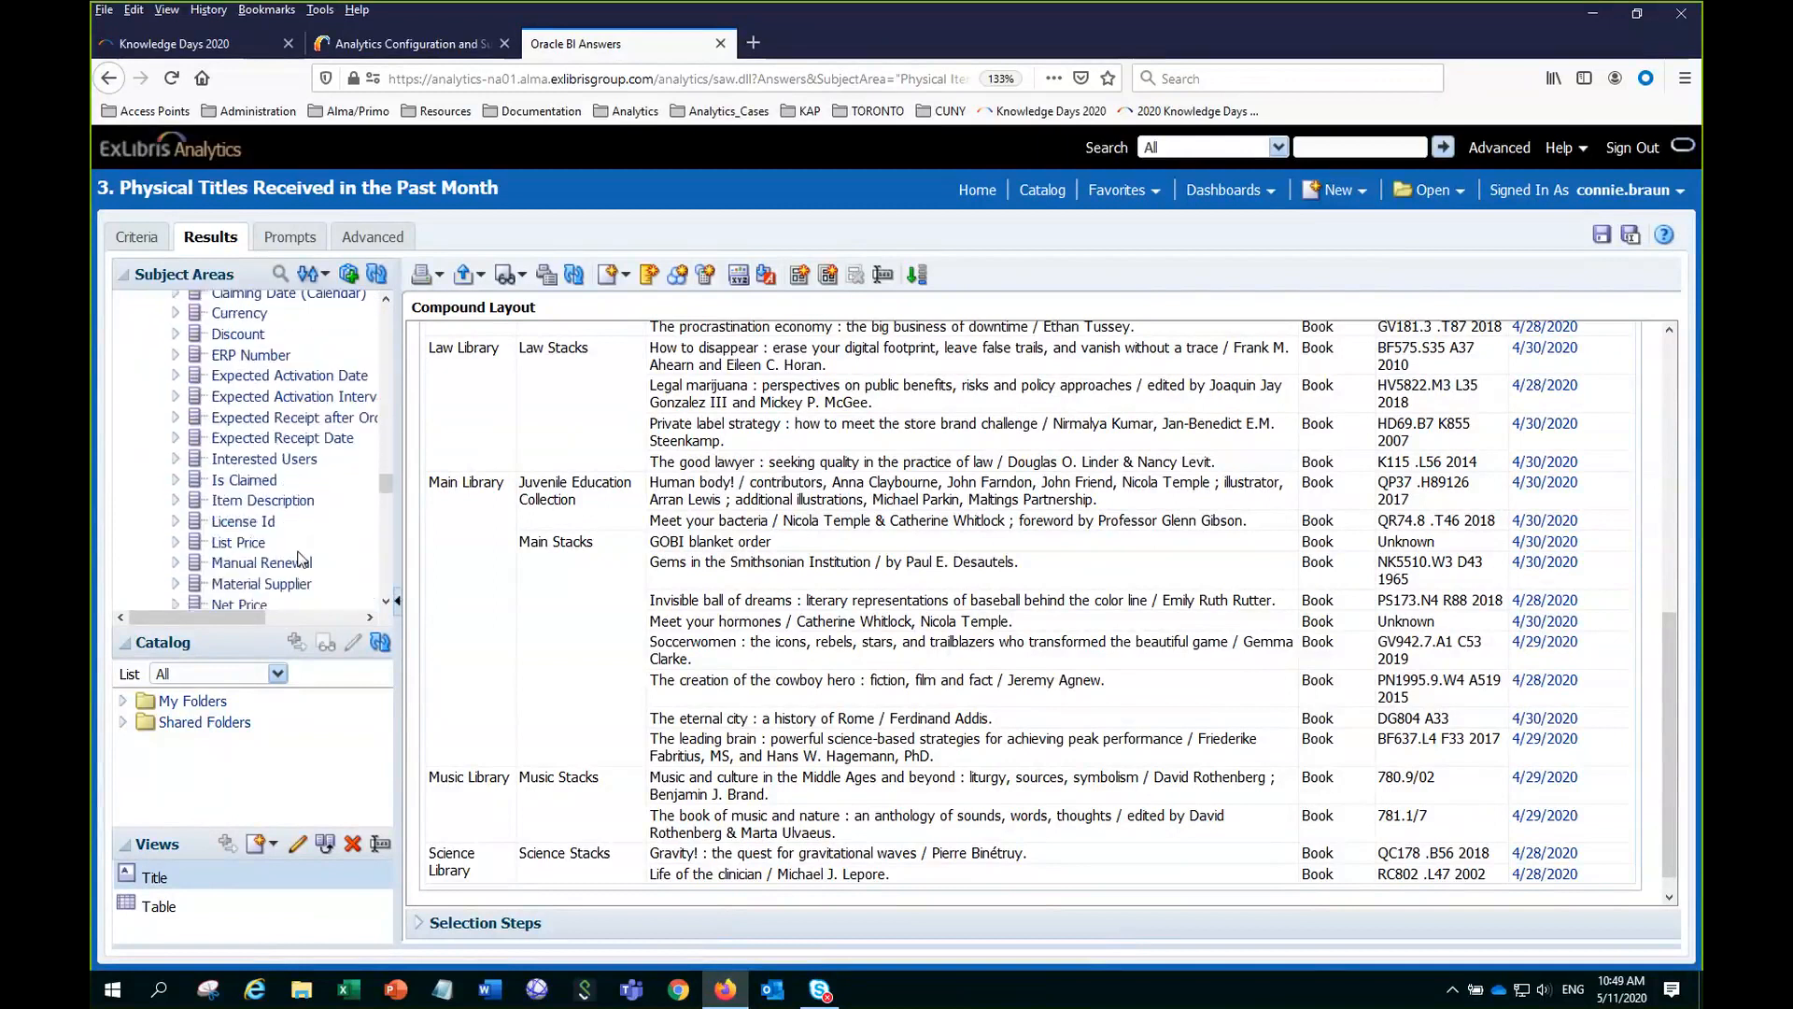
pyautogui.click(223, 545)
pyautogui.moveTo(222, 551); pyautogui.dragTo(1310, 497)
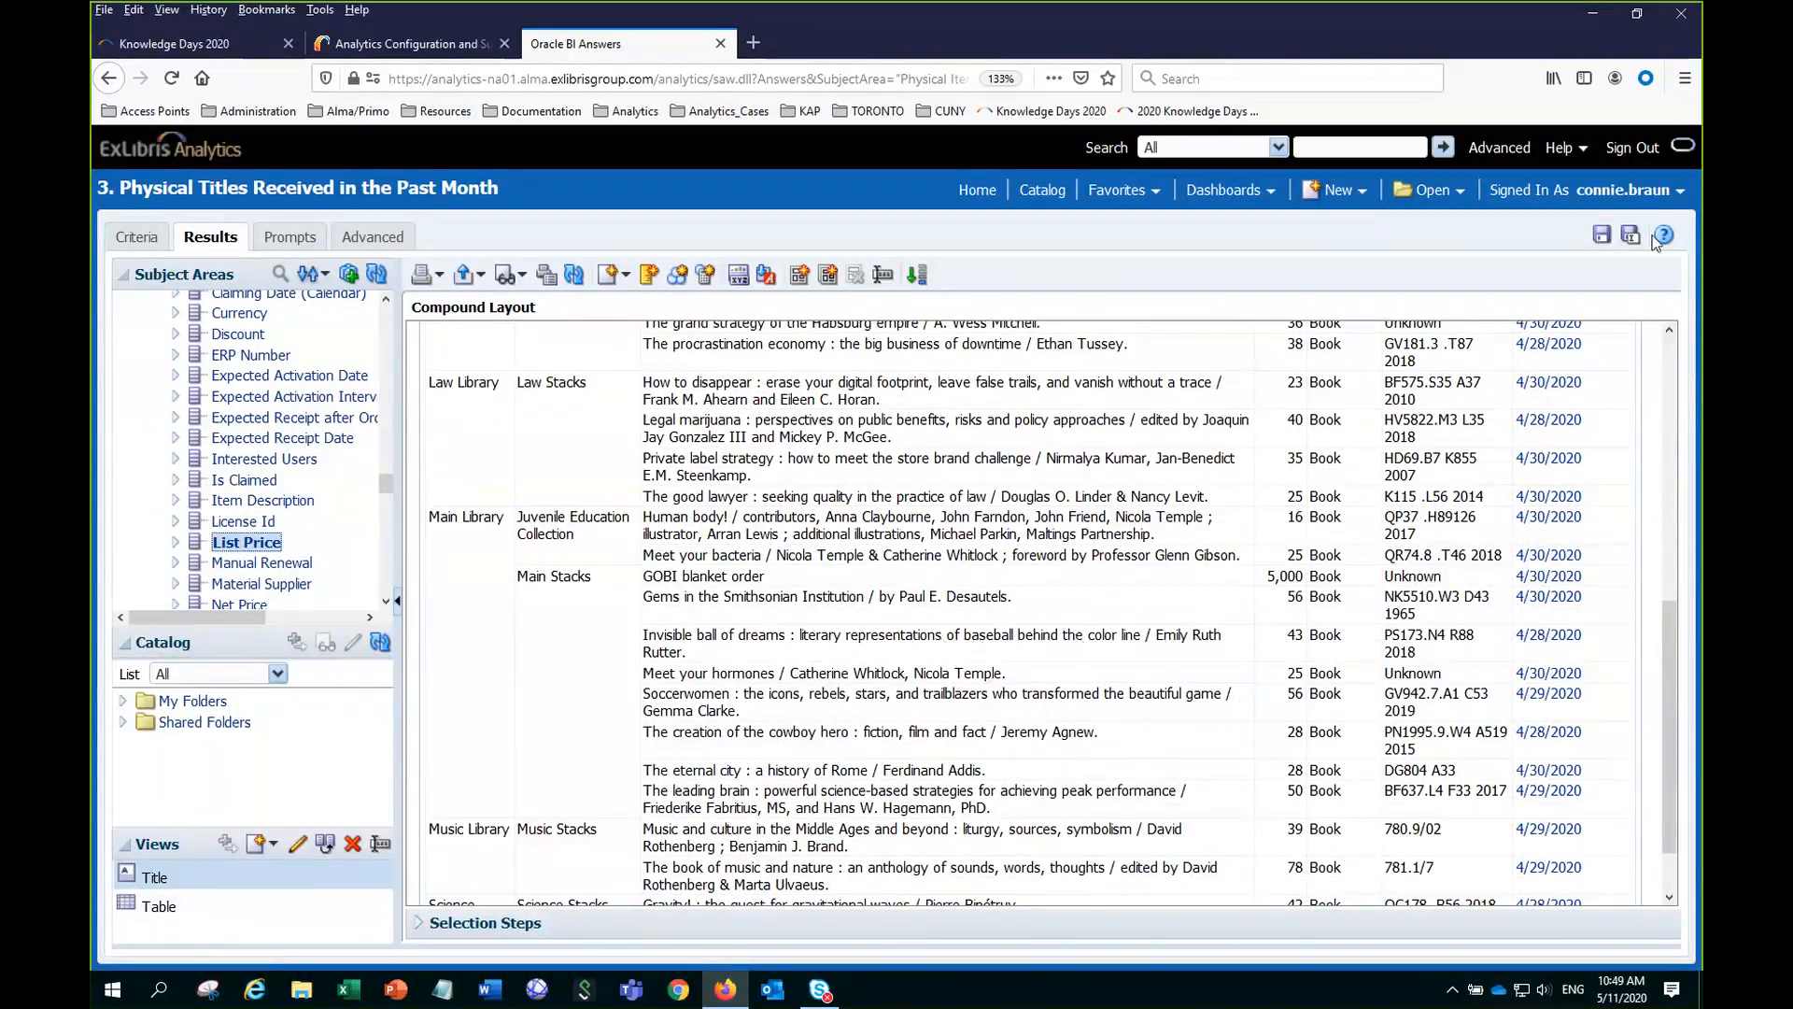
pyautogui.click(1603, 239)
# Open the "1. Subscription Cost Changes" analysis from the catalog's Acquisitions folder for editing and show its criteria.
pyautogui.click(1048, 193)
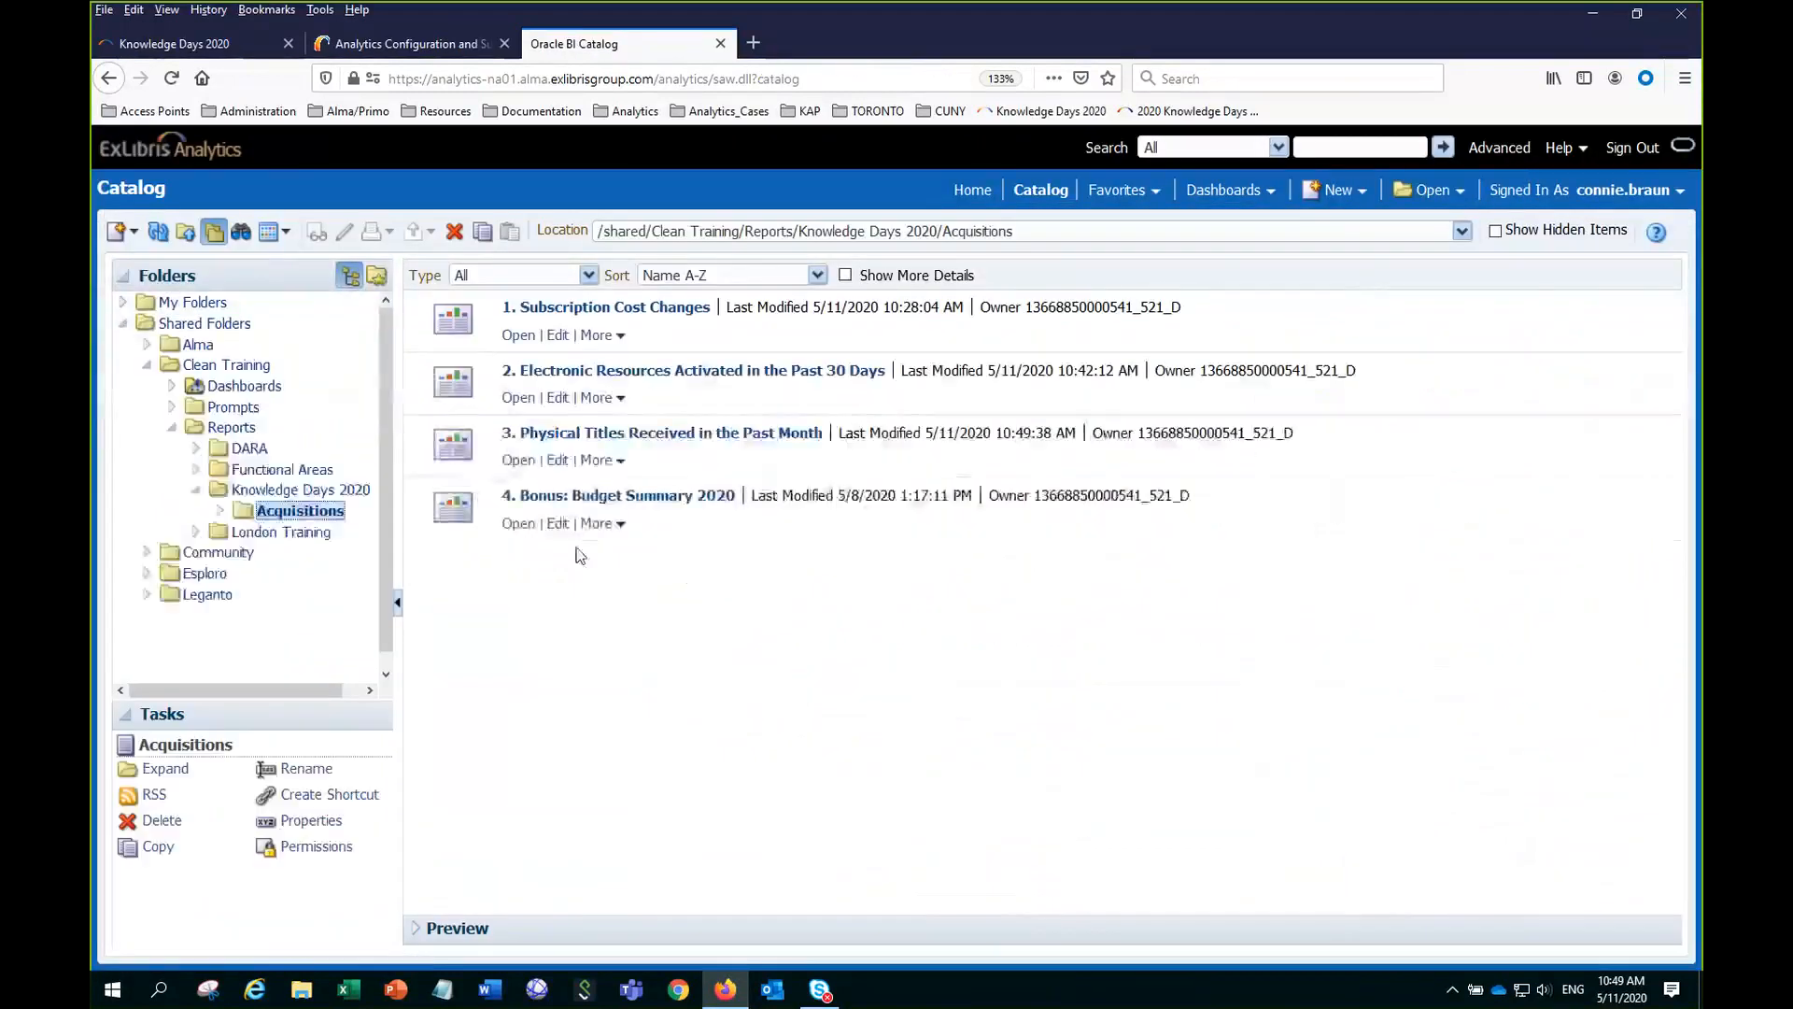
pyautogui.click(558, 335)
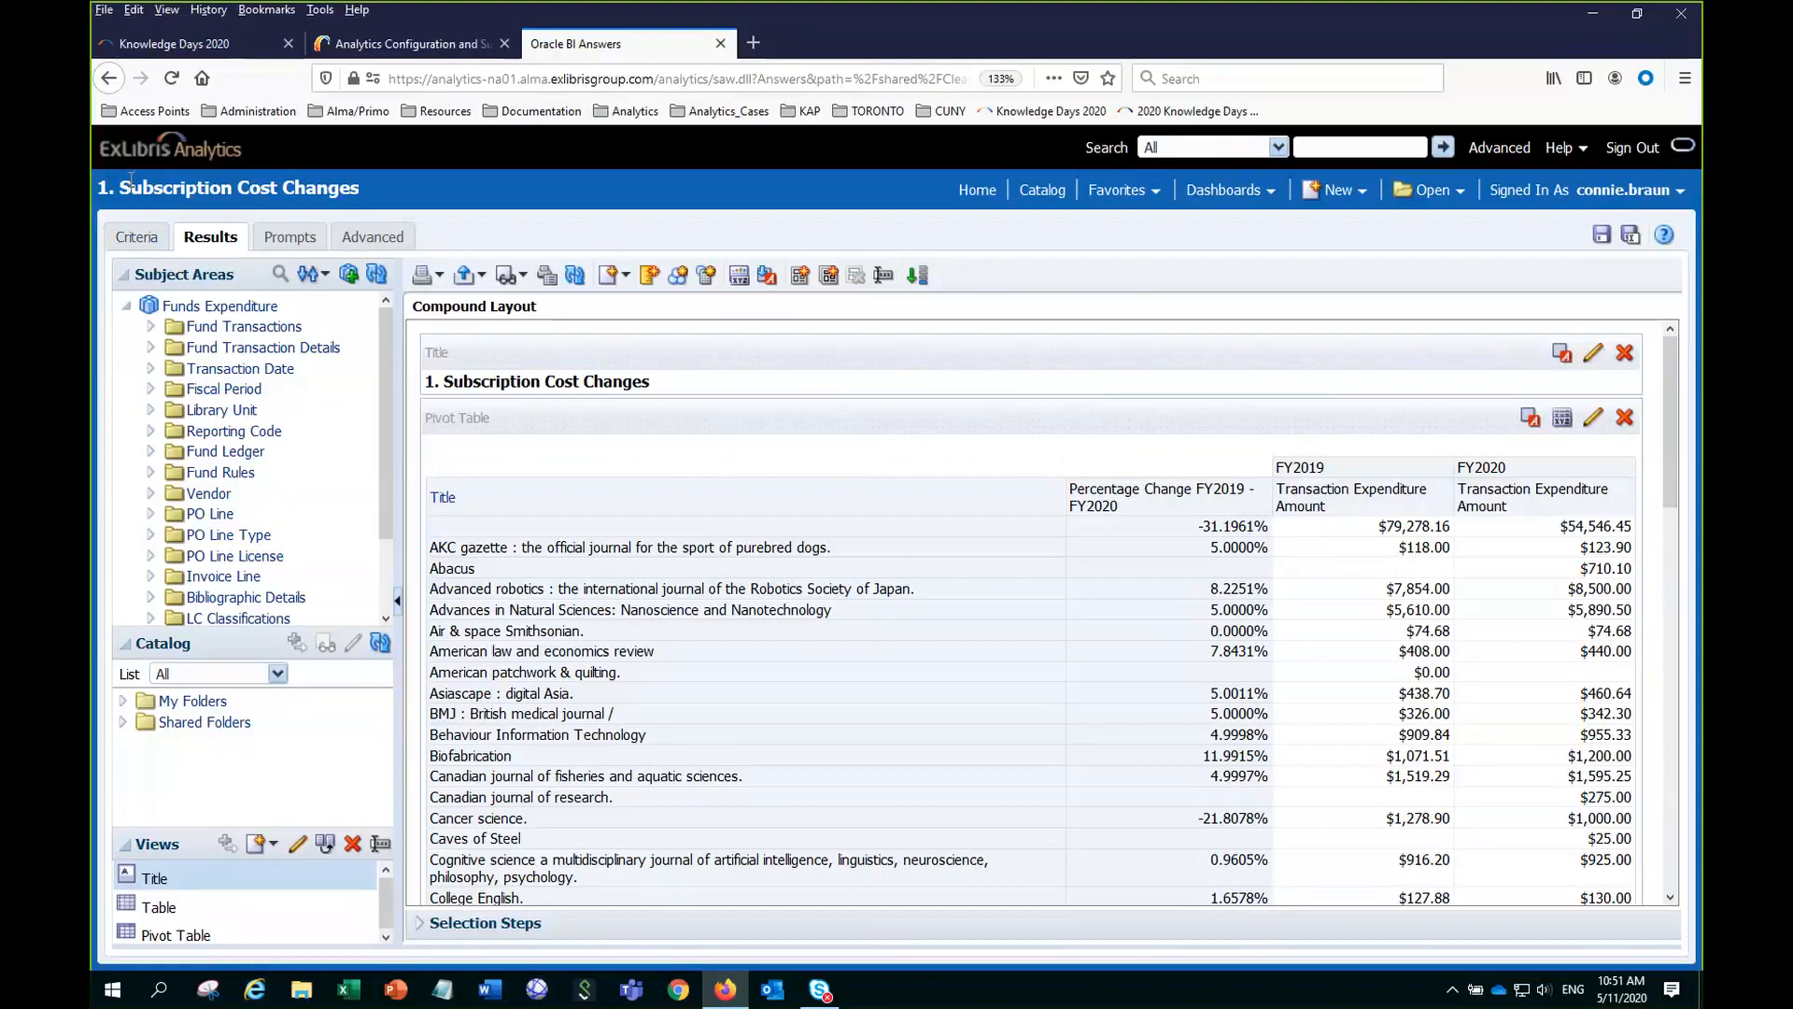
pyautogui.click(137, 241)
# Add the Fiscal Period Filter column from the Fiscal Period folder to the Subscription Cost Changes analysis.
pyautogui.click(152, 391)
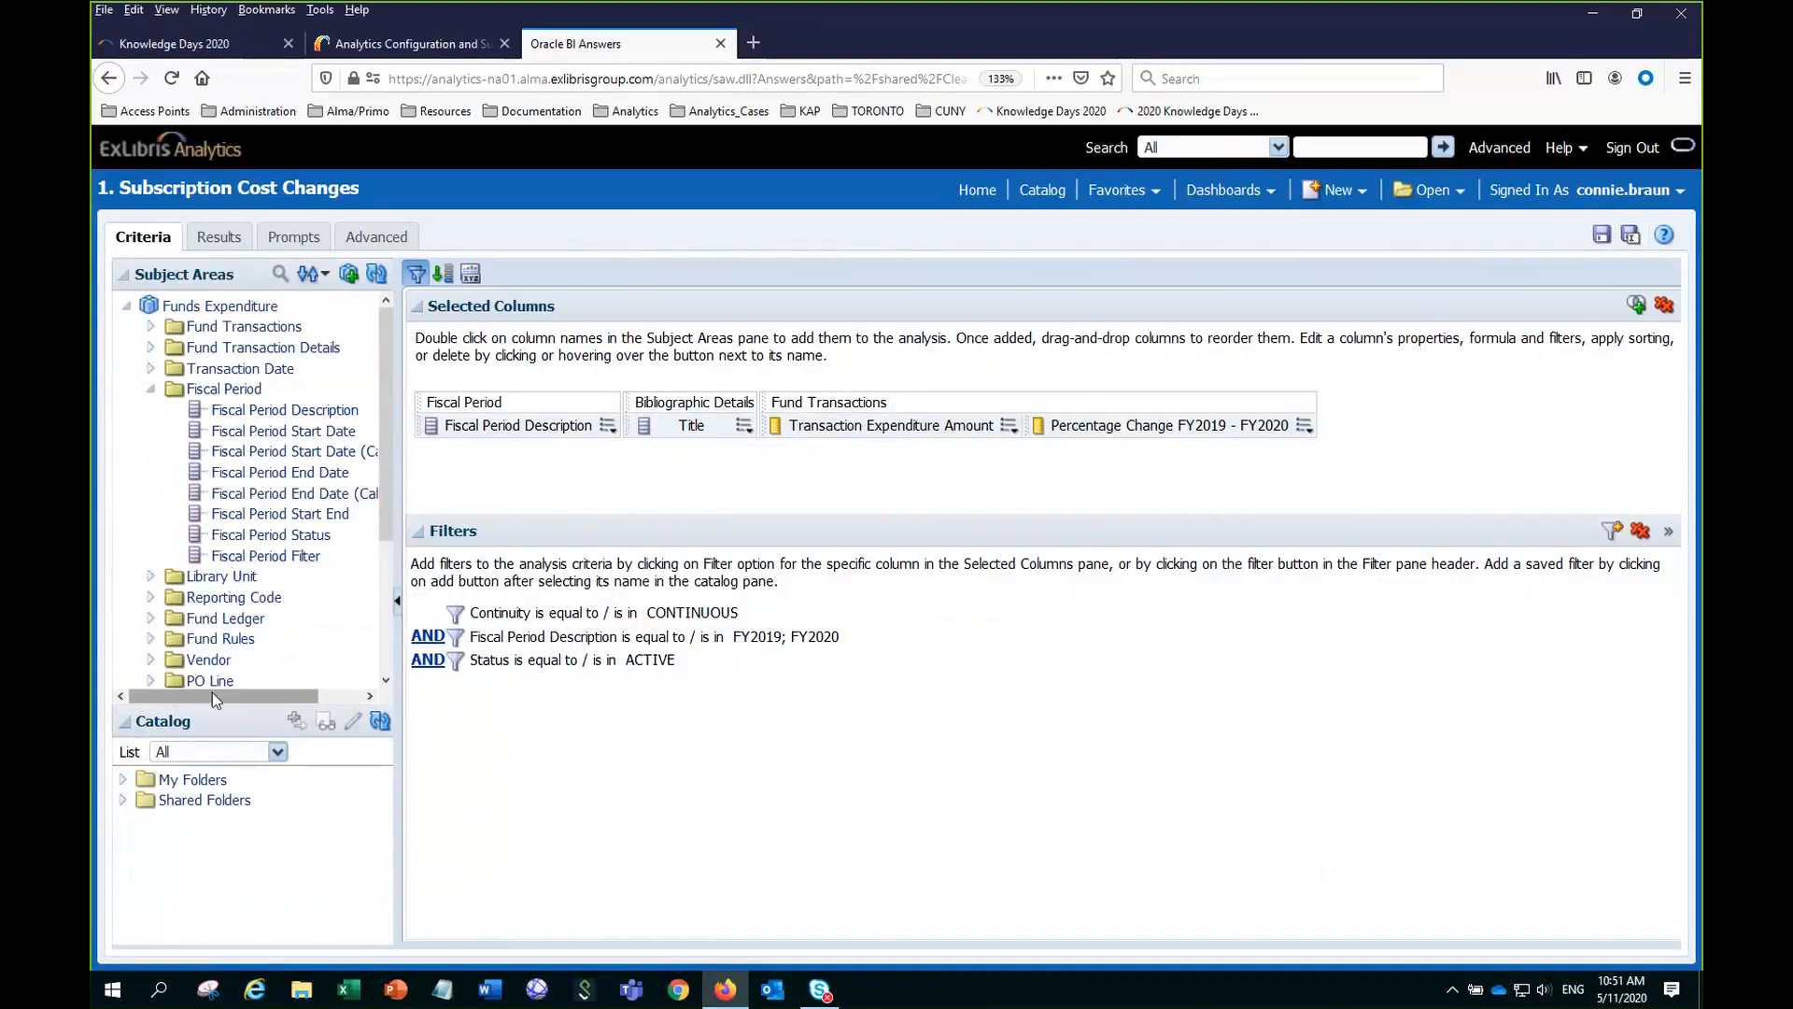
pyautogui.moveTo(211, 694); pyautogui.dragTo(255, 713)
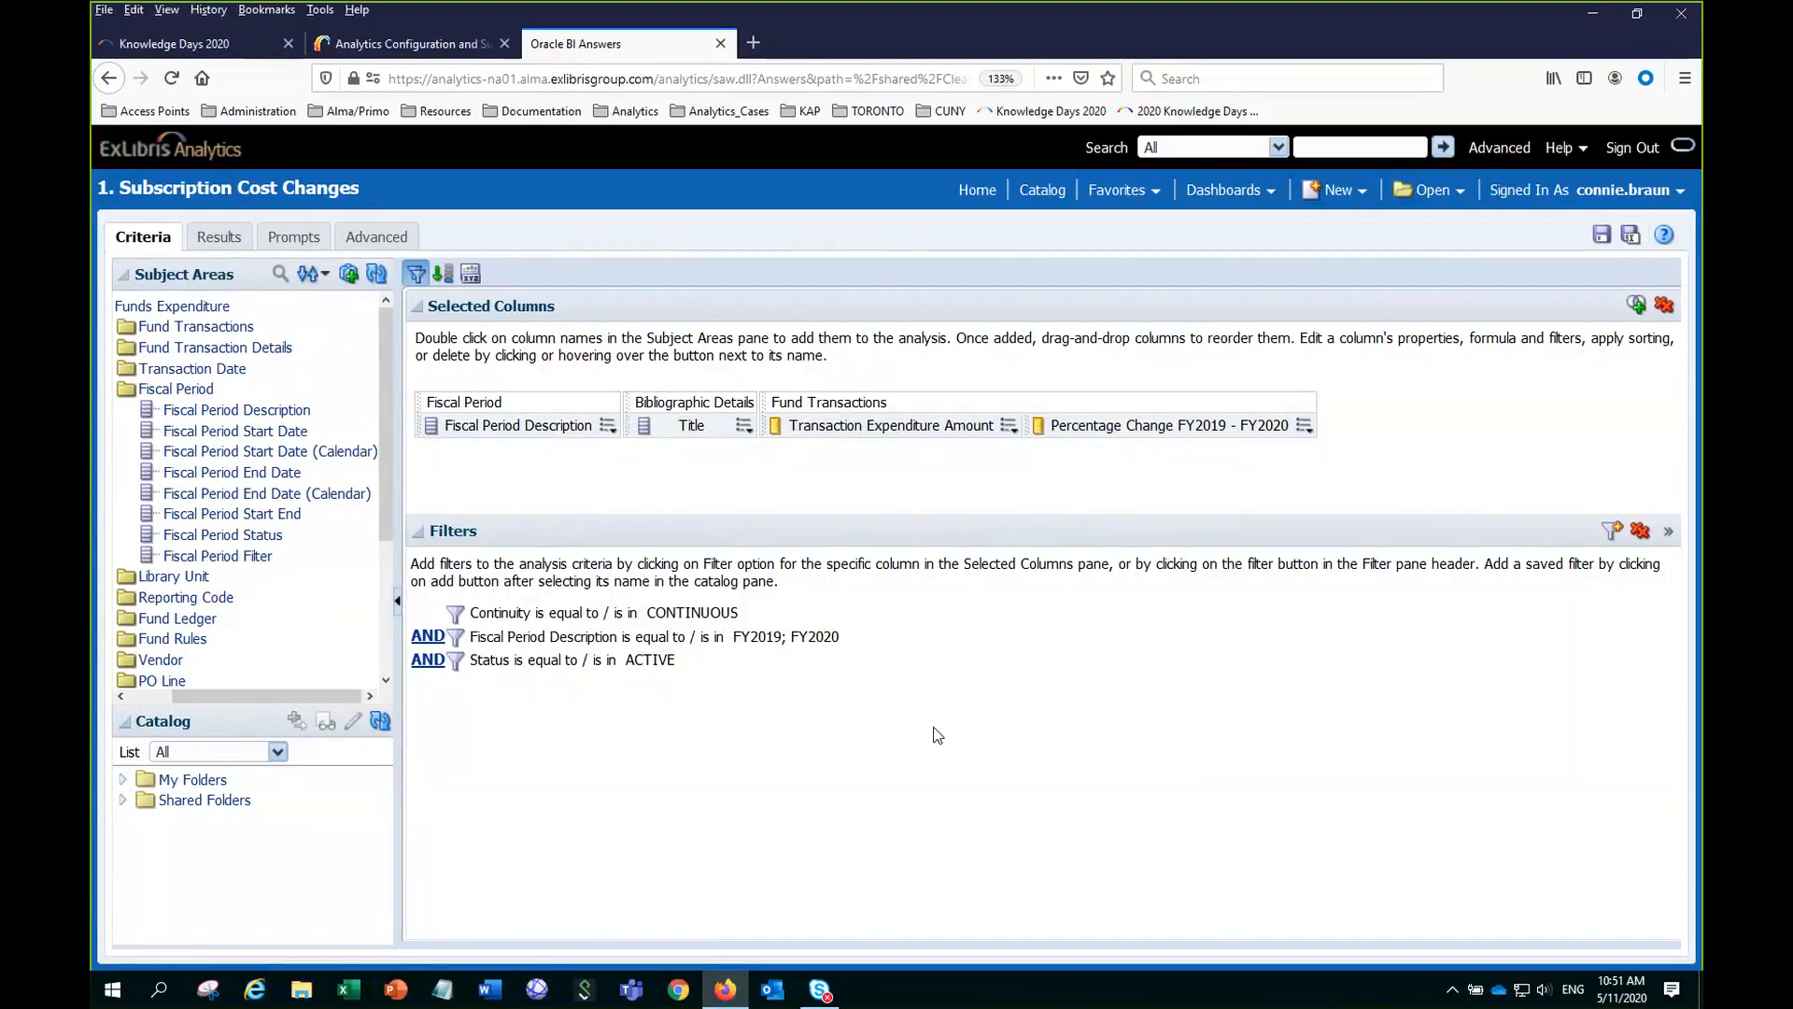
pyautogui.moveTo(850, 644)
pyautogui.click(243, 558)
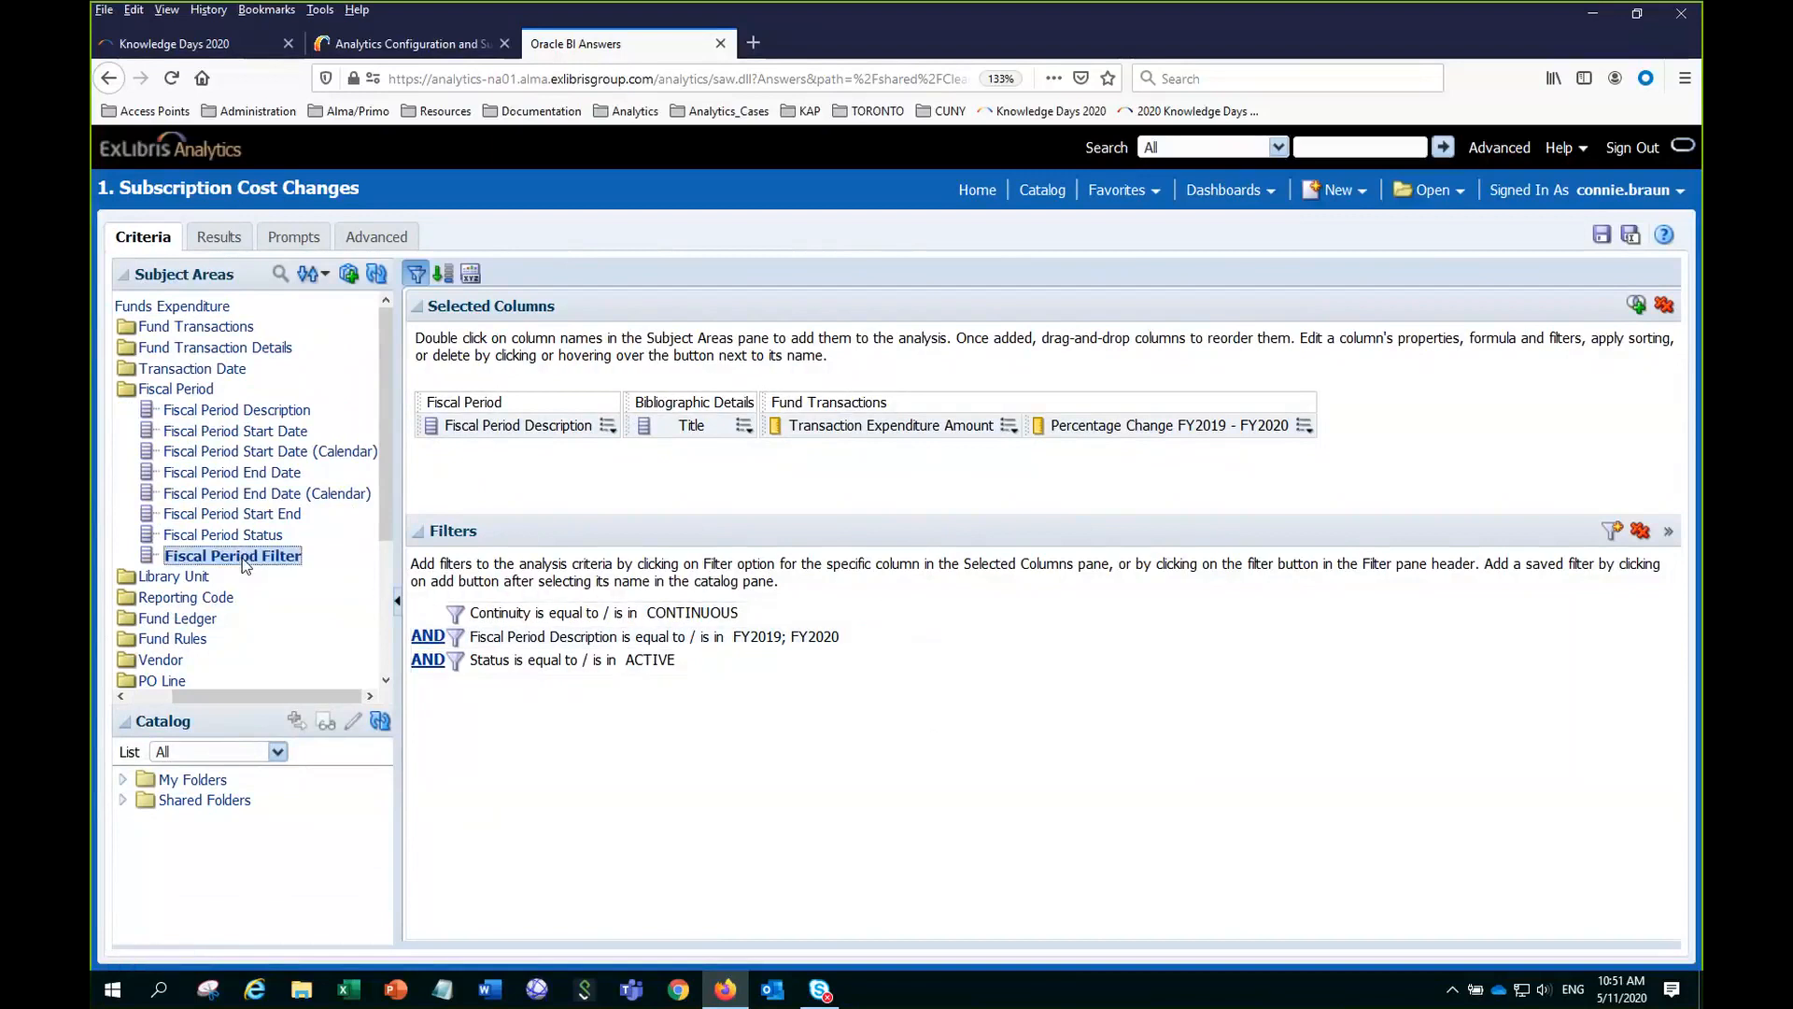
pyautogui.doubleClick(242, 558)
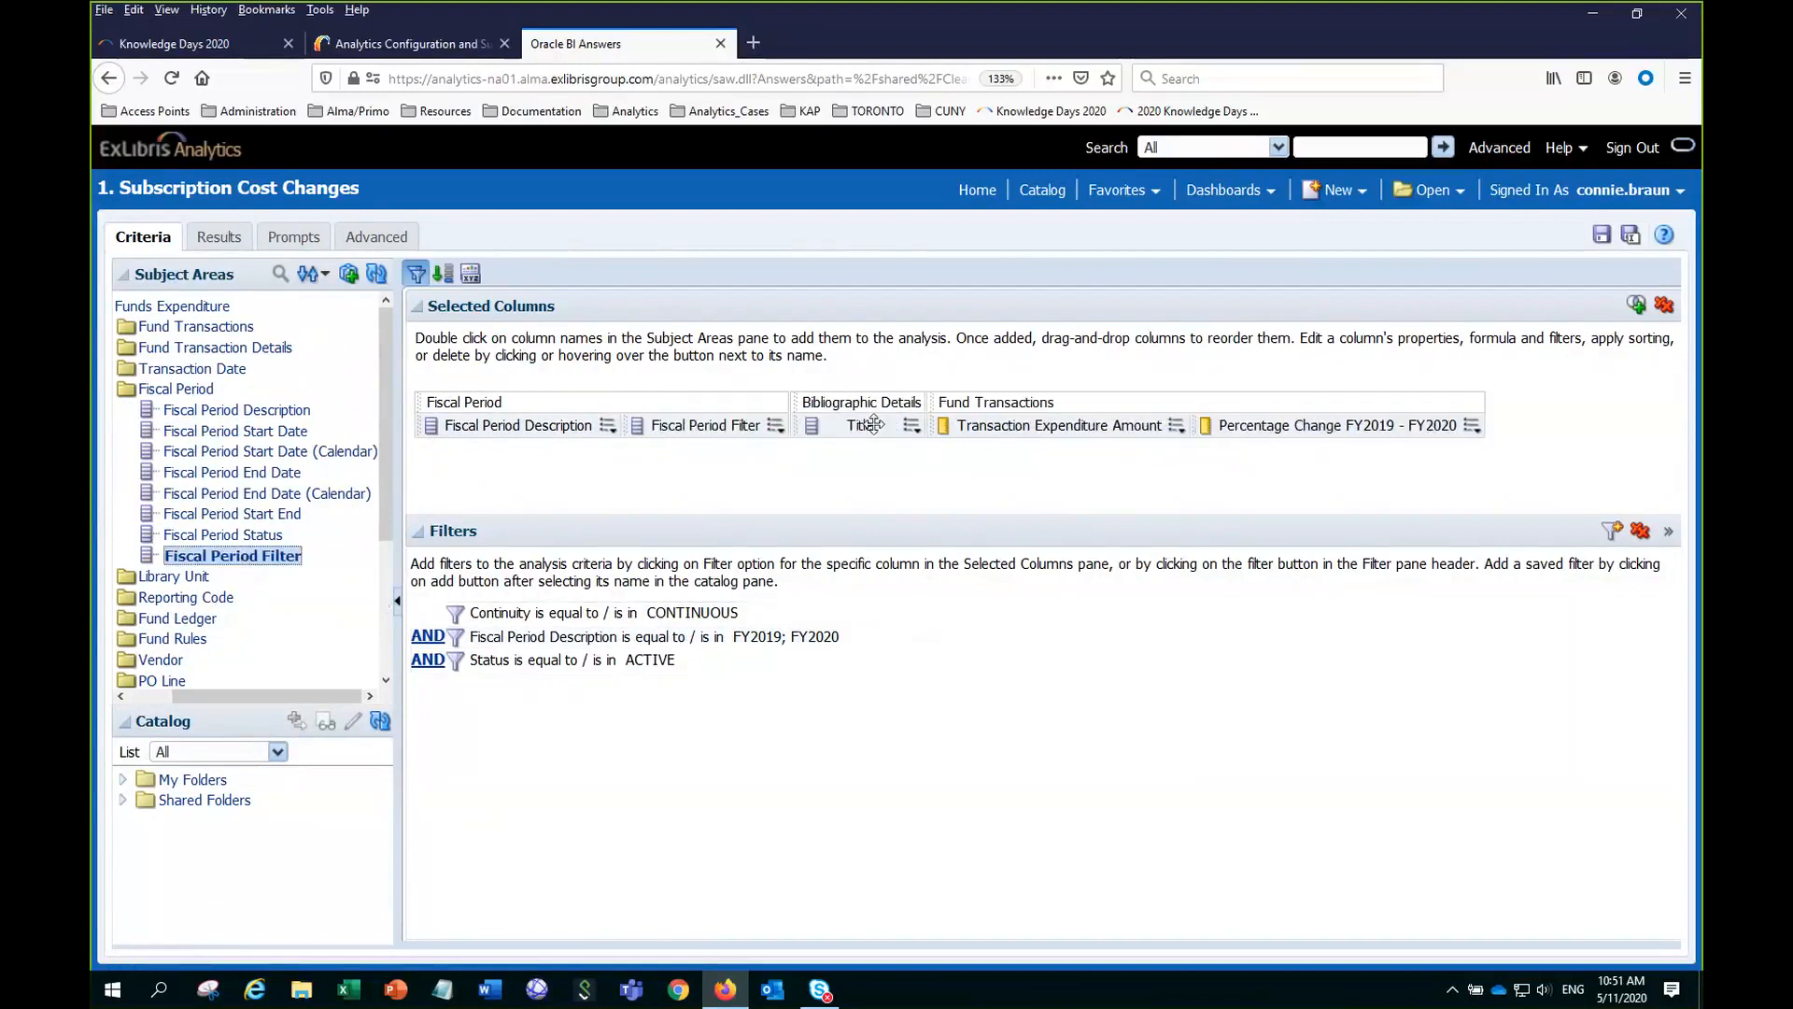
pyautogui.click(776, 427)
pyautogui.click(813, 534)
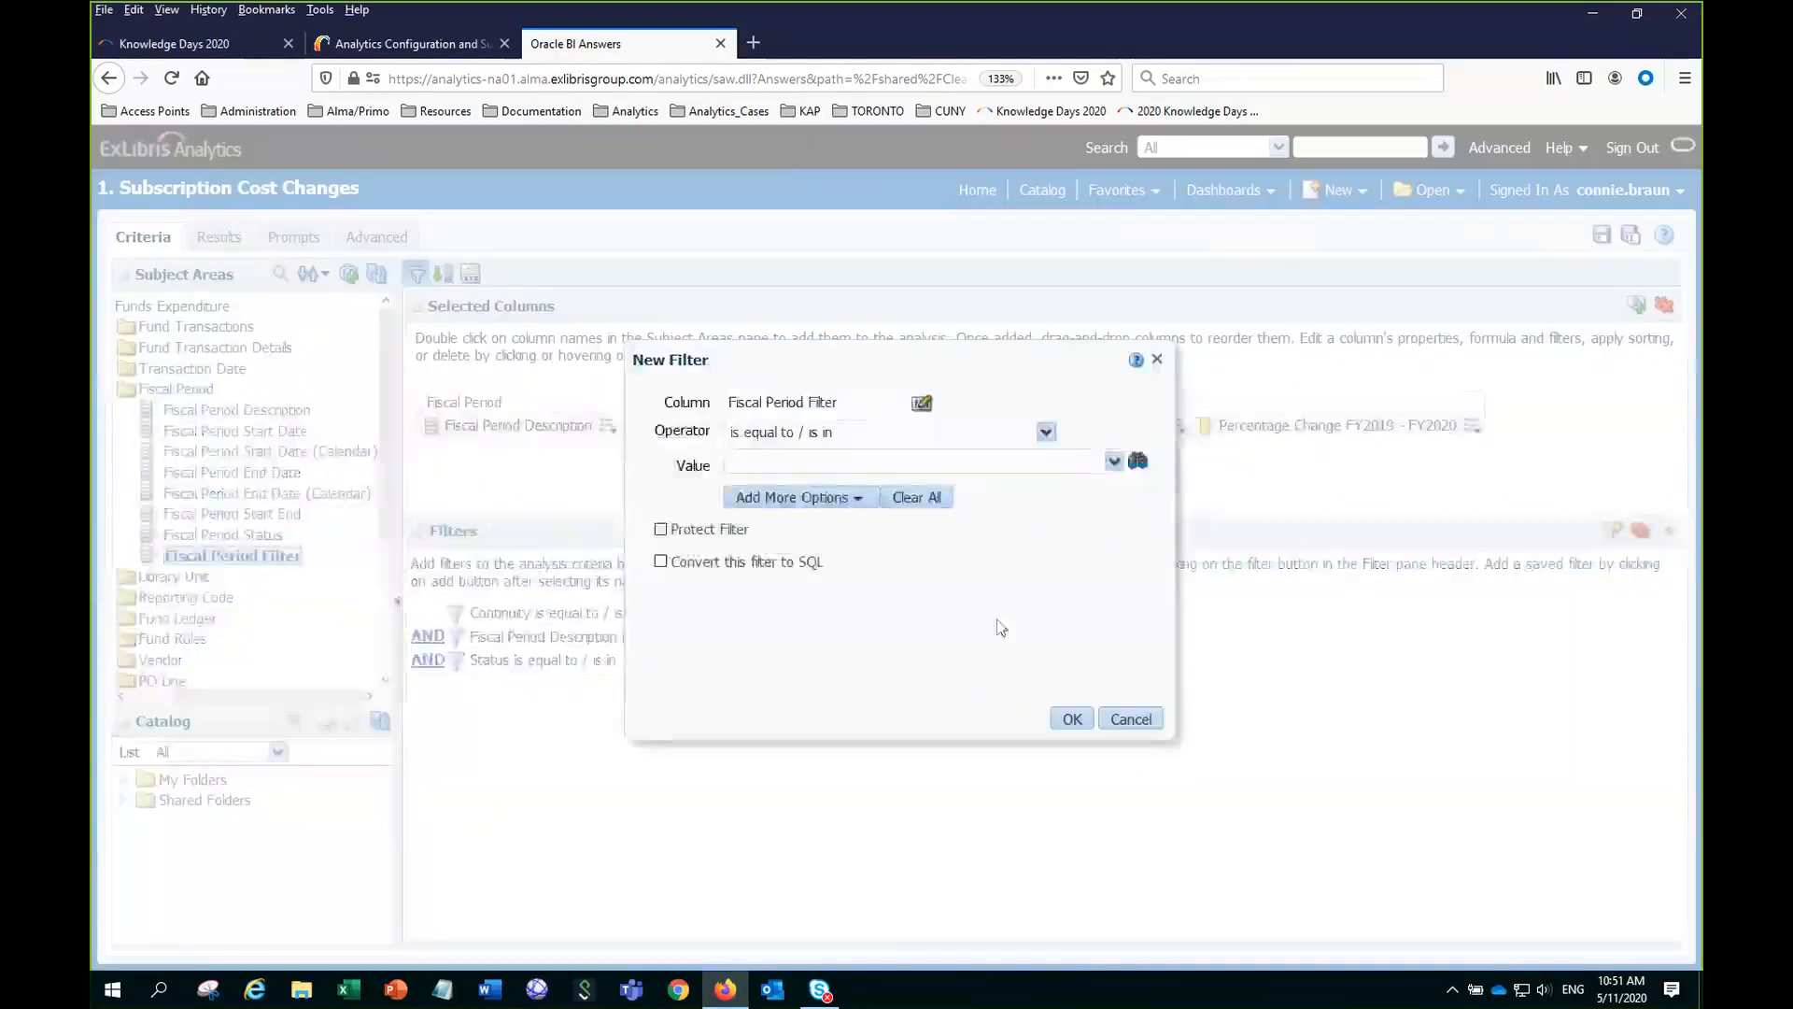
pyautogui.click(1045, 431)
pyautogui.click(1123, 541)
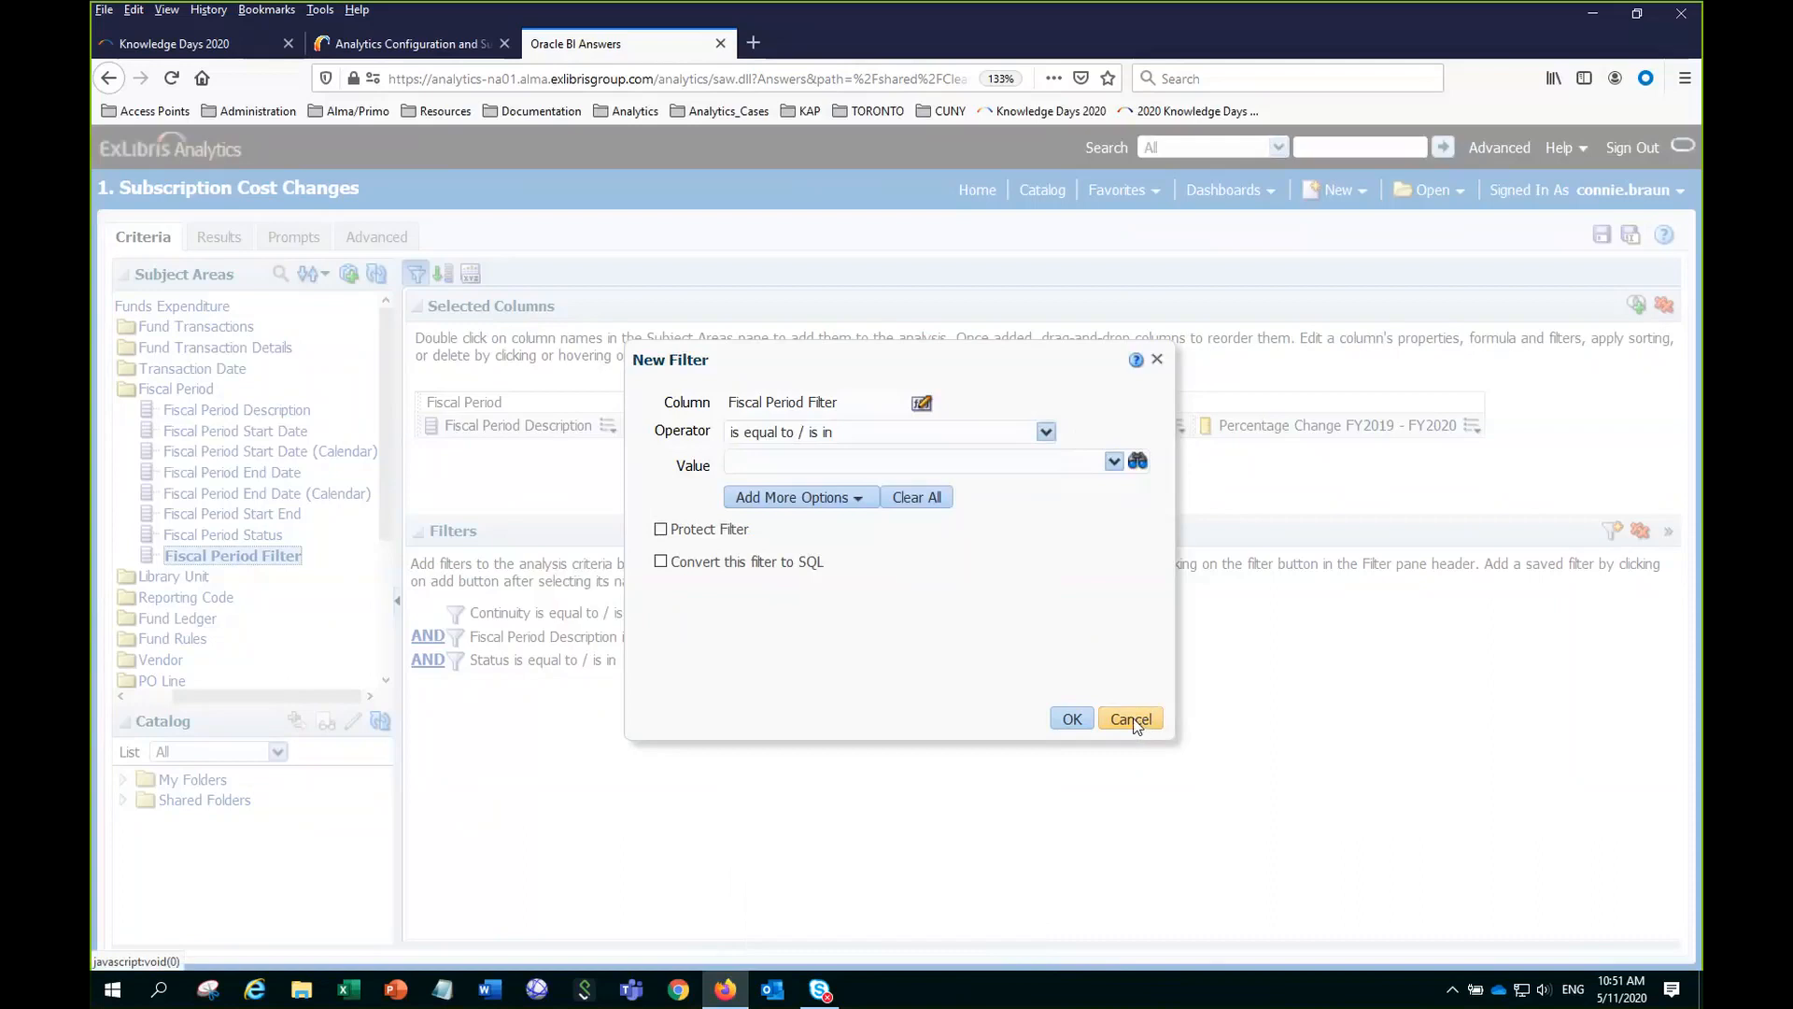
pyautogui.click(1130, 720)
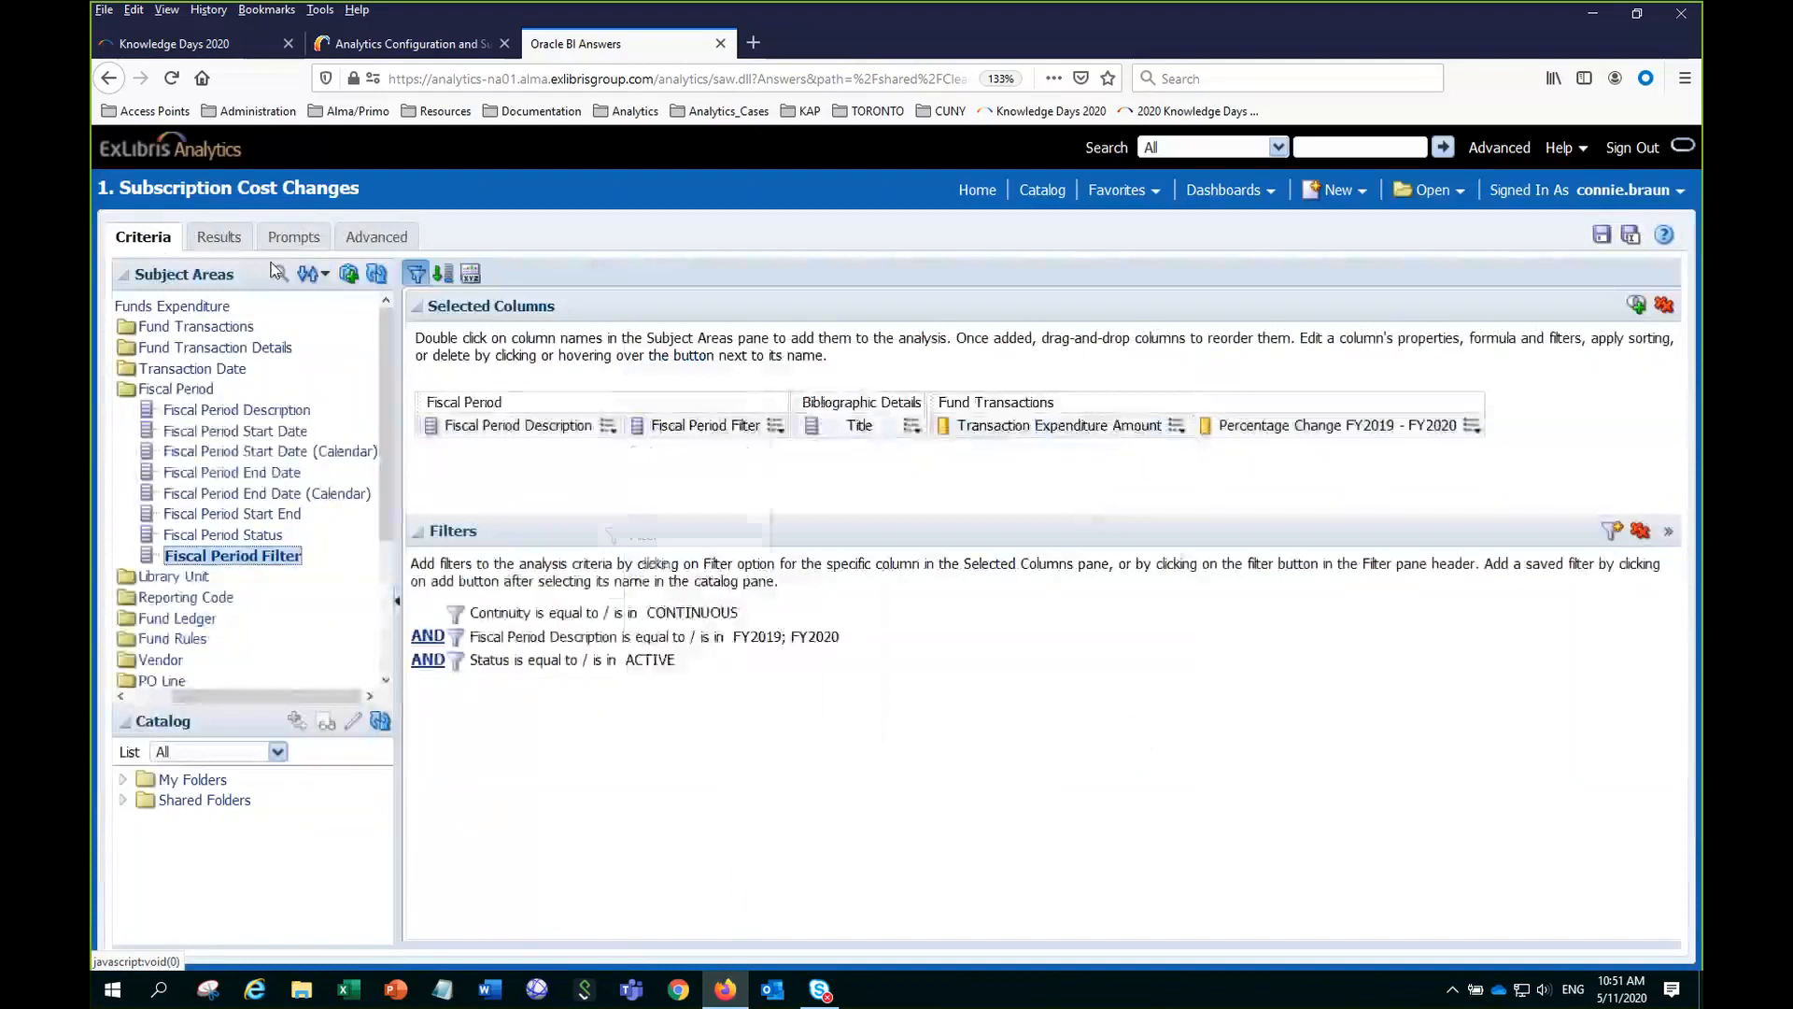
# Display the results of the Subscription Cost Changes analysis with the added Fiscal Period Filter column.
pyautogui.click(219, 237)
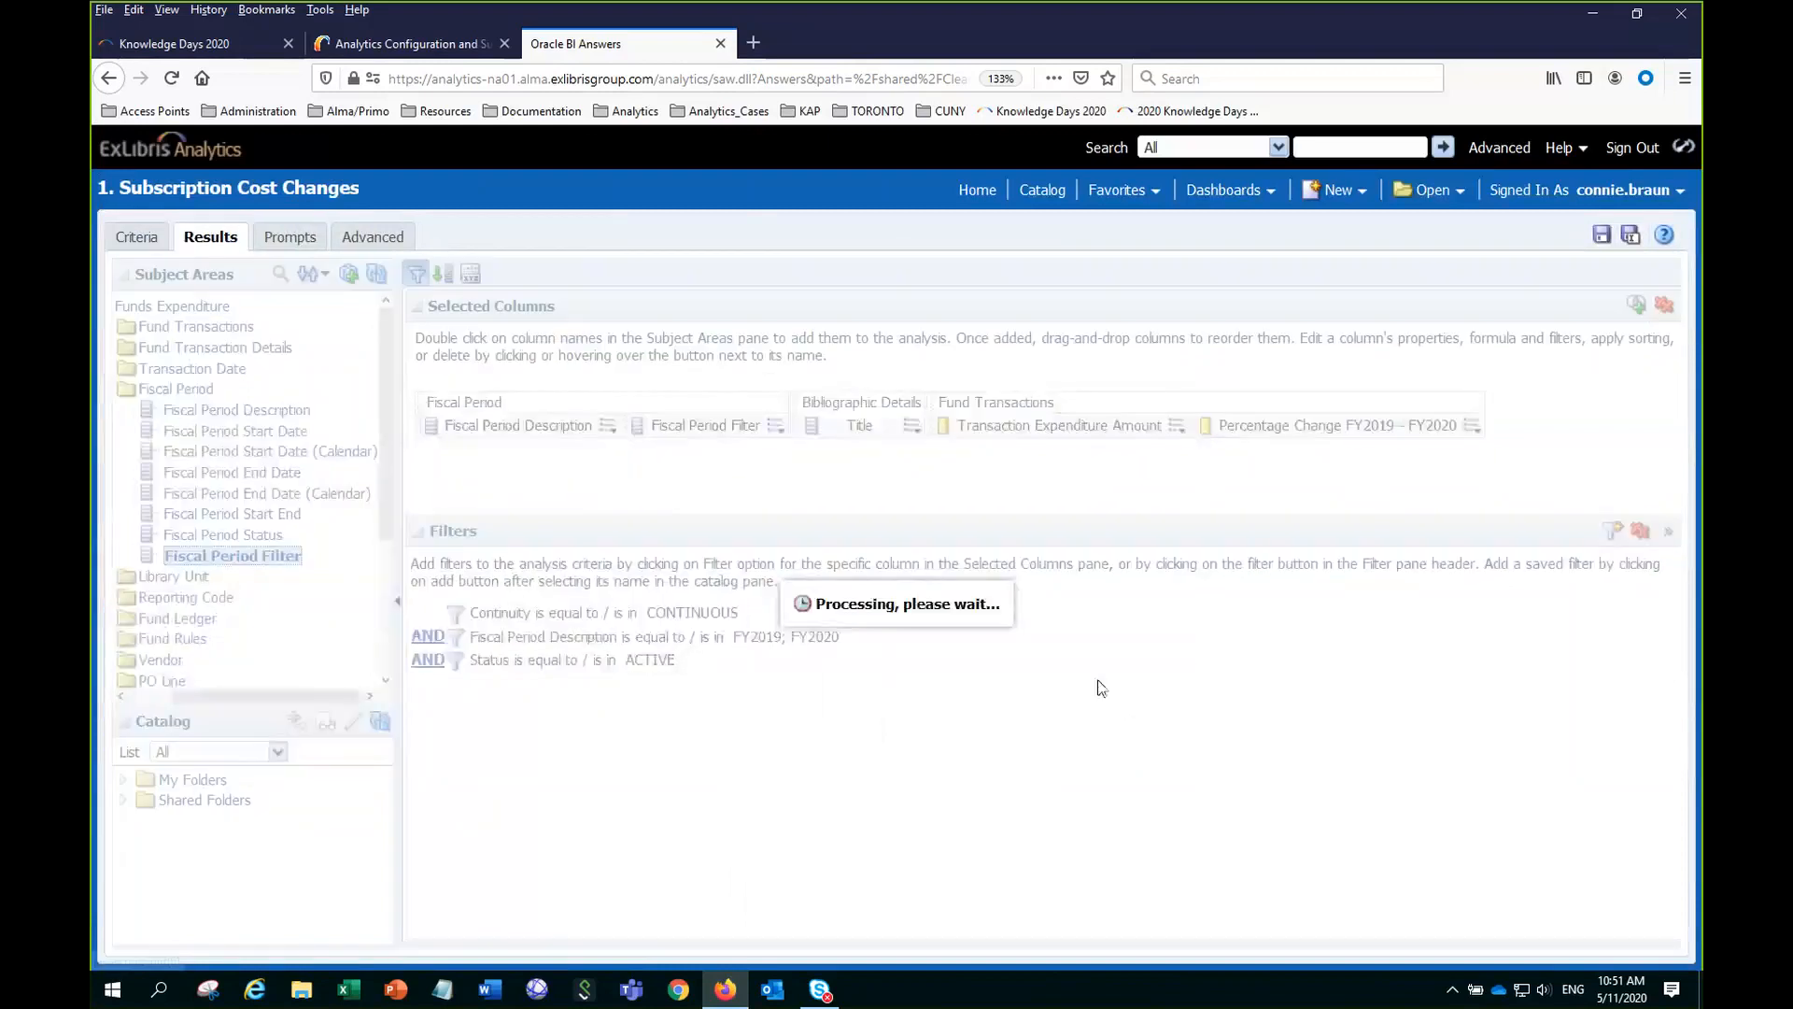
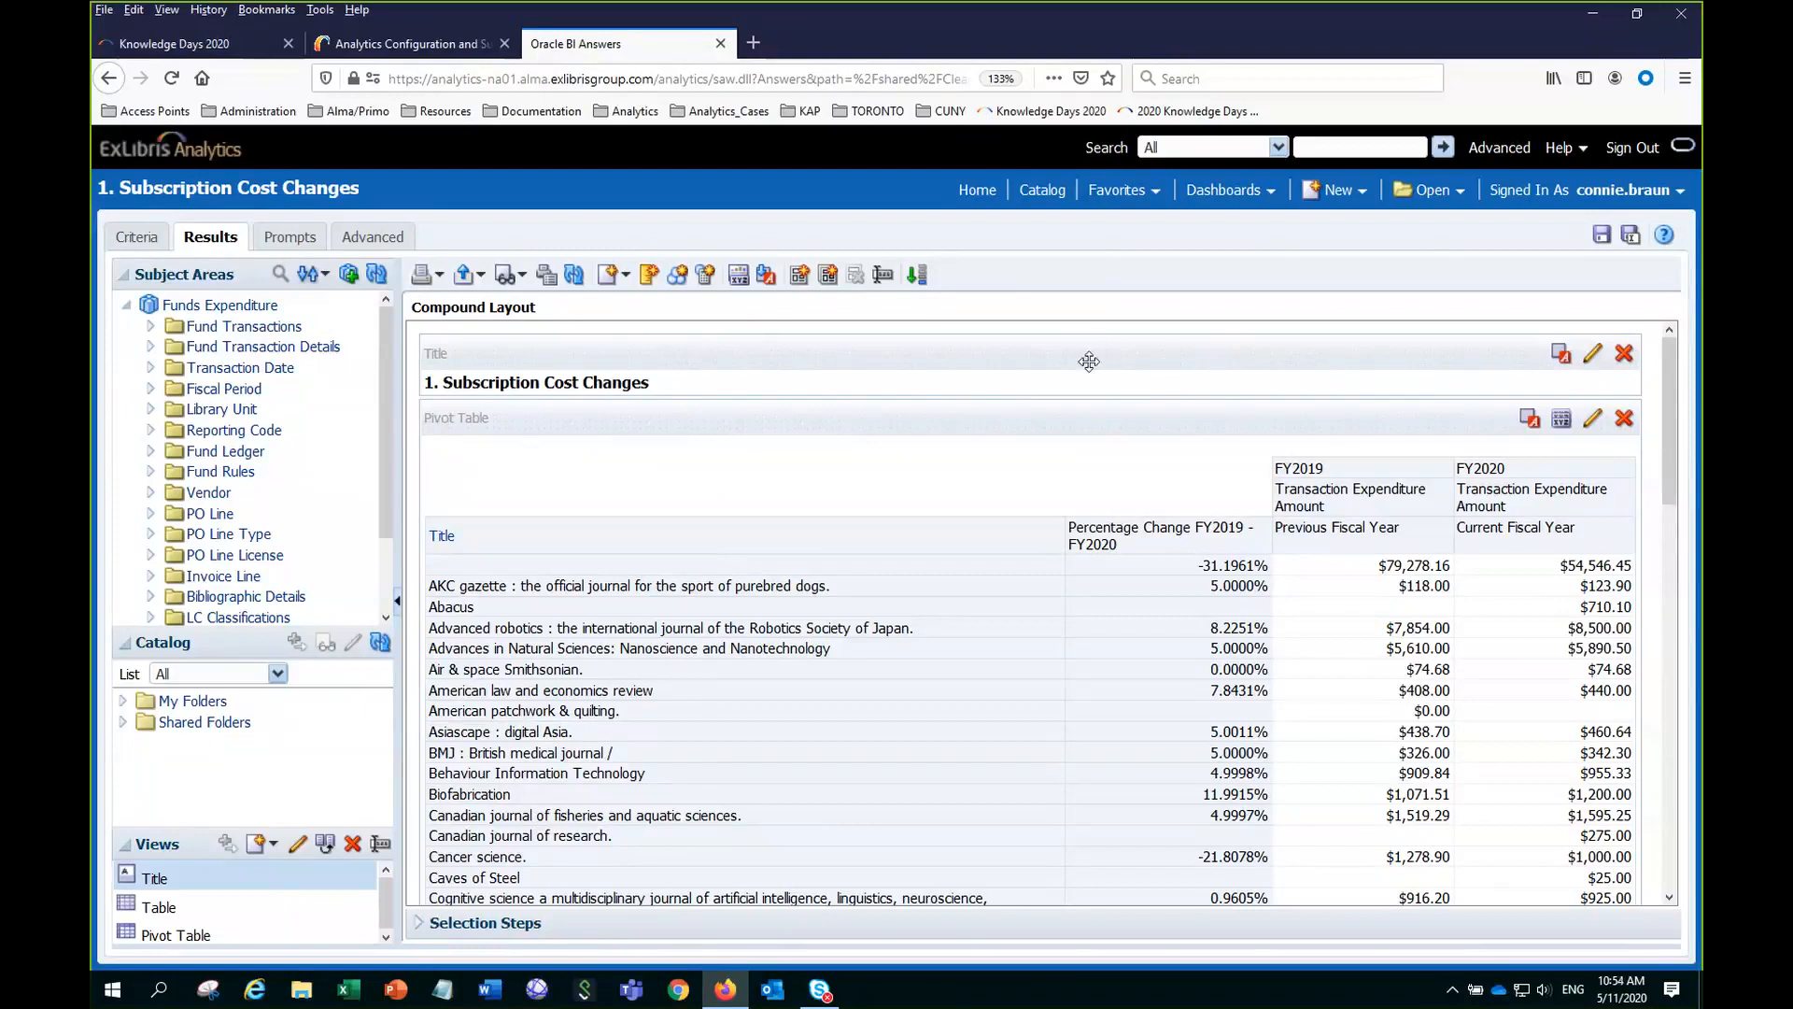
# Switch to Alma, open the scheduled report "Electronic Resources Activated in the Past 30 Days" for editing, and return to the Subscription Cost Changes results.
pyautogui.click(444, 50)
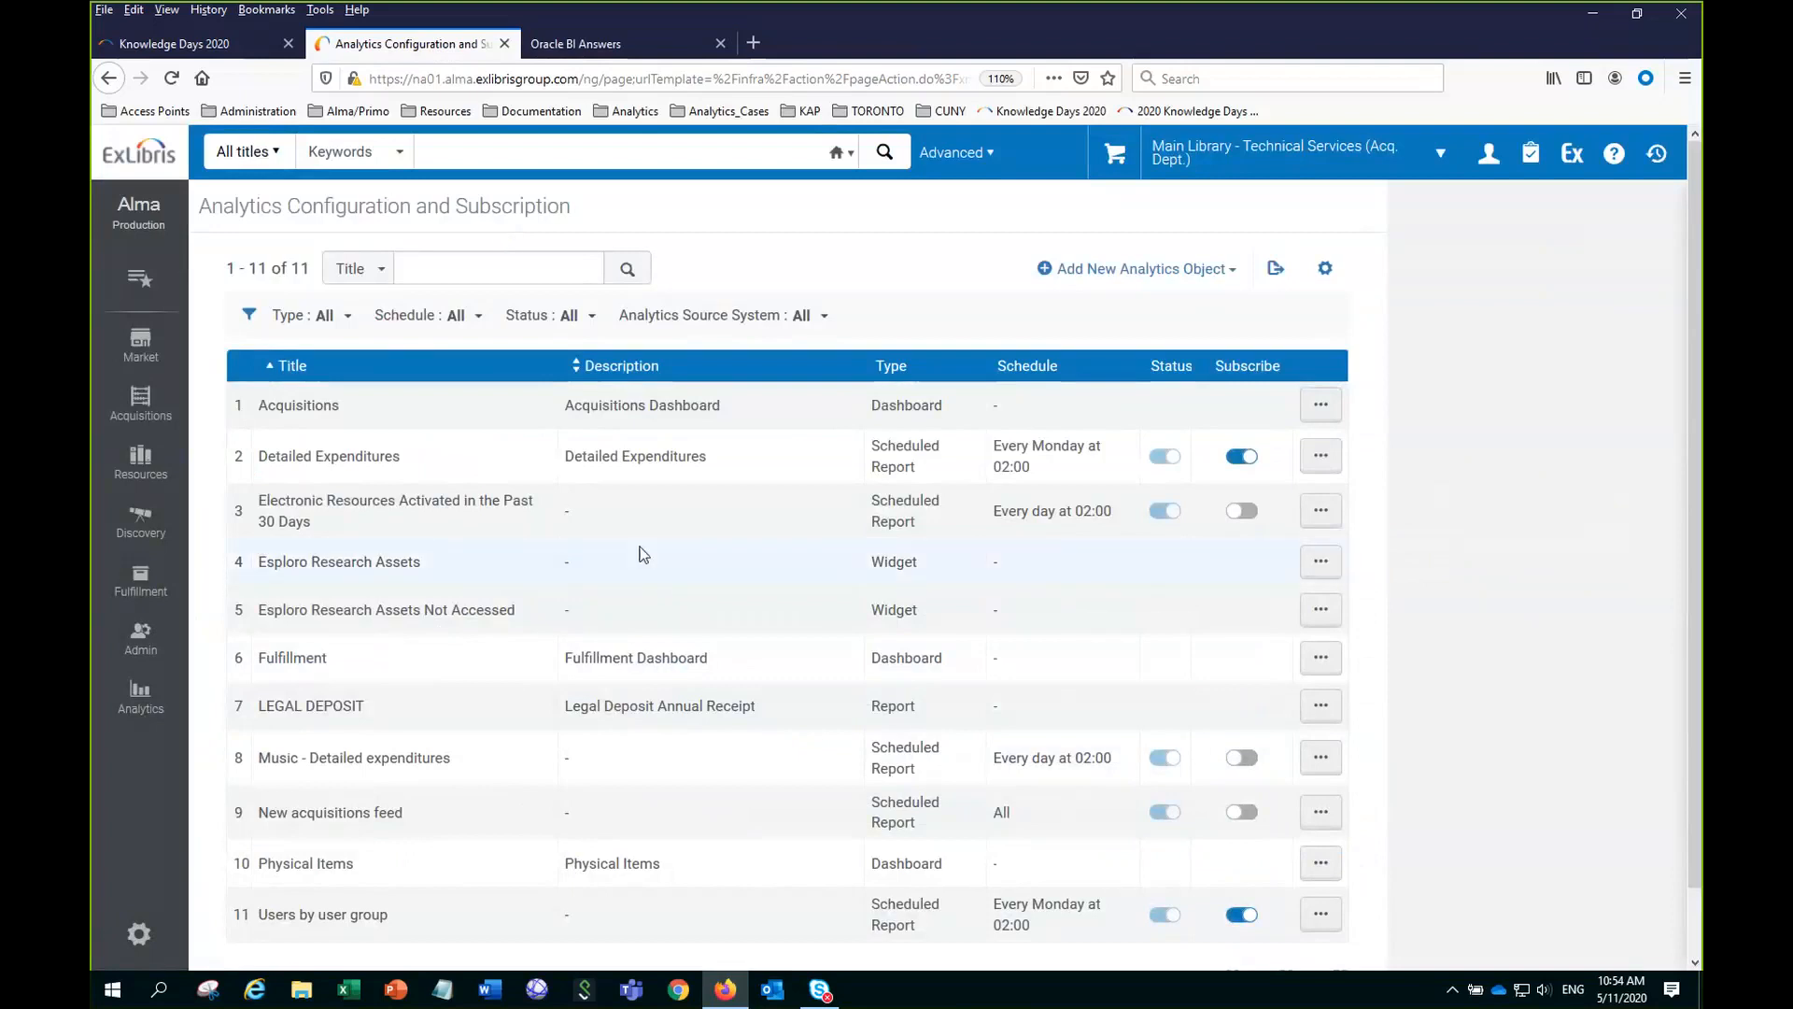
pyautogui.click(1321, 510)
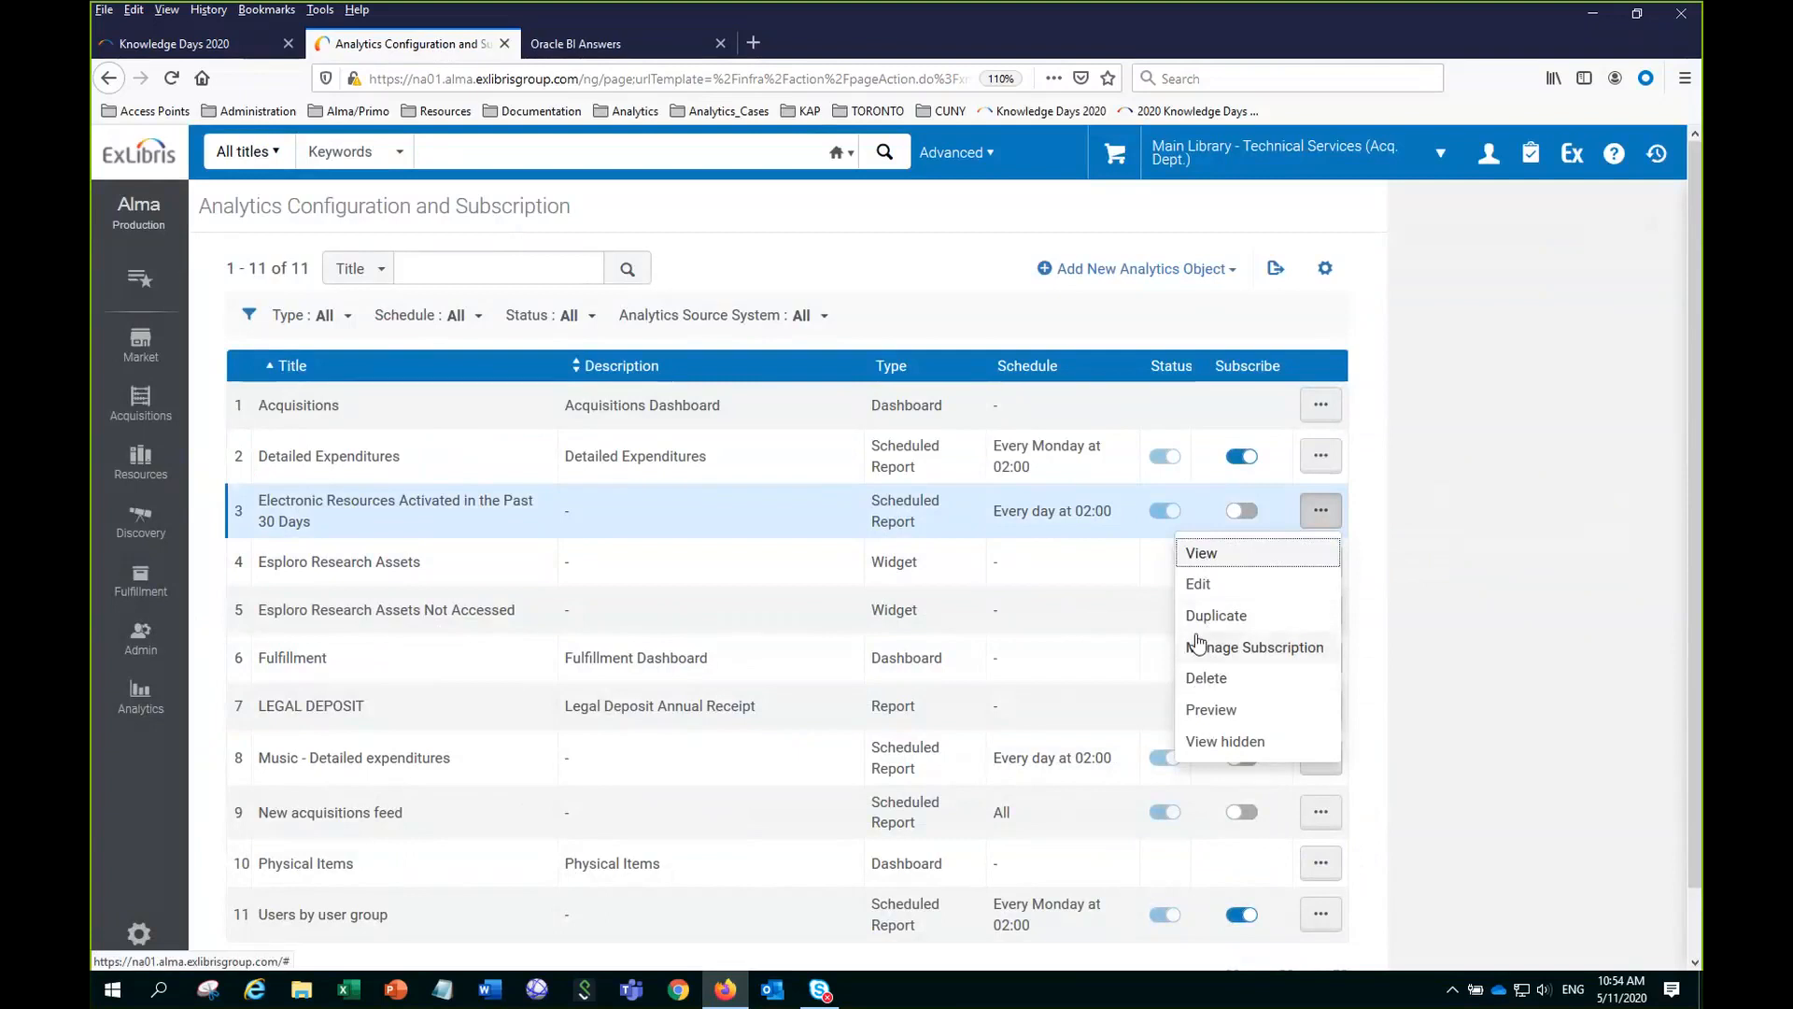
pyautogui.click(1189, 584)
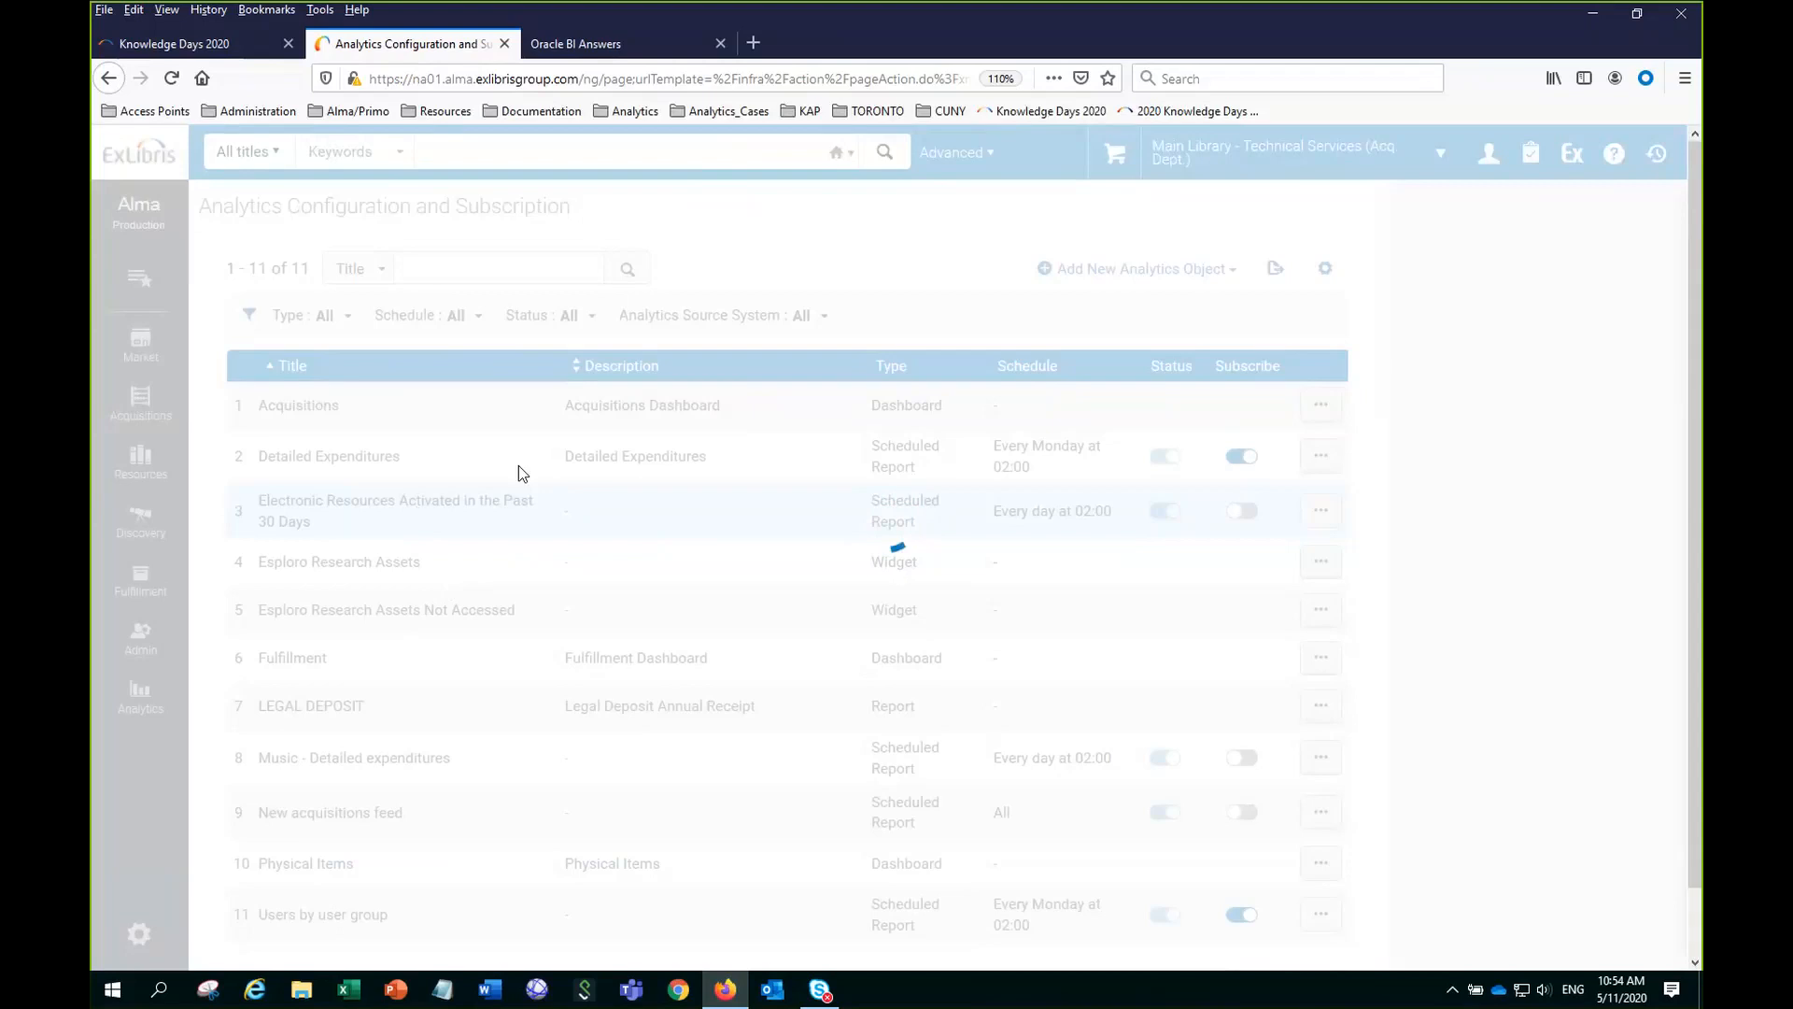
pyautogui.click(628, 51)
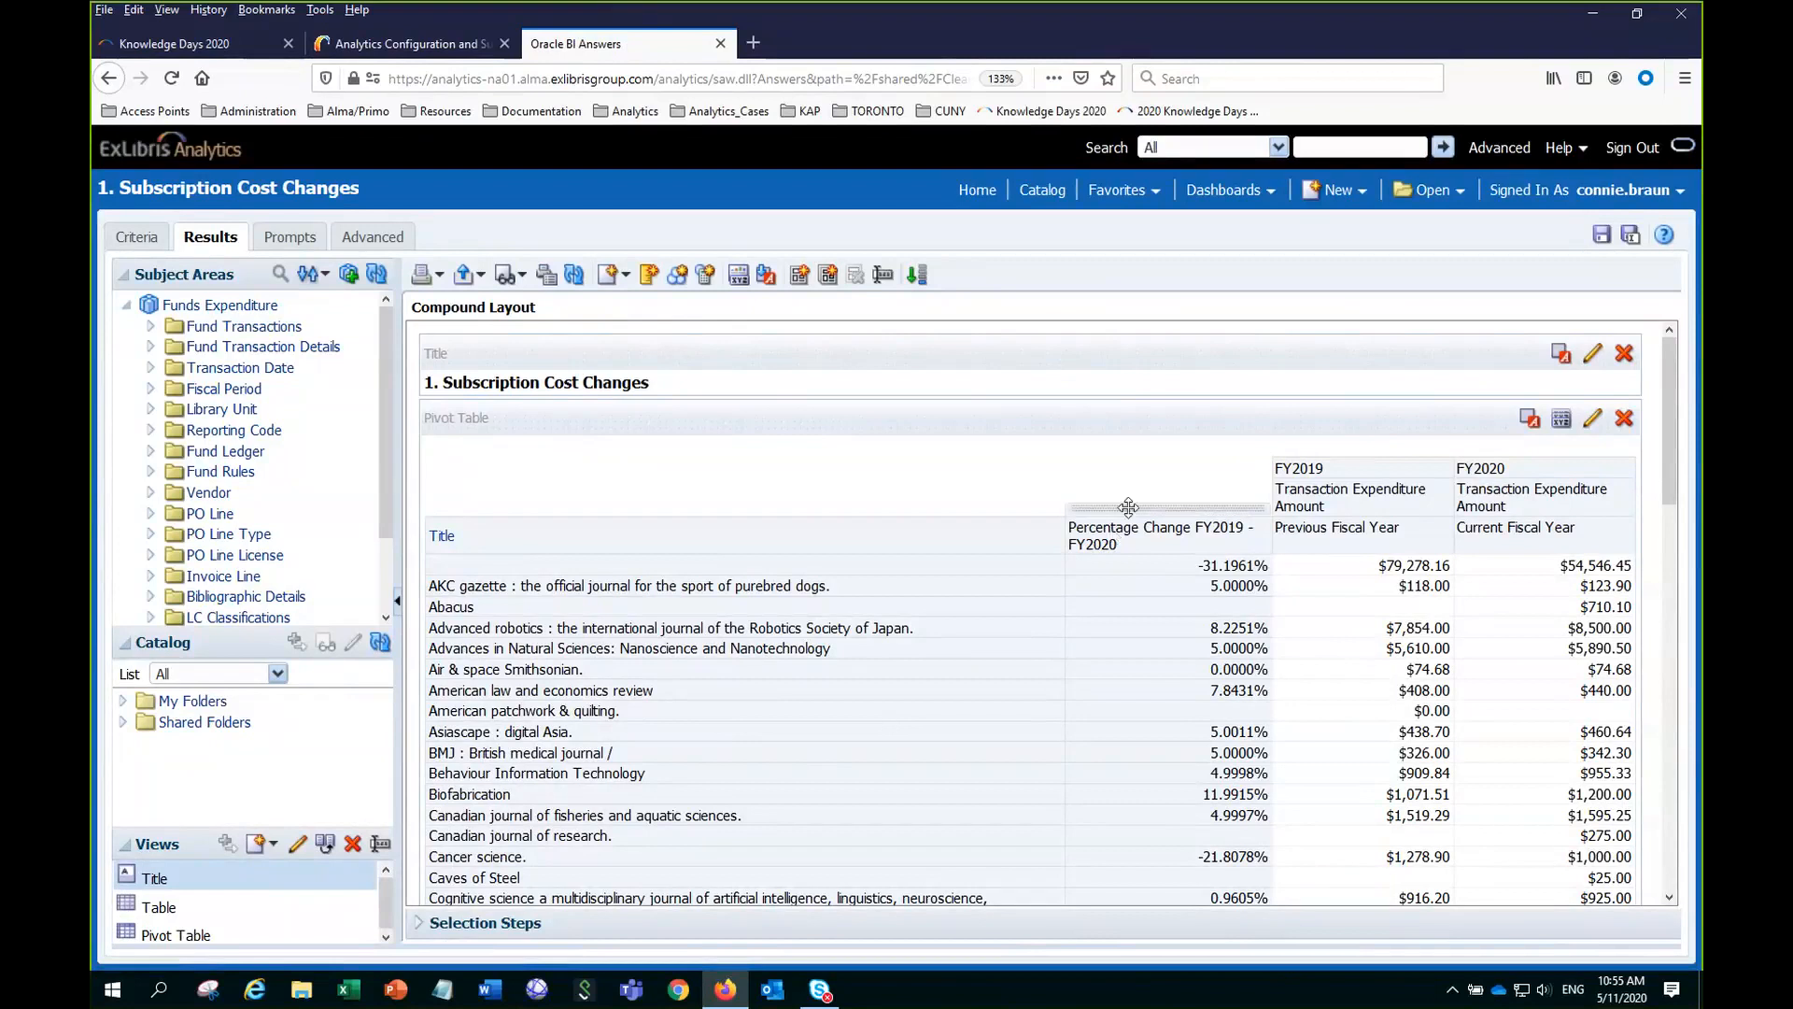
# Try rearranging the pivot table layout with Percentage Change FY2019 - FY2020 under Measures and Fiscal Period Filter under Rows.
pyautogui.moveTo(1128, 507); pyautogui.dragTo(1093, 490)
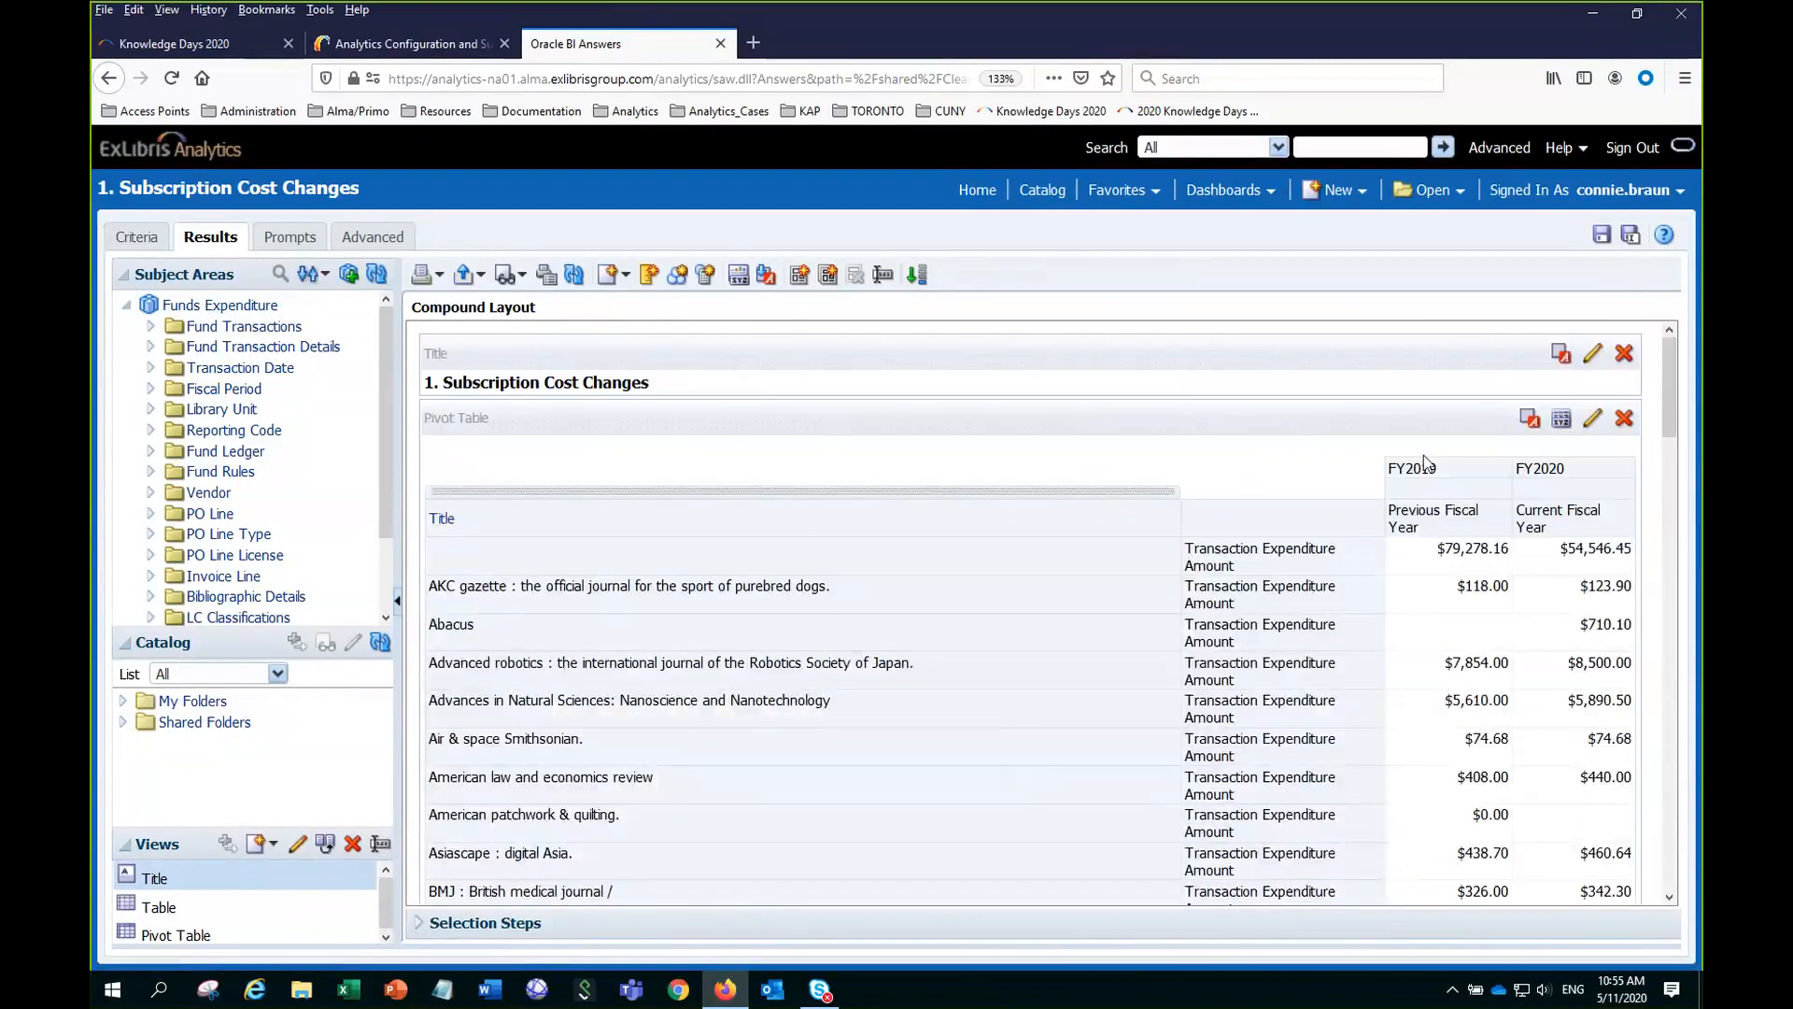
pyautogui.click(1592, 422)
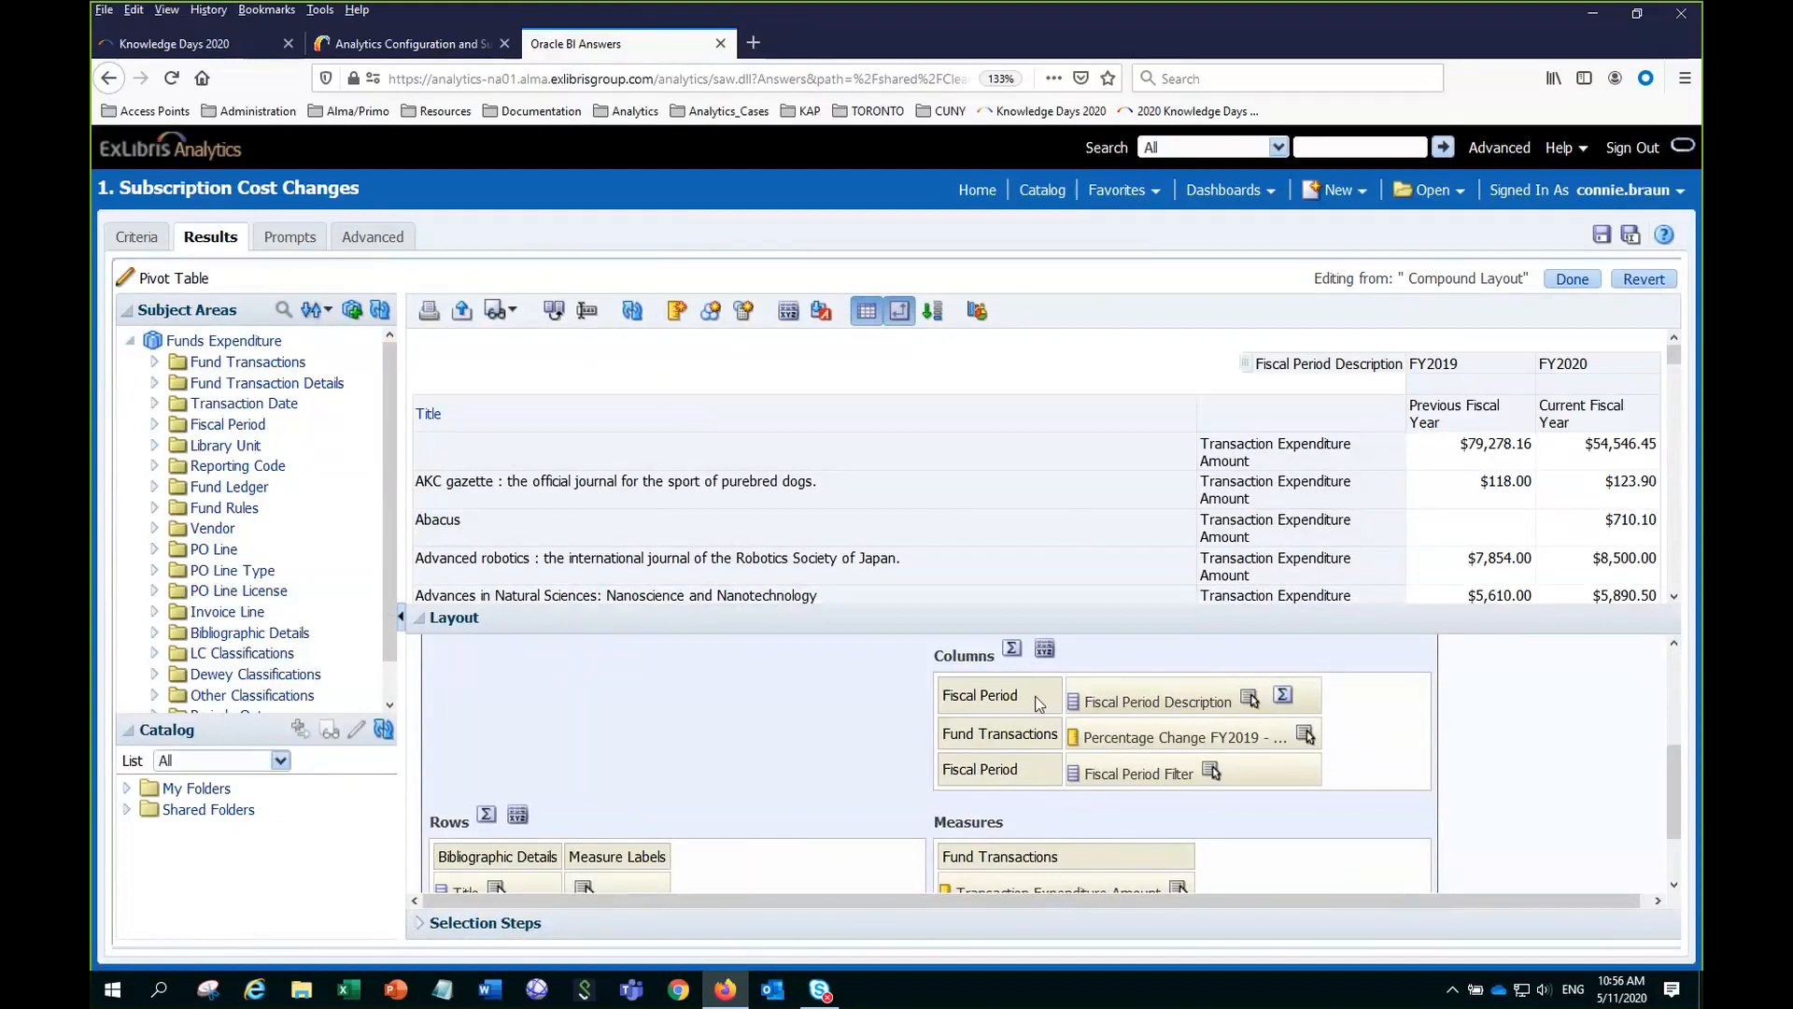
pyautogui.scroll(-1, 1136, 742)
pyautogui.moveTo(1105, 668); pyautogui.dragTo(1196, 803)
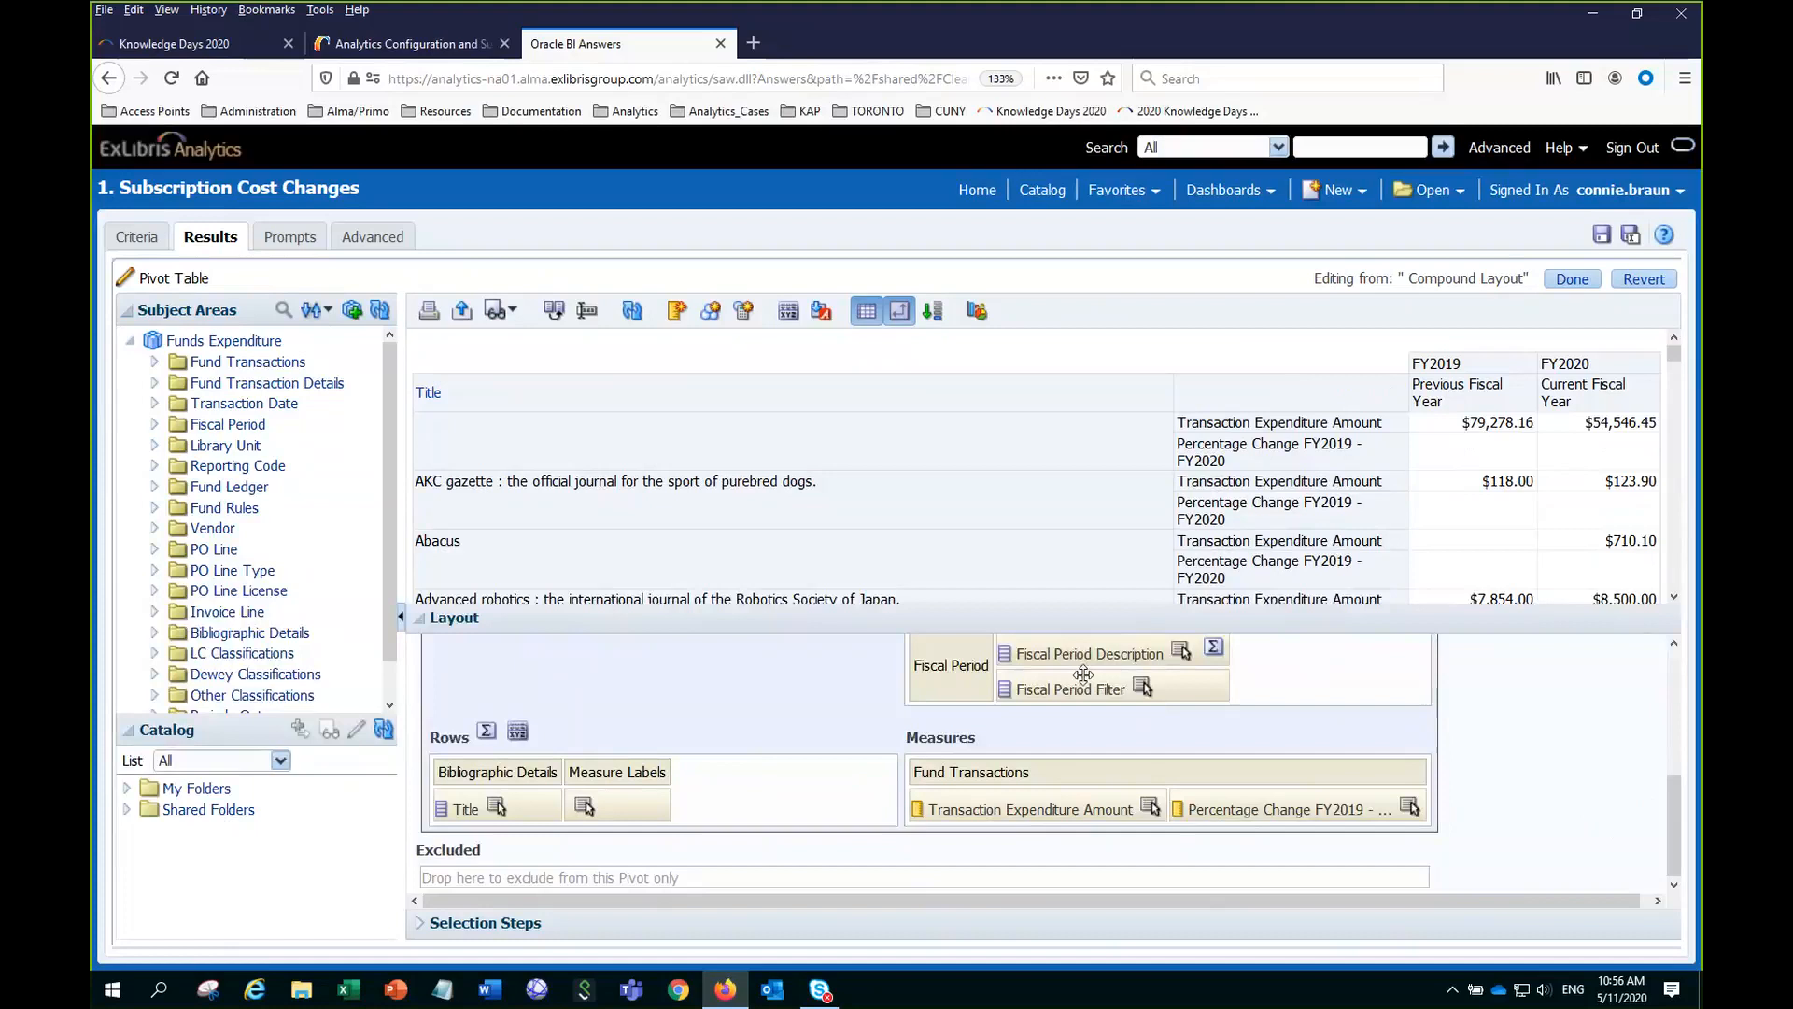
pyautogui.moveTo(1080, 688); pyautogui.dragTo(688, 784)
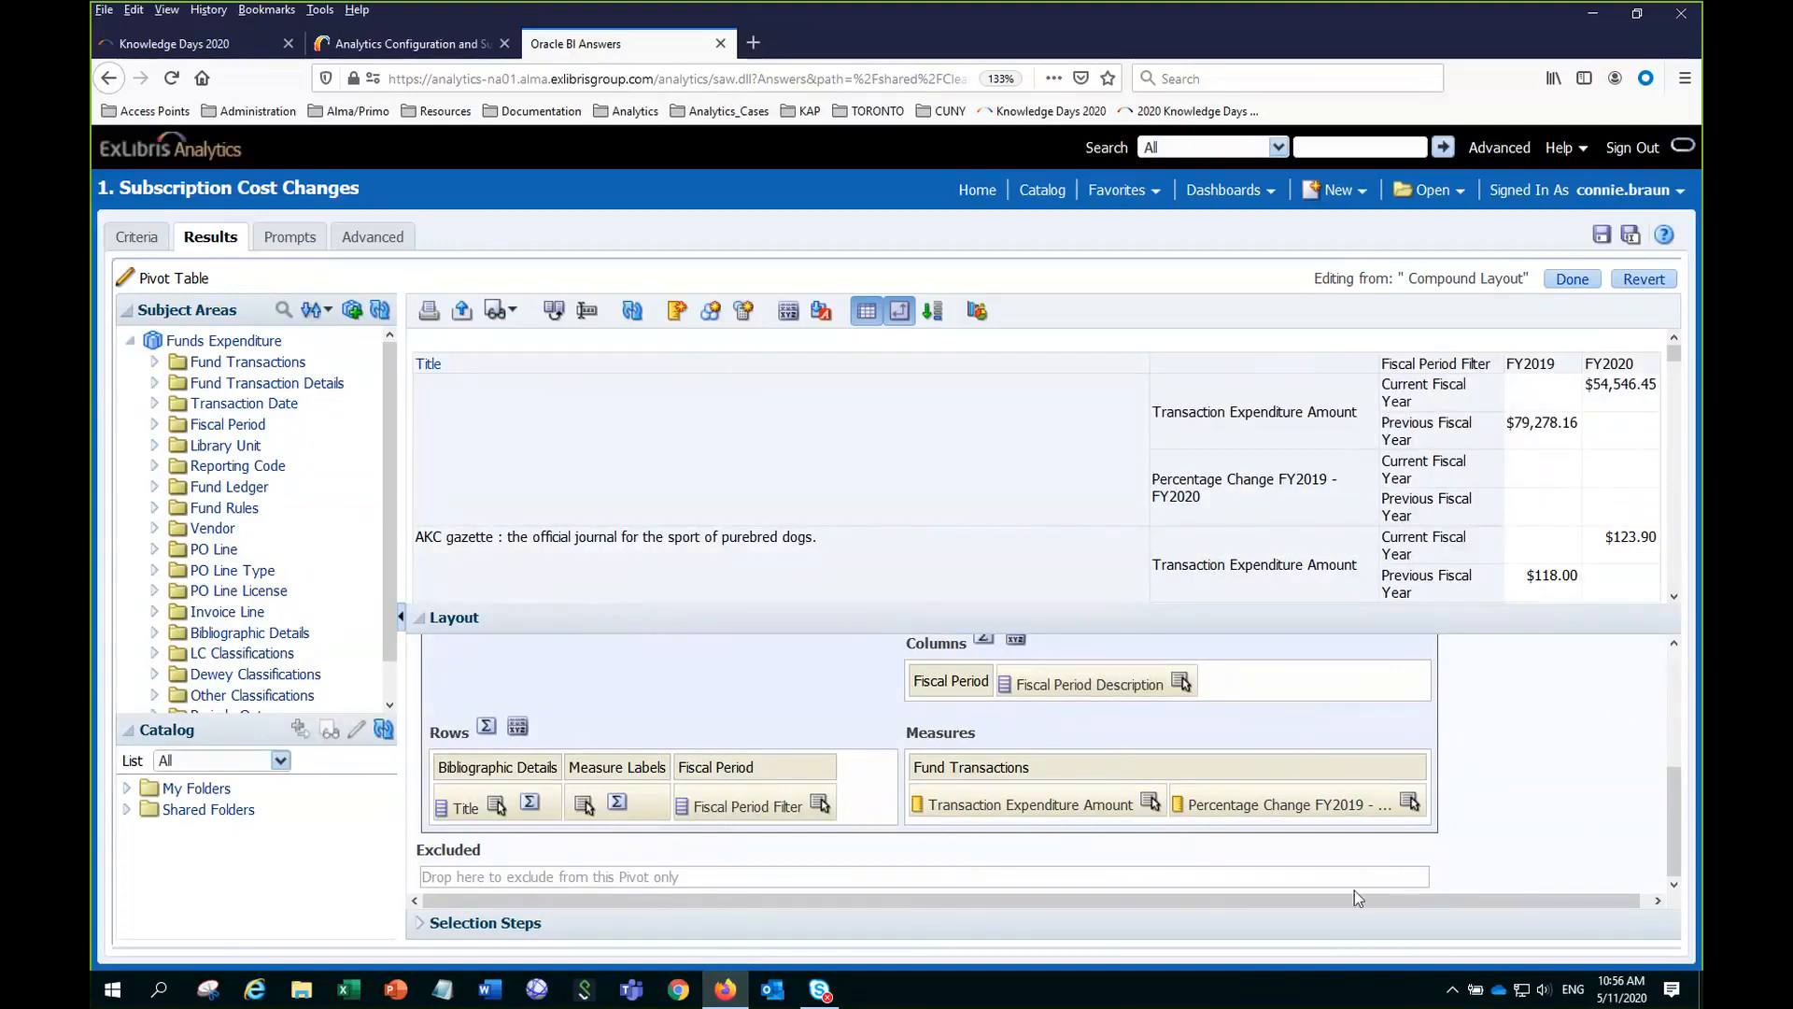
# Try moving Measure Labels to Columns and Percentage Change FY2019 - FY2020 to Rows in the pivot table layout.
pyautogui.moveTo(633, 819); pyautogui.dragTo(957, 670)
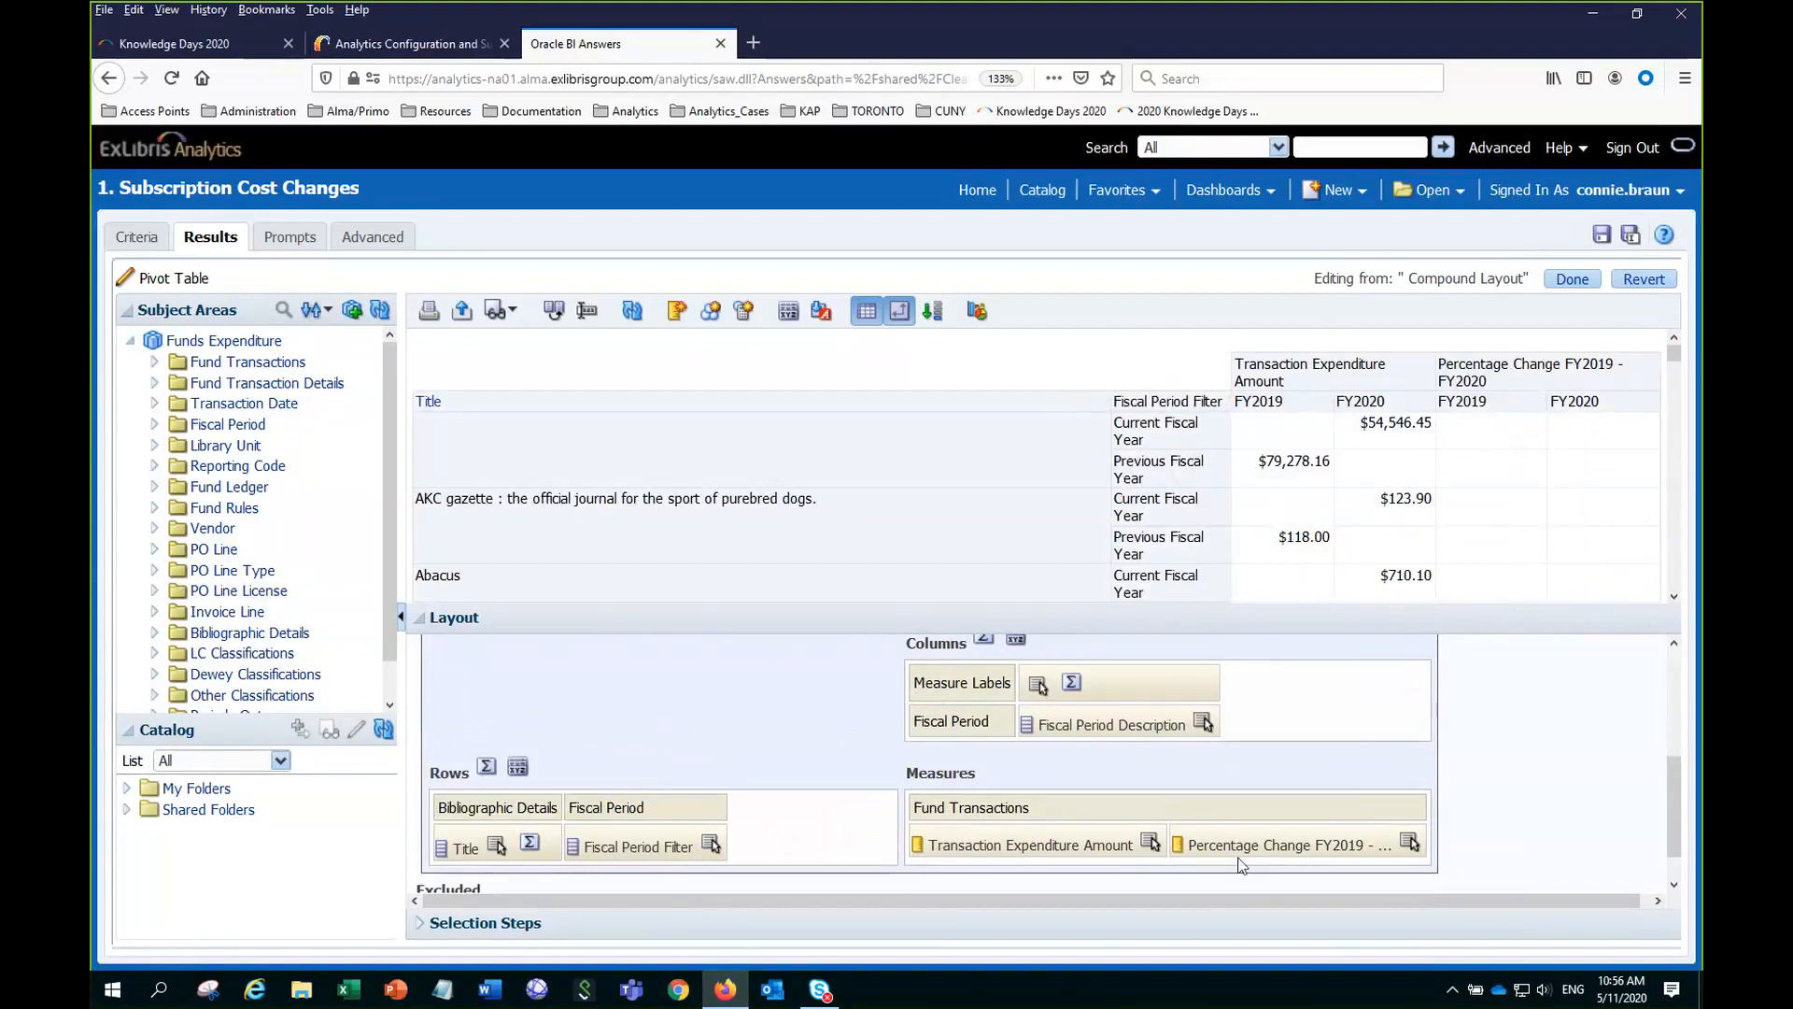
pyautogui.moveTo(1301, 837); pyautogui.dragTo(755, 837)
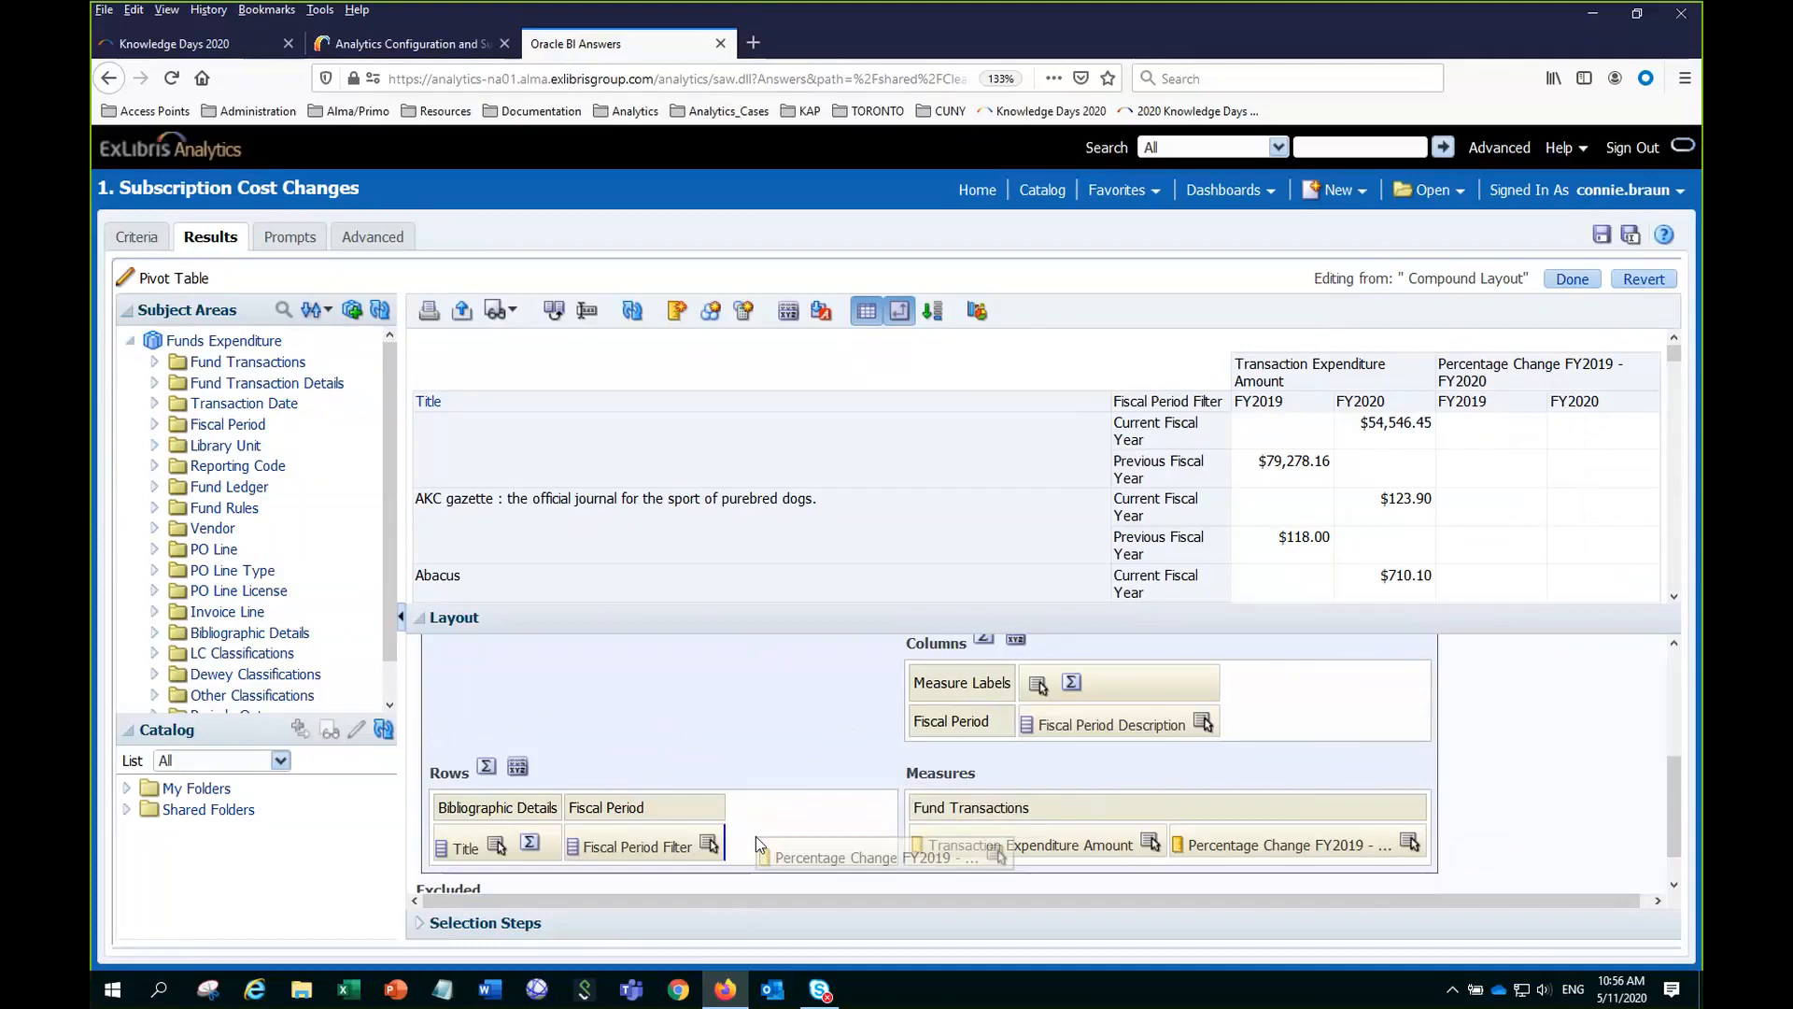
pyautogui.moveTo(754, 837); pyautogui.dragTo(755, 837)
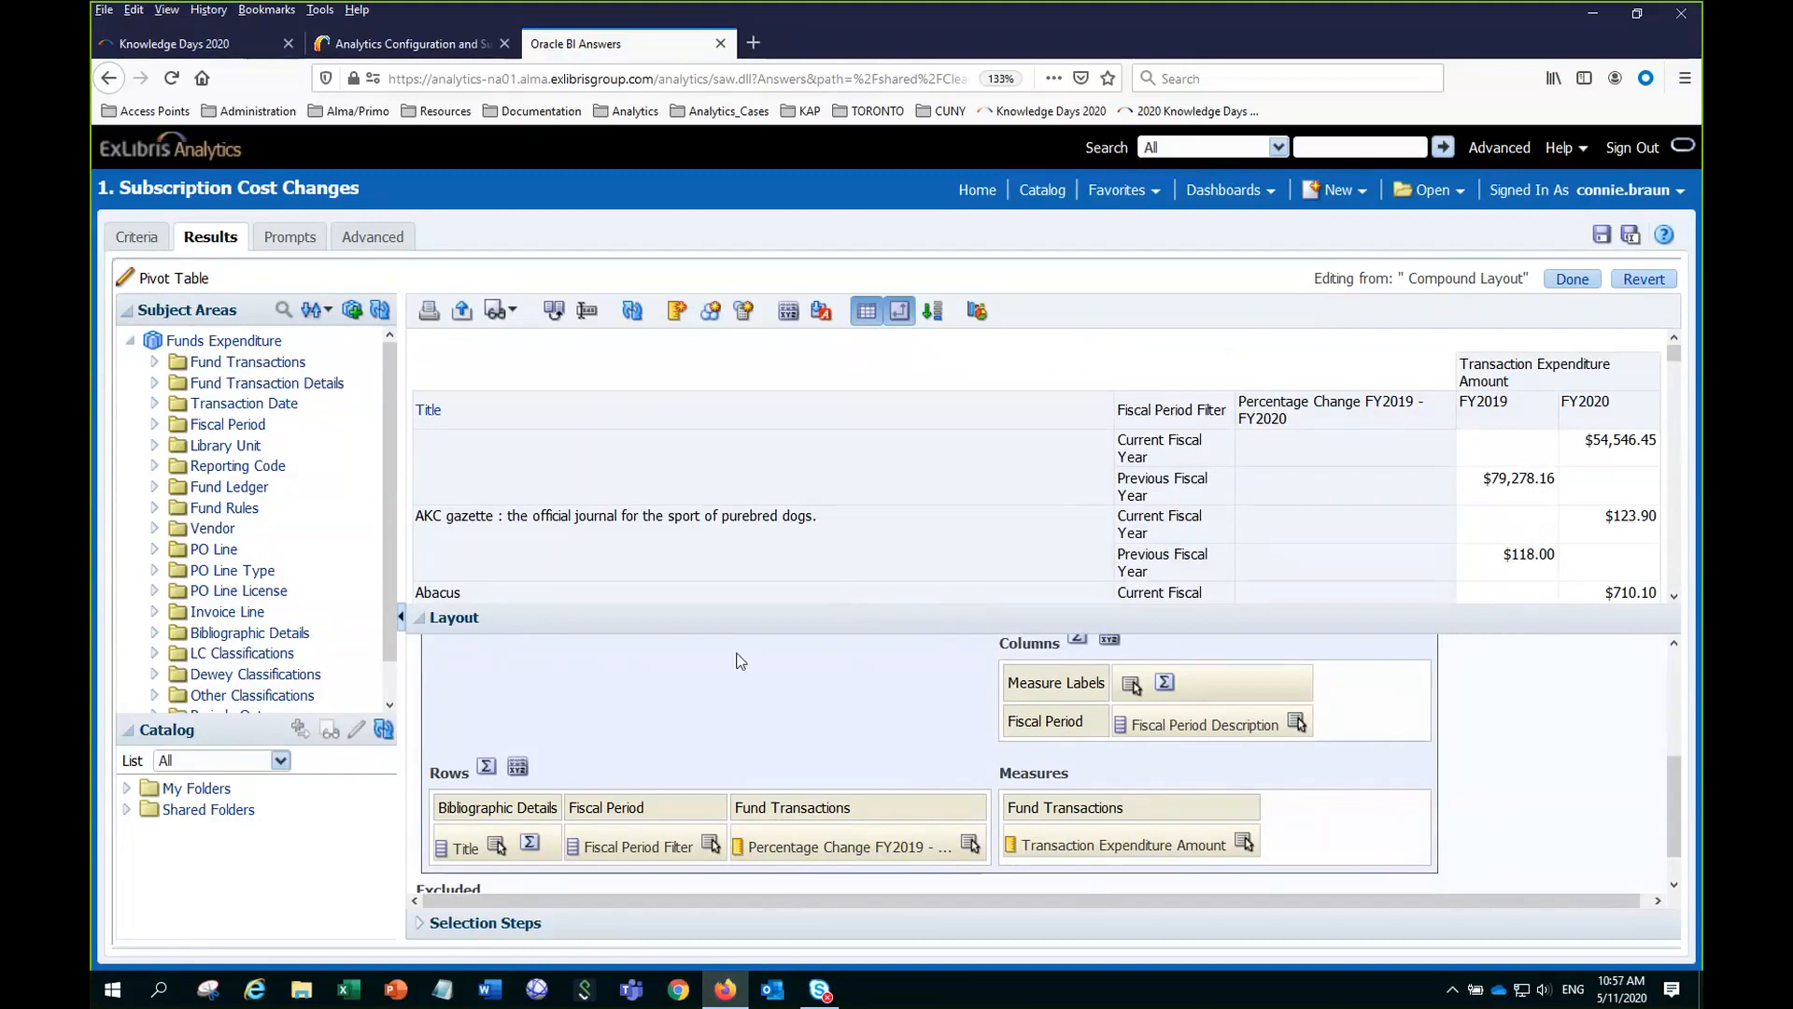
# Revert the pivot table layout edits and finish editing the view.
pyautogui.moveTo(1585, 287); pyautogui.dragTo(1645, 291)
pyautogui.click(1646, 289)
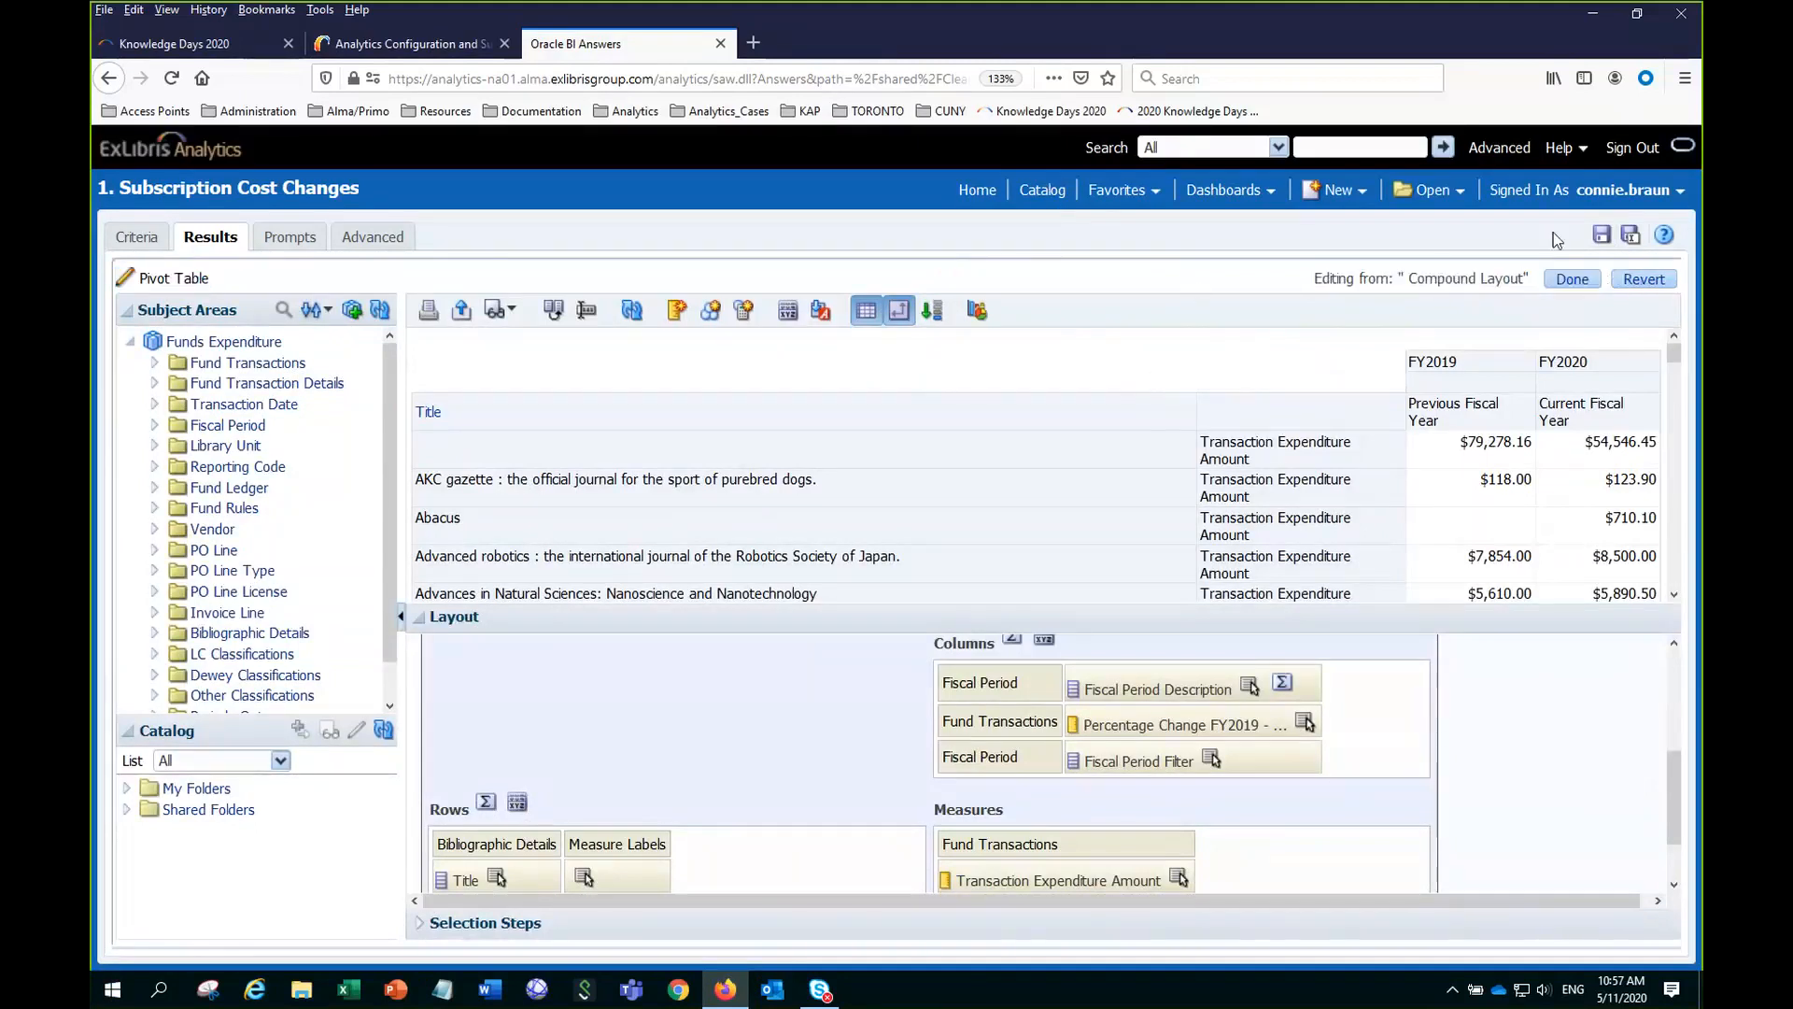
pyautogui.click(1572, 279)
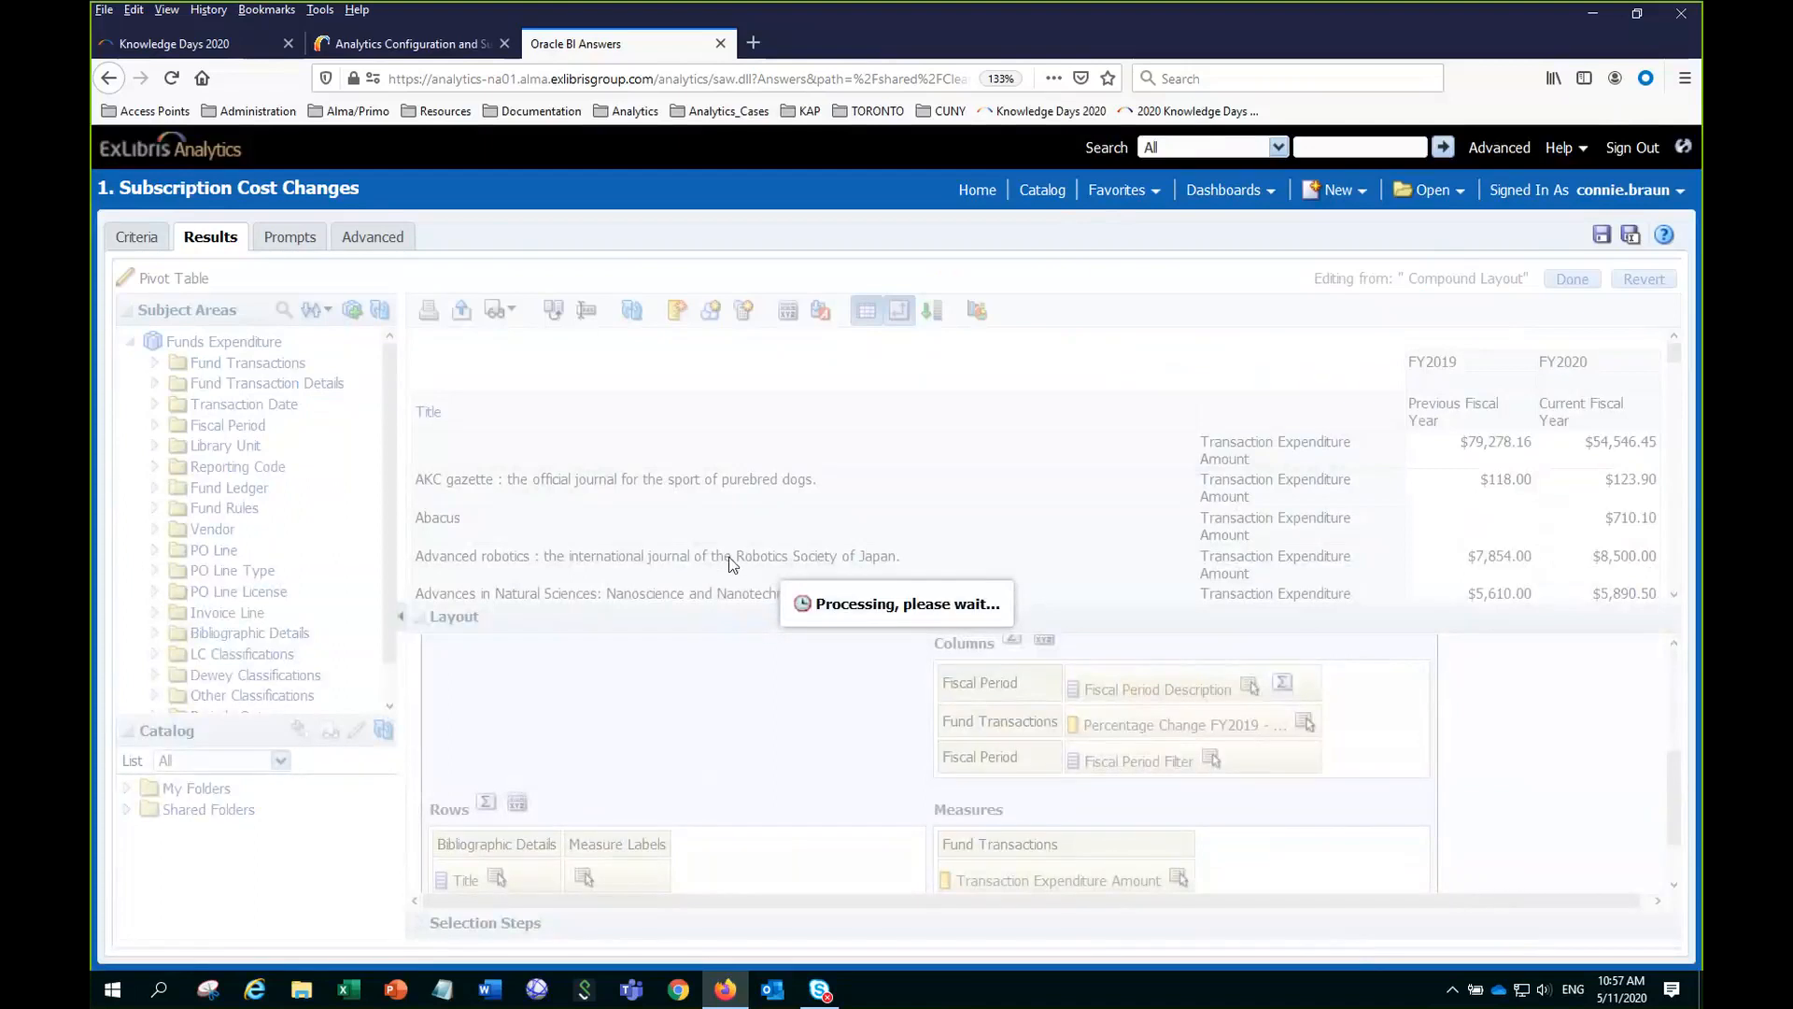
# Leave the analysis for the catalog without saving and reopen "1. Subscription Cost Changes" for editing.
pyautogui.click(1035, 194)
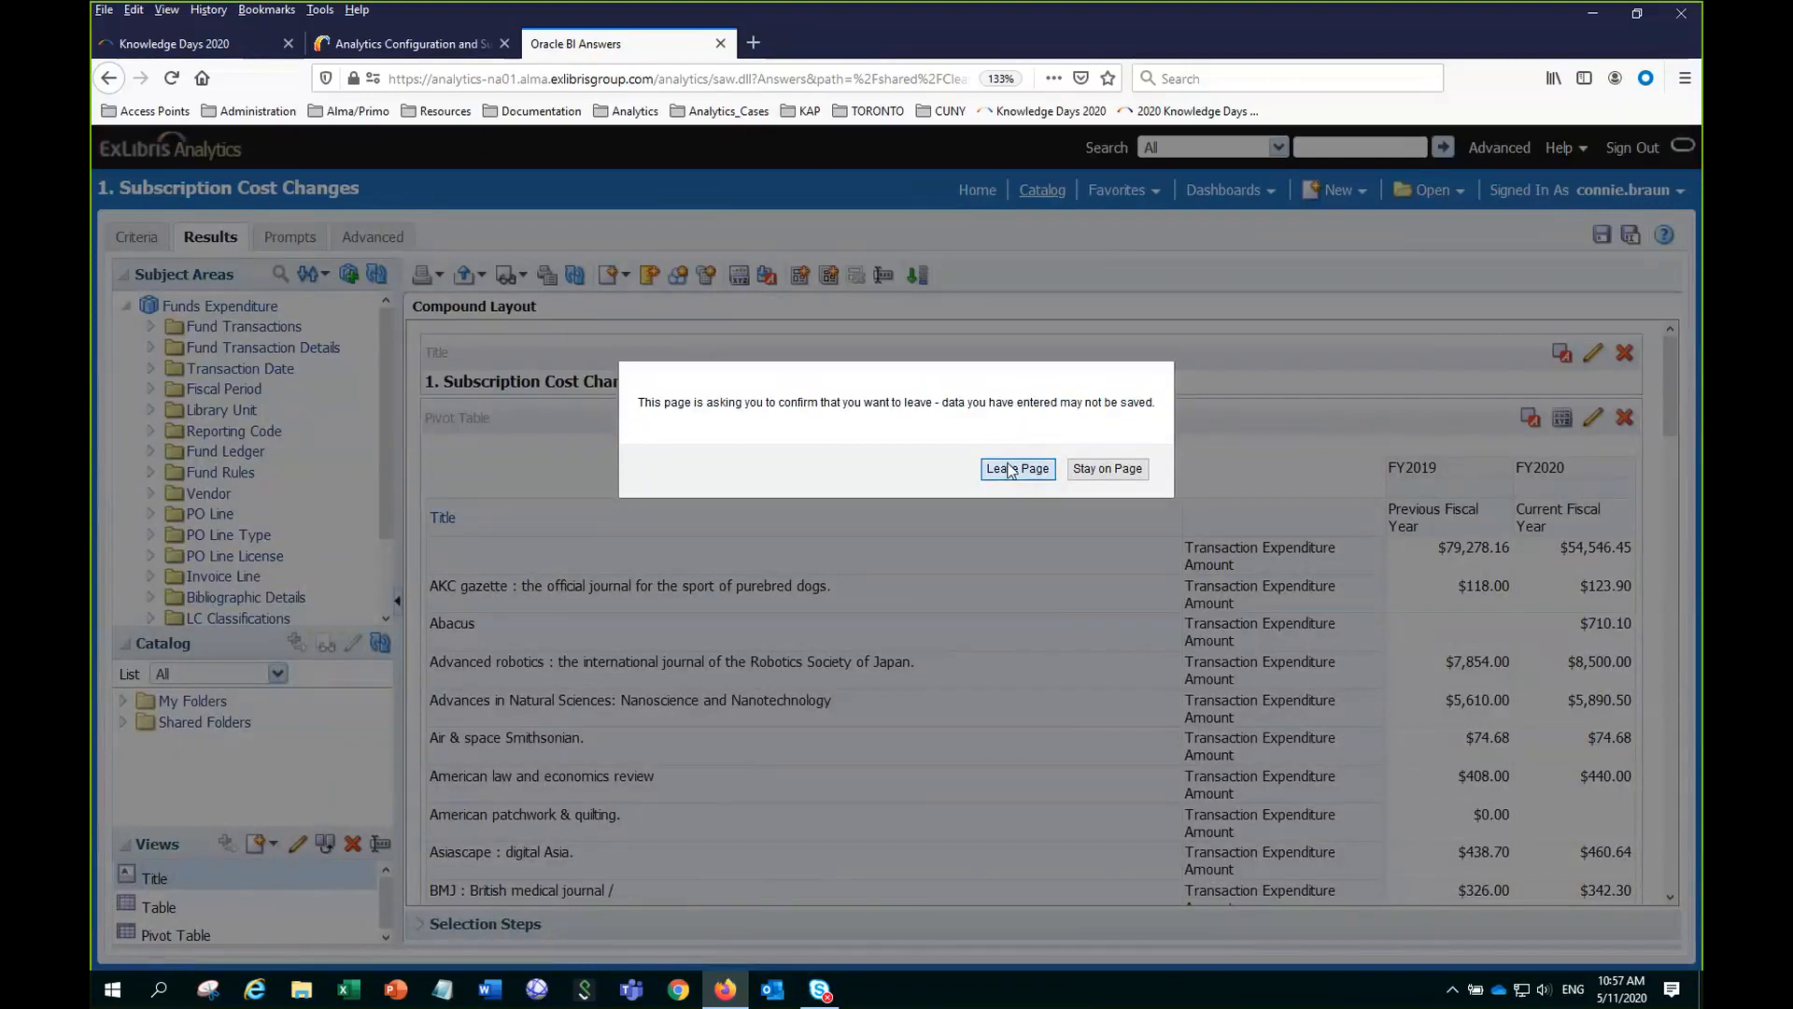
pyautogui.click(1012, 470)
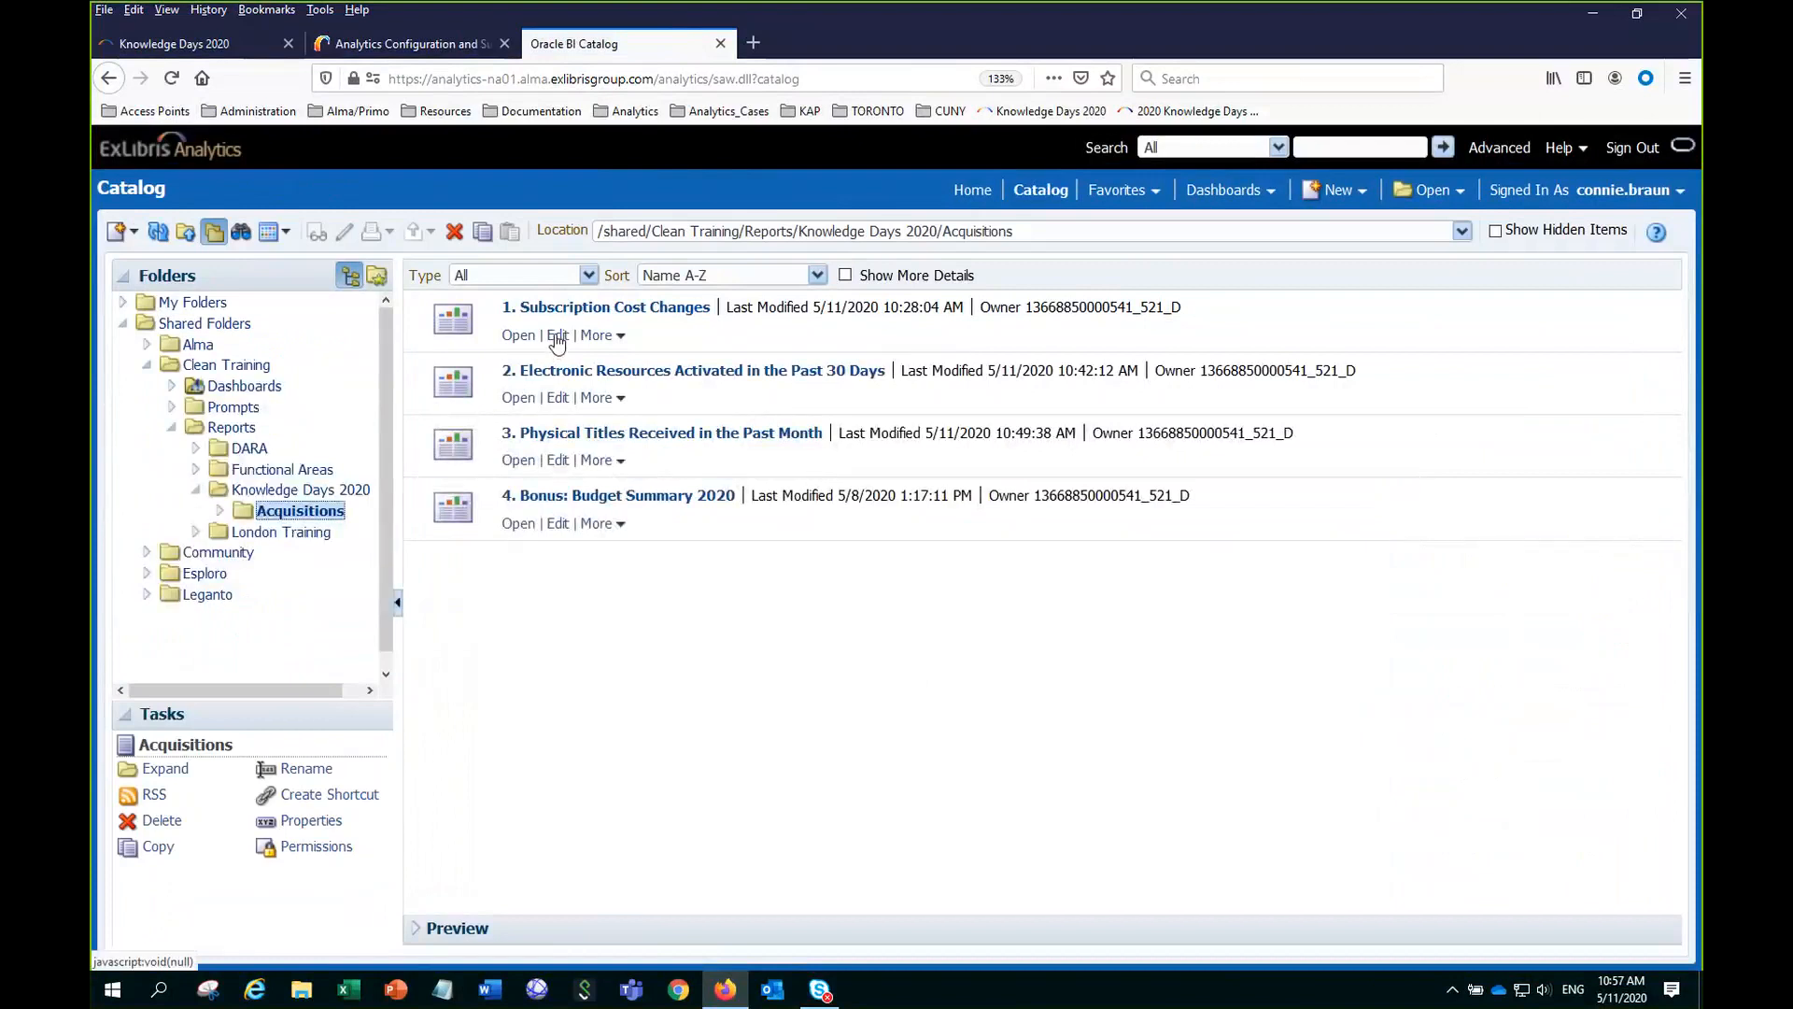
pyautogui.click(558, 336)
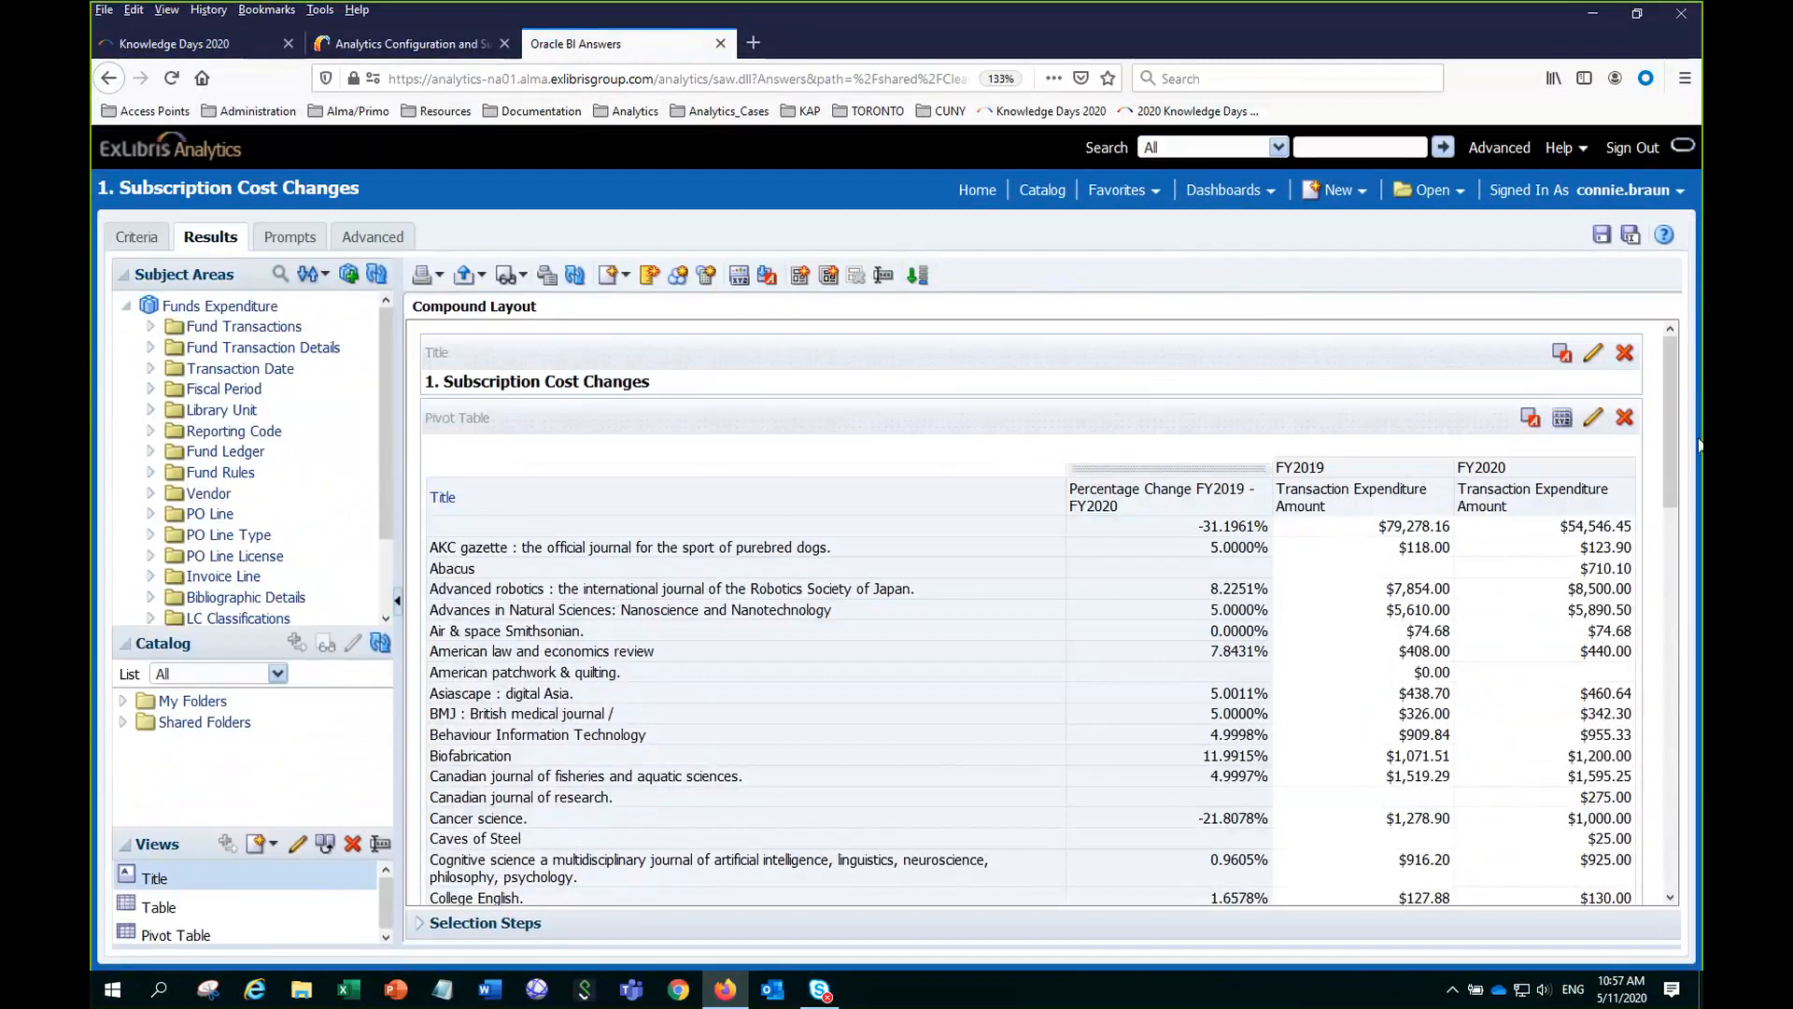
# Move Percentage Change FY2019 - FY2020 to Measures and back to Rows in the pivot table layout, and save the analysis.
pyautogui.click(1593, 419)
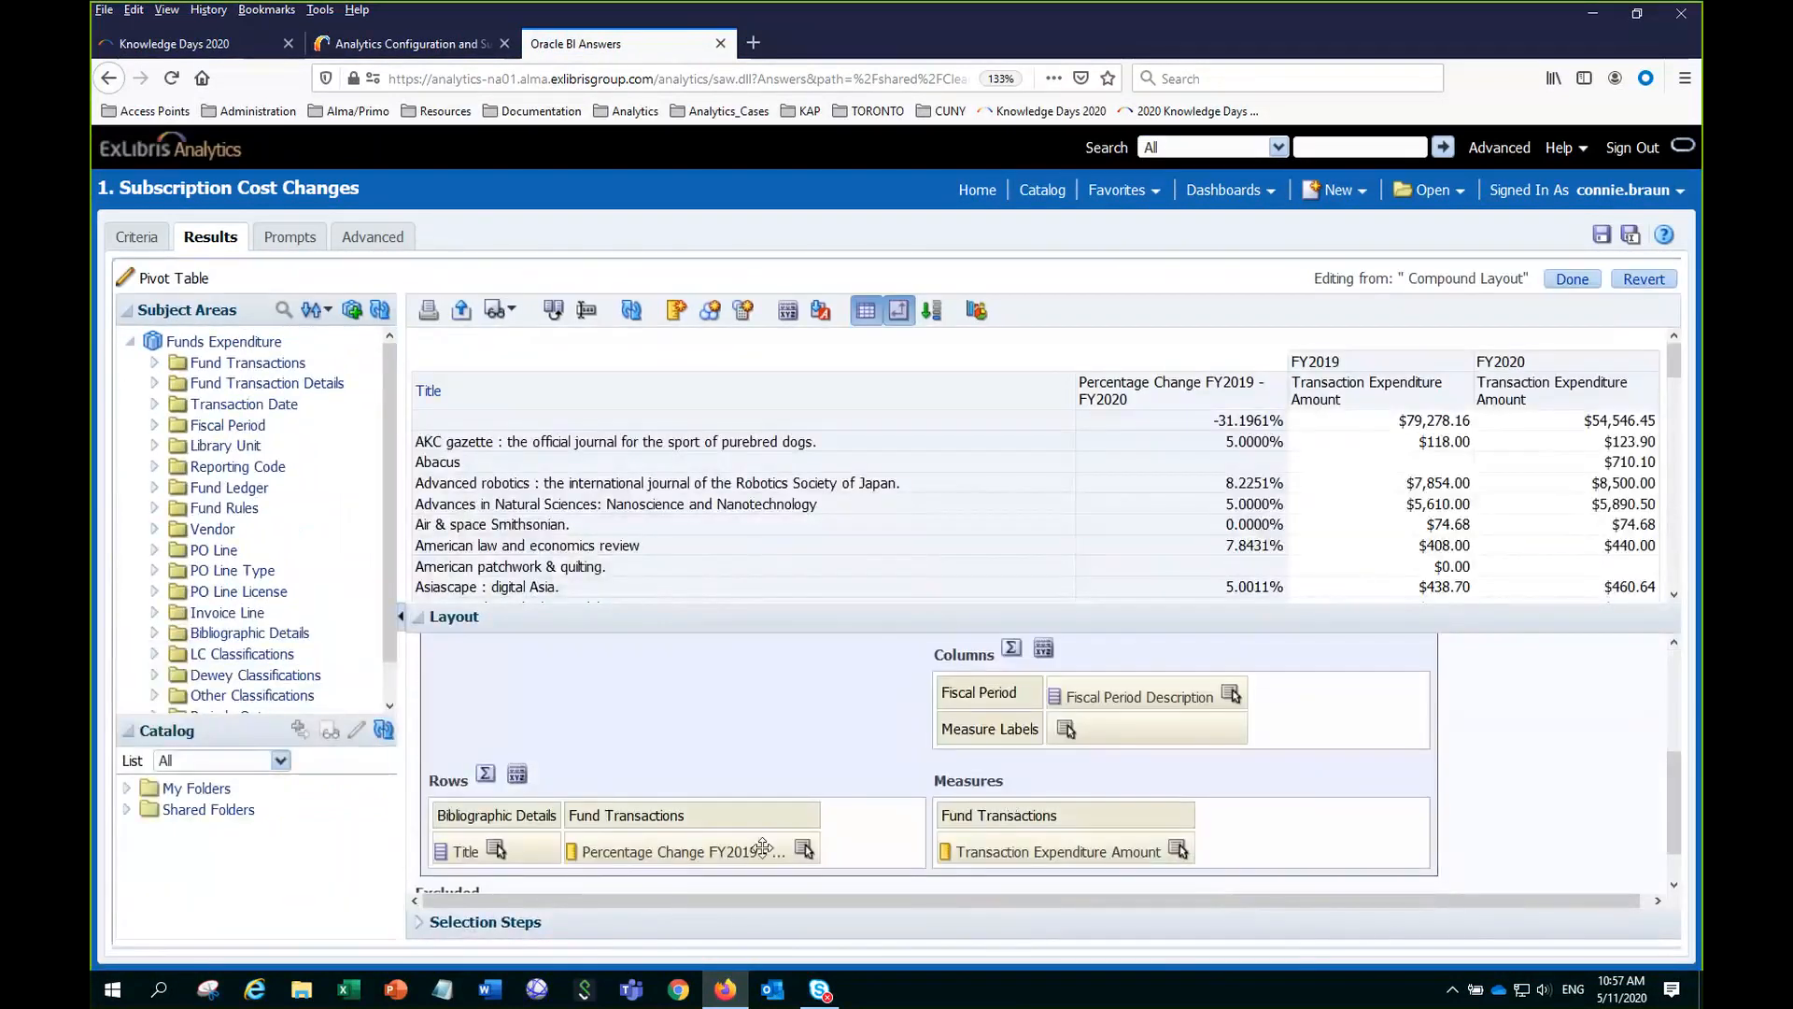
pyautogui.moveTo(696, 853); pyautogui.dragTo(1195, 844)
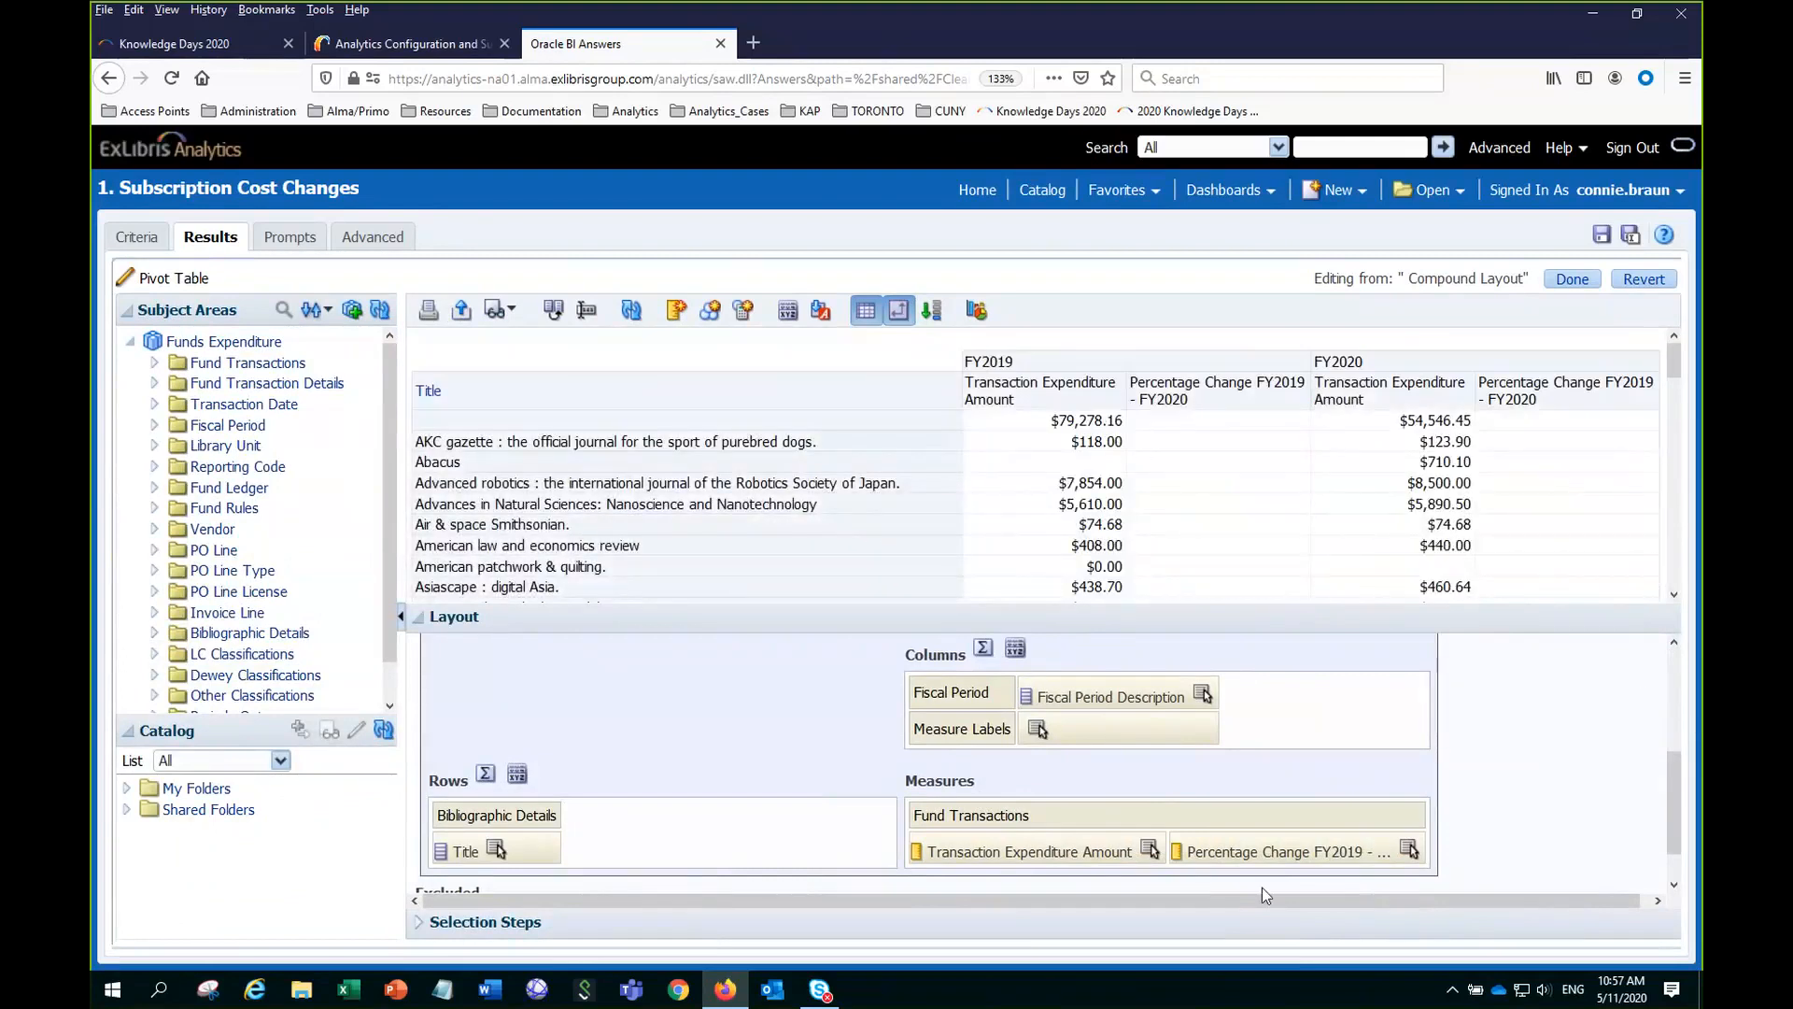
pyautogui.moveTo(1261, 857); pyautogui.dragTo(737, 818)
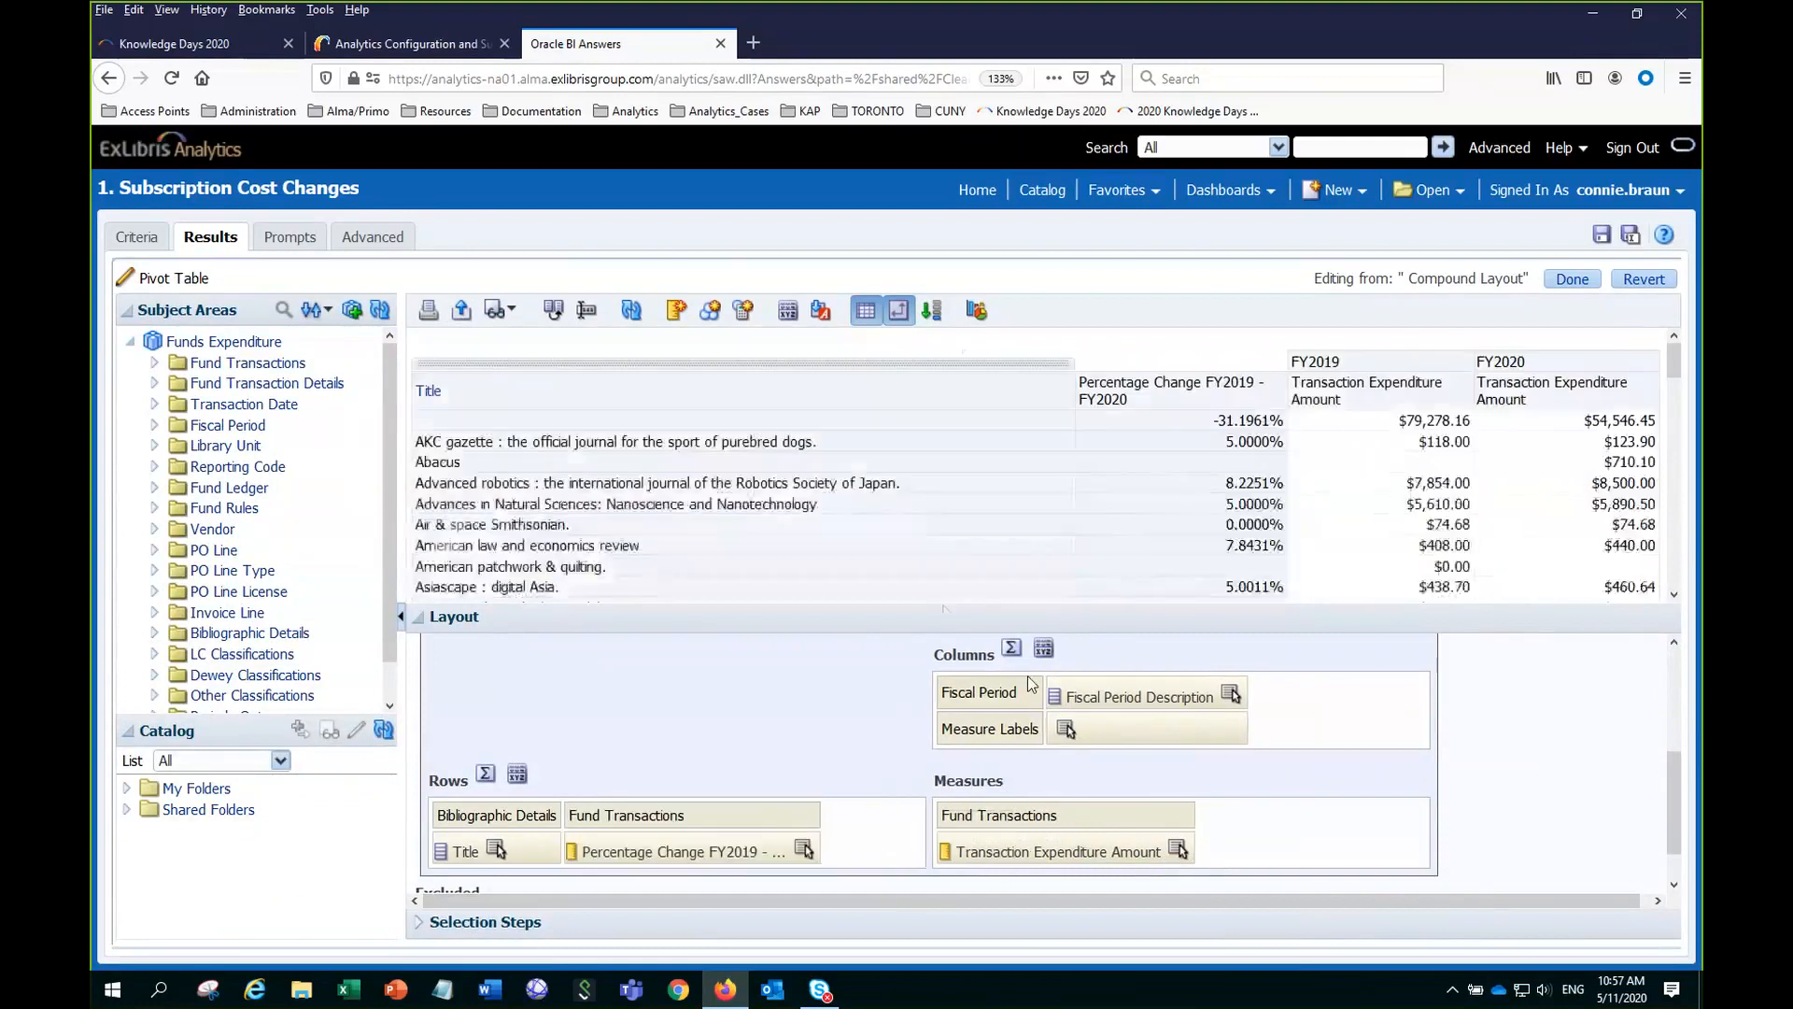
pyautogui.click(1575, 280)
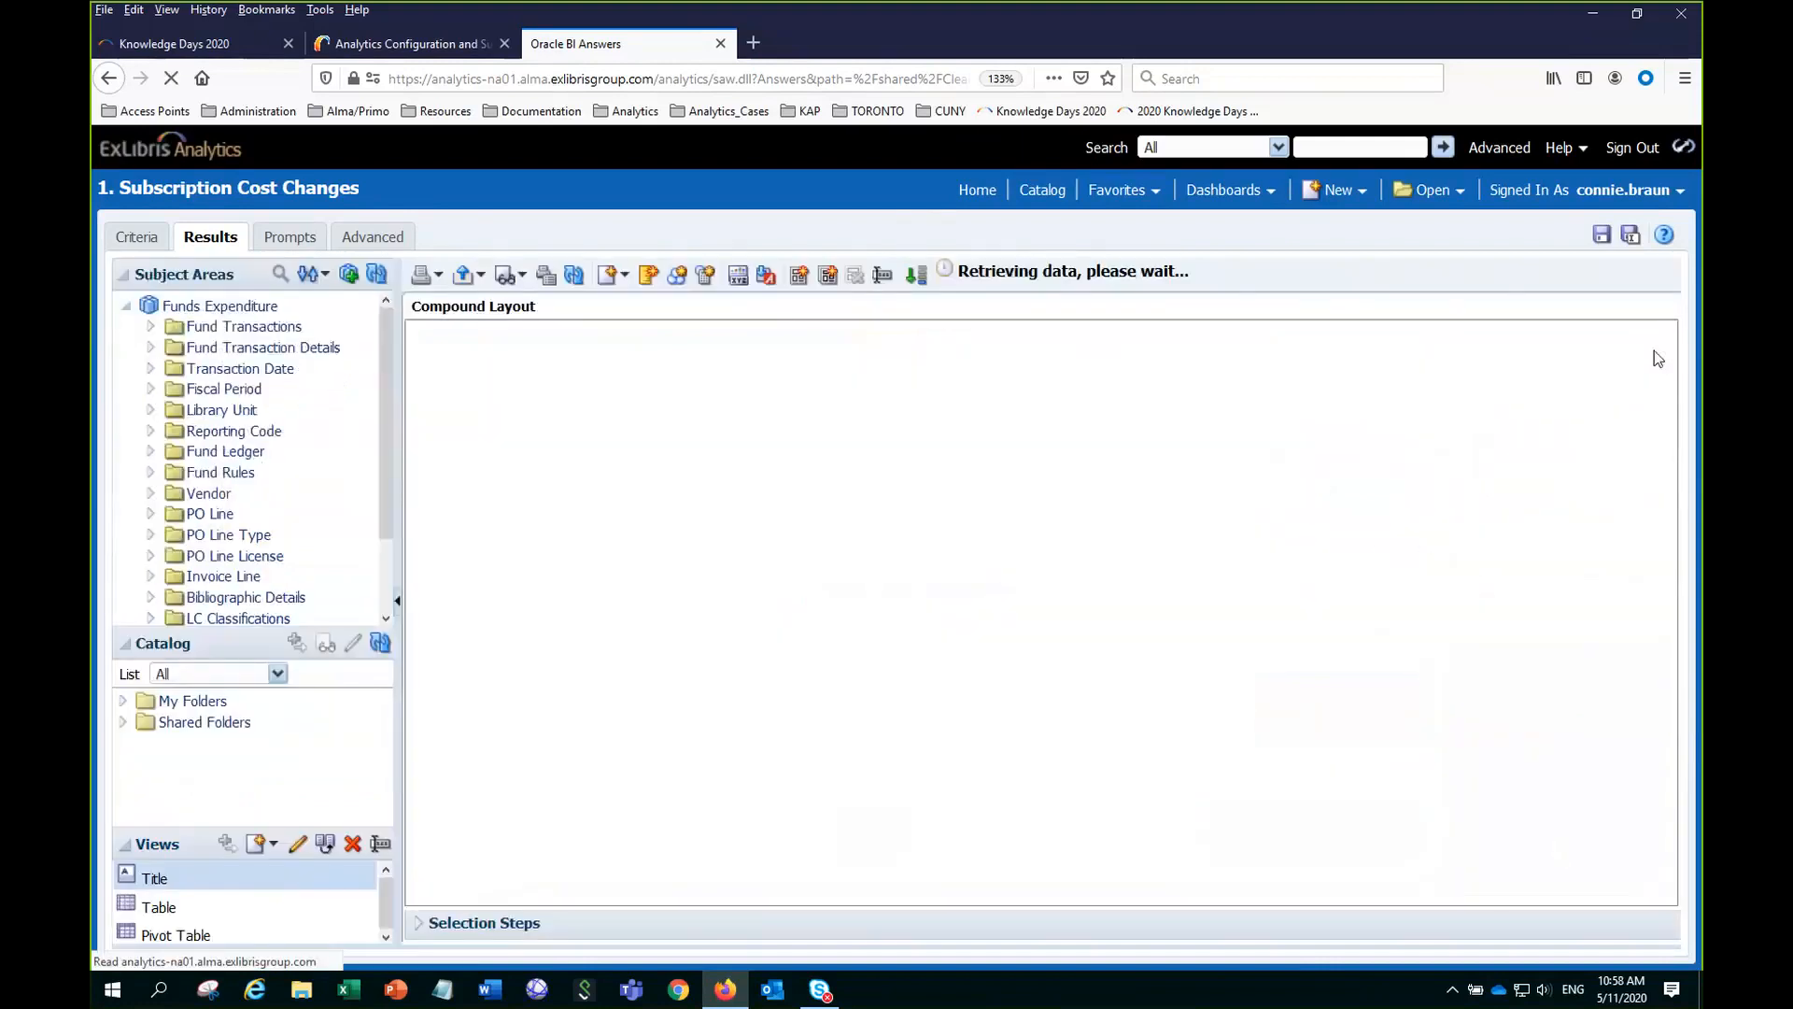
pyautogui.click(1600, 234)
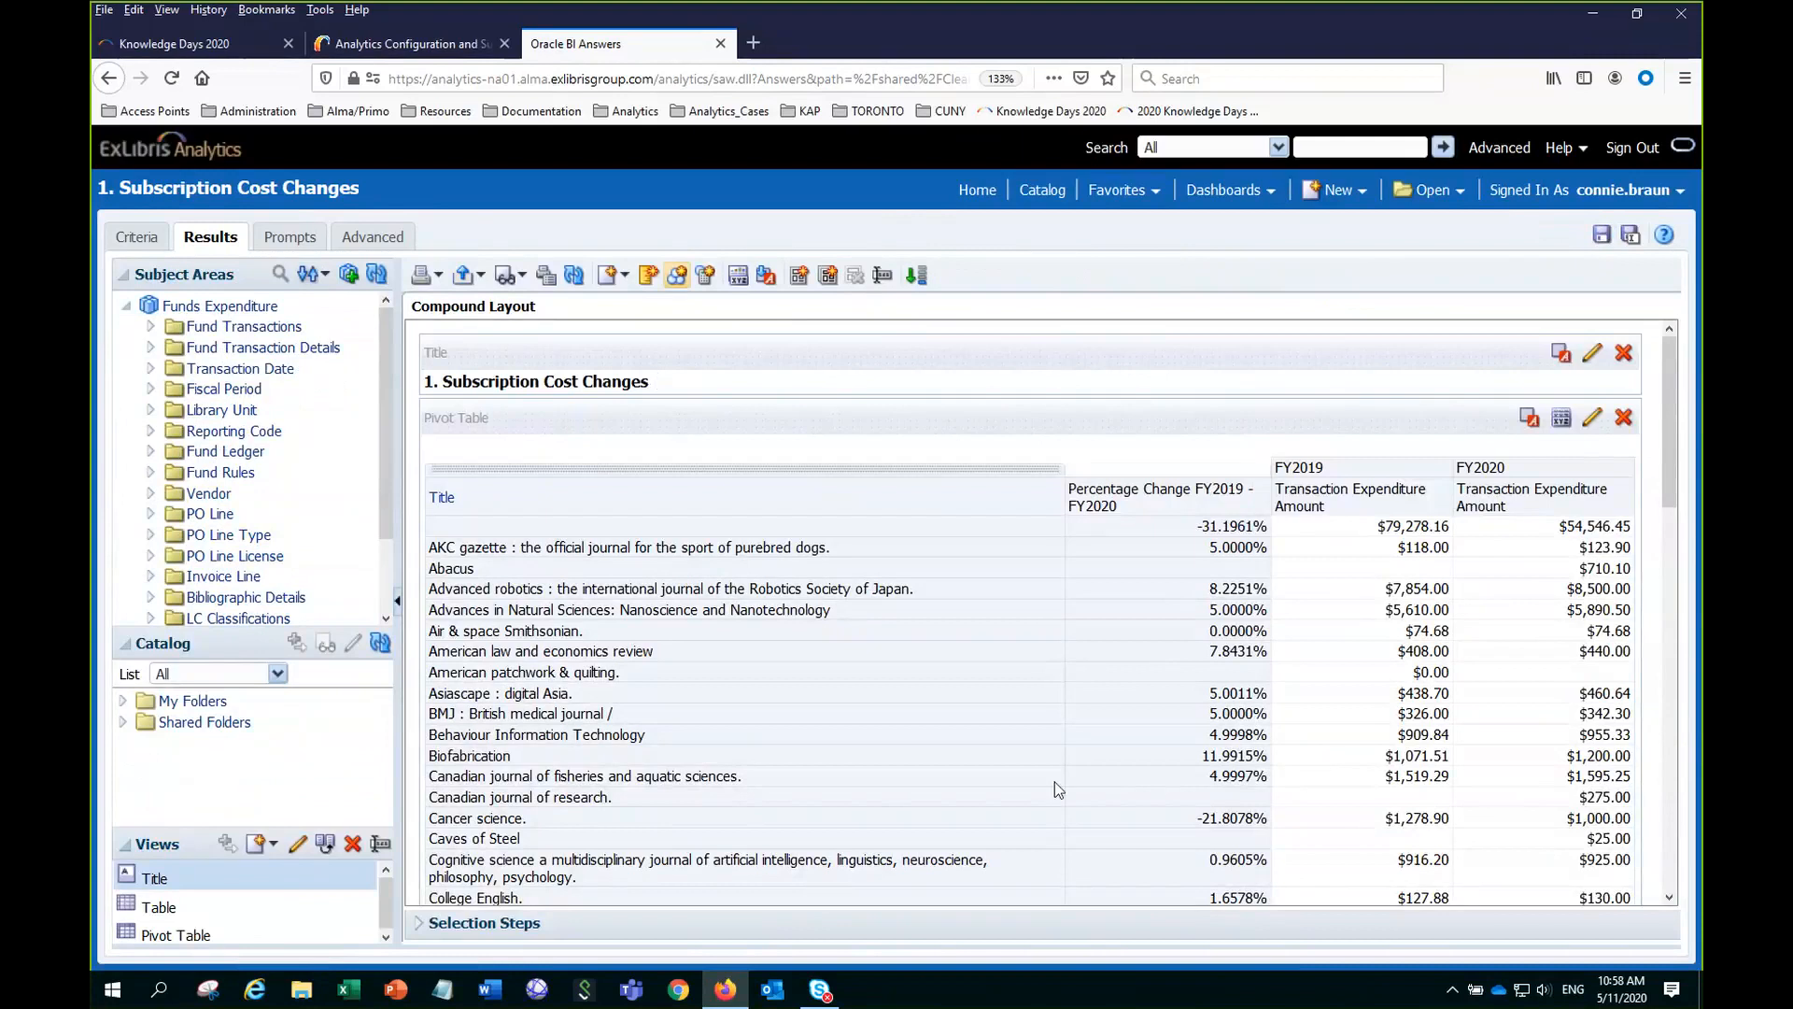
# Open the formula of the Percentage Change FY2019 - FY2020 column for editing from the analysis criteria.
pyautogui.click(127, 241)
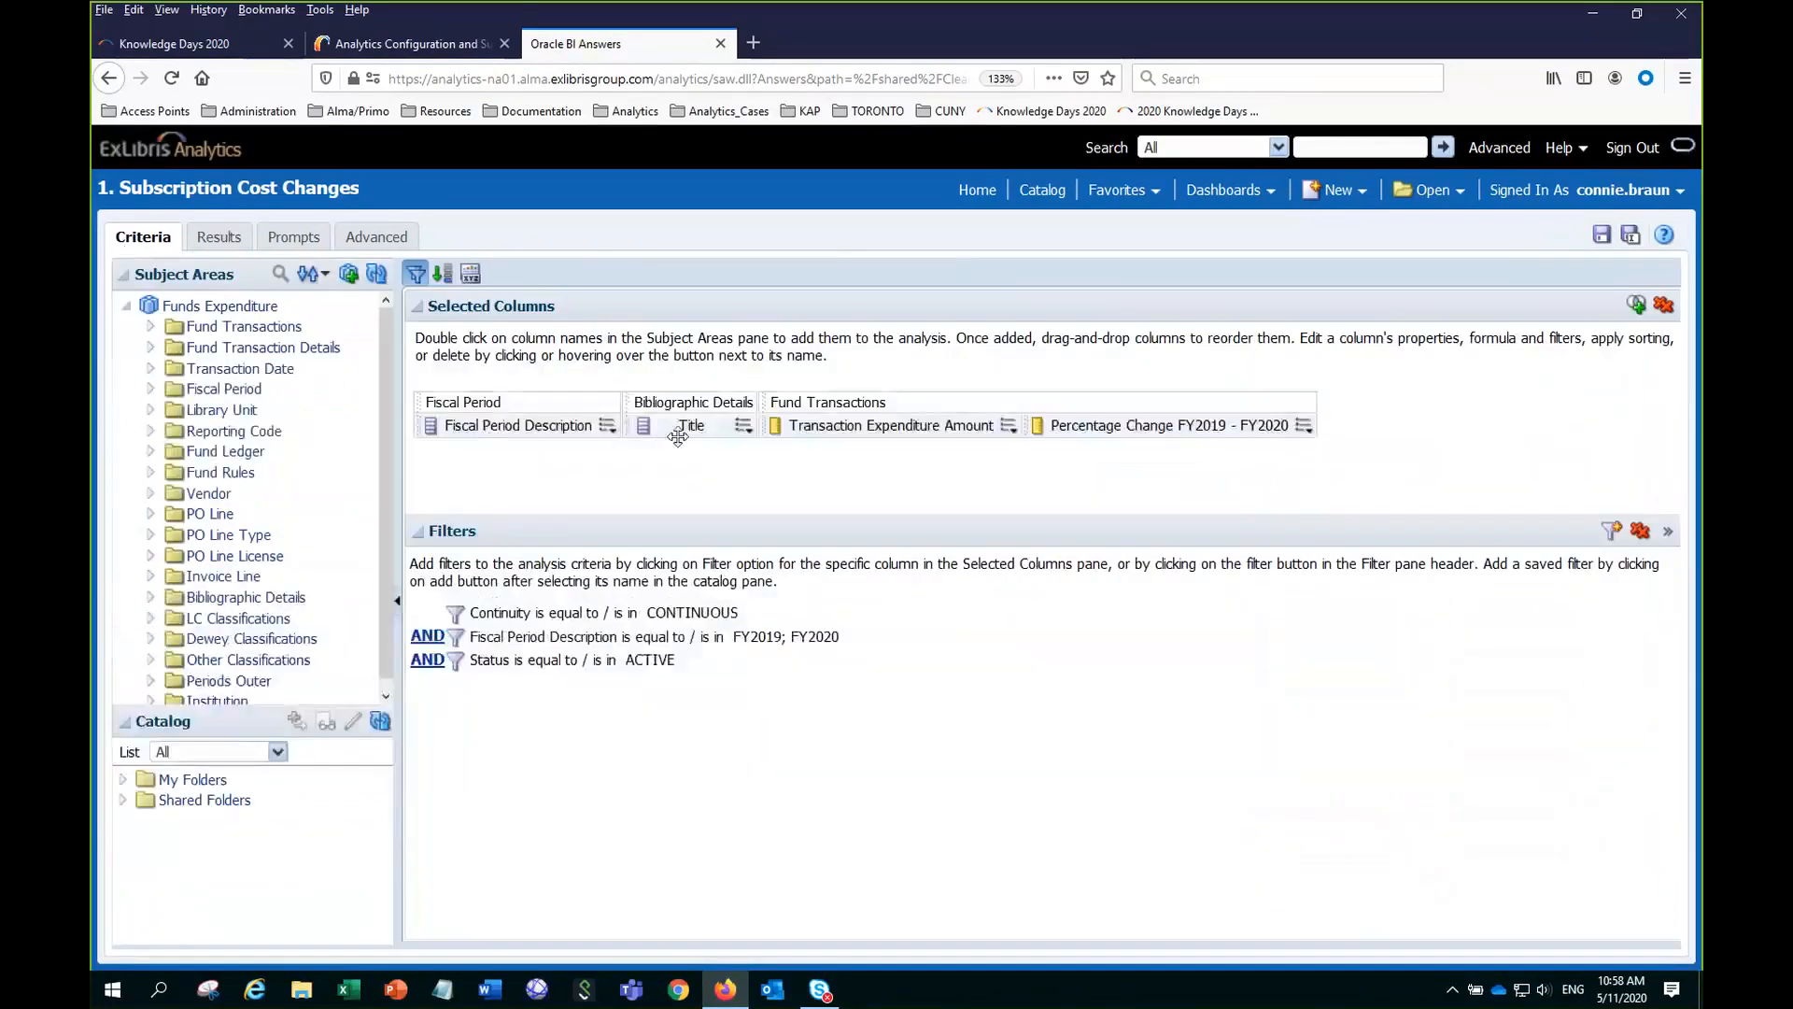
pyautogui.click(608, 426)
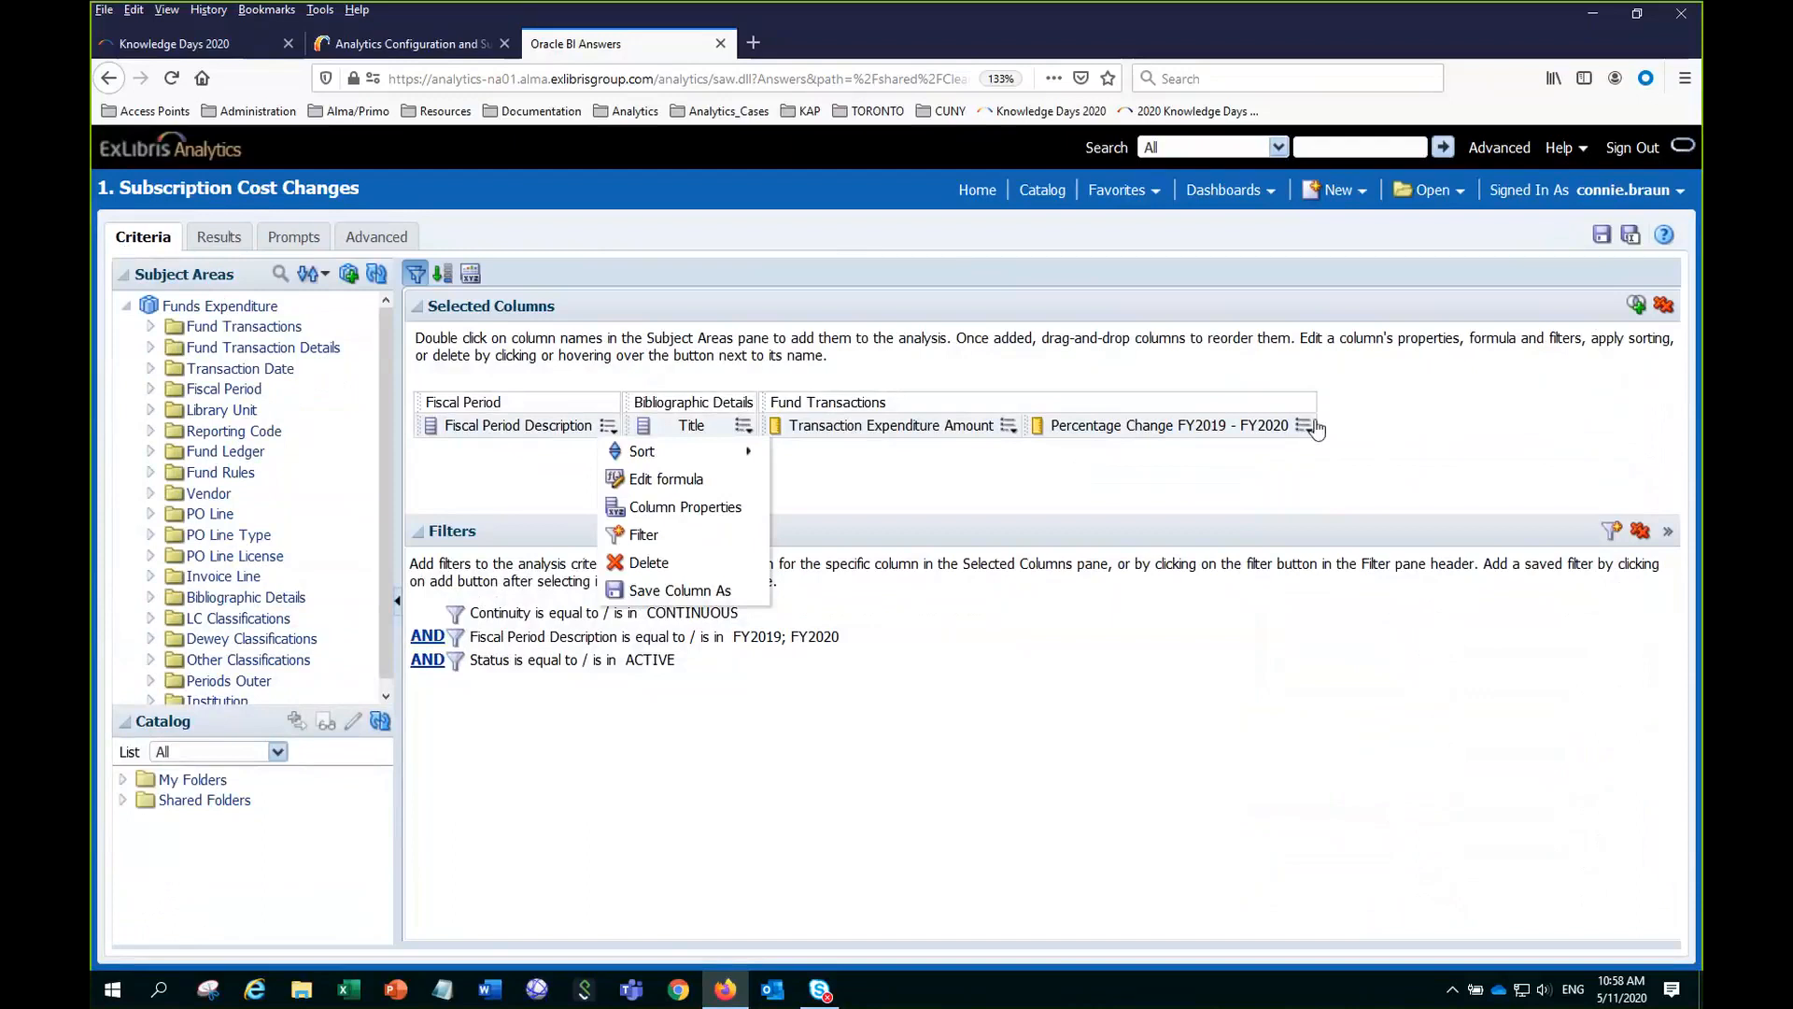
pyautogui.click(1304, 426)
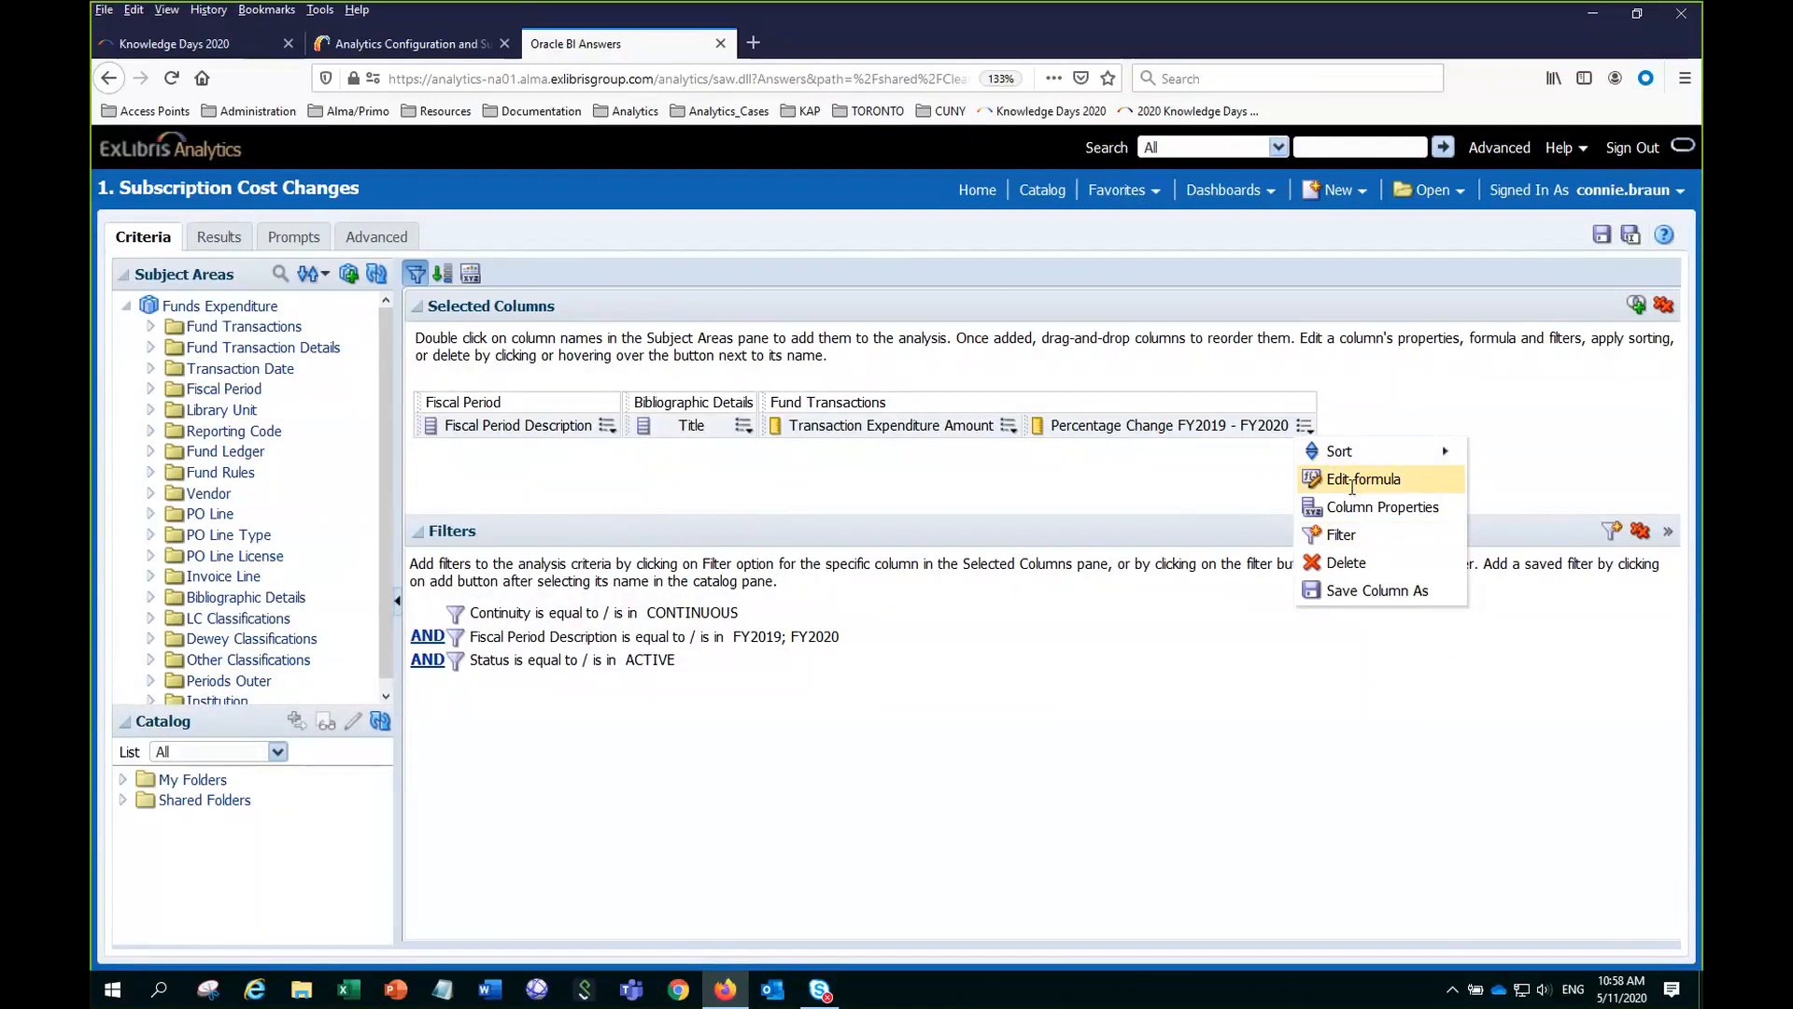
pyautogui.click(1352, 480)
# Insert Transaction Expenditure Amount from the Fund Transactions folder two lines below the existing column formula.
pyautogui.click(1049, 648)
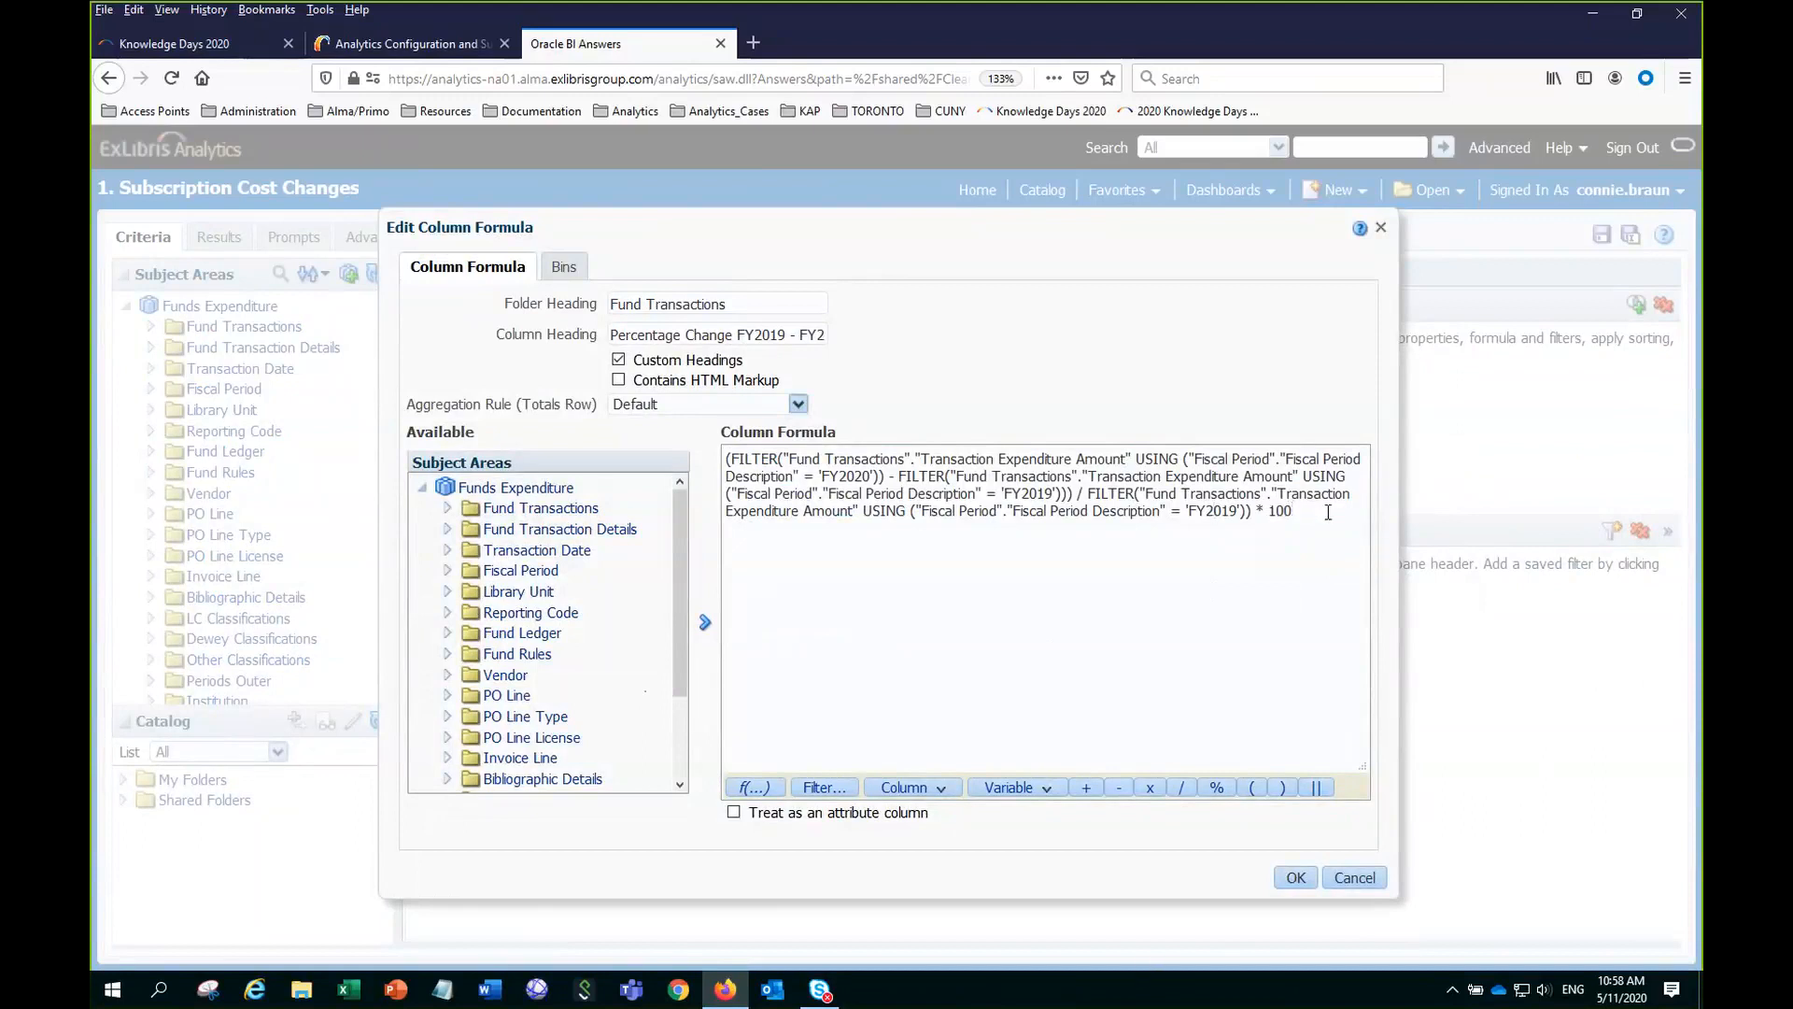
pyautogui.press('Return')
pyautogui.press('Return')
pyautogui.click(448, 509)
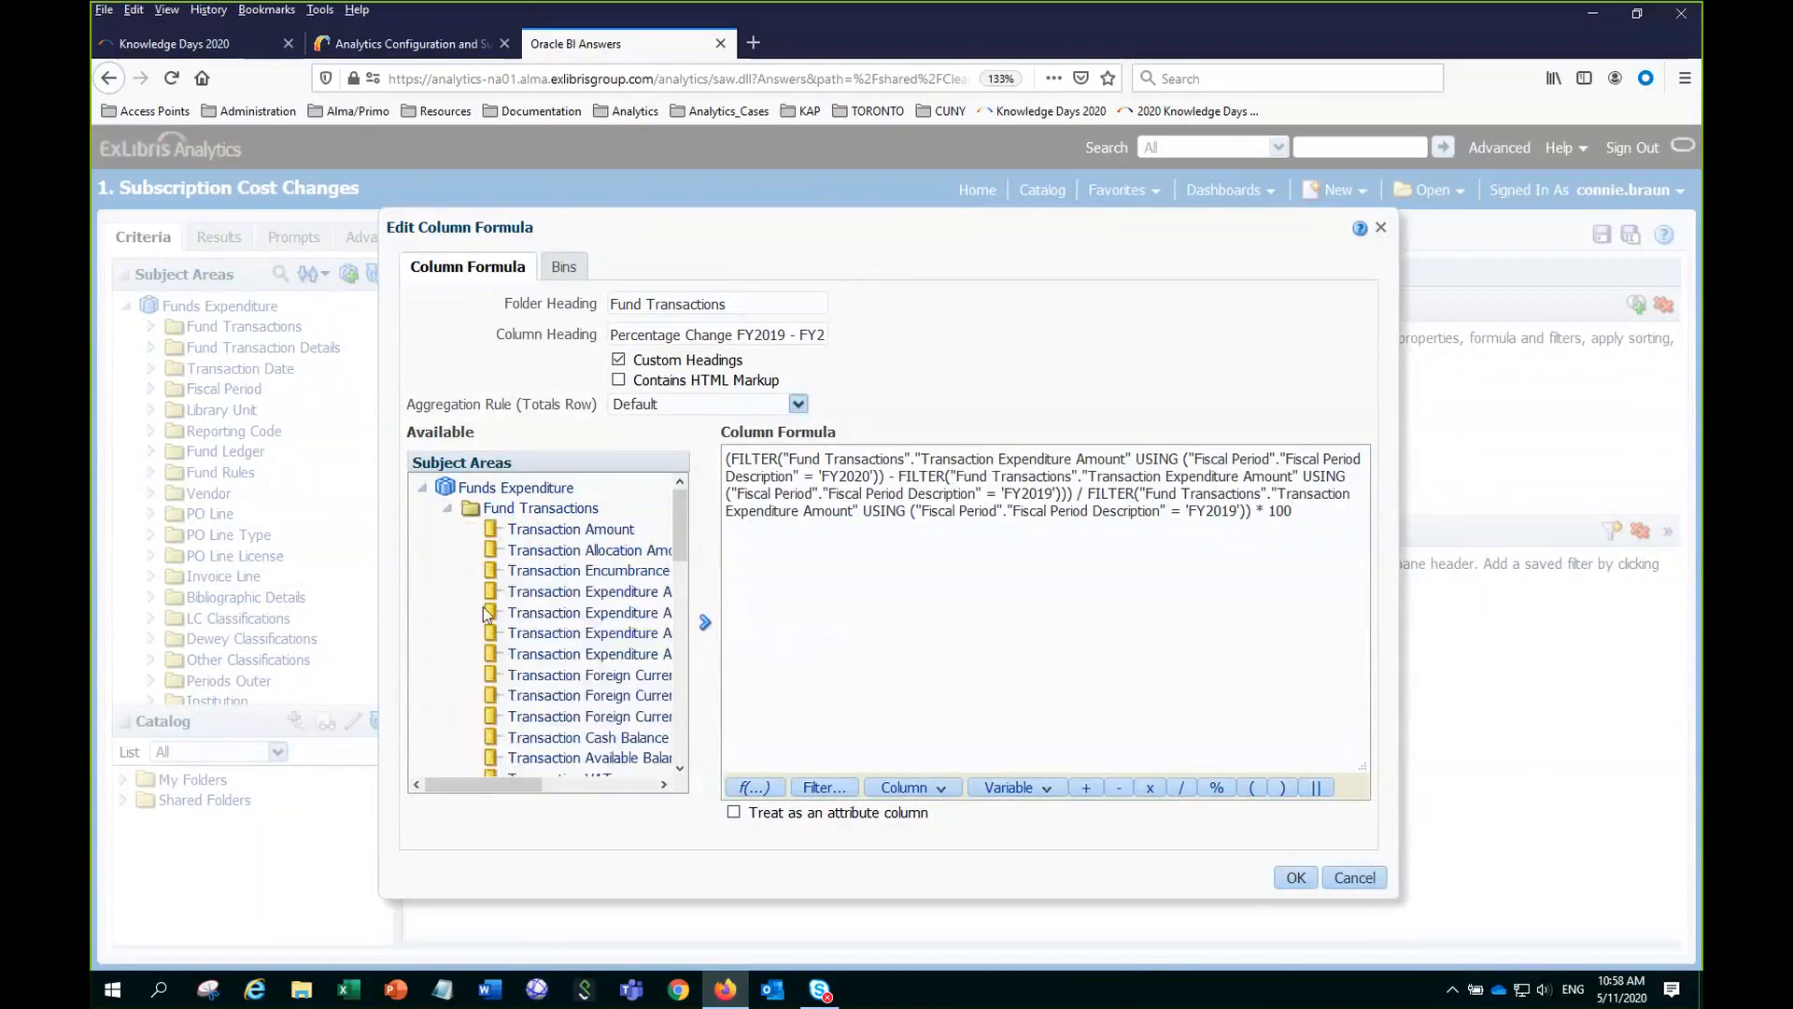
pyautogui.click(549, 592)
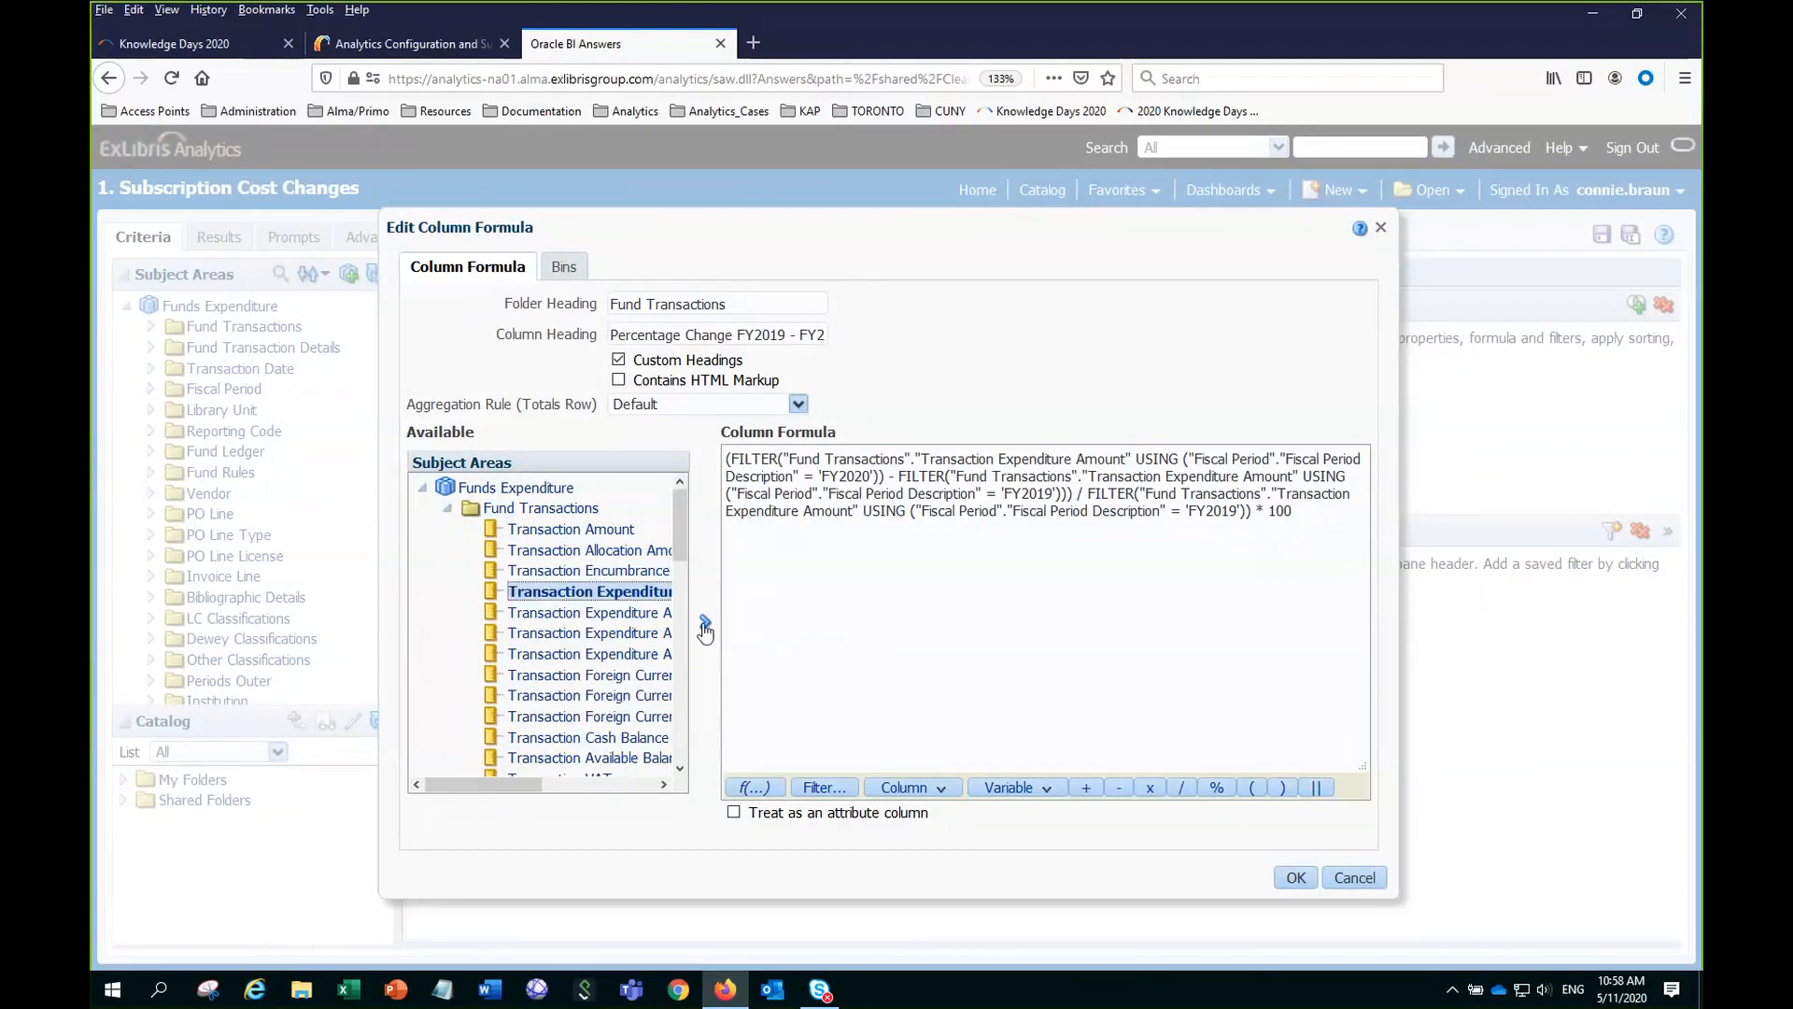
pyautogui.click(704, 624)
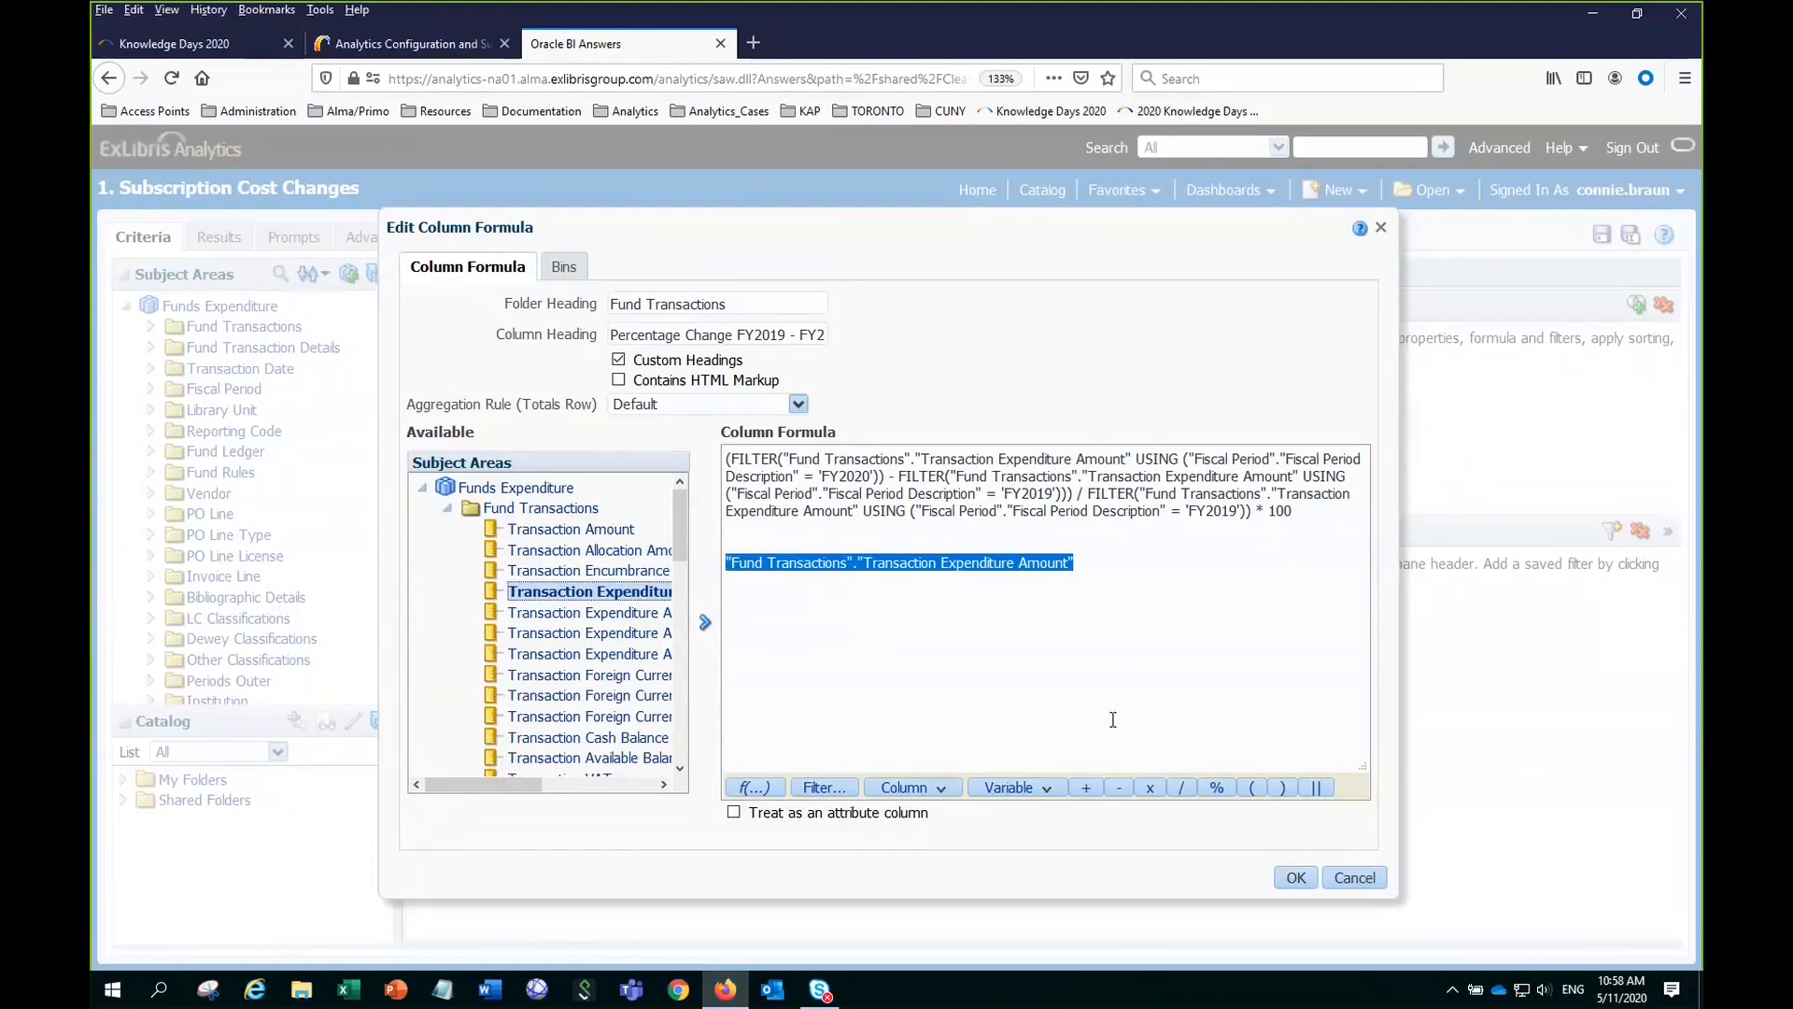
# Wrap the inserted Transaction Expenditure Amount in a filter where Fiscal Period Description is equal to FY2020.
pyautogui.click(827, 790)
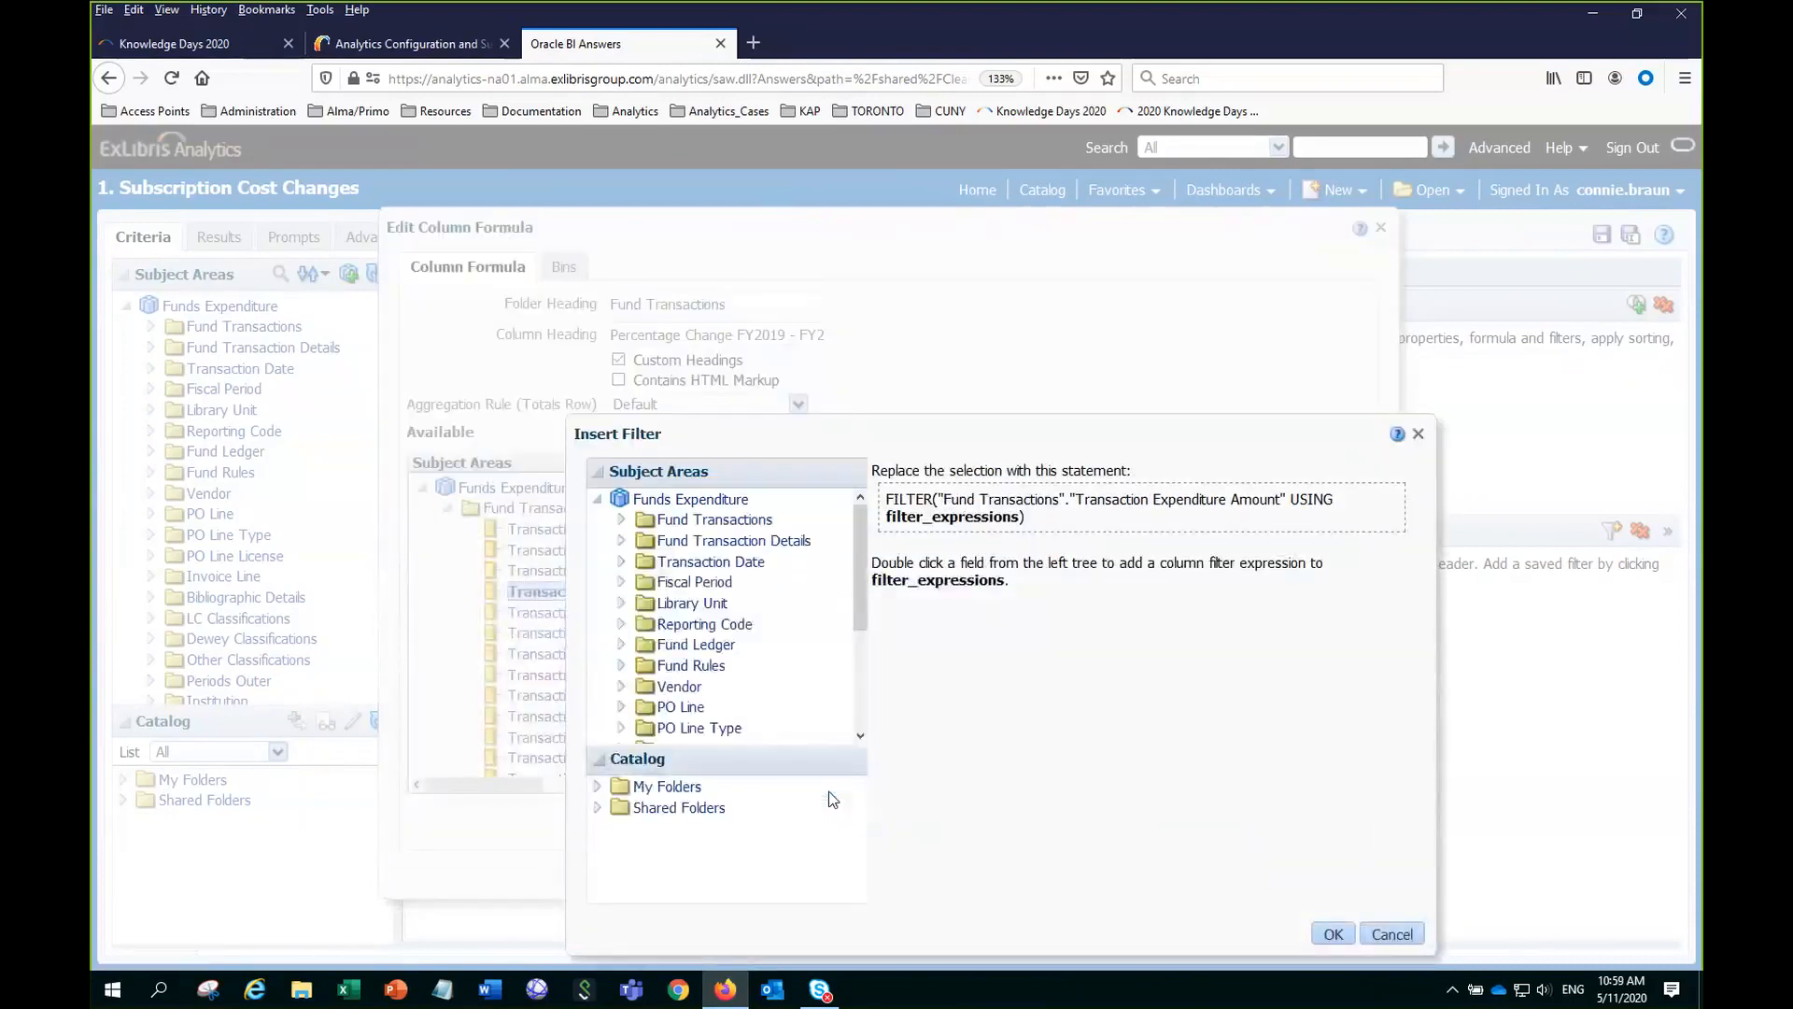
pyautogui.click(621, 582)
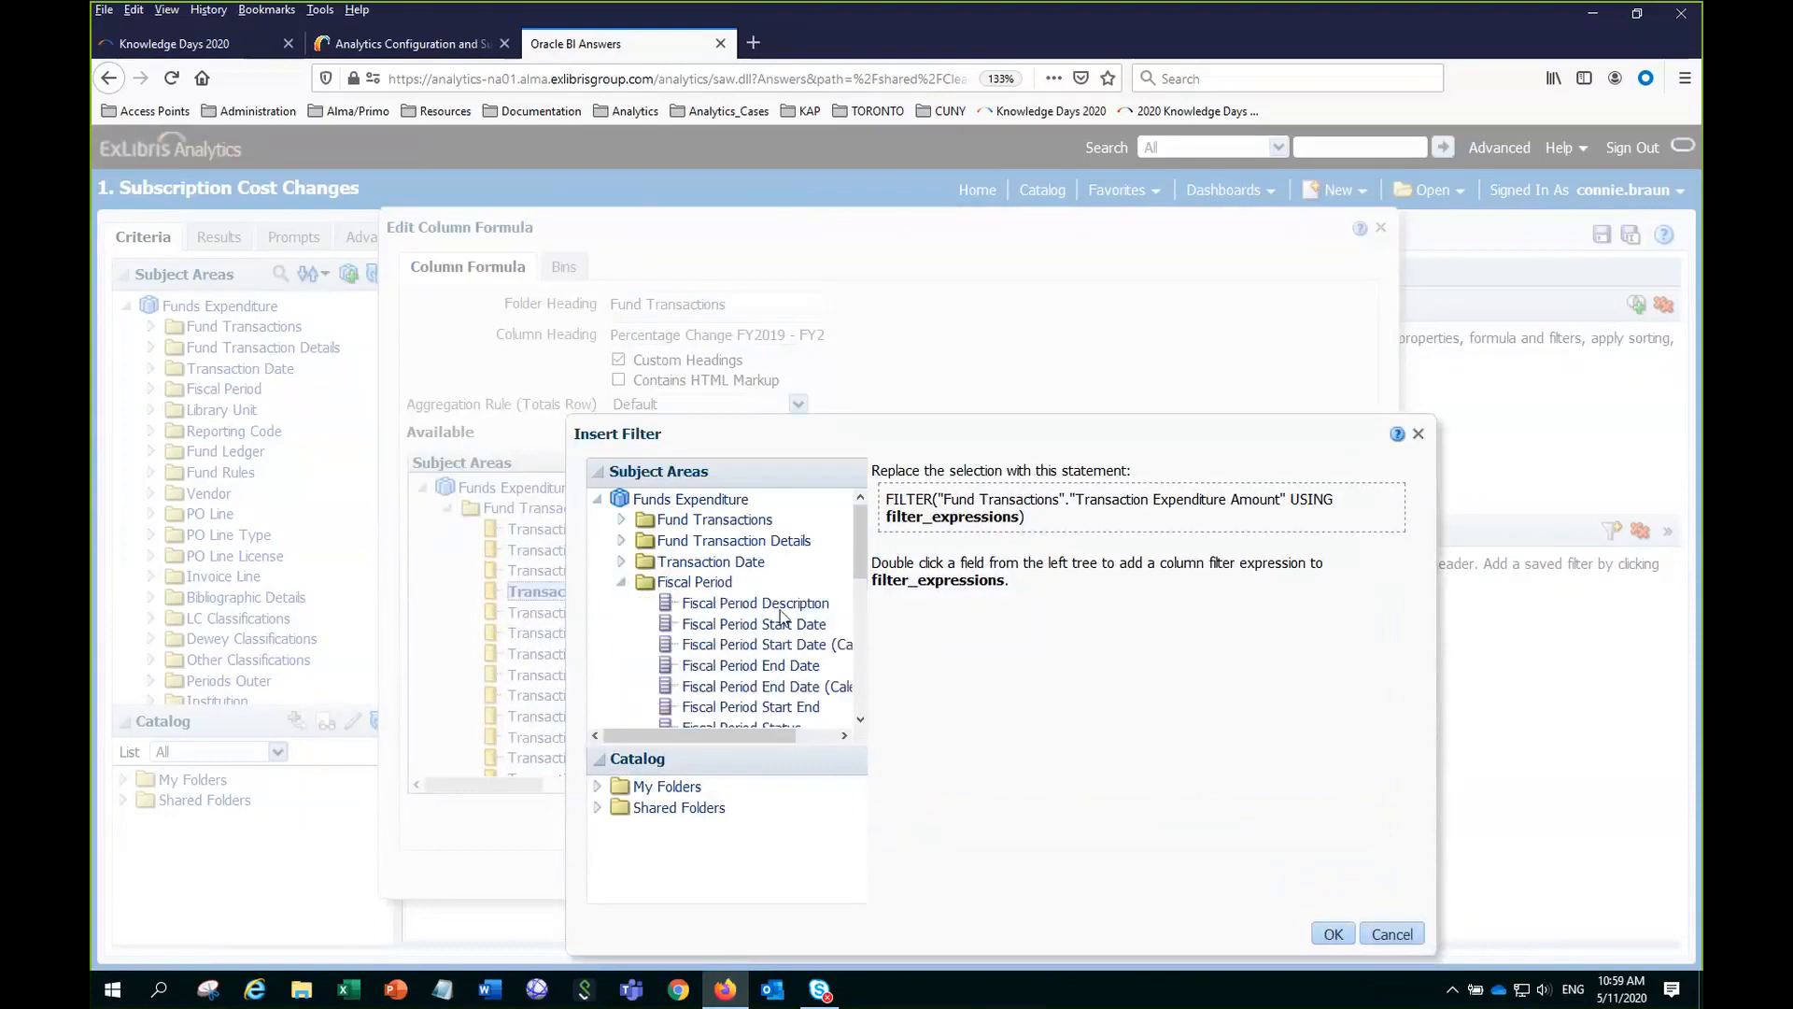
pyautogui.doubleClick(781, 607)
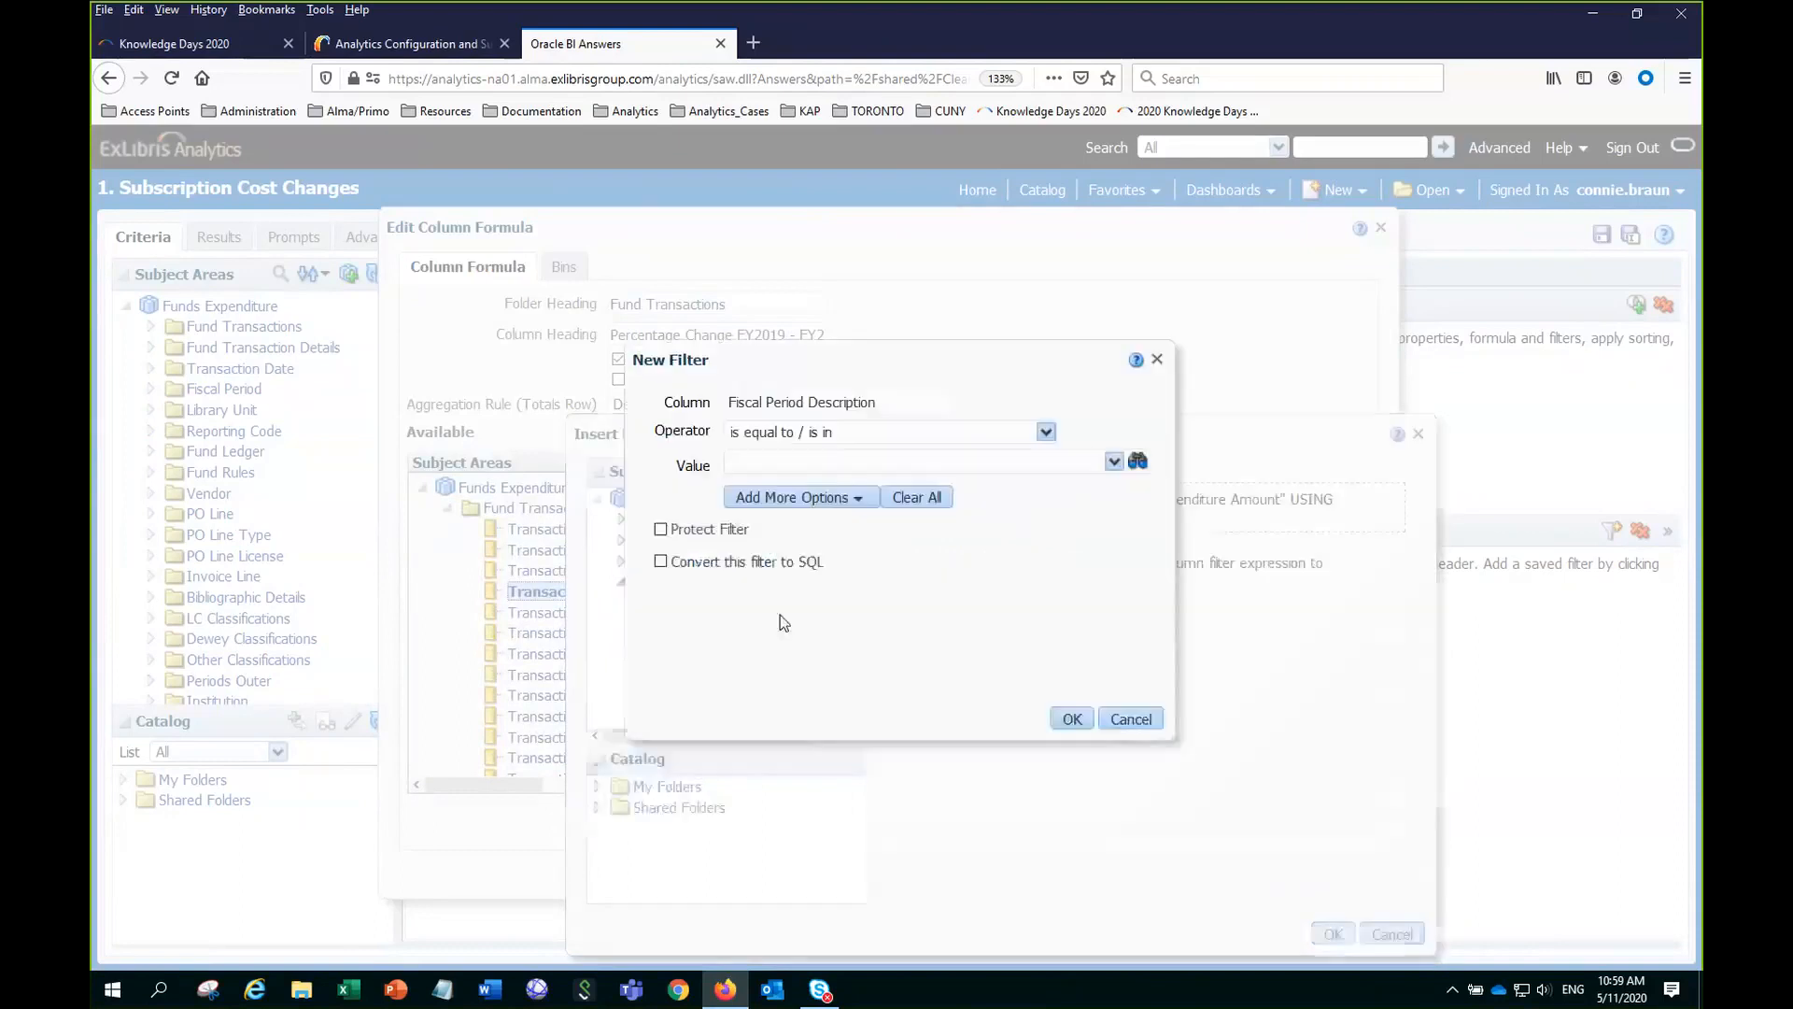
pyautogui.click(1113, 461)
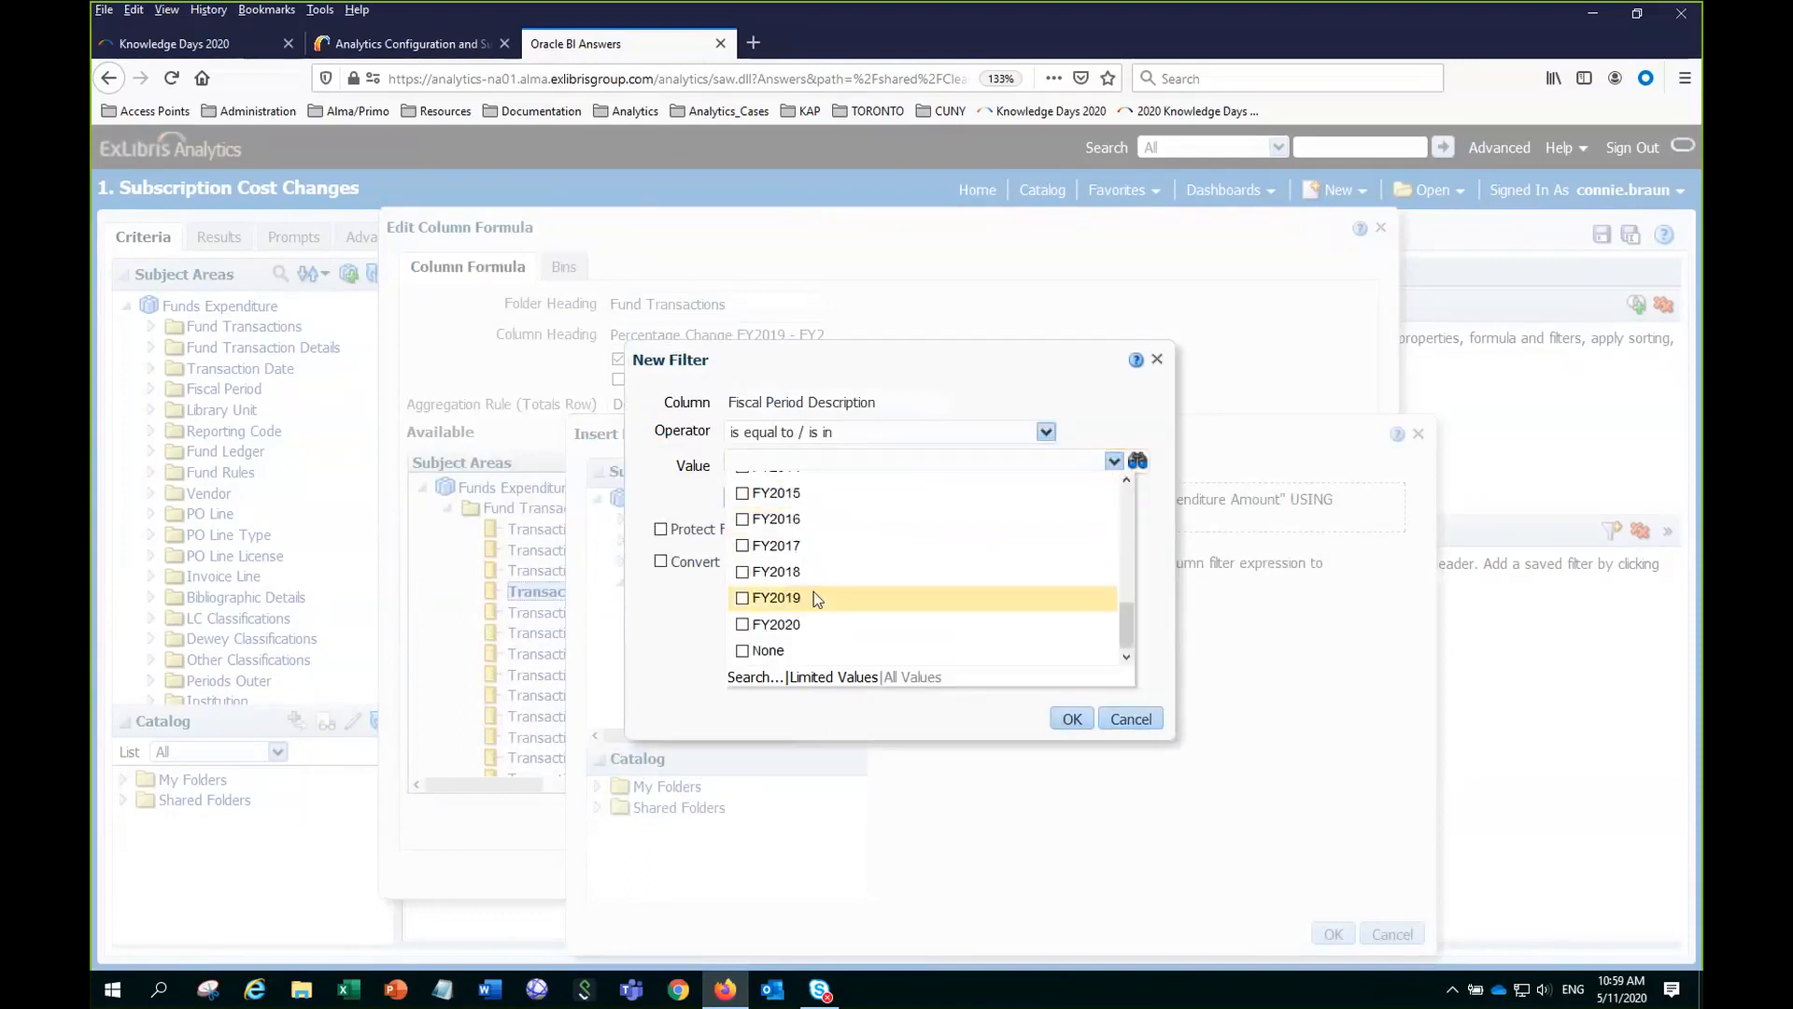
pyautogui.click(744, 625)
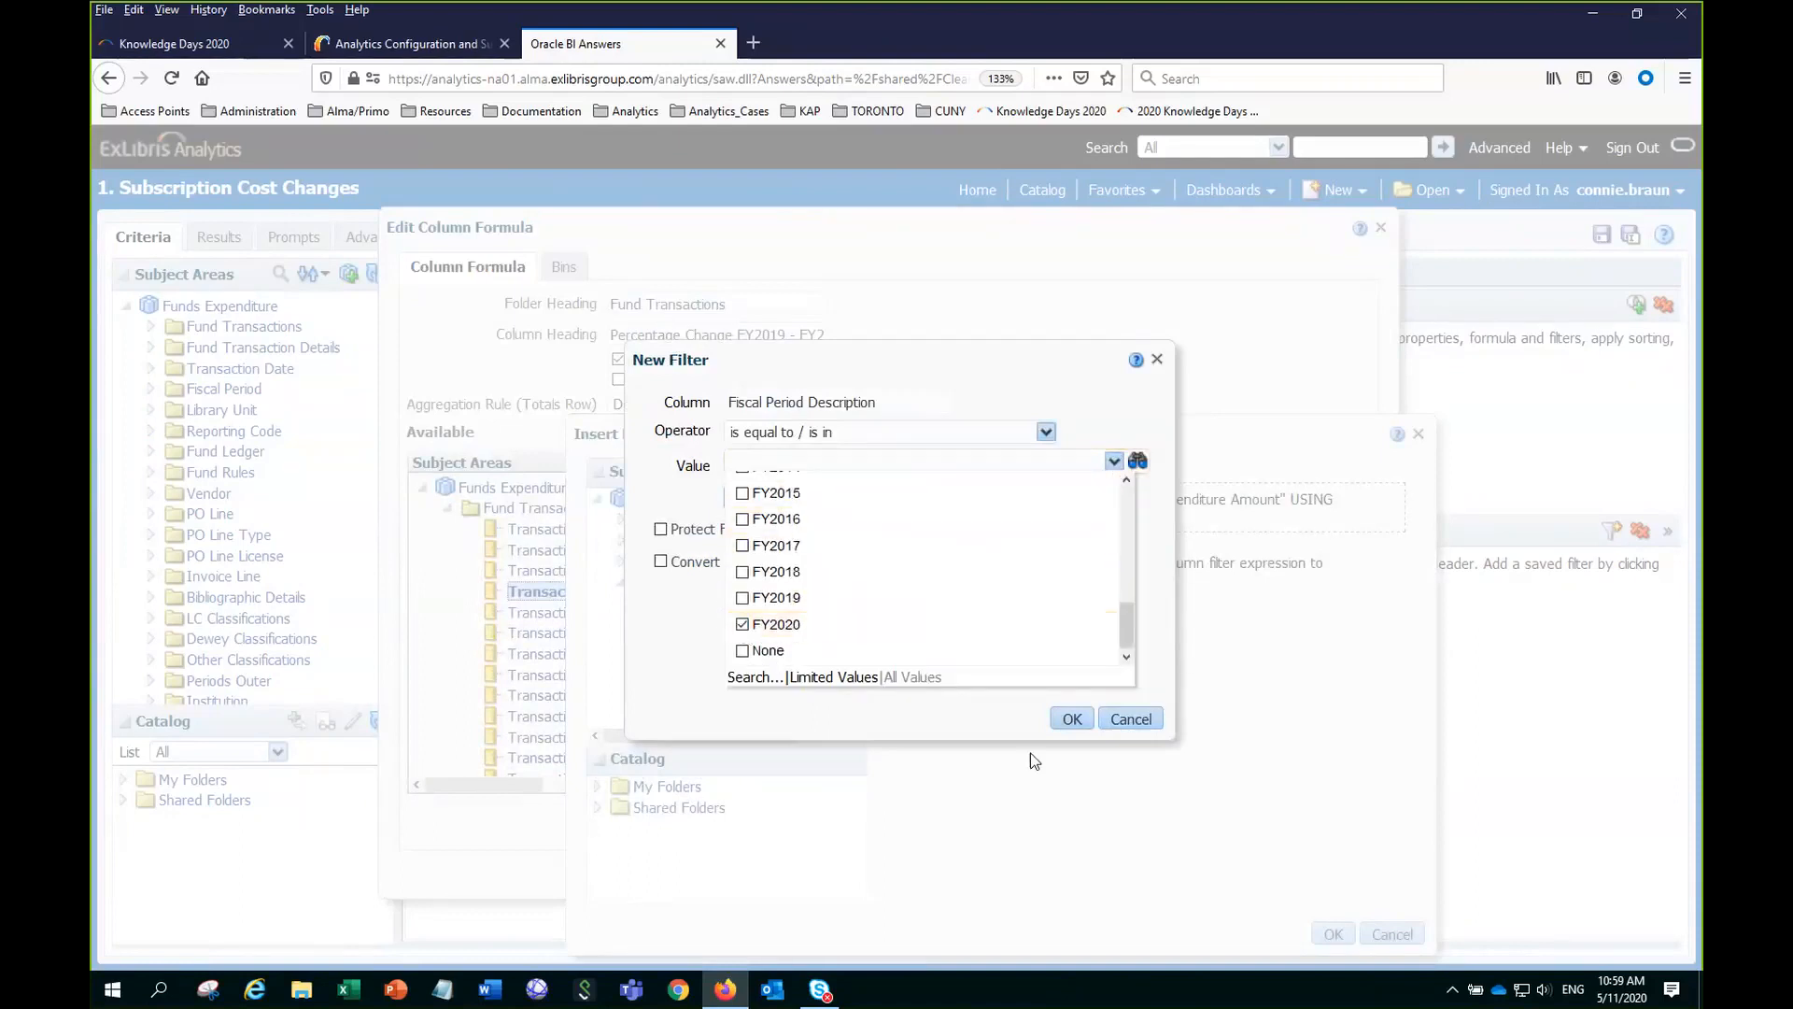
pyautogui.click(1076, 724)
pyautogui.click(1074, 720)
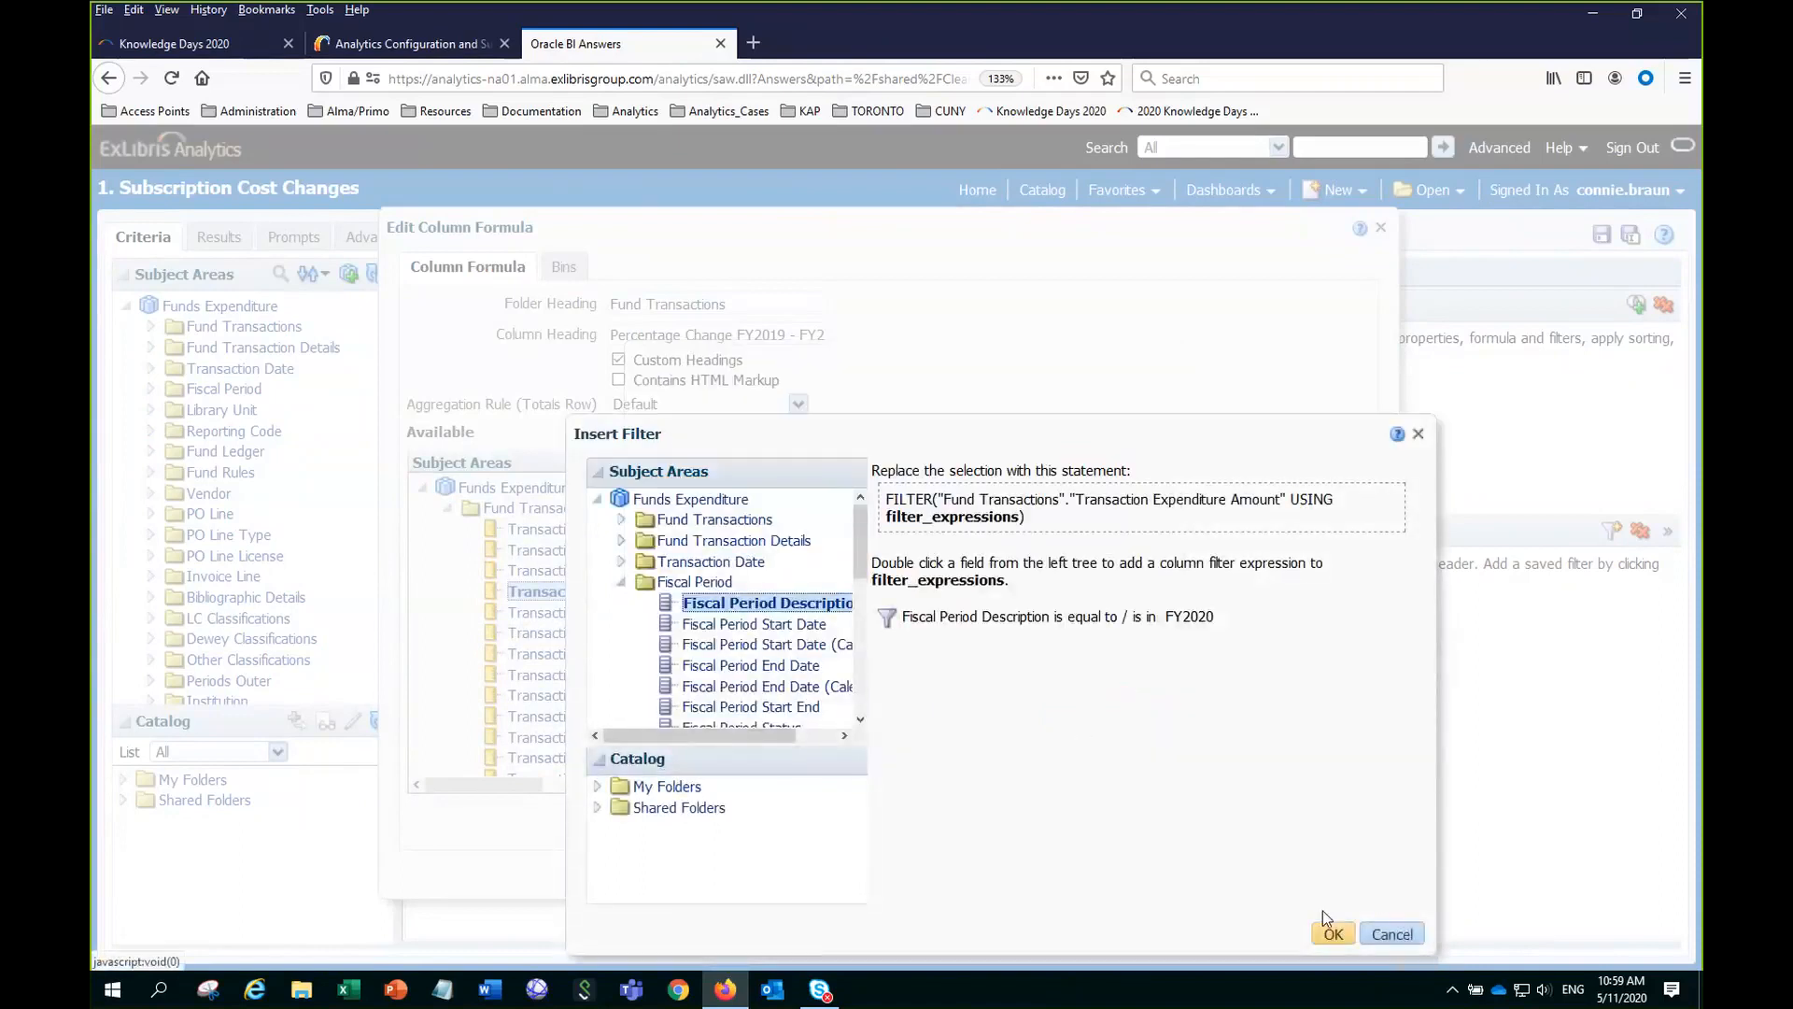
pyautogui.click(1336, 935)
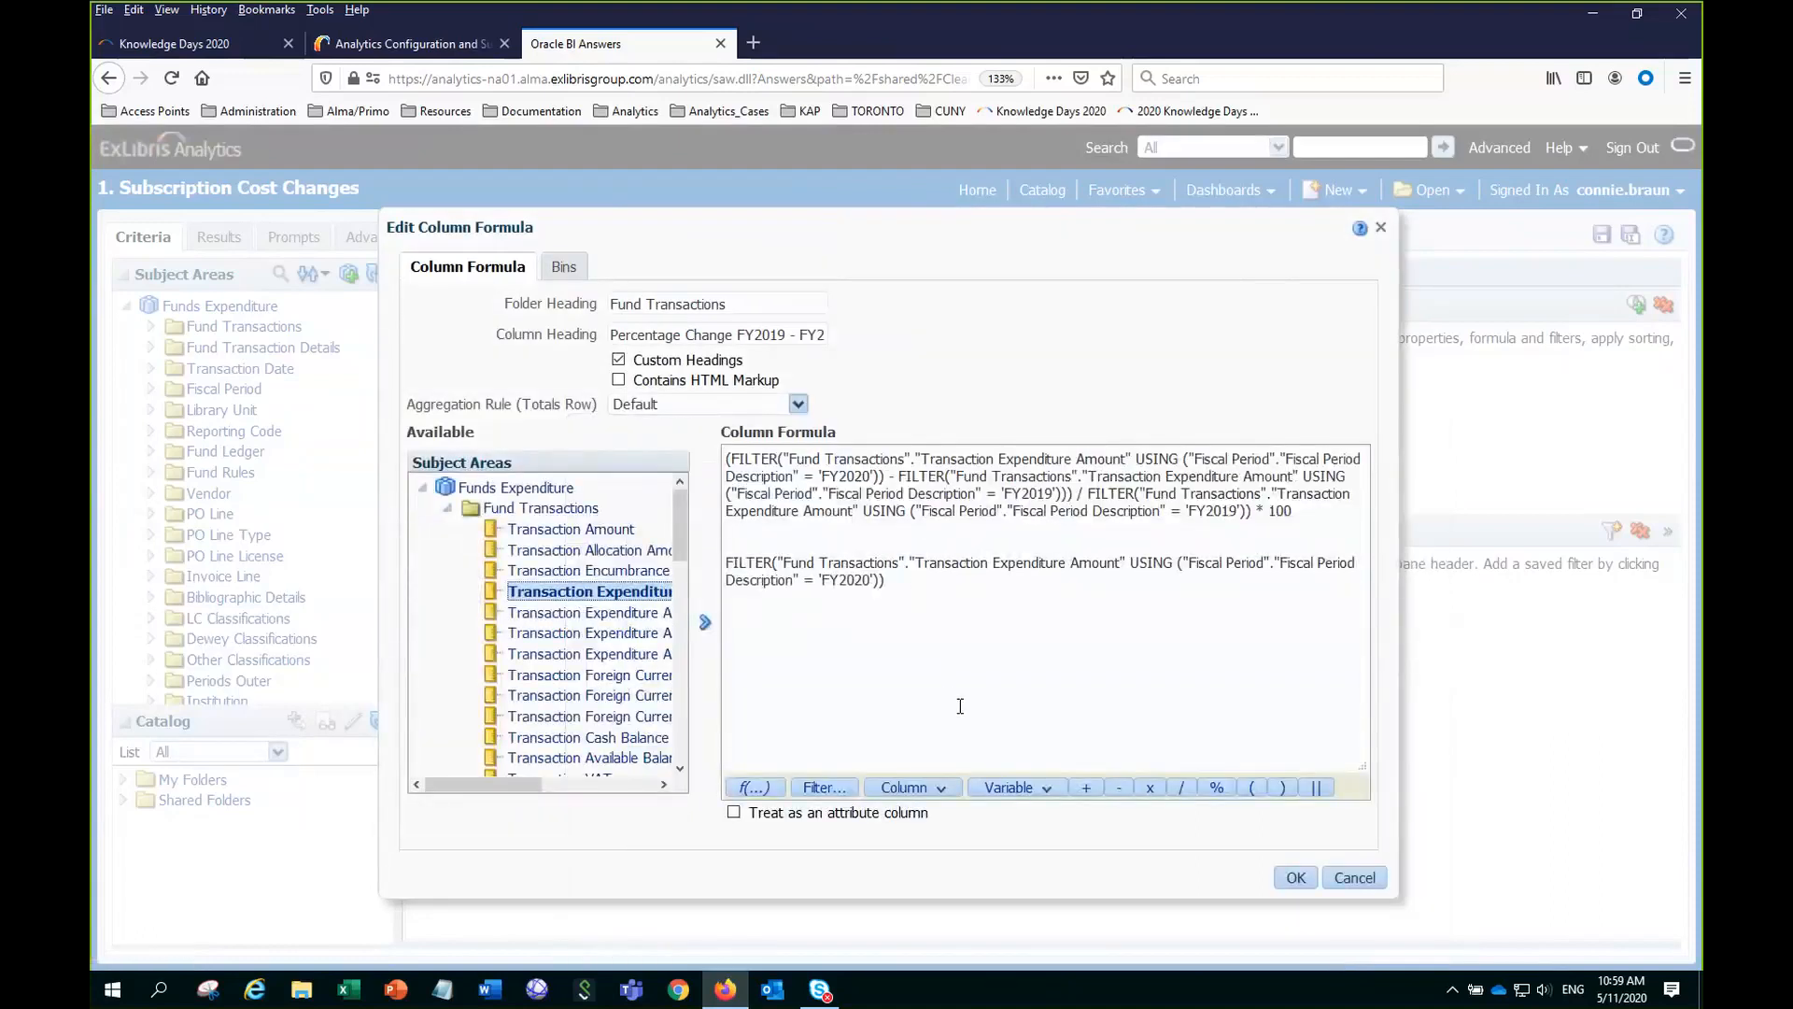
# Subtract a copy of the FY2020 expenditure filter from the new expression, with the copy's Fiscal Period Description set to FY2019.
pyautogui.click(1121, 788)
pyautogui.click(889, 580)
pyautogui.moveTo(881, 580); pyautogui.dragTo(811, 550)
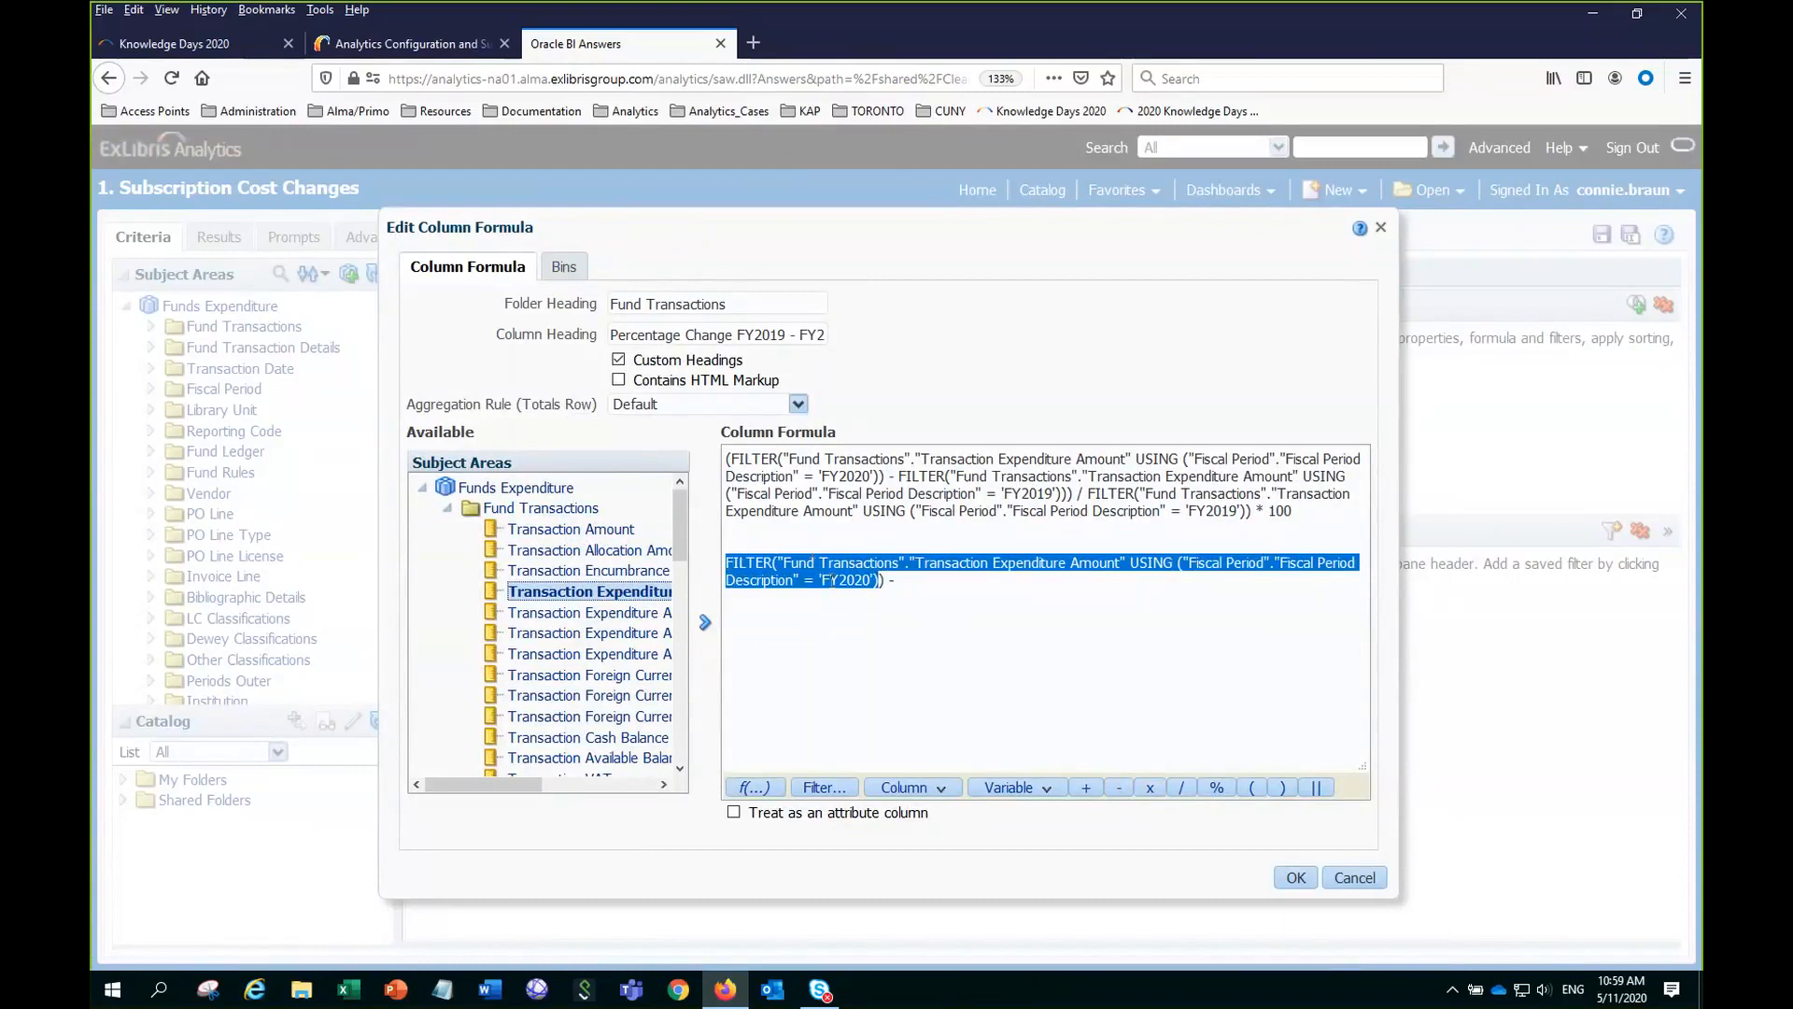
pyautogui.click(827, 580)
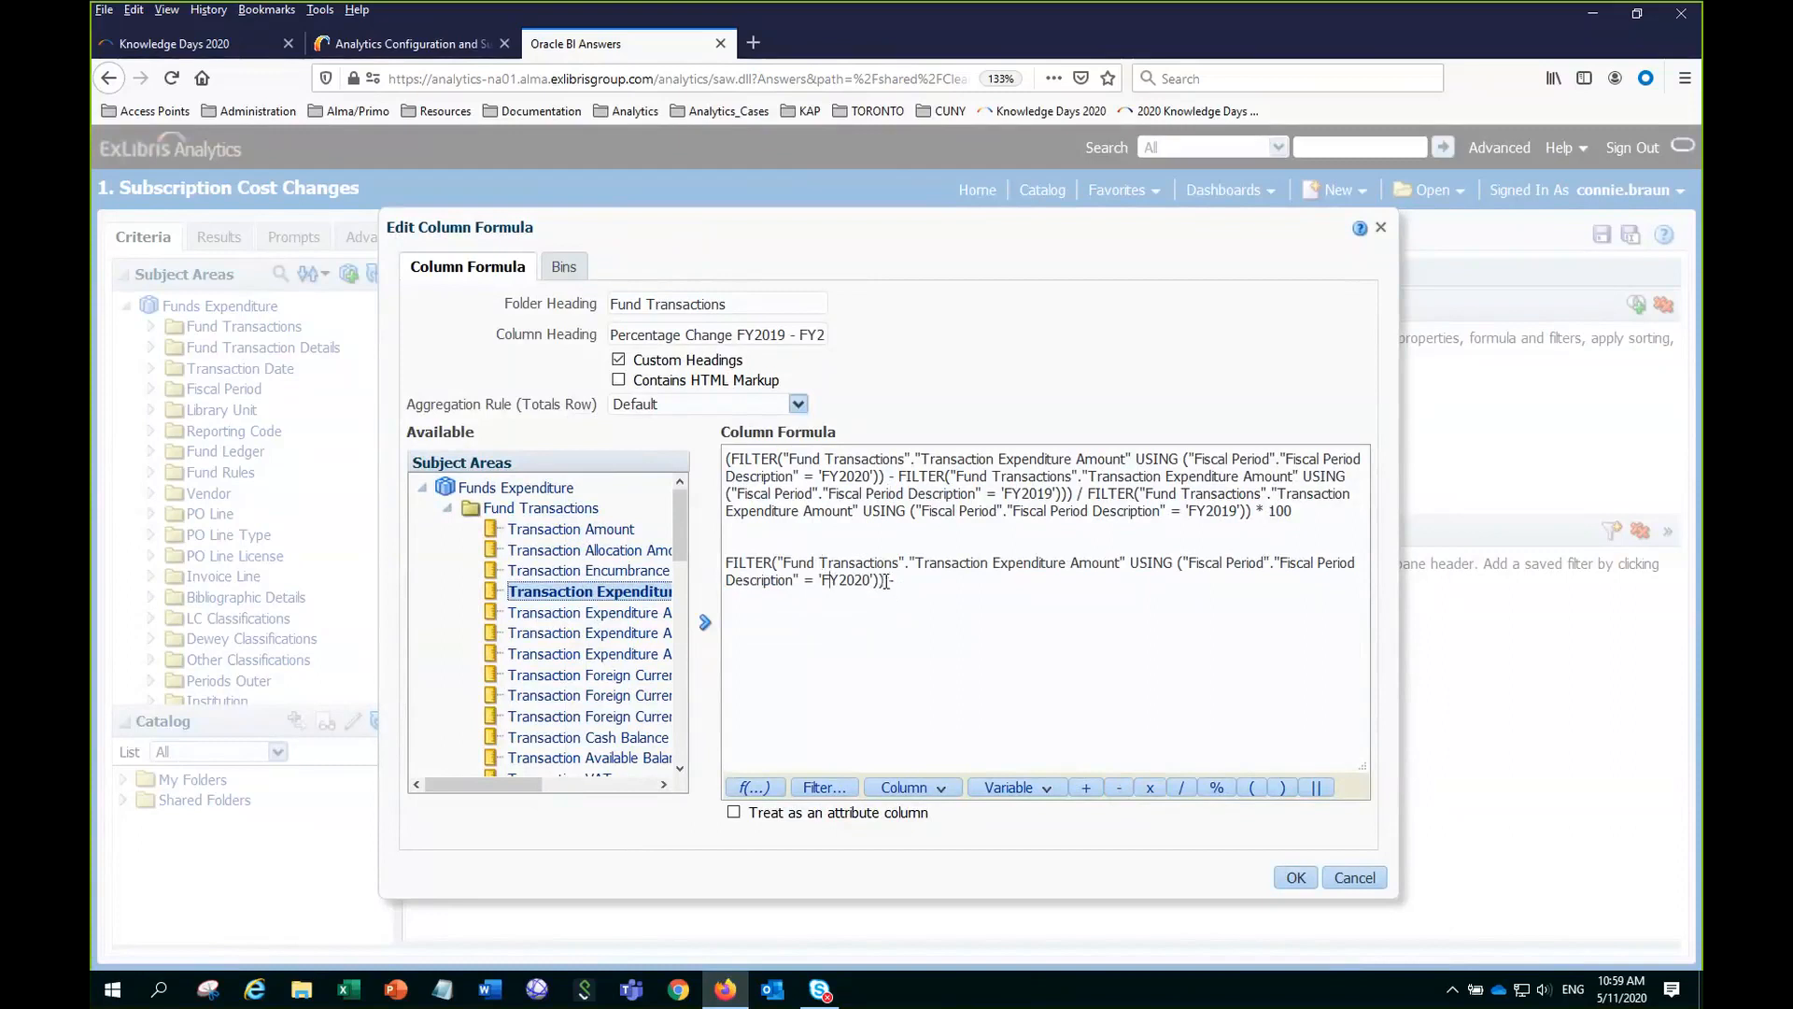
pyautogui.moveTo(888, 583); pyautogui.dragTo(711, 552)
pyautogui.hotkey('ctrl', 'c')
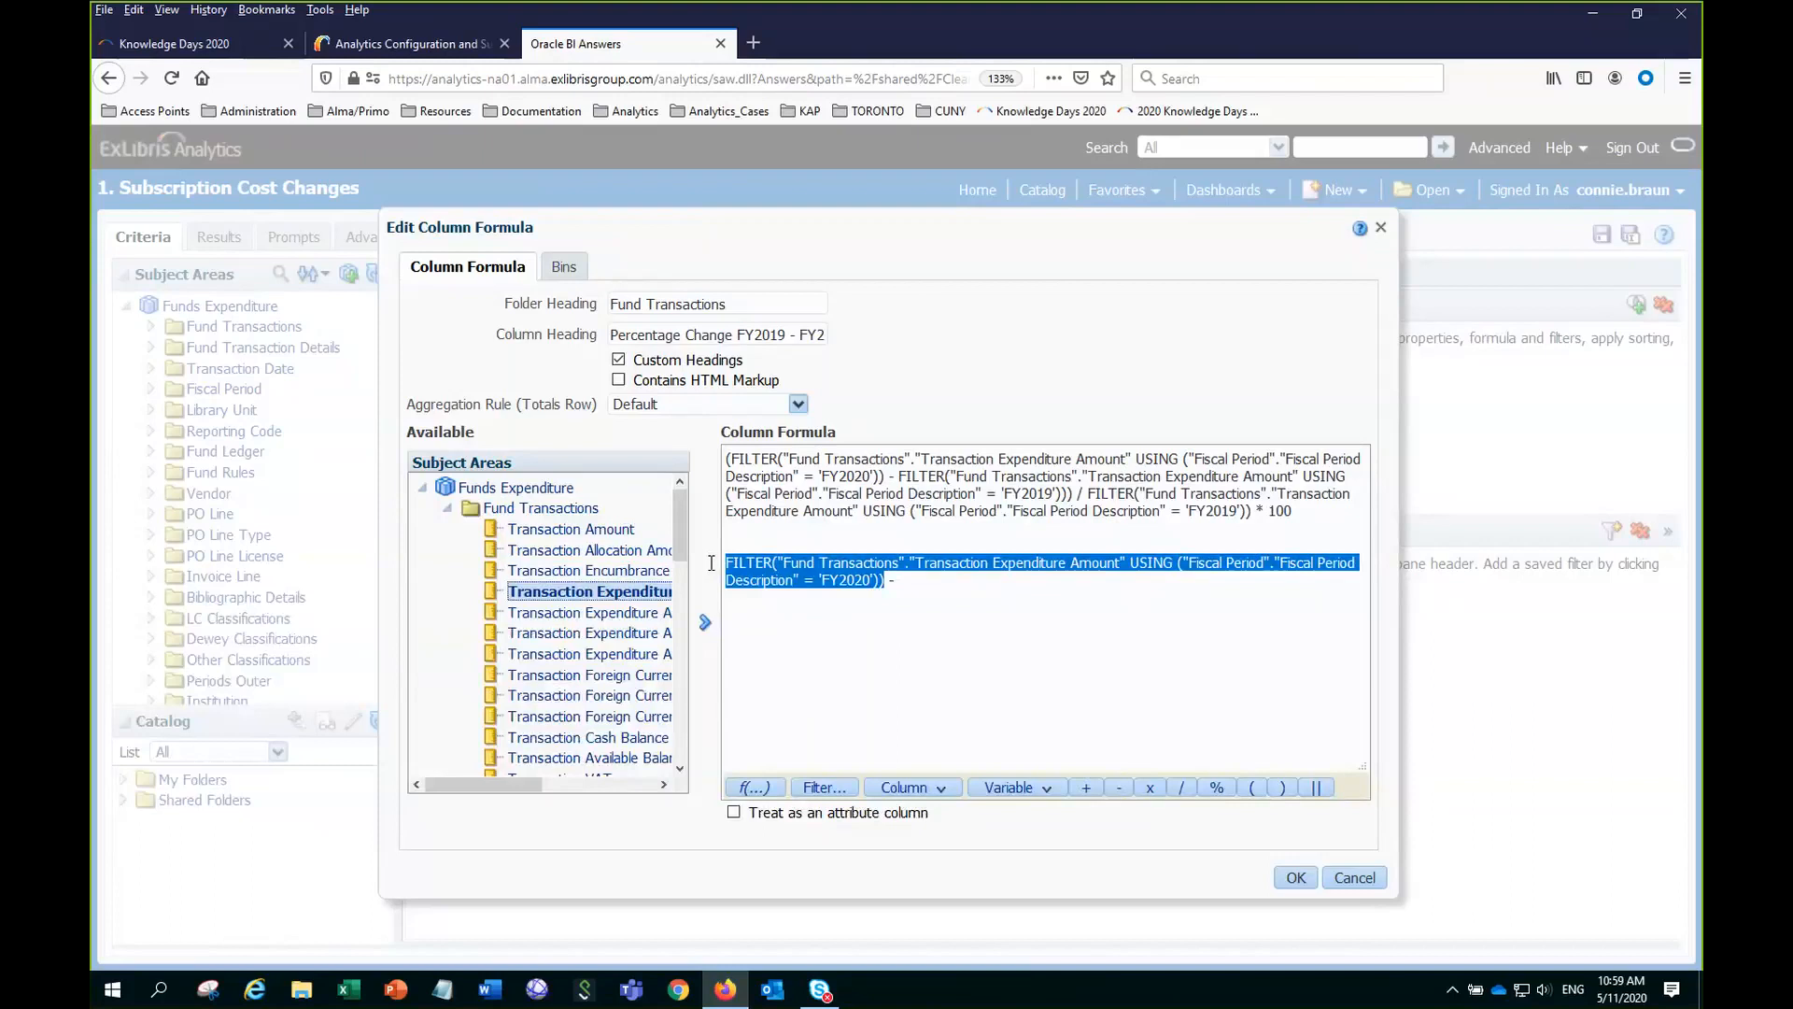
pyautogui.click(922, 580)
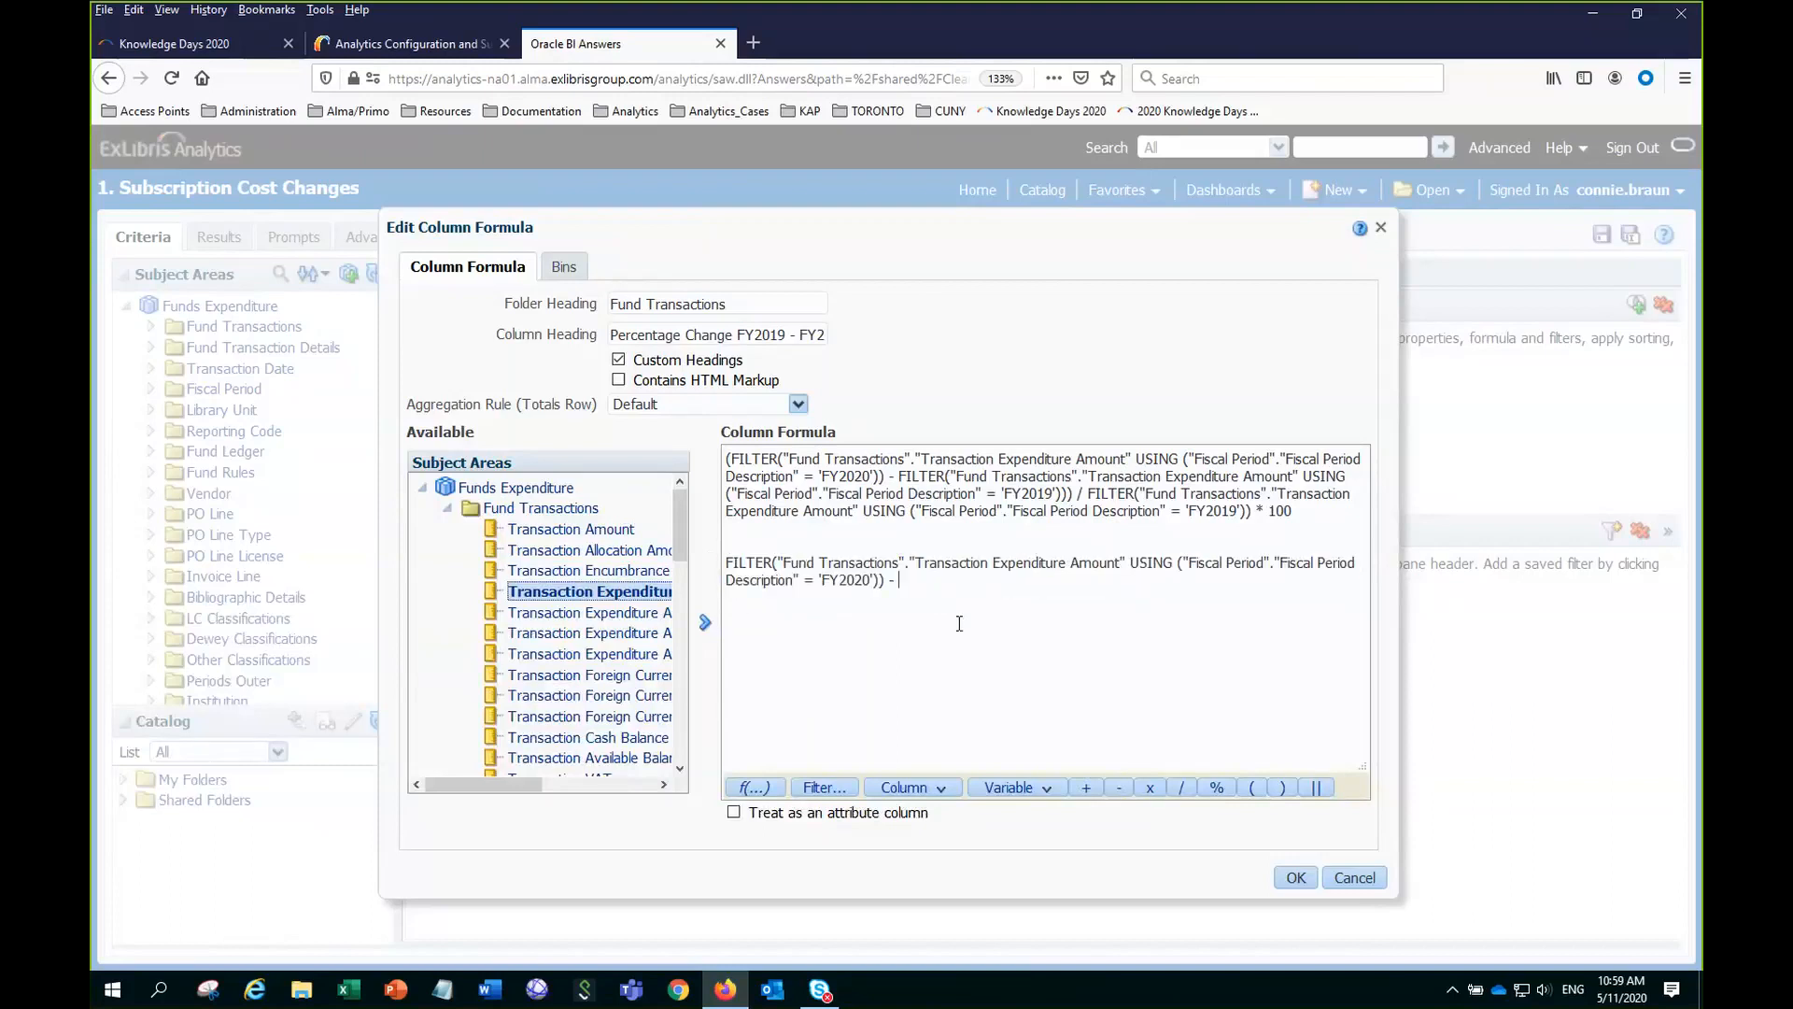
pyautogui.hotkey('ctrl', 'v')
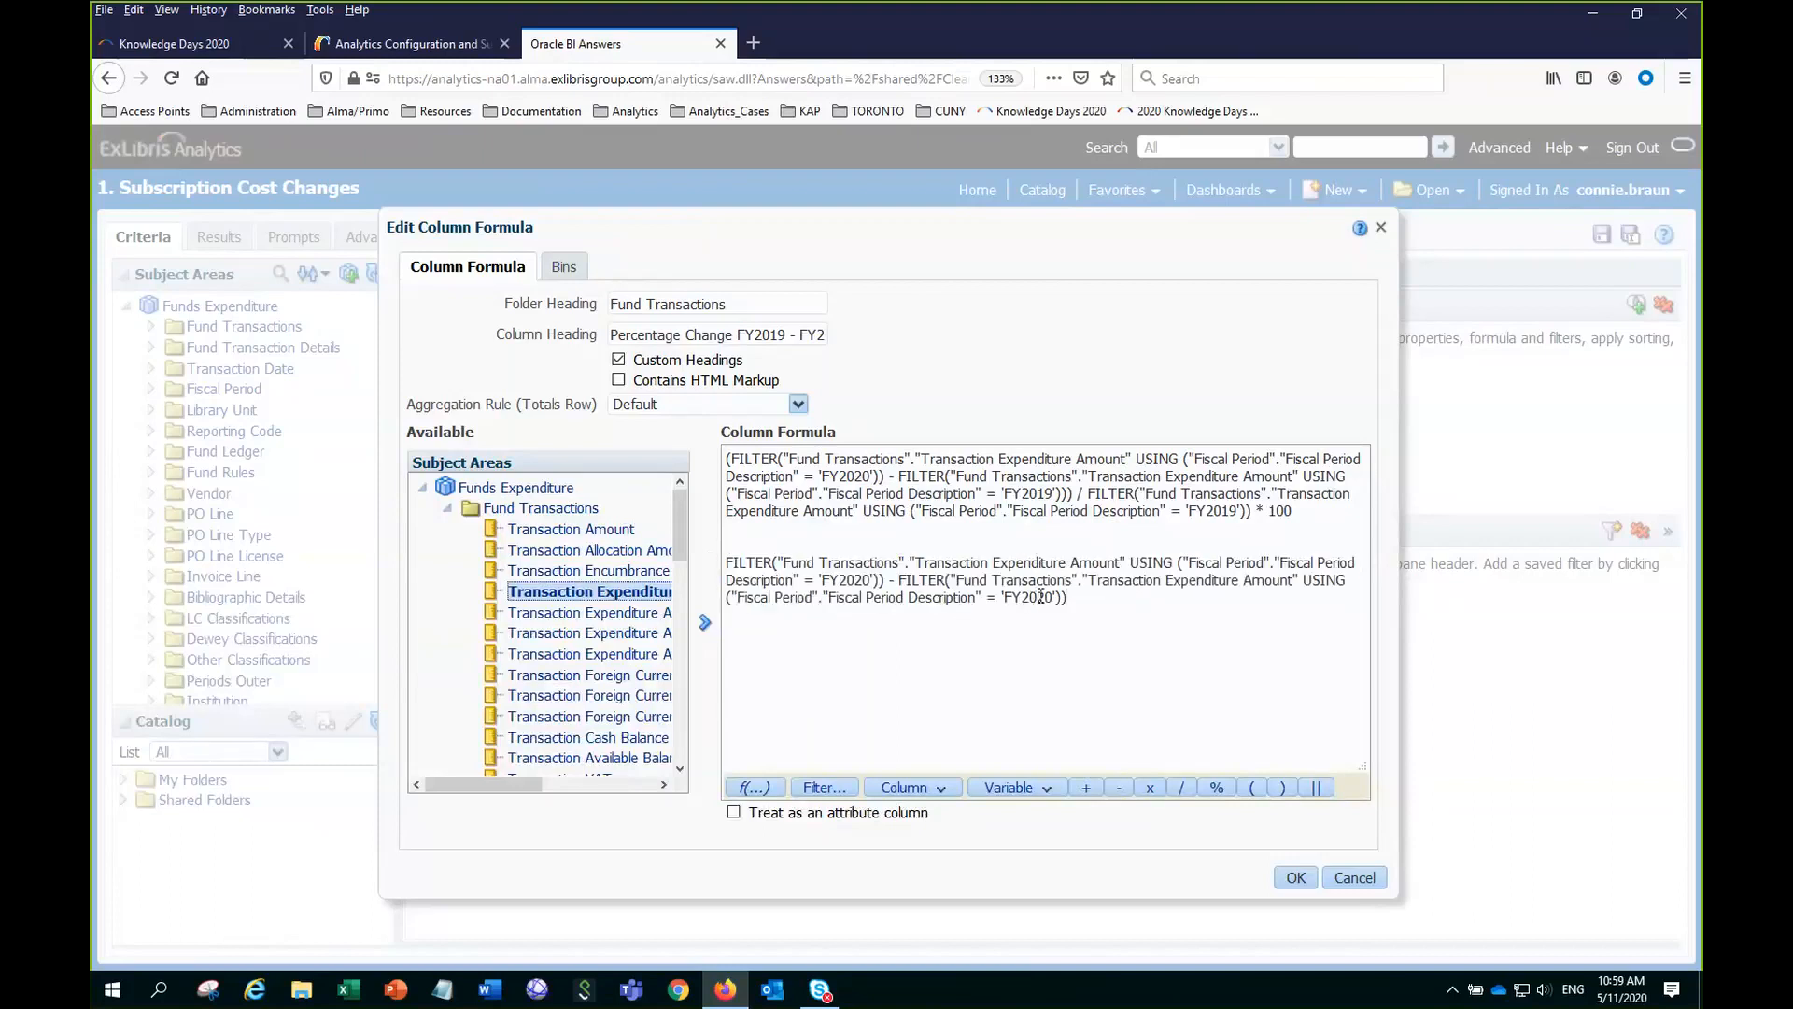
pyautogui.press('BackSpace')
pyautogui.press('BackSpace')
pyautogui.write('19')
# Divide the new expression by another copy of the expenditure filter, with its Fiscal Period Description set to FY2019.
pyautogui.click(1182, 789)
pyautogui.click(1120, 597)
pyautogui.hotkey('ctrl', 'v')
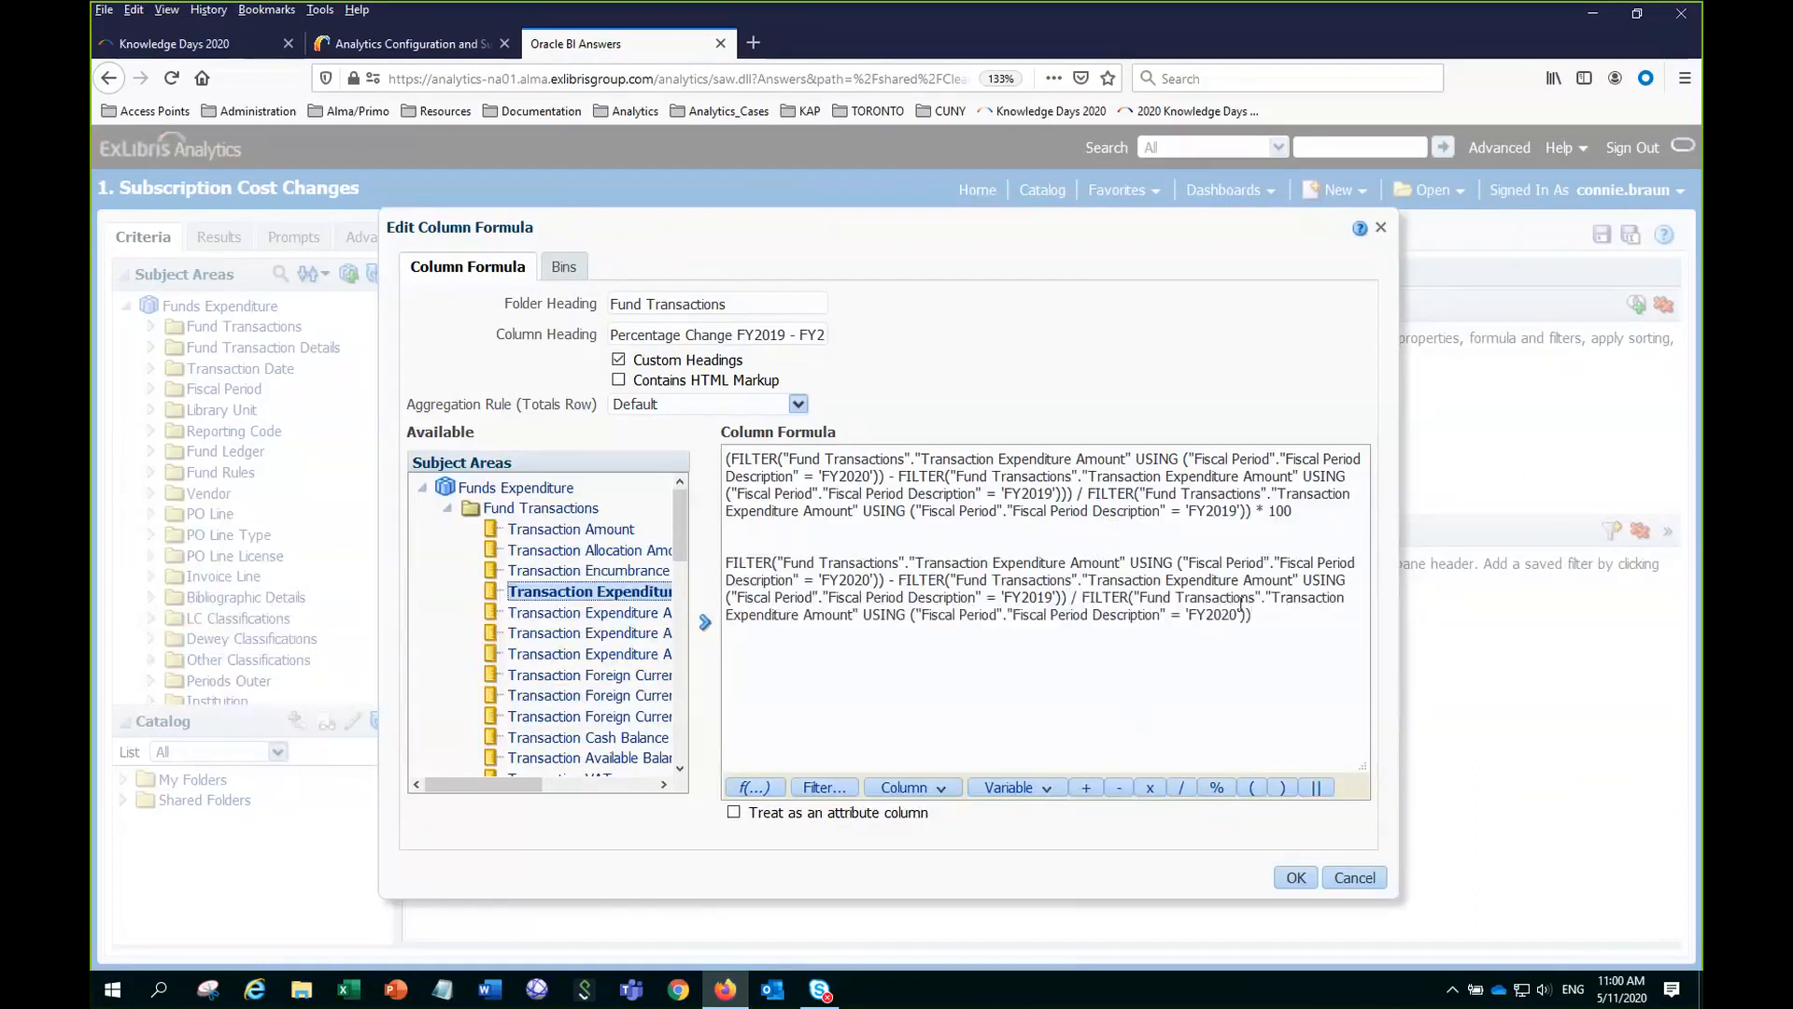
pyautogui.press('Delete')
pyautogui.press('Delete')
pyautogui.write('19')
# Multiply the new expression by 100 and enclose the FY2020 minus FY2019 subtraction in parentheses.
pyautogui.click(1314, 617)
pyautogui.write('*')
pyautogui.write(' 100')
pyautogui.write('(')
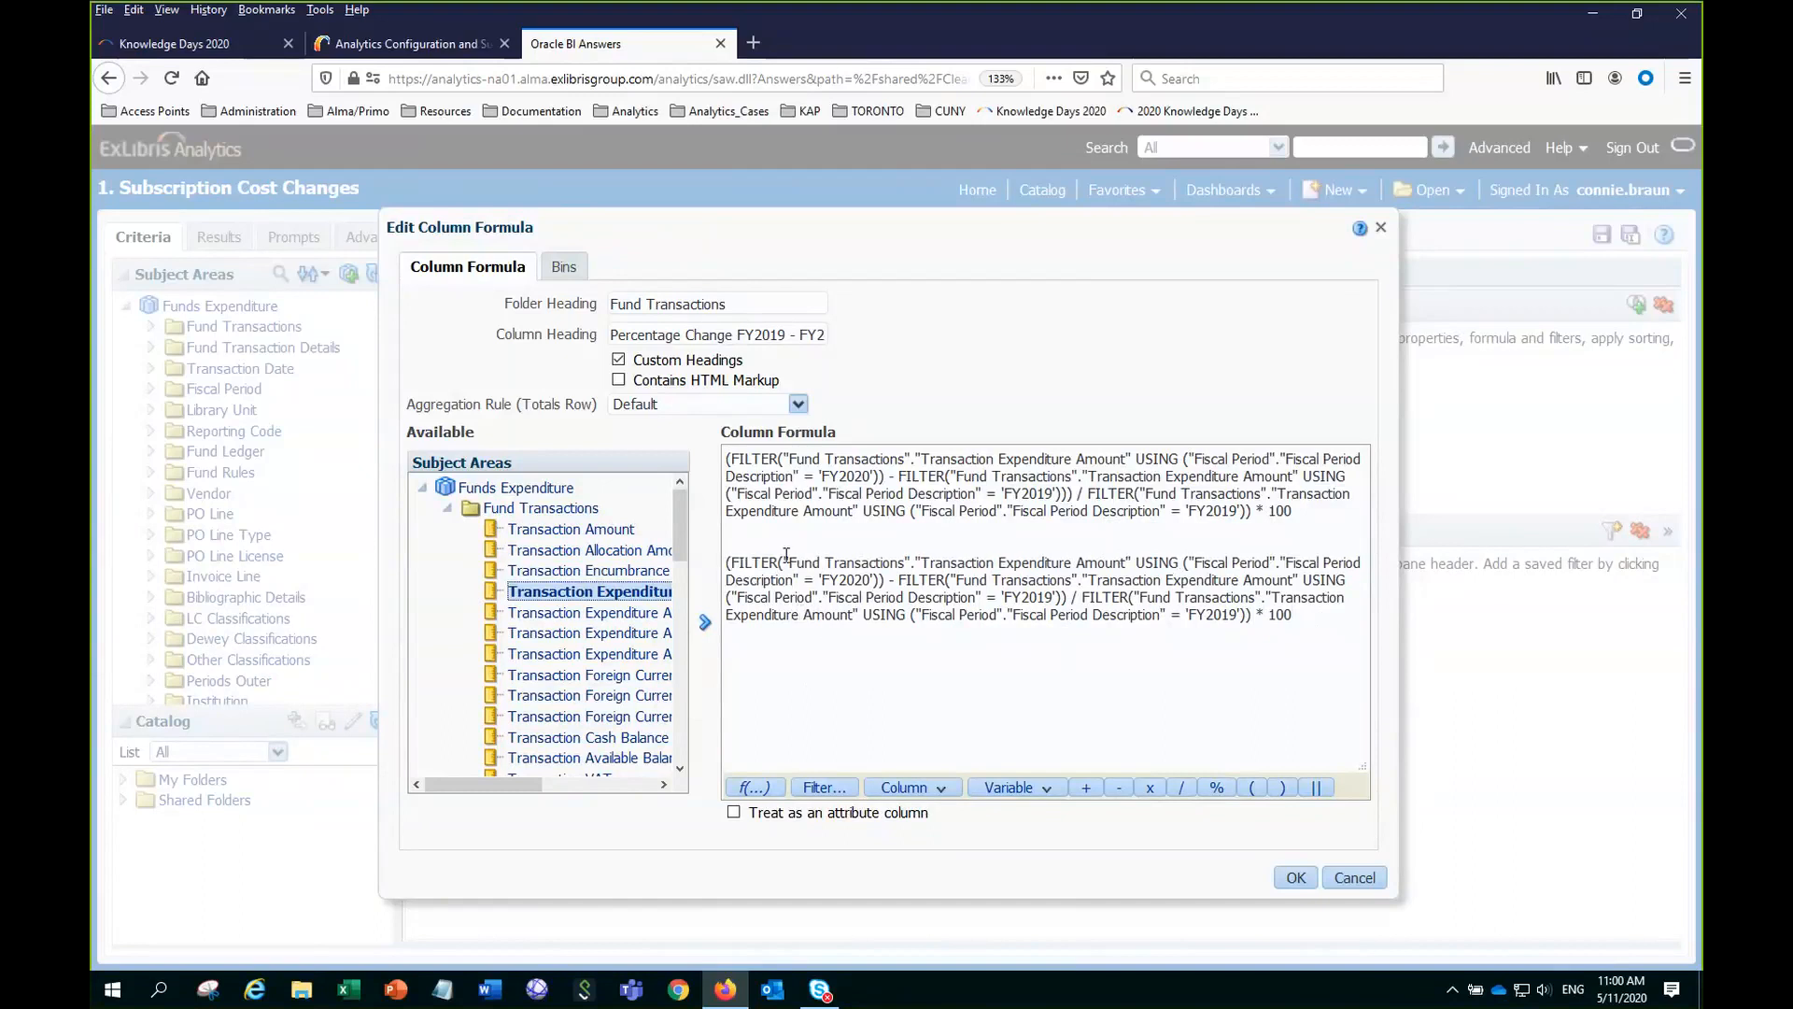
pyautogui.click(1064, 598)
pyautogui.write(')')
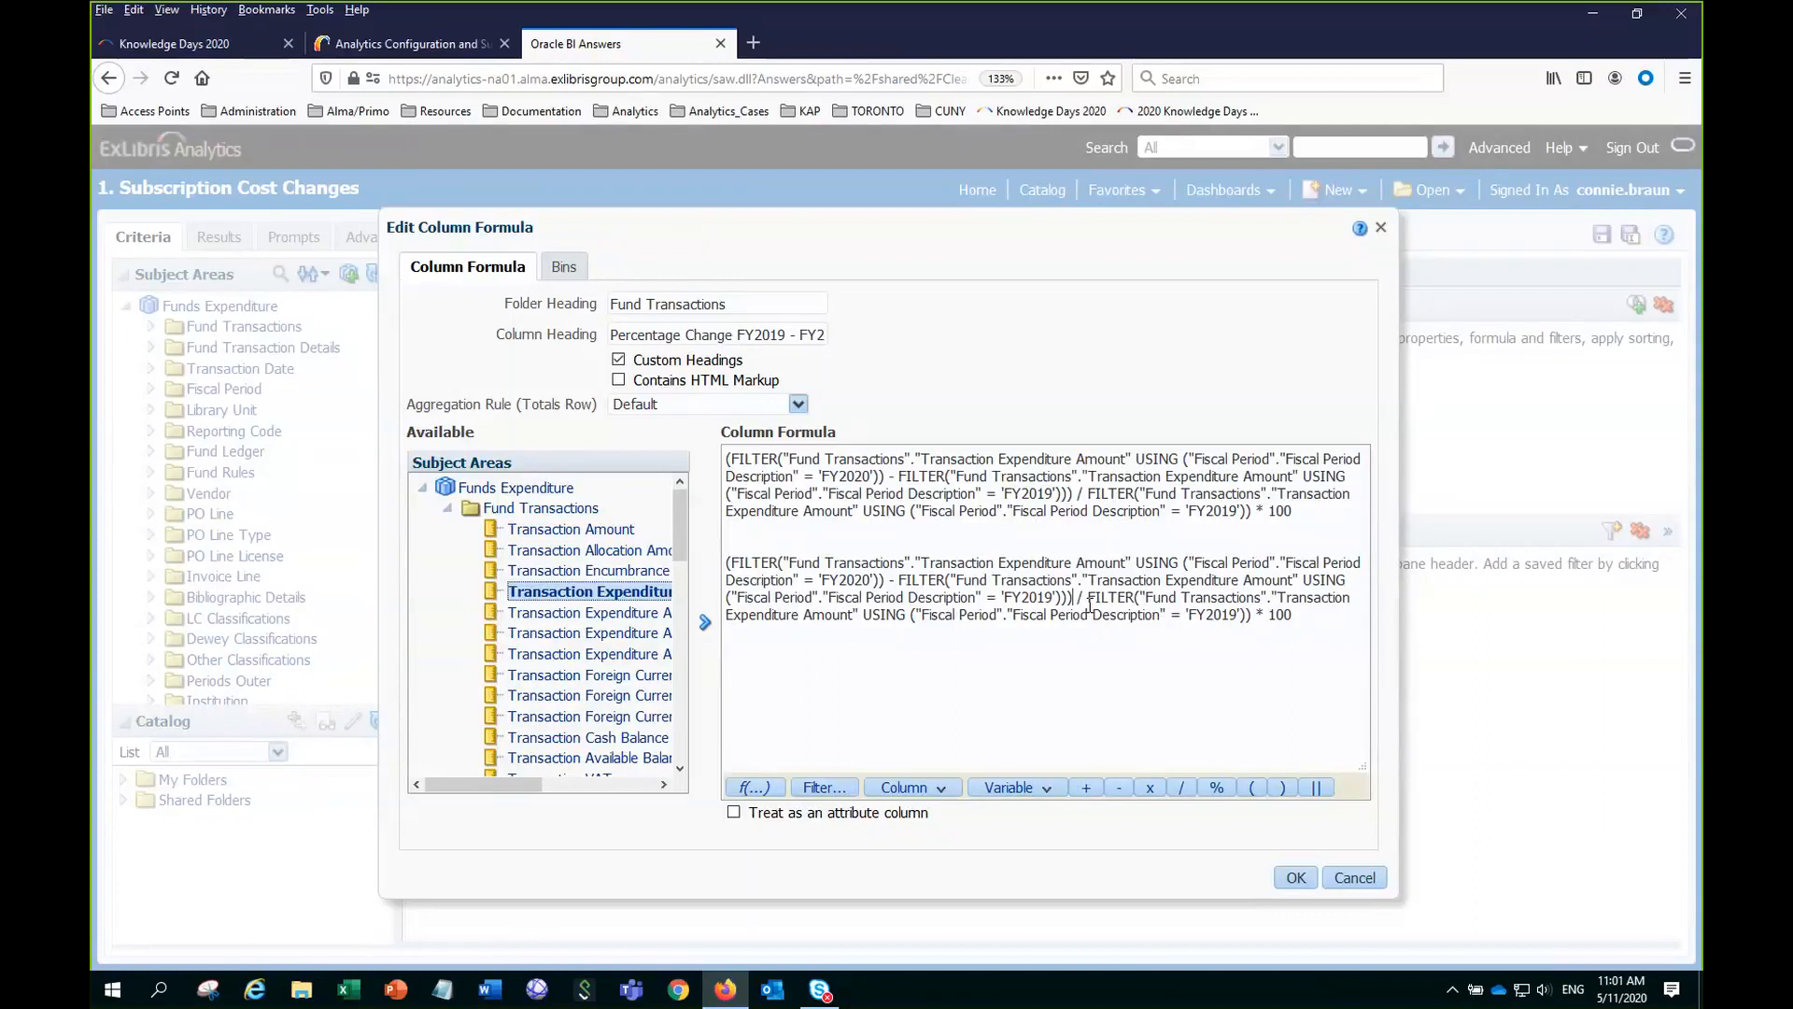
# Delete the duplicate expression and blank line below the original column formula, accept the formula, and save the analysis.
pyautogui.tripleClick(1313, 614)
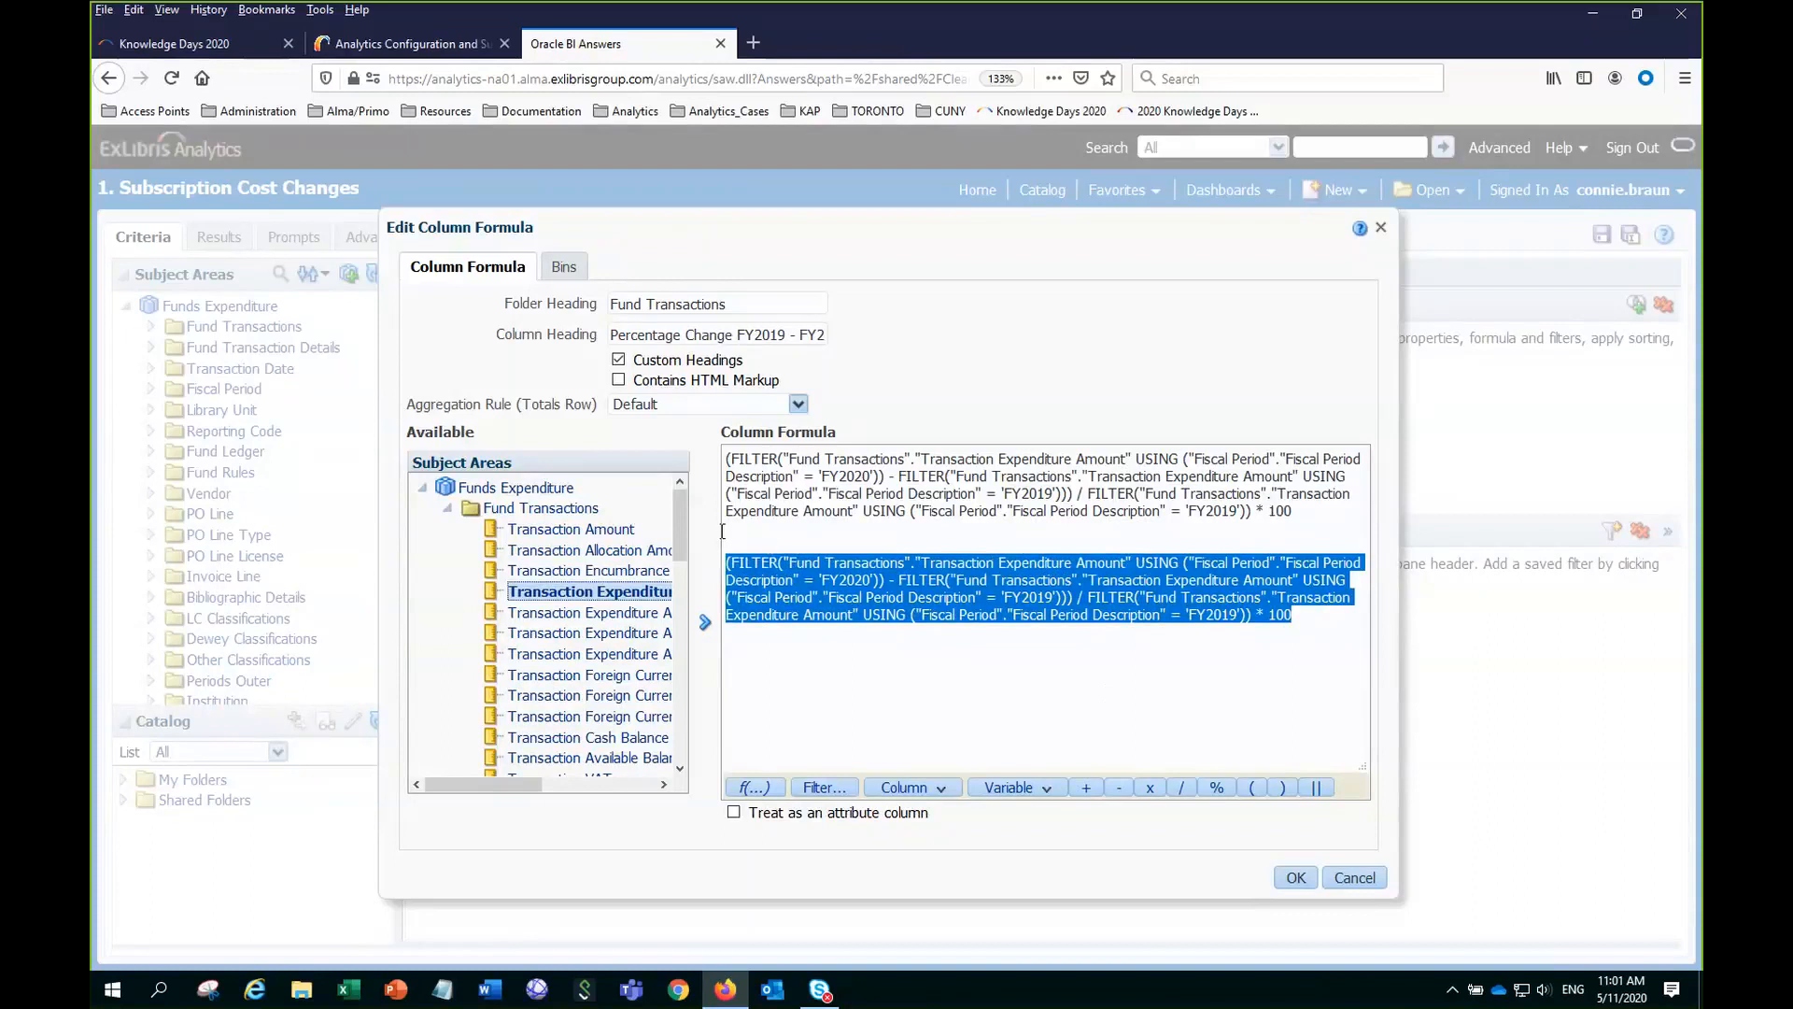
pyautogui.press('BackSpace')
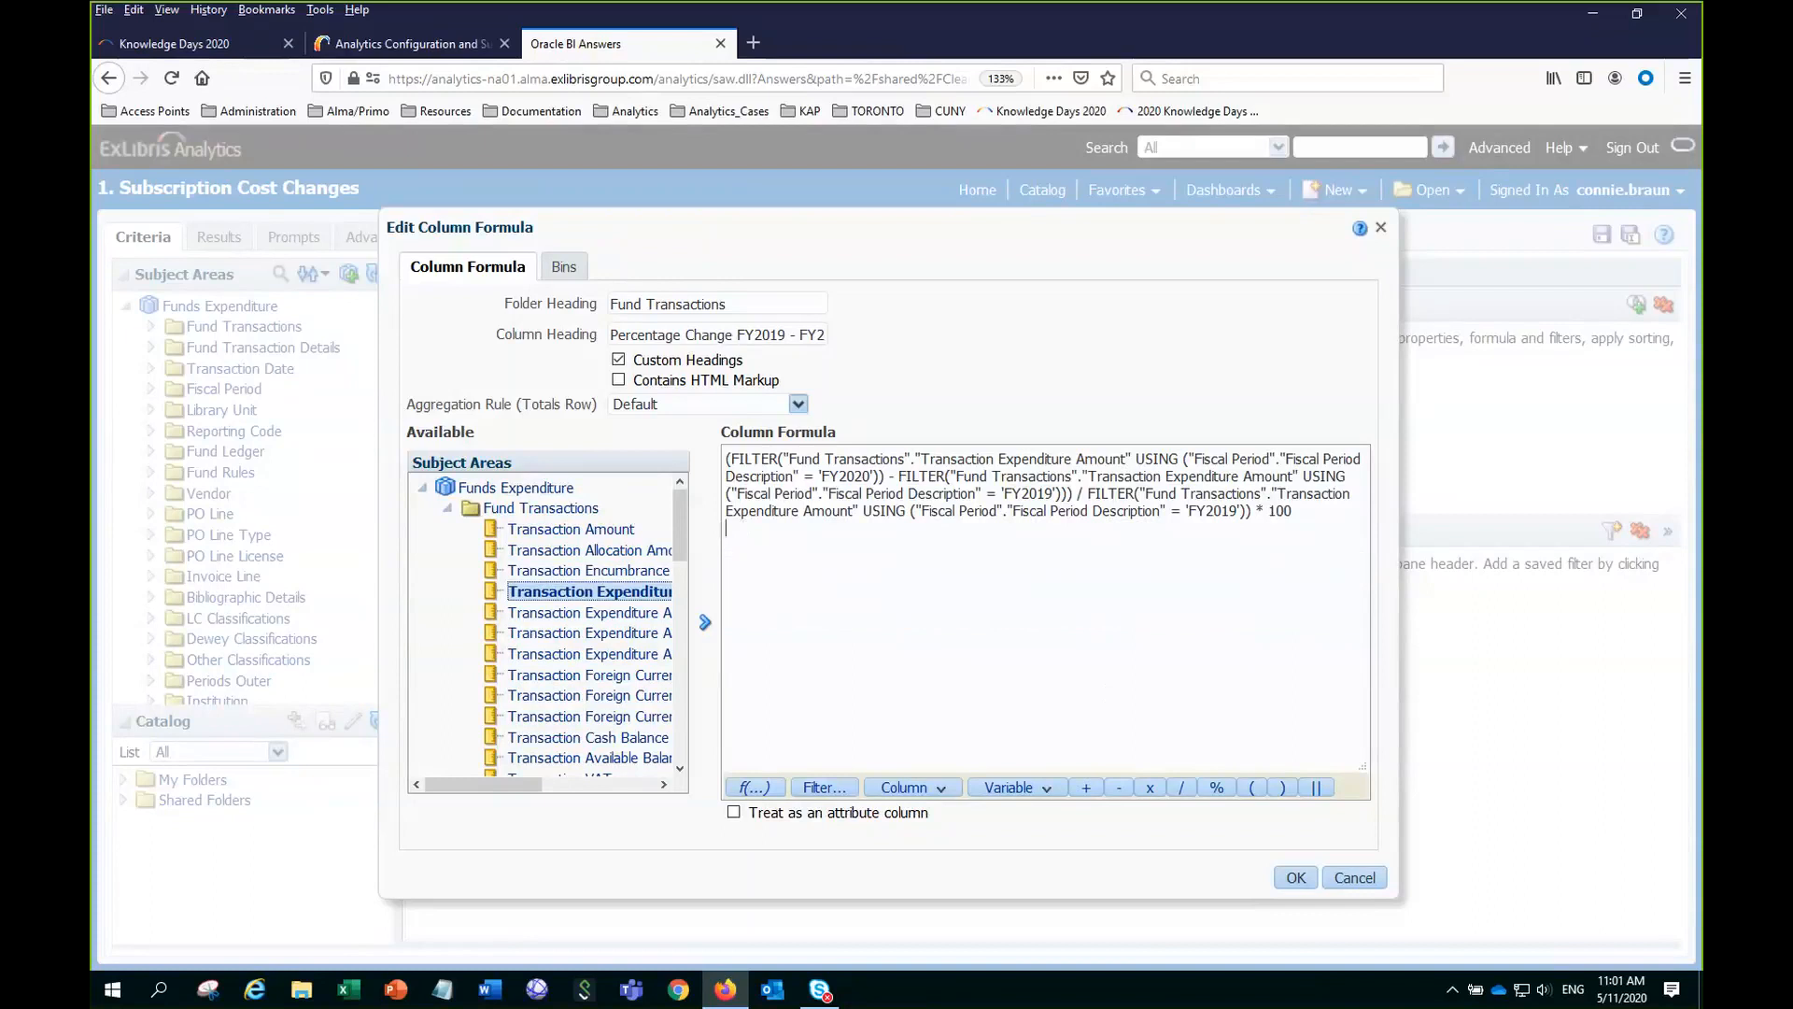
pyautogui.press('BackSpace')
pyautogui.click(1303, 880)
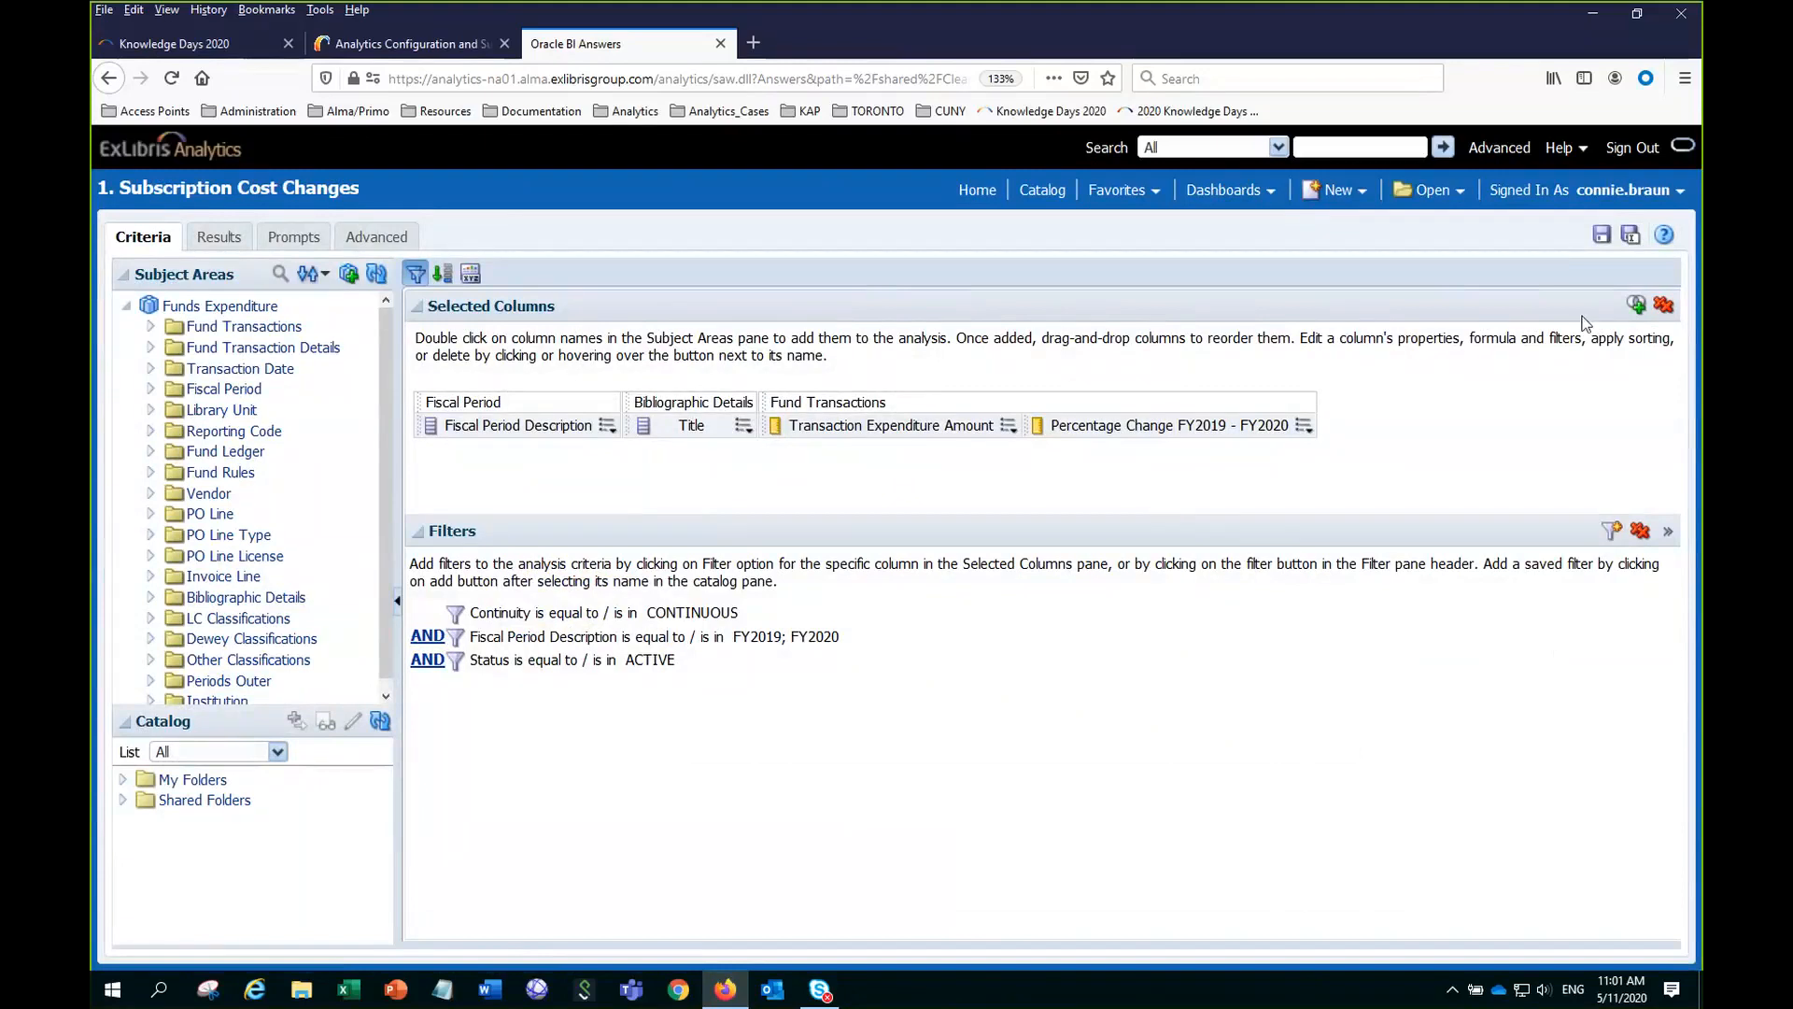
pyautogui.click(1600, 244)
# Open the options of the Percentage Change FY2019 - FY2020 column in the analysis criteria.
pyautogui.click(1304, 426)
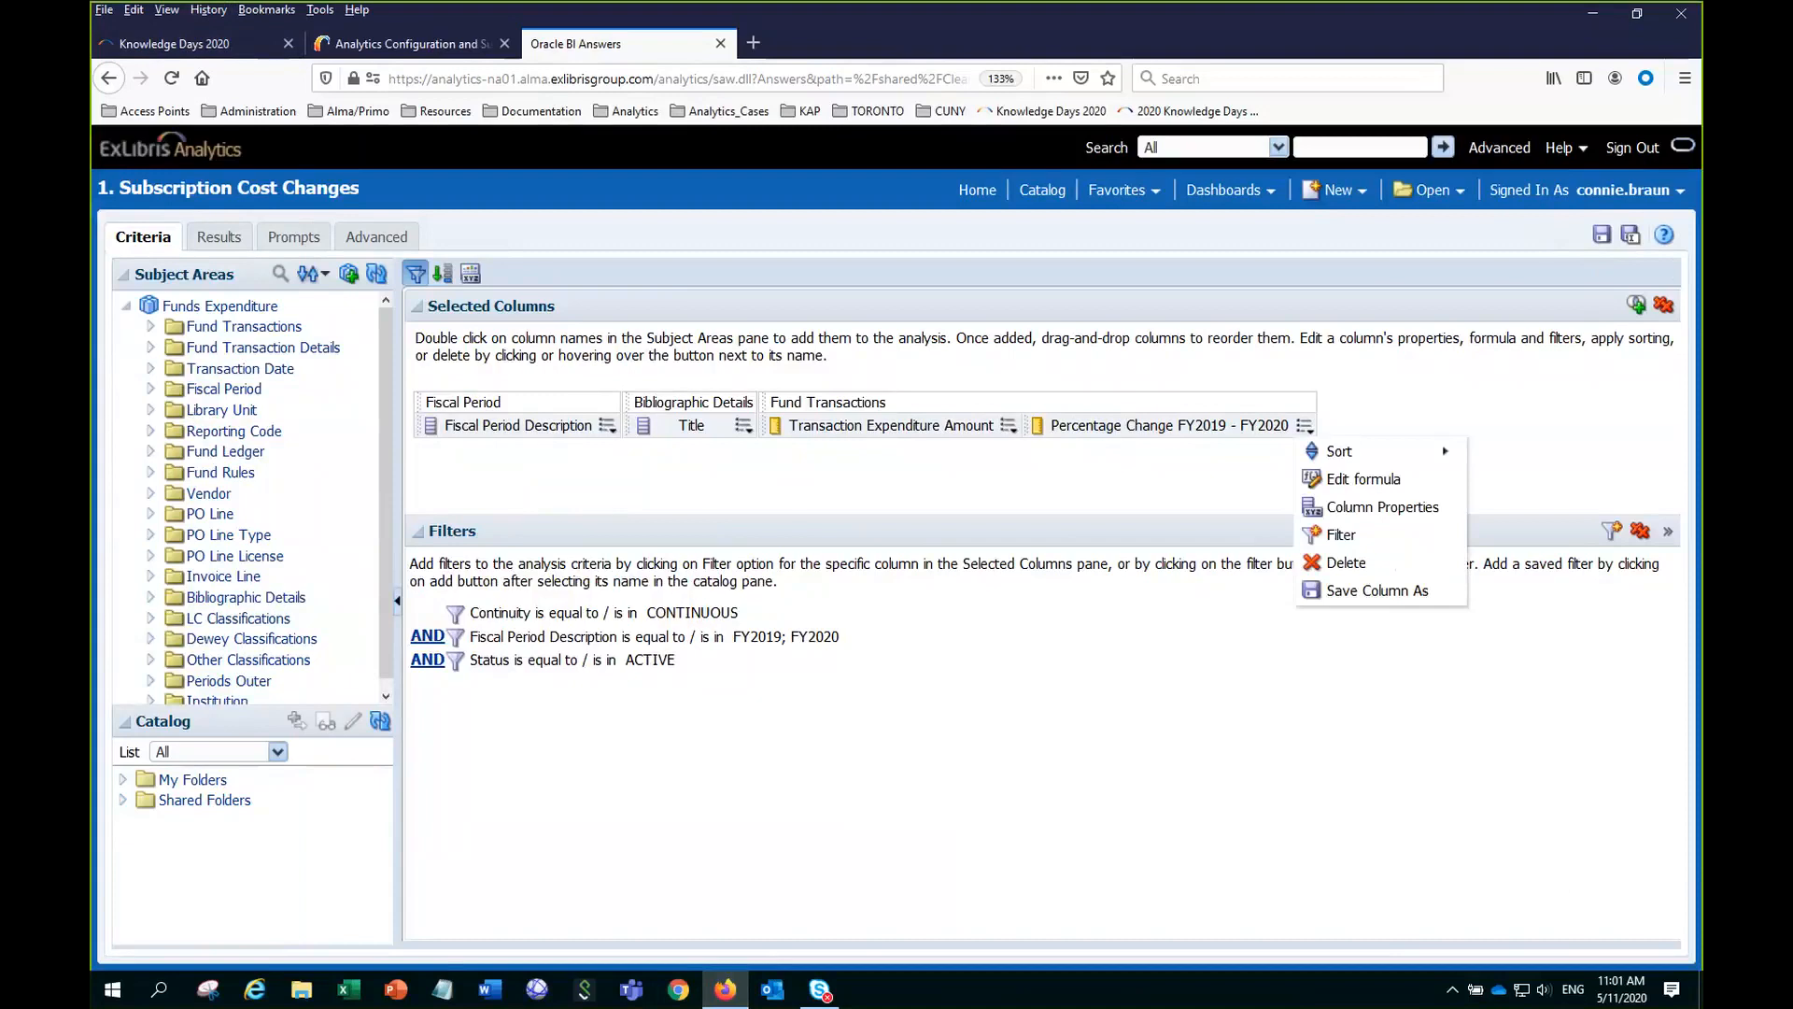